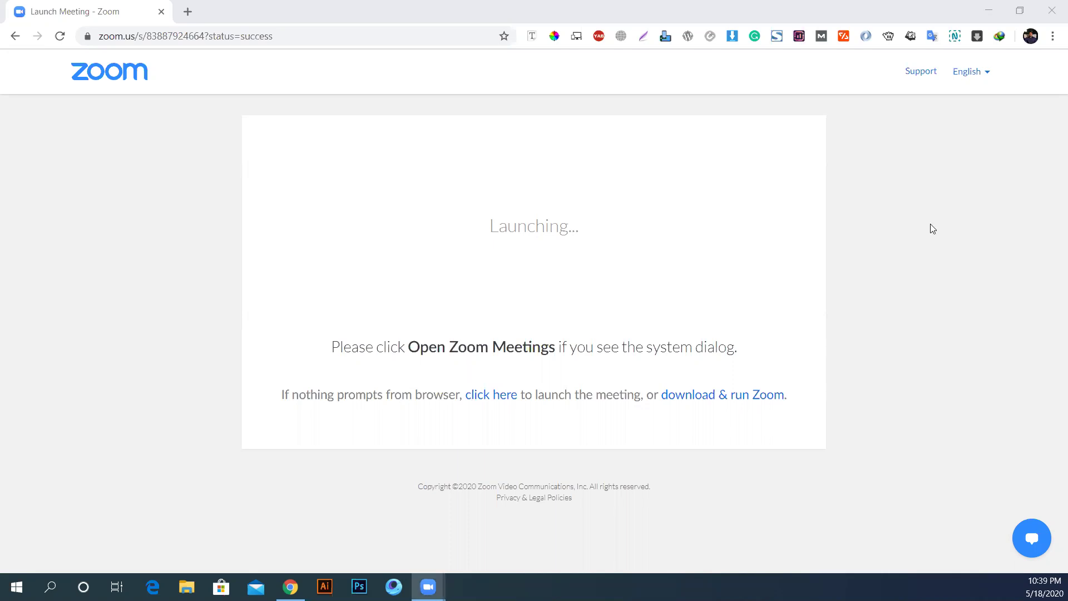
Step: Replace the Zoom meeting tab with a new tab showing moinahmed.net/blog
{"action": "left_click", "coordinate": [188, 11]}
{"action": "left_click", "coordinate": [161, 12]}
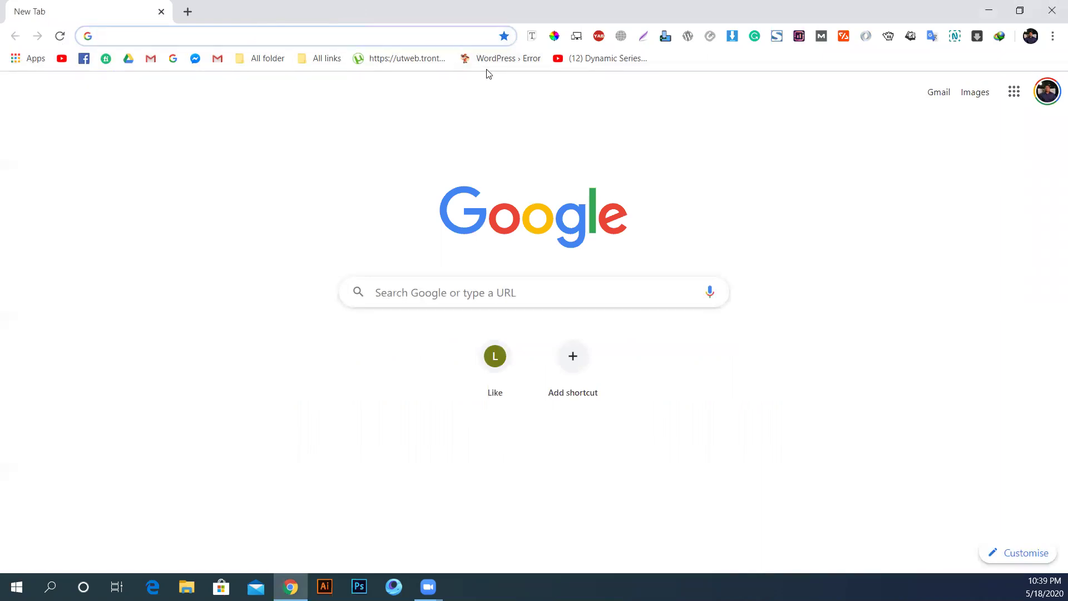
{"action": "type", "text": "blog"}
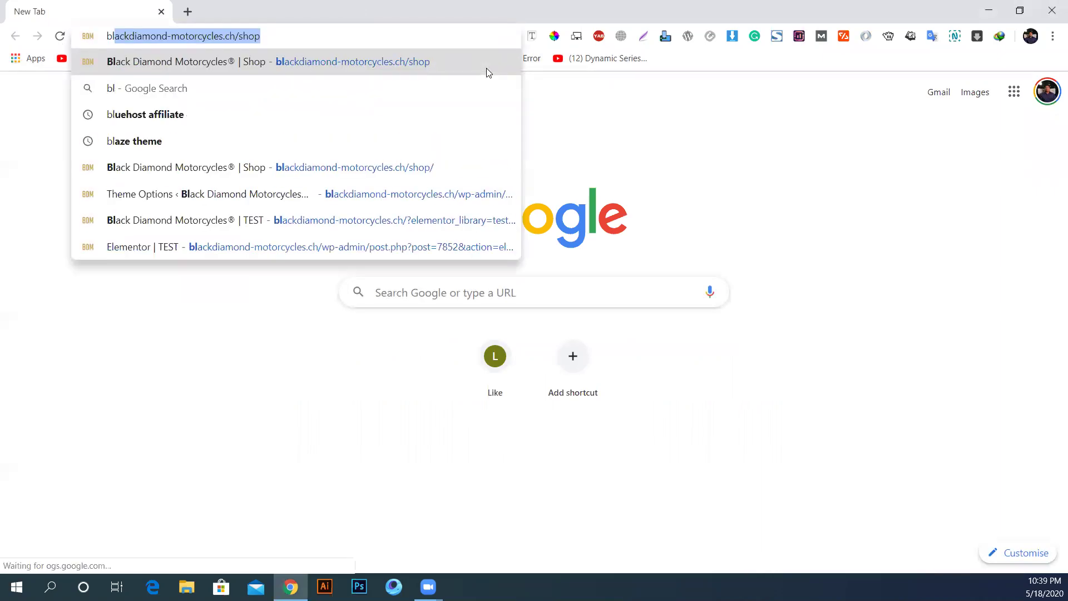
{"action": "key", "text": "Down"}
{"action": "key", "text": "Down"}
{"action": "key", "text": "Down"}
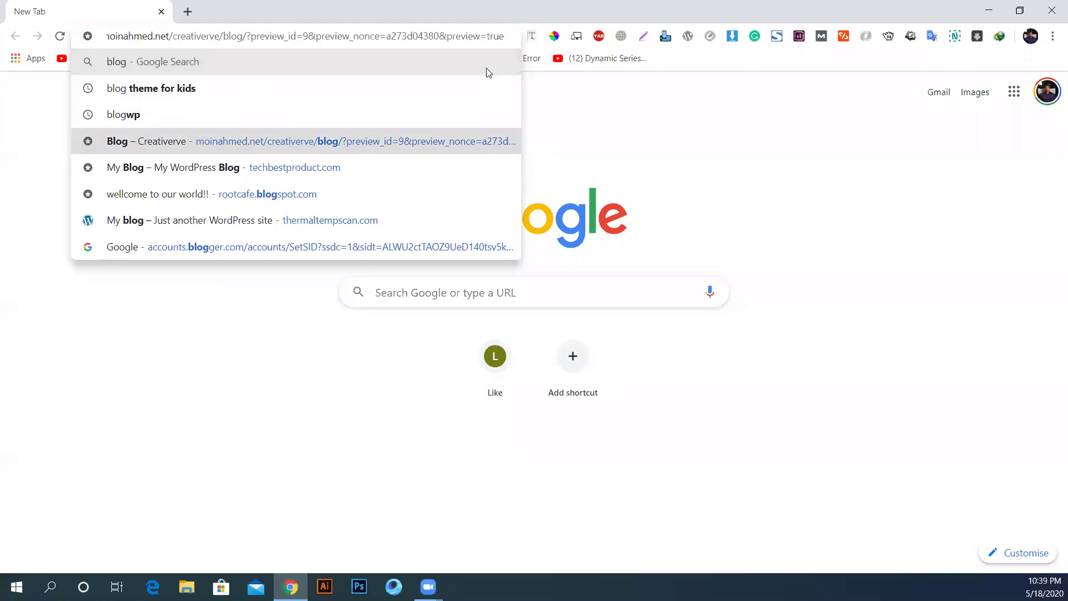
{"action": "key", "text": "ctrl+a"}
{"action": "type", "text": "blo"}
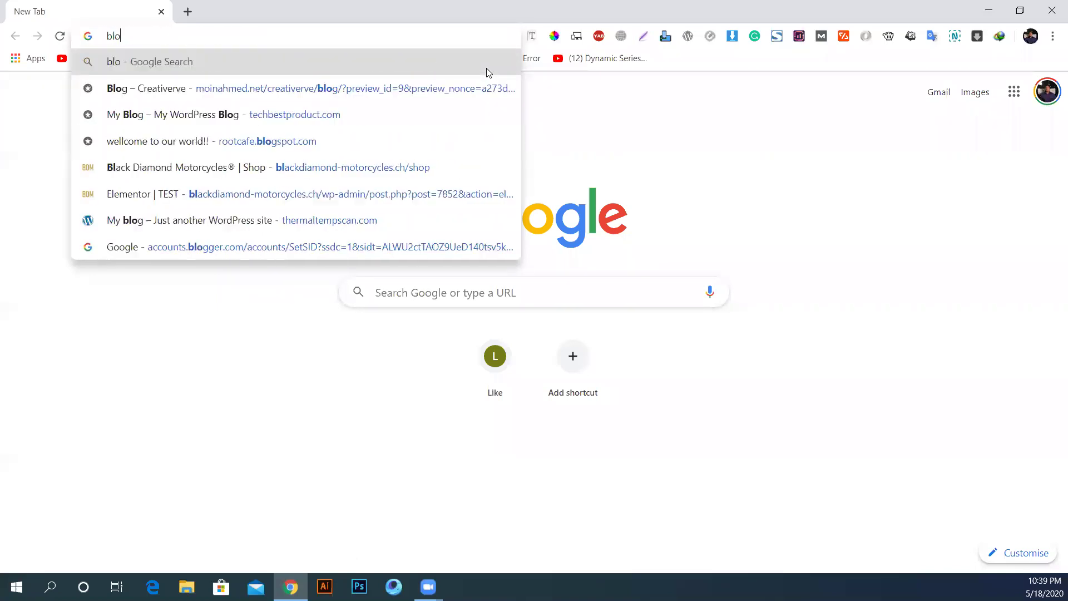
{"action": "type", "text": "gwe"}
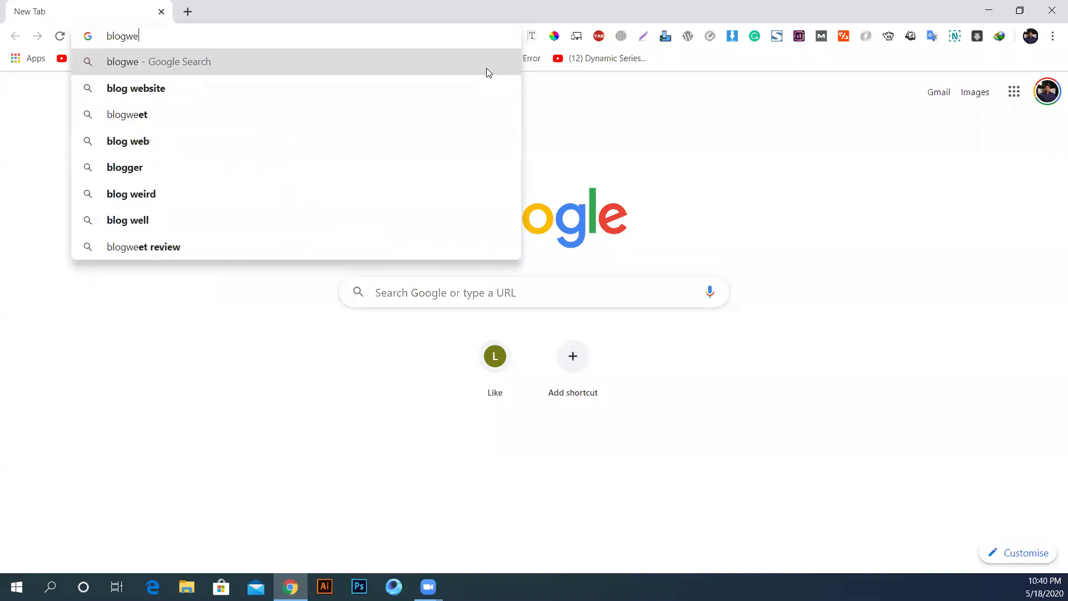
{"action": "key", "text": "ctrl+a"}
{"action": "type", "text": "moin"}
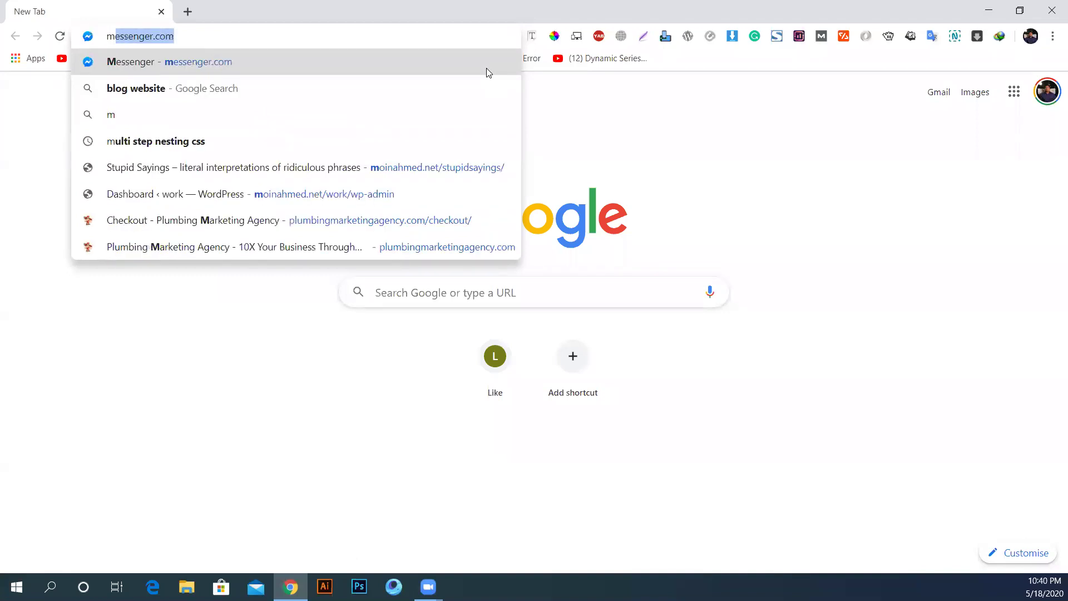
{"action": "key", "text": "End"}
{"action": "key", "text": "BackSpace"}
{"action": "key", "text": "BackSpace"}
{"action": "key", "text": "BackSpace"}
{"action": "key", "text": "BackSpace"}
{"action": "key", "text": "BackSpace"}
{"action": "key", "text": "BackSpace"}
{"action": "key", "text": "BackSpace"}
{"action": "key", "text": "BackSpace"}
{"action": "key", "text": "BackSpace"}
{"action": "key", "text": "BackSpace"}
{"action": "key", "text": "BackSpace"}
{"action": "key", "text": "BackSpace"}
{"action": "key", "text": "BackSpace"}
{"action": "key", "text": "BackSpace"}
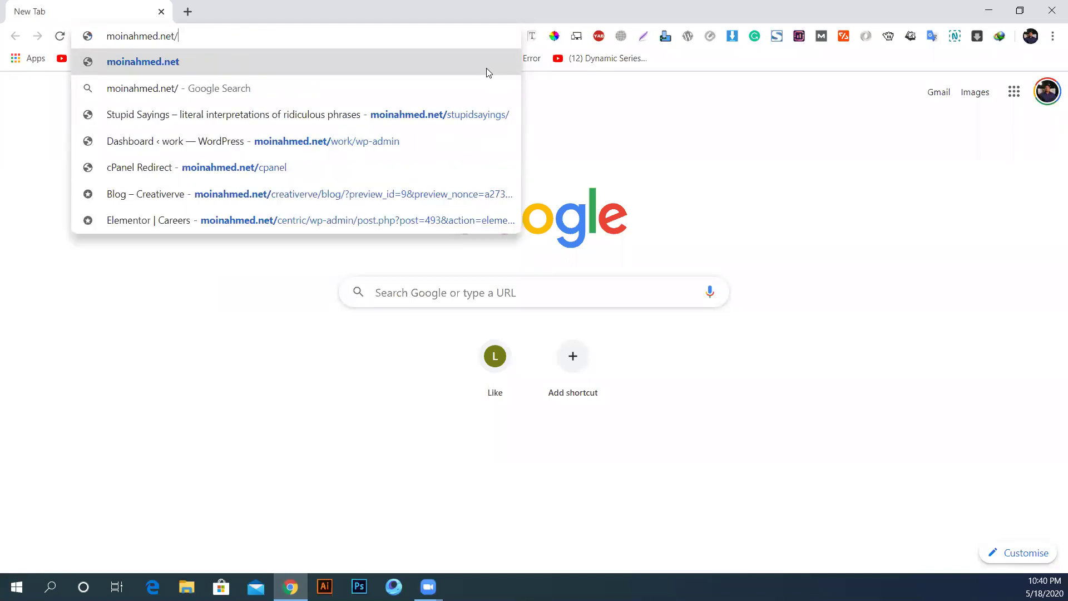
{"action": "type", "text": "blog"}
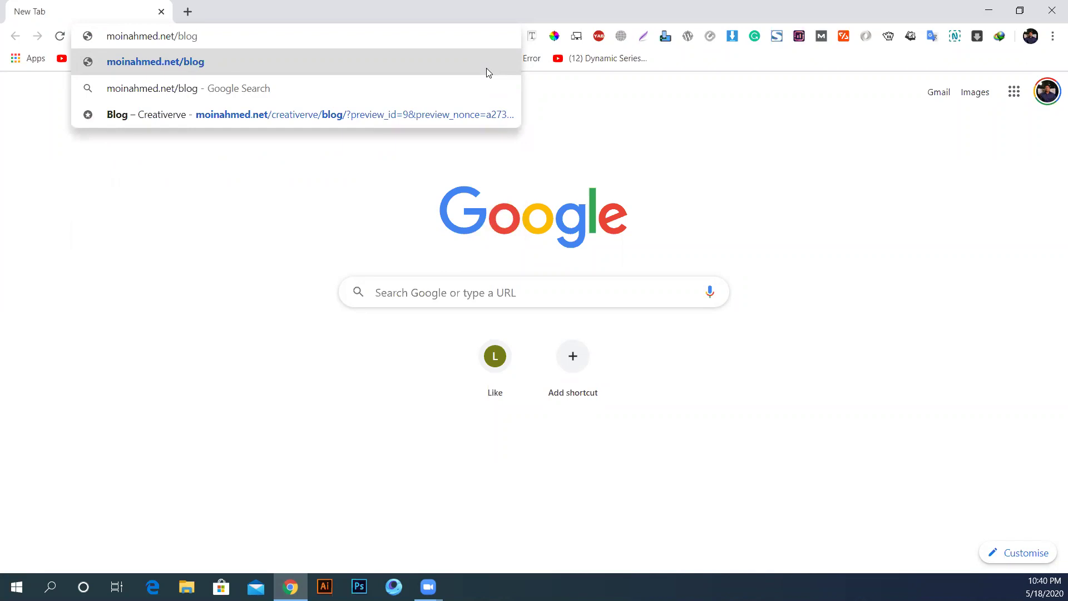
{"action": "key", "text": "Return"}
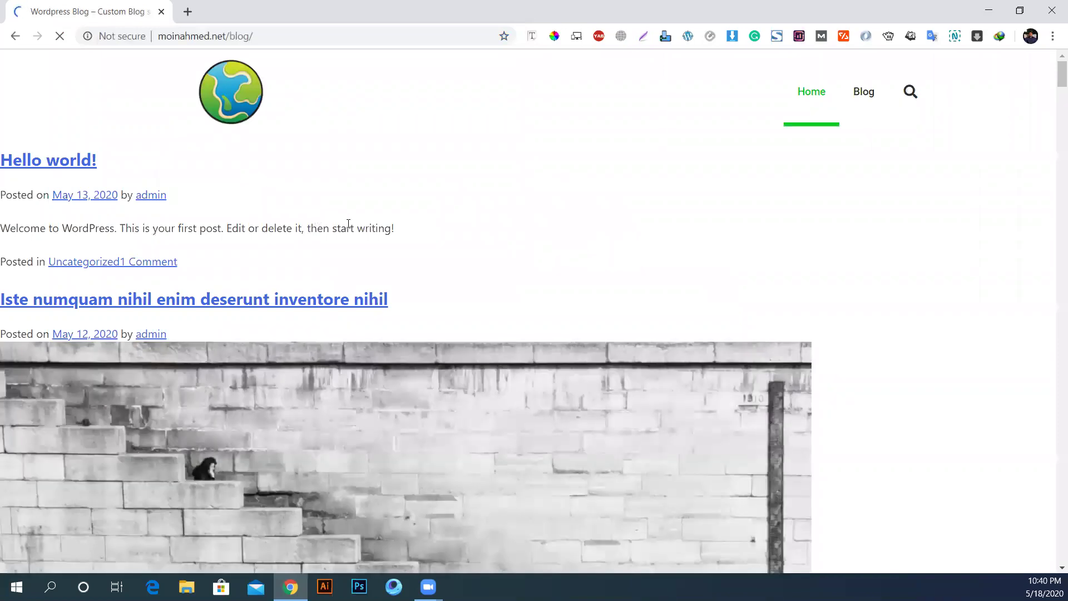
Step: Load the blog's login page at moinahmed.net/blog/wp-admin
{"action": "scroll", "coordinate": [349, 228], "scroll_direction": "down", "scroll_amount": 15}
{"action": "scroll", "coordinate": [350, 232], "scroll_direction": "up", "scroll_amount": 8}
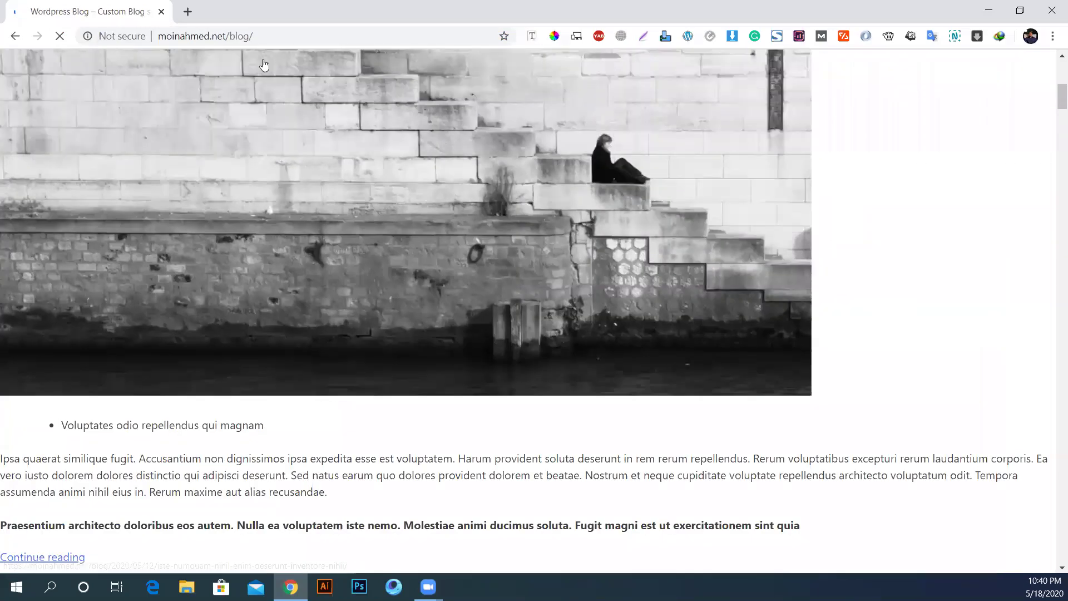
{"action": "scroll", "coordinate": [264, 65], "scroll_direction": "up", "scroll_amount": 10}
{"action": "left_click", "coordinate": [271, 36]}
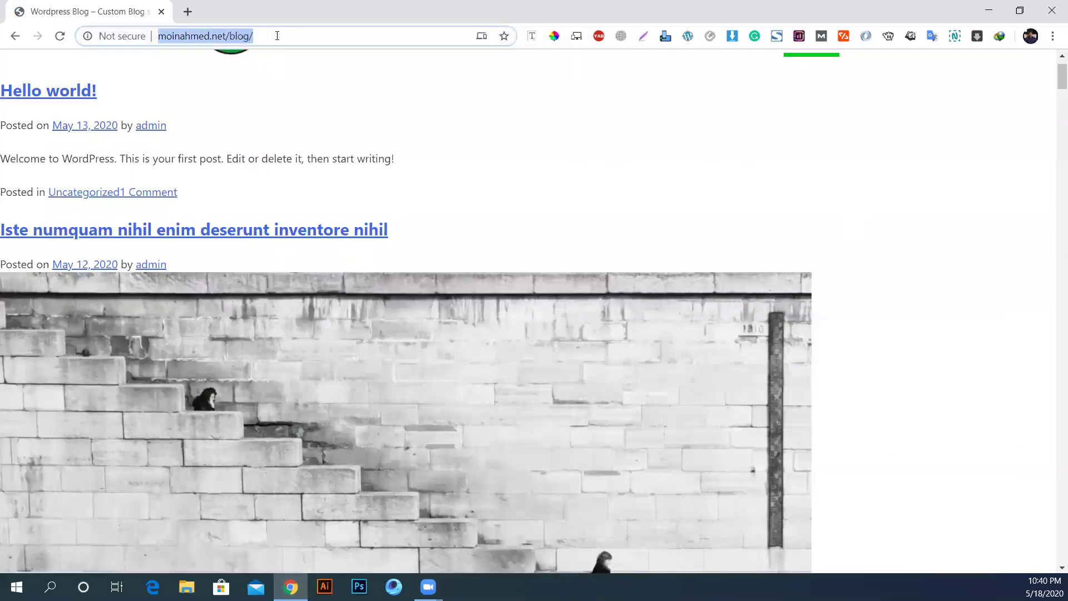
{"action": "left_click", "coordinate": [277, 35]}
{"action": "type", "text": "w"}
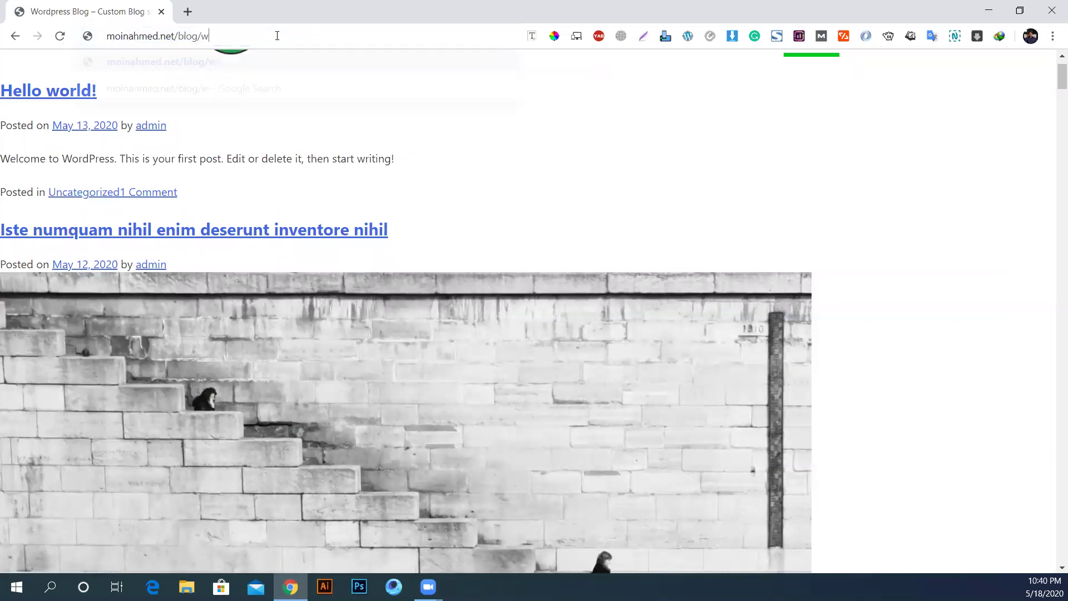
{"action": "type", "text": "p-admin"}
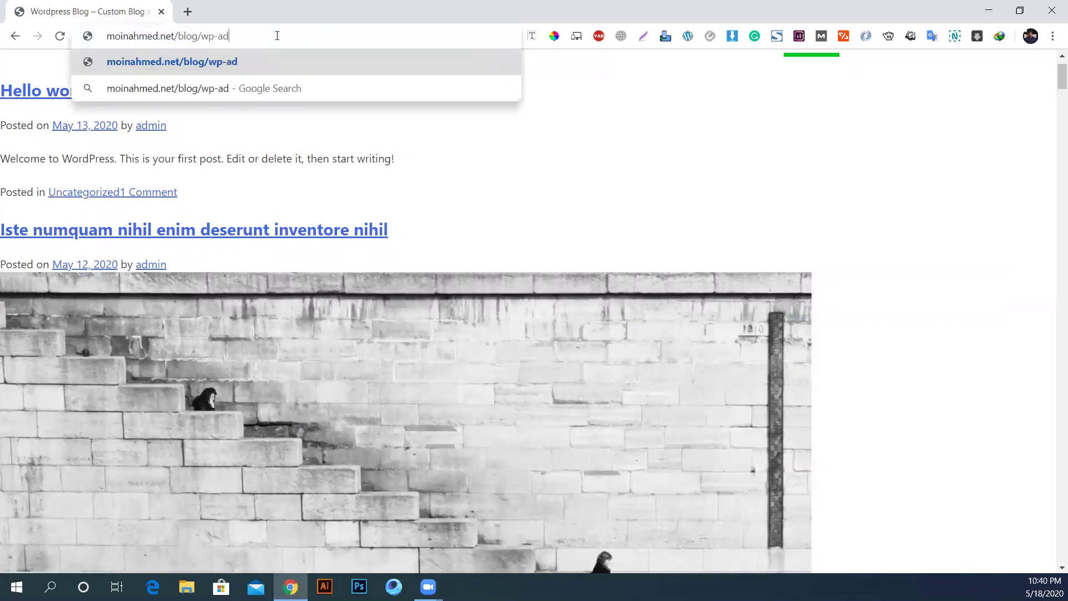
{"action": "key", "text": "Return"}
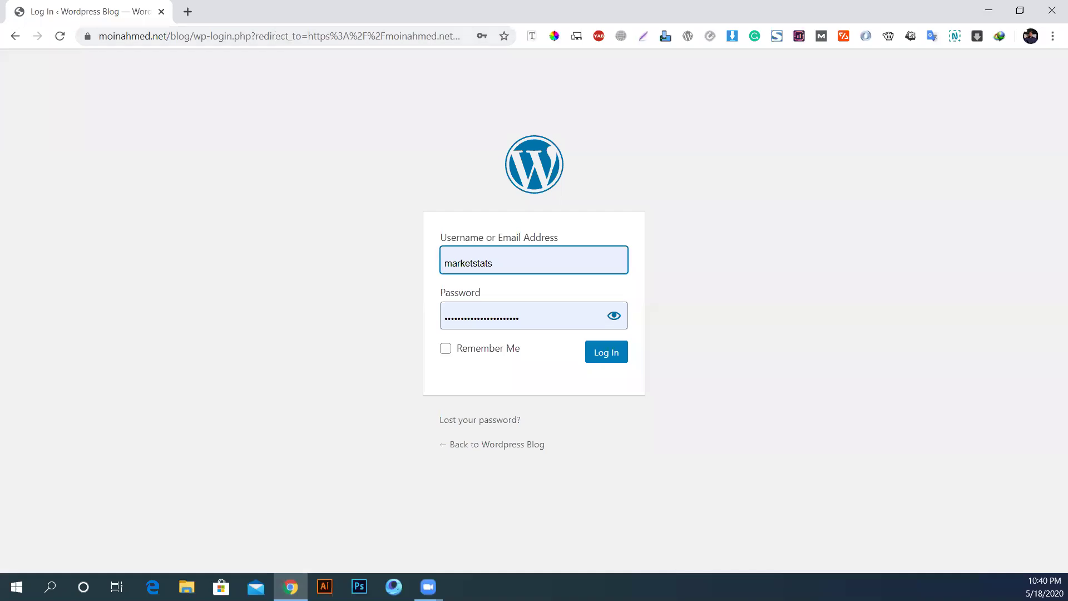
Step: Try the saved logins on the login form, then open a new empty tab
{"action": "left_click", "coordinate": [515, 263]}
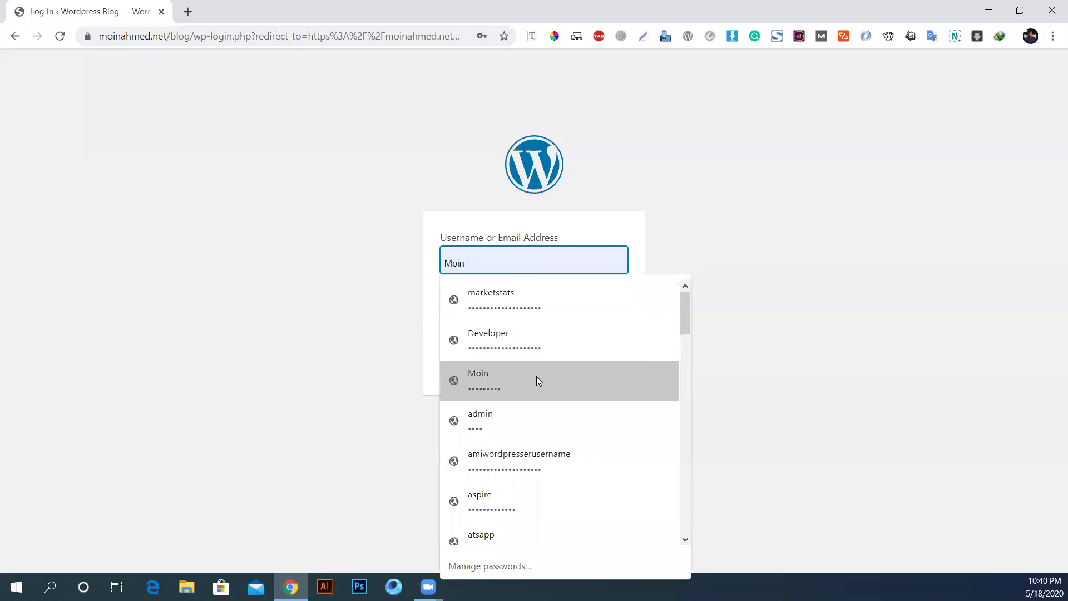
{"action": "left_click", "coordinate": [498, 372]}
{"action": "left_click", "coordinate": [540, 270]}
{"action": "scroll", "coordinate": [551, 410], "scroll_direction": "down", "scroll_amount": 7}
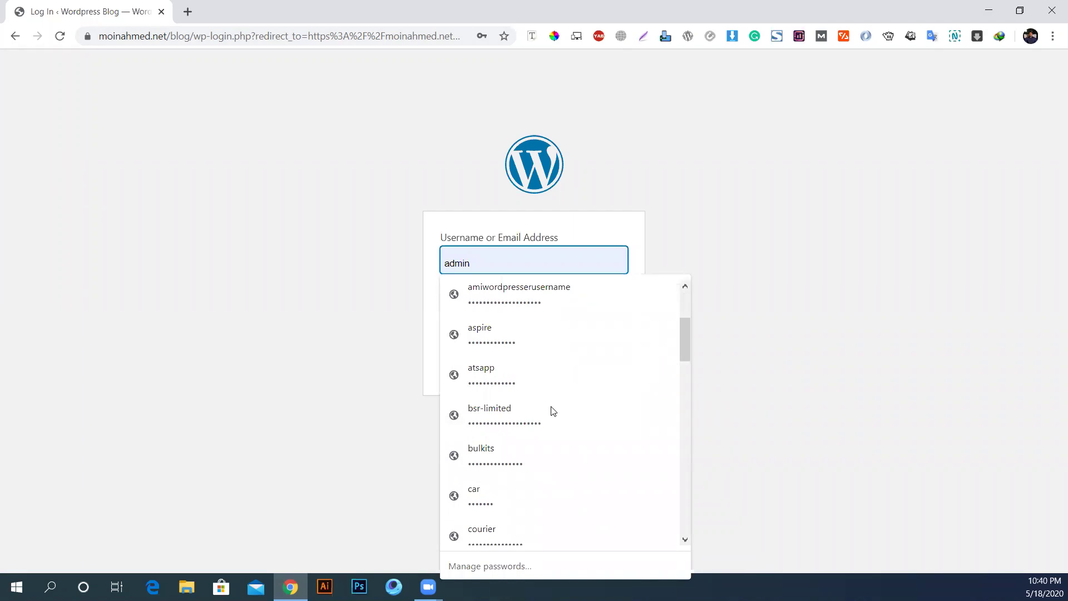
{"action": "scroll", "coordinate": [556, 405], "scroll_direction": "up", "scroll_amount": 7}
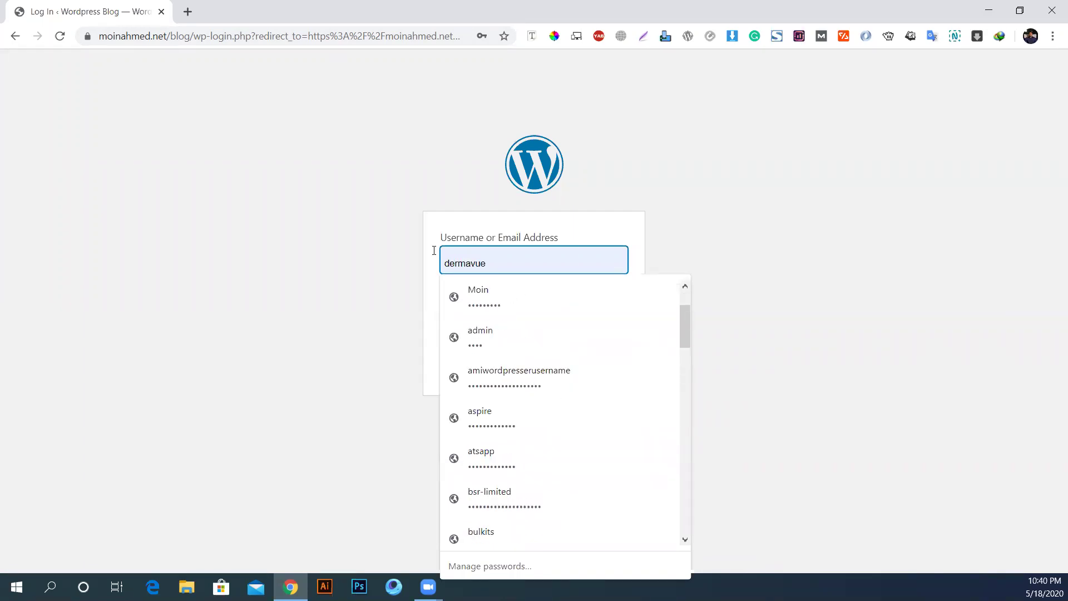
{"action": "left_click", "coordinate": [189, 10]}
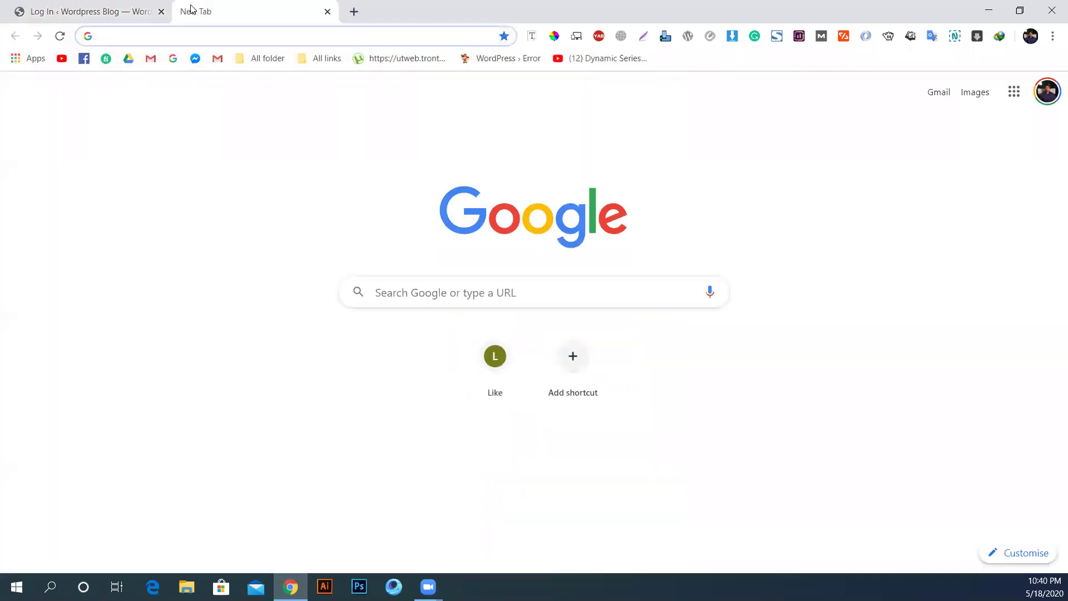
Step: Load the site's cPanel login page at moinahmed.net/cpanel
{"action": "type", "text": "moin"}
{"action": "key", "text": "End"}
{"action": "key", "text": "BackSpace"}
{"action": "key", "text": "BackSpace"}
{"action": "key", "text": "BackSpace"}
{"action": "key", "text": "BackSpace"}
{"action": "key", "text": "BackSpace"}
{"action": "key", "text": "BackSpace"}
{"action": "key", "text": "BackSpace"}
{"action": "key", "text": "BackSpace"}
{"action": "key", "text": "BackSpace"}
{"action": "key", "text": "BackSpace"}
{"action": "key", "text": "BackSpace"}
{"action": "key", "text": "BackSpace"}
{"action": "key", "text": "BackSpace"}
{"action": "key", "text": "BackSpace"}
{"action": "type", "text": "c"}
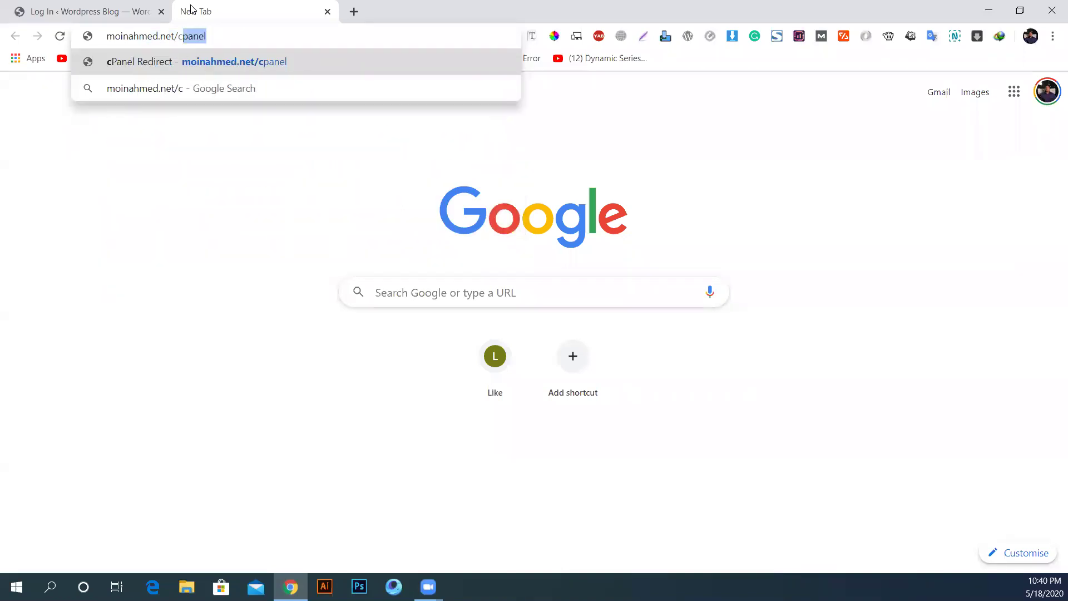
{"action": "key", "text": "Return"}
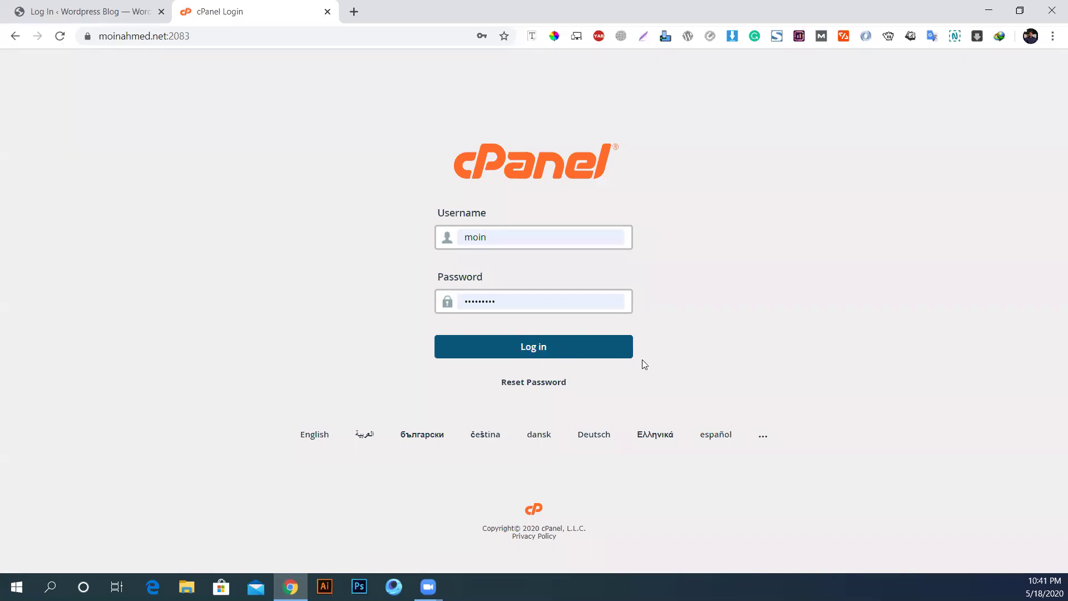
Step: Sign in to cPanel and open Softaculous Apps Installer
{"action": "left_click", "coordinate": [533, 350]}
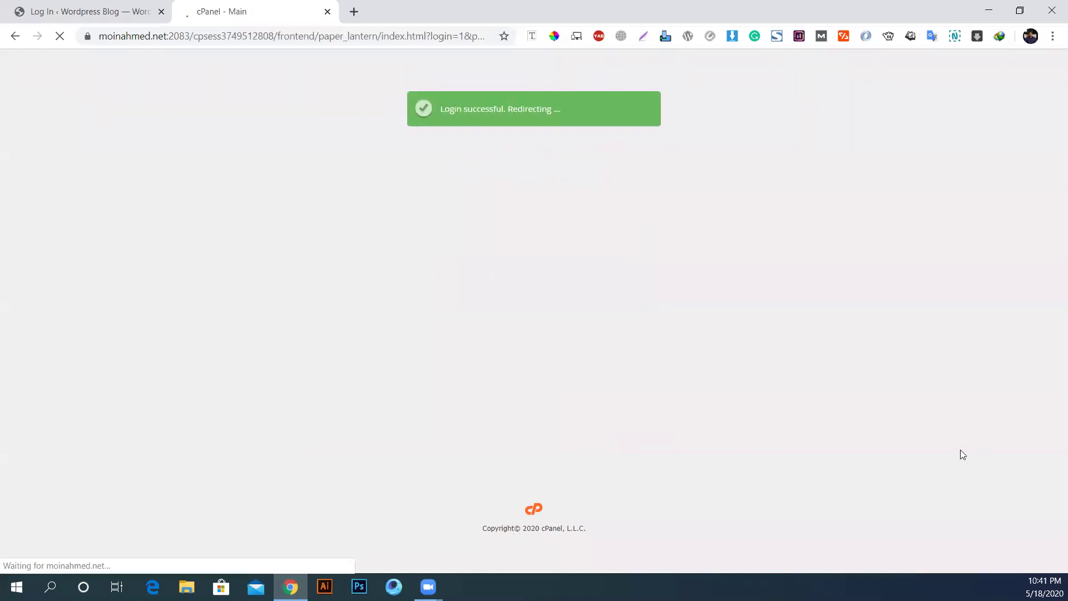
{"action": "scroll", "coordinate": [354, 388], "scroll_direction": "down", "scroll_amount": 1}
{"action": "scroll", "coordinate": [355, 386], "scroll_direction": "down", "scroll_amount": 15}
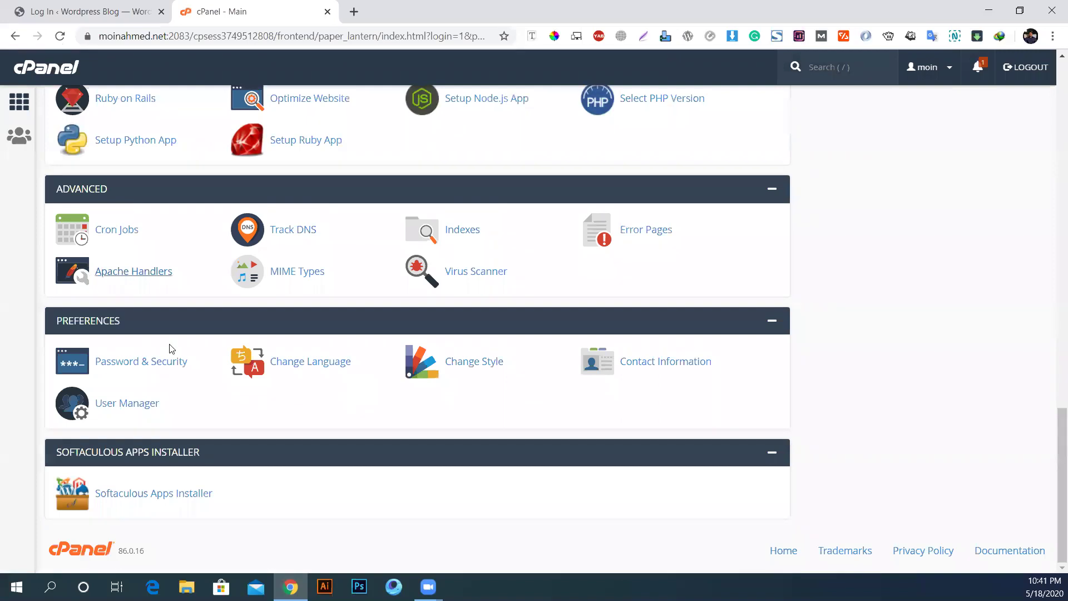
{"action": "scroll", "coordinate": [94, 411], "scroll_direction": "down", "scroll_amount": 3}
{"action": "left_click", "coordinate": [86, 389]}
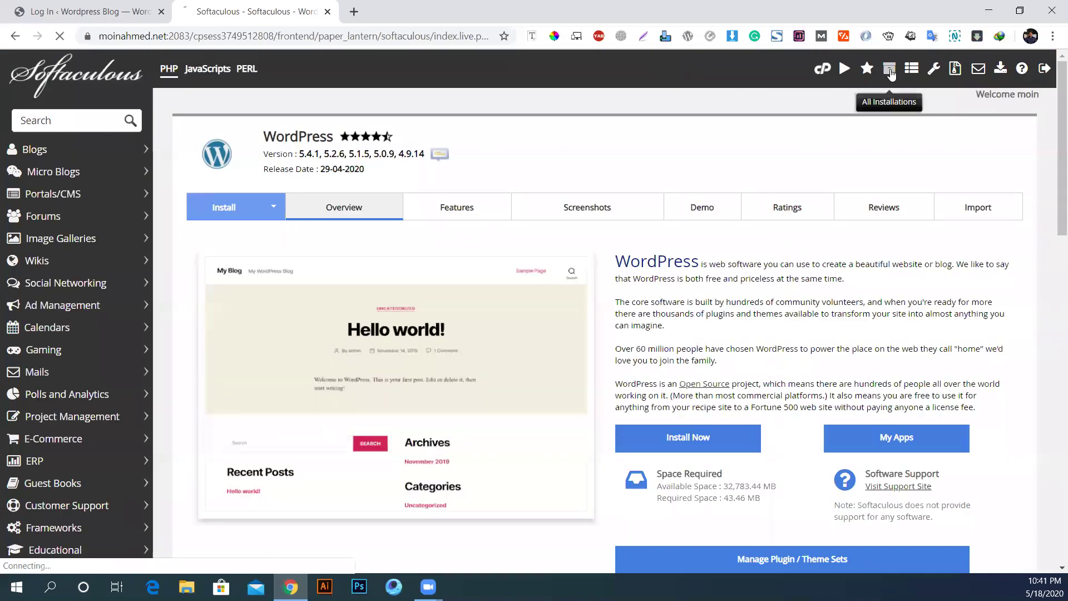
Step: List all Softaculous installations and try the blog's direct admin login
{"action": "left_click", "coordinate": [891, 71]}
{"action": "scroll", "coordinate": [666, 341], "scroll_direction": "down", "scroll_amount": 8}
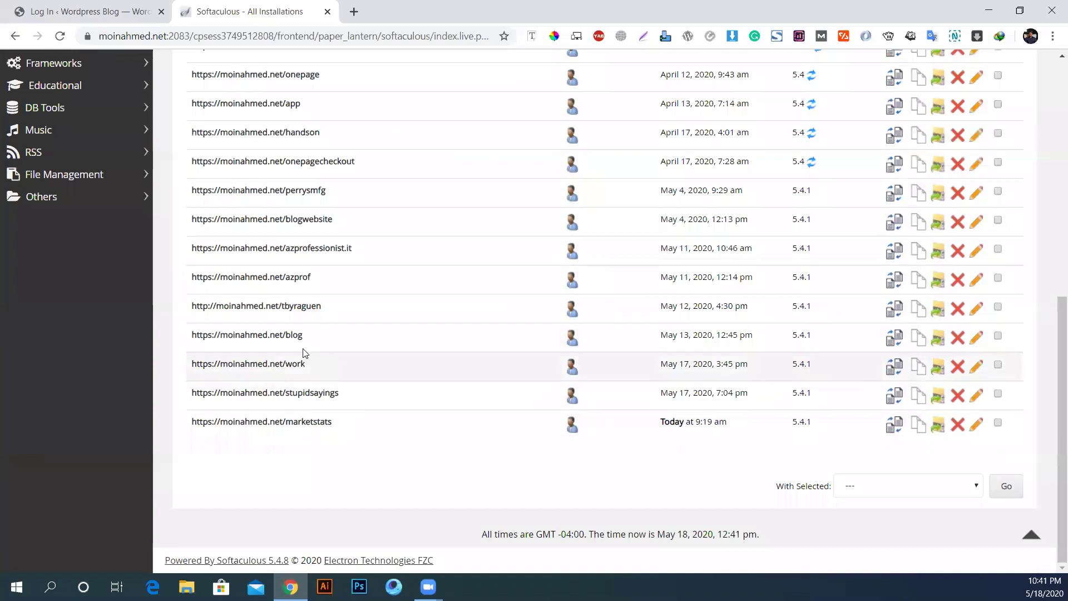
{"action": "left_click", "coordinate": [570, 340]}
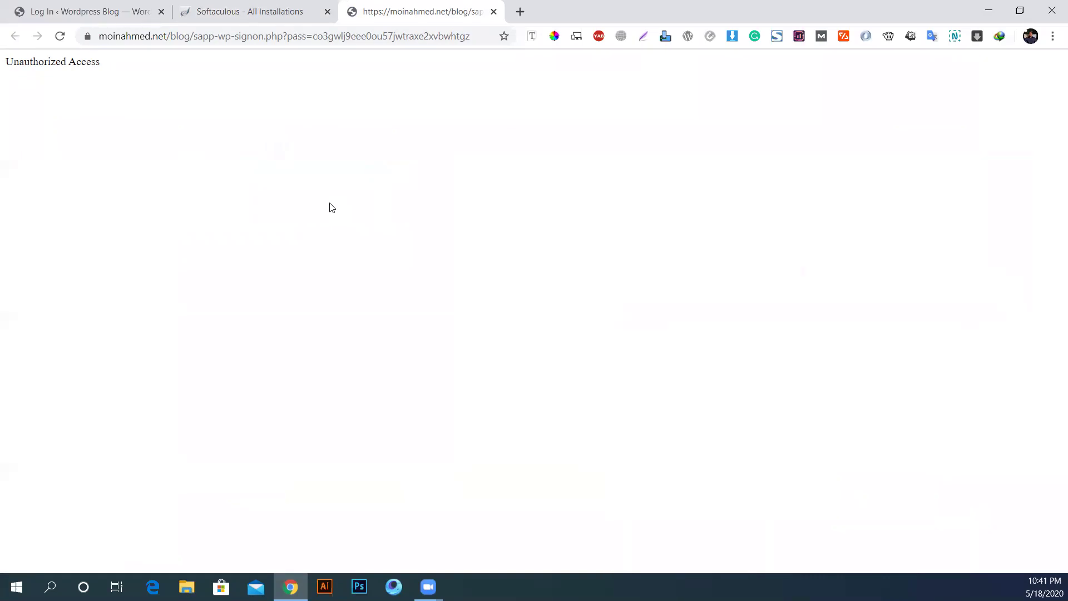
{"action": "left_click", "coordinate": [222, 9]}
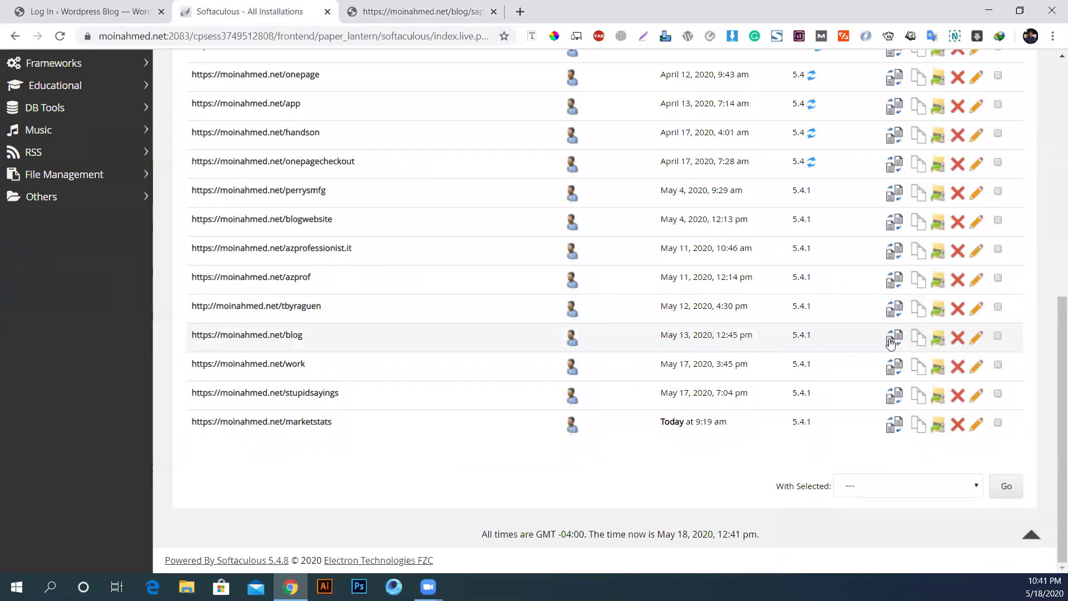
Step: Check the blog installation's details for database moin_wp308, then go back to cPanel home
{"action": "left_click", "coordinate": [977, 340]}
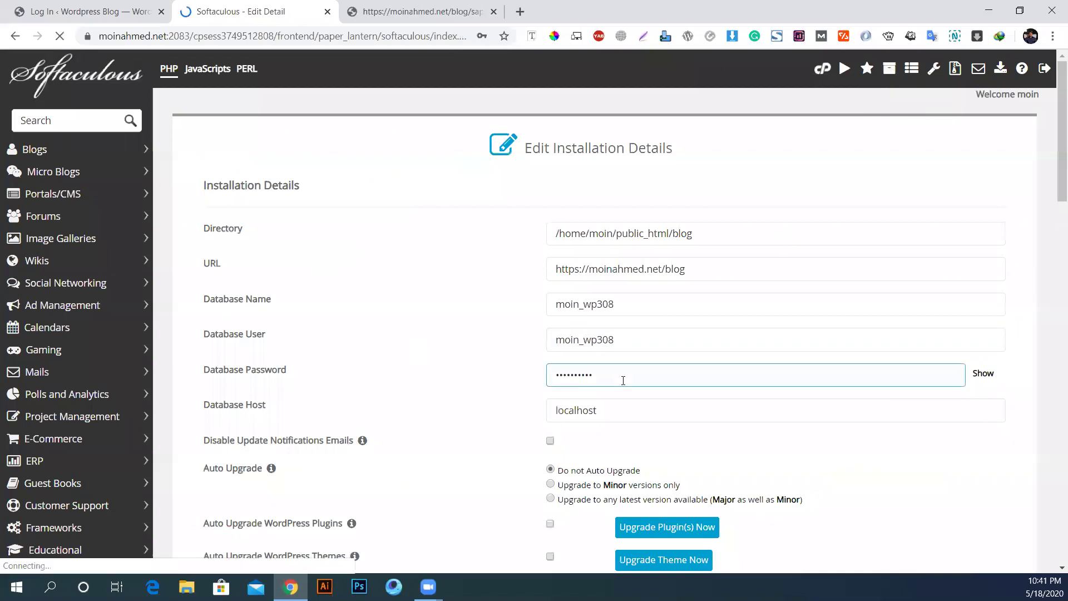
{"action": "scroll", "coordinate": [457, 380], "scroll_direction": "down", "scroll_amount": 3}
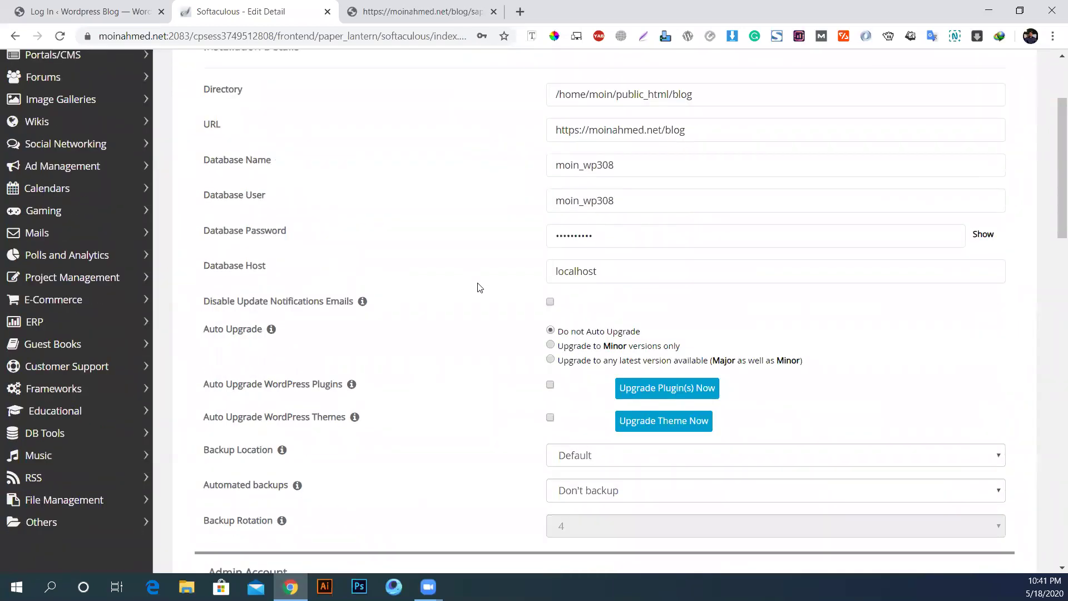
{"action": "scroll", "coordinate": [484, 306], "scroll_direction": "up", "scroll_amount": 3}
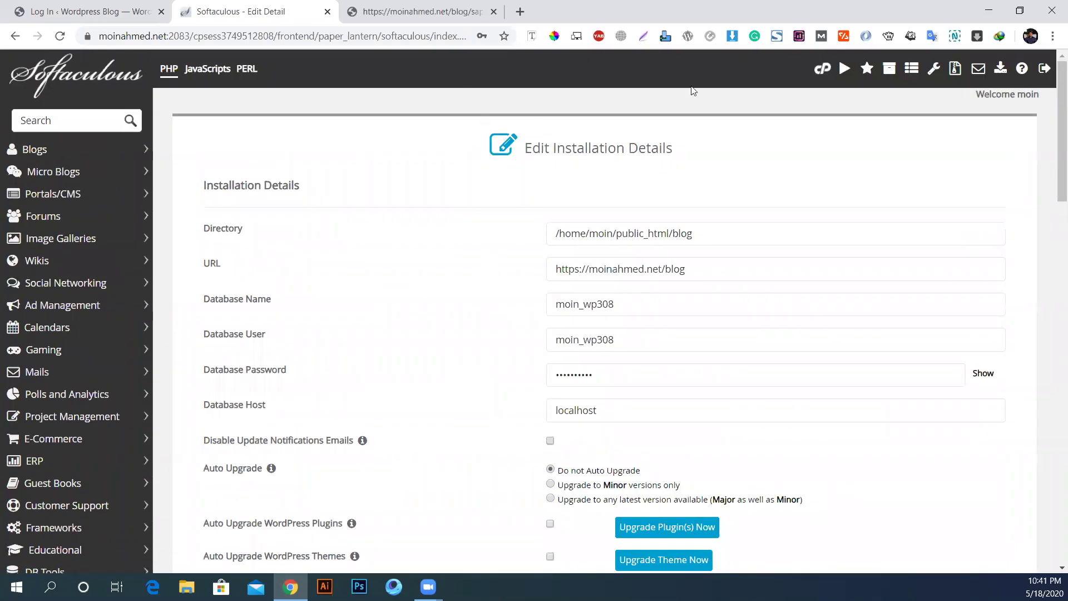
{"action": "left_click", "coordinate": [820, 71]}
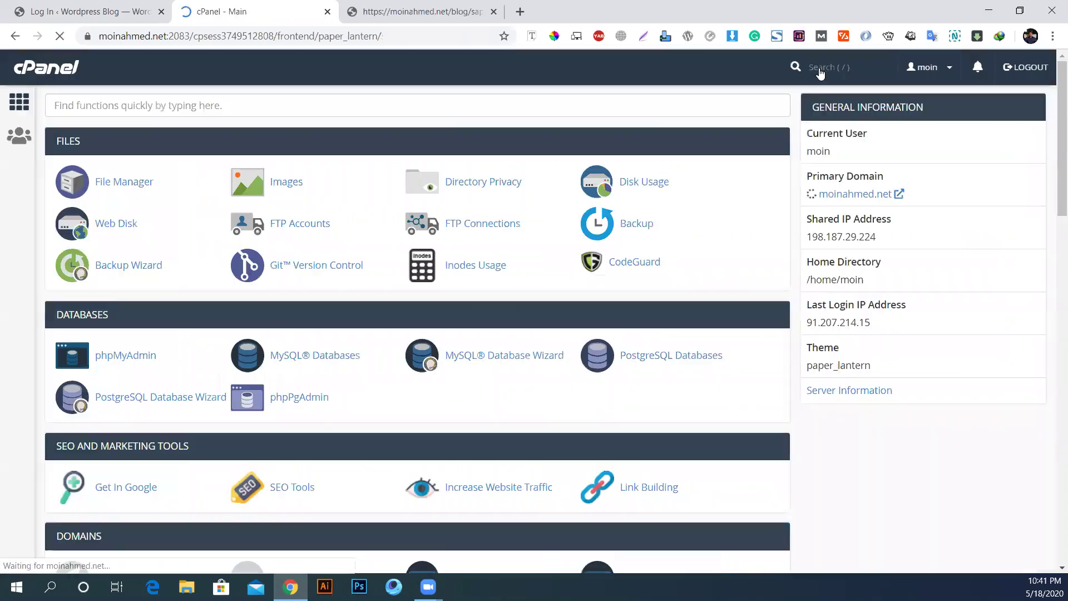
Step: Open phpMyAdmin, choose the moin_wp308 database and display the wpsu_users table rows
{"action": "left_click", "coordinate": [131, 358]}
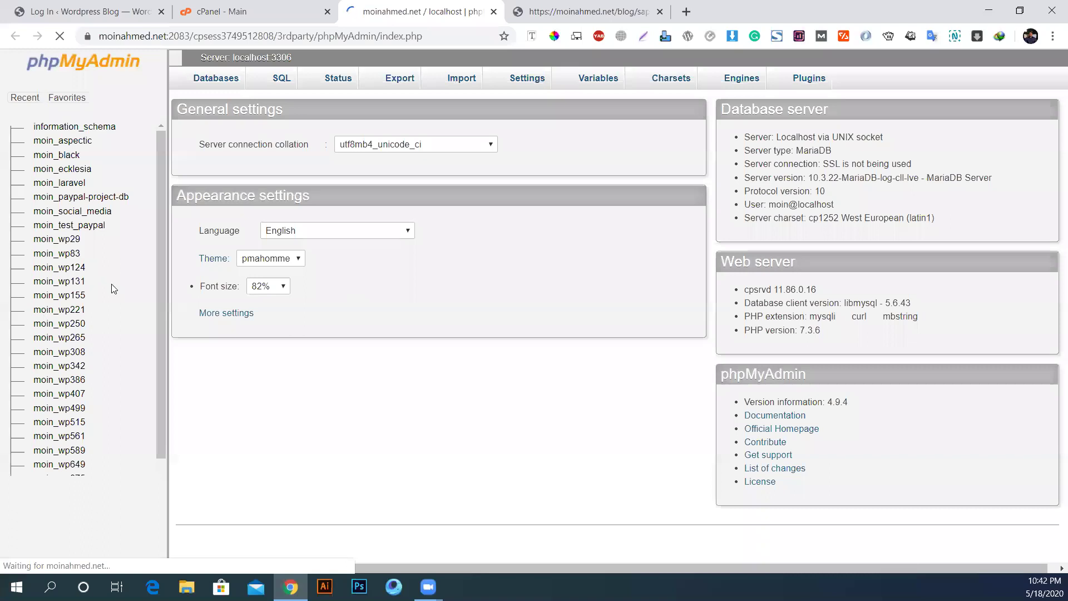
{"action": "left_click", "coordinate": [75, 353]}
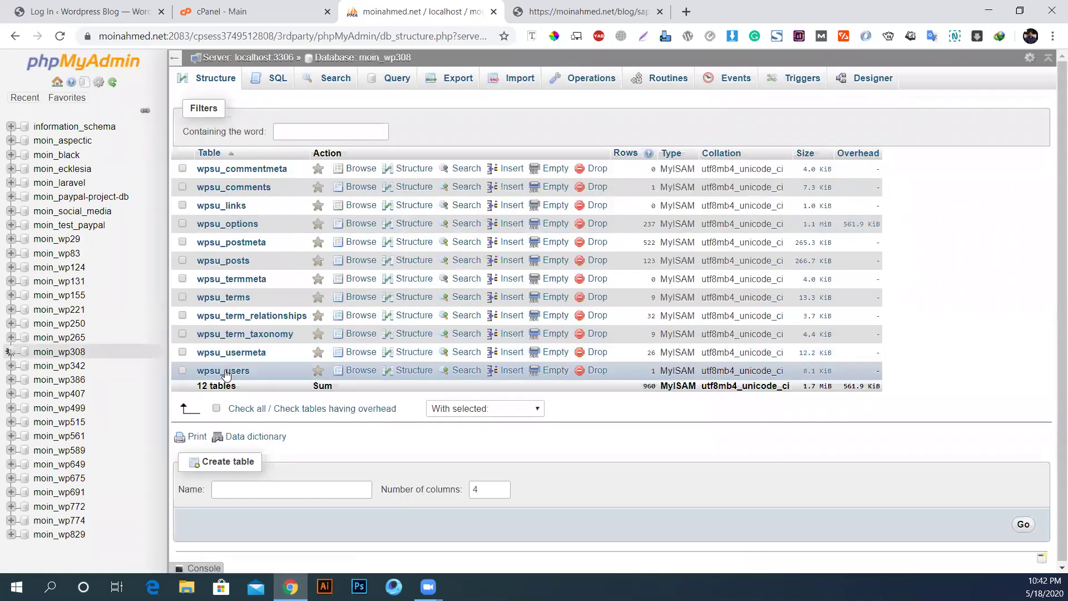
{"action": "left_click", "coordinate": [226, 372]}
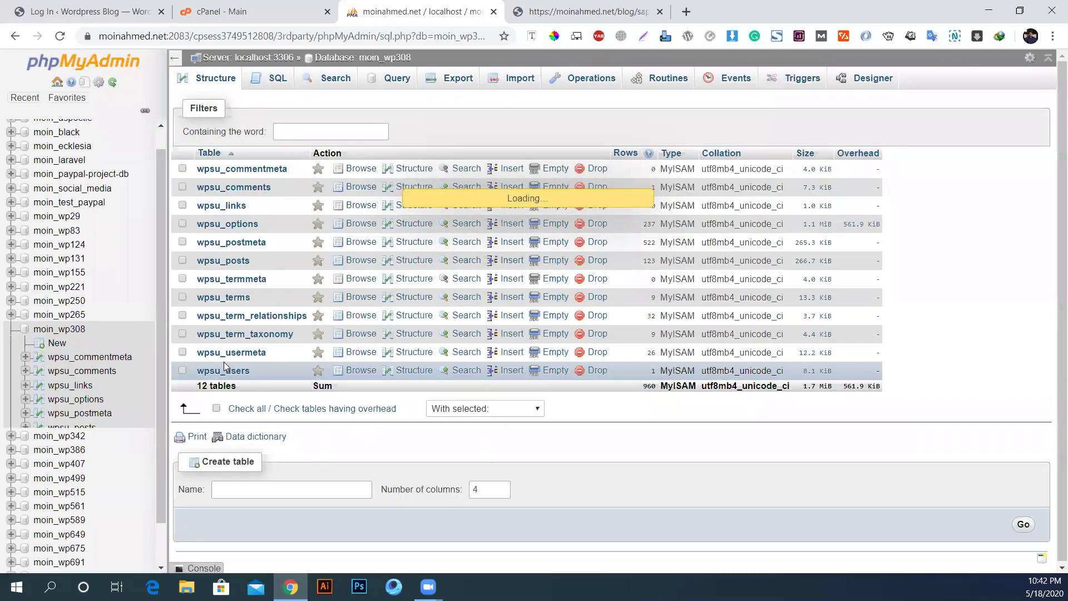
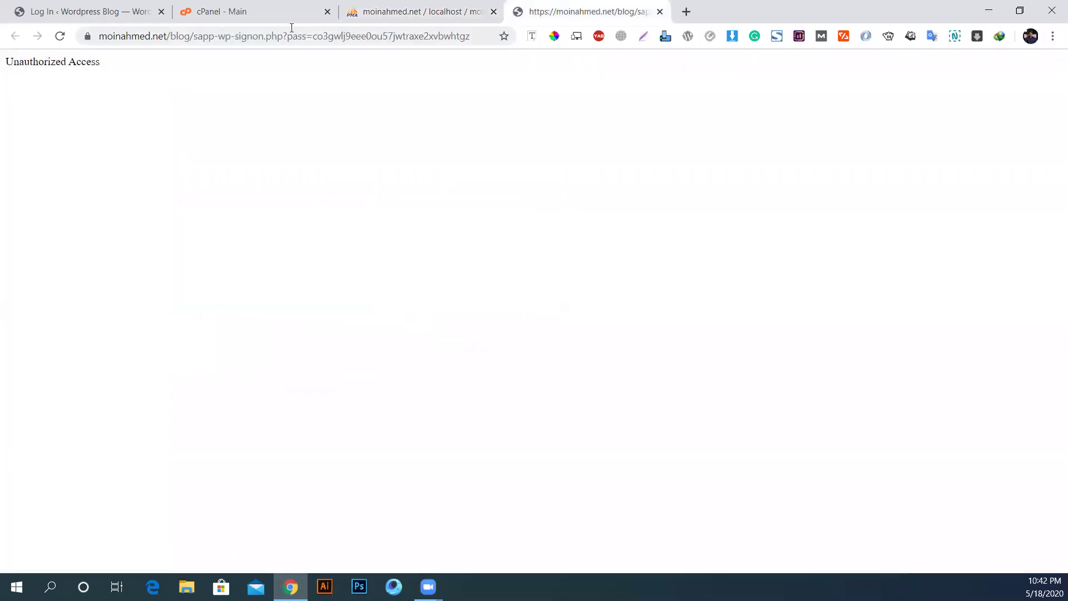
Step: Log in to WordPress as 'admin' with the account password and let Chrome update the saved password
{"action": "left_click", "coordinate": [131, 7]}
{"action": "key", "text": "ctrl+a"}
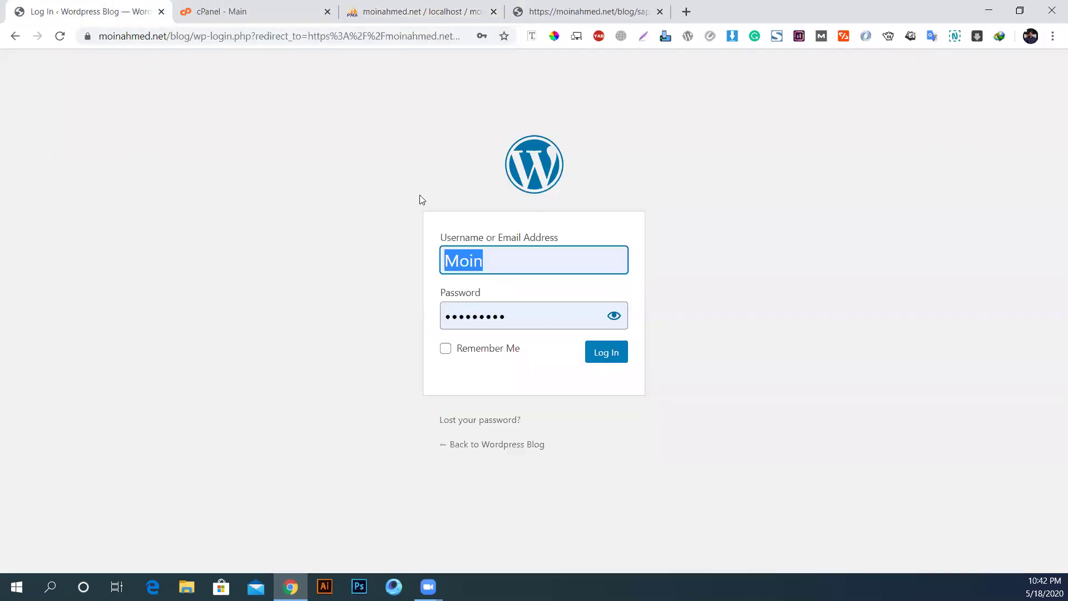
{"action": "type", "text": "admin"}
{"action": "key", "text": "Tab"}
{"action": "type", "text": "******"}
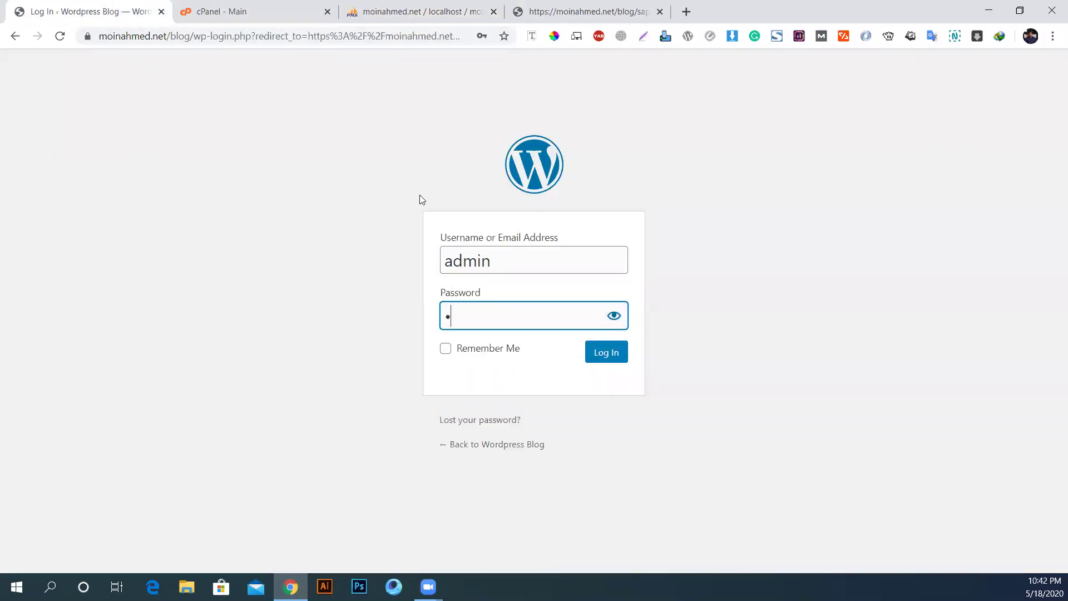
{"action": "type", "text": "***"}
{"action": "key", "text": "Return"}
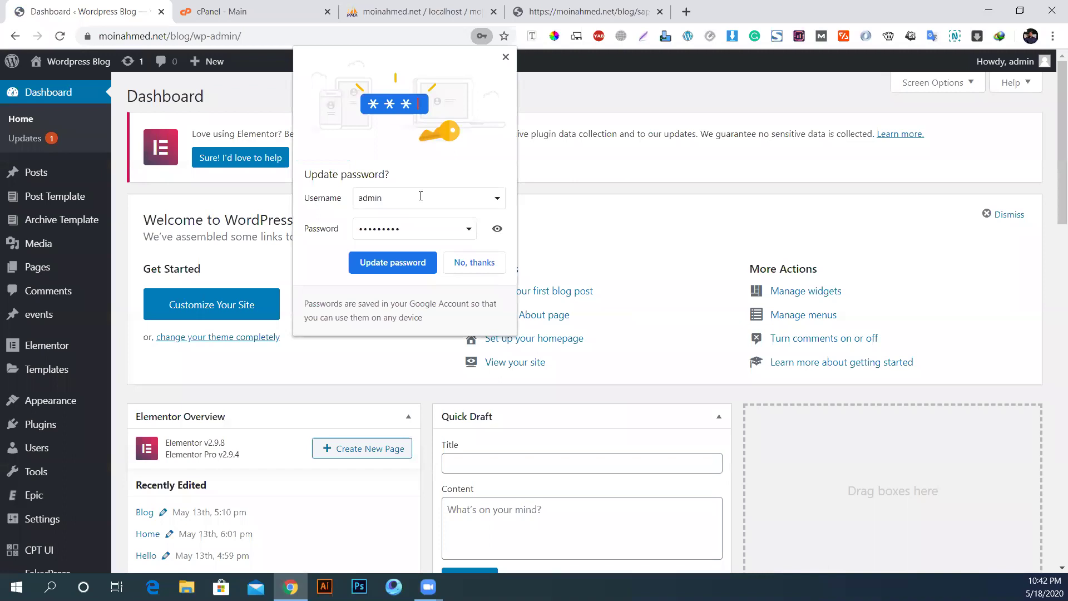
{"action": "left_click", "coordinate": [426, 266]}
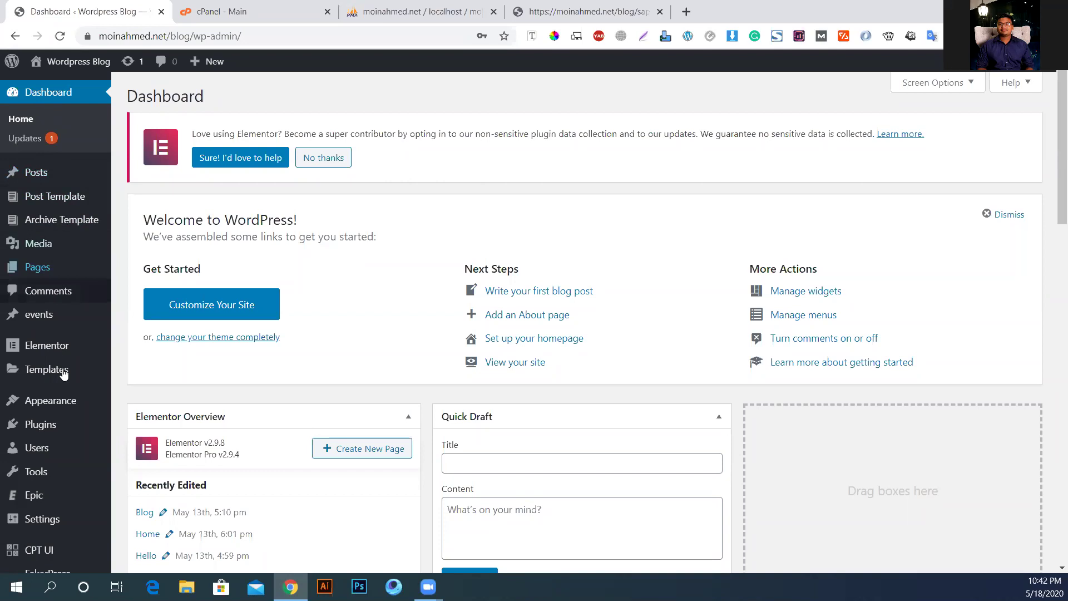
Step: Preview the admin sidebar submenus, then go to the Plugins page
{"action": "scroll", "coordinate": [60, 410], "scroll_direction": "down", "scroll_amount": 1}
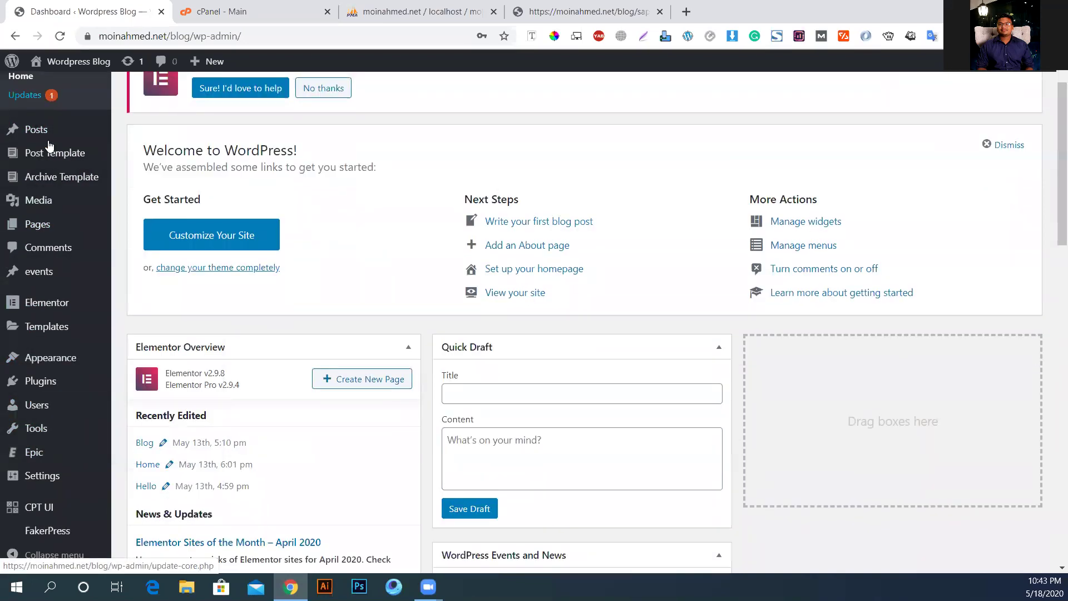
{"action": "mouse_move", "coordinate": [77, 457]}
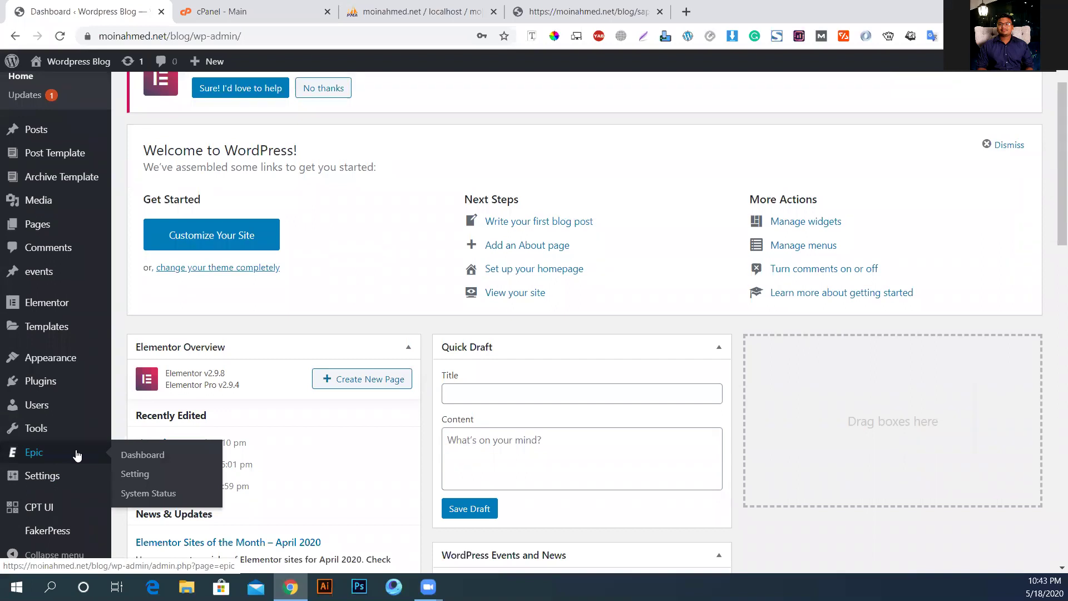
{"action": "scroll", "coordinate": [67, 234], "scroll_direction": "up", "scroll_amount": 1}
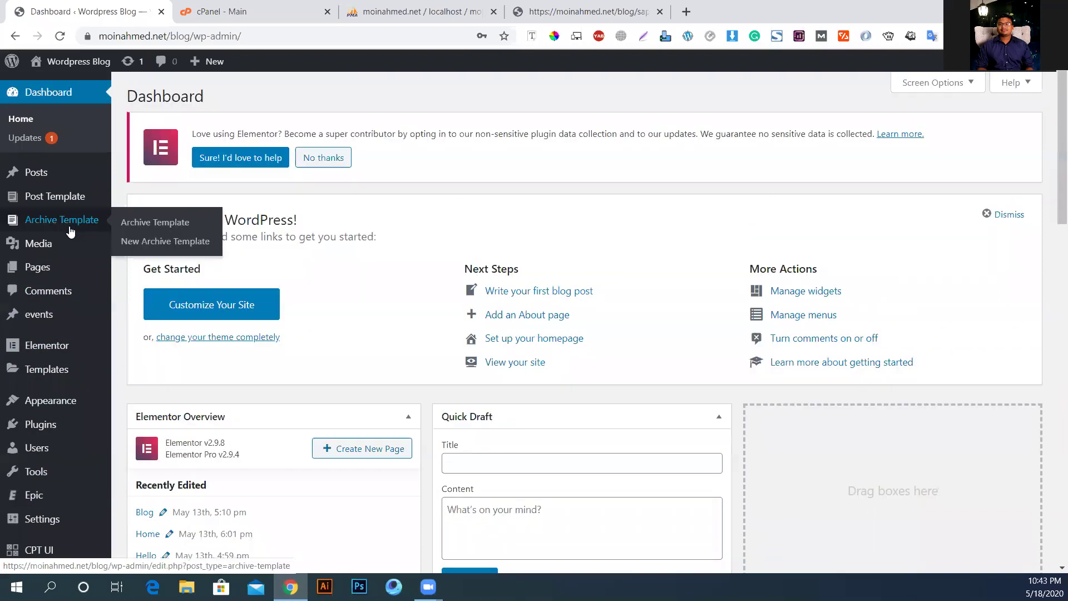
{"action": "mouse_move", "coordinate": [39, 309]}
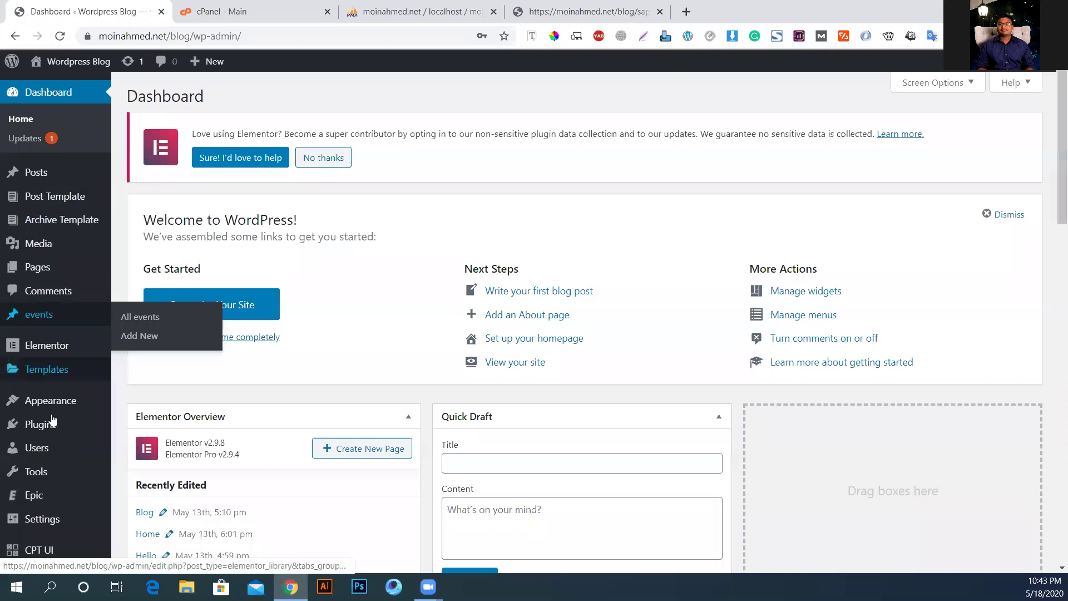
{"action": "left_click", "coordinate": [34, 424]}
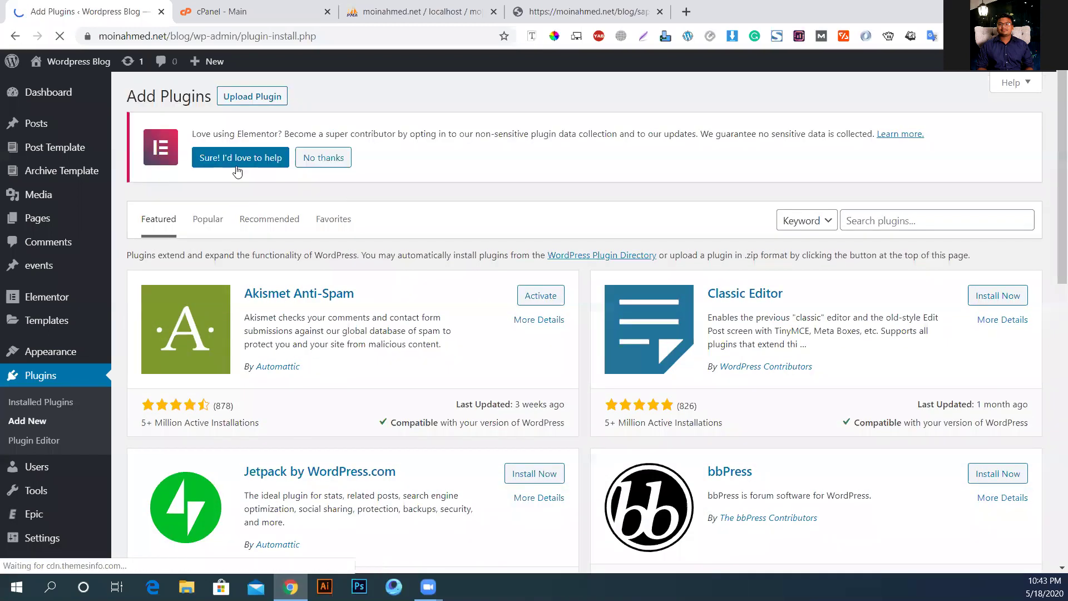
Step: Upload and install custom-checkout.zip, then try activating it, which hits a Stripe.php parse error
{"action": "left_click", "coordinate": [256, 98]}
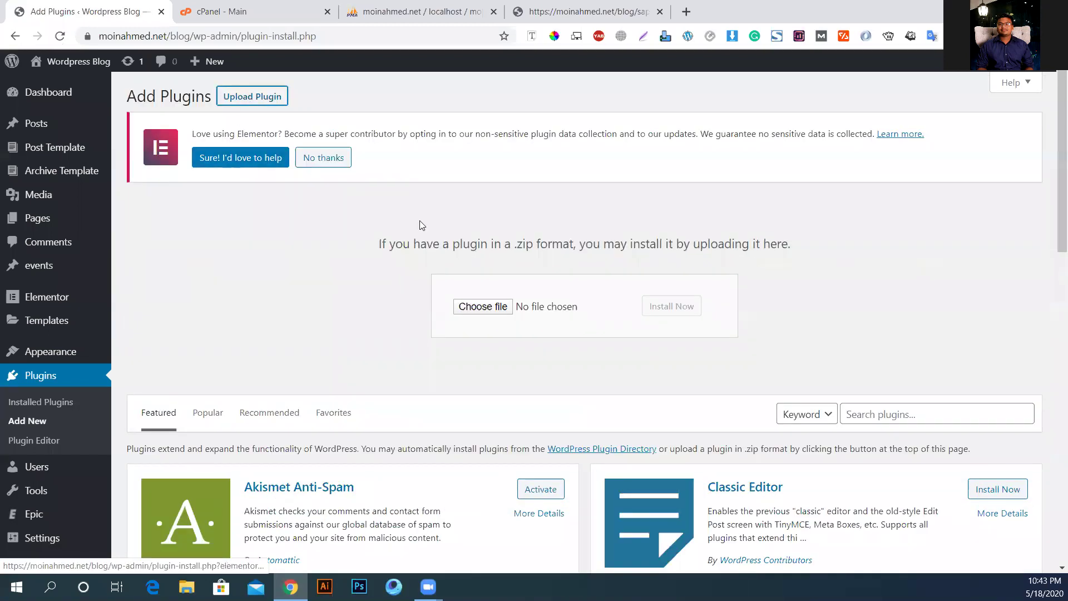
{"action": "left_click", "coordinate": [474, 313]}
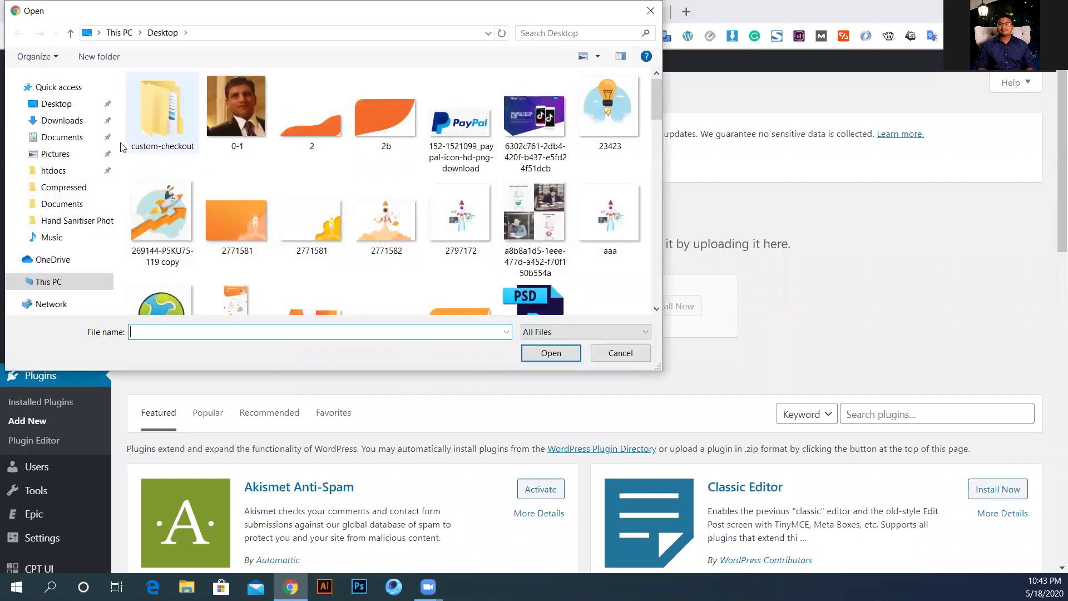
{"action": "double_click", "coordinate": [147, 119]}
{"action": "double_click", "coordinate": [176, 114]}
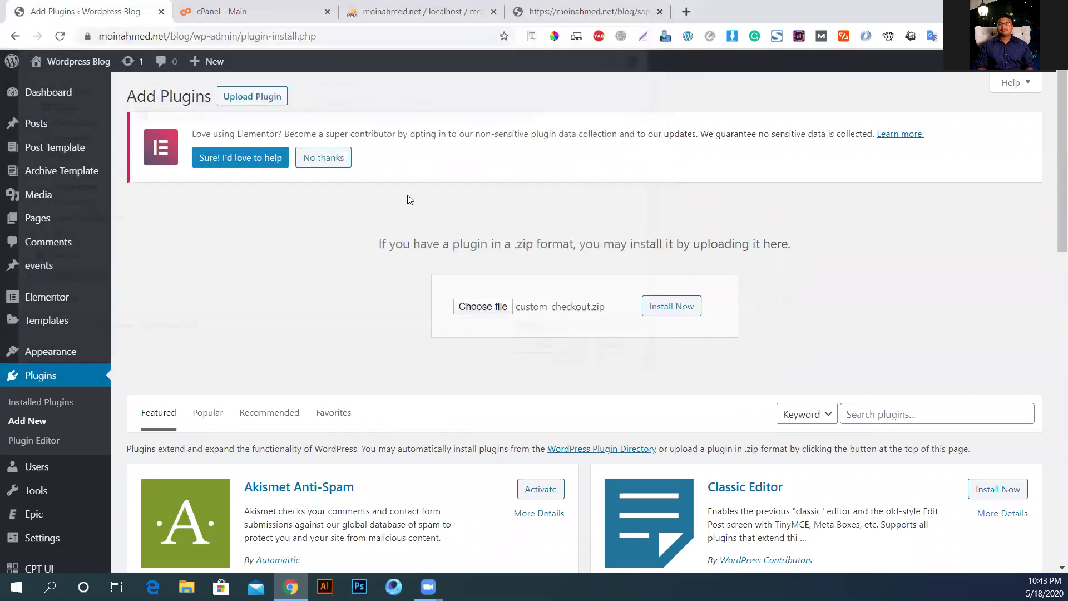
{"action": "left_click", "coordinate": [678, 304]}
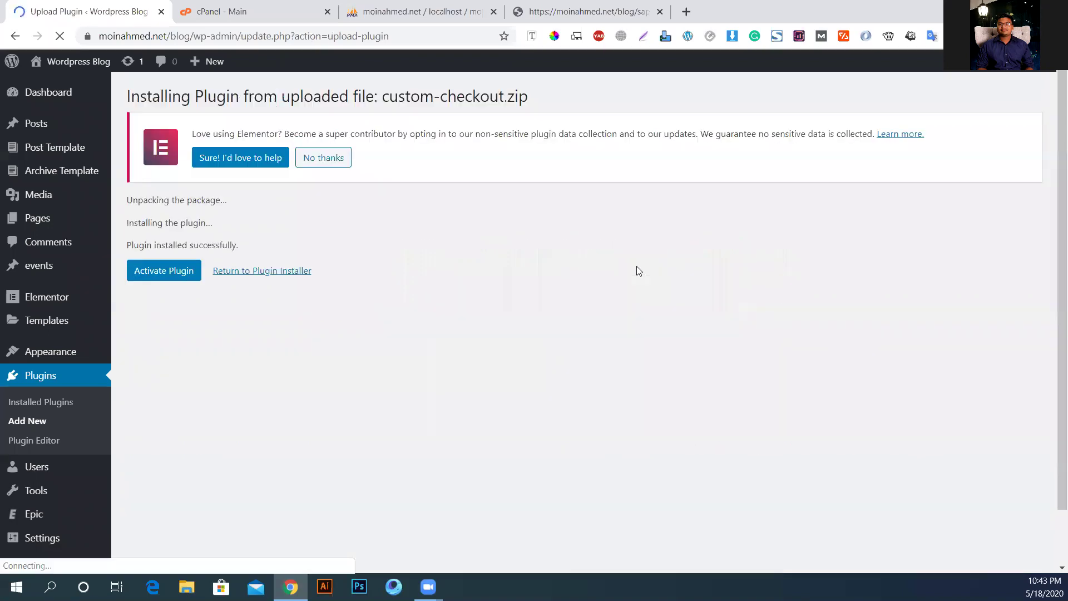
{"action": "left_click", "coordinate": [159, 267]}
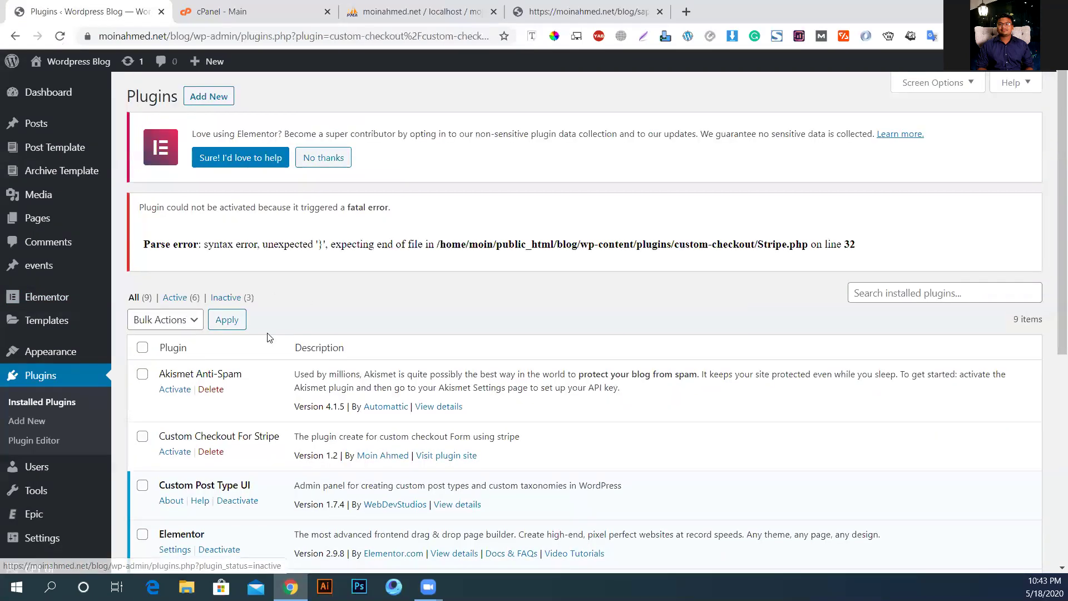
Step: Open the Plugin Editor, accept the warning and select Custom Checkout For Stripe
{"action": "mouse_move", "coordinate": [55, 351]}
{"action": "scroll", "coordinate": [186, 354], "scroll_direction": "down", "scroll_amount": 3}
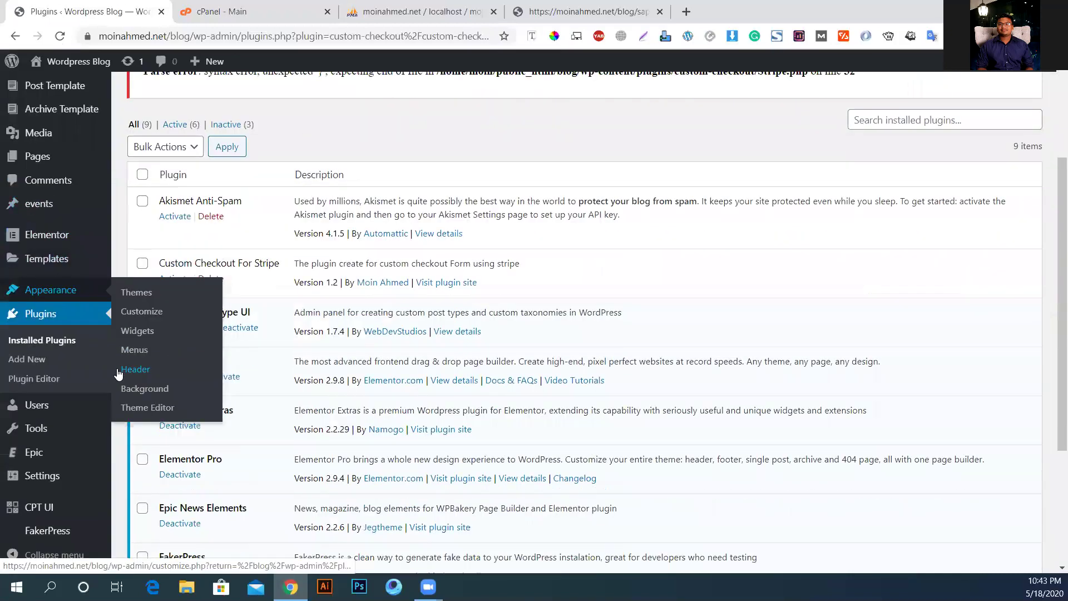
{"action": "scroll", "coordinate": [119, 374], "scroll_direction": "down", "scroll_amount": 3}
{"action": "scroll", "coordinate": [167, 332], "scroll_direction": "up", "scroll_amount": 5}
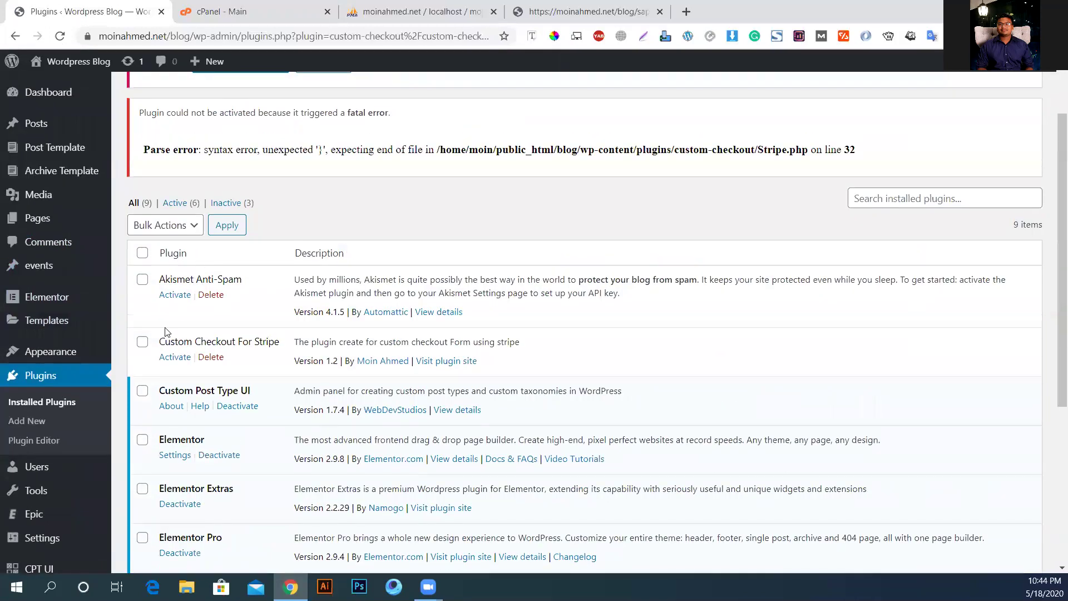
{"action": "mouse_move", "coordinate": [15, 357]}
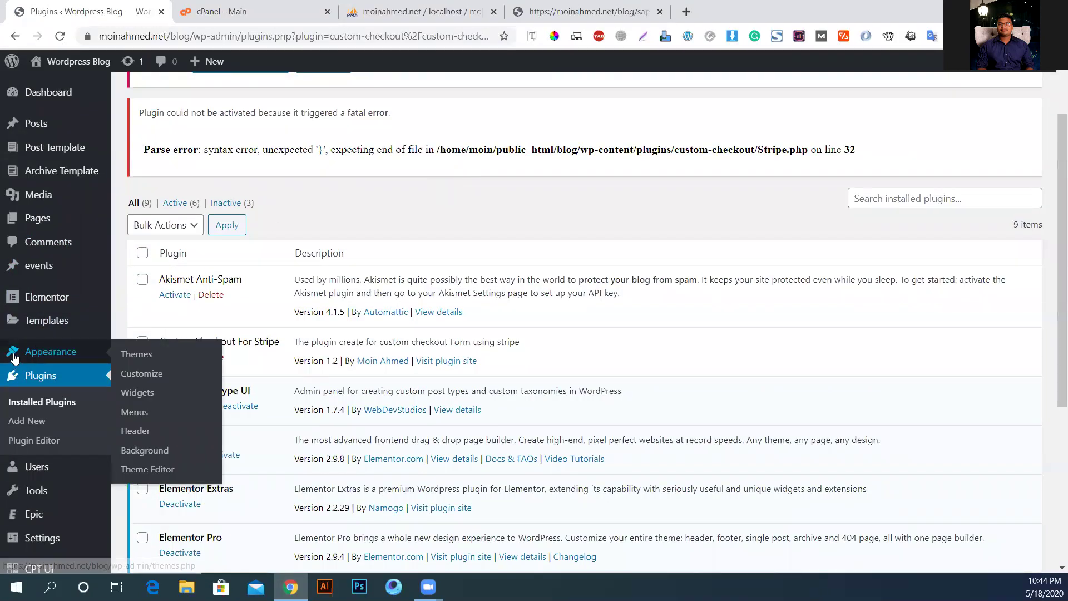
{"action": "left_click", "coordinate": [49, 437]}
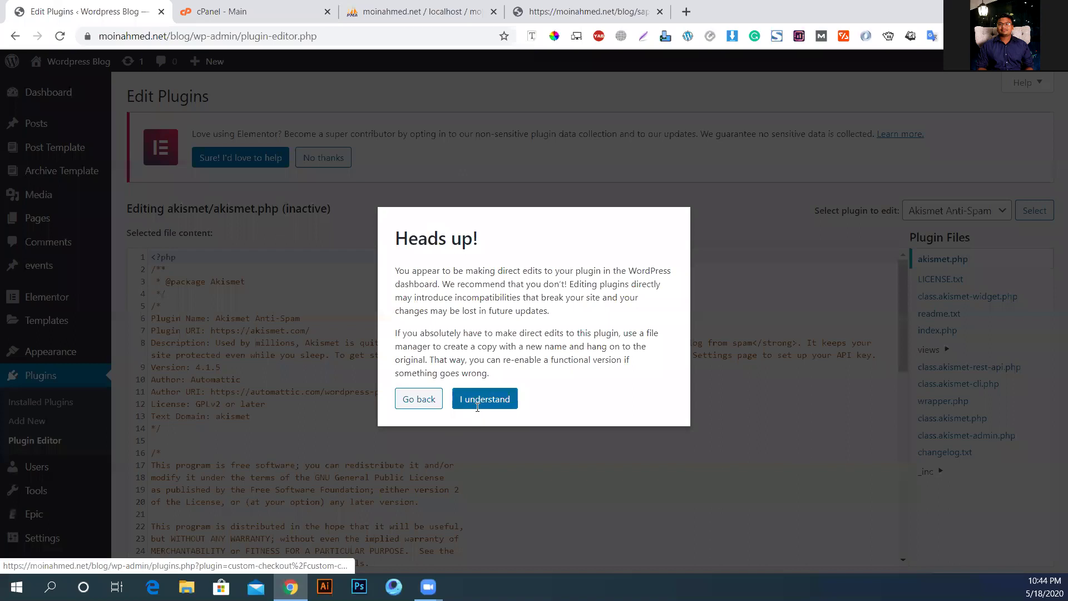
{"action": "left_click", "coordinate": [472, 404]}
{"action": "left_click", "coordinate": [953, 214]}
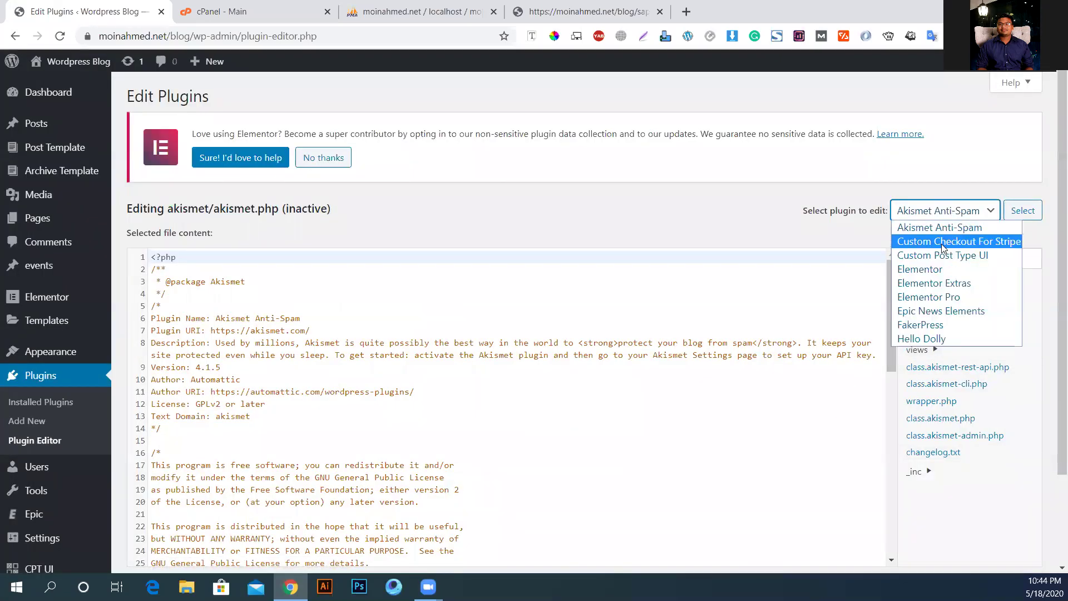
{"action": "left_click", "coordinate": [946, 241]}
{"action": "left_click", "coordinate": [1031, 221]}
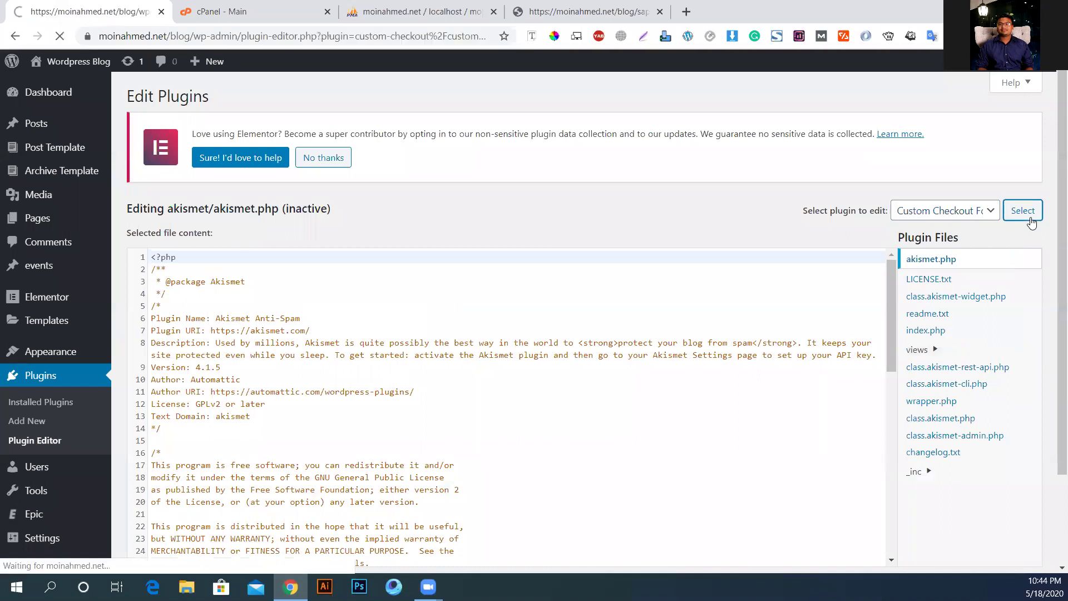
Step: Delete the stray closing brace on line 32 of Stripe.php and update the file
{"action": "scroll", "coordinate": [508, 336], "scroll_direction": "down", "scroll_amount": 2}
{"action": "scroll", "coordinate": [514, 334], "scroll_direction": "down", "scroll_amount": 7}
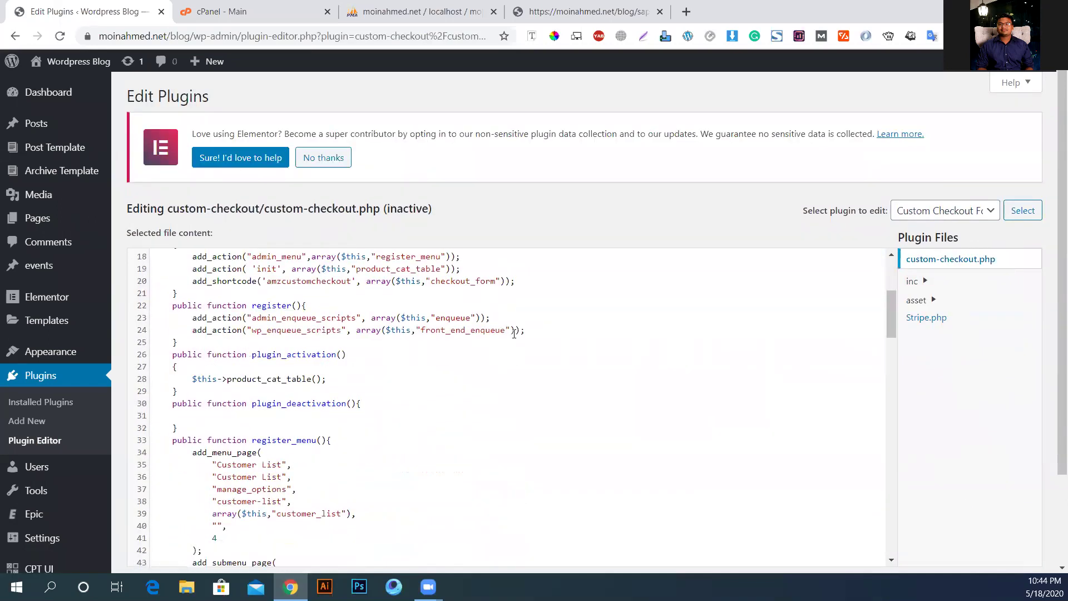
{"action": "left_click", "coordinate": [919, 320]}
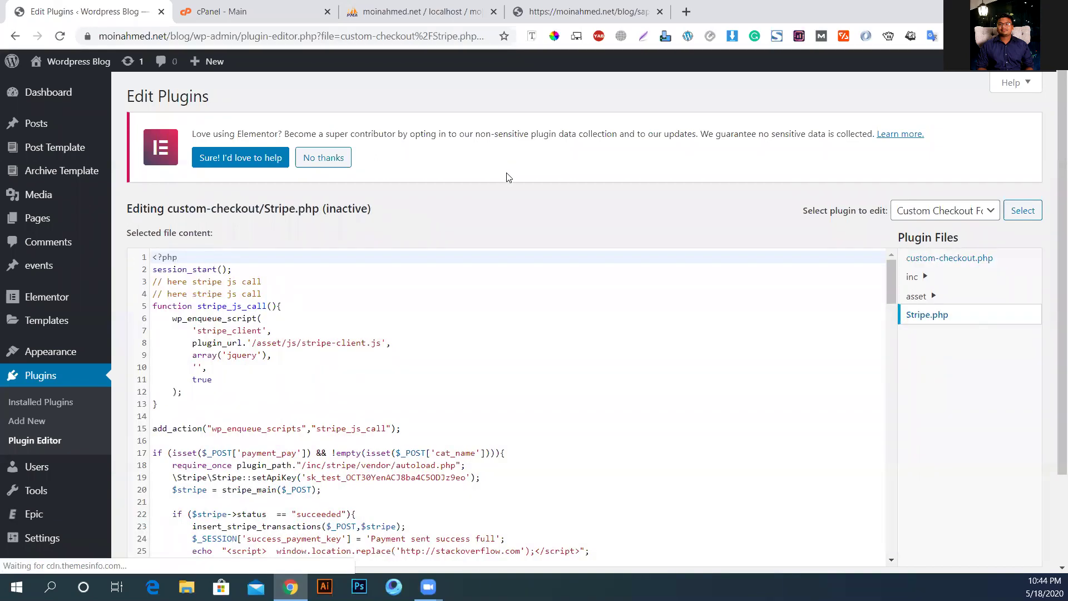
{"action": "scroll", "coordinate": [332, 375], "scroll_direction": "down", "scroll_amount": 5}
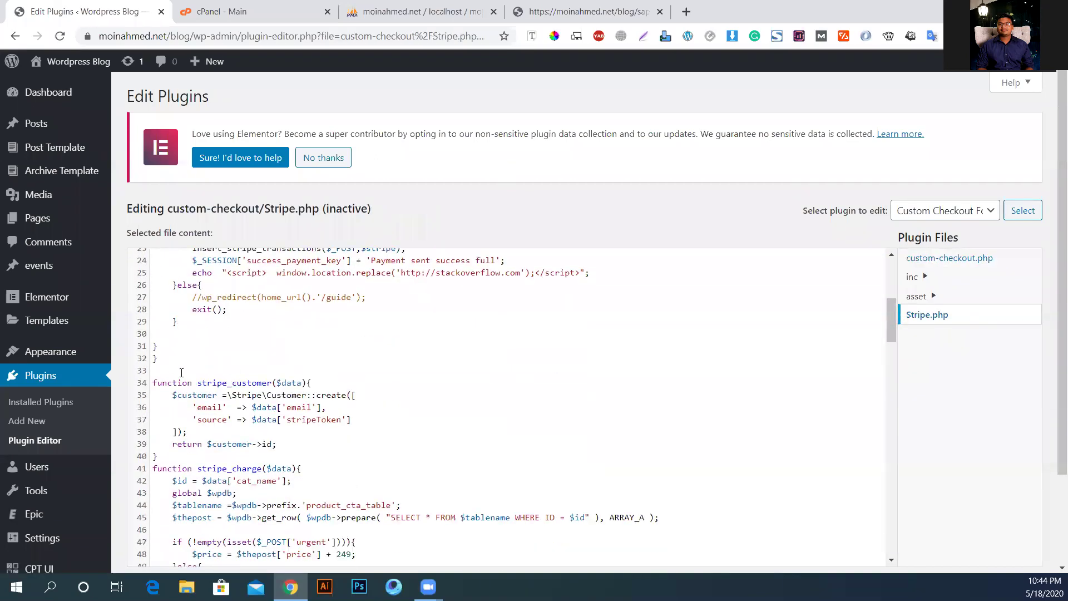
{"action": "left_click", "coordinate": [166, 362]}
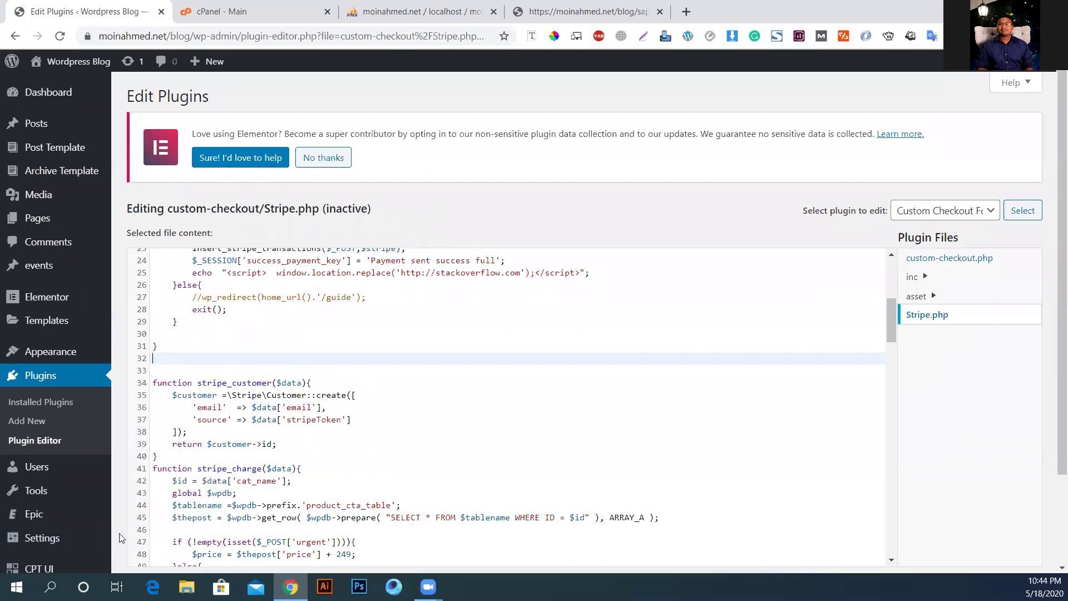
{"action": "scroll", "coordinate": [120, 539], "scroll_direction": "down", "scroll_amount": 2}
{"action": "left_click", "coordinate": [167, 503]}
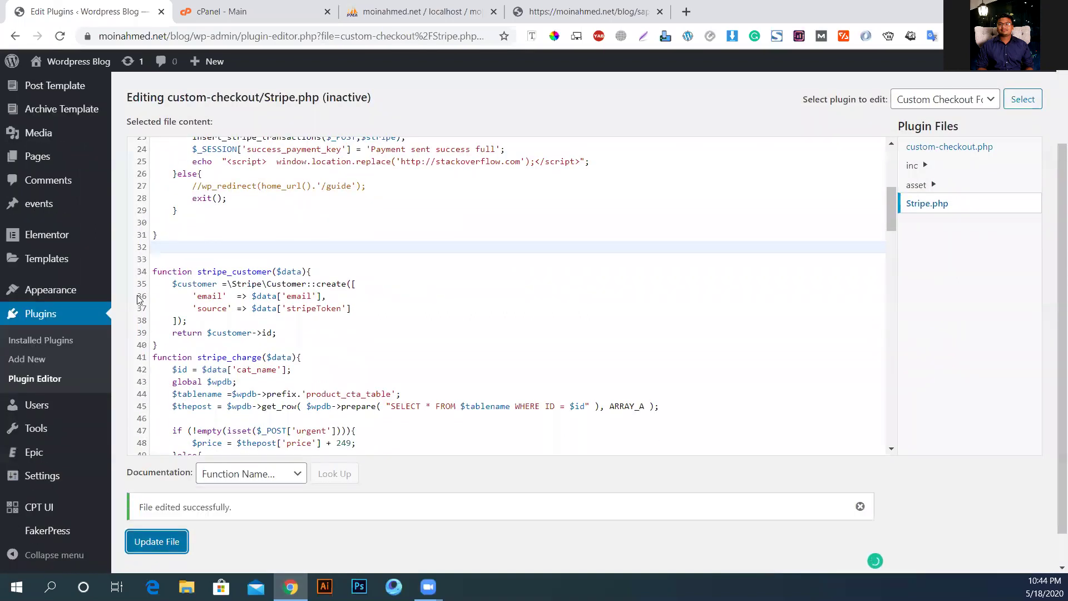
{"action": "scroll", "coordinate": [341, 249], "scroll_direction": "up", "scroll_amount": 7}
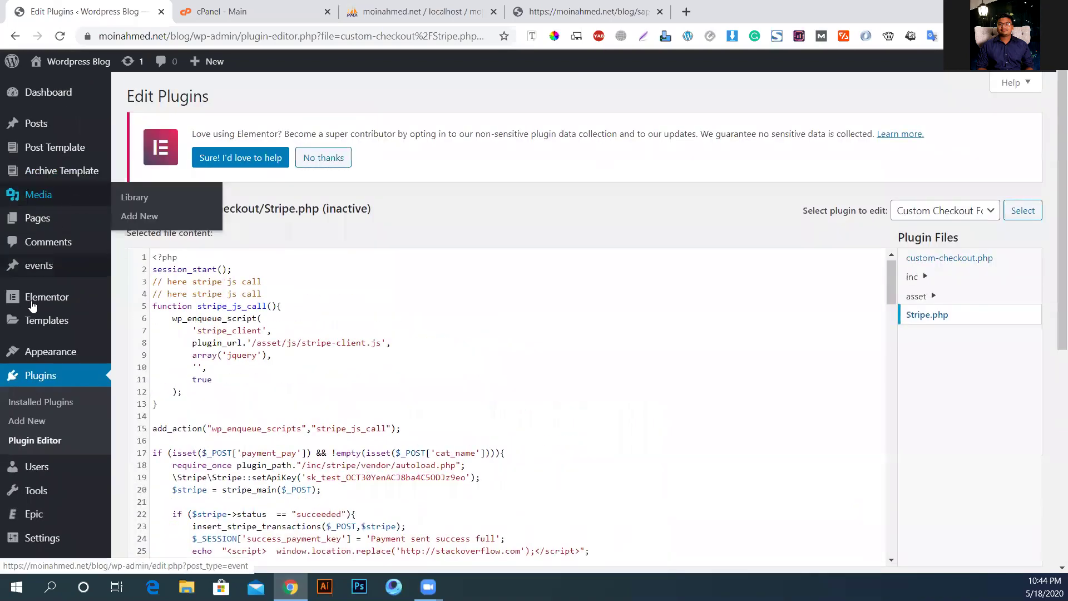
Step: Activate Custom Checkout For Stripe from Installed Plugins and scroll the 9-item plugin list
{"action": "left_click", "coordinate": [37, 379]}
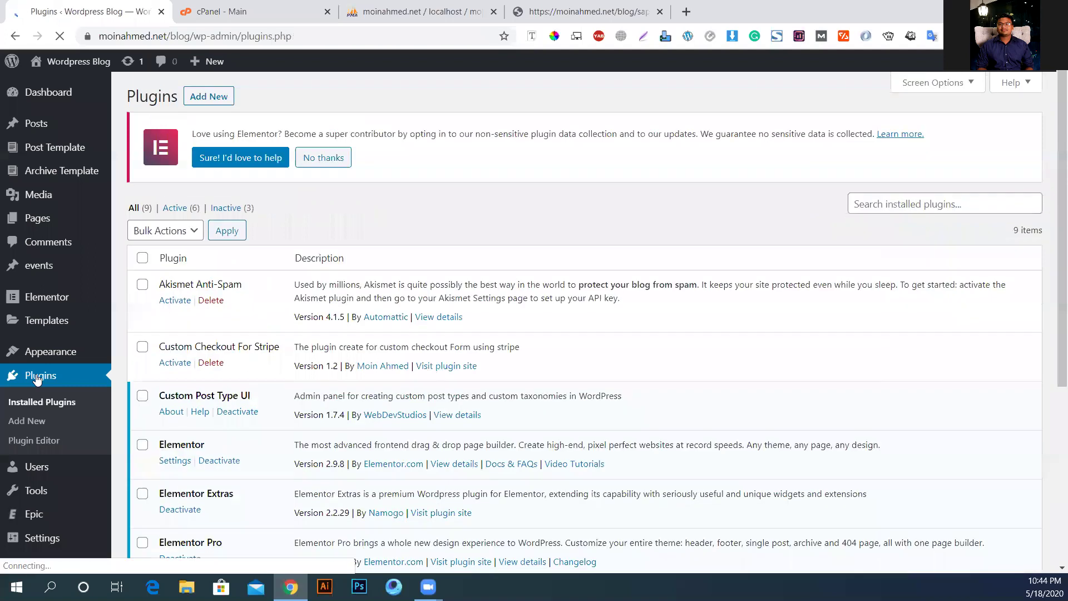
{"action": "scroll", "coordinate": [269, 366], "scroll_direction": "down", "scroll_amount": 5}
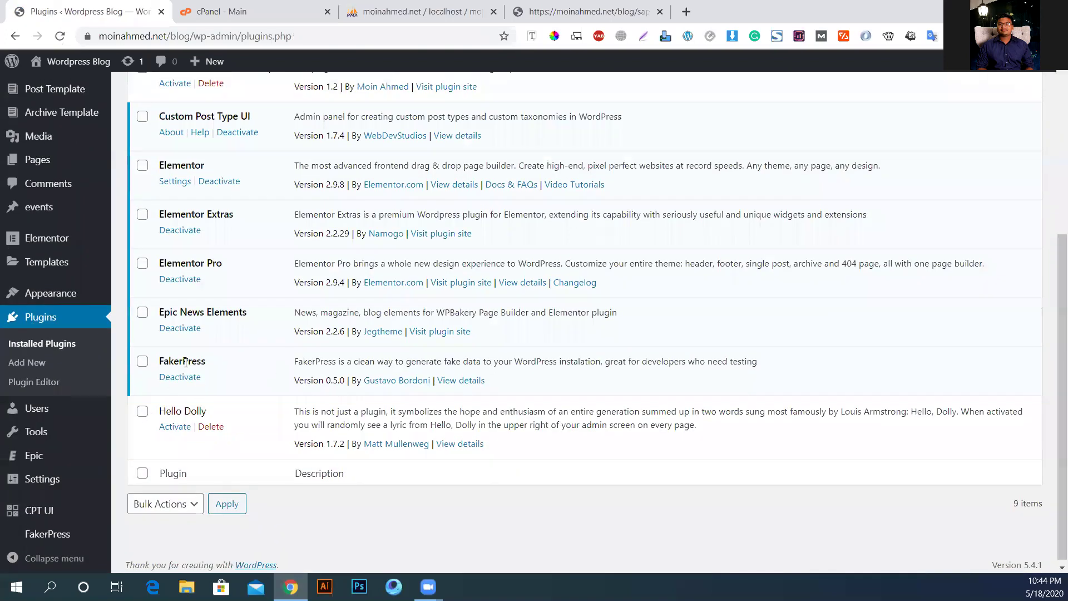
{"action": "scroll", "coordinate": [173, 372], "scroll_direction": "up", "scroll_amount": 5}
{"action": "left_click", "coordinate": [171, 364]}
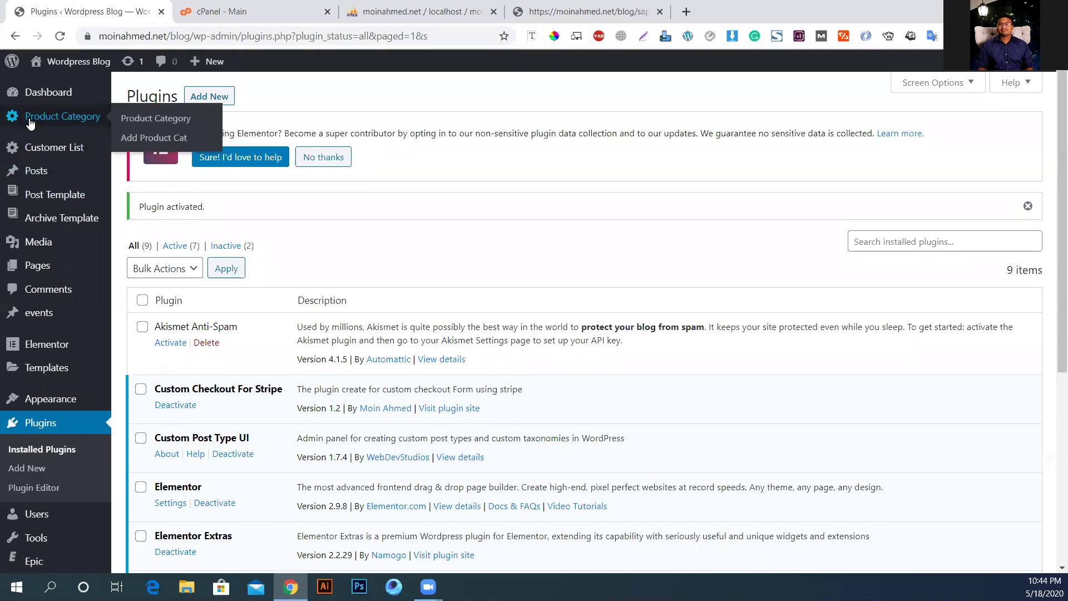
{"action": "mouse_move", "coordinate": [50, 150]}
{"action": "mouse_move", "coordinate": [47, 123]}
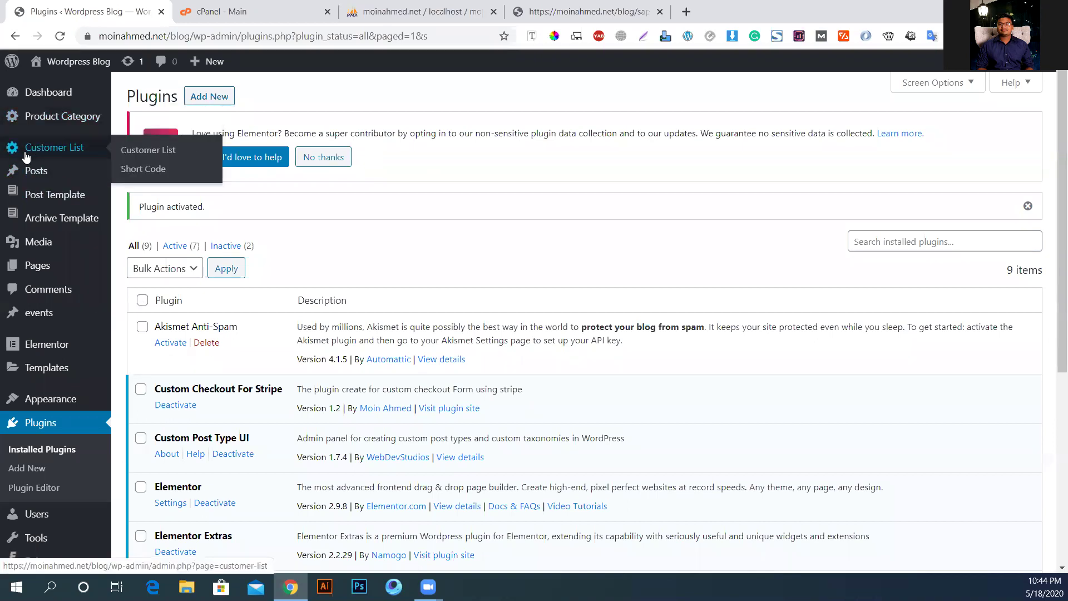
{"action": "mouse_move", "coordinate": [59, 105]}
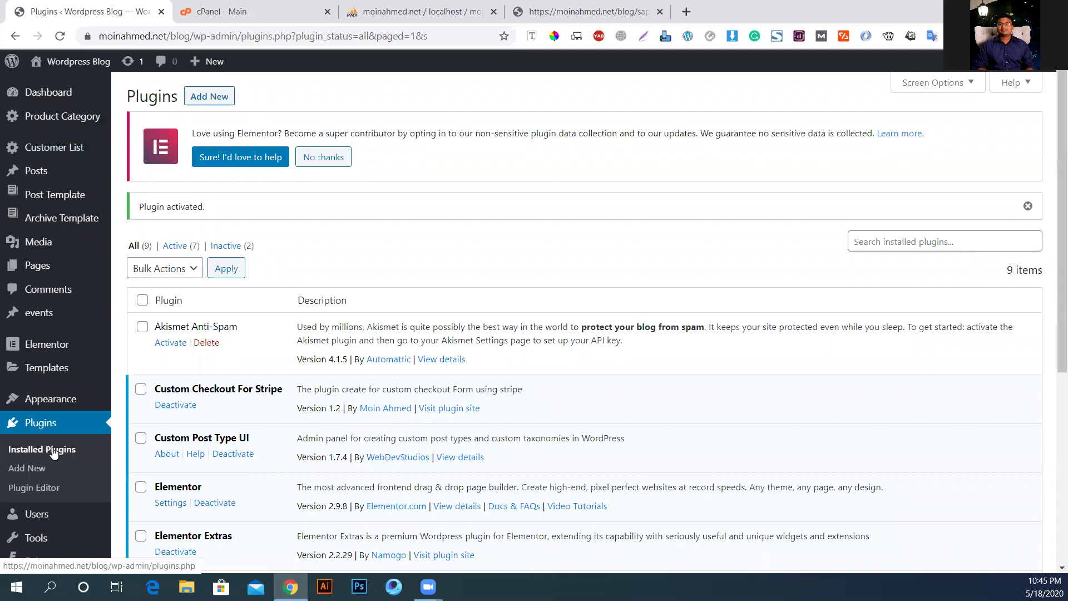
{"action": "scroll", "coordinate": [34, 301], "scroll_direction": "down", "scroll_amount": 3}
Step: Load Custom Checkout For Stripe's main file, custom-checkout.php, in the plugin editor and scroll through it
{"action": "left_click", "coordinate": [34, 379]}
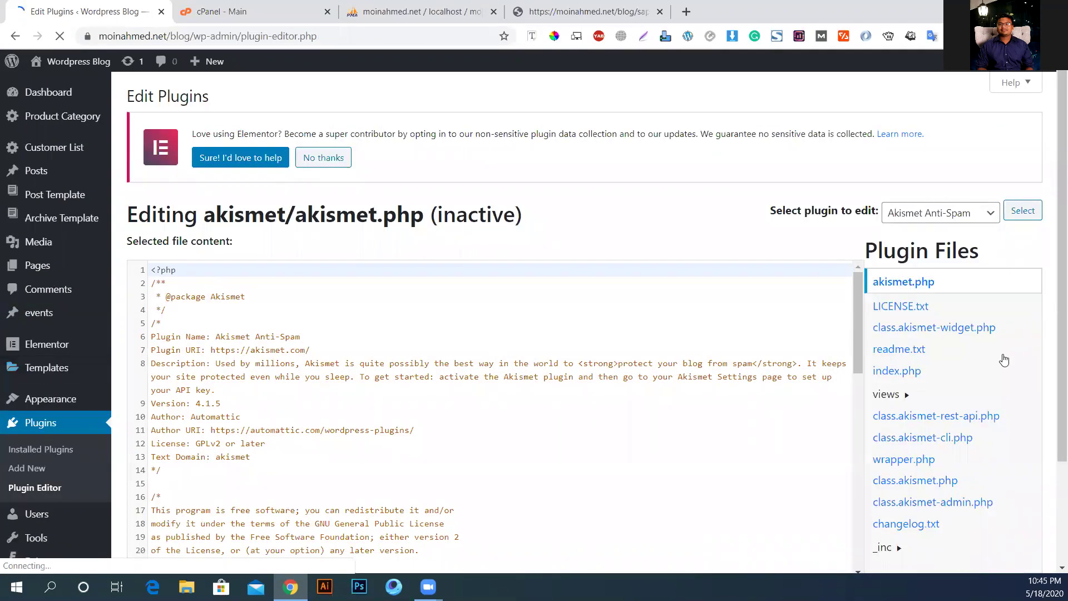
{"action": "left_click", "coordinate": [932, 218]}
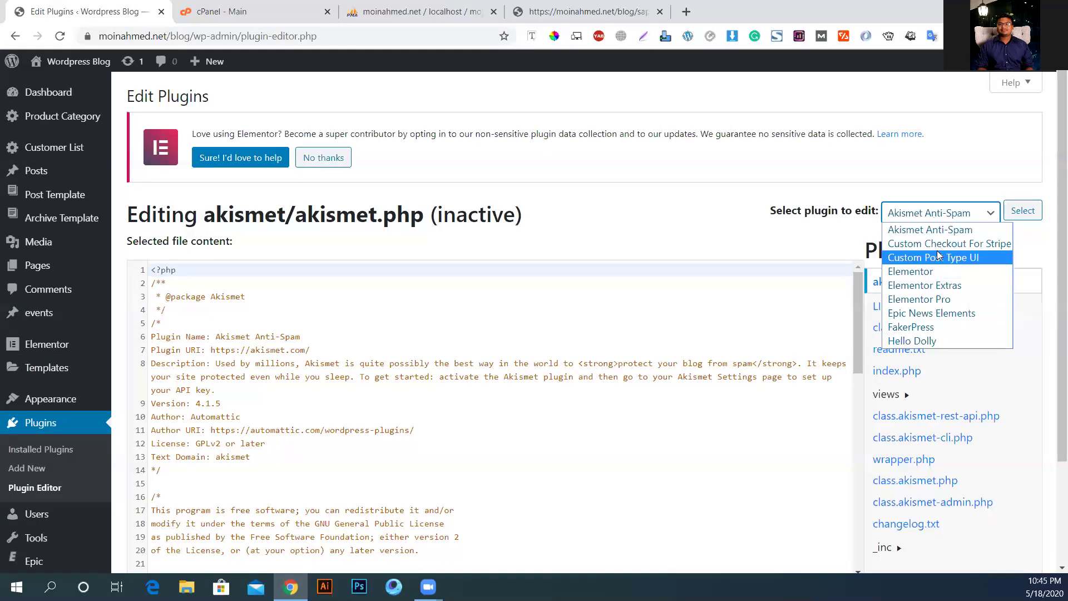
{"action": "left_click", "coordinate": [981, 245]}
{"action": "left_click", "coordinate": [1027, 210]}
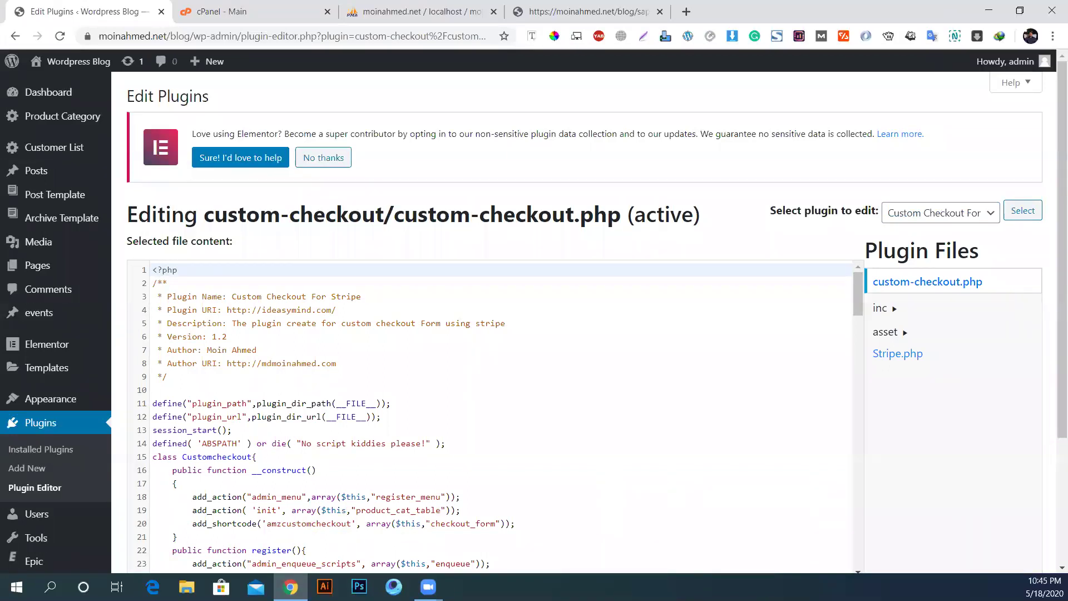
{"action": "scroll", "coordinate": [467, 219], "scroll_direction": "down", "scroll_amount": 2}
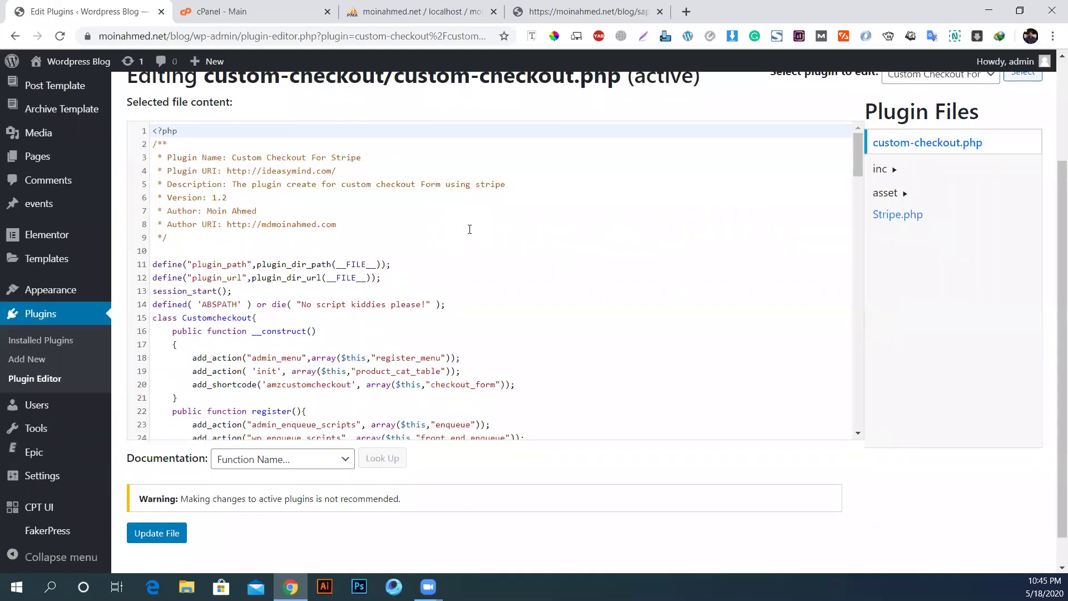
{"action": "scroll", "coordinate": [301, 260], "scroll_direction": "down", "scroll_amount": 4}
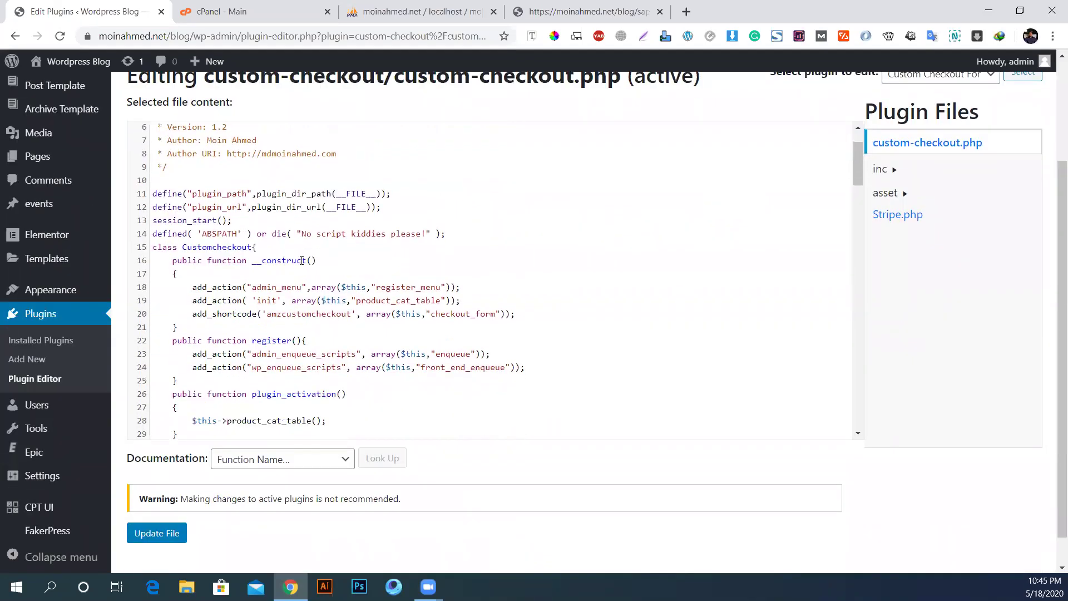
{"action": "scroll", "coordinate": [301, 260], "scroll_direction": "up", "scroll_amount": 2}
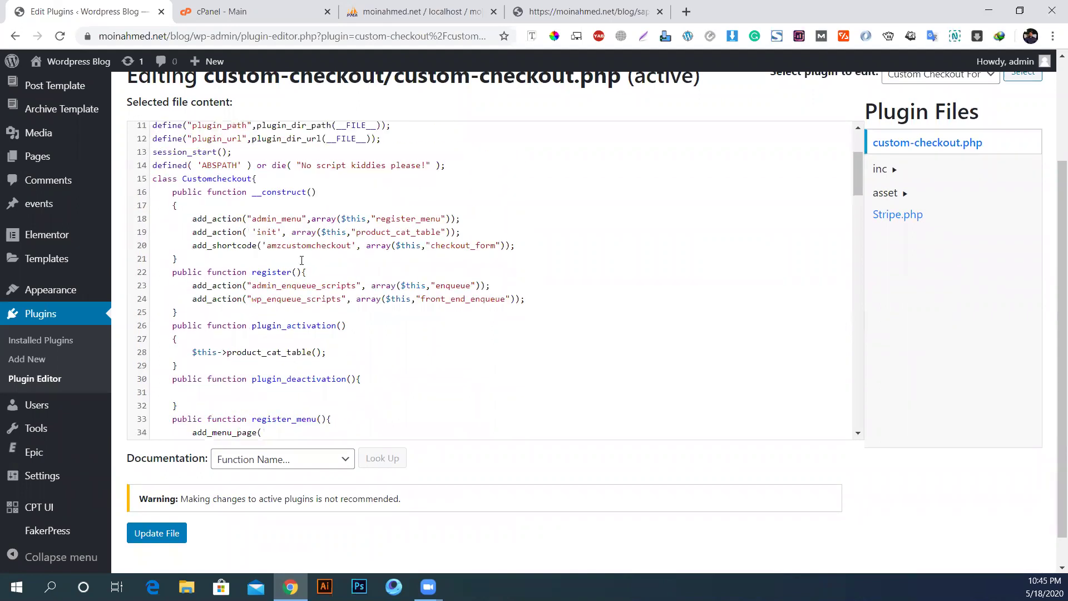
{"action": "scroll", "coordinate": [302, 257], "scroll_direction": "down", "scroll_amount": 4}
{"action": "scroll", "coordinate": [160, 210], "scroll_direction": "up", "scroll_amount": 1}
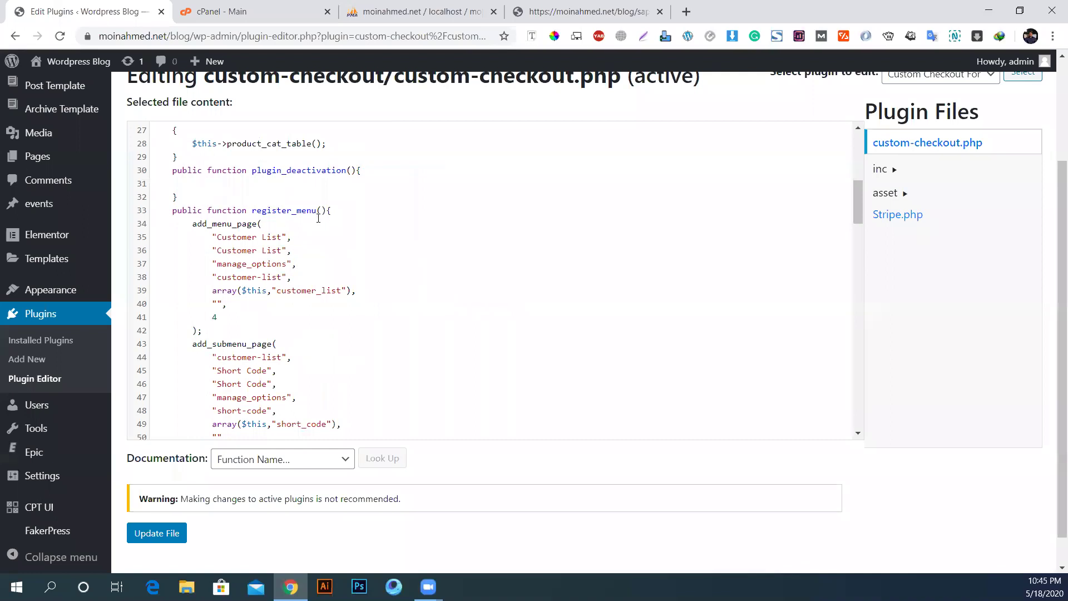
{"action": "scroll", "coordinate": [84, 233], "scroll_direction": "up", "scroll_amount": 3}
{"action": "mouse_move", "coordinate": [61, 254]}
{"action": "scroll", "coordinate": [326, 318], "scroll_direction": "down", "scroll_amount": 1}
{"action": "scroll", "coordinate": [234, 390], "scroll_direction": "up", "scroll_amount": 4}
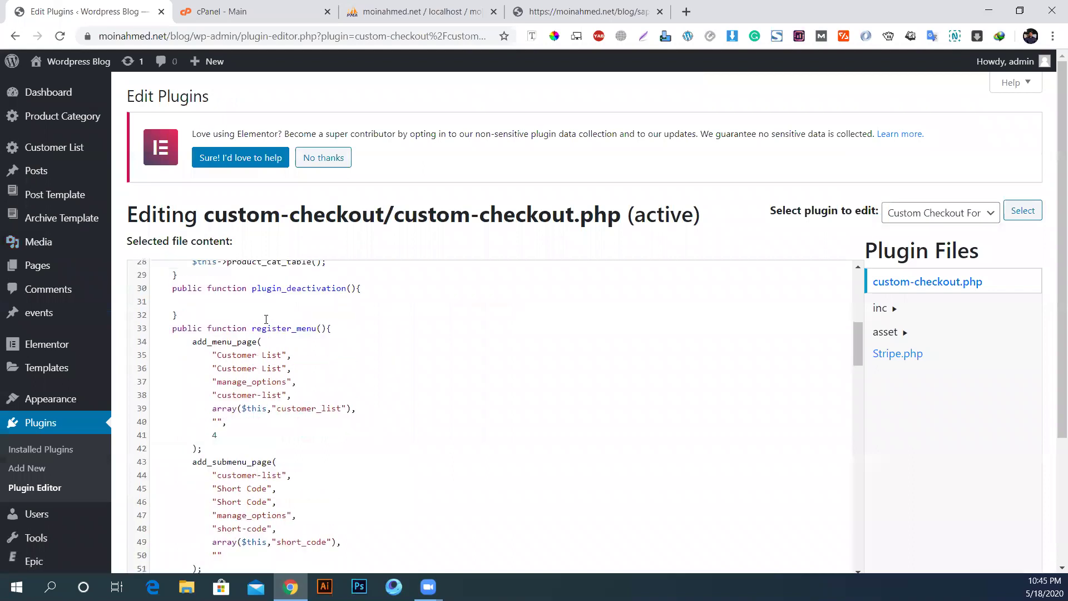
Step: Point out the activation/deactivation functions, the Customer List labels and the customer-list submenu slug
{"action": "left_click", "coordinate": [272, 448]}
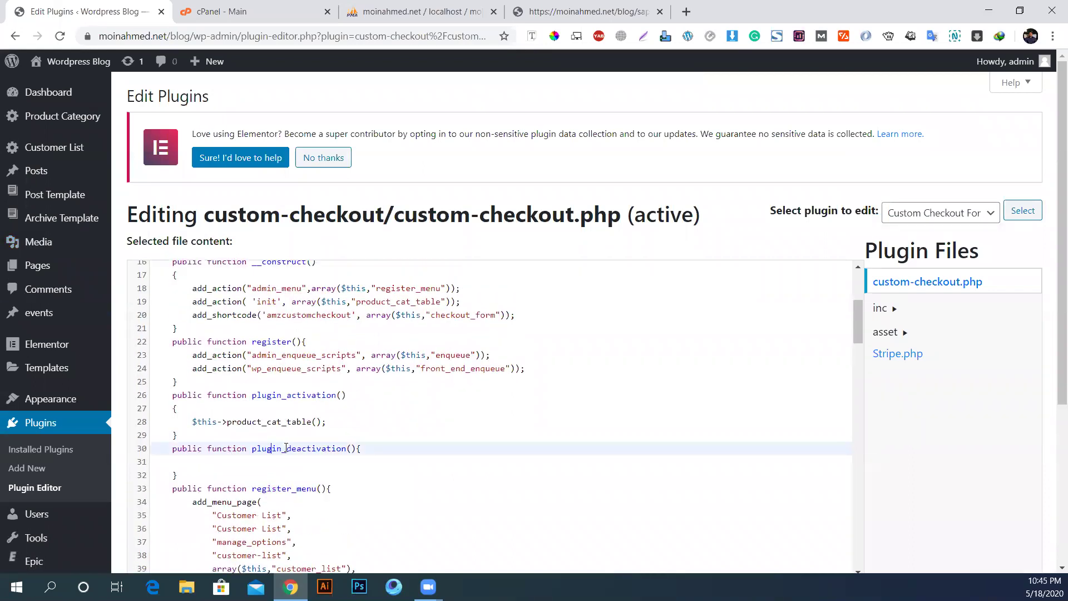
{"action": "left_click", "coordinate": [313, 404]}
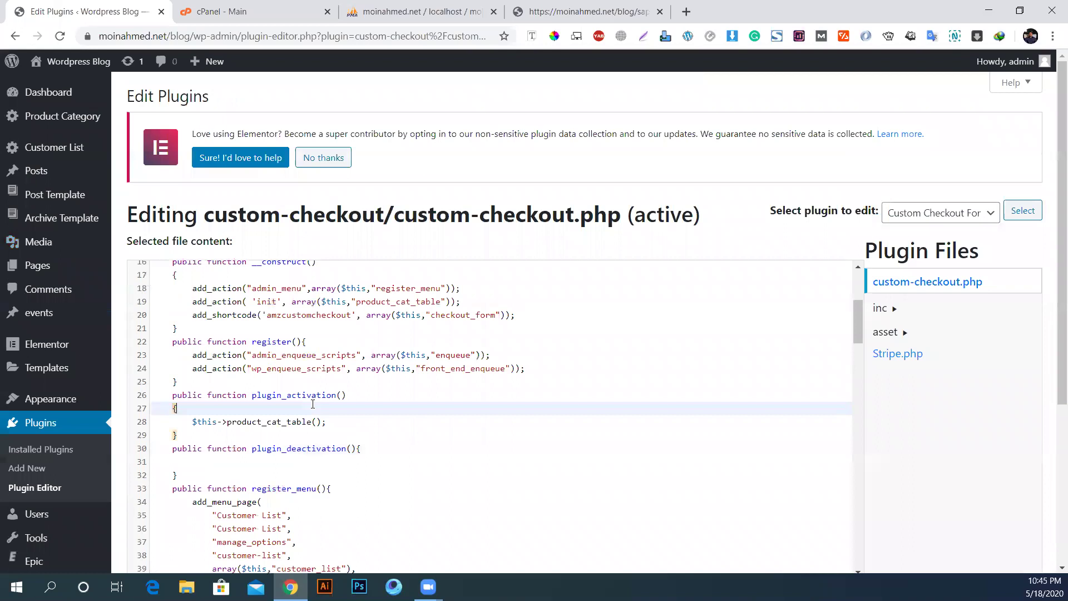
{"action": "scroll", "coordinate": [224, 384], "scroll_direction": "down", "scroll_amount": 3}
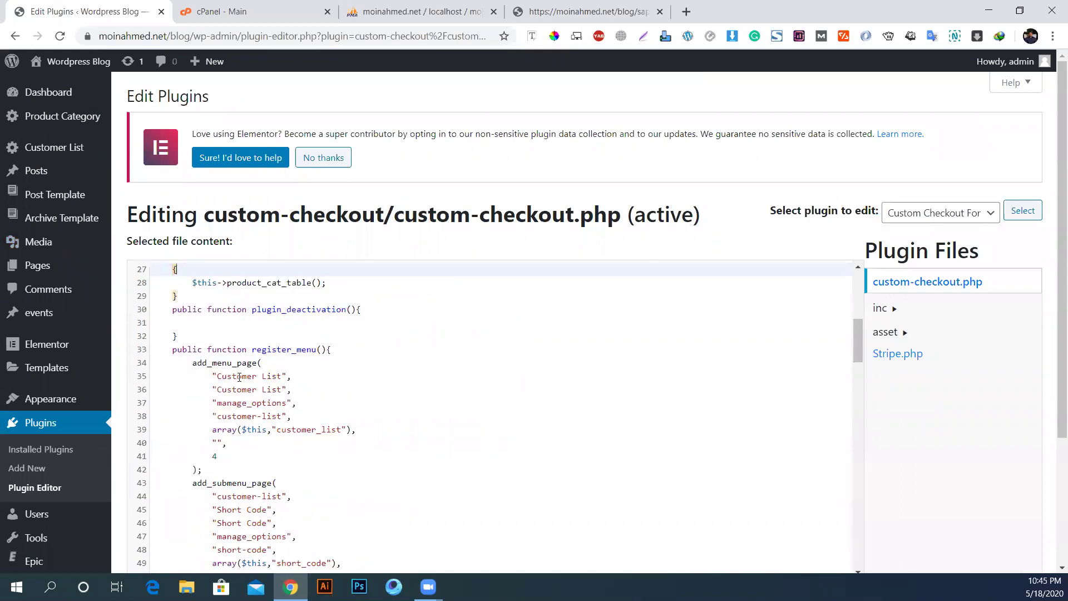
{"action": "left_click", "coordinate": [240, 378]}
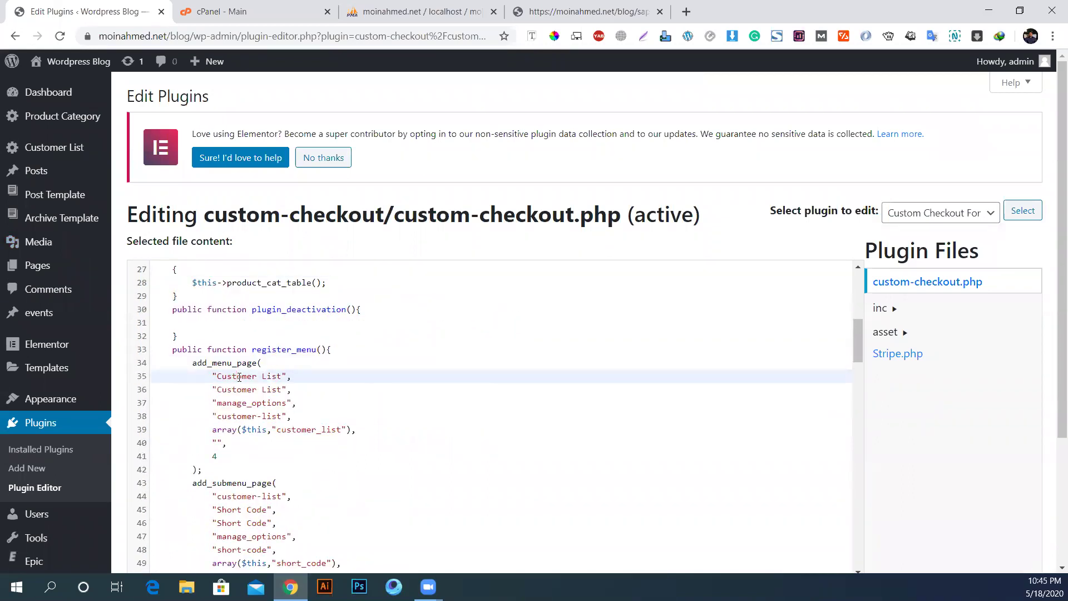
{"action": "left_click", "coordinate": [253, 391]}
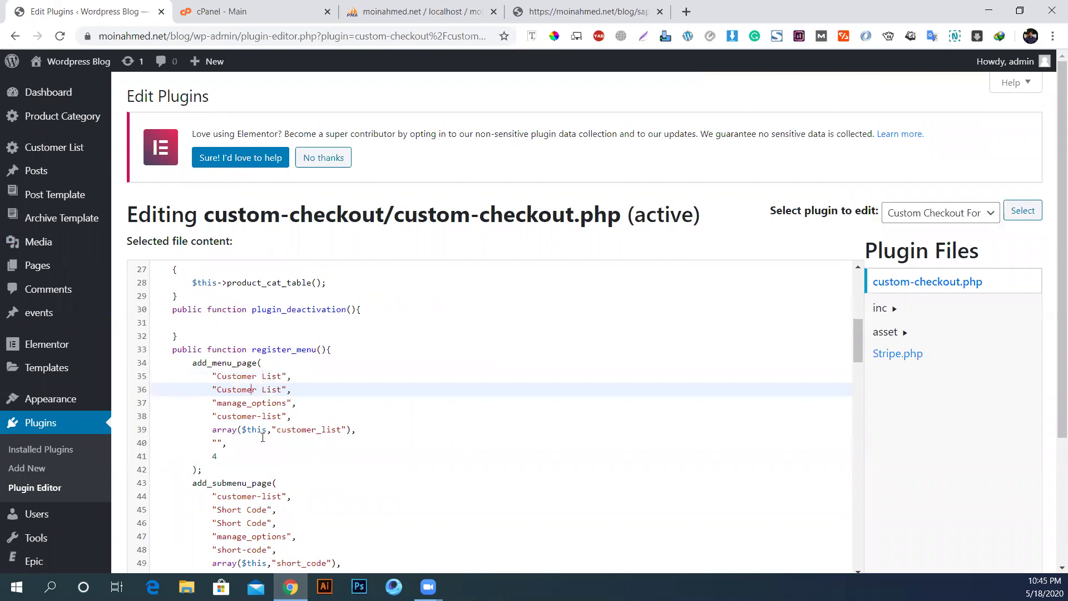
{"action": "scroll", "coordinate": [262, 438], "scroll_direction": "down", "scroll_amount": 1}
{"action": "left_click", "coordinate": [234, 426]}
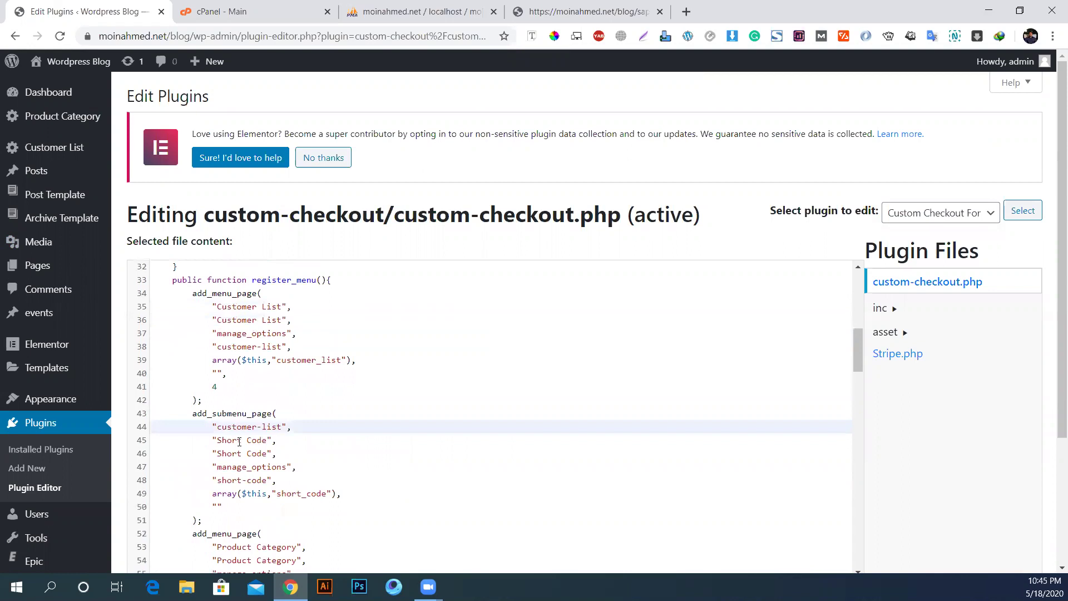
{"action": "left_click", "coordinate": [219, 413]}
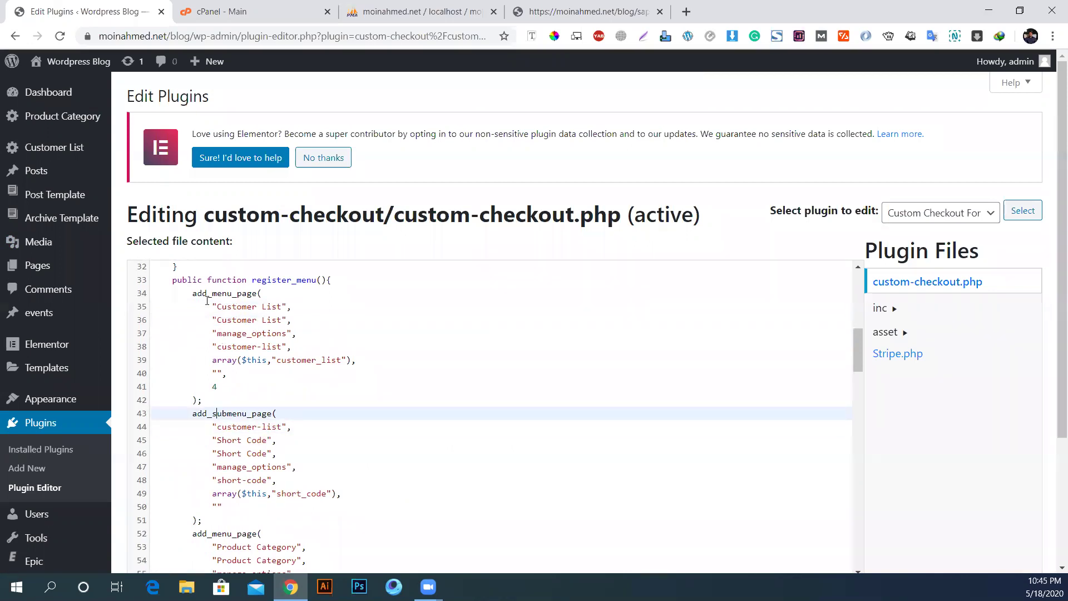
Step: Highlight the whole add_submenu_page block, then the whole add_menu_page block
{"action": "mouse_move", "coordinate": [30, 127]}
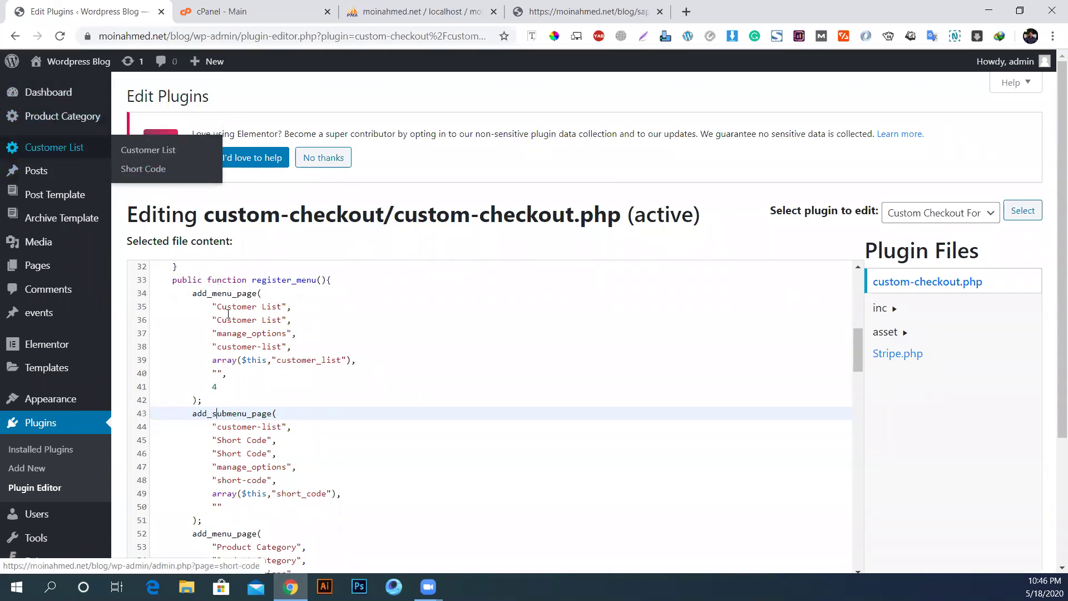
{"action": "scroll", "coordinate": [254, 425], "scroll_direction": "up", "scroll_amount": 2}
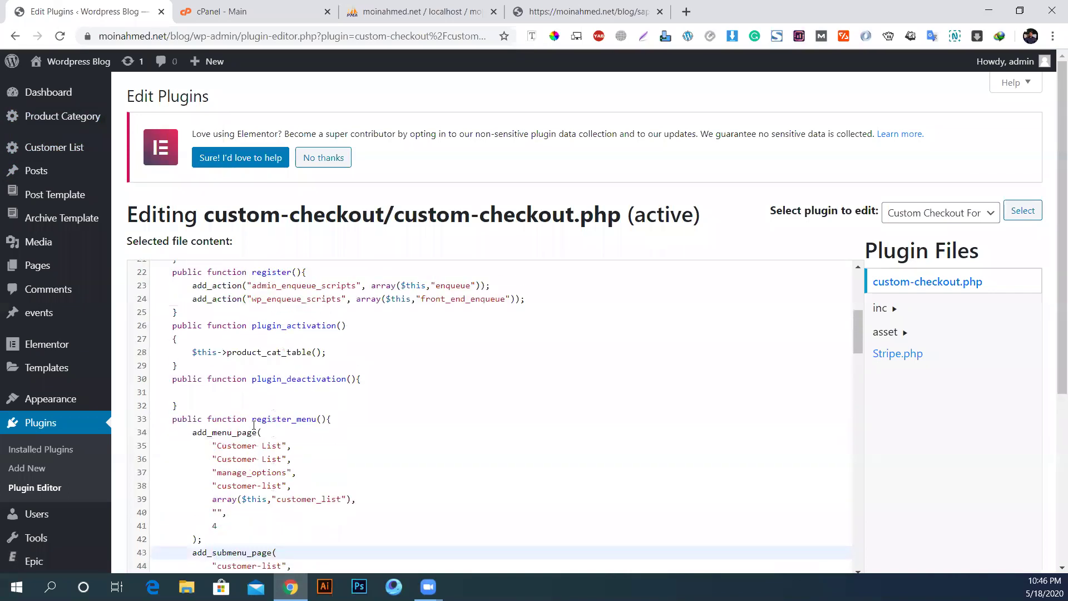
{"action": "scroll", "coordinate": [254, 425], "scroll_direction": "up", "scroll_amount": 3}
{"action": "scroll", "coordinate": [283, 397], "scroll_direction": "down", "scroll_amount": 6}
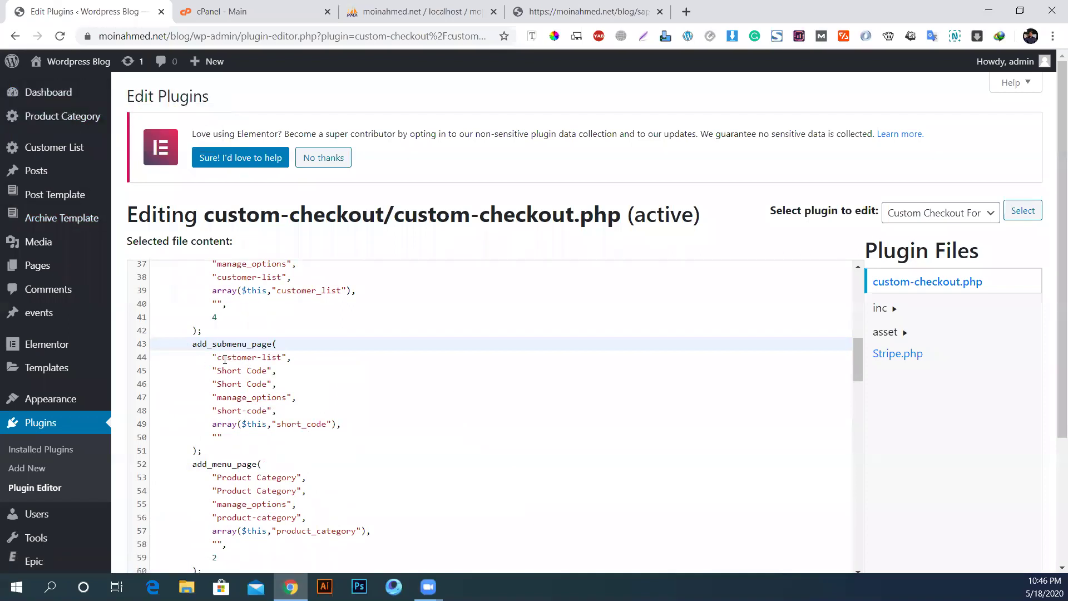
{"action": "scroll", "coordinate": [183, 357], "scroll_direction": "down", "scroll_amount": 2}
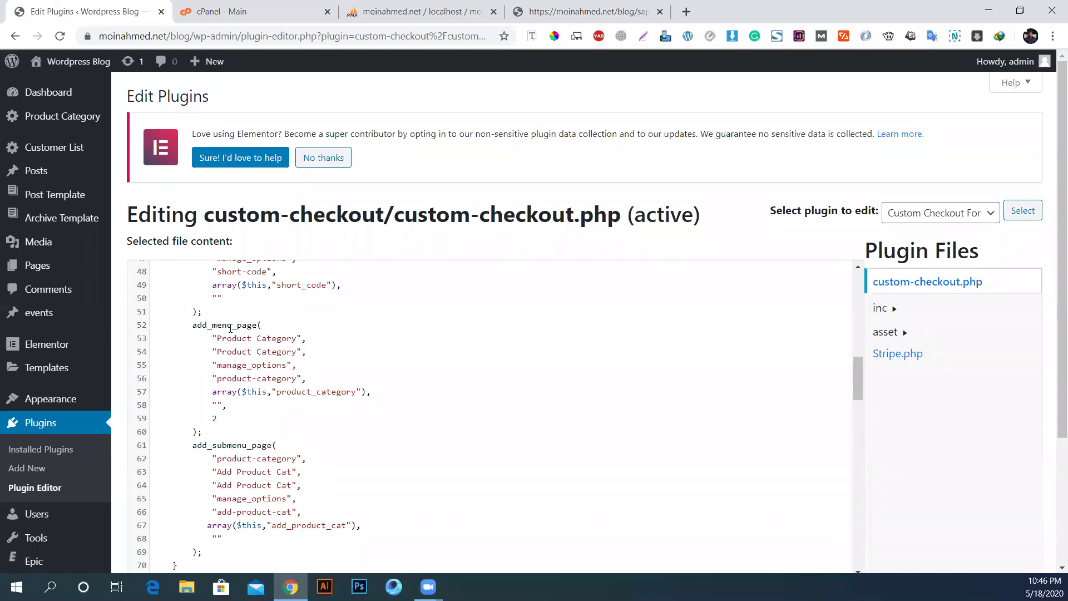
{"action": "scroll", "coordinate": [257, 447], "scroll_direction": "up", "scroll_amount": 2}
{"action": "left_click", "coordinate": [185, 344]}
{"action": "left_click_drag", "start_coordinate": [184, 344], "coordinate": [239, 452]}
{"action": "mouse_move", "coordinate": [61, 149]}
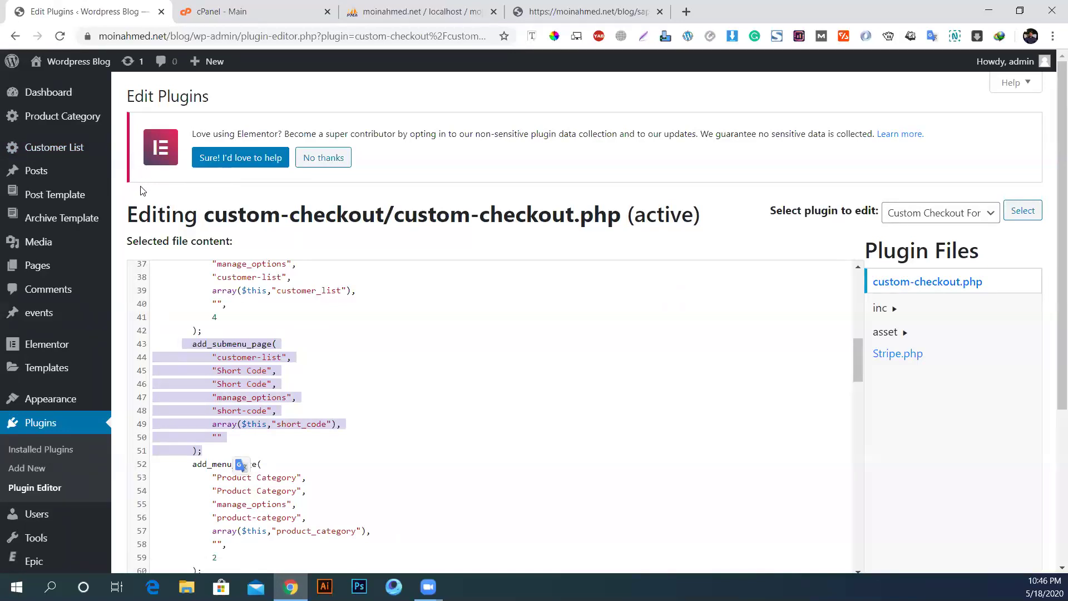
{"action": "scroll", "coordinate": [251, 339], "scroll_direction": "up", "scroll_amount": 3}
{"action": "left_click", "coordinate": [181, 361]}
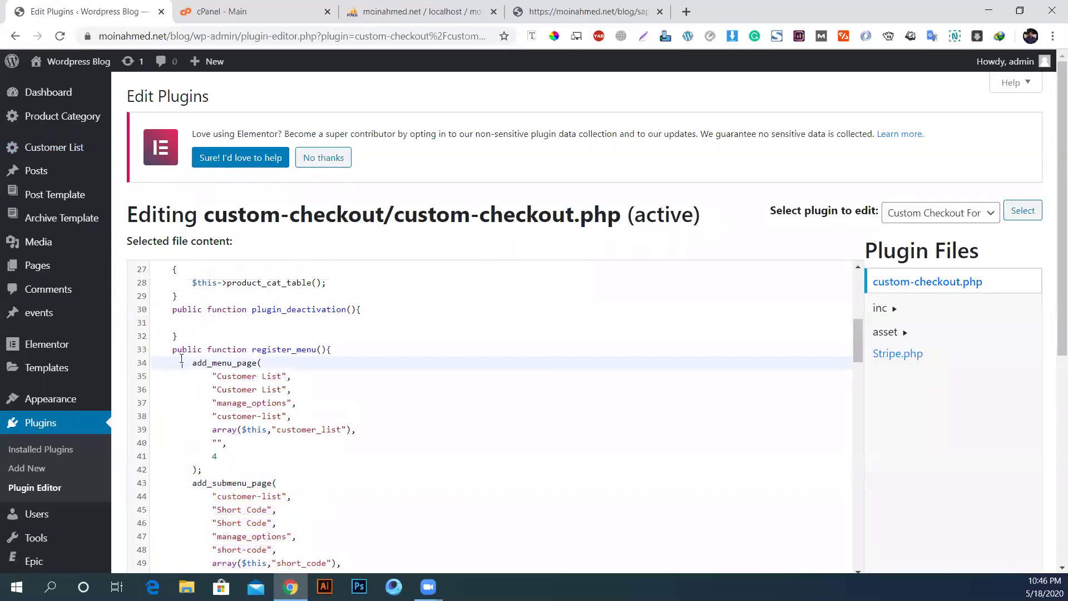
{"action": "left_click_drag", "start_coordinate": [181, 362], "coordinate": [240, 471]}
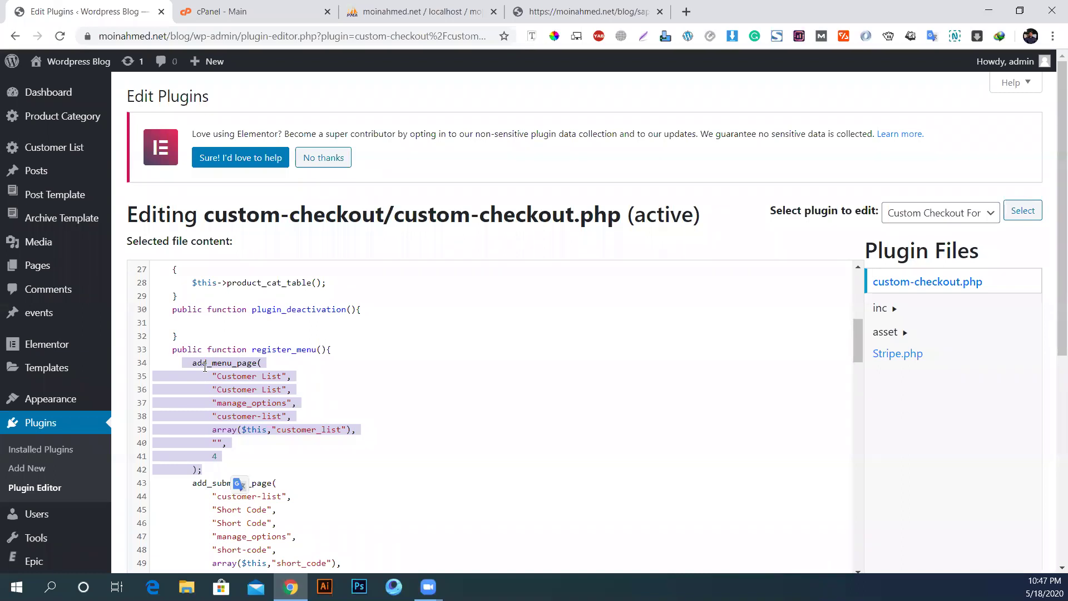
Step: Select the add_menu_page function name on line 34 and scroll on through the code
{"action": "left_click", "coordinate": [195, 365]}
{"action": "left_click_drag", "start_coordinate": [193, 365], "coordinate": [257, 367]}
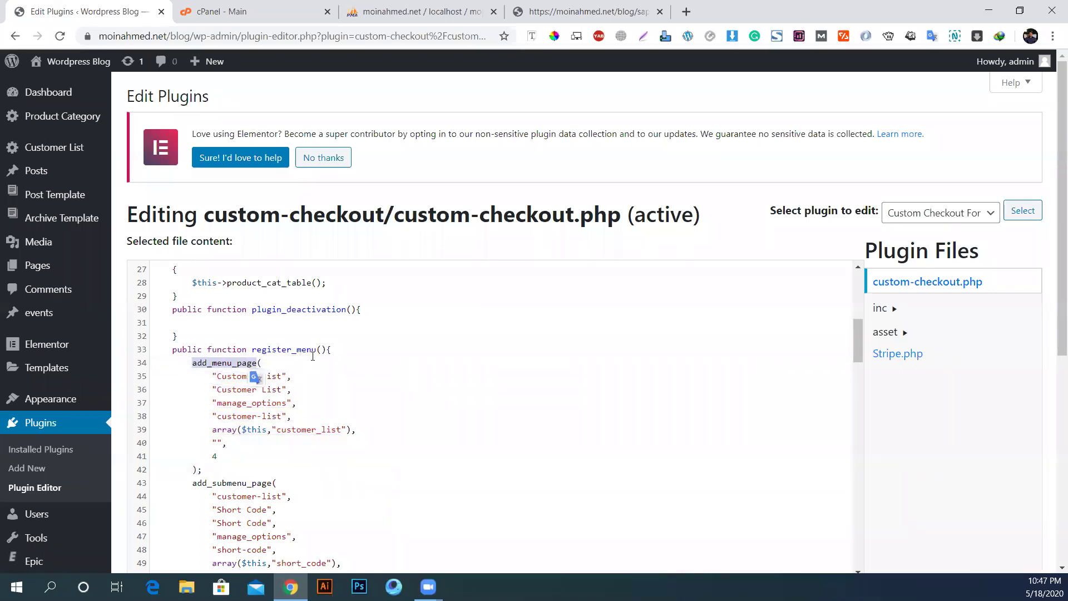
{"action": "left_click", "coordinate": [236, 362]}
{"action": "double_click", "coordinate": [247, 365]}
{"action": "left_click", "coordinate": [213, 401]}
{"action": "left_click", "coordinate": [199, 364]}
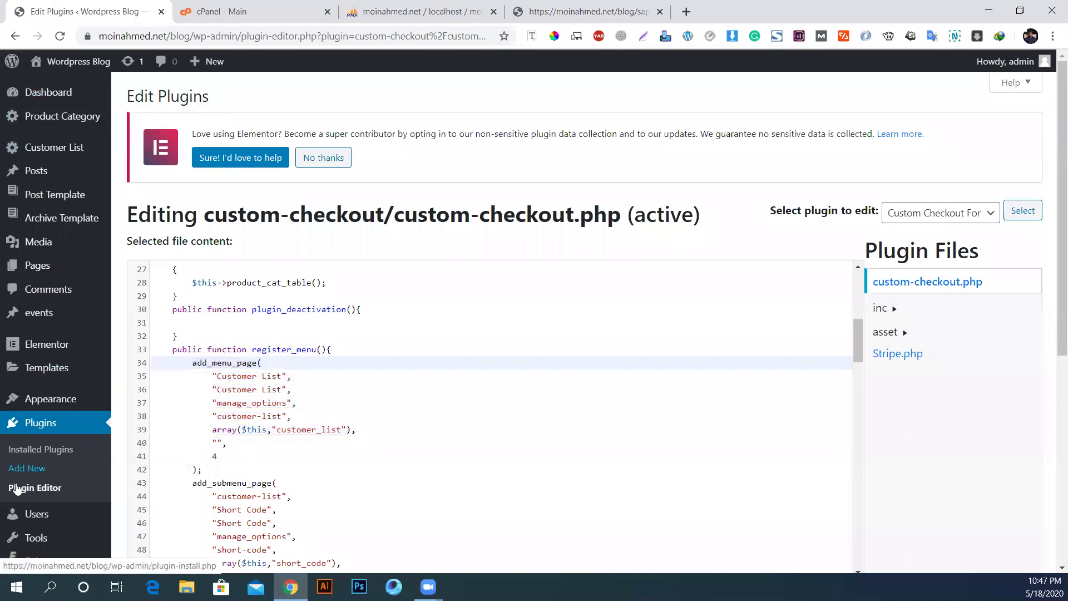
{"action": "scroll", "coordinate": [191, 330], "scroll_direction": "down", "scroll_amount": 2}
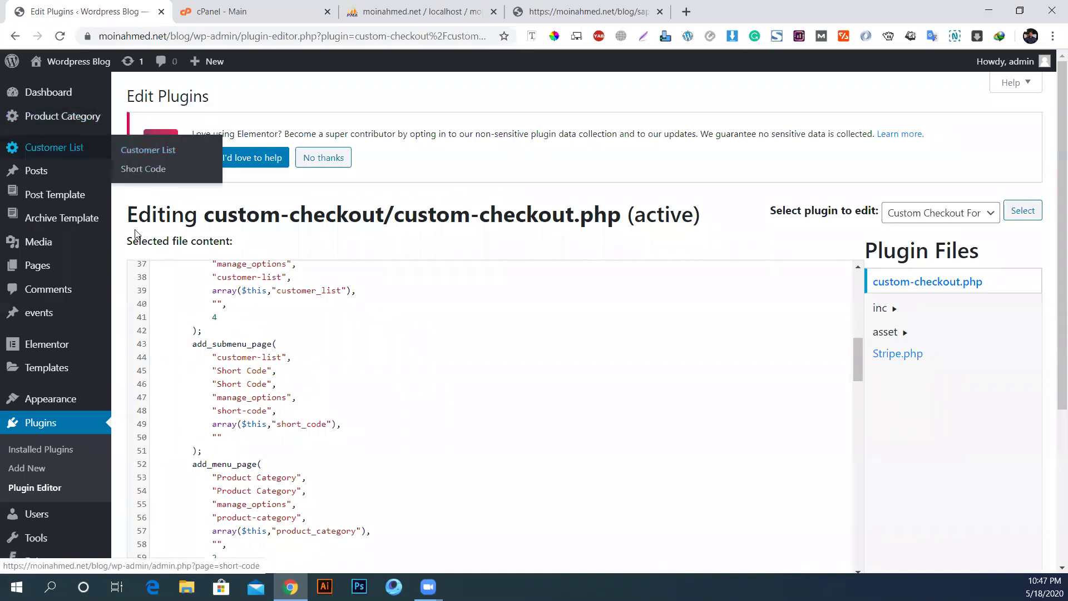
{"action": "scroll", "coordinate": [150, 296], "scroll_direction": "down", "scroll_amount": 7}
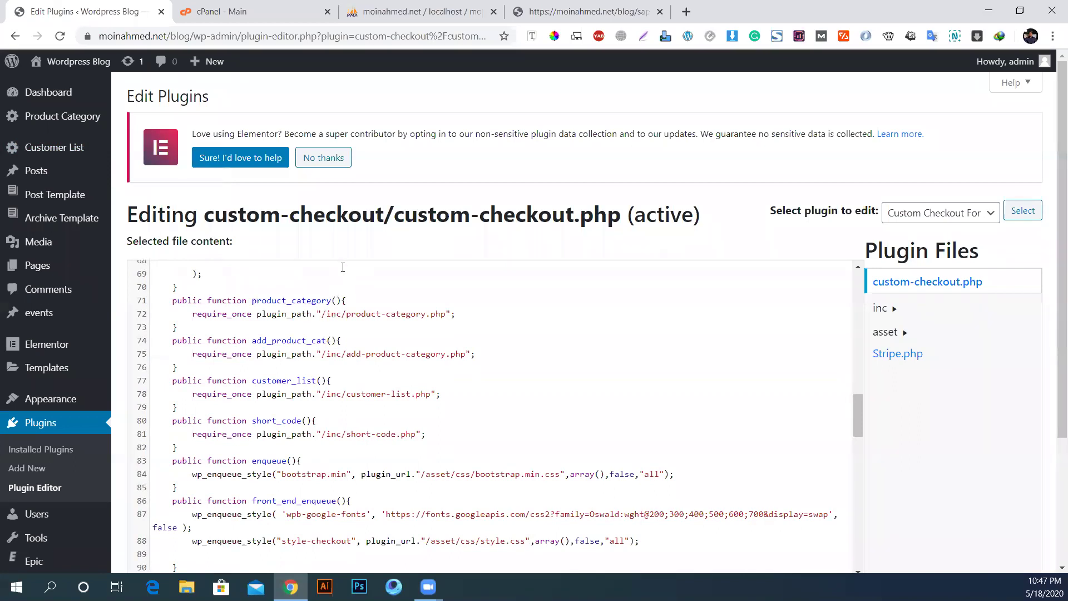
{"action": "scroll", "coordinate": [288, 355], "scroll_direction": "up", "scroll_amount": 3}
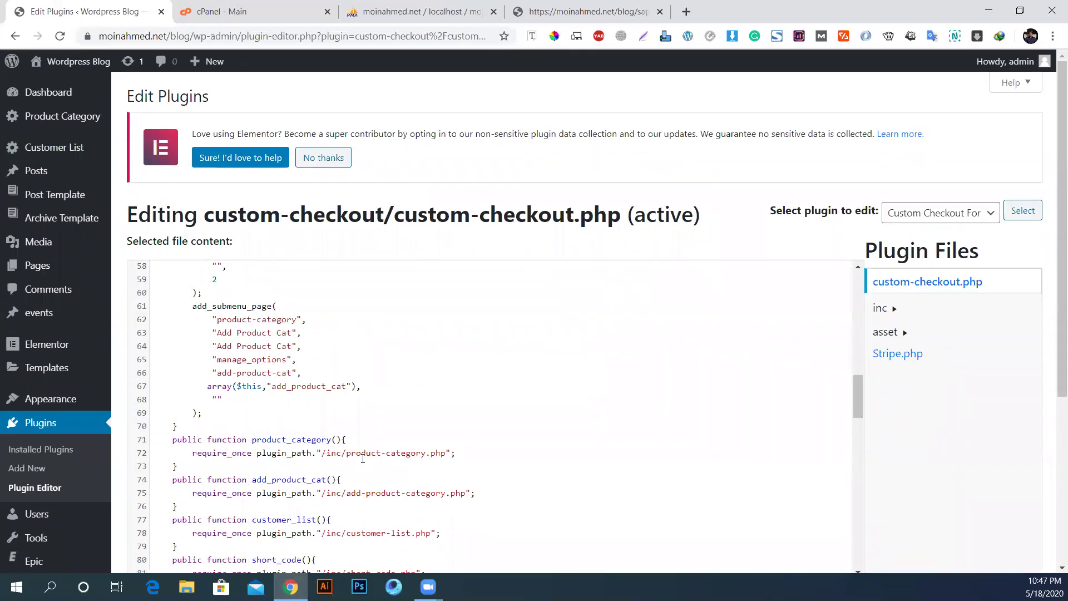
{"action": "left_click_drag", "start_coordinate": [331, 454], "coordinate": [419, 451]}
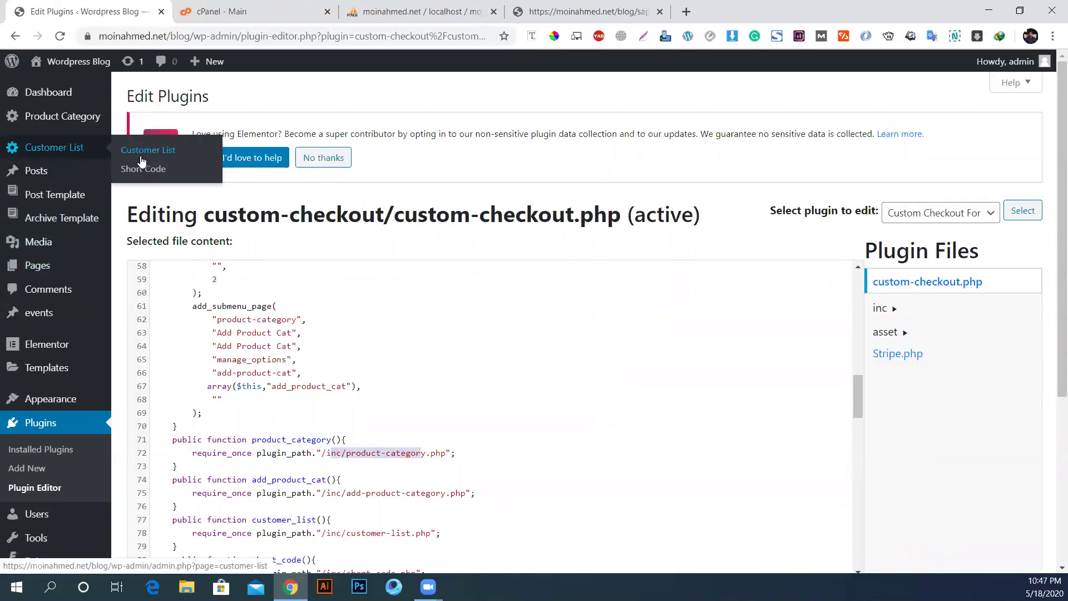
{"action": "mouse_move", "coordinate": [64, 120]}
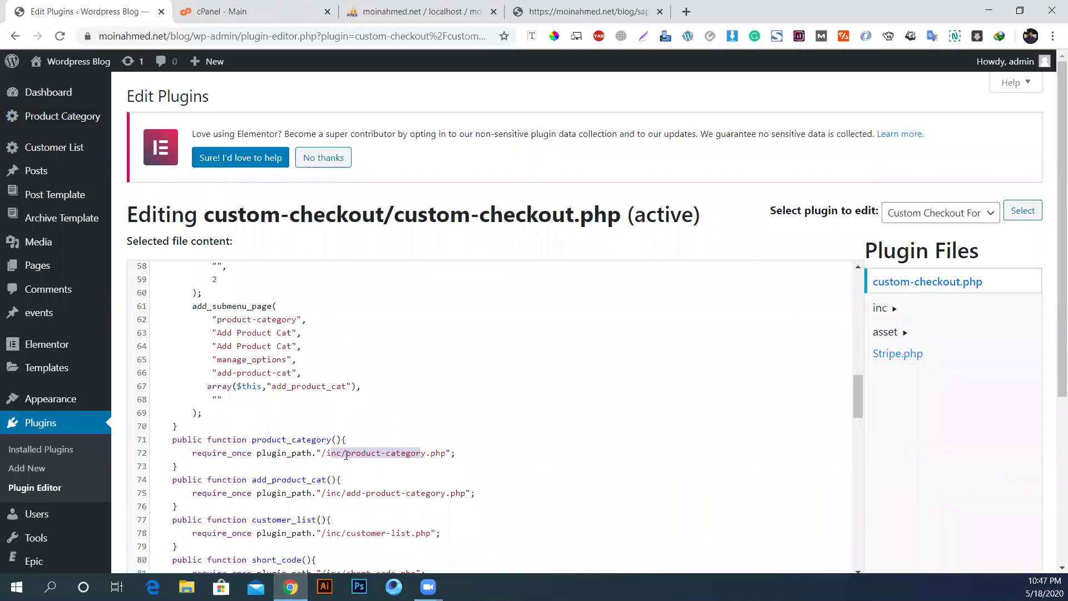
{"action": "left_click", "coordinate": [324, 458]}
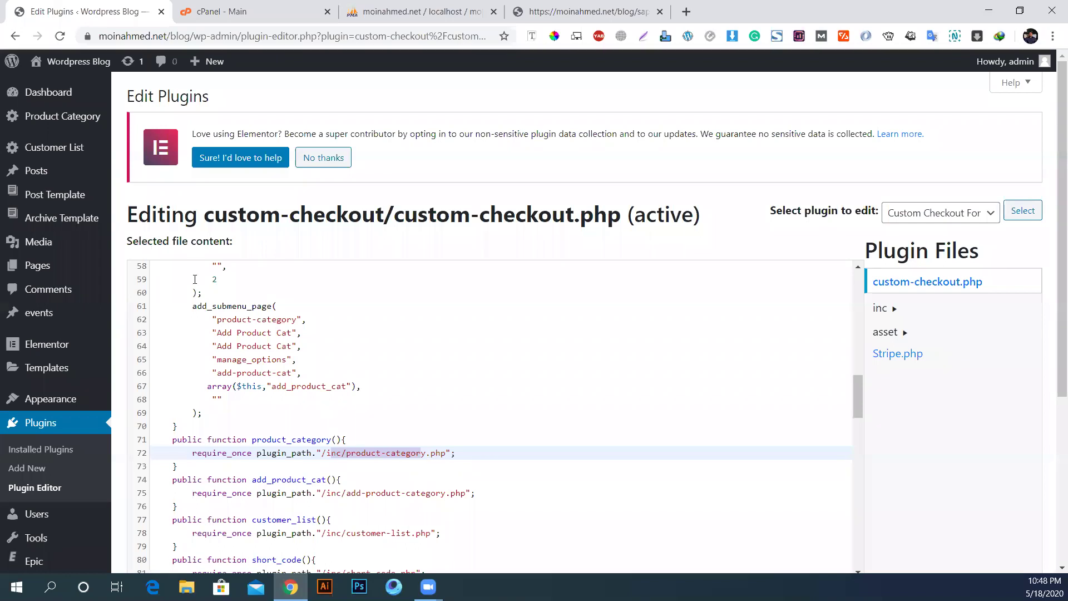
{"action": "triple_click", "coordinate": [358, 217]}
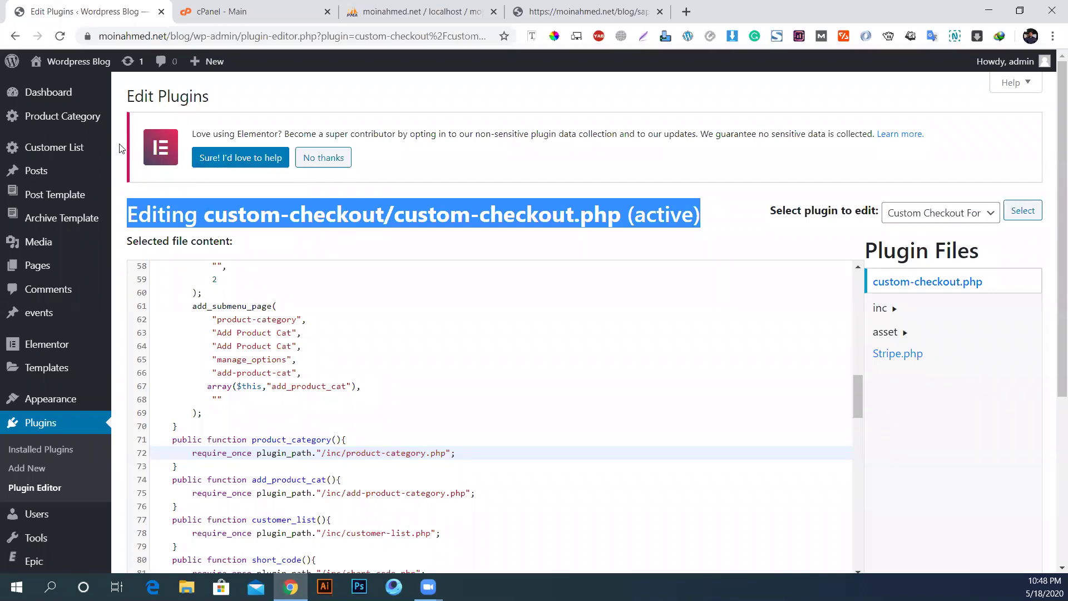
Step: Open the Product Category List page from the admin sidebar
{"action": "left_click", "coordinate": [49, 118]}
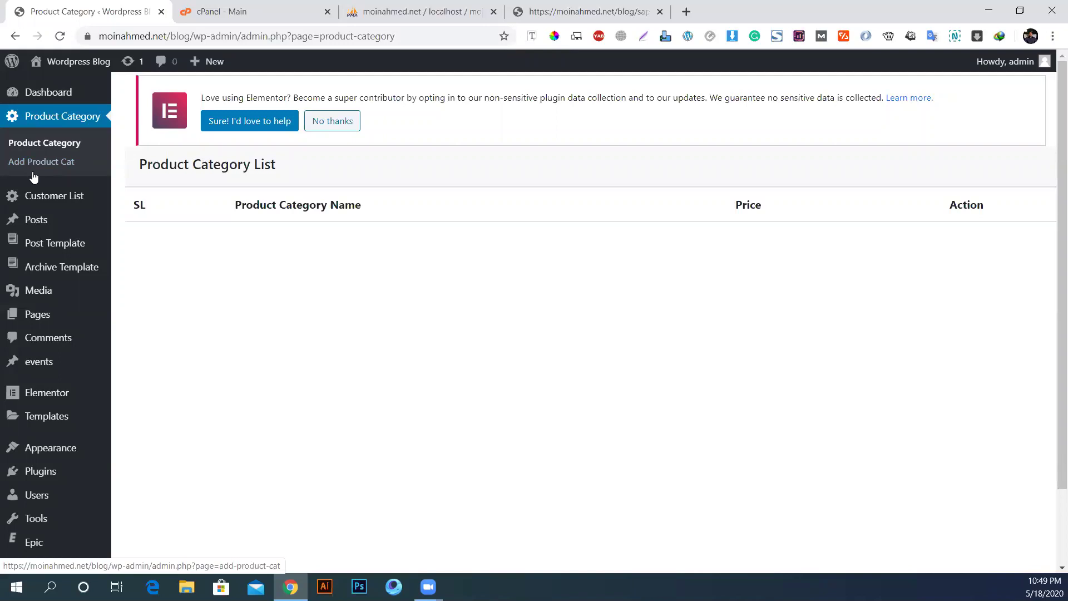
Step: Copy the [amzcustomcheckout] shortcode from the plugin's Short Code page
{"action": "mouse_move", "coordinate": [79, 200]}
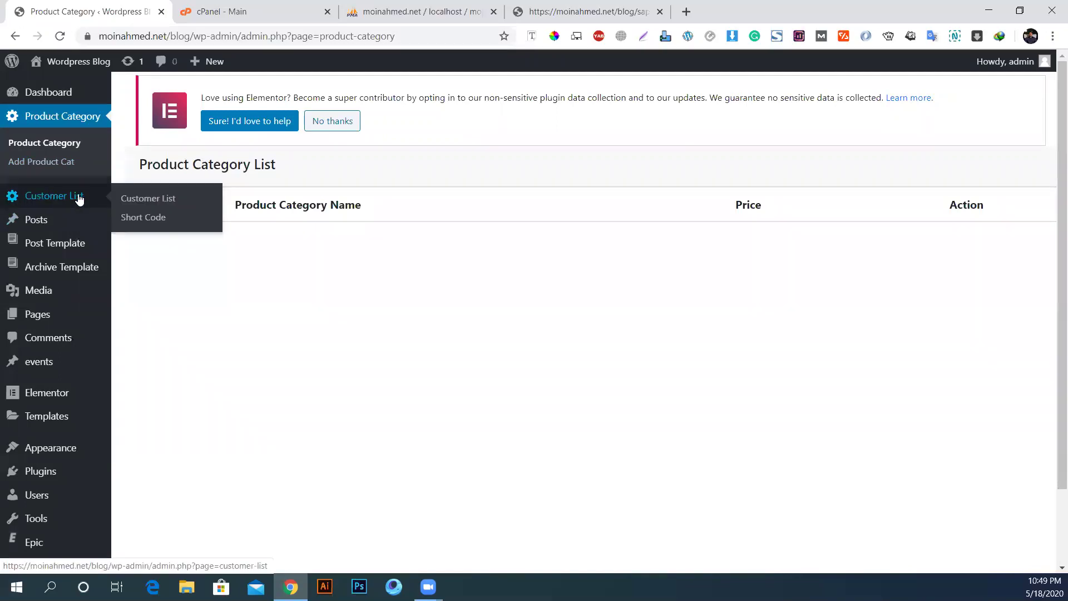
{"action": "left_click", "coordinate": [132, 220]}
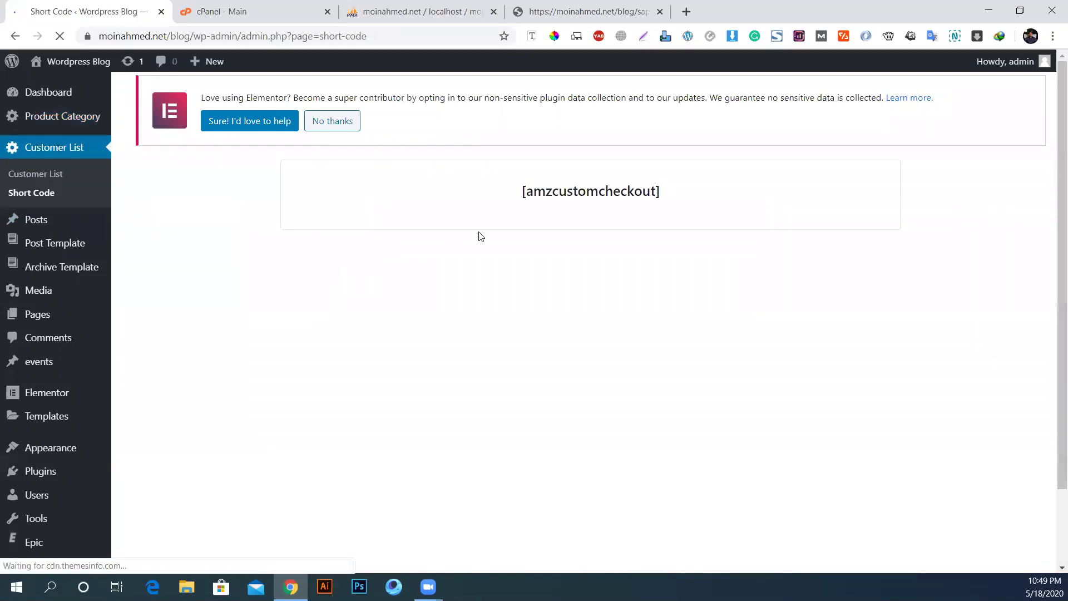
{"action": "left_click_drag", "start_coordinate": [523, 191], "coordinate": [682, 196]}
{"action": "right_click", "coordinate": [608, 190]}
{"action": "left_click", "coordinate": [634, 199]}
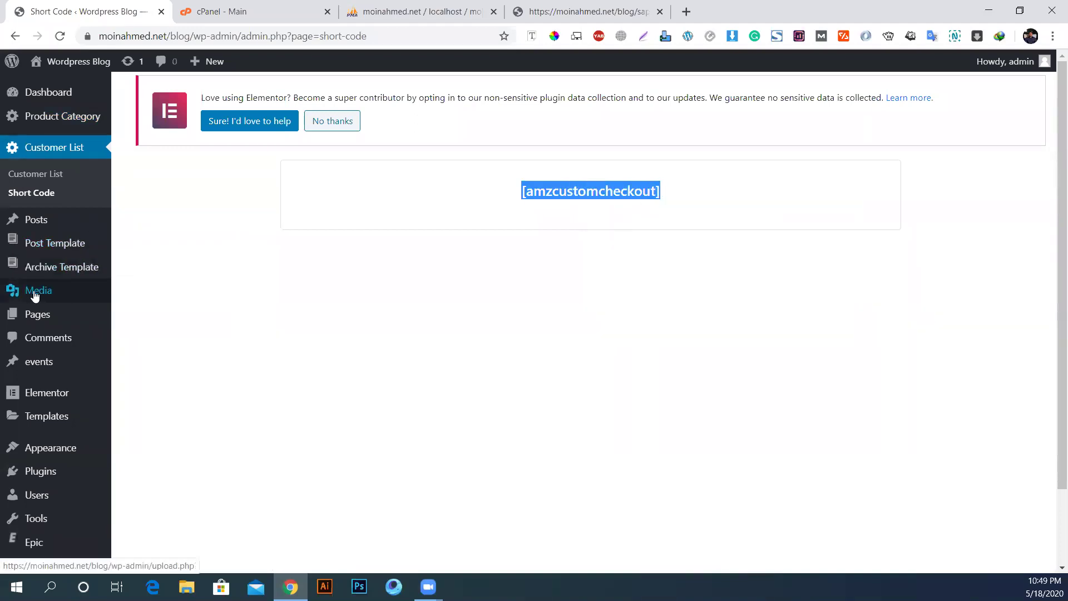
Step: Open Pages in a new tab and edit the Home page with Elementor
{"action": "middle_click", "coordinate": [35, 312]}
{"action": "left_click", "coordinate": [230, 6]}
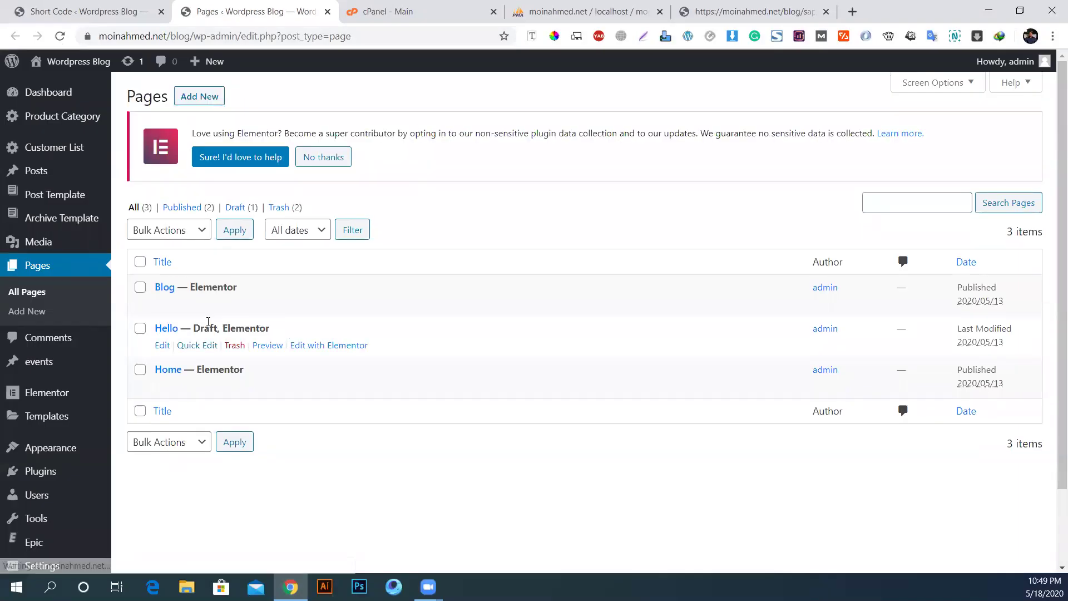
{"action": "left_click", "coordinate": [315, 387]}
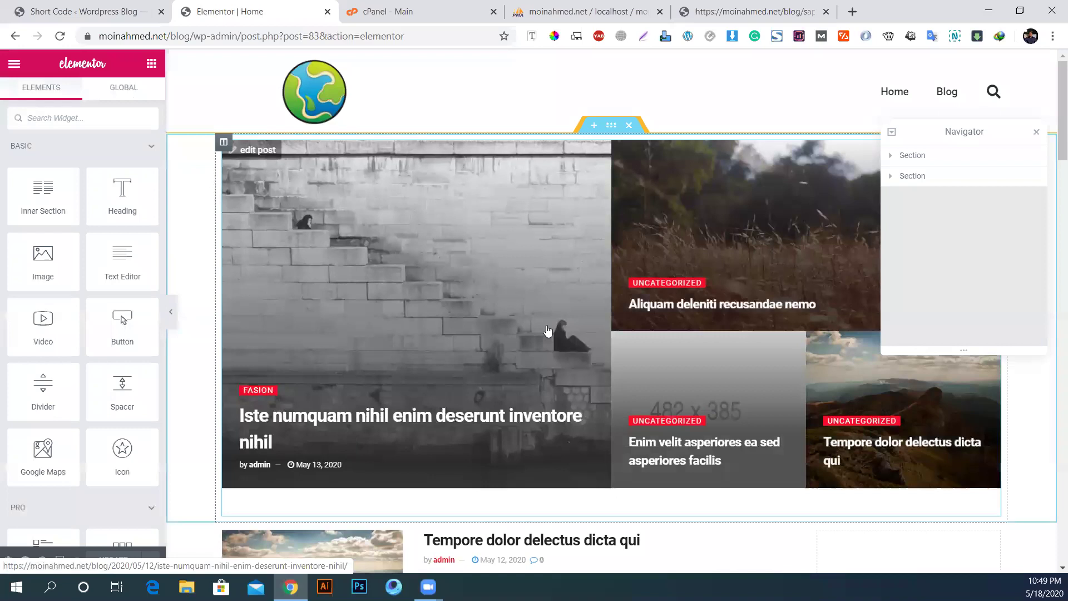
Step: Search widgets for 'sho' and drop a Shortcode widget above the Home page hero grid
{"action": "left_click", "coordinate": [86, 118]}
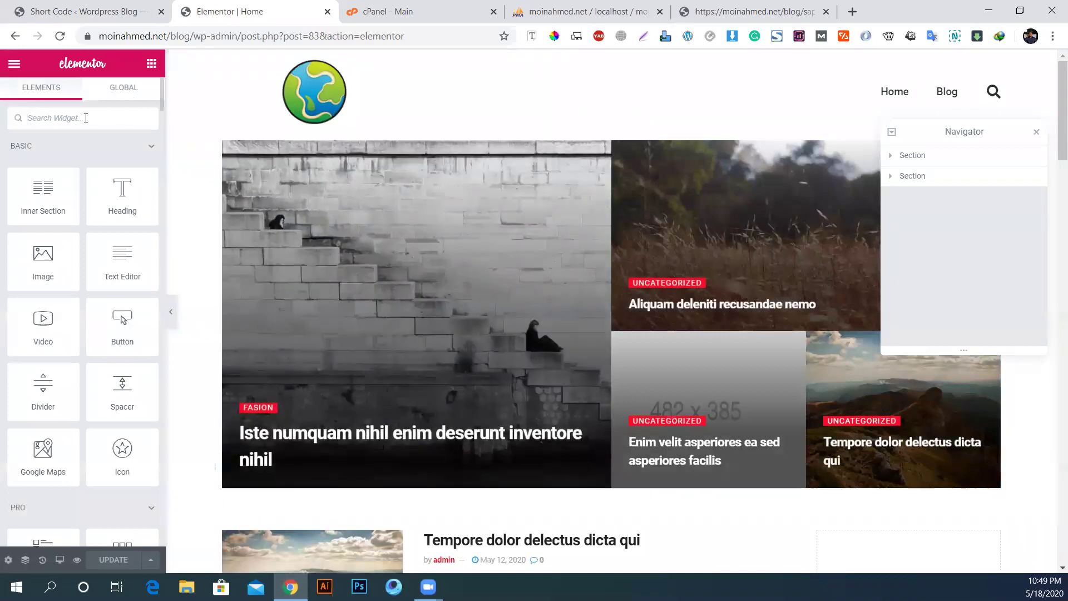
{"action": "type", "text": "short"}
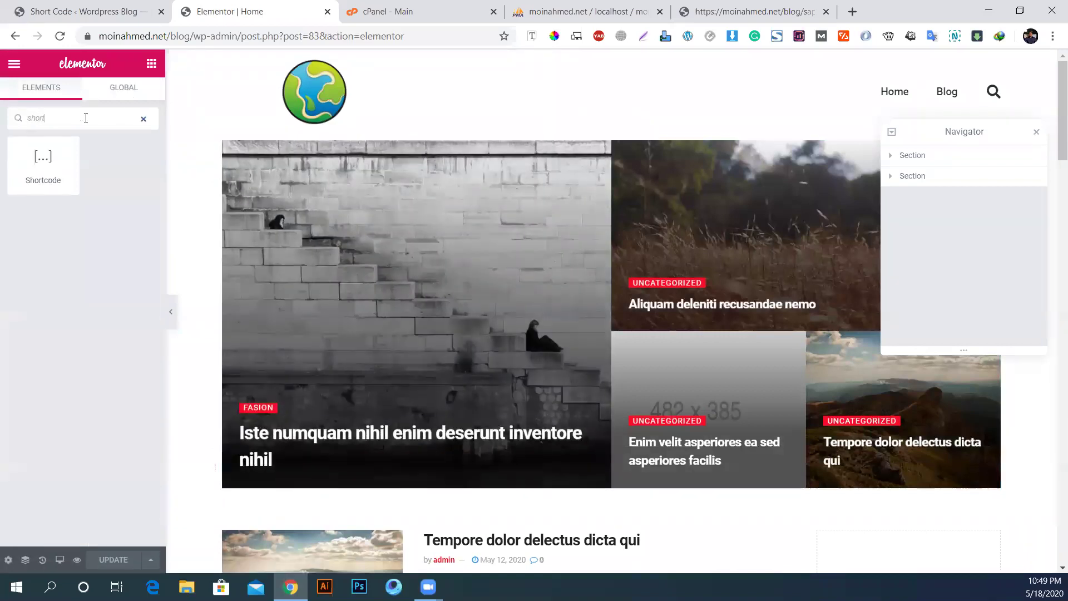
{"action": "left_click_drag", "start_coordinate": [47, 153], "coordinate": [434, 149]}
{"action": "left_click", "coordinate": [71, 216]}
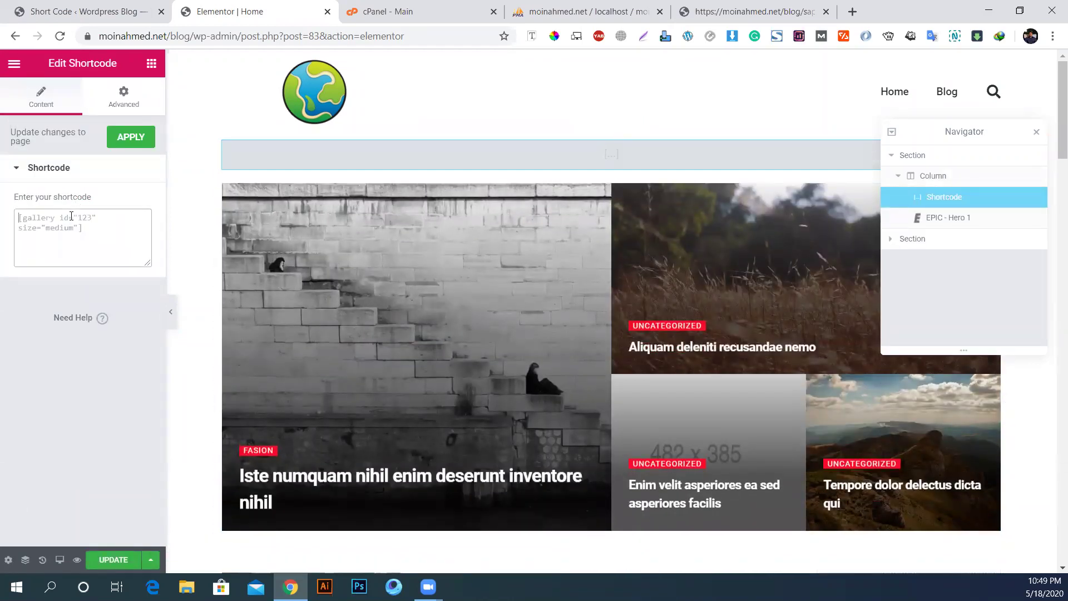
Step: Paste [amzcustomcheckout] into the widget, apply it, update the page and open a preview
{"action": "key", "text": "ctrl+v"}
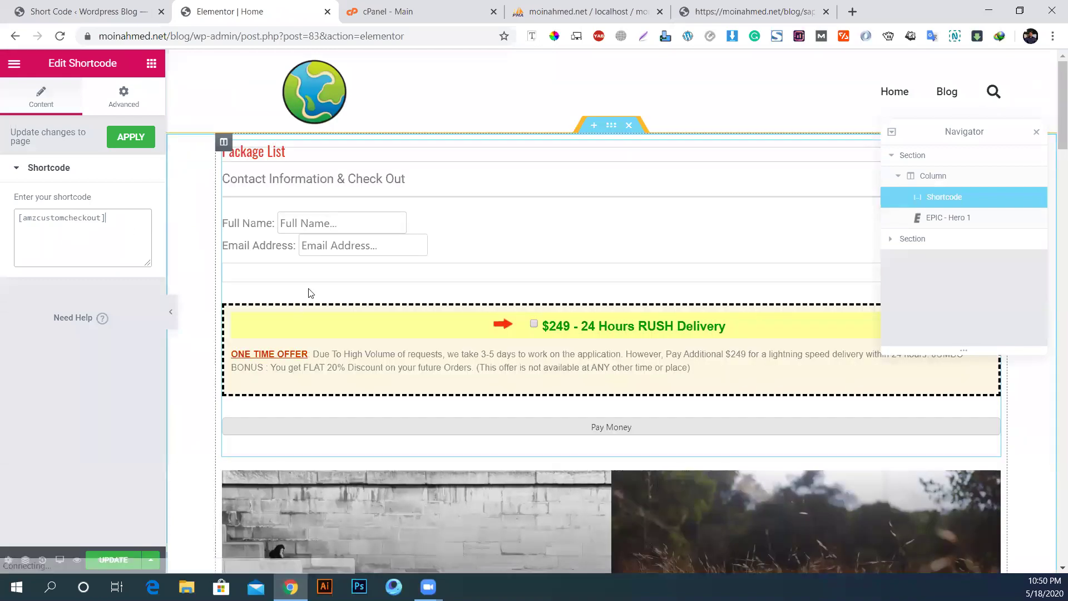
{"action": "left_click", "coordinate": [131, 138]}
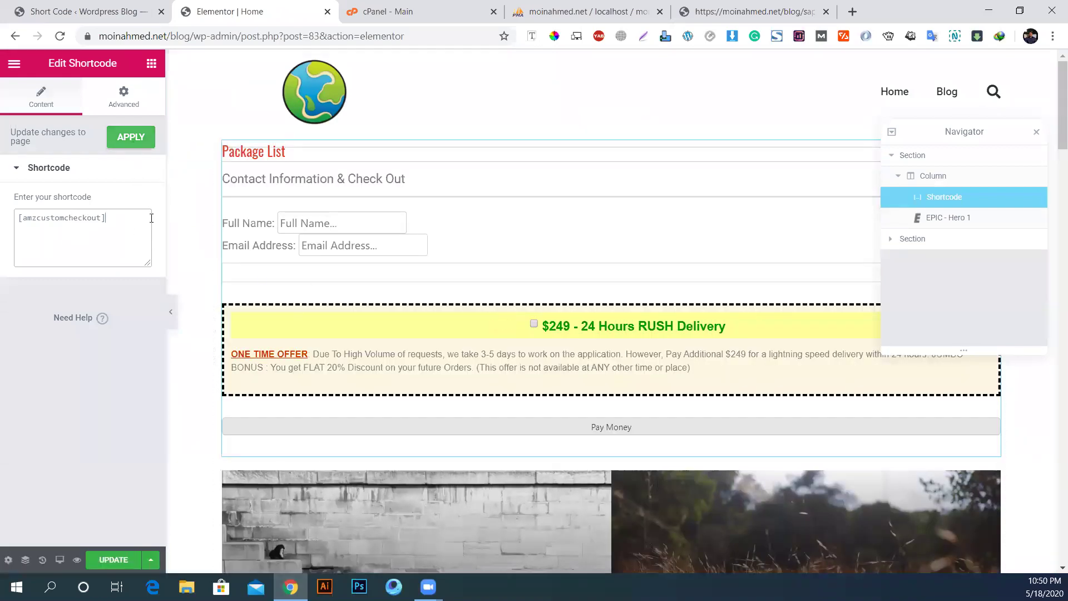
{"action": "left_click", "coordinate": [111, 561]}
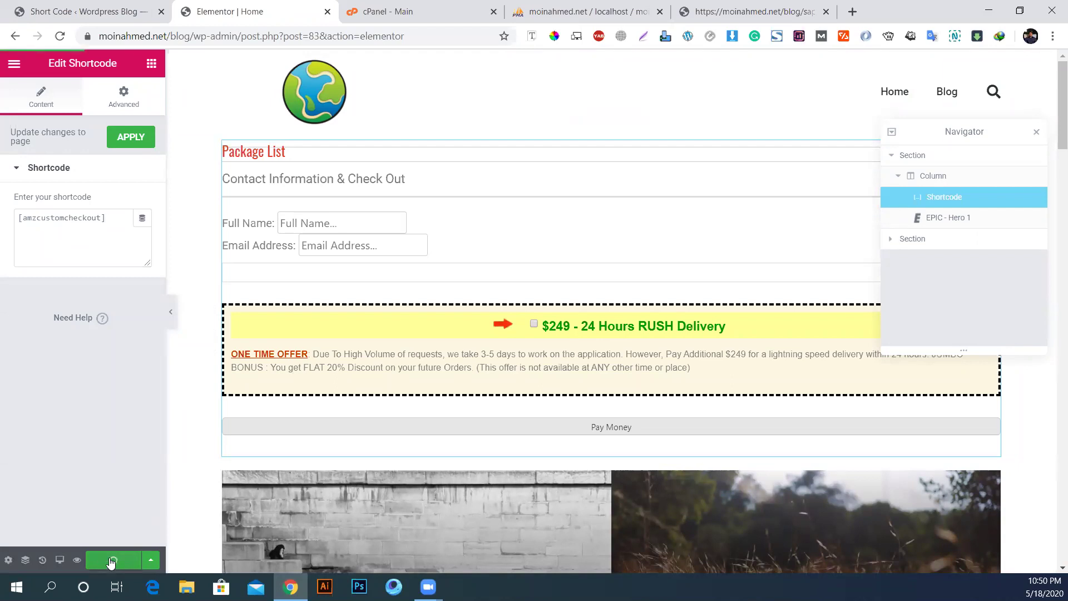
{"action": "left_click", "coordinate": [77, 560]}
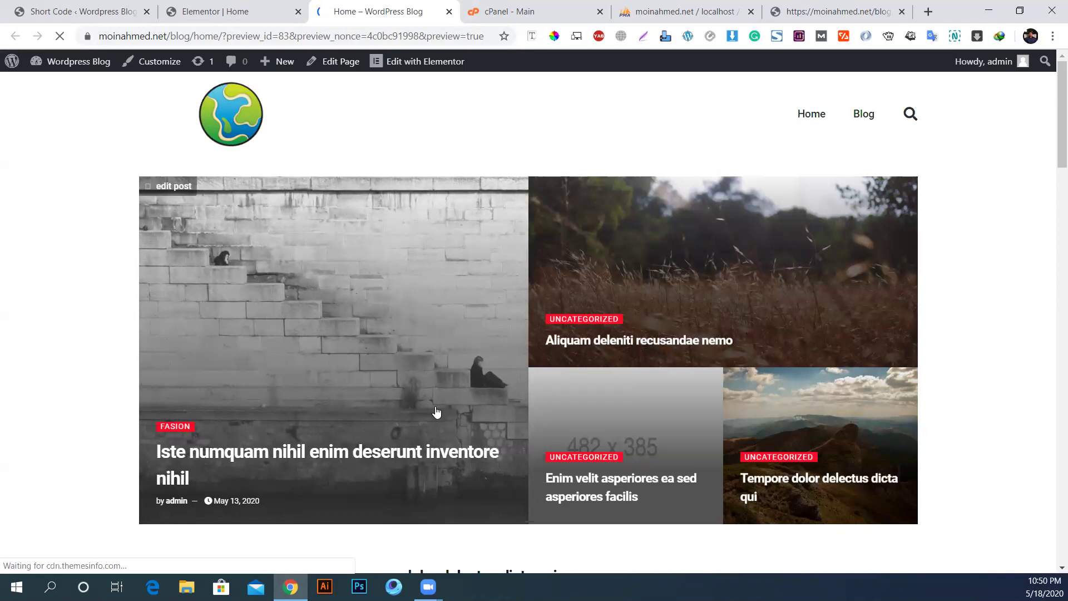
Step: Reload the Home page preview and scroll through it
{"action": "left_click", "coordinate": [221, 7]}
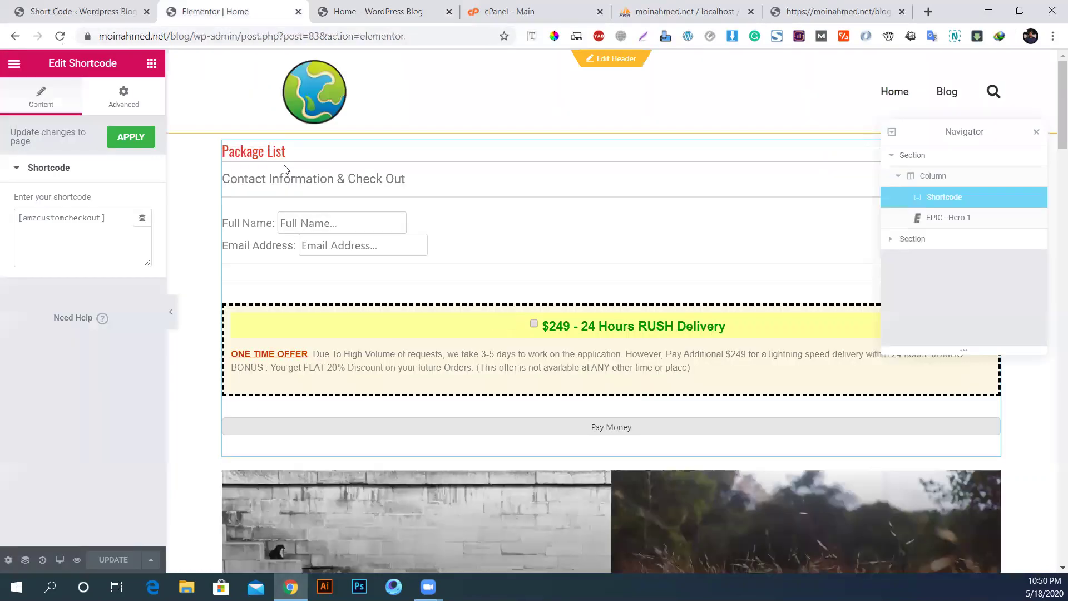
{"action": "left_click", "coordinate": [78, 561]}
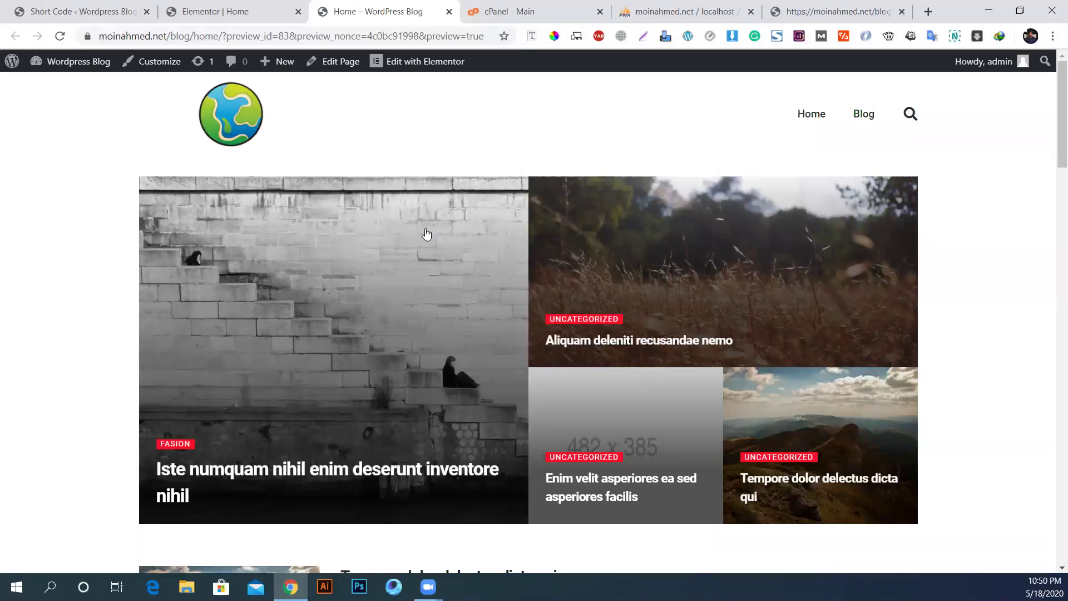
{"action": "scroll", "coordinate": [479, 395], "scroll_direction": "down", "scroll_amount": 12}
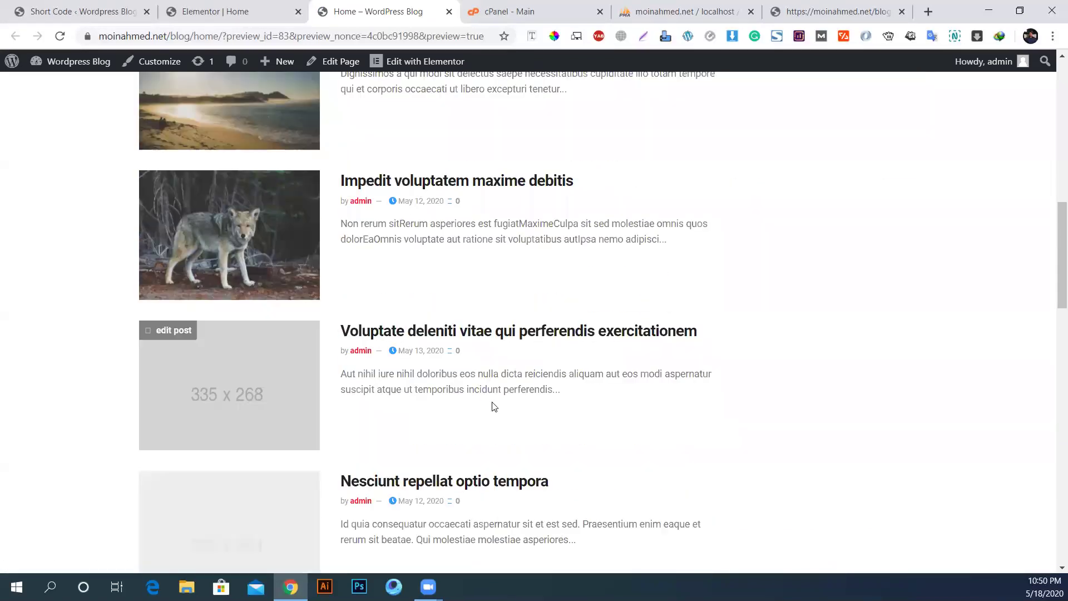
{"action": "scroll", "coordinate": [494, 403], "scroll_direction": "down", "scroll_amount": 15}
{"action": "scroll", "coordinate": [492, 405], "scroll_direction": "up", "scroll_amount": 15}
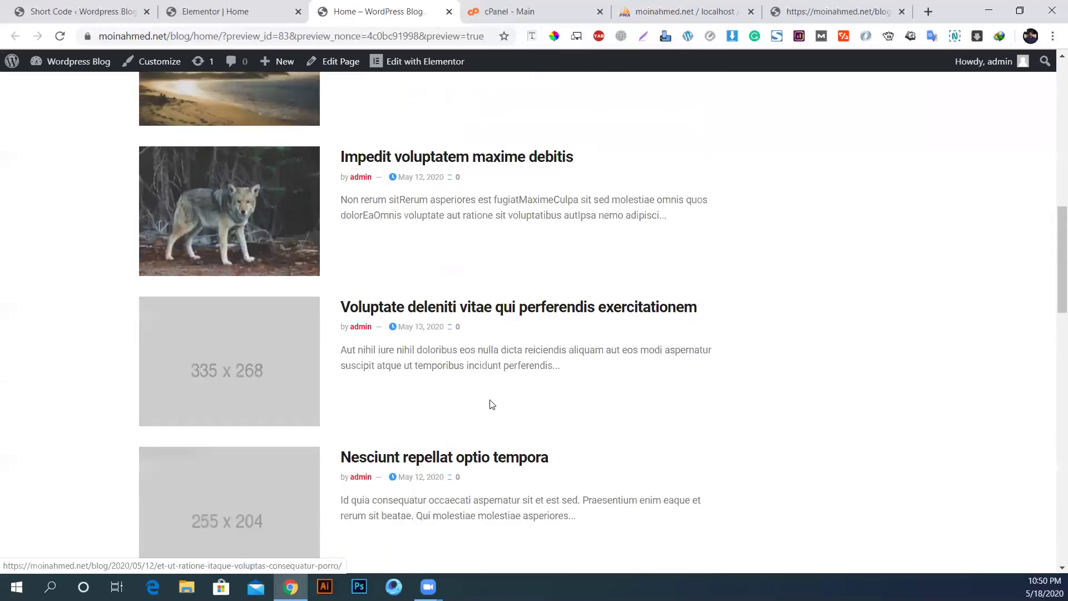
{"action": "scroll", "coordinate": [492, 404], "scroll_direction": "up", "scroll_amount": 15}
Step: Drag the Navigator panel to the lower right, off the checkout heading, and return to the preview
{"action": "key", "text": "ctrl+shift+Tab"}
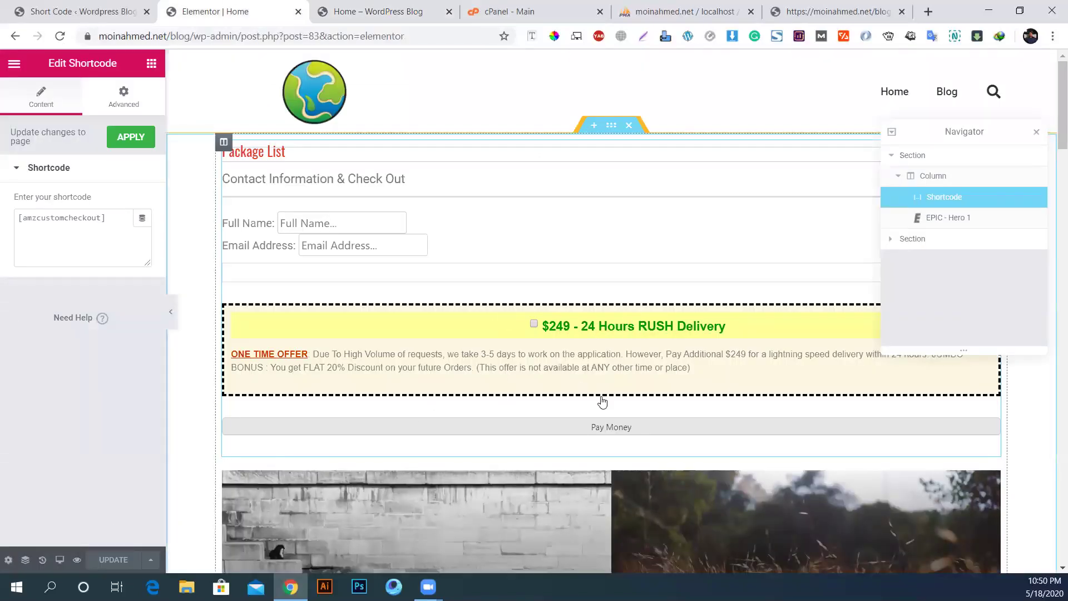
{"action": "left_click_drag", "start_coordinate": [967, 141], "coordinate": [956, 391]}
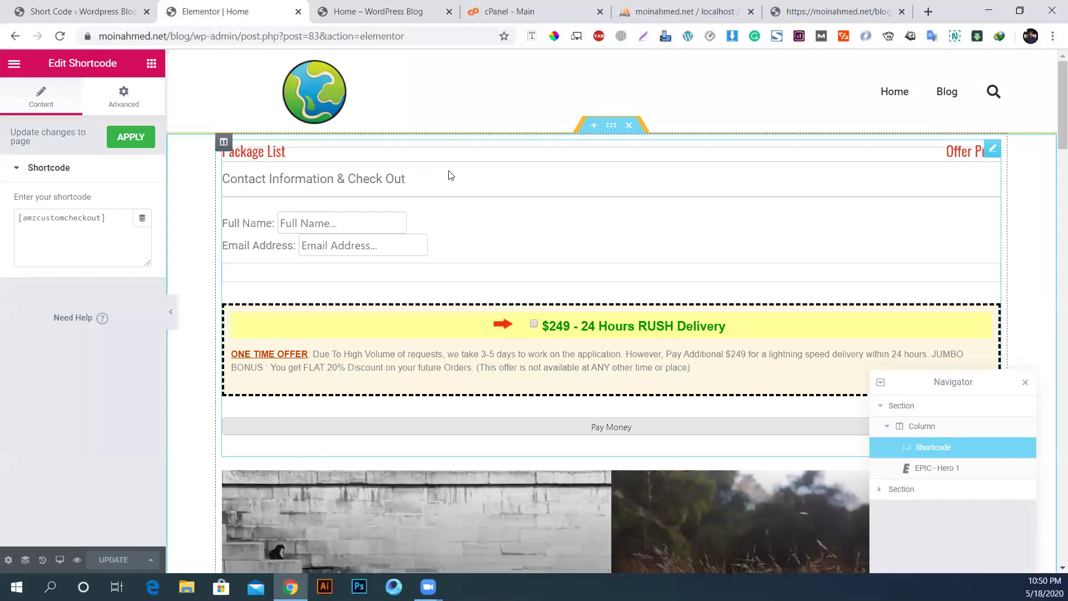
{"action": "left_click", "coordinate": [383, 3]}
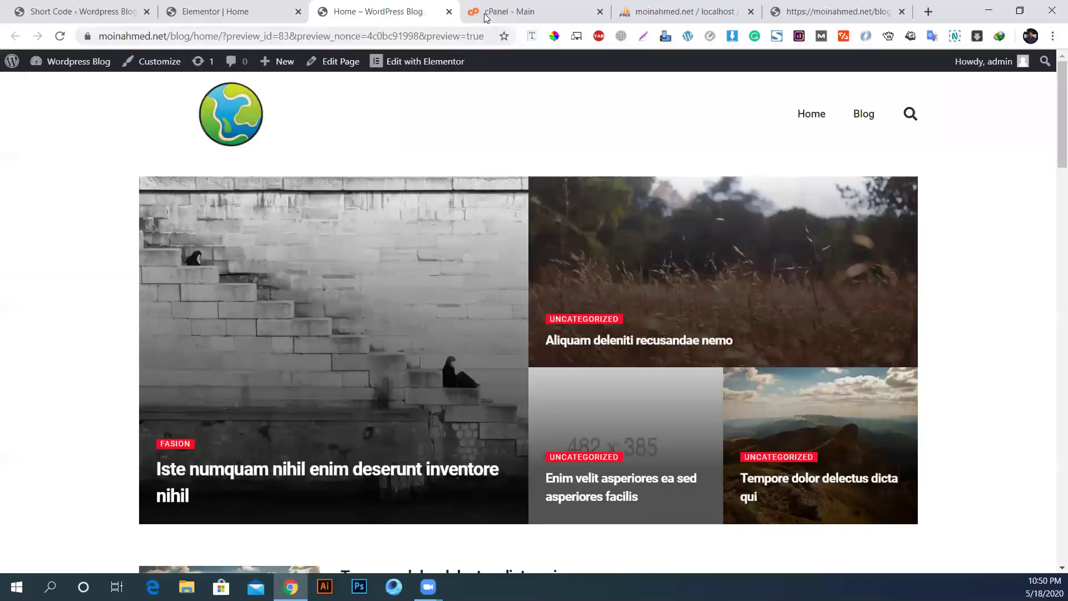
Step: Load the plumbingmarketingagency.com Checkout page from the address bar suggestions
{"action": "left_click", "coordinate": [486, 14]}
{"action": "left_click", "coordinate": [777, 12]}
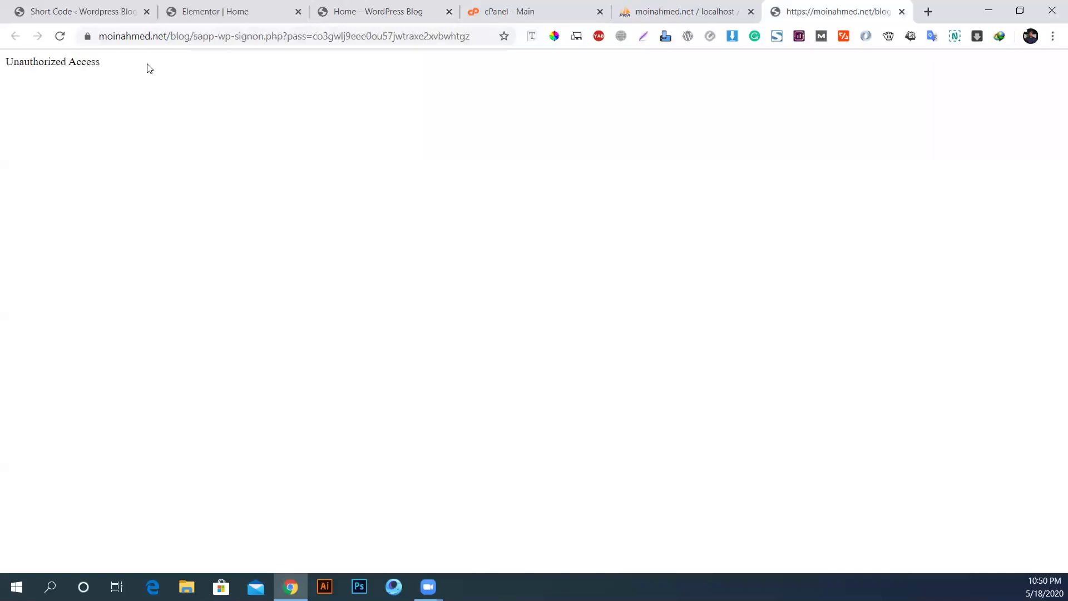
{"action": "left_click", "coordinate": [172, 34]}
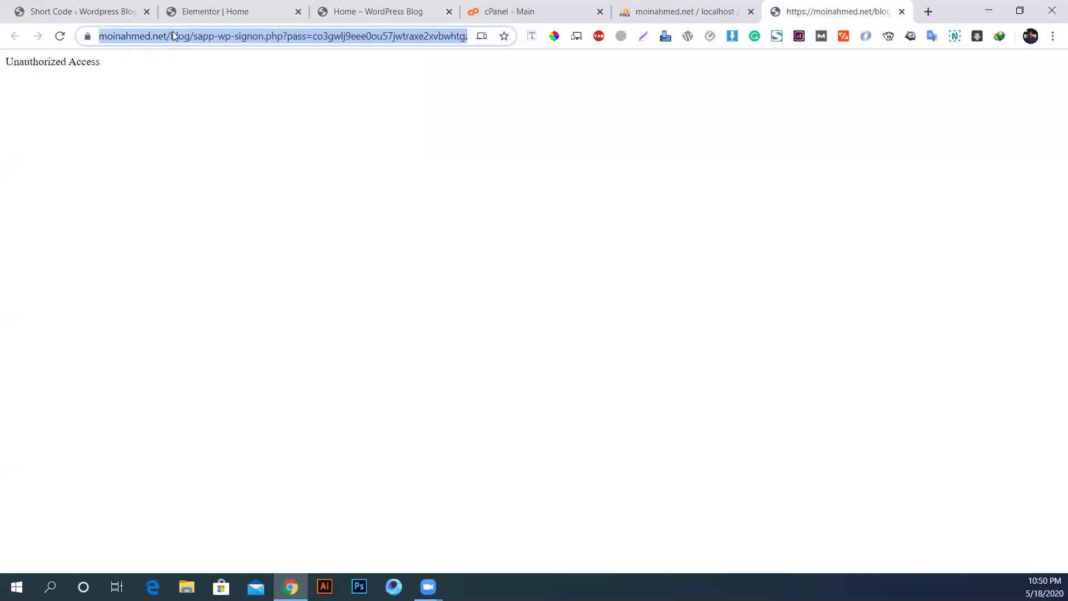
{"action": "type", "text": "plumbi"}
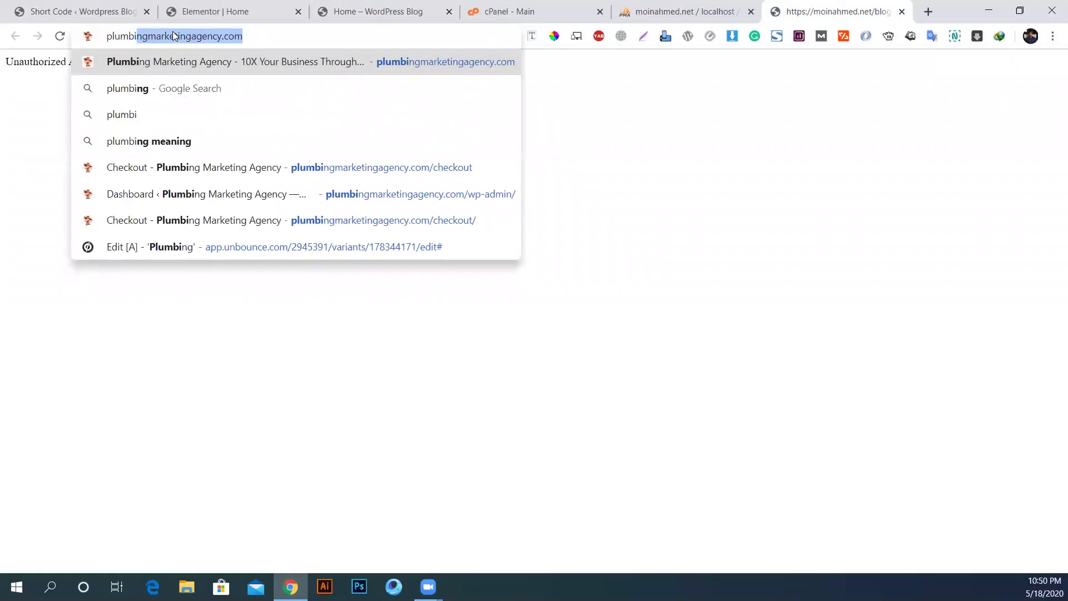
{"action": "key", "text": "Right"}
{"action": "key", "text": "Down"}
{"action": "key", "text": "Down"}
{"action": "key", "text": "Down"}
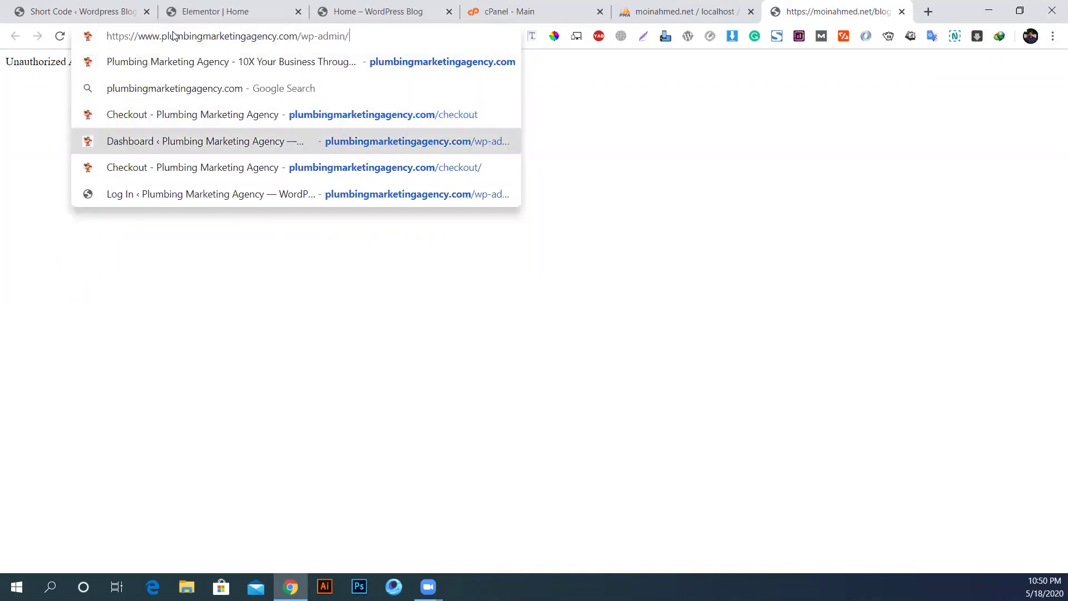
{"action": "key", "text": "Up"}
{"action": "key", "text": "Return"}
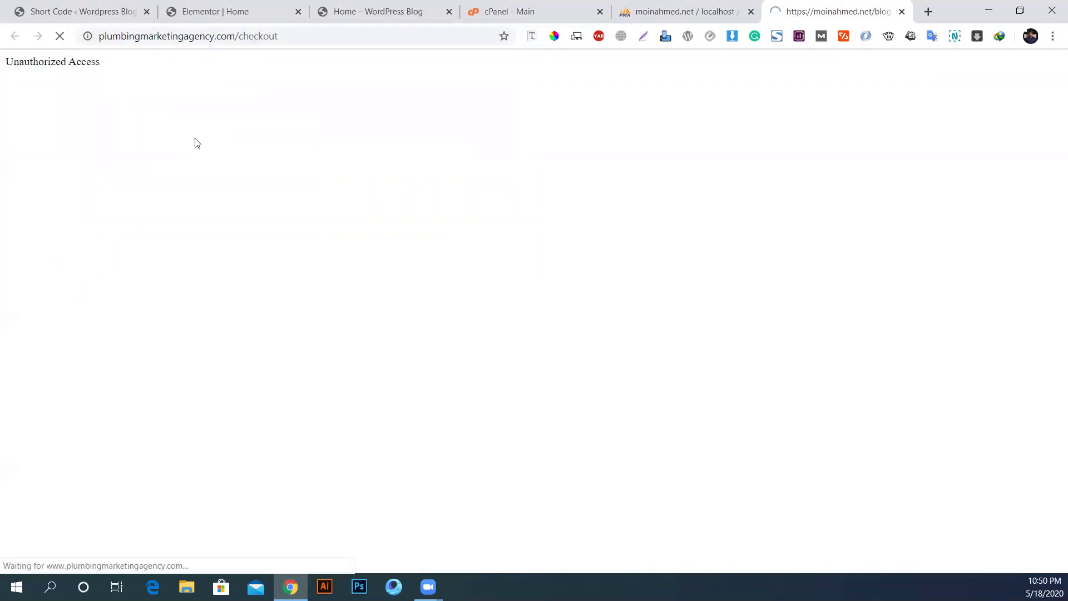
{"action": "left_click_drag", "start_coordinate": [818, 12], "coordinate": [530, 10]}
{"action": "left_click", "coordinate": [403, 5]}
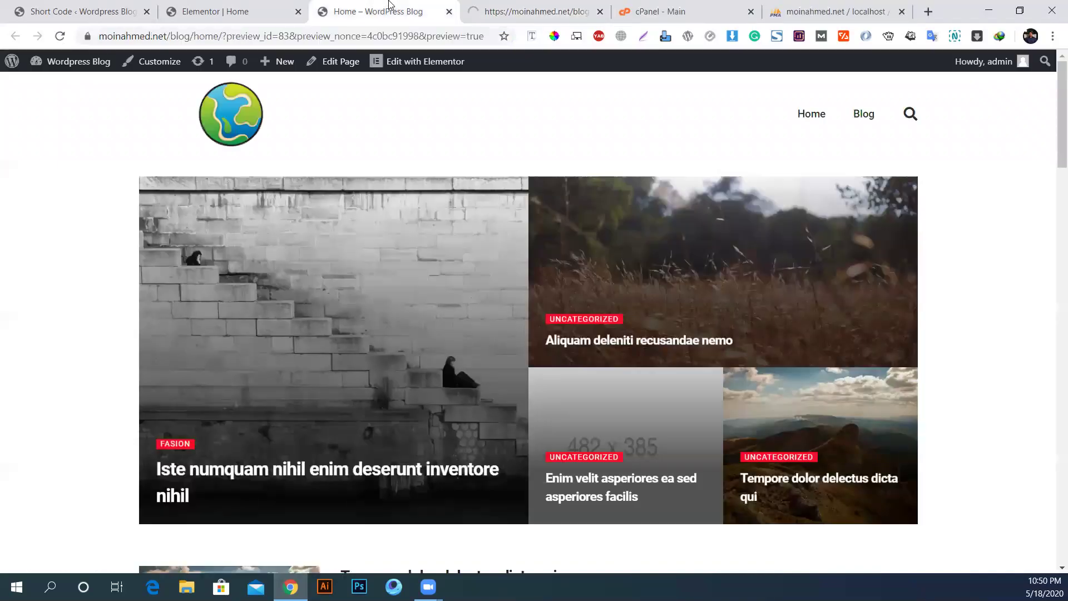
{"action": "left_click", "coordinate": [521, 8]}
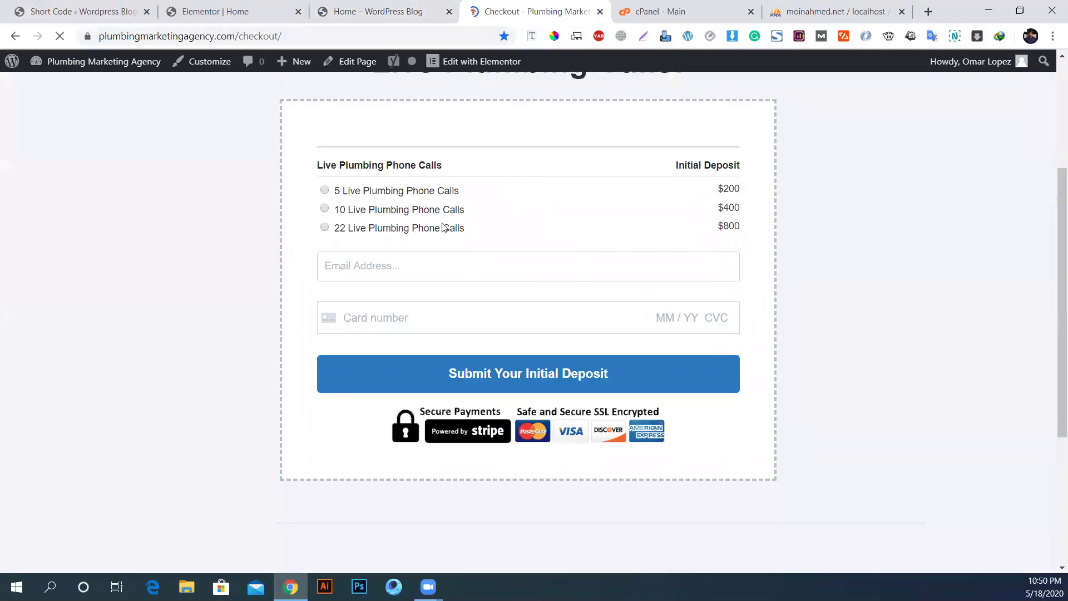
Step: Select and read each Live Plumbing Phone Calls plan row, including the 22-call $800 plan
{"action": "left_click_drag", "start_coordinate": [338, 192], "coordinate": [592, 241]}
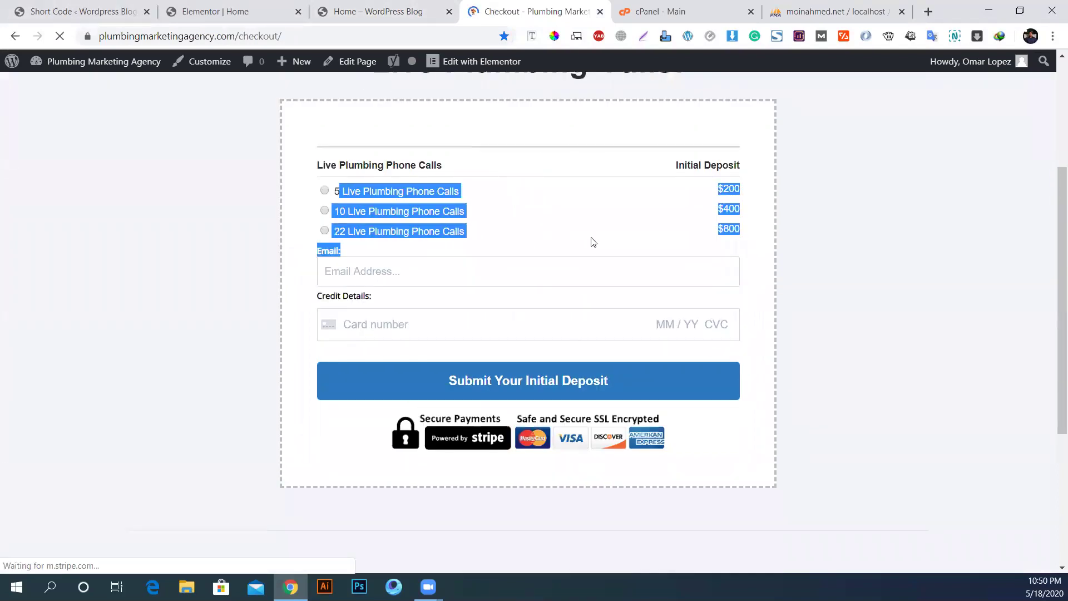
{"action": "left_click", "coordinate": [537, 241]}
{"action": "left_click_drag", "start_coordinate": [343, 194], "coordinate": [459, 200]}
{"action": "left_click", "coordinate": [705, 199]}
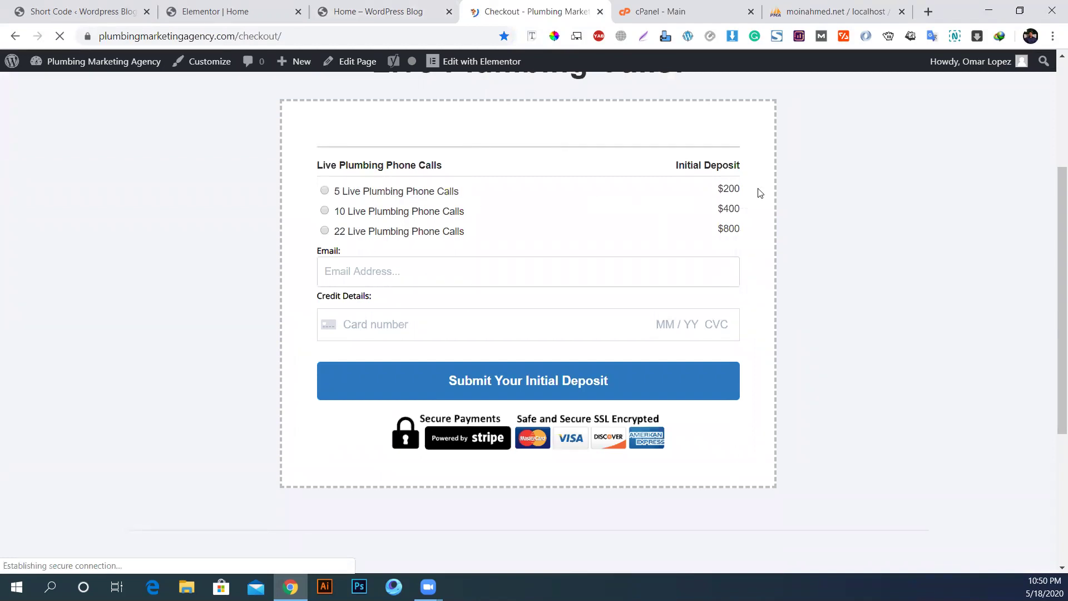
{"action": "left_click_drag", "start_coordinate": [340, 216], "coordinate": [440, 216]}
{"action": "left_click", "coordinate": [457, 217]}
{"action": "left_click_drag", "start_coordinate": [337, 234], "coordinate": [505, 245]}
{"action": "left_click", "coordinate": [623, 233]}
Step: Reread the 5- and 10-call plan rows and the $400 price, then clear the selection
{"action": "left_click_drag", "start_coordinate": [342, 192], "coordinate": [423, 193]}
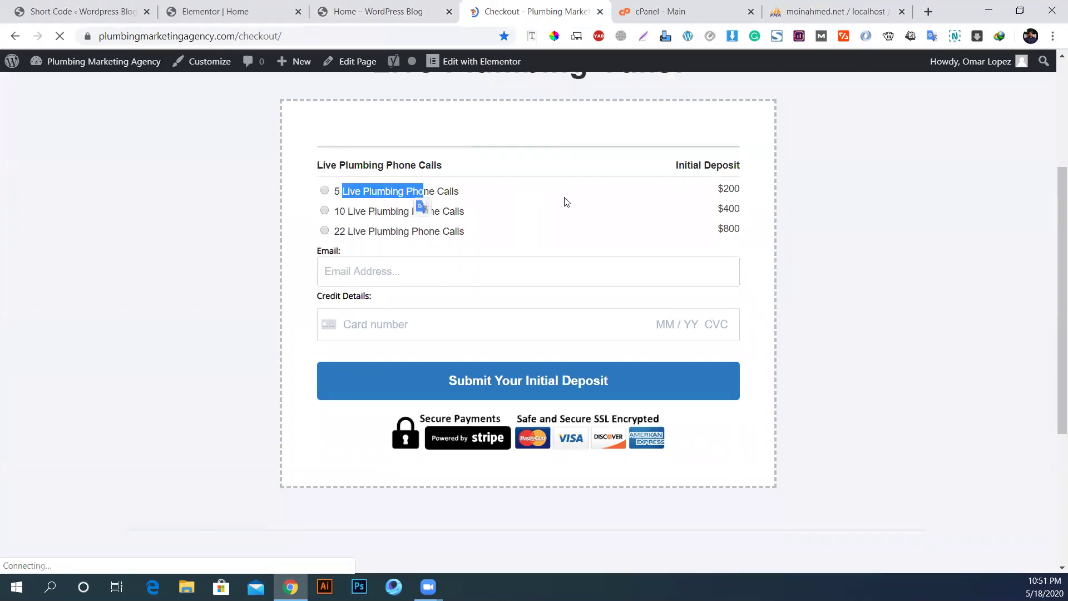
{"action": "triple_click", "coordinate": [719, 189]}
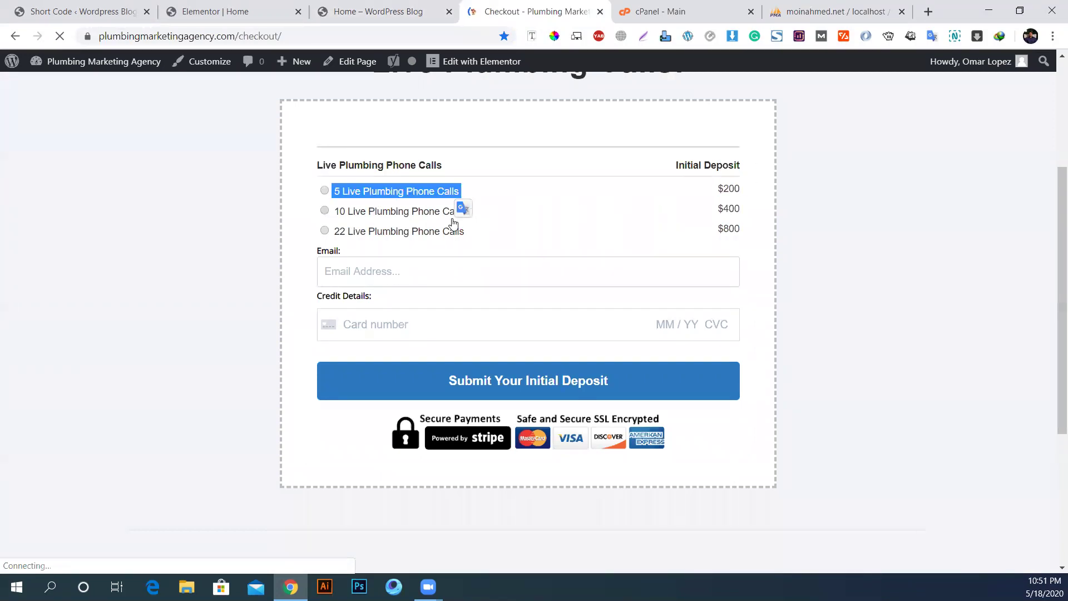
{"action": "left_click", "coordinate": [343, 222]}
{"action": "left_click_drag", "start_coordinate": [356, 215], "coordinate": [658, 232]}
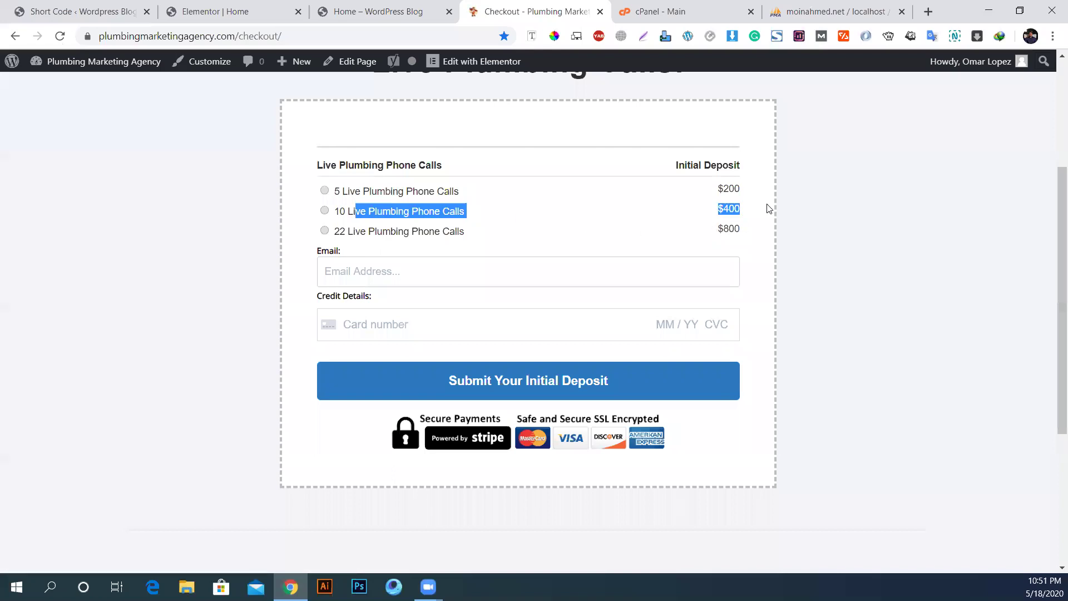
{"action": "left_click_drag", "start_coordinate": [350, 211], "coordinate": [488, 219]}
{"action": "left_click", "coordinate": [322, 213]}
{"action": "left_click_drag", "start_coordinate": [338, 214], "coordinate": [458, 209]}
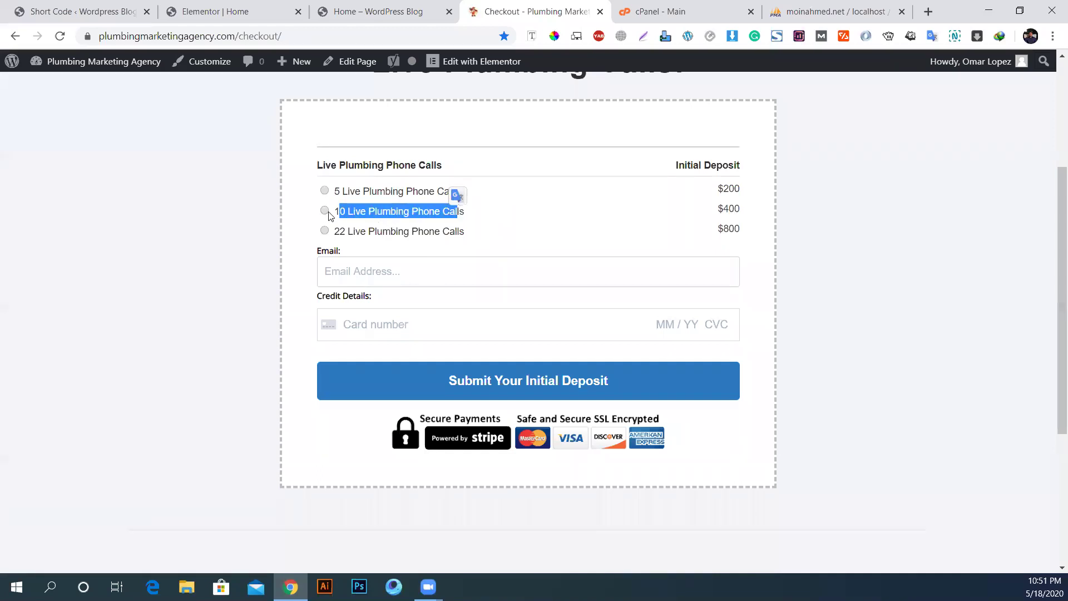
{"action": "double_click", "coordinate": [388, 214]}
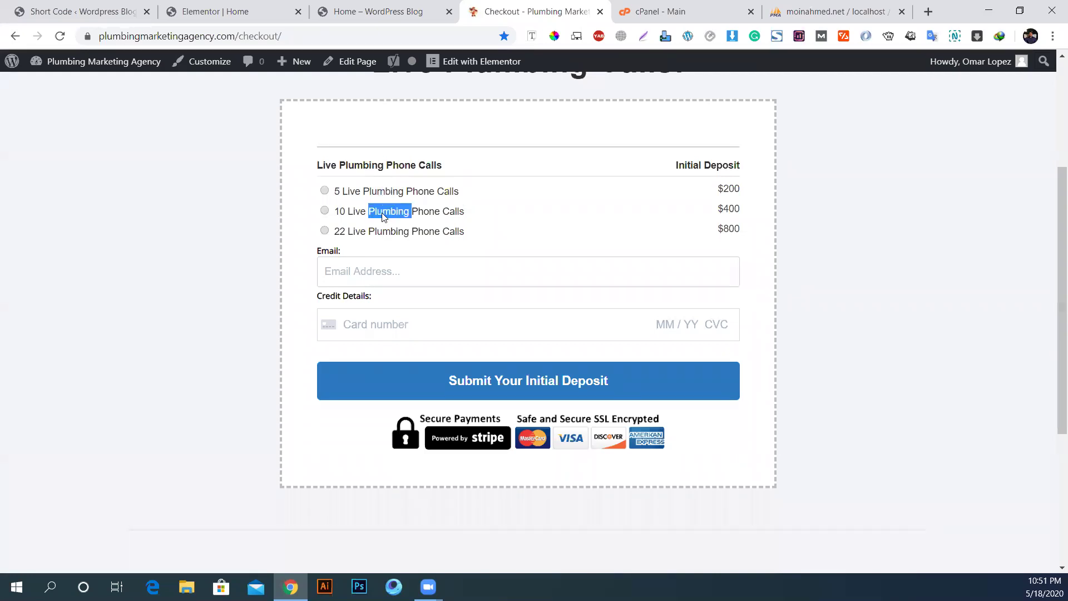
{"action": "left_click", "coordinate": [383, 217]}
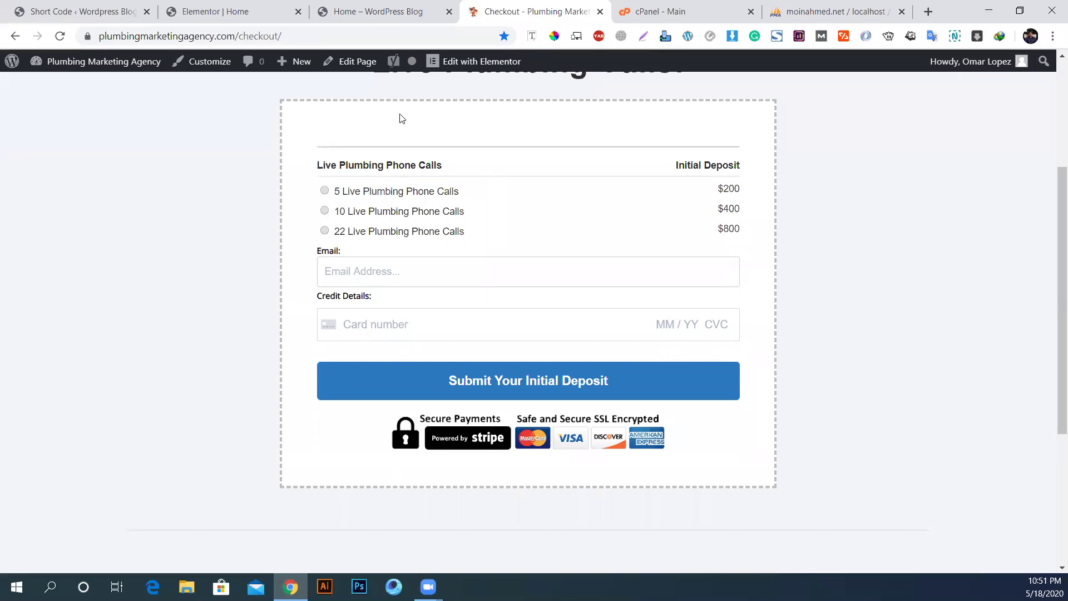
{"action": "left_click", "coordinate": [234, 12]}
Step: Add product category Service 1 priced 35, then view it in the Product Category List
{"action": "left_click", "coordinate": [84, 11]}
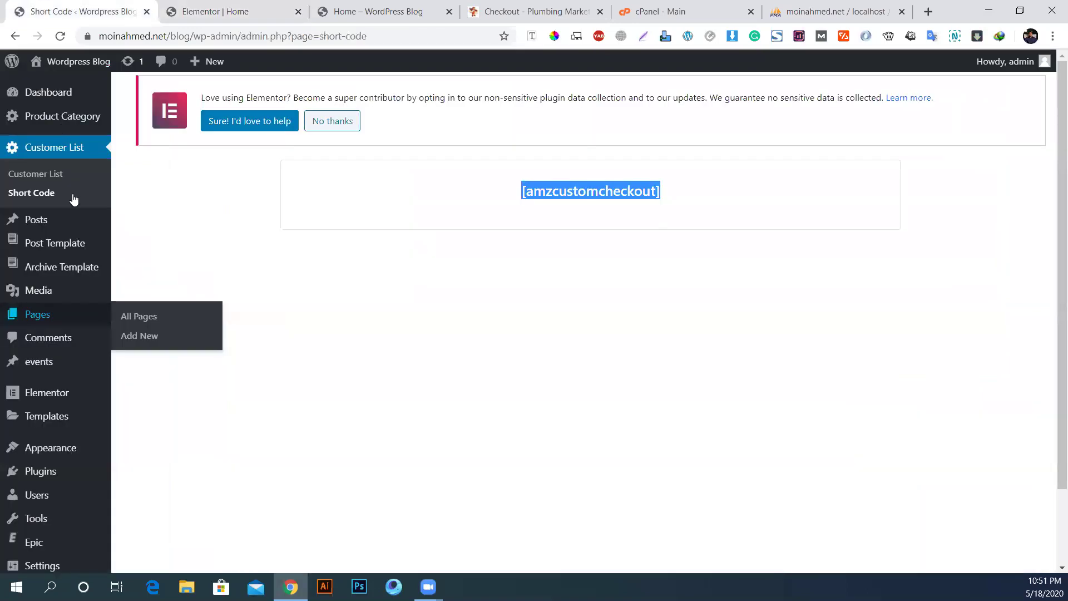
{"action": "left_click", "coordinate": [41, 132]}
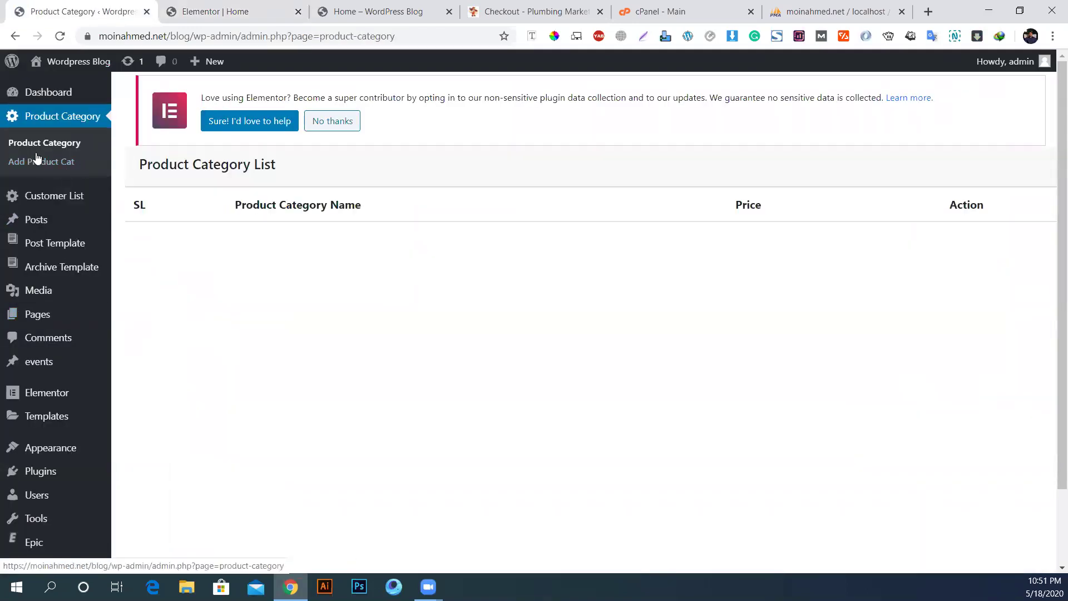
{"action": "left_click", "coordinate": [53, 161]}
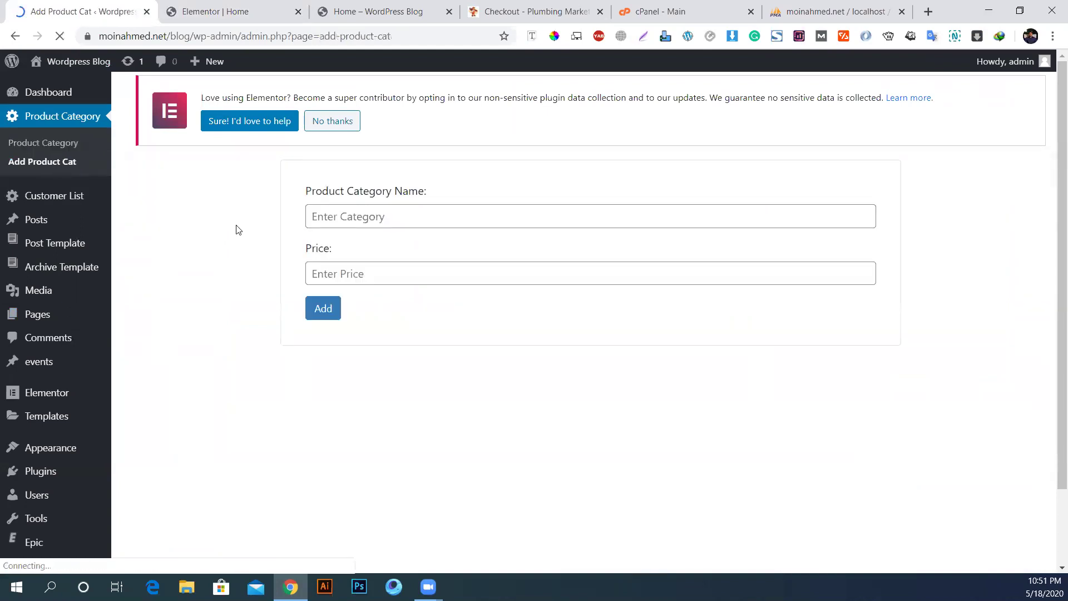
{"action": "left_click", "coordinate": [466, 207]}
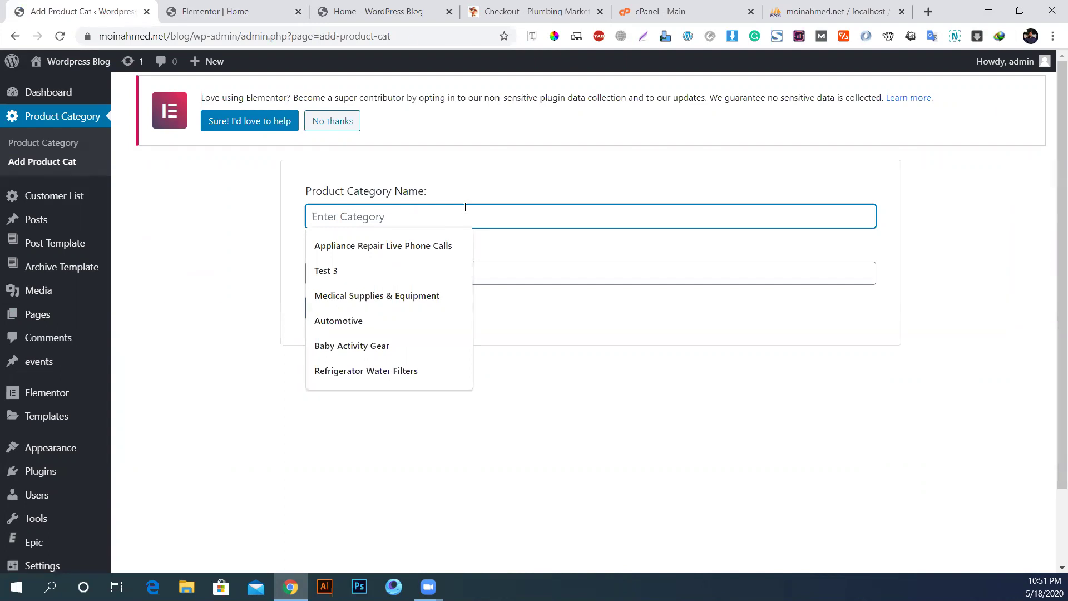
{"action": "type", "text": "Servb"}
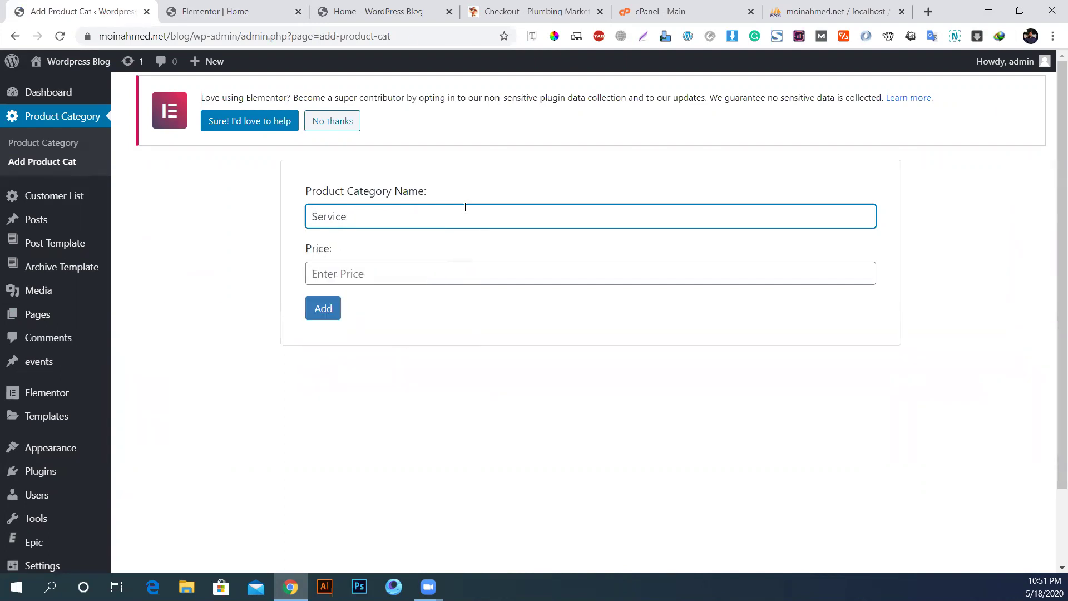
{"action": "key", "text": "Tab"}
{"action": "type", "text": "35"}
{"action": "left_click", "coordinate": [325, 309]}
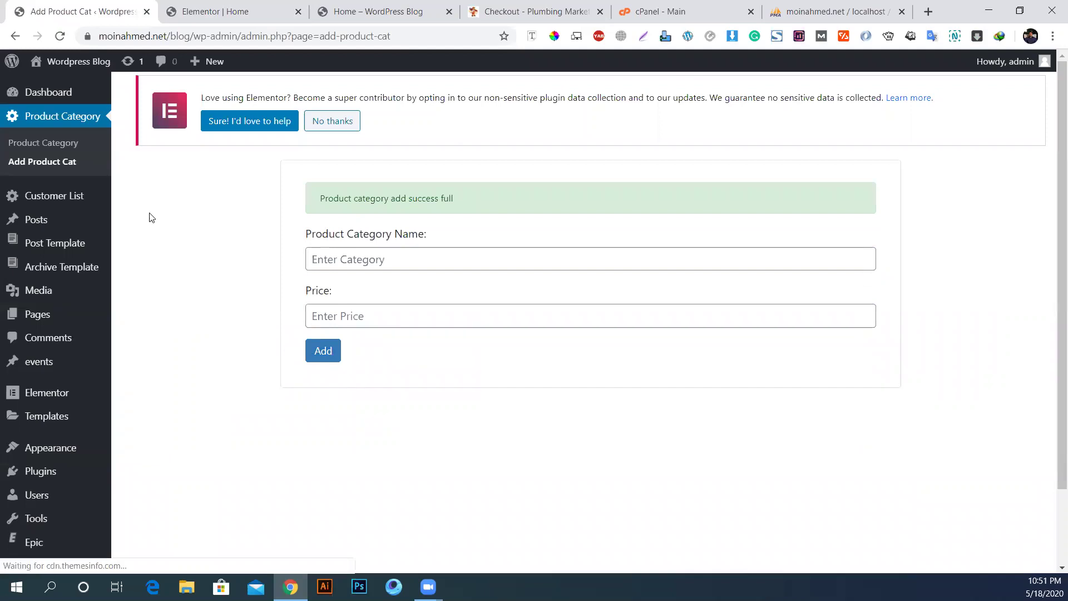
{"action": "left_click", "coordinate": [37, 144]}
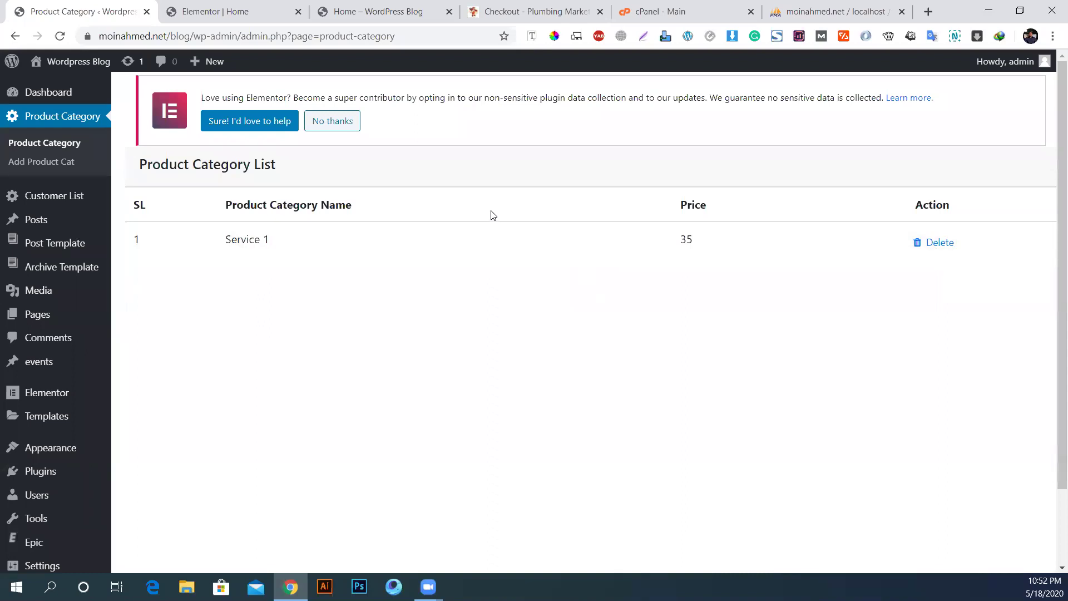
Step: Browse All Posts, try the new-post editor, then view the Categories and Tags pages
{"action": "left_click", "coordinate": [51, 221]}
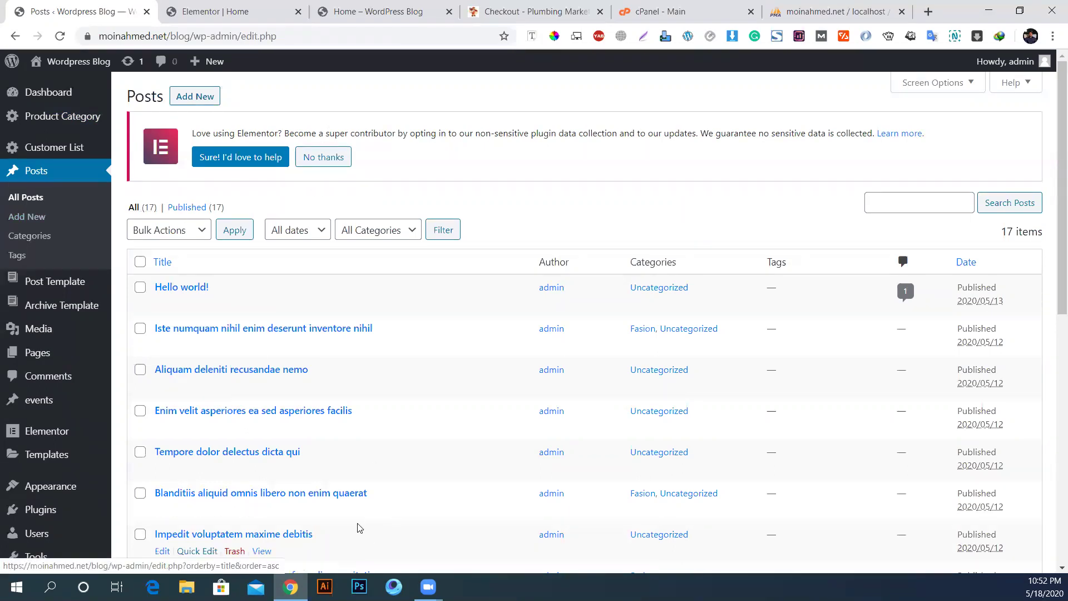
{"action": "scroll", "coordinate": [222, 262], "scroll_direction": "down", "scroll_amount": 3}
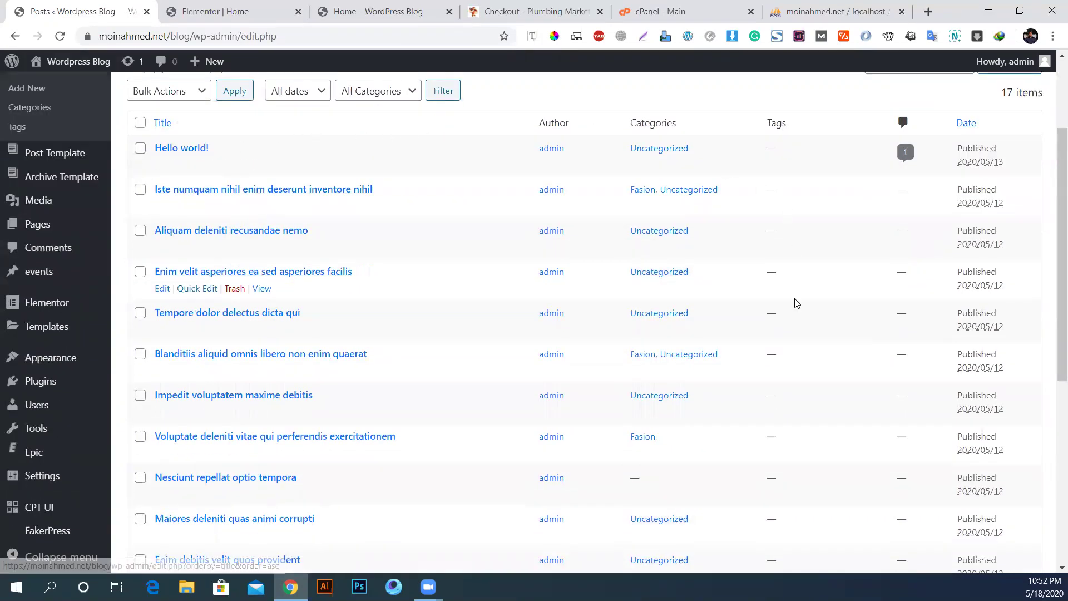
{"action": "scroll", "coordinate": [360, 306], "scroll_direction": "down", "scroll_amount": 3}
{"action": "scroll", "coordinate": [278, 334], "scroll_direction": "up", "scroll_amount": 3}
{"action": "left_click", "coordinate": [26, 219]}
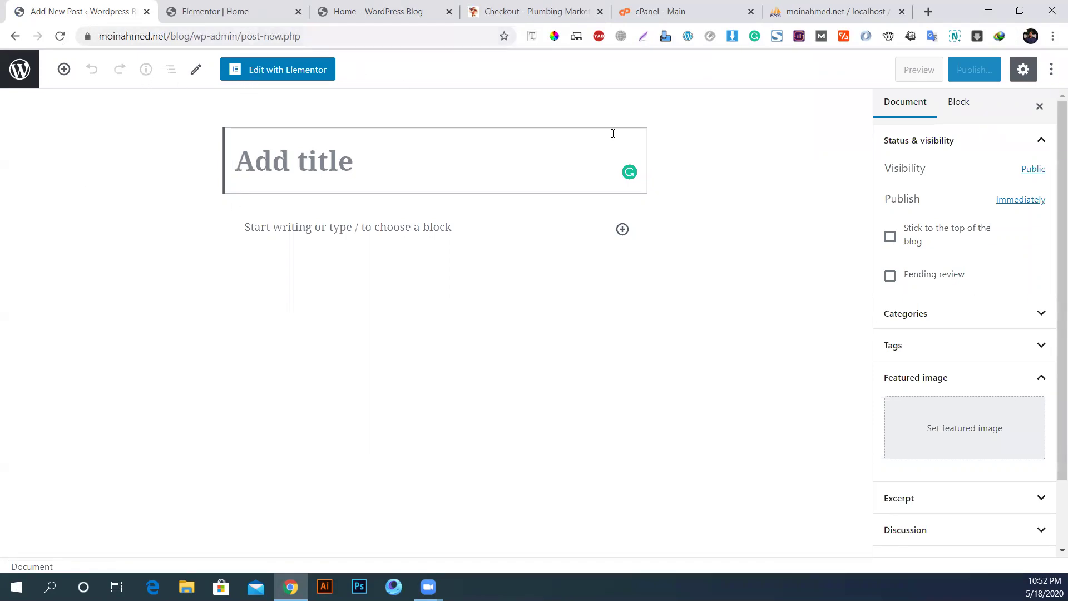
{"action": "left_click", "coordinate": [15, 36]}
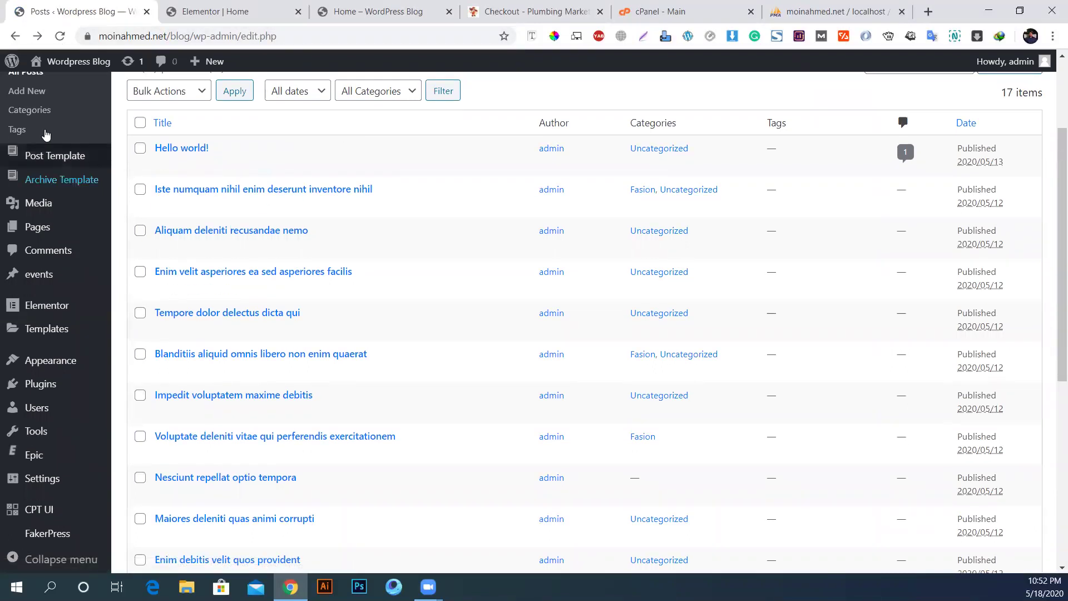
{"action": "left_click", "coordinate": [20, 114]}
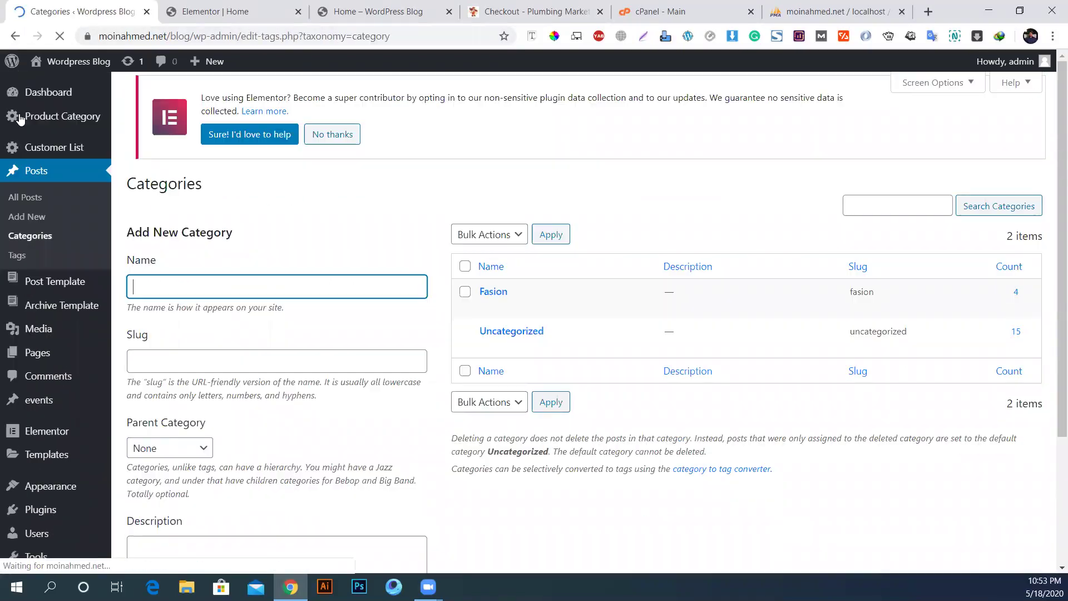
{"action": "left_click", "coordinate": [18, 255]}
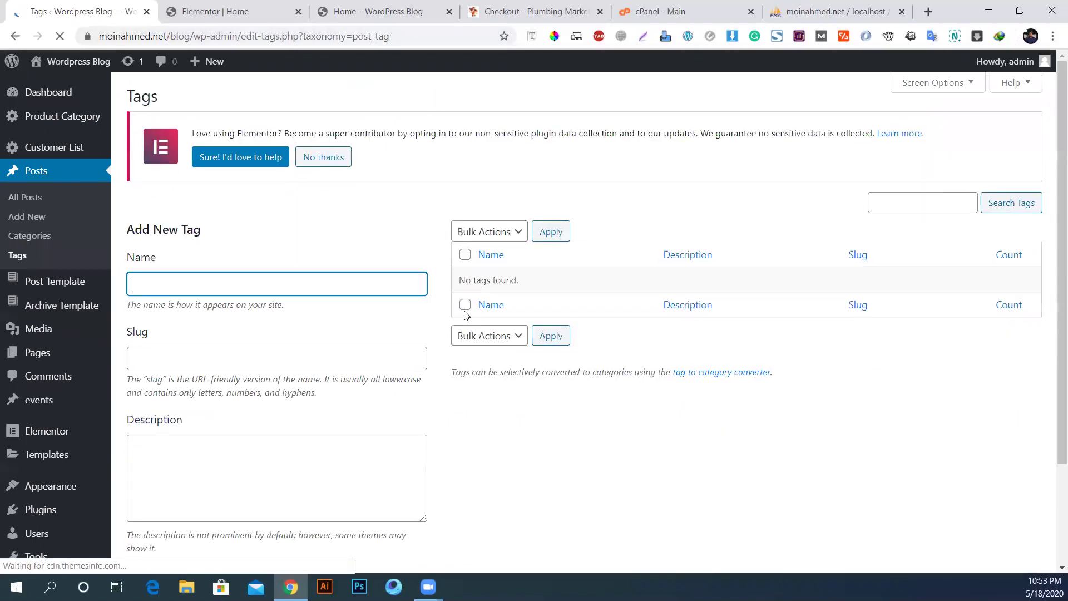
Step: Open the Plumbing Marketing Agency admin Dashboard via the site name on the checkout page
{"action": "left_click", "coordinate": [528, 7]}
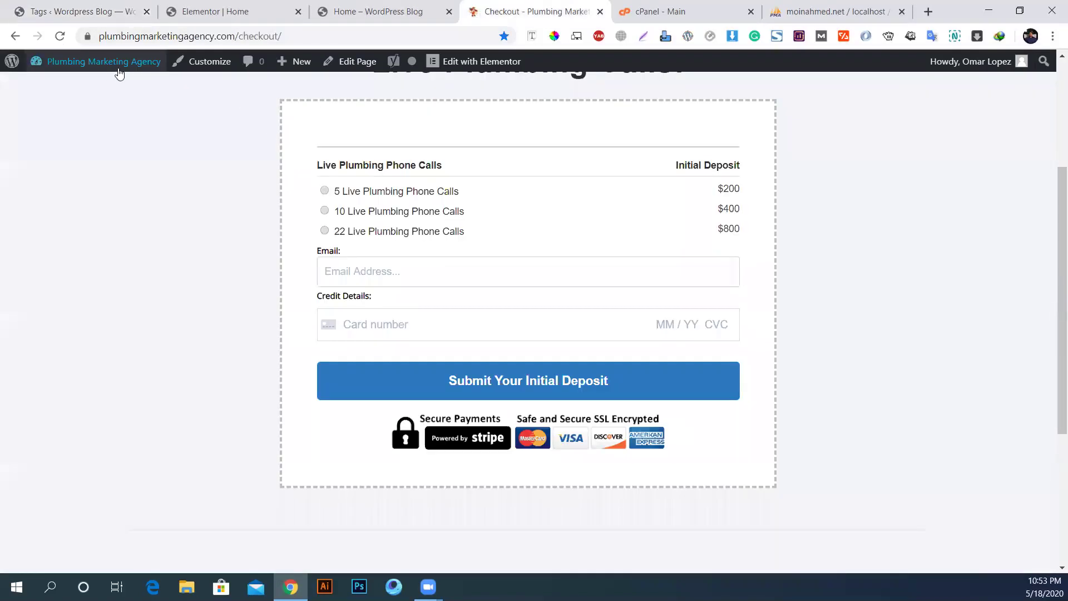
{"action": "left_click", "coordinate": [95, 61]}
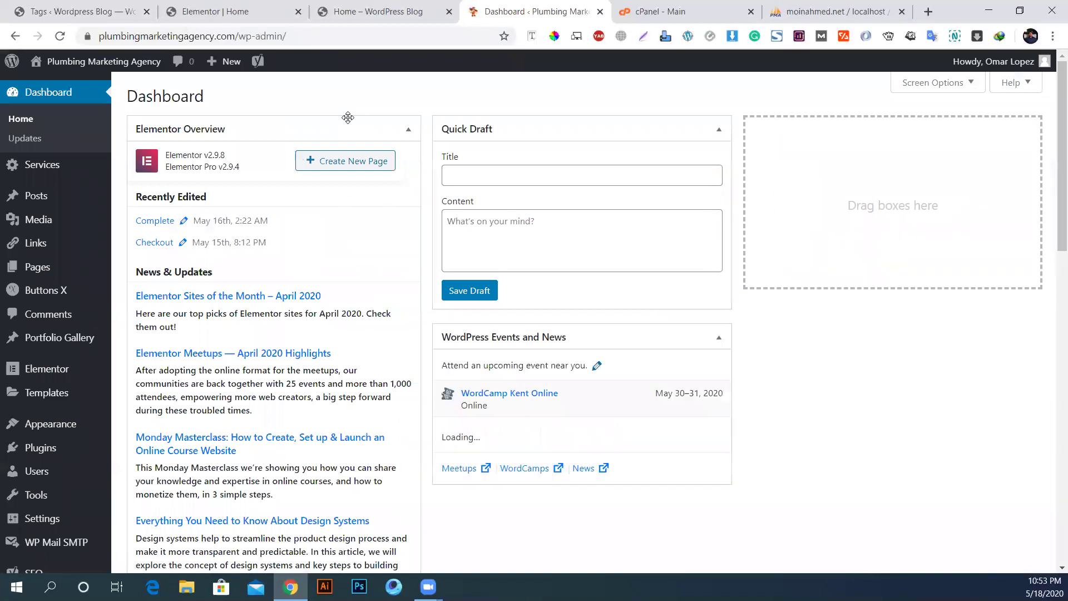
{"action": "mouse_move", "coordinate": [46, 177]}
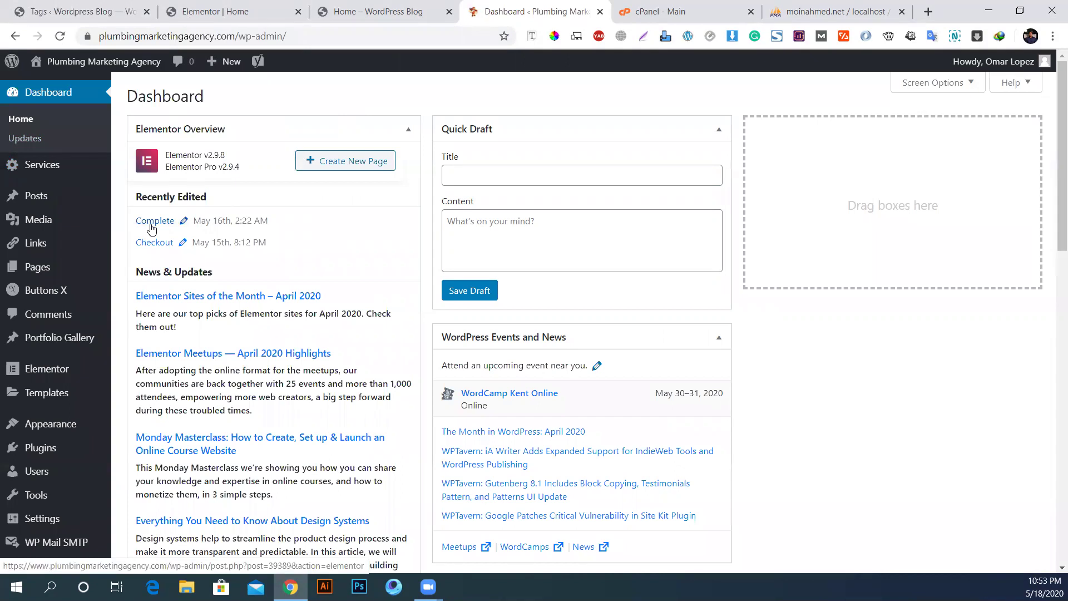
Step: Load thefunnelguru.com in a new tab and close the moinahmed.net tab
{"action": "left_click", "coordinate": [930, 12]}
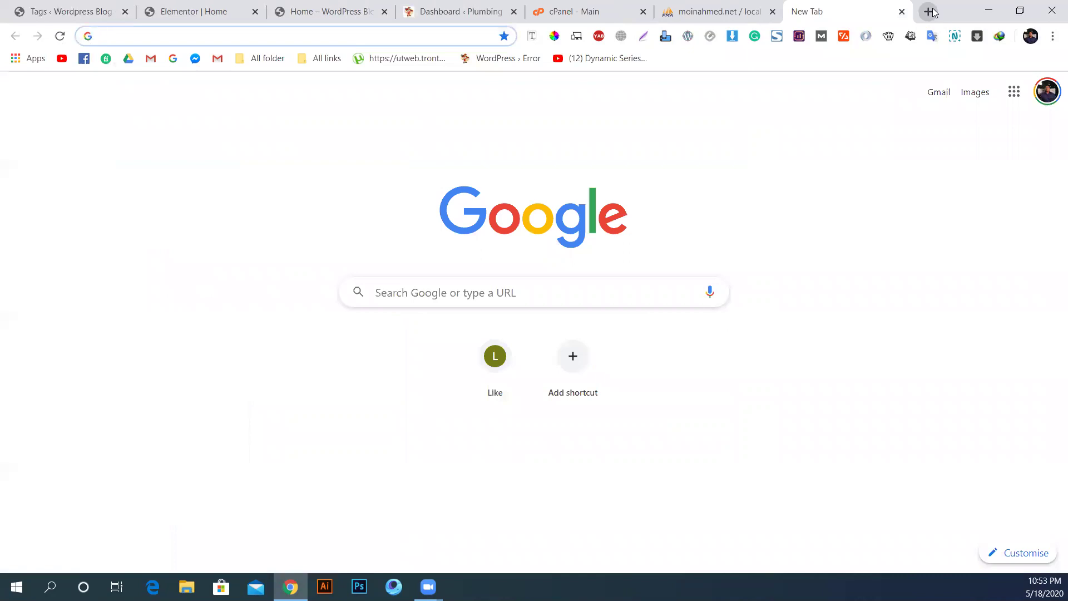
{"action": "type", "text": "fra"}
{"action": "key", "text": "BackSpace"}
{"action": "key", "text": "BackSpace"}
{"action": "key", "text": "BackSpace"}
{"action": "type", "text": "ther"}
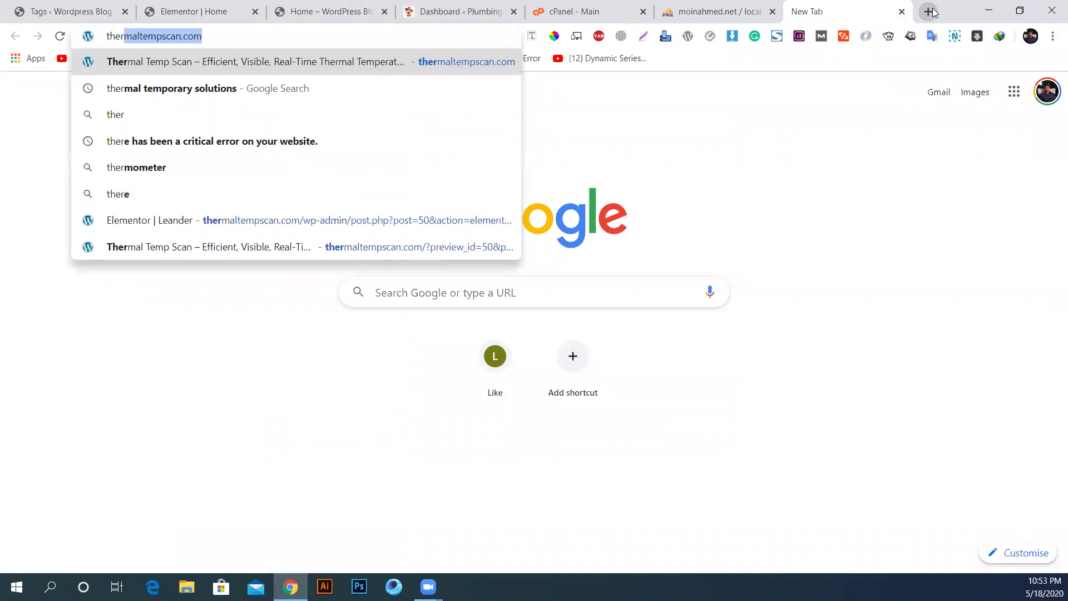
{"action": "key", "text": "BackSpace"}
{"action": "key", "text": "BackSpace"}
{"action": "type", "text": "funnel"}
{"action": "key", "text": "Down"}
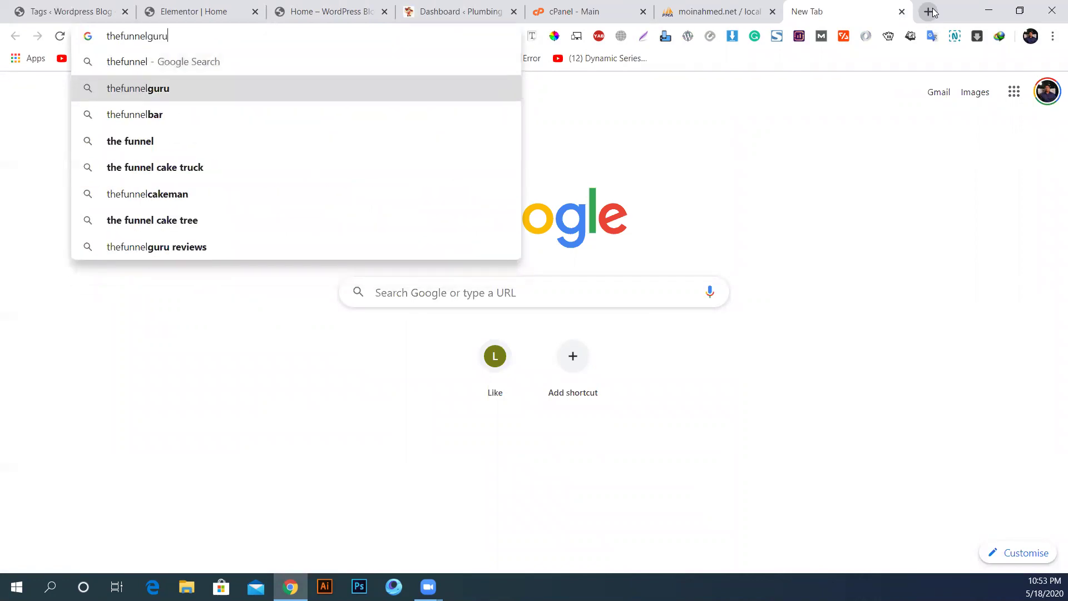
{"action": "type", "text": ".com"}
{"action": "key", "text": "Return"}
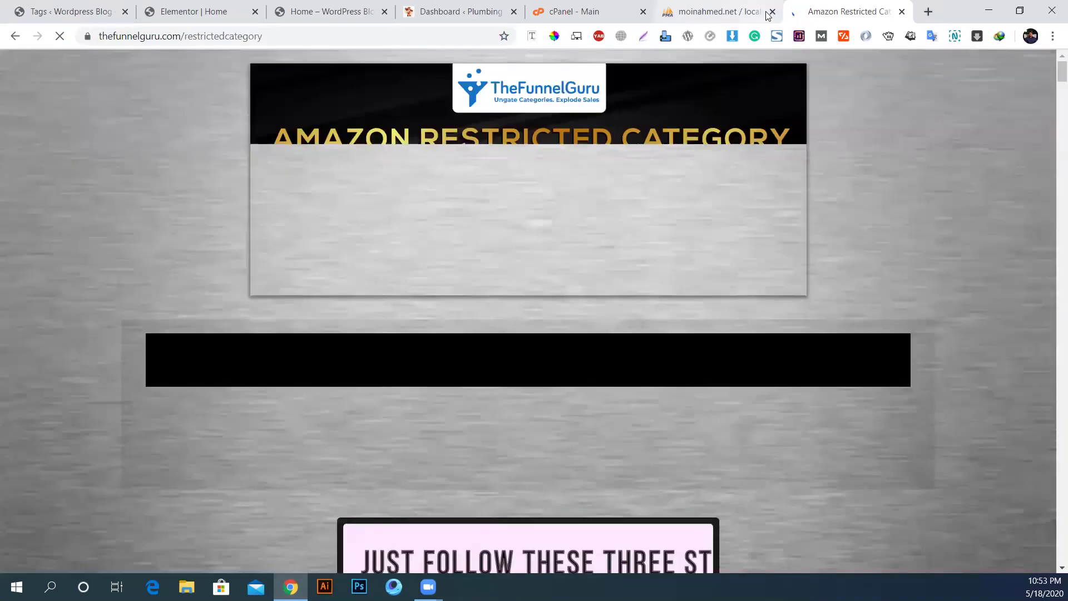
{"action": "left_click", "coordinate": [772, 12]}
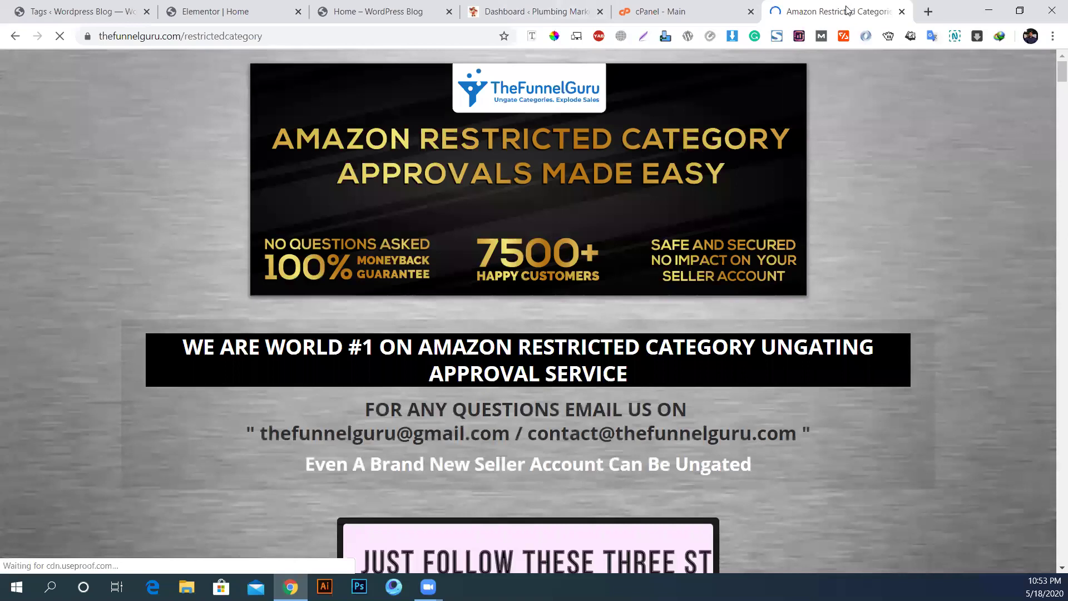
{"action": "left_click_drag", "start_coordinate": [692, 5], "coordinate": [675, 8]}
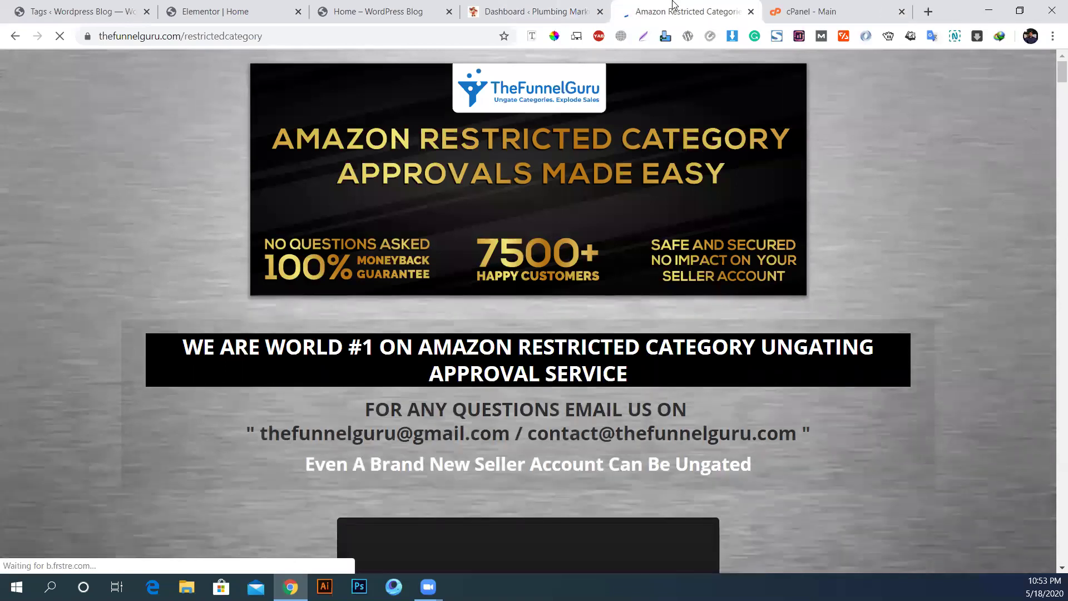
Step: Leave the $499 24 Hours RUSH Delivery option unticked and close the Amazon Restricted Category tab
{"action": "scroll", "coordinate": [818, 382], "scroll_direction": "down", "scroll_amount": 15}
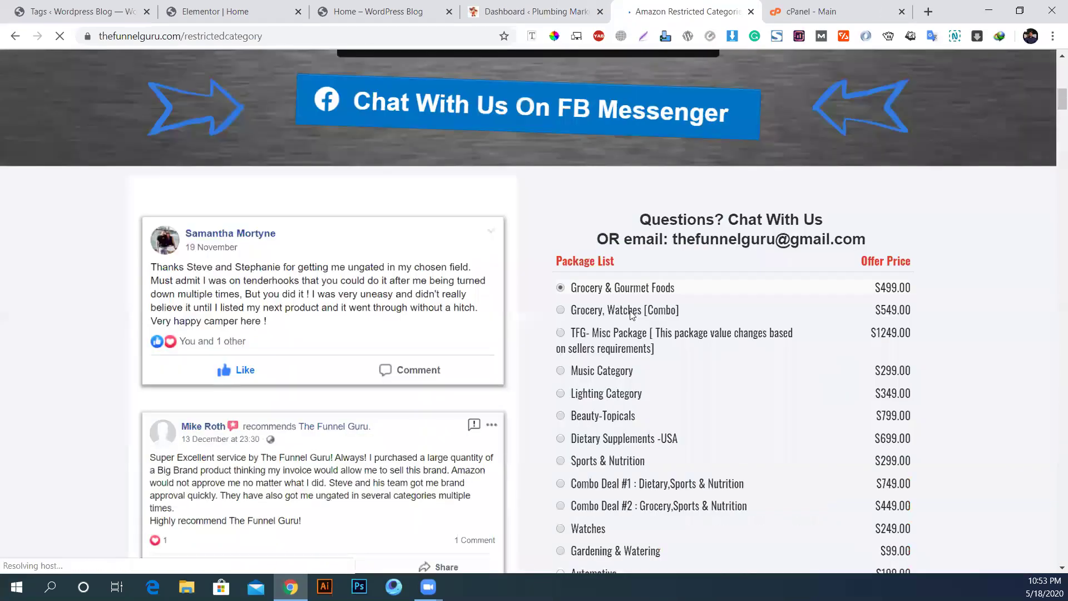
{"action": "scroll", "coordinate": [631, 239], "scroll_direction": "up", "scroll_amount": 2}
{"action": "left_click_drag", "start_coordinate": [568, 165], "coordinate": [699, 184]}
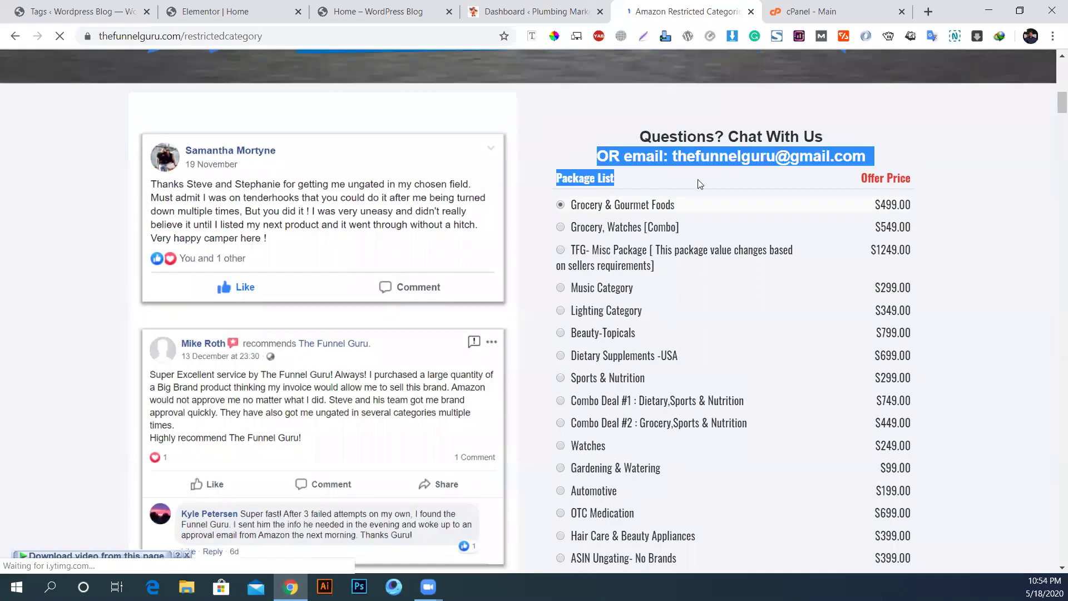
{"action": "scroll", "coordinate": [720, 271], "scroll_direction": "down", "scroll_amount": 18}
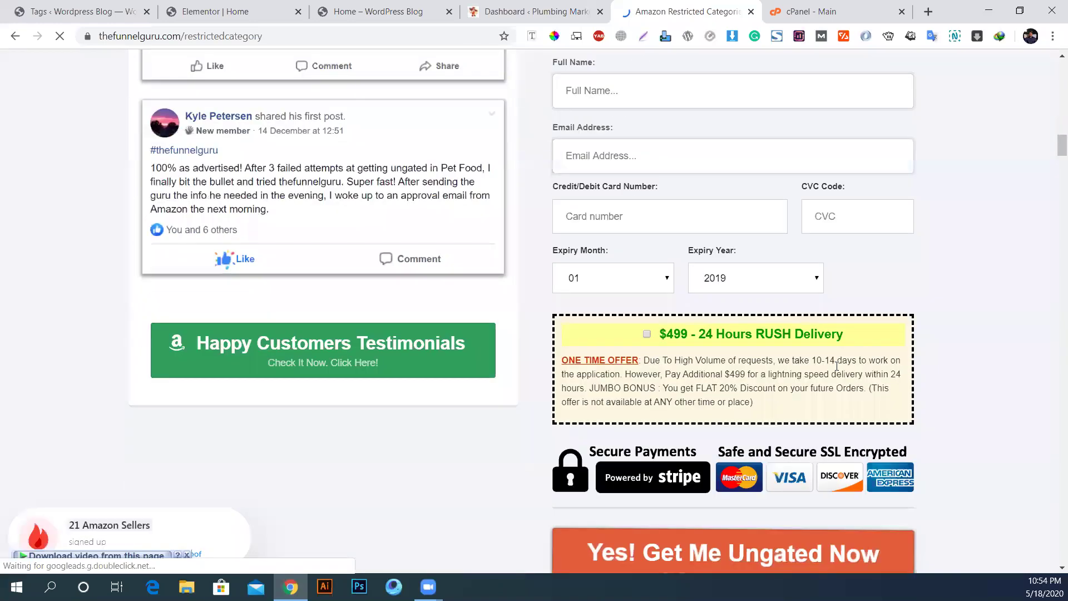
{"action": "left_click", "coordinate": [647, 330]}
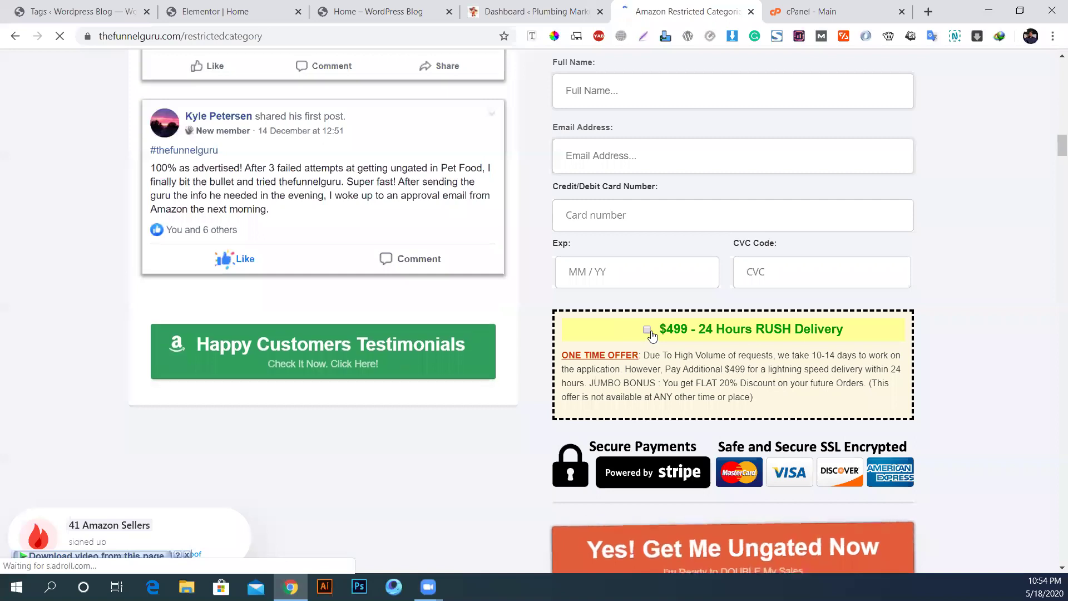
{"action": "left_click", "coordinate": [647, 330]}
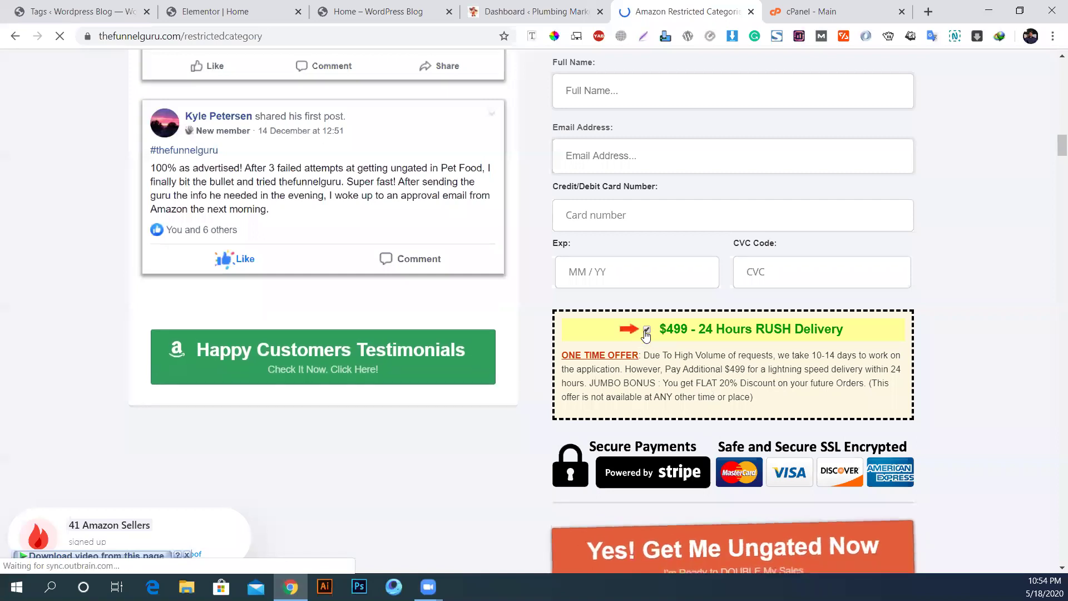
{"action": "scroll", "coordinate": [718, 340], "scroll_direction": "up", "scroll_amount": 3}
{"action": "scroll", "coordinate": [718, 340], "scroll_direction": "up", "scroll_amount": 12}
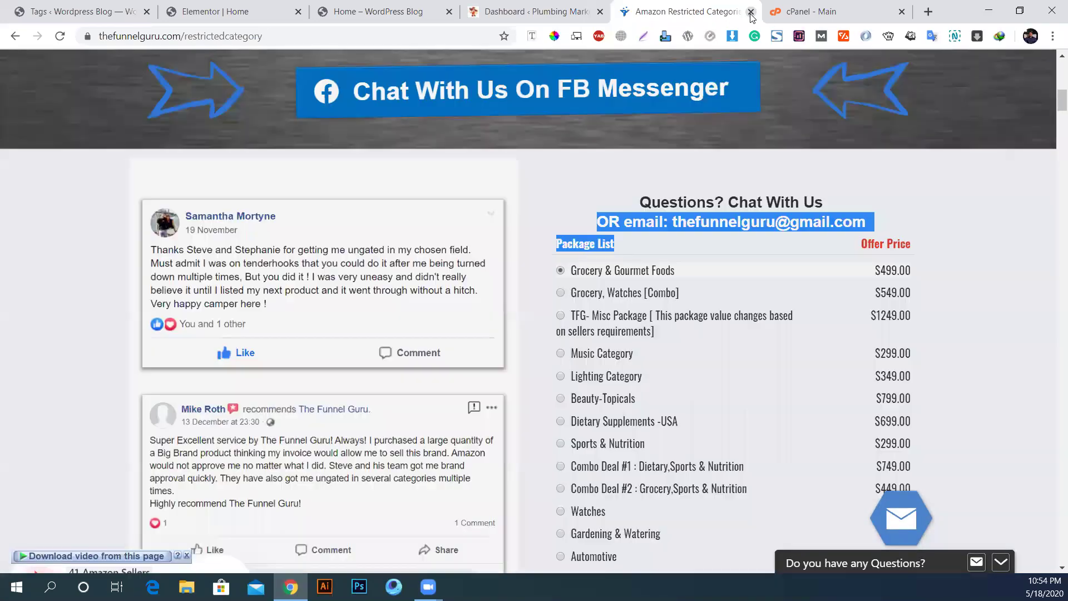
{"action": "left_click", "coordinate": [751, 12]}
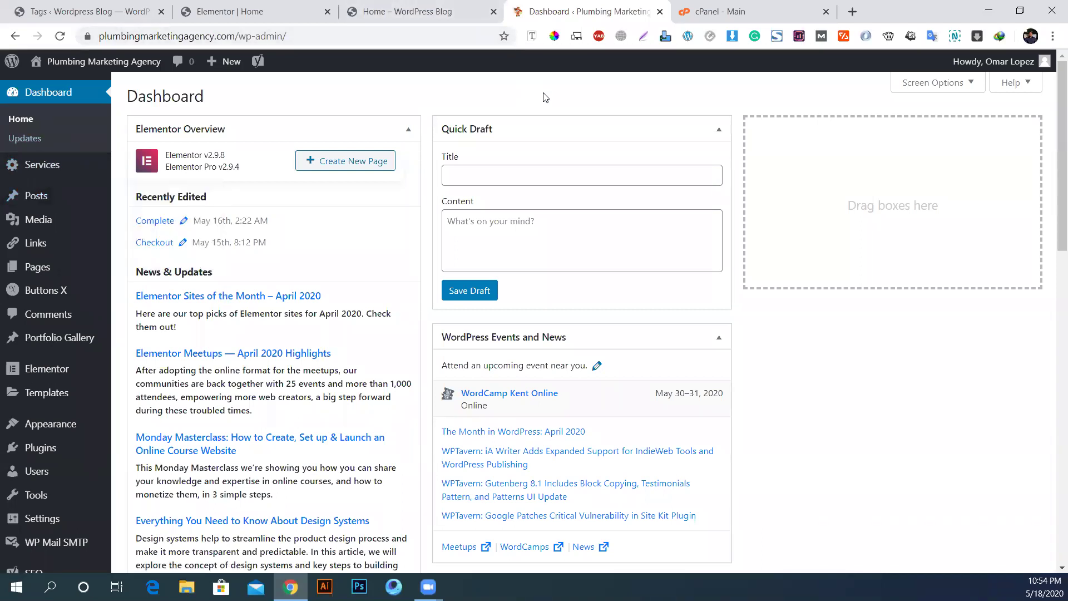
Step: Go from the Services list to the Add Services form
{"action": "left_click", "coordinate": [46, 169]}
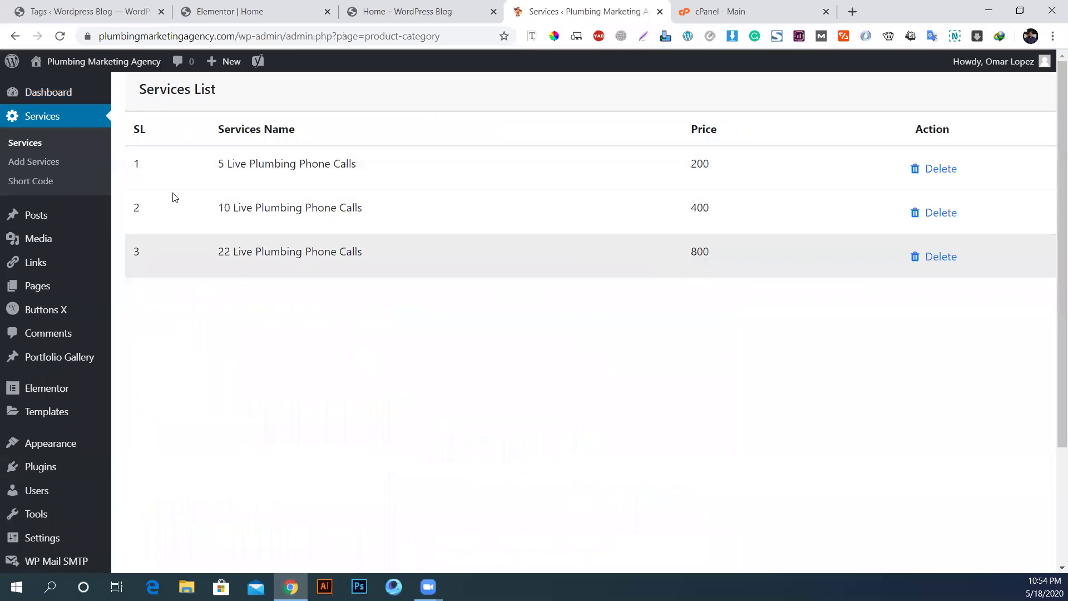
{"action": "left_click", "coordinate": [56, 162]}
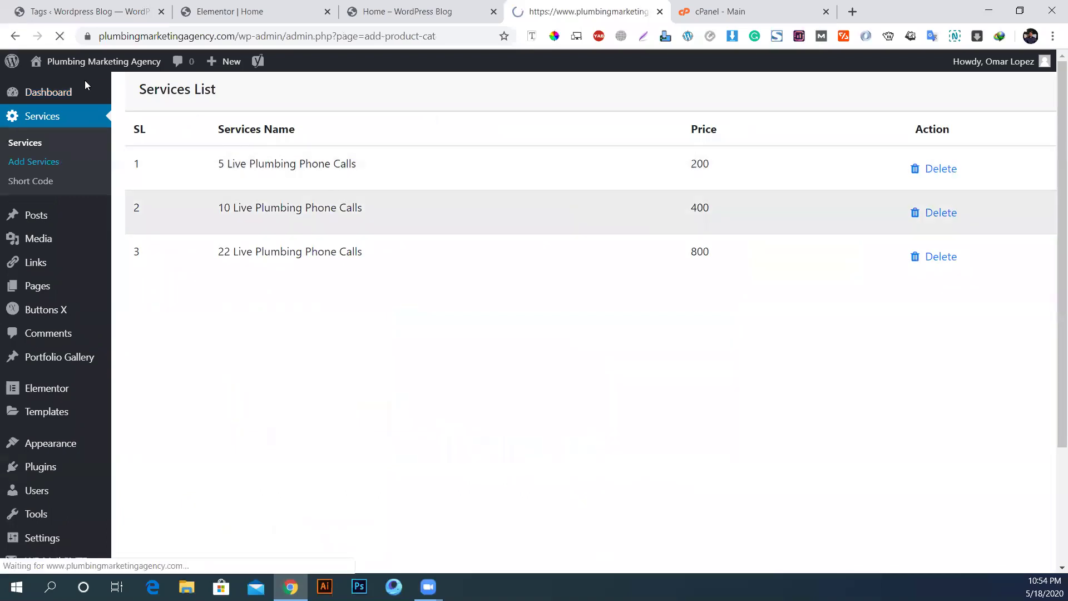
Step: View the Services Short Code page, glance at the blog home, then go to the blog's Tags page
{"action": "left_click", "coordinate": [28, 187]}
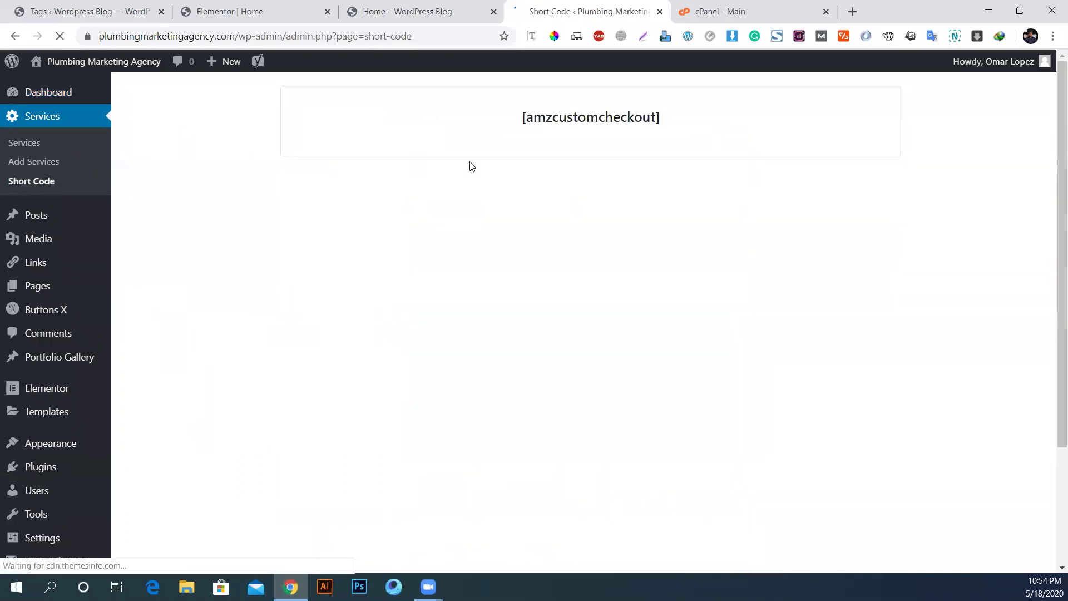
{"action": "left_click", "coordinate": [434, 5]}
{"action": "left_click", "coordinate": [590, 7]}
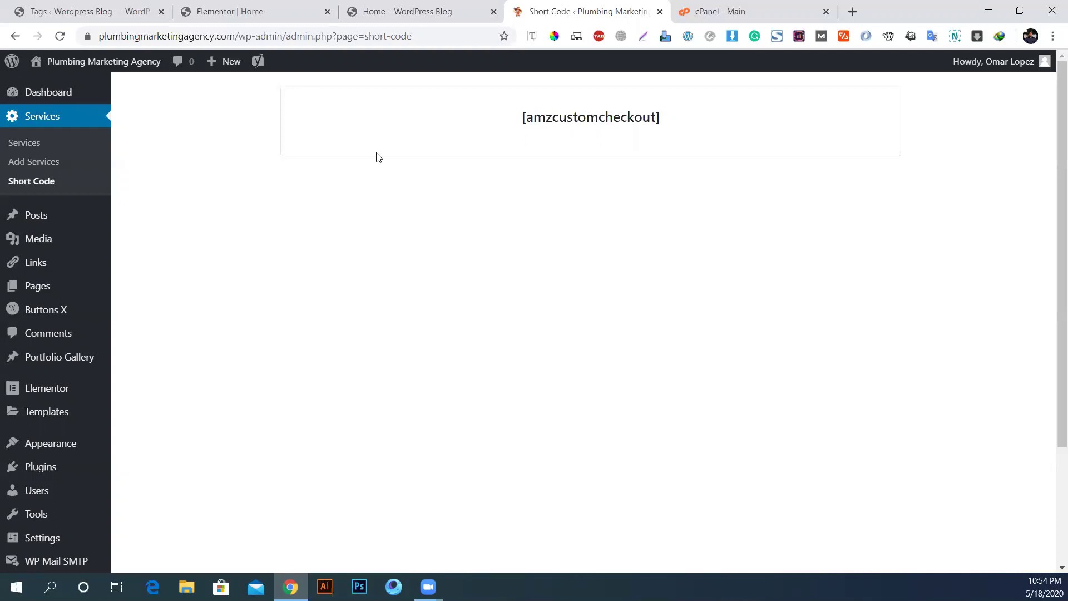
{"action": "left_click", "coordinate": [101, 7]}
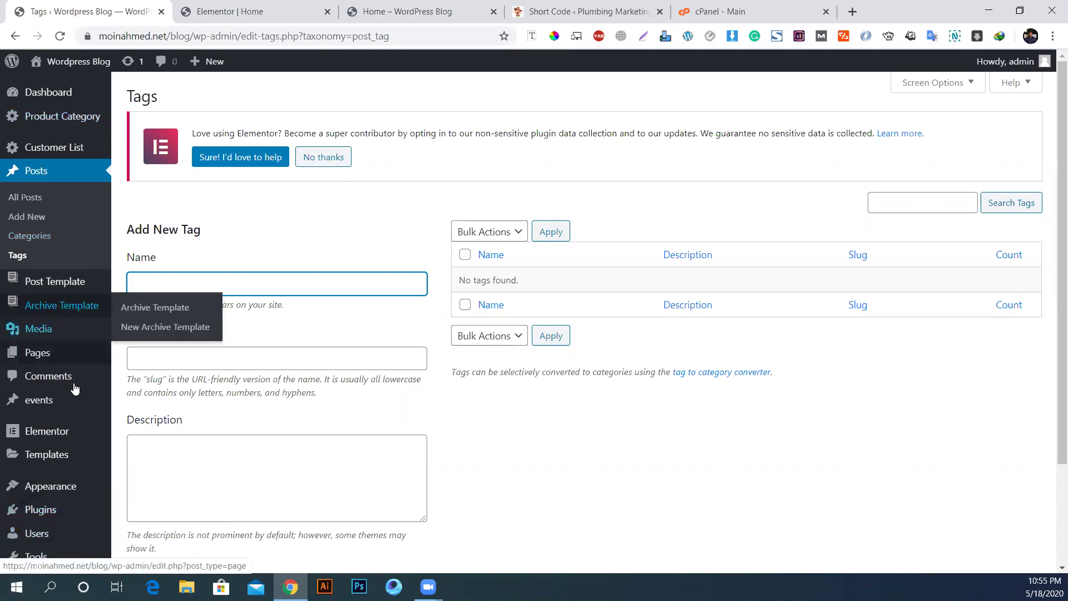
Step: In CPT UI's Add New Post Type form, enter slug news and plural and singular labels News
{"action": "scroll", "coordinate": [177, 391], "scroll_direction": "down", "scroll_amount": 2}
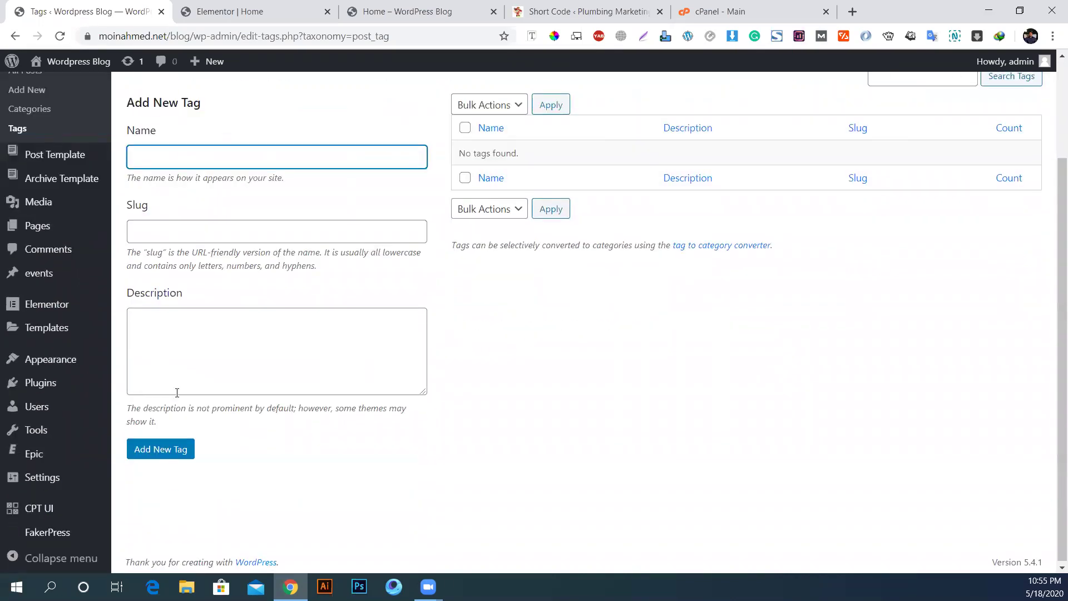
{"action": "left_click", "coordinate": [39, 508]}
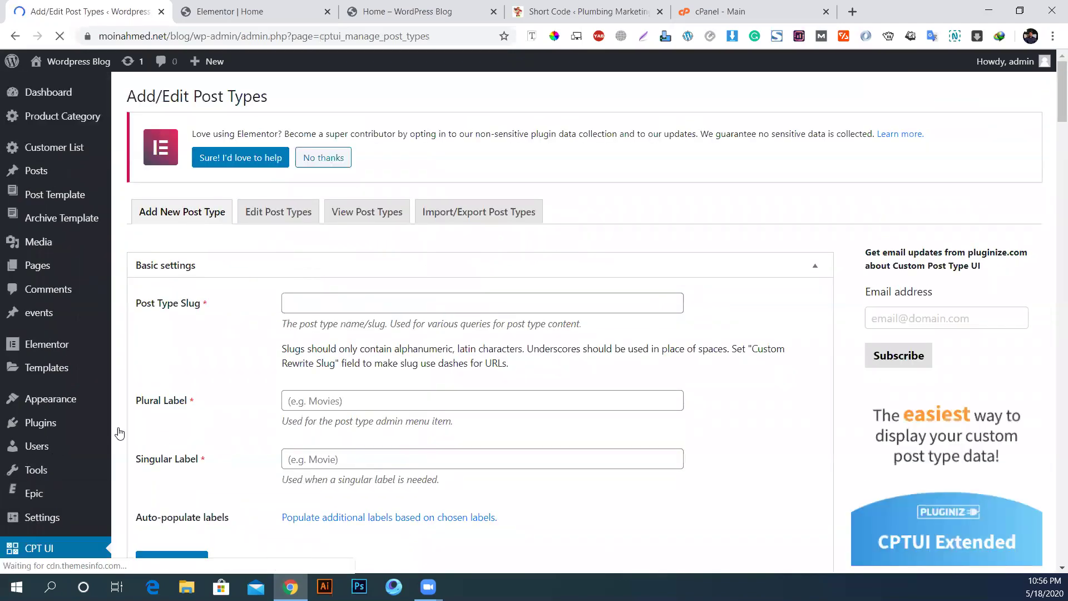
{"action": "scroll", "coordinate": [119, 433], "scroll_direction": "down", "scroll_amount": 2}
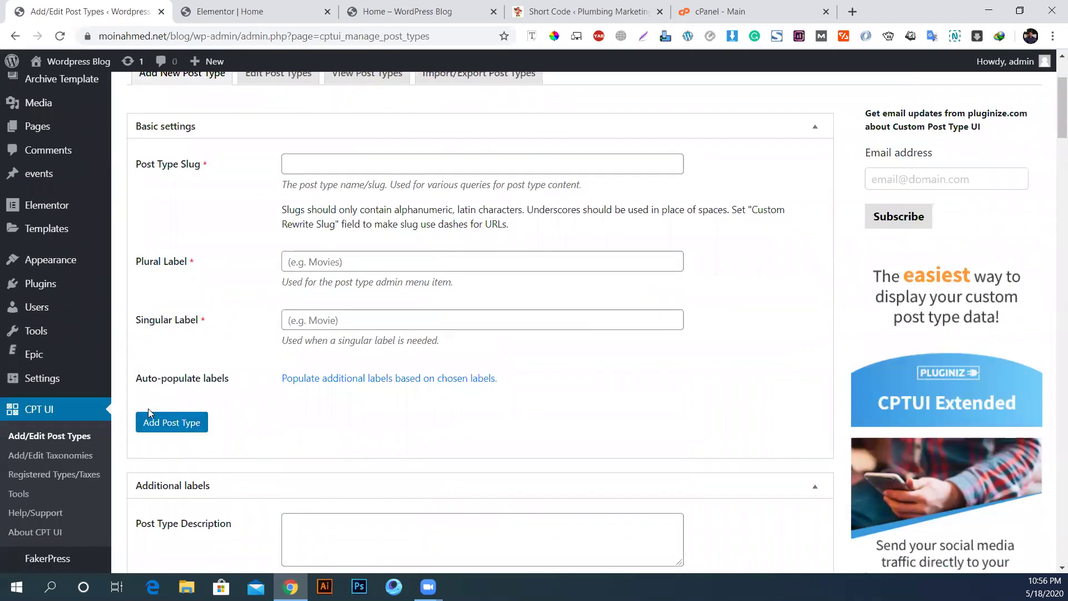
{"action": "scroll", "coordinate": [149, 413], "scroll_direction": "up", "scroll_amount": 3}
{"action": "left_click", "coordinate": [374, 303]}
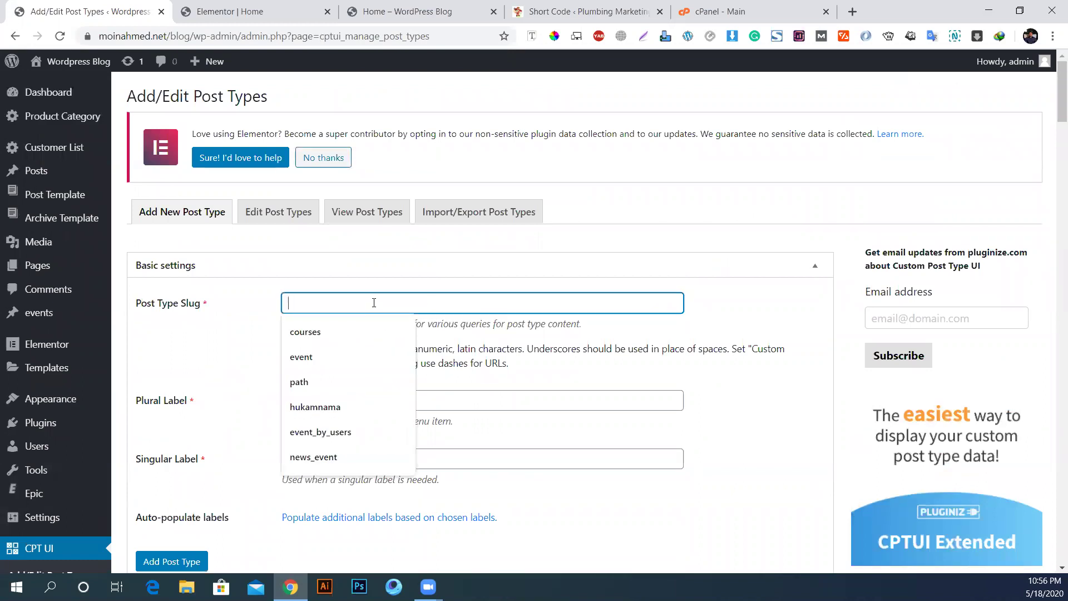
{"action": "type", "text": "news"}
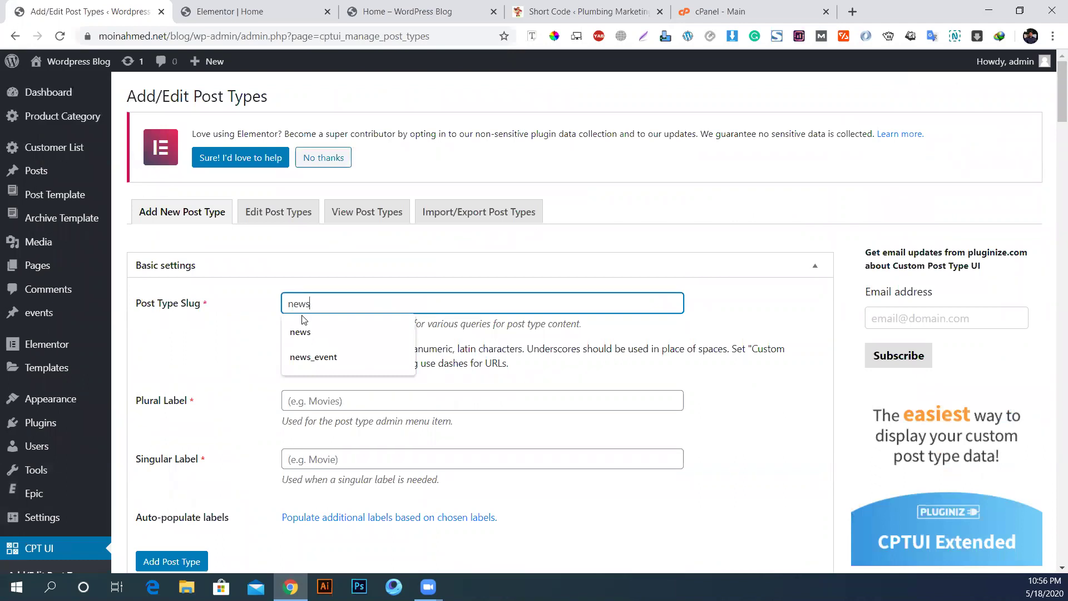
{"action": "left_click", "coordinate": [195, 356]}
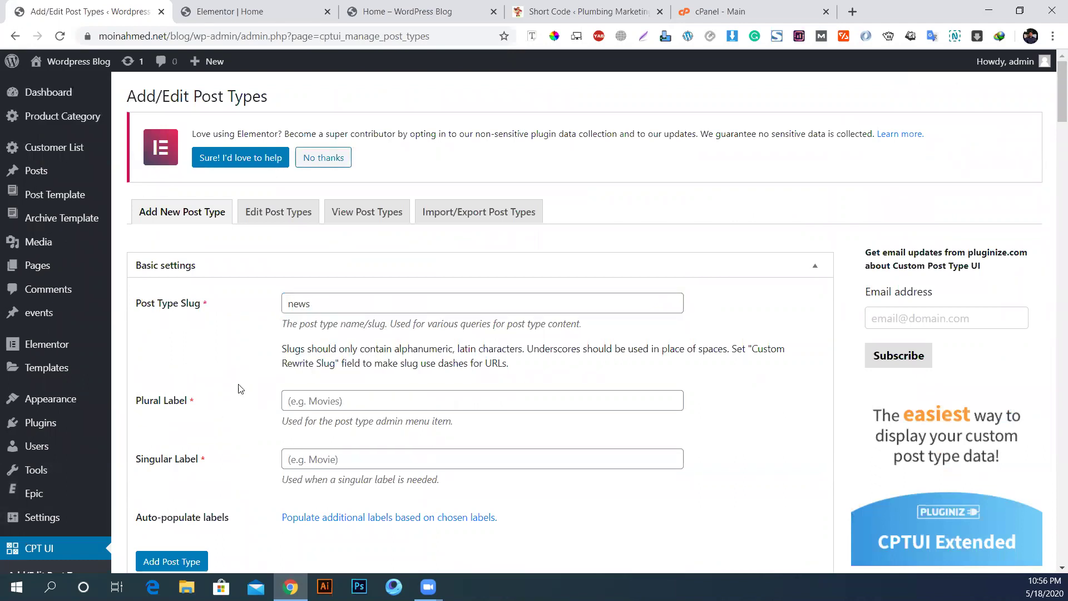
{"action": "left_click", "coordinate": [333, 402]}
{"action": "type", "text": "News"}
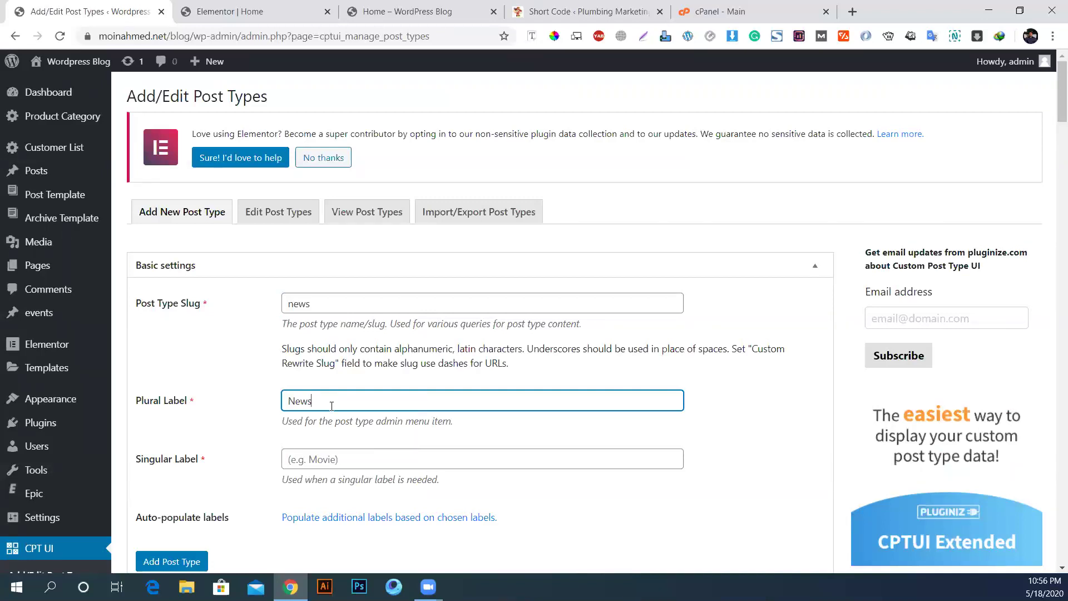
{"action": "left_click", "coordinate": [334, 461]}
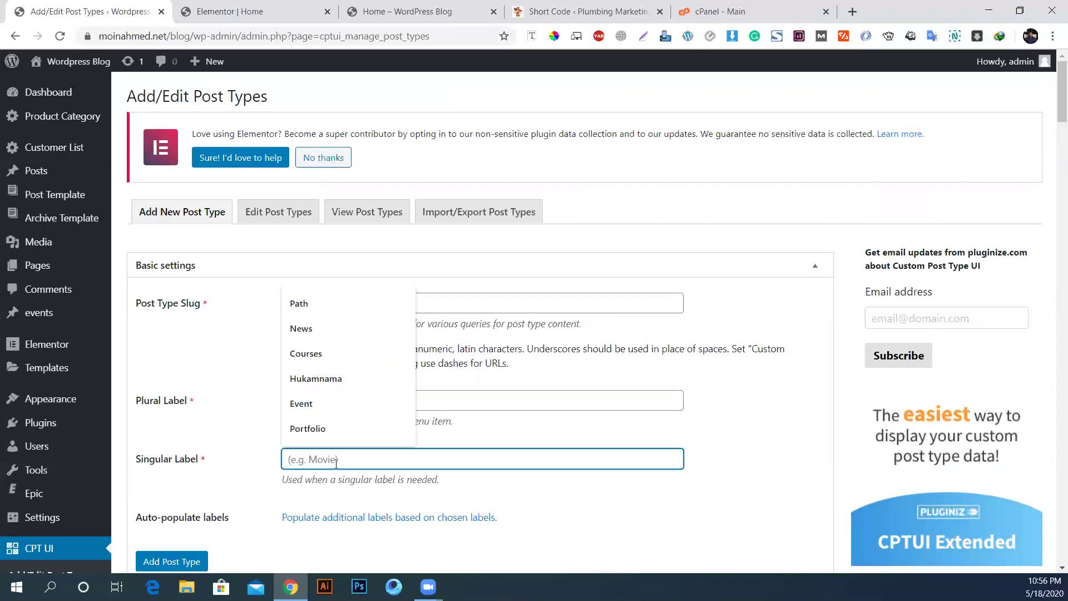
{"action": "type", "text": "News"}
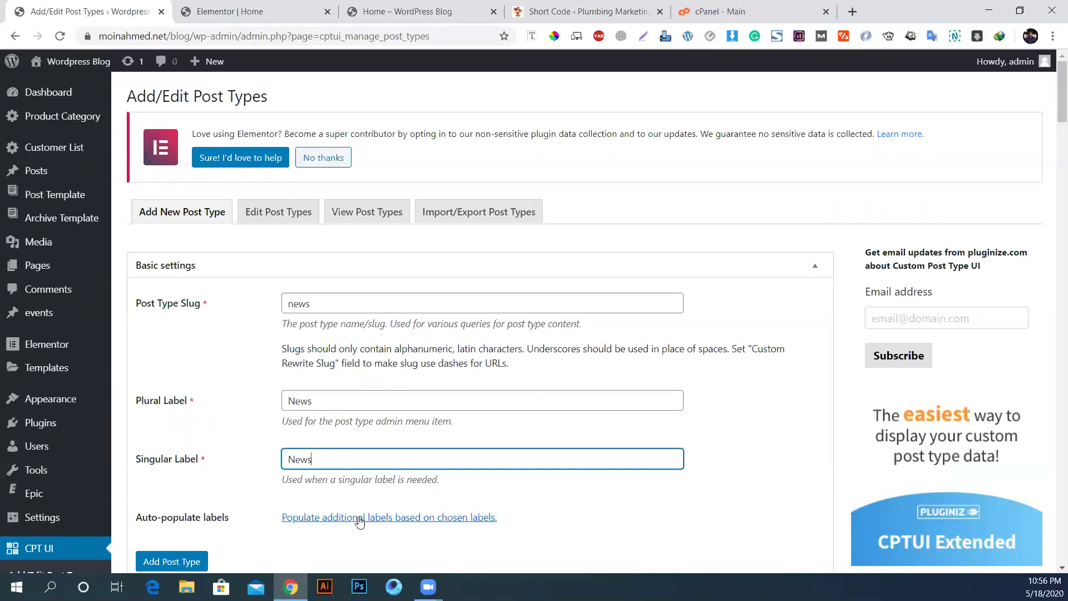
{"action": "scroll", "coordinate": [289, 501], "scroll_direction": "down", "scroll_amount": 1}
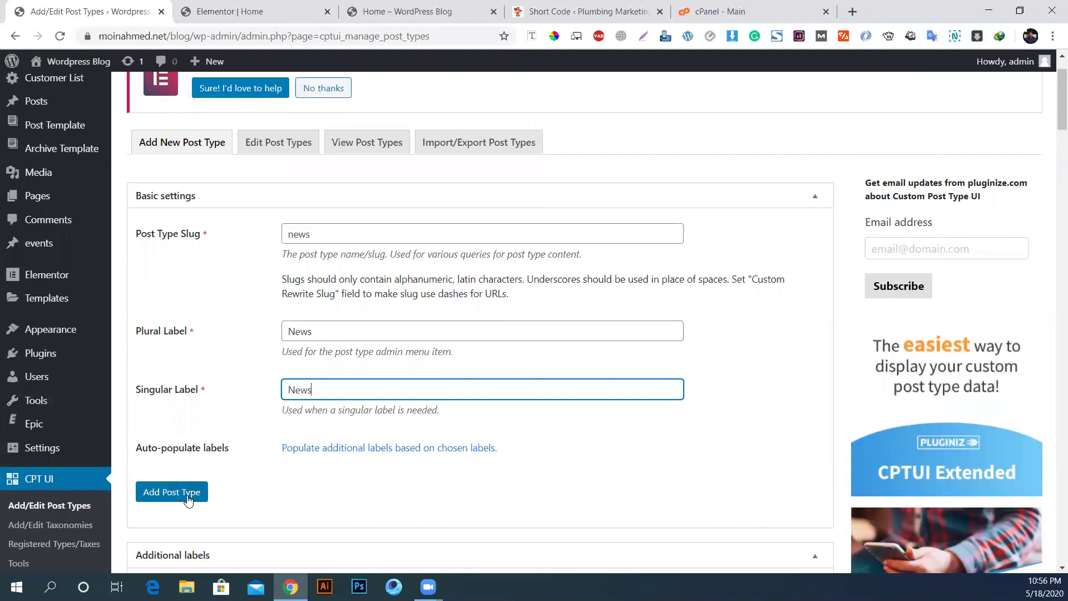
{"action": "scroll", "coordinate": [192, 501], "scroll_direction": "down", "scroll_amount": 8}
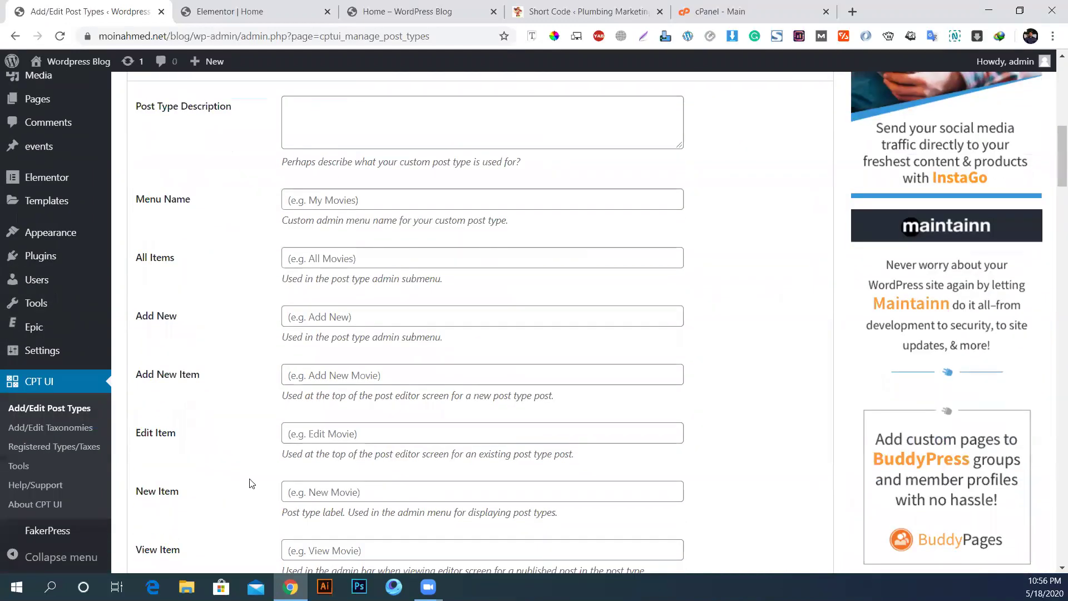
{"action": "scroll", "coordinate": [251, 483], "scroll_direction": "up", "scroll_amount": 1}
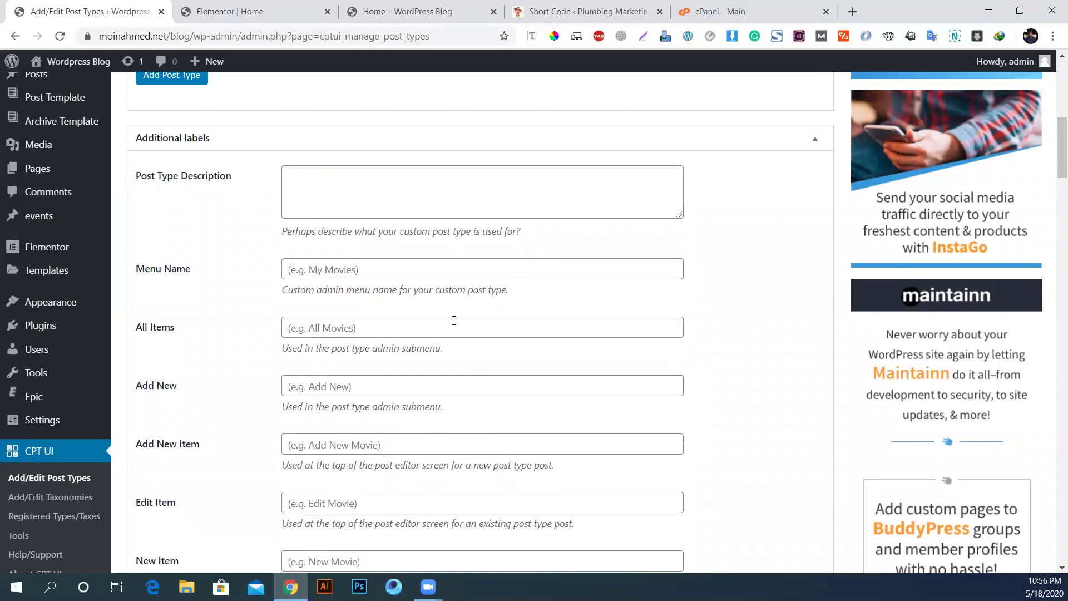
{"action": "mouse_move", "coordinate": [36, 81]}
{"action": "left_click", "coordinate": [393, 189]}
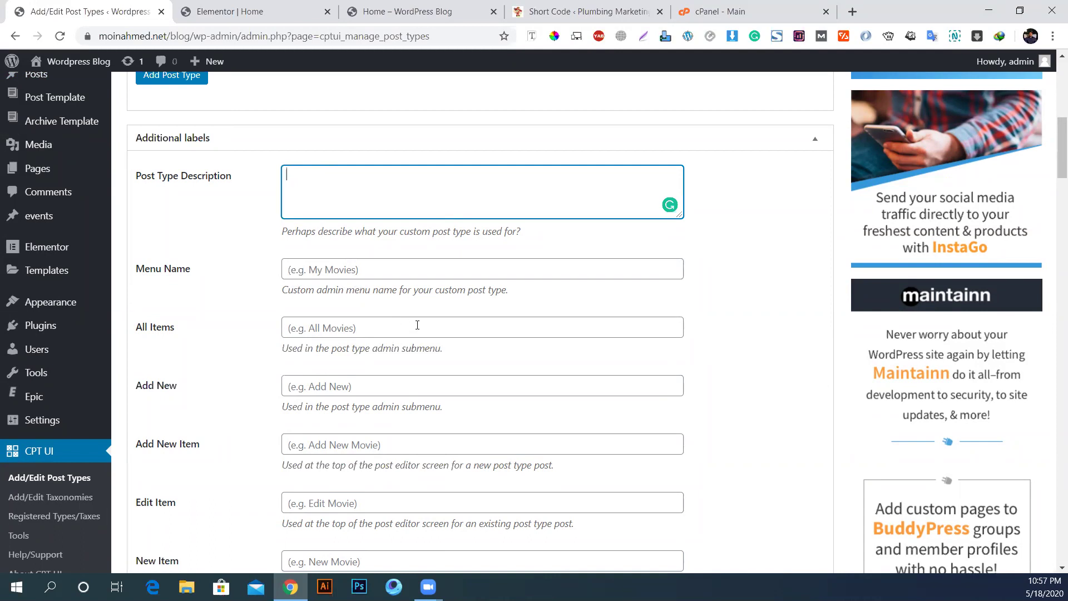
{"action": "left_click", "coordinate": [307, 330]}
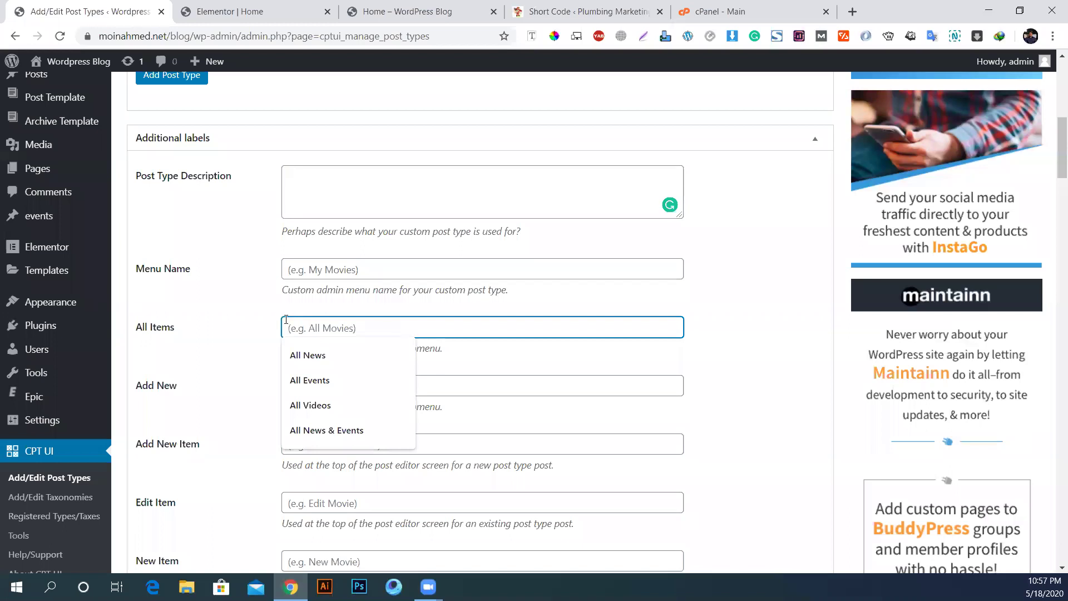
{"action": "scroll", "coordinate": [41, 131], "scroll_direction": "up", "scroll_amount": 4}
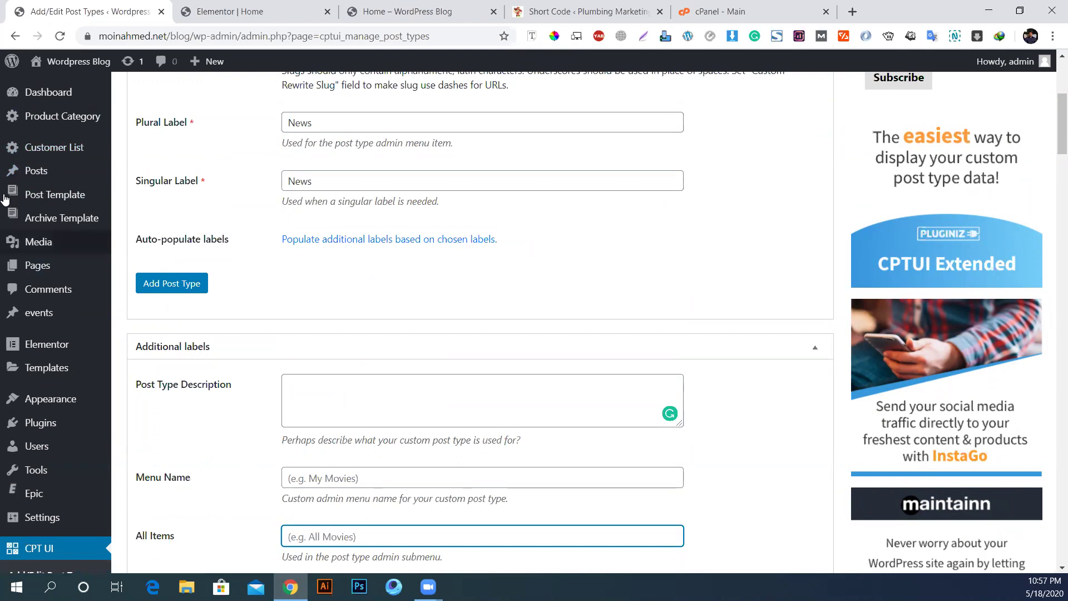
{"action": "mouse_move", "coordinate": [17, 167]}
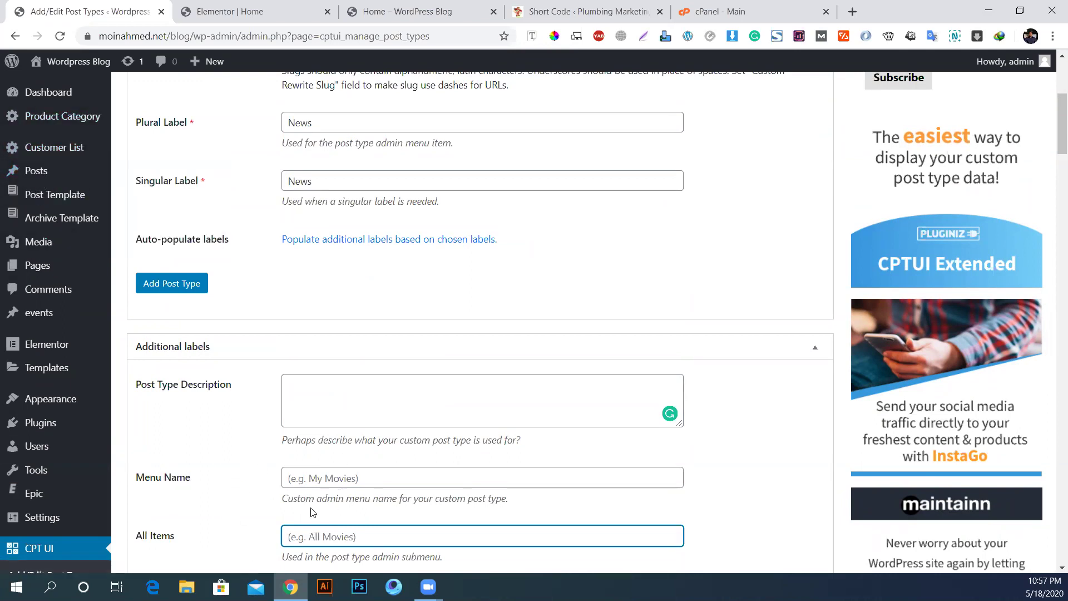
{"action": "left_click", "coordinate": [334, 479]}
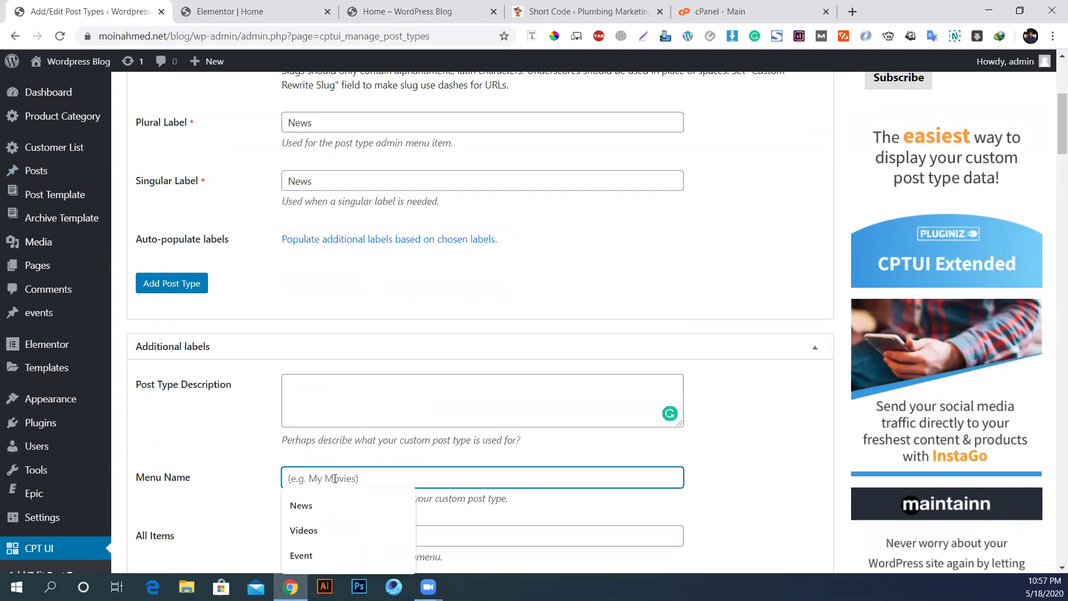
{"action": "scroll", "coordinate": [150, 336], "scroll_direction": "up", "scroll_amount": 4}
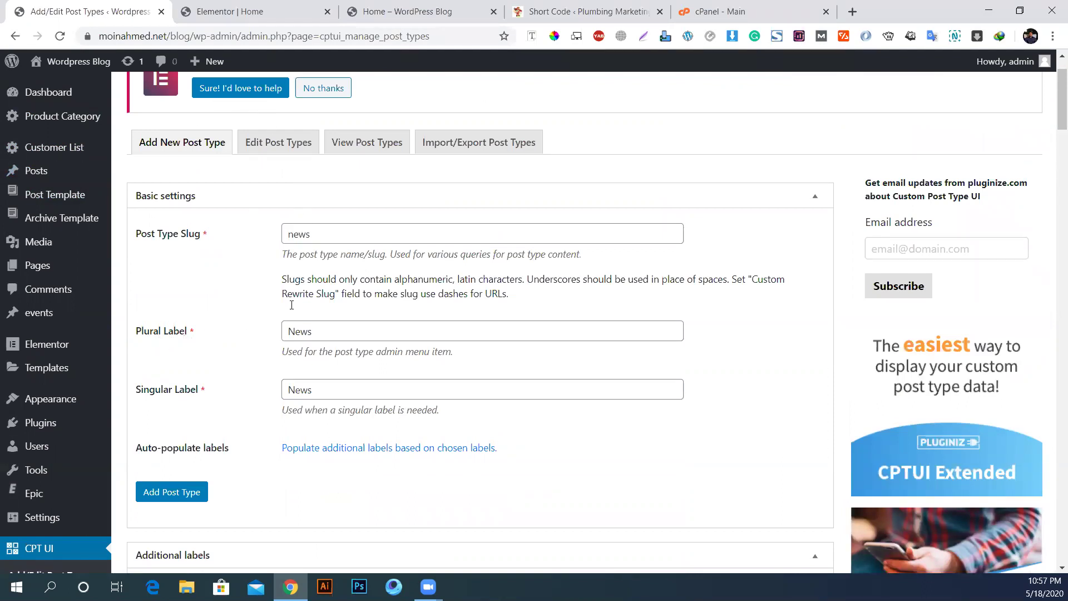
{"action": "left_click", "coordinate": [300, 331]}
{"action": "double_click", "coordinate": [297, 331]}
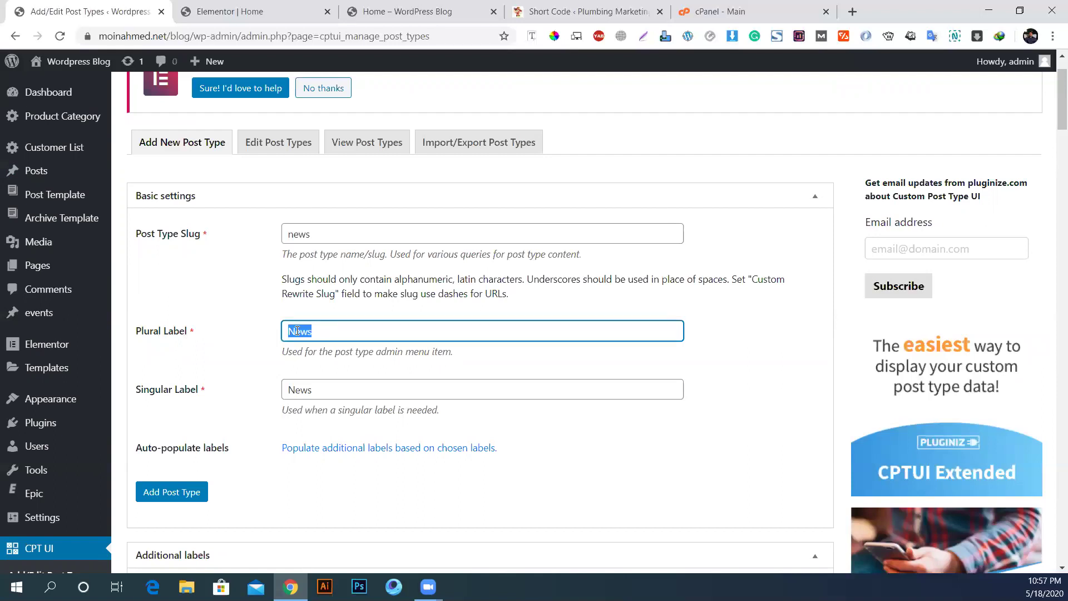
{"action": "key", "text": "BackSpace"}
{"action": "type", "text": "portfolio"}
{"action": "key", "text": "BackSpace"}
{"action": "key", "text": "BackSpace"}
{"action": "key", "text": "BackSpace"}
{"action": "key", "text": "BackSpace"}
{"action": "key", "text": "BackSpace"}
{"action": "type", "text": "folio"}
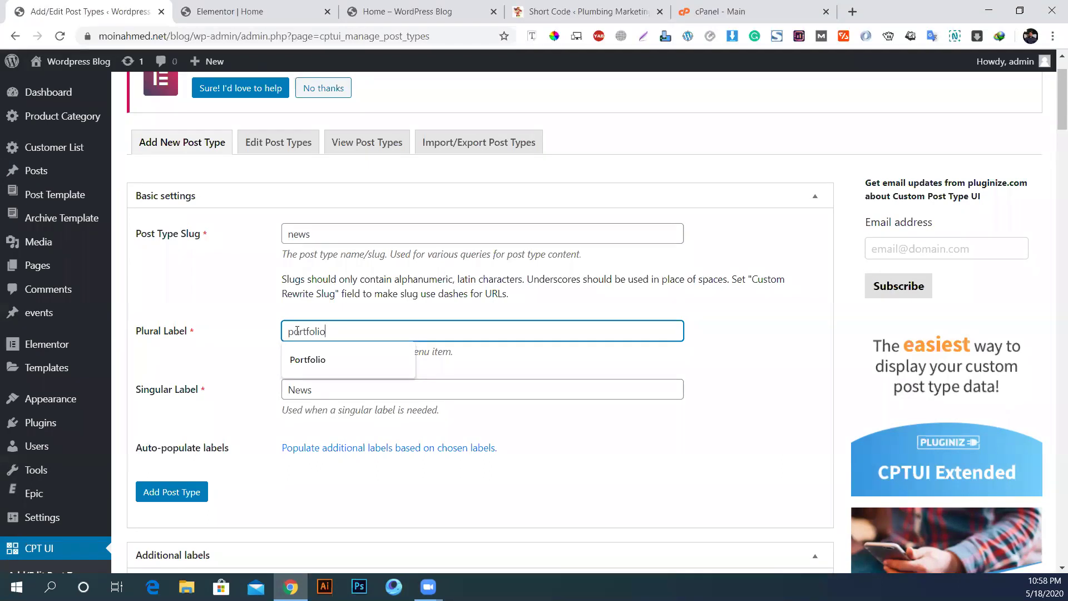
{"action": "type", "text": "s"}
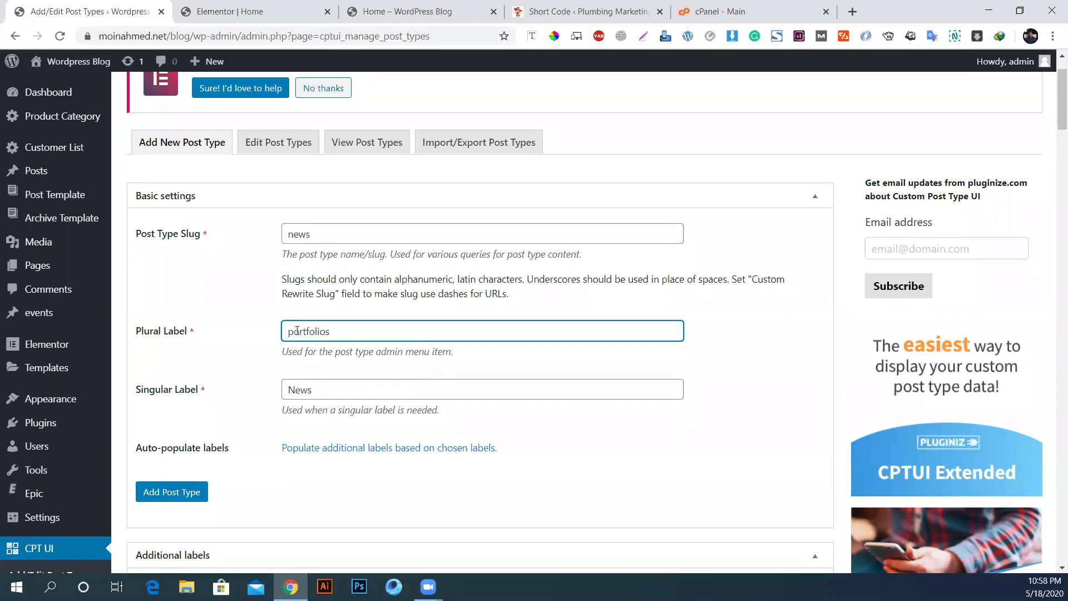
{"action": "double_click", "coordinate": [298, 331]}
{"action": "type", "text": "News"}
Step: Enter Custom News as the post type's Menu Name
{"action": "scroll", "coordinate": [307, 389], "scroll_direction": "down", "scroll_amount": 2}
{"action": "scroll", "coordinate": [308, 389], "scroll_direction": "down", "scroll_amount": 4}
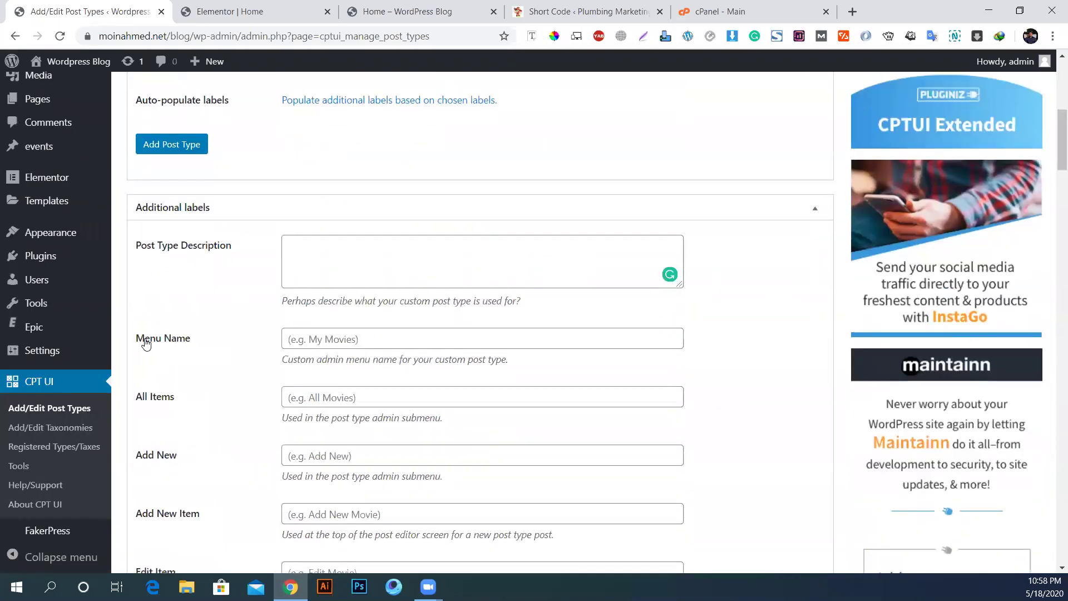
{"action": "scroll", "coordinate": [207, 460], "scroll_direction": "down", "scroll_amount": 1}
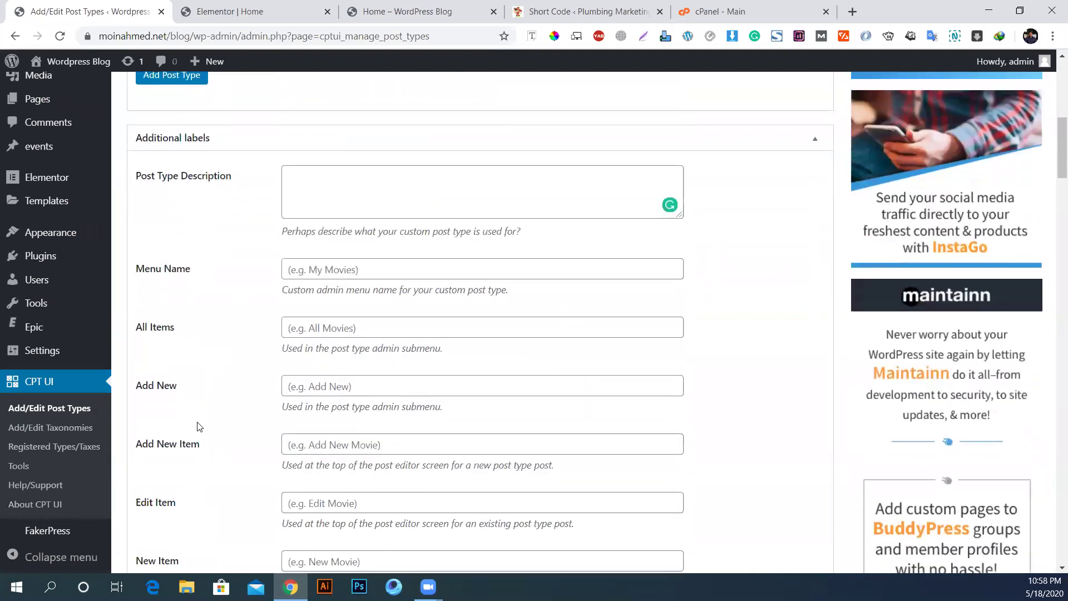
{"action": "scroll", "coordinate": [100, 331], "scroll_direction": "up", "scroll_amount": 2}
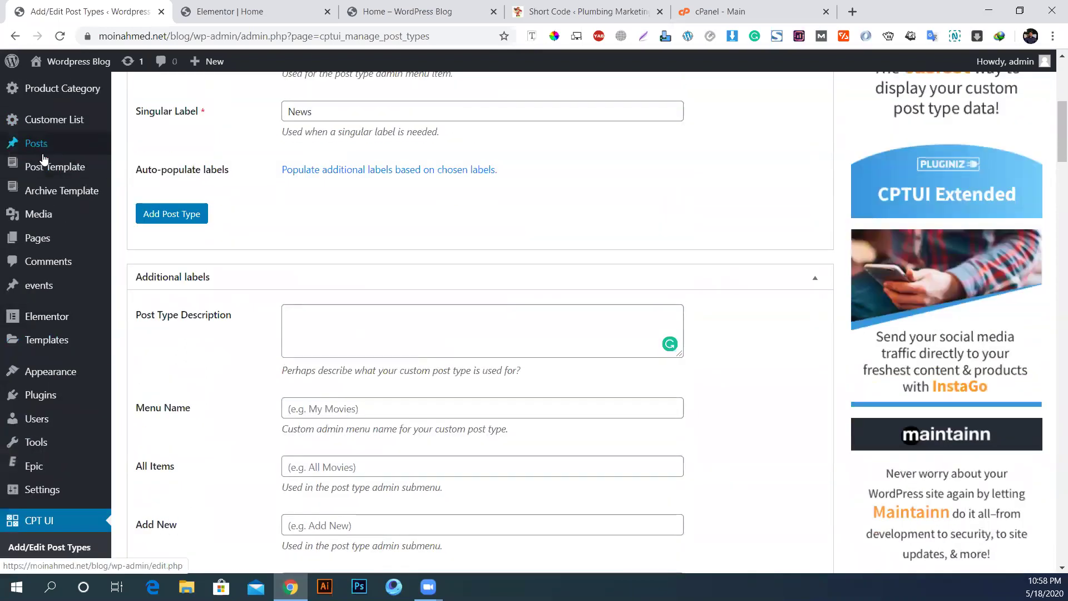
{"action": "mouse_move", "coordinate": [39, 146]}
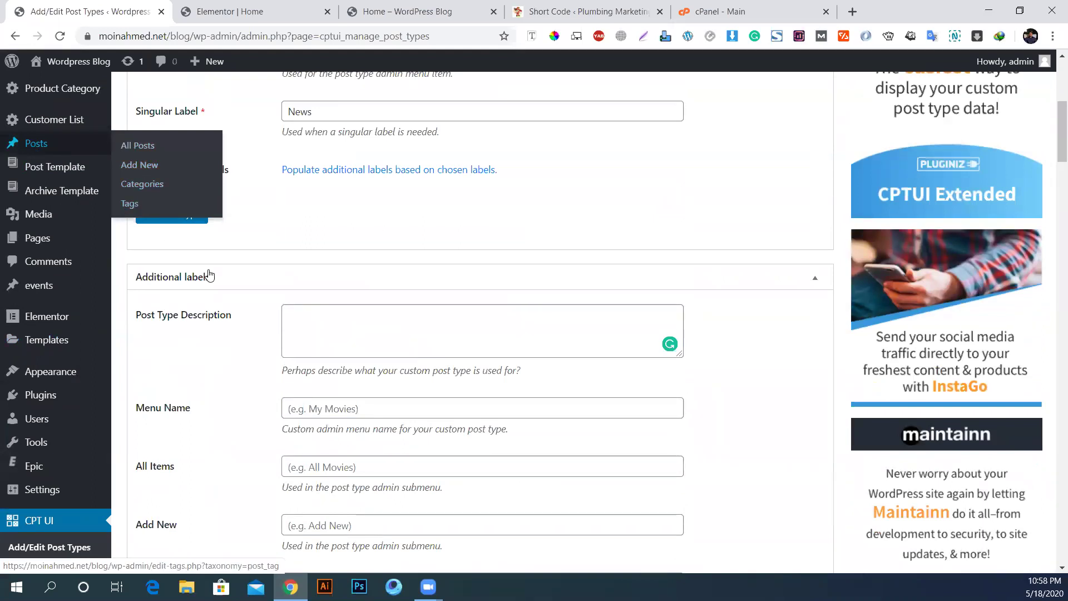
{"action": "scroll", "coordinate": [226, 342], "scroll_direction": "down", "scroll_amount": 3}
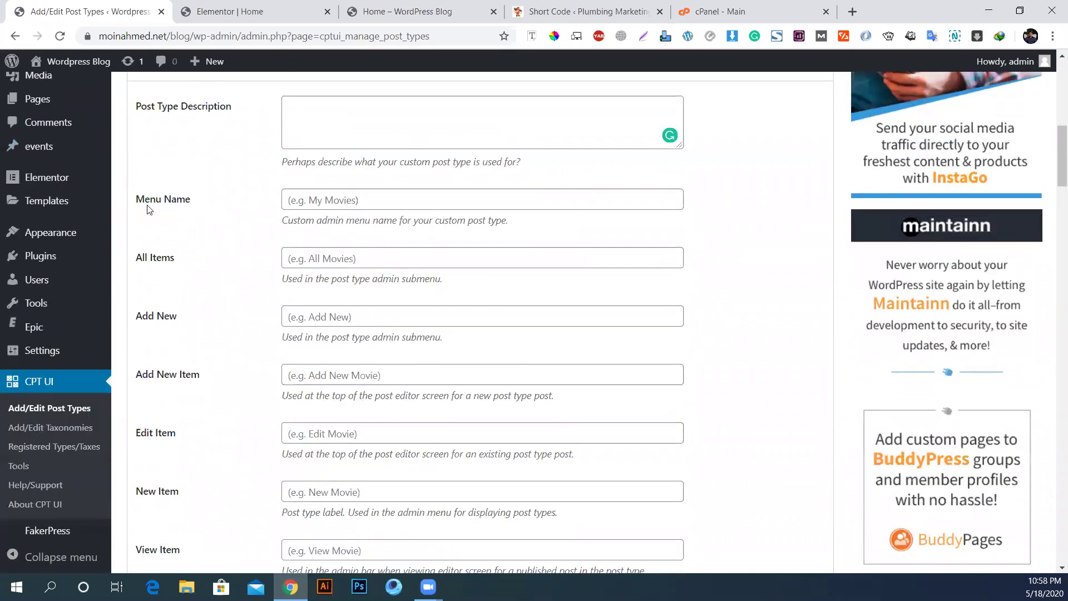
{"action": "left_click", "coordinate": [310, 202]}
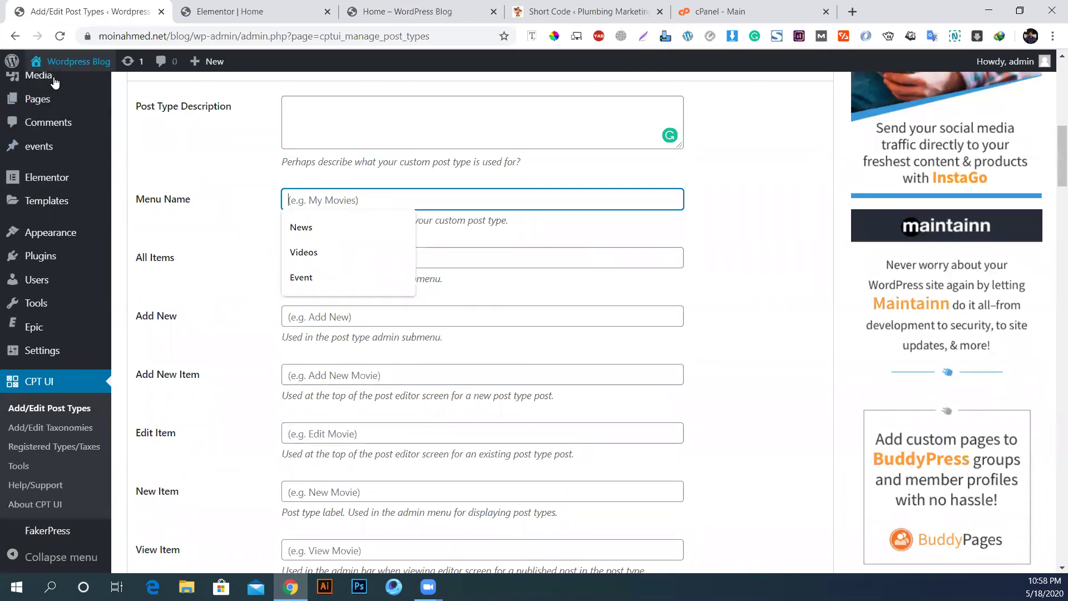
{"action": "scroll", "coordinate": [27, 150], "scroll_direction": "up", "scroll_amount": 2}
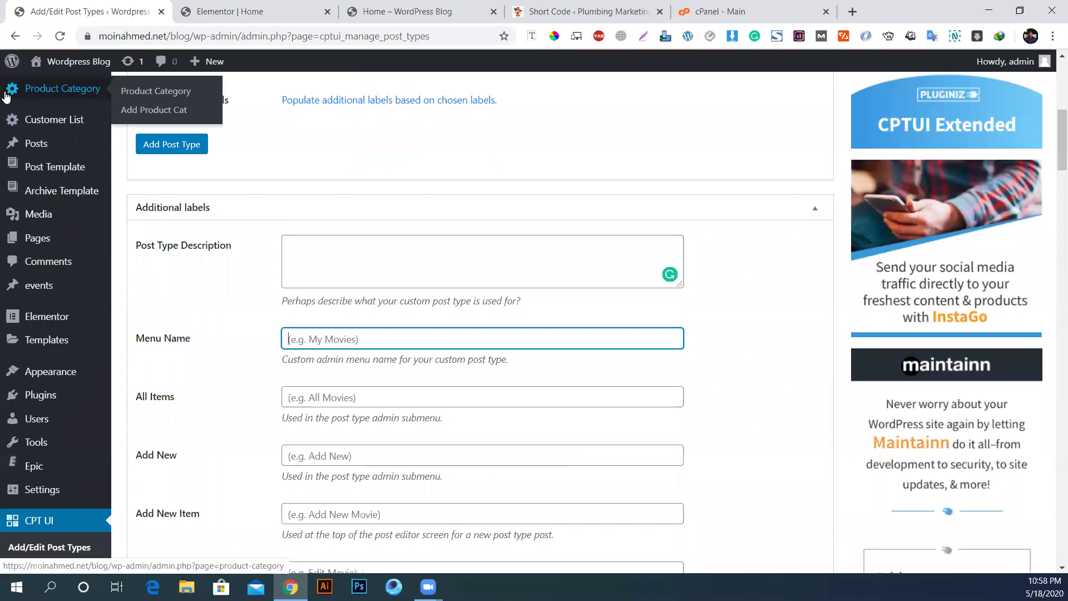
{"action": "left_click", "coordinate": [300, 339]}
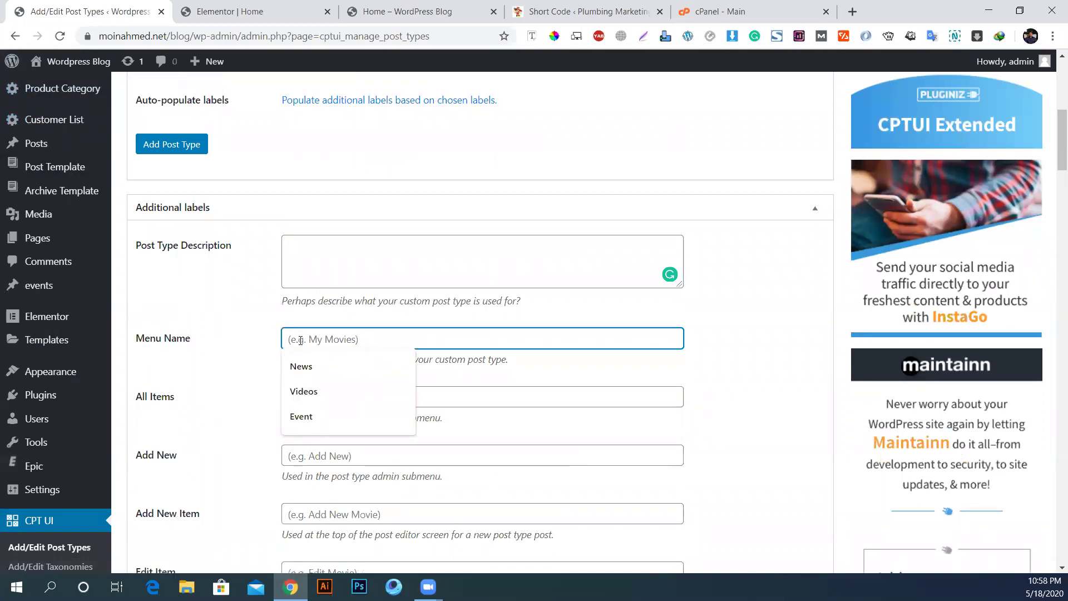
{"action": "type", "text": "News"}
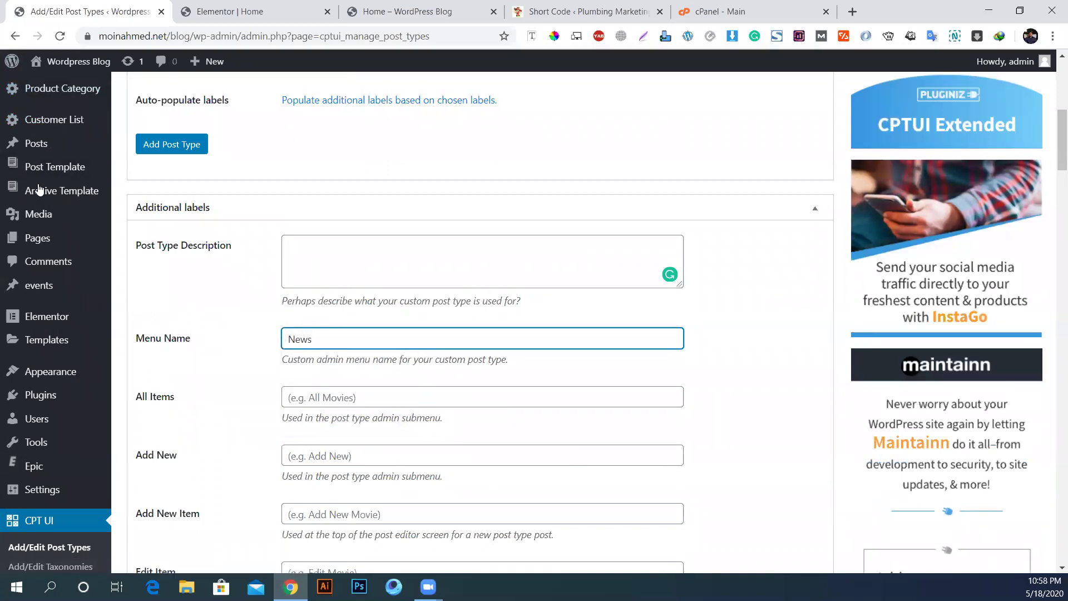
{"action": "scroll", "coordinate": [212, 419], "scroll_direction": "down", "scroll_amount": 1}
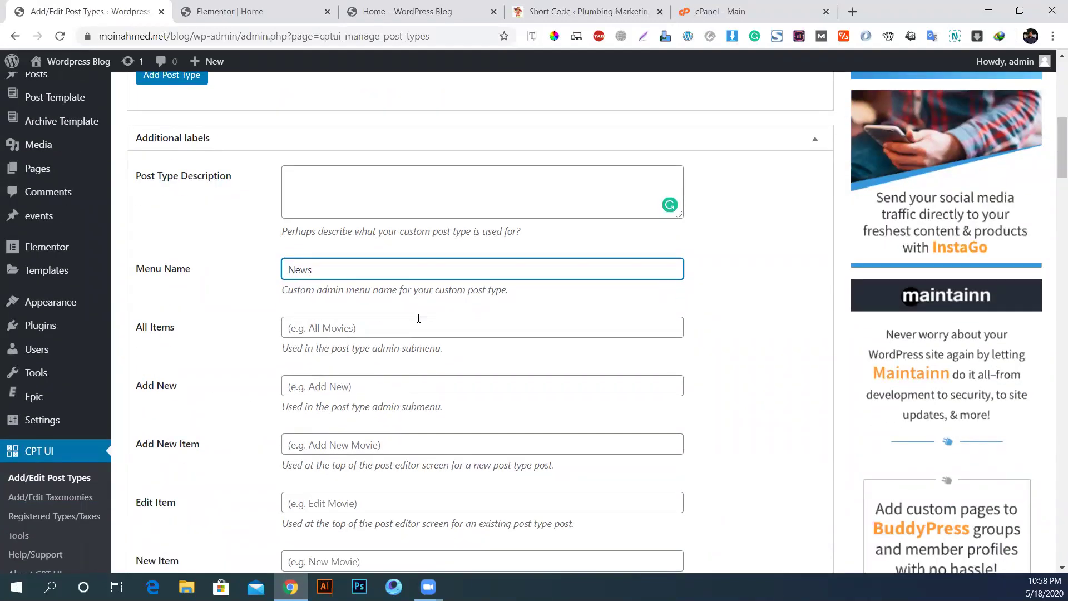
{"action": "type", "text": "B"}
{"action": "key", "text": "BackSpace"}
{"action": "type", "text": "Custom"}
{"action": "scroll", "coordinate": [13, 145], "scroll_direction": "up", "scroll_amount": 1}
{"action": "mouse_move", "coordinate": [108, 146]}
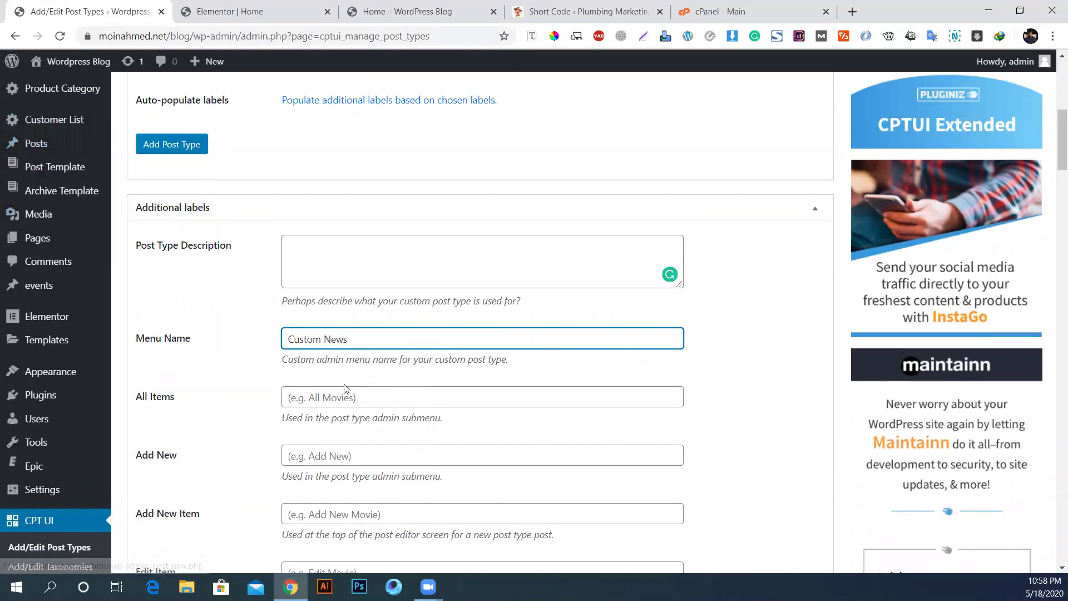
{"action": "scroll", "coordinate": [345, 389], "scroll_direction": "up", "scroll_amount": 1}
Step: Fill the All Items label with All News and the Add New label with Add News
{"action": "left_click", "coordinate": [327, 470]}
{"action": "type", "text": "All New"}
{"action": "scroll", "coordinate": [327, 471], "scroll_direction": "down", "scroll_amount": 4}
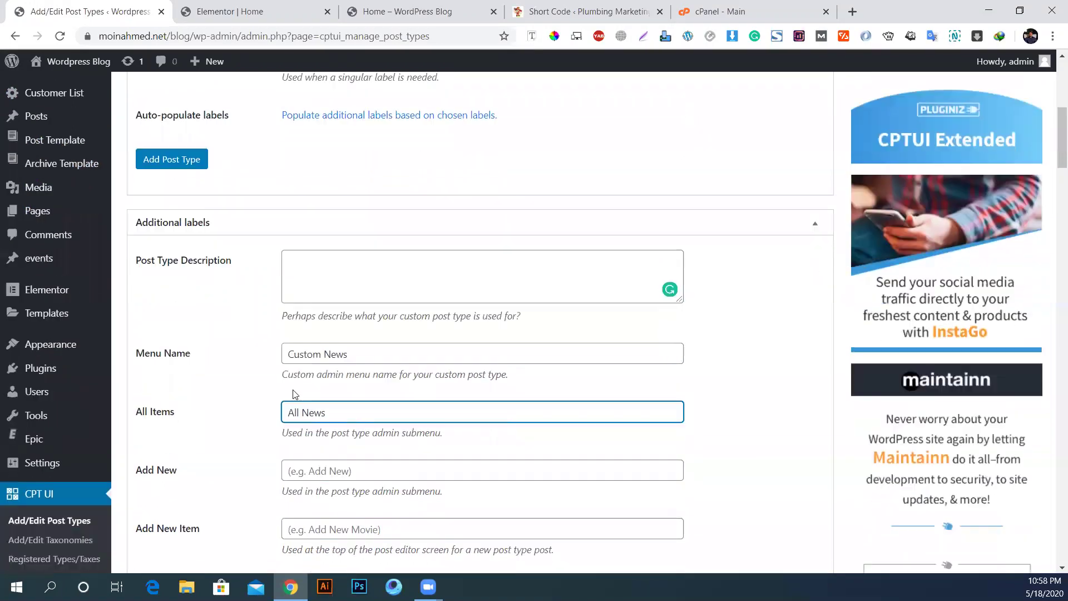
{"action": "left_click", "coordinate": [336, 316]}
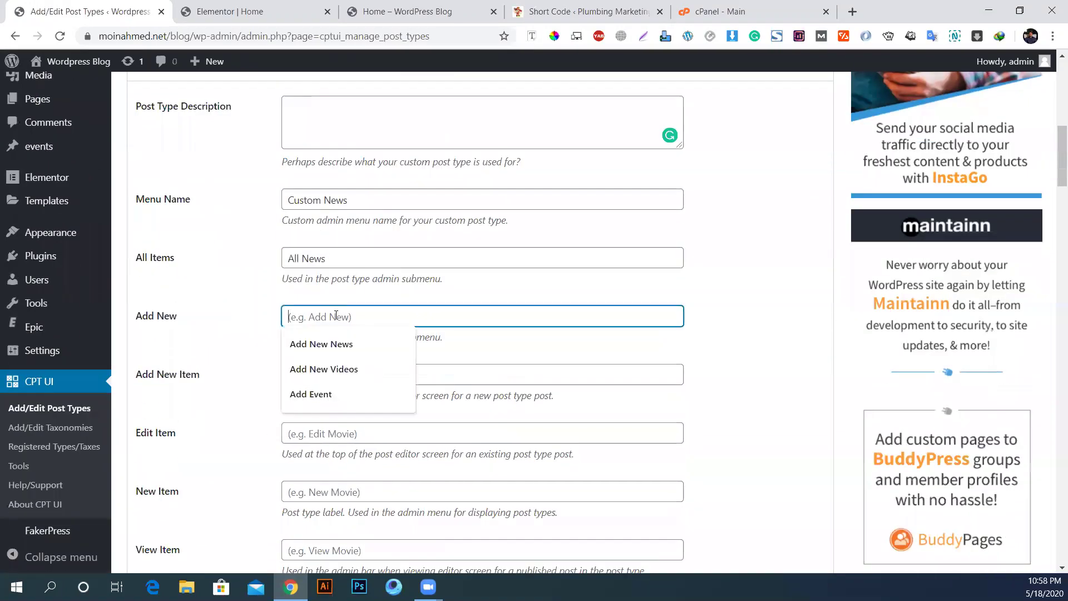
{"action": "left_click", "coordinate": [207, 331]}
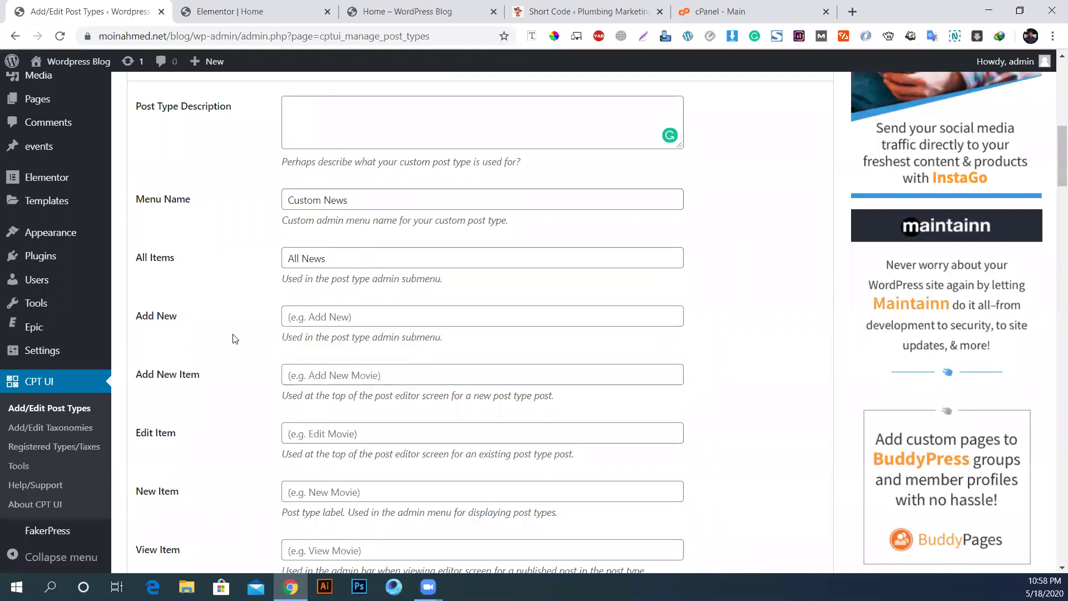
{"action": "scroll", "coordinate": [388, 295], "scroll_direction": "up", "scroll_amount": 6}
{"action": "scroll", "coordinate": [341, 389], "scroll_direction": "down", "scroll_amount": 7}
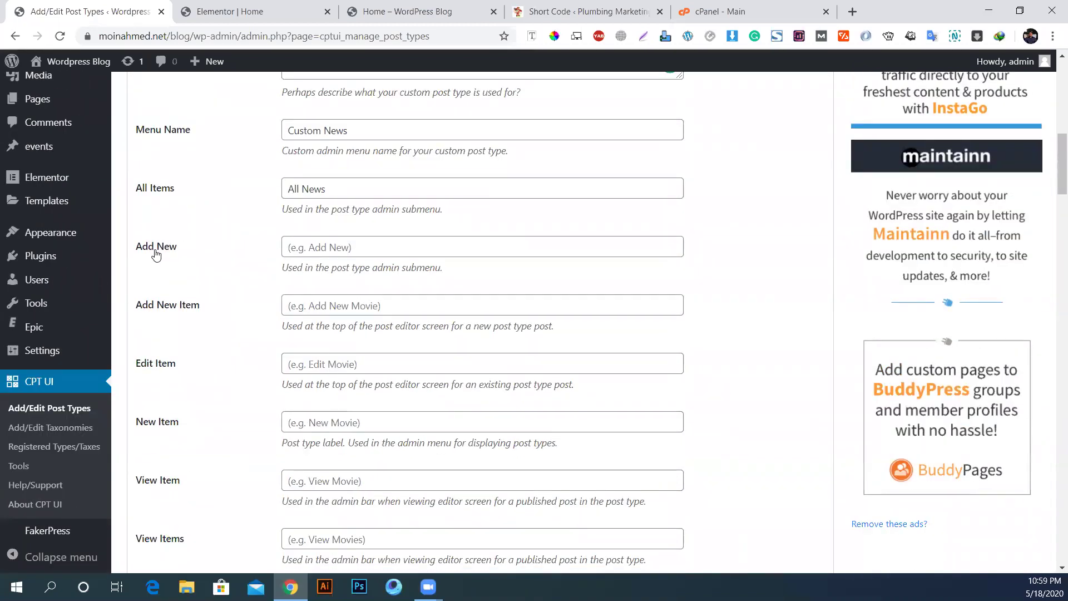
{"action": "mouse_move", "coordinate": [38, 101]}
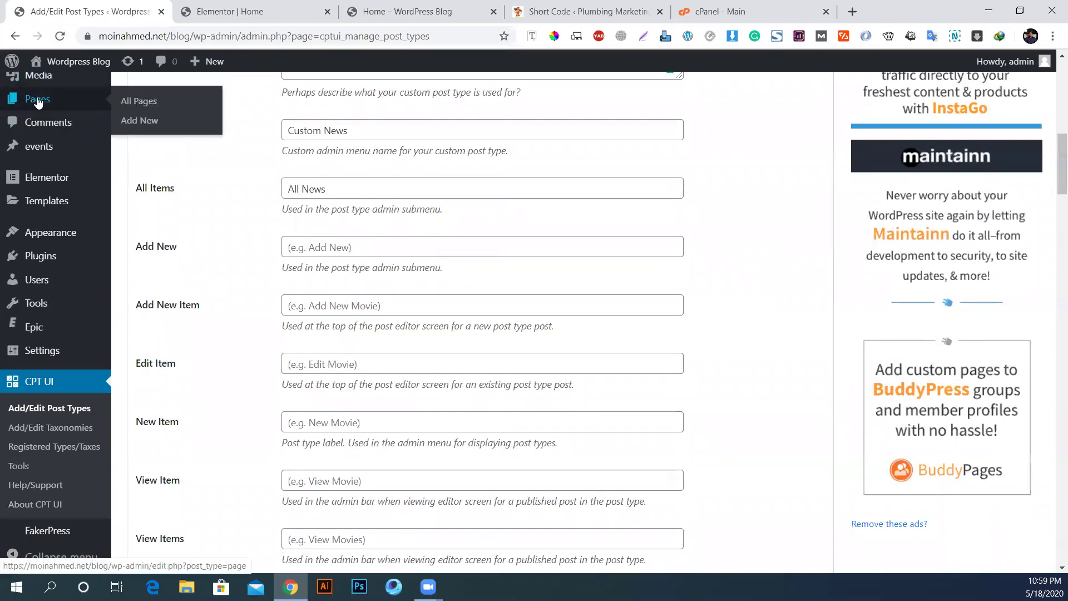
{"action": "scroll", "coordinate": [47, 251], "scroll_direction": "up", "scroll_amount": 6}
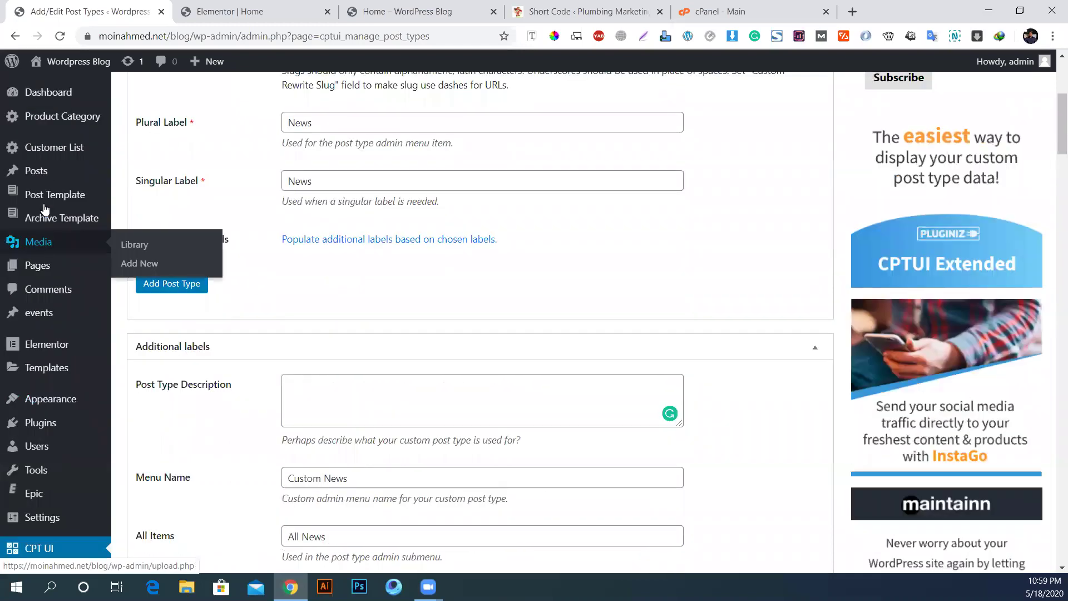
{"action": "mouse_move", "coordinate": [31, 171]}
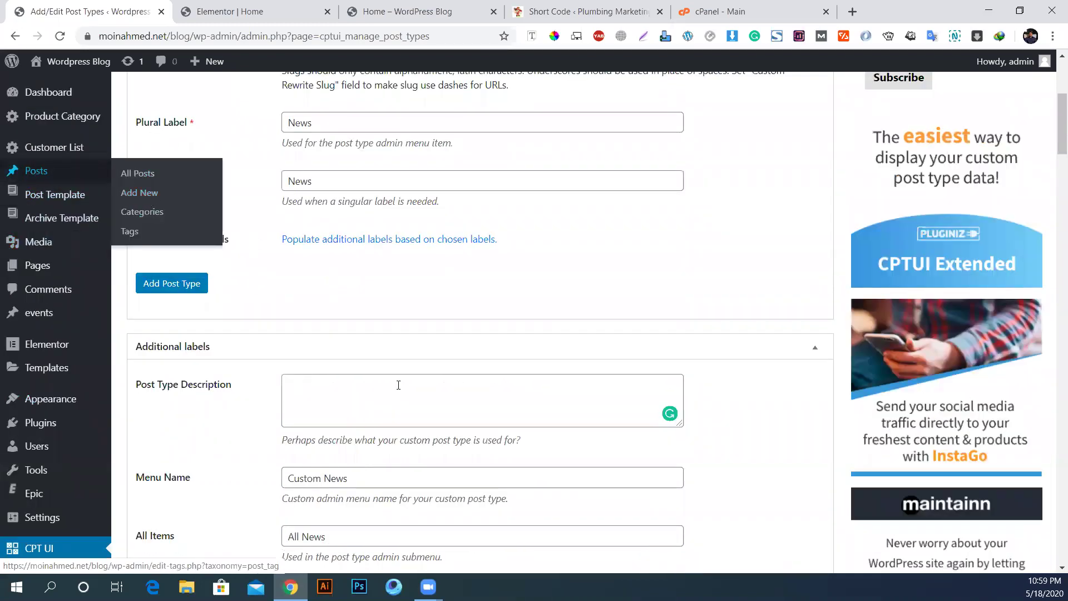
{"action": "scroll", "coordinate": [401, 383], "scroll_direction": "down", "scroll_amount": 6}
{"action": "left_click", "coordinate": [299, 250]}
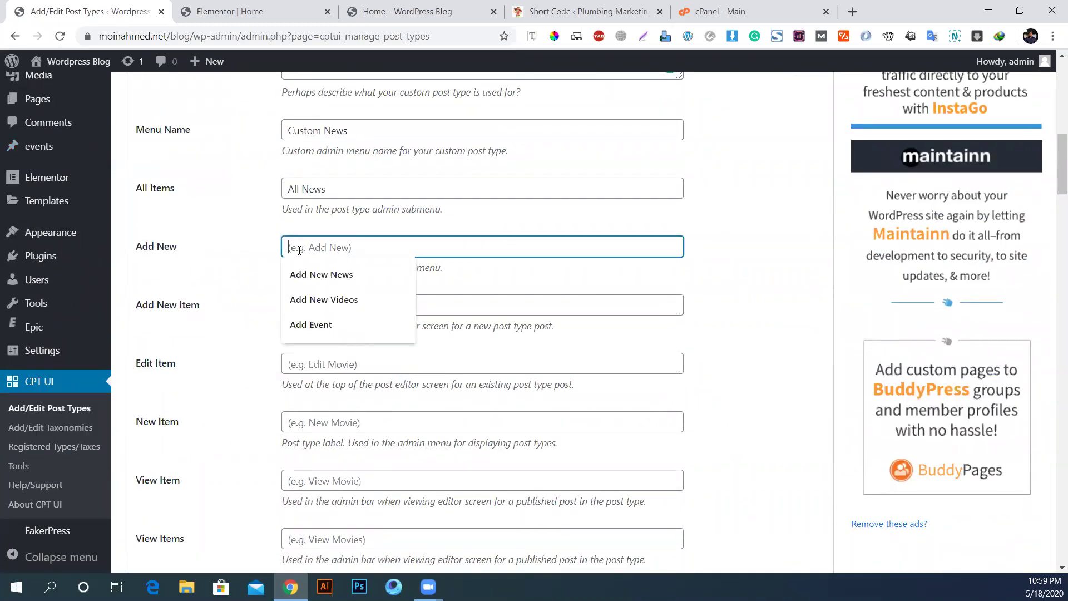
{"action": "type", "text": "Add News"}
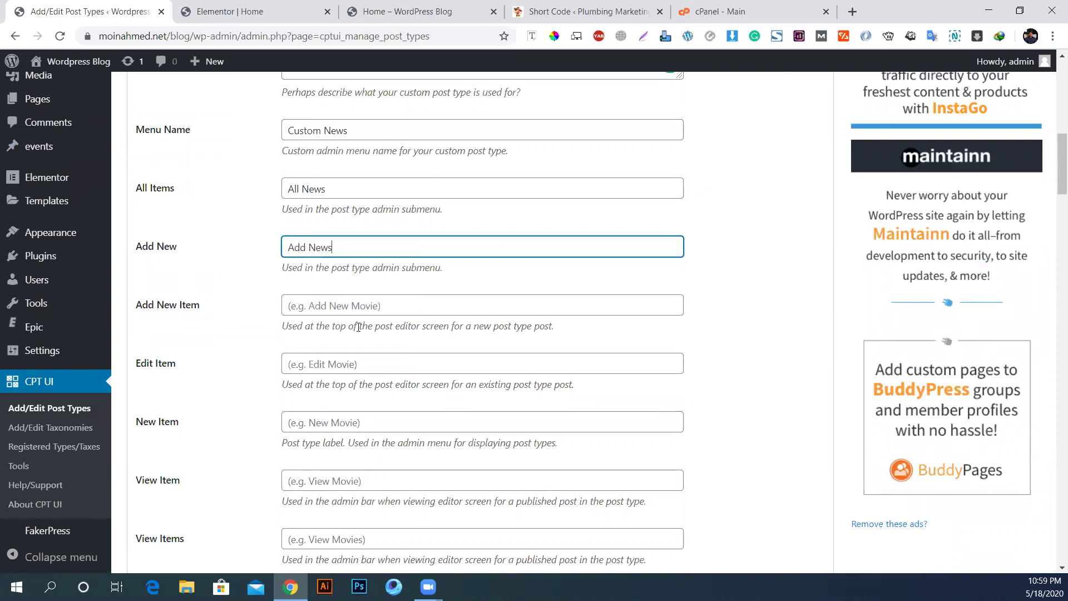
Step: Scroll down to review the Settings defaults: Public, Show UI and REST API True
{"action": "scroll", "coordinate": [11, 167], "scroll_direction": "up", "scroll_amount": 4}
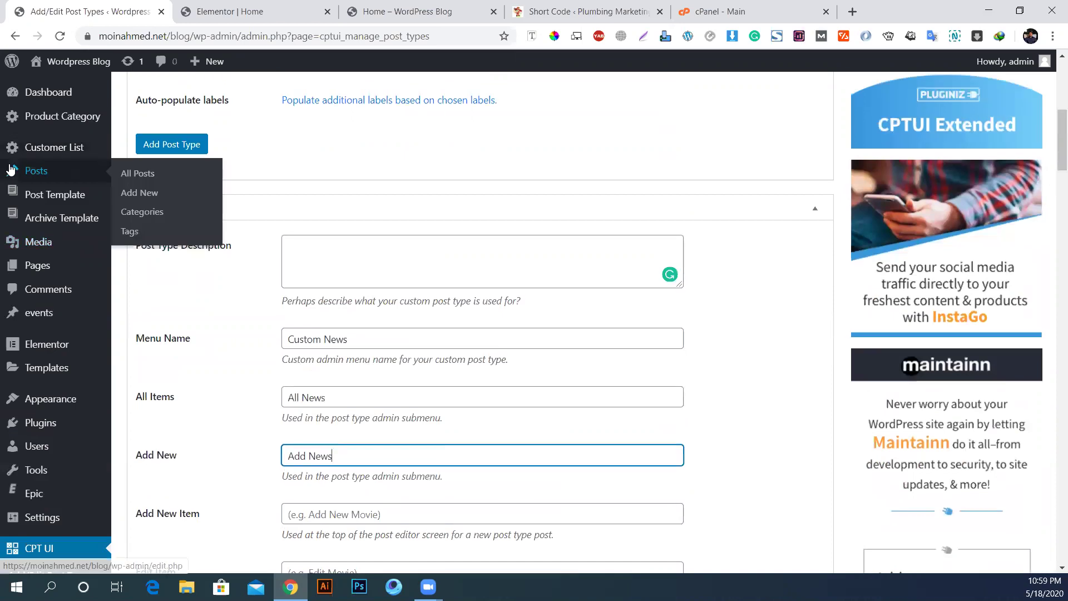
{"action": "scroll", "coordinate": [374, 217], "scroll_direction": "down", "scroll_amount": 4}
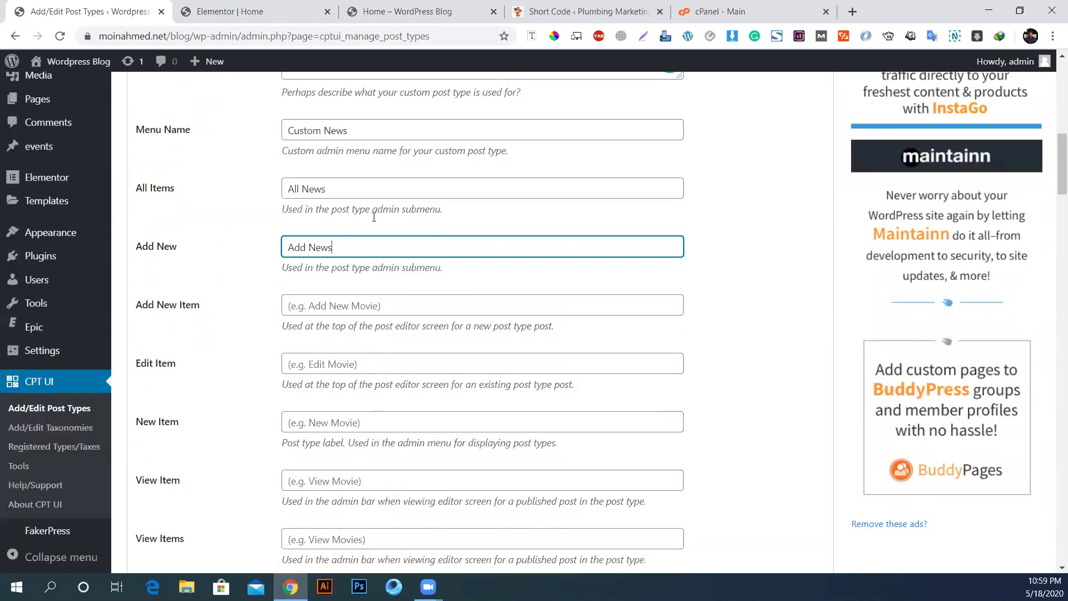
{"action": "scroll", "coordinate": [241, 345], "scroll_direction": "down", "scroll_amount": 3}
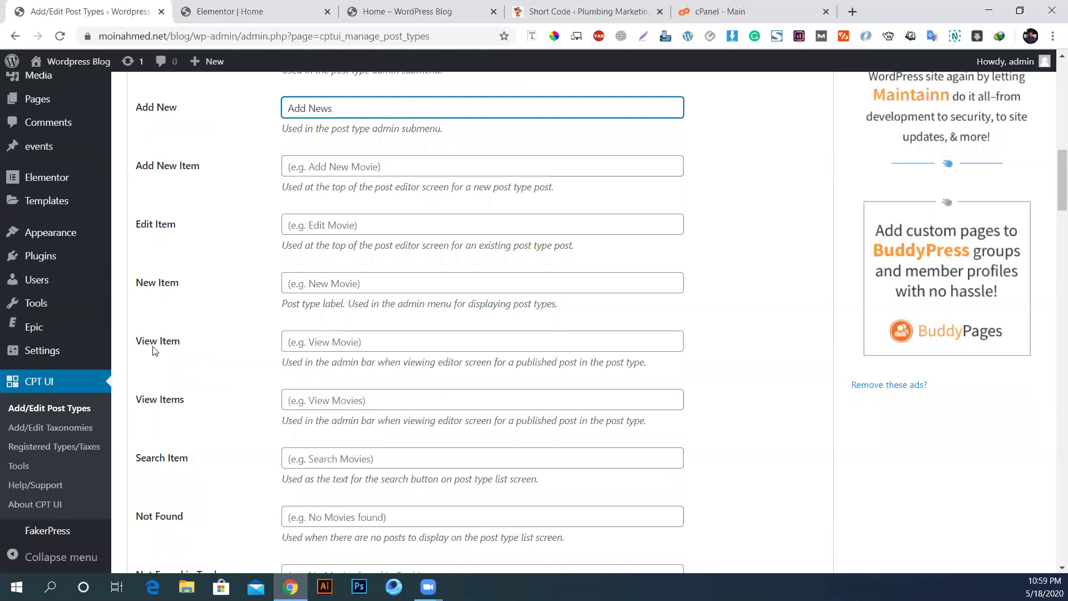
{"action": "scroll", "coordinate": [142, 460], "scroll_direction": "down", "scroll_amount": 1}
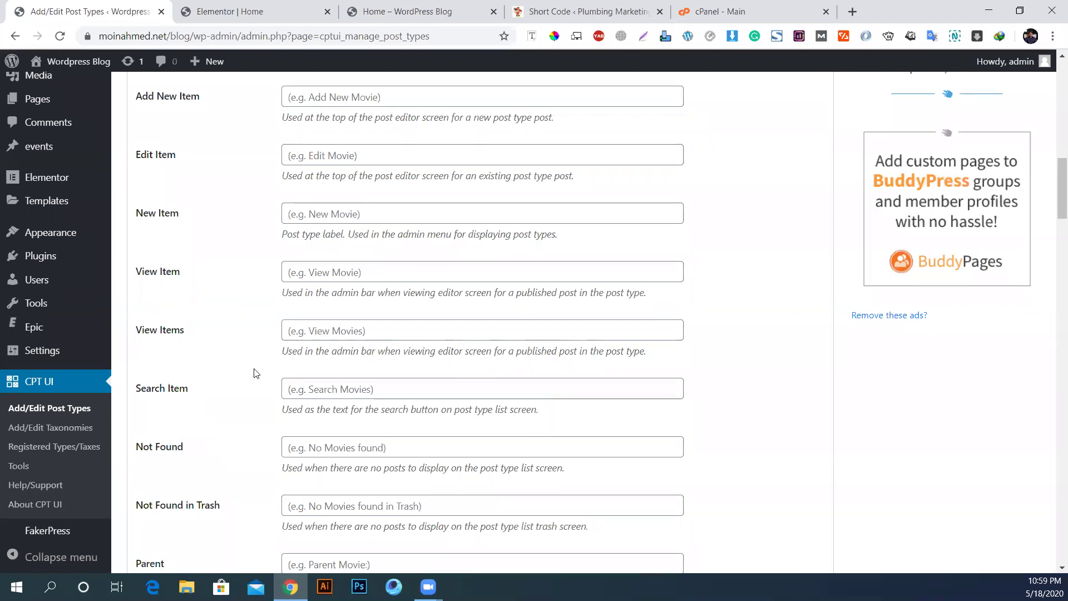
{"action": "scroll", "coordinate": [258, 374], "scroll_direction": "down", "scroll_amount": 5}
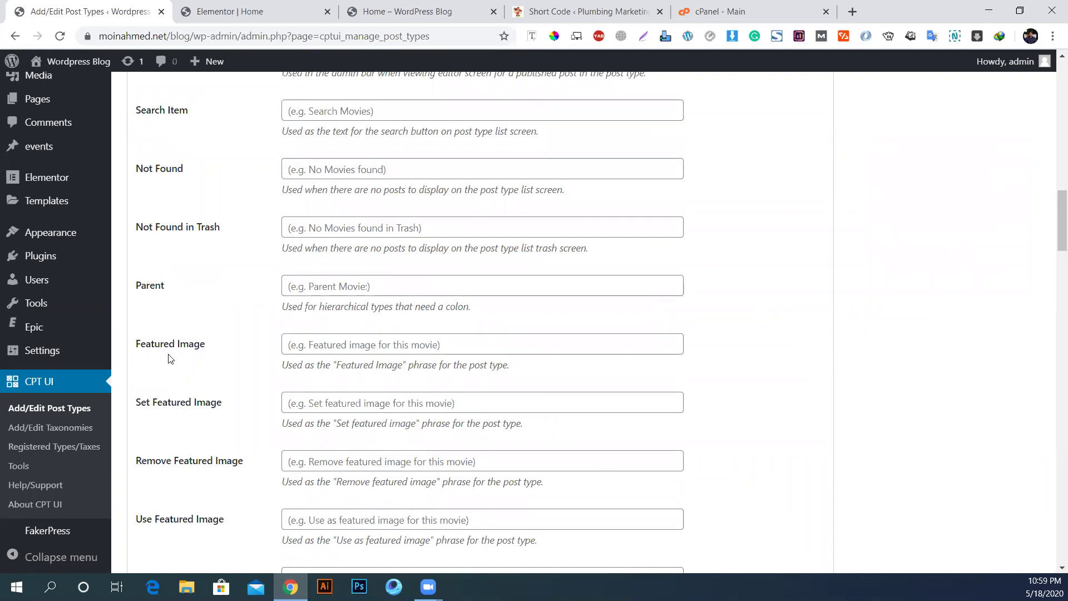
{"action": "scroll", "coordinate": [202, 369], "scroll_direction": "down", "scroll_amount": 11}
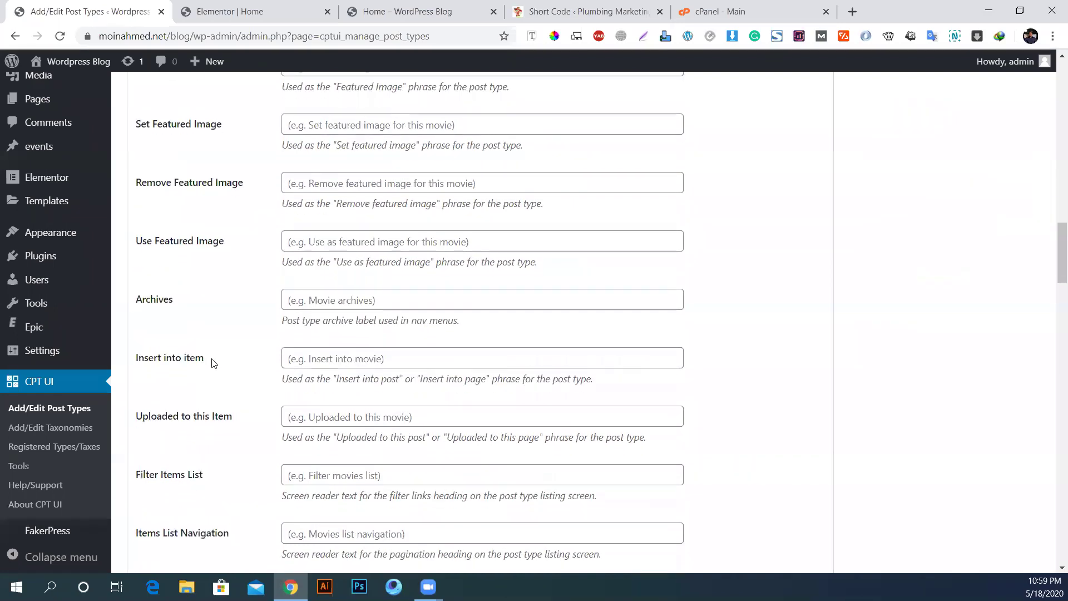
{"action": "scroll", "coordinate": [211, 363], "scroll_direction": "down", "scroll_amount": 10}
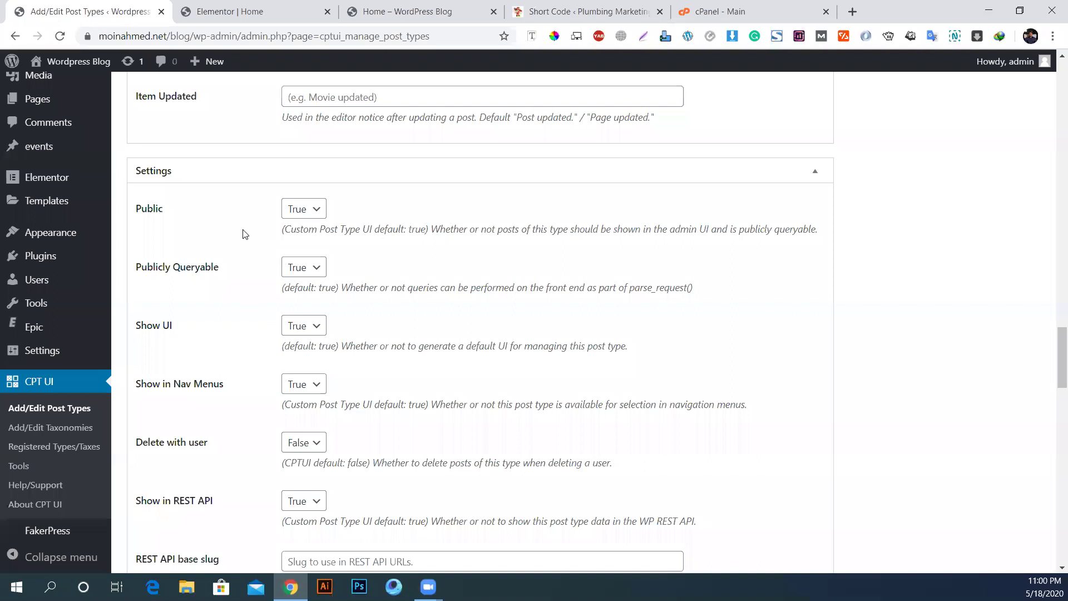
{"action": "left_click", "coordinate": [316, 211]}
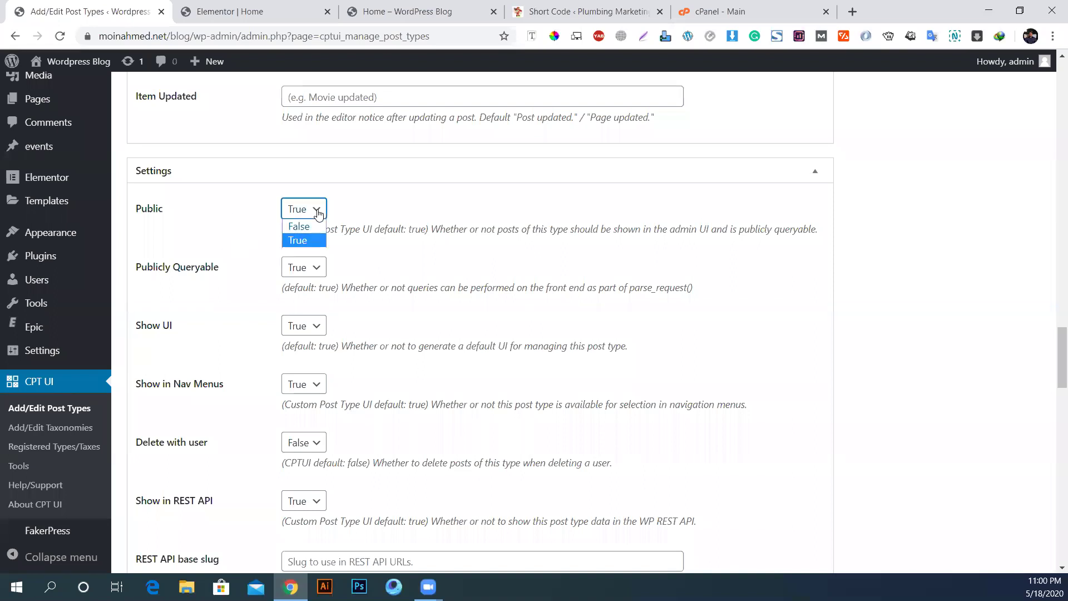
{"action": "left_click", "coordinate": [300, 226]}
{"action": "left_click", "coordinate": [303, 208]}
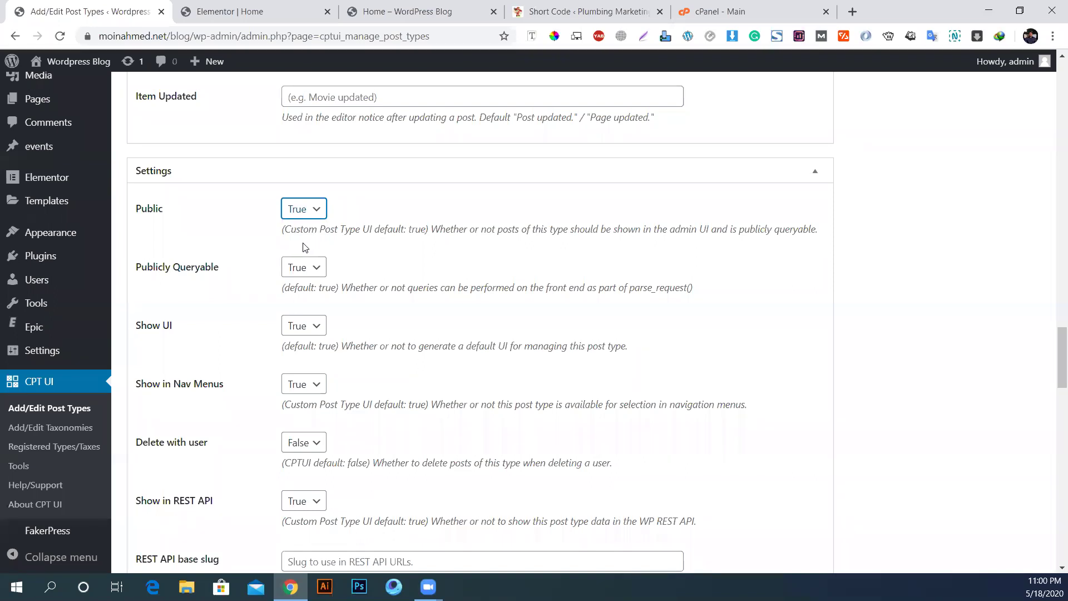
{"action": "scroll", "coordinate": [305, 249], "scroll_direction": "down", "scroll_amount": 1}
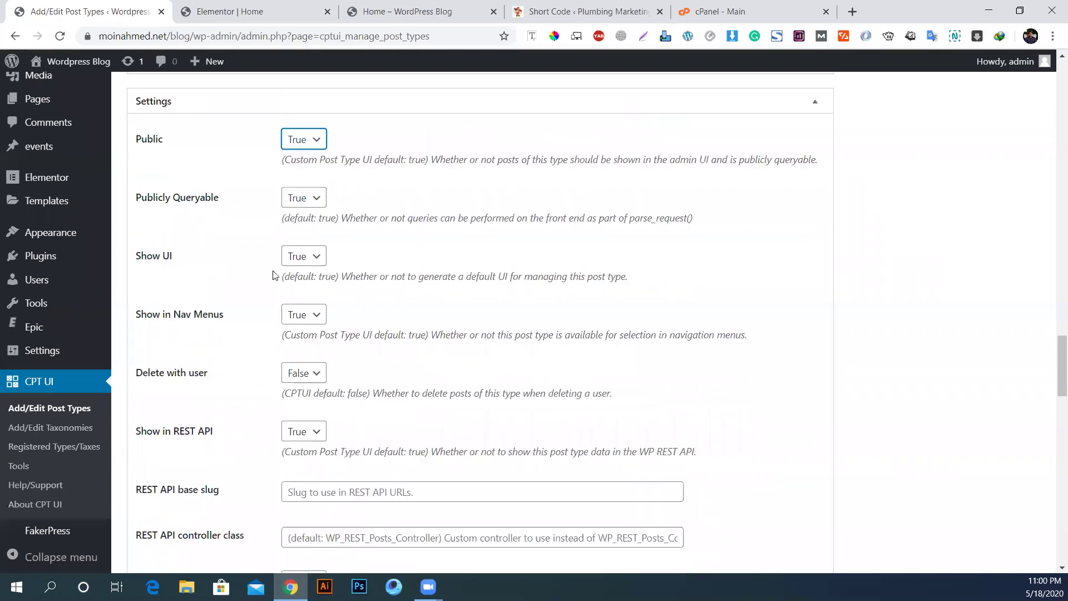
{"action": "scroll", "coordinate": [367, 300], "scroll_direction": "down", "scroll_amount": 3}
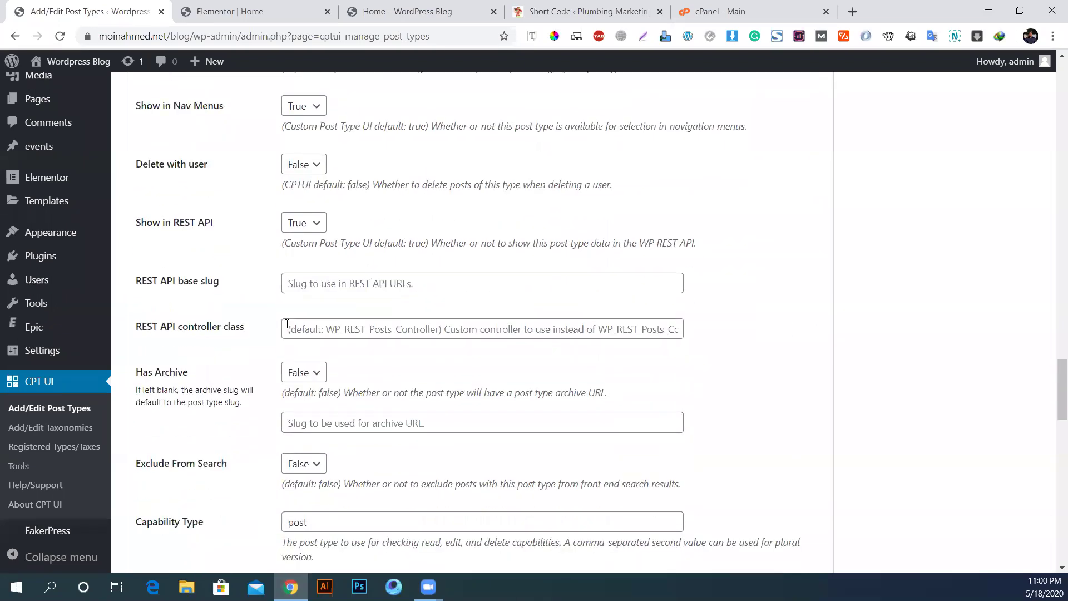
{"action": "scroll", "coordinate": [304, 319], "scroll_direction": "down", "scroll_amount": 3}
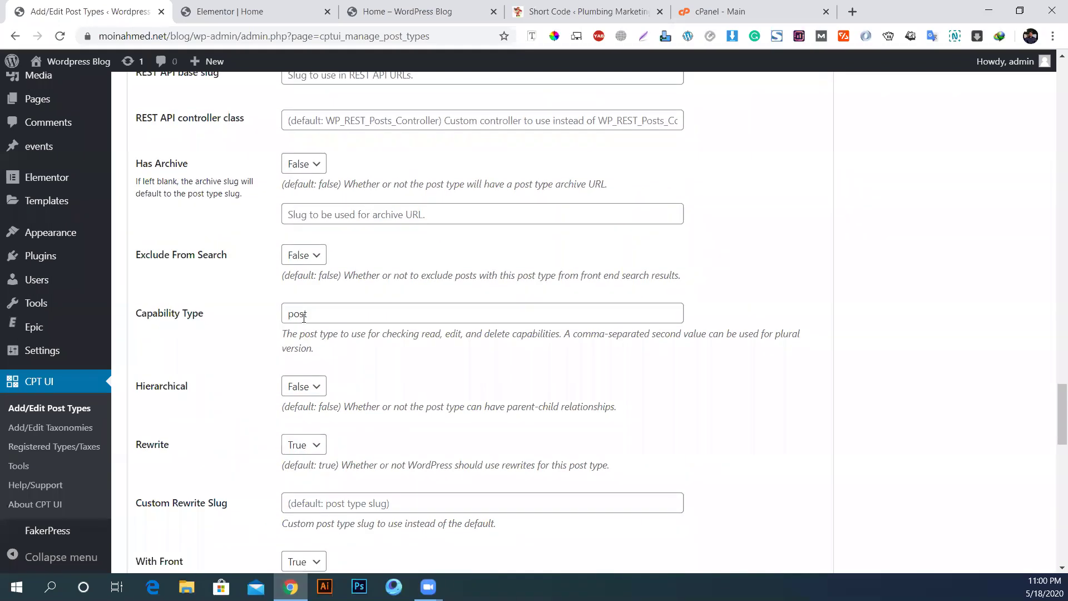
{"action": "scroll", "coordinate": [304, 318], "scroll_direction": "down", "scroll_amount": 2}
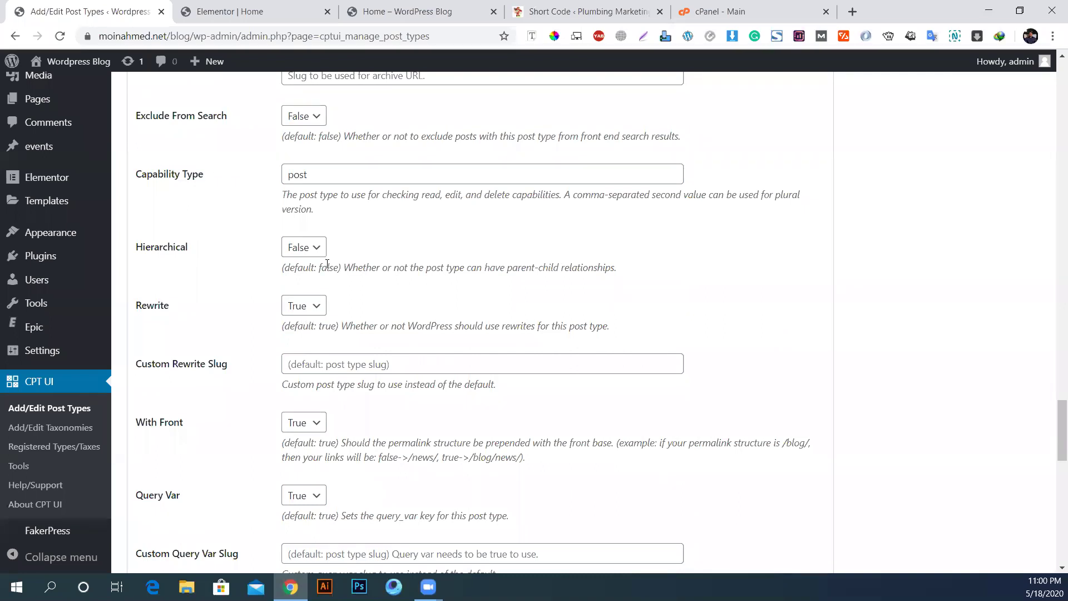
{"action": "scroll", "coordinate": [352, 340], "scroll_direction": "down", "scroll_amount": 3}
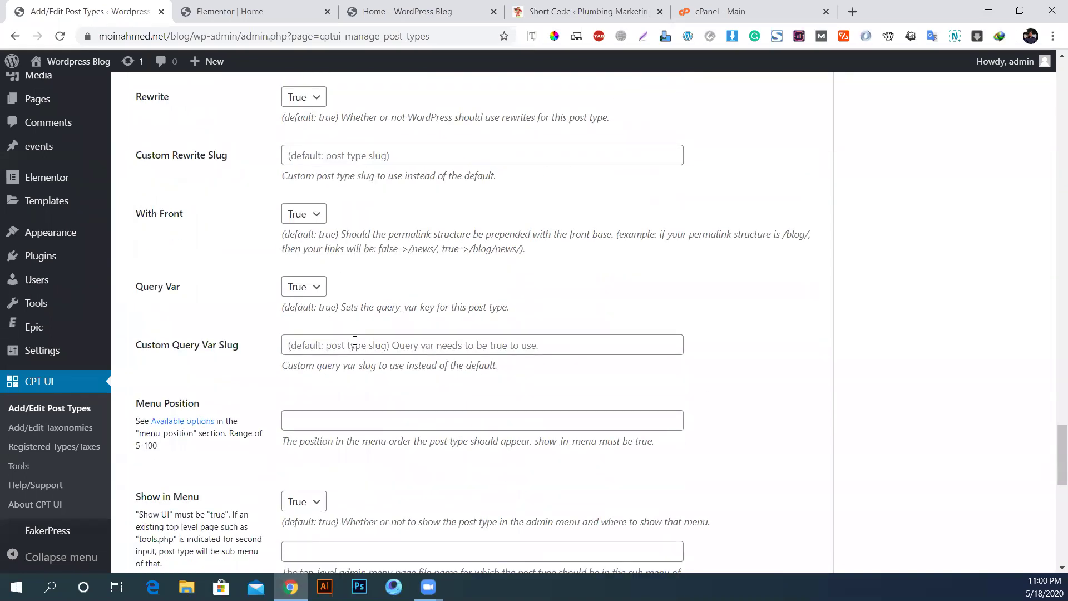
{"action": "scroll", "coordinate": [355, 340], "scroll_direction": "down", "scroll_amount": 1}
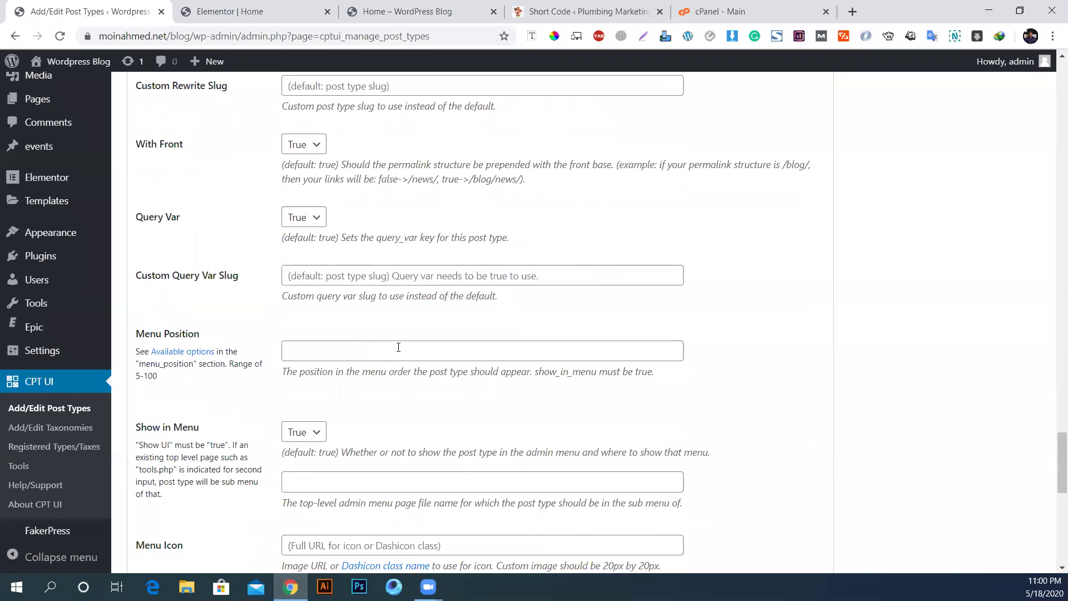
{"action": "scroll", "coordinate": [397, 351], "scroll_direction": "down", "scroll_amount": 5}
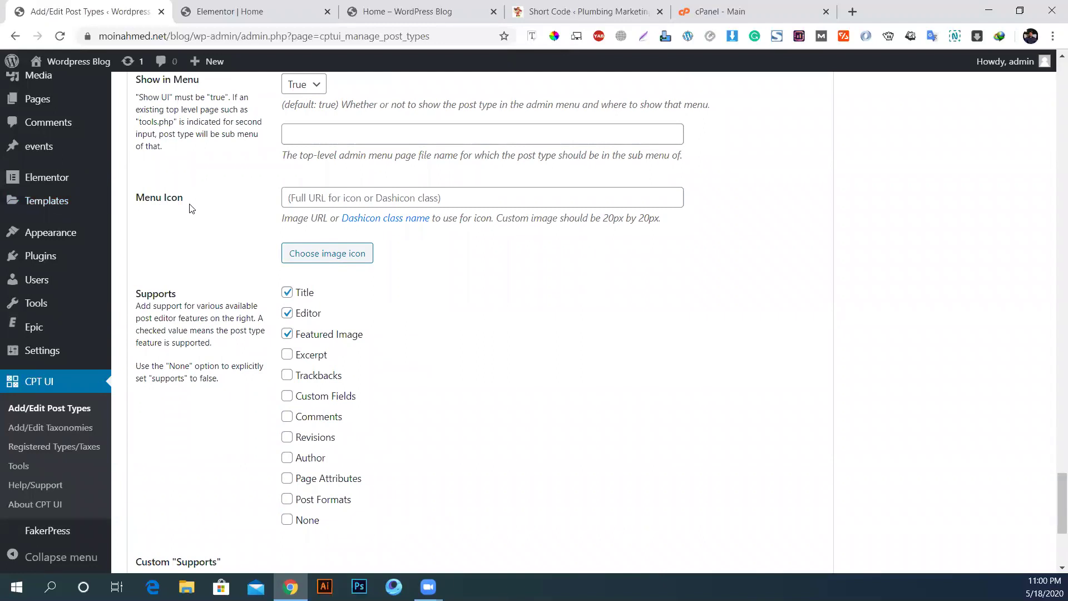
{"action": "scroll", "coordinate": [67, 170], "scroll_direction": "up", "scroll_amount": 8}
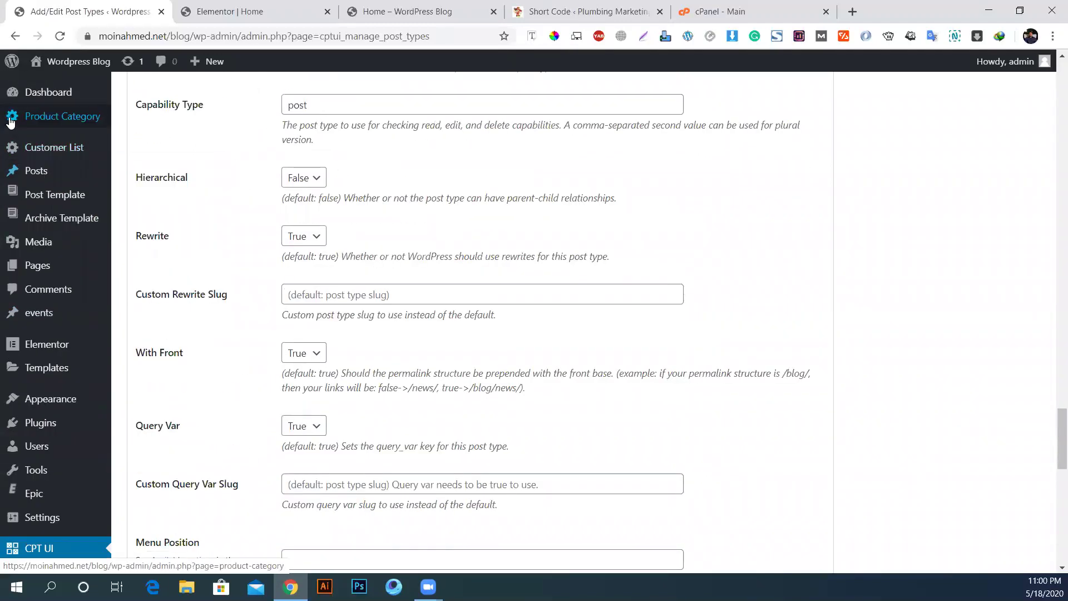
{"action": "mouse_move", "coordinate": [19, 120]}
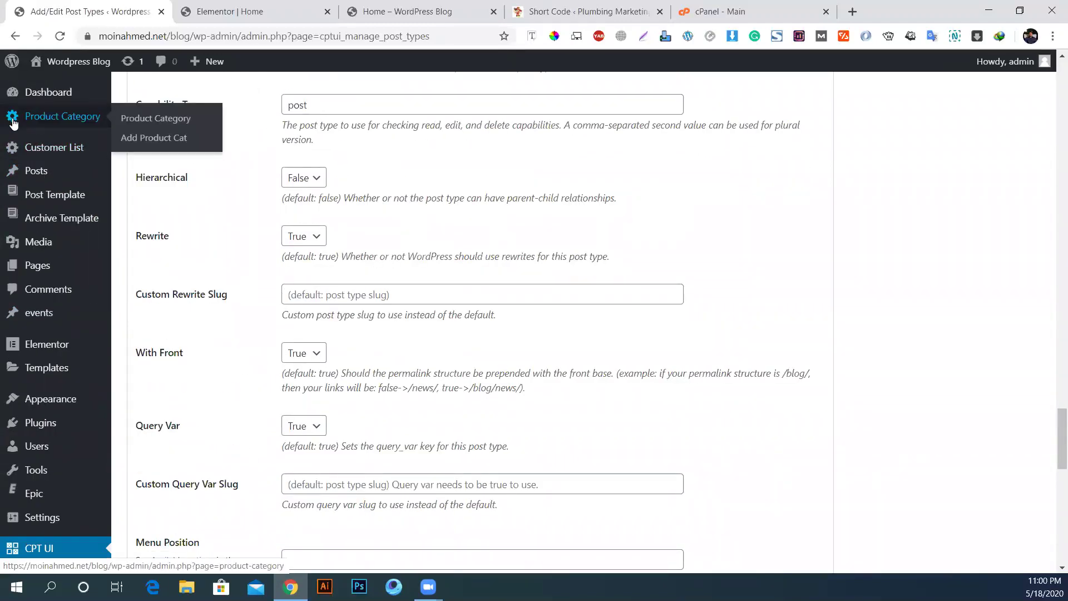
{"action": "mouse_move", "coordinate": [10, 173]}
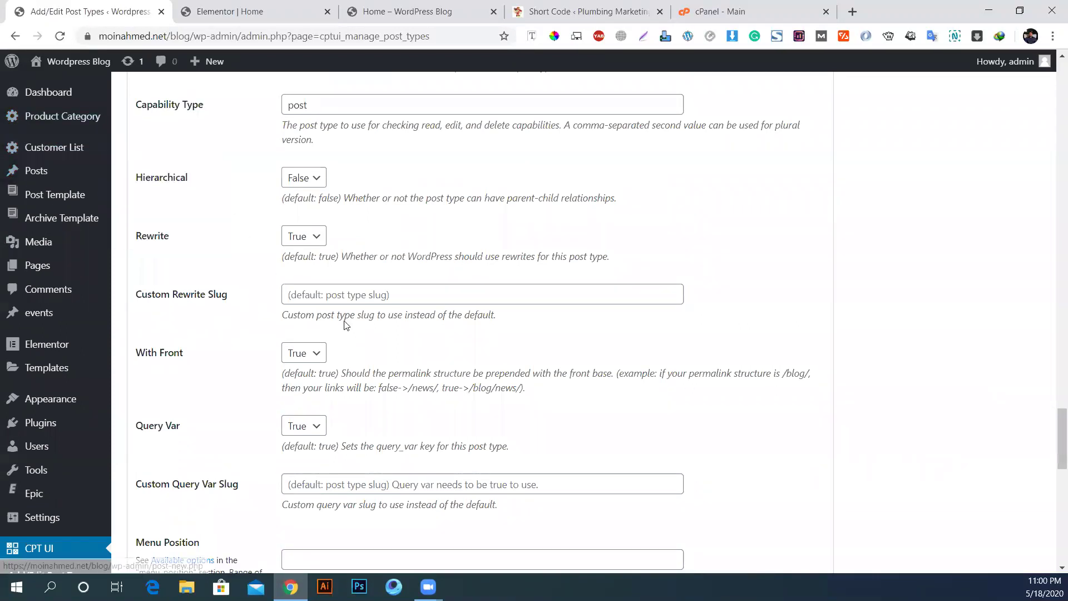
{"action": "scroll", "coordinate": [342, 334], "scroll_direction": "down", "scroll_amount": 7}
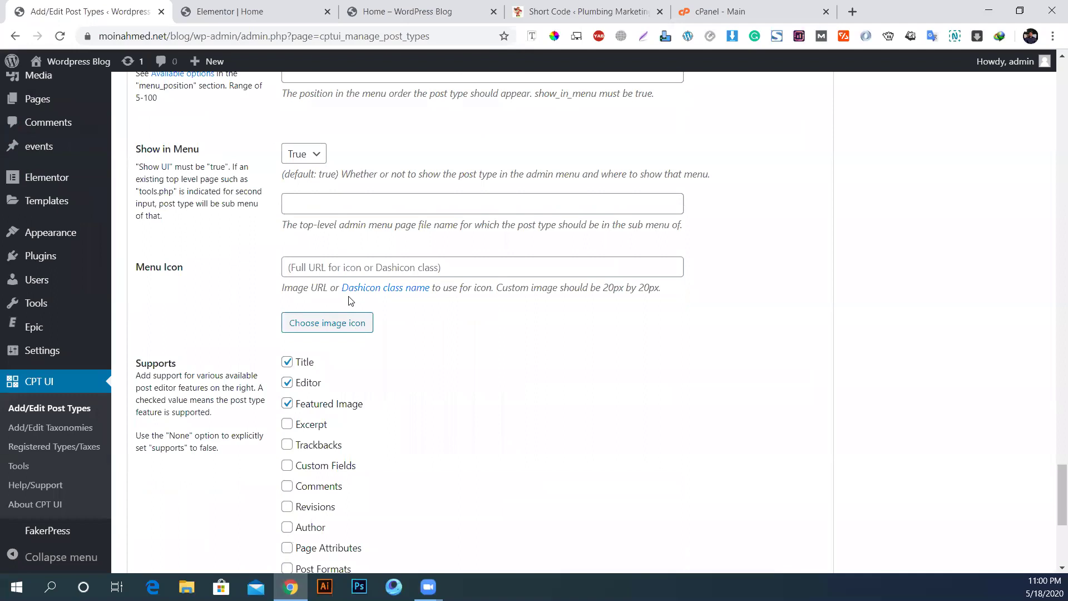
{"action": "scroll", "coordinate": [348, 299], "scroll_direction": "up", "scroll_amount": 1}
Step: Open the Dashicons reference page and find the Media document icon
{"action": "left_click", "coordinate": [384, 358]}
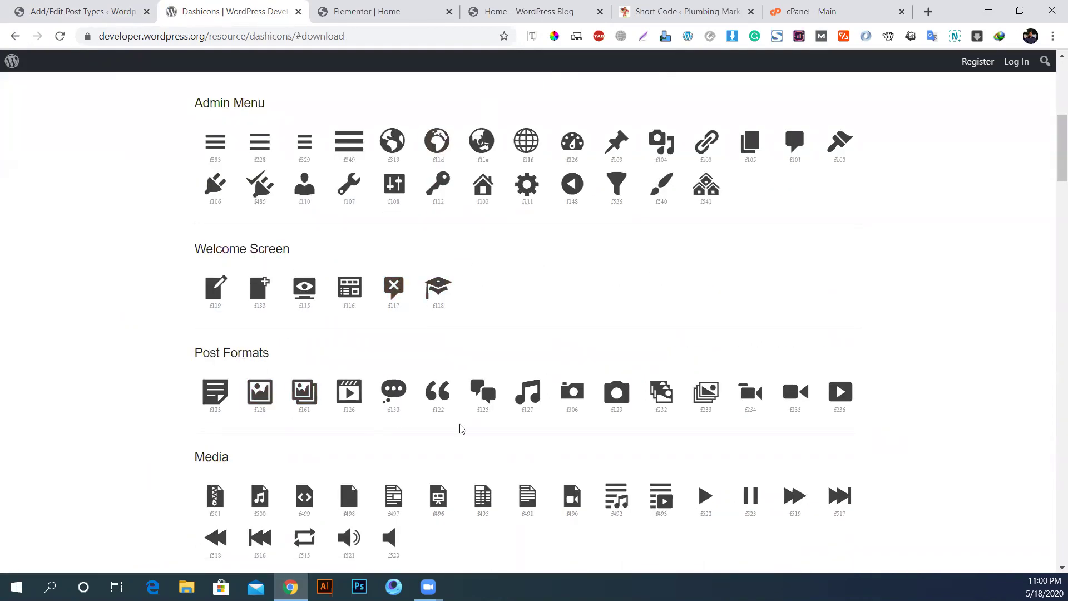
{"action": "scroll", "coordinate": [418, 437], "scroll_direction": "down", "scroll_amount": 3}
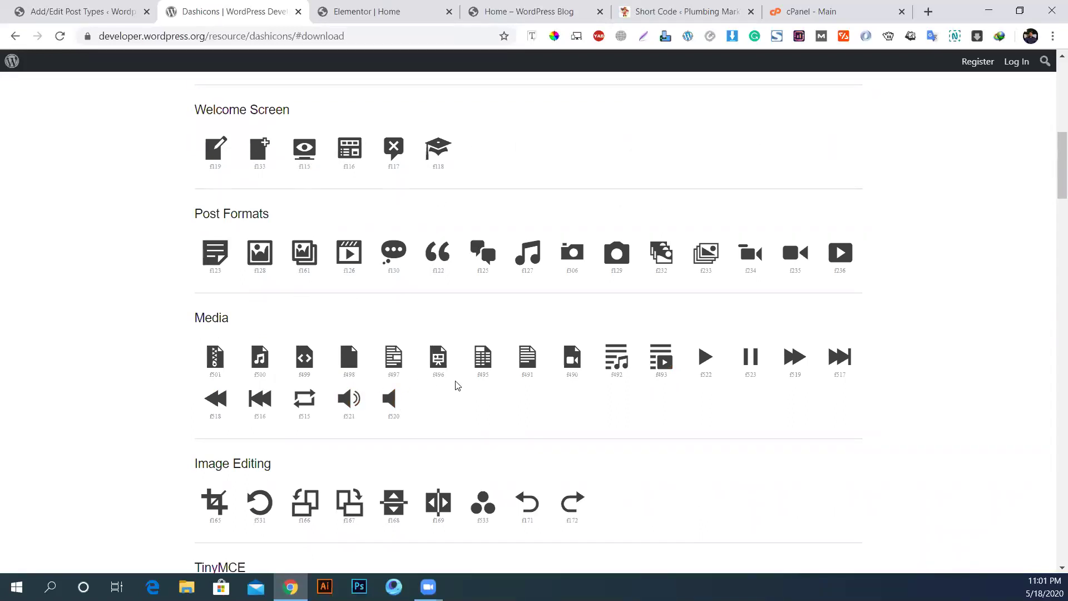
{"action": "scroll", "coordinate": [460, 388], "scroll_direction": "down", "scroll_amount": 3}
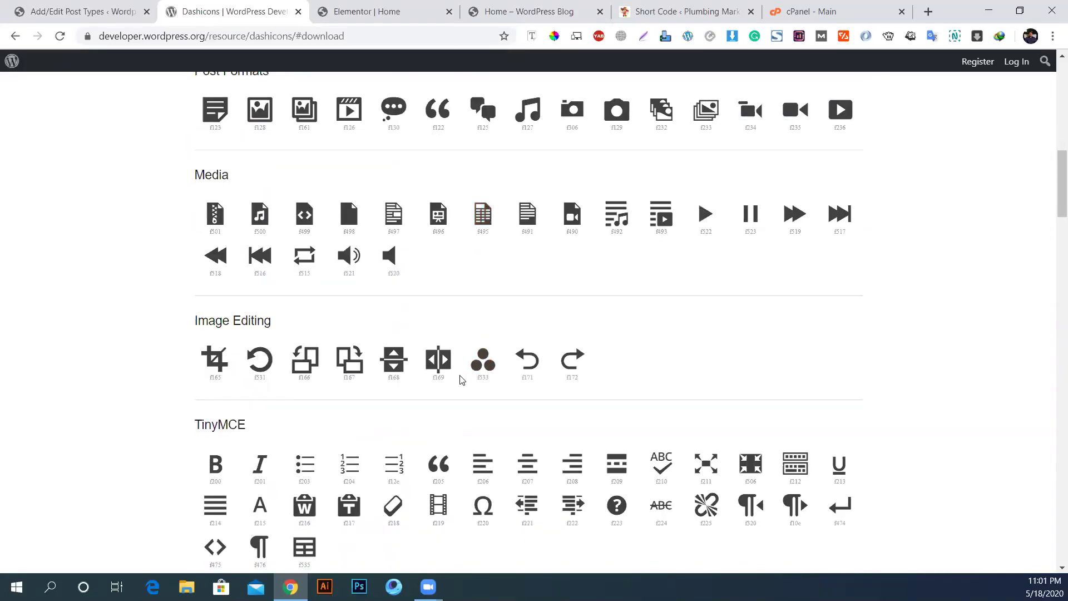
{"action": "scroll", "coordinate": [462, 380], "scroll_direction": "down", "scroll_amount": 3}
{"action": "scroll", "coordinate": [459, 374], "scroll_direction": "down", "scroll_amount": 3}
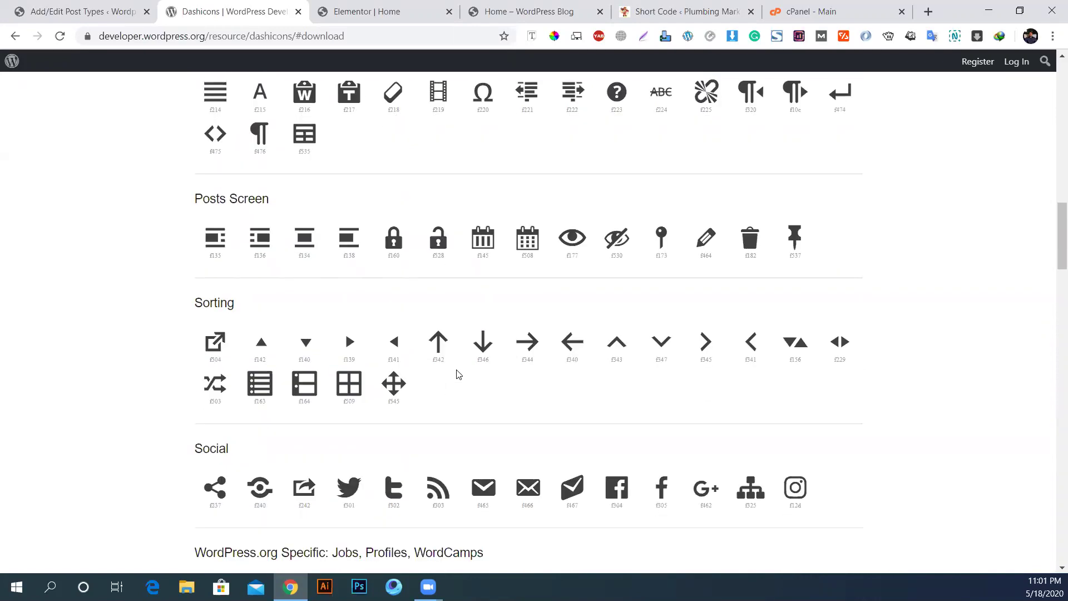
{"action": "scroll", "coordinate": [459, 374], "scroll_direction": "down", "scroll_amount": 5}
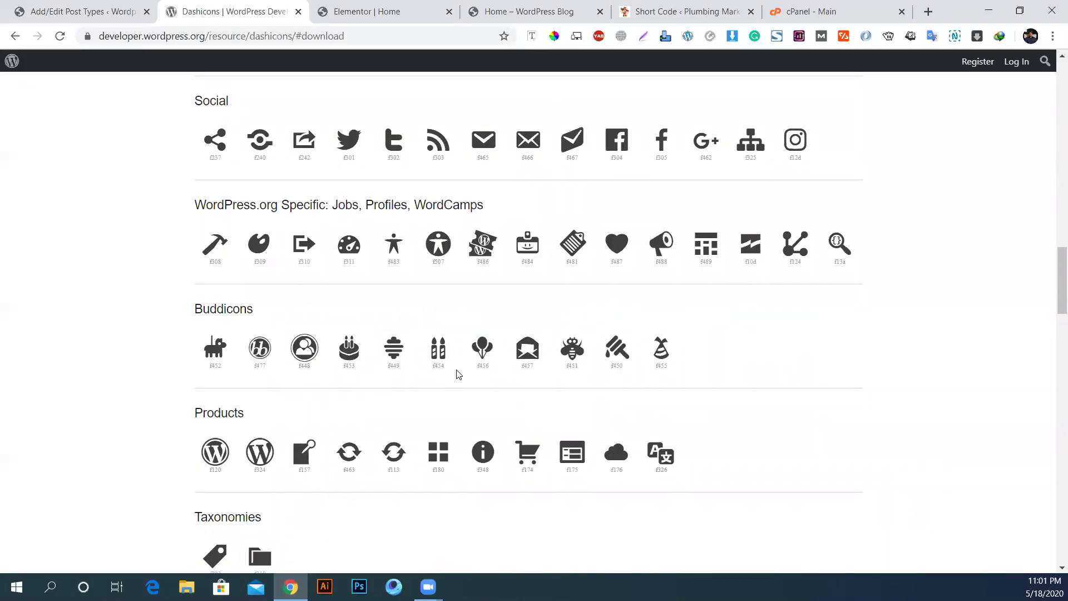
{"action": "scroll", "coordinate": [458, 374], "scroll_direction": "down", "scroll_amount": 2}
{"action": "scroll", "coordinate": [457, 373], "scroll_direction": "down", "scroll_amount": 4}
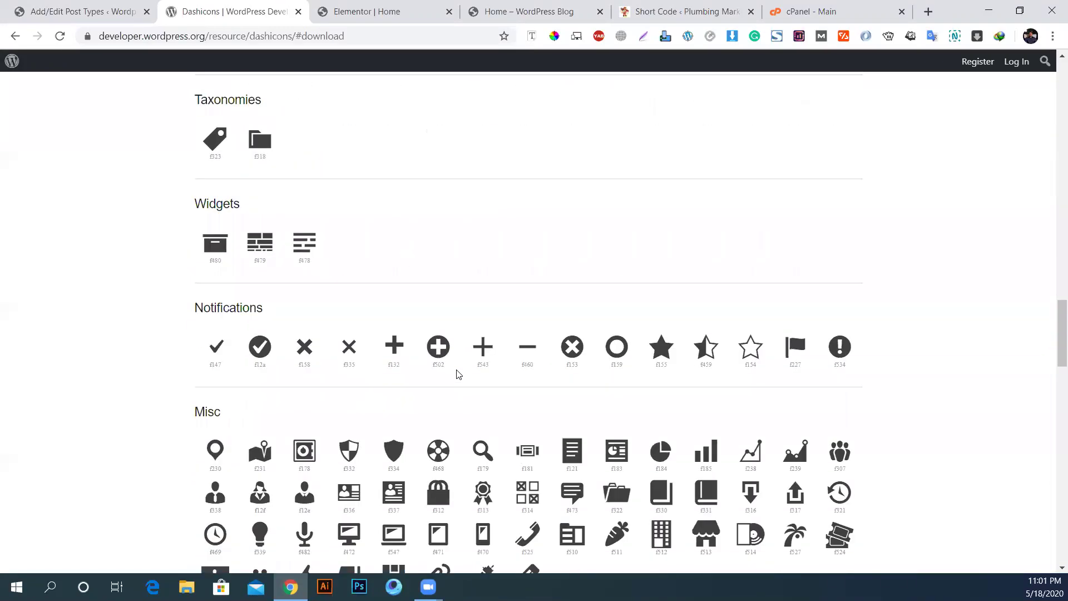
{"action": "scroll", "coordinate": [473, 345], "scroll_direction": "down", "scroll_amount": 1}
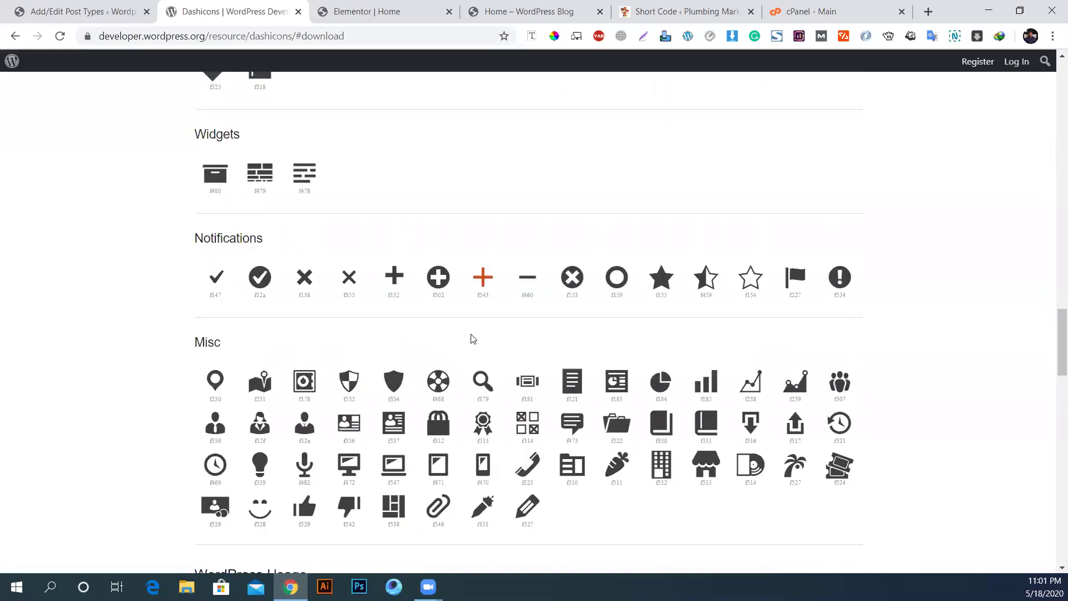
{"action": "scroll", "coordinate": [508, 343], "scroll_direction": "down", "scroll_amount": 1}
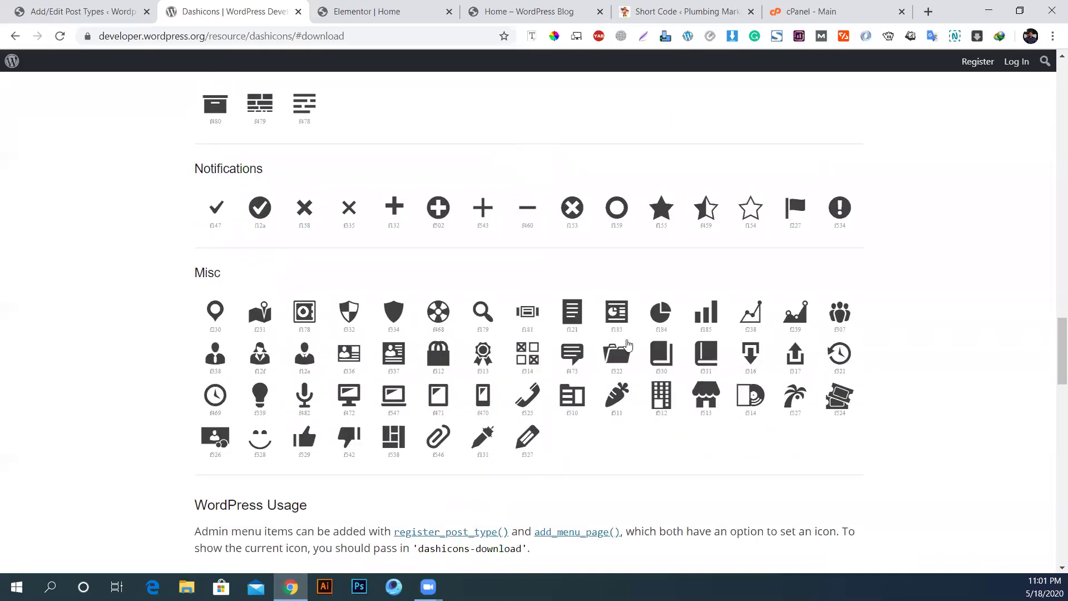
{"action": "scroll", "coordinate": [373, 421], "scroll_direction": "up", "scroll_amount": 4}
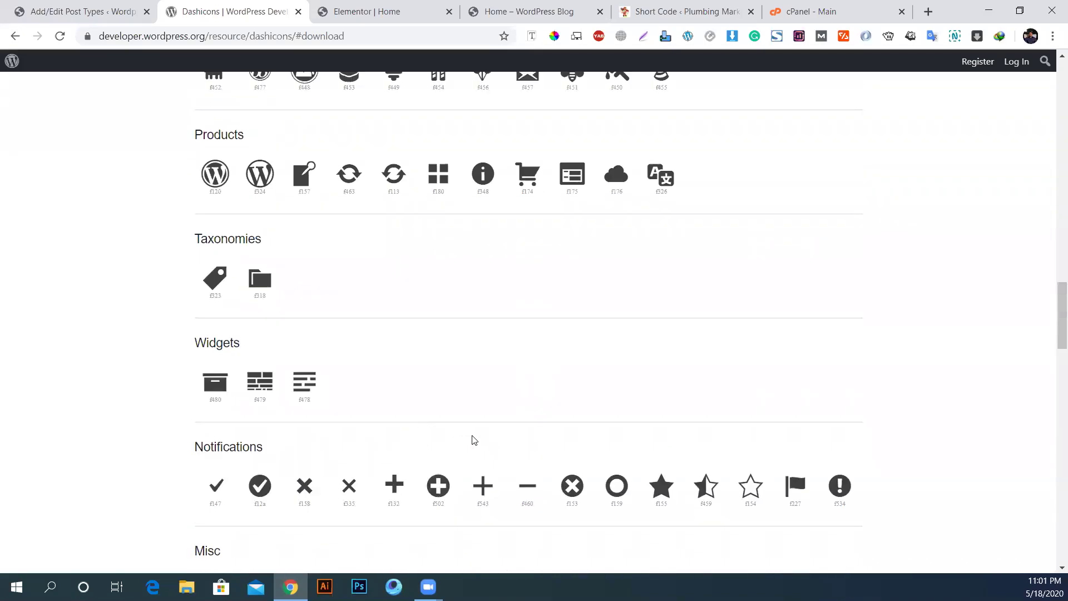
{"action": "scroll", "coordinate": [365, 413], "scroll_direction": "up", "scroll_amount": 2}
{"action": "scroll", "coordinate": [546, 367], "scroll_direction": "up", "scroll_amount": 3}
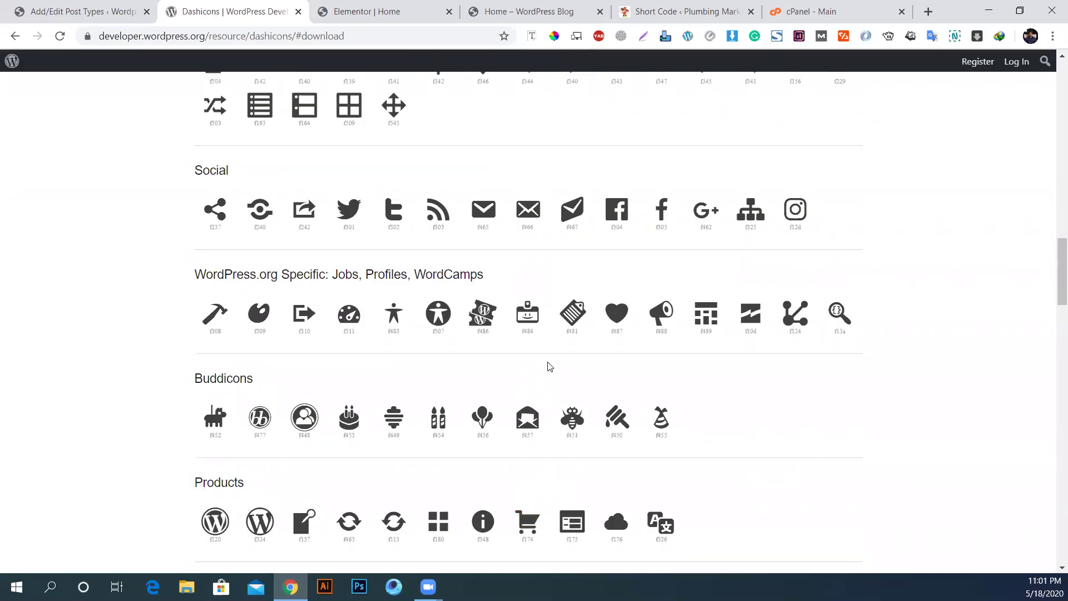
{"action": "scroll", "coordinate": [432, 312], "scroll_direction": "up", "scroll_amount": 2}
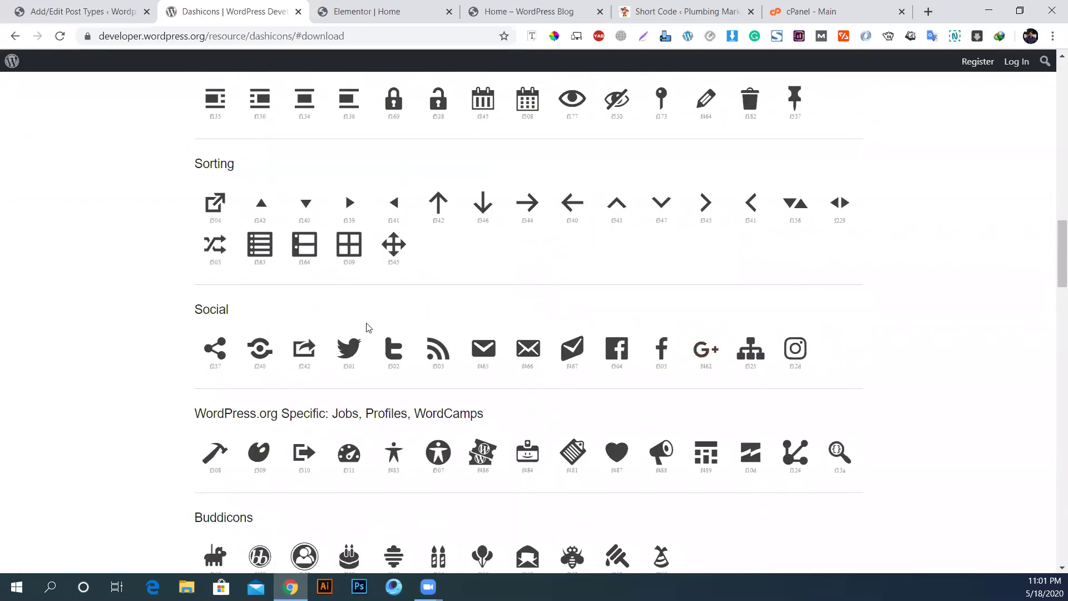
{"action": "scroll", "coordinate": [345, 317], "scroll_direction": "up", "scroll_amount": 4}
{"action": "scroll", "coordinate": [562, 317], "scroll_direction": "up", "scroll_amount": 1}
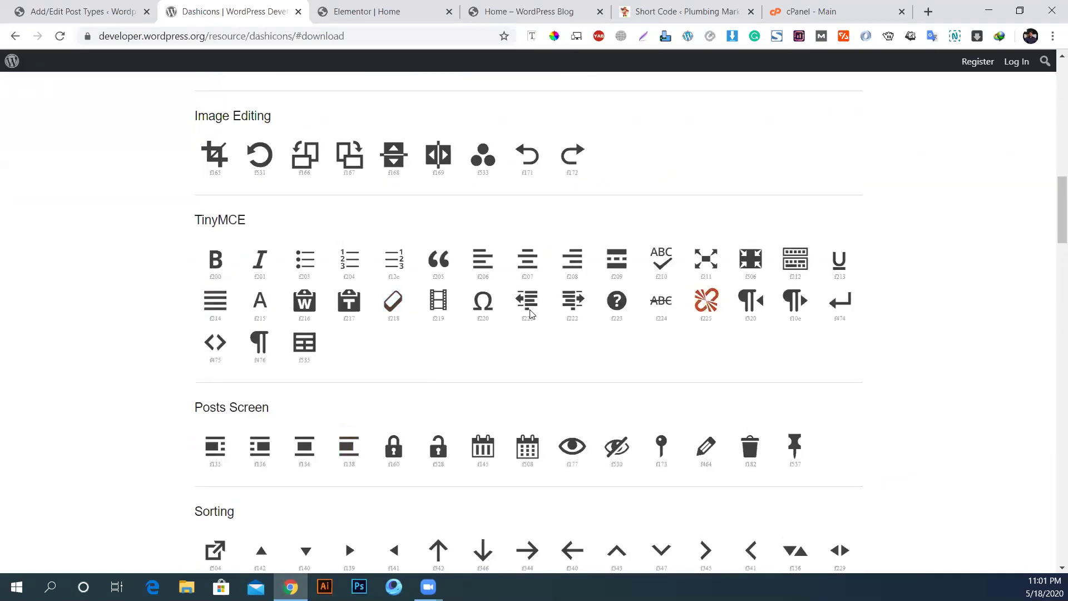
{"action": "scroll", "coordinate": [406, 315], "scroll_direction": "up", "scroll_amount": 4}
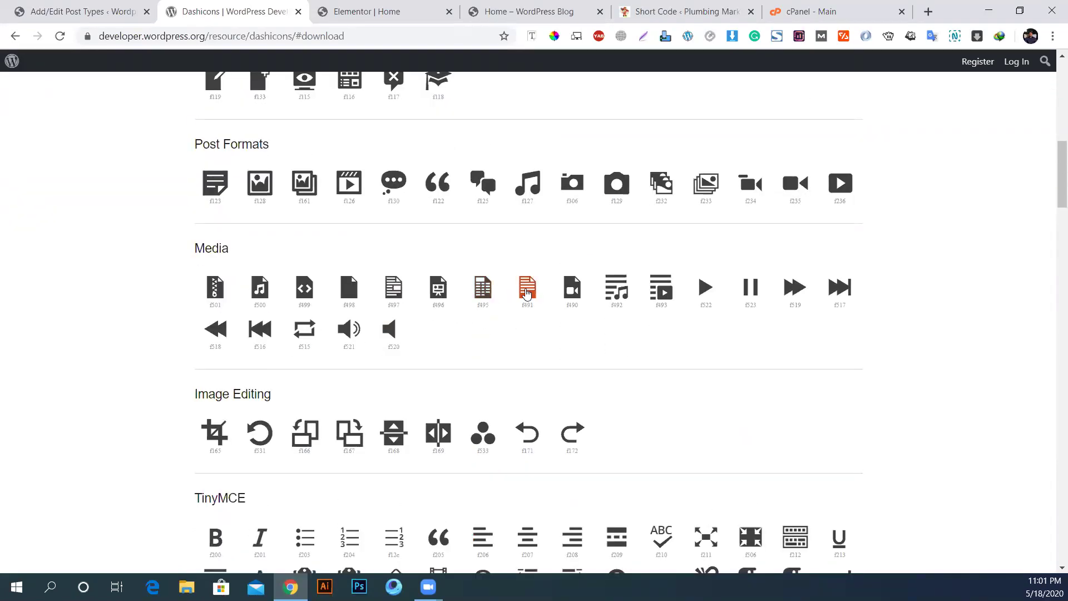
{"action": "scroll", "coordinate": [590, 306], "scroll_direction": "up", "scroll_amount": 1}
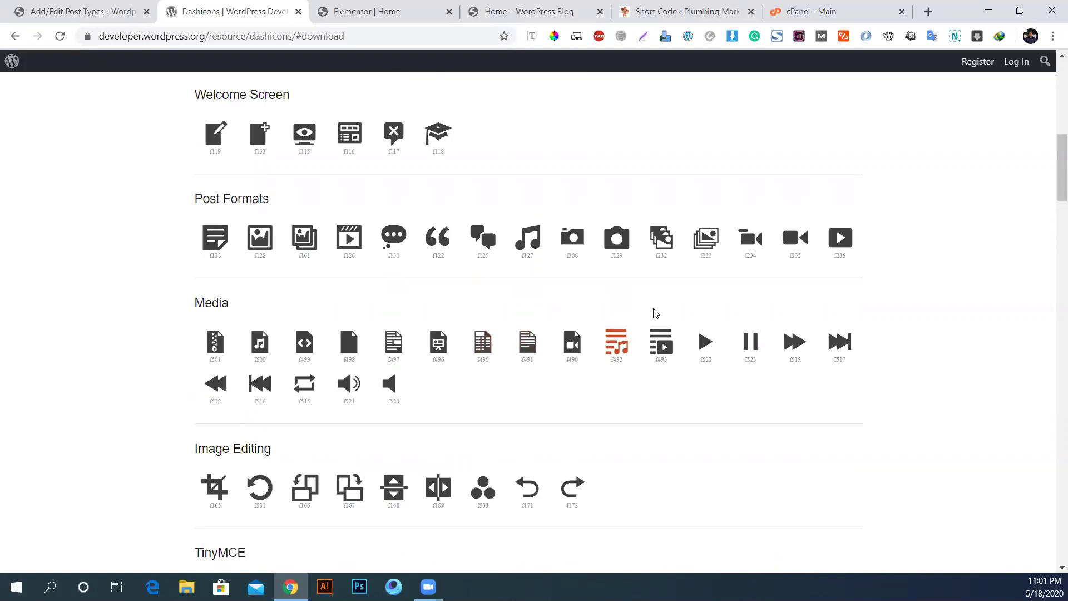
{"action": "scroll", "coordinate": [367, 357], "scroll_direction": "up", "scroll_amount": 4}
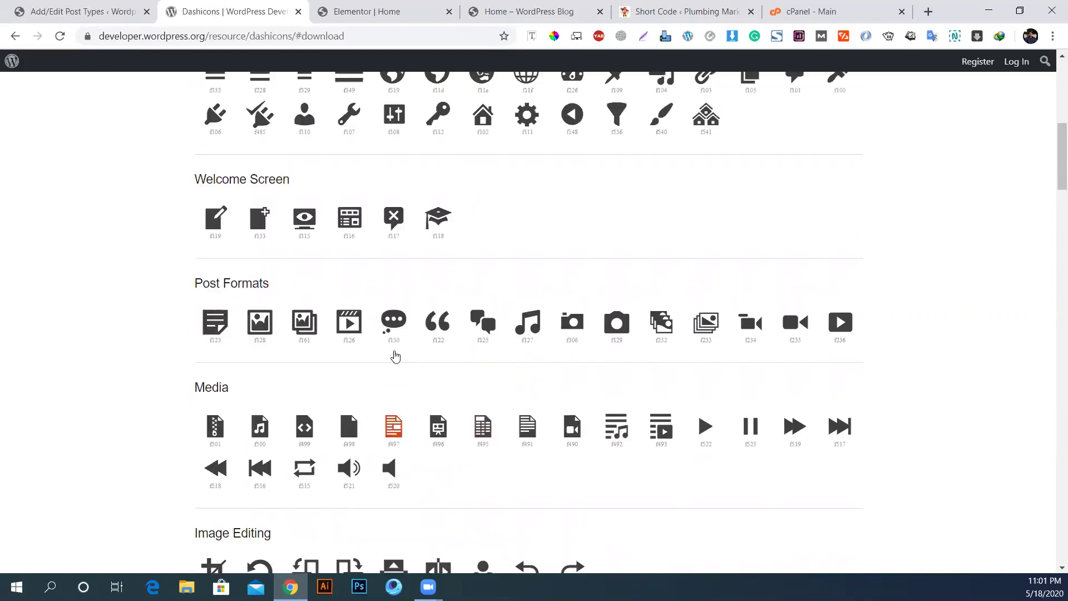
{"action": "scroll", "coordinate": [327, 354], "scroll_direction": "down", "scroll_amount": 4}
{"action": "left_click", "coordinate": [396, 433]}
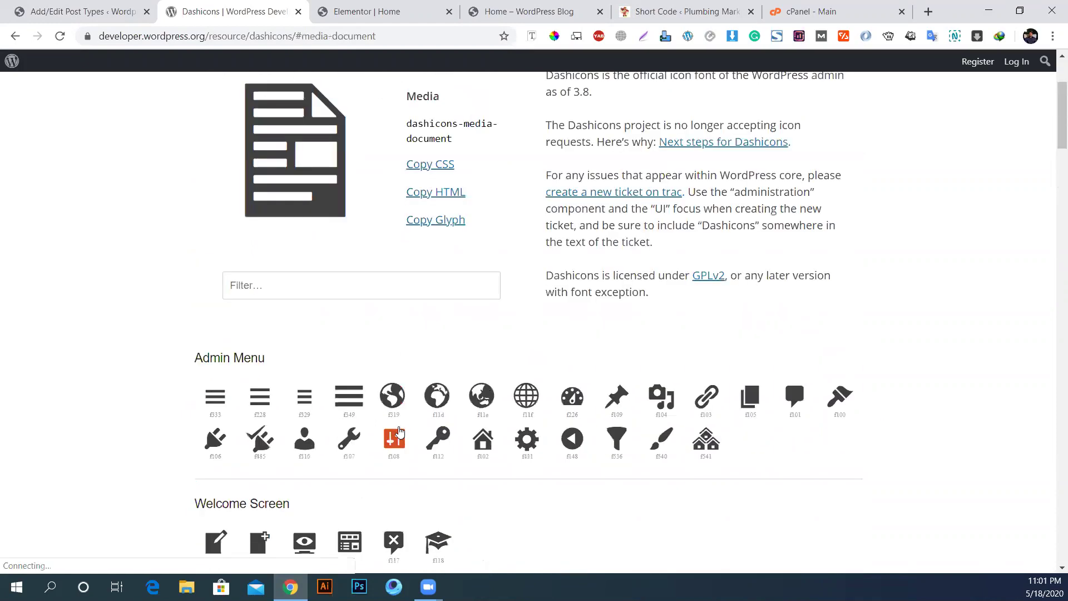
Step: Copy the dashicons-media-document class name and return to the post type form
{"action": "scroll", "coordinate": [318, 252], "scroll_direction": "up", "scroll_amount": 1}
{"action": "scroll", "coordinate": [319, 252], "scroll_direction": "up", "scroll_amount": 1}
{"action": "left_click_drag", "start_coordinate": [453, 207], "coordinate": [407, 197]}
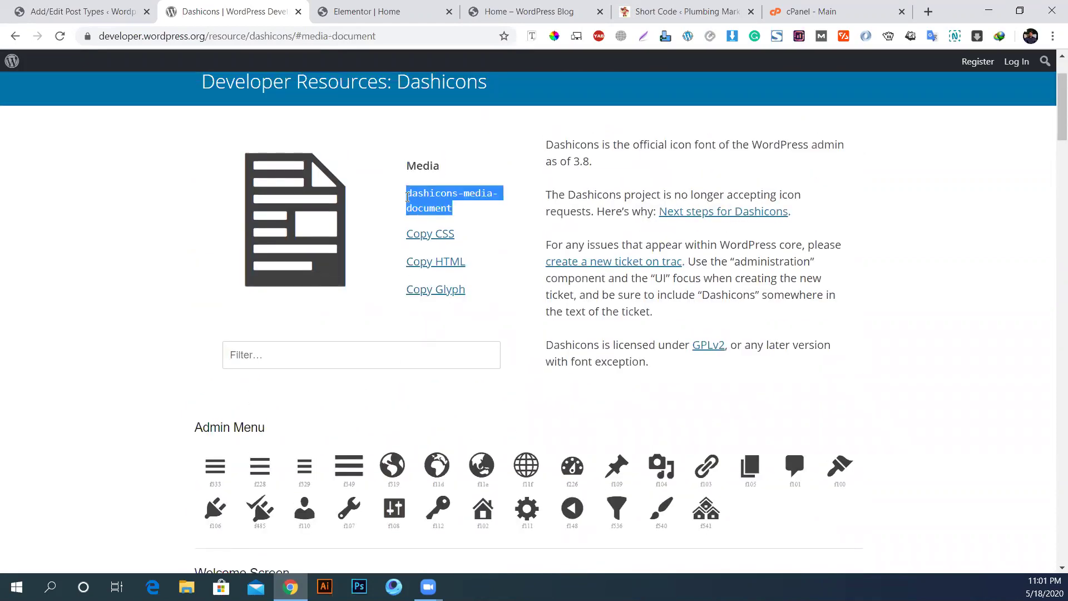
{"action": "right_click", "coordinate": [420, 196]}
{"action": "left_click", "coordinate": [452, 208]}
{"action": "left_click", "coordinate": [103, 8]}
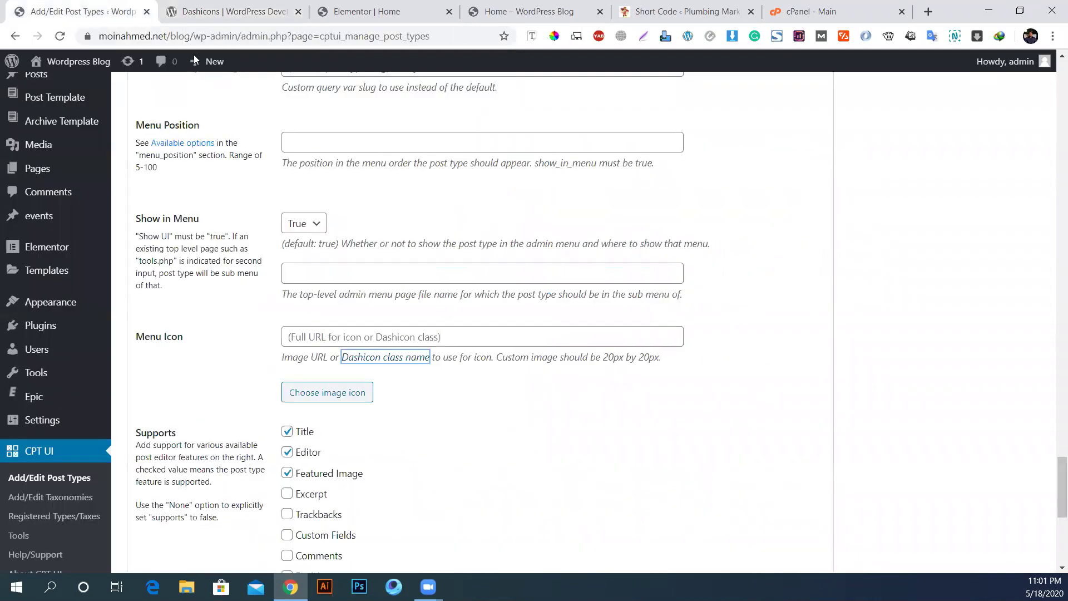
Step: Paste dashicons-media-document into the Menu Icon field
{"action": "left_click", "coordinate": [325, 335]}
{"action": "key", "text": "ctrl+v"}
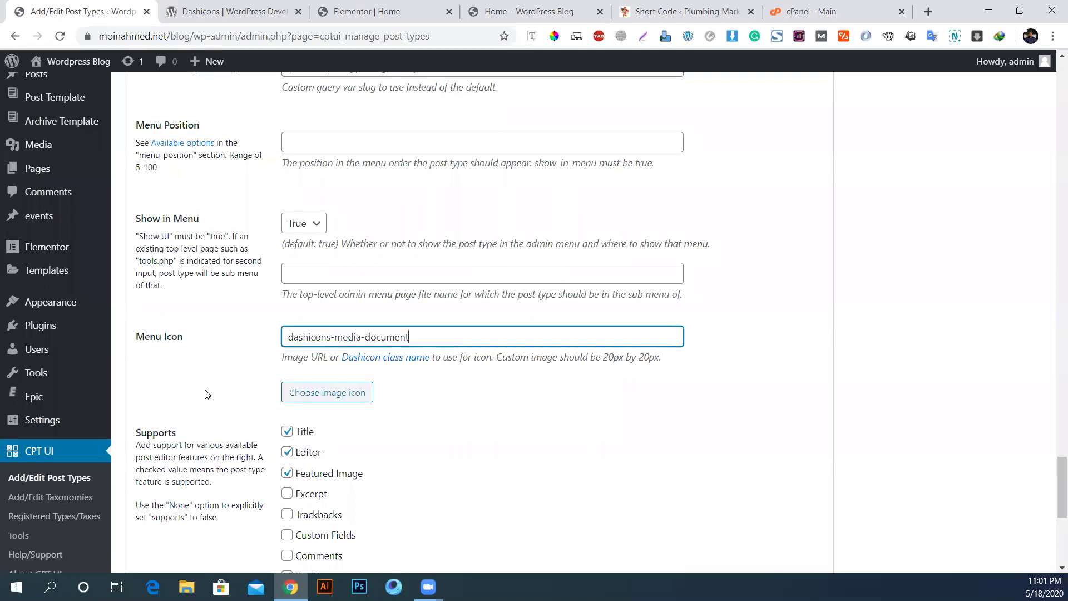
{"action": "scroll", "coordinate": [205, 392], "scroll_direction": "down", "scroll_amount": 7}
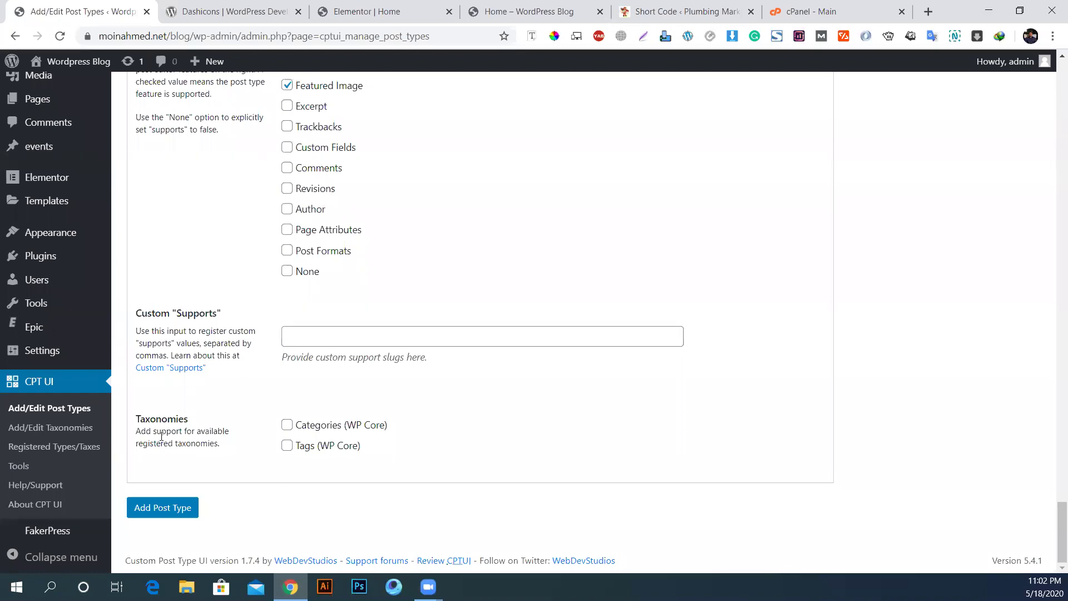
Step: Under Taxonomies, tick Categories (WP Core) and Tags (WP Core)
{"action": "left_click_drag", "start_coordinate": [137, 419], "coordinate": [227, 444]}
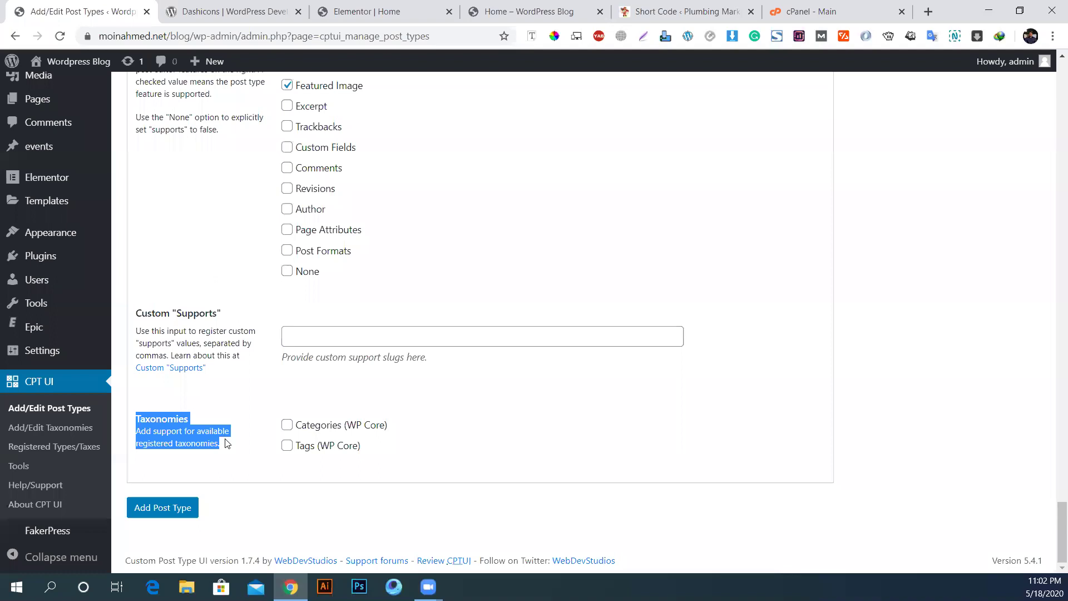
{"action": "left_click", "coordinate": [298, 437]}
{"action": "left_click", "coordinate": [288, 425]}
{"action": "left_click", "coordinate": [287, 445]}
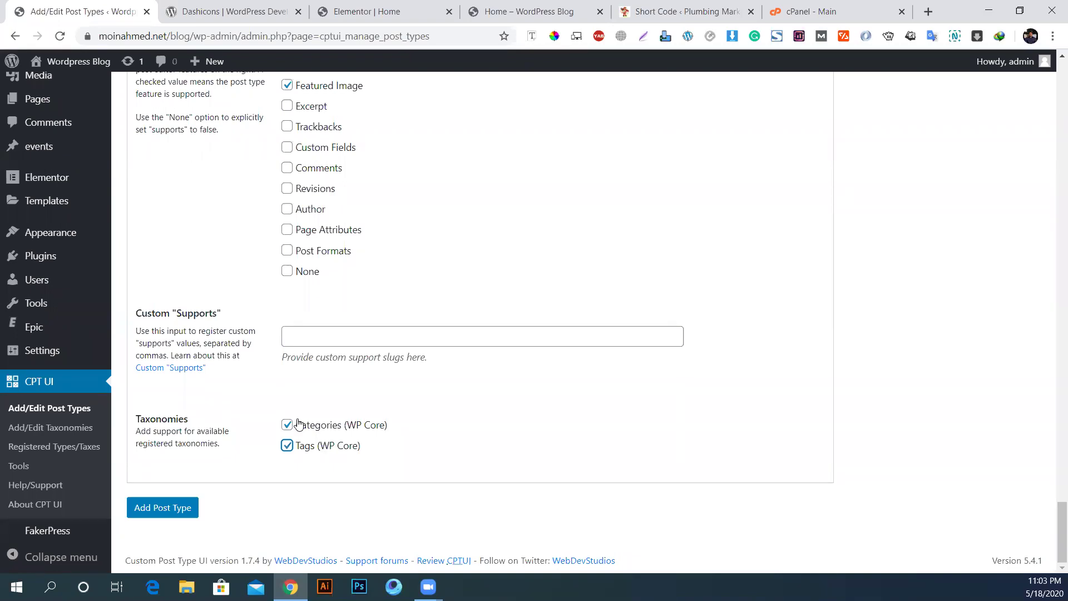
Step: Save the 'news' post type with Categories and Tags so Custom News appears in the menu
{"action": "left_click", "coordinate": [170, 510]}
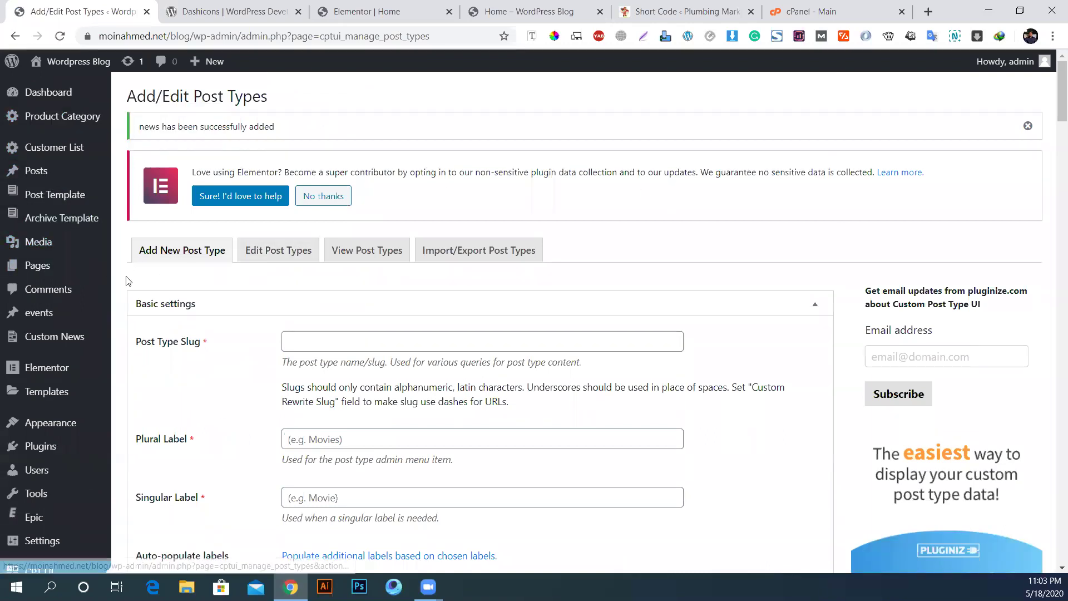
{"action": "mouse_move", "coordinate": [9, 349]}
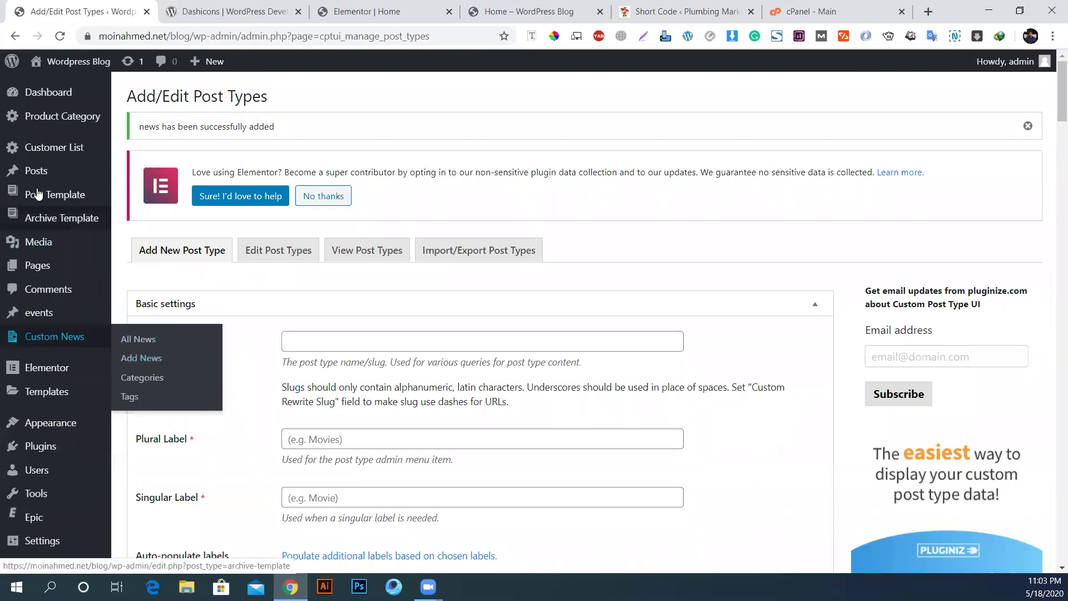
{"action": "mouse_move", "coordinate": [46, 261]}
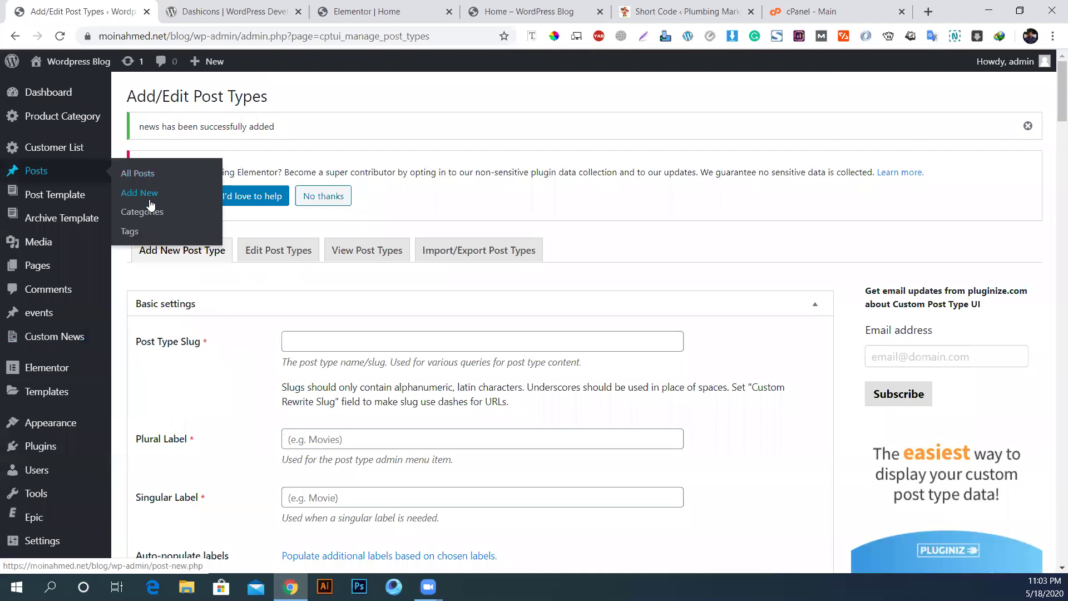
{"action": "mouse_move", "coordinate": [72, 347]}
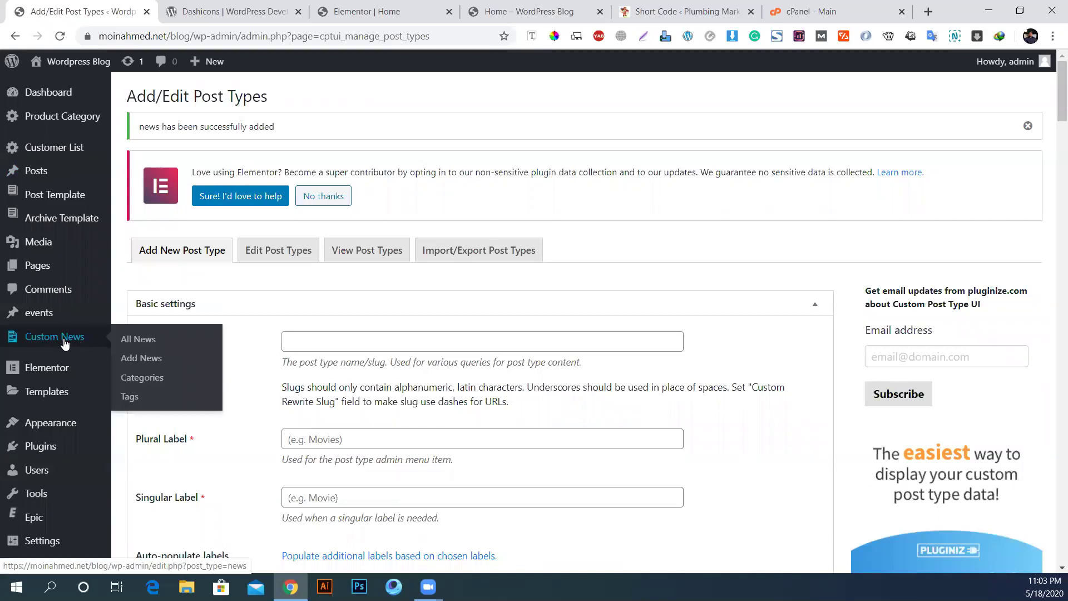
{"action": "mouse_move", "coordinate": [36, 362]}
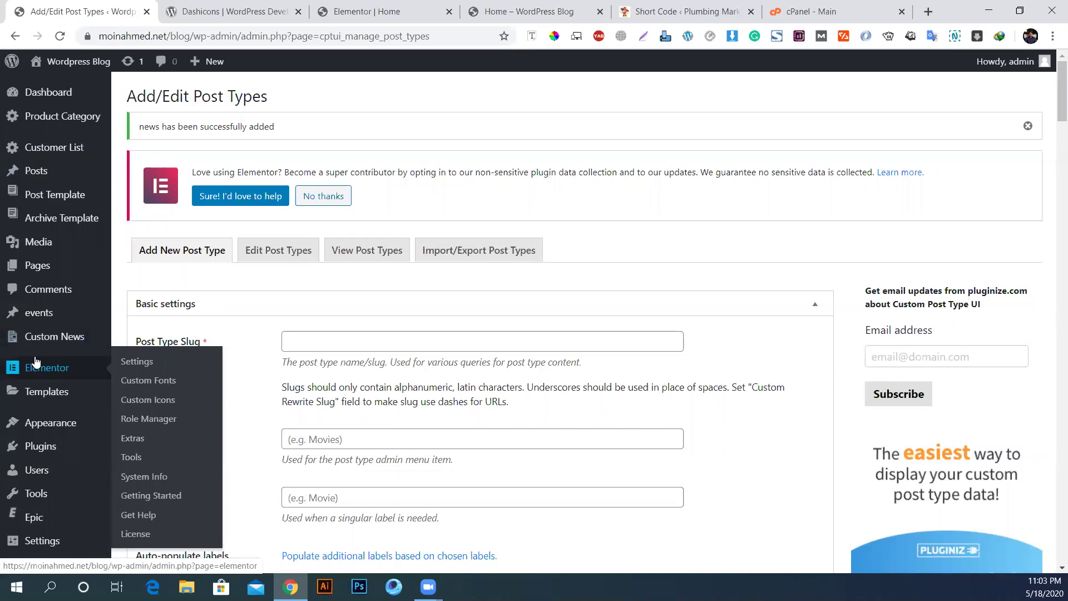
{"action": "scroll", "coordinate": [72, 406], "scroll_direction": "down", "scroll_amount": 2}
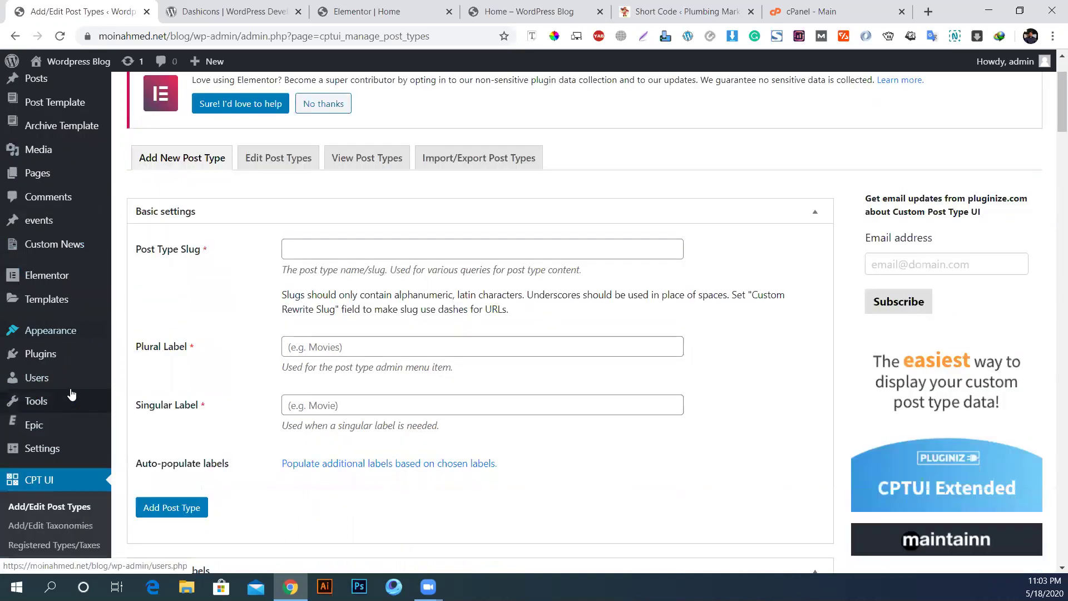
{"action": "scroll", "coordinate": [71, 394], "scroll_direction": "down", "scroll_amount": 1}
Step: Delete the Twenty Twenty, Twenty Nineteen and Twenty Seventeen themes, keeping Blogos active
{"action": "left_click", "coordinate": [51, 283]}
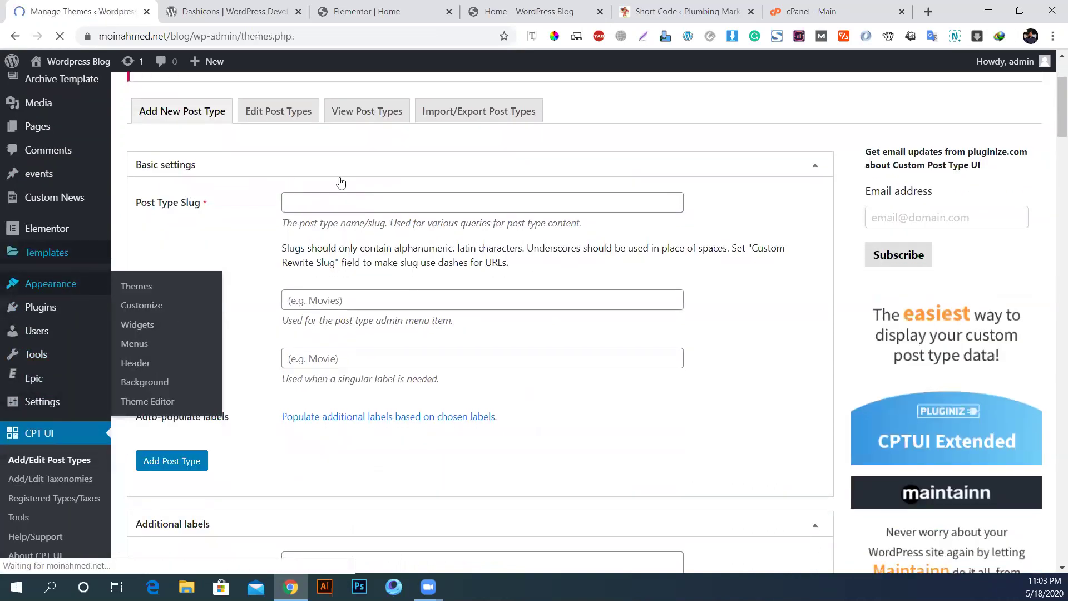
{"action": "scroll", "coordinate": [634, 300], "scroll_direction": "down", "scroll_amount": 3}
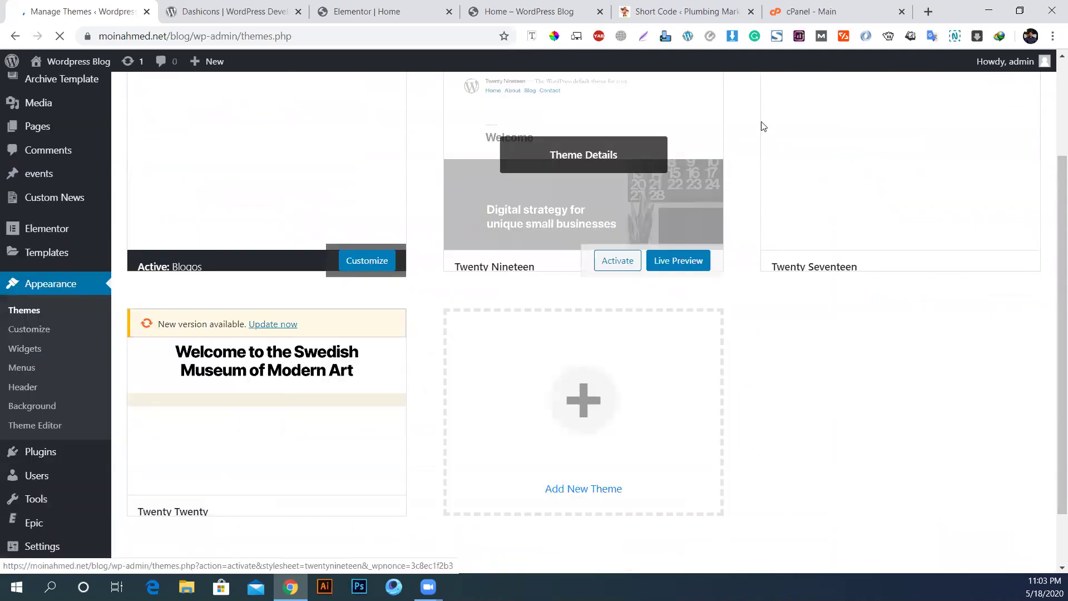
{"action": "left_click", "coordinate": [264, 384]}
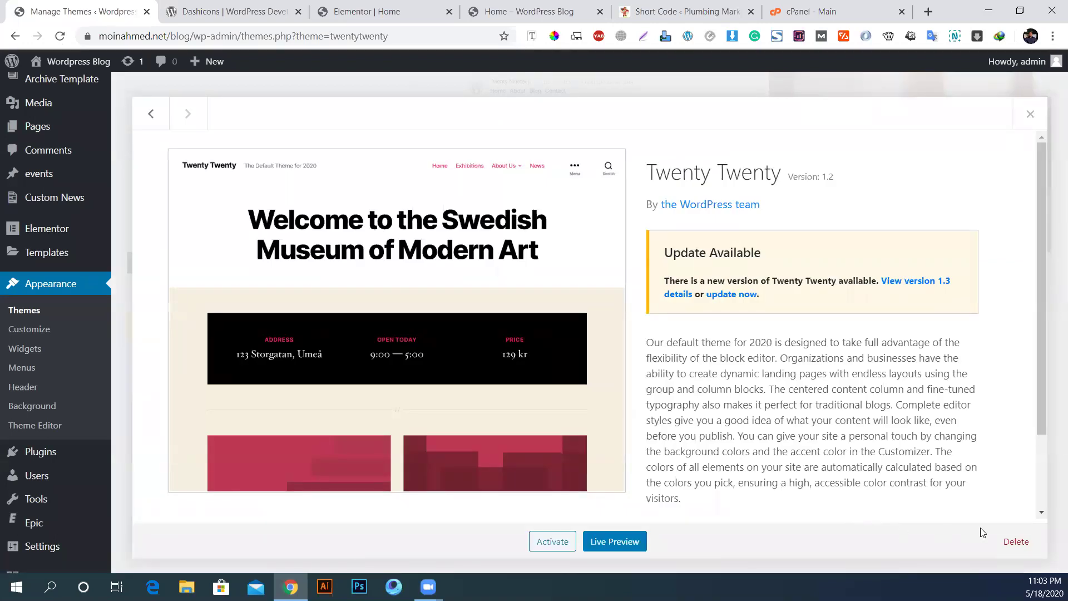
{"action": "left_click", "coordinate": [1016, 542]}
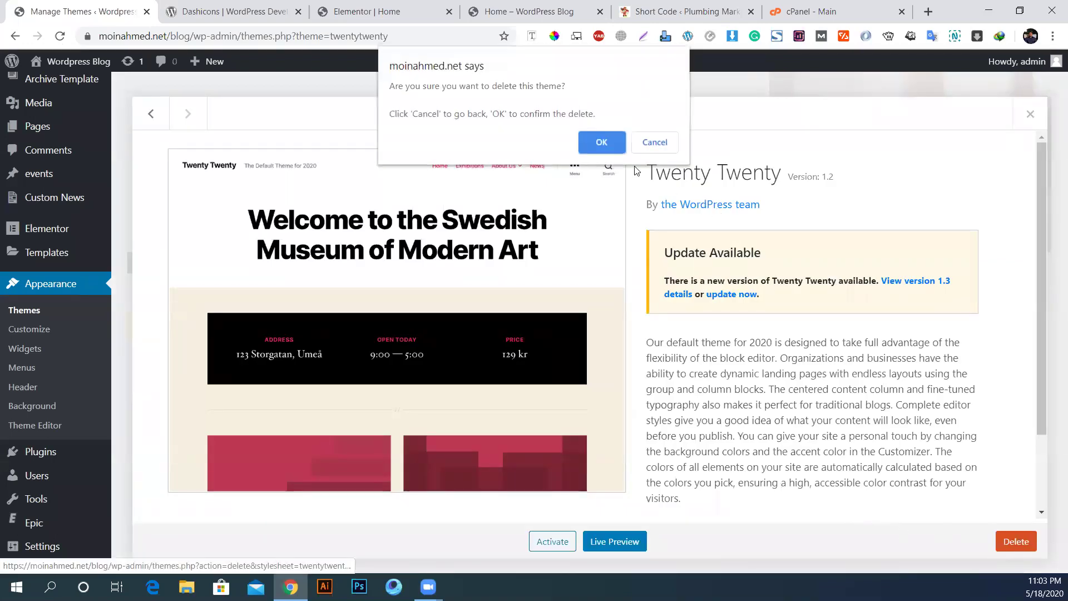
{"action": "left_click", "coordinate": [601, 144]}
{"action": "left_click", "coordinate": [621, 206]}
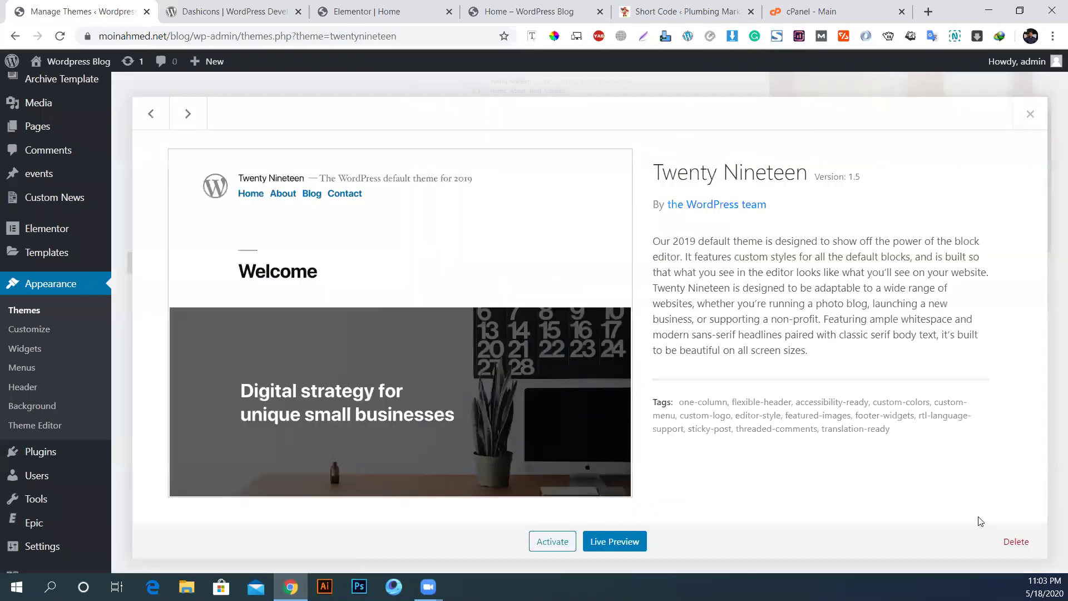
{"action": "left_click", "coordinate": [1016, 542]}
{"action": "left_click", "coordinate": [606, 144]}
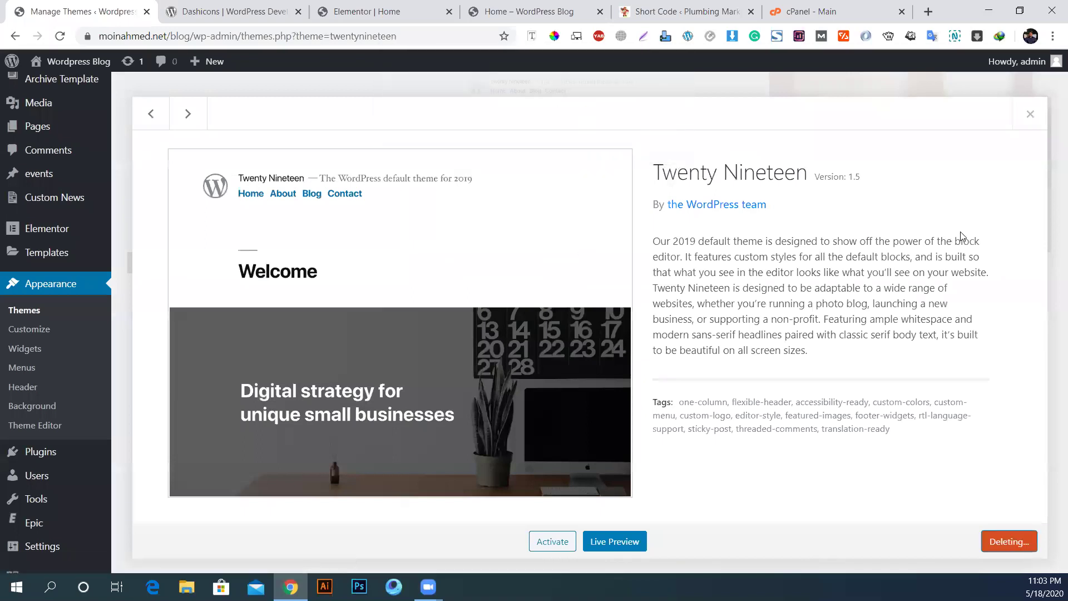
{"action": "left_click", "coordinate": [634, 200]}
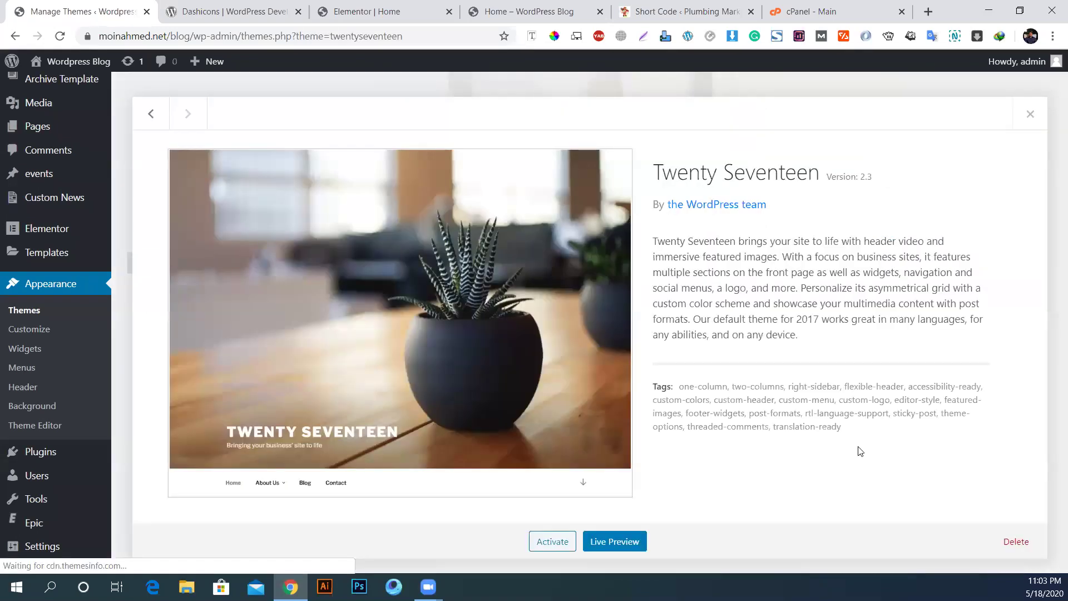
{"action": "left_click", "coordinate": [1013, 543]}
{"action": "left_click", "coordinate": [606, 141]}
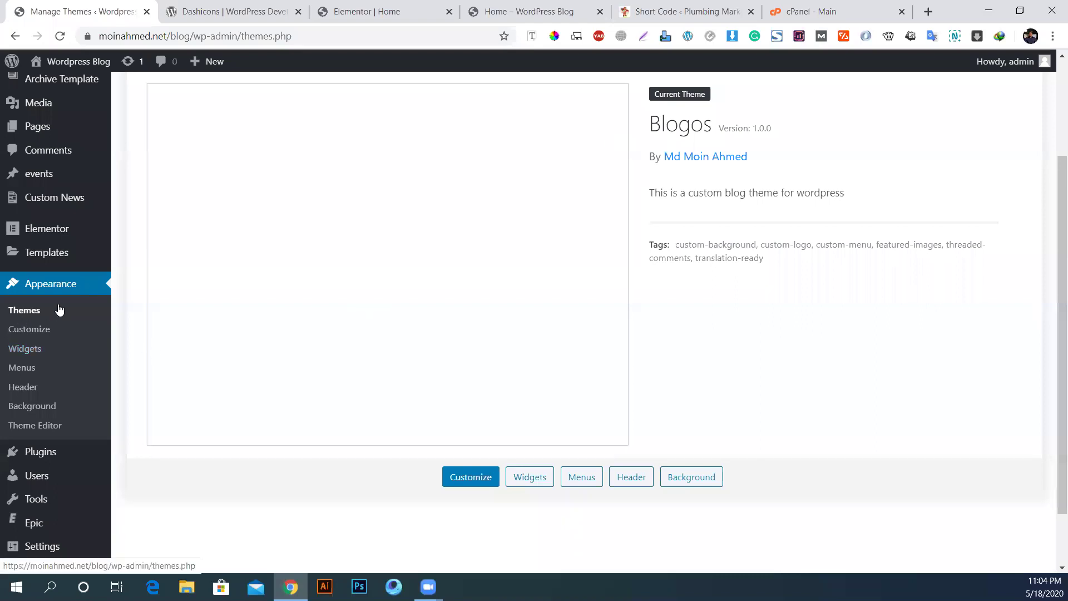
{"action": "scroll", "coordinate": [24, 268], "scroll_direction": "up", "scroll_amount": 3}
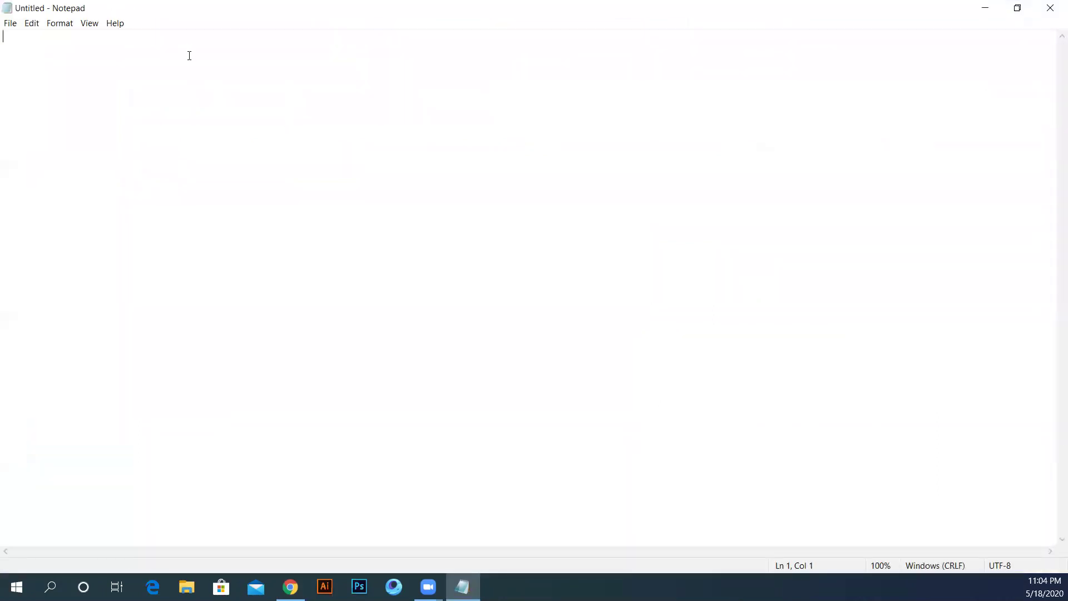
Step: Start the Notepad list with 'Single Page: News Title', News Details and Featured Image
{"action": "type", "text": "Single Pages"}
{"action": "key", "text": "BackSpace"}
{"action": "key", "text": "BackSpace"}
{"action": "key", "text": "BackSpace"}
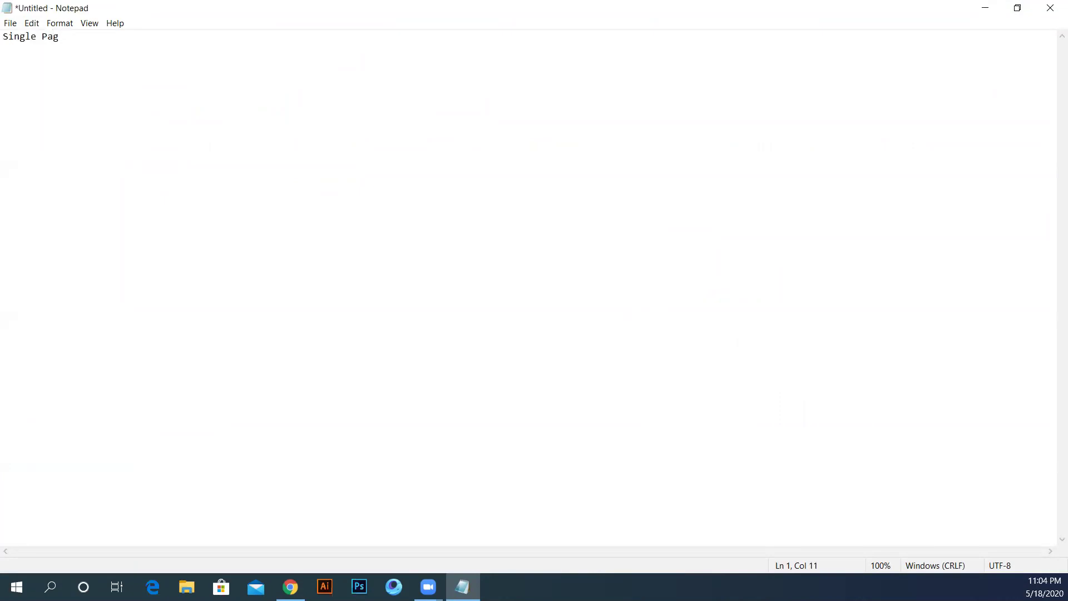
{"action": "type", "text": "es"}
{"action": "key", "text": "BackSpace"}
{"action": "type", "text": ": "}
{"action": "type", "text": "News"}
{"action": "type", "text": " Title"}
{"action": "type", "text": "News D"}
{"action": "type", "text": "etai"}
{"action": "type", "text": "ls: "}
{"action": "type", "text": "Featured "}
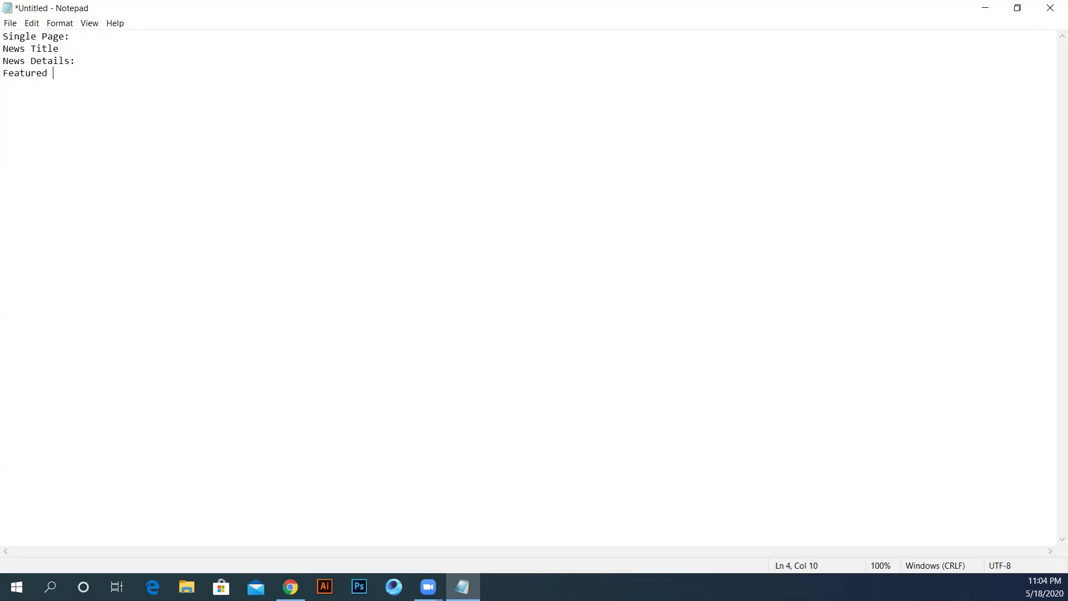
{"action": "type", "text": "Images"}
{"action": "key", "text": "BackSpace"}
Step: Add Editor Name, News Origin and Time and Date lines to the list
{"action": "type", "text": "Editor"}
{"action": "type", "text": " Name"}
{"action": "type", "text": ":"}
{"action": "type", "text": "Country"}
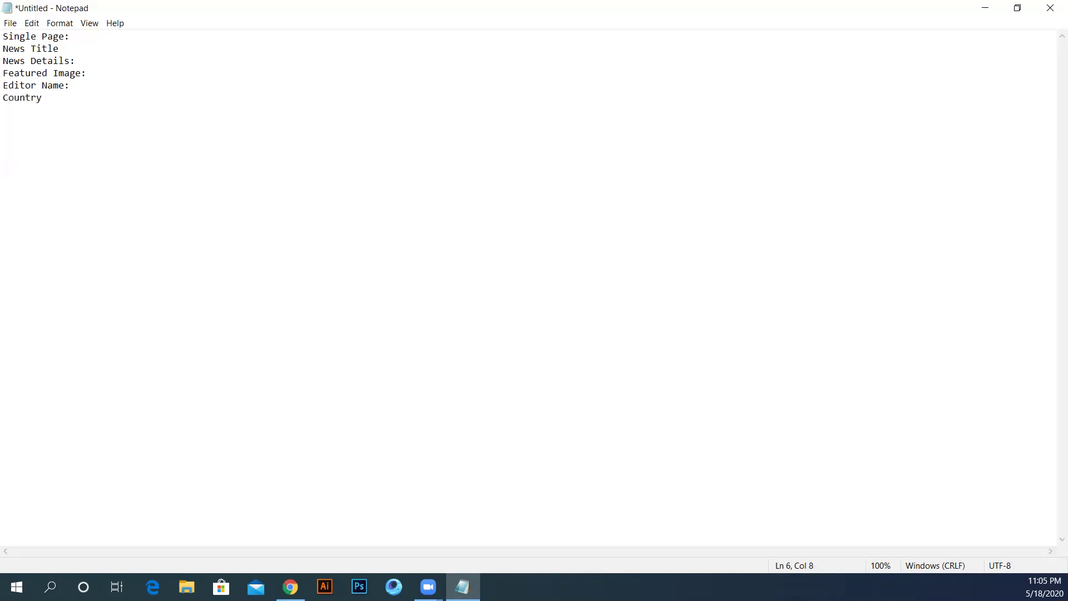
{"action": "key", "text": "BackSpace"}
{"action": "key", "text": "BackSpace"}
{"action": "key", "text": "BackSpace"}
{"action": "key", "text": "BackSpace"}
{"action": "key", "text": "BackSpace"}
{"action": "key", "text": "BackSpace"}
{"action": "key", "text": "BackSpace"}
{"action": "type", "text": "News O"}
{"action": "type", "text": "rigin"}
{"action": "type", "text": ":"}
{"action": "type", "text": "me and"}
{"action": "type", "text": " Date"}
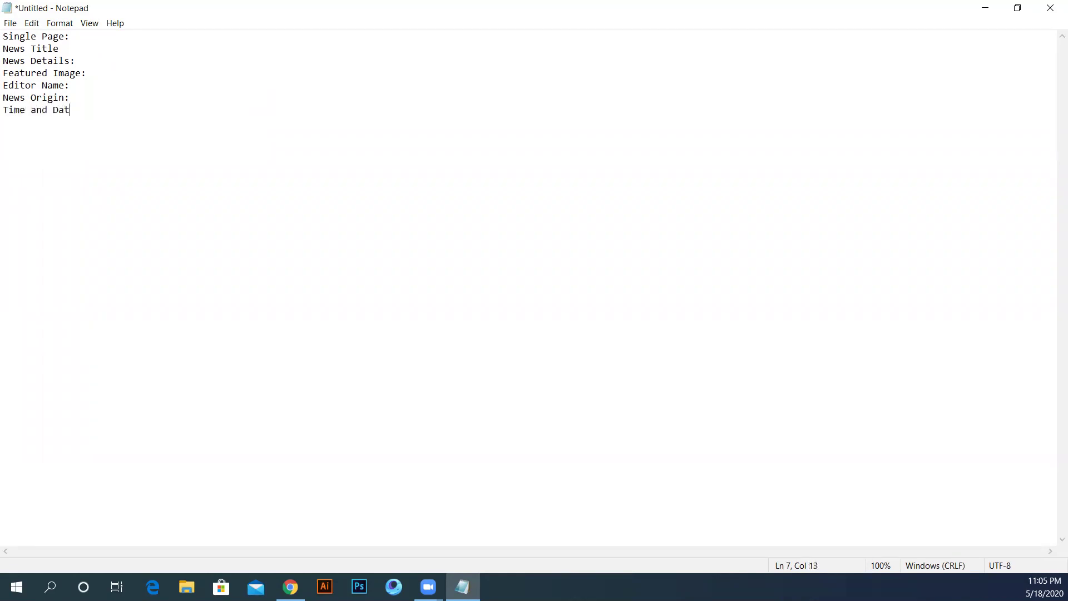
{"action": "key", "text": "Return"}
Step: Insert News Source and Author's Website lines, then minimize Notepad
{"action": "type", "text": "News Source:"}
{"action": "key", "text": "Return"}
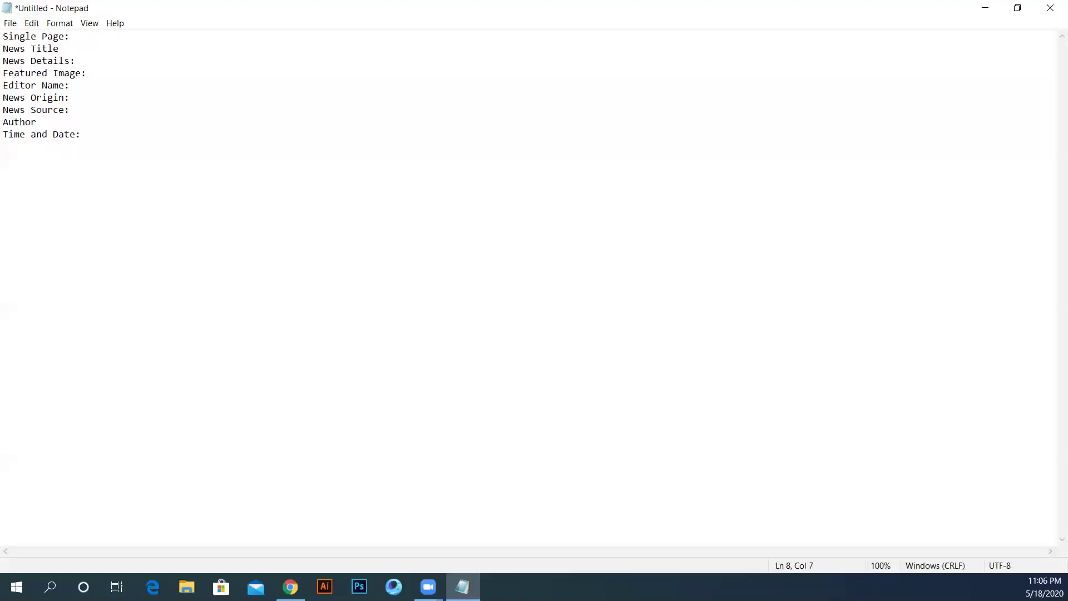
{"action": "type", "text": "Author's Website"}
{"action": "key", "text": "BackSpace"}
{"action": "left_click", "coordinate": [985, 9]}
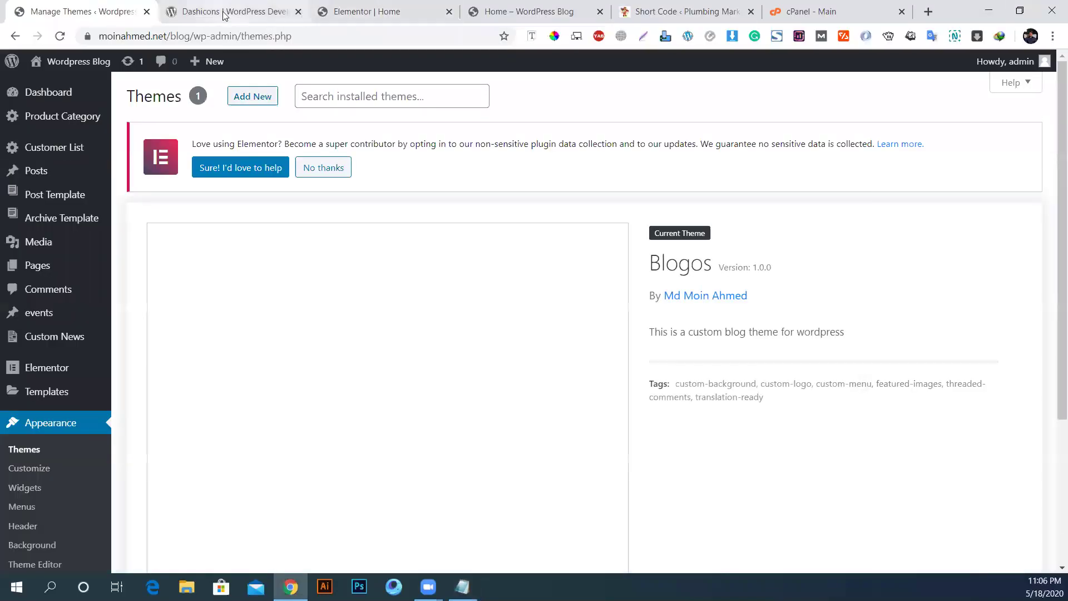
{"action": "left_click", "coordinate": [224, 13]}
{"action": "left_click", "coordinate": [161, 39]}
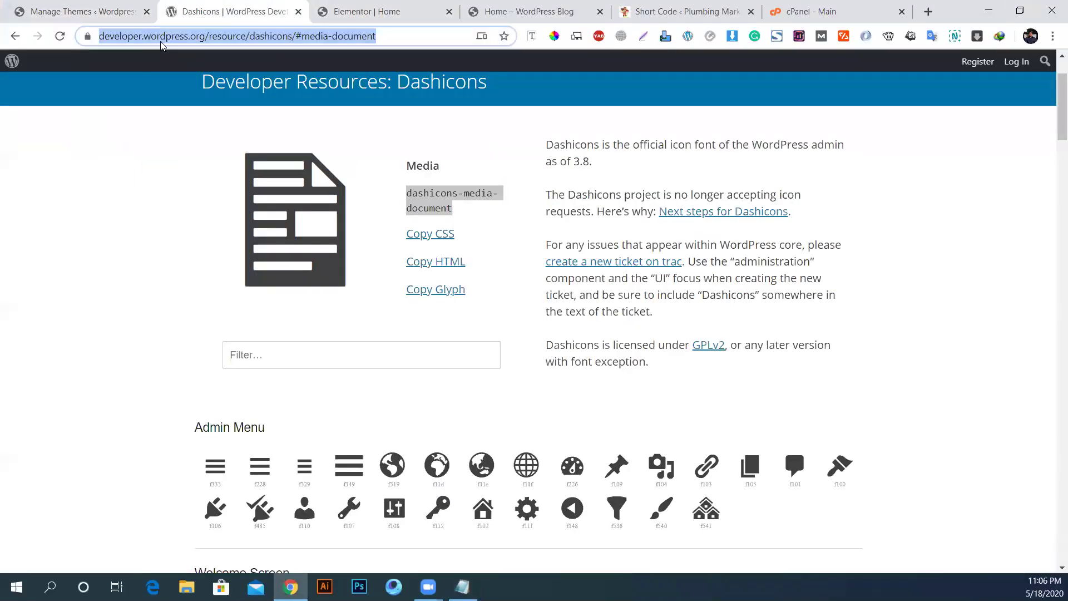
{"action": "type", "text": "prothomal"}
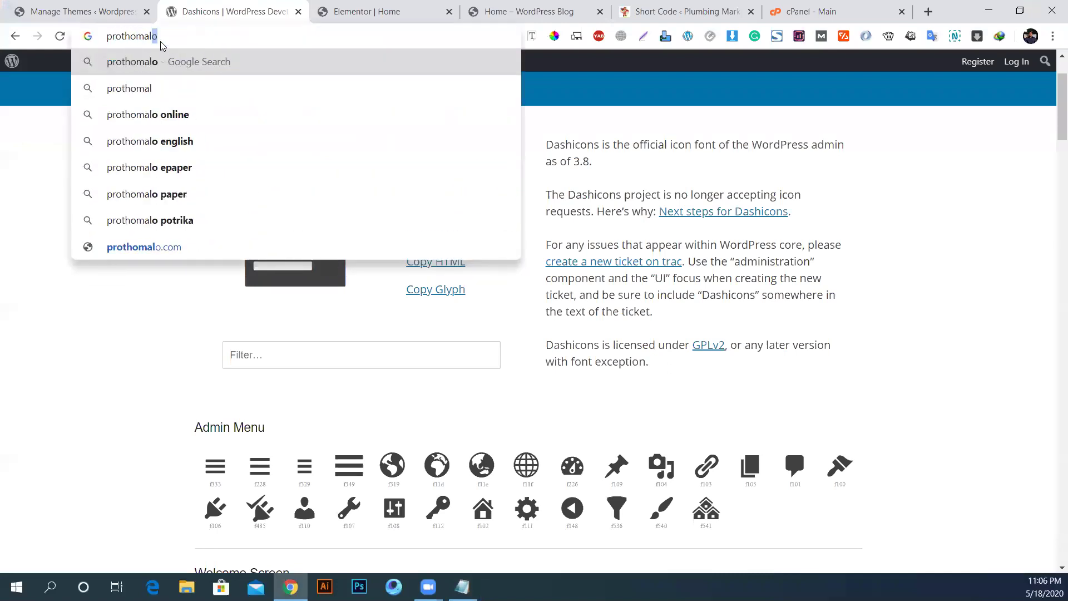
{"action": "type", "text": "o"}
{"action": "key", "text": "Return"}
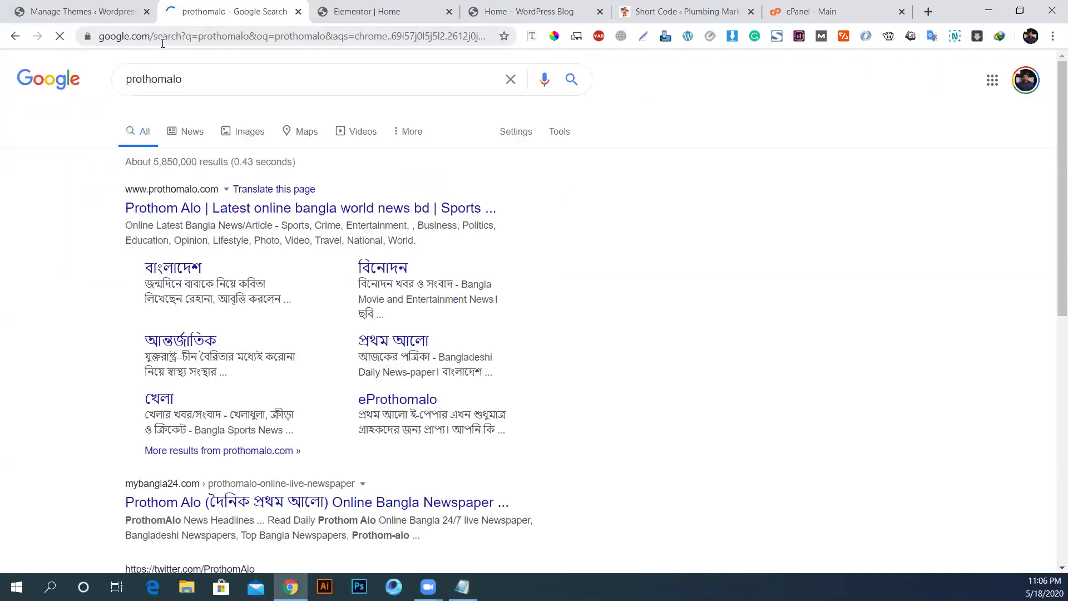
{"action": "left_click", "coordinate": [192, 210]}
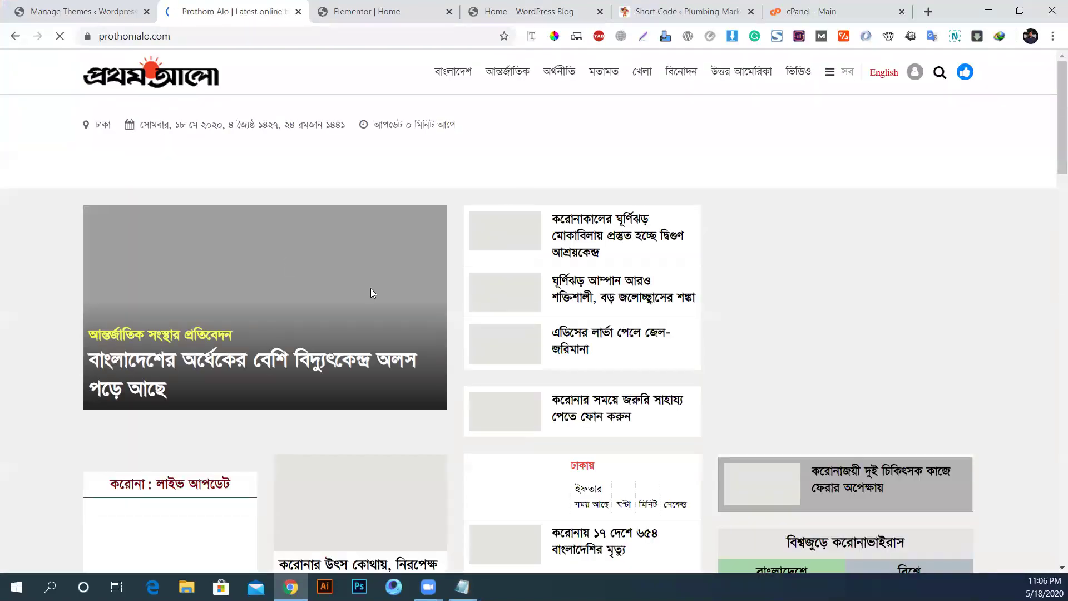
{"action": "scroll", "coordinate": [245, 390], "scroll_direction": "down", "scroll_amount": 2}
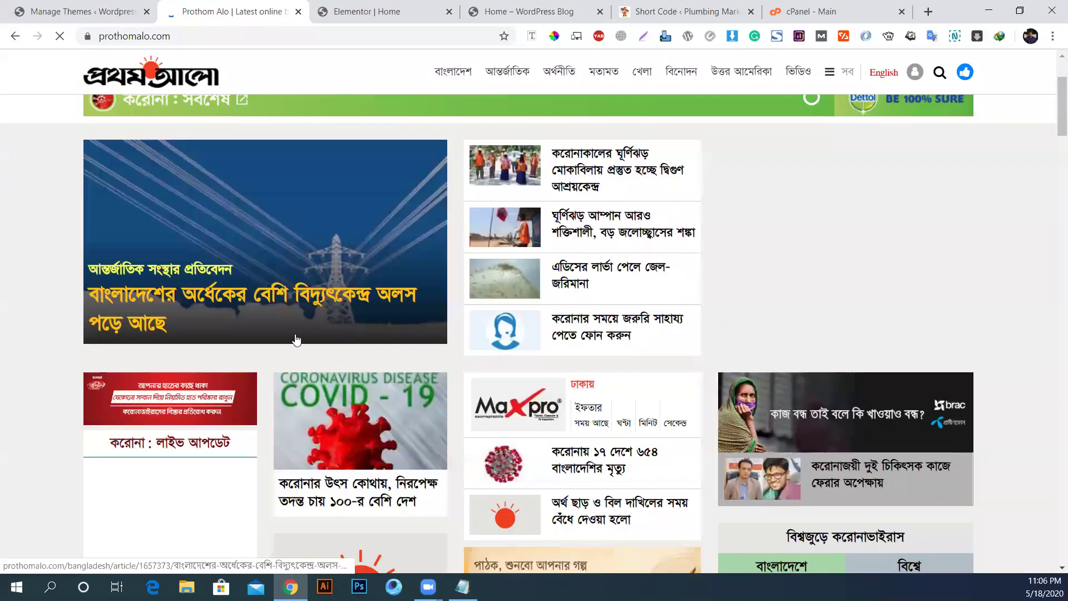
{"action": "left_click", "coordinate": [195, 301]}
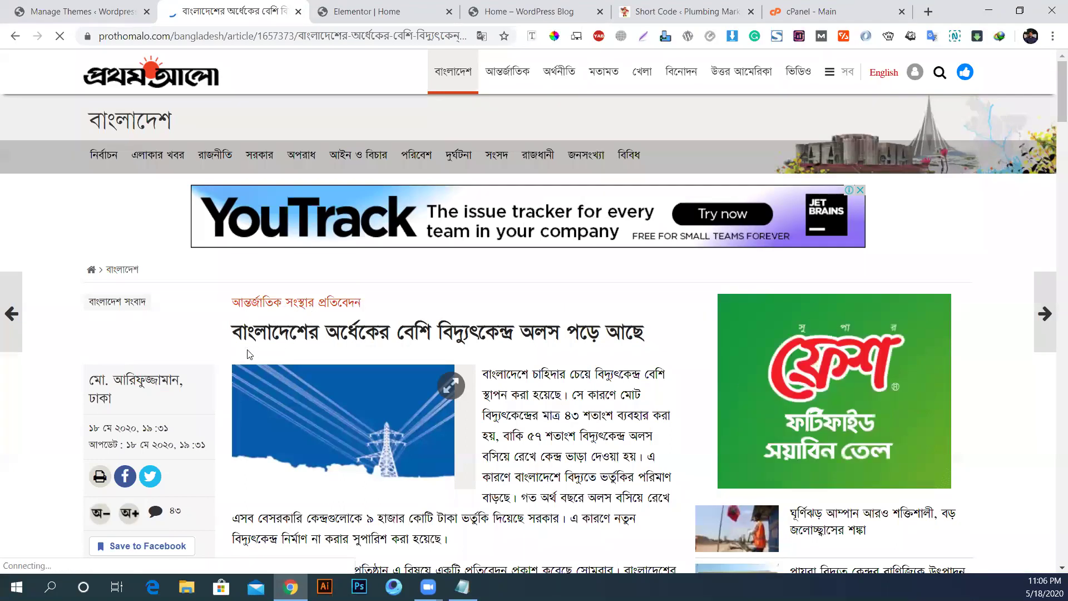
{"action": "left_click_drag", "start_coordinate": [233, 333], "coordinate": [644, 334]}
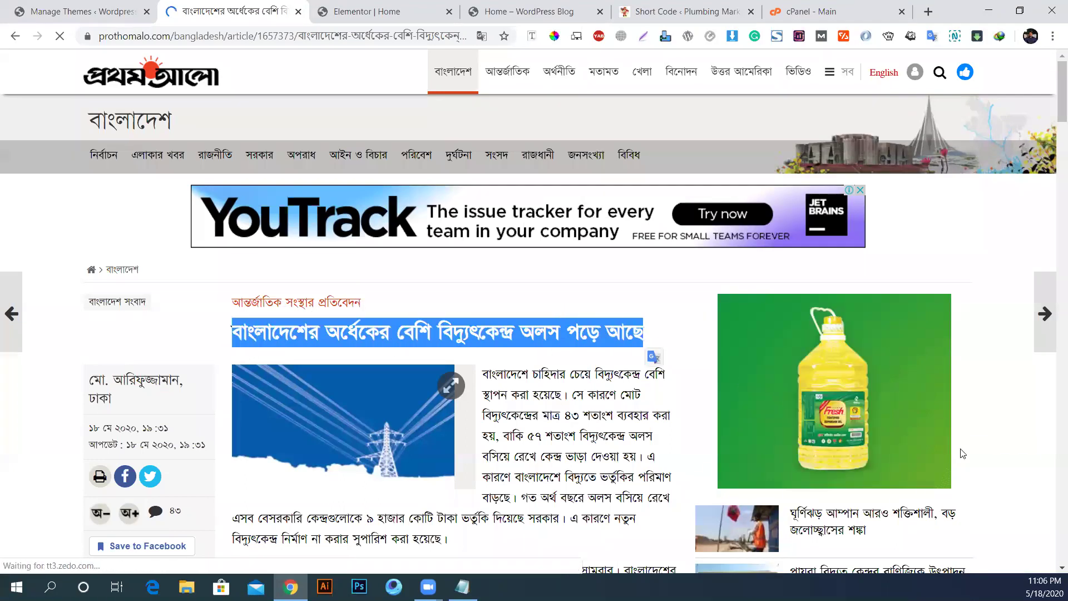
{"action": "scroll", "coordinate": [129, 300], "scroll_direction": "down", "scroll_amount": 3}
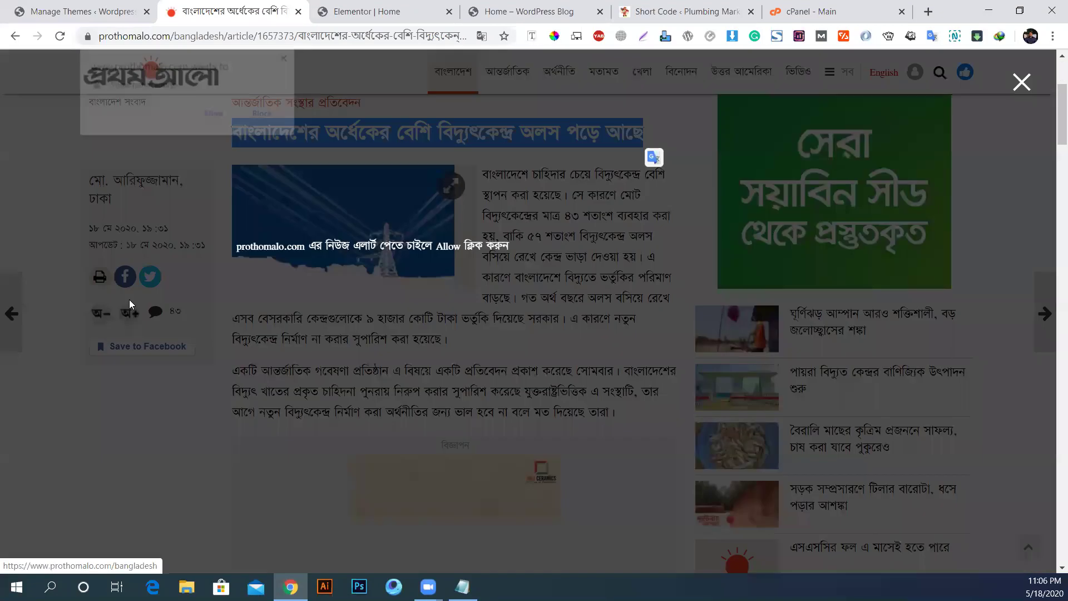
{"action": "left_click", "coordinate": [249, 115]}
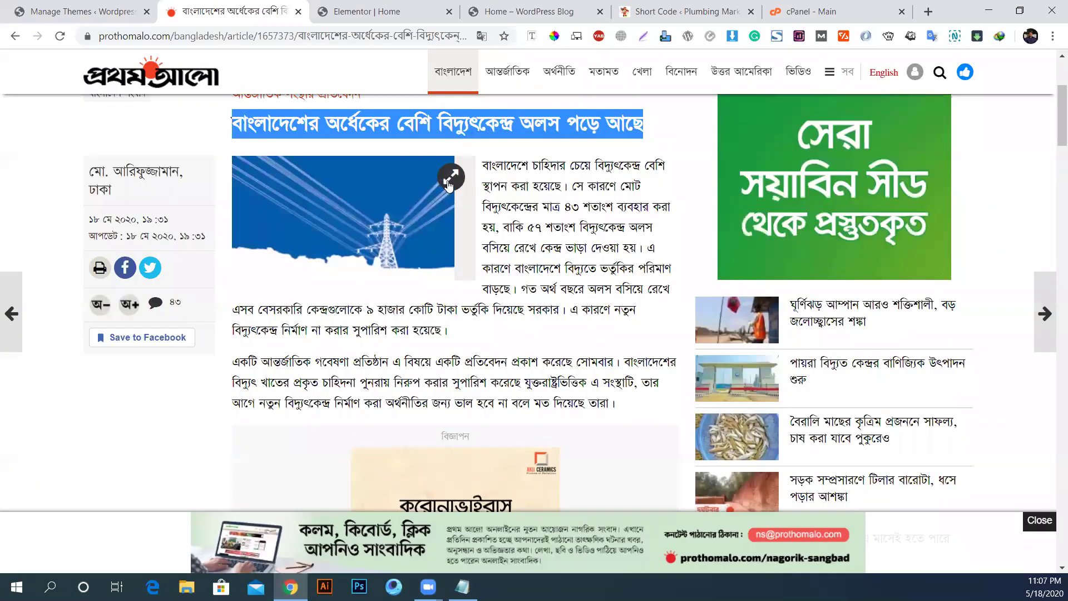
{"action": "scroll", "coordinate": [556, 326], "scroll_direction": "down", "scroll_amount": 10}
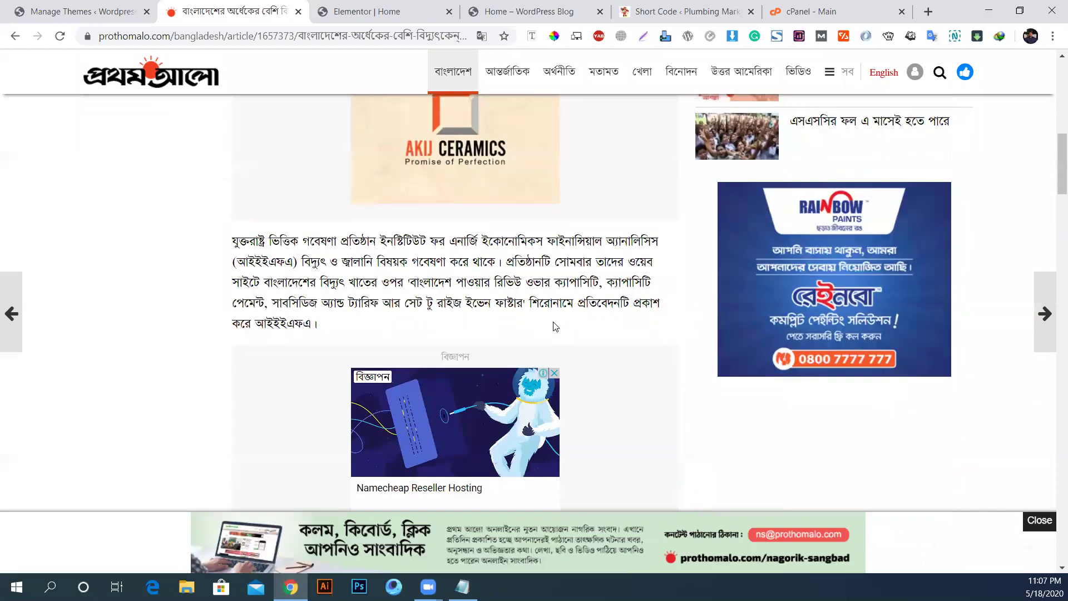
{"action": "scroll", "coordinate": [555, 326], "scroll_direction": "down", "scroll_amount": 20}
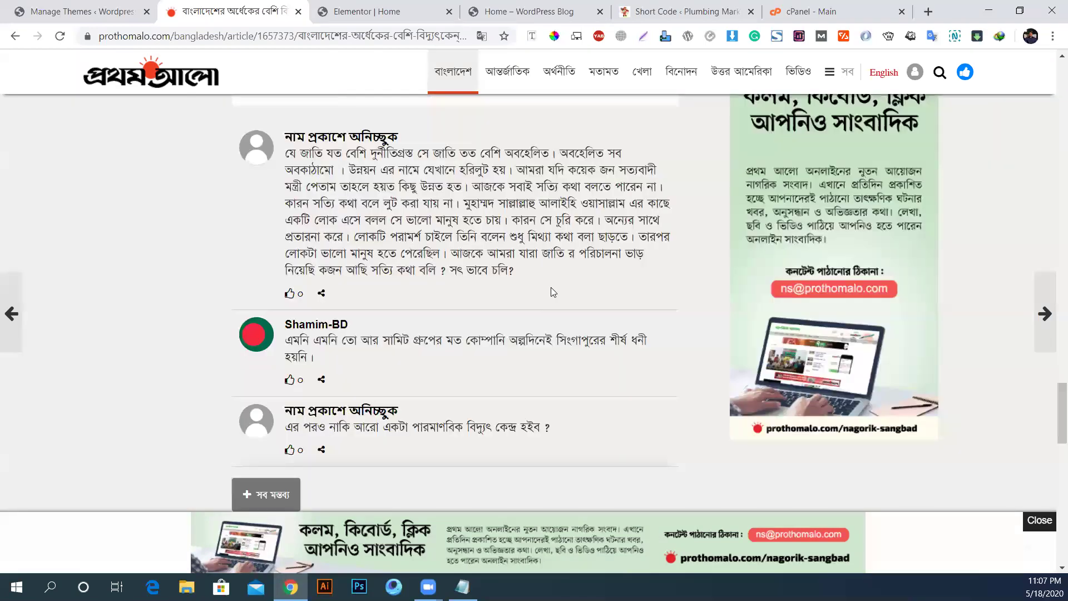
{"action": "scroll", "coordinate": [298, 337], "scroll_direction": "up", "scroll_amount": 6}
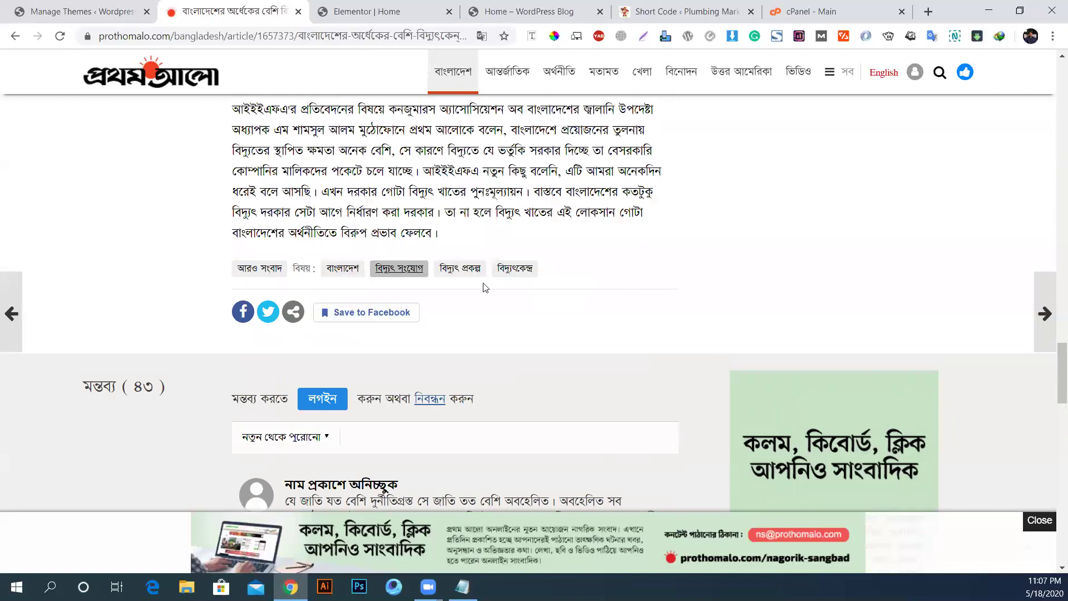
{"action": "scroll", "coordinate": [423, 295], "scroll_direction": "down", "scroll_amount": 10}
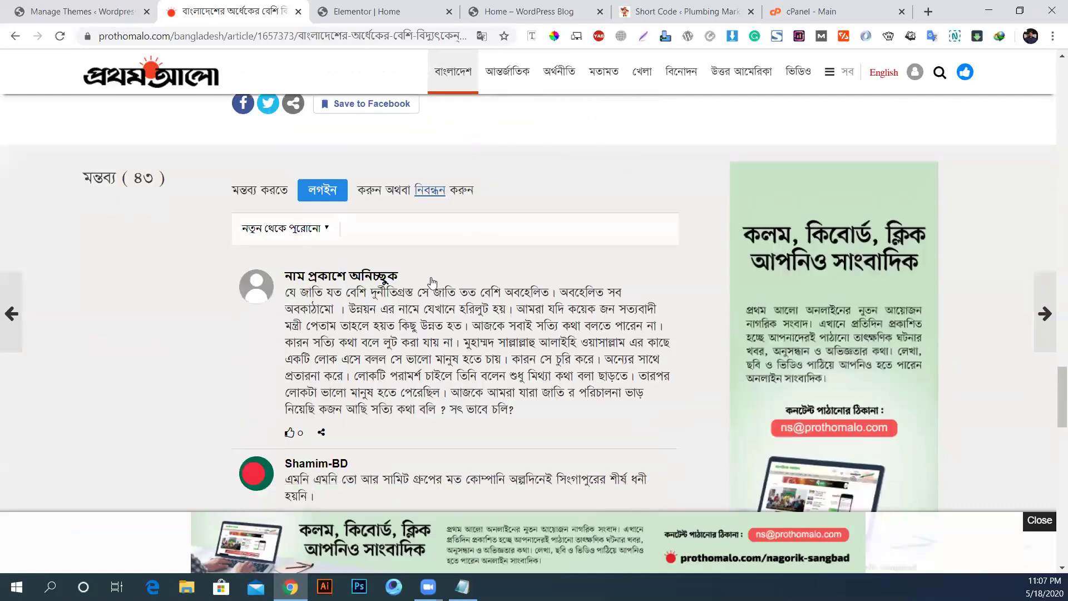
{"action": "scroll", "coordinate": [435, 278], "scroll_direction": "down", "scroll_amount": 10}
{"action": "scroll", "coordinate": [427, 425], "scroll_direction": "up", "scroll_amount": 20}
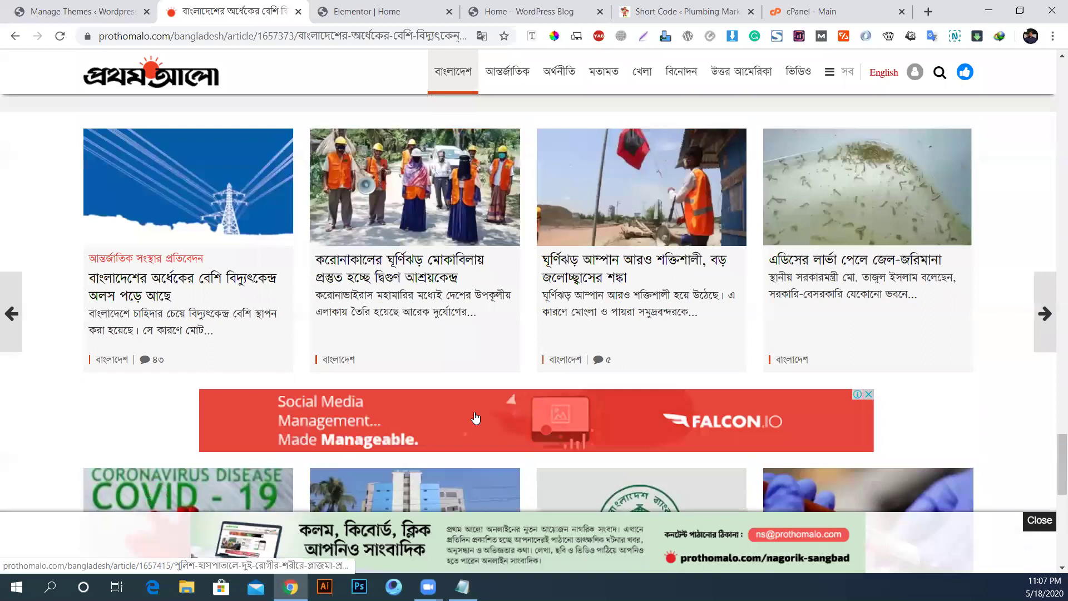
{"action": "scroll", "coordinate": [489, 401], "scroll_direction": "up", "scroll_amount": 5}
{"action": "scroll", "coordinate": [250, 336], "scroll_direction": "down", "scroll_amount": 3}
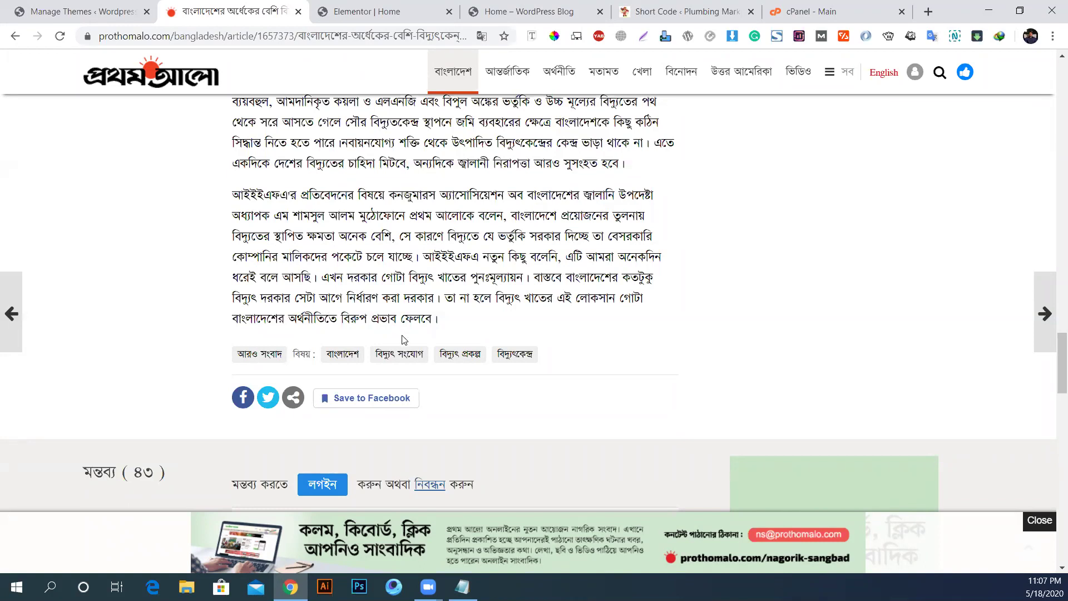
Step: Switch between the Elementor and Themes tabs, then bring the Notepad field list forward
{"action": "left_click", "coordinate": [359, 11]}
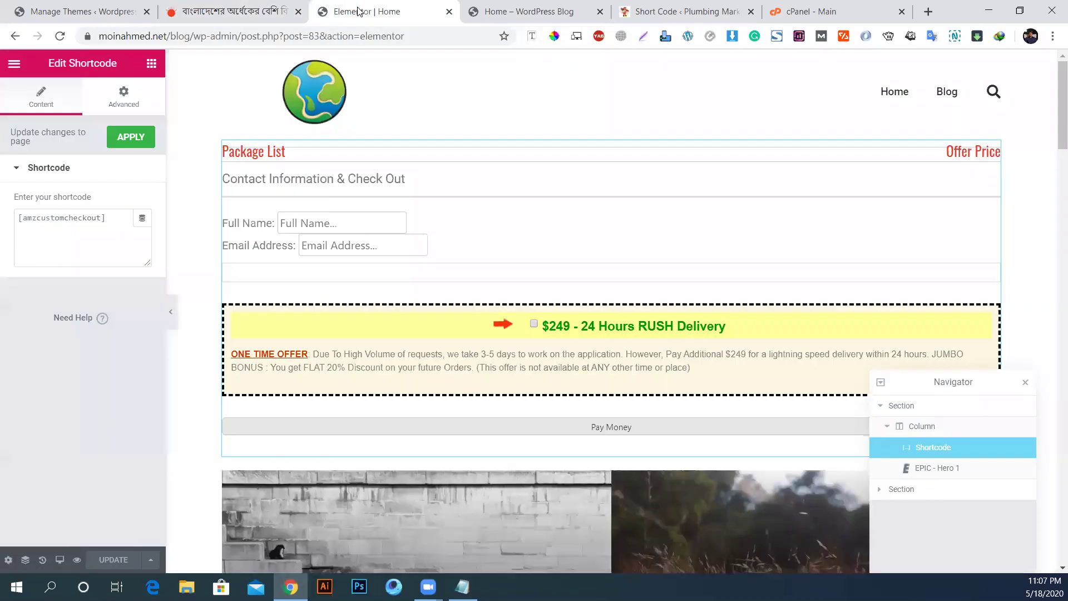
{"action": "left_click", "coordinate": [89, 6]}
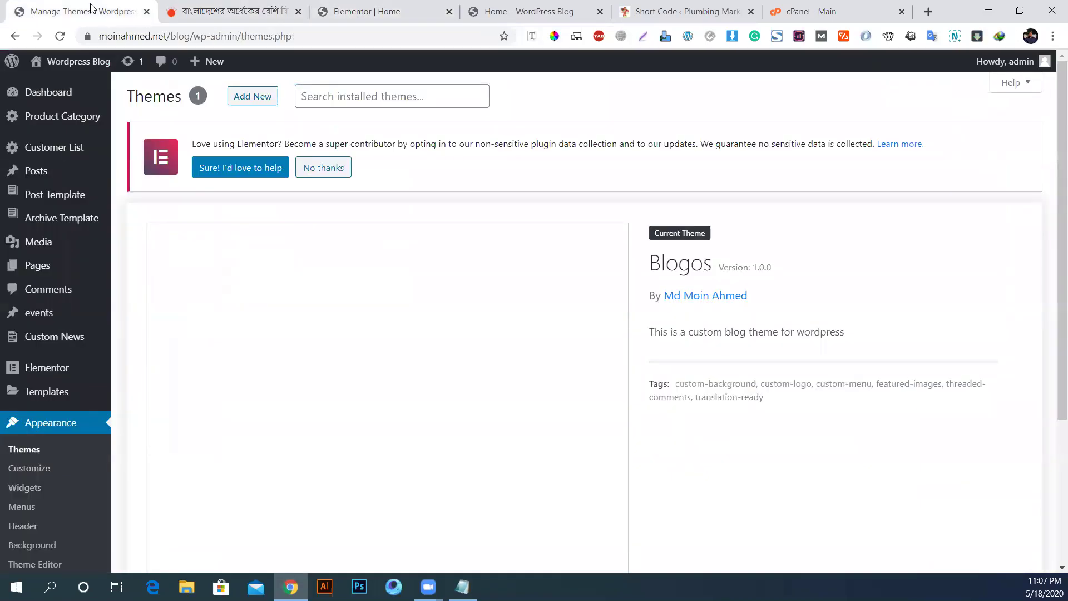
{"action": "left_click", "coordinate": [462, 587]}
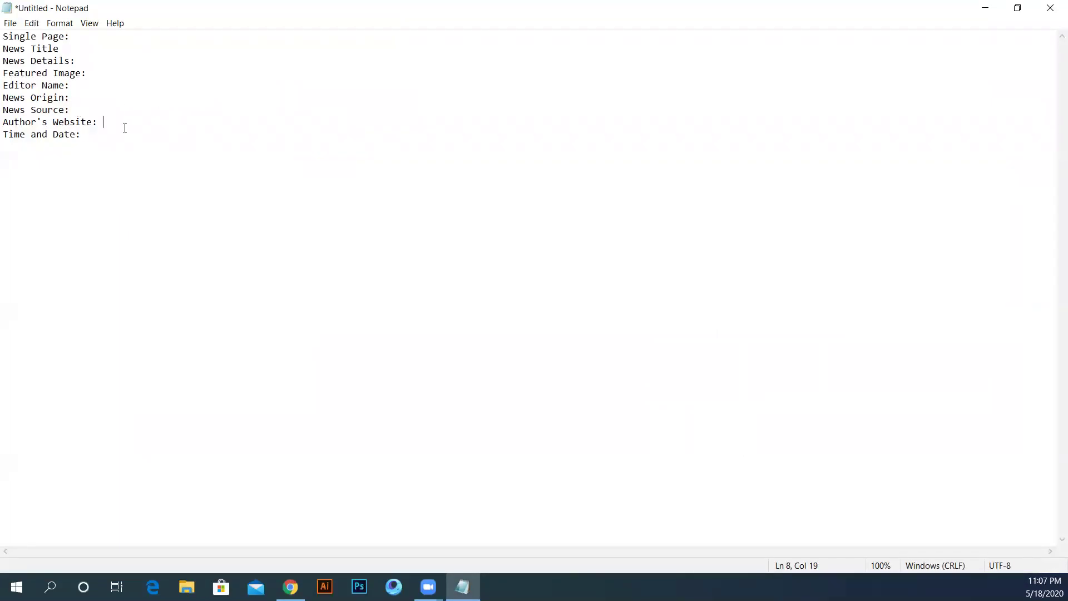
Step: Add a 'Download Our Promotional Flyer' line below Author's Website and select the lines above it
{"action": "key", "text": "Return"}
{"action": "type", "text": "Download A"}
{"action": "key", "text": "BackSpace"}
{"action": "type", "text": "Our Promotio"}
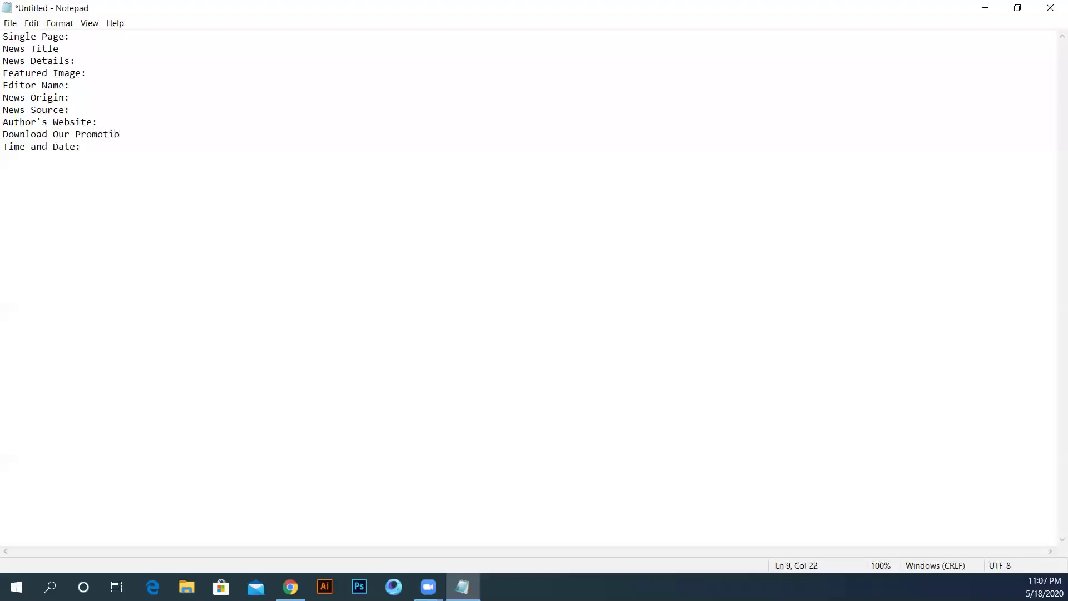
{"action": "type", "text": "nal Flyer"}
{"action": "key", "text": "shift+Up"}
{"action": "key", "text": "shift+Up"}
{"action": "key", "text": "shift+Up"}
{"action": "key", "text": "shift+Up"}
{"action": "key", "text": "shift+Up"}
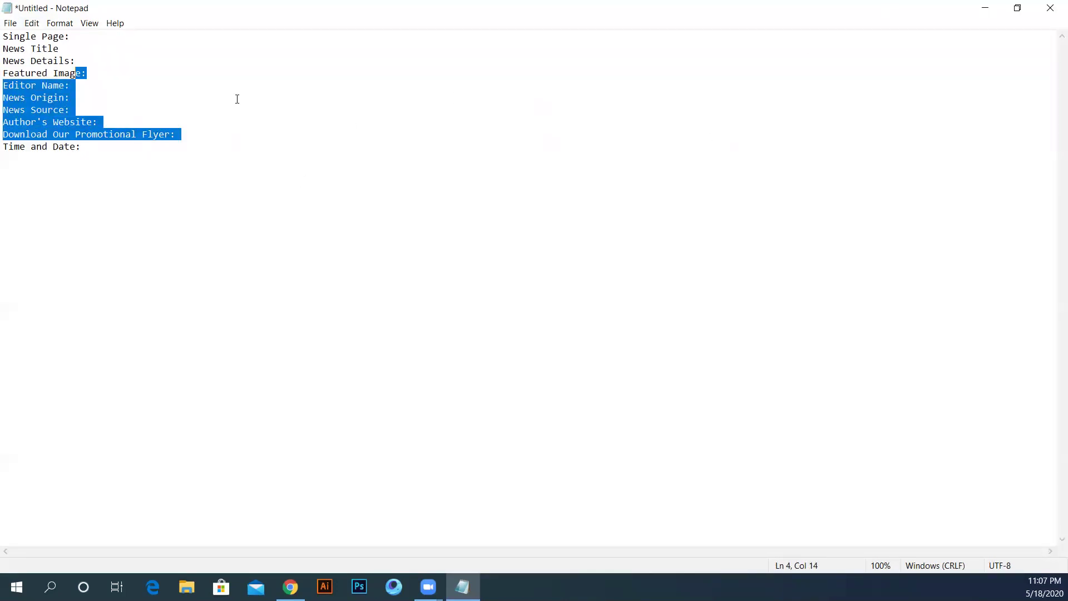
Step: Minimize Notepad and scroll through the WordPress Themes page
{"action": "left_click", "coordinate": [985, 8]}
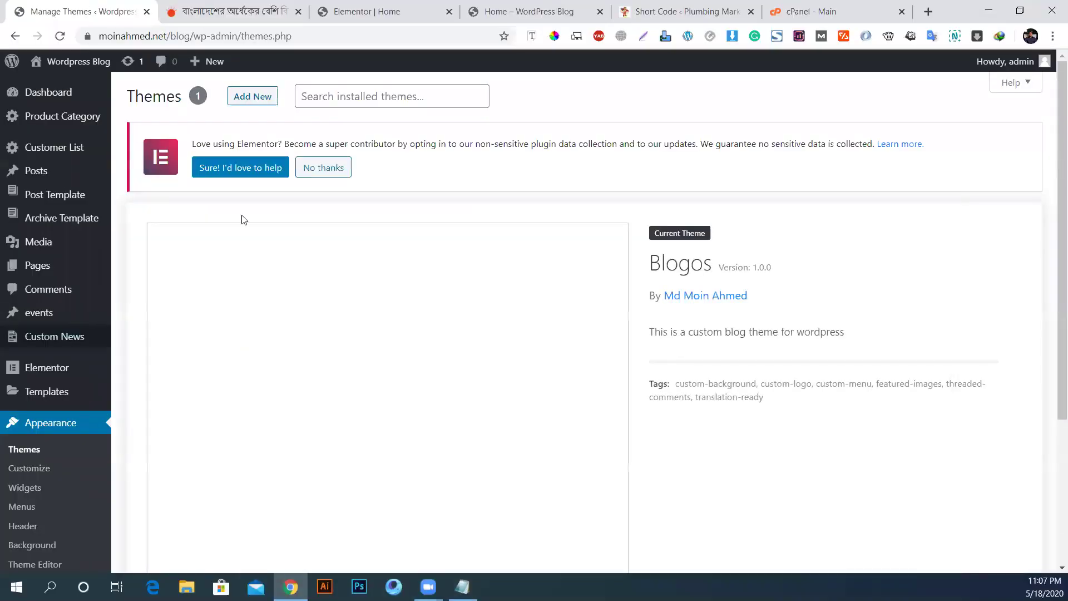
{"action": "mouse_move", "coordinate": [96, 237]}
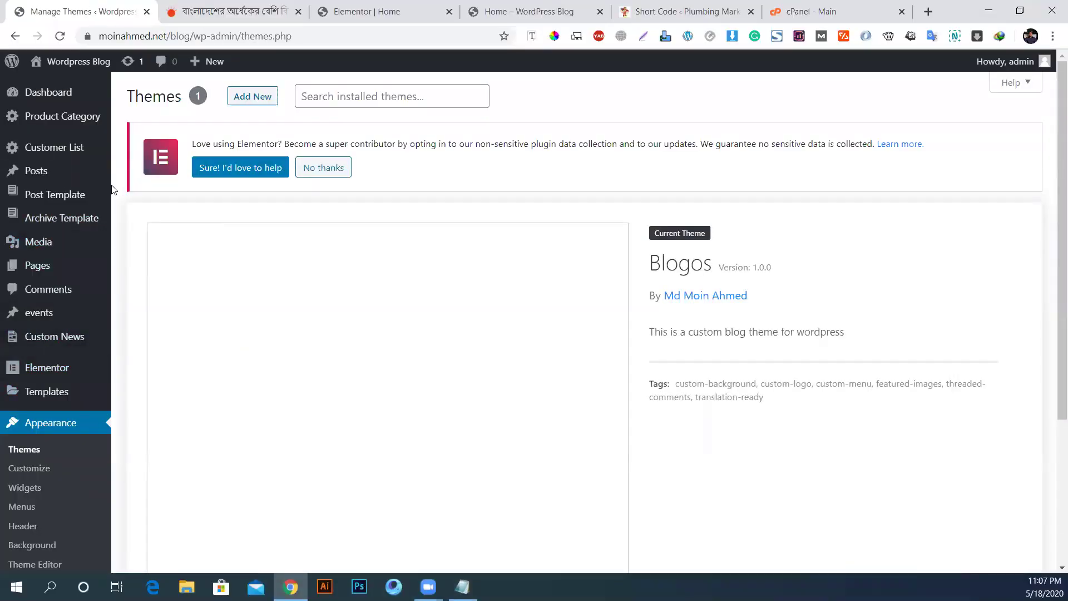
{"action": "scroll", "coordinate": [113, 190], "scroll_direction": "down", "scroll_amount": 4}
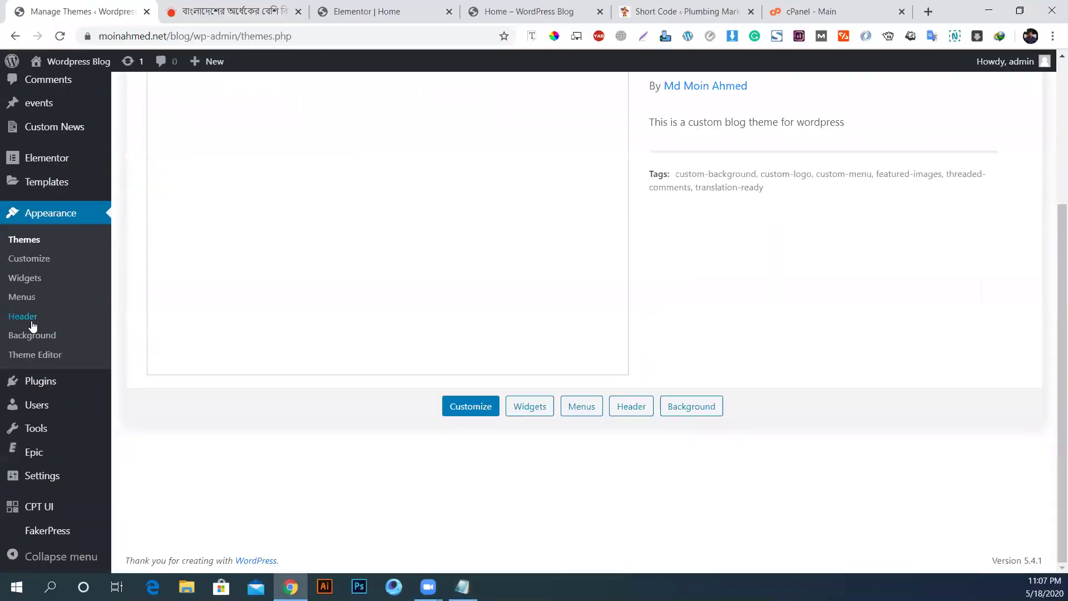
{"action": "scroll", "coordinate": [816, 356], "scroll_direction": "up", "scroll_amount": 4}
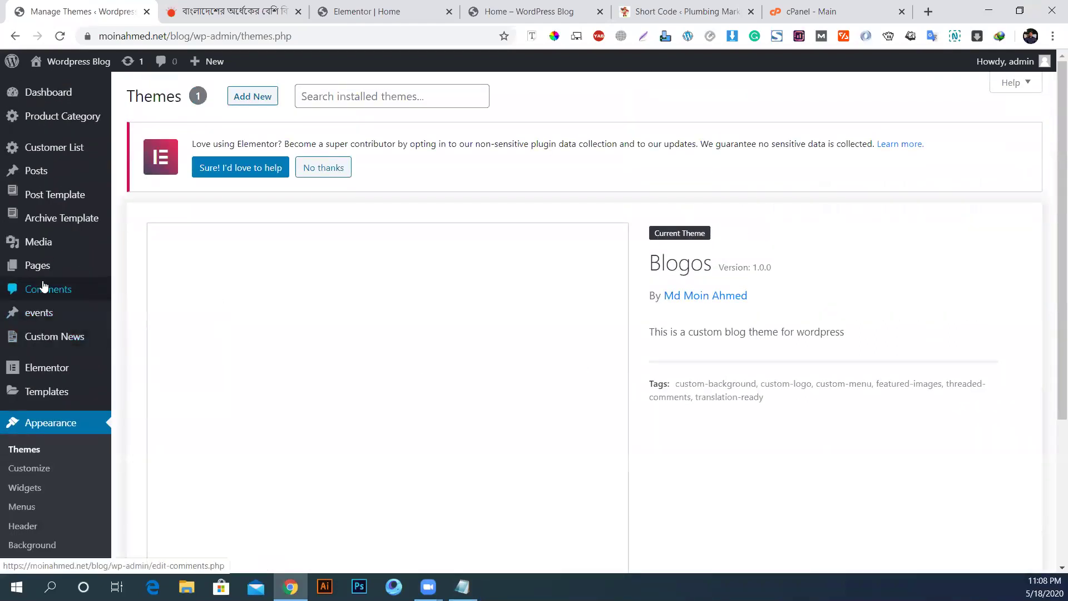
{"action": "scroll", "coordinate": [52, 418], "scroll_direction": "down", "scroll_amount": 4}
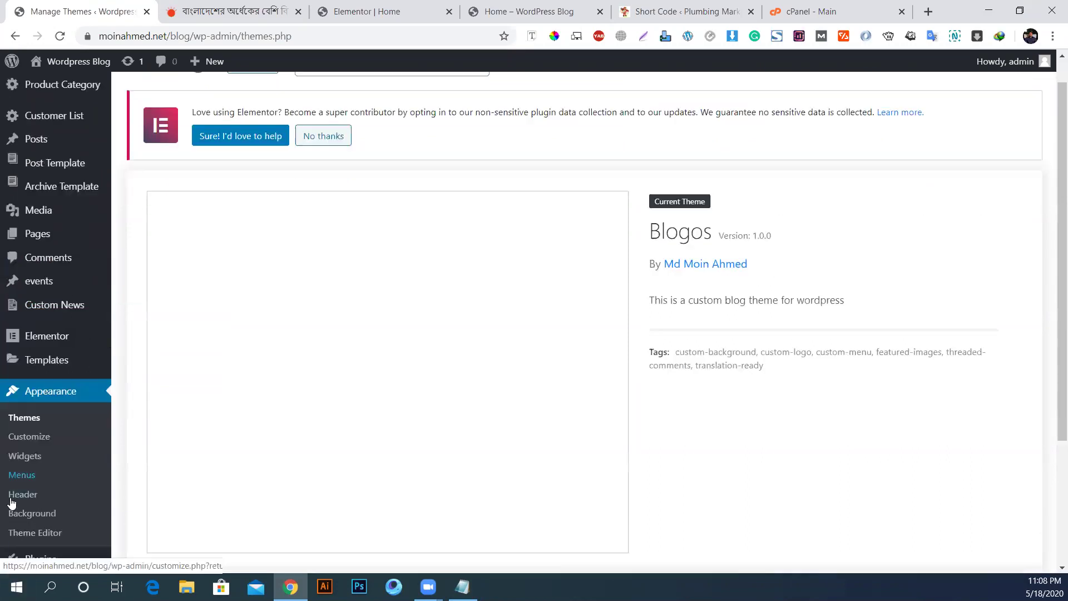
{"action": "scroll", "coordinate": [61, 479], "scroll_direction": "up", "scroll_amount": 4}
{"action": "scroll", "coordinate": [78, 526], "scroll_direction": "down", "scroll_amount": 4}
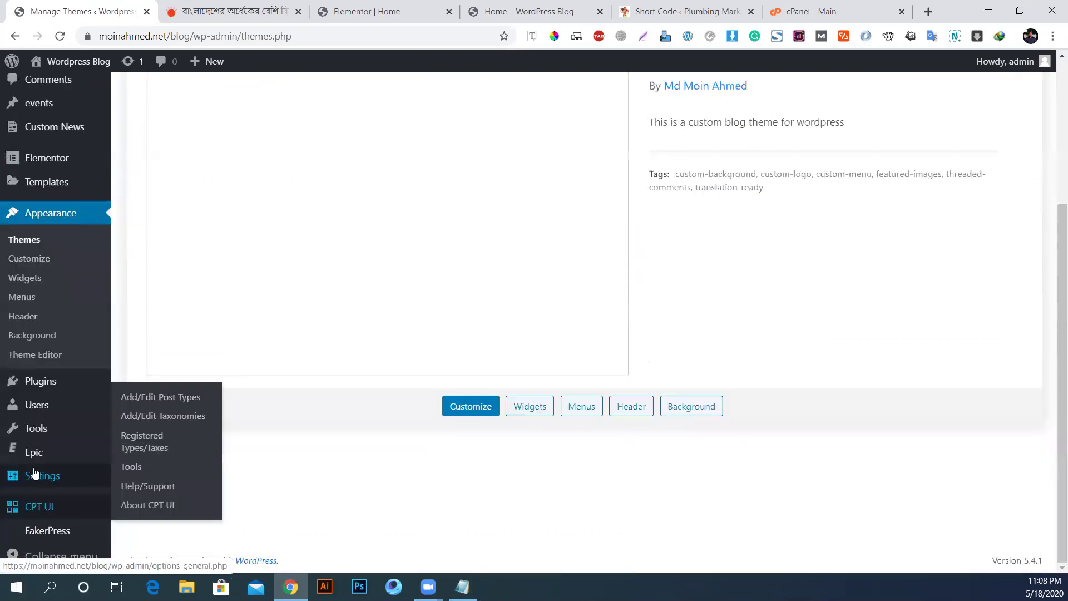
Step: In Reading settings, set the homepage to the static page Home, save, and view Pages
{"action": "left_click", "coordinate": [137, 434]}
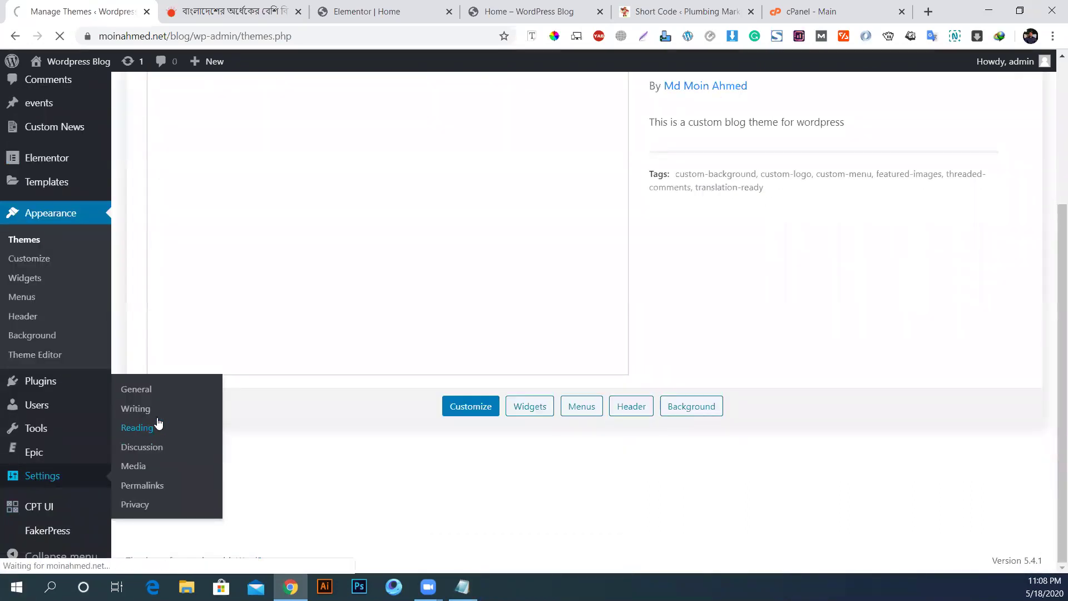
{"action": "left_click", "coordinate": [277, 239]}
{"action": "left_click", "coordinate": [372, 265]}
{"action": "left_click", "coordinate": [364, 306]}
{"action": "scroll", "coordinate": [338, 388], "scroll_direction": "down", "scroll_amount": 1}
{"action": "scroll", "coordinate": [338, 388], "scroll_direction": "down", "scroll_amount": 3}
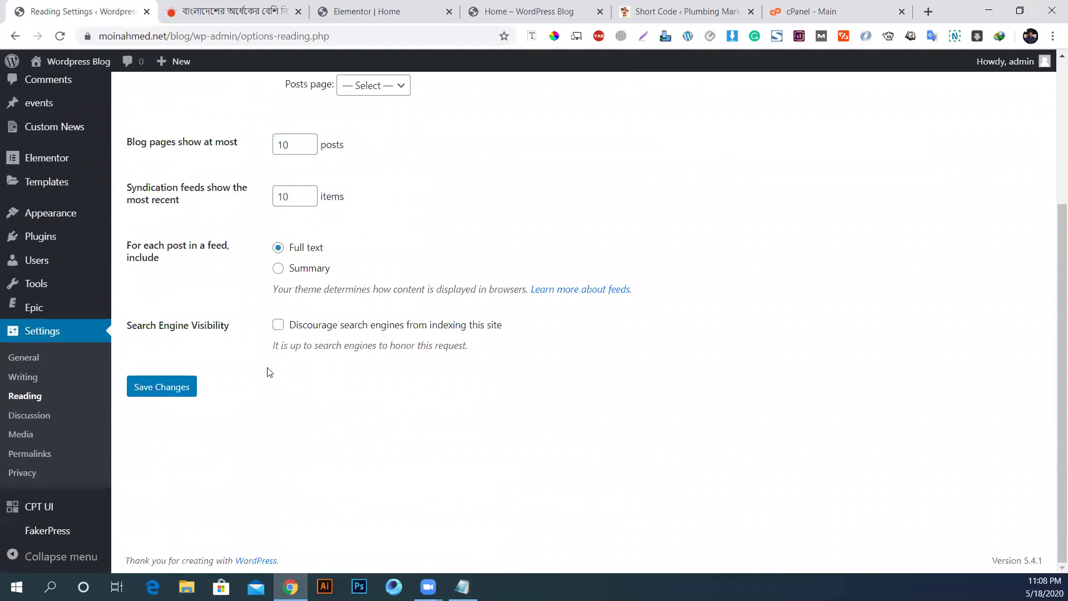
{"action": "left_click", "coordinate": [165, 391]}
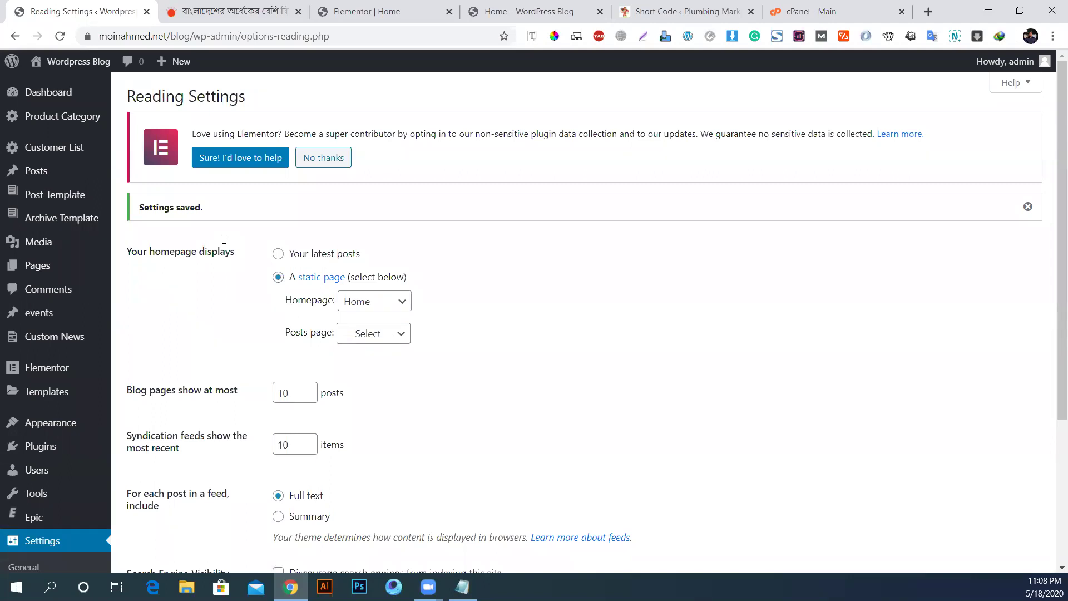
{"action": "left_click", "coordinate": [39, 271]}
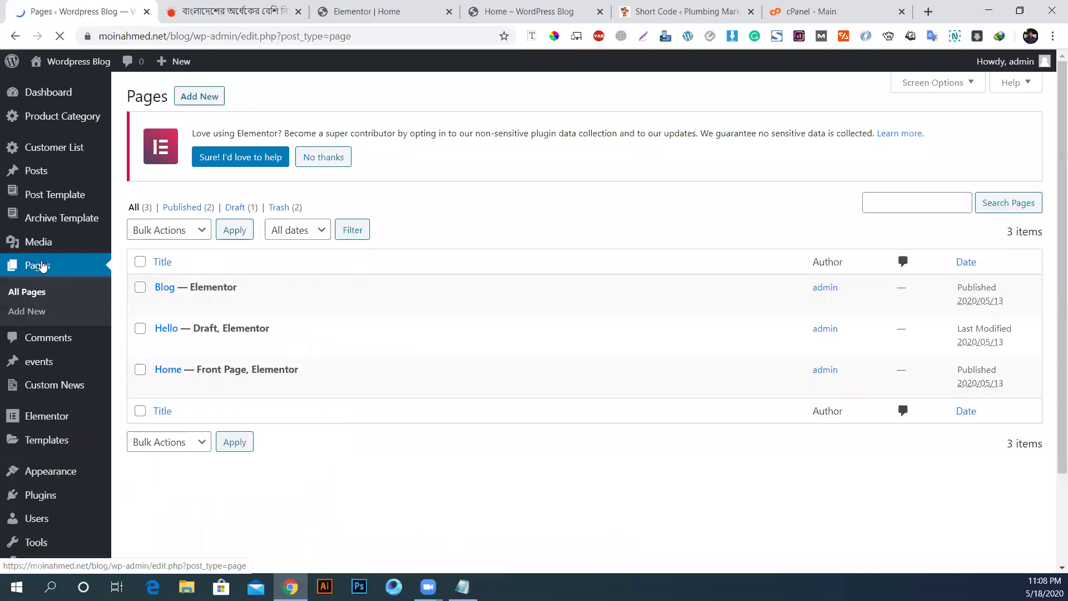
Step: Delete the events post type from CPT UI's Edit Post Types tab and confirm
{"action": "left_click", "coordinate": [41, 176]}
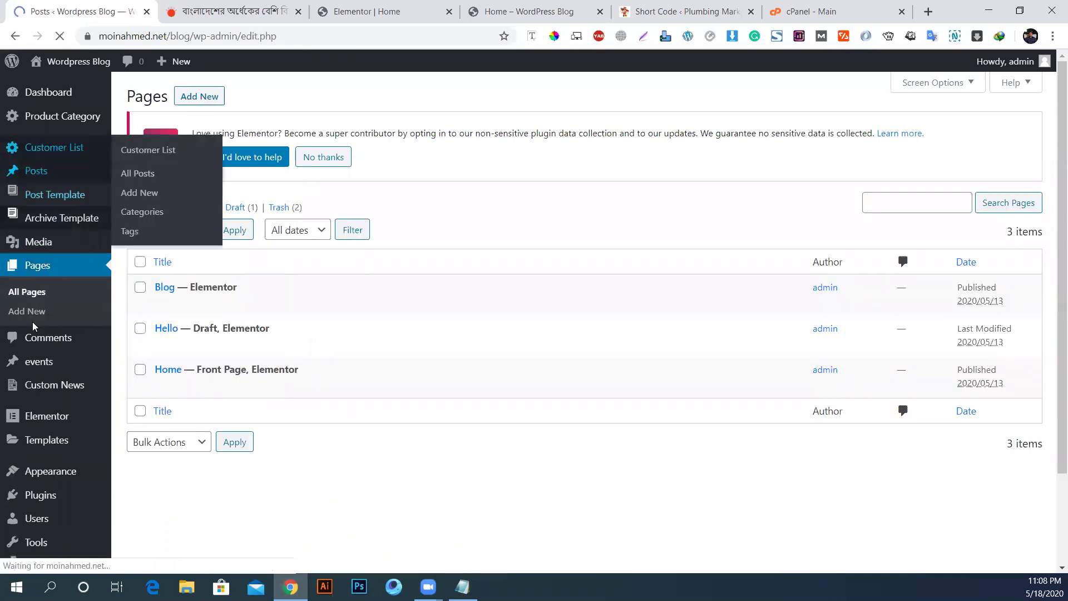
{"action": "scroll", "coordinate": [44, 354], "scroll_direction": "down", "scroll_amount": 3}
{"action": "mouse_move", "coordinate": [41, 271]}
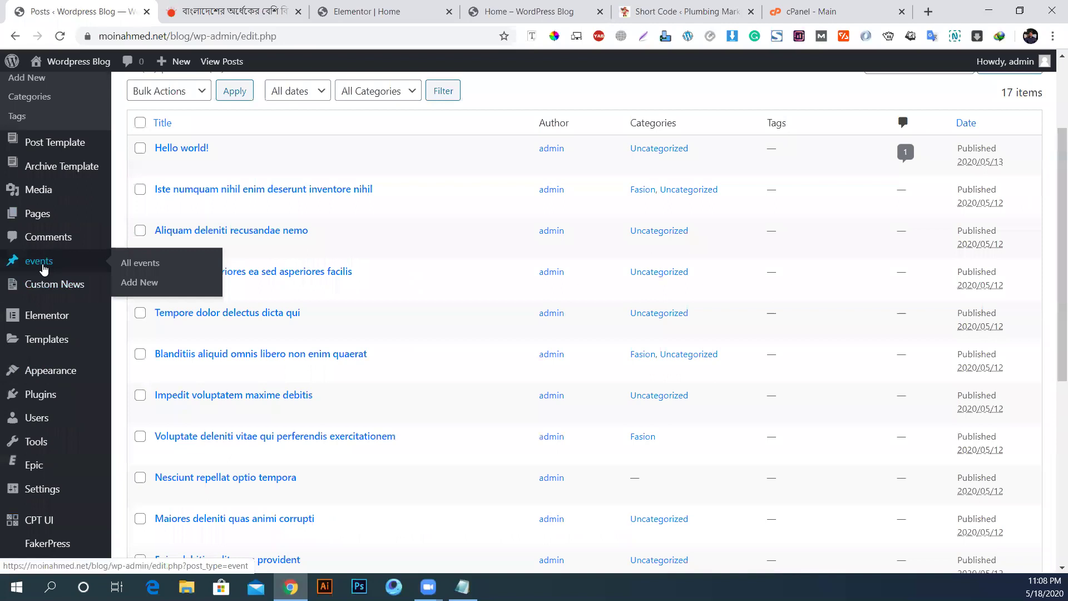
{"action": "scroll", "coordinate": [71, 451], "scroll_direction": "down", "scroll_amount": 7}
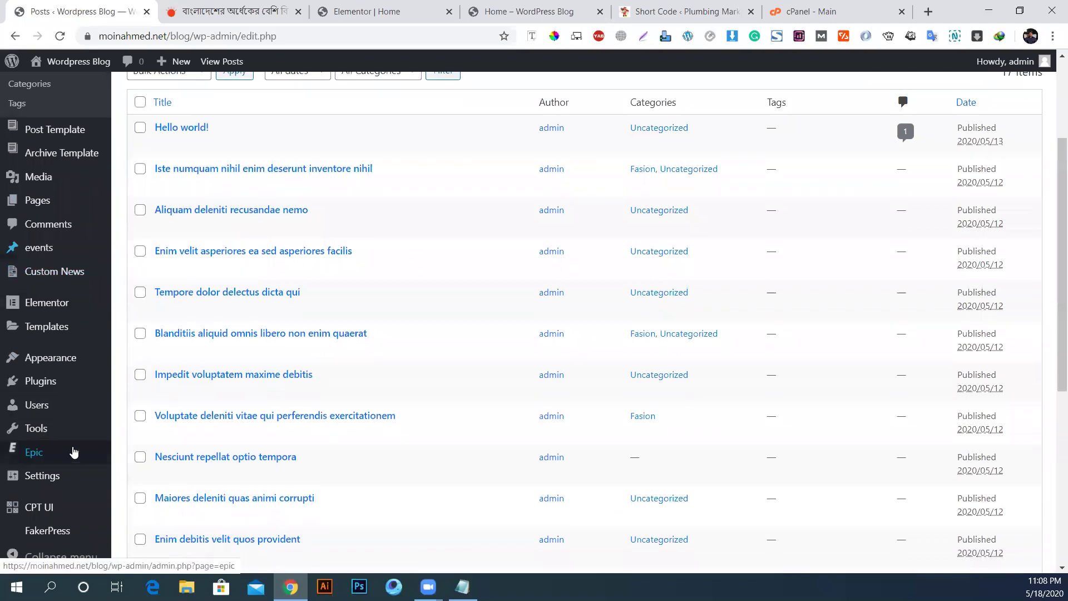
{"action": "mouse_move", "coordinate": [39, 508]}
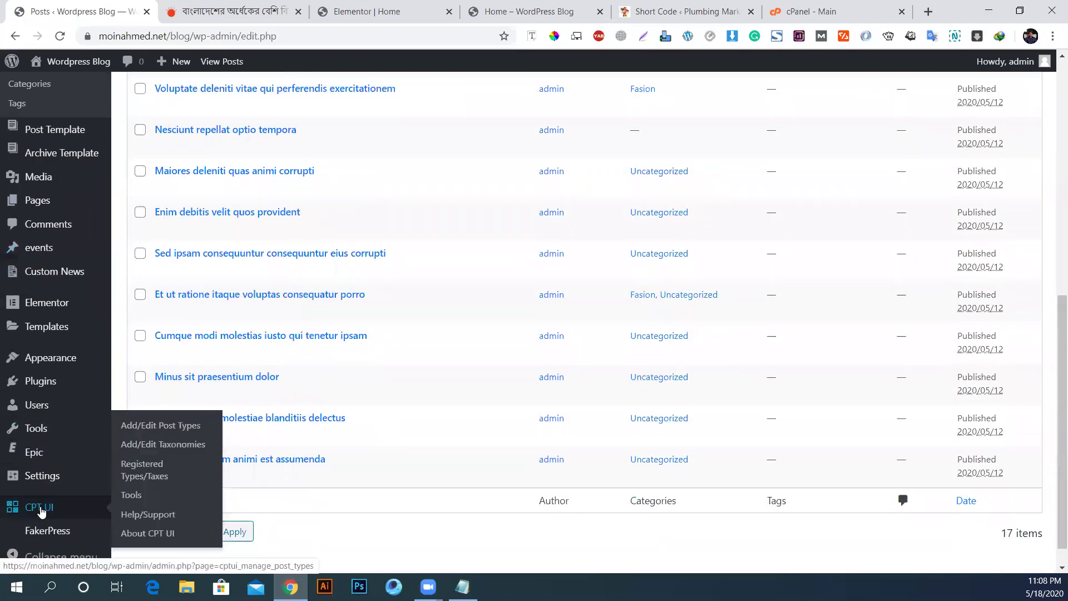
{"action": "left_click", "coordinate": [157, 427]}
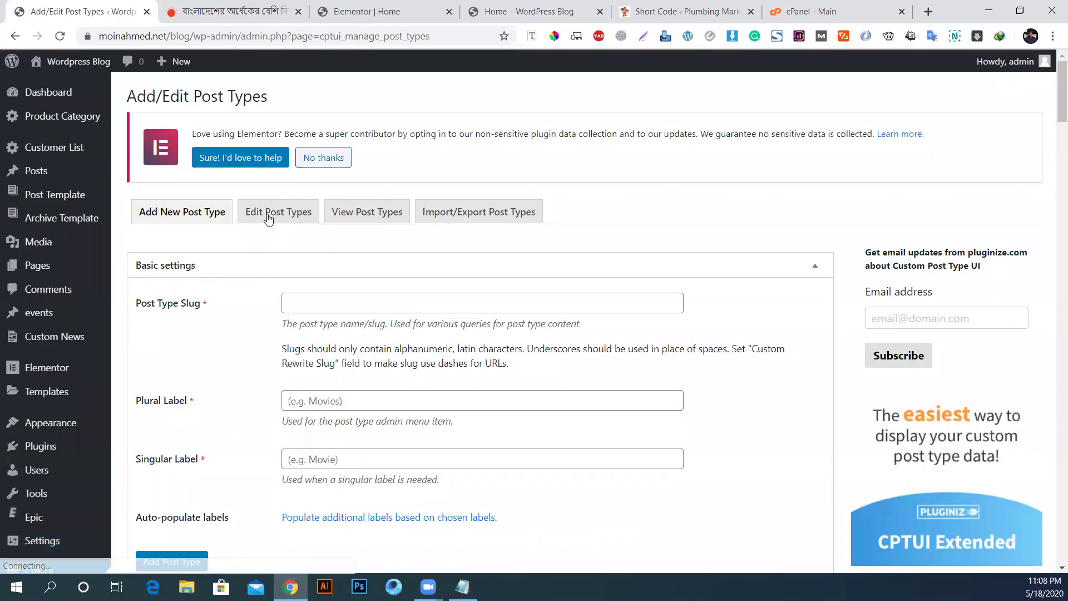
{"action": "left_click", "coordinate": [269, 216]}
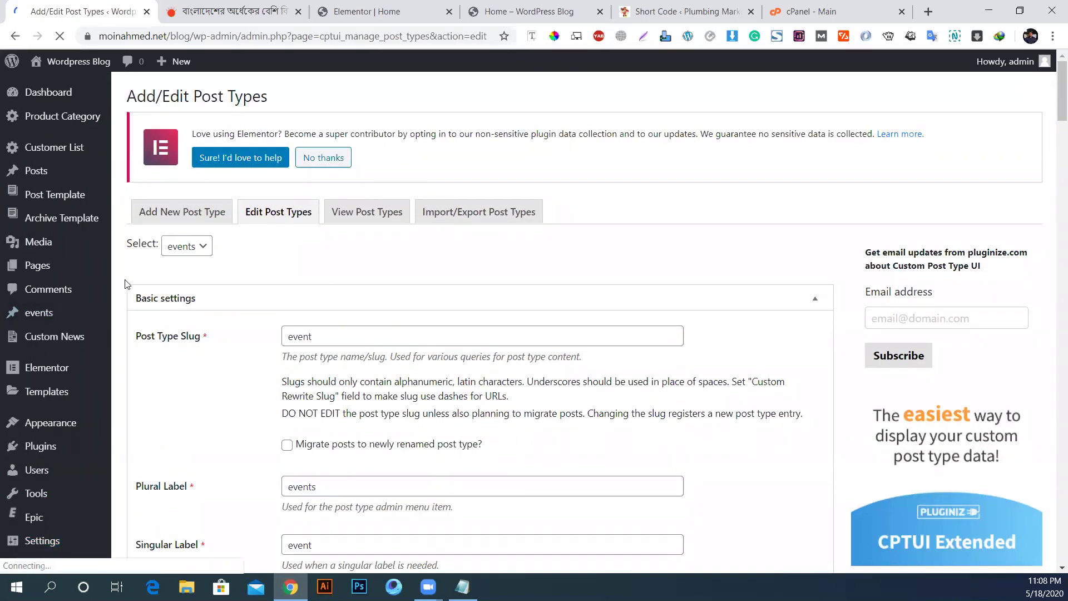
{"action": "scroll", "coordinate": [232, 355], "scroll_direction": "down", "scroll_amount": 6}
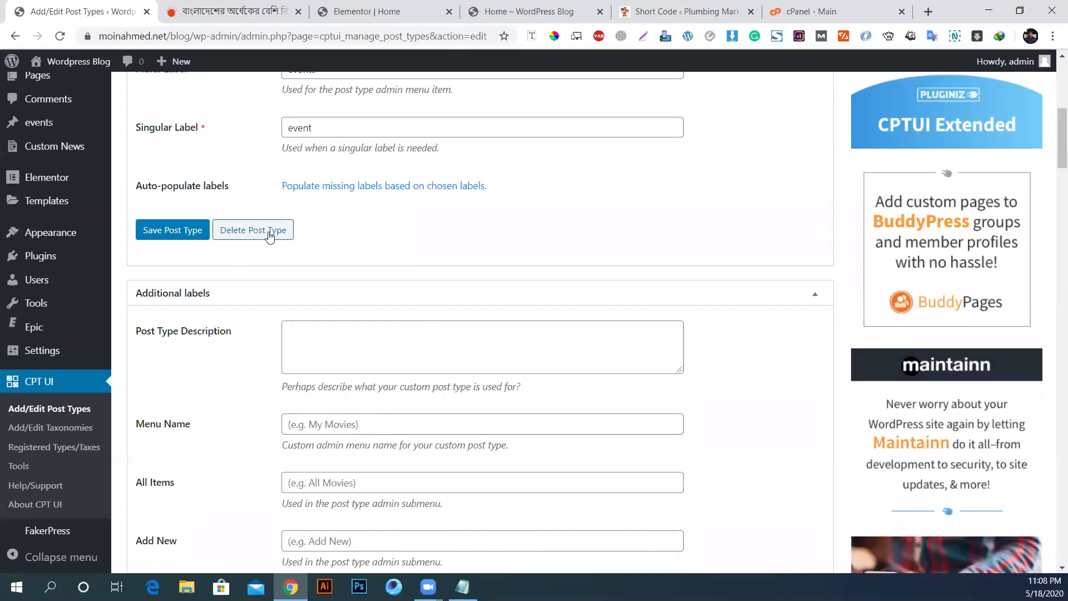
{"action": "left_click", "coordinate": [267, 232]}
{"action": "left_click", "coordinate": [565, 362]}
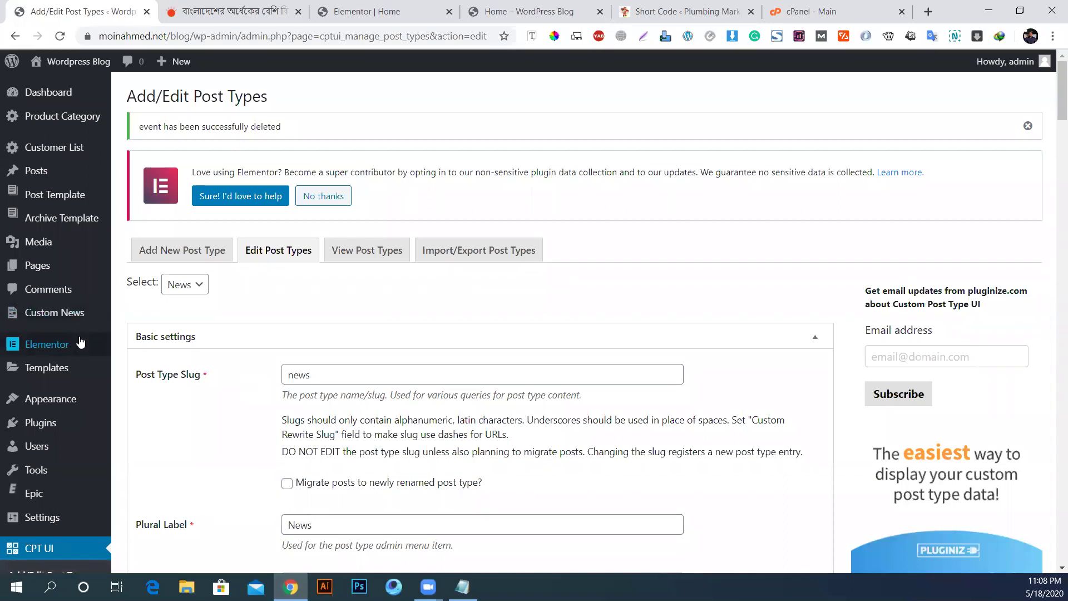
{"action": "mouse_move", "coordinate": [77, 343]}
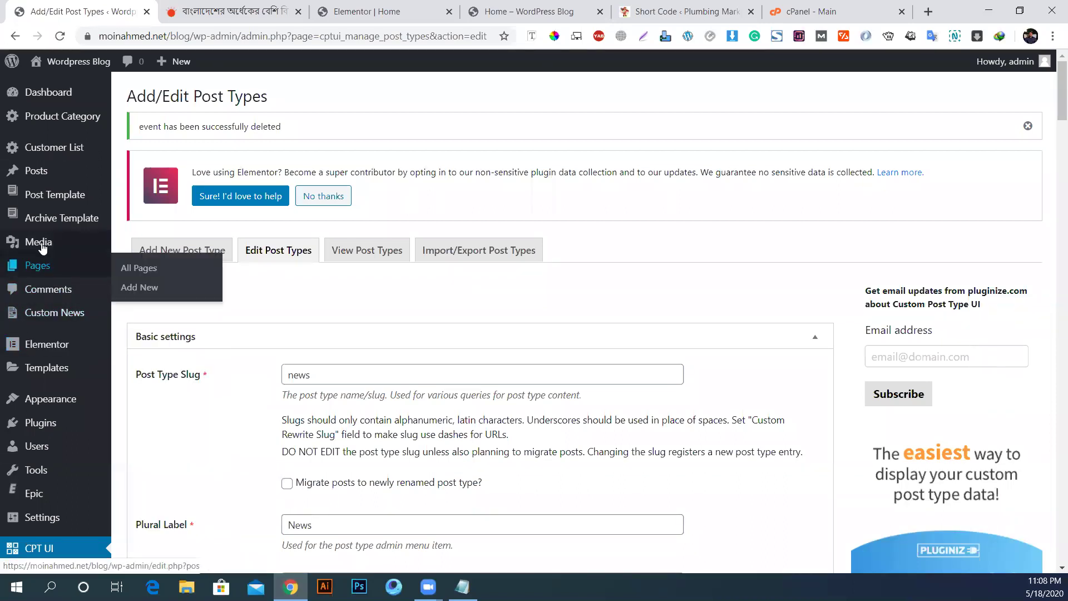
Step: Look through the archive templates and the Post Template list
{"action": "mouse_move", "coordinate": [56, 194]}
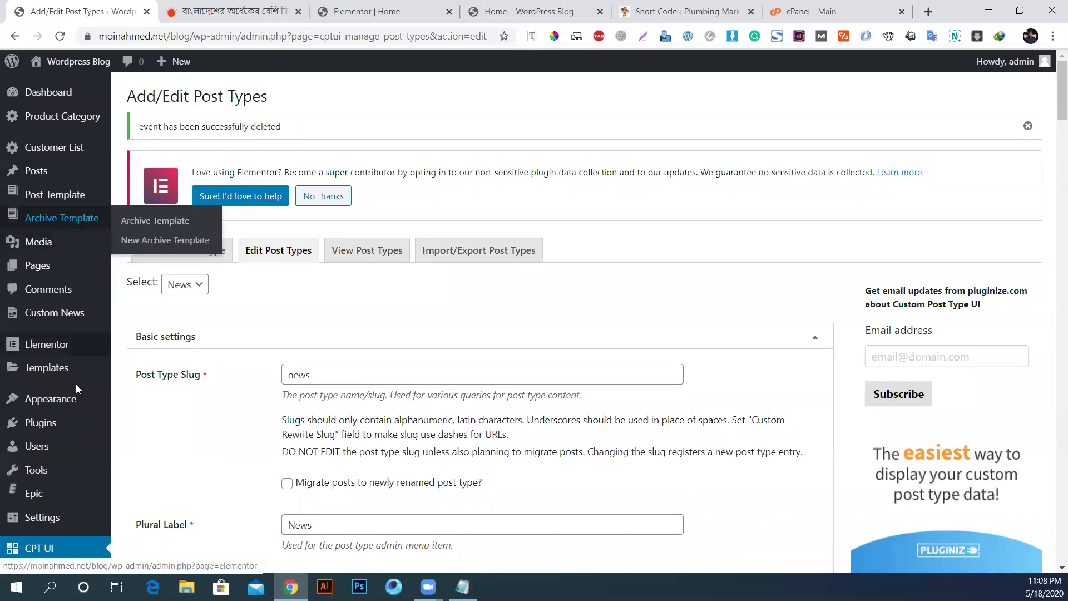
{"action": "scroll", "coordinate": [76, 389], "scroll_direction": "down", "scroll_amount": 4}
{"action": "scroll", "coordinate": [75, 388], "scroll_direction": "up", "scroll_amount": 4}
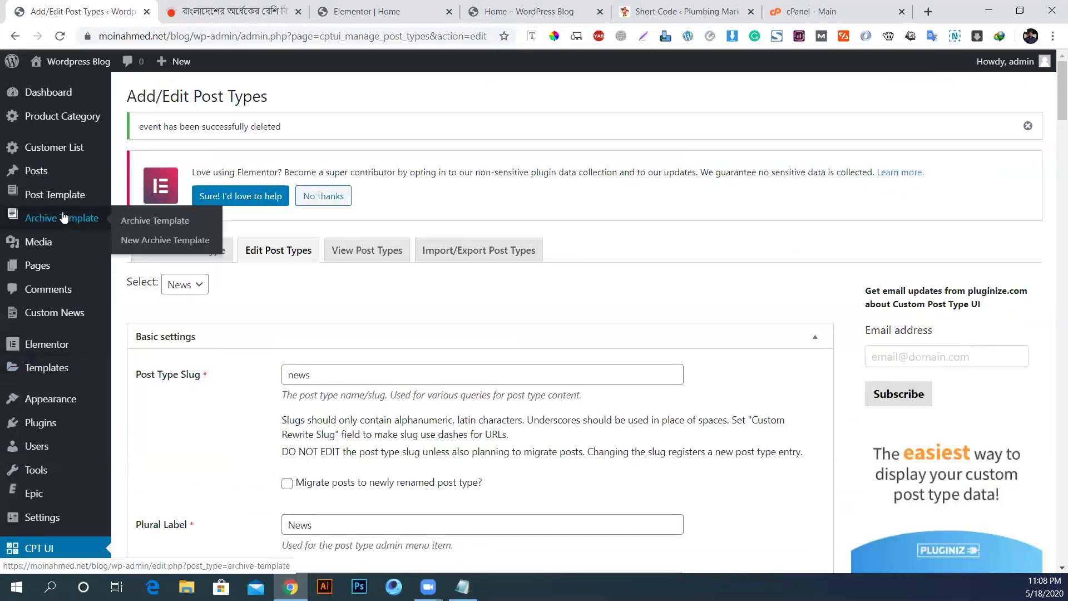
{"action": "left_click", "coordinate": [64, 217]}
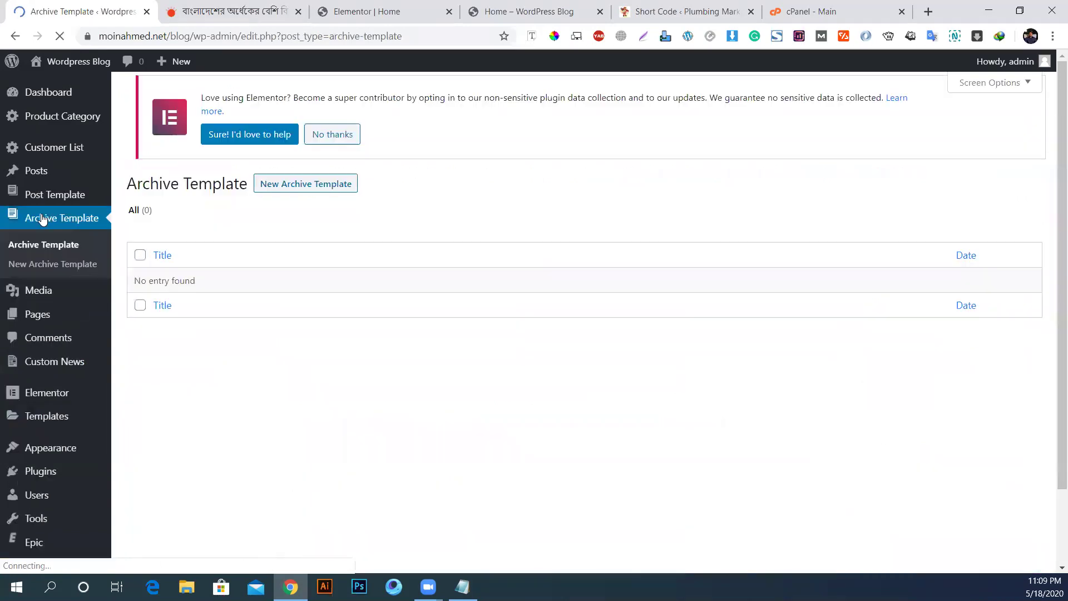
{"action": "left_click", "coordinate": [58, 200]}
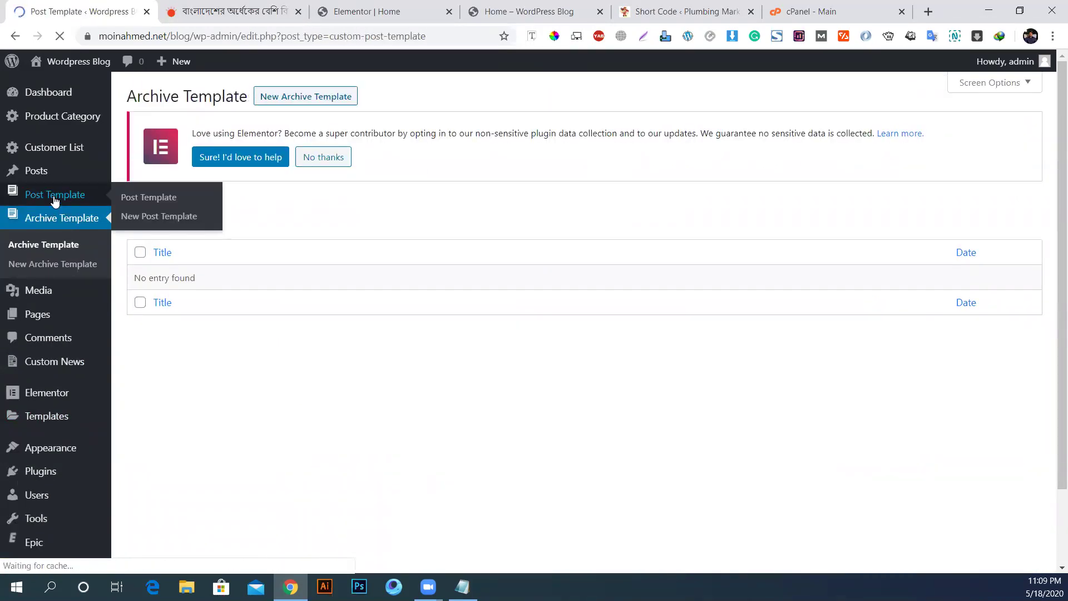
Step: Deactivate the Custom Checkout For Stripe plugin on the Installed Plugins page
{"action": "mouse_move", "coordinate": [43, 133]}
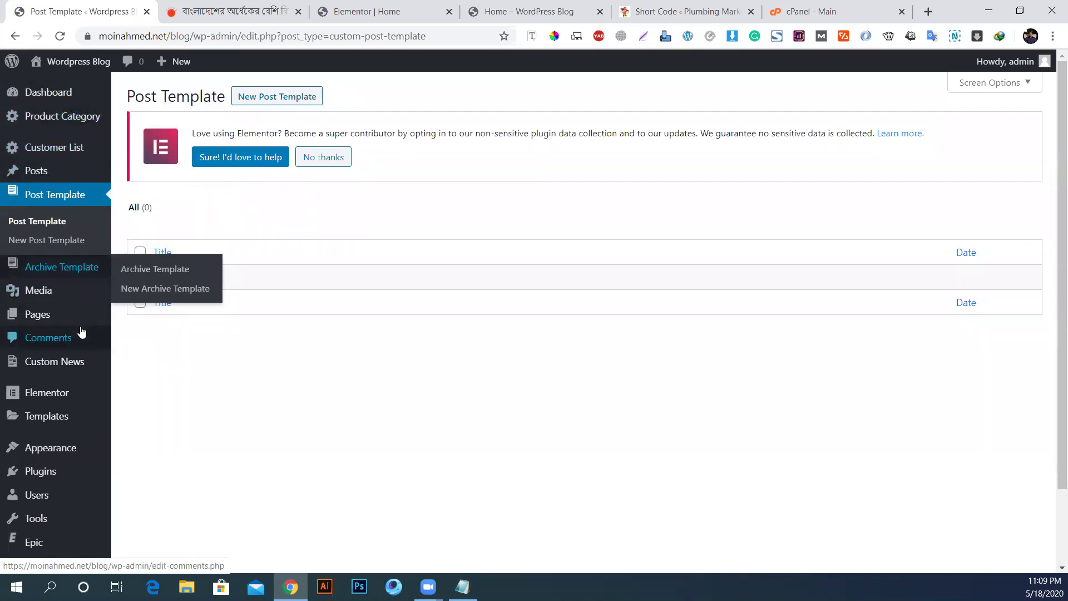
{"action": "scroll", "coordinate": [43, 397], "scroll_direction": "down", "scroll_amount": 2}
{"action": "mouse_move", "coordinate": [46, 391]}
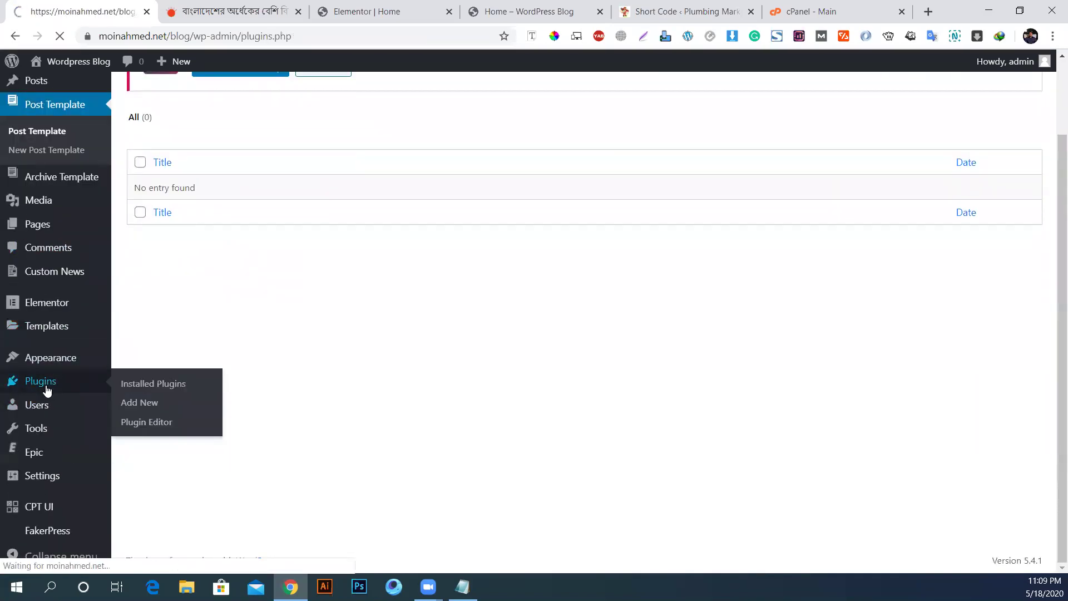
{"action": "scroll", "coordinate": [399, 320], "scroll_direction": "down", "scroll_amount": 2}
{"action": "scroll", "coordinate": [174, 252], "scroll_direction": "up", "scroll_amount": 2}
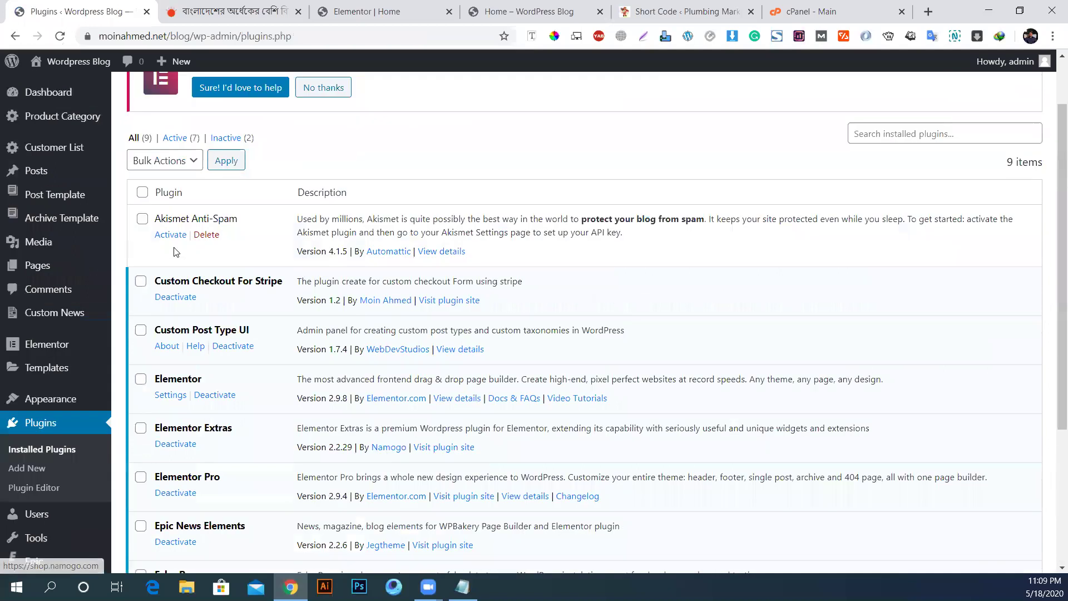
{"action": "left_click", "coordinate": [176, 297]}
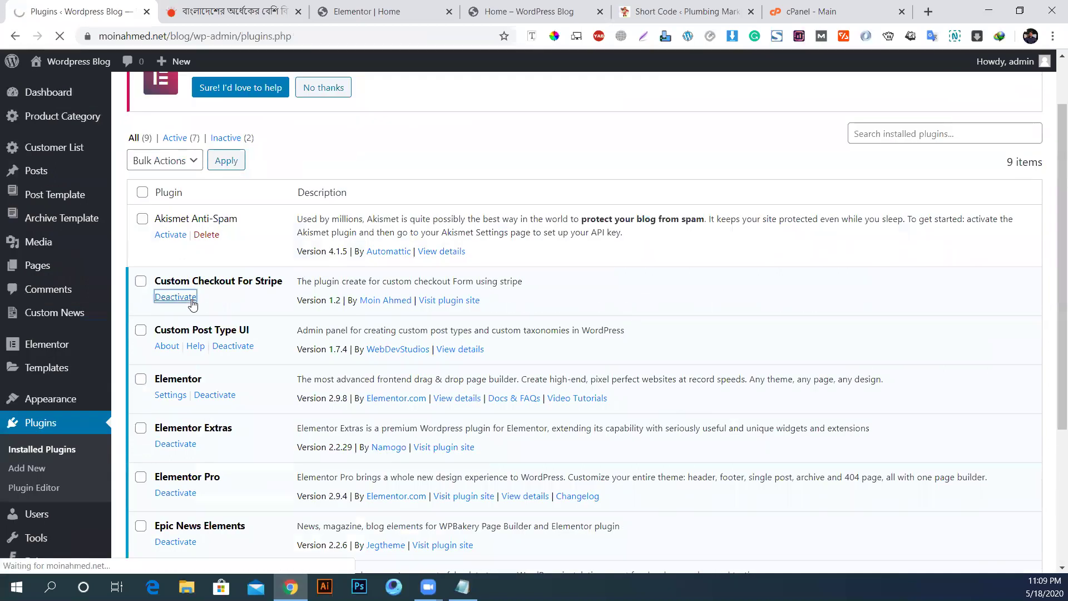
{"action": "scroll", "coordinate": [49, 374], "scroll_direction": "down", "scroll_amount": 2}
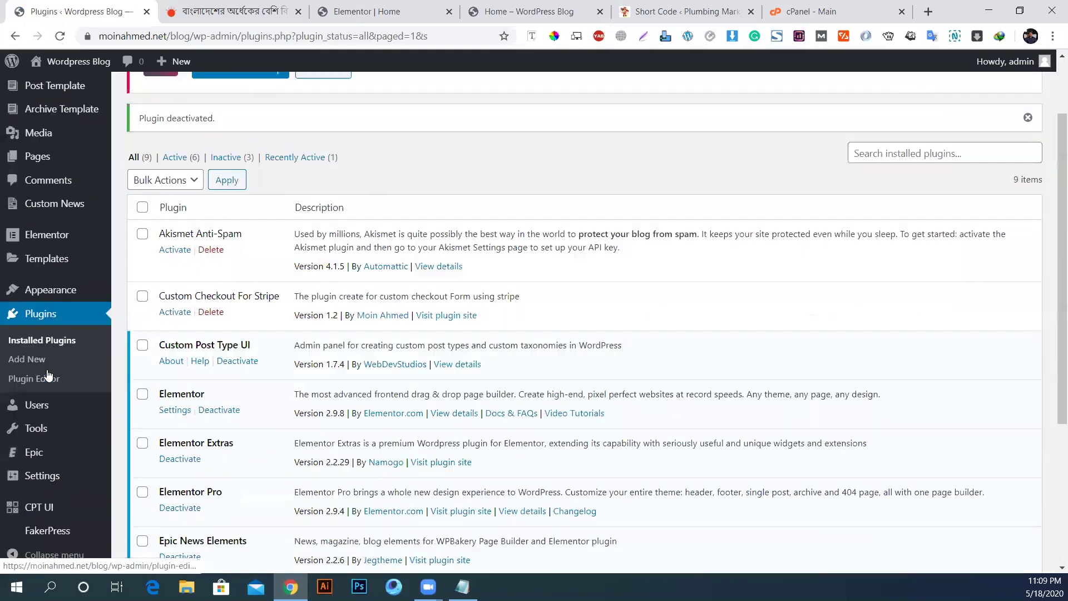
{"action": "scroll", "coordinate": [49, 374], "scroll_direction": "down", "scroll_amount": 1}
{"action": "scroll", "coordinate": [106, 376], "scroll_direction": "up", "scroll_amount": 3}
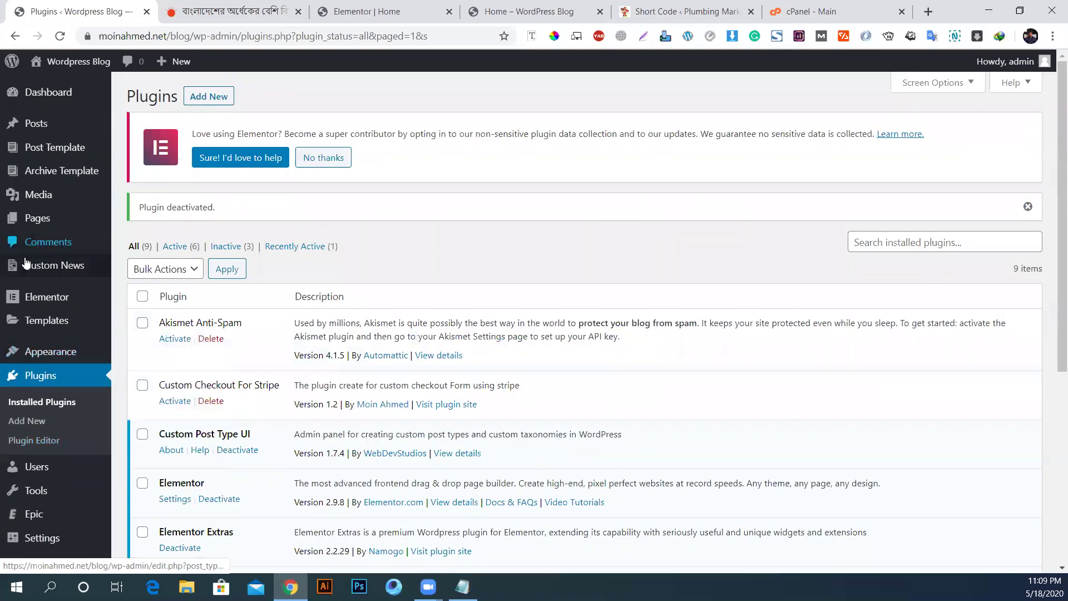
{"action": "left_click", "coordinate": [66, 271]}
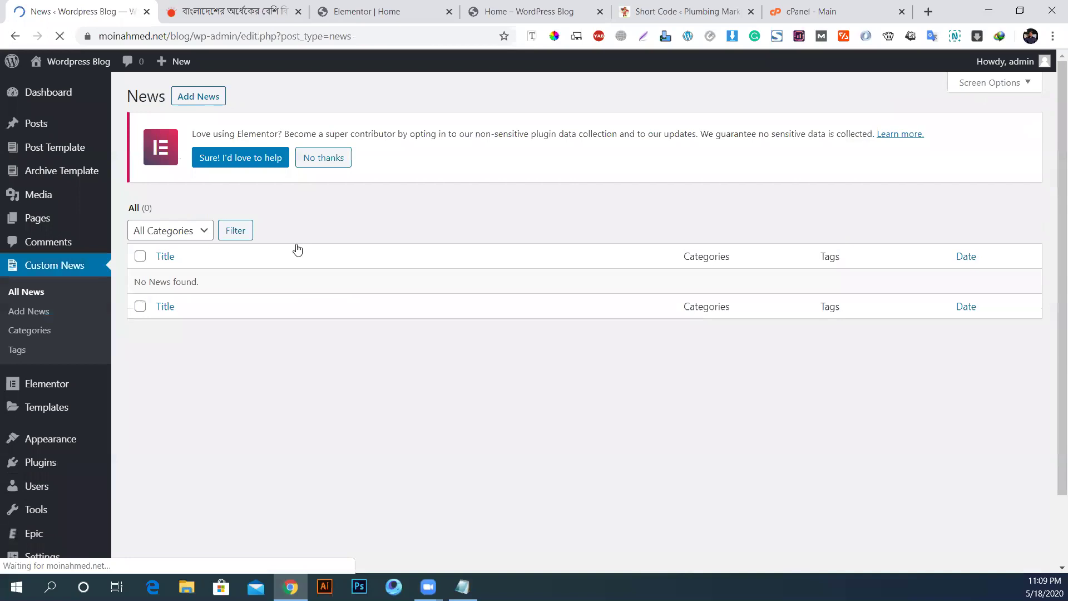
Step: Create a new News post titled 'I'm Title' and place the cursor in its body
{"action": "left_click", "coordinate": [200, 99]}
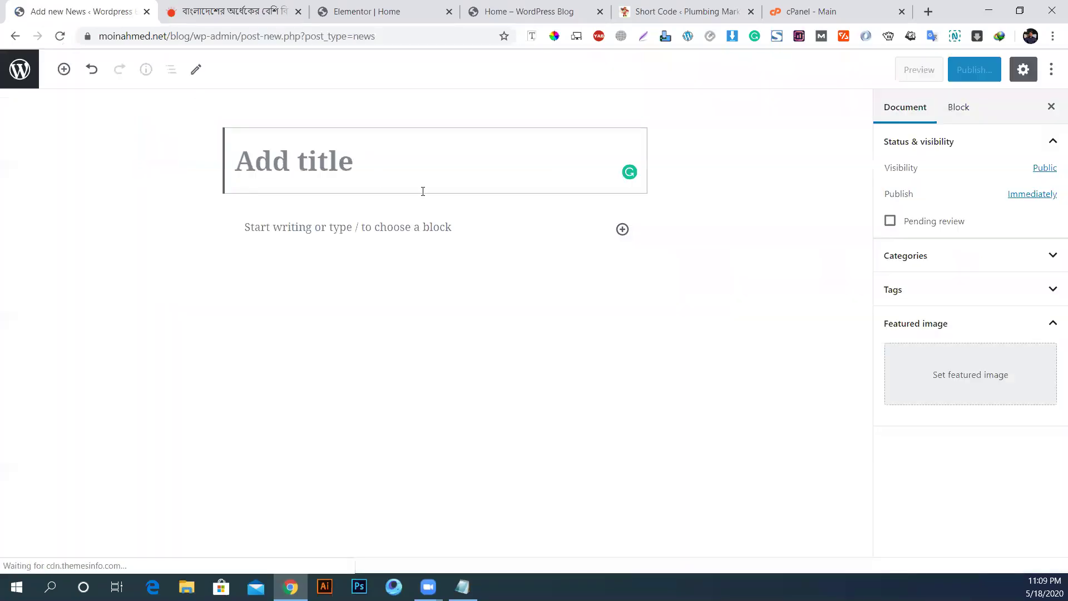
{"action": "type", "text": "I"}
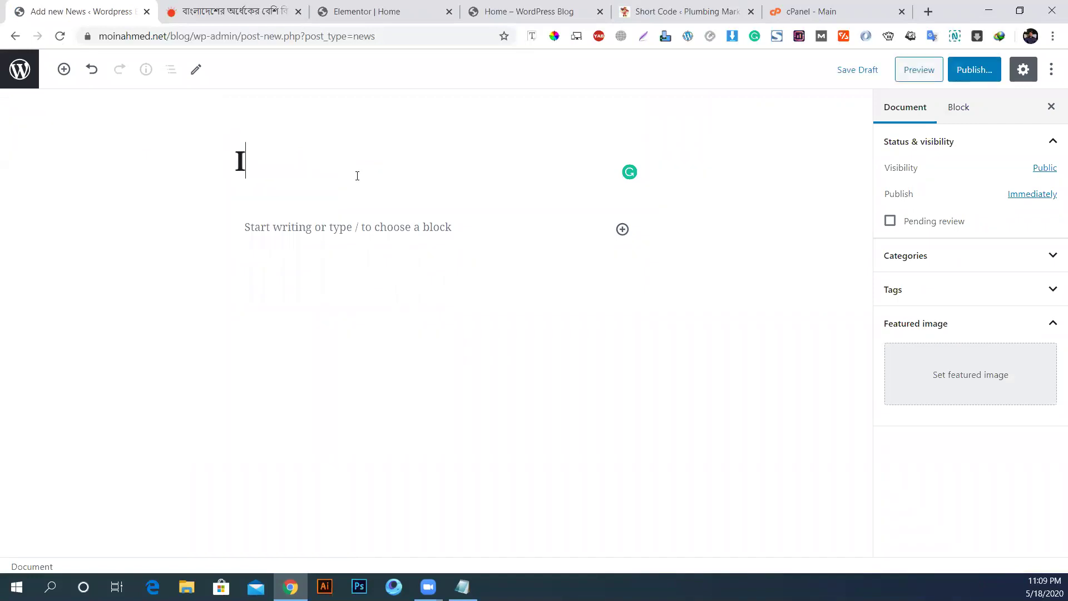
{"action": "type", "text": "'m Title"}
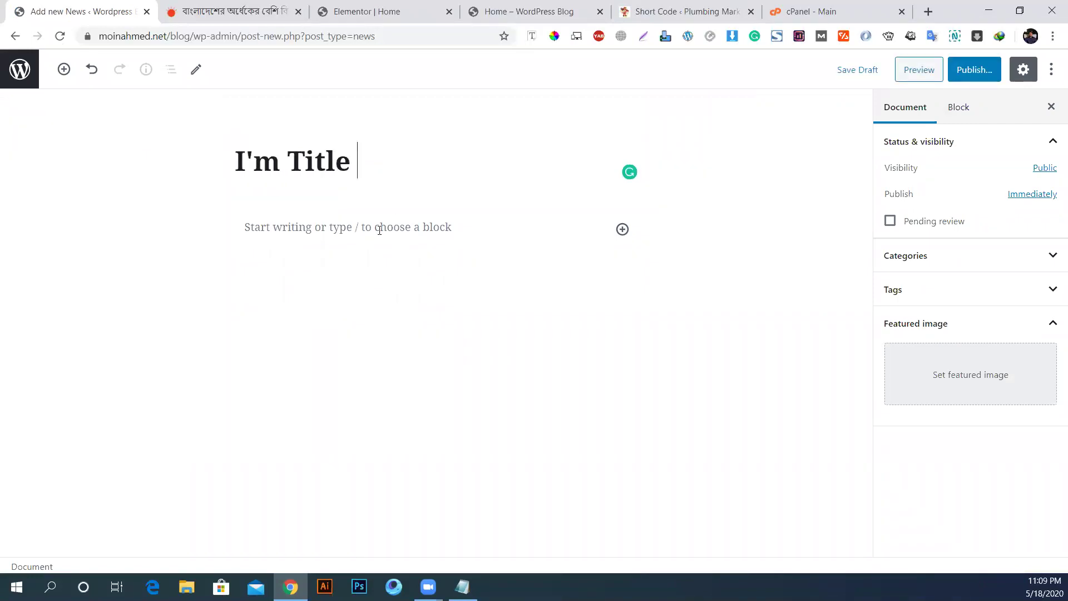
{"action": "left_click", "coordinate": [380, 230]}
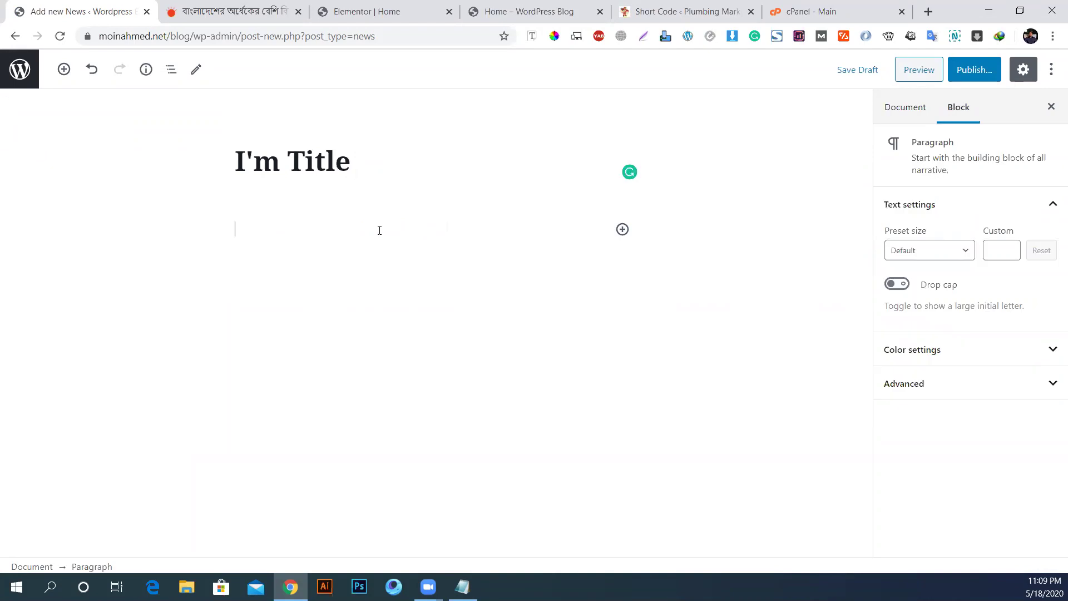
{"action": "left_click", "coordinate": [927, 11]}
Step: Search Google for 'lorem ipsum' and open the lipsum.com result
{"action": "type", "text": "lorem ipsum"}
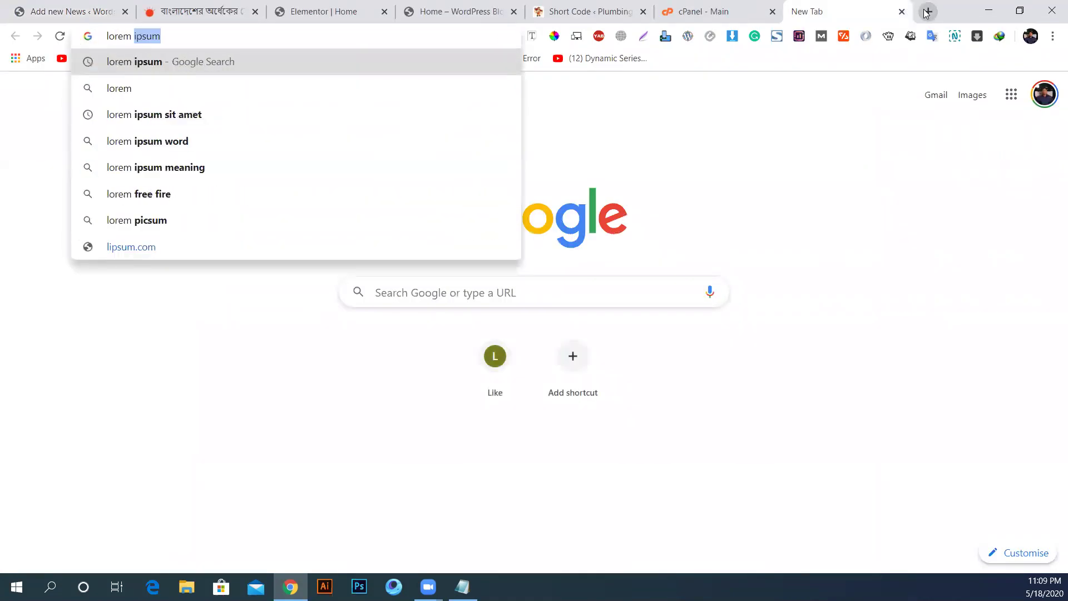
{"action": "key", "text": "Return"}
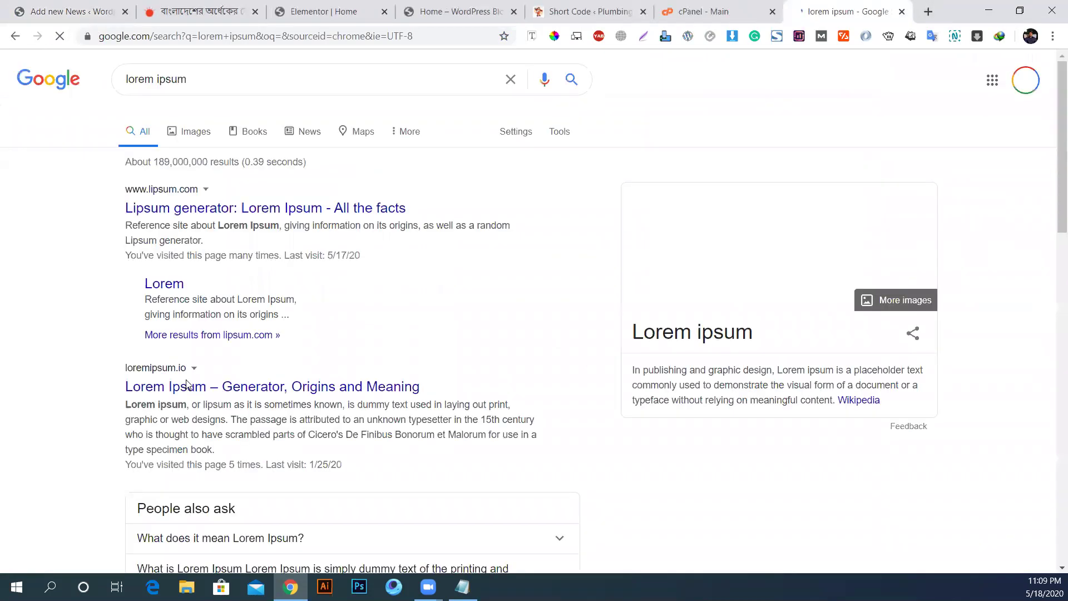
{"action": "left_click", "coordinate": [217, 209]}
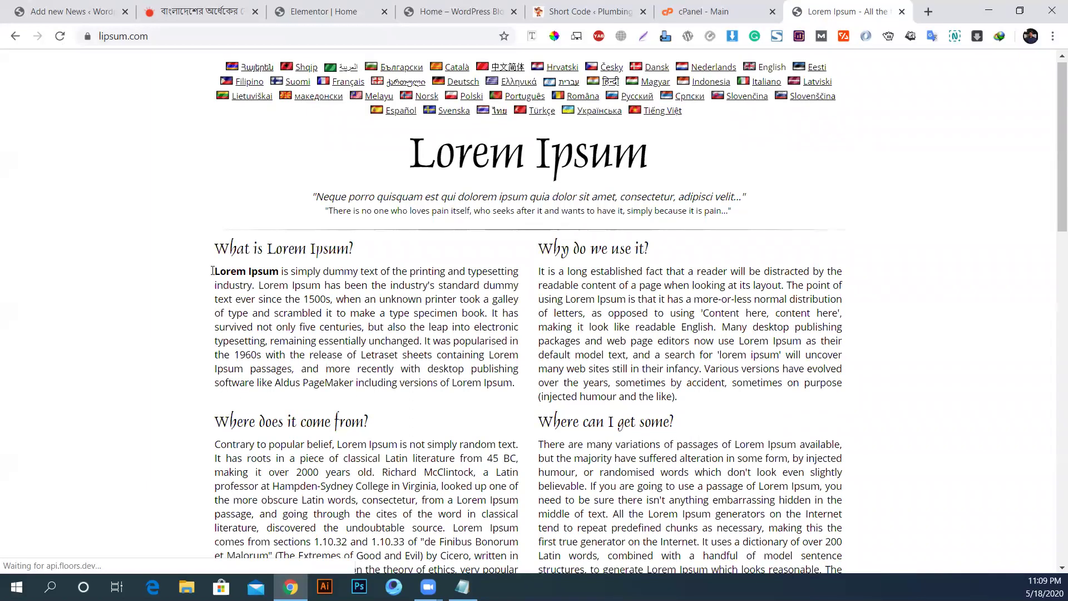
{"action": "scroll", "coordinate": [214, 234], "scroll_direction": "down", "scroll_amount": 2}
Step: Select and copy the Lorem Ipsum headings and paragraphs from both columns
{"action": "left_click_drag", "start_coordinate": [216, 175], "coordinate": [519, 320]}
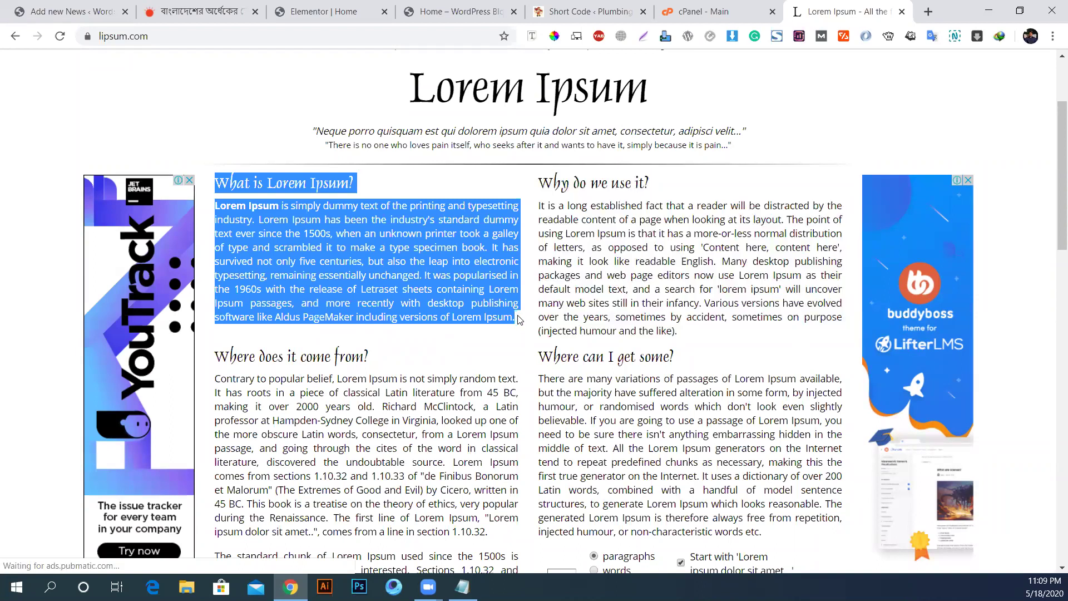
{"action": "left_click", "coordinate": [285, 427]}
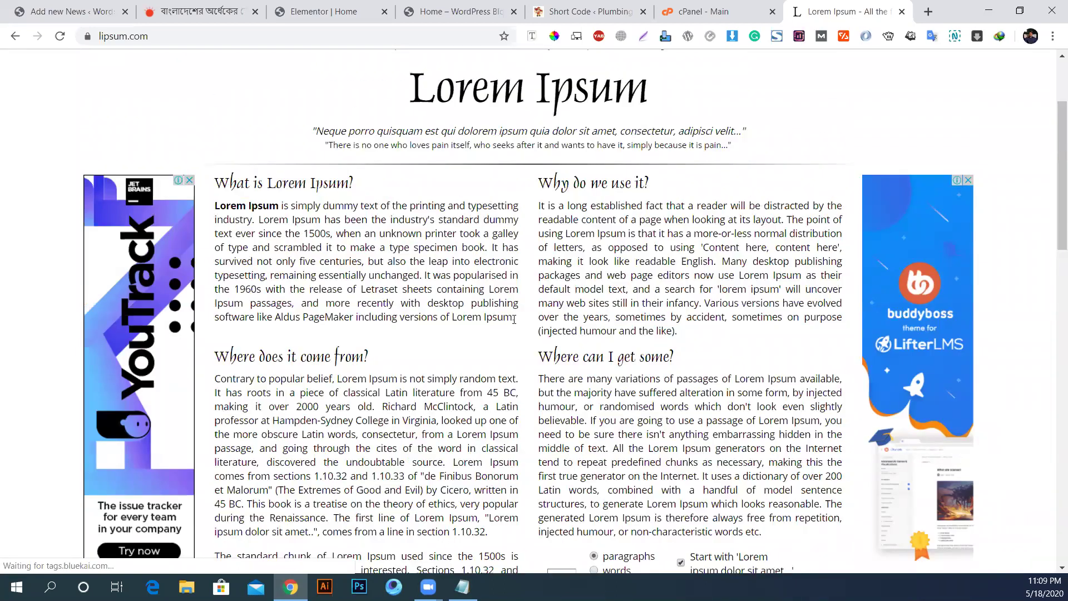
{"action": "left_click_drag", "start_coordinate": [219, 193], "coordinate": [772, 533]}
{"action": "right_click", "coordinate": [266, 201]}
{"action": "left_click", "coordinate": [310, 217]}
{"action": "right_click", "coordinate": [601, 476]}
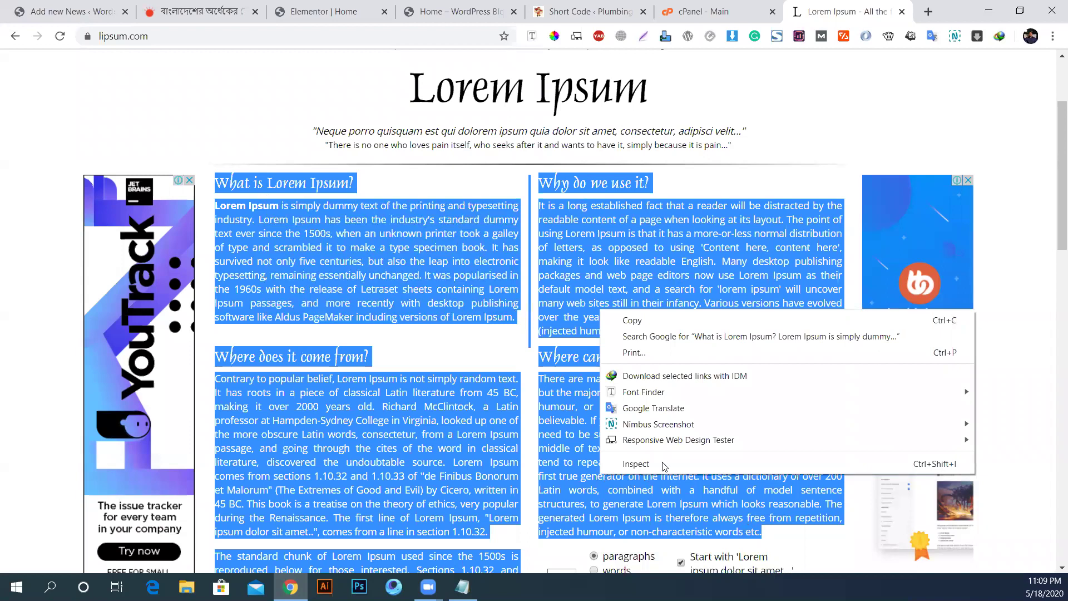
{"action": "left_click", "coordinate": [632, 320]}
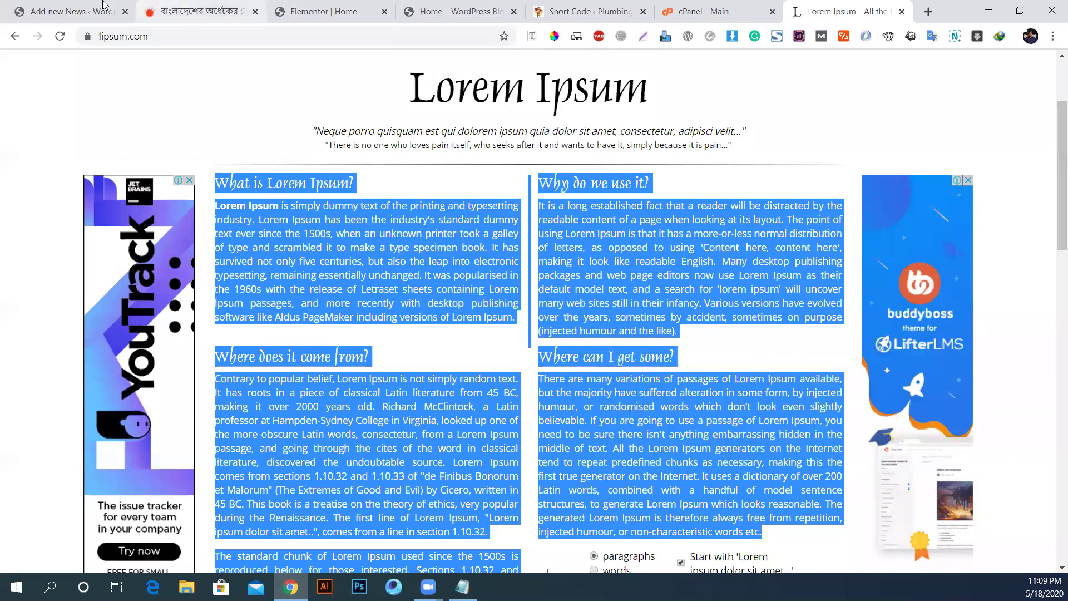
{"action": "key", "text": "ctrl+Tab"}
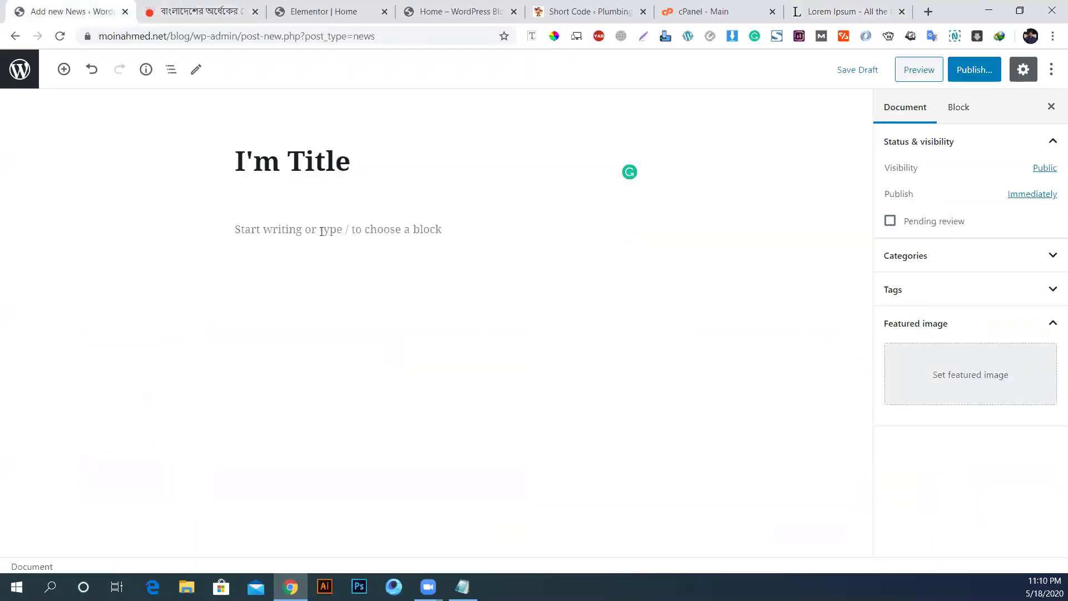
Step: Paste the Lorem Ipsum text into the post body and set 0003.jpg as featured image
{"action": "left_click", "coordinate": [322, 231]}
{"action": "key", "text": "ctrl+v"}
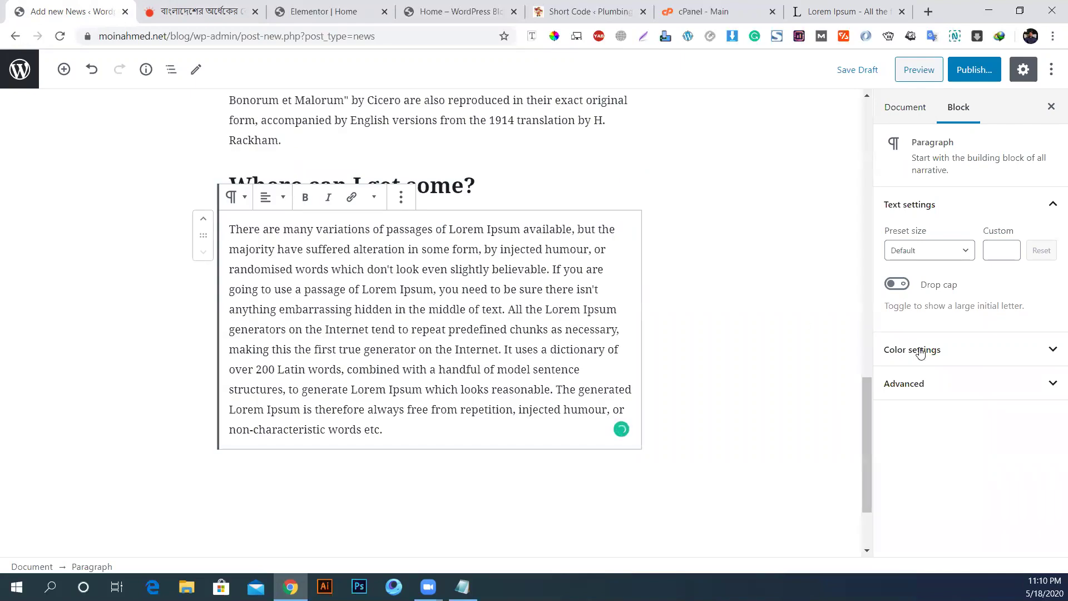
{"action": "left_click", "coordinate": [907, 108]}
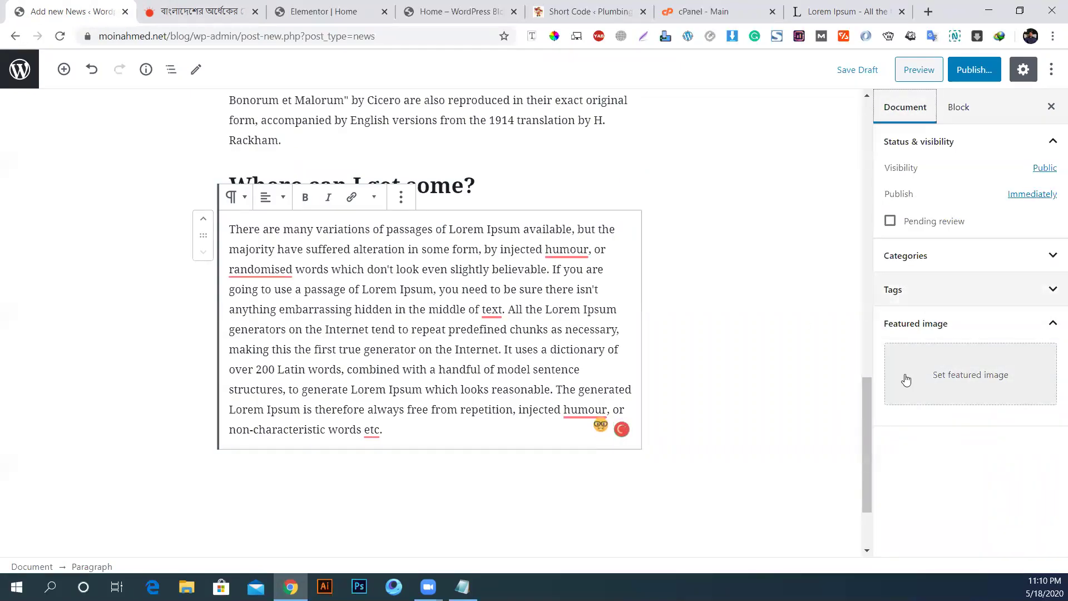
{"action": "left_click", "coordinate": [976, 374]}
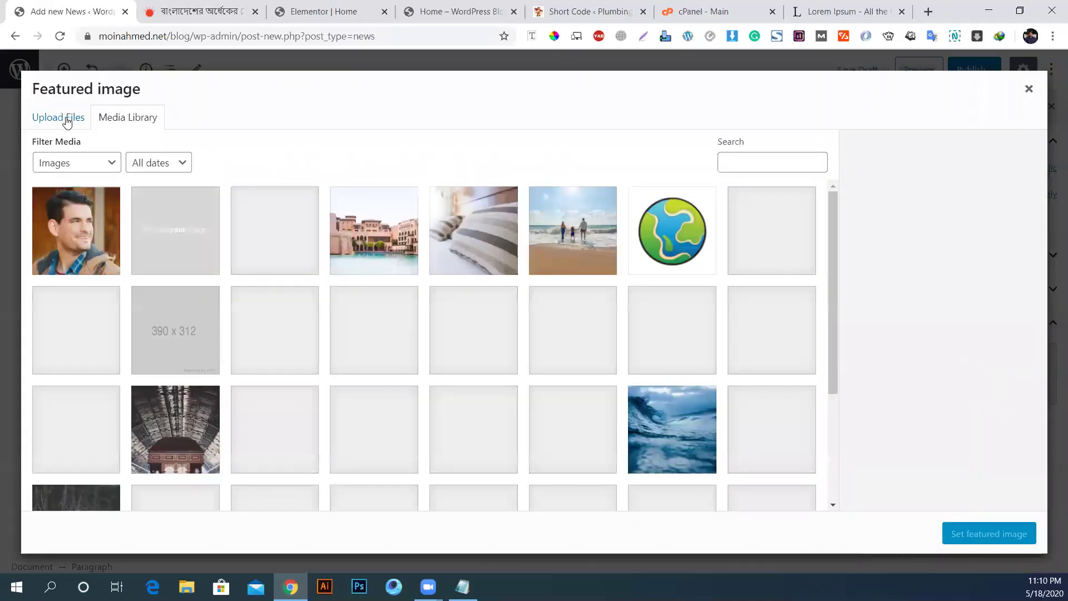
{"action": "left_click", "coordinate": [286, 245]}
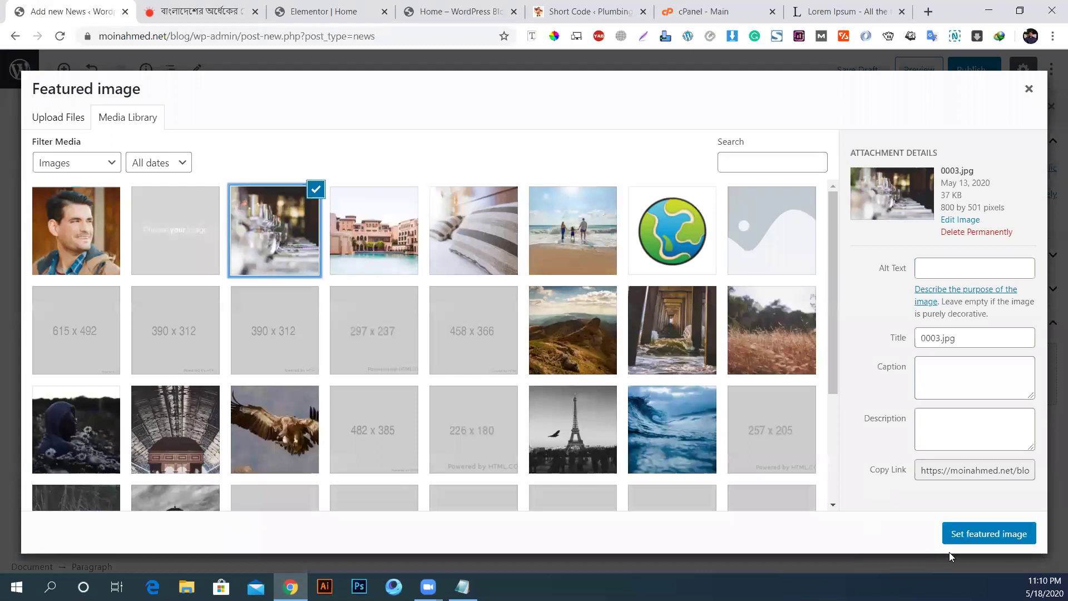
{"action": "left_click", "coordinate": [999, 536]}
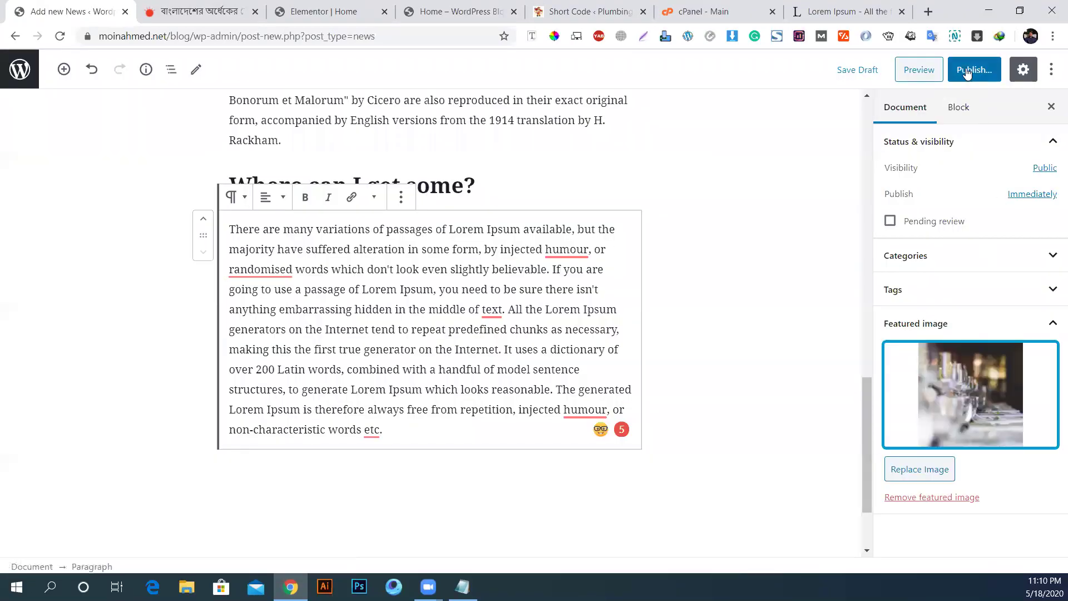
Step: Publish the 'I'm Title' news post and close the confirmation panel
{"action": "left_click", "coordinate": [967, 71]}
{"action": "left_click", "coordinate": [971, 70]}
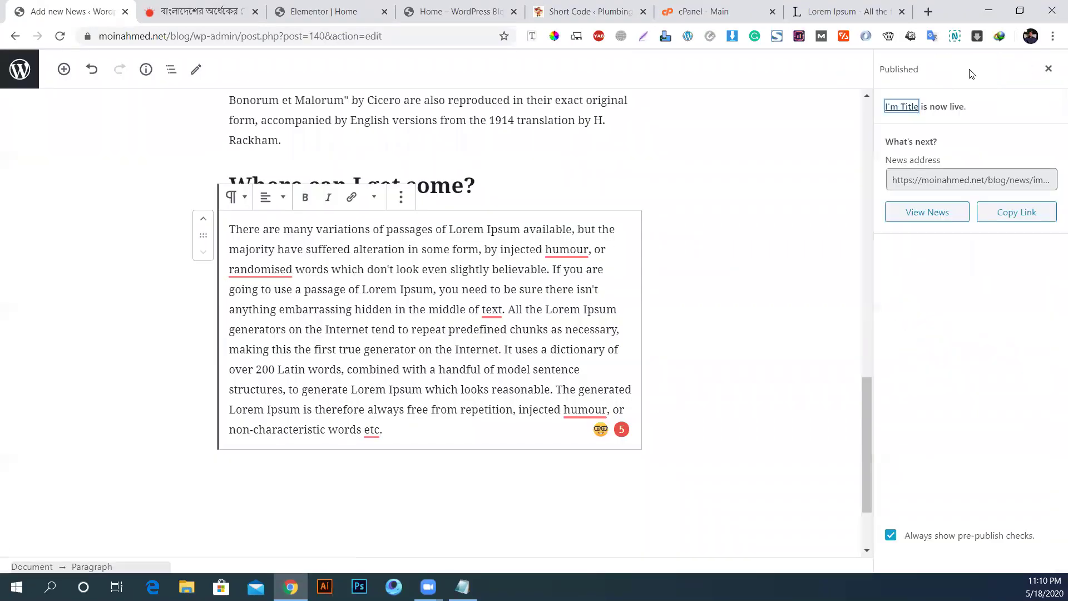
{"action": "left_click", "coordinate": [1048, 71]}
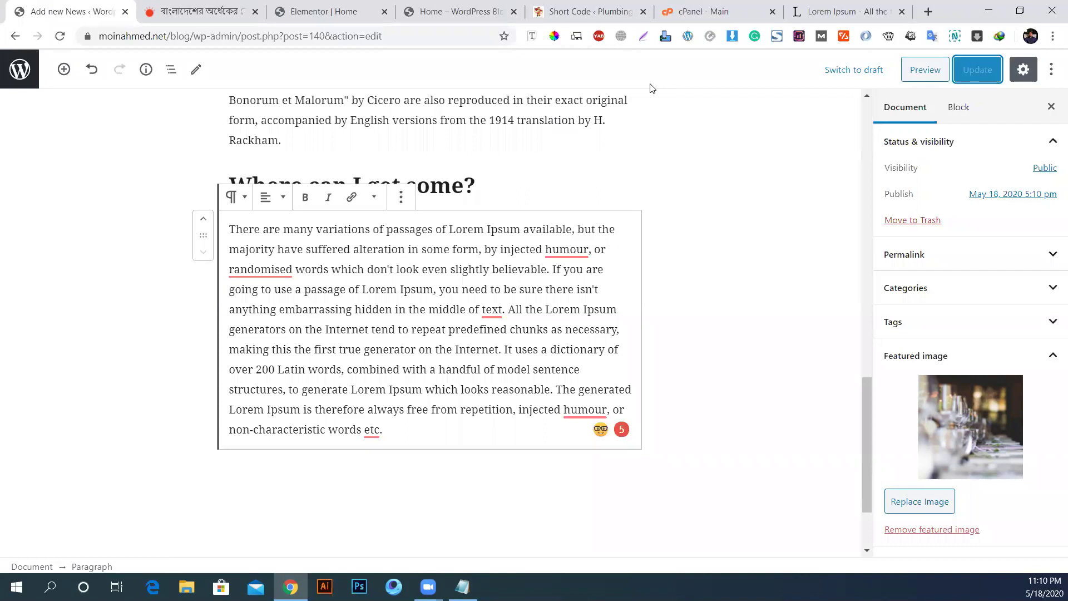
{"action": "scroll", "coordinate": [164, 155], "scroll_direction": "up", "scroll_amount": 7}
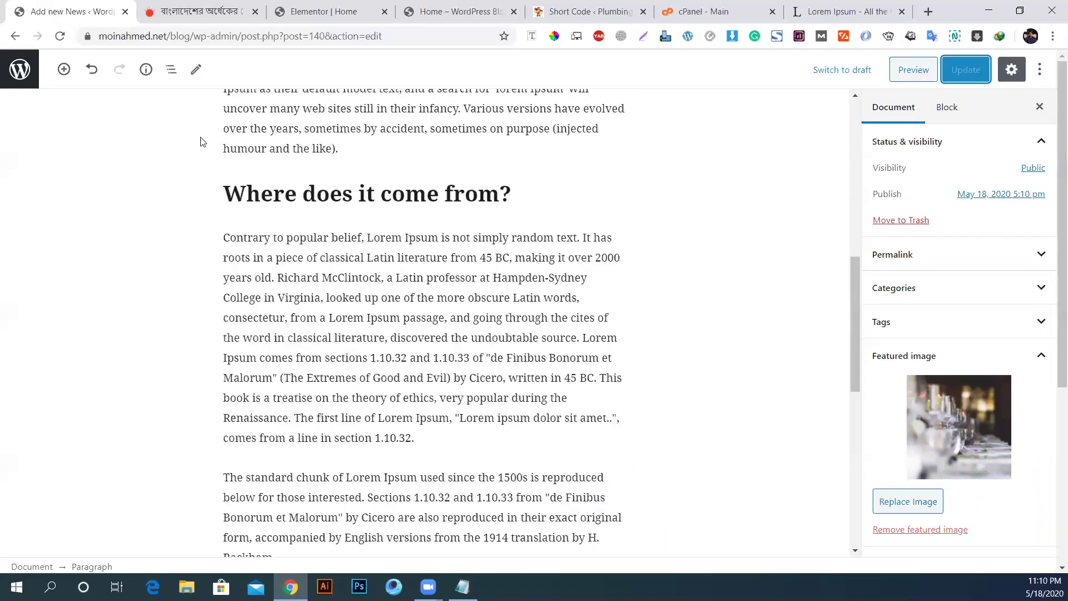
{"action": "scroll", "coordinate": [201, 142], "scroll_direction": "up", "scroll_amount": 10}
Step: Open a blank Add News page in a new tab from the News list
{"action": "left_click", "coordinate": [15, 35]}
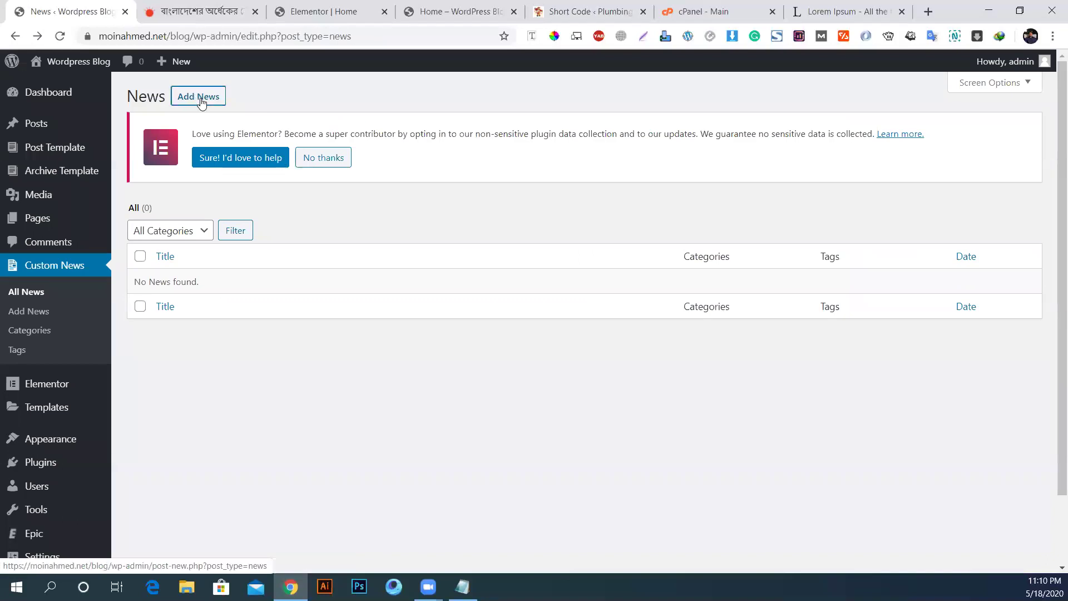
{"action": "middle_click", "coordinate": [201, 103]}
{"action": "left_click", "coordinate": [208, 98]}
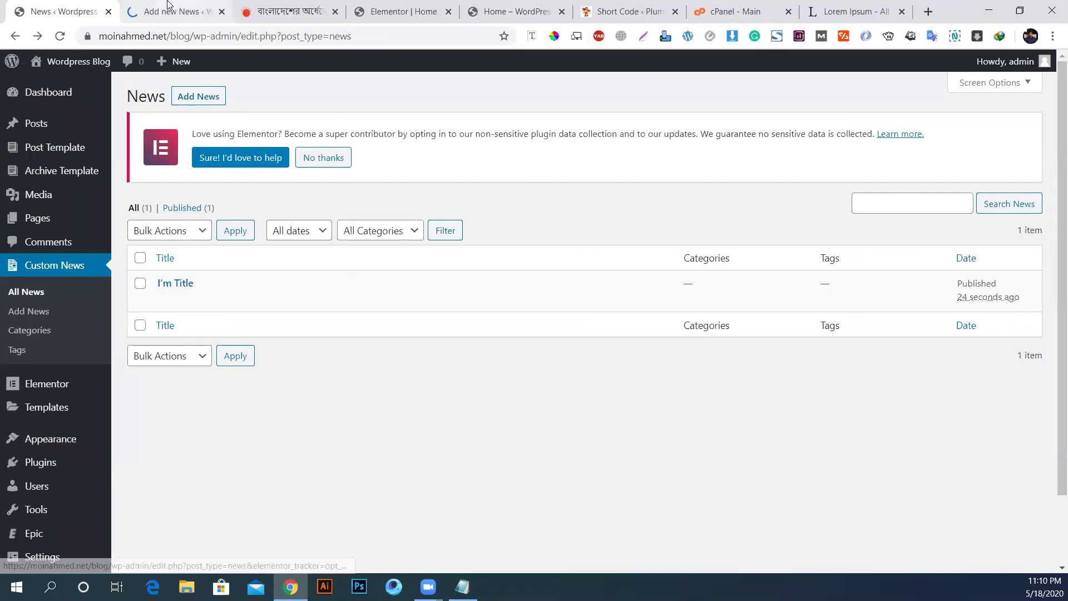
{"action": "left_click", "coordinate": [168, 5]}
Step: Title the new post 'News Title 2', undoing an accidental paste
{"action": "key", "text": "ctrl+v"}
{"action": "scroll", "coordinate": [438, 320], "scroll_direction": "up", "scroll_amount": 1}
{"action": "key", "text": "ctrl+z"}
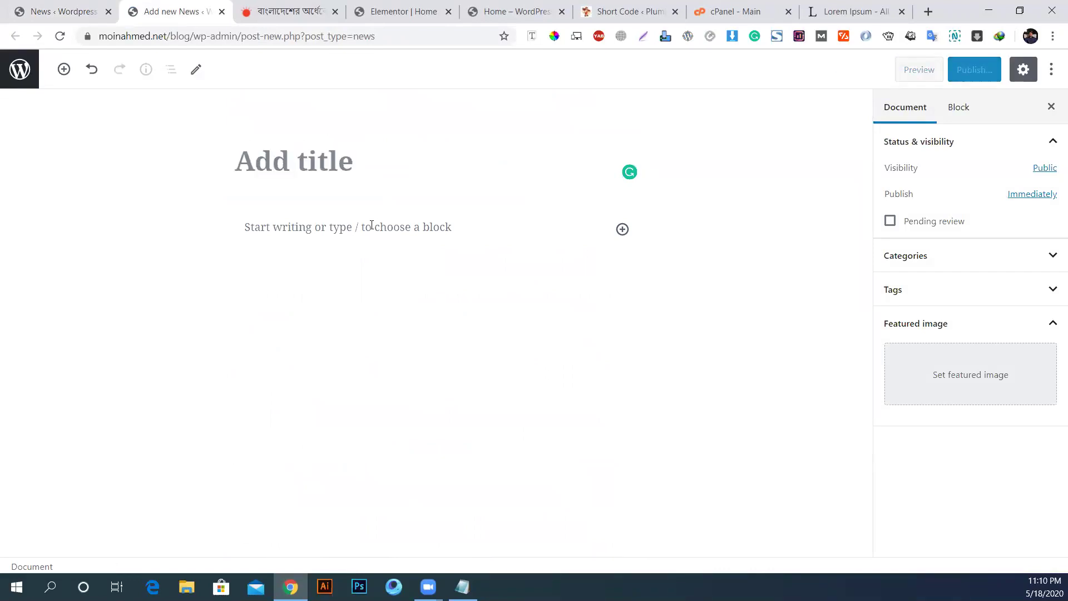
{"action": "type", "text": "T"}
{"action": "key", "text": "BackSpace"}
{"action": "type", "text": "news Title 2"}
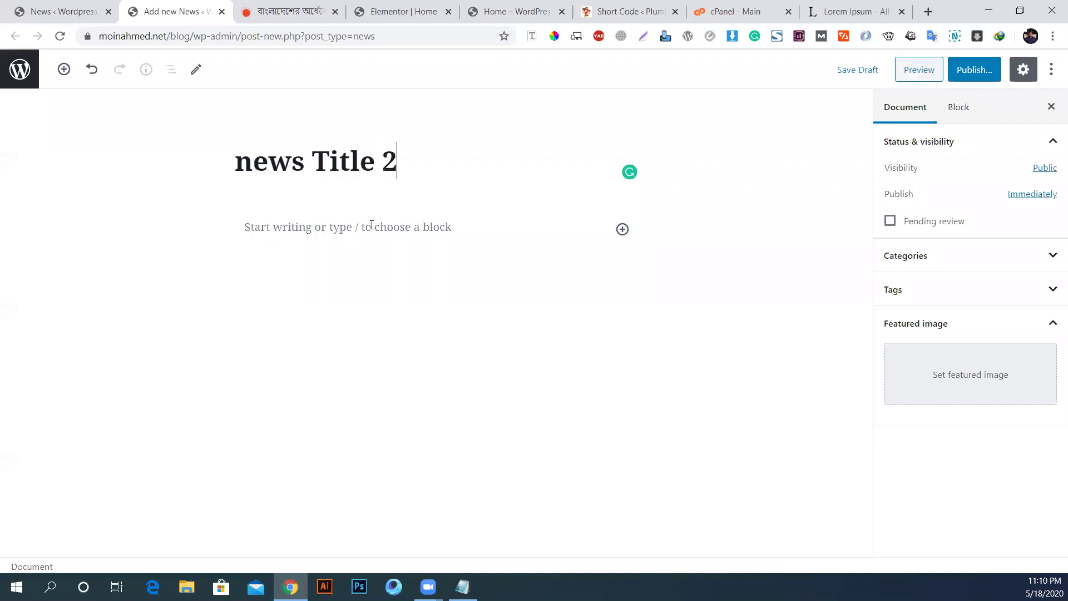
{"action": "key", "text": "shift+Right"}
{"action": "type", "text": "N"}
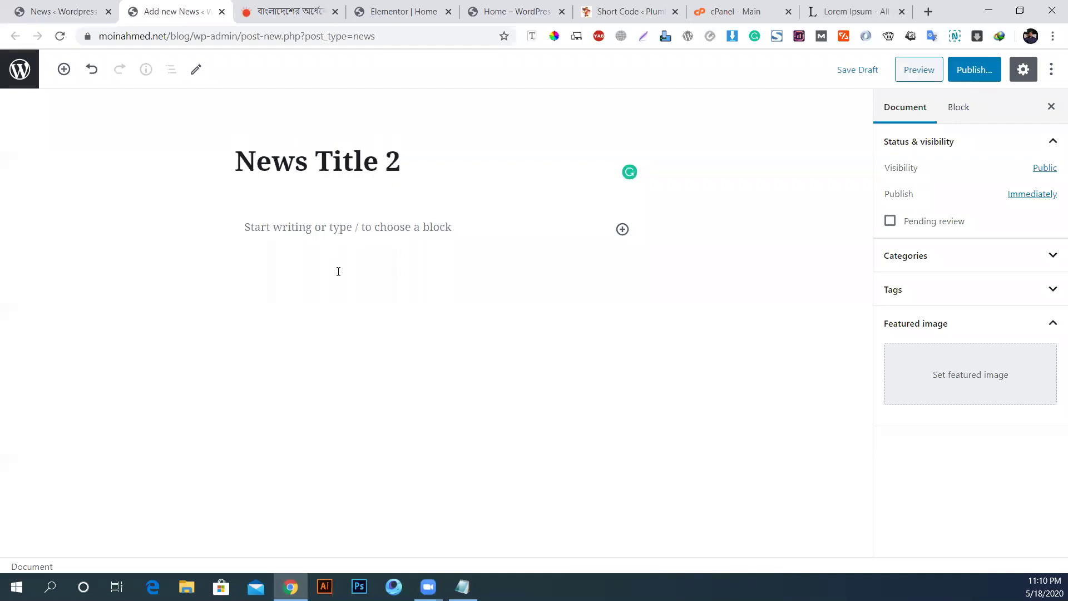
Step: Paste Lorem Ipsum into the body and set the pool and building photo as featured image
{"action": "left_click", "coordinate": [313, 226]}
{"action": "key", "text": "ctrl+v"}
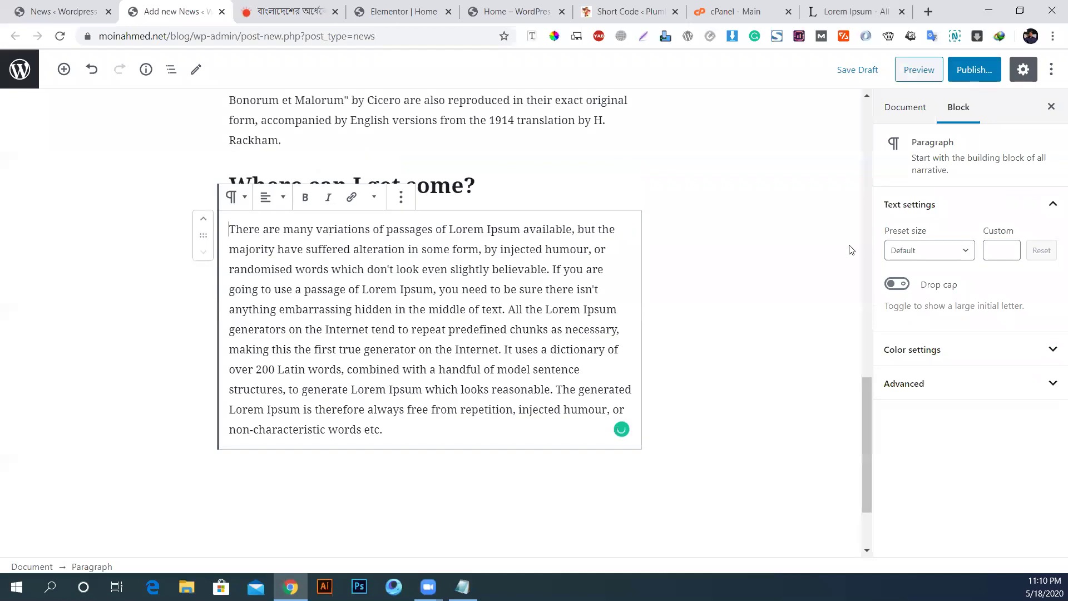
{"action": "left_click", "coordinate": [890, 107]}
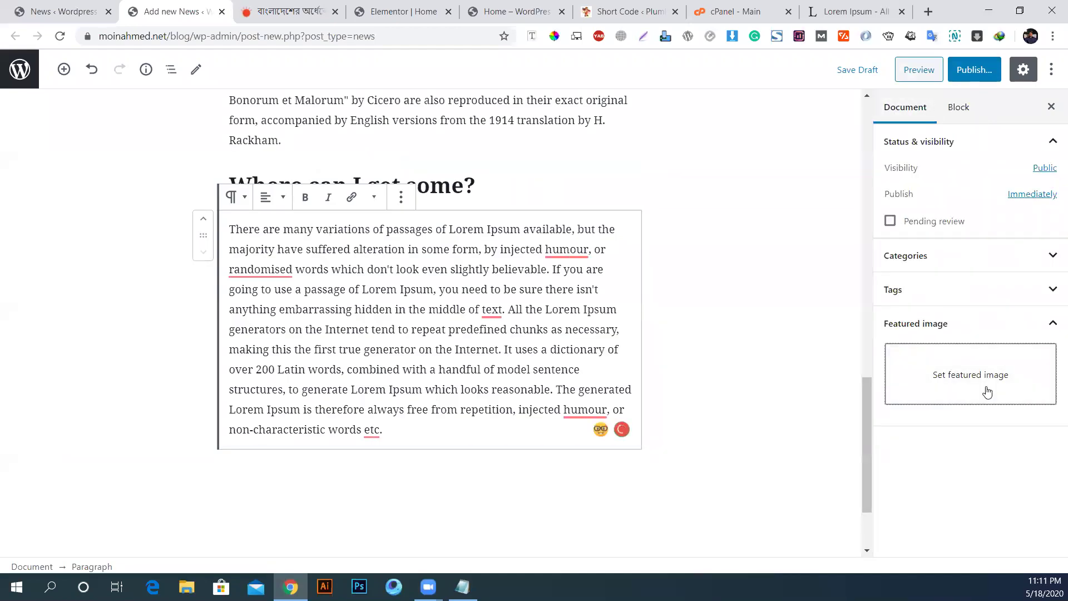
{"action": "left_click", "coordinate": [984, 388]}
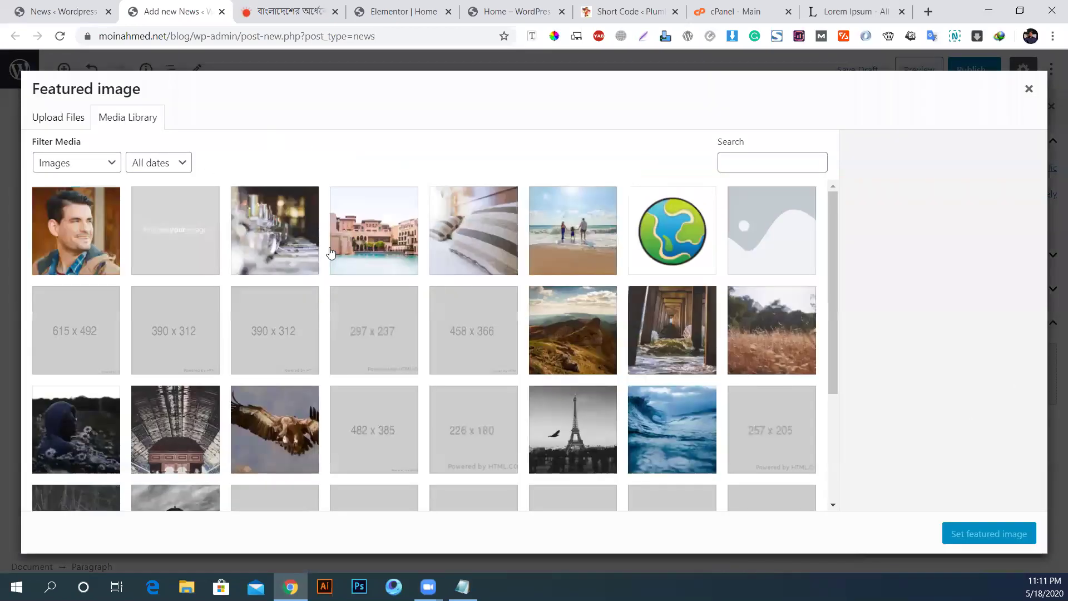
{"action": "left_click", "coordinate": [370, 252]}
{"action": "left_click", "coordinate": [973, 534]}
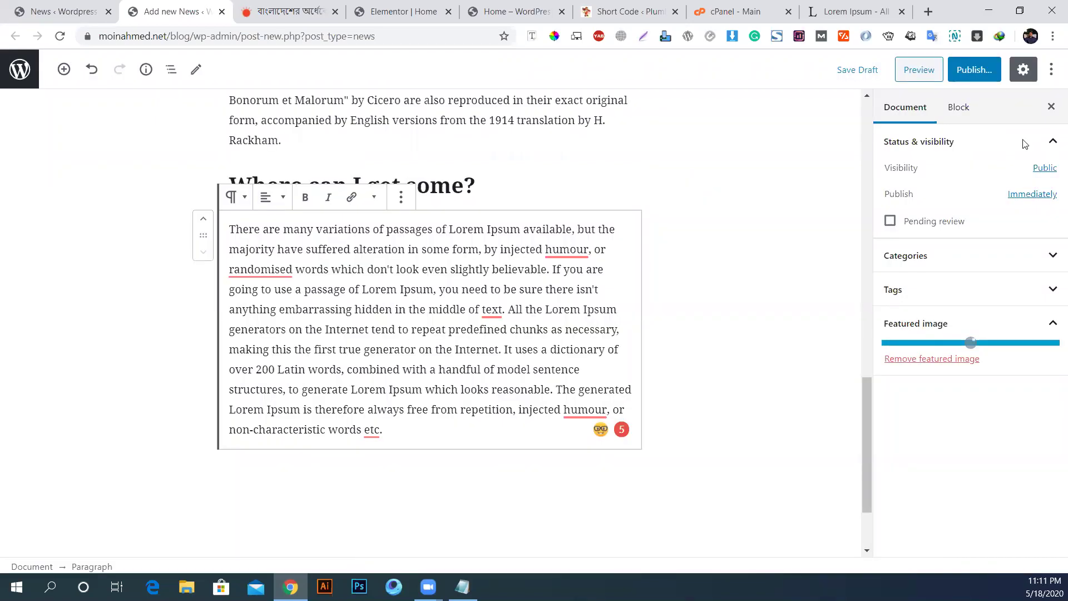
Step: Publish News Title 2, then start another new News item from the News list
{"action": "left_click", "coordinate": [971, 72]}
{"action": "left_click", "coordinate": [971, 69]}
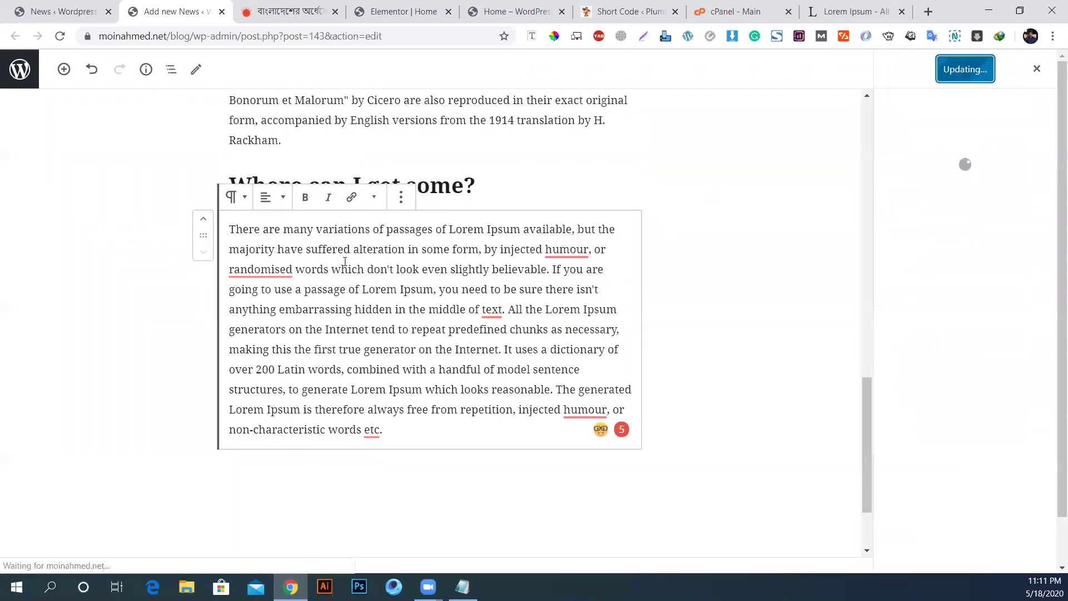
{"action": "left_click", "coordinate": [55, 11]}
{"action": "left_click", "coordinate": [199, 100], "text": "ctrl+shift"}
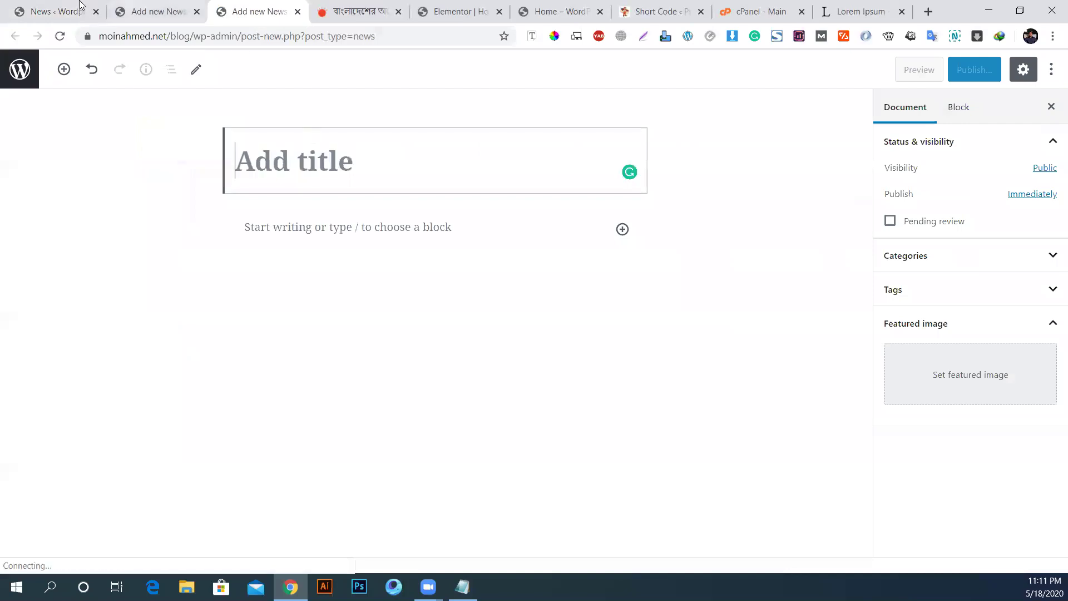
Step: Open the FakerPress settings page from the News list
{"action": "left_click", "coordinate": [79, 7]}
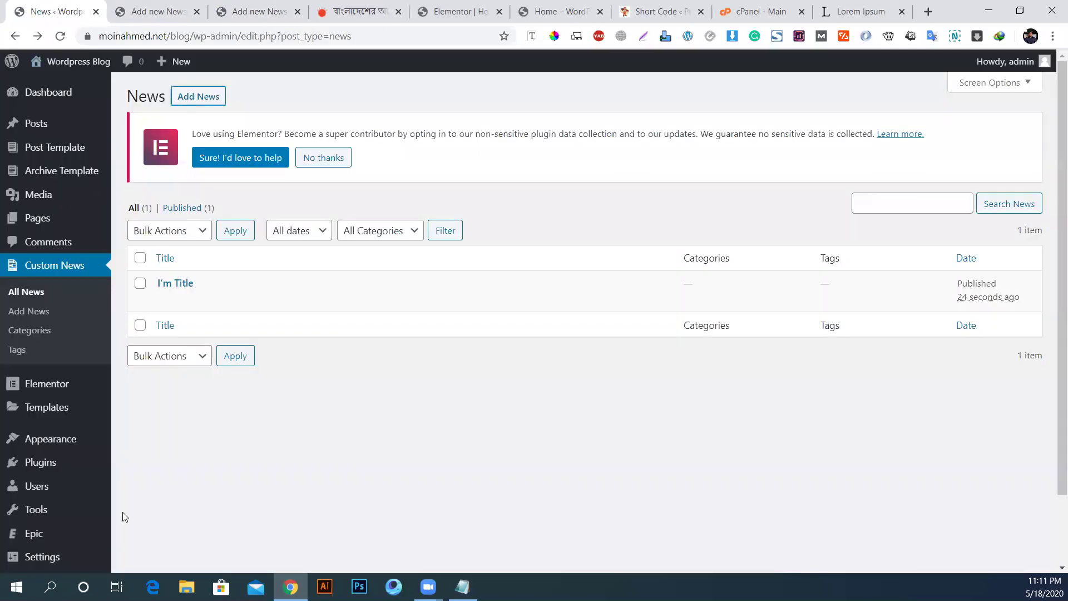
{"action": "scroll", "coordinate": [85, 489], "scroll_direction": "down", "scroll_amount": 2}
{"action": "left_click", "coordinate": [50, 532]}
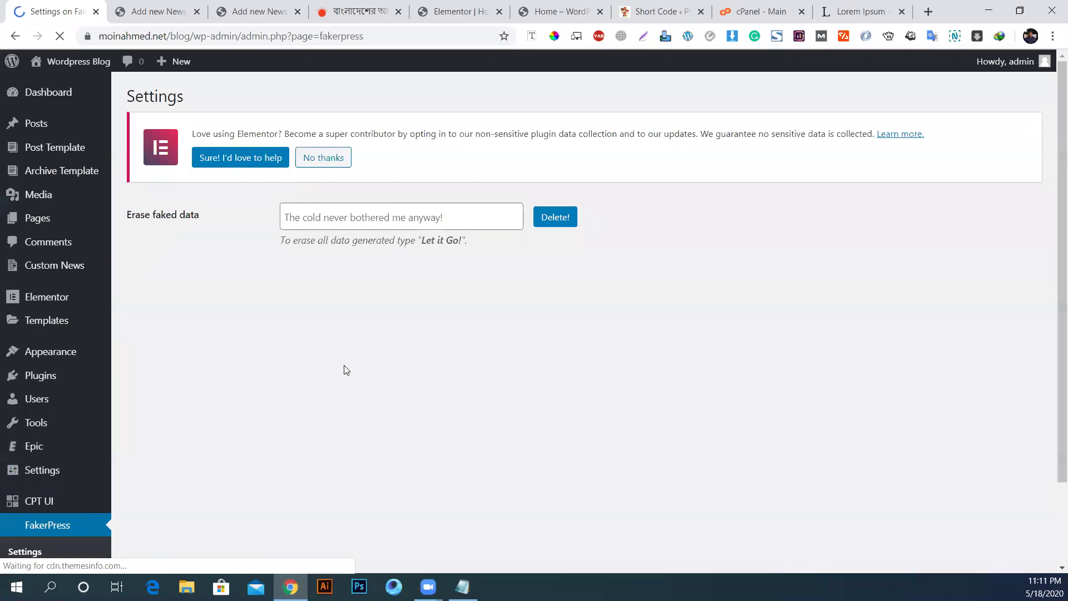
{"action": "scroll", "coordinate": [360, 359], "scroll_direction": "down", "scroll_amount": 1}
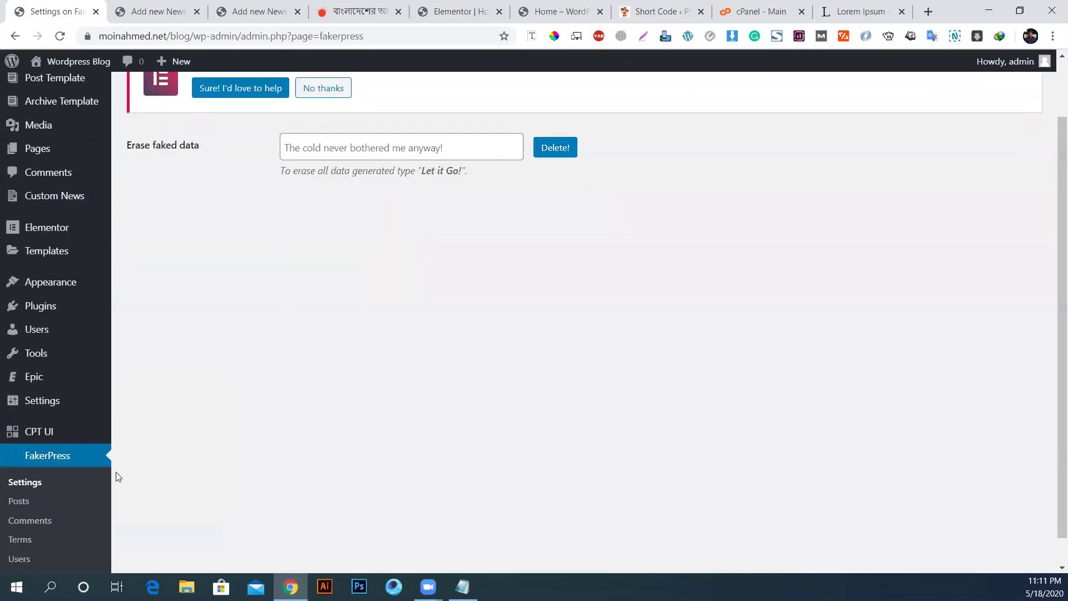
{"action": "scroll", "coordinate": [115, 476], "scroll_direction": "down", "scroll_amount": 1}
Step: Browse the FakerPress post generator form, then return to the All News list
{"action": "left_click", "coordinate": [23, 472]}
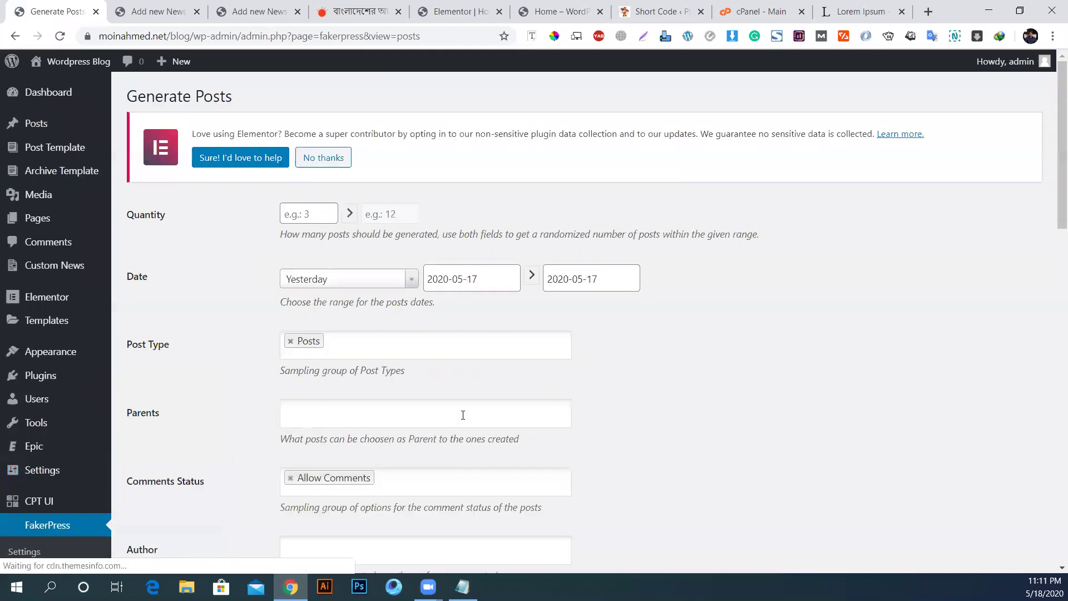
{"action": "scroll", "coordinate": [465, 416], "scroll_direction": "down", "scroll_amount": 10}
{"action": "scroll", "coordinate": [465, 416], "scroll_direction": "down", "scroll_amount": 8}
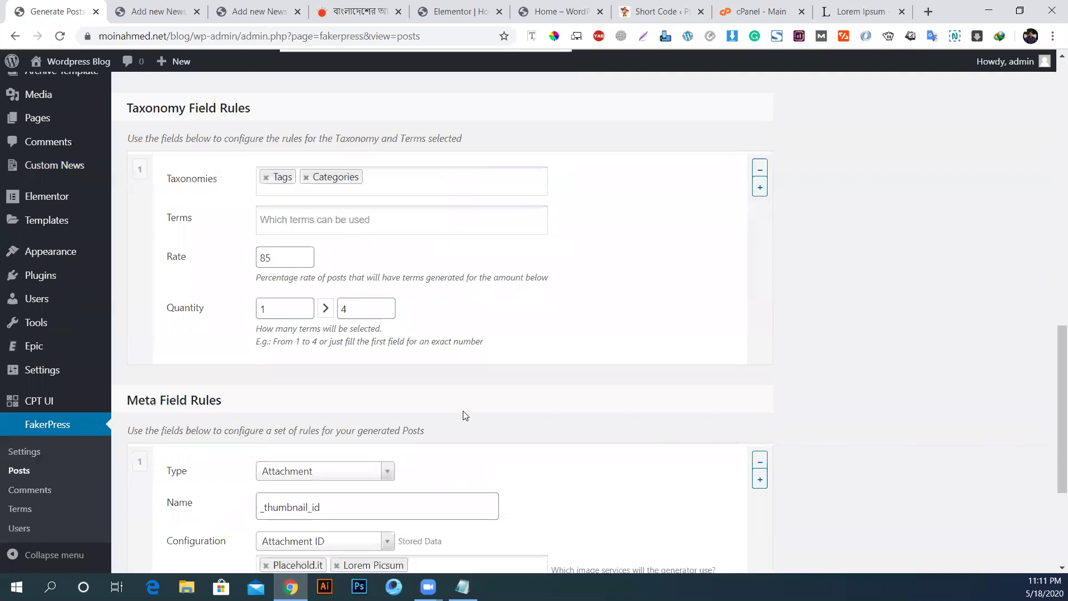
{"action": "scroll", "coordinate": [463, 417], "scroll_direction": "up", "scroll_amount": 8}
{"action": "scroll", "coordinate": [461, 419], "scroll_direction": "up", "scroll_amount": 10}
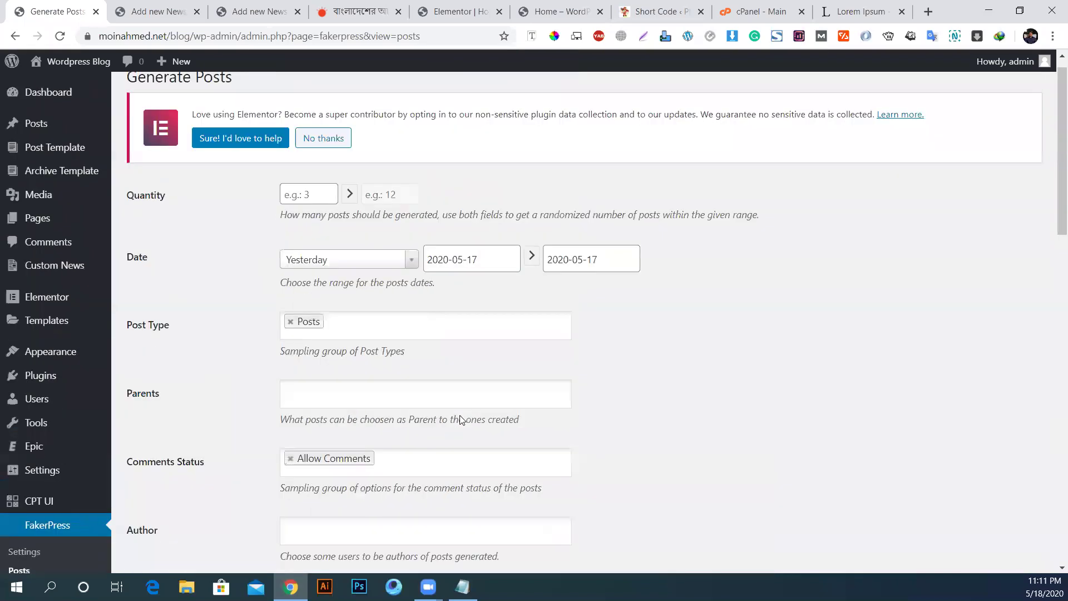
{"action": "left_click", "coordinate": [41, 268]}
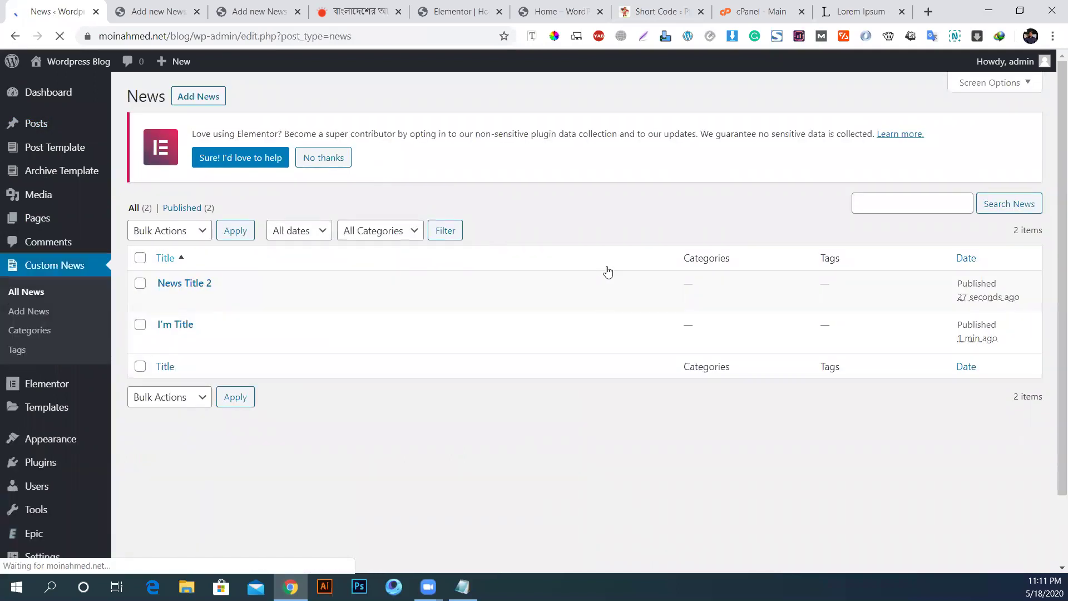
Step: Create a News item titled 'News Title 3' with the Lorem Ipsum text as its body
{"action": "left_click", "coordinate": [179, 98]}
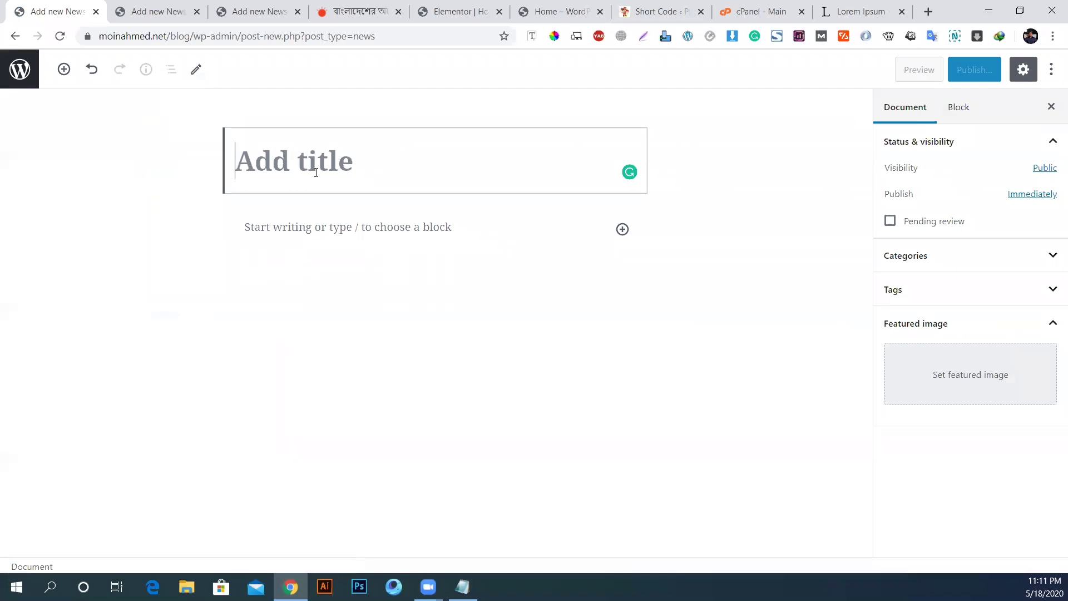
{"action": "type", "text": "News T"}
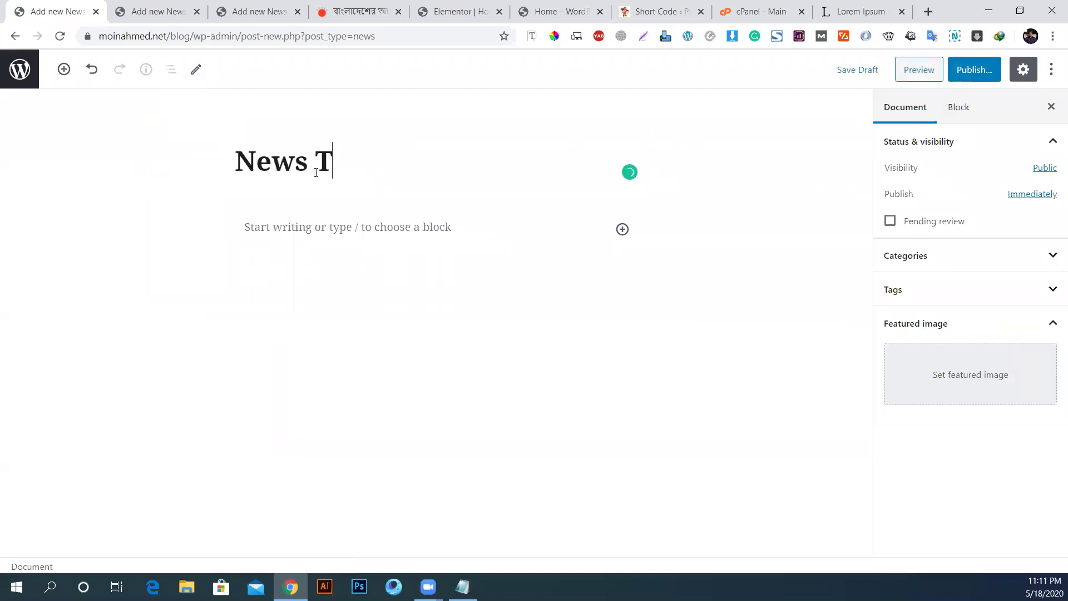
{"action": "type", "text": "itle 3"}
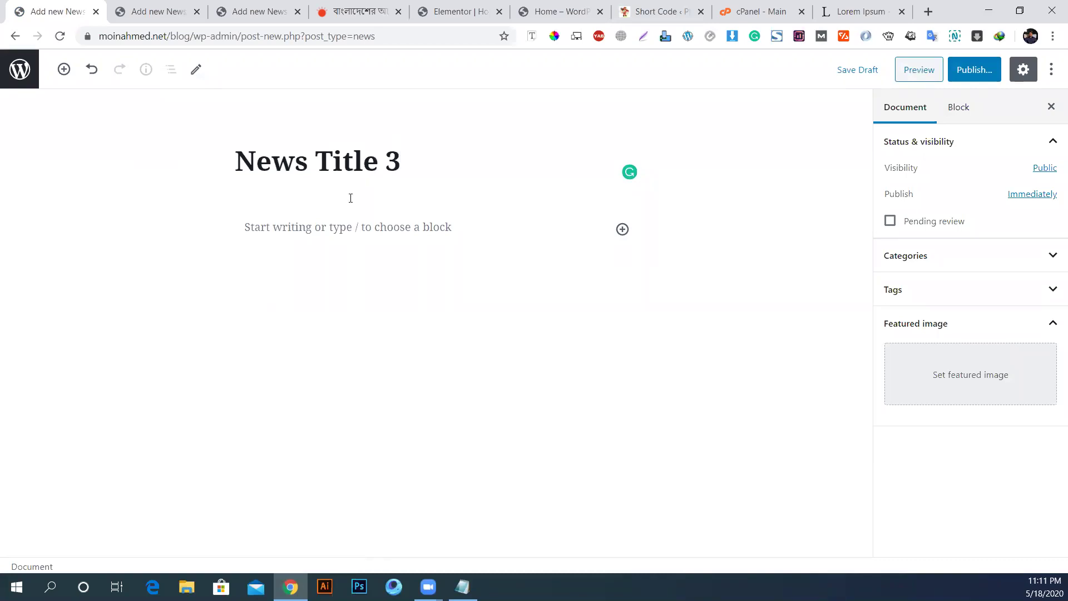
{"action": "left_click", "coordinate": [367, 227]}
{"action": "key", "text": "ctrl+v"}
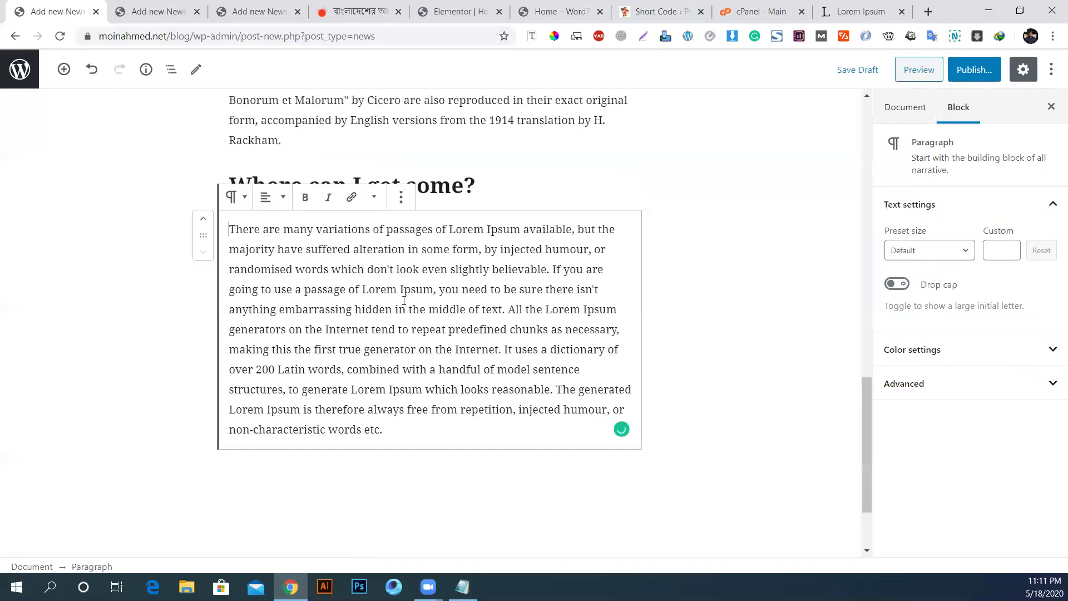
Step: Set the beach photo main1.jpg as featured image and publish the post
{"action": "left_click", "coordinate": [898, 108]}
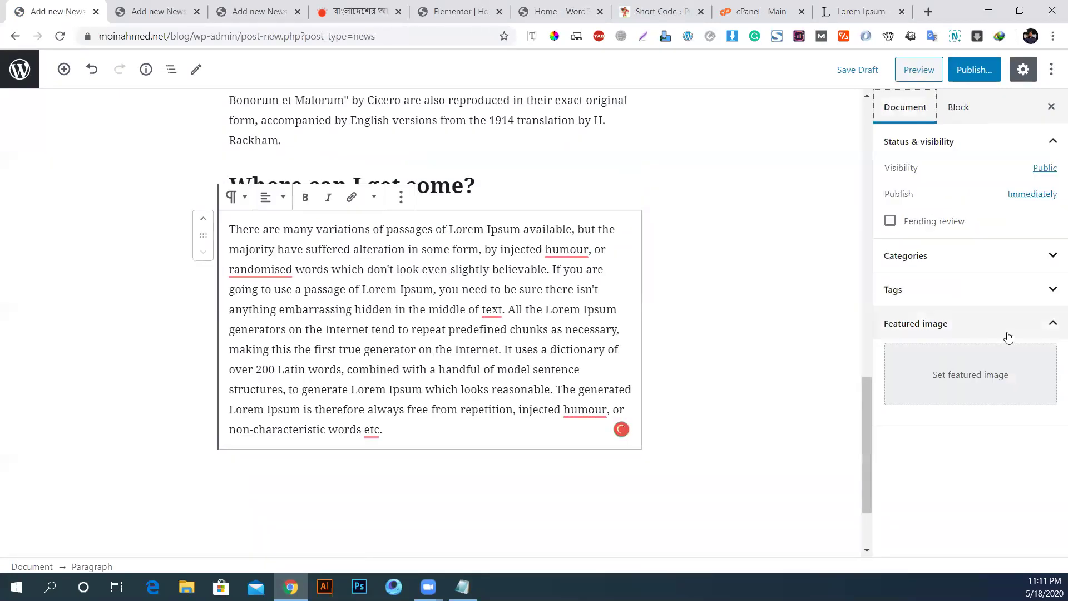
{"action": "left_click", "coordinate": [959, 372]}
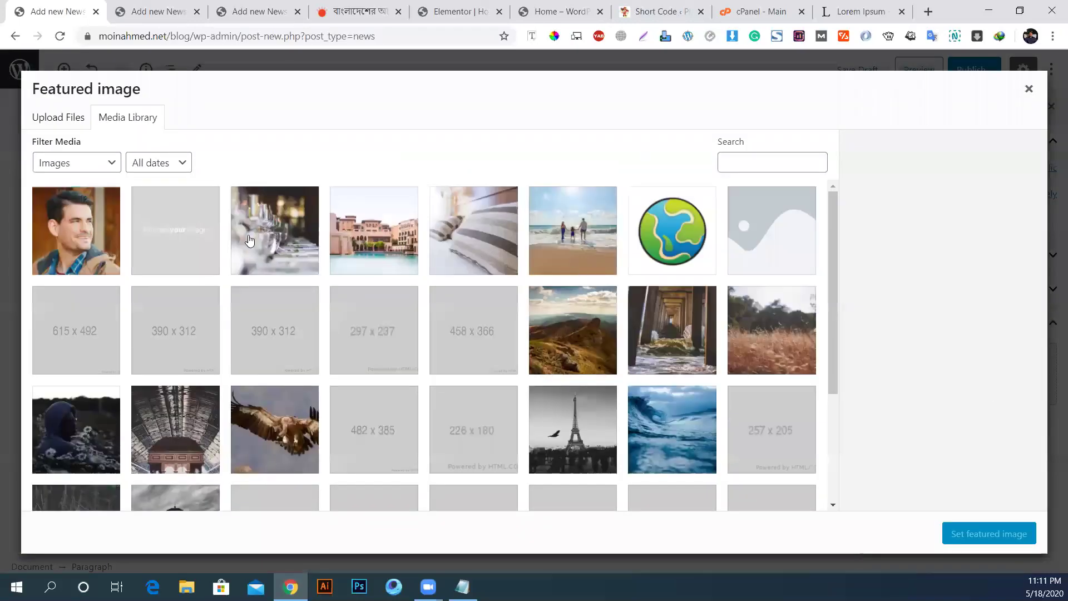
{"action": "left_click", "coordinate": [479, 251]}
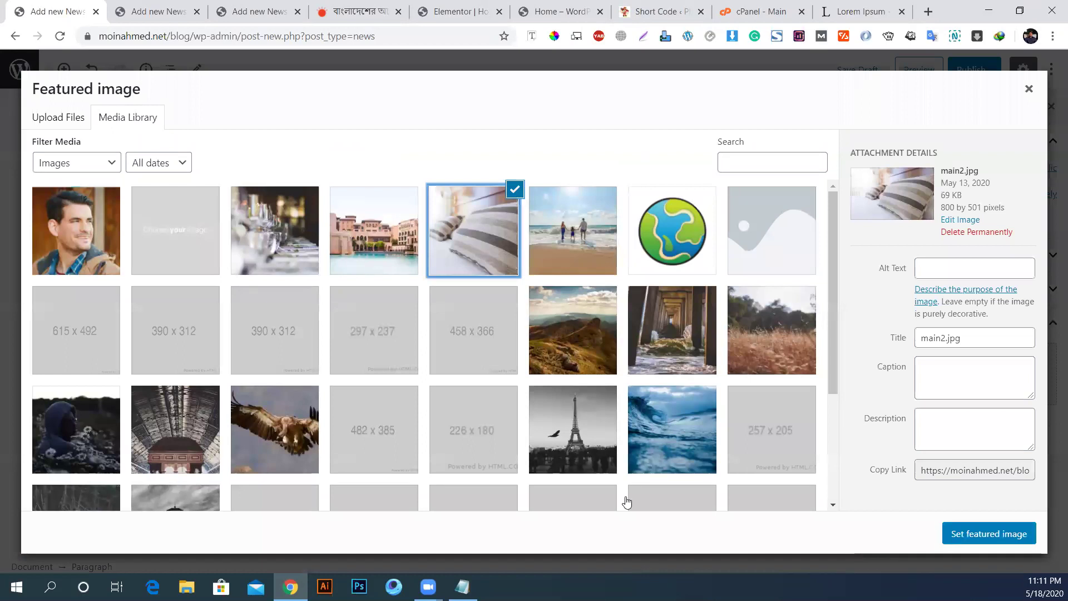
{"action": "left_click", "coordinate": [601, 263]}
{"action": "left_click", "coordinate": [994, 533]}
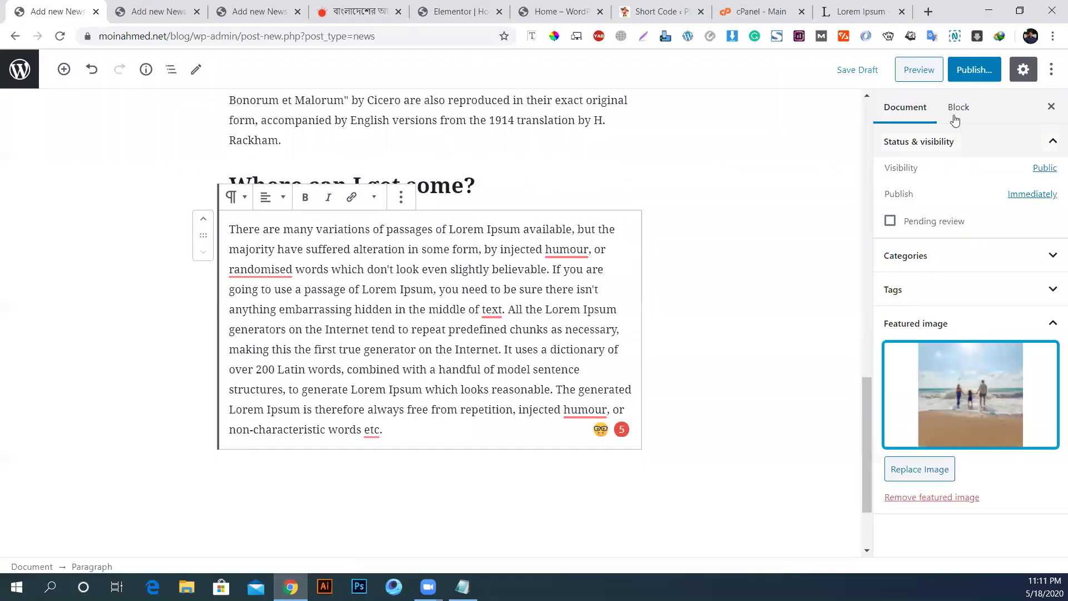
{"action": "left_click", "coordinate": [967, 74]}
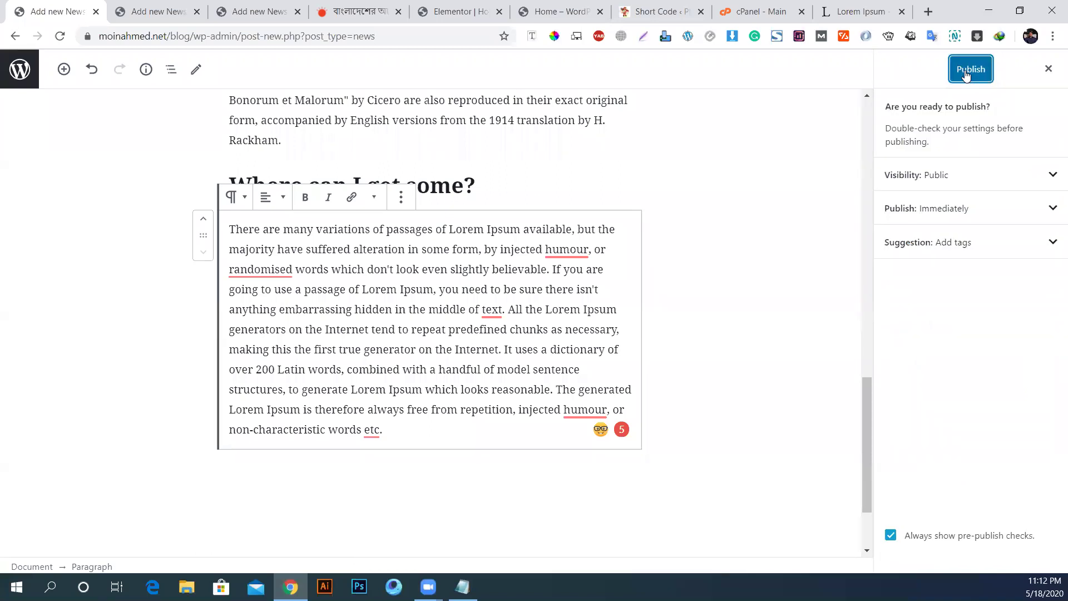
{"action": "left_click", "coordinate": [967, 74]}
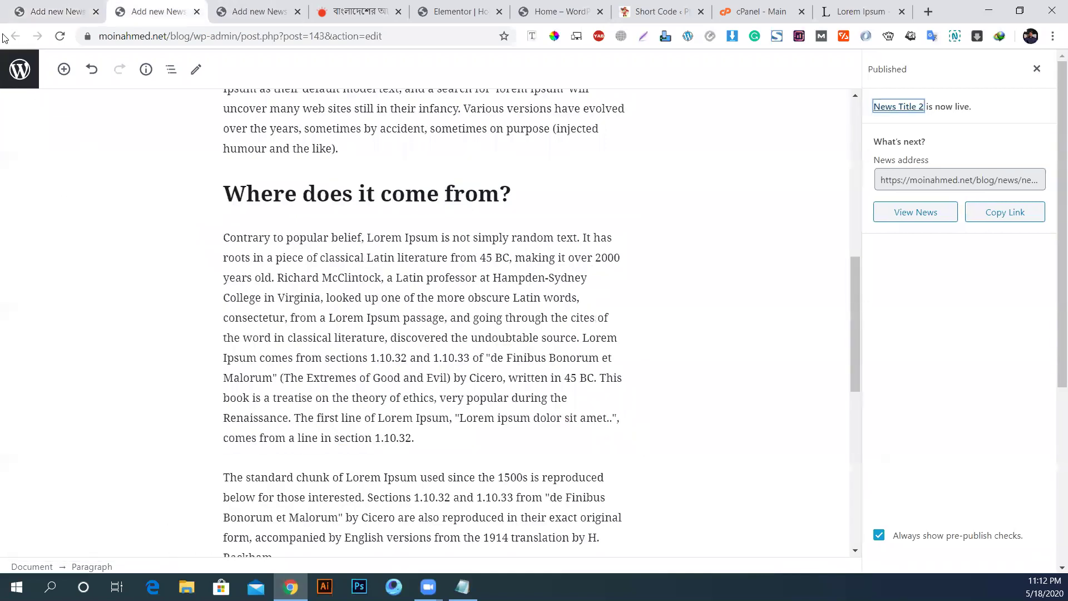
{"action": "left_click", "coordinate": [19, 71]}
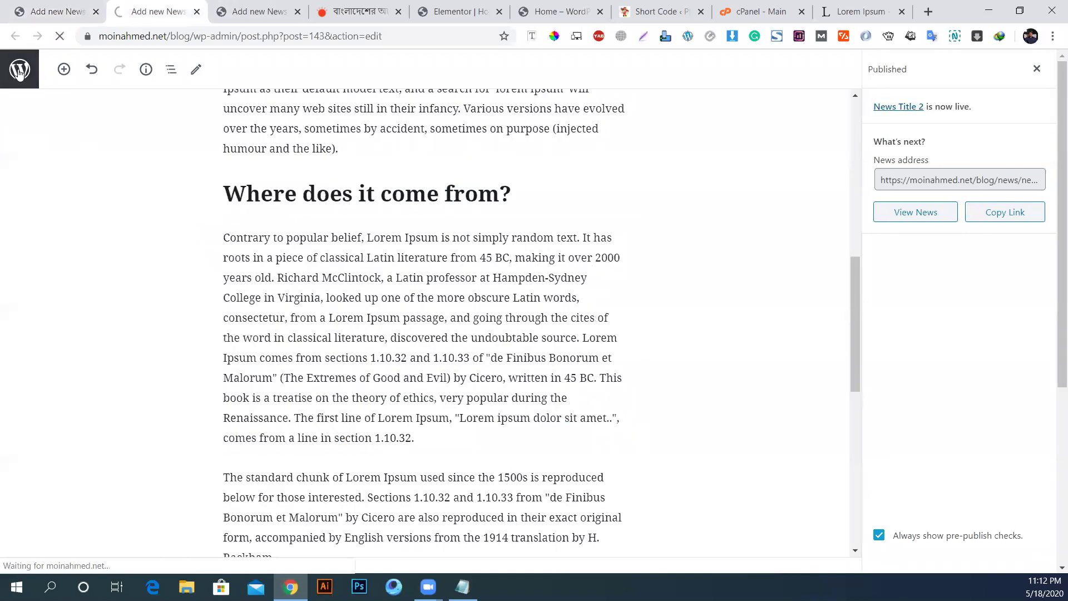
{"action": "scroll", "coordinate": [77, 511], "scroll_direction": "down", "scroll_amount": 2}
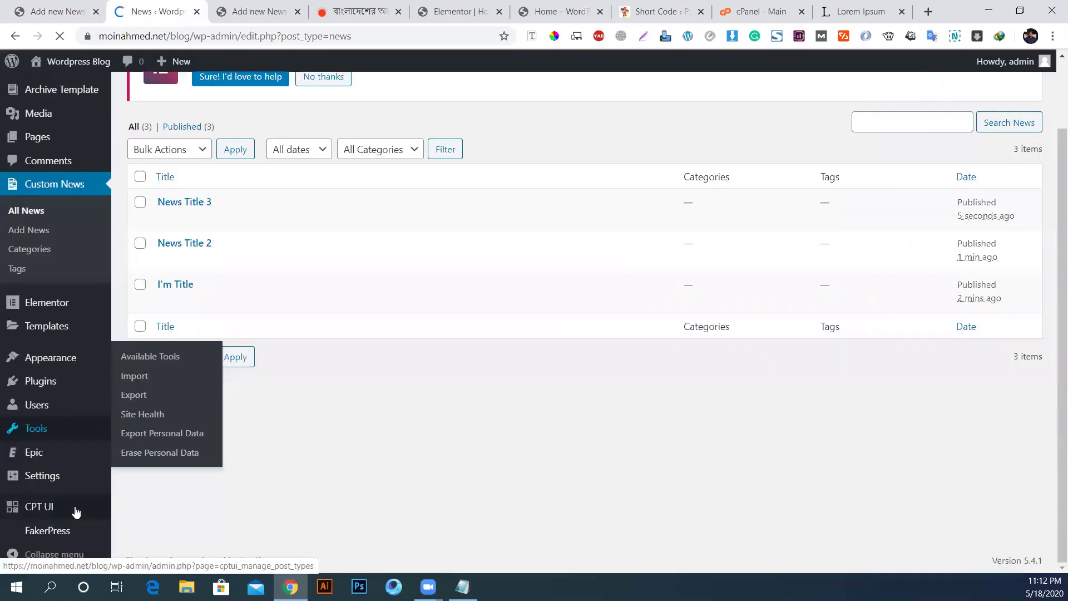
{"action": "mouse_move", "coordinate": [49, 540]}
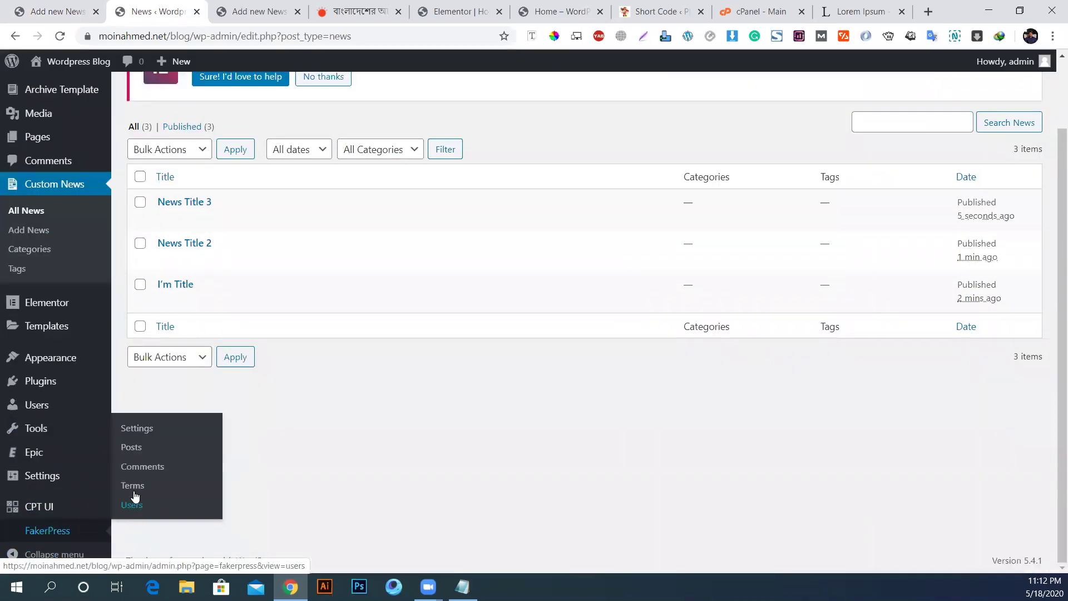
{"action": "left_click", "coordinate": [135, 427]}
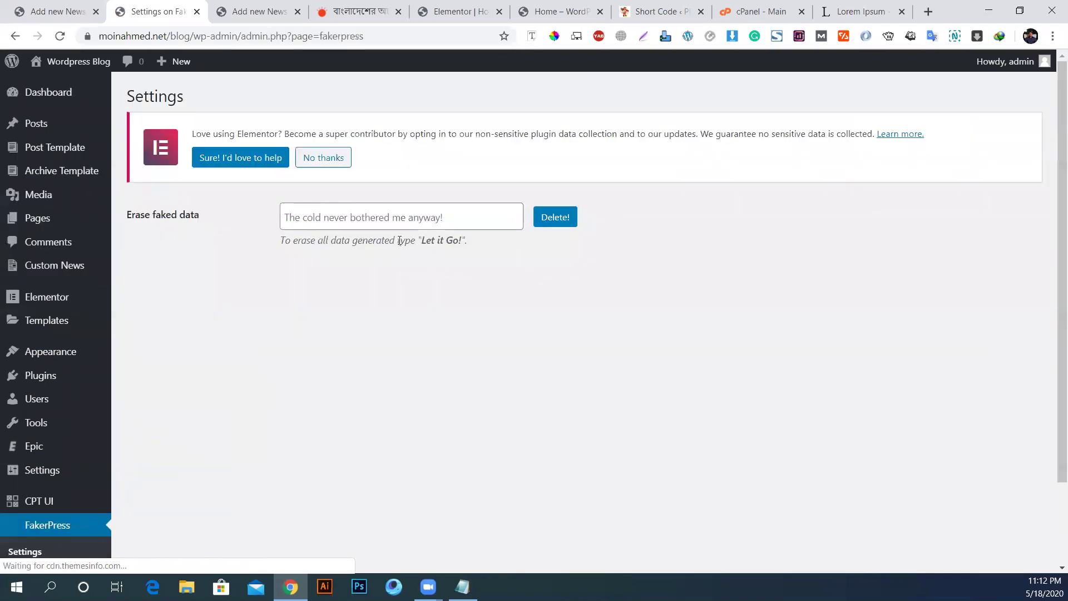
{"action": "scroll", "coordinate": [34, 470], "scroll_direction": "down", "scroll_amount": 2}
{"action": "left_click", "coordinate": [19, 472]}
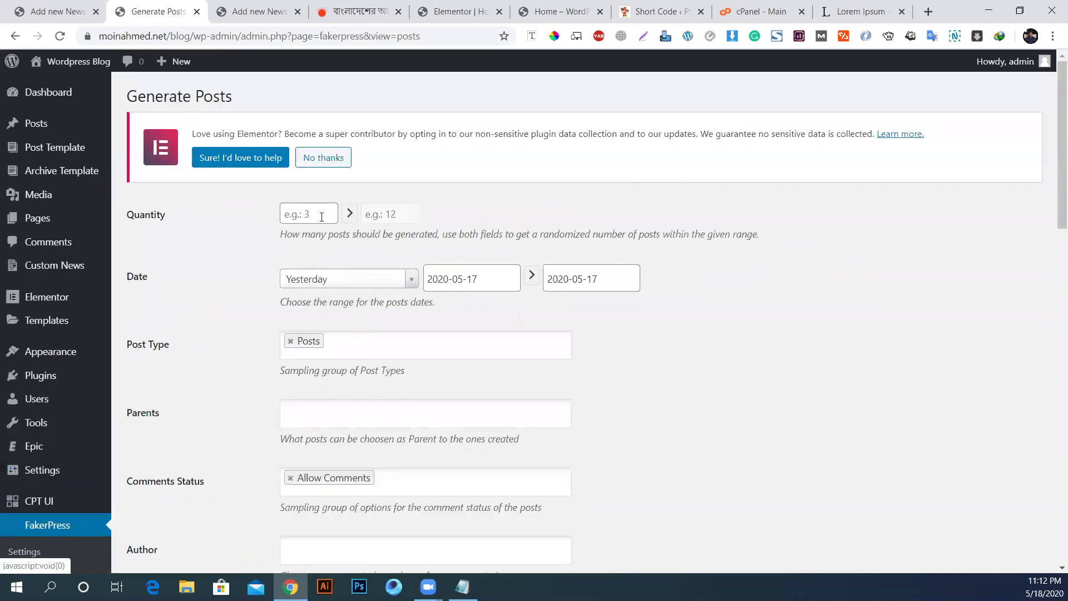
{"action": "left_click", "coordinate": [316, 212]}
{"action": "scroll", "coordinate": [727, 370], "scroll_direction": "down", "scroll_amount": 5}
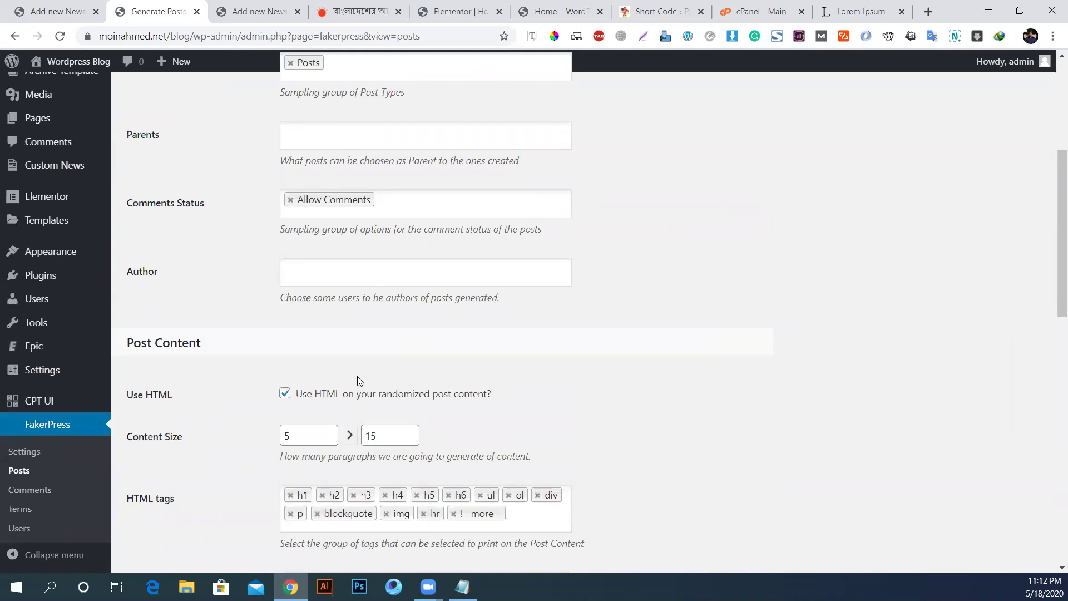
{"action": "scroll", "coordinate": [358, 381], "scroll_direction": "down", "scroll_amount": 4}
{"action": "scroll", "coordinate": [515, 313], "scroll_direction": "down", "scroll_amount": 4}
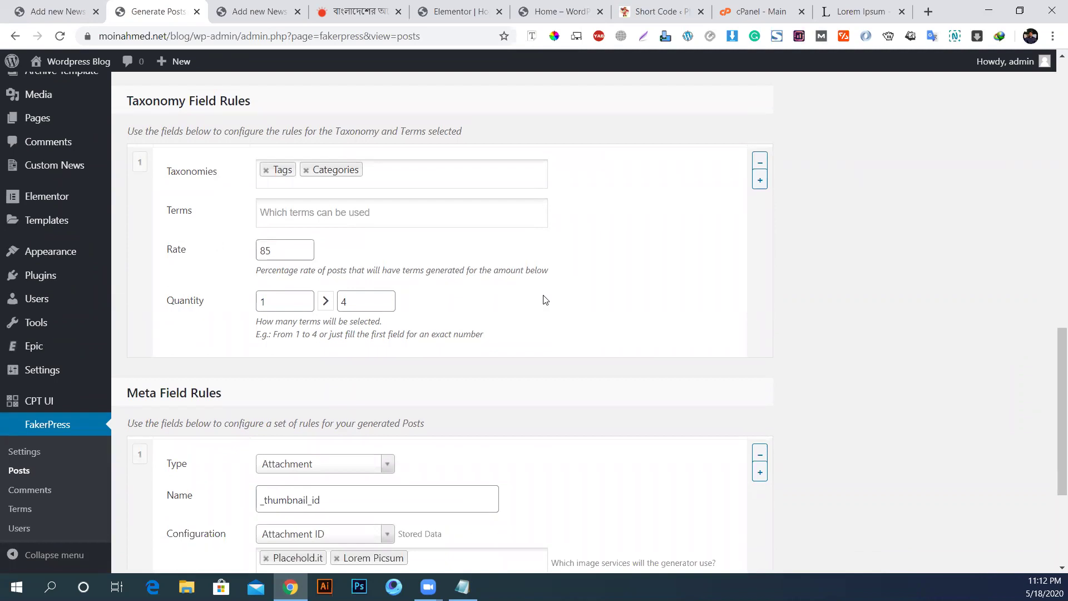
{"action": "scroll", "coordinate": [544, 300], "scroll_direction": "down", "scroll_amount": 4}
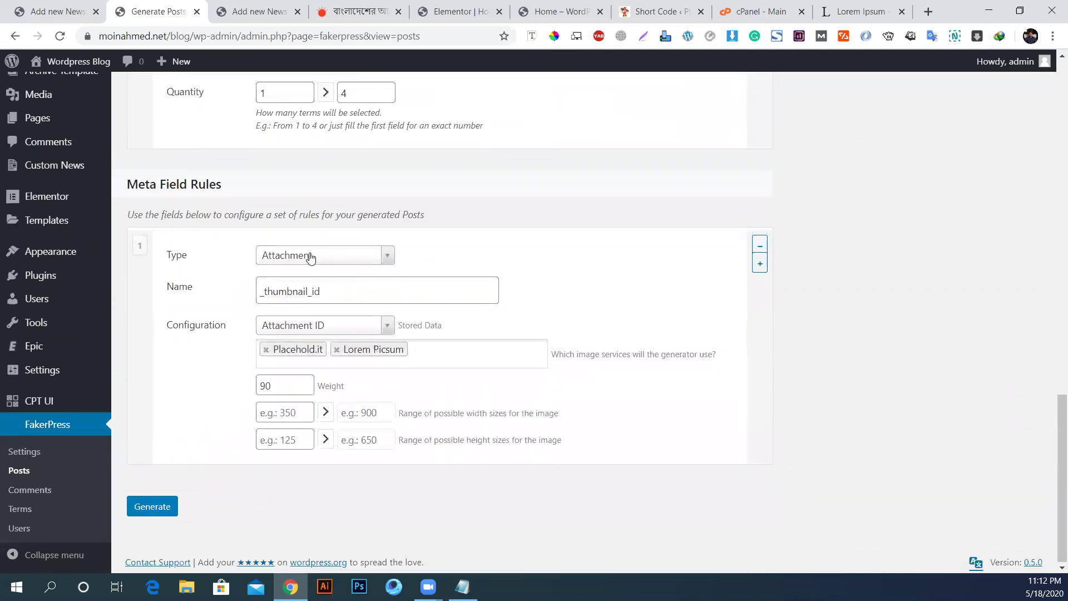
{"action": "left_click", "coordinate": [311, 257]}
{"action": "left_click", "coordinate": [189, 289]}
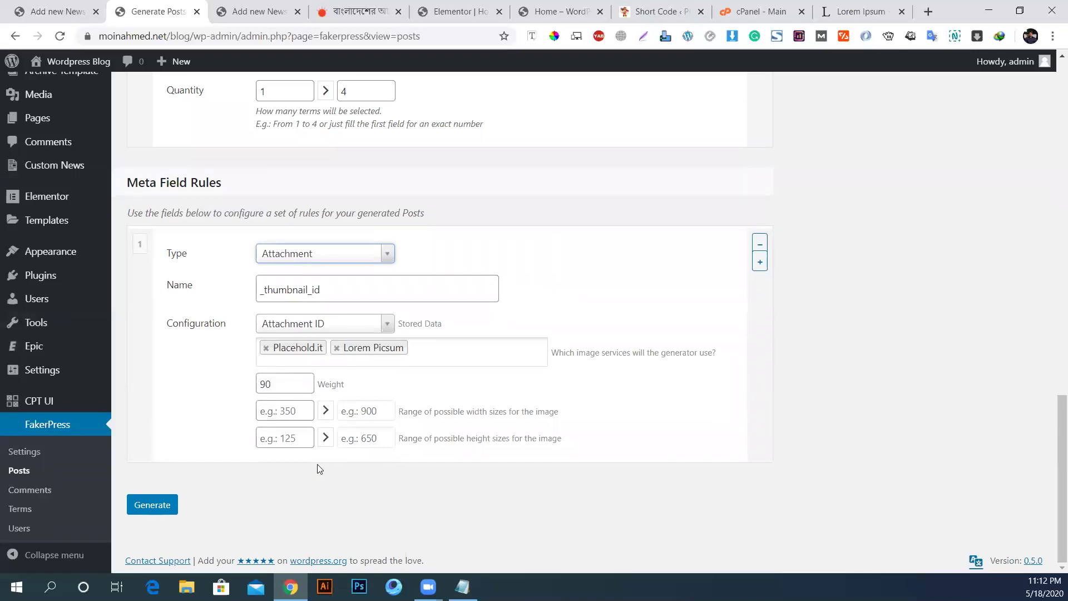
{"action": "scroll", "coordinate": [289, 401], "scroll_direction": "up", "scroll_amount": 6}
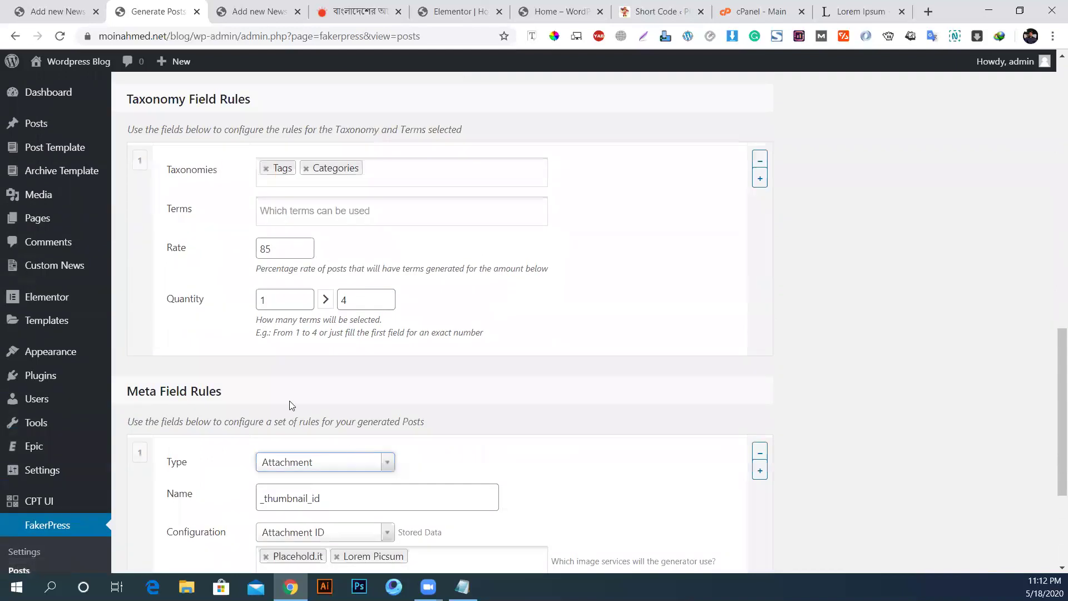
{"action": "scroll", "coordinate": [278, 388], "scroll_direction": "up", "scroll_amount": 5}
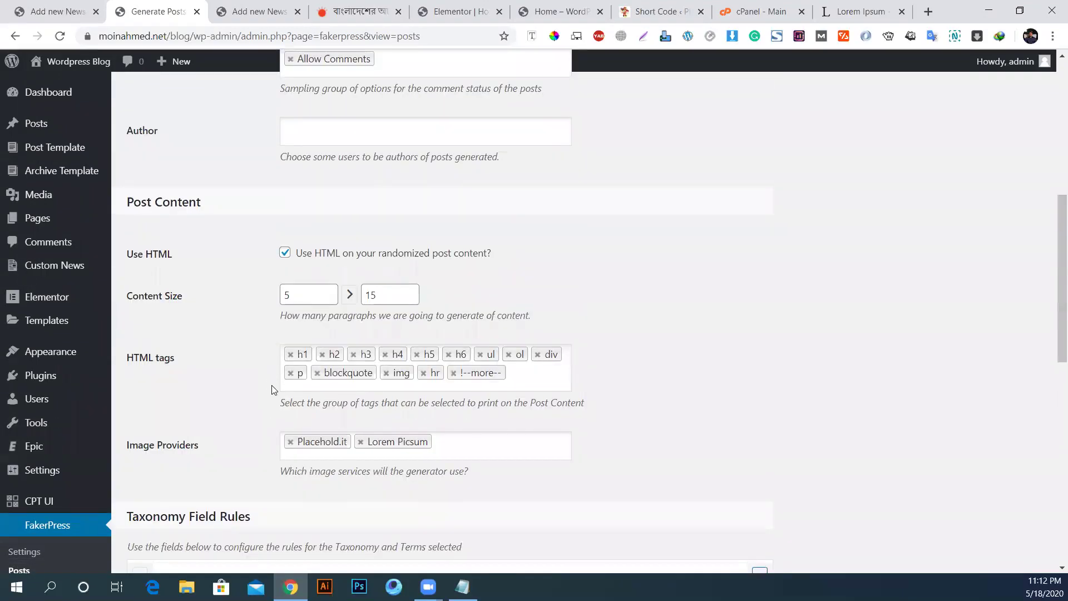
{"action": "scroll", "coordinate": [162, 358], "scroll_direction": "up", "scroll_amount": 5}
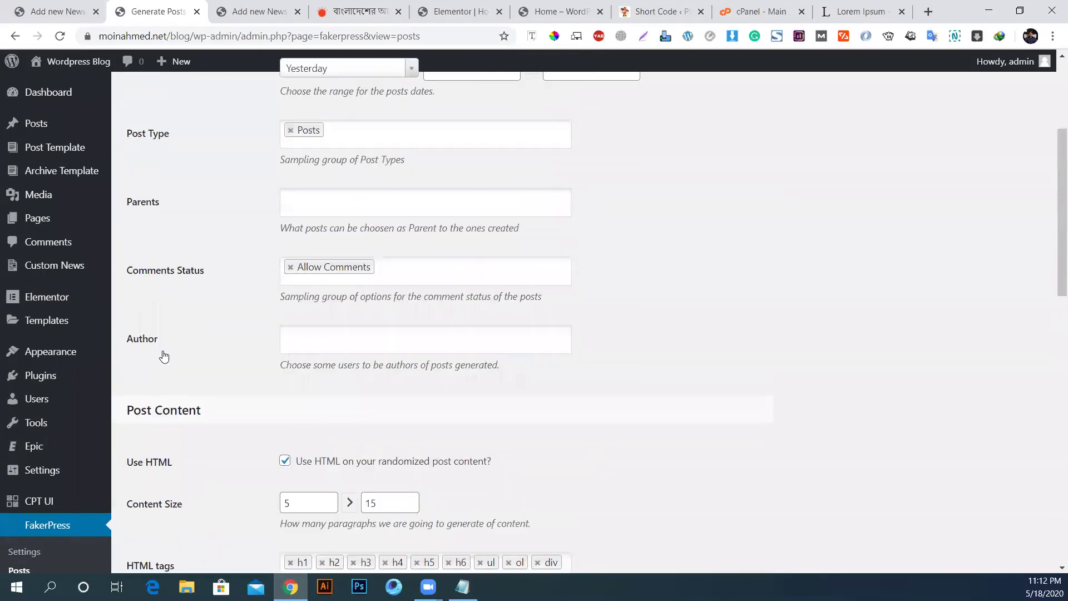
Step: Set FakerPress's post type to News only, removing Posts
{"action": "left_click", "coordinate": [363, 200]}
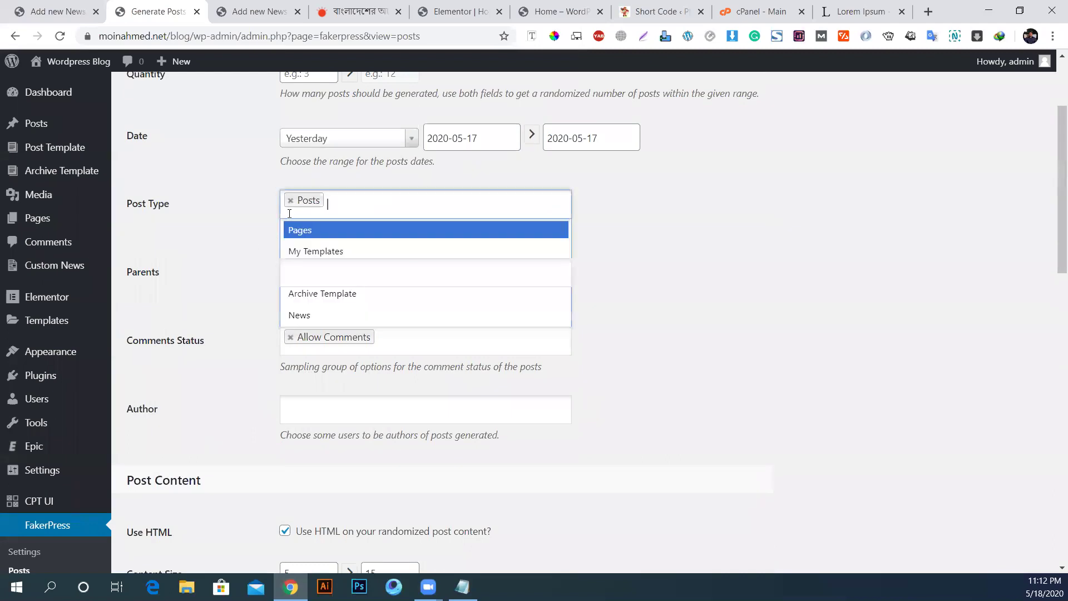
{"action": "scroll", "coordinate": [345, 259], "scroll_direction": "down", "scroll_amount": 3}
{"action": "scroll", "coordinate": [348, 260], "scroll_direction": "up", "scroll_amount": 3}
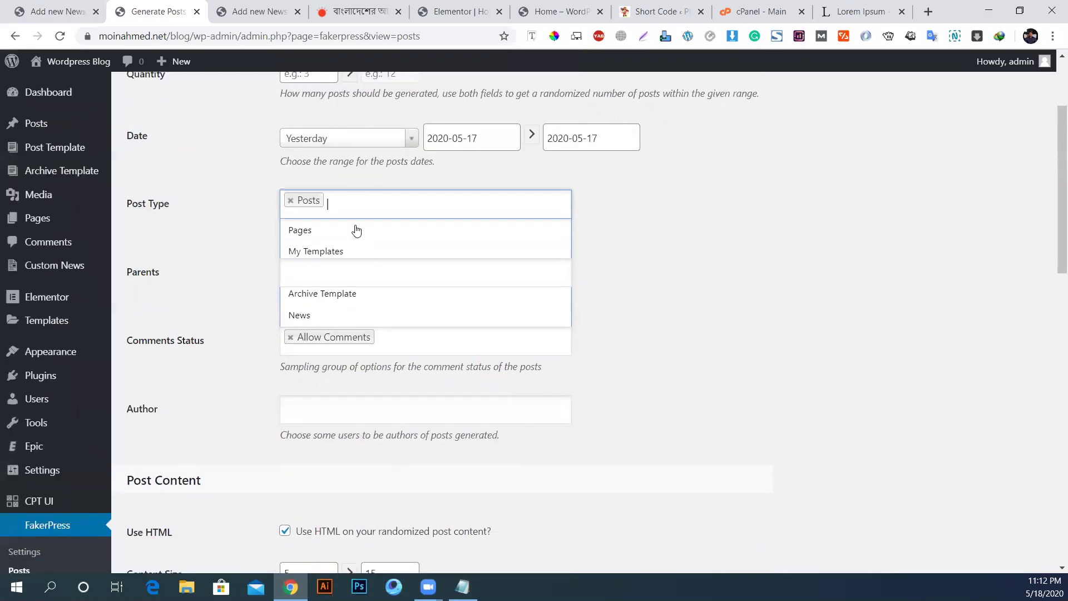
{"action": "left_click", "coordinate": [317, 313]}
{"action": "left_click", "coordinate": [290, 201]}
{"action": "scroll", "coordinate": [473, 319], "scroll_direction": "up", "scroll_amount": 3}
Step: Set the quantity range to 2–25 and generate the fake News posts
{"action": "left_click", "coordinate": [299, 214]}
{"action": "type", "text": "25"}
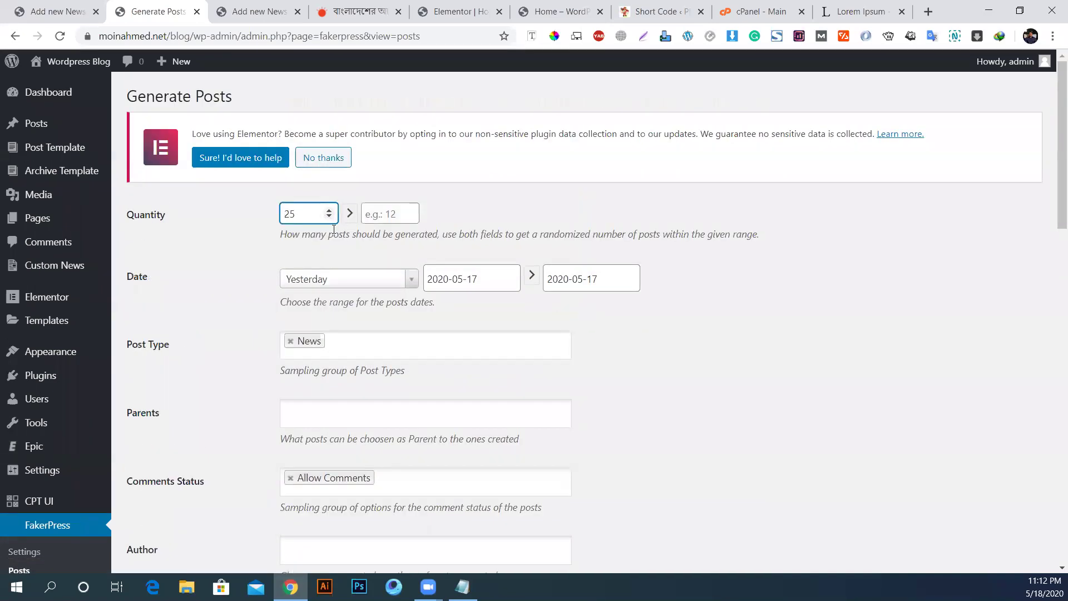
{"action": "key", "text": "ctrl+a"}
{"action": "type", "text": "3"}
{"action": "key", "text": "Down"}
{"action": "left_click", "coordinate": [394, 213]}
{"action": "type", "text": "25"}
{"action": "scroll", "coordinate": [288, 466], "scroll_direction": "down", "scroll_amount": 20}
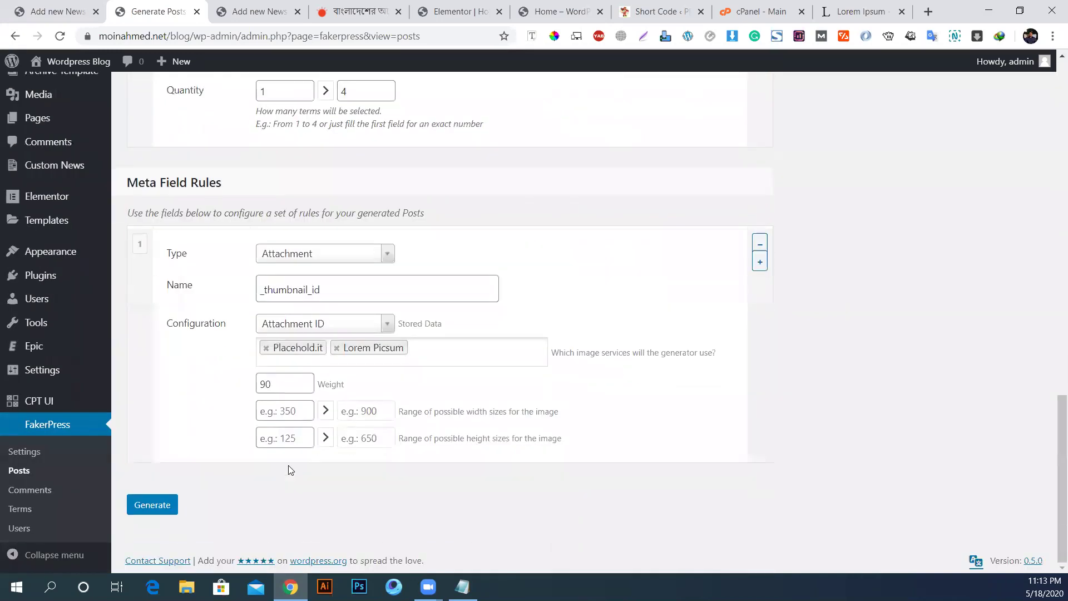
{"action": "left_click", "coordinate": [163, 507]}
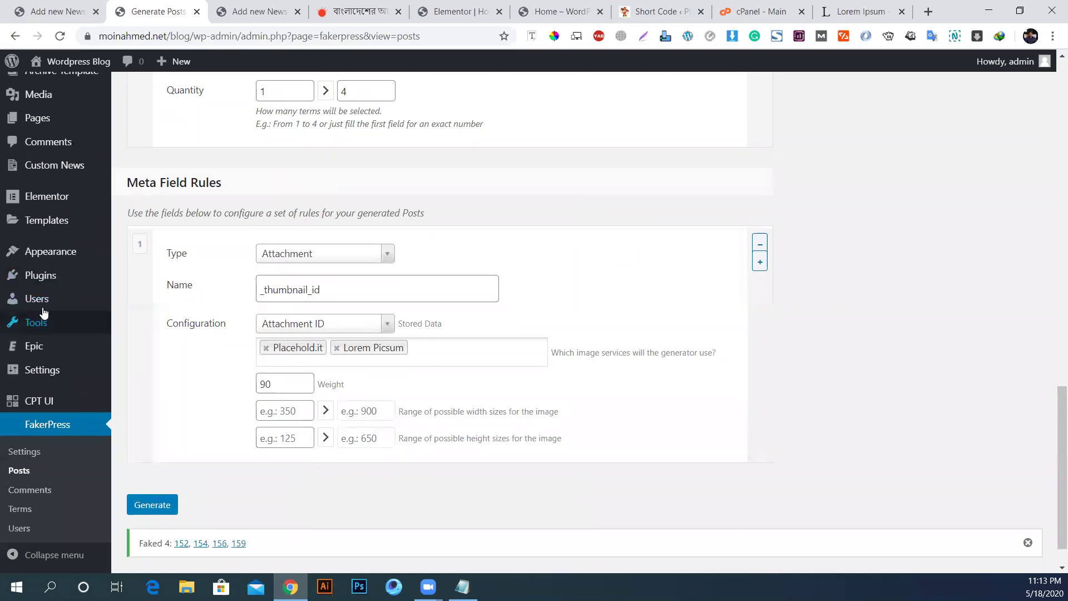
{"action": "scroll", "coordinate": [41, 312], "scroll_direction": "up", "scroll_amount": 7}
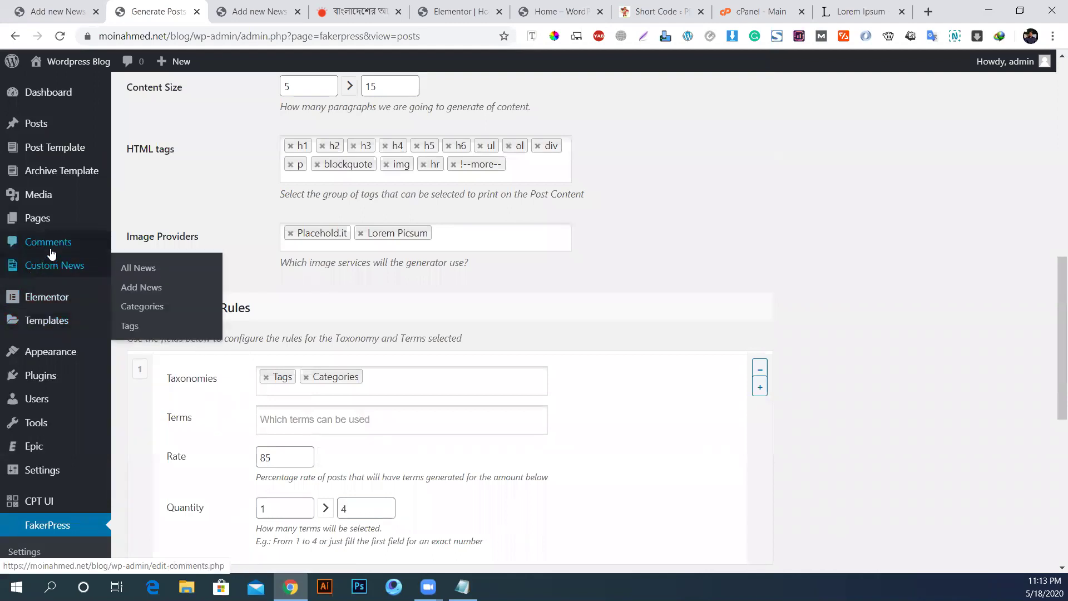
Step: Open All News under Custom News and scroll through the seven published items
{"action": "left_click", "coordinate": [40, 265]}
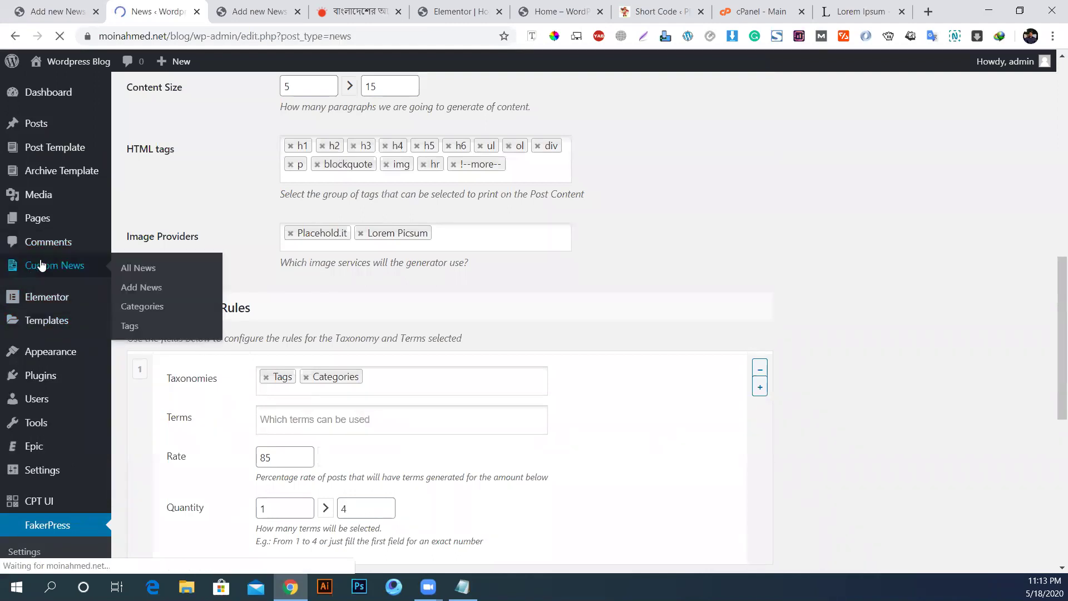
{"action": "scroll", "coordinate": [358, 284], "scroll_direction": "down", "scroll_amount": 2}
{"action": "scroll", "coordinate": [386, 283], "scroll_direction": "up", "scroll_amount": 1}
{"action": "scroll", "coordinate": [317, 335], "scroll_direction": "up", "scroll_amount": 1}
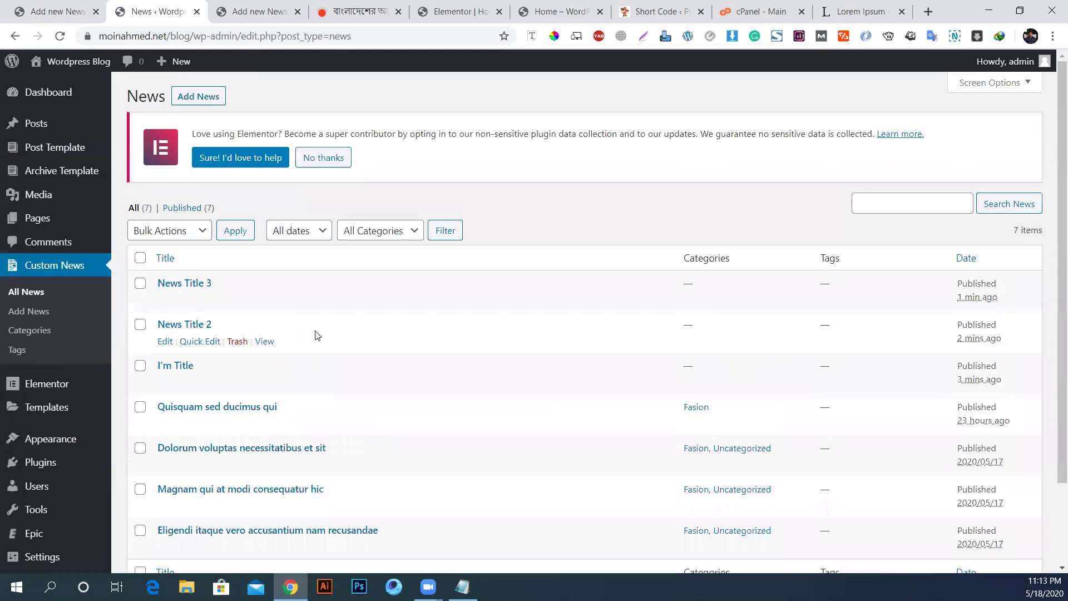
{"action": "scroll", "coordinate": [316, 335], "scroll_direction": "down", "scroll_amount": 2}
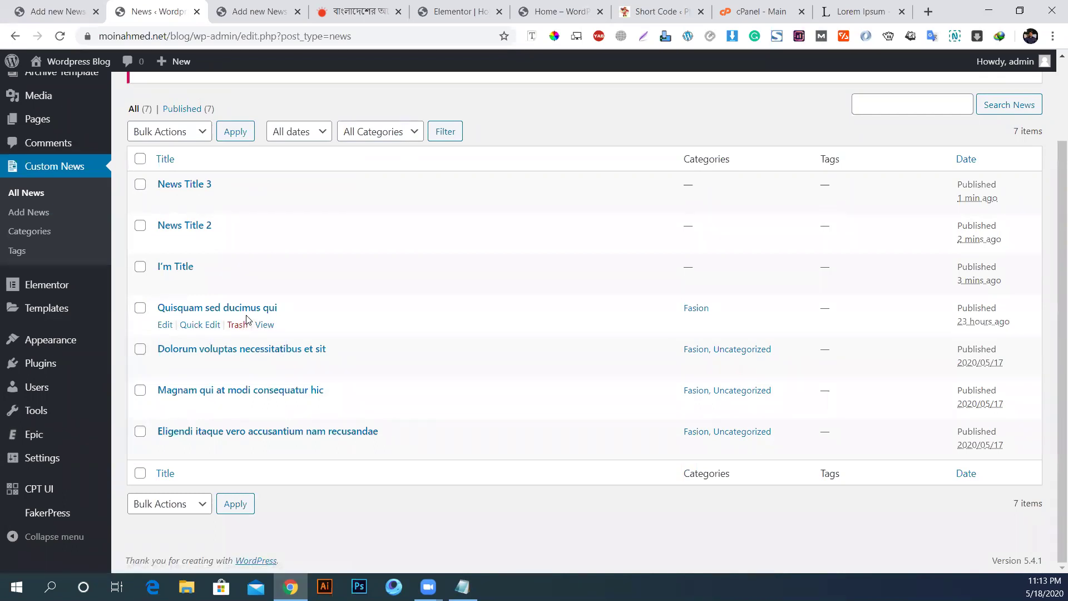
Step: Open the FakerPress post generator and read the quantity range help text
{"action": "left_click", "coordinate": [88, 503]}
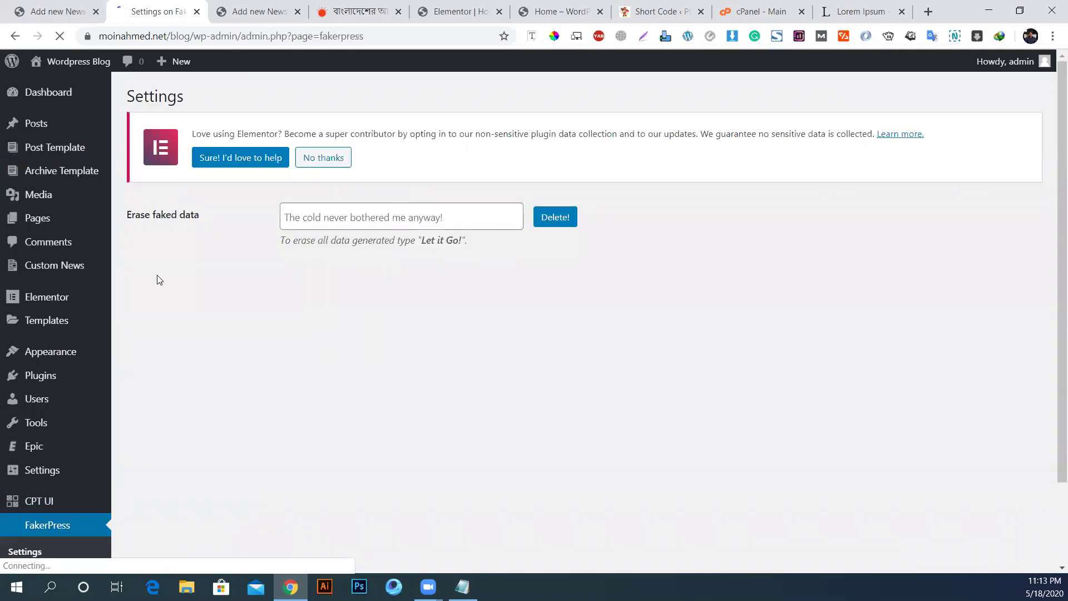
{"action": "scroll", "coordinate": [52, 513], "scroll_direction": "down", "scroll_amount": 2}
{"action": "left_click", "coordinate": [20, 473]}
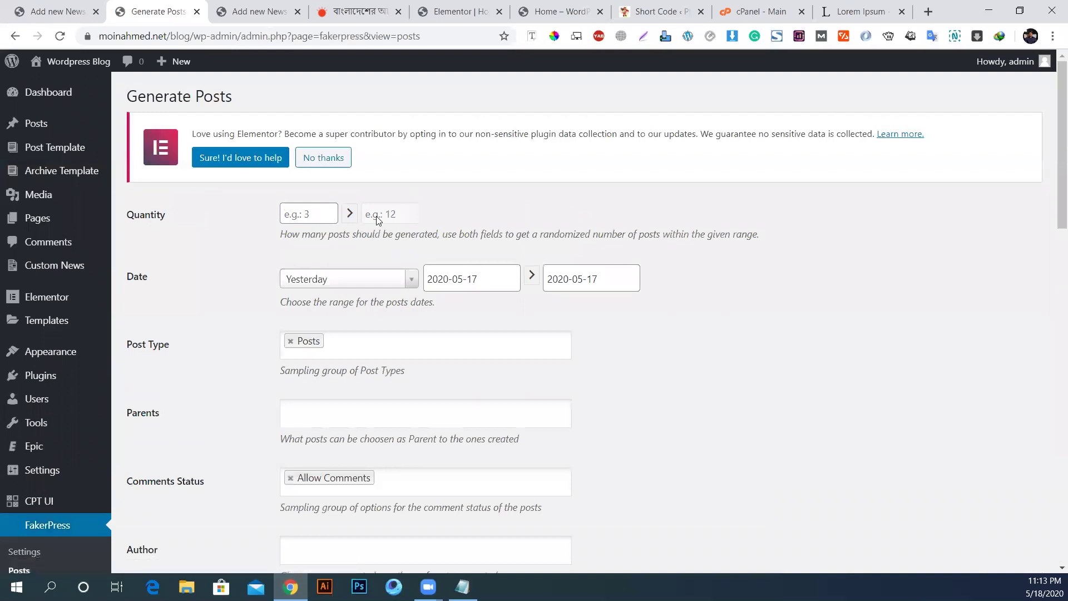
{"action": "left_click_drag", "start_coordinate": [284, 234], "coordinate": [444, 236]}
{"action": "left_click_drag", "start_coordinate": [459, 234], "coordinate": [754, 234]}
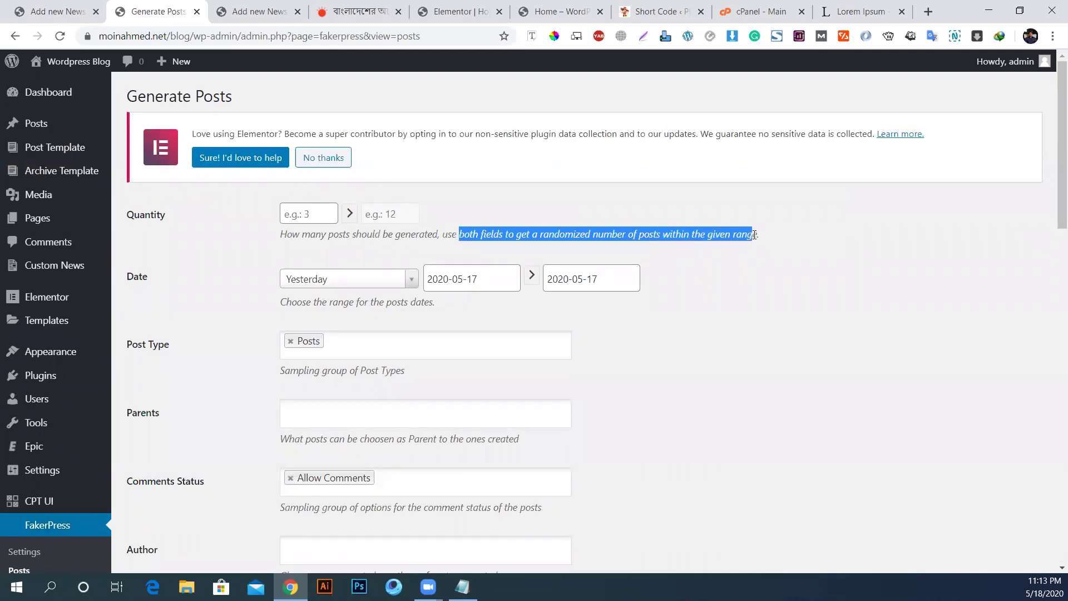
{"action": "left_click", "coordinate": [406, 241]}
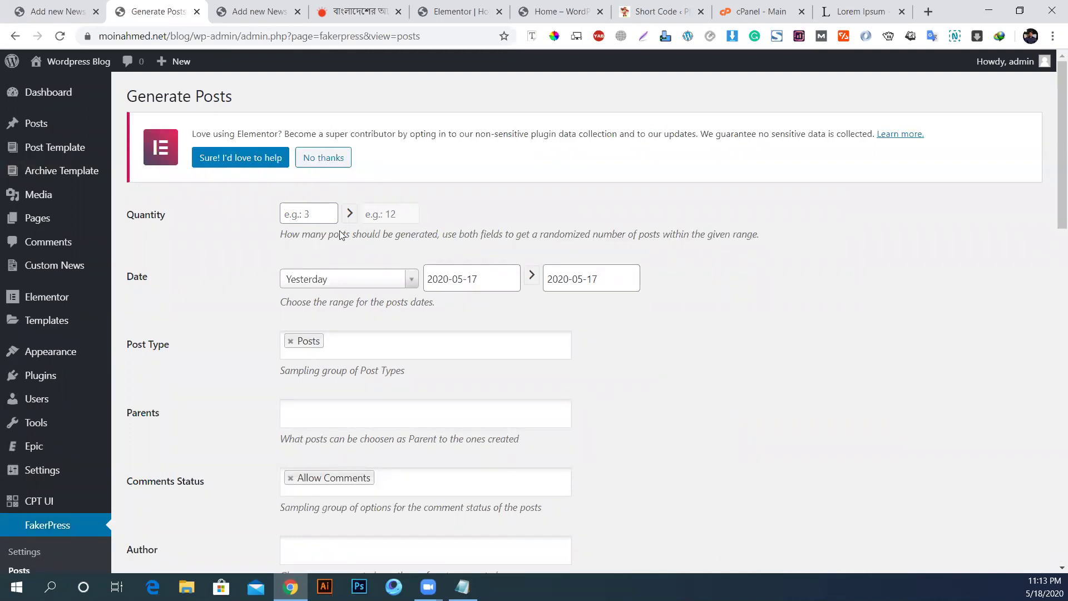
Step: Set the post quantity range to 16 minimum and 20 maximum
{"action": "left_click", "coordinate": [320, 214]}
{"action": "left_click", "coordinate": [400, 217]}
{"action": "left_click", "coordinate": [297, 213]}
{"action": "type", "text": "16"}
{"action": "left_click", "coordinate": [389, 215]}
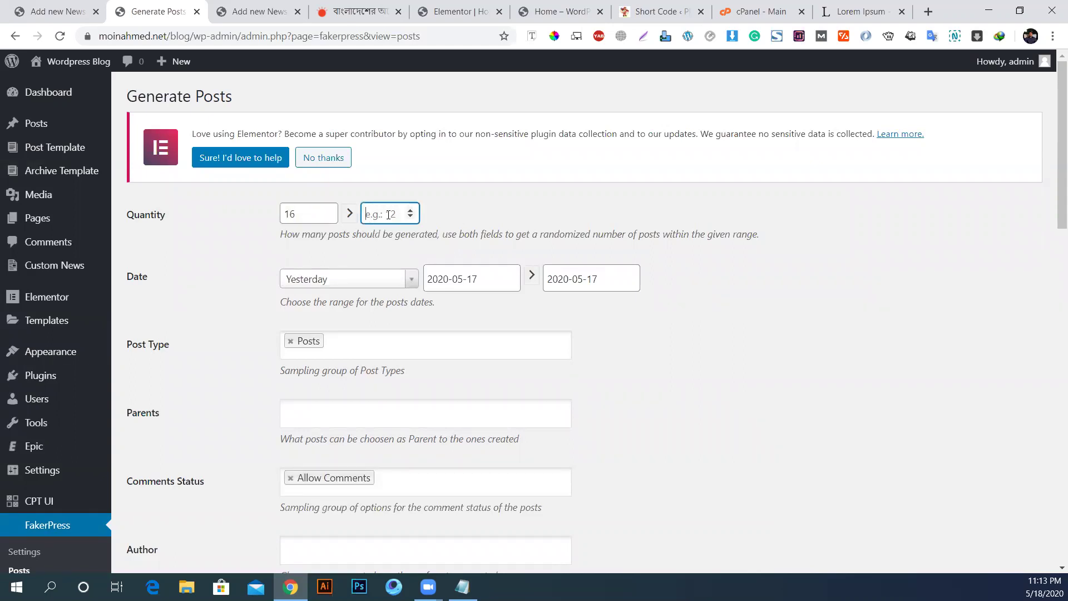
{"action": "type", "text": "20"}
{"action": "left_click", "coordinate": [287, 213]}
{"action": "key", "text": "BackSpace"}
{"action": "type", "text": "9"}
{"action": "key", "text": "BackSpace"}
{"action": "type", "text": "16"}
{"action": "left_click", "coordinate": [453, 242]}
Step: Replace Posts with News as the post type and generate the batch
{"action": "scroll", "coordinate": [338, 505], "scroll_direction": "down", "scroll_amount": 8}
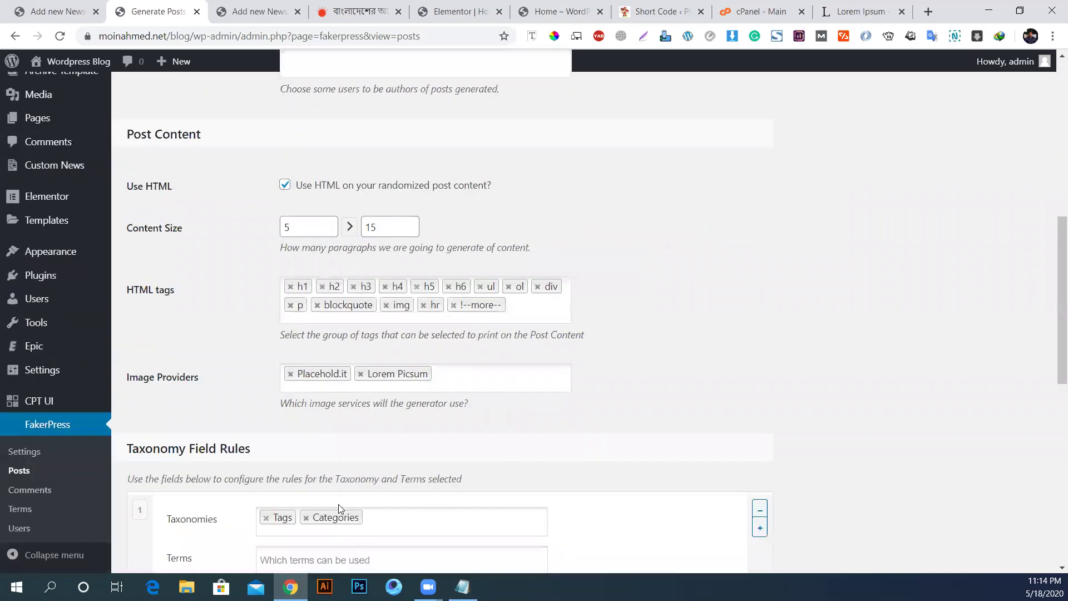
{"action": "scroll", "coordinate": [320, 347], "scroll_direction": "up", "scroll_amount": 6}
{"action": "left_click", "coordinate": [290, 271]}
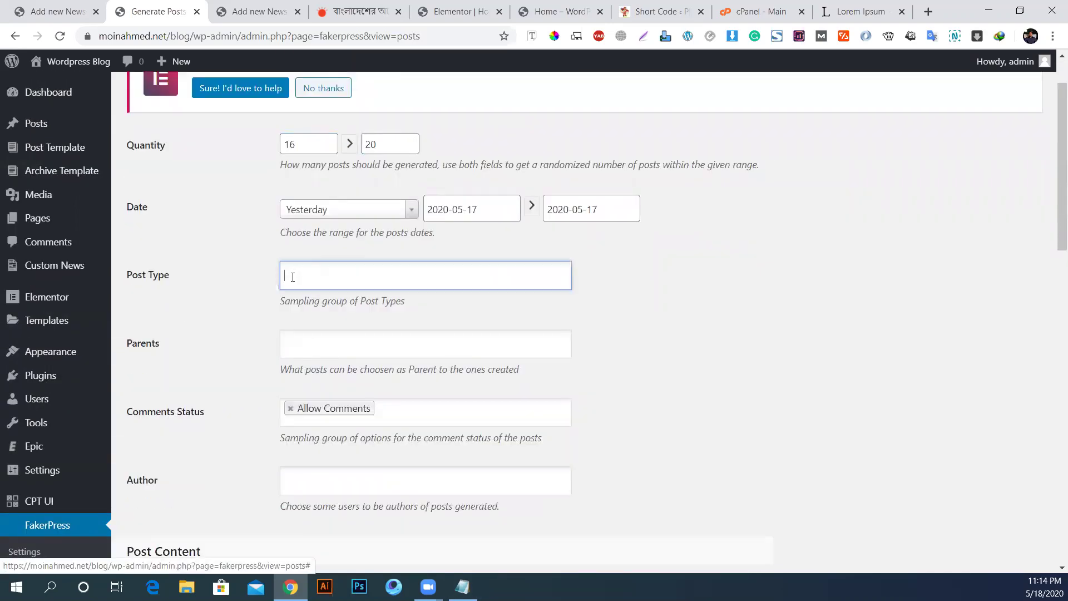
{"action": "scroll", "coordinate": [326, 390], "scroll_direction": "down", "scroll_amount": 3}
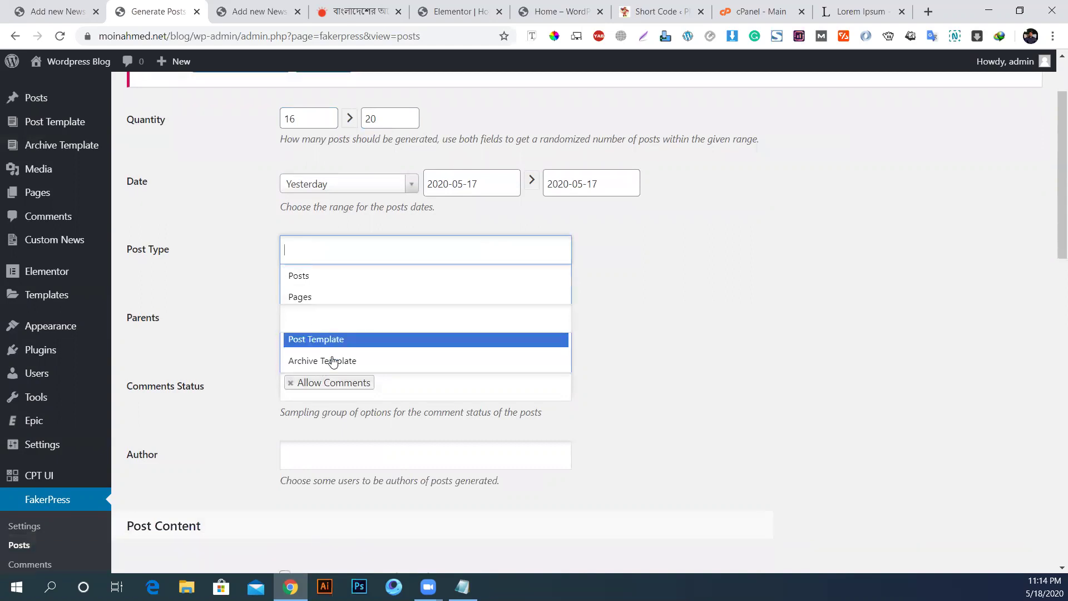
{"action": "scroll", "coordinate": [332, 356], "scroll_direction": "up", "scroll_amount": 3}
{"action": "type", "text": "n"}
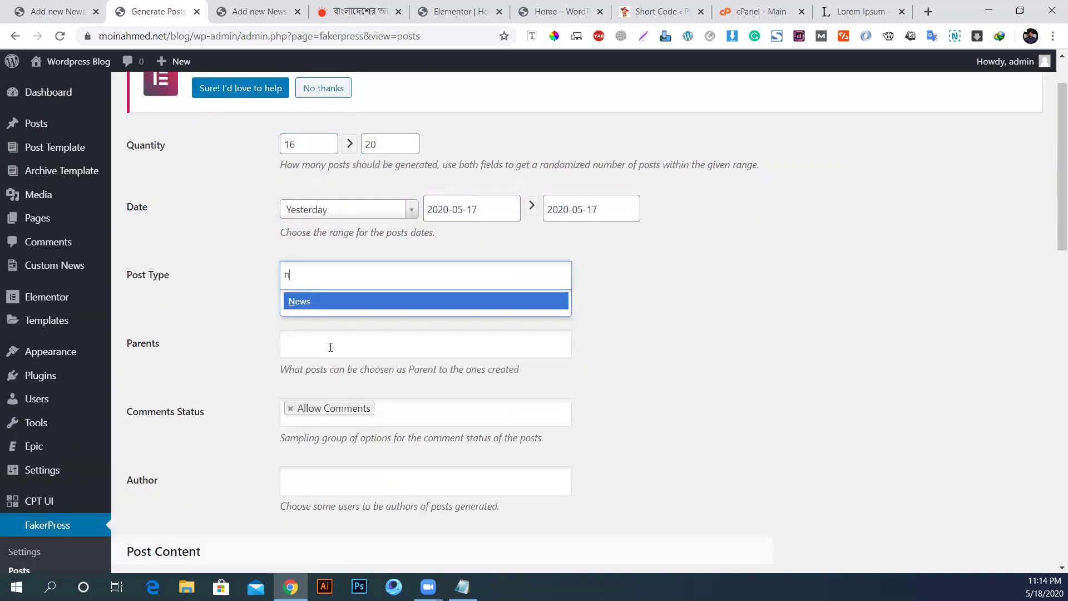
{"action": "left_click", "coordinate": [320, 303]}
{"action": "scroll", "coordinate": [260, 433], "scroll_direction": "down", "scroll_amount": 20}
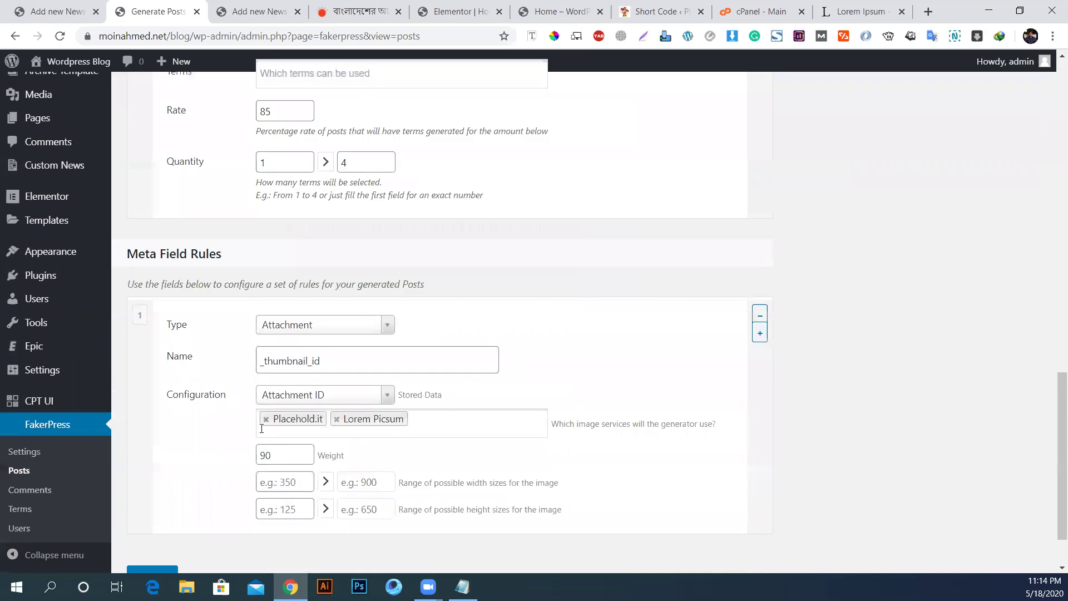
{"action": "left_click", "coordinate": [162, 506]}
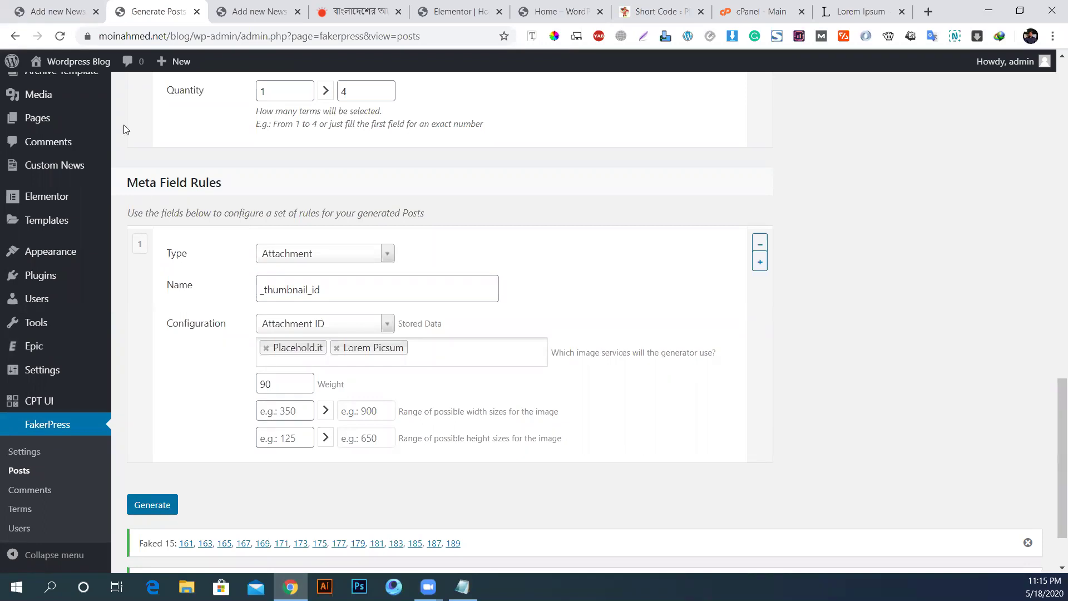
{"action": "scroll", "coordinate": [5, 262], "scroll_direction": "up", "scroll_amount": 4}
{"action": "scroll", "coordinate": [6, 262], "scroll_direction": "up", "scroll_amount": 14}
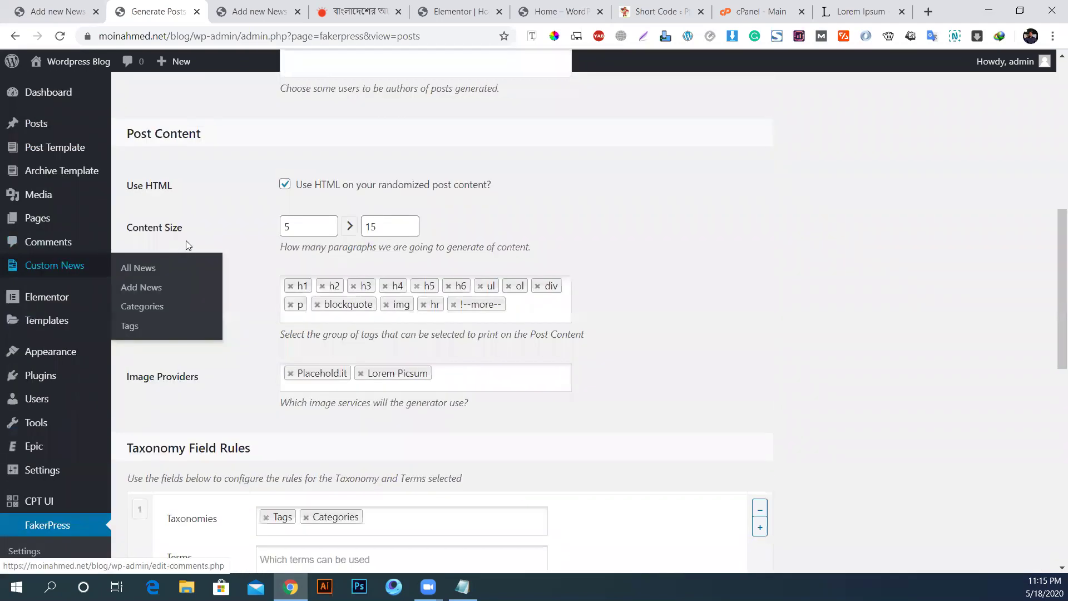
Step: Add a new page titled 'News' and open it with Elementor
{"action": "left_click", "coordinate": [48, 269]}
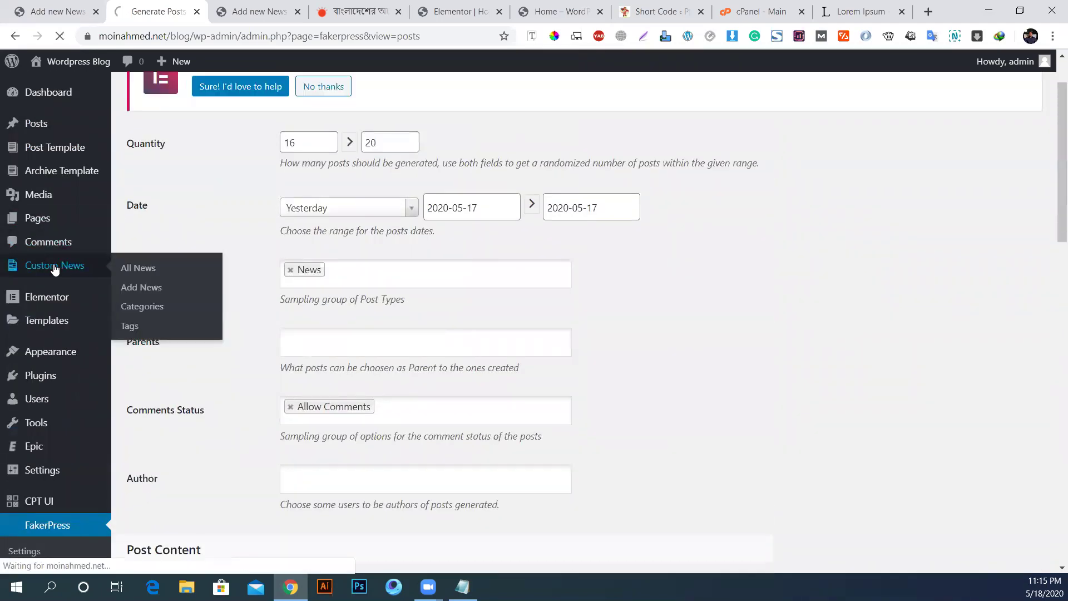
{"action": "scroll", "coordinate": [403, 438], "scroll_direction": "down", "scroll_amount": 3}
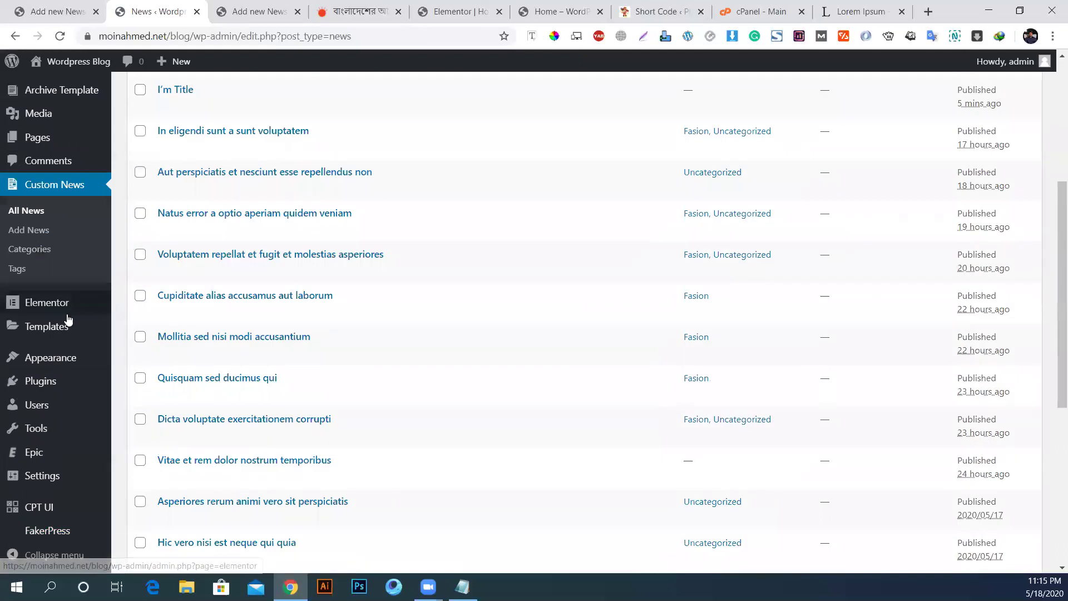
{"action": "scroll", "coordinate": [43, 262], "scroll_direction": "up", "scroll_amount": 2}
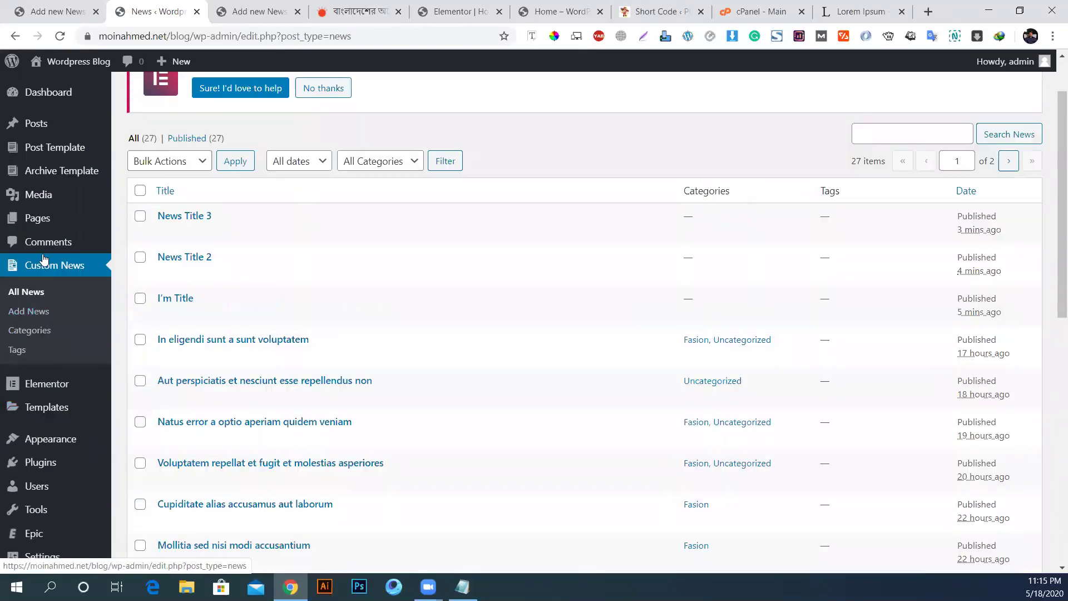
{"action": "left_click", "coordinate": [35, 217]}
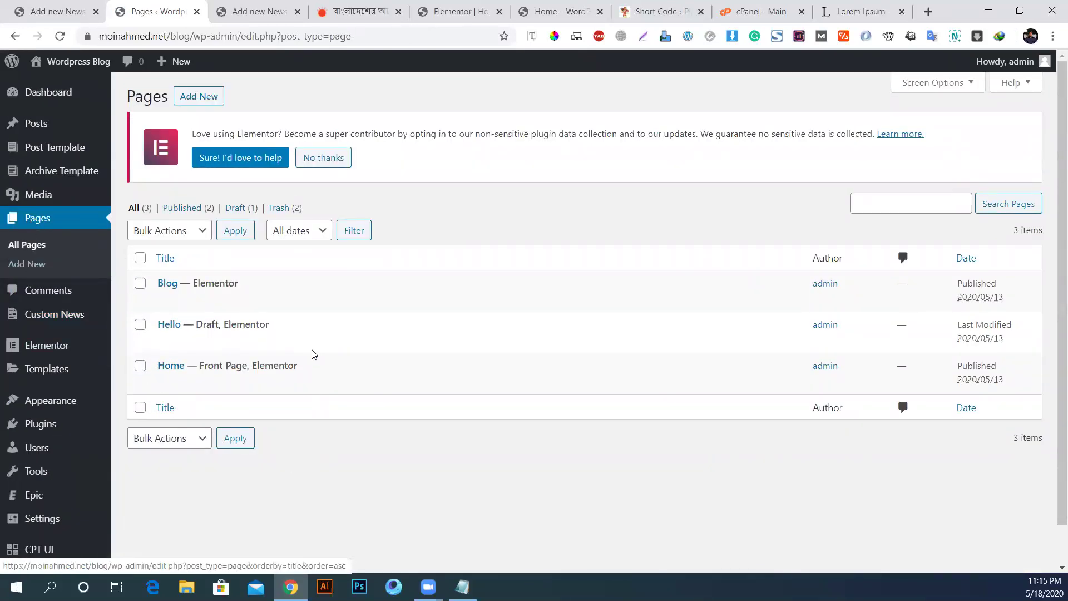
{"action": "left_click", "coordinate": [196, 96]}
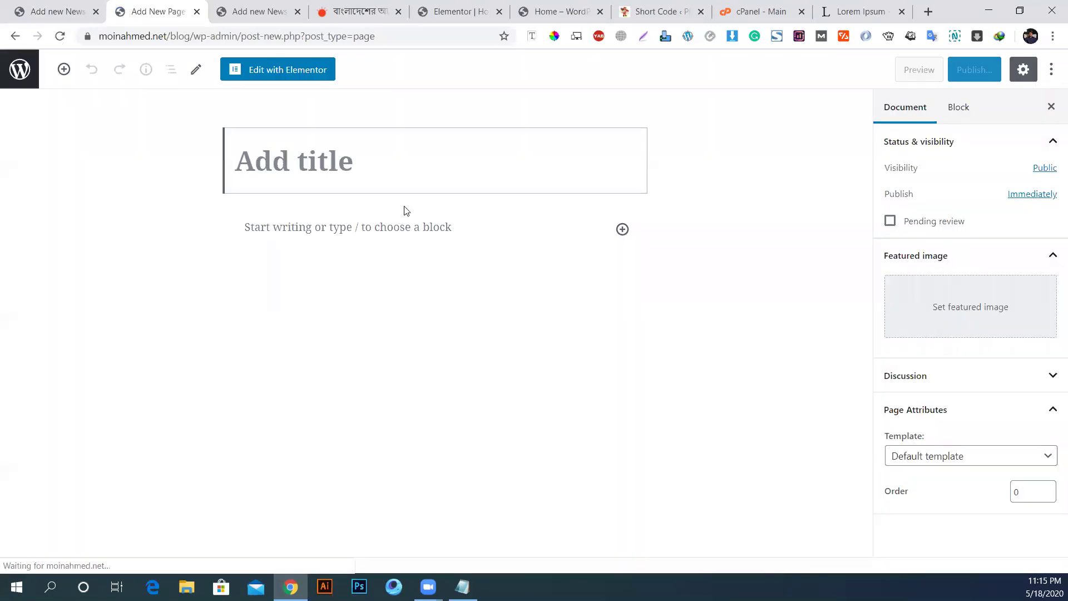
{"action": "left_click", "coordinate": [381, 169]}
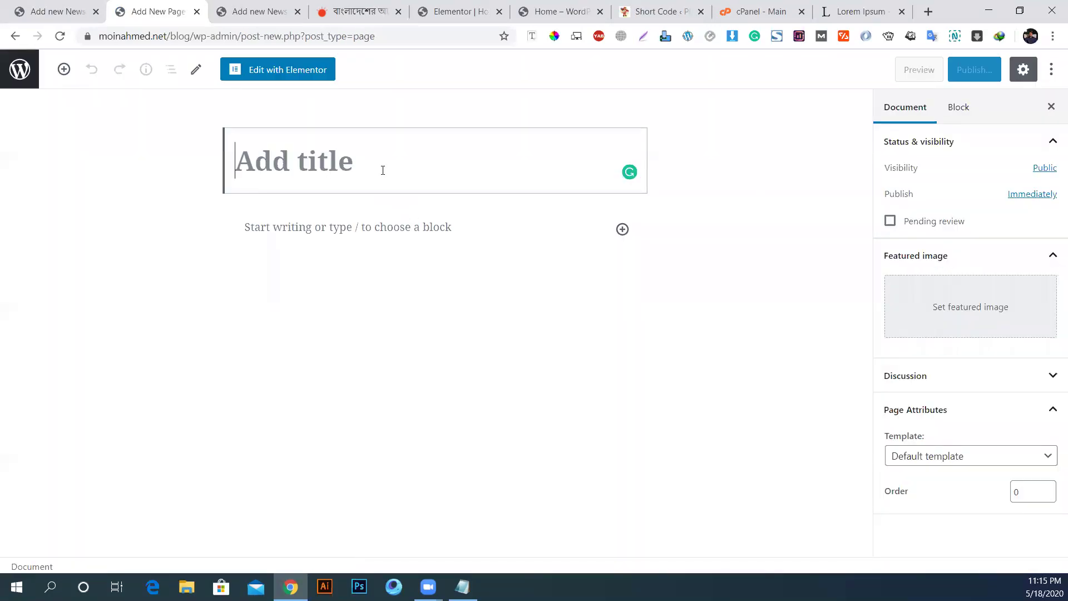
{"action": "type", "text": "News"}
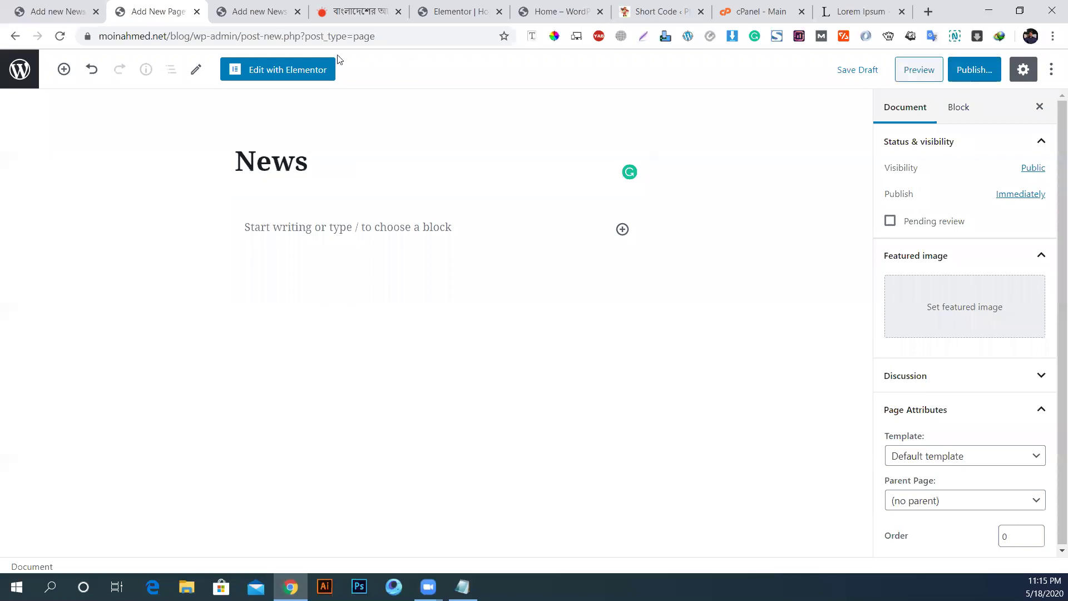
{"action": "left_click", "coordinate": [296, 71]}
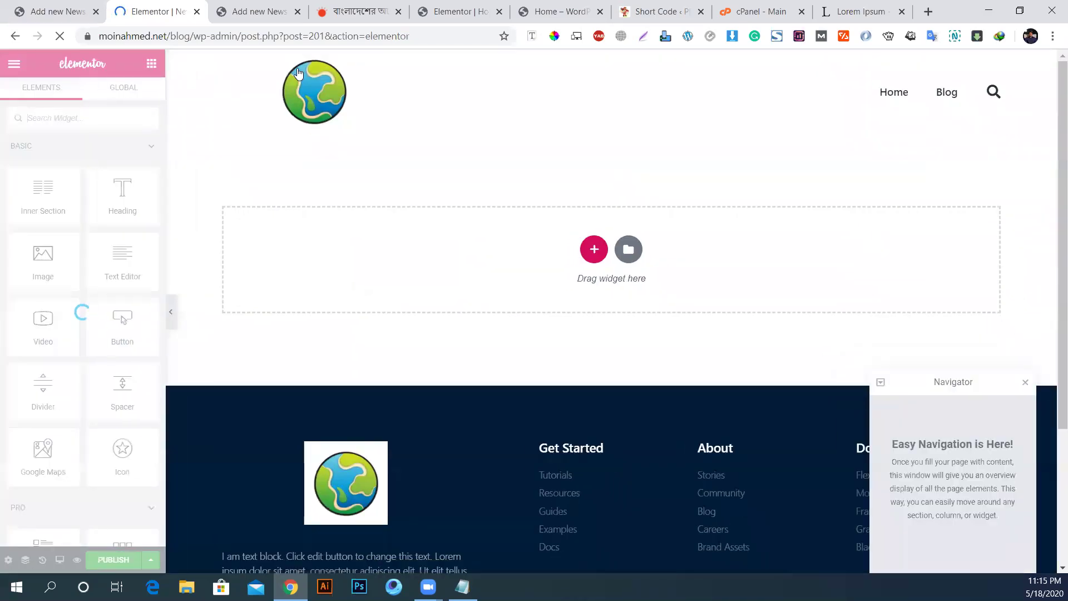
Step: Collapse the Pro, General and EPIC - MODULE categories in the Elements panel
{"action": "scroll", "coordinate": [469, 326], "scroll_direction": "down", "scroll_amount": 4}
{"action": "scroll", "coordinate": [469, 326], "scroll_direction": "up", "scroll_amount": 4}
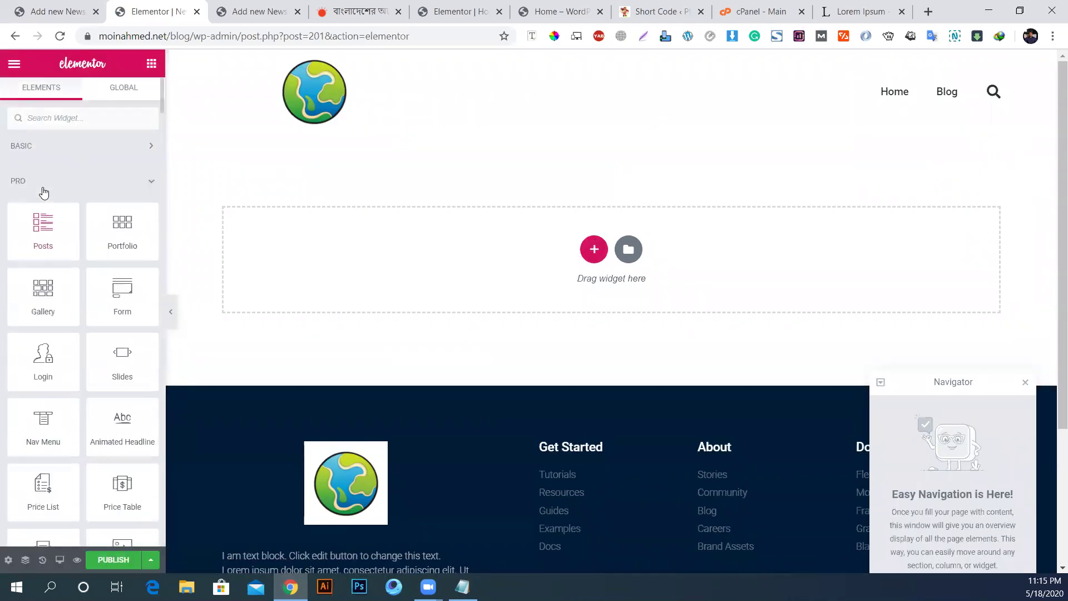
{"action": "left_click", "coordinate": [44, 192]}
{"action": "left_click", "coordinate": [78, 224]}
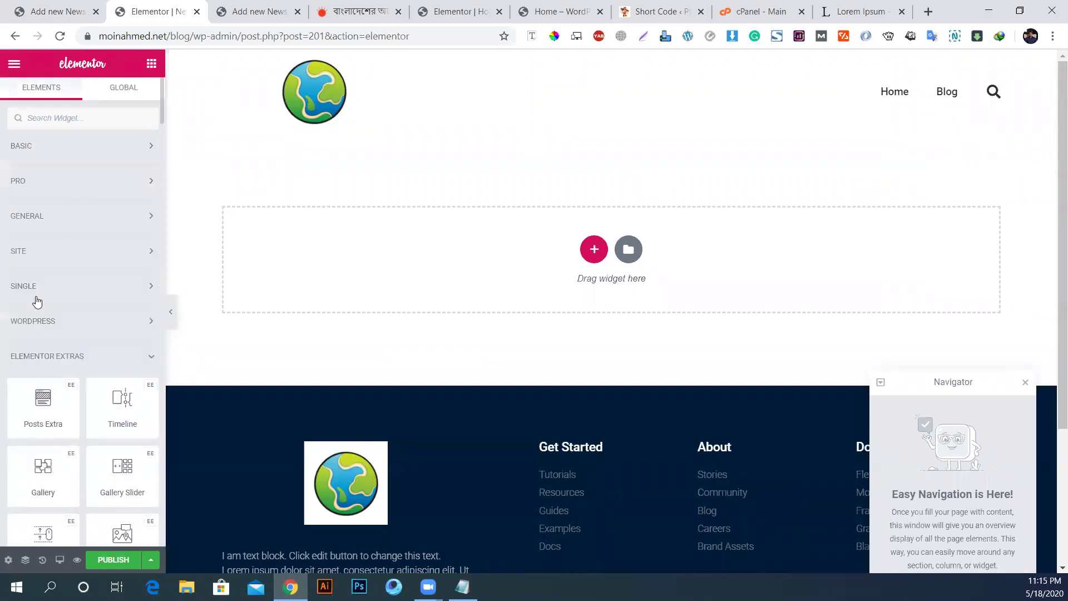
{"action": "scroll", "coordinate": [36, 303], "scroll_direction": "down", "scroll_amount": 15}
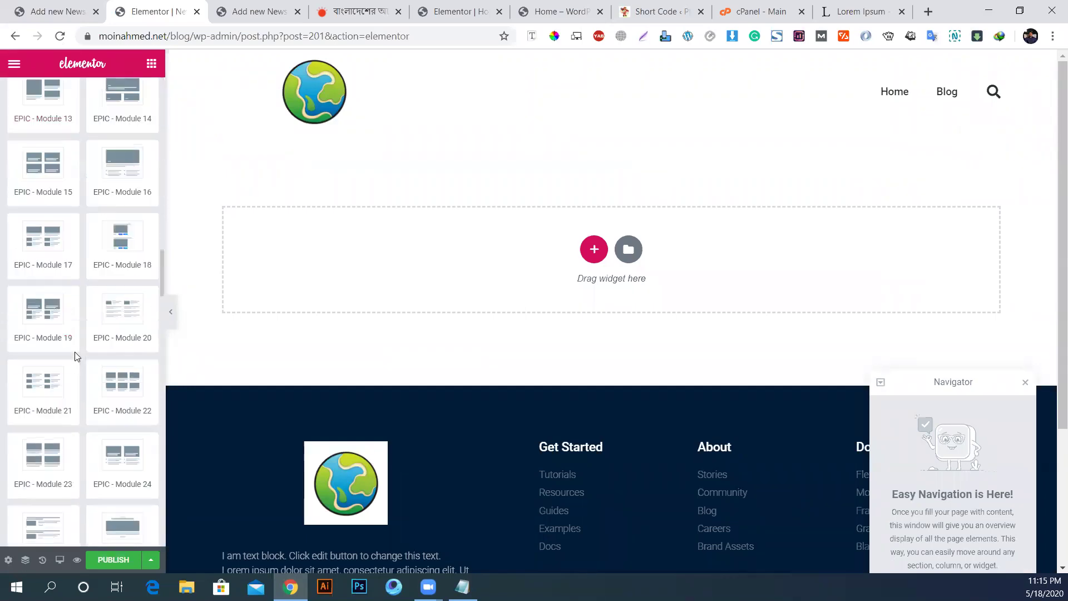
{"action": "scroll", "coordinate": [76, 356], "scroll_direction": "up", "scroll_amount": 5}
{"action": "scroll", "coordinate": [111, 362], "scroll_direction": "up", "scroll_amount": 10}
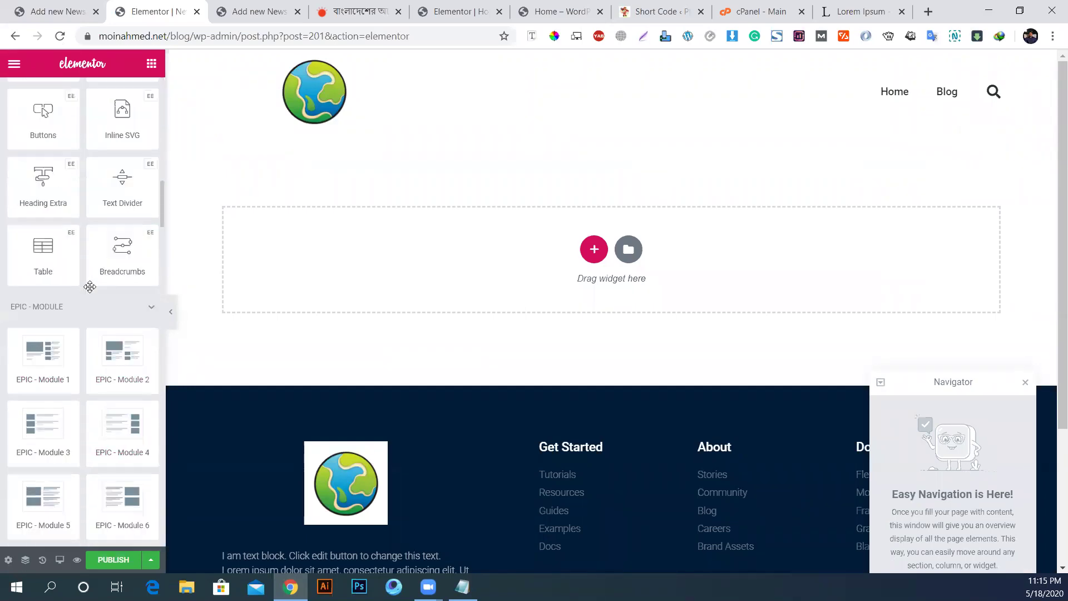
{"action": "left_click", "coordinate": [91, 395]}
Step: Drag the EPIC - Slider 2 widget into the empty section below the header
{"action": "scroll", "coordinate": [92, 389], "scroll_direction": "down", "scroll_amount": 5}
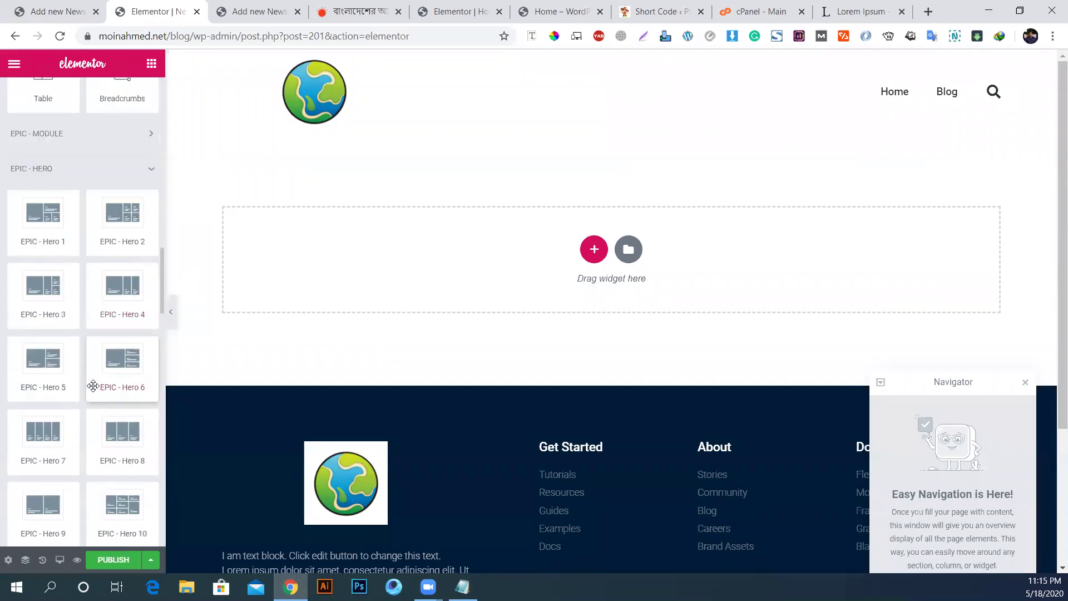
{"action": "scroll", "coordinate": [42, 437], "scroll_direction": "down", "scroll_amount": 2}
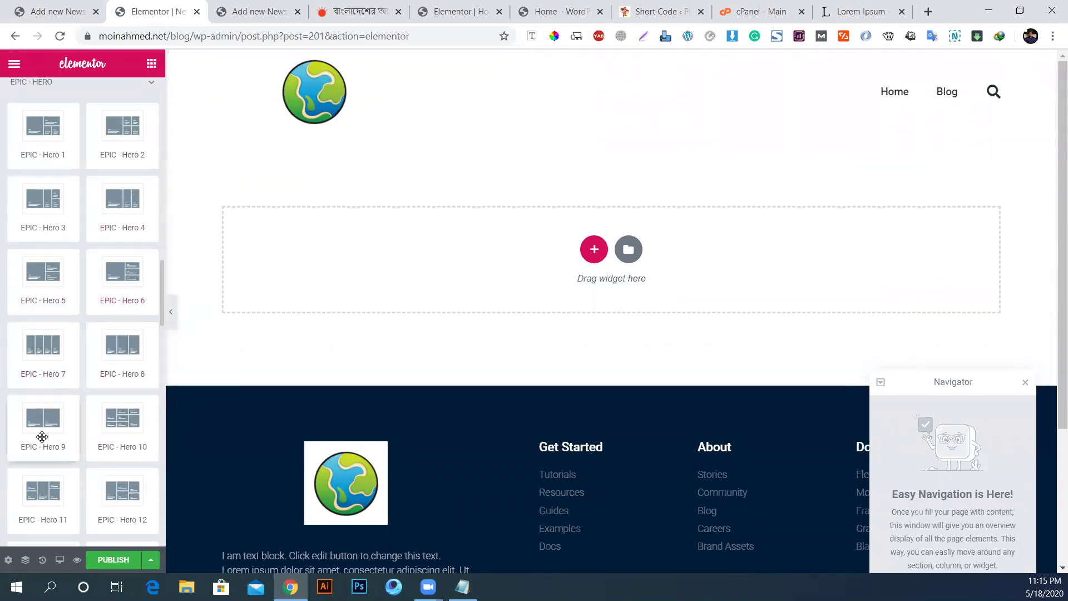
{"action": "scroll", "coordinate": [111, 388], "scroll_direction": "down", "scroll_amount": 2}
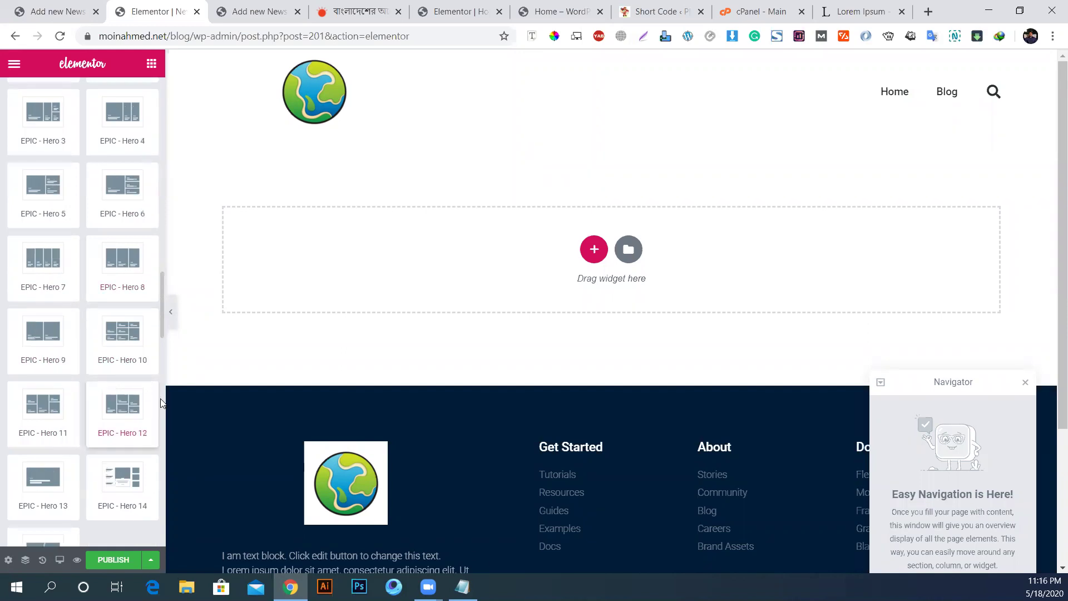
{"action": "scroll", "coordinate": [129, 435], "scroll_direction": "down", "scroll_amount": 4}
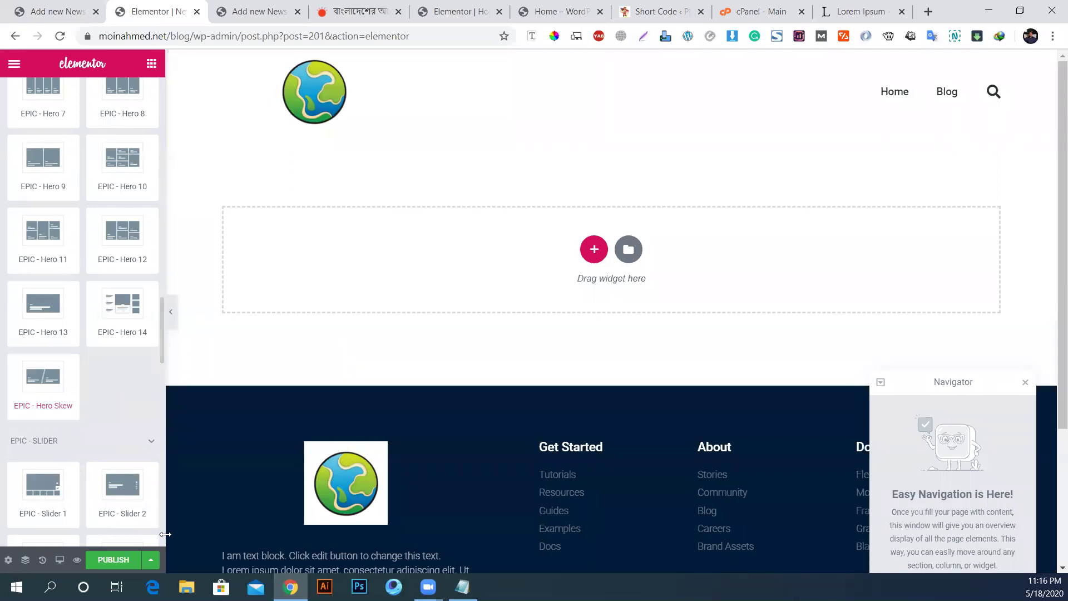
{"action": "left_click_drag", "start_coordinate": [193, 420], "coordinate": [442, 262]}
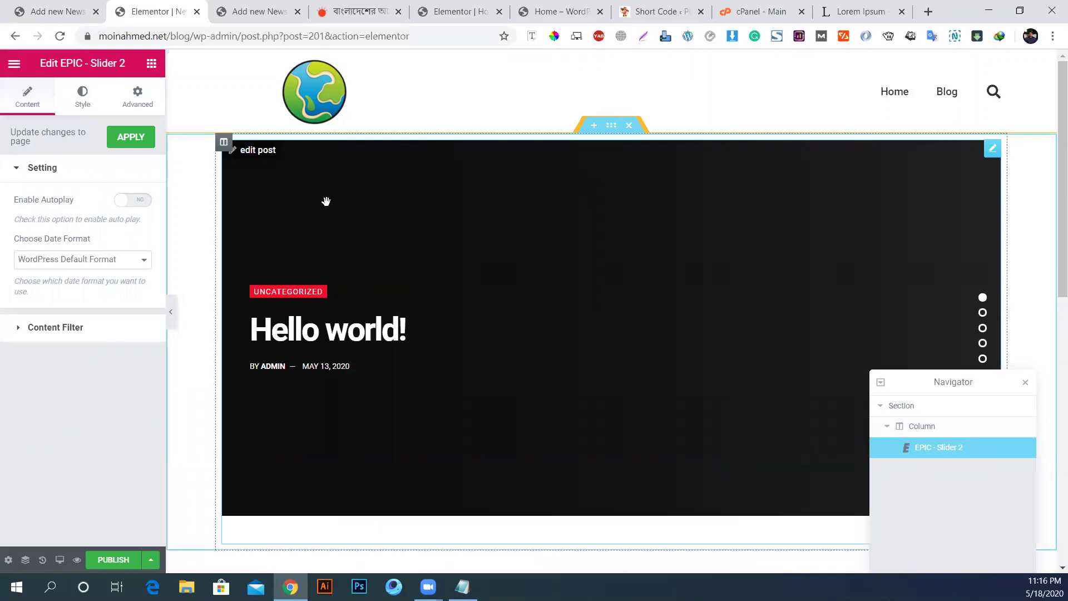
Step: Set the slider's Content Filter to include the News post type
{"action": "left_click", "coordinate": [55, 328]}
{"action": "left_click", "coordinate": [78, 262]}
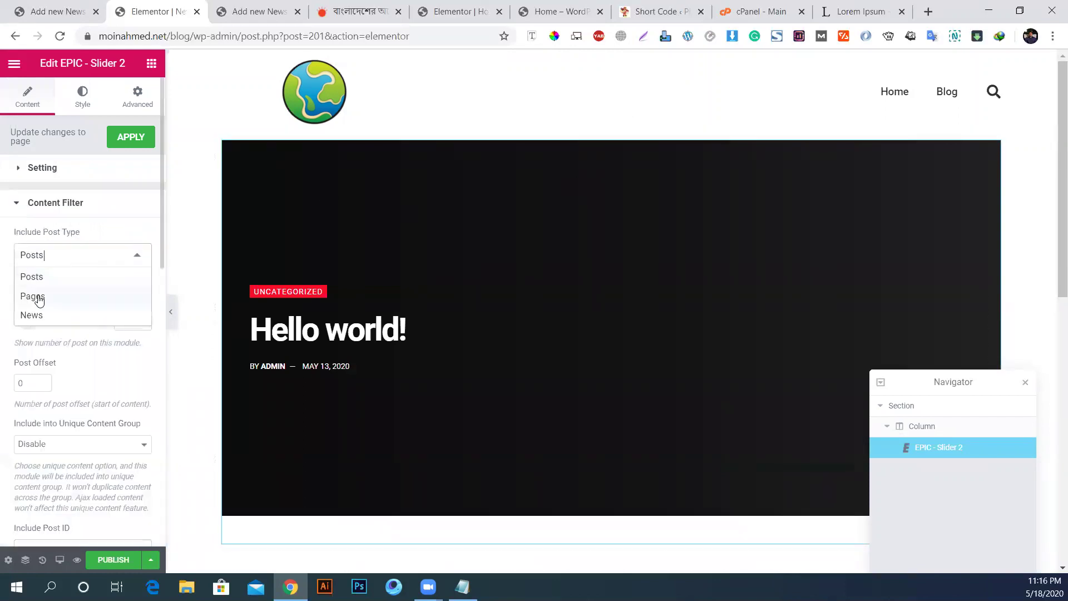
{"action": "left_click", "coordinate": [32, 315]}
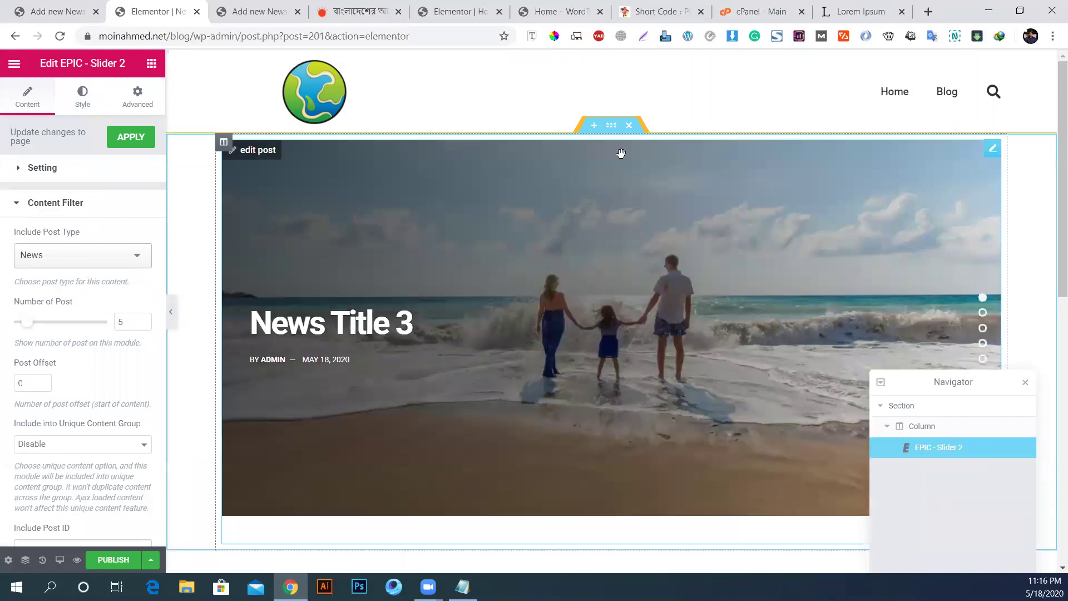
Step: Stretch the section, set its content width to Full Width and its column gap to No Gap
{"action": "left_click", "coordinate": [614, 130]}
{"action": "left_click", "coordinate": [125, 167]}
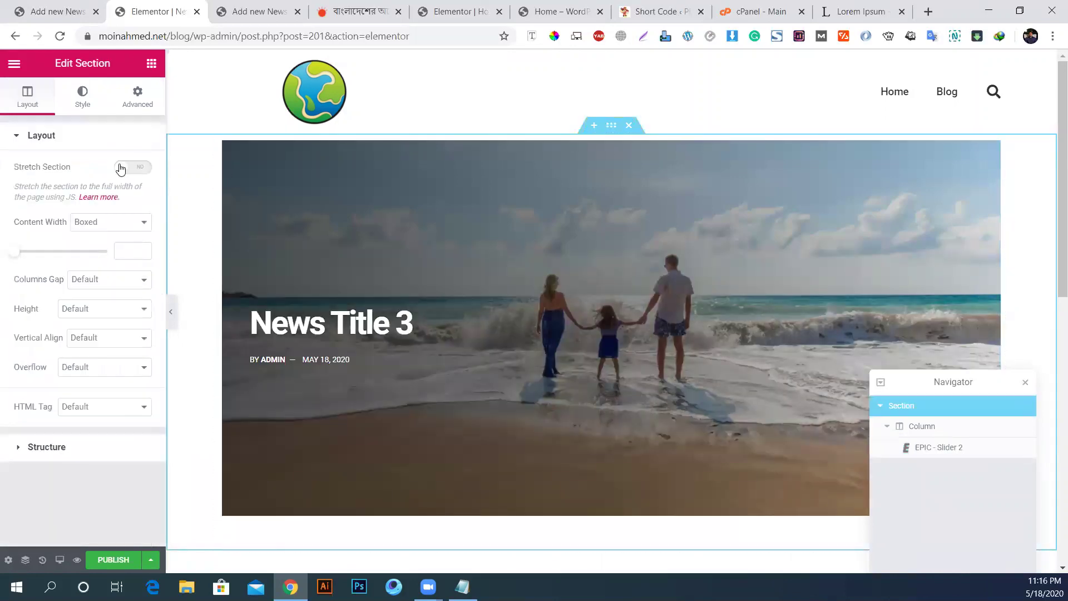
{"action": "left_click", "coordinate": [113, 250]}
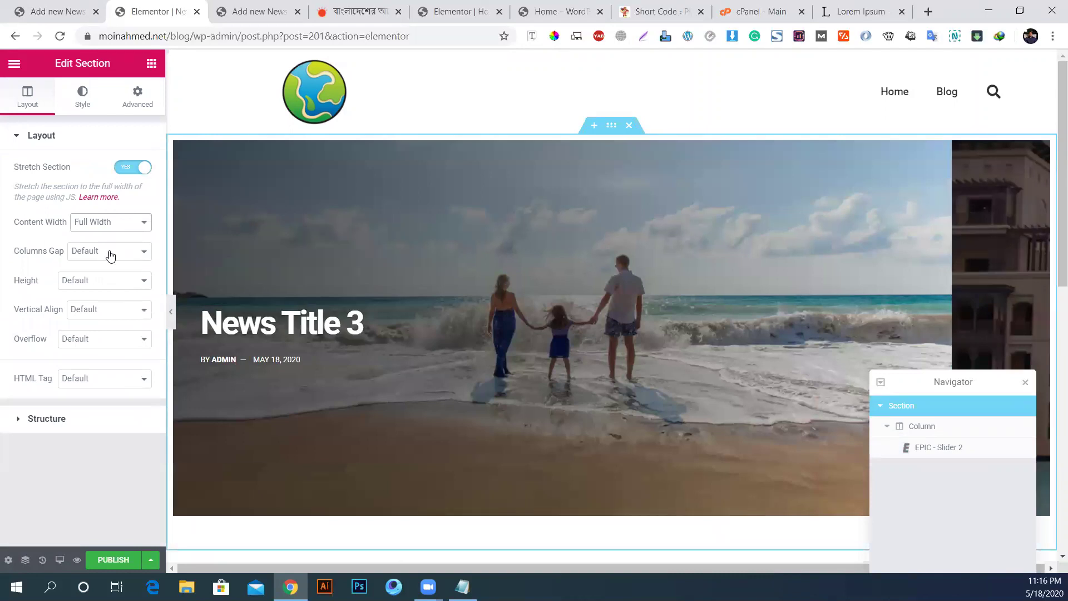
{"action": "left_click", "coordinate": [86, 254]}
{"action": "left_click", "coordinate": [106, 277]}
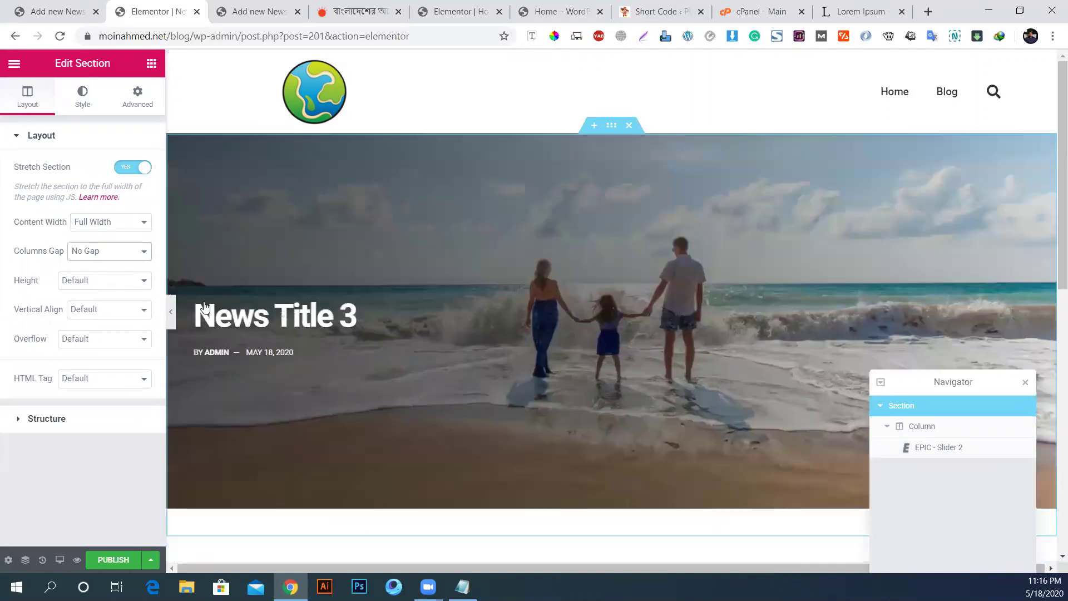
Step: Preview the page with the editor hidden and step through the slider to its fifth slide
{"action": "left_click", "coordinate": [172, 324]}
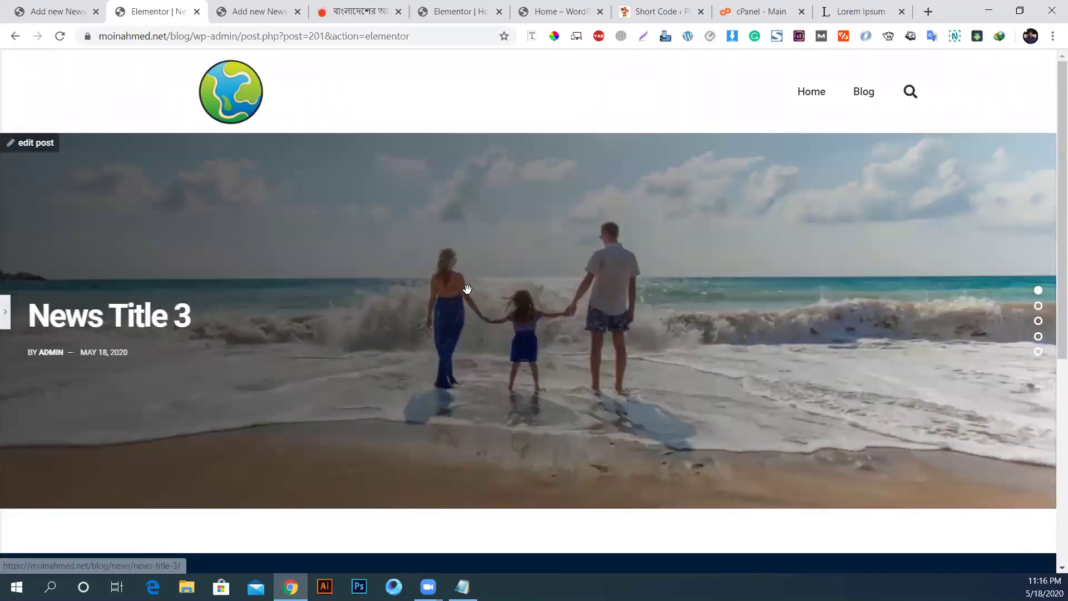
{"action": "scroll", "coordinate": [700, 356], "scroll_direction": "down", "scroll_amount": 1}
{"action": "scroll", "coordinate": [701, 357], "scroll_direction": "up", "scroll_amount": 1}
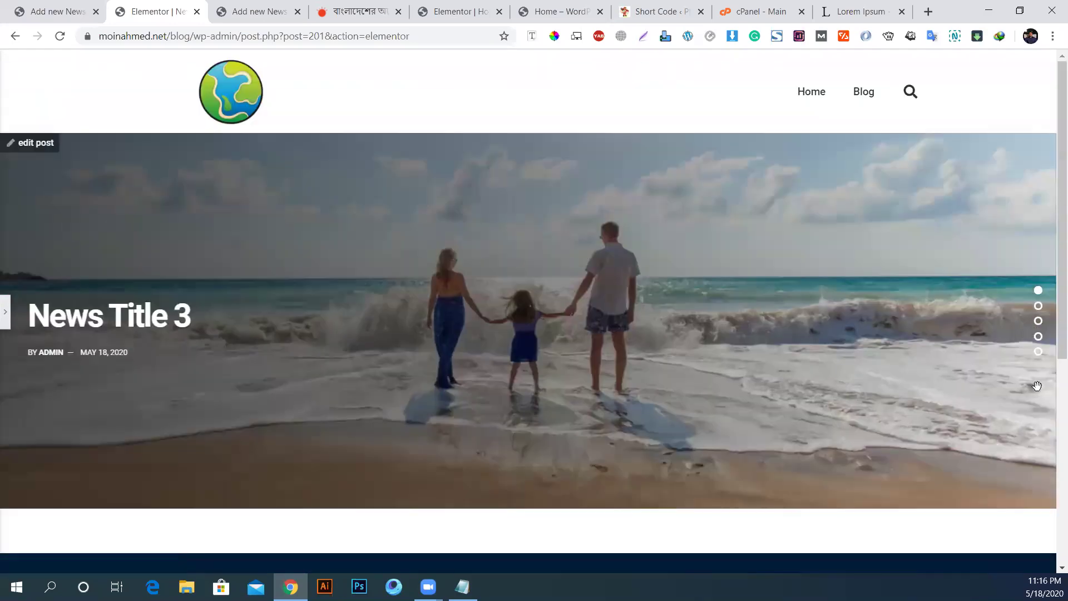
{"action": "left_click", "coordinate": [1038, 306]}
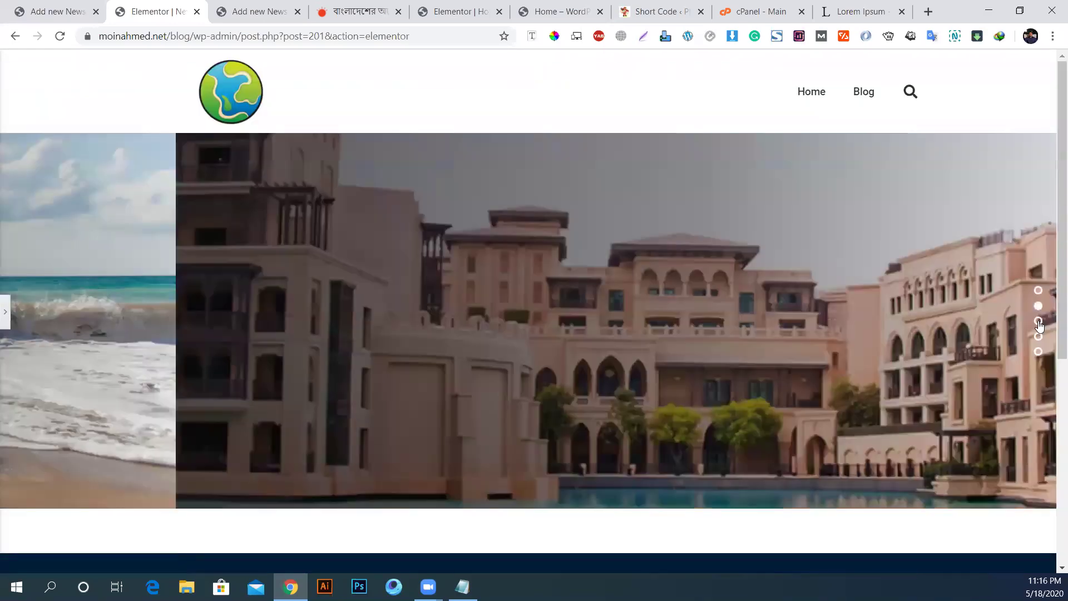
{"action": "left_click", "coordinate": [1039, 321]}
{"action": "left_click", "coordinate": [1038, 336]}
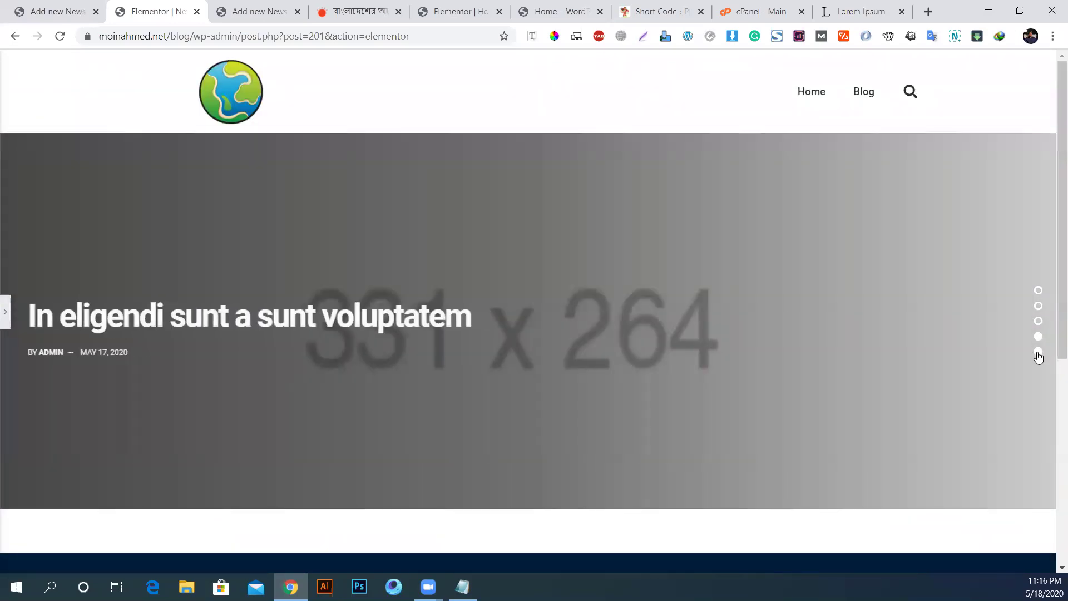
{"action": "left_click", "coordinate": [1039, 352]}
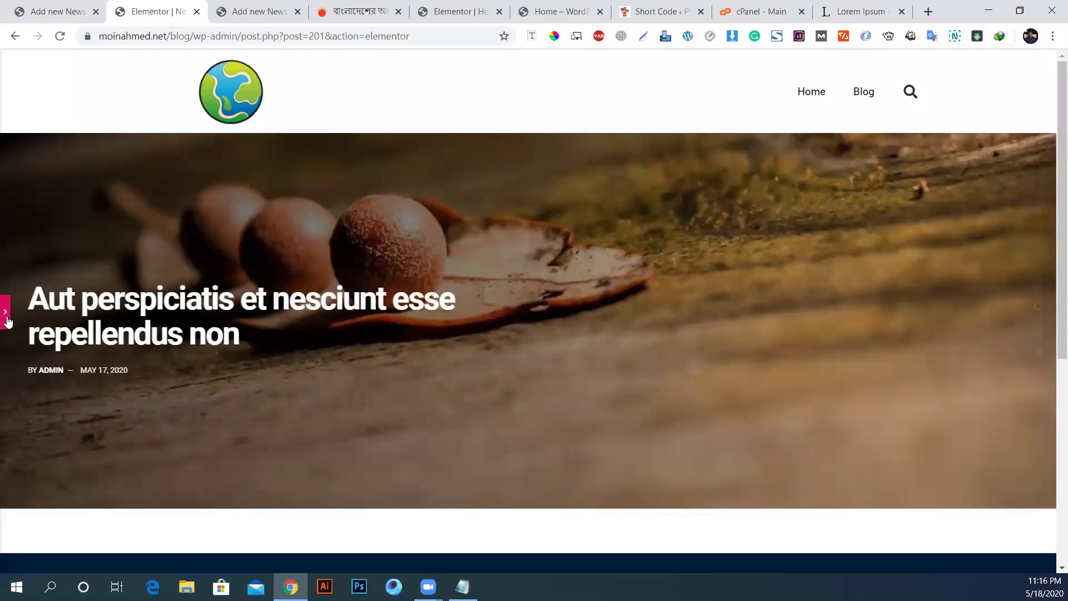
{"action": "left_click", "coordinate": [6, 319]}
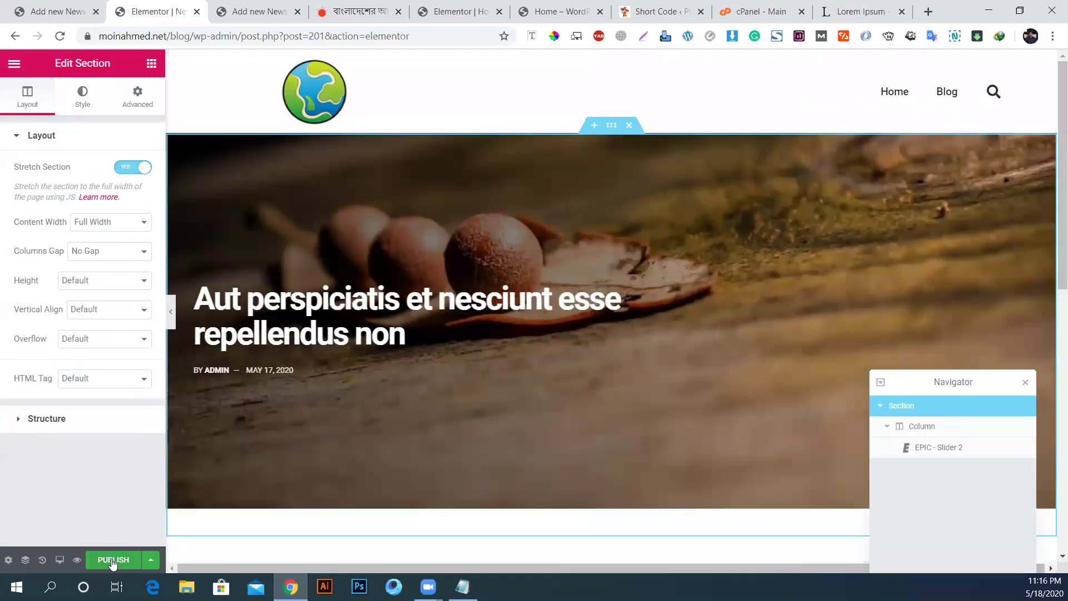
{"action": "scroll", "coordinate": [576, 278], "scroll_direction": "down", "scroll_amount": 6}
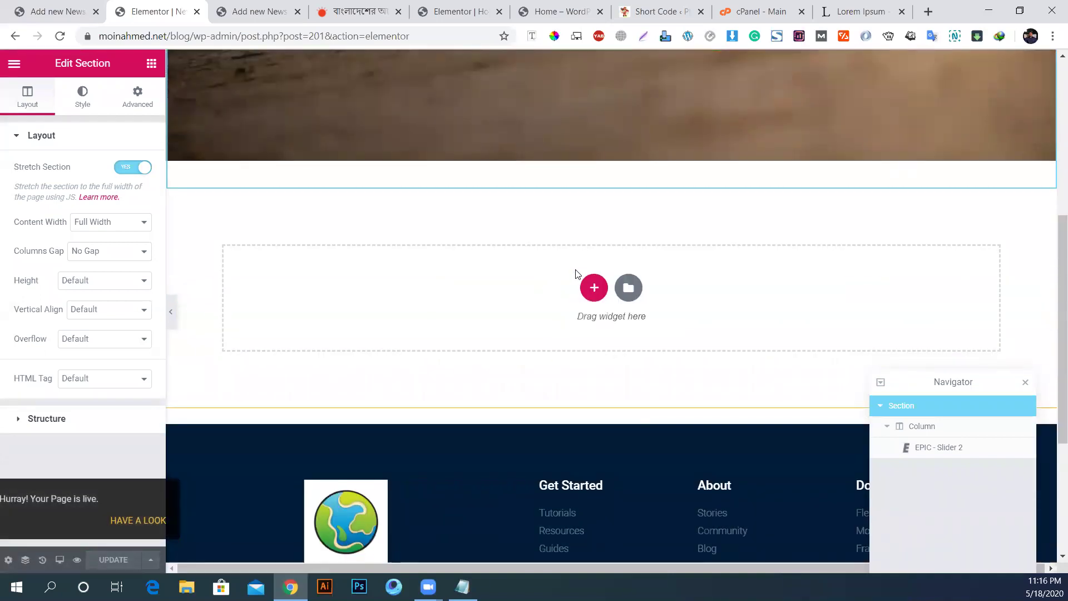
Step: Add a two-column section and drop an EPIC - Slider 8 widget into its left column
{"action": "left_click", "coordinate": [594, 287]}
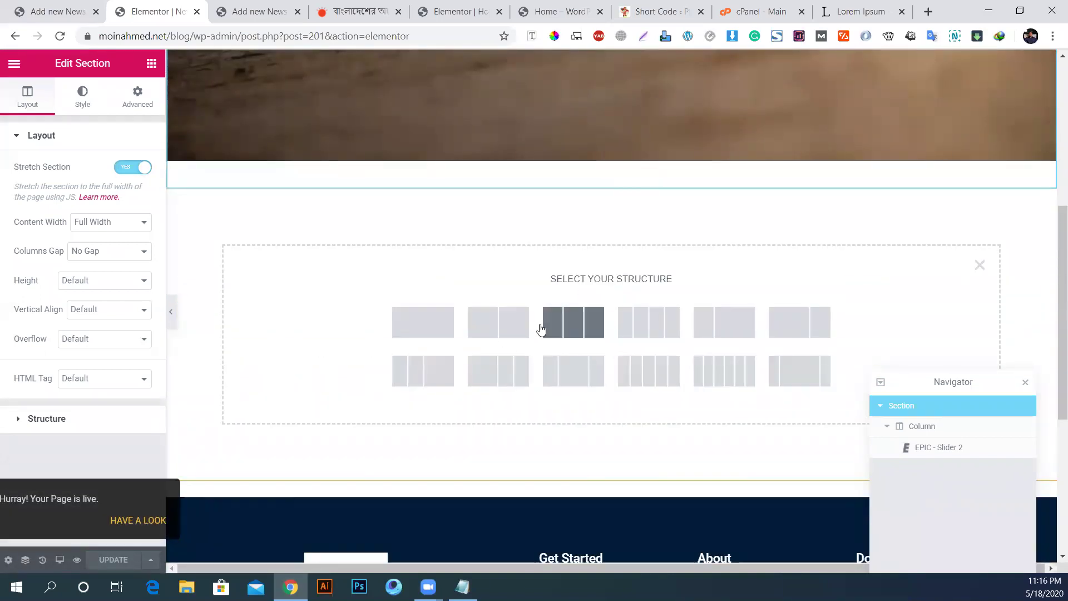
{"action": "left_click", "coordinate": [512, 331]}
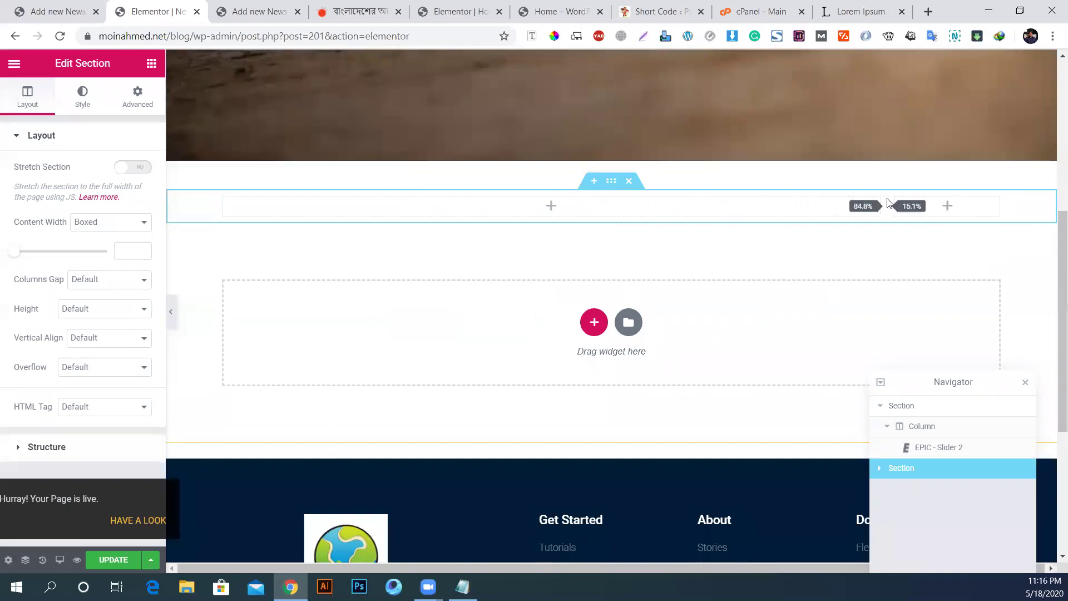
{"action": "left_click", "coordinate": [151, 64]}
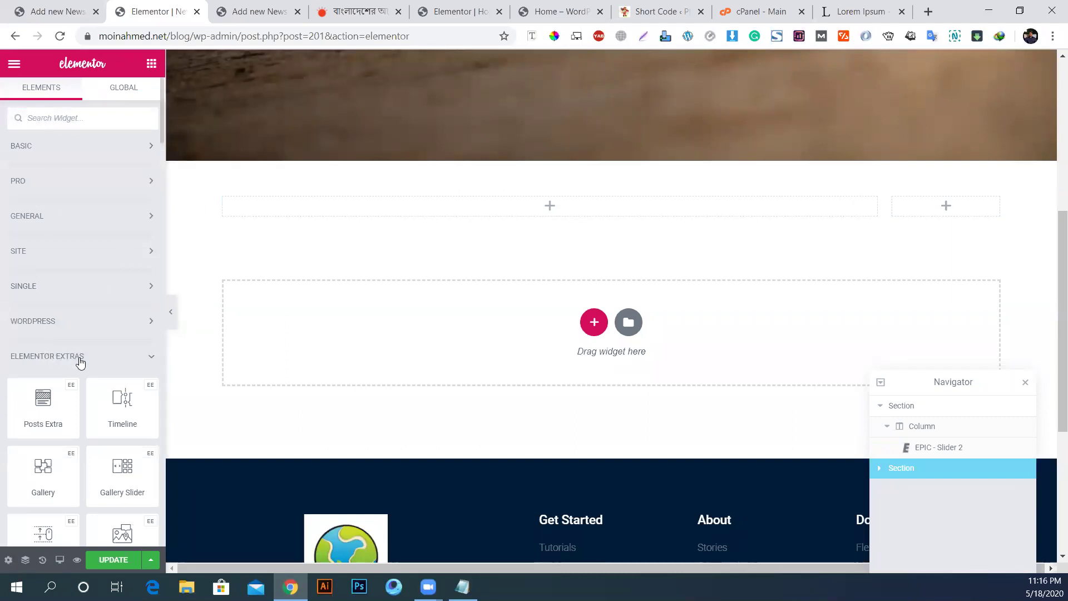
{"action": "left_click", "coordinate": [81, 359]}
{"action": "scroll", "coordinate": [65, 400], "scroll_direction": "down", "scroll_amount": 3}
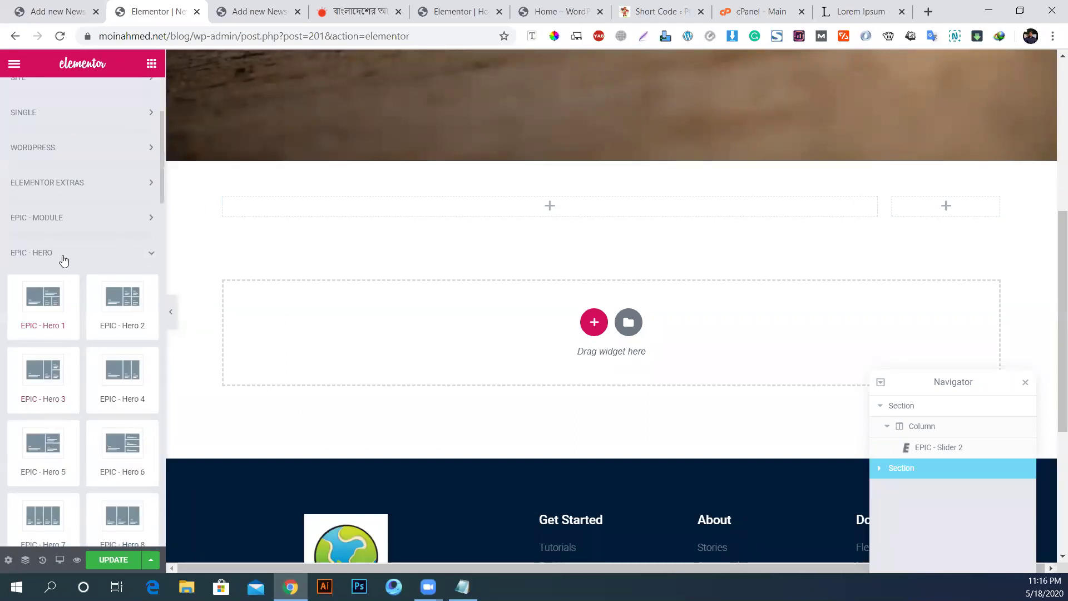
{"action": "left_click", "coordinate": [70, 223]}
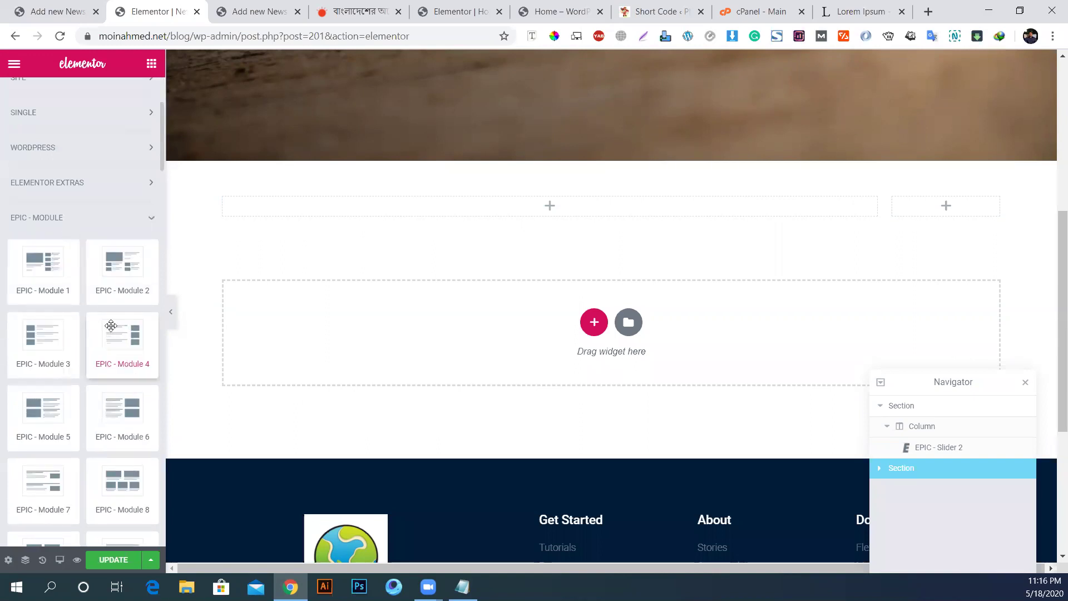
{"action": "scroll", "coordinate": [111, 326], "scroll_direction": "down", "scroll_amount": 10}
{"action": "scroll", "coordinate": [111, 326], "scroll_direction": "down", "scroll_amount": 14}
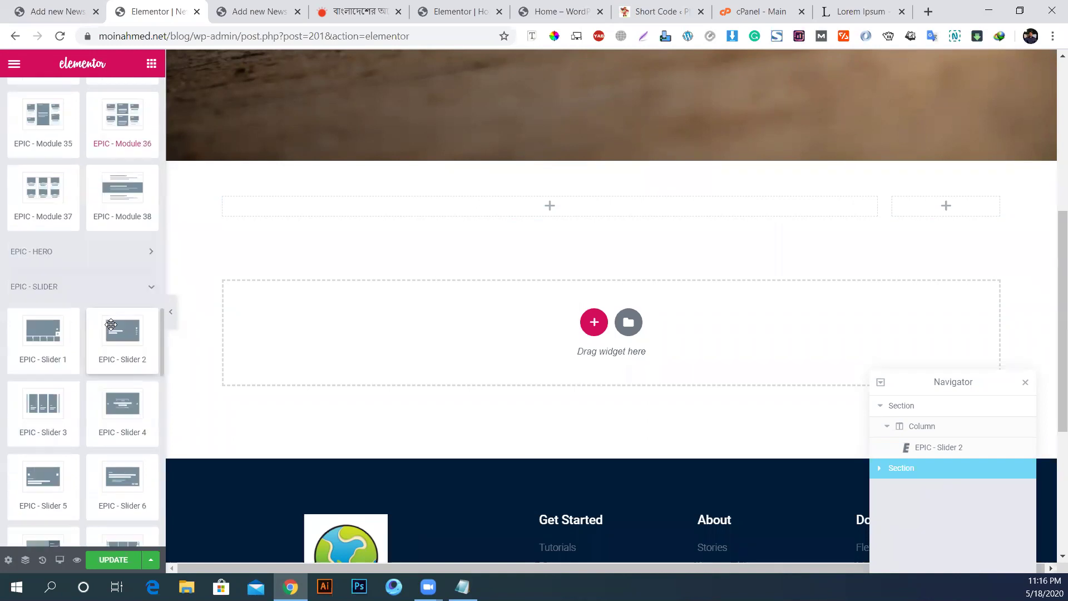
{"action": "scroll", "coordinate": [111, 326], "scroll_direction": "down", "scroll_amount": 2}
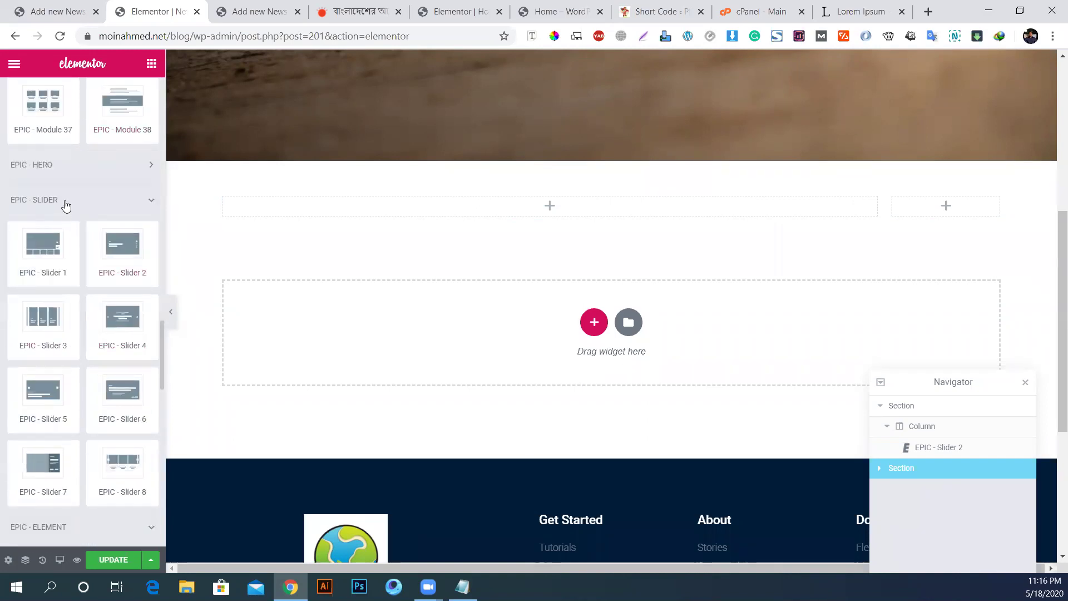
{"action": "left_click_drag", "start_coordinate": [125, 478], "coordinate": [536, 210]}
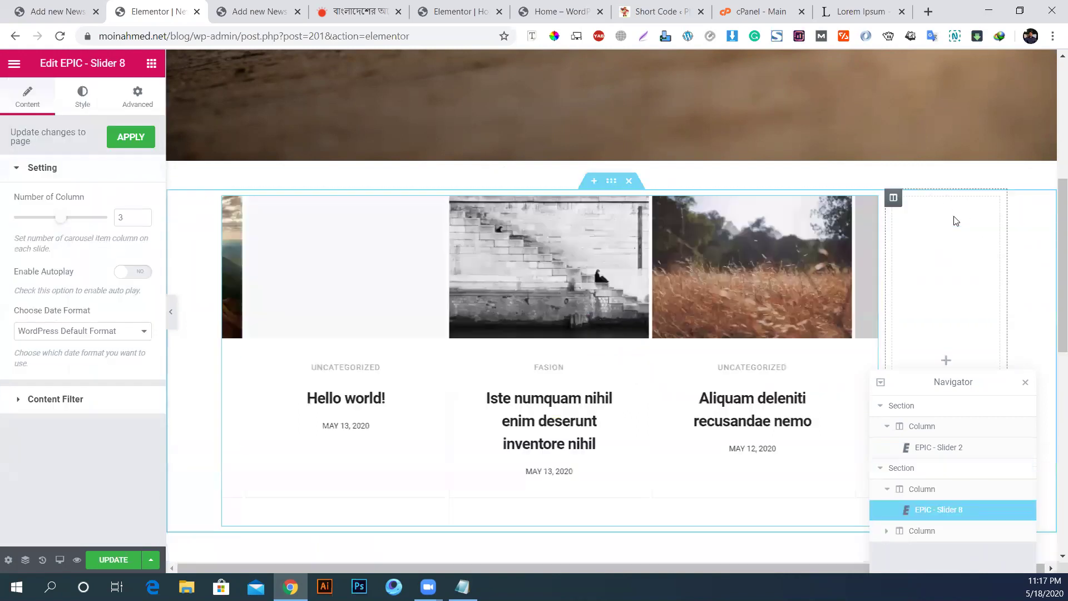
Step: Delete the empty right column, turn on slider autoplay, and filter it to News posts
{"action": "right_click", "coordinate": [893, 197]}
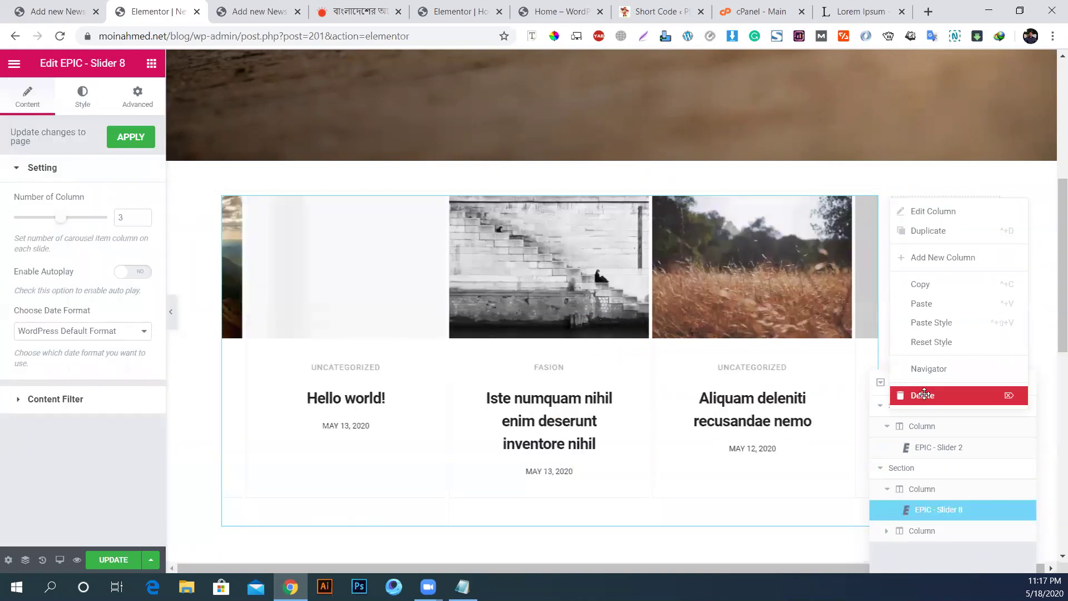
{"action": "left_click", "coordinate": [925, 395]}
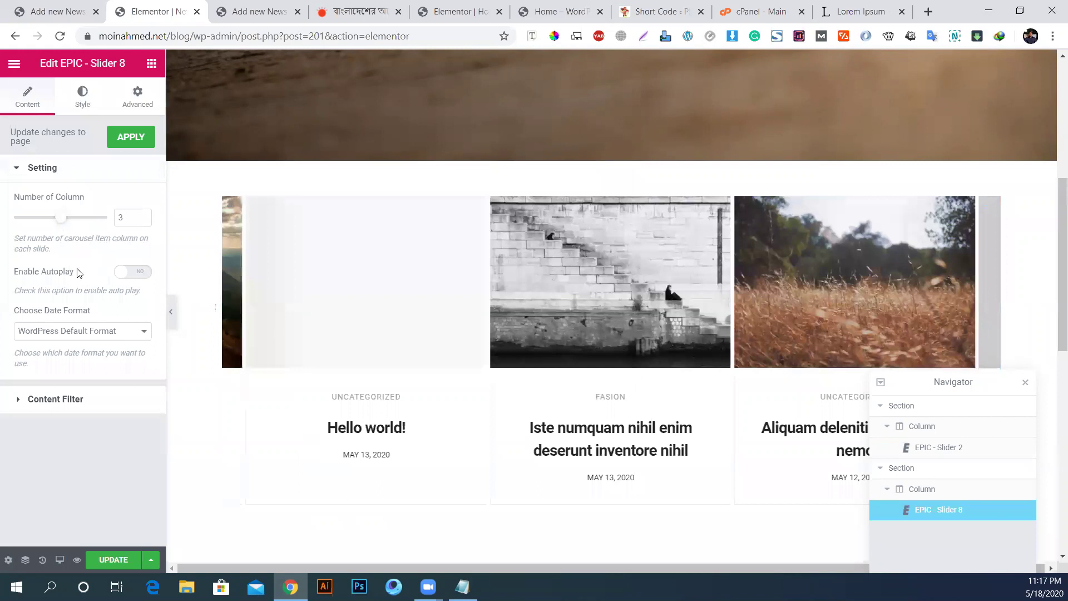
{"action": "left_click", "coordinate": [131, 274]}
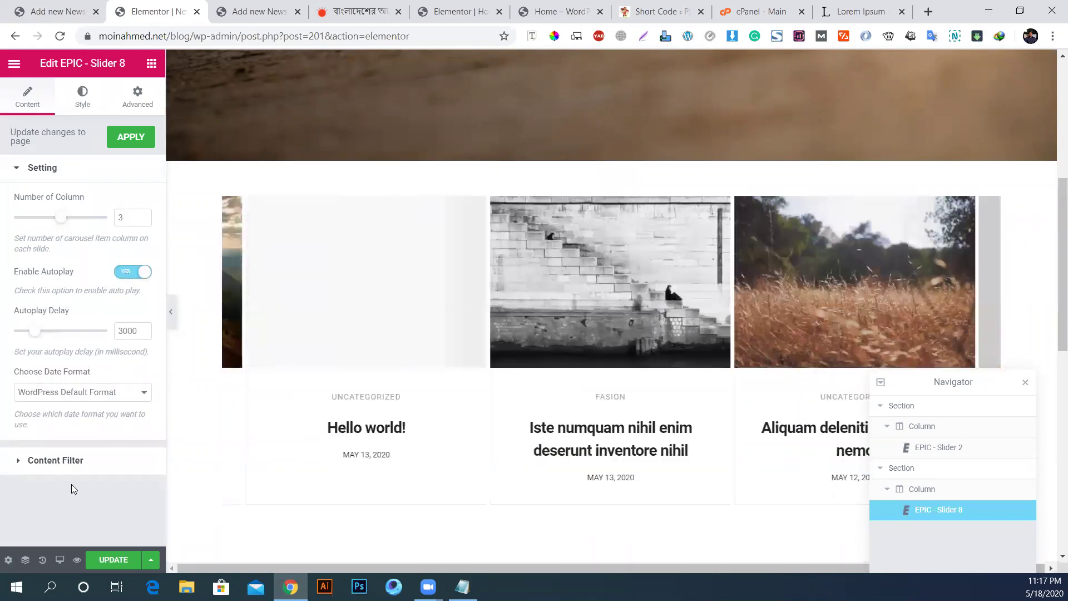
{"action": "left_click", "coordinate": [55, 459]}
{"action": "left_click", "coordinate": [81, 262]}
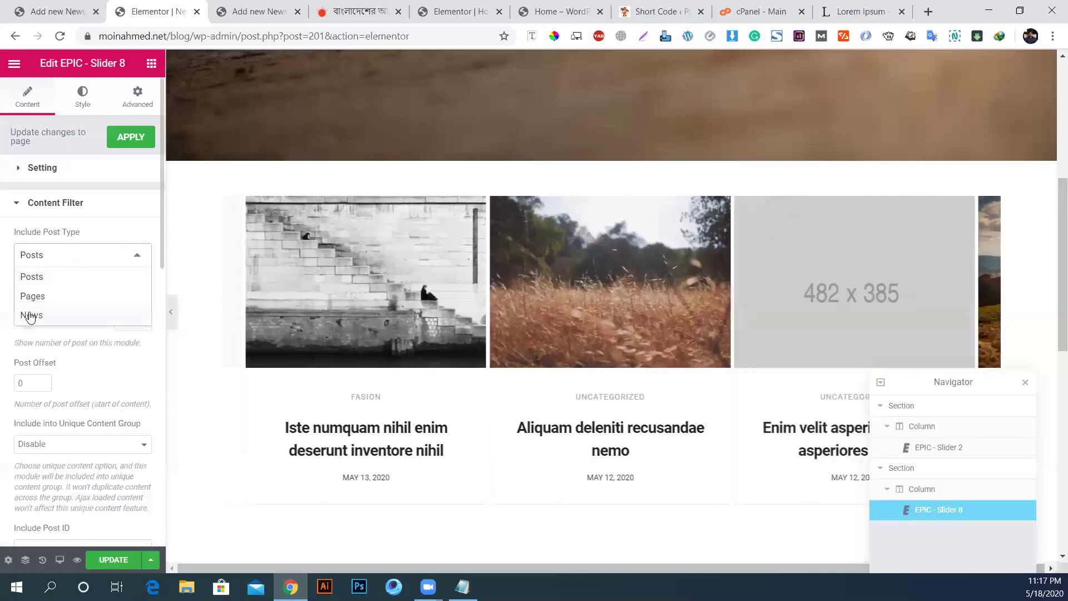
{"action": "left_click", "coordinate": [30, 316]}
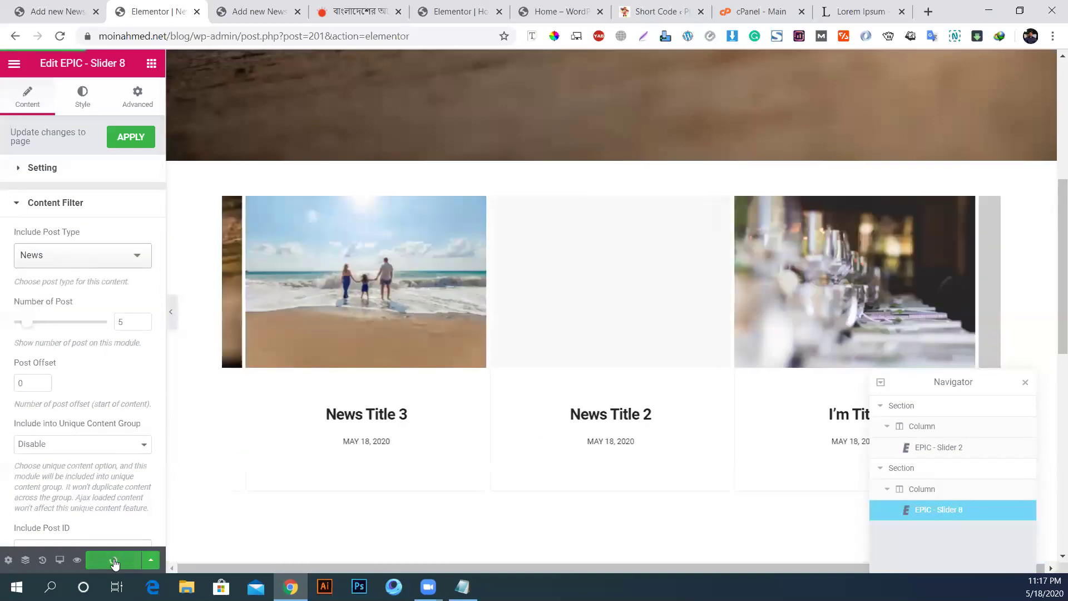
Step: Scroll down and start a new section below the slider
{"action": "scroll", "coordinate": [362, 328], "scroll_direction": "down", "scroll_amount": 3}
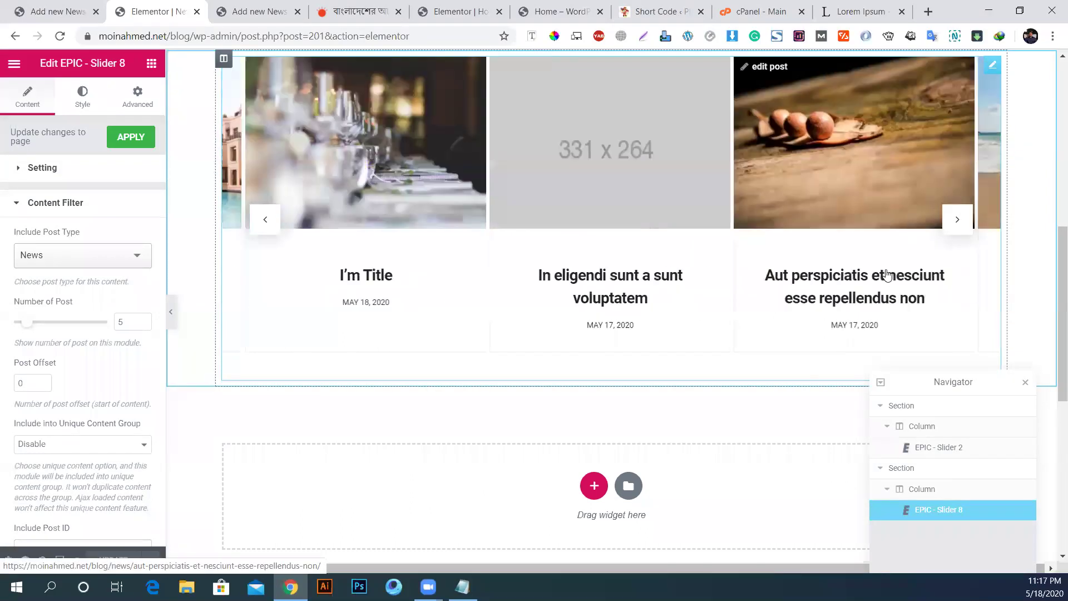
{"action": "scroll", "coordinate": [567, 301], "scroll_direction": "down", "scroll_amount": 4}
{"action": "left_click", "coordinate": [594, 277]}
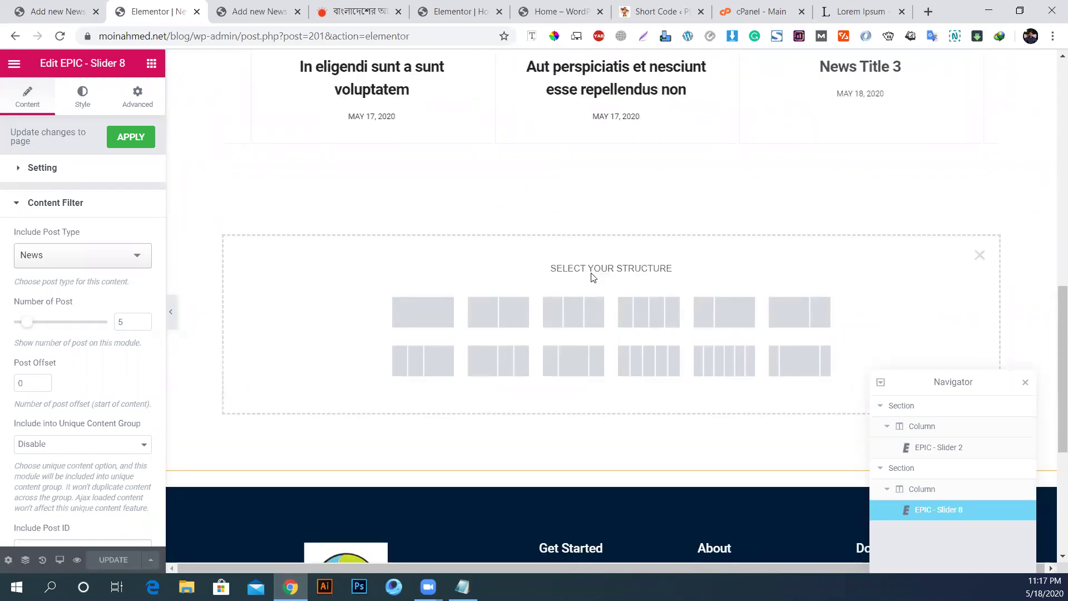
Step: Add a two-column section and widen its left column to about four fifths
{"action": "left_click", "coordinate": [526, 321]}
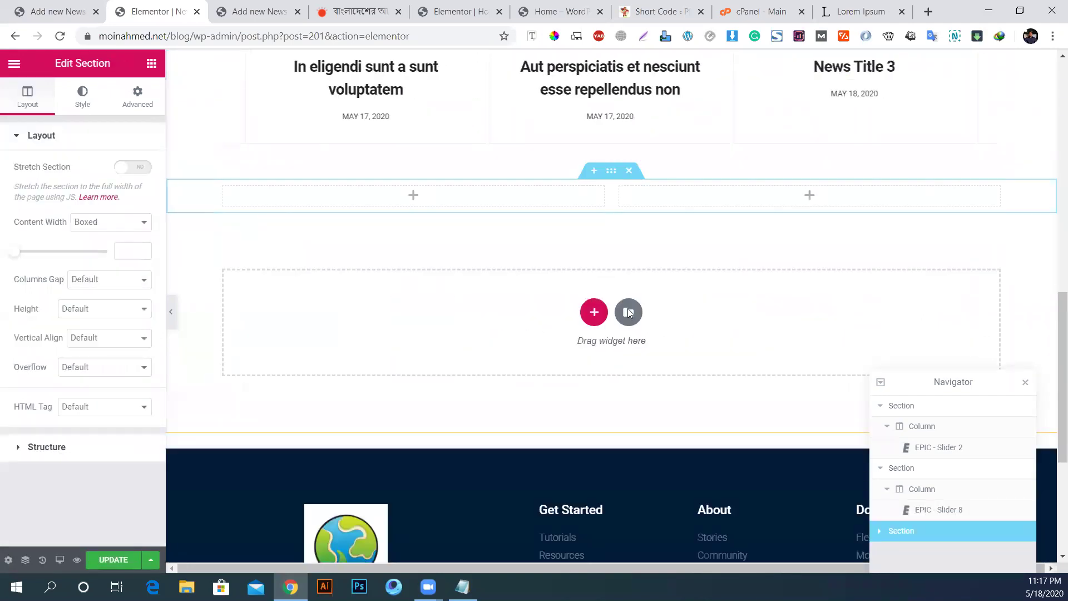
{"action": "left_click_drag", "start_coordinate": [767, 207], "coordinate": [844, 210]}
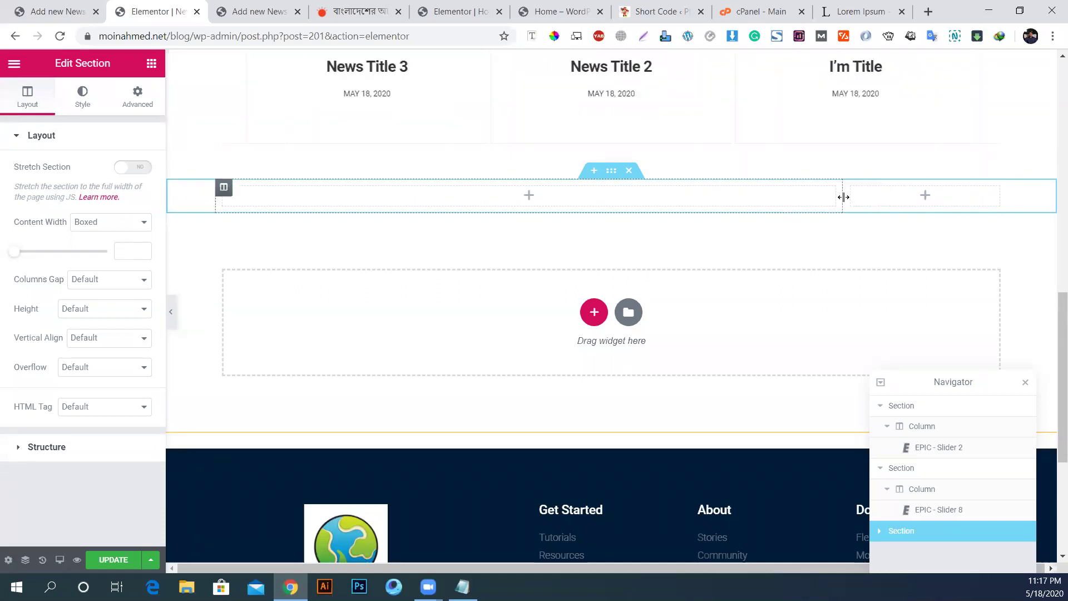
{"action": "left_click", "coordinate": [852, 187]}
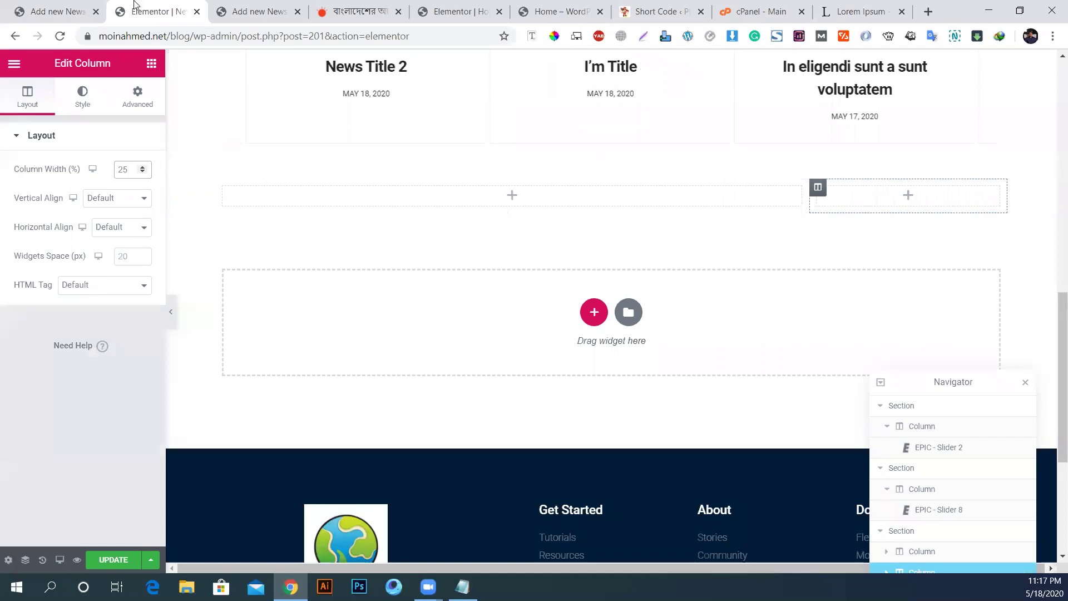
Step: Drag an EPIC - Module 3 widget into the wide left column
{"action": "left_click", "coordinate": [151, 64]}
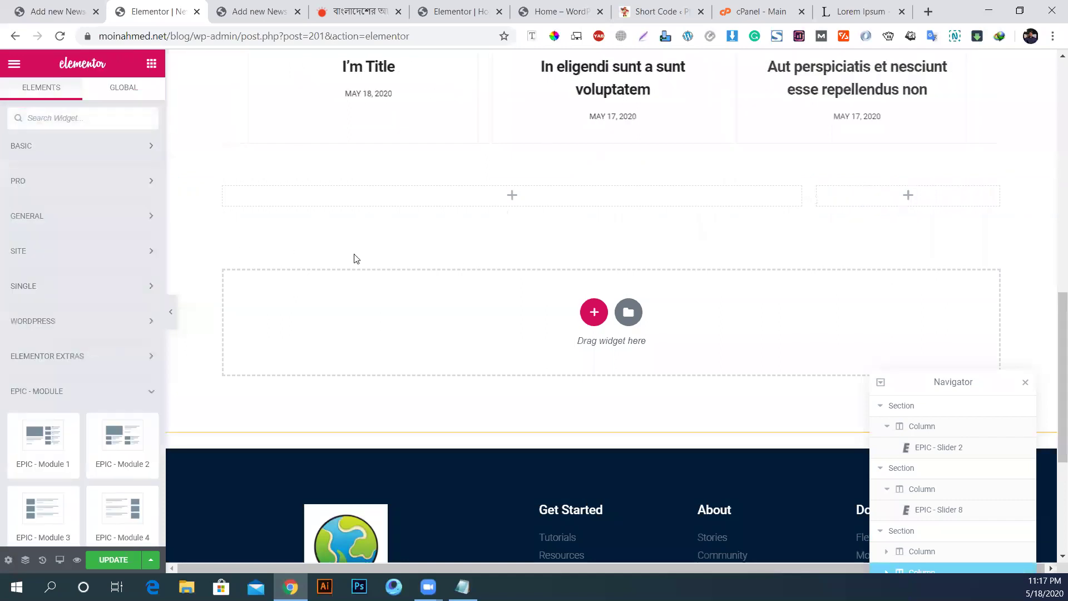
{"action": "left_click", "coordinate": [61, 394]}
{"action": "left_click", "coordinate": [68, 397]}
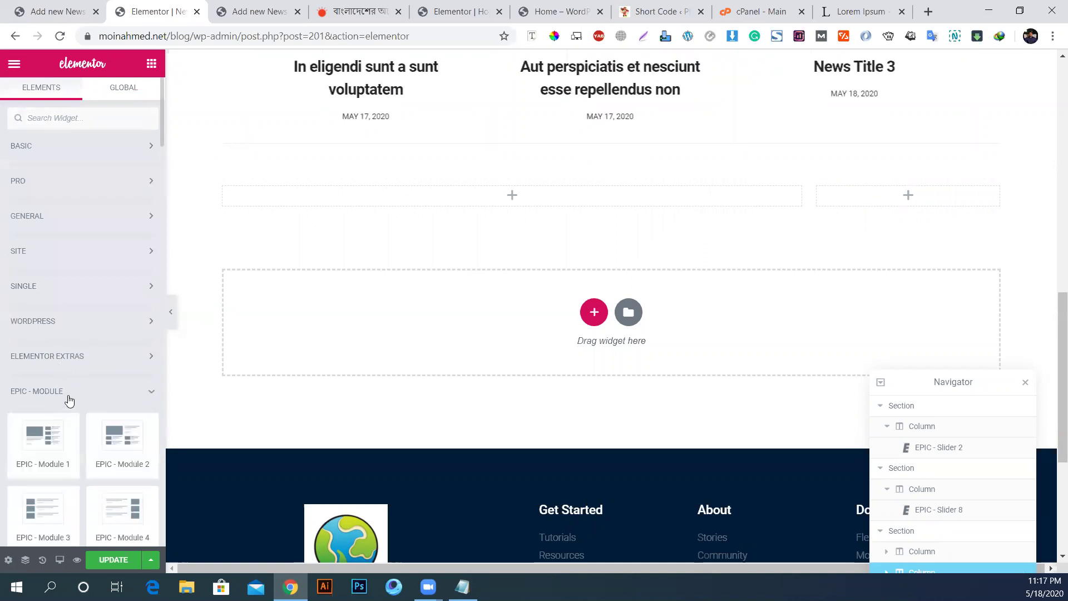
{"action": "scroll", "coordinate": [78, 384], "scroll_direction": "down", "scroll_amount": 5}
{"action": "scroll", "coordinate": [80, 345], "scroll_direction": "down", "scroll_amount": 2}
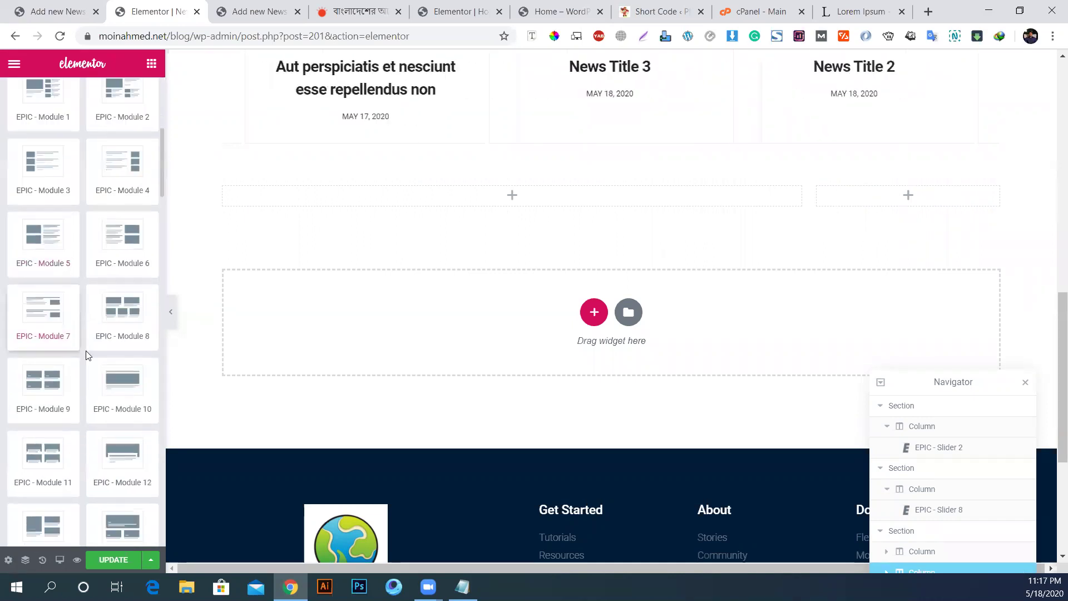
{"action": "scroll", "coordinate": [106, 407], "scroll_direction": "up", "scroll_amount": 2}
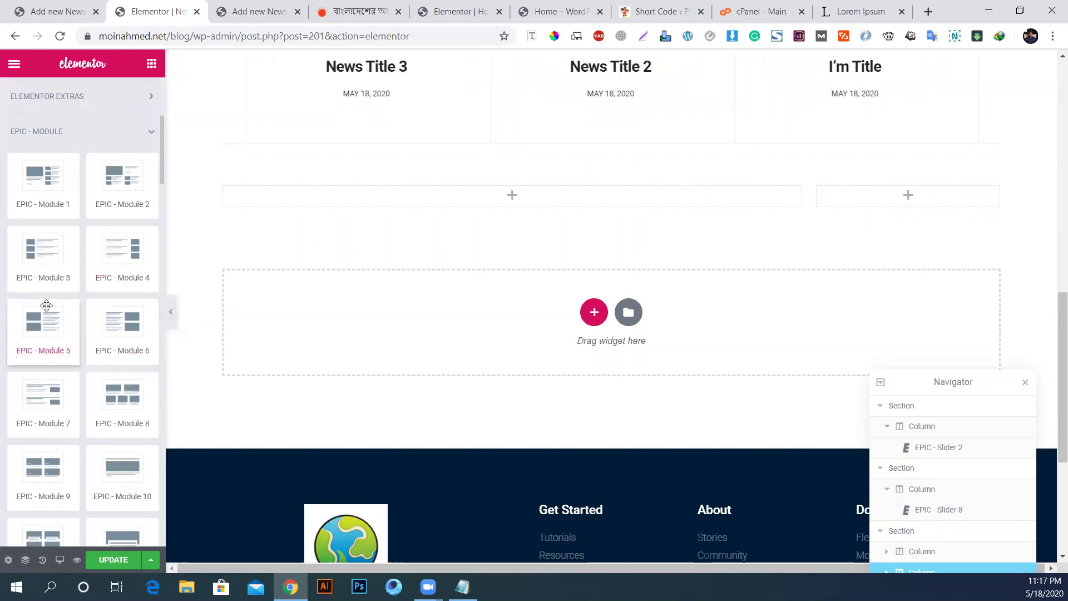
{"action": "left_click_drag", "start_coordinate": [45, 252], "coordinate": [406, 201]}
Step: Give the post list column a classic background of colour #f7f7f7
{"action": "scroll", "coordinate": [642, 275], "scroll_direction": "down", "scroll_amount": 3}
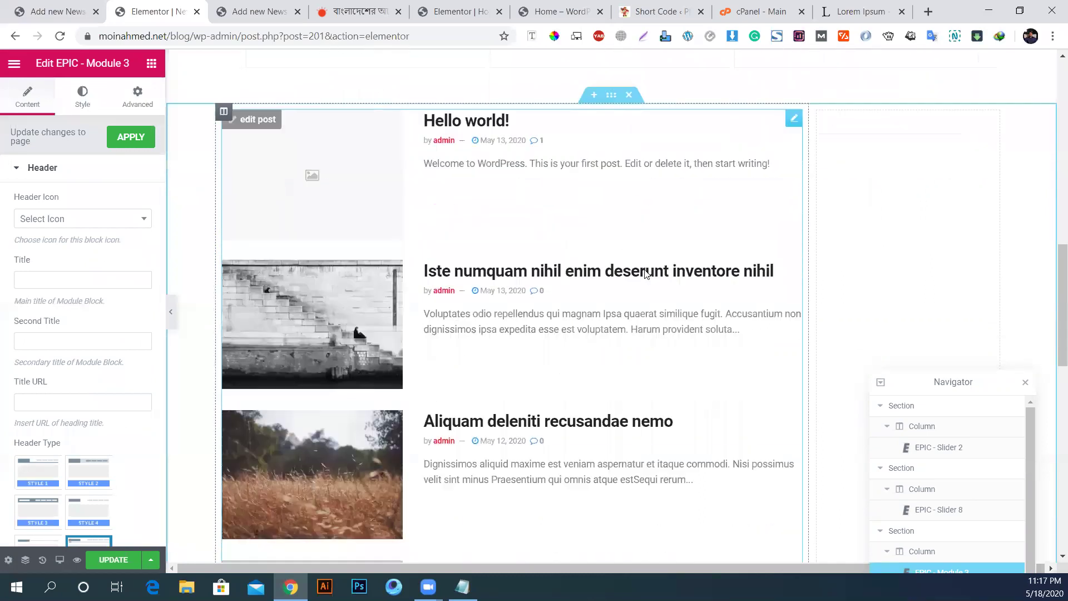
{"action": "scroll", "coordinate": [646, 270], "scroll_direction": "up", "scroll_amount": 3}
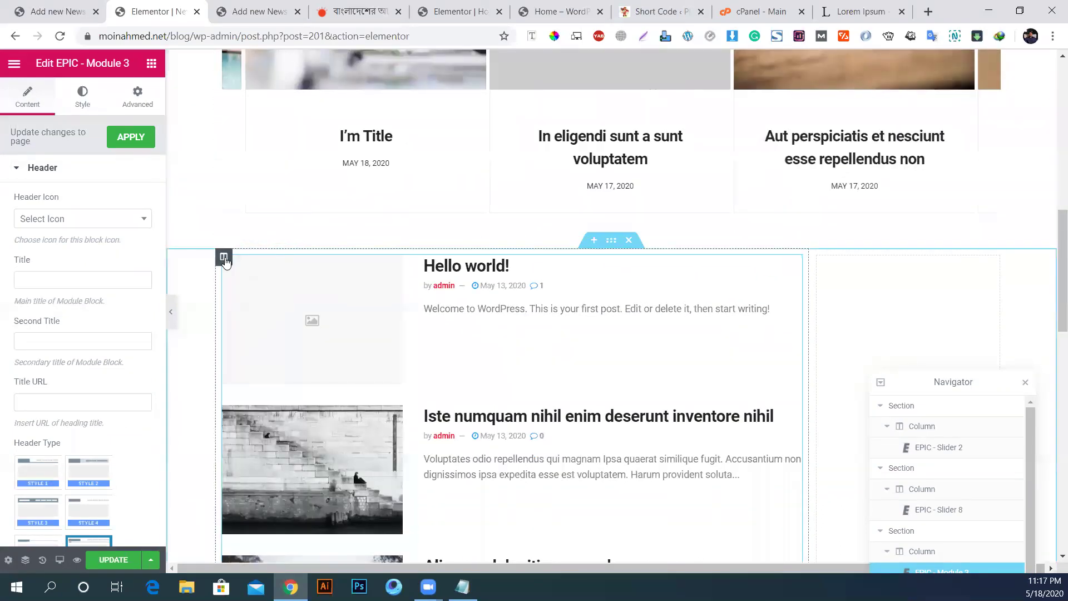
{"action": "left_click", "coordinate": [222, 258]}
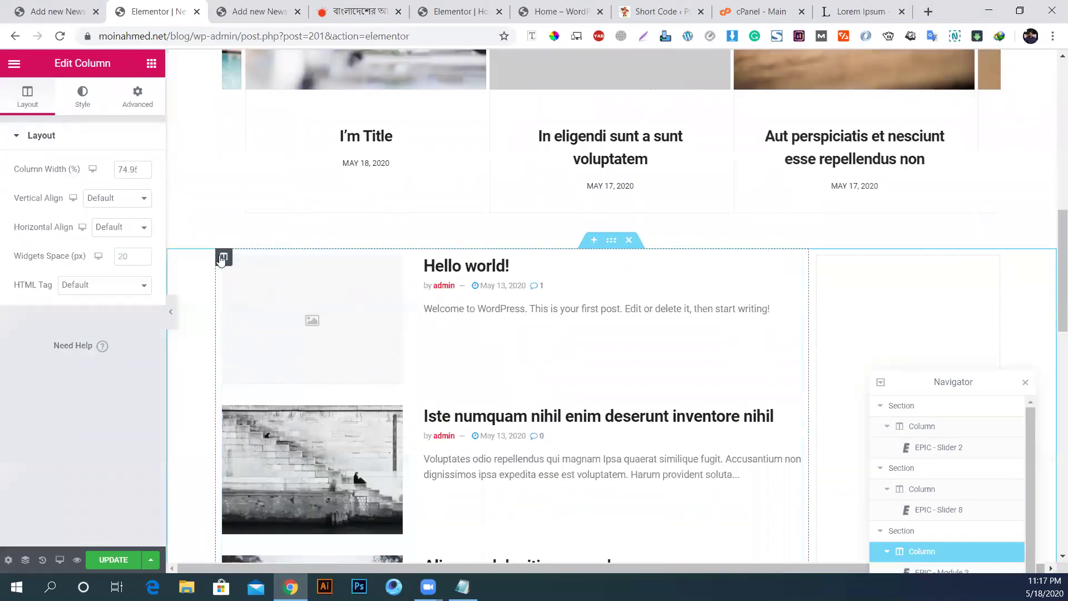
{"action": "left_click", "coordinate": [83, 94]}
{"action": "left_click", "coordinate": [104, 199]}
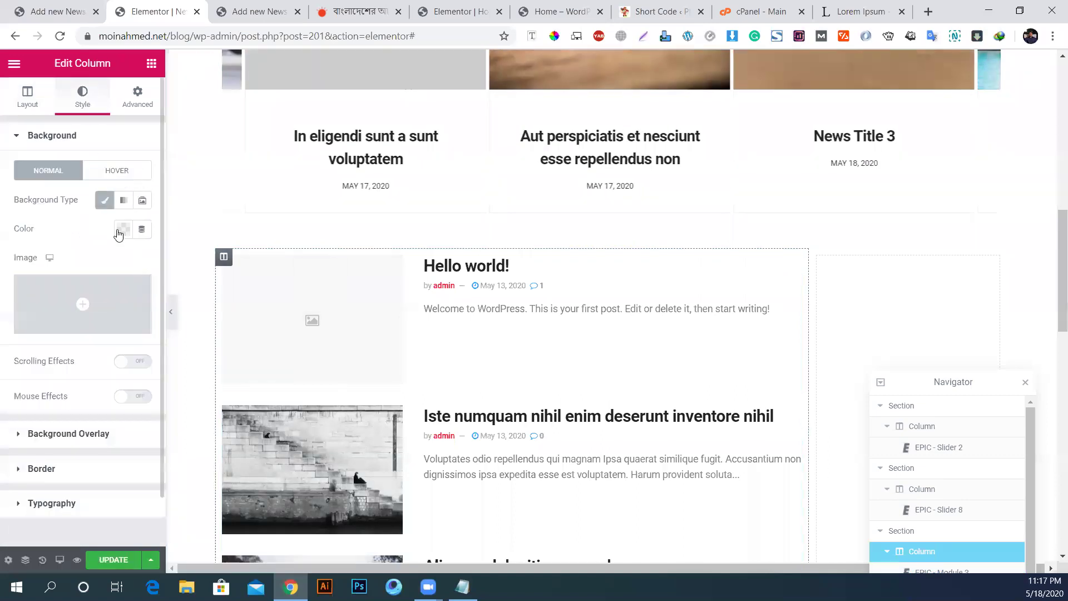
{"action": "left_click", "coordinate": [123, 229]}
{"action": "type", "text": "f7f7f7"}
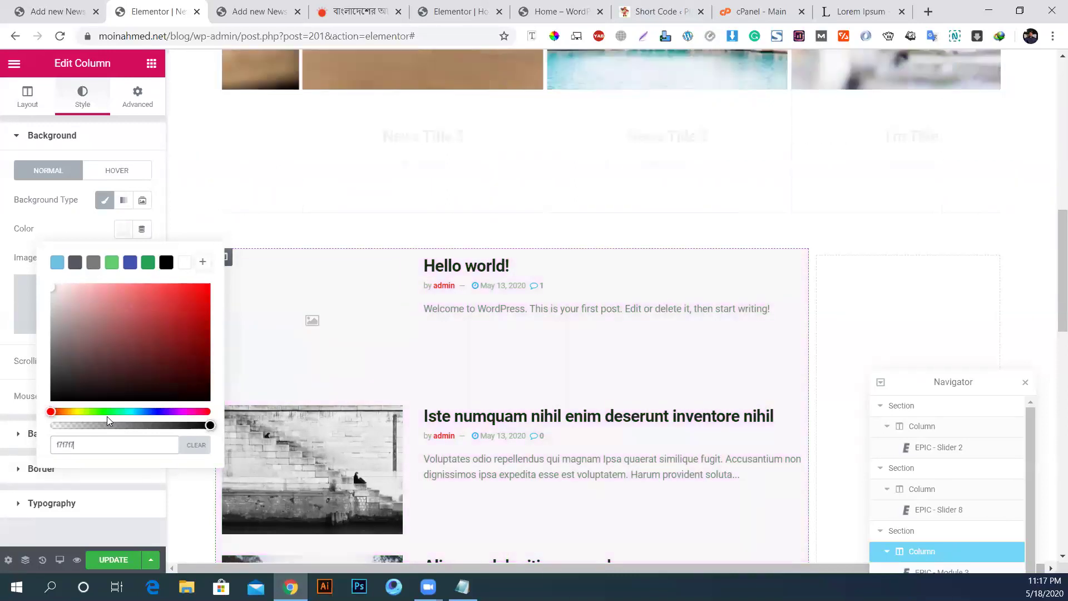
Step: Set the column's padding to 30 px and its margin to 10 px
{"action": "left_click", "coordinate": [148, 101]}
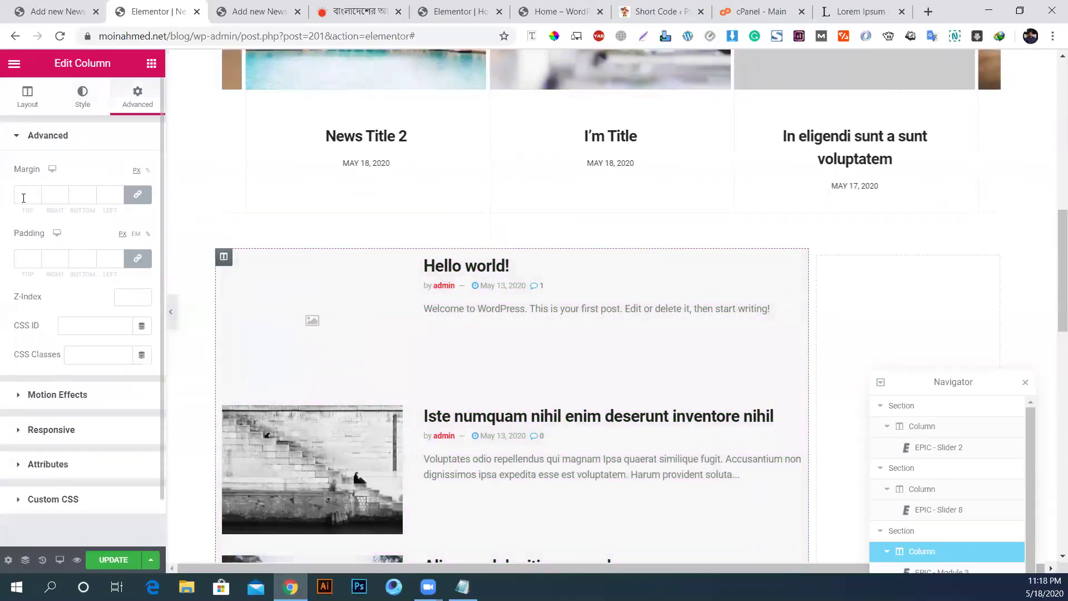
{"action": "type", "text": "30"}
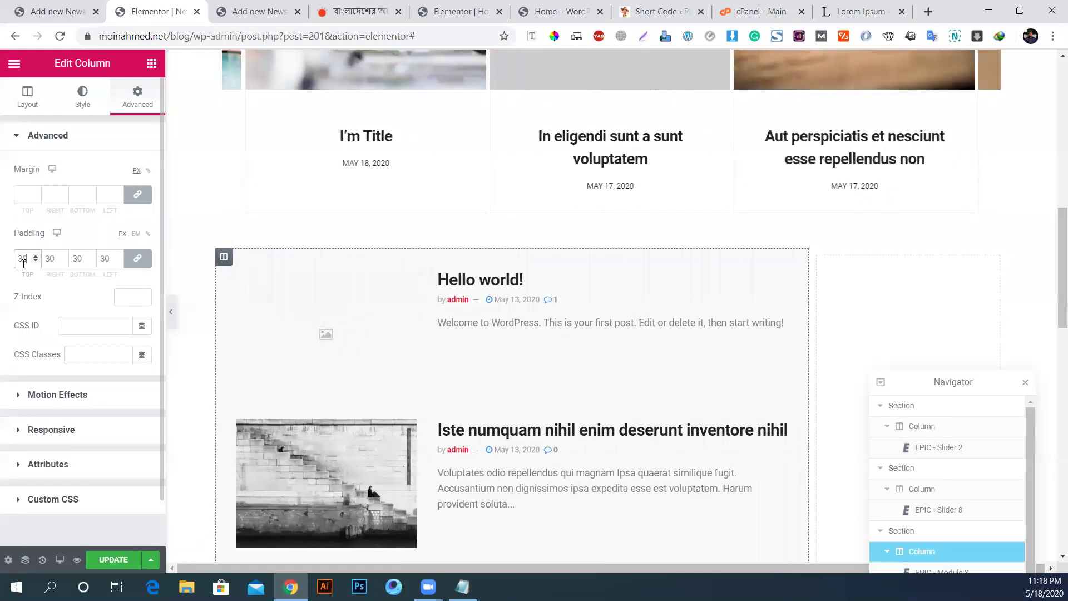
{"action": "left_click", "coordinate": [22, 196]}
{"action": "type", "text": "20"}
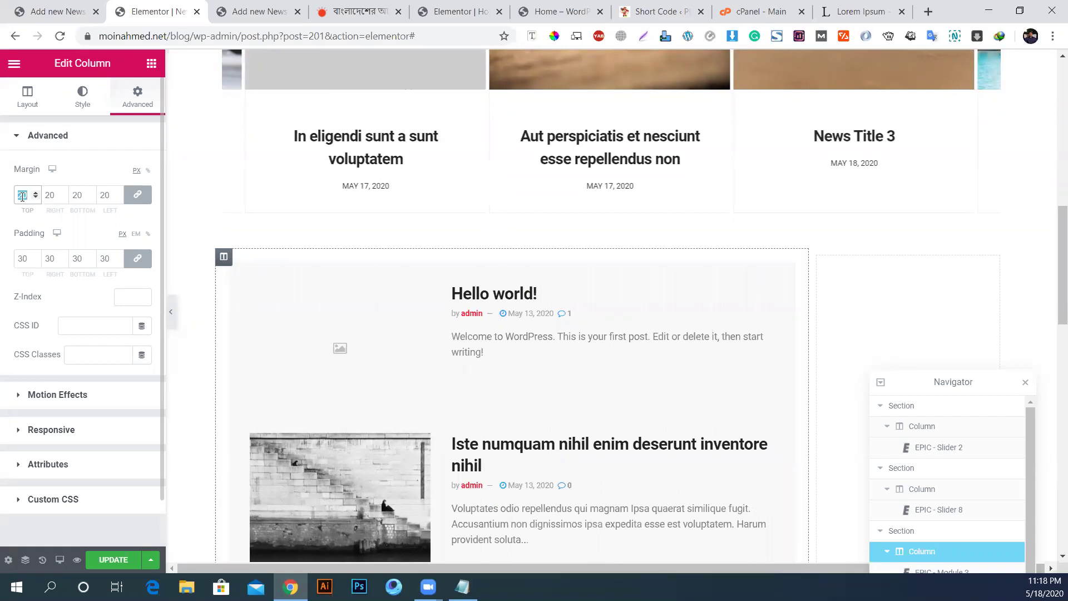
{"action": "type", "text": "10"}
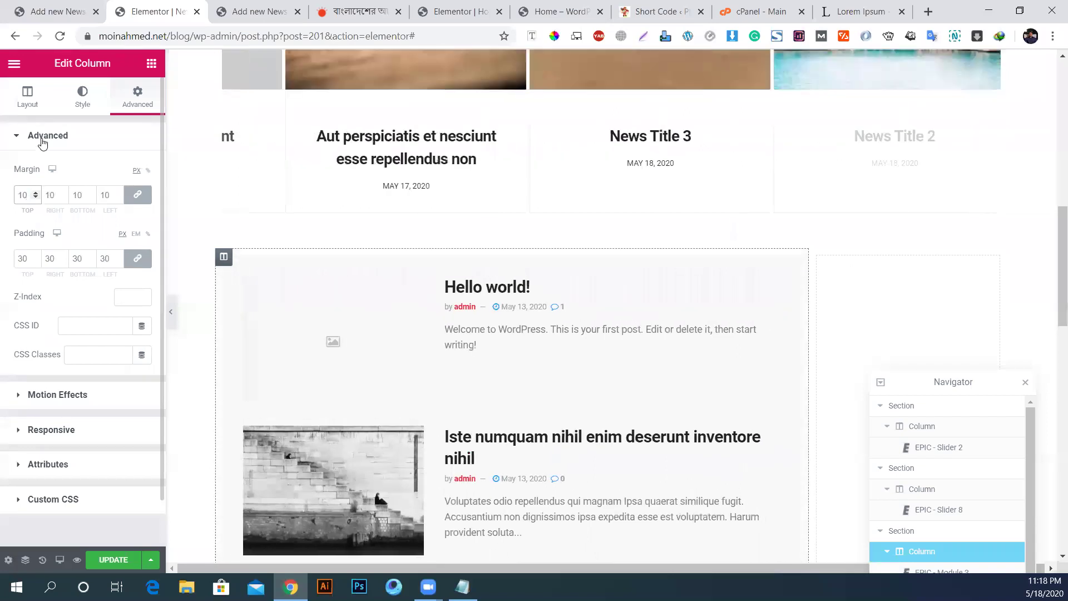
Step: Give the column a 10 px border radius on every corner
{"action": "left_click", "coordinate": [83, 99]}
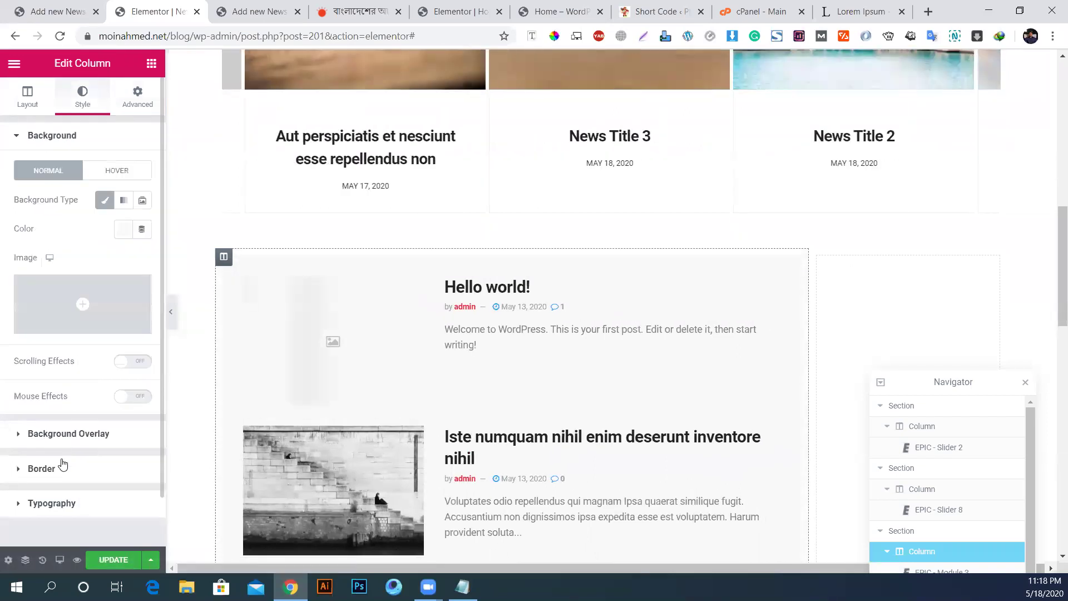
{"action": "left_click", "coordinate": [62, 468]}
{"action": "left_click", "coordinate": [20, 322]}
{"action": "type", "text": "10"}
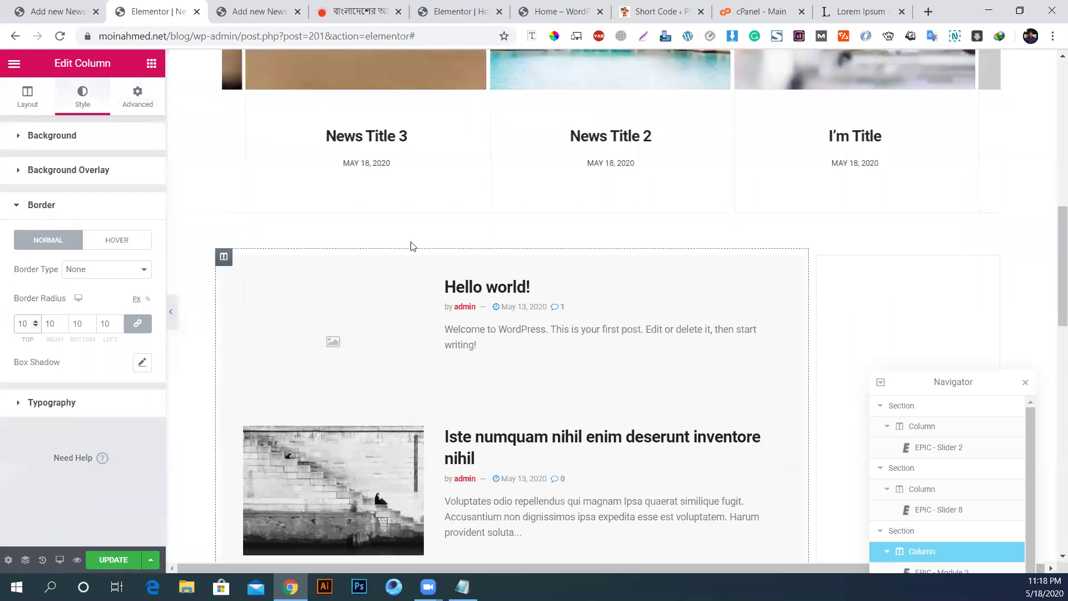
{"action": "scroll", "coordinate": [803, 239], "scroll_direction": "down", "scroll_amount": 4}
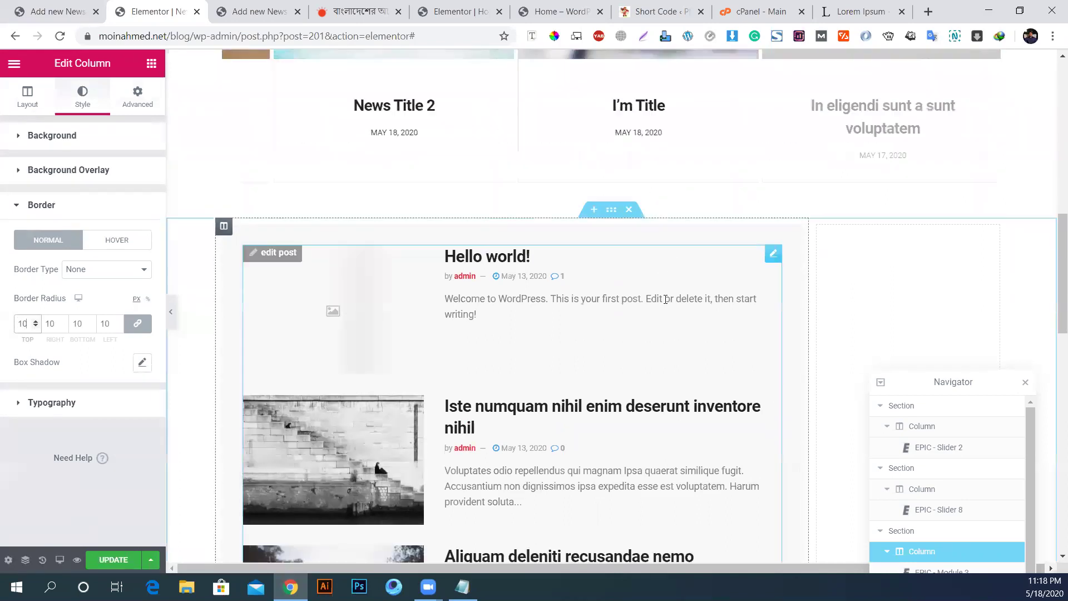
{"action": "scroll", "coordinate": [804, 239], "scroll_direction": "down", "scroll_amount": 1}
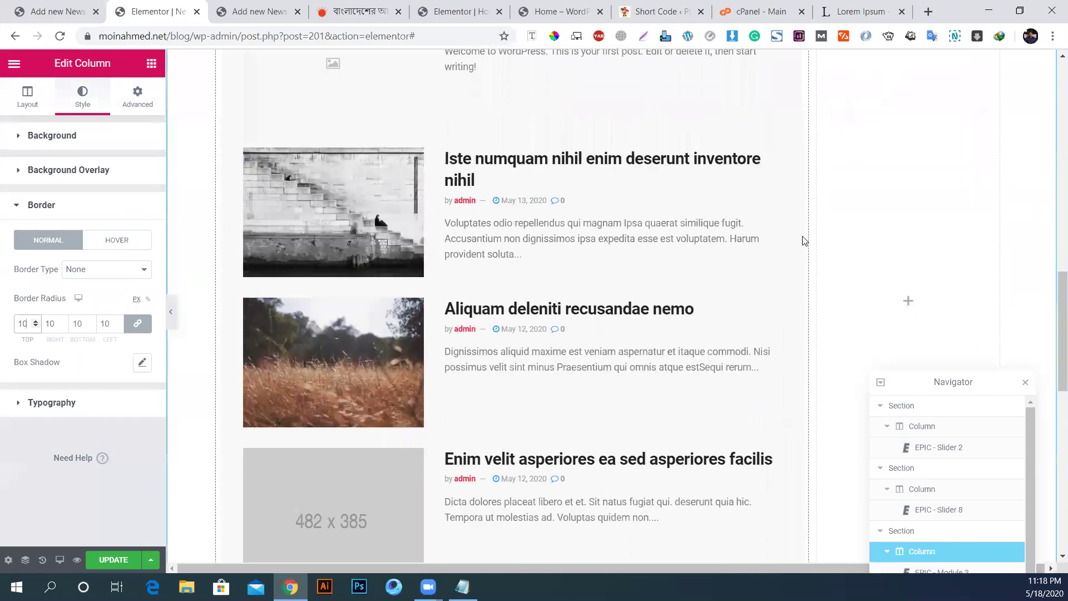
{"action": "scroll", "coordinate": [959, 183], "scroll_direction": "up", "scroll_amount": 4}
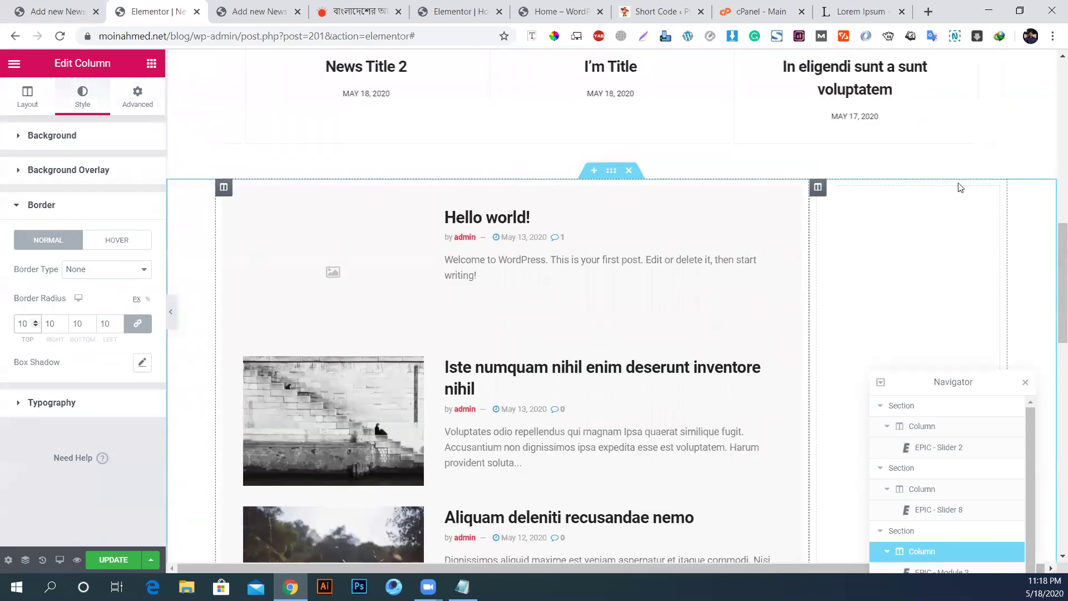
Step: Copy the post column's style and paste it onto the empty sidebar column
{"action": "right_click", "coordinate": [225, 189]}
{"action": "left_click", "coordinate": [268, 274]}
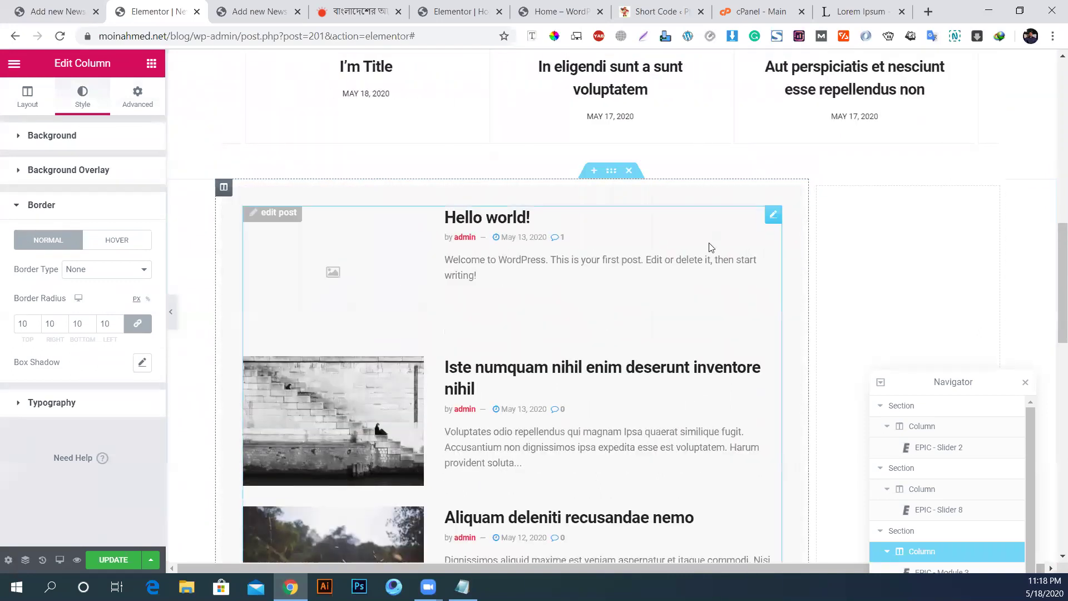
{"action": "right_click", "coordinate": [819, 189]}
{"action": "left_click", "coordinate": [874, 310]}
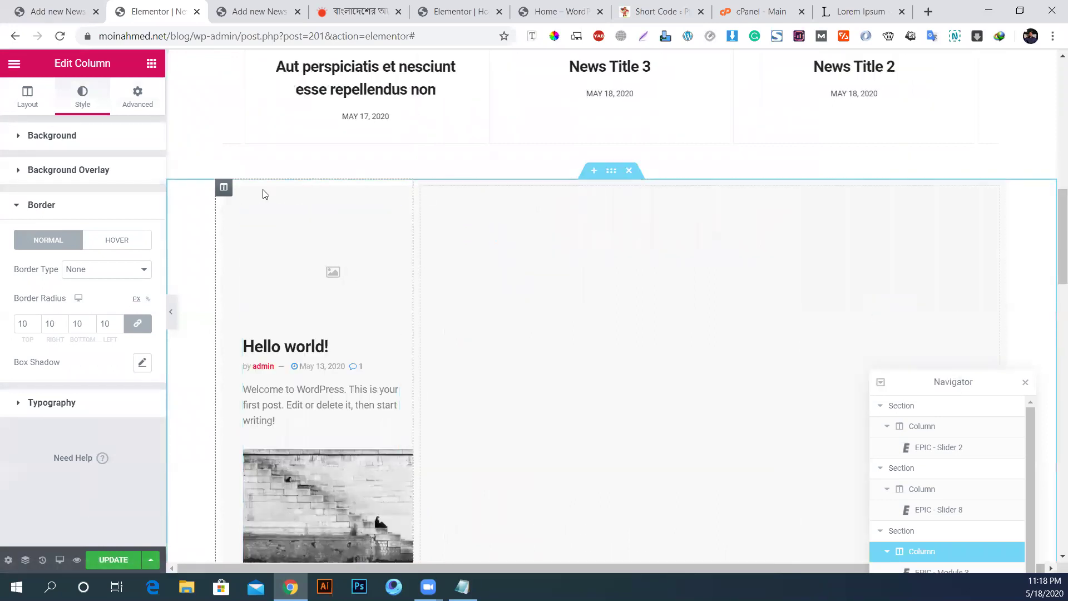
Step: Set the post column's width to 75%
{"action": "left_click", "coordinate": [225, 189]}
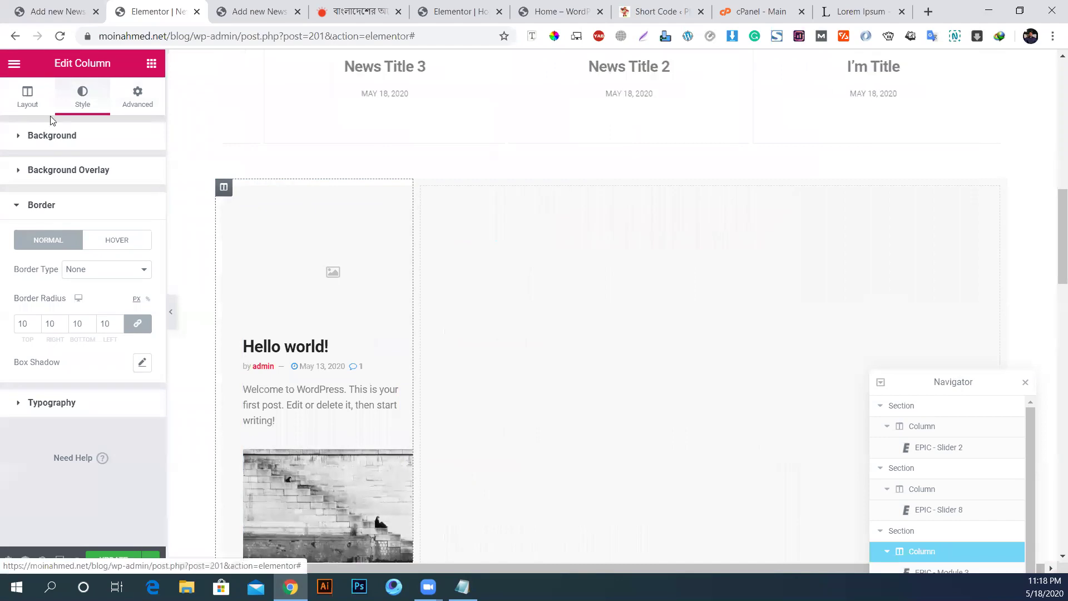
{"action": "double_click", "coordinate": [123, 169]}
{"action": "type", "text": "75"}
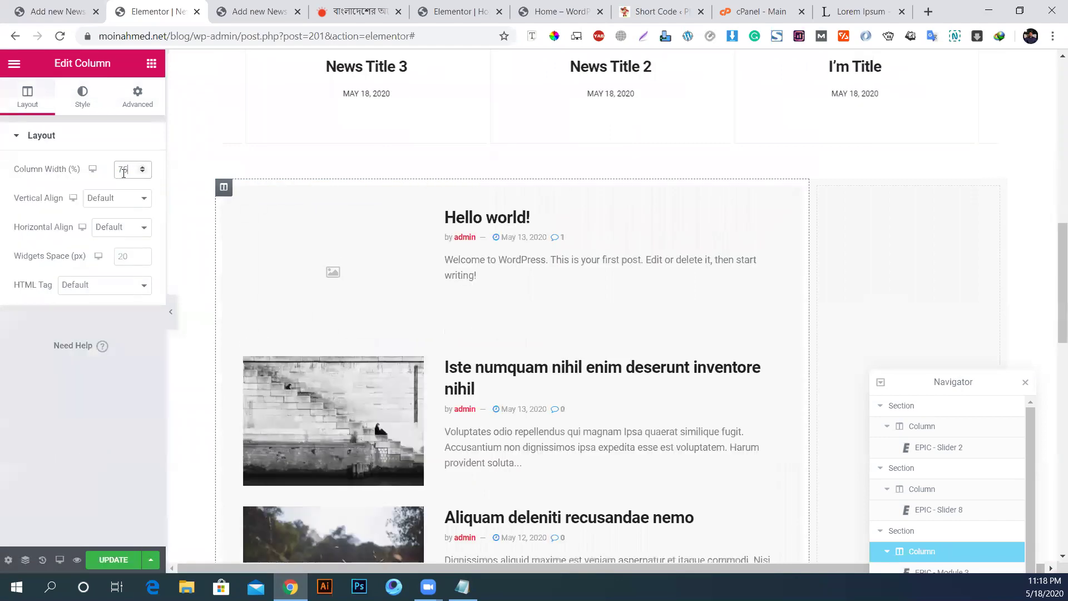
Step: Add an Inner Section to the sidebar column and delete its right column
{"action": "left_click", "coordinate": [151, 63]}
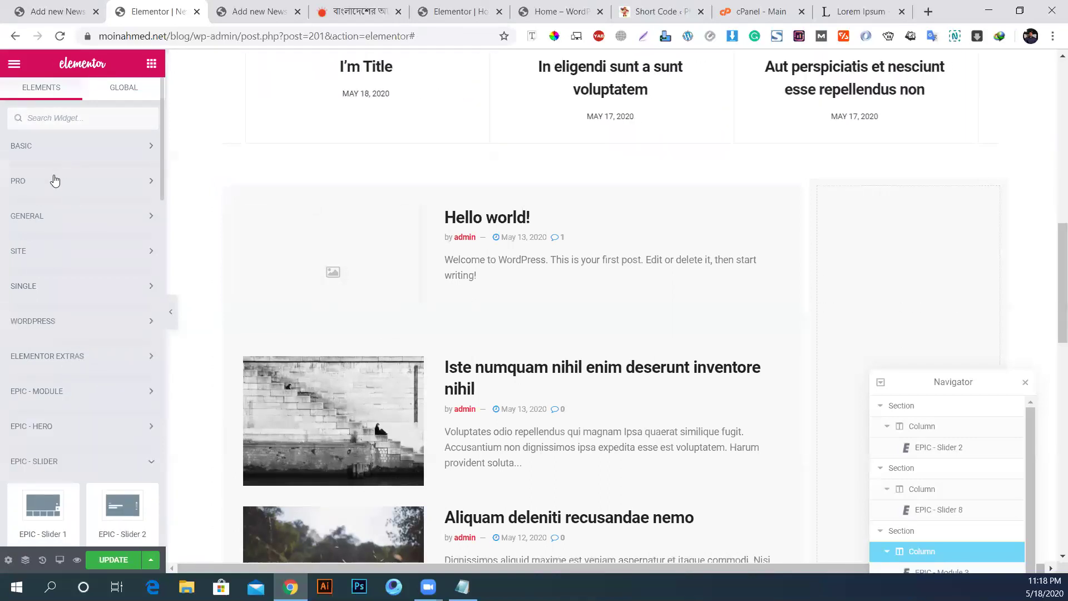
{"action": "left_click", "coordinate": [46, 183]}
{"action": "left_click", "coordinate": [44, 148]}
{"action": "left_click_drag", "start_coordinate": [42, 192], "coordinate": [402, 254]}
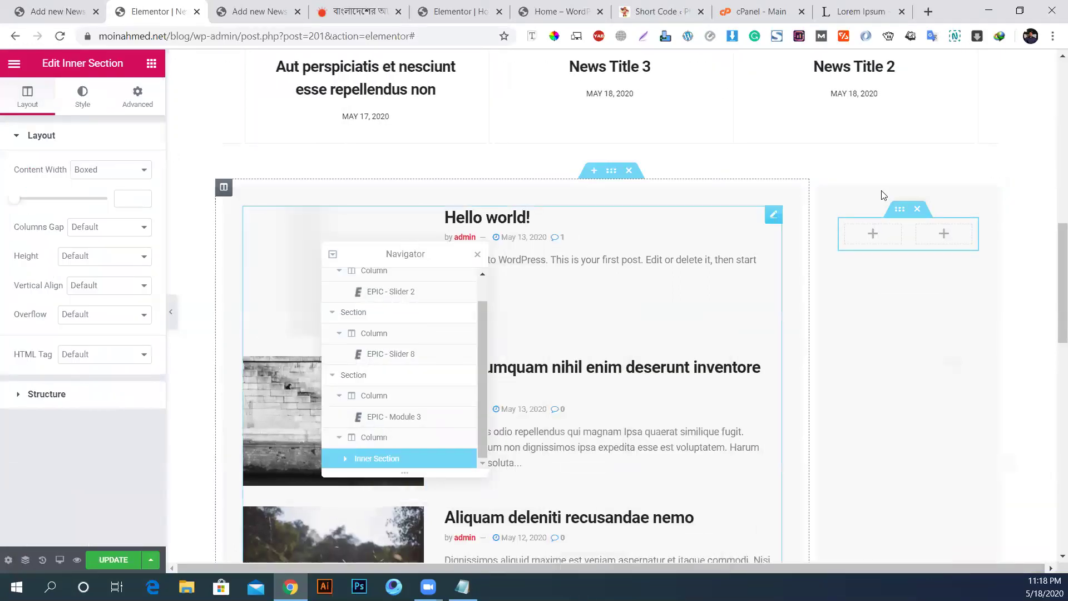
{"action": "right_click", "coordinate": [918, 231]}
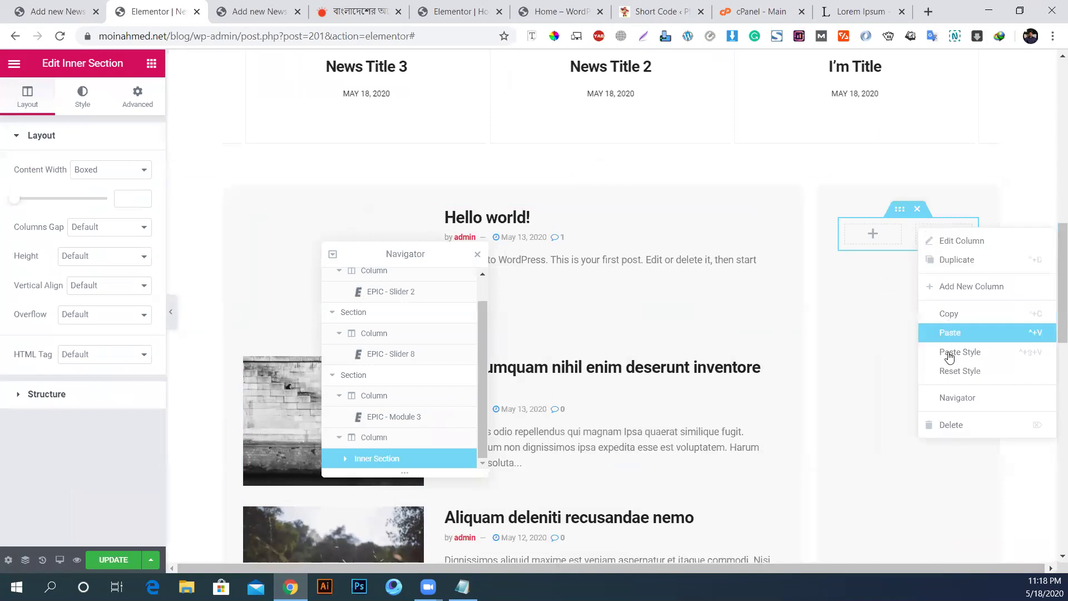
{"action": "left_click", "coordinate": [952, 427]}
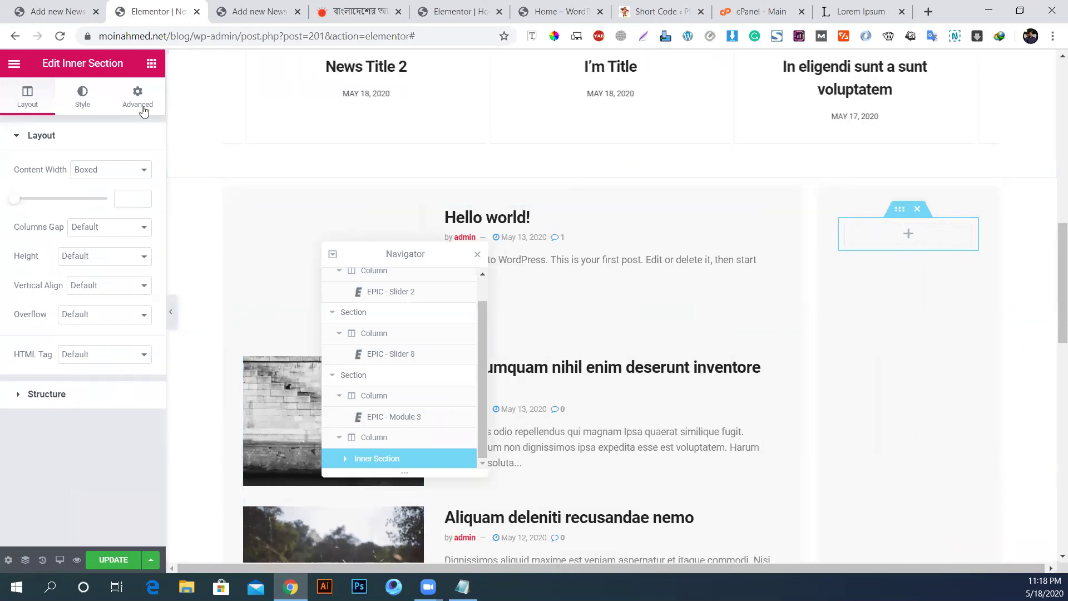
{"action": "left_click", "coordinate": [151, 63]}
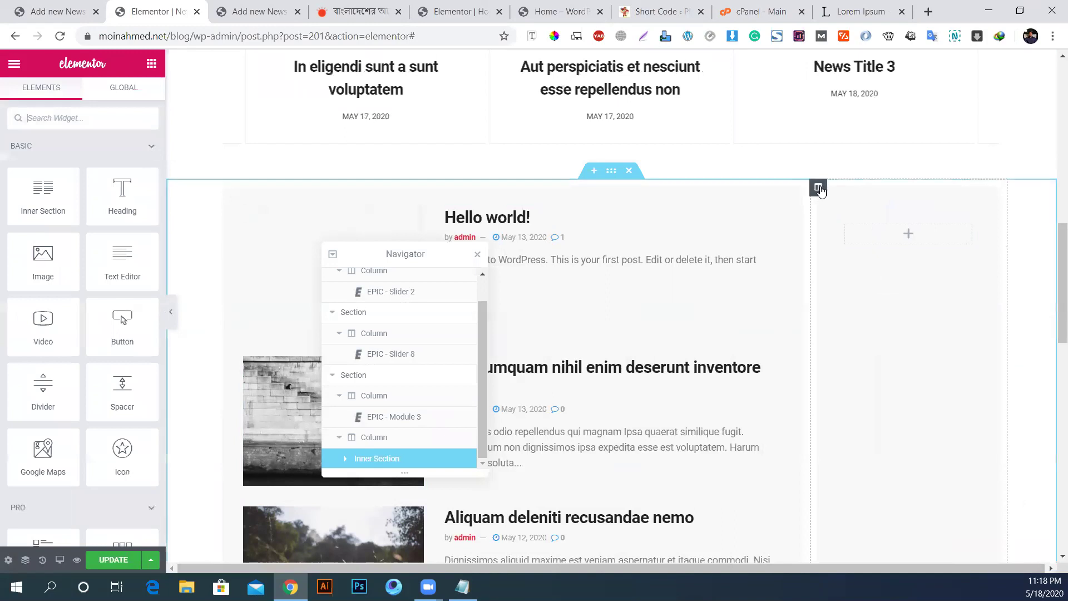
Step: Clear the sidebar column's background colour
{"action": "left_click", "coordinate": [819, 188]}
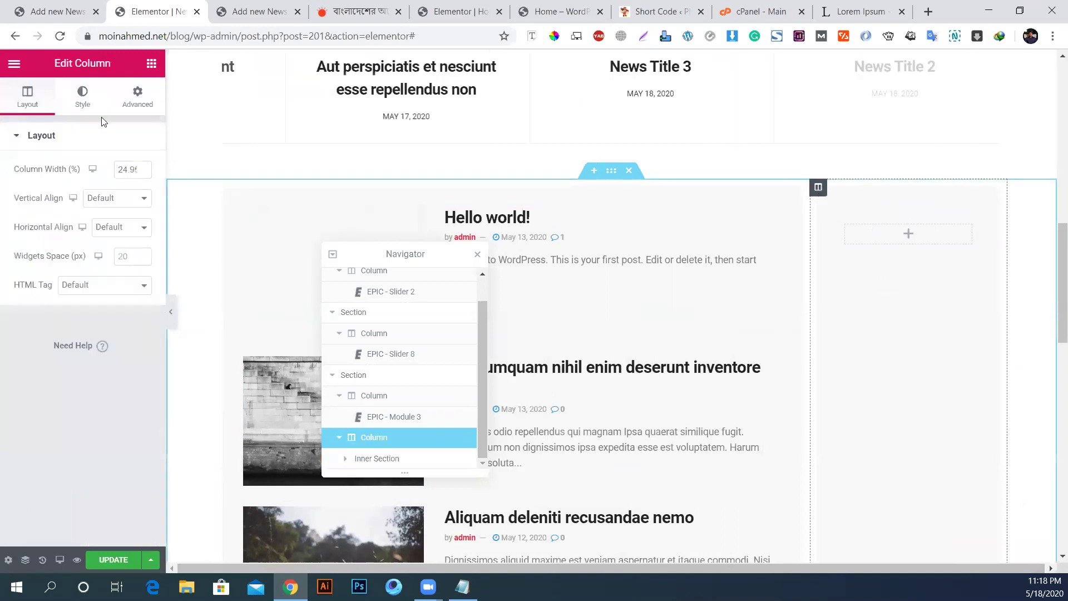
{"action": "left_click", "coordinate": [82, 95]}
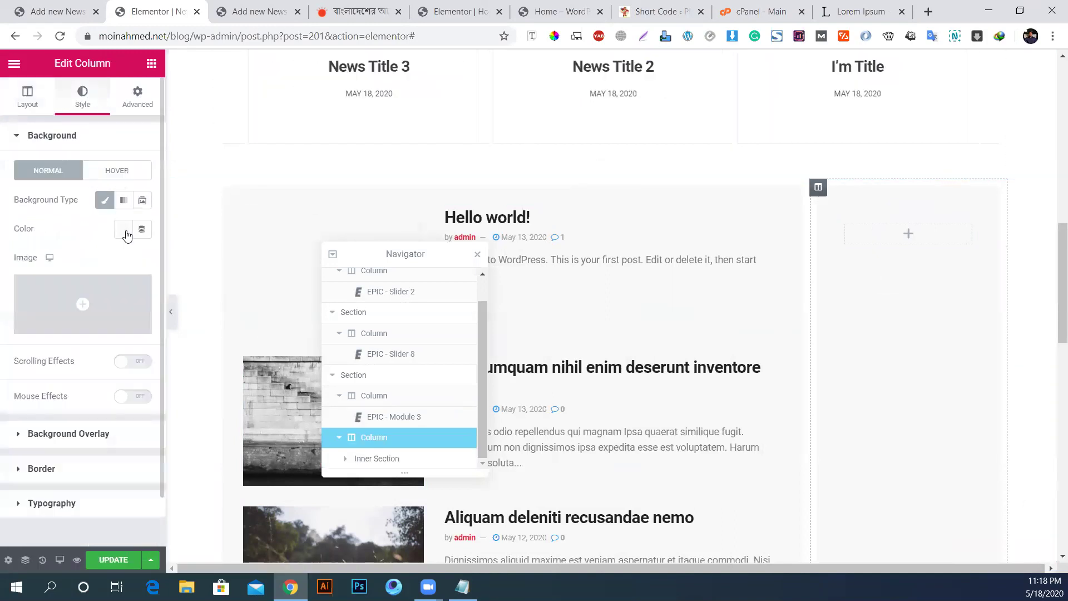
{"action": "left_click", "coordinate": [124, 230]}
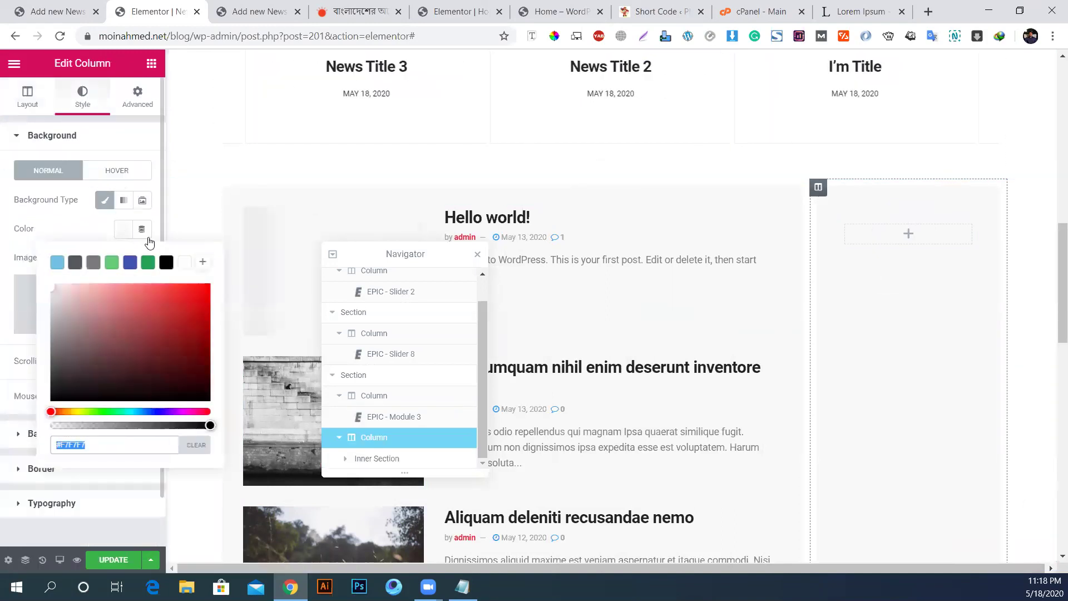
{"action": "left_click", "coordinate": [13, 417]}
{"action": "left_click", "coordinate": [123, 230]}
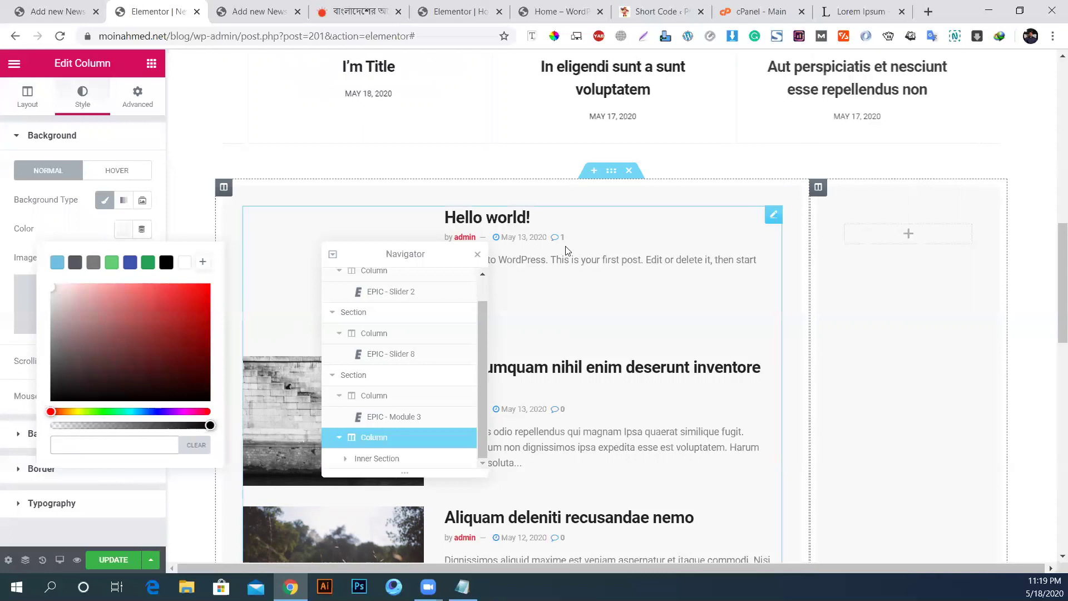
{"action": "left_click", "coordinate": [136, 100]}
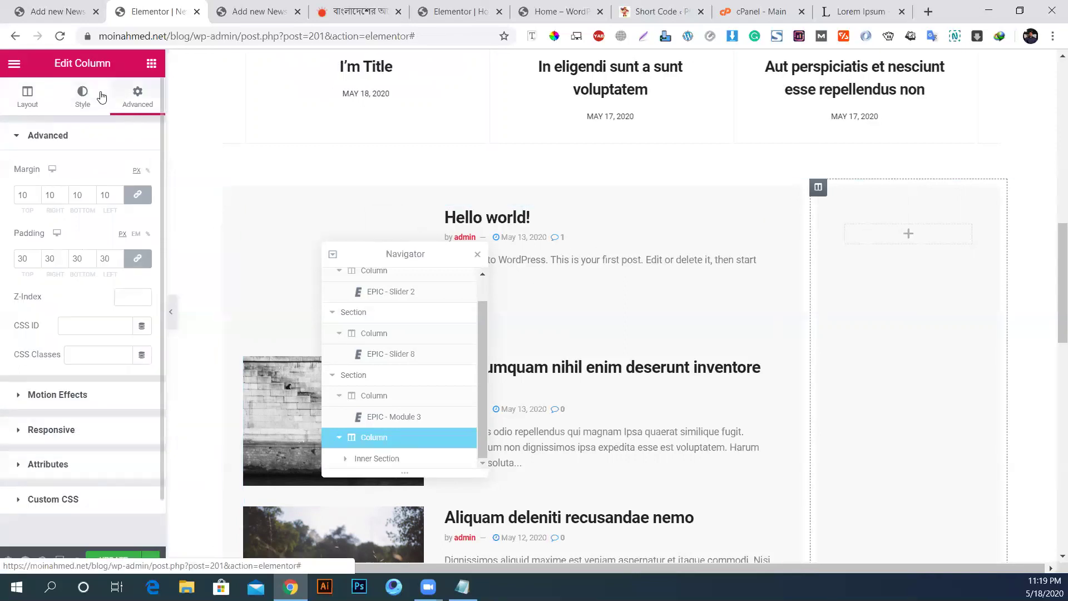
{"action": "left_click", "coordinate": [83, 98]}
{"action": "left_click", "coordinate": [123, 229]}
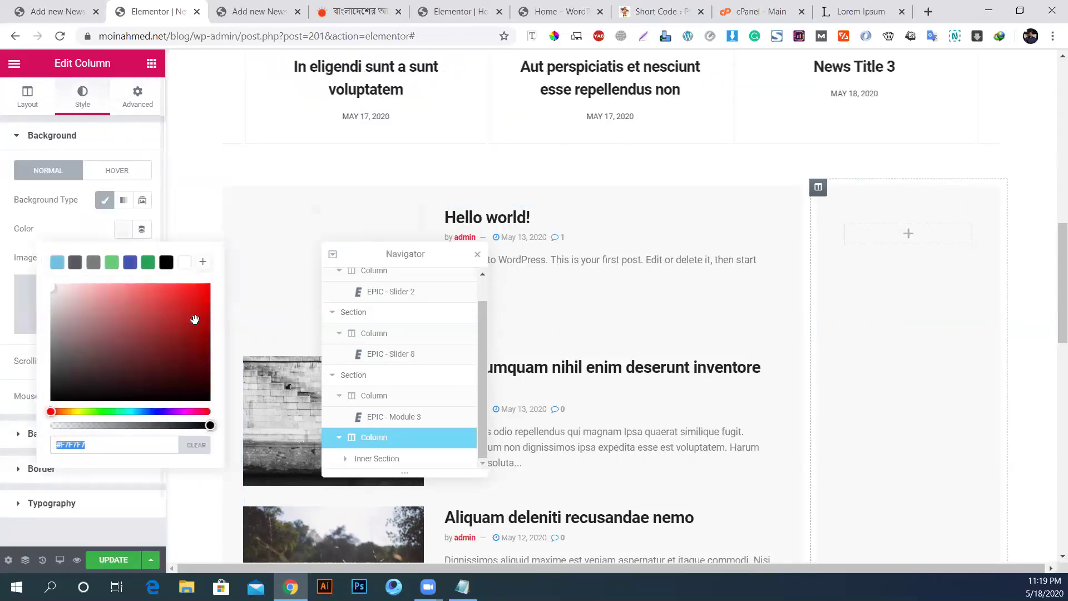
Step: Empty the sidebar column's margin and padding values
{"action": "left_click", "coordinate": [142, 103]}
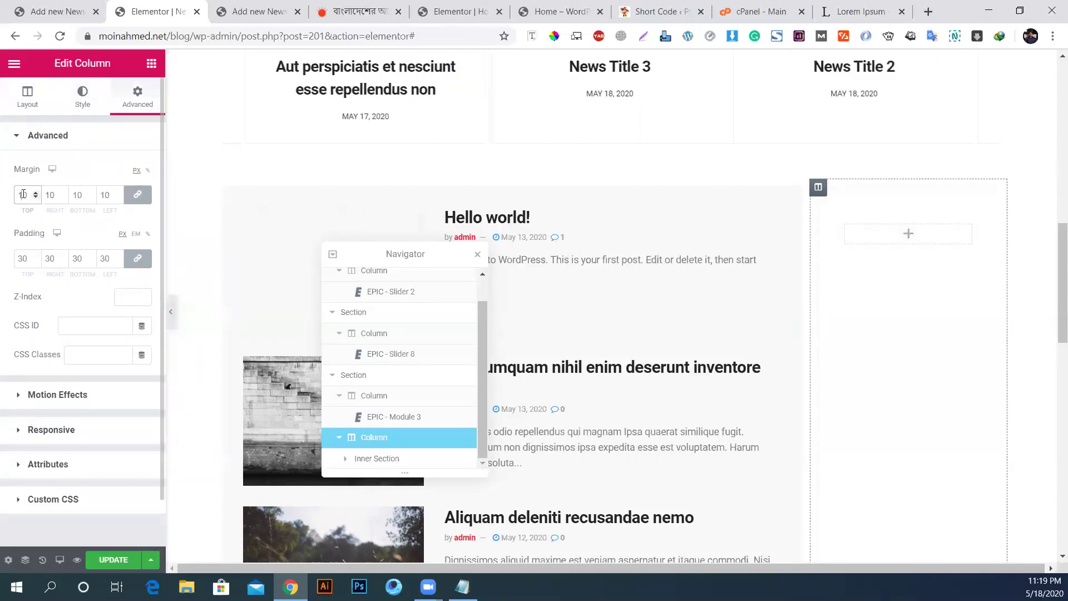
{"action": "key", "text": "BackSpace"}
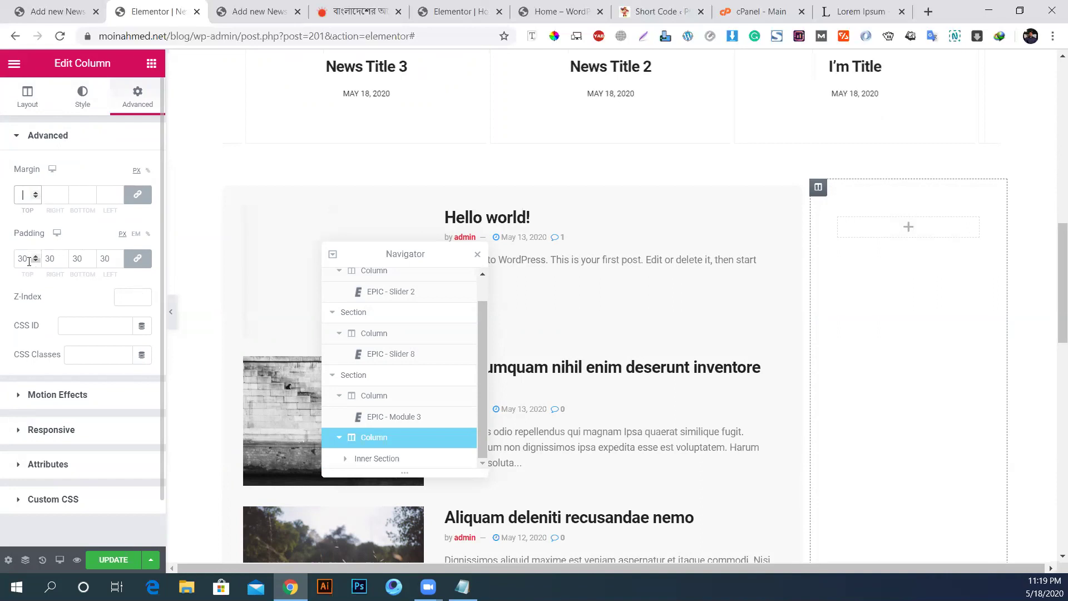
{"action": "double_click", "coordinate": [25, 258]}
{"action": "key", "text": "BackSpace"}
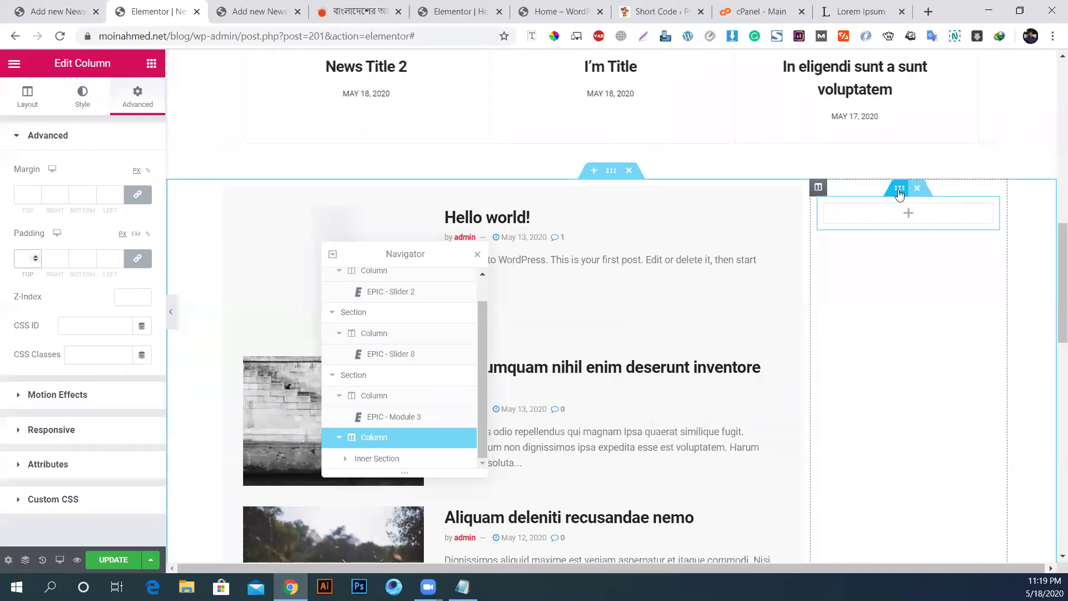
Step: Set the inner section's margin to 0 and the sidebar column's padding to 0
{"action": "left_click", "coordinate": [900, 193]}
{"action": "left_click", "coordinate": [138, 96]}
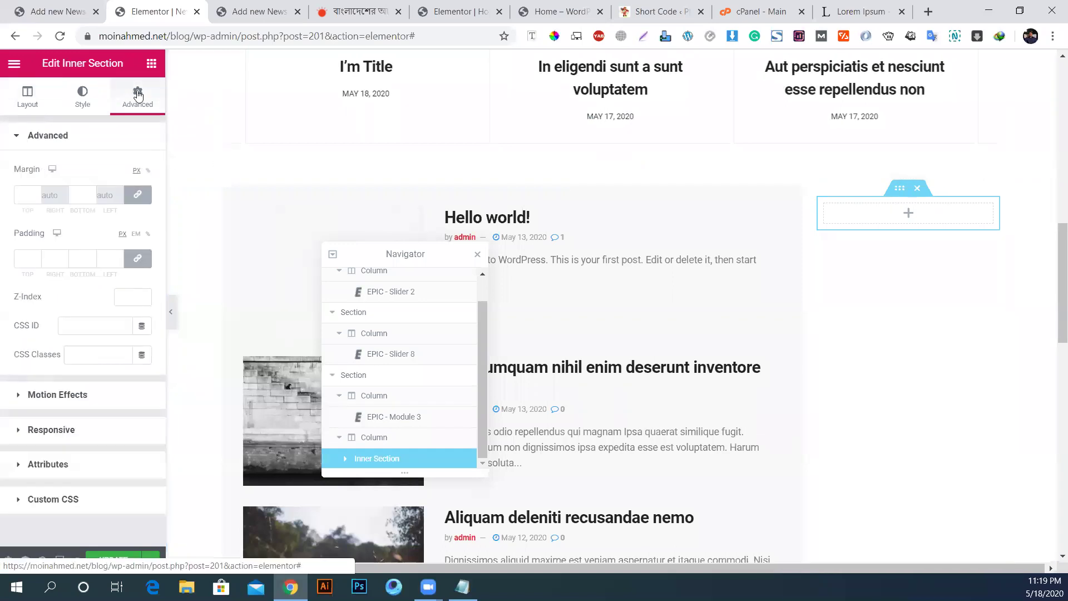
{"action": "left_click", "coordinate": [20, 190]}
{"action": "type", "text": "0"}
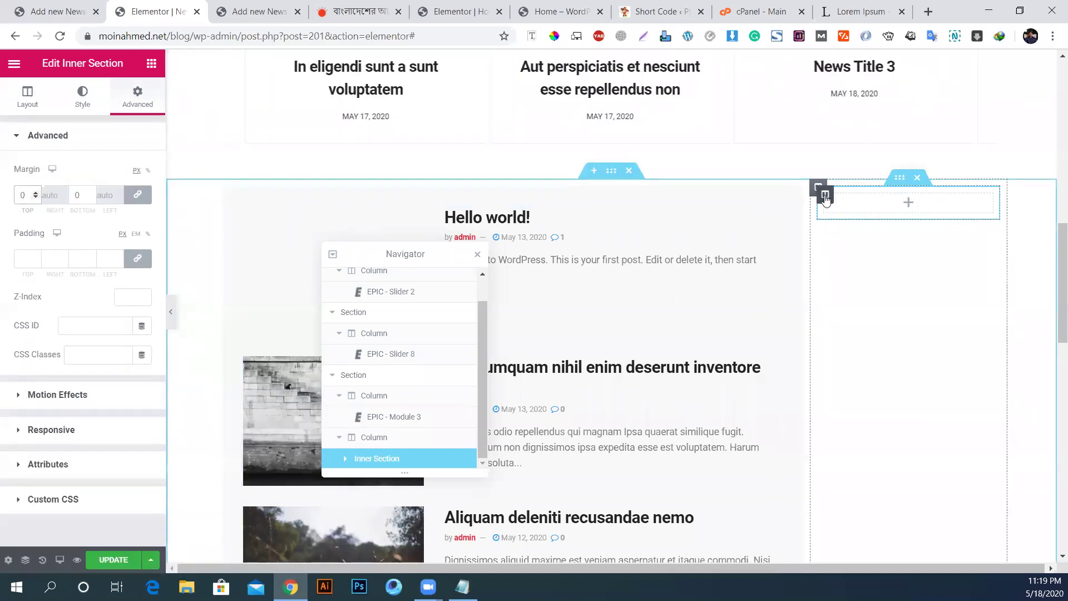
{"action": "left_click", "coordinate": [817, 188]}
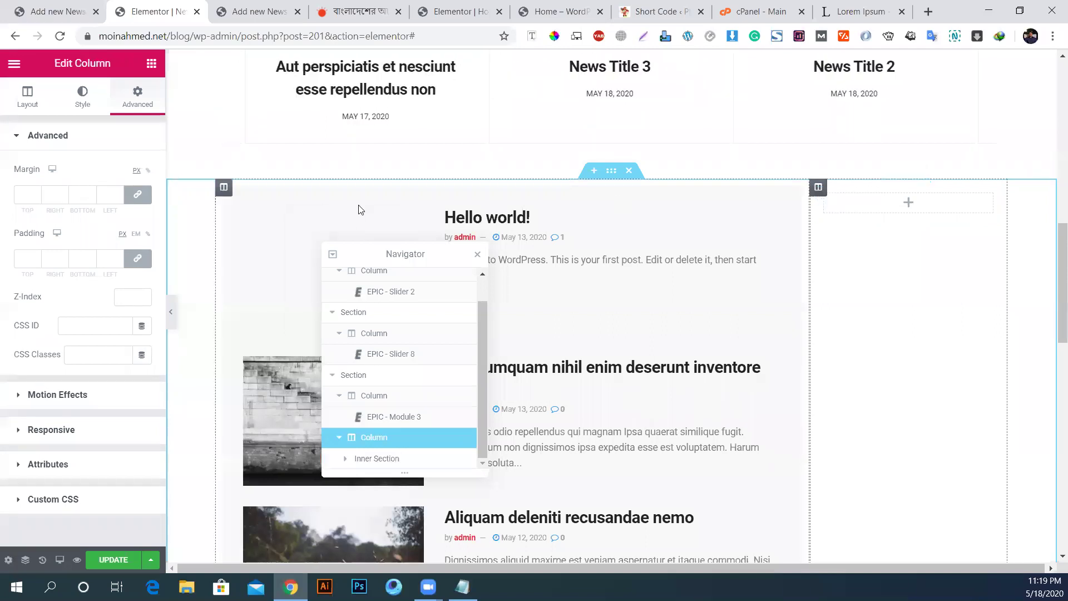
{"action": "left_click", "coordinate": [21, 260]}
{"action": "type", "text": "0"}
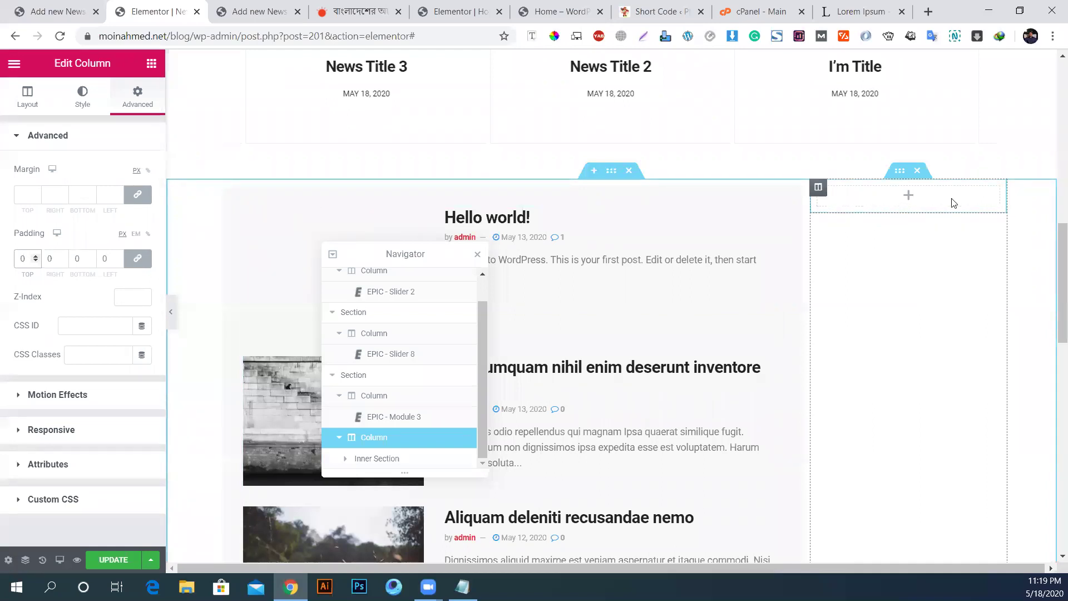
Step: Copy the main content column's style and paste it onto the sidebar column
{"action": "left_click", "coordinate": [897, 184]}
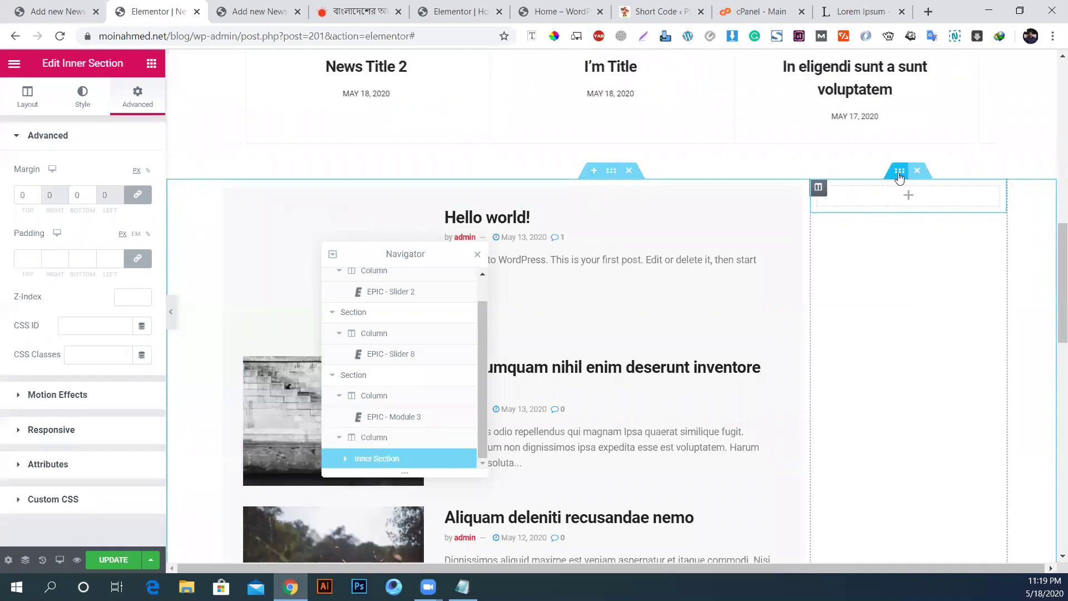
{"action": "right_click", "coordinate": [224, 189]}
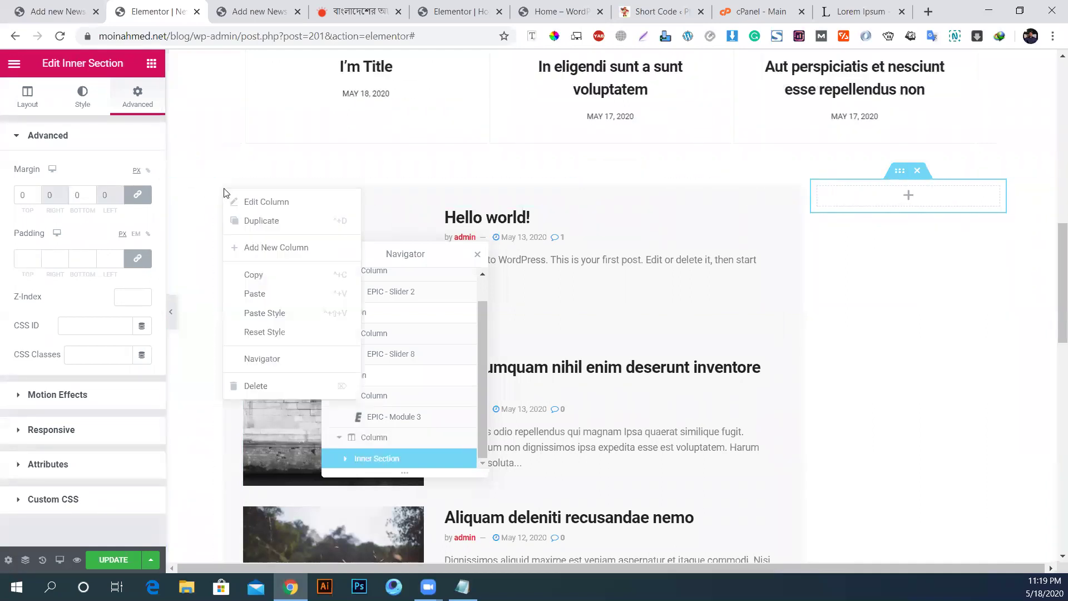
{"action": "left_click", "coordinate": [267, 279]}
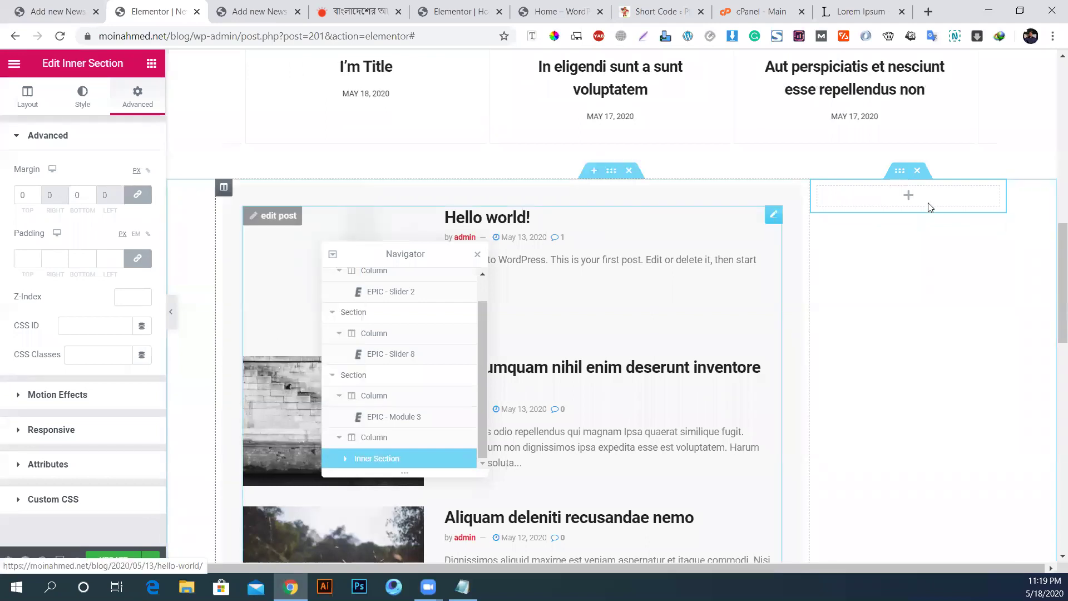
{"action": "right_click", "coordinate": [902, 175]}
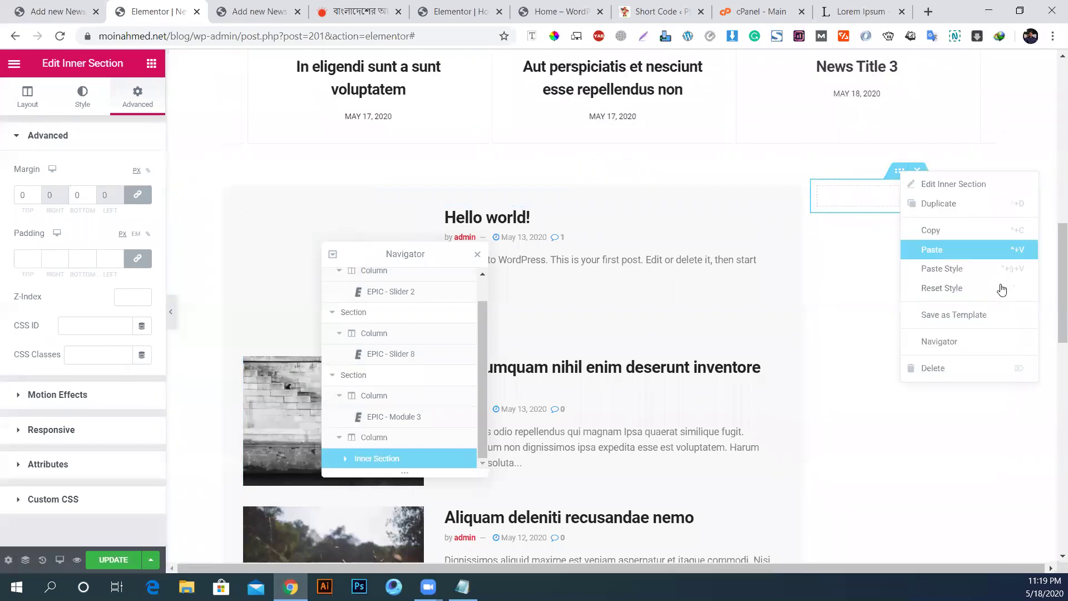
{"action": "right_click", "coordinate": [819, 189]}
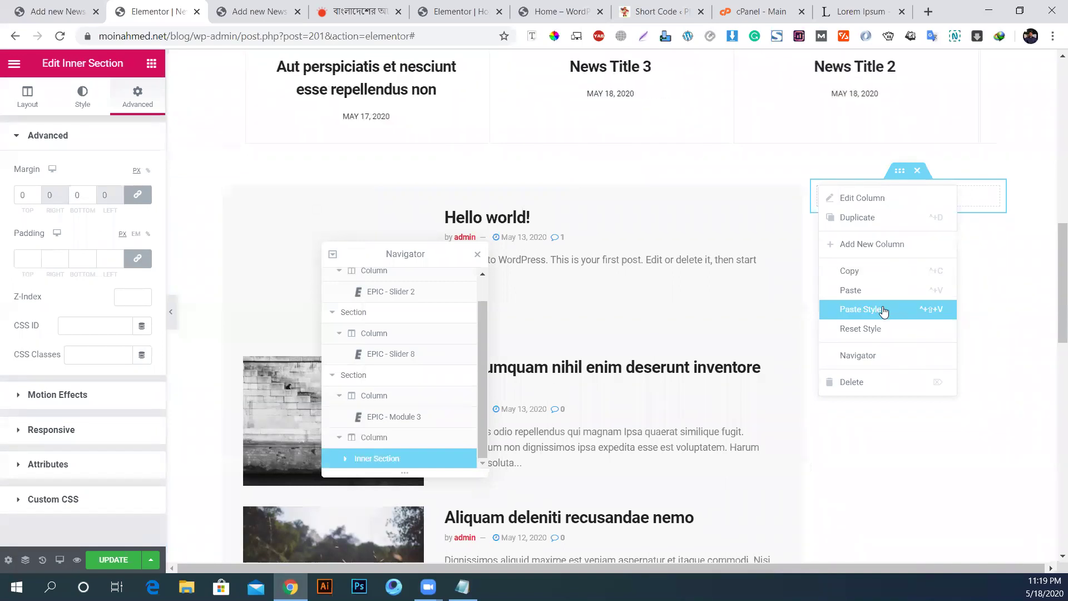
{"action": "left_click", "coordinate": [904, 297]}
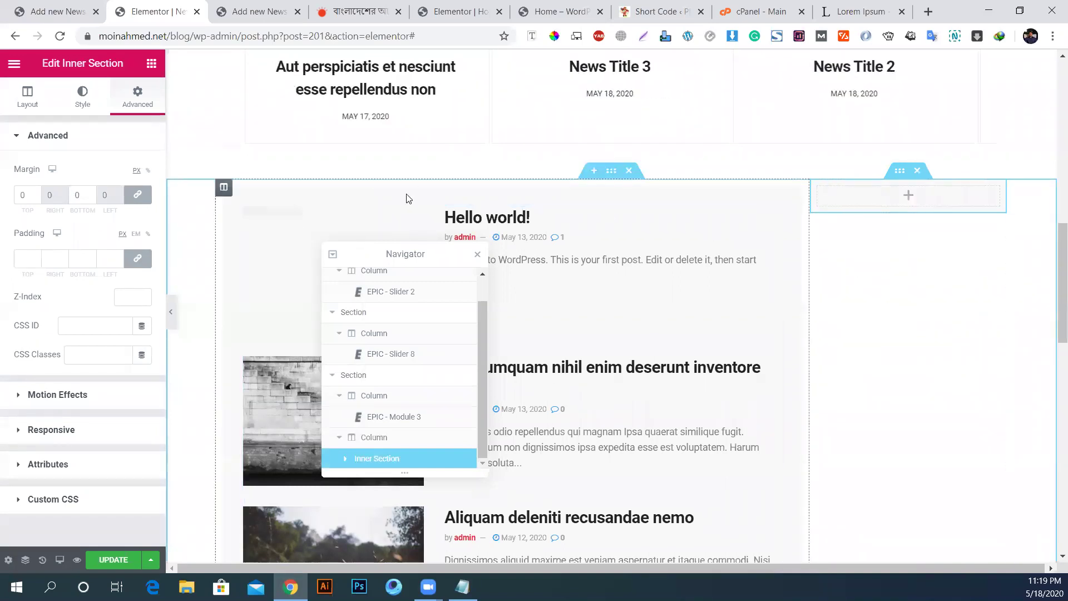
{"action": "left_click", "coordinate": [151, 63]}
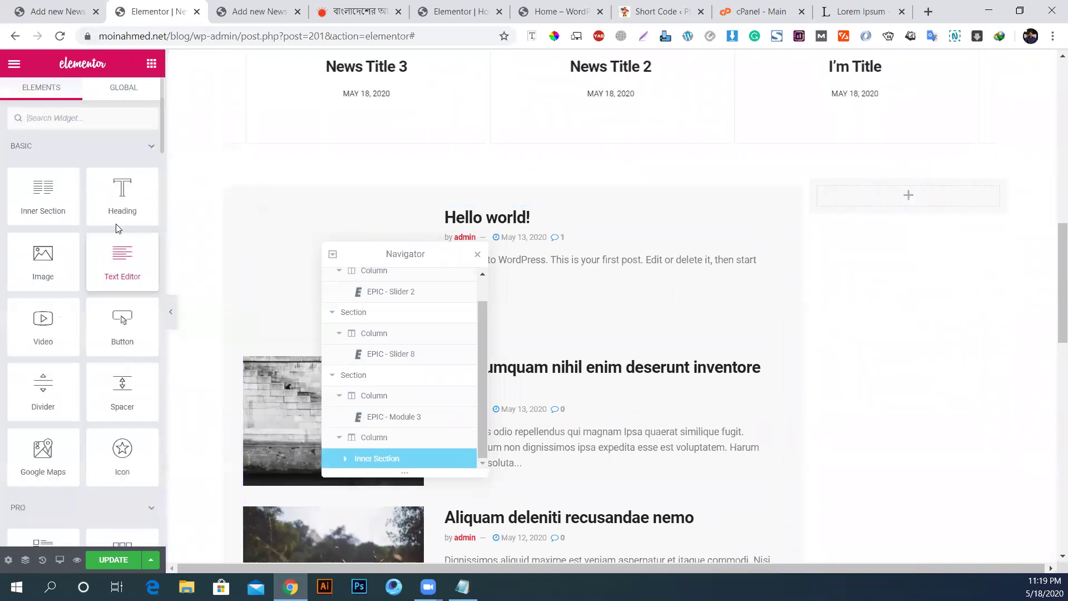
Step: Drop a Heading widget into the sidebar column and title it 'popular NewAuthors'
{"action": "left_click_drag", "start_coordinate": [108, 200], "coordinate": [908, 216]}
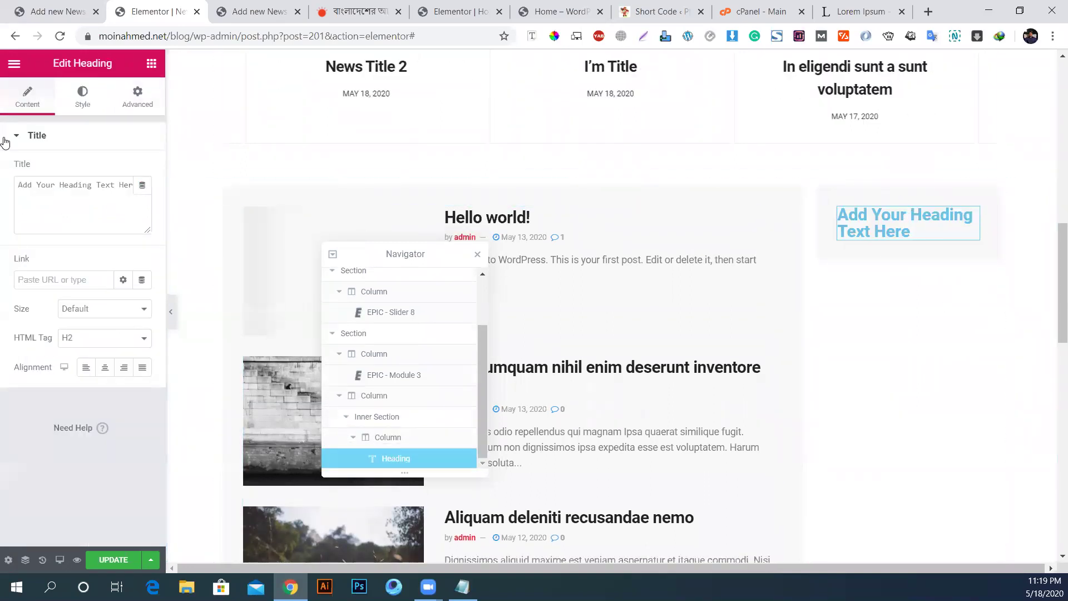
{"action": "left_click", "coordinate": [72, 214]}
{"action": "key", "text": "ctrl+a"}
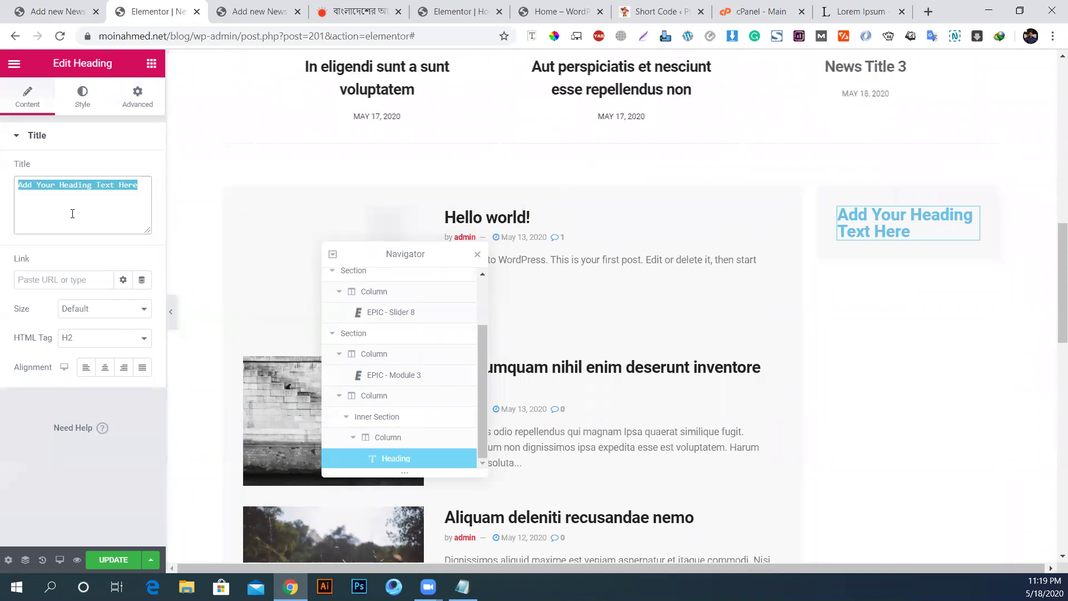
{"action": "type", "text": "popular "}
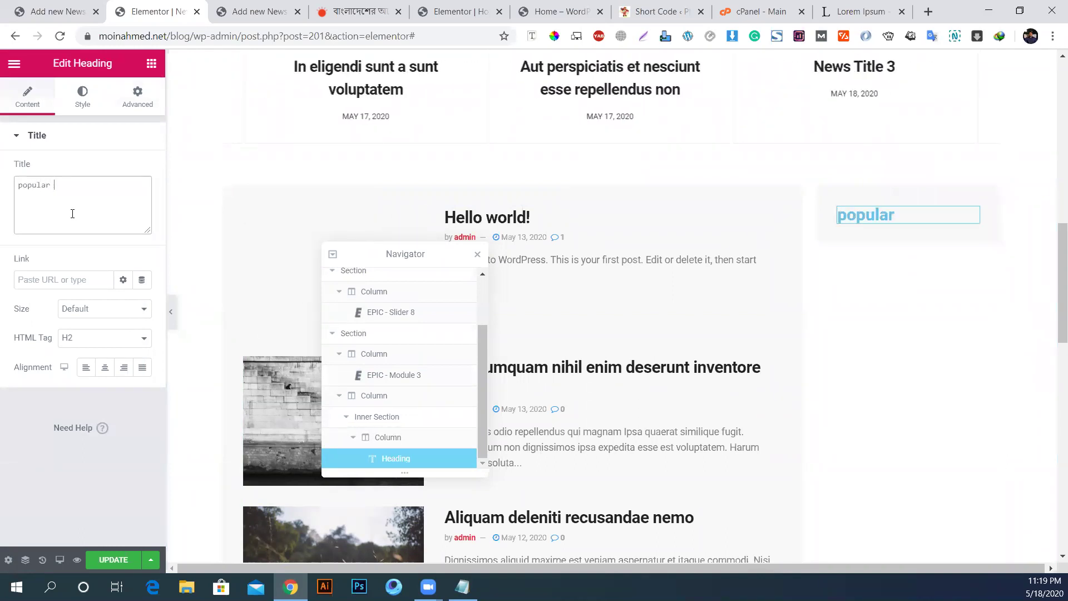
{"action": "type", "text": "News"}
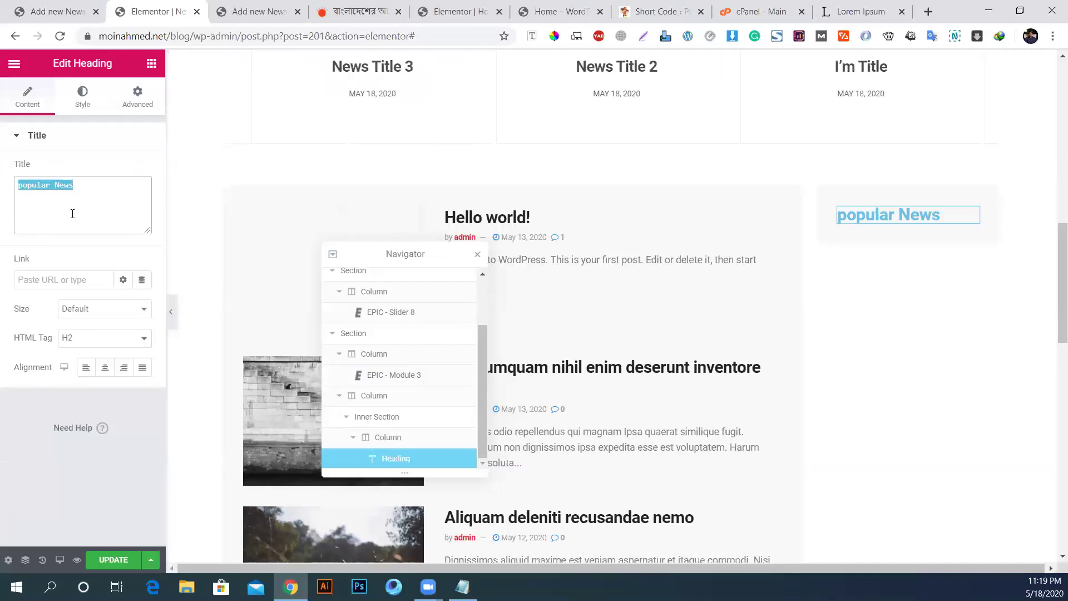
{"action": "type", "text": "Author"}
{"action": "key", "text": "BackSpace"}
{"action": "type", "text": "s"}
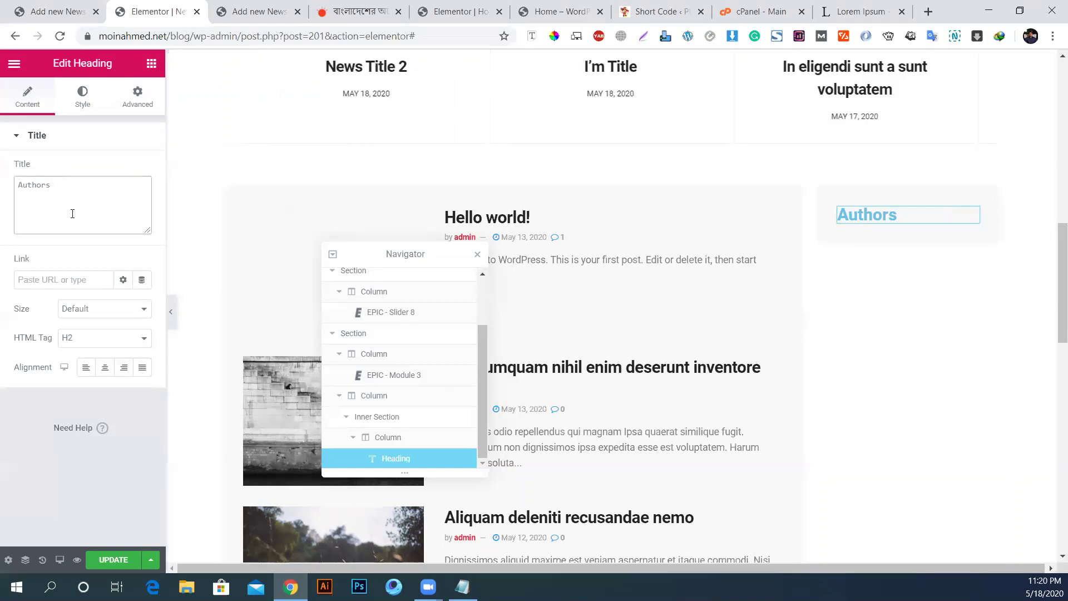
Step: Centre the heading and change its title to 'About us'
{"action": "left_click", "coordinate": [104, 368]}
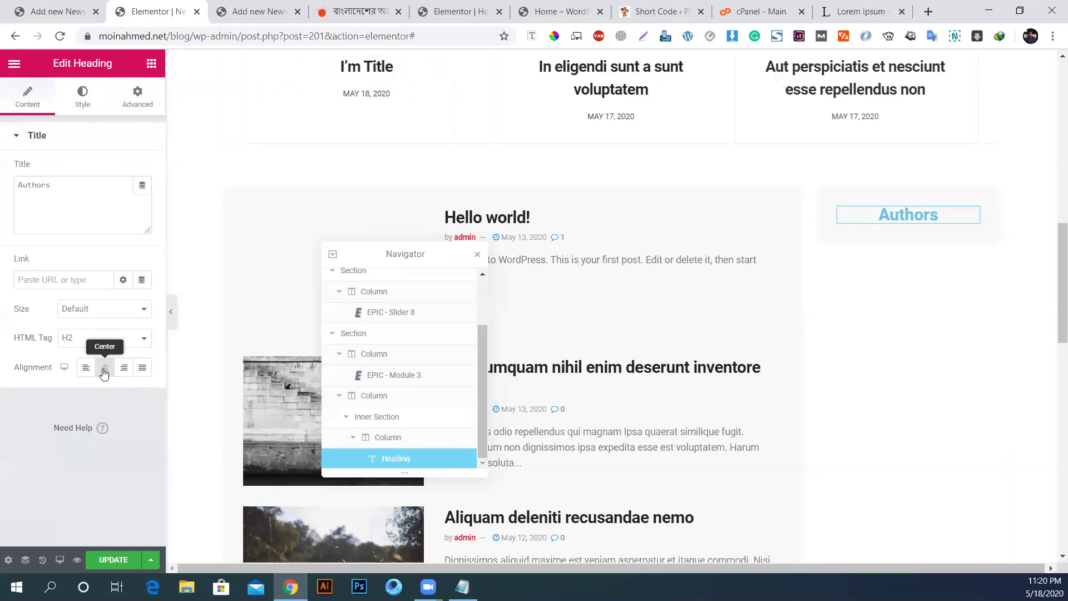
{"action": "key", "text": "ctrl+a"}
{"action": "left_click", "coordinate": [52, 202]}
{"action": "key", "text": "ctrl+a"}
{"action": "type", "text": "About "}
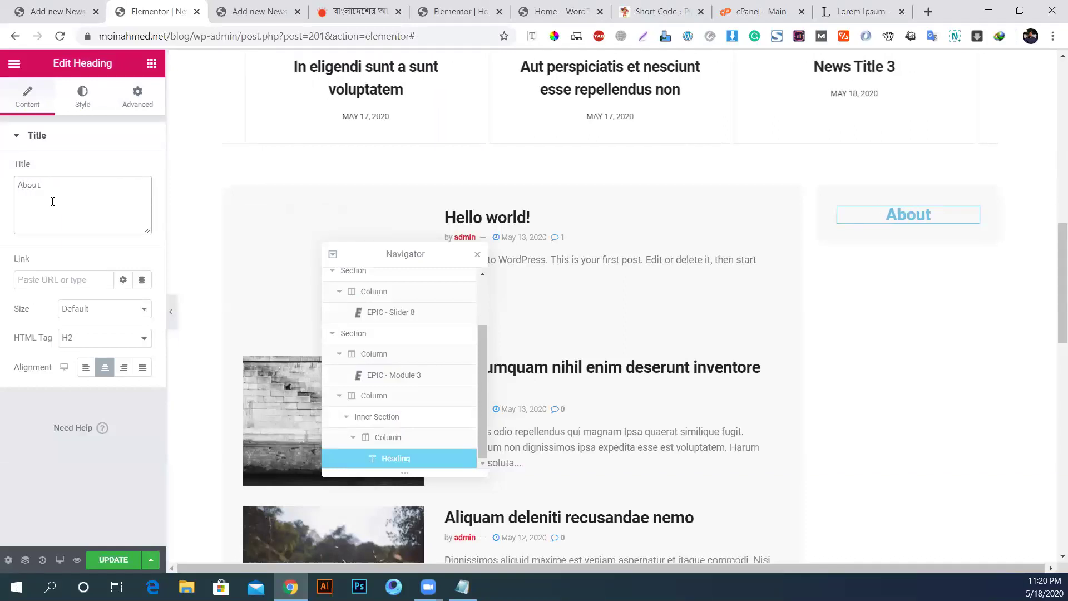
{"action": "type", "text": "us"}
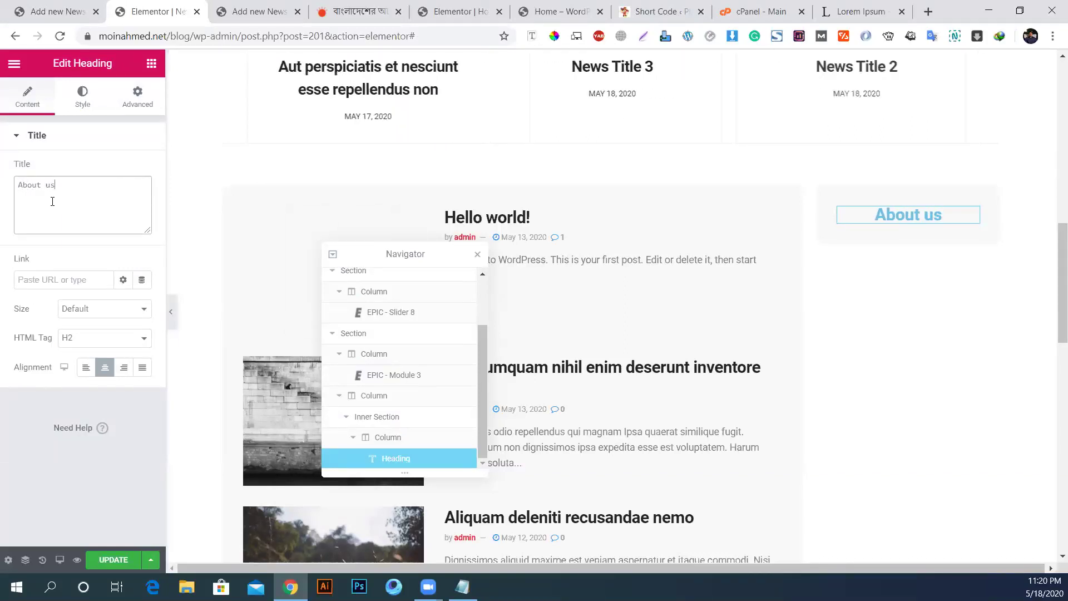
{"action": "left_click", "coordinate": [82, 95]}
Step: Set the About us heading text colour to black
{"action": "left_click", "coordinate": [124, 169]}
{"action": "left_click", "coordinate": [165, 203]}
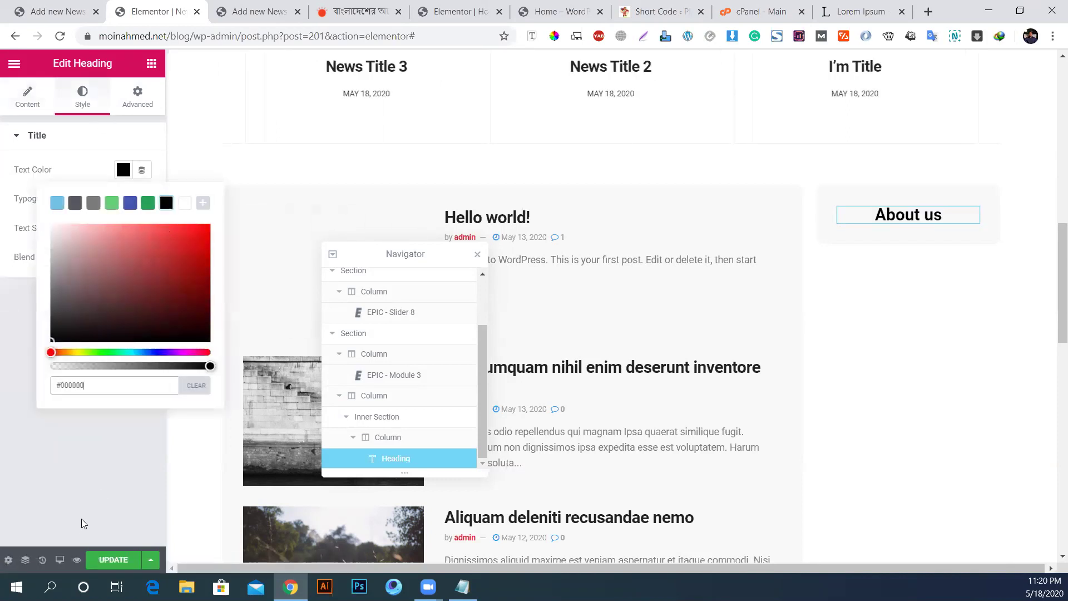
{"action": "left_click", "coordinate": [77, 479]}
Step: Try heading typography with weight 500, uppercase, and the Helvetica font
{"action": "left_click", "coordinate": [142, 199]}
{"action": "left_click", "coordinate": [82, 320]}
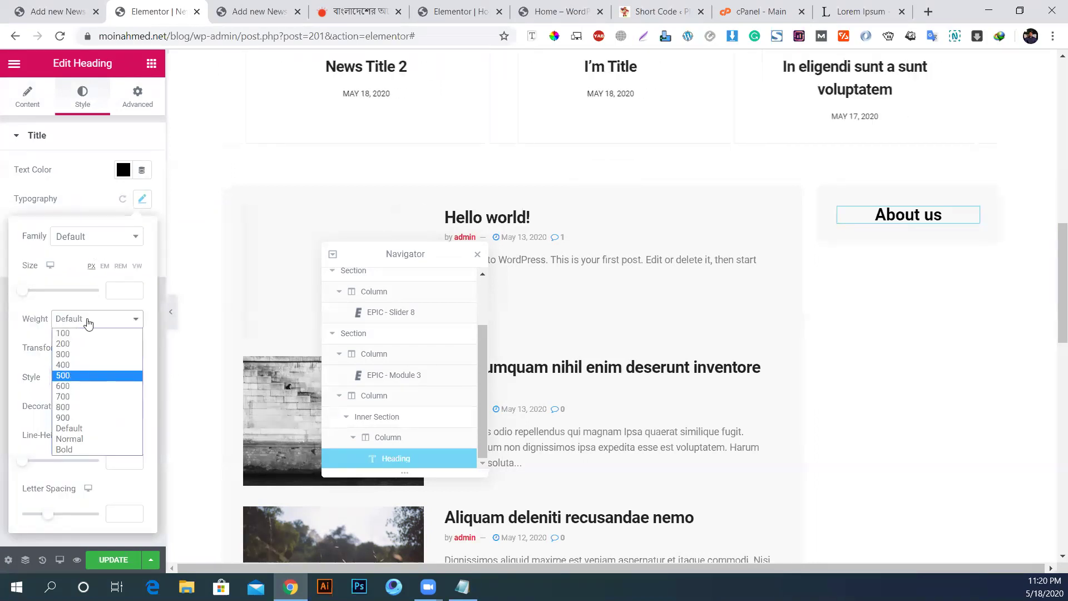
{"action": "left_click", "coordinate": [62, 375]}
{"action": "left_click", "coordinate": [104, 348]}
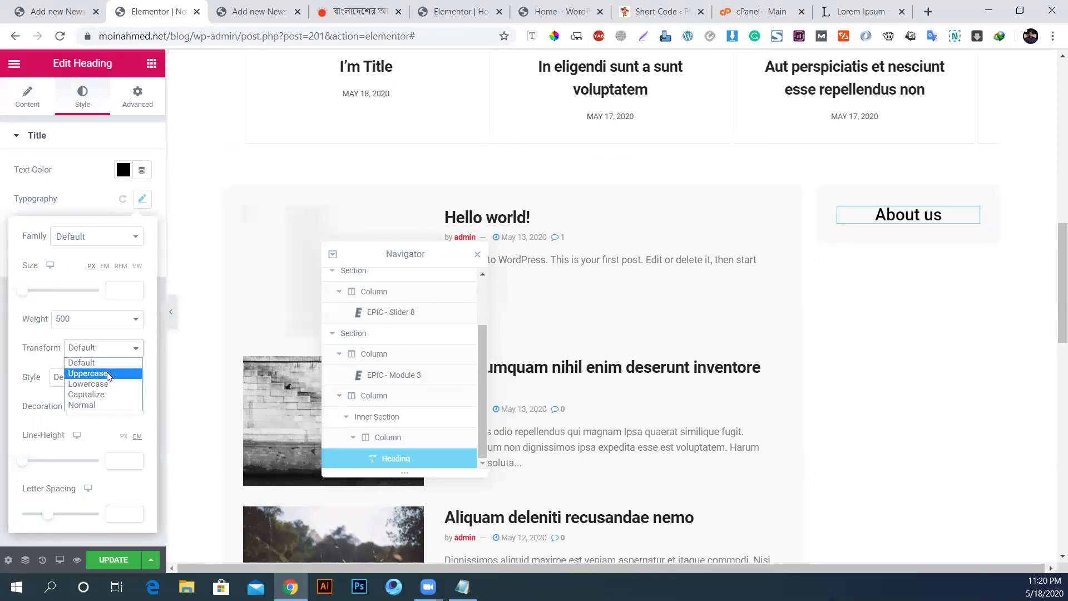
{"action": "left_click", "coordinate": [109, 373]}
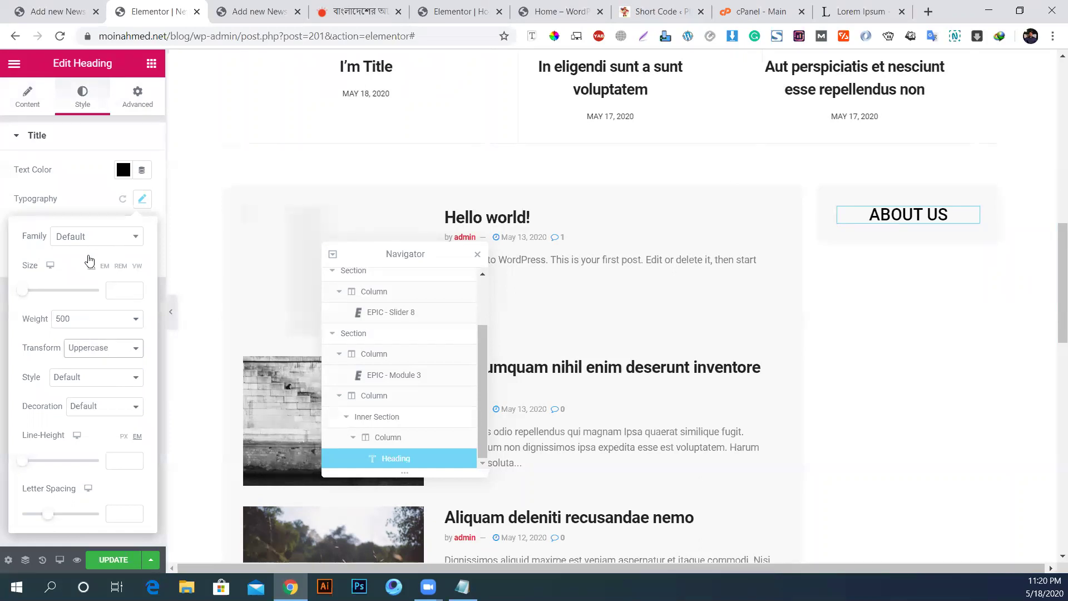
{"action": "left_click", "coordinate": [97, 237]}
{"action": "type", "text": "hel"}
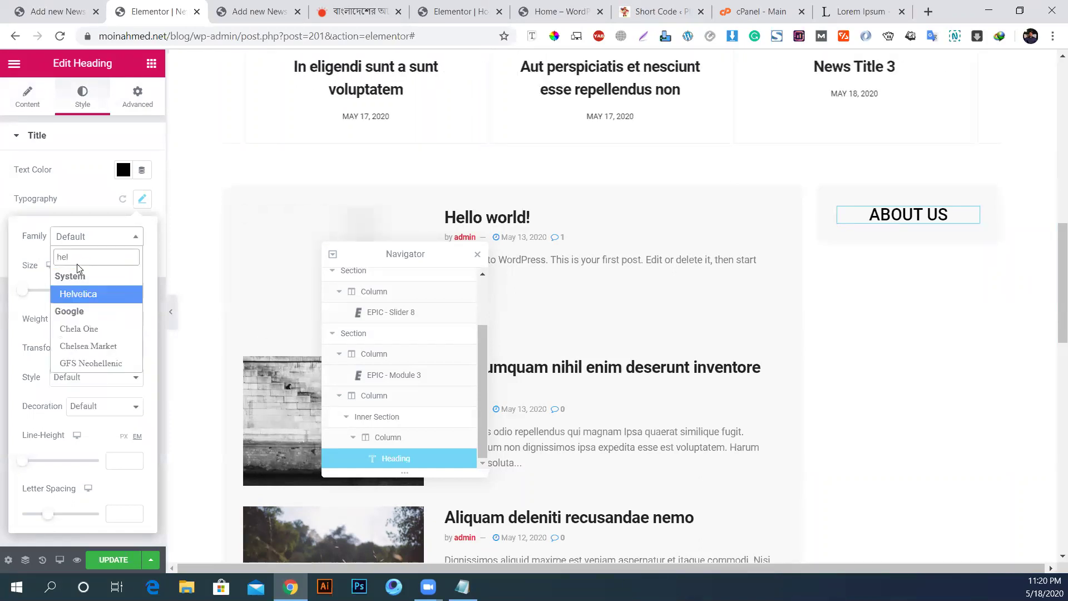
{"action": "key", "text": "Return"}
Step: Settle on Default font, Bold weight and normal case, then add an Image widget below
{"action": "left_click", "coordinate": [72, 237]}
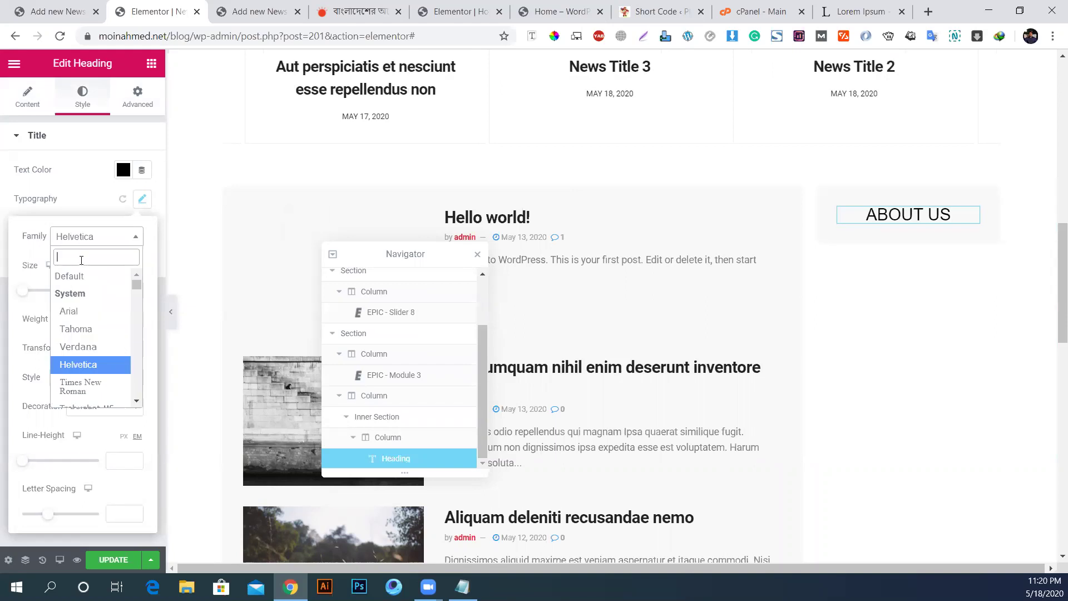
{"action": "type", "text": "oswald"}
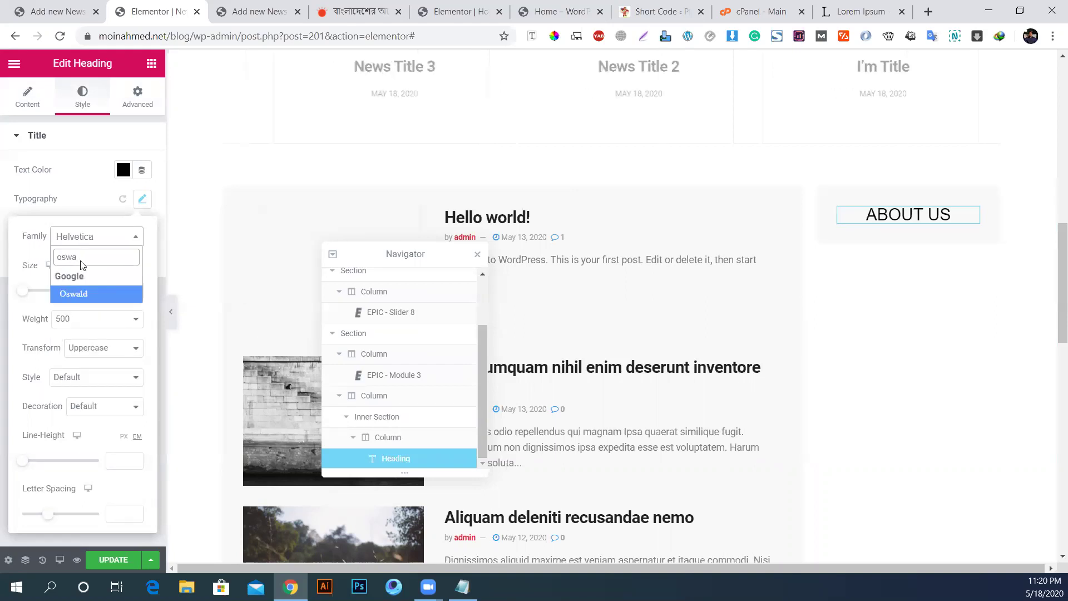
{"action": "key", "text": "Return"}
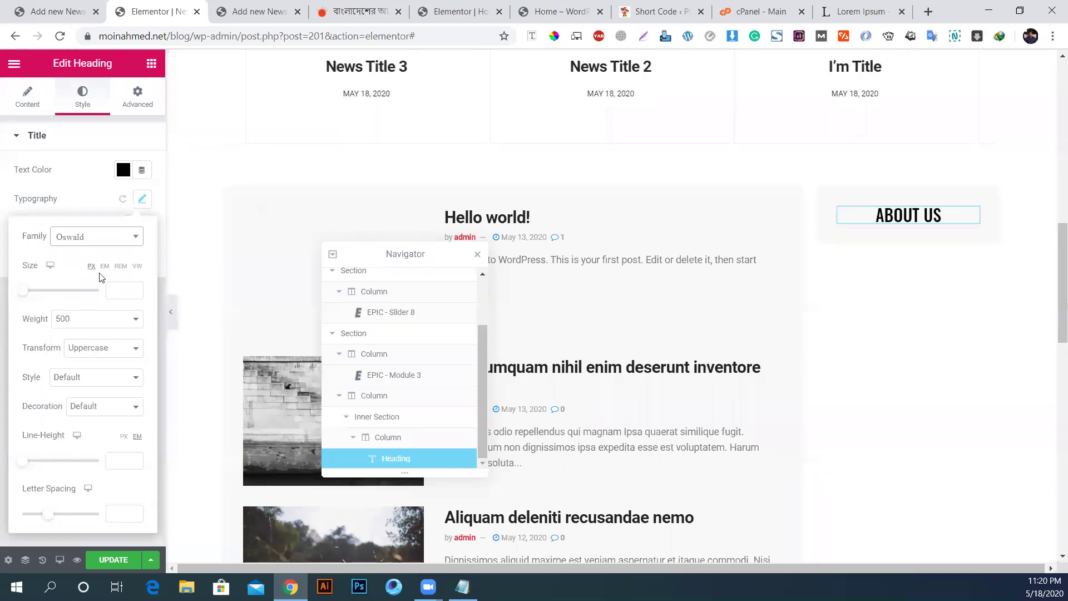
{"action": "left_click", "coordinate": [86, 242]}
{"action": "type", "text": "def"}
{"action": "key", "text": "Return"}
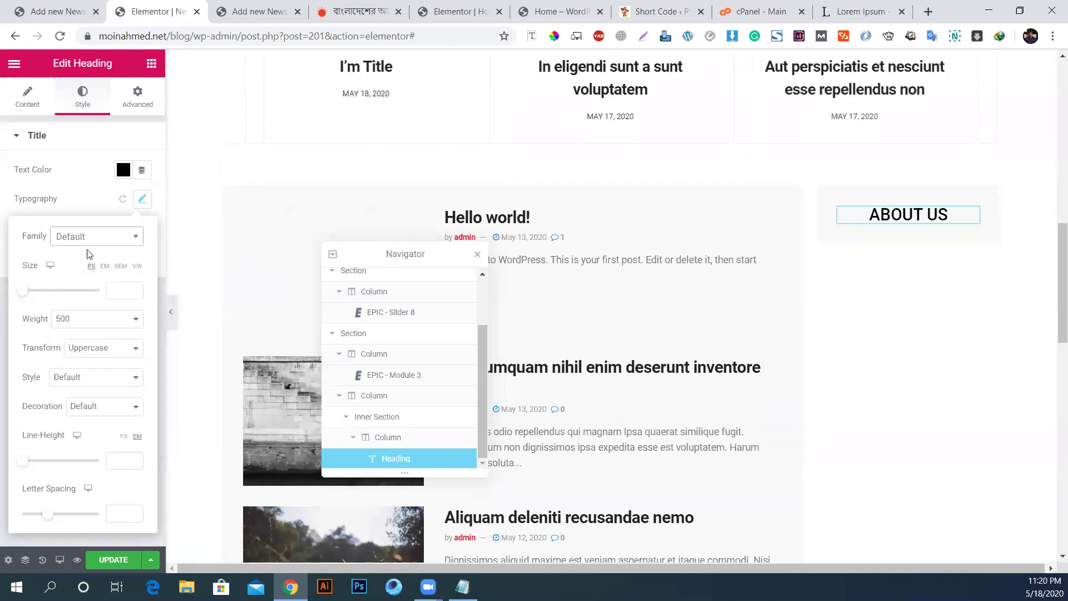
{"action": "left_click", "coordinate": [75, 320]}
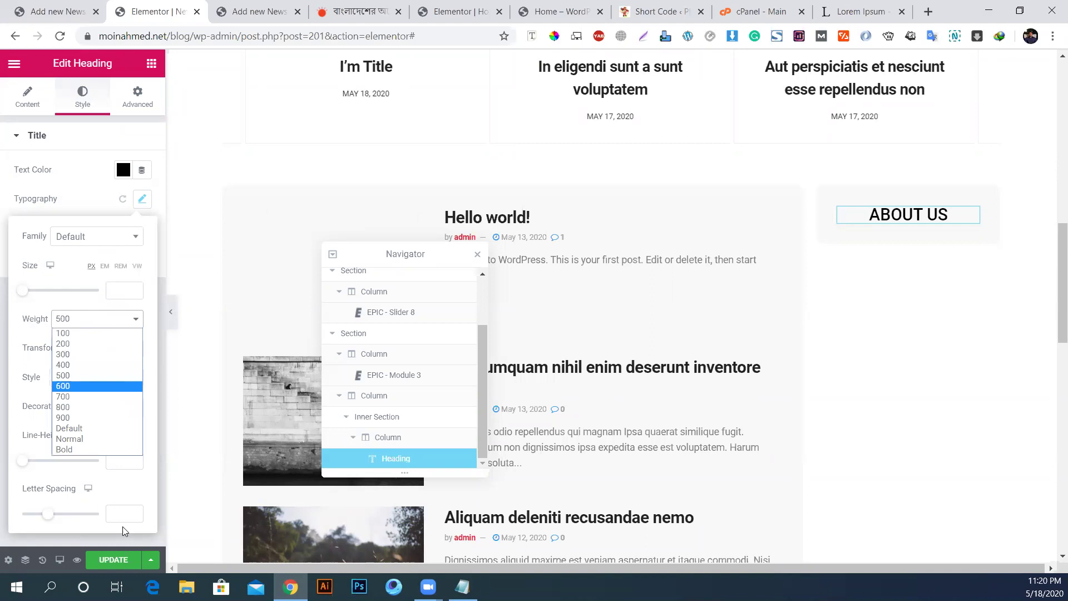
{"action": "left_click", "coordinate": [65, 450]}
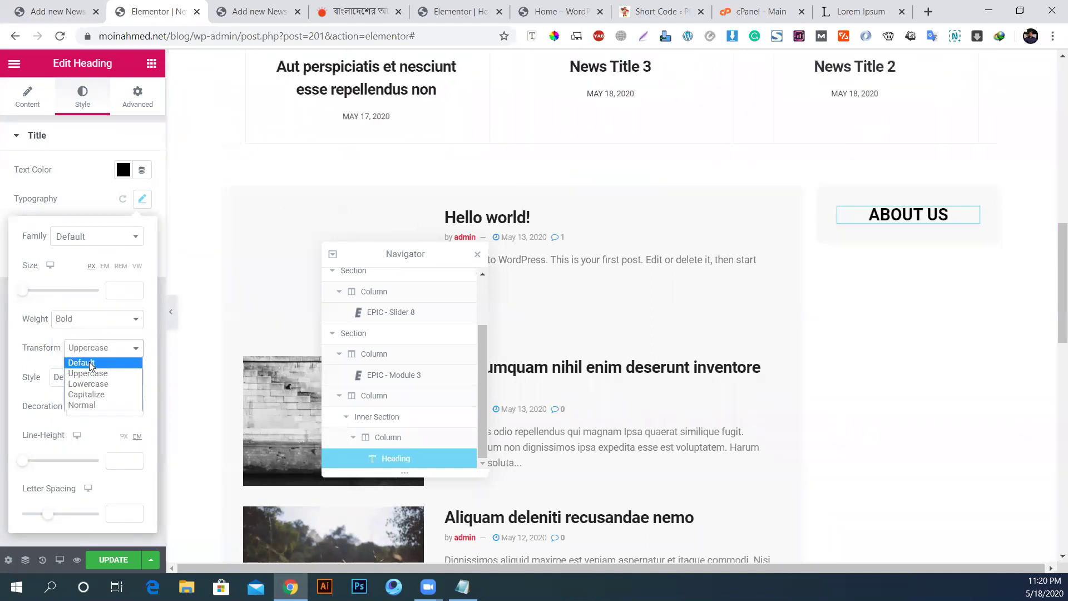
{"action": "left_click", "coordinate": [90, 363]}
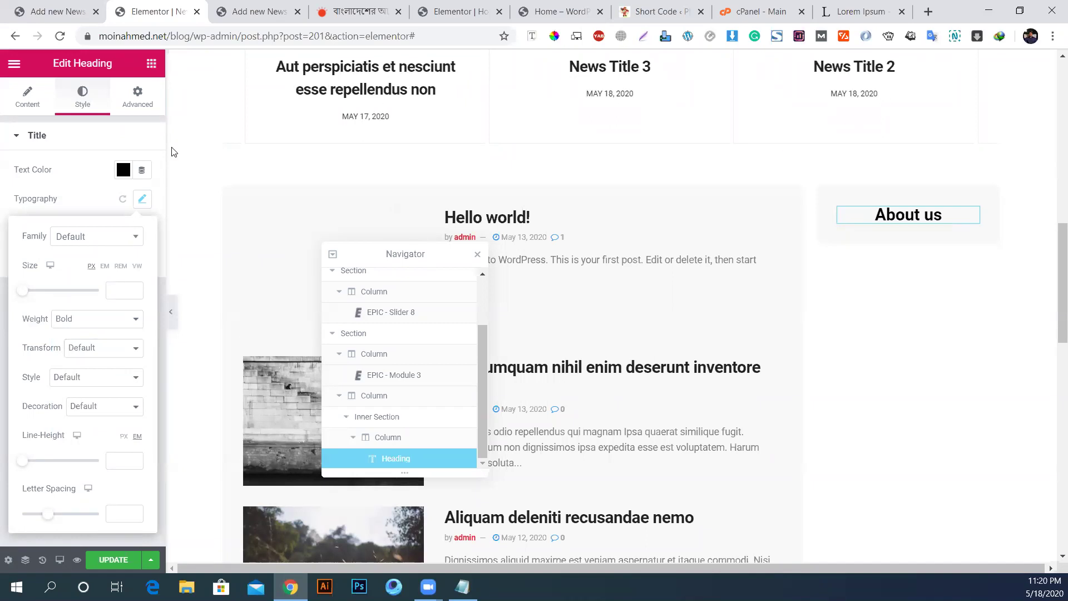
{"action": "left_click", "coordinate": [152, 63]}
{"action": "left_click_drag", "start_coordinate": [43, 259], "coordinate": [909, 225]}
Step: Insert the smiling man's portrait from the media library into the sidebar Image widget
{"action": "left_click", "coordinate": [82, 206]}
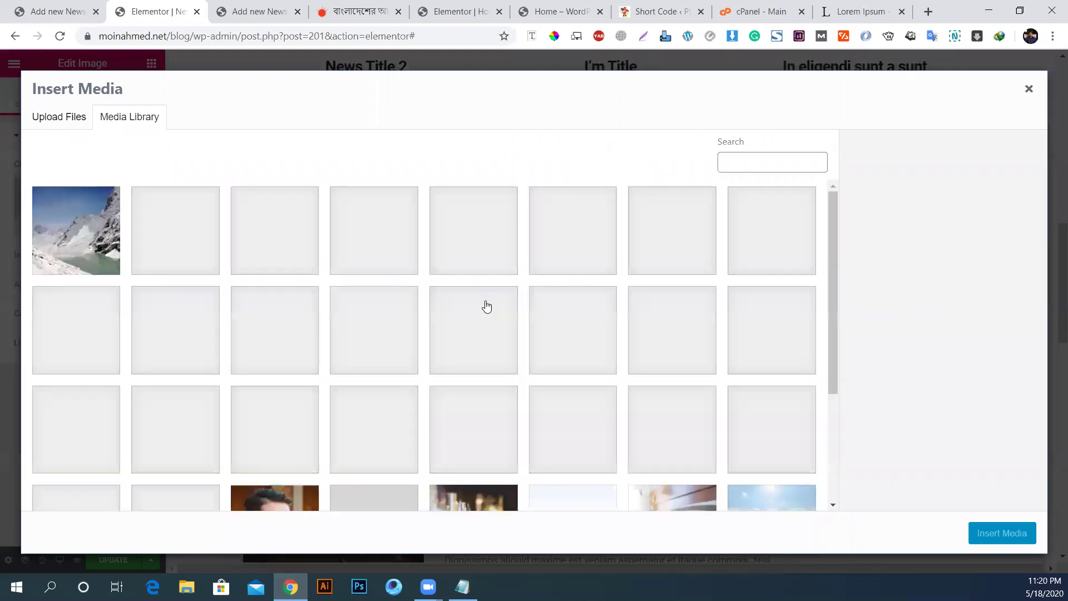
{"action": "scroll", "coordinate": [399, 385], "scroll_direction": "down", "scroll_amount": 2}
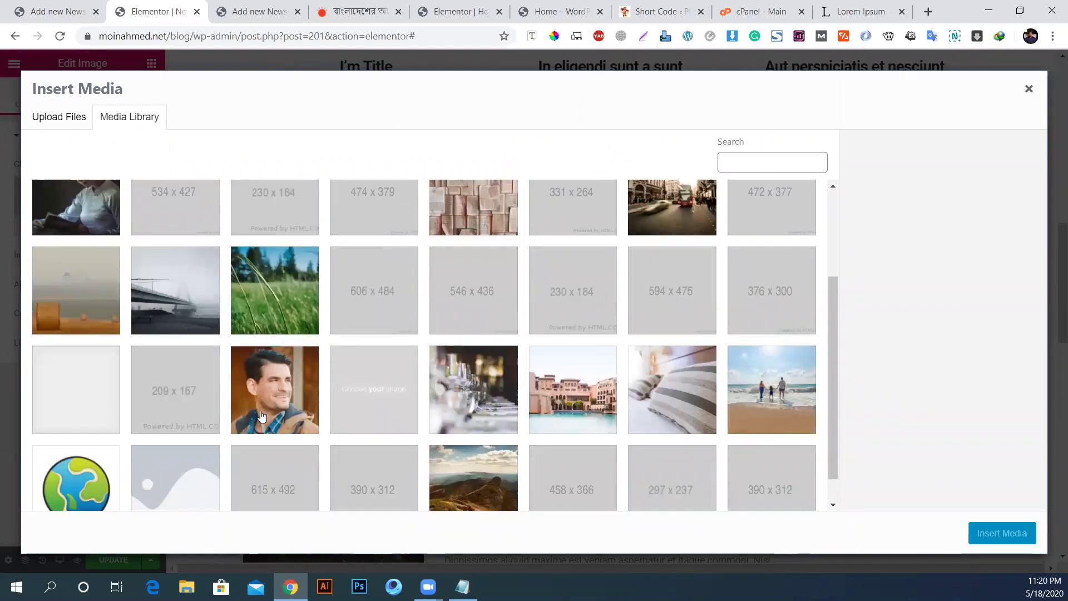
{"action": "left_click", "coordinate": [275, 389]}
{"action": "left_click", "coordinate": [1001, 533]}
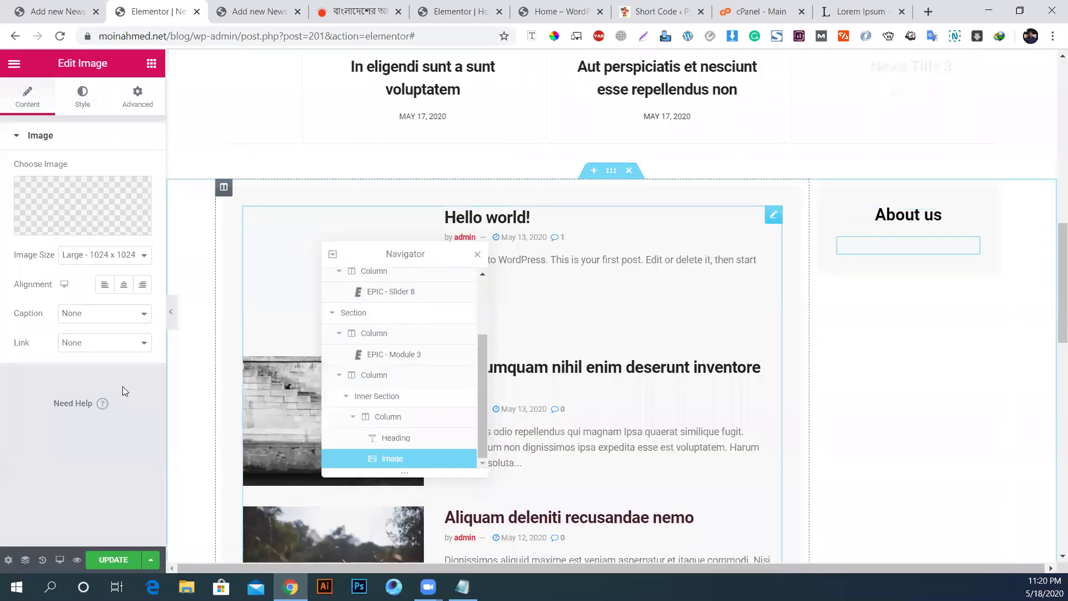
Step: Set the portrait's image size to Full
{"action": "left_click", "coordinate": [103, 255]}
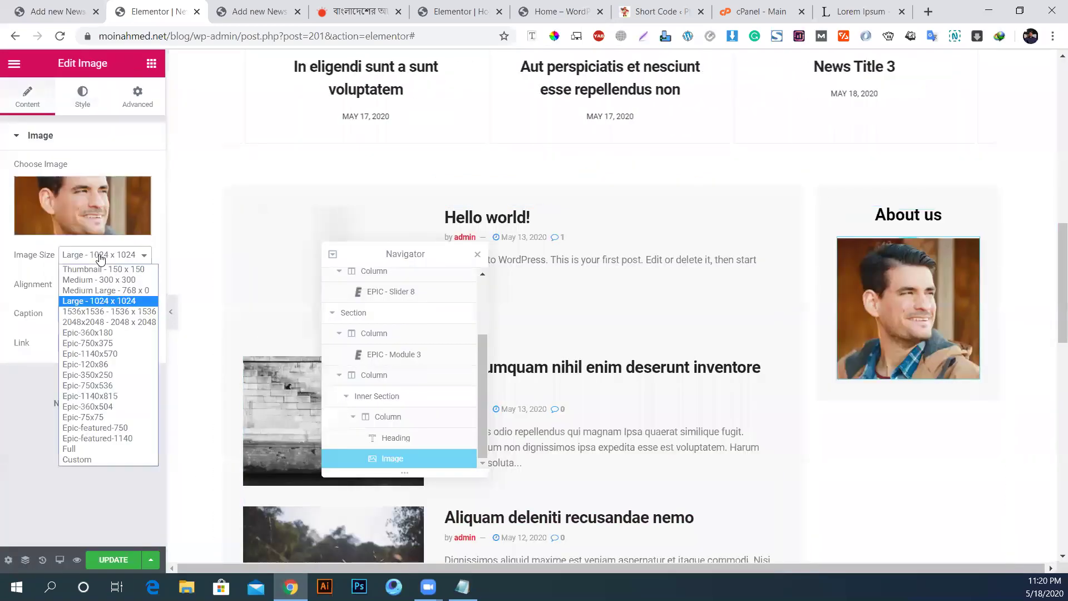
{"action": "left_click", "coordinate": [69, 450]}
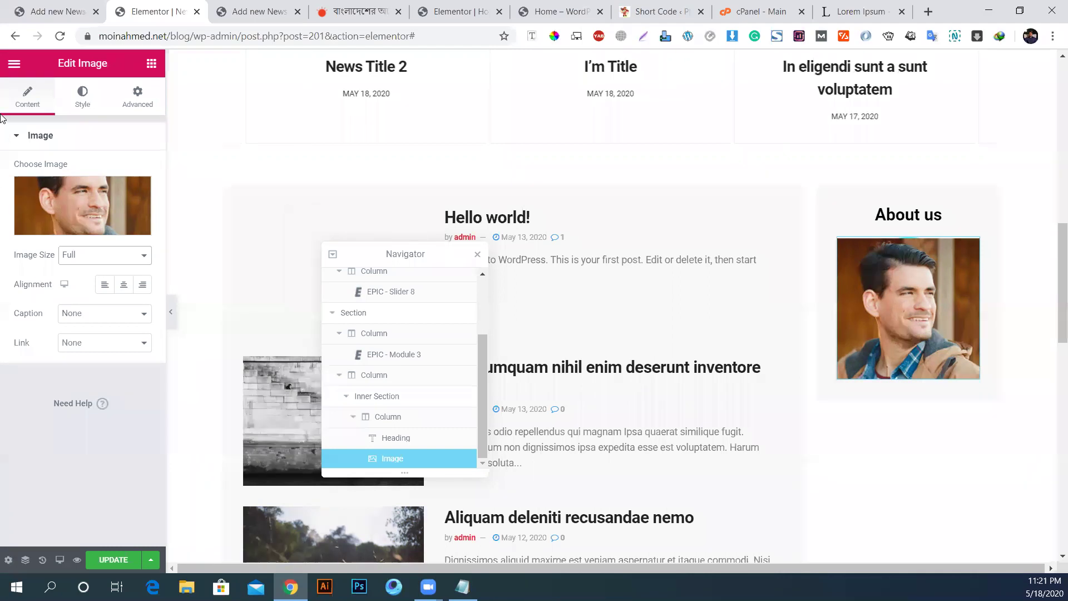
{"action": "left_click", "coordinate": [78, 99]}
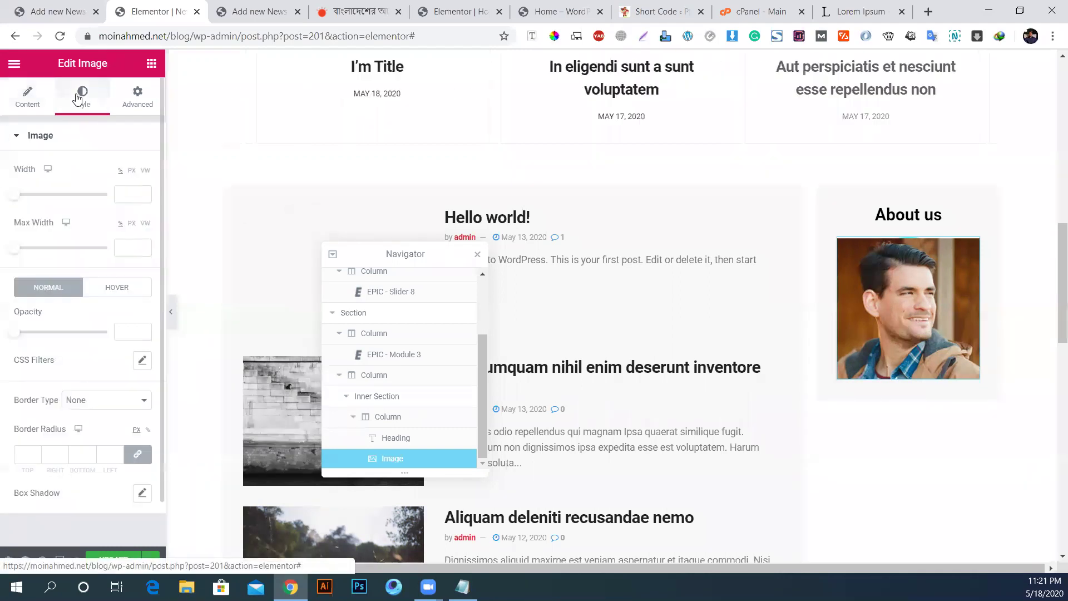
Step: Give the portrait a 500 border radius on all sides to make it circular
{"action": "left_click", "coordinate": [20, 457]}
{"action": "type", "text": "50"}
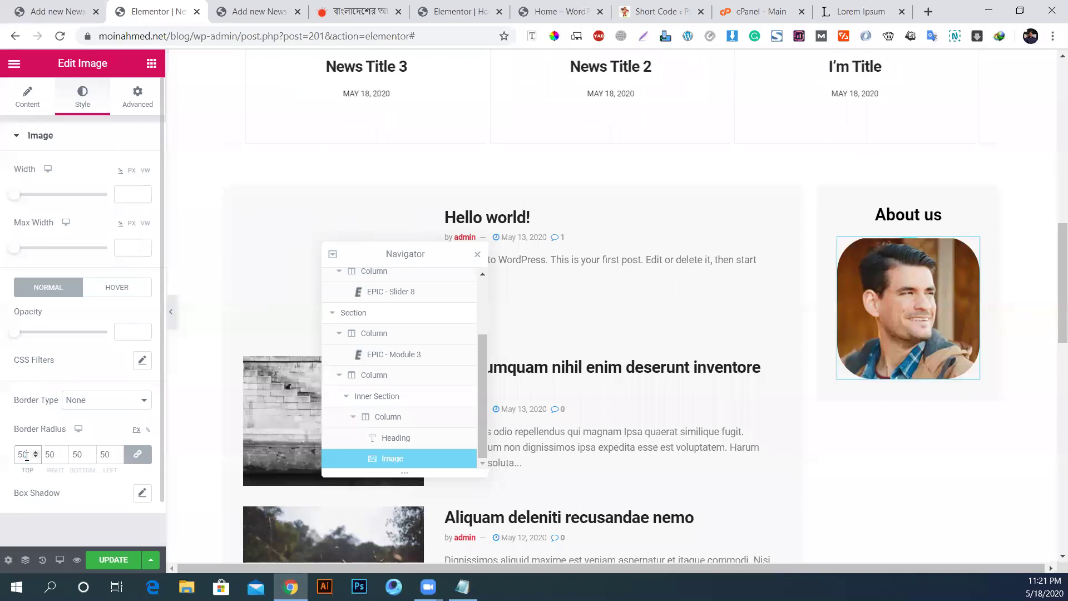
{"action": "type", "text": "0"}
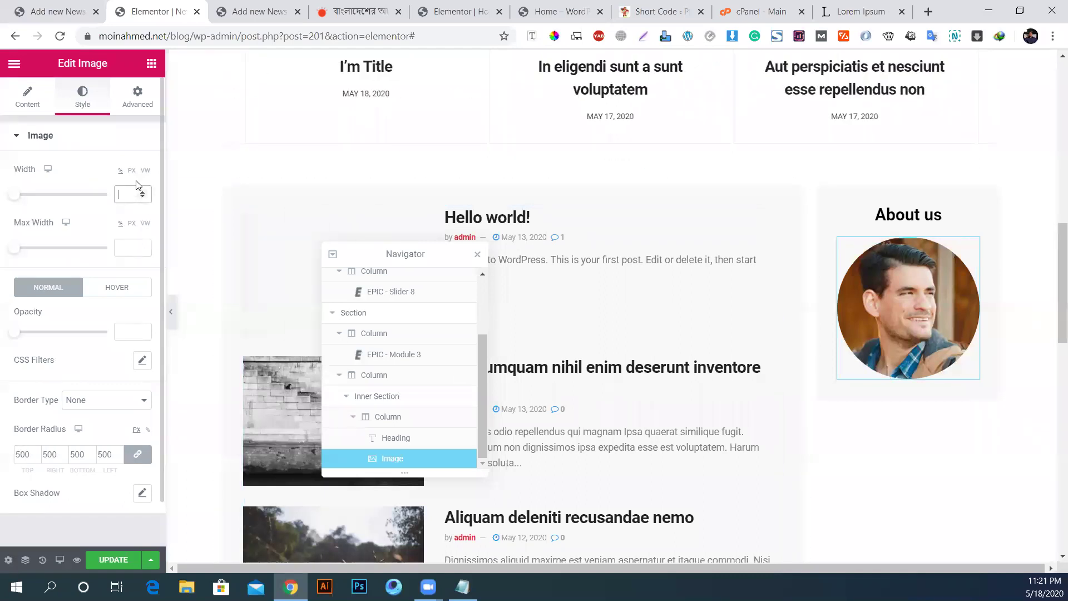
{"action": "type", "text": "50"}
Step: Increase the portrait's width to 65
{"action": "key", "text": "Up"}
{"action": "key", "text": "Up"}
{"action": "key", "text": "Up"}
{"action": "key", "text": "Up"}
{"action": "key", "text": "Up"}
{"action": "key", "text": "Up"}
{"action": "key", "text": "Up"}
{"action": "key", "text": "Up"}
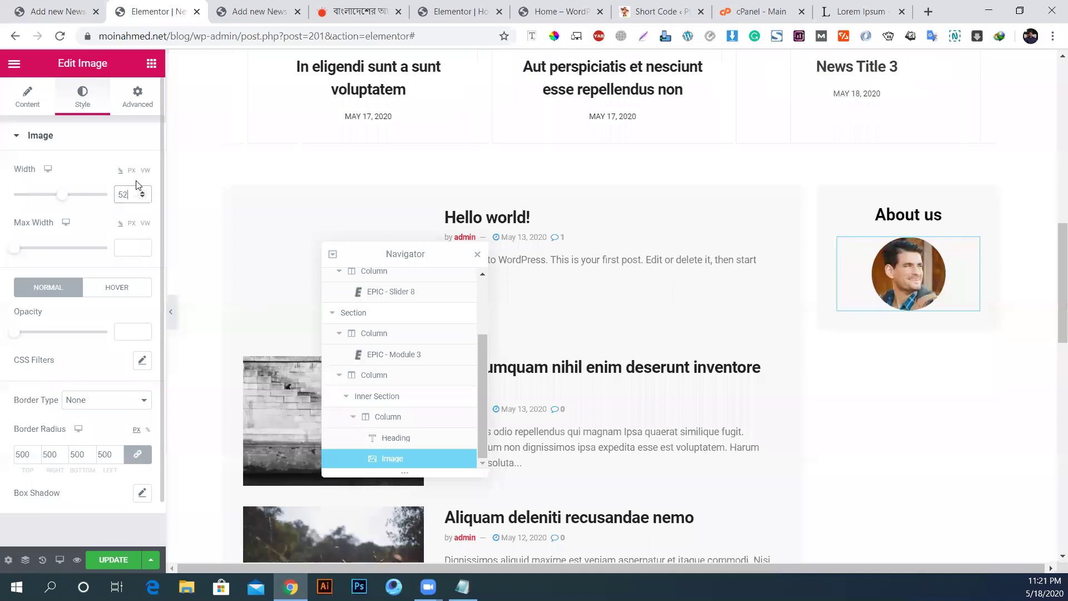
{"action": "key", "text": "Up"}
{"action": "key", "text": "Up"}
{"action": "key", "text": "Up"}
{"action": "key", "text": "Up"}
{"action": "key", "text": "Up"}
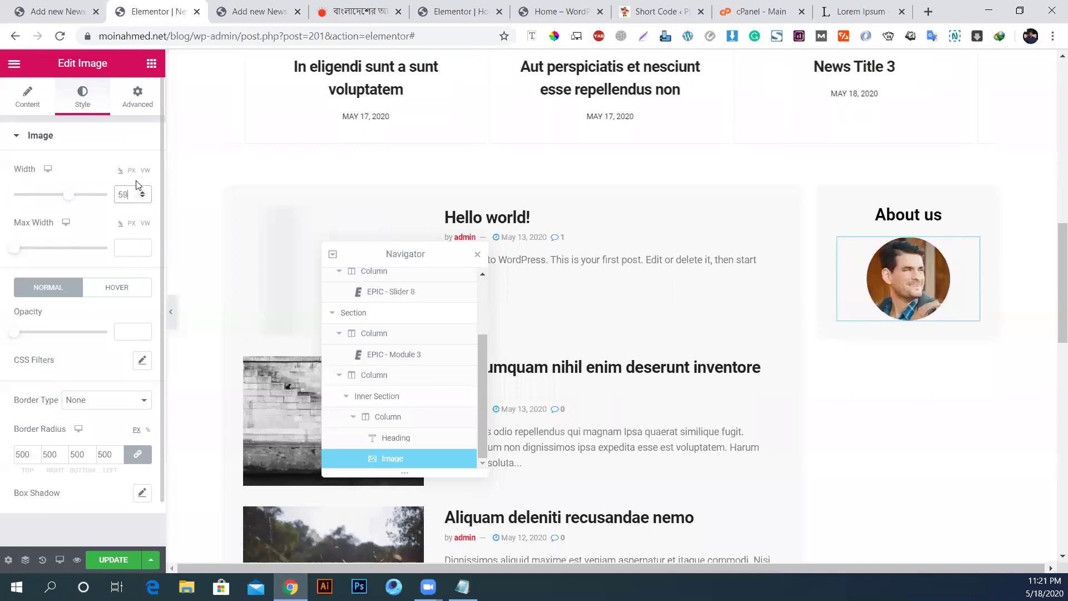
{"action": "key", "text": "Up"}
{"action": "key", "text": "Up"}
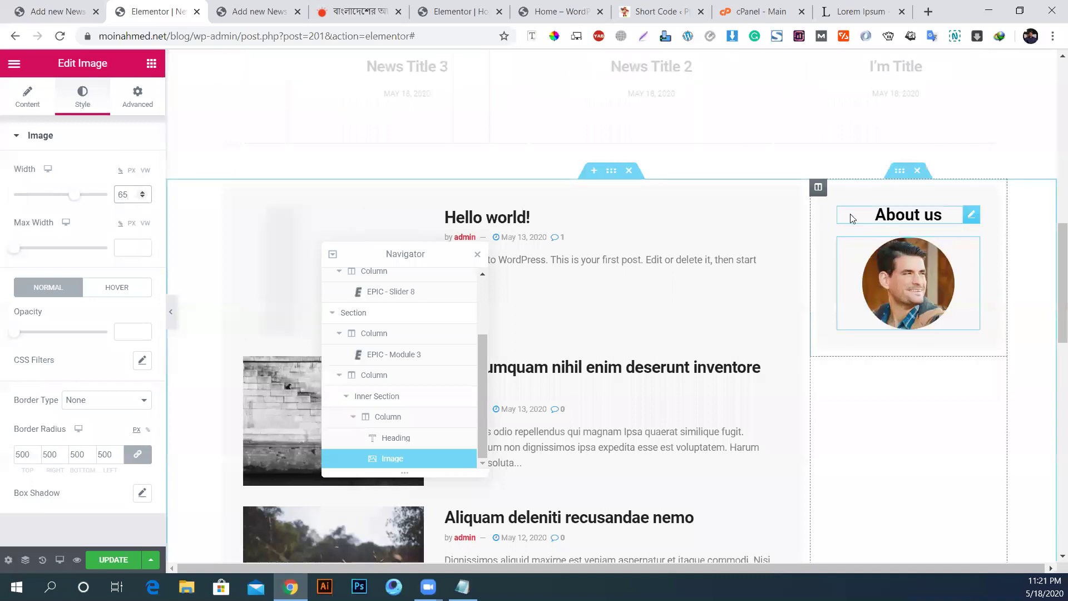
Step: Set the About us column's Widgets Space to 10 px
{"action": "left_click", "coordinate": [818, 189]}
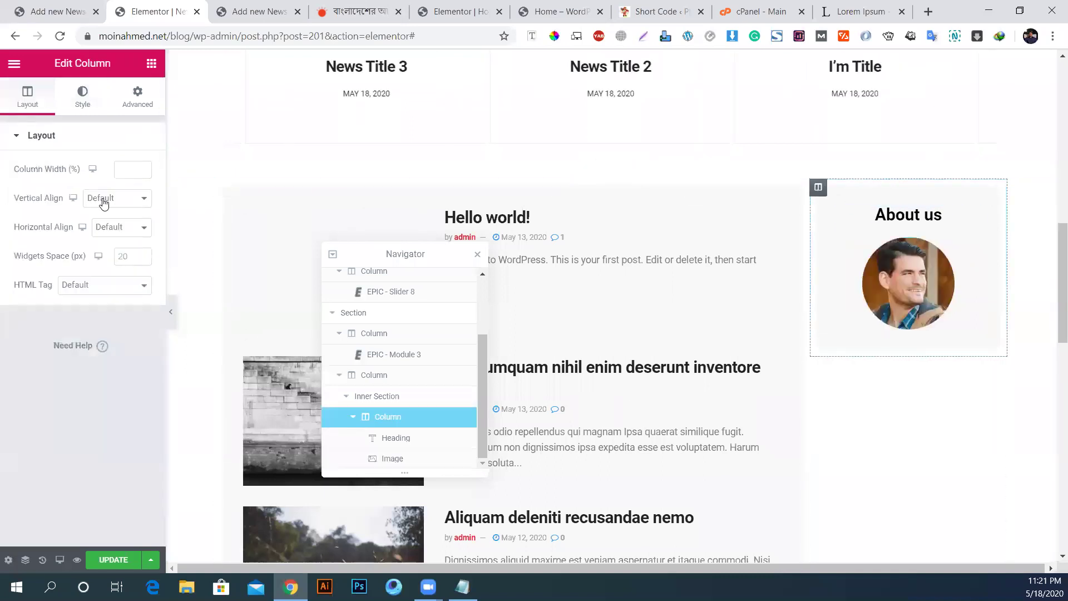
{"action": "left_click", "coordinate": [124, 256]}
{"action": "type", "text": "0"}
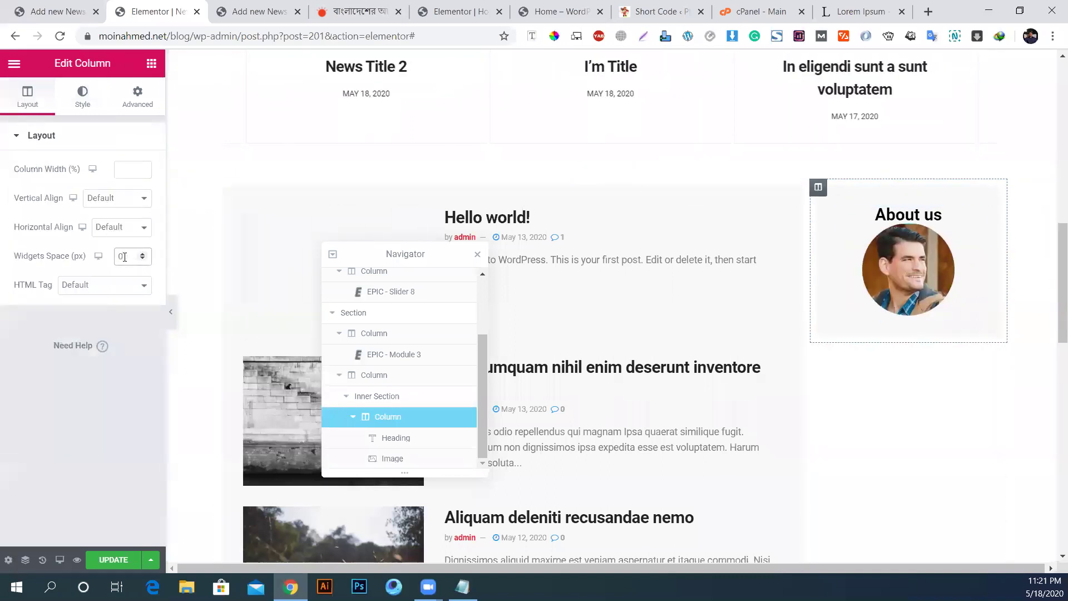
{"action": "key", "text": "BackSpace"}
{"action": "type", "text": "6"}
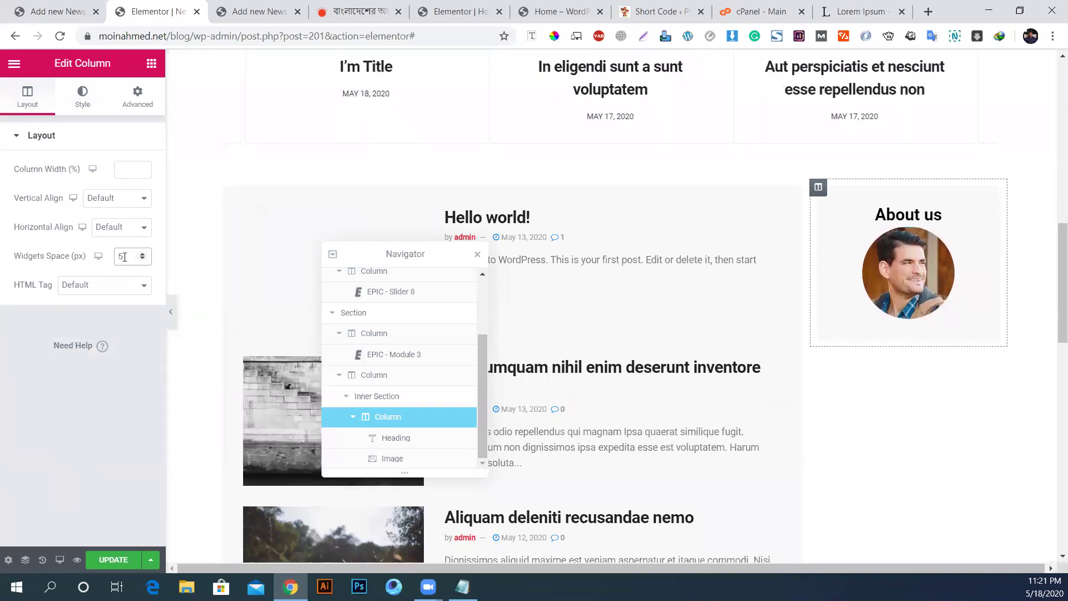
{"action": "key", "text": "Up"}
{"action": "key", "text": "Up"}
{"action": "key", "text": "Up"}
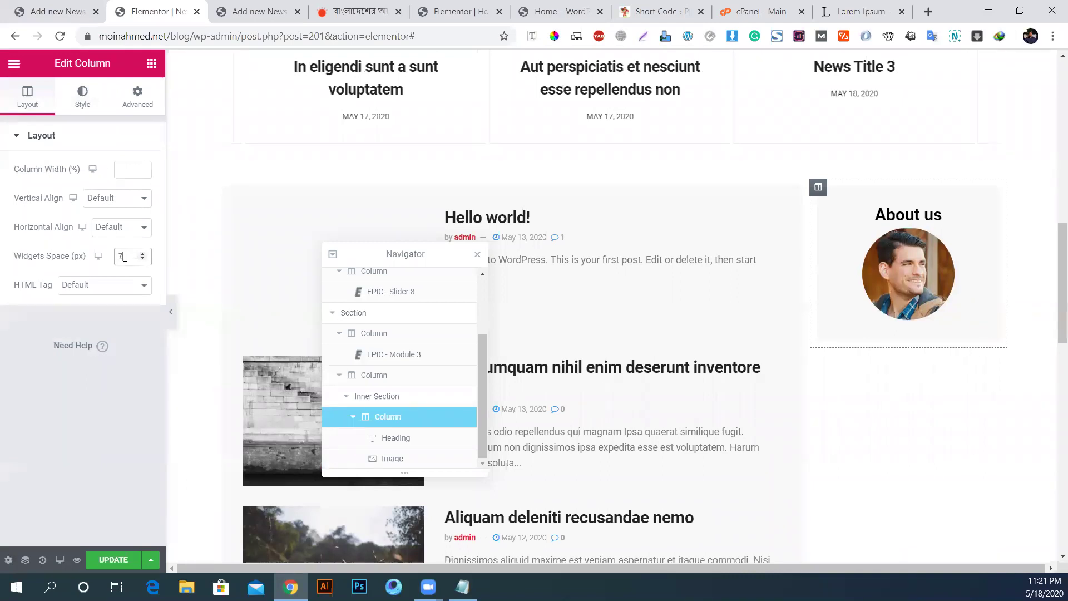
{"action": "key", "text": "Up"}
{"action": "key", "text": "Up"}
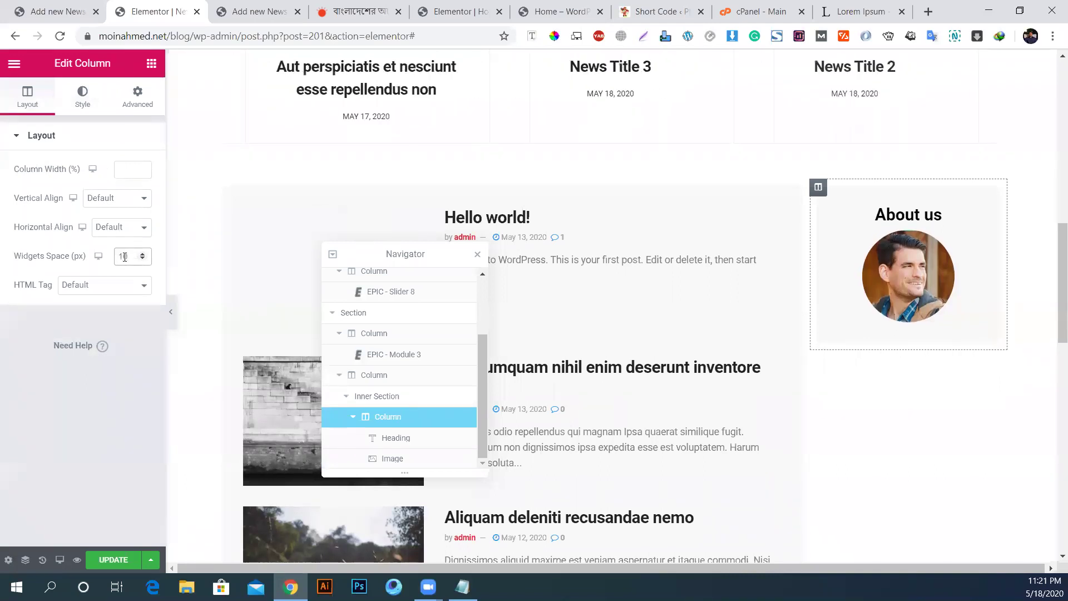
{"action": "left_click", "coordinate": [150, 66]}
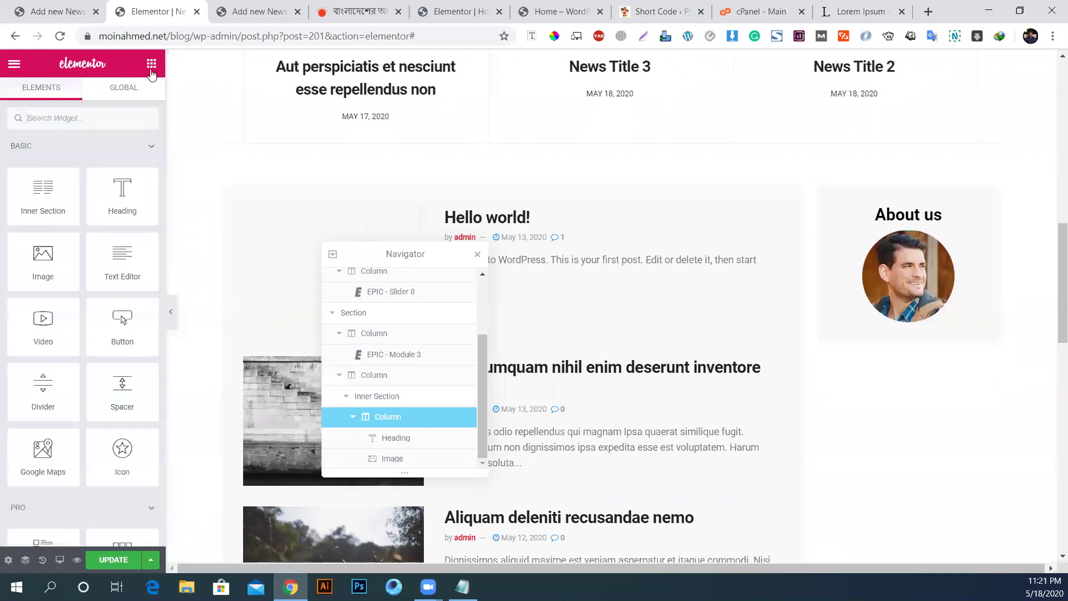
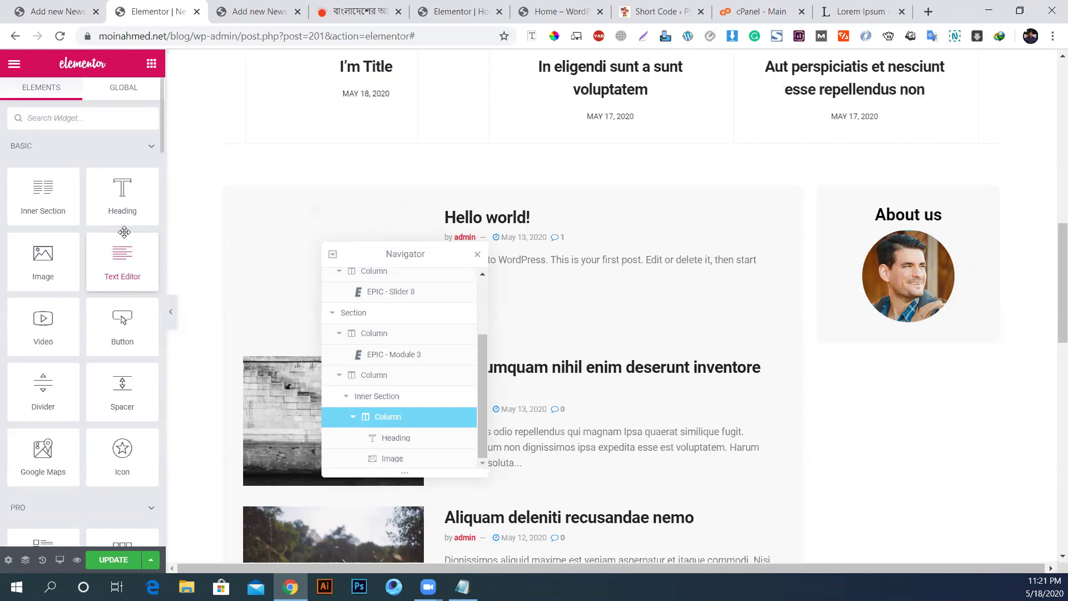
Step: Add a heading under the About us photo reading 'Omuk Company'
{"action": "left_click_drag", "start_coordinate": [110, 203], "coordinate": [912, 327]}
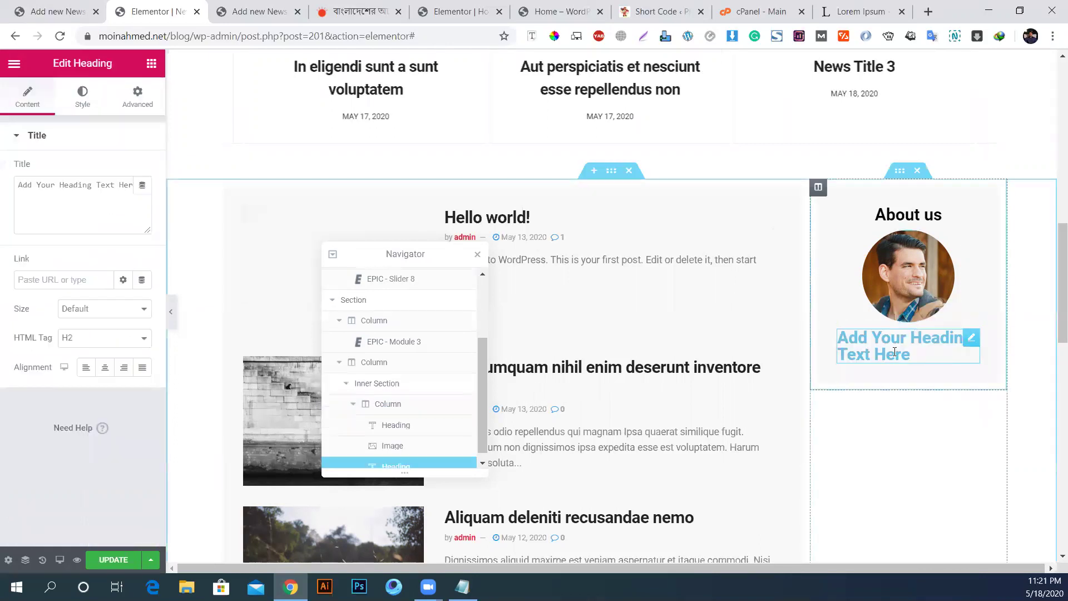
{"action": "left_click", "coordinate": [55, 202]}
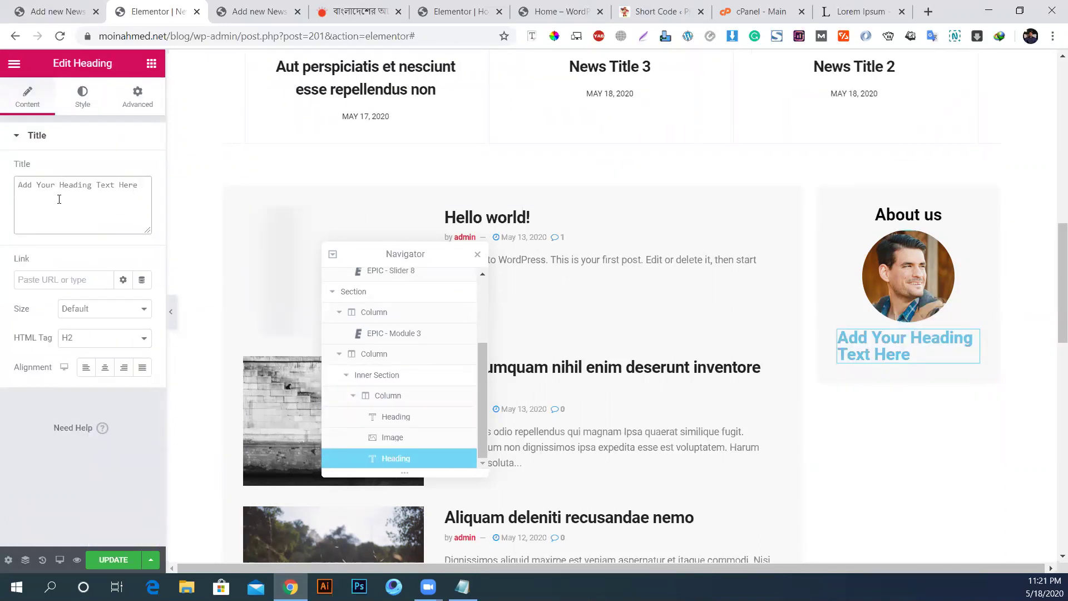
{"action": "key", "text": "ctrl+a"}
{"action": "type", "text": "O"}
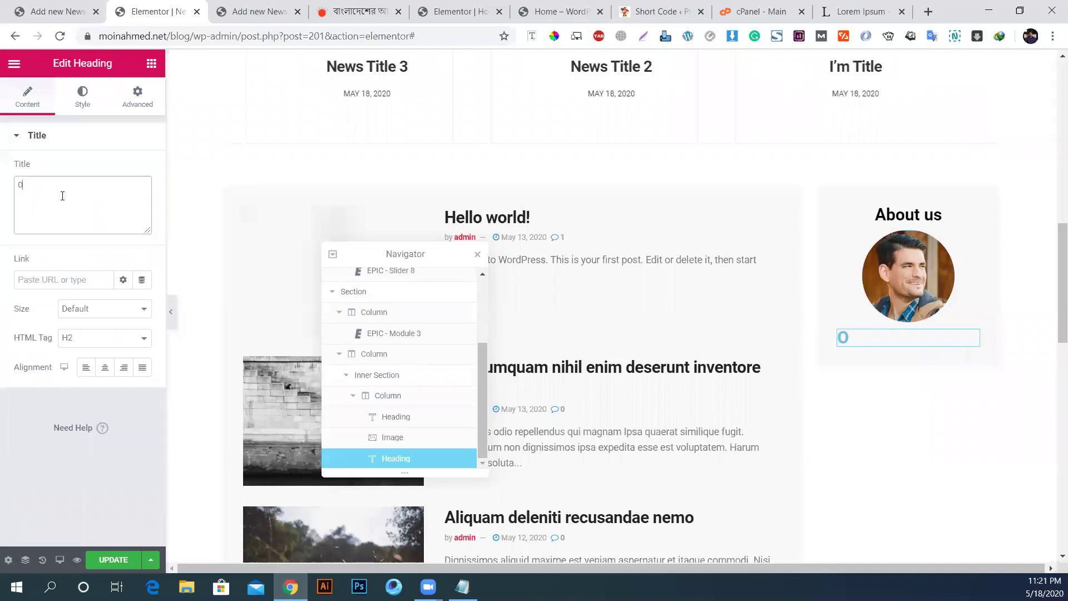
{"action": "type", "text": "muk Com"}
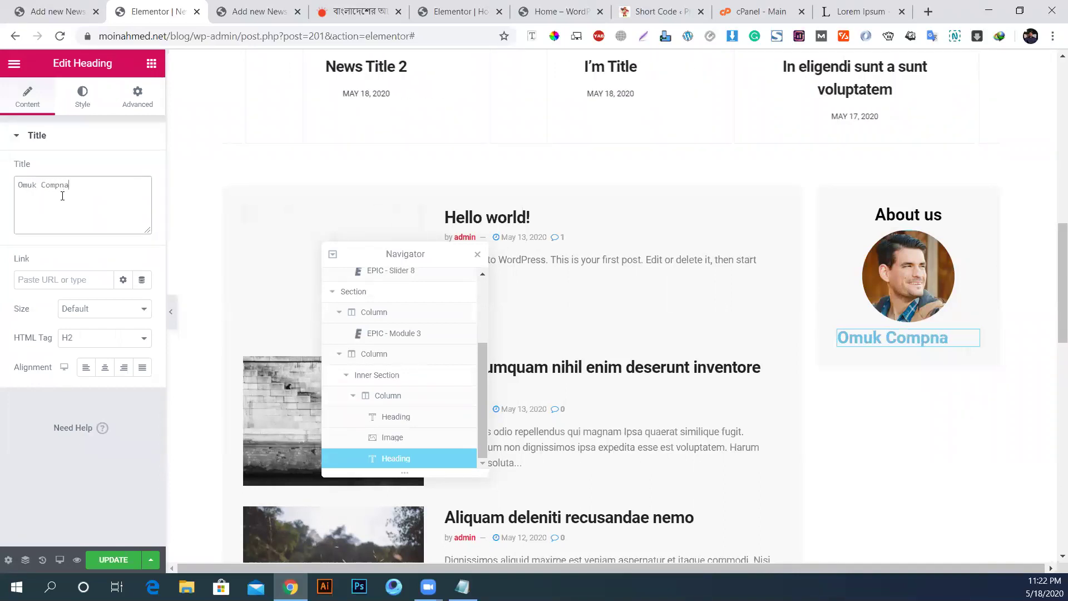
{"action": "type", "text": "pany"}
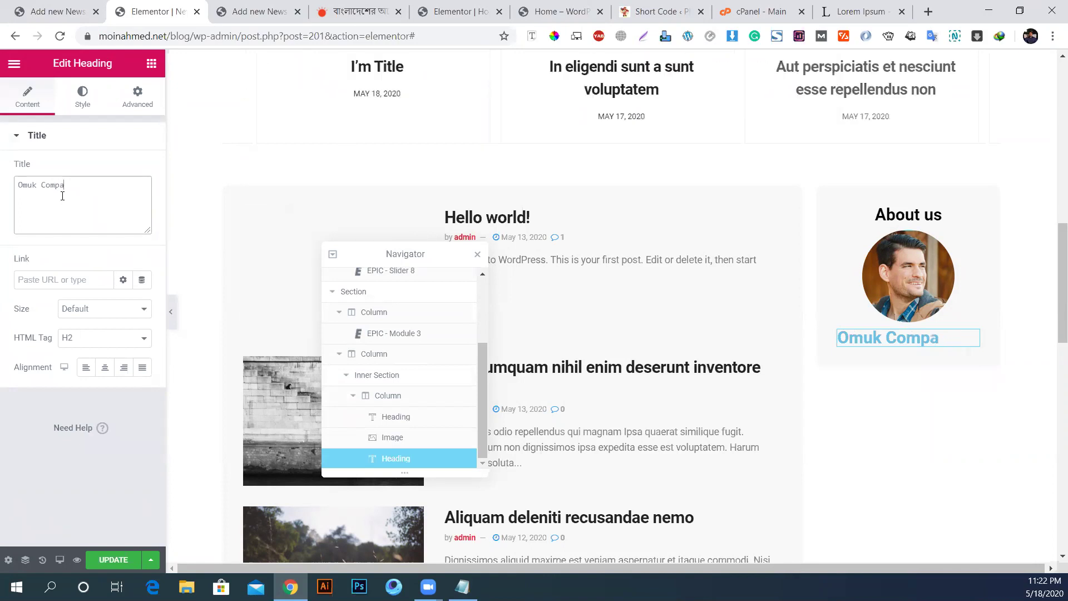
Step: Make the Omuk Company heading black, reduce its font size to 21 px, and centre it
{"action": "left_click", "coordinate": [82, 96]}
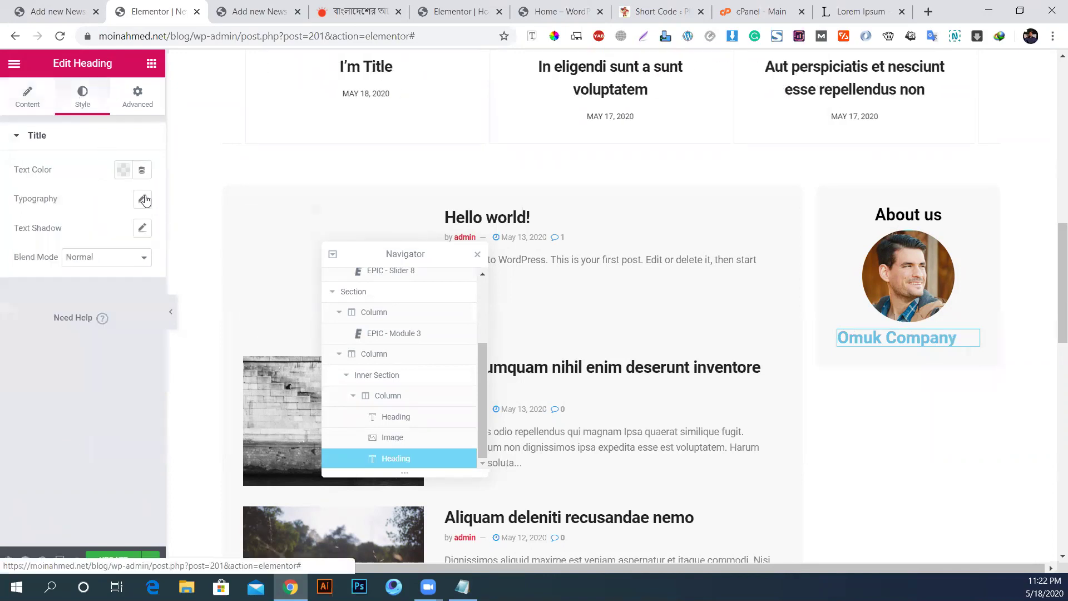
{"action": "left_click", "coordinate": [123, 170]}
{"action": "left_click", "coordinate": [171, 212]}
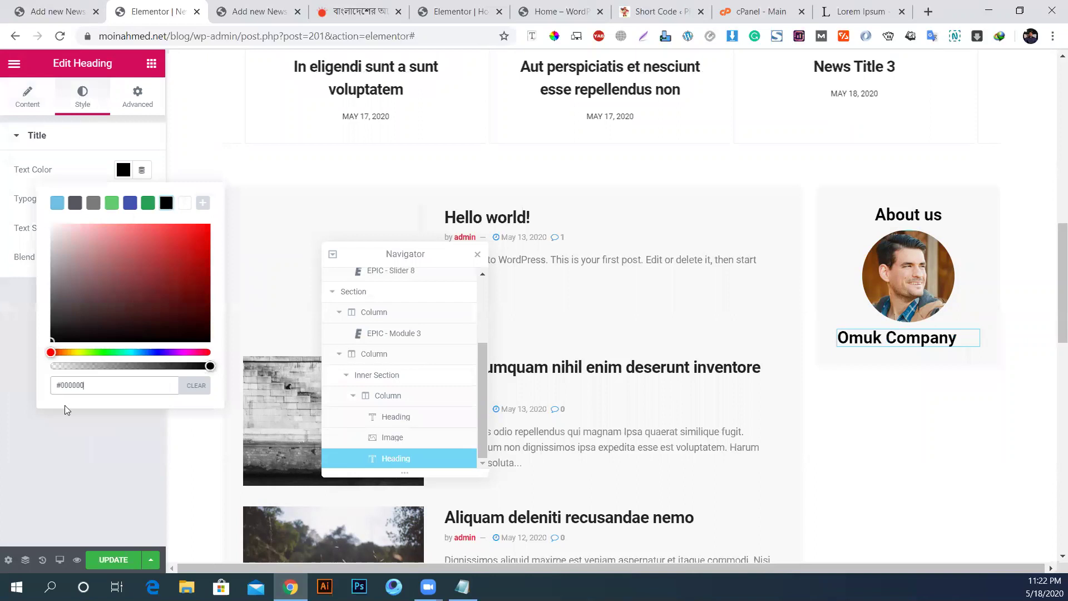
{"action": "left_click", "coordinate": [58, 442]}
{"action": "left_click", "coordinate": [142, 200]}
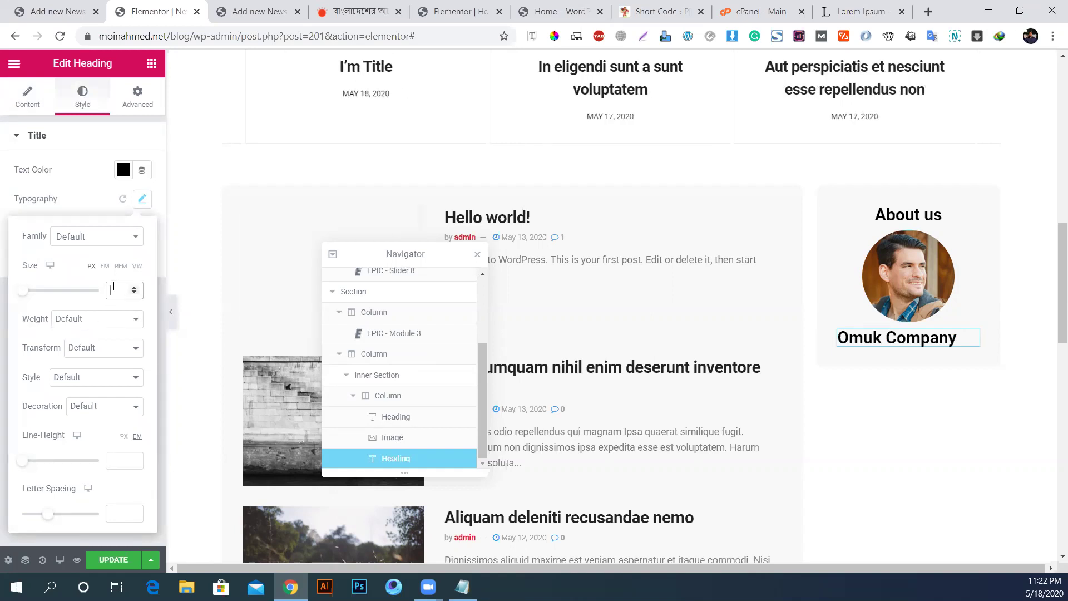
{"action": "key", "text": "Down"}
{"action": "key", "text": "Down"}
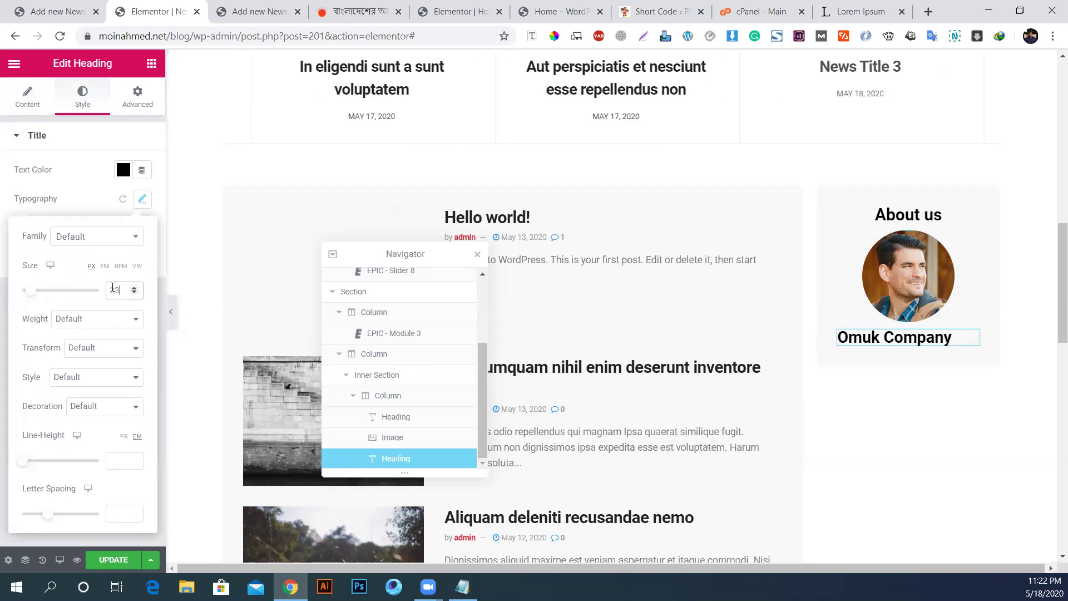
{"action": "left_click", "coordinate": [27, 97]}
{"action": "left_click", "coordinate": [105, 370]}
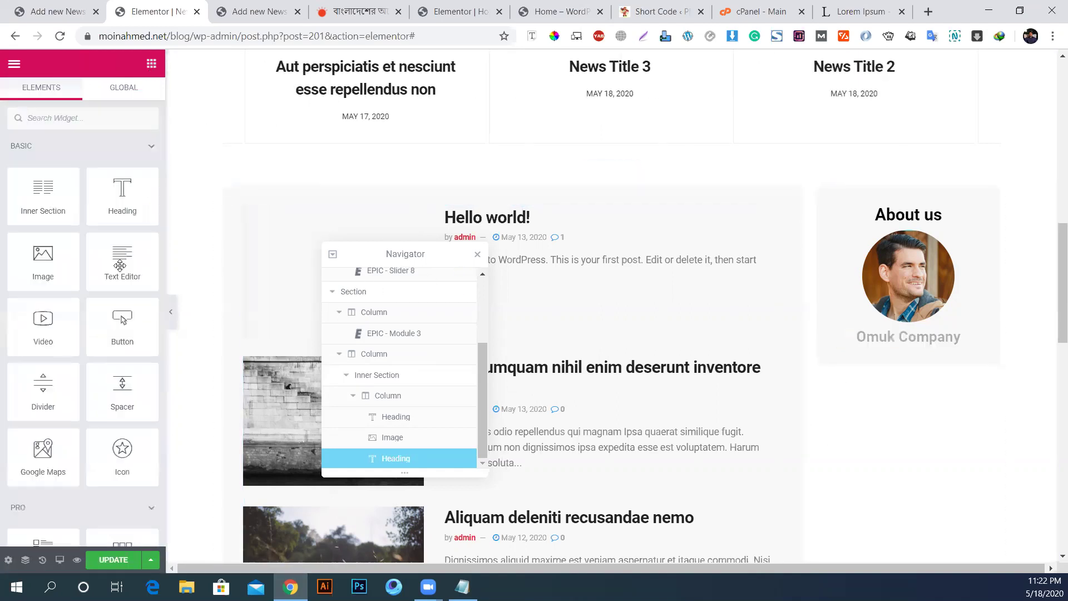
Step: Add a Lorem ipsum text block below Omuk Company, tightened with margins of 20 and -20
{"action": "left_click_drag", "start_coordinate": [119, 243], "coordinate": [893, 338]}
{"action": "left_click_drag", "start_coordinate": [964, 403], "coordinate": [970, 362]}
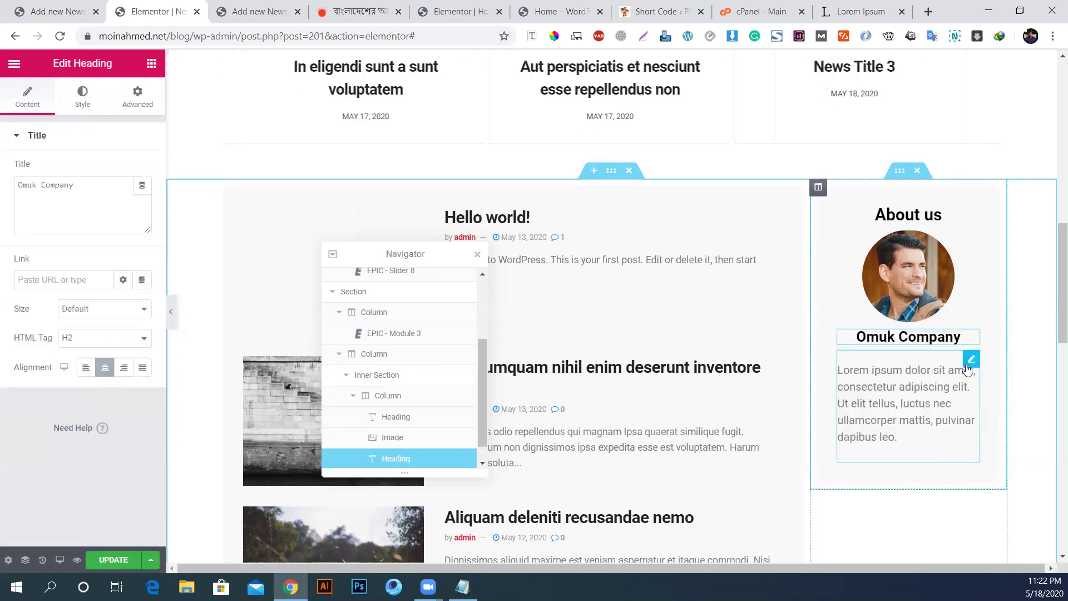
{"action": "left_click", "coordinate": [972, 359]}
{"action": "left_click", "coordinate": [137, 97]}
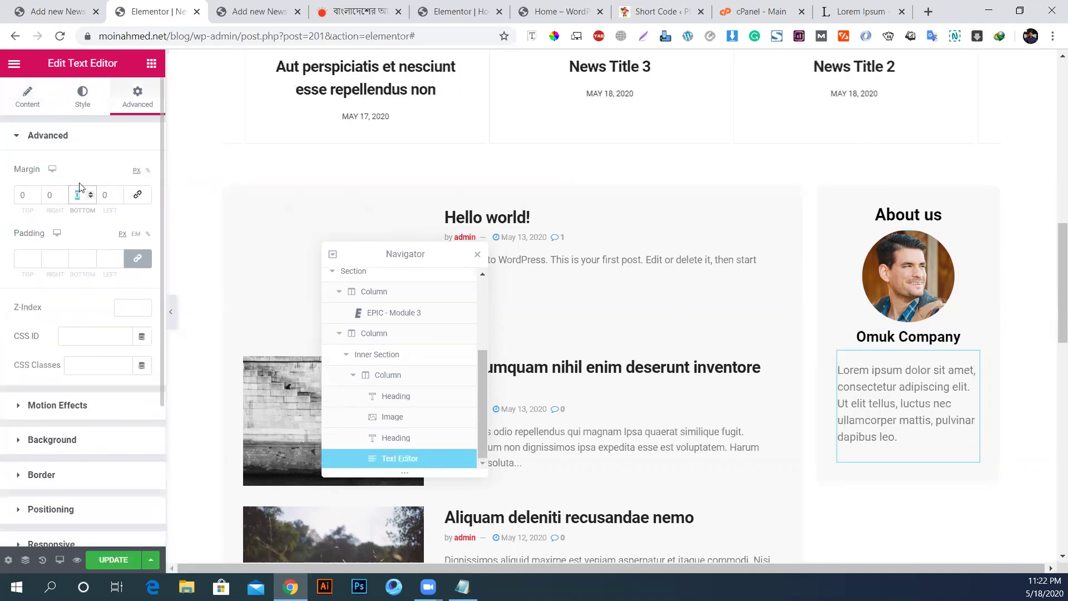
{"action": "type", "text": "20"}
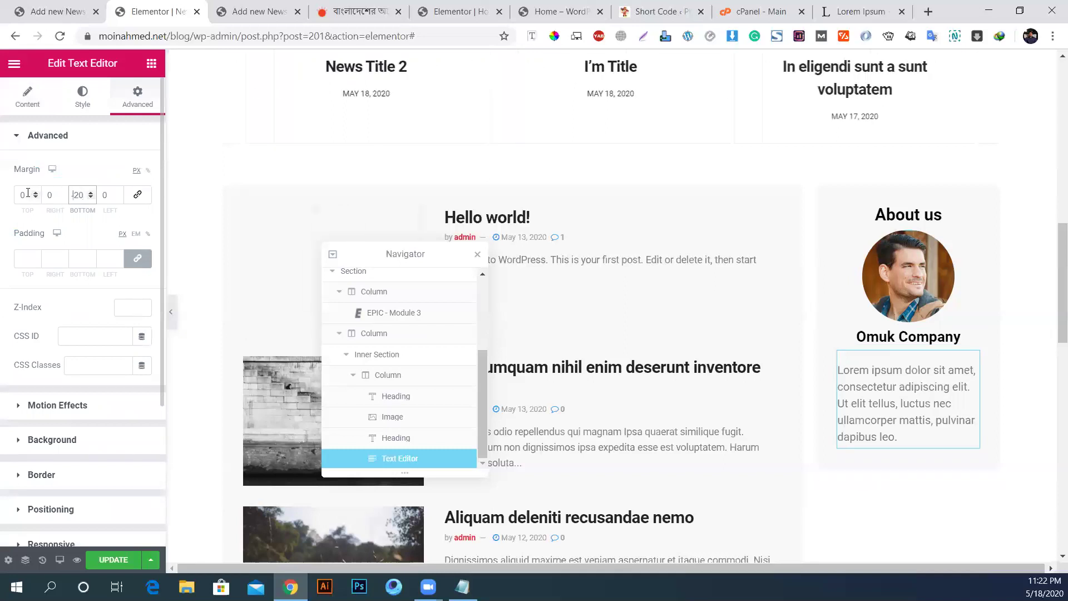
{"action": "type", "text": "20"}
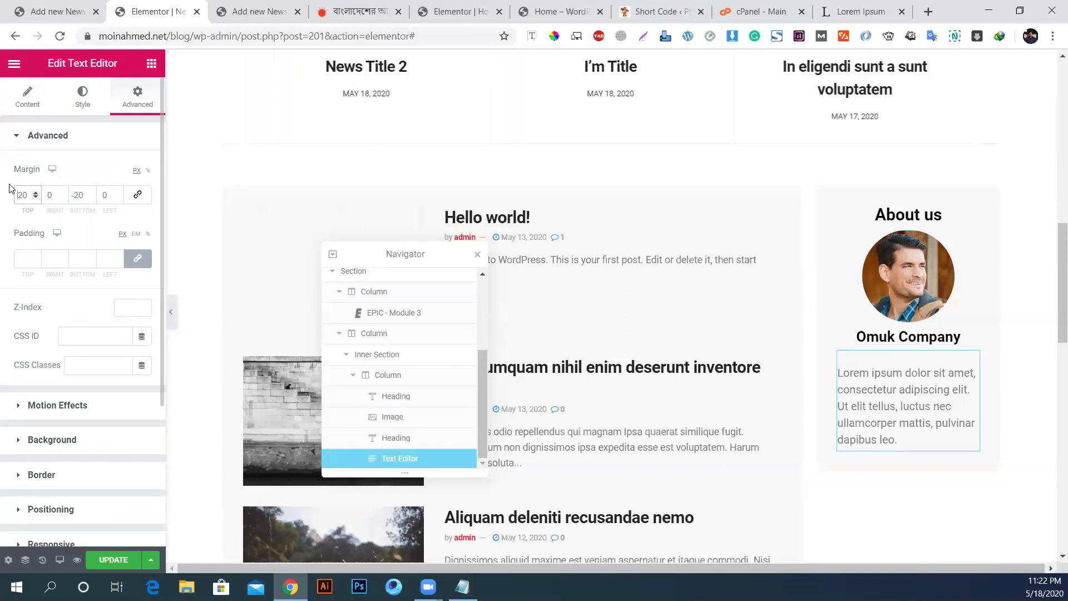
{"action": "key", "text": "Home"}
{"action": "type", "text": "-"}
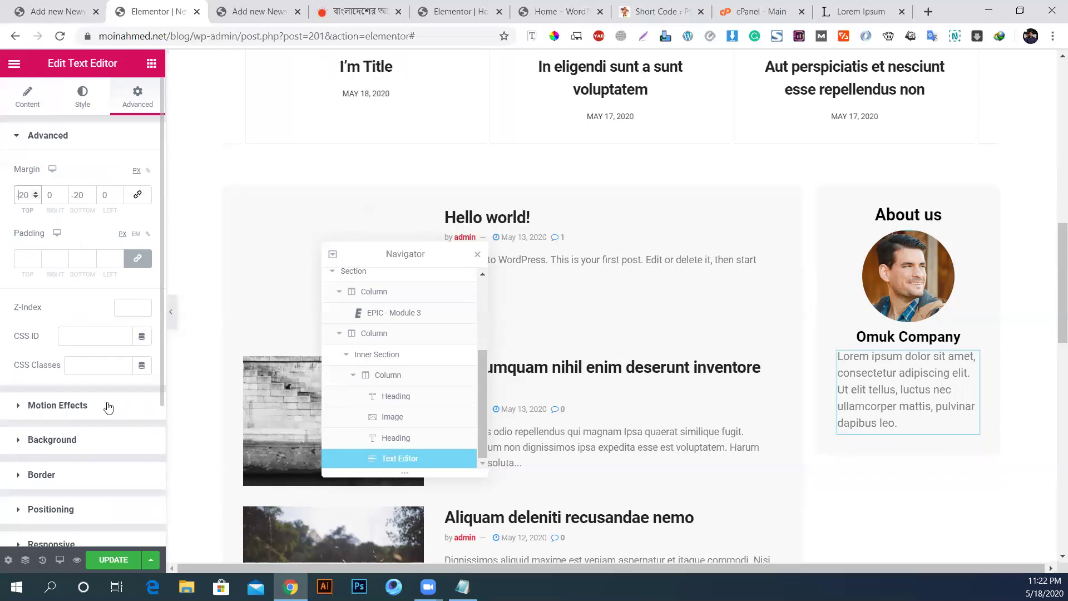
{"action": "left_click", "coordinate": [30, 101]}
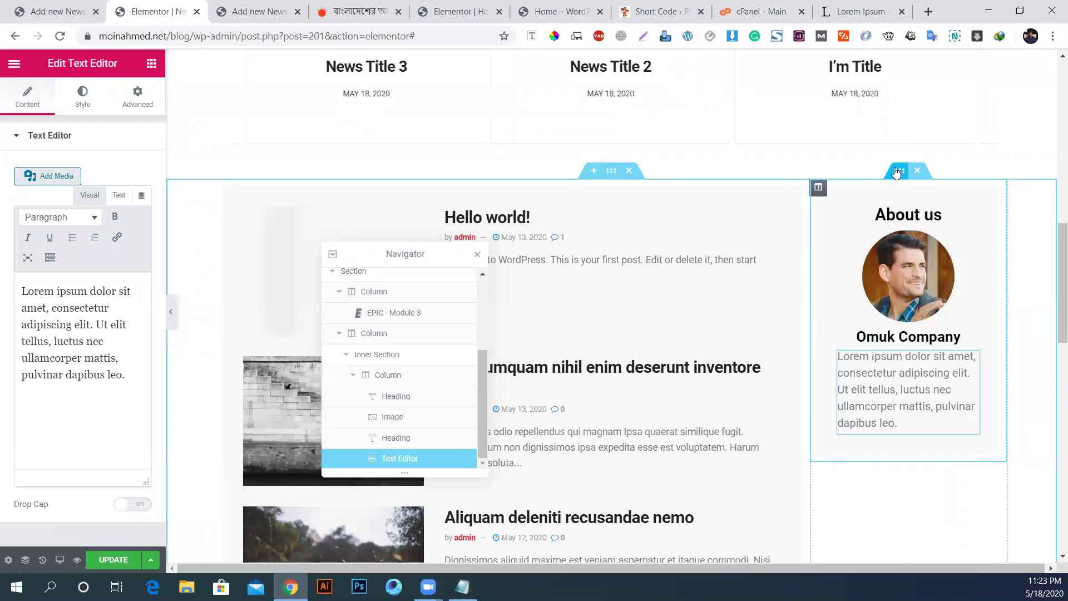
Step: Duplicate the About us box twice, then delete the extra copy
{"action": "right_click", "coordinate": [900, 171]}
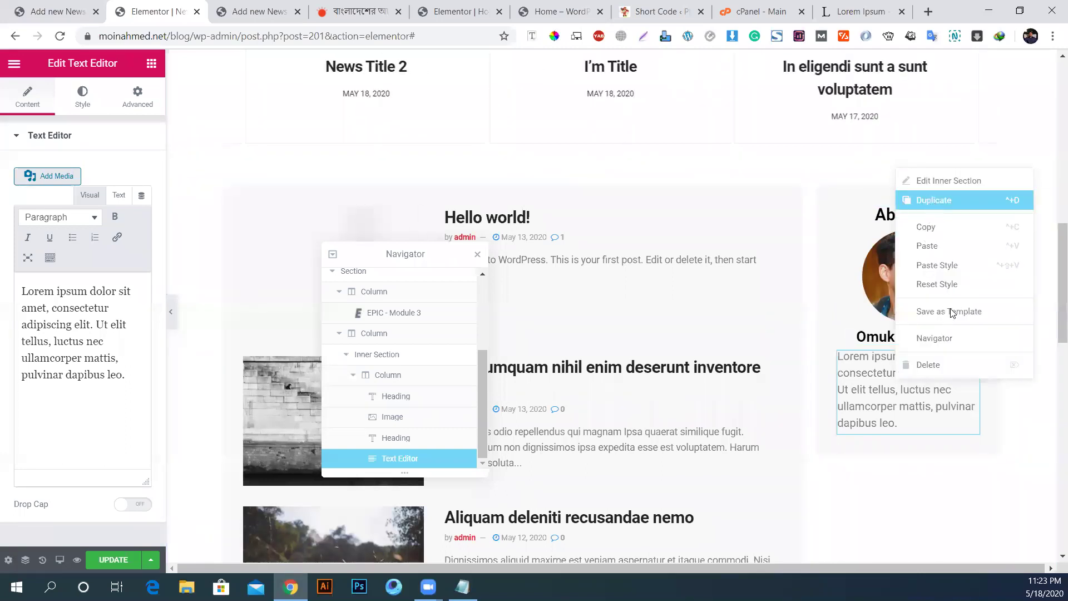
{"action": "left_click", "coordinate": [941, 199]}
{"action": "scroll", "coordinate": [925, 259], "scroll_direction": "down", "scroll_amount": 5}
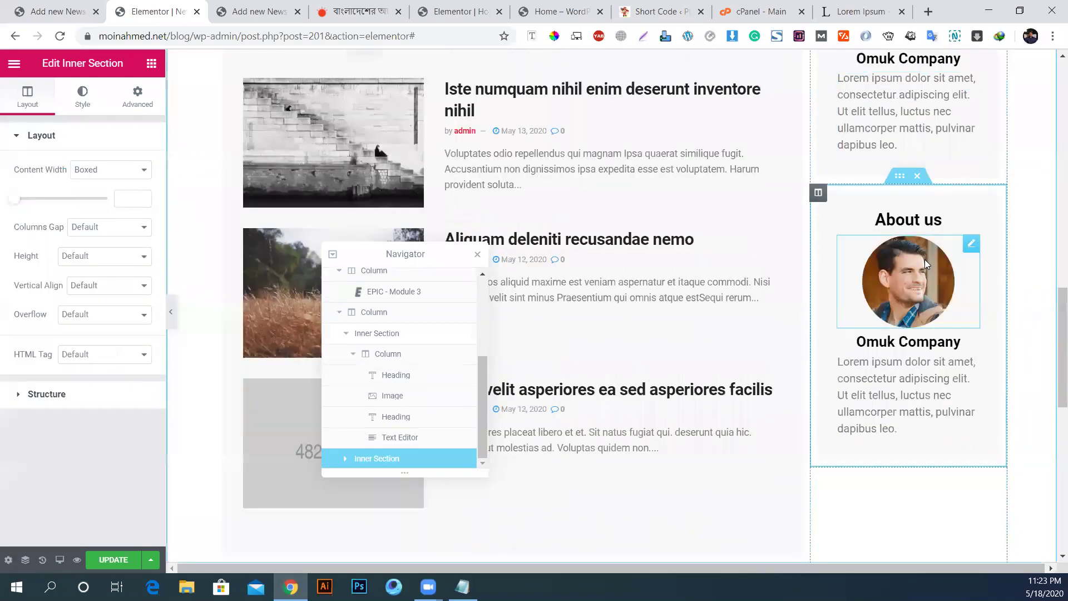
{"action": "right_click", "coordinate": [897, 181]}
{"action": "left_click", "coordinate": [926, 215]}
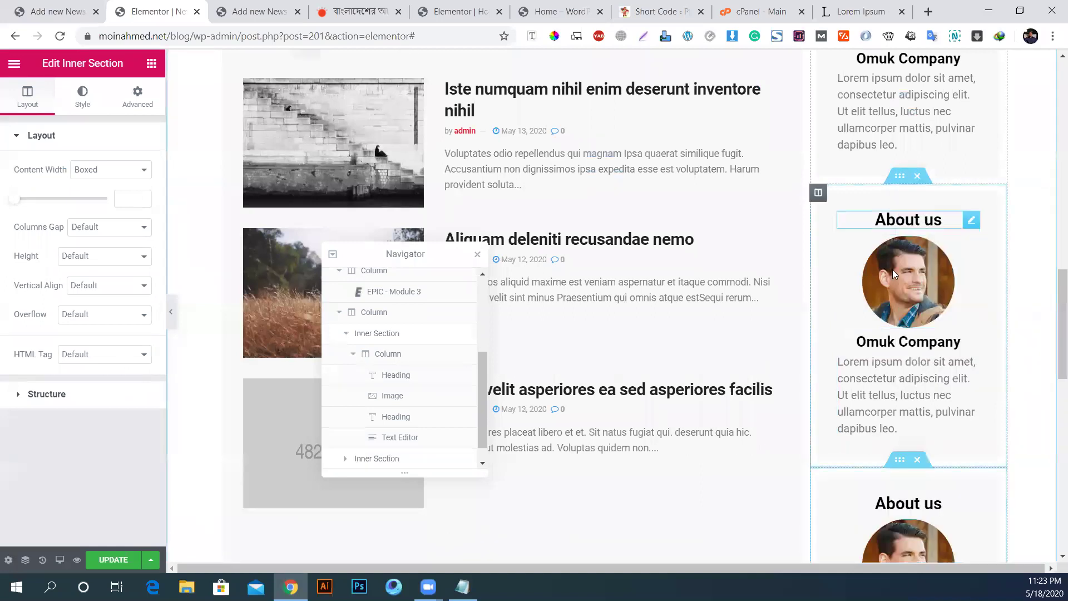
{"action": "scroll", "coordinate": [893, 269], "scroll_direction": "down", "scroll_amount": 5}
{"action": "scroll", "coordinate": [871, 366], "scroll_direction": "up", "scroll_amount": 4}
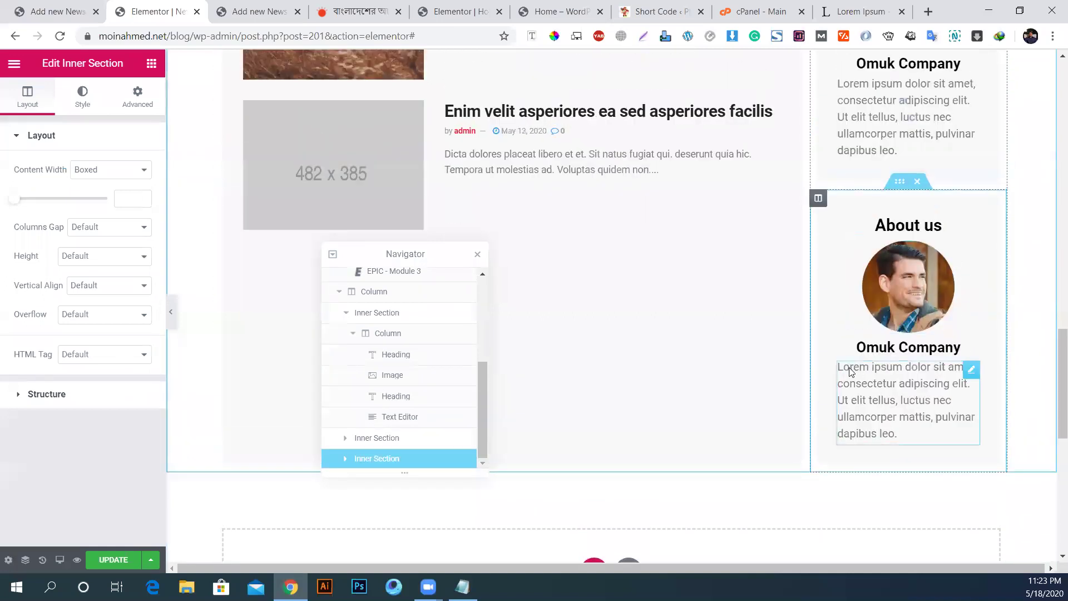
{"action": "scroll", "coordinate": [723, 348], "scroll_direction": "down", "scroll_amount": 5}
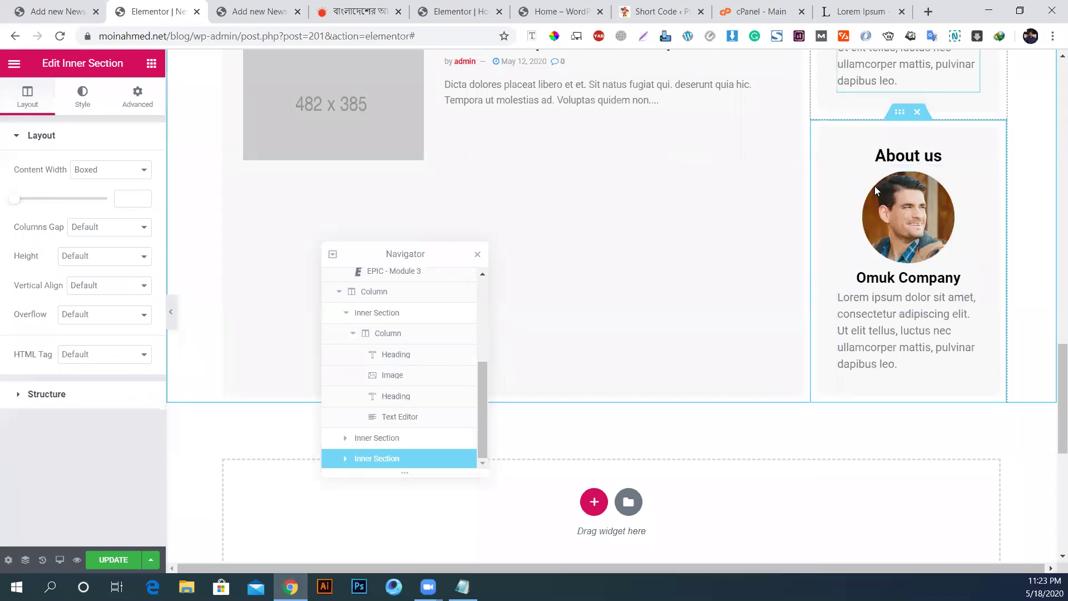
{"action": "scroll", "coordinate": [886, 258], "scroll_direction": "up", "scroll_amount": 3}
{"action": "scroll", "coordinate": [920, 343], "scroll_direction": "down", "scroll_amount": 5}
{"action": "scroll", "coordinate": [888, 284], "scroll_direction": "up", "scroll_amount": 8}
{"action": "scroll", "coordinate": [887, 282], "scroll_direction": "up", "scroll_amount": 7}
{"action": "scroll", "coordinate": [902, 301], "scroll_direction": "down", "scroll_amount": 14}
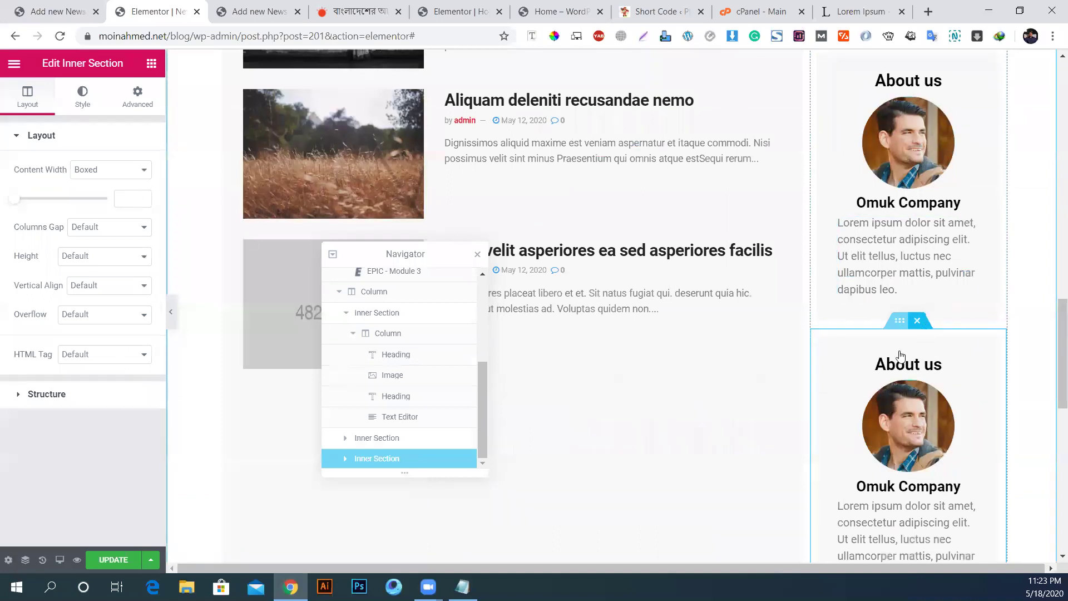
{"action": "key", "text": "Delete"}
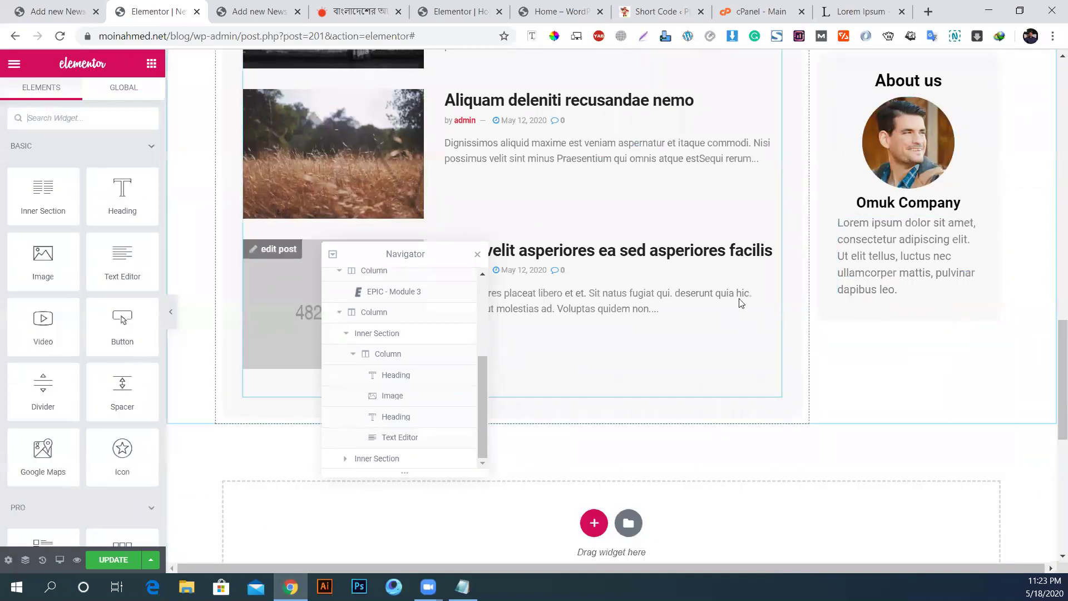
Step: Switch the EPIC post list's pagination to Next Prev
{"action": "scroll", "coordinate": [723, 284], "scroll_direction": "up", "scroll_amount": 4}
{"action": "left_click", "coordinate": [710, 269]}
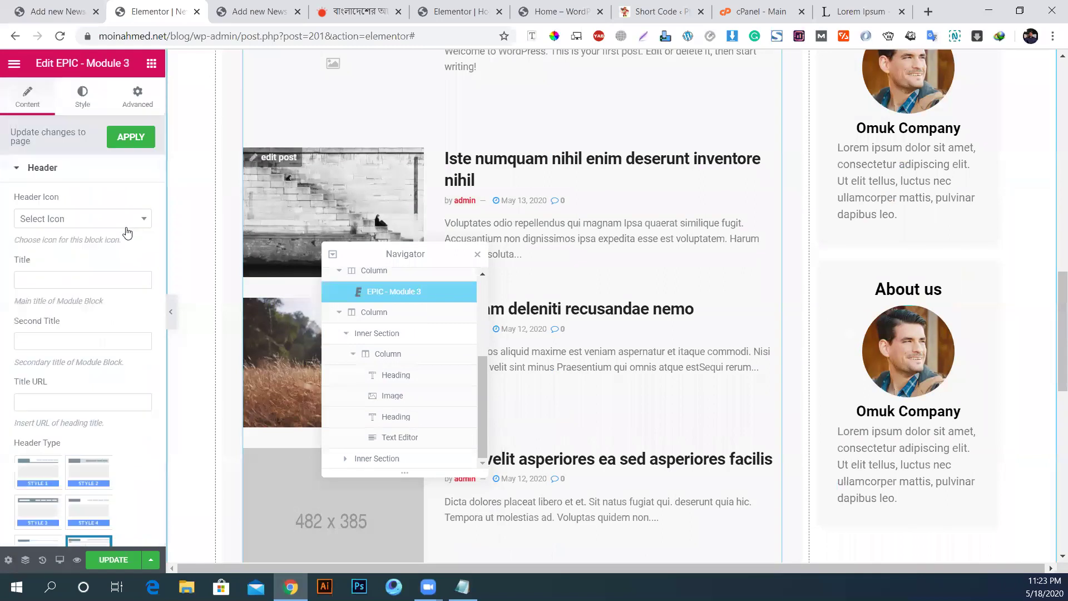
{"action": "scroll", "coordinate": [44, 317], "scroll_direction": "down", "scroll_amount": 5}
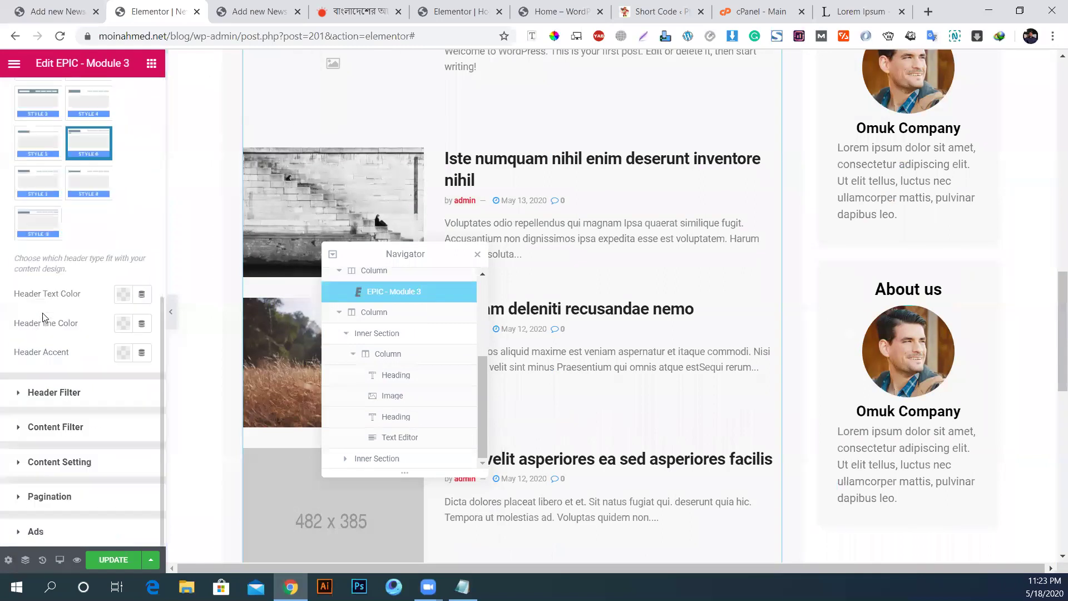
{"action": "left_click", "coordinate": [72, 496]}
{"action": "left_click", "coordinate": [57, 360]}
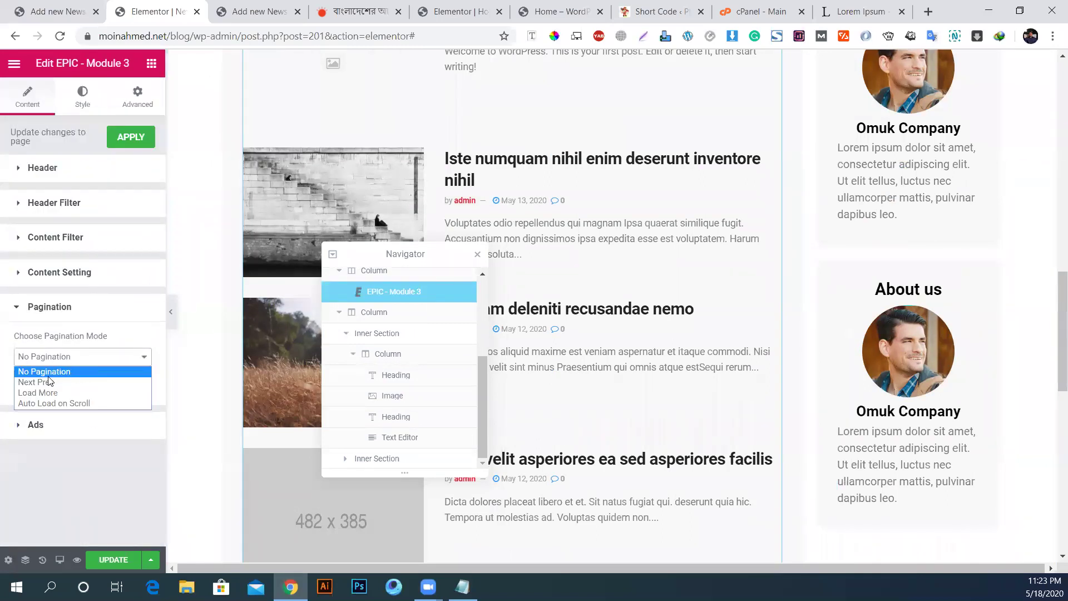
{"action": "left_click", "coordinate": [49, 381]}
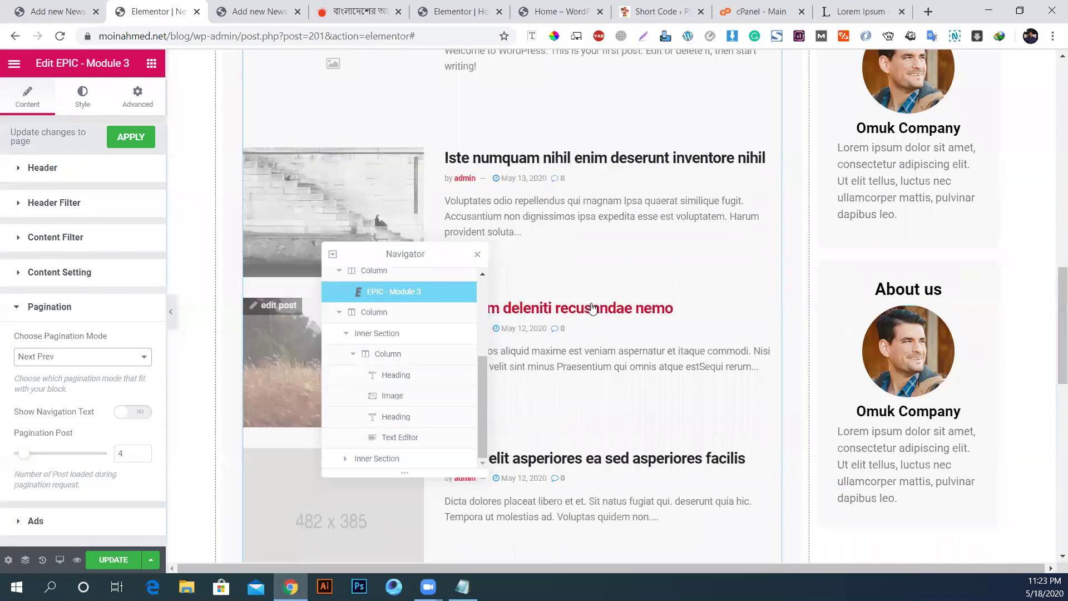
{"action": "scroll", "coordinate": [593, 309], "scroll_direction": "down", "scroll_amount": 5}
Step: Move the navigator aside and bring up the Elements widget list
{"action": "left_click_drag", "start_coordinate": [729, 254], "coordinate": [315, 182]}
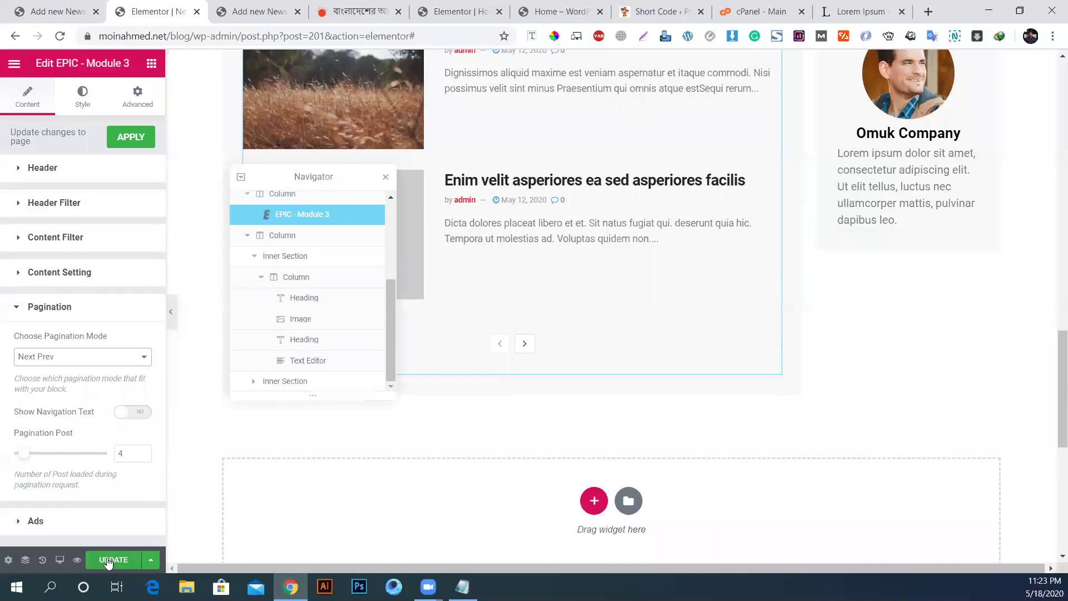
{"action": "scroll", "coordinate": [555, 417], "scroll_direction": "up", "scroll_amount": 5}
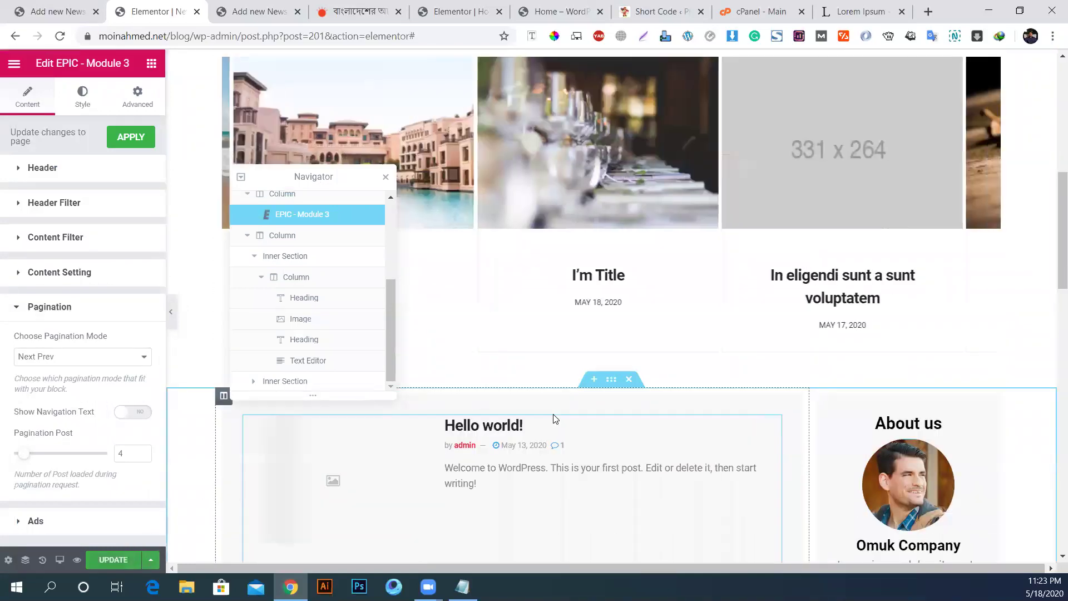
{"action": "scroll", "coordinate": [555, 417], "scroll_direction": "down", "scroll_amount": 12}
{"action": "scroll", "coordinate": [554, 412], "scroll_direction": "up", "scroll_amount": 6}
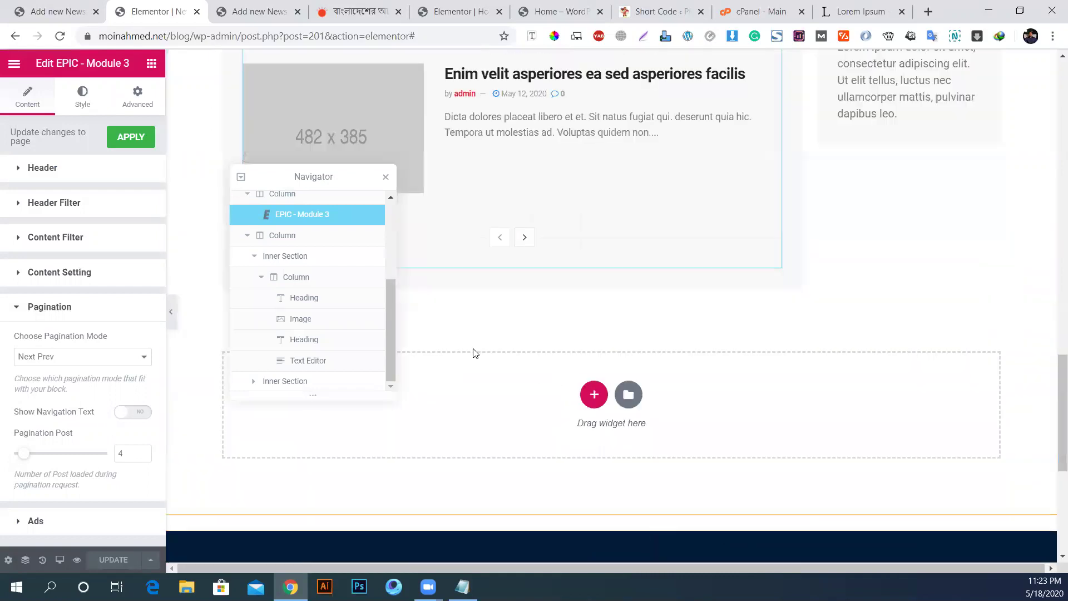
{"action": "left_click", "coordinate": [154, 67]}
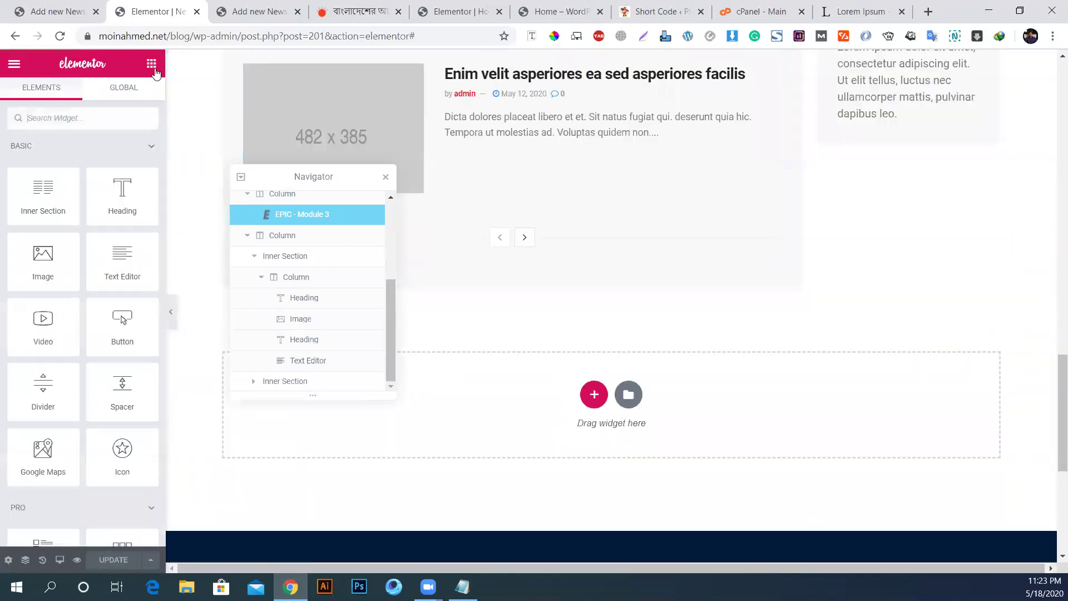
Step: Place an EPIC - Carousel 2 widget into the empty section below the post list
{"action": "scroll", "coordinate": [67, 275], "scroll_direction": "down", "scroll_amount": 15}
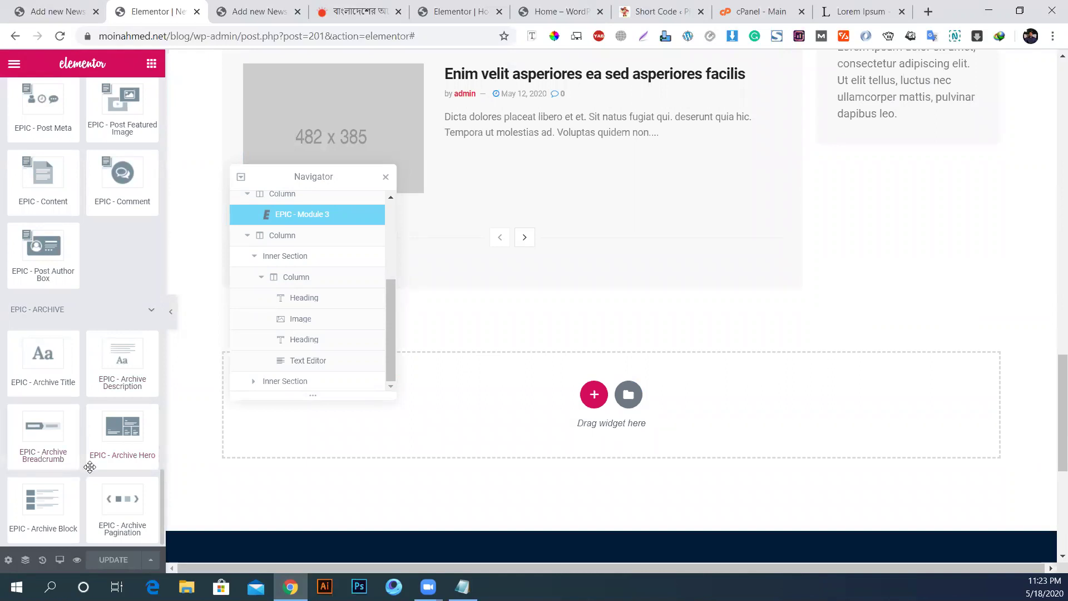
{"action": "scroll", "coordinate": [430, 452], "scroll_direction": "up", "scroll_amount": 16}
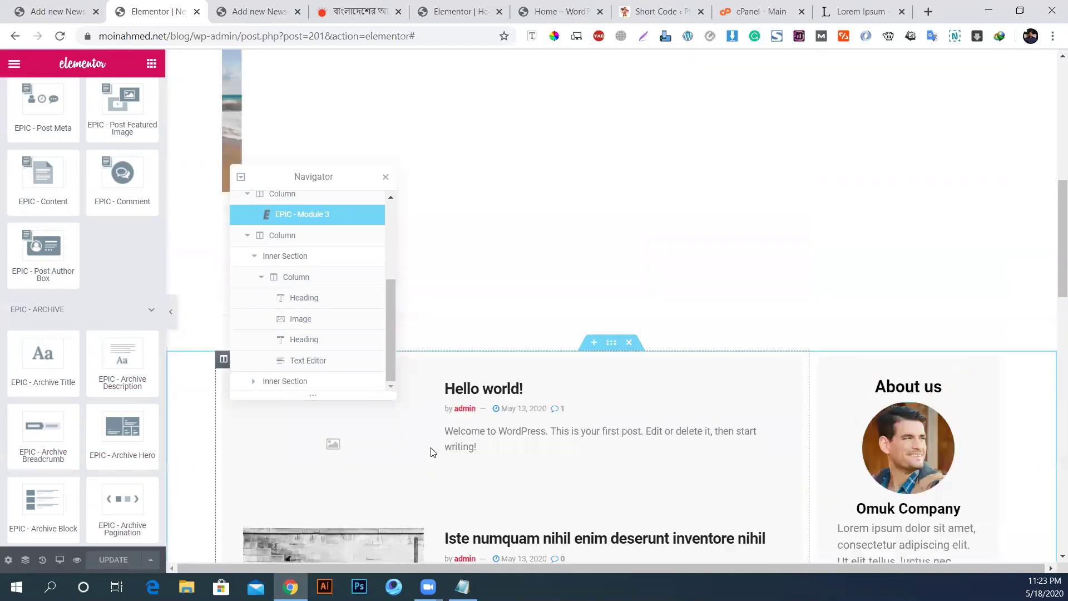
{"action": "scroll", "coordinate": [430, 445], "scroll_direction": "down", "scroll_amount": 6}
{"action": "scroll", "coordinate": [430, 445], "scroll_direction": "down", "scroll_amount": 14}
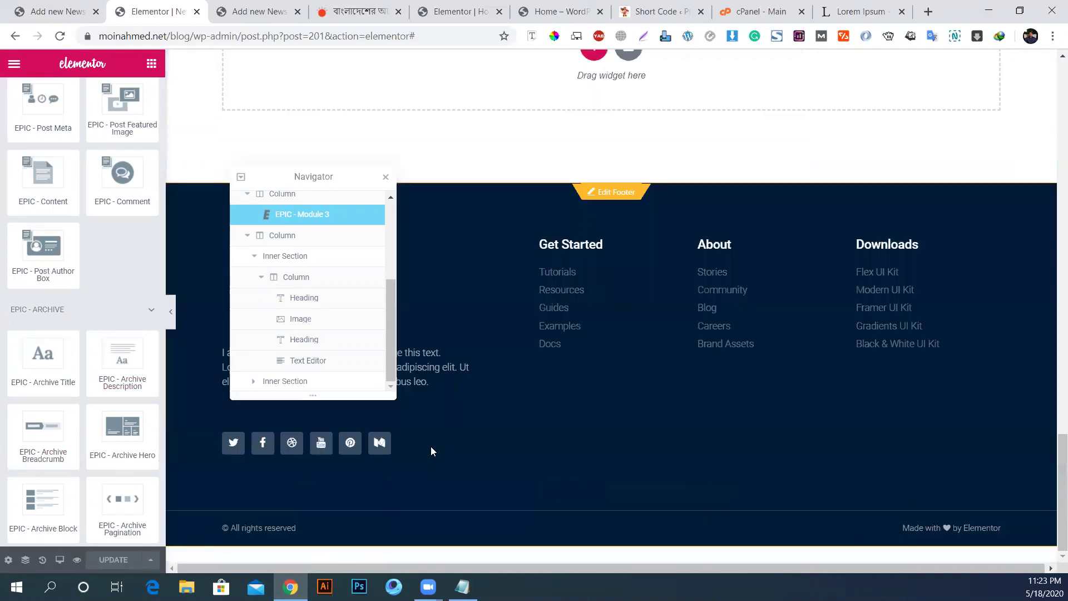
{"action": "scroll", "coordinate": [431, 447], "scroll_direction": "up", "scroll_amount": 2}
{"action": "scroll", "coordinate": [50, 434], "scroll_direction": "up", "scroll_amount": 6}
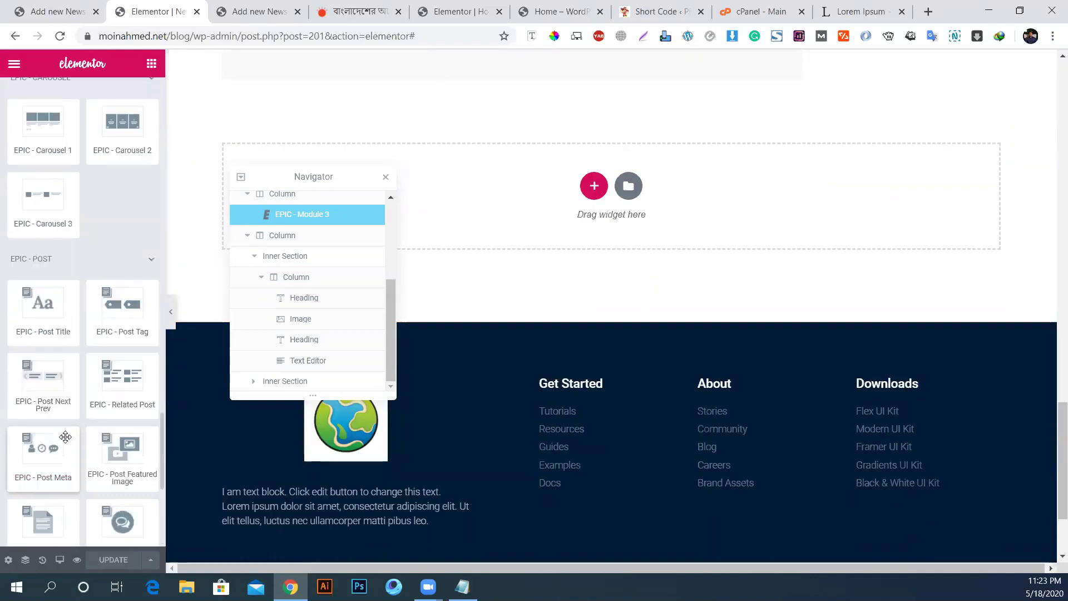
{"action": "scroll", "coordinate": [55, 209], "scroll_direction": "up", "scroll_amount": 2}
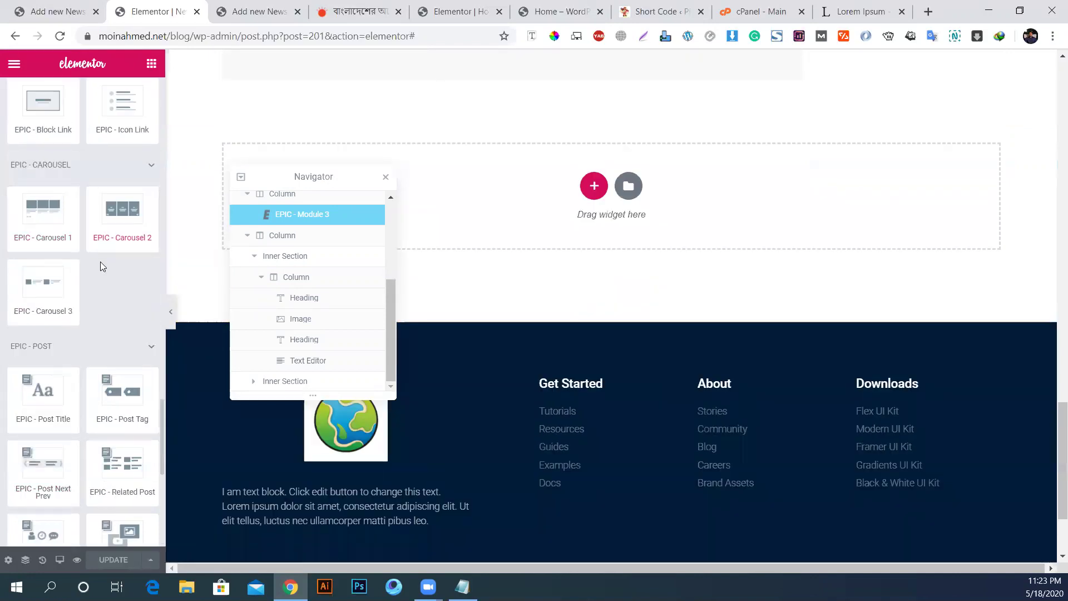
{"action": "left_click_drag", "start_coordinate": [112, 226], "coordinate": [532, 173]}
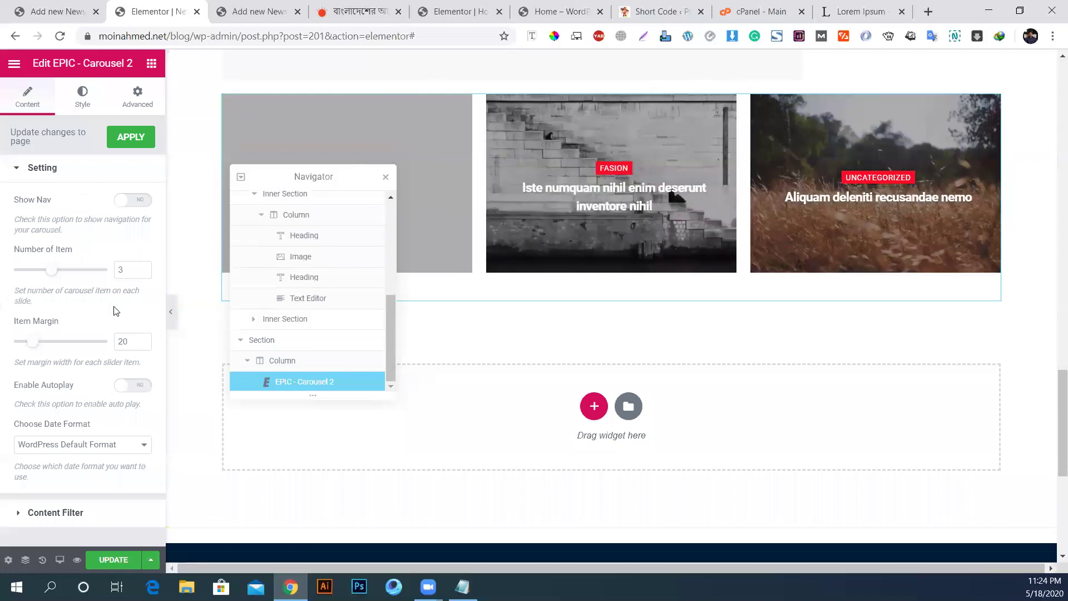
Step: Turn on the carousel's nav arrows, include News posts, and preview the page
{"action": "left_click", "coordinate": [127, 206]}
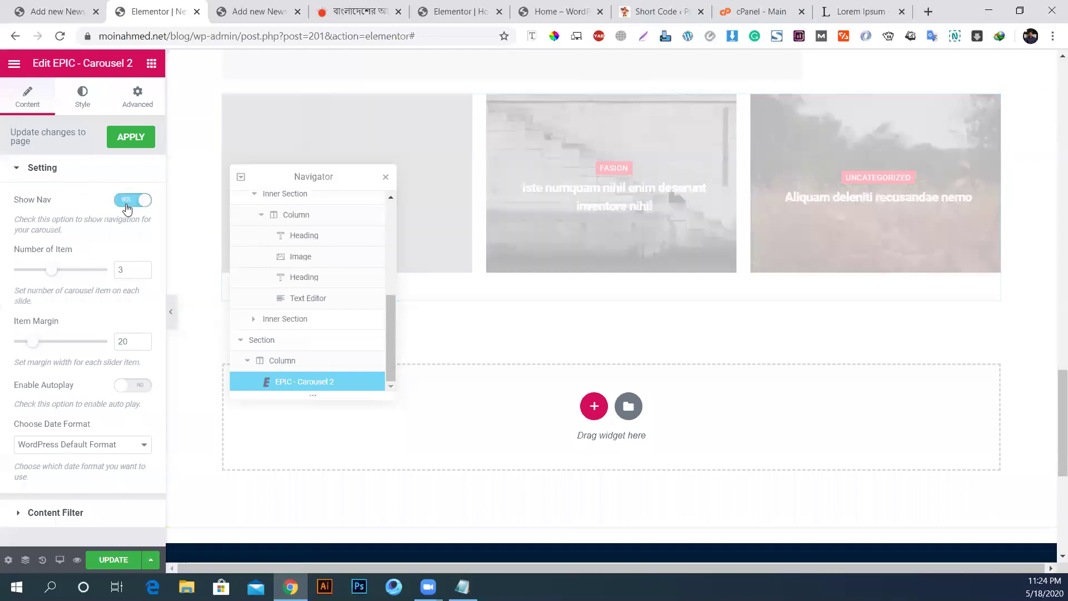
{"action": "left_click", "coordinate": [46, 507]}
{"action": "left_click", "coordinate": [49, 249]}
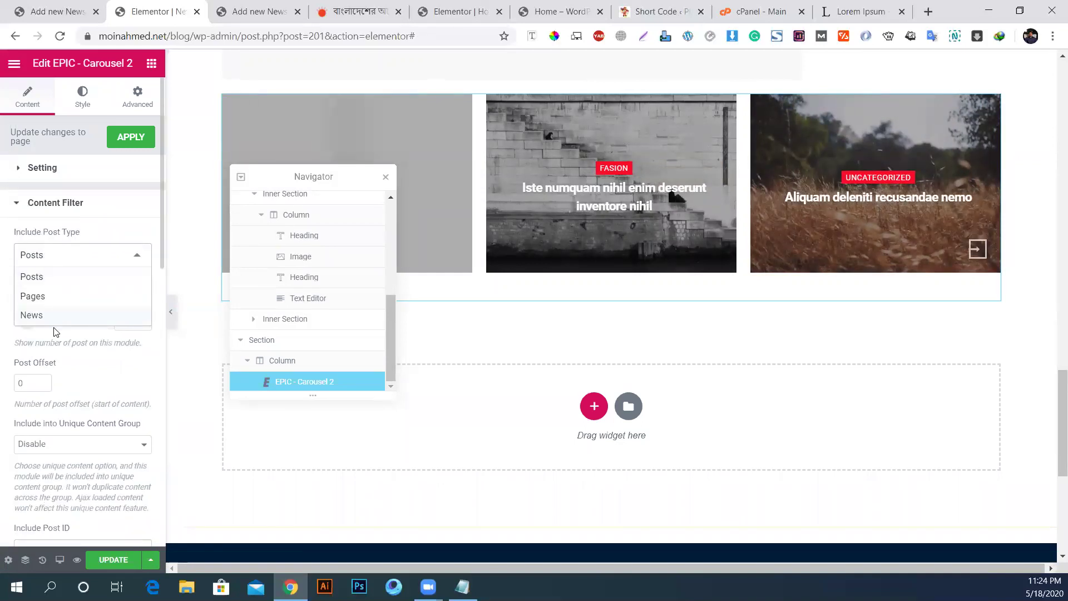
{"action": "left_click", "coordinate": [41, 316]}
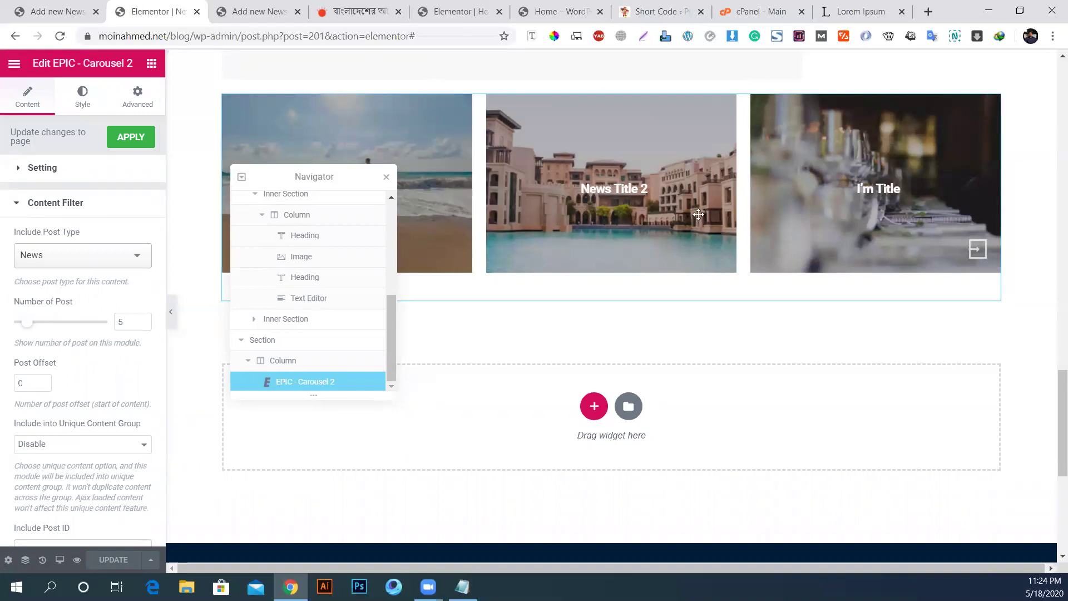
{"action": "left_click_drag", "start_coordinate": [698, 215], "coordinate": [812, 227]}
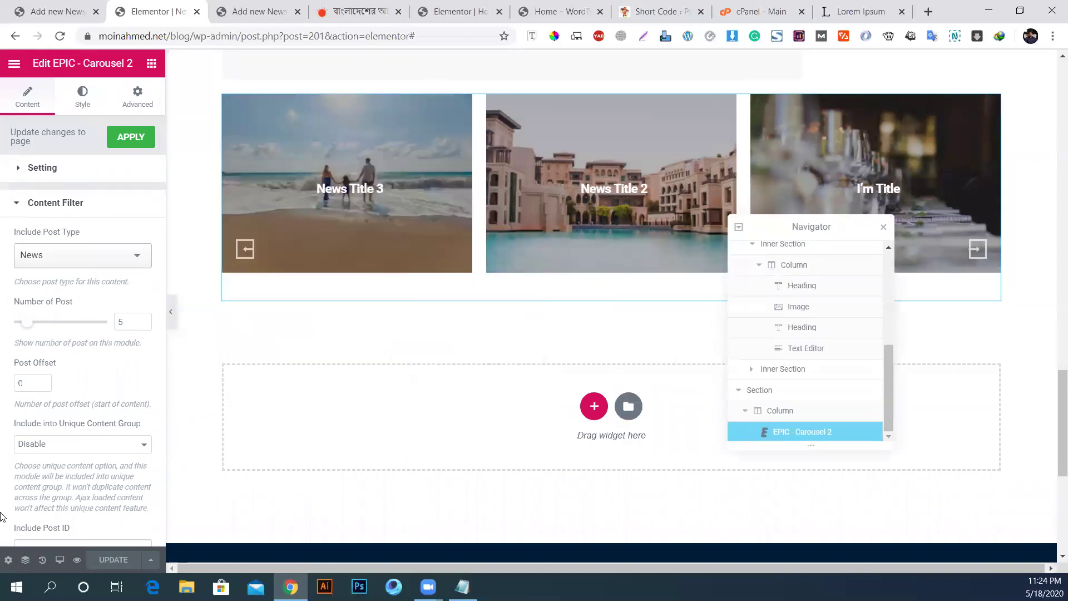
{"action": "left_click", "coordinate": [78, 560]}
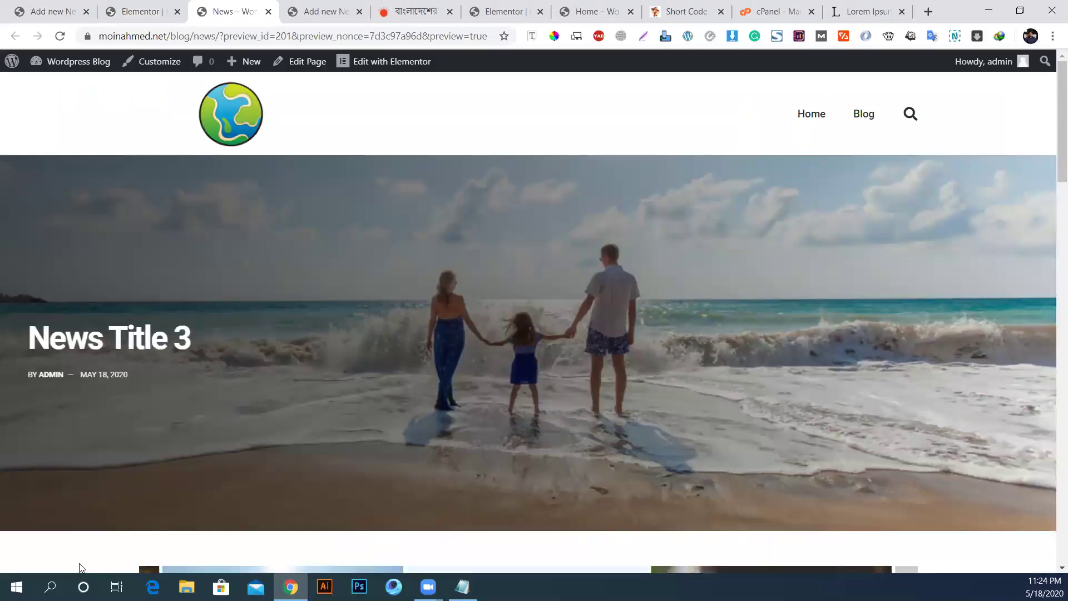
Step: Set the EPIC - Module 3 post list's Include Post Type to News
{"action": "left_click", "coordinate": [136, 11]}
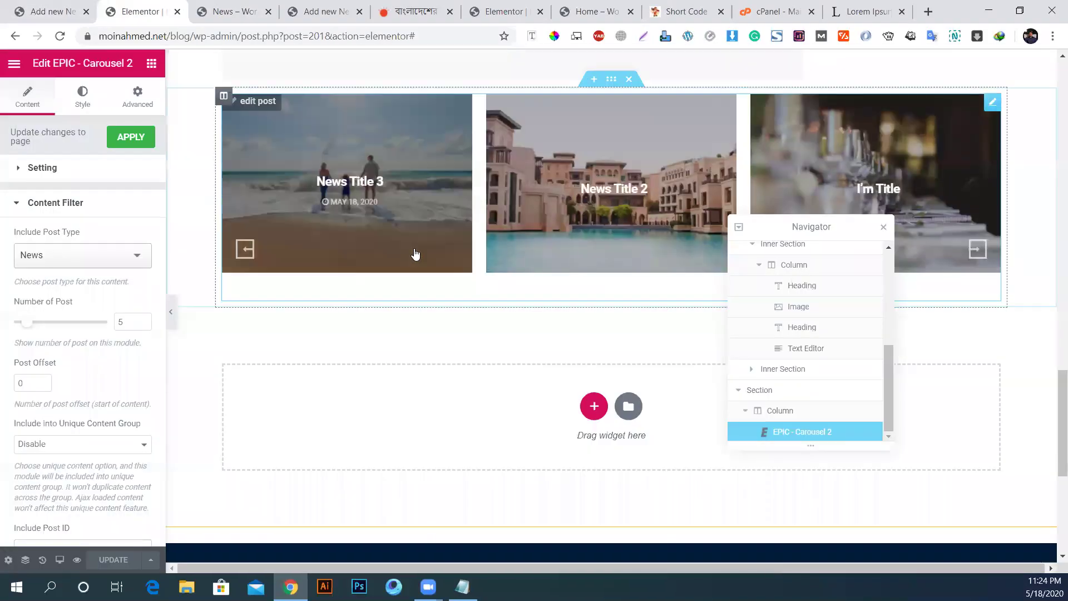
{"action": "scroll", "coordinate": [416, 254], "scroll_direction": "up", "scroll_amount": 5}
{"action": "scroll", "coordinate": [417, 255], "scroll_direction": "up", "scroll_amount": 5}
{"action": "left_click", "coordinate": [333, 245]}
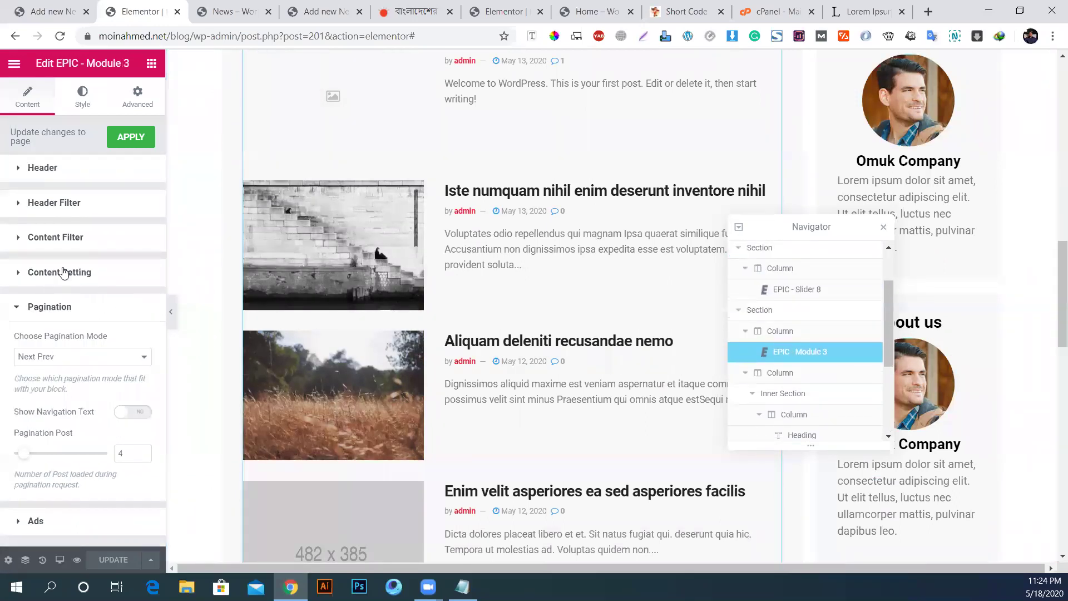
{"action": "left_click", "coordinate": [78, 239]}
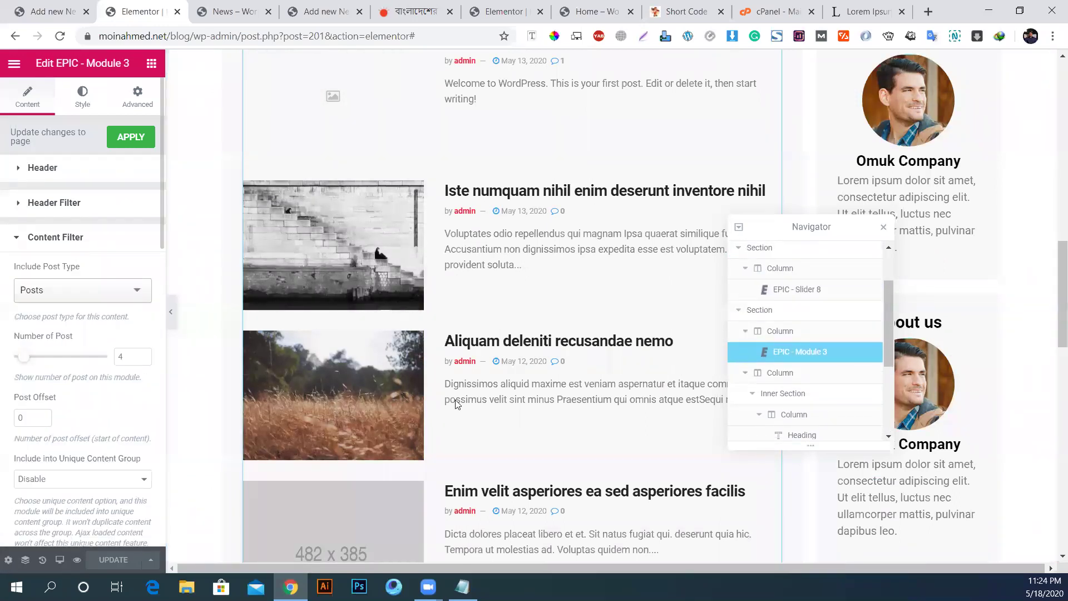
{"action": "left_click", "coordinate": [54, 298]}
{"action": "left_click", "coordinate": [69, 349]}
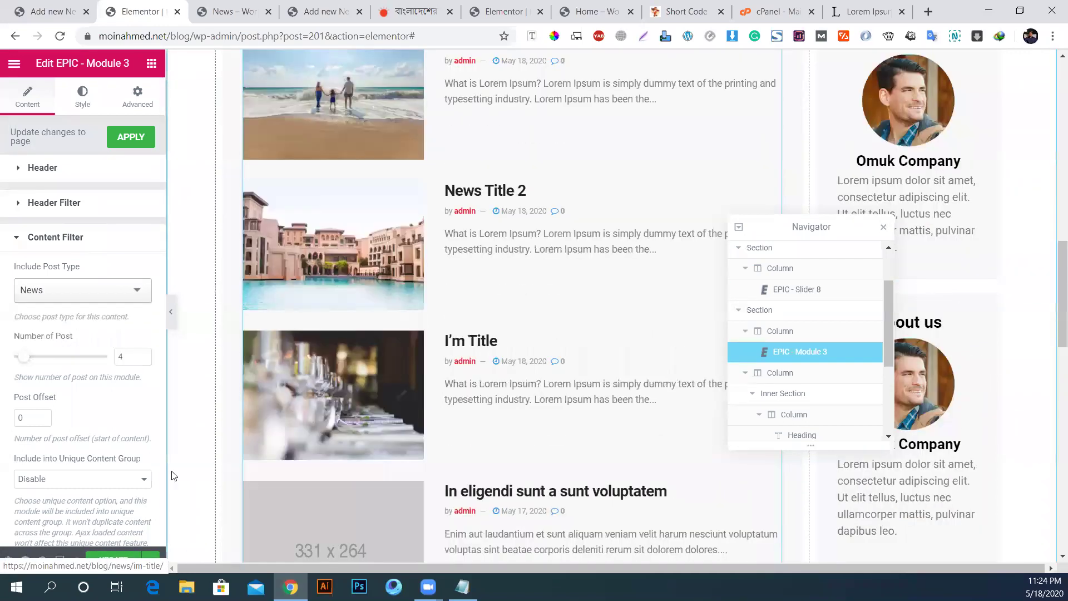
{"action": "scroll", "coordinate": [174, 476], "scroll_direction": "down", "scroll_amount": 5}
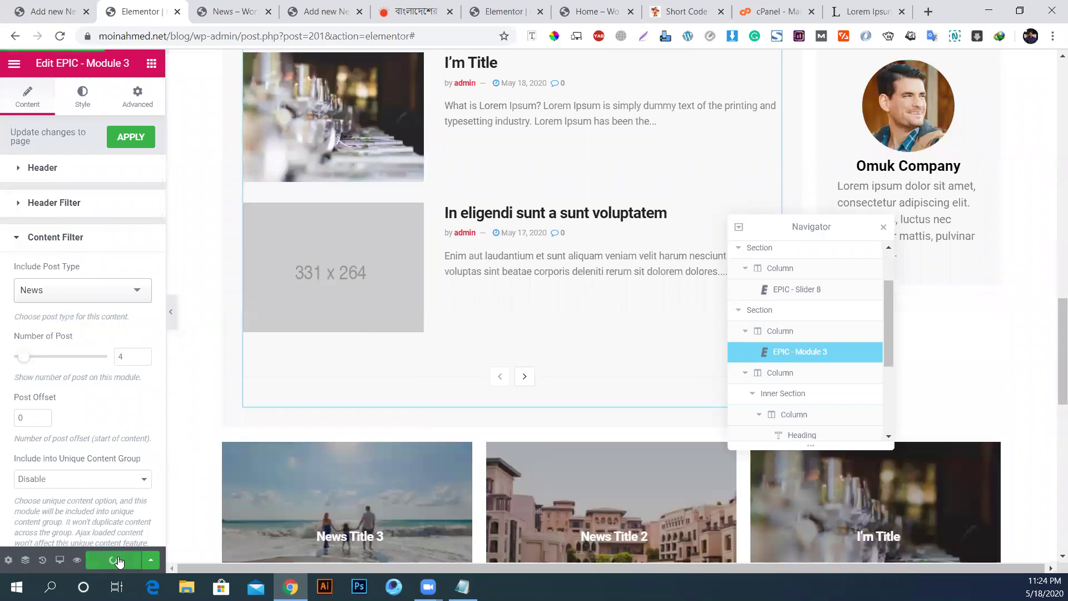
{"action": "scroll", "coordinate": [472, 320], "scroll_direction": "down", "scroll_amount": 7}
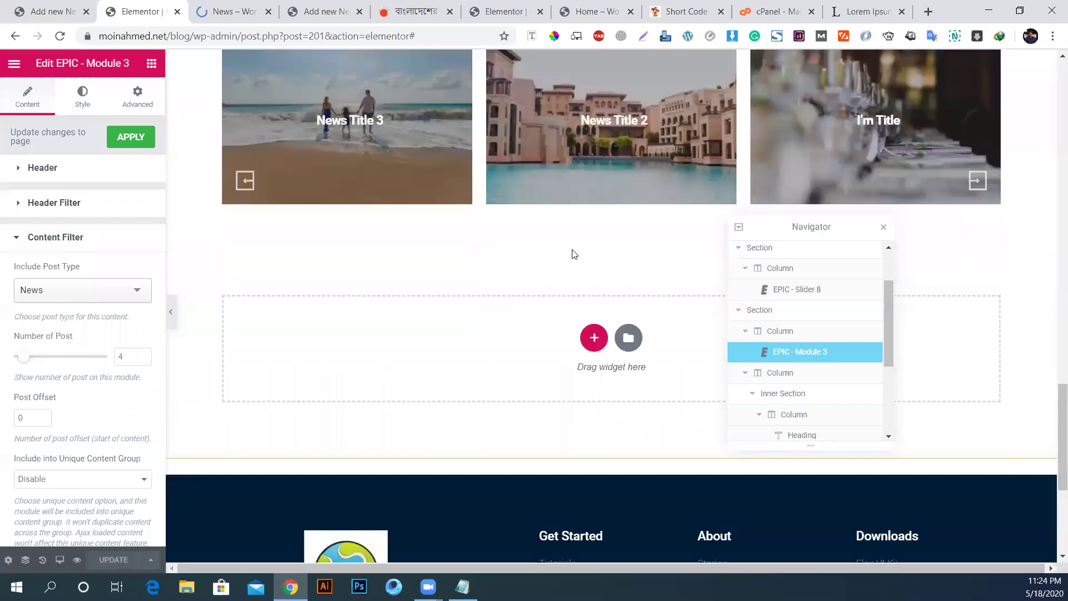
{"action": "scroll", "coordinate": [661, 313], "scroll_direction": "up", "scroll_amount": 3}
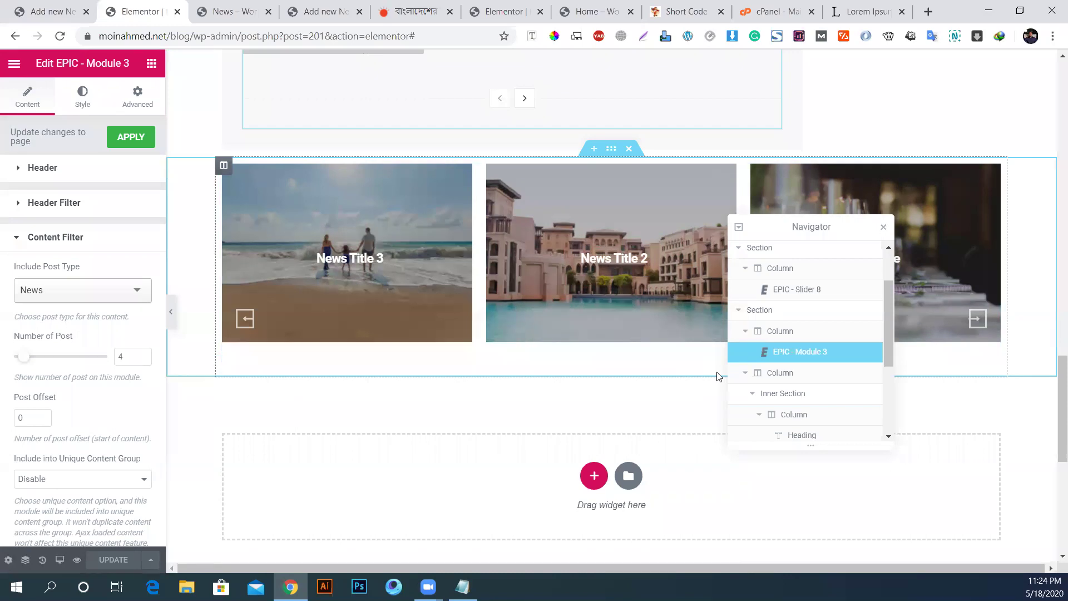
{"action": "scroll", "coordinate": [718, 377], "scroll_direction": "down", "scroll_amount": 10}
{"action": "scroll", "coordinate": [718, 377], "scroll_direction": "up", "scroll_amount": 4}
Step: Check the preview, open the 'In eligendi sunt a sunt voluptatem' post, then return to the editor
{"action": "key", "text": "ctrl+Tab"}
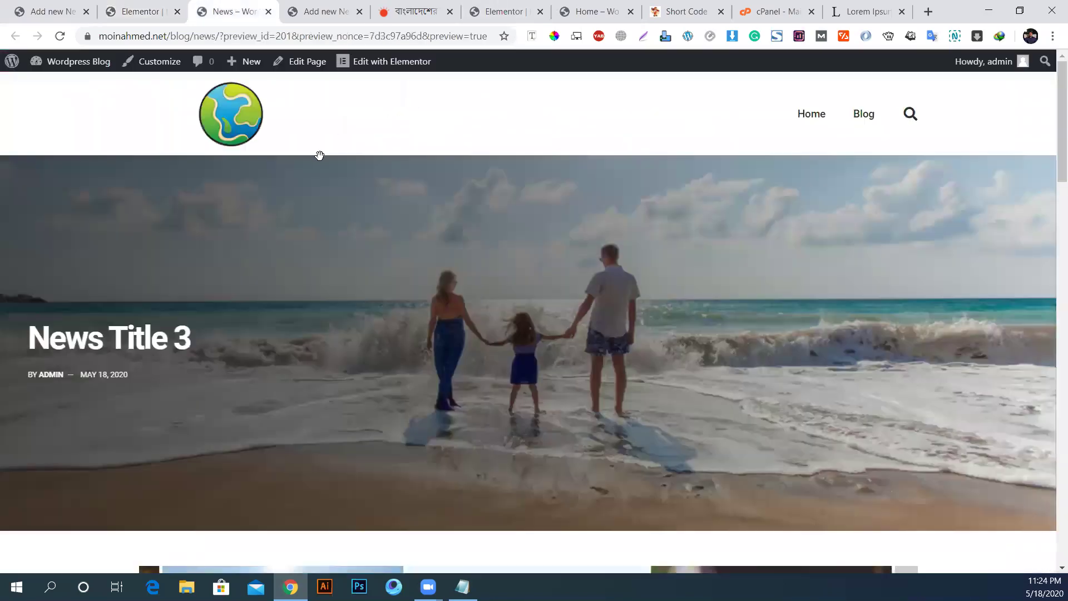
{"action": "scroll", "coordinate": [319, 429], "scroll_direction": "down", "scroll_amount": 6}
{"action": "scroll", "coordinate": [319, 410], "scroll_direction": "up", "scroll_amount": 2}
{"action": "scroll", "coordinate": [334, 394], "scroll_direction": "down", "scroll_amount": 4}
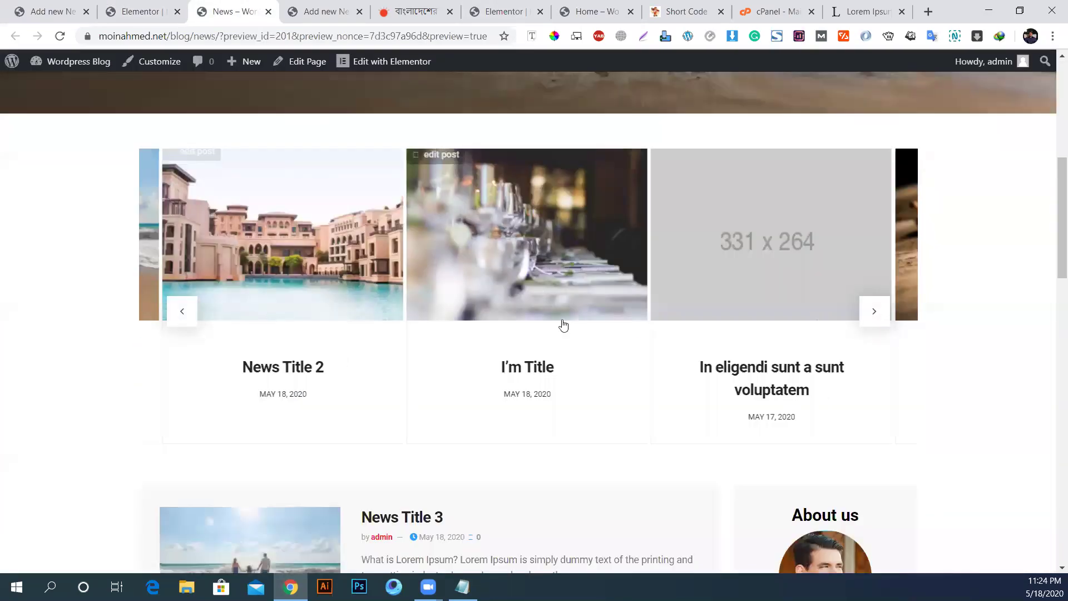
{"action": "scroll", "coordinate": [721, 267], "scroll_direction": "down", "scroll_amount": 6}
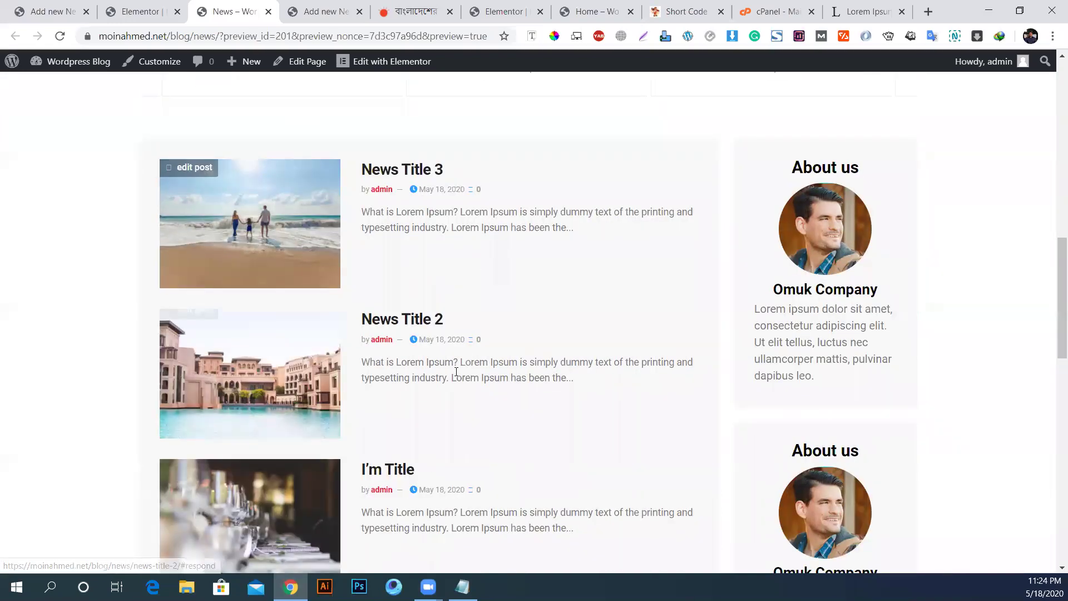
{"action": "scroll", "coordinate": [457, 371], "scroll_direction": "down", "scroll_amount": 7}
{"action": "left_click", "coordinate": [490, 204]}
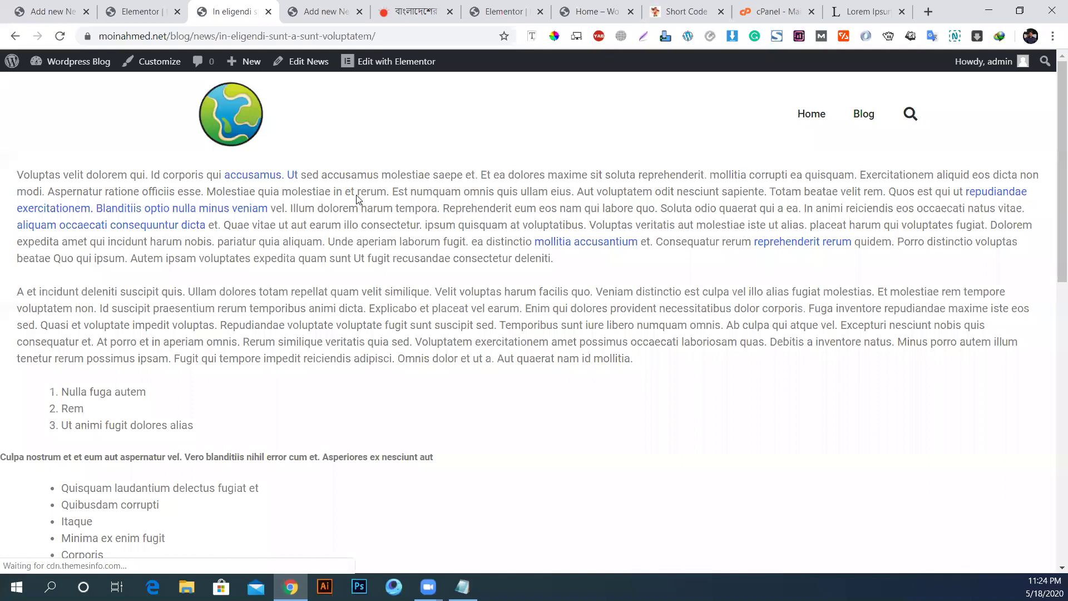
{"action": "left_click", "coordinate": [14, 37]}
{"action": "left_click", "coordinate": [136, 11]}
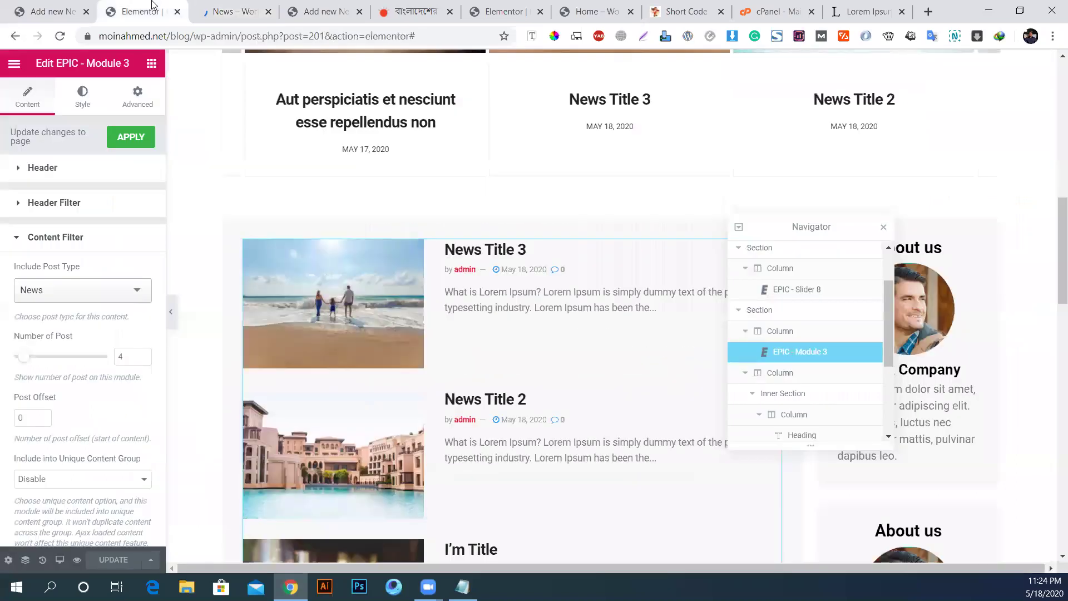
Step: Cycle the hero slider through the News Title 3, News Title 2 and I'm Title slides
{"action": "scroll", "coordinate": [627, 322], "scroll_direction": "up", "scroll_amount": 10}
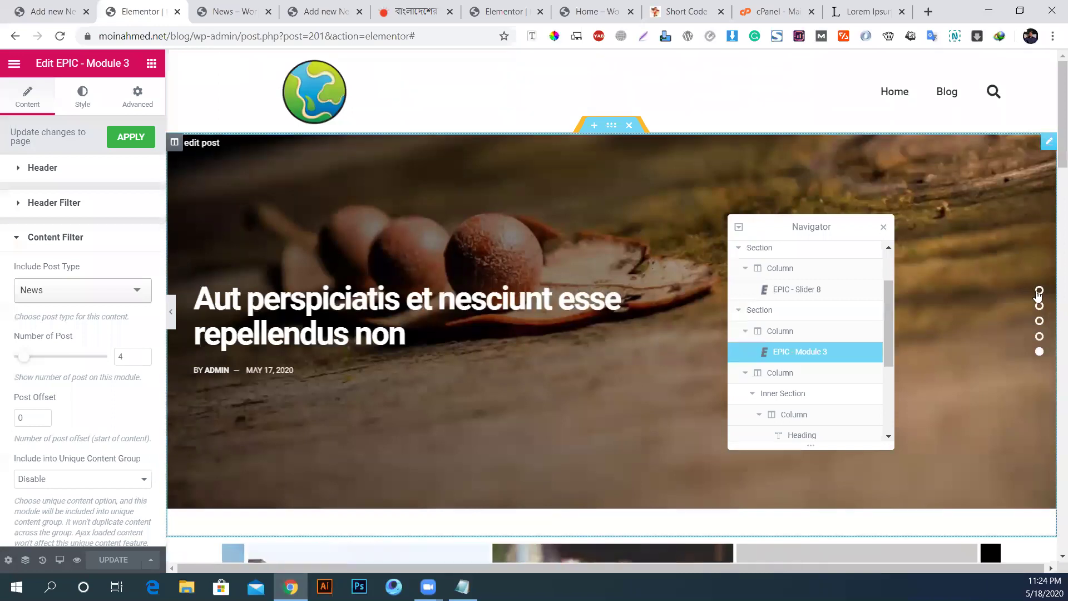
{"action": "left_click", "coordinate": [1039, 295]}
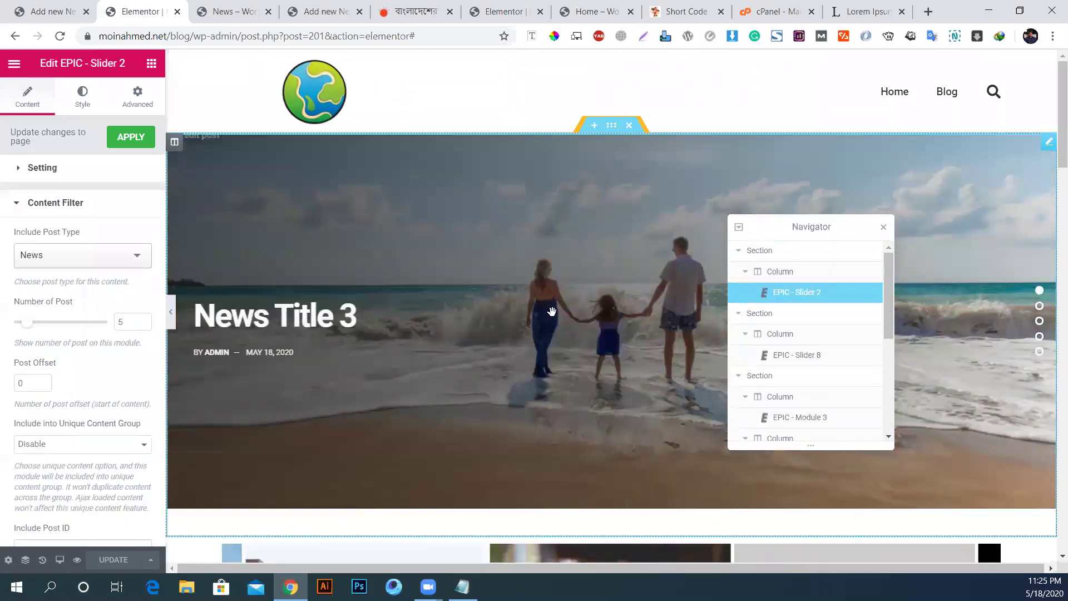
{"action": "left_click", "coordinate": [1040, 307]}
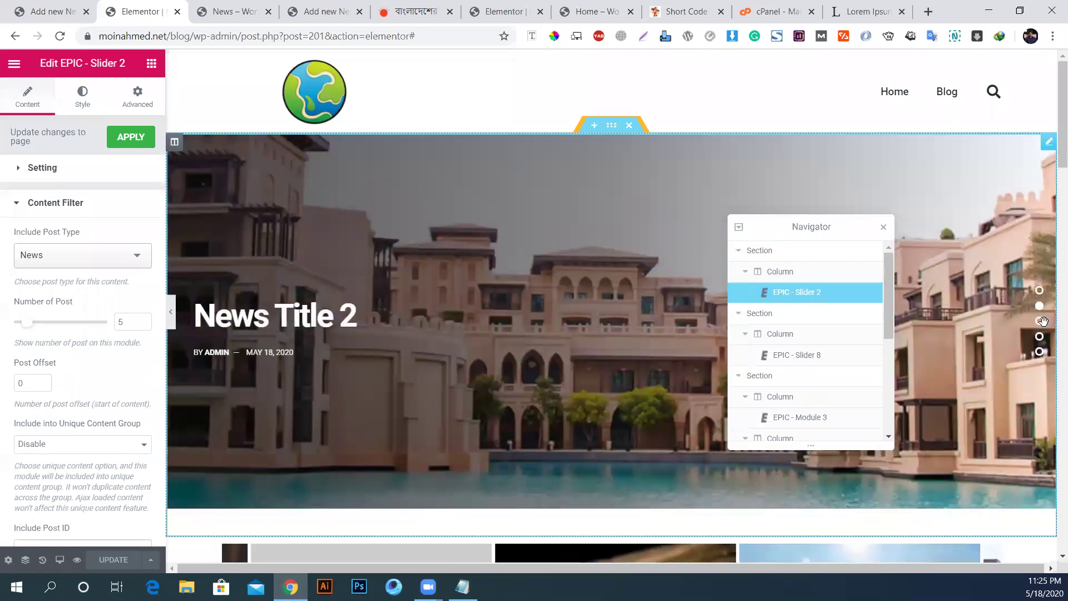
{"action": "left_click", "coordinate": [1040, 322]}
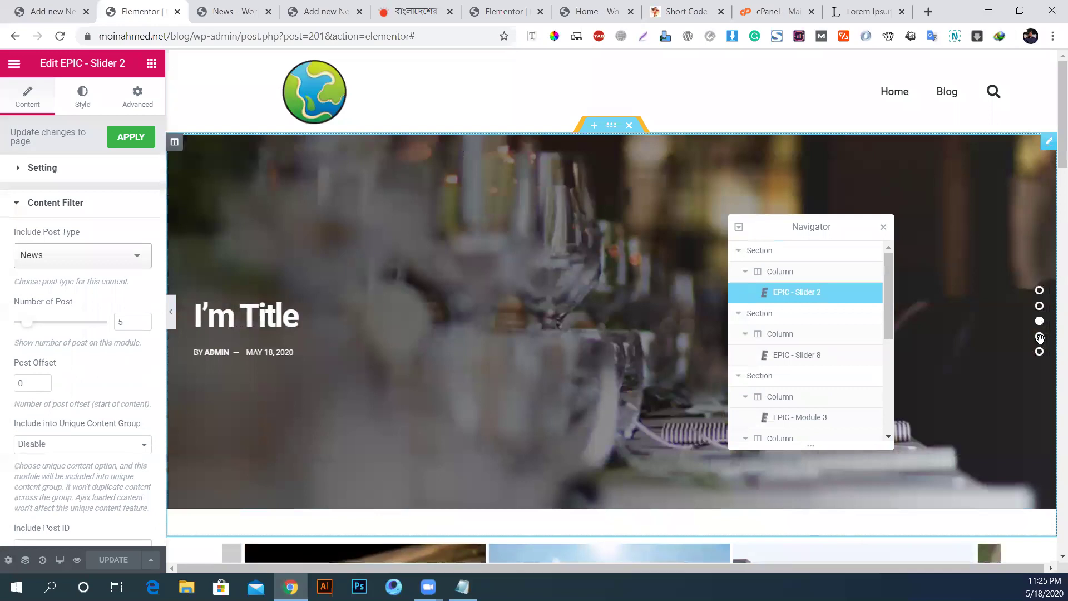
{"action": "left_click", "coordinate": [1040, 338]}
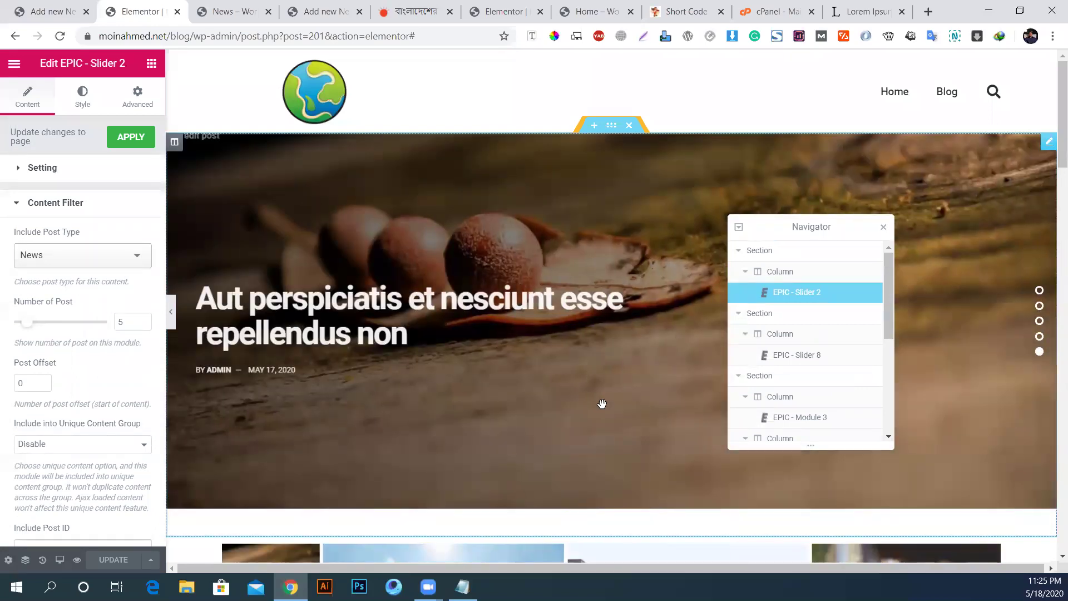
{"action": "scroll", "coordinate": [526, 295], "scroll_direction": "down", "scroll_amount": 6}
Step: Set the news carousel's Post Offset to 5
{"action": "left_click", "coordinate": [602, 305]}
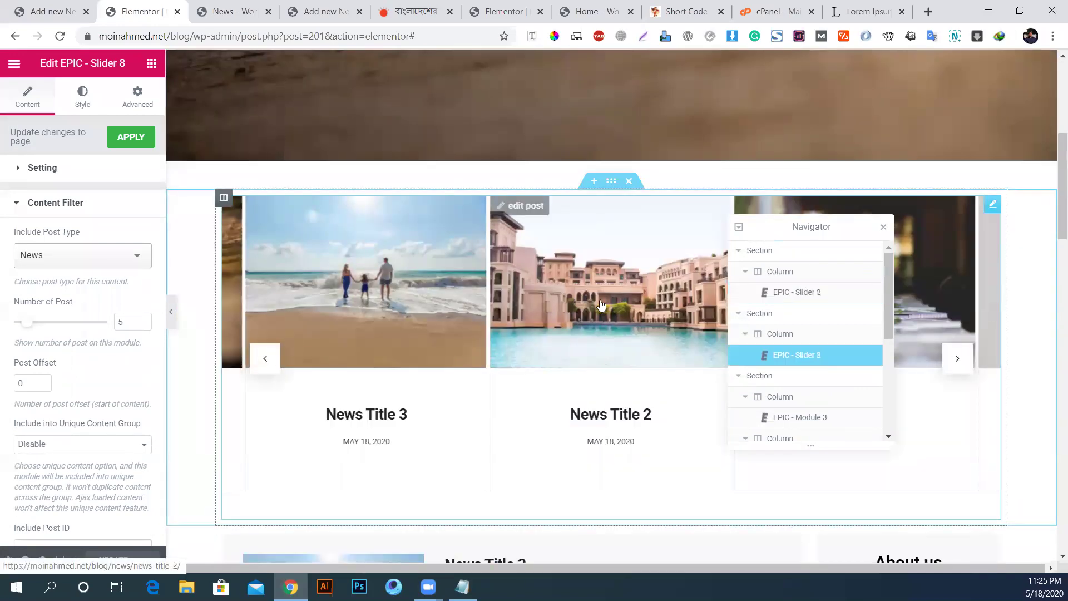
{"action": "scroll", "coordinate": [12, 301], "scroll_direction": "down", "scroll_amount": 3}
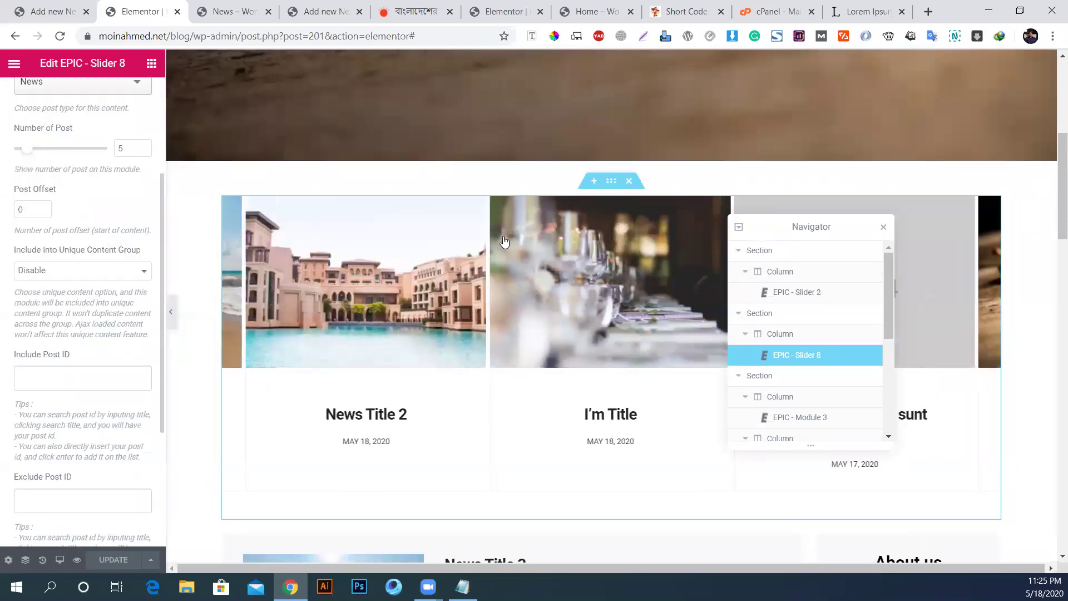
{"action": "scroll", "coordinate": [106, 272], "scroll_direction": "up", "scroll_amount": 3}
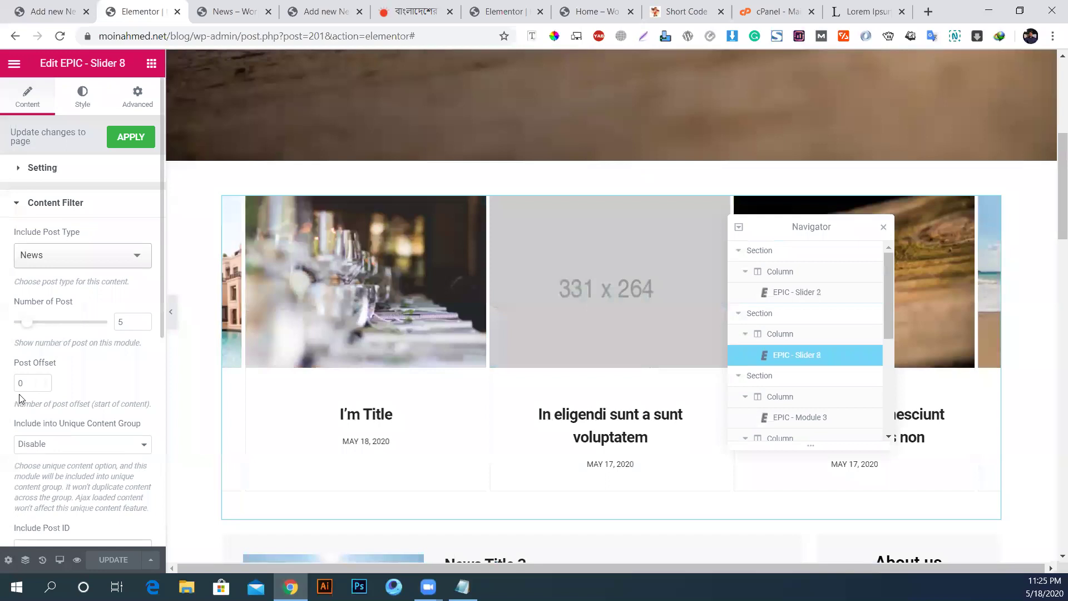
{"action": "type", "text": "5"}
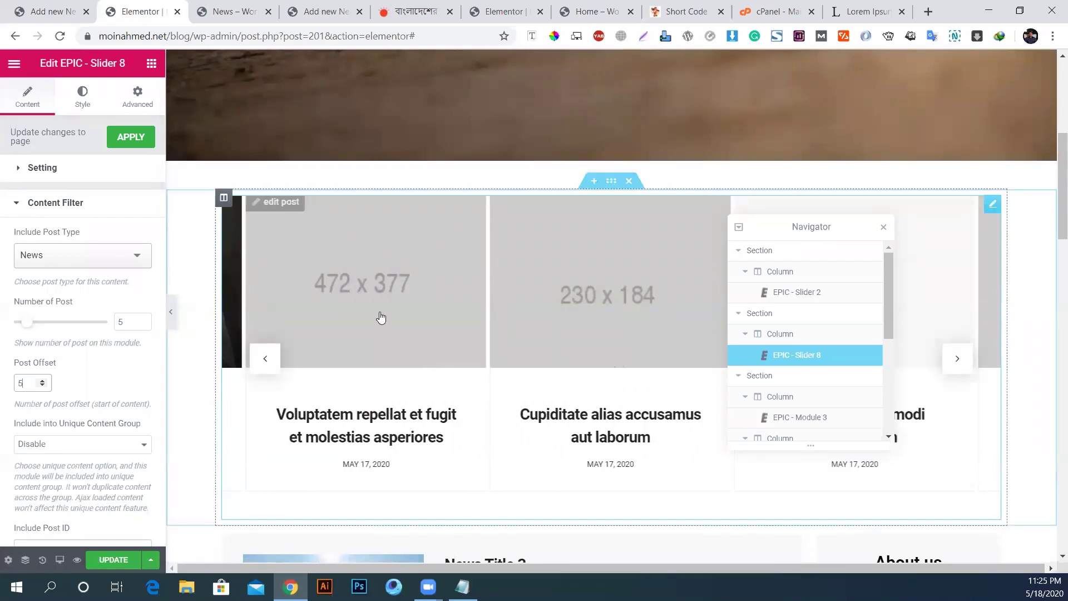
{"action": "scroll", "coordinate": [381, 318], "scroll_direction": "down", "scroll_amount": 4}
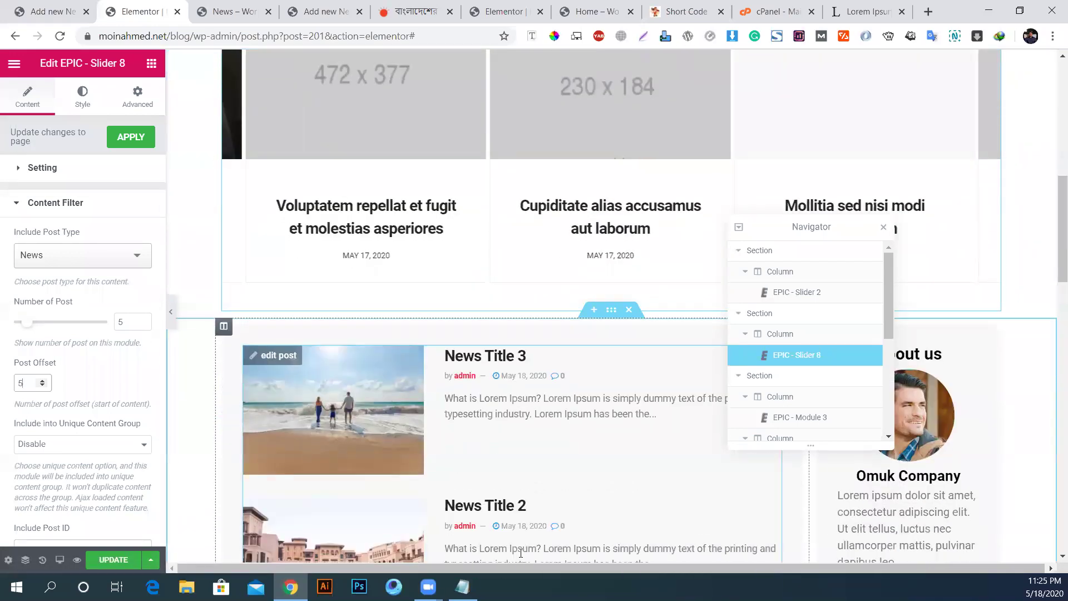
Step: Set the news list's Post Offset to 10, keep Latest Post sorting, and save the page
{"action": "left_click", "coordinate": [597, 388]}
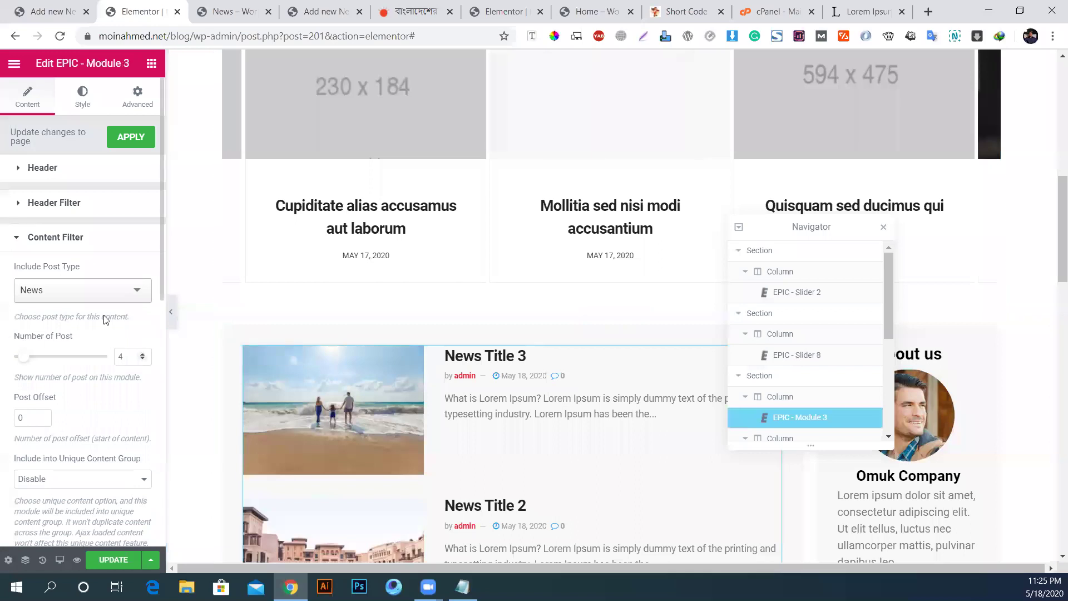
{"action": "type", "text": "10"}
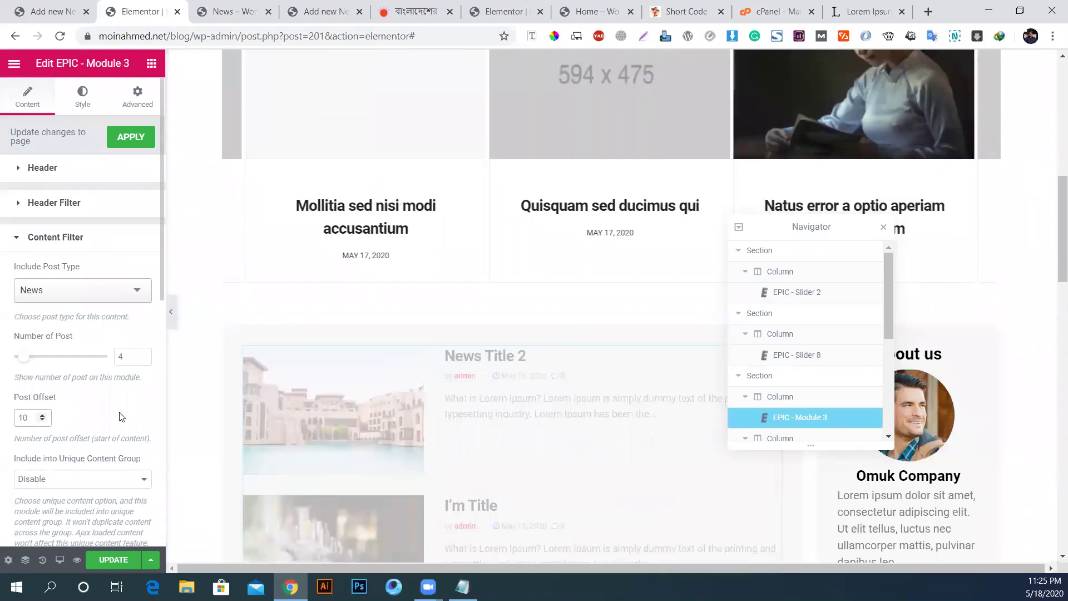
{"action": "scroll", "coordinate": [557, 448], "scroll_direction": "down", "scroll_amount": 6}
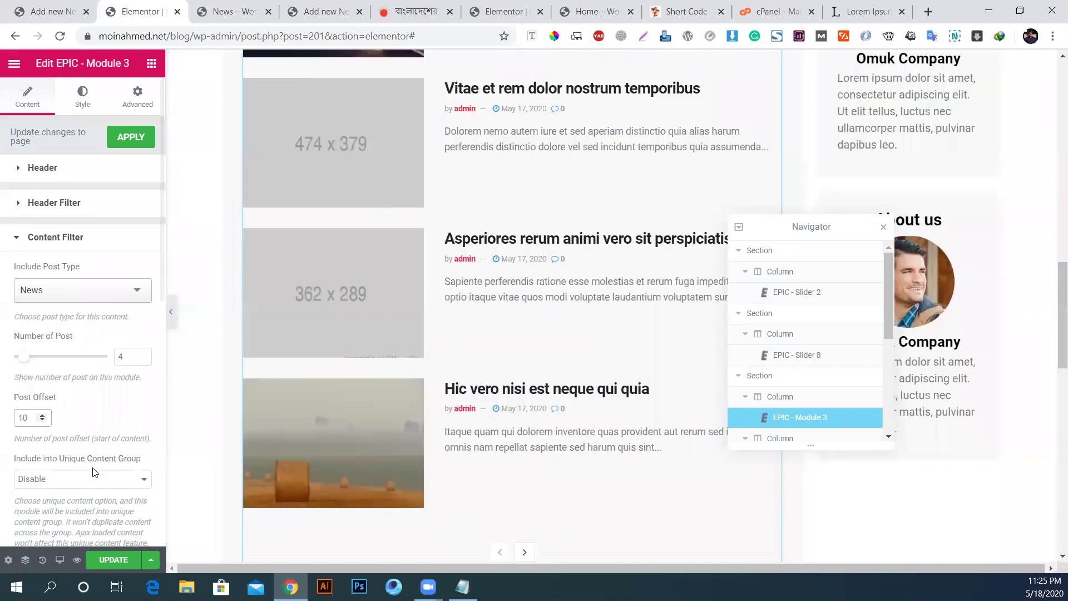
{"action": "scroll", "coordinate": [95, 472], "scroll_direction": "down", "scroll_amount": 5}
{"action": "scroll", "coordinate": [101, 456], "scroll_direction": "down", "scroll_amount": 5}
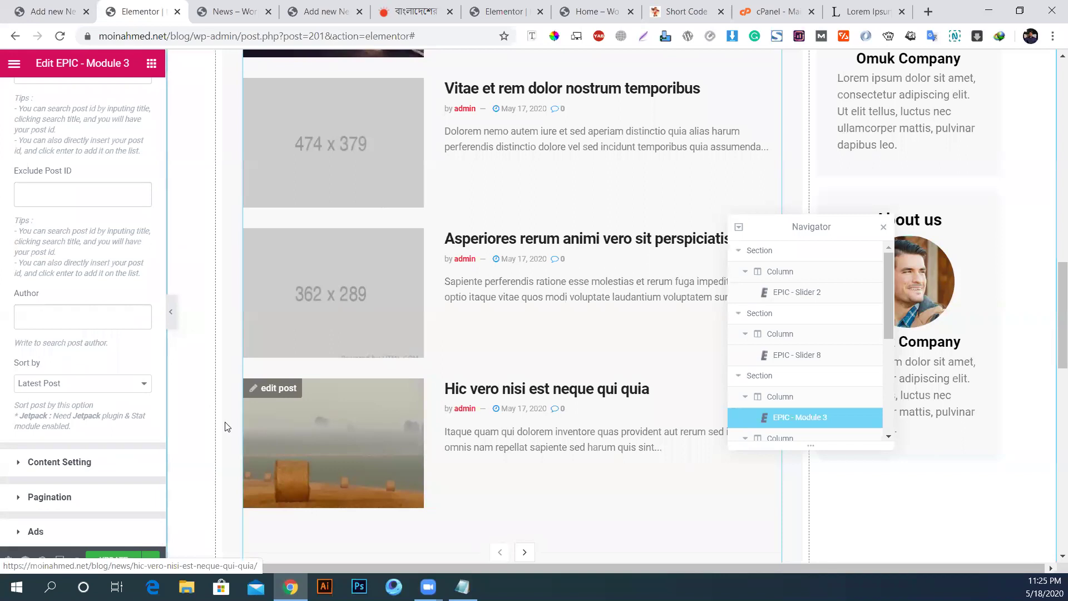
{"action": "left_click", "coordinate": [102, 387]}
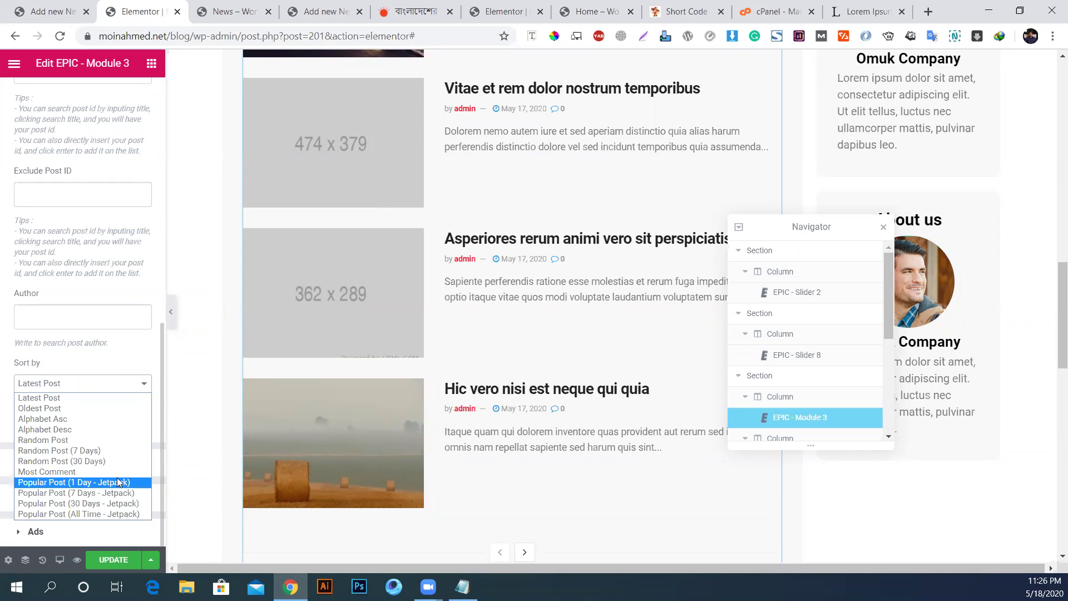
{"action": "left_click", "coordinate": [58, 394]}
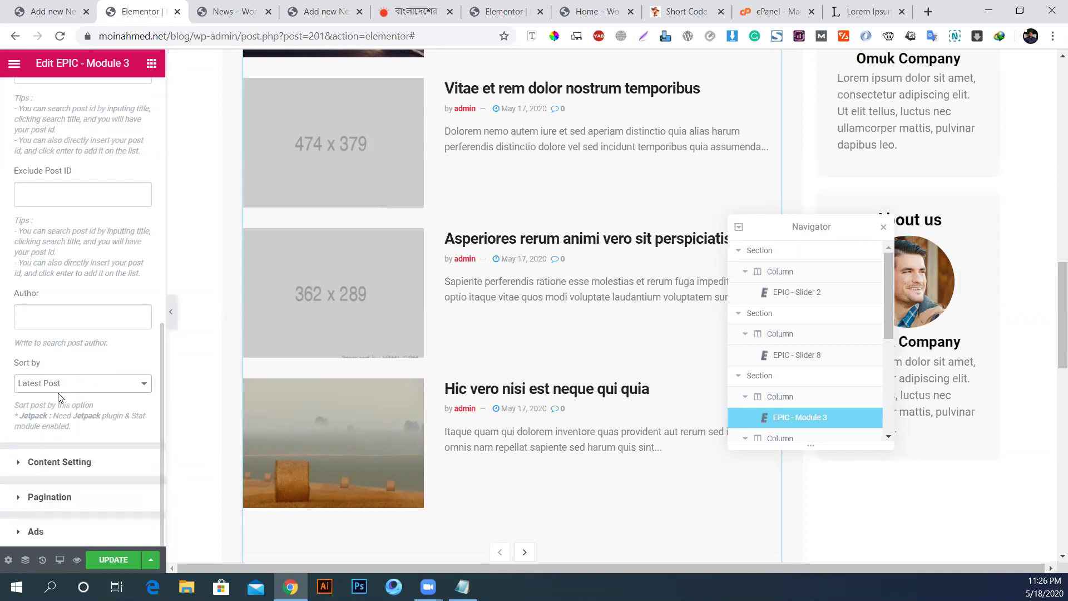
{"action": "left_click", "coordinate": [114, 560]}
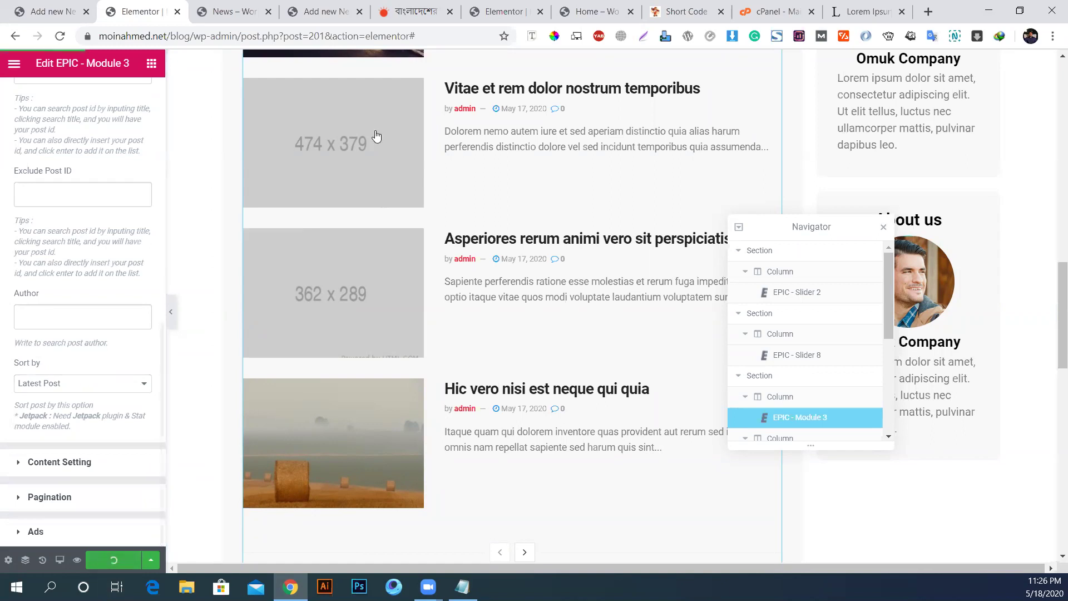
{"action": "key", "text": "ctrl+Tab"}
Step: Reload the preview, advance the hero slider, and open the 'Aut perspiciatis et nesciunt esse repellendus non' post
{"action": "key", "text": "F5"}
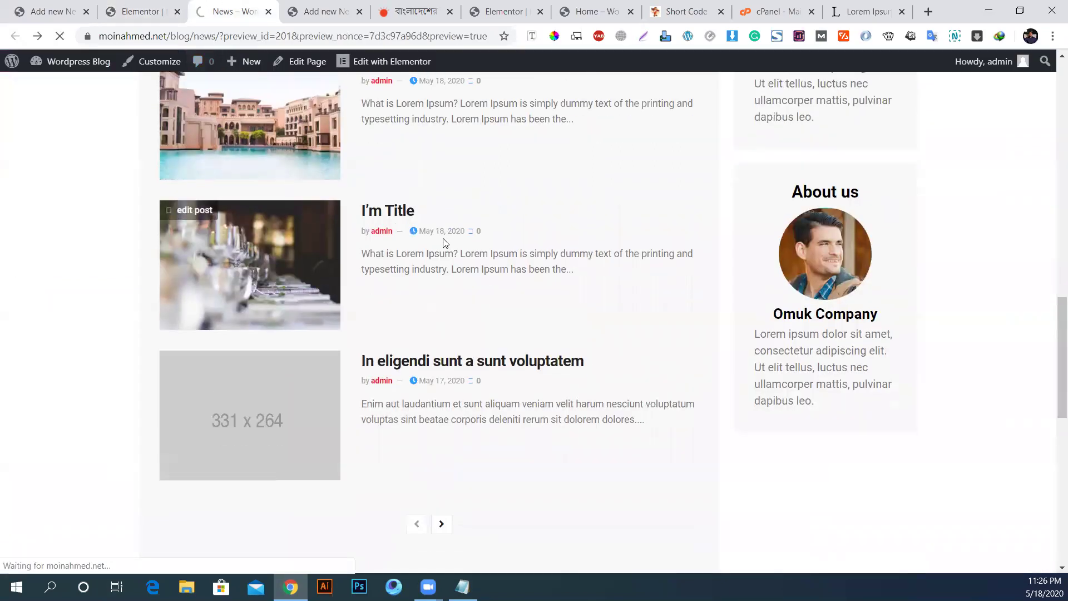
{"action": "scroll", "coordinate": [444, 242], "scroll_direction": "down", "scroll_amount": 2}
{"action": "scroll", "coordinate": [448, 233], "scroll_direction": "down", "scroll_amount": 5}
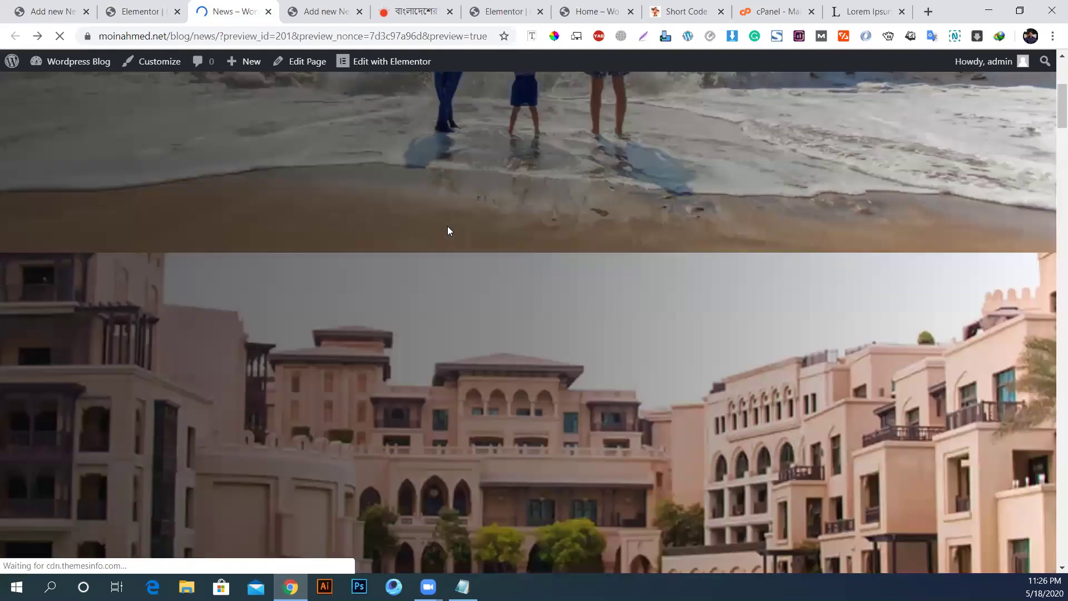
{"action": "scroll", "coordinate": [554, 270], "scroll_direction": "up", "scroll_amount": 15}
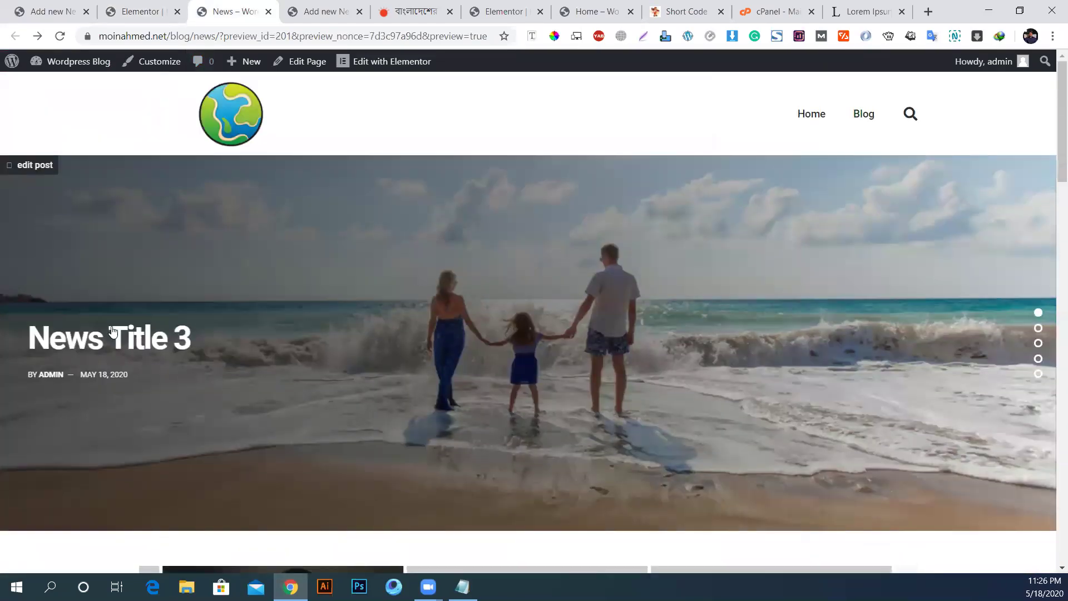
{"action": "left_click", "coordinate": [1039, 375]}
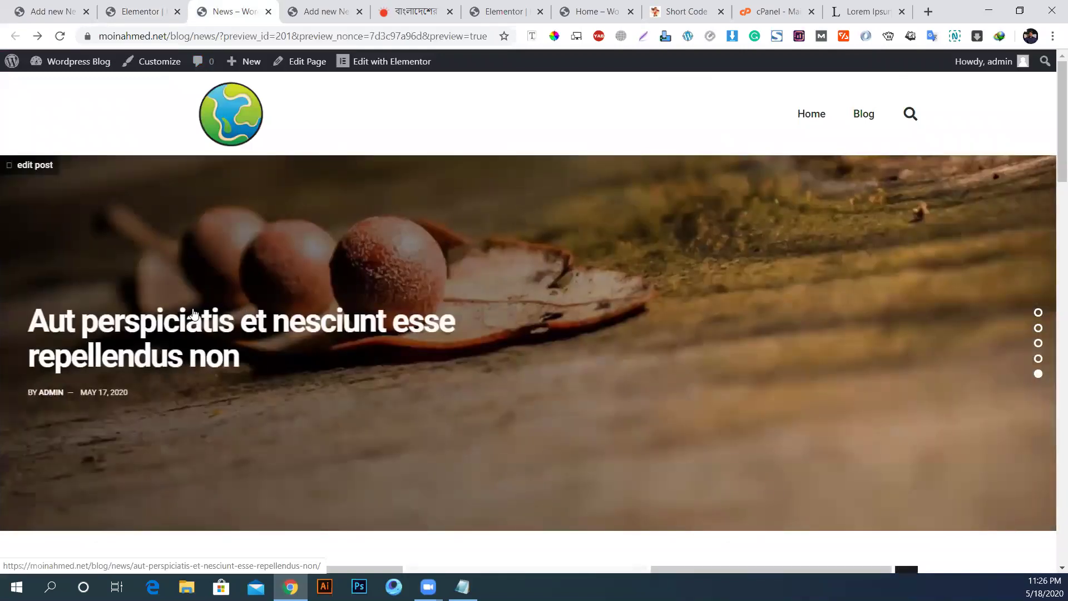
{"action": "left_click", "coordinate": [193, 315]}
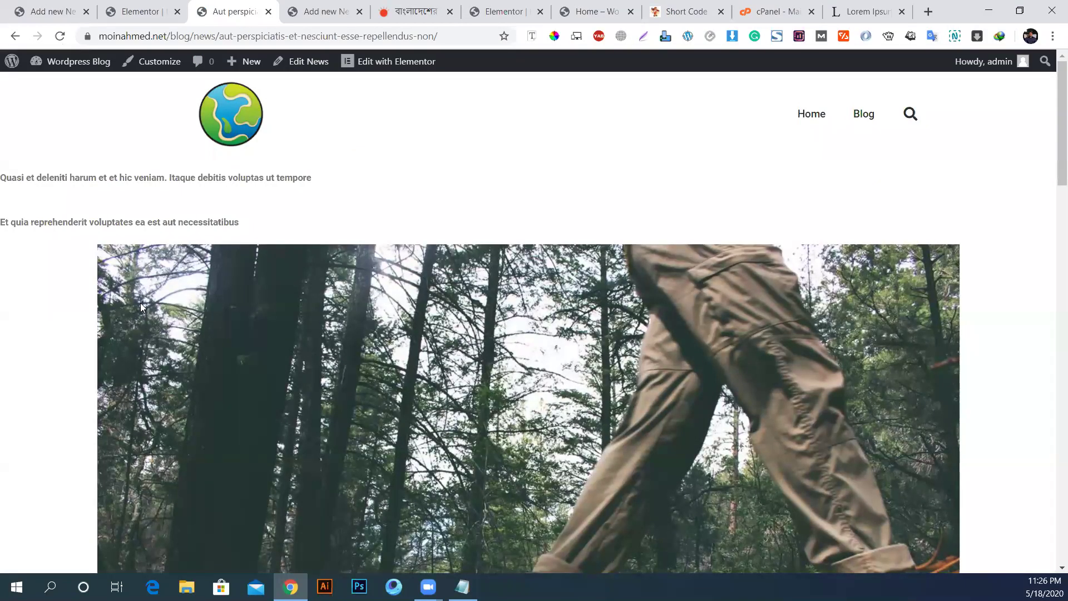
{"action": "left_click_drag", "start_coordinate": [5, 180], "coordinate": [645, 275]}
{"action": "scroll", "coordinate": [644, 275], "scroll_direction": "down", "scroll_amount": 10}
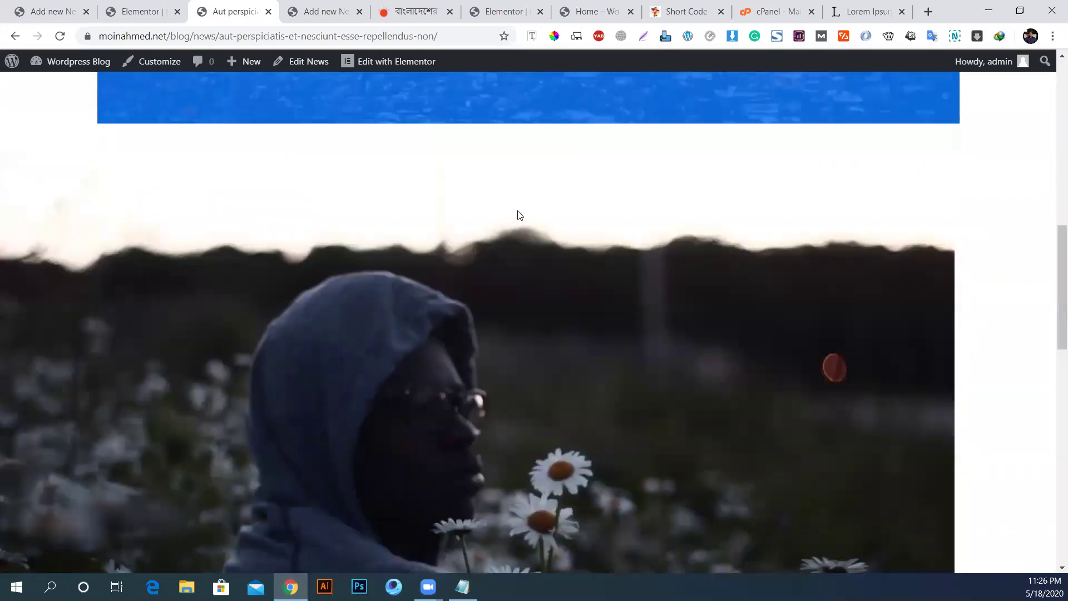
{"action": "scroll", "coordinate": [519, 215], "scroll_direction": "down", "scroll_amount": 4}
{"action": "scroll", "coordinate": [548, 207], "scroll_direction": "up", "scroll_amount": 13}
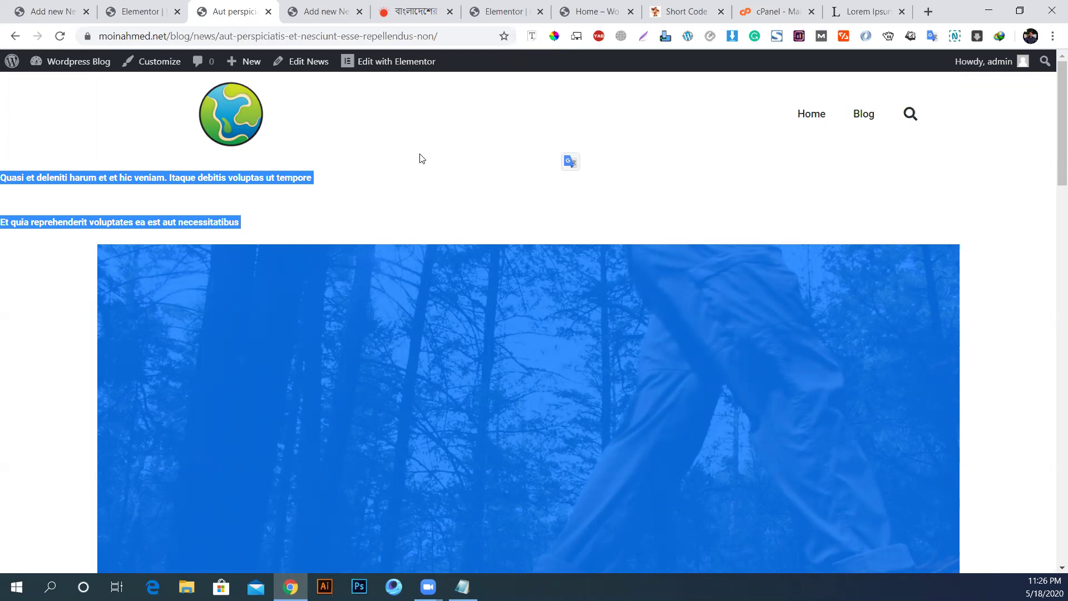
Step: Go from the dashboard to the Theme Builder templates and start a new template
{"action": "left_click", "coordinate": [59, 63]}
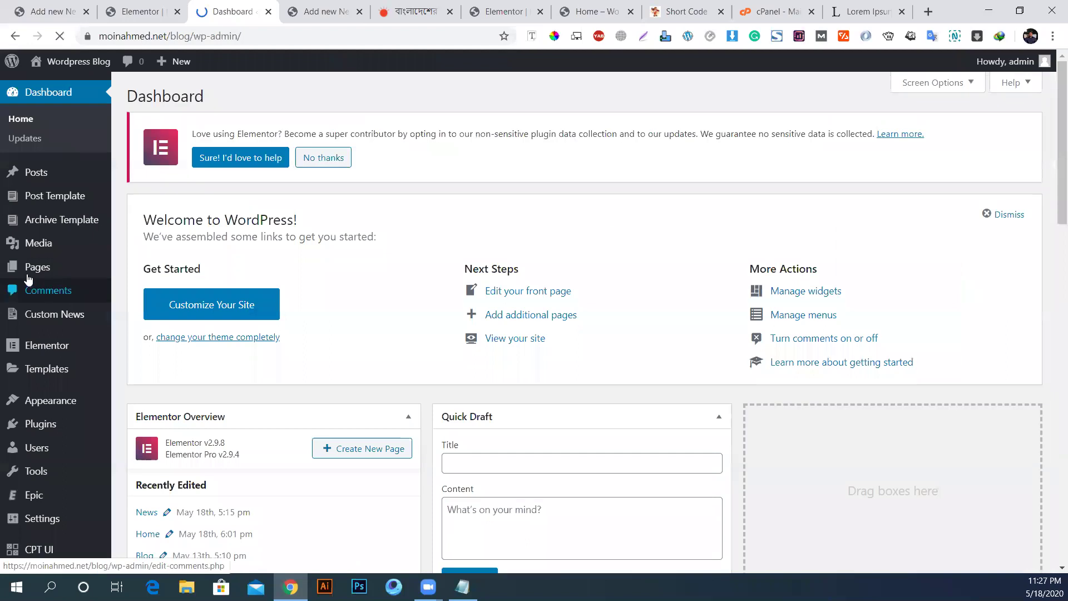
{"action": "scroll", "coordinate": [99, 352], "scroll_direction": "down", "scroll_amount": 1}
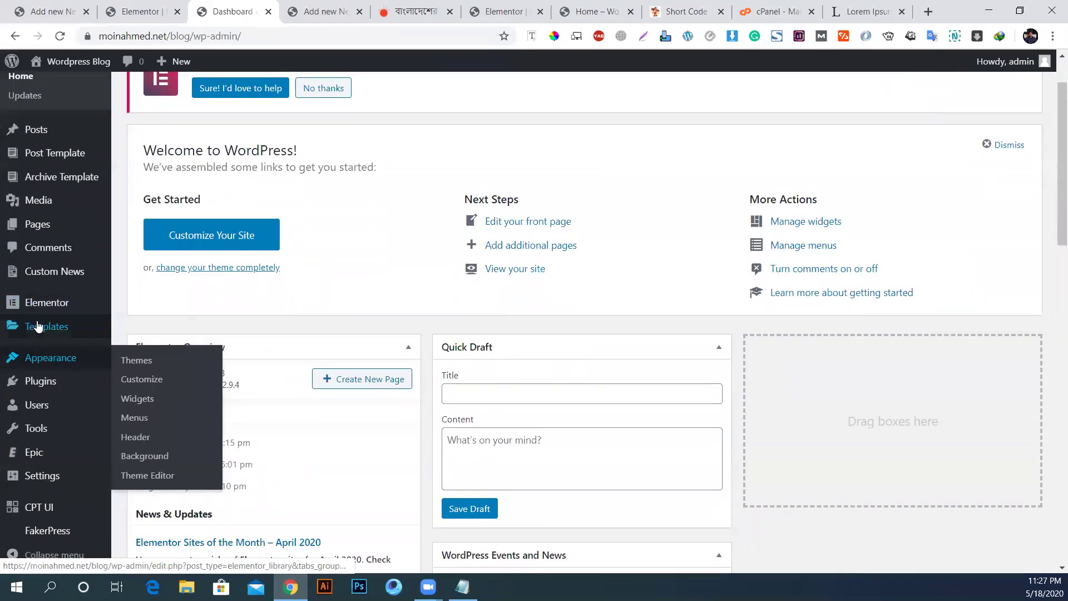
{"action": "mouse_move", "coordinate": [38, 327]}
{"action": "left_click", "coordinate": [132, 369]}
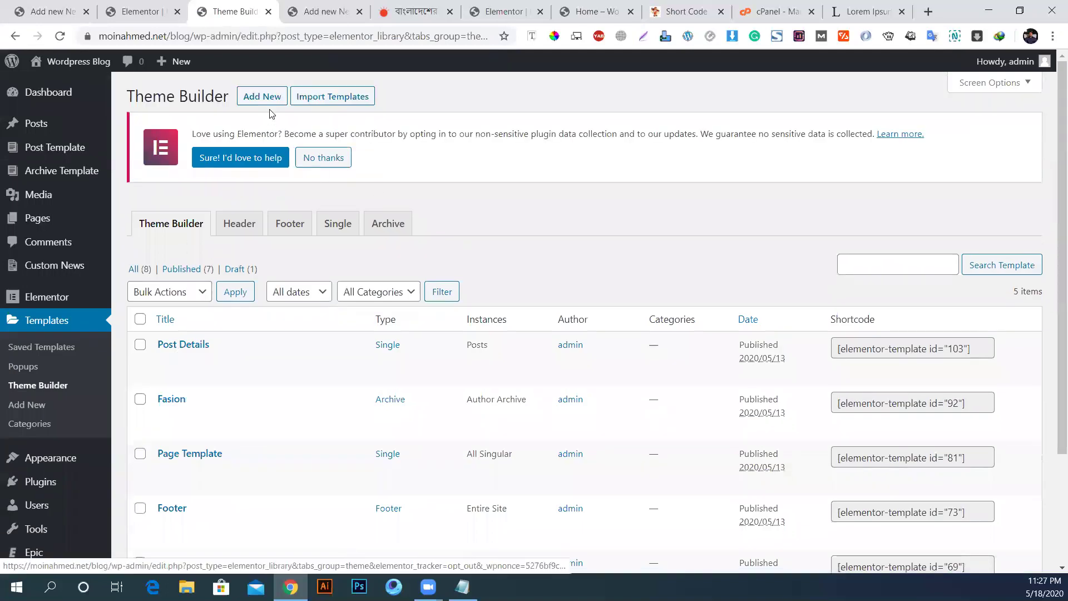
{"action": "left_click", "coordinate": [263, 98]}
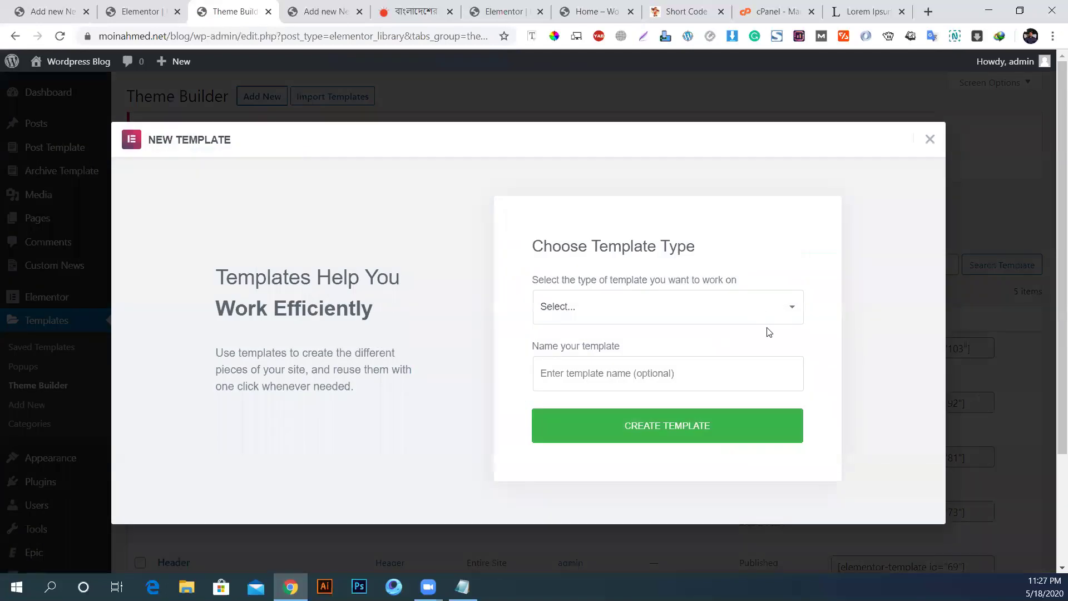
Step: Make it a Single template for News posts named 'News Template' and create it
{"action": "left_click", "coordinate": [624, 314]}
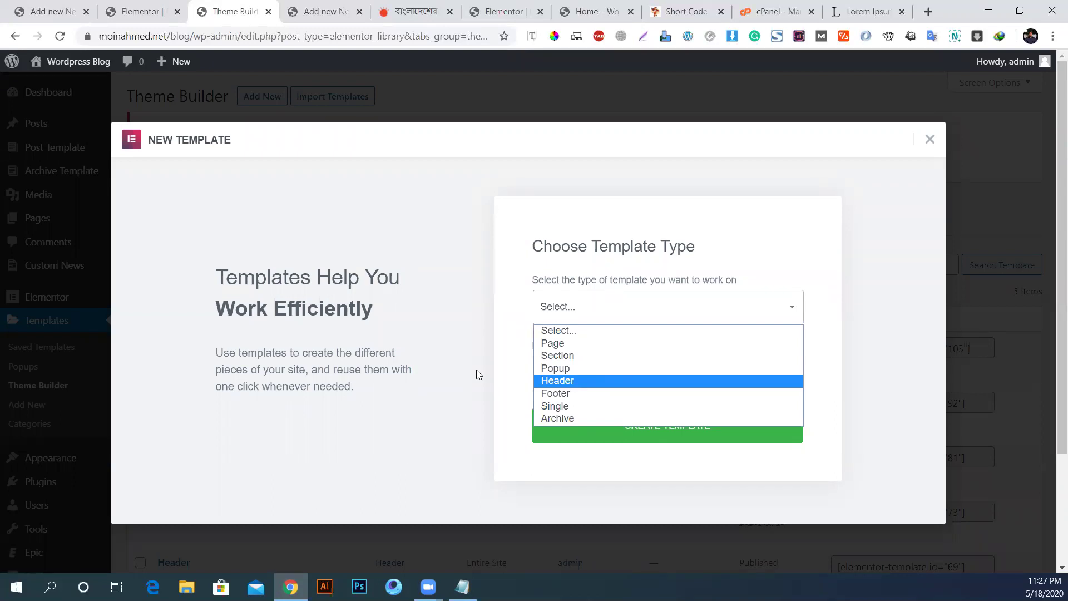
{"action": "left_click", "coordinate": [567, 406]}
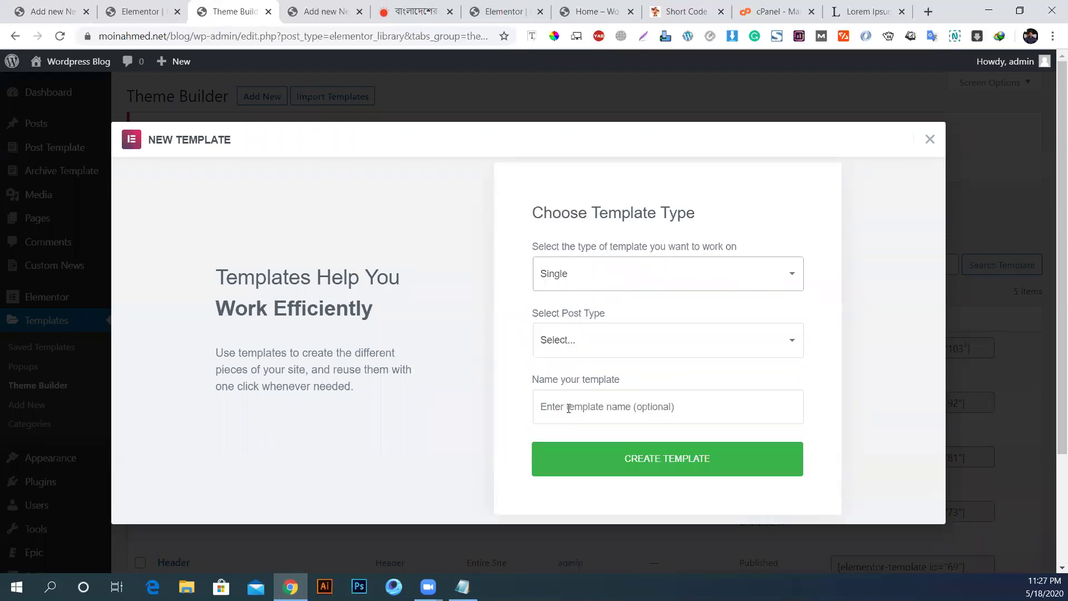
{"action": "left_click", "coordinate": [593, 344]}
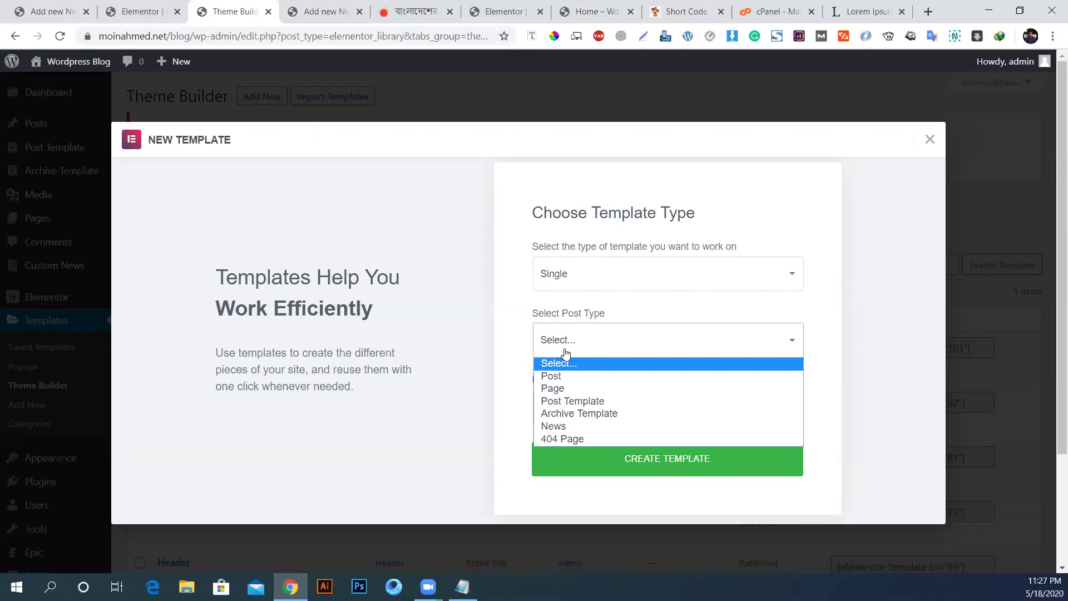
{"action": "left_click", "coordinate": [555, 426]}
{"action": "left_click", "coordinate": [615, 409]}
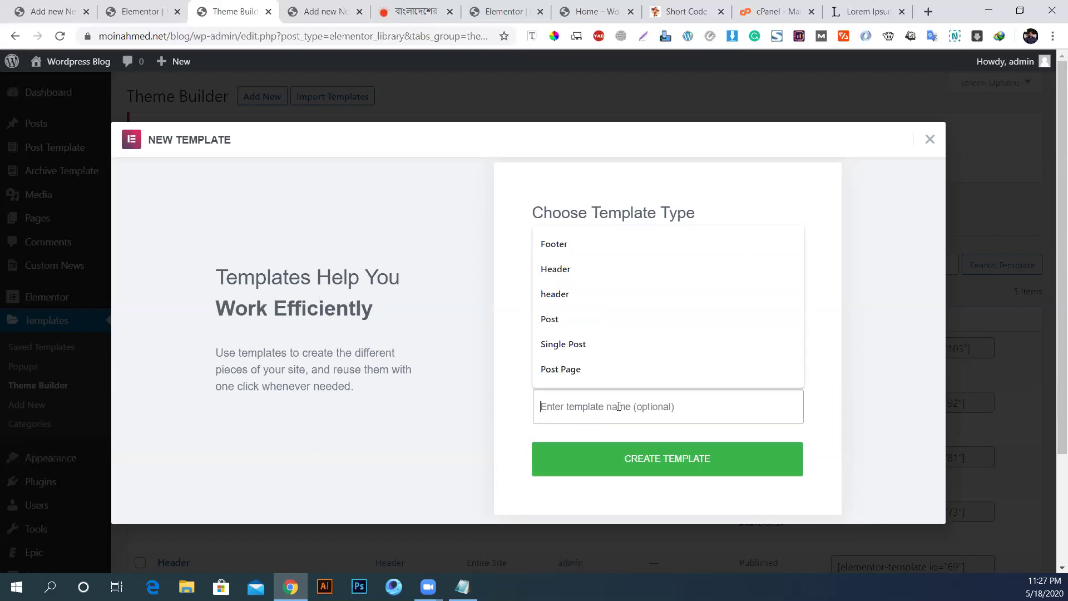
{"action": "type", "text": "News Template"}
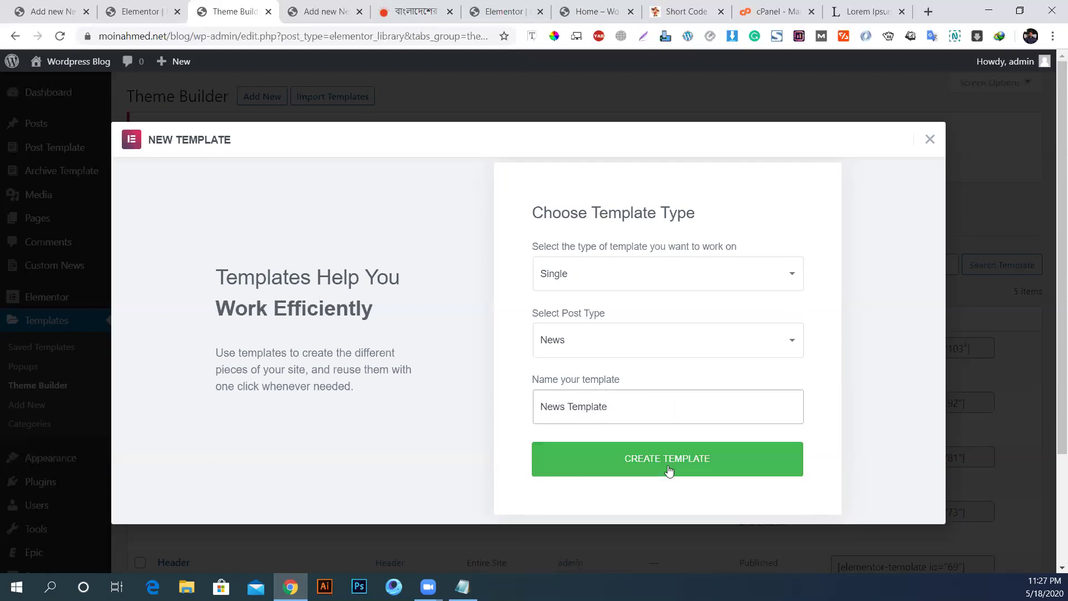
{"action": "left_click", "coordinate": [670, 470]}
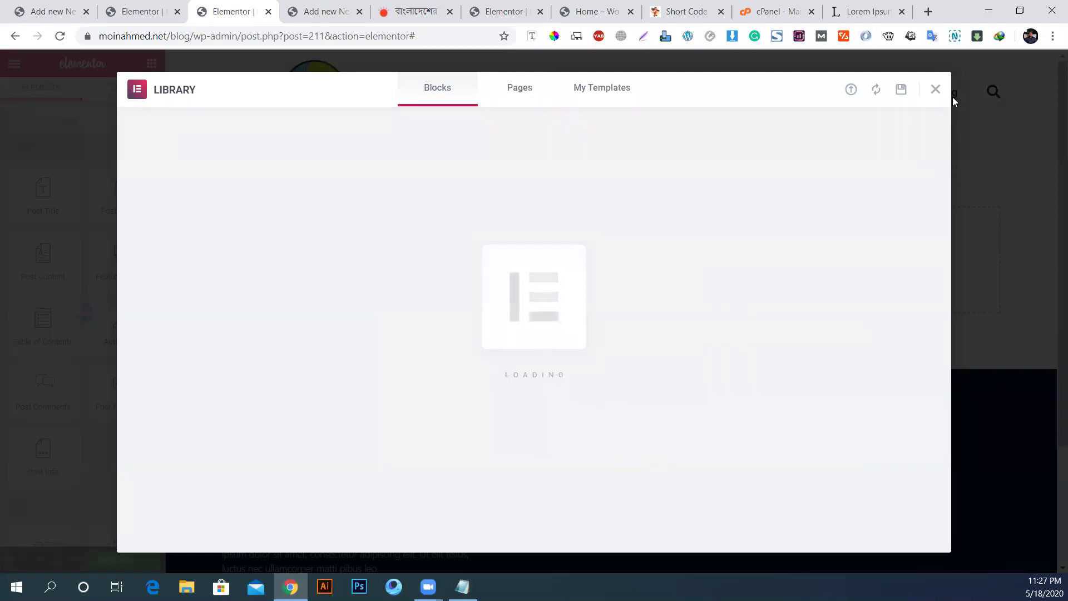
Step: Close the template library and look over the News post and empty News Template tabs
{"action": "left_click", "coordinate": [935, 91]}
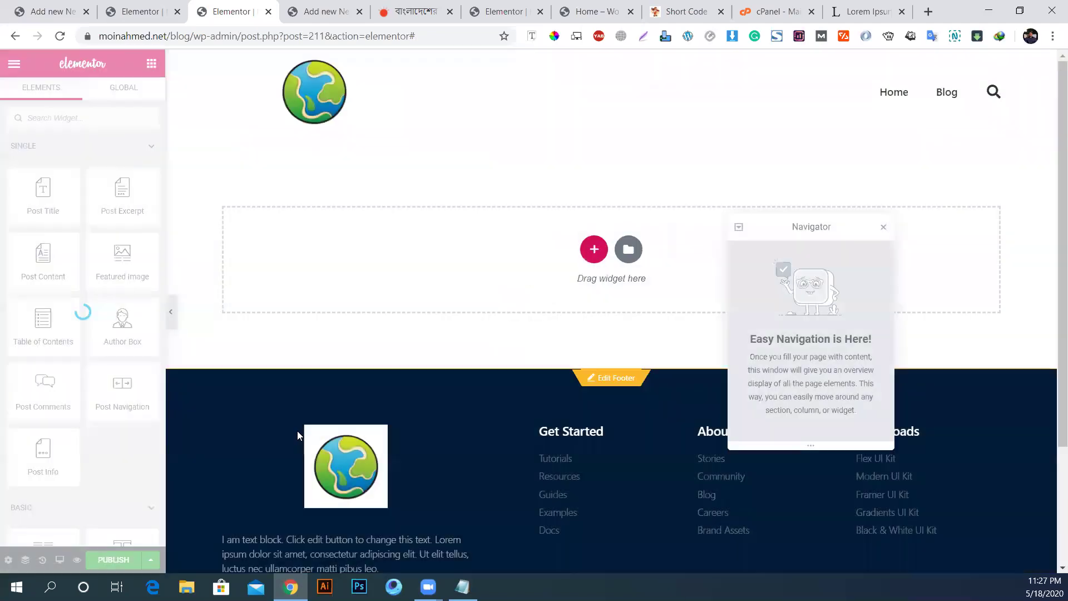
{"action": "left_click", "coordinate": [301, 8]}
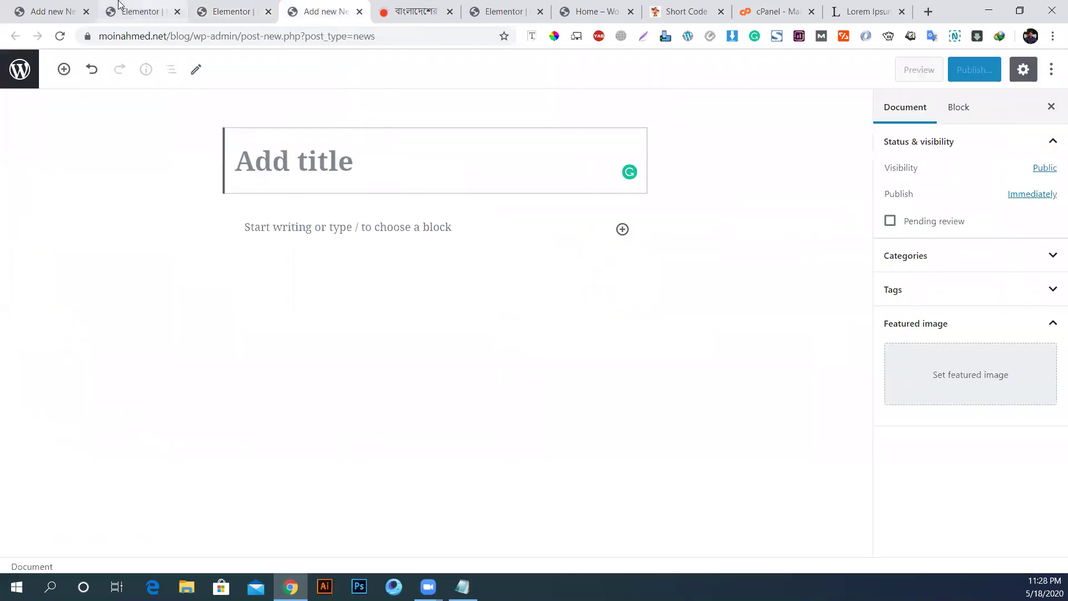
{"action": "left_click", "coordinate": [128, 10]}
{"action": "left_click", "coordinate": [228, 11]}
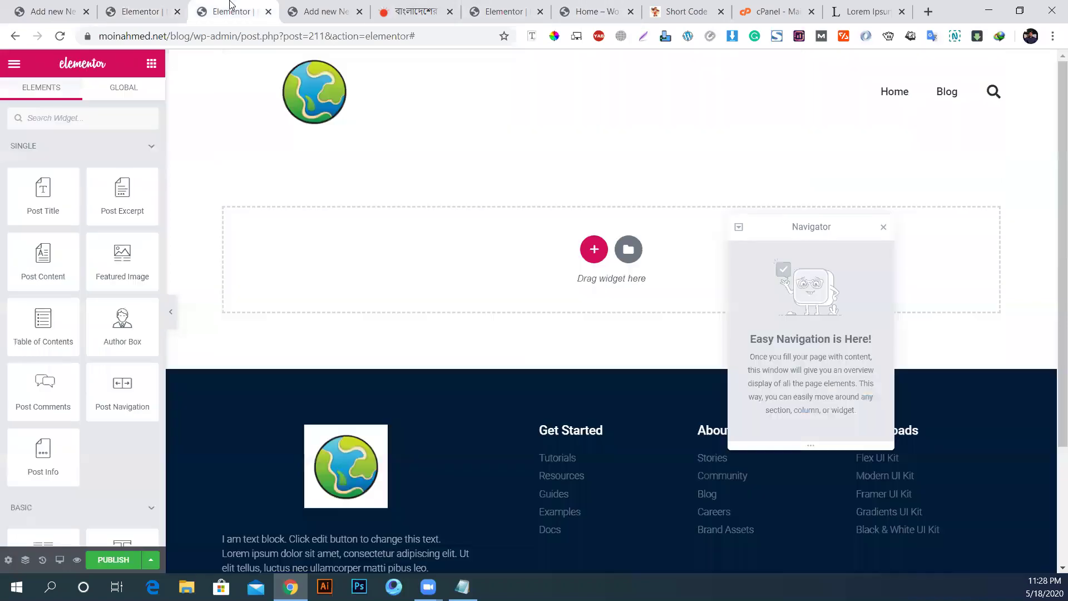
Step: Copy the posts section from the other page's Elementor editor
{"action": "left_click", "coordinate": [163, 8]}
{"action": "scroll", "coordinate": [561, 253], "scroll_direction": "up", "scroll_amount": 7}
{"action": "scroll", "coordinate": [561, 254], "scroll_direction": "up", "scroll_amount": 1}
{"action": "scroll", "coordinate": [607, 334], "scroll_direction": "down", "scroll_amount": 1}
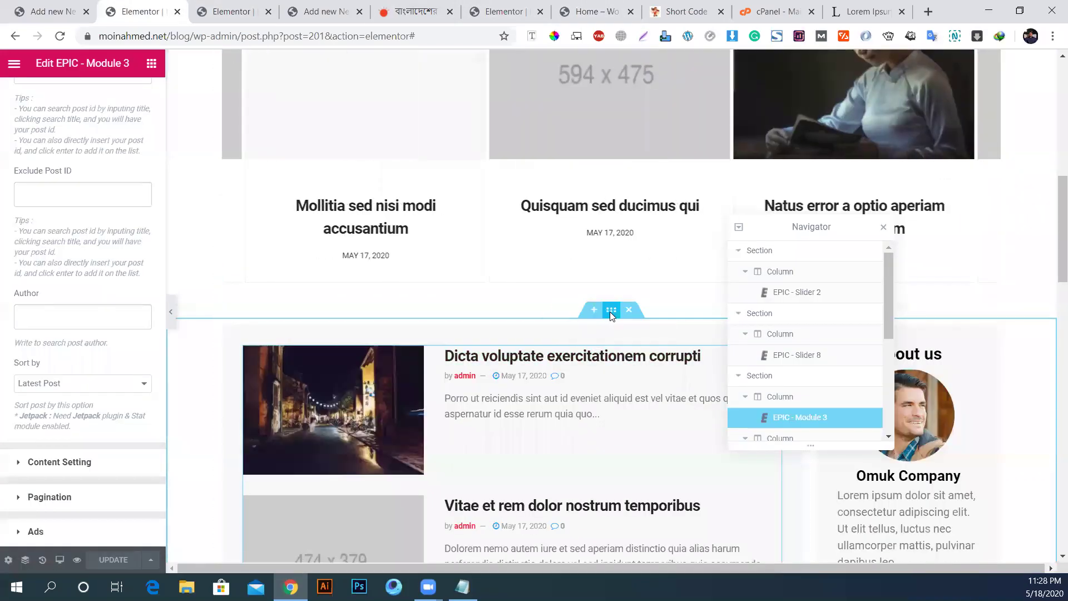
{"action": "right_click", "coordinate": [611, 312]}
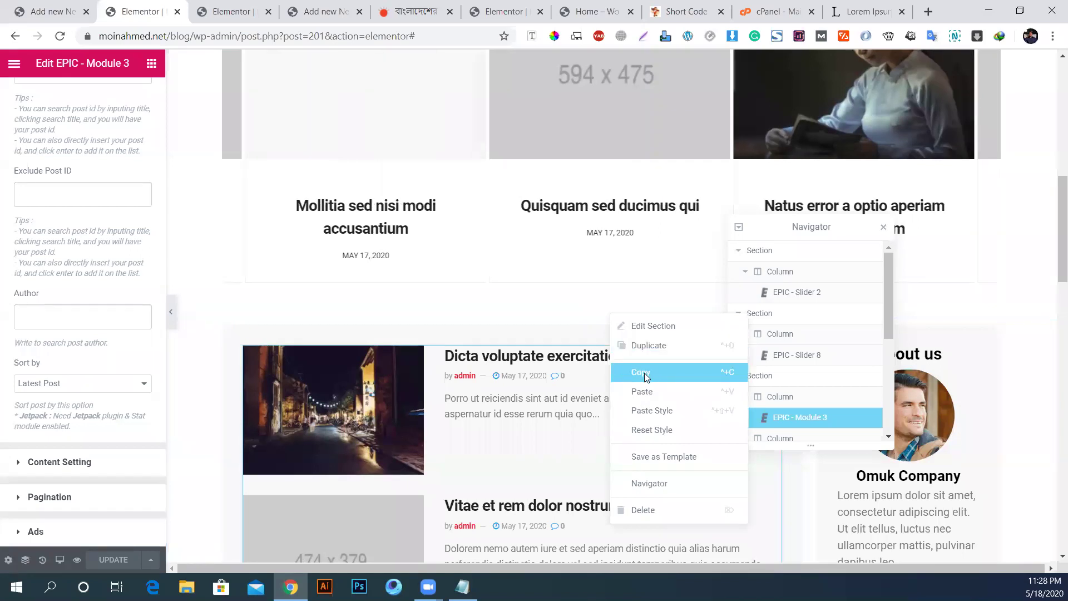
{"action": "left_click", "coordinate": [641, 373]}
Step: Paste the copied section into the empty section of the News Template
{"action": "left_click", "coordinate": [250, 8]}
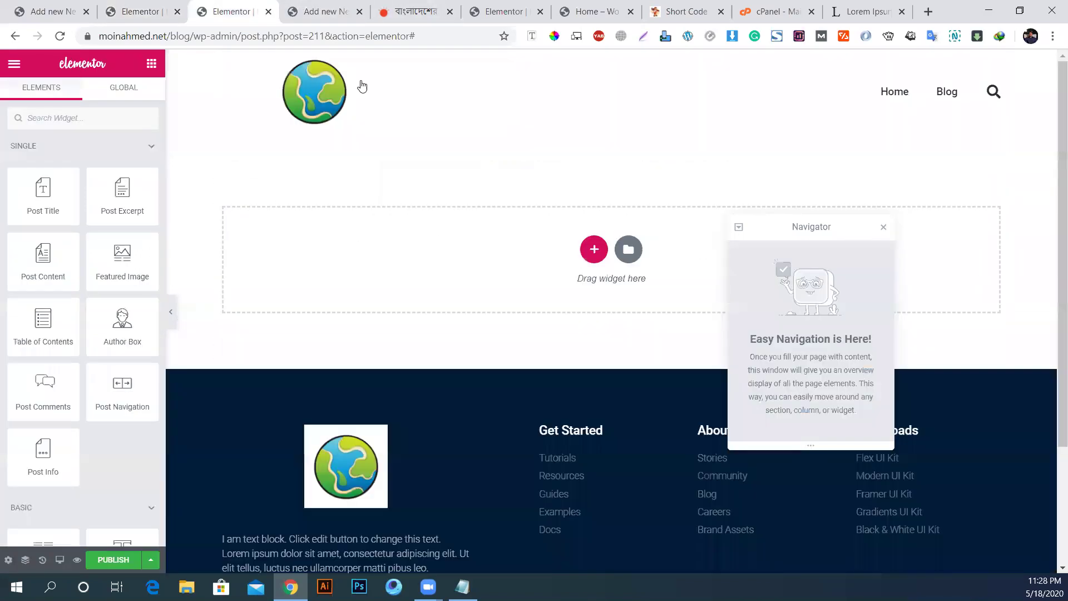
{"action": "right_click", "coordinate": [512, 228]}
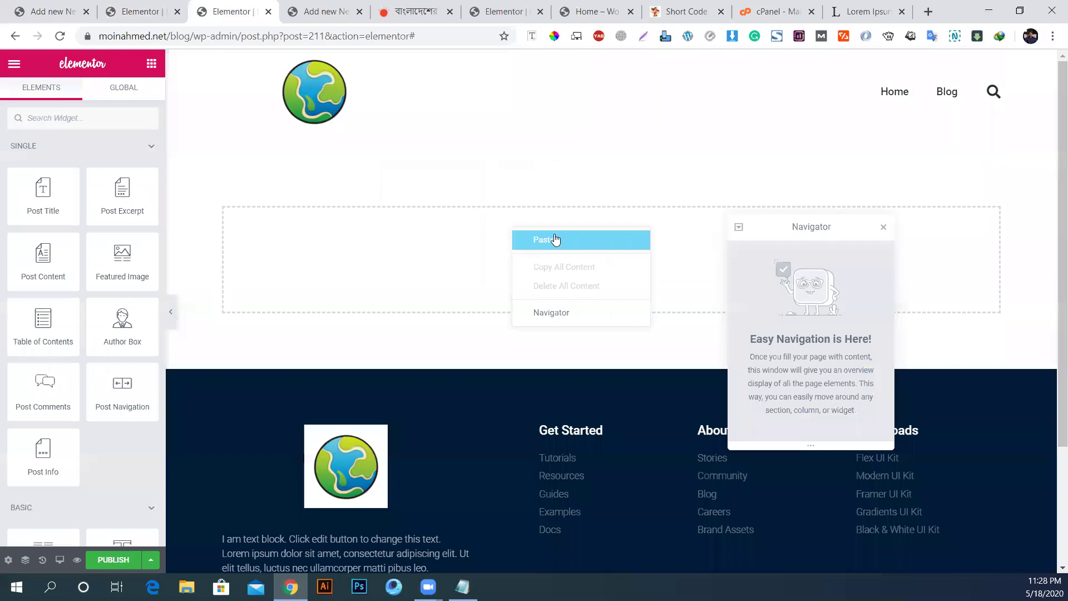
{"action": "left_click", "coordinate": [552, 240]}
Step: Delete the EPIC posts list, leaving an empty left column beside About us
{"action": "right_click", "coordinate": [564, 196]}
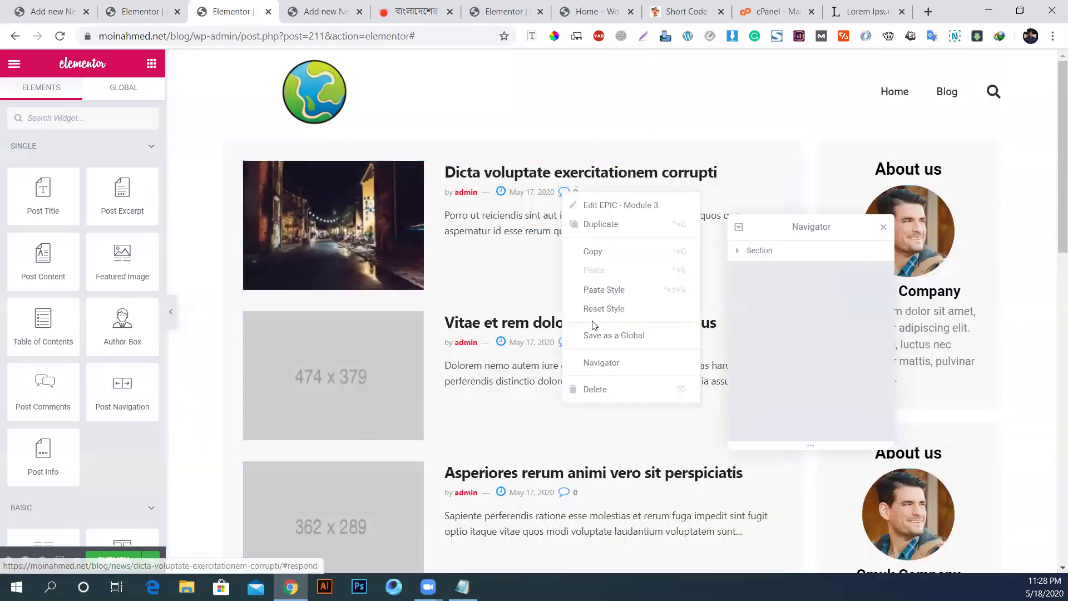
{"action": "left_click", "coordinate": [617, 386]}
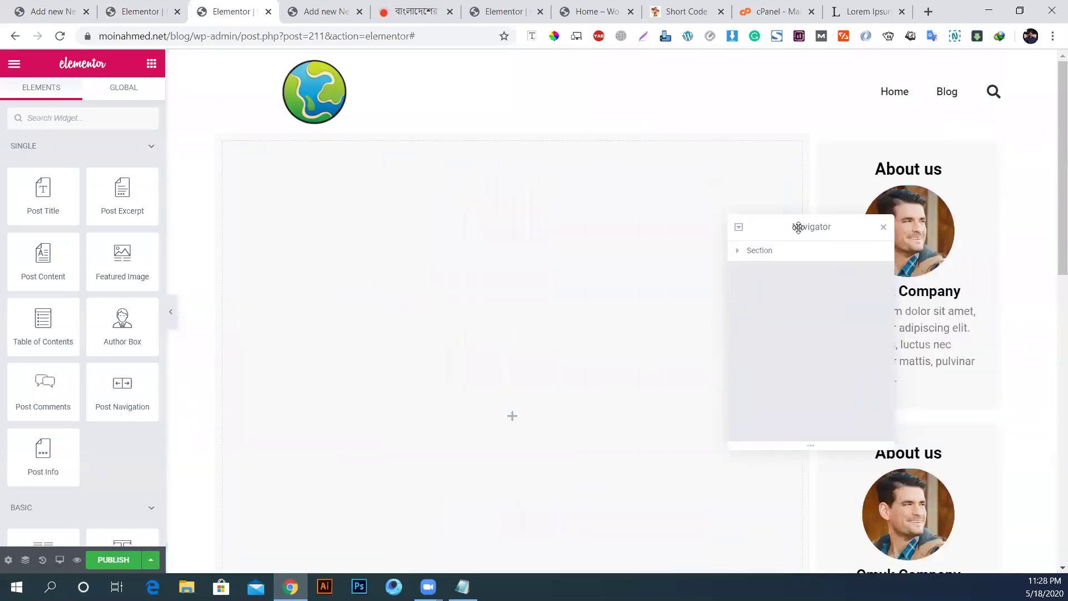
{"action": "left_click_drag", "start_coordinate": [797, 226], "coordinate": [534, 200]}
{"action": "scroll", "coordinate": [923, 394], "scroll_direction": "down", "scroll_amount": 7}
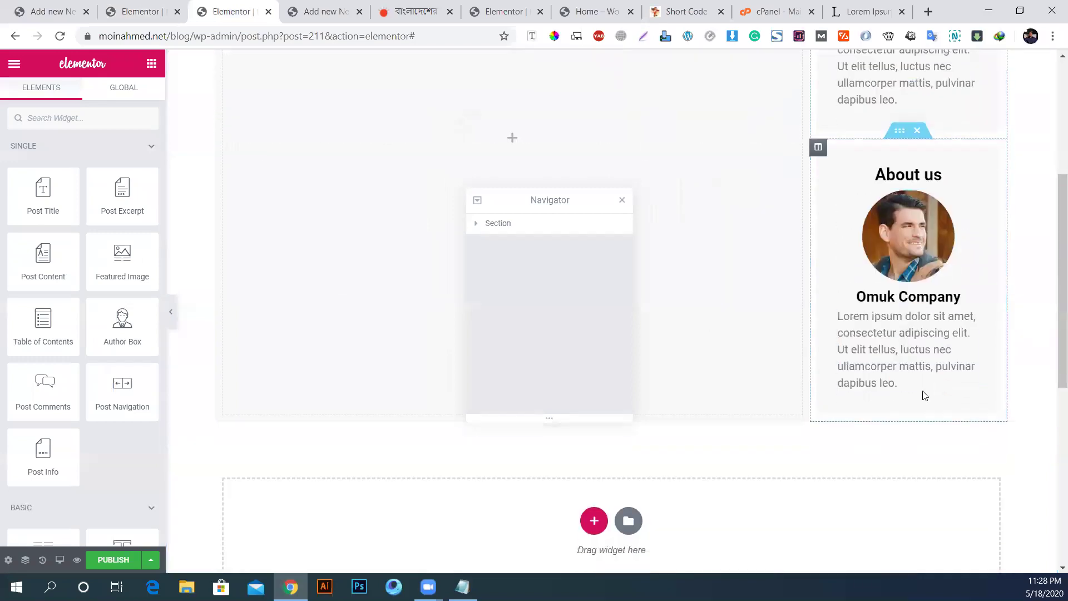
{"action": "scroll", "coordinate": [923, 390], "scroll_direction": "up", "scroll_amount": 7}
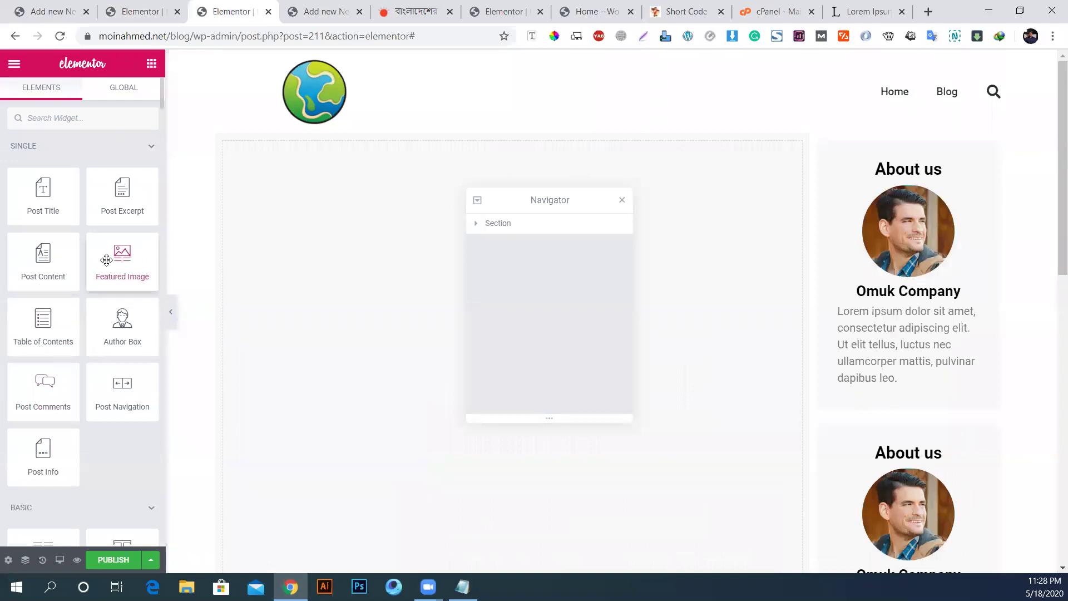
Step: Drop a Featured Image widget into the empty left column, showing the beach photo
{"action": "left_click_drag", "start_coordinate": [108, 266], "coordinate": [395, 221]}
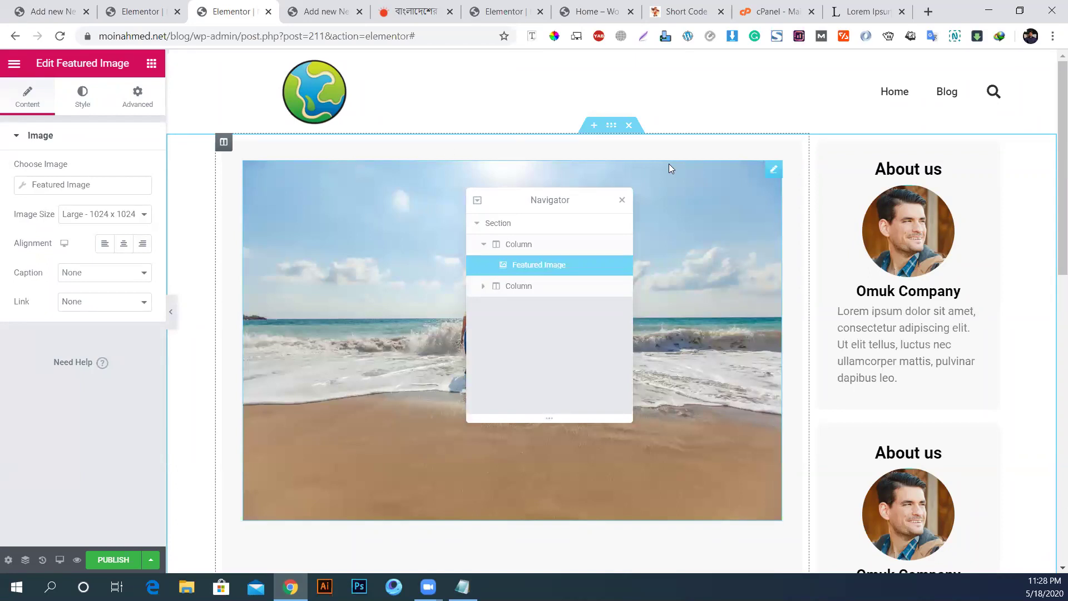
{"action": "scroll", "coordinate": [668, 163], "scroll_direction": "down", "scroll_amount": 3}
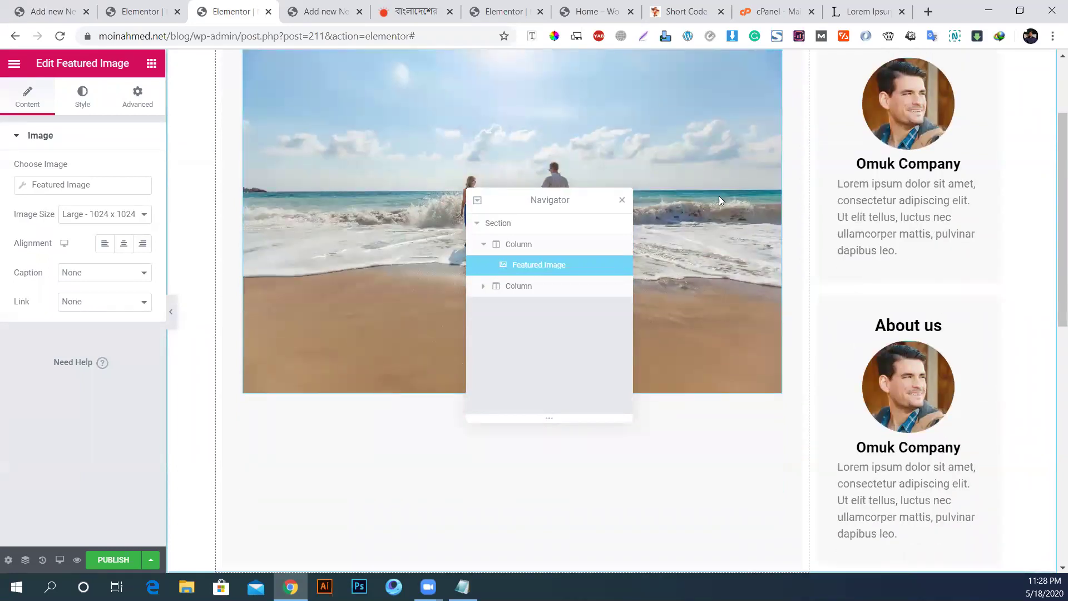
{"action": "scroll", "coordinate": [729, 194], "scroll_direction": "up", "scroll_amount": 3}
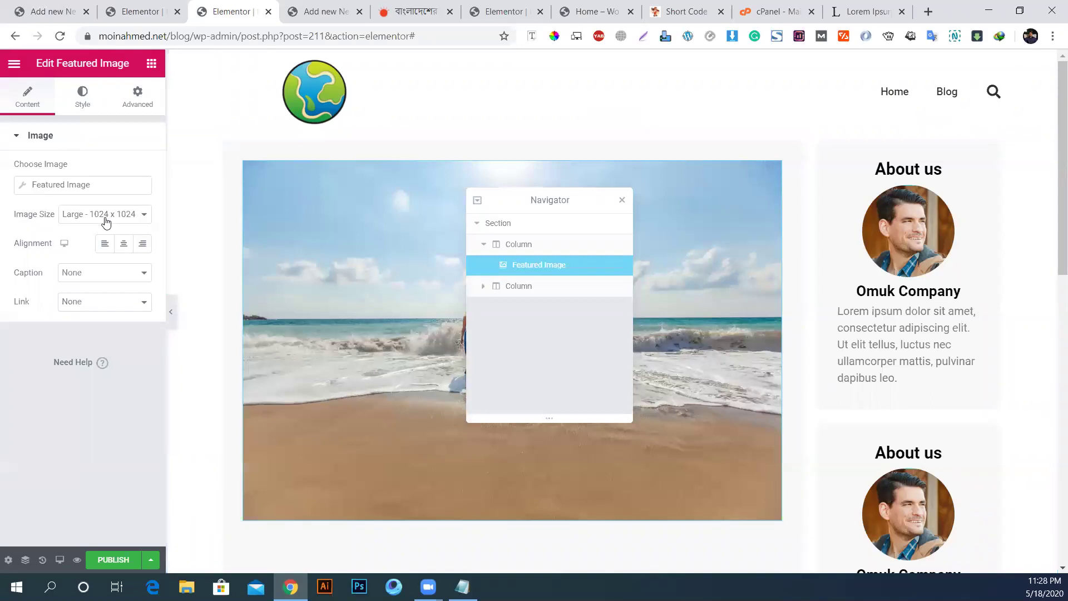
Step: Set the template's preview dynamic content to News, with News Title 3 as sample post
{"action": "left_click", "coordinate": [8, 561]}
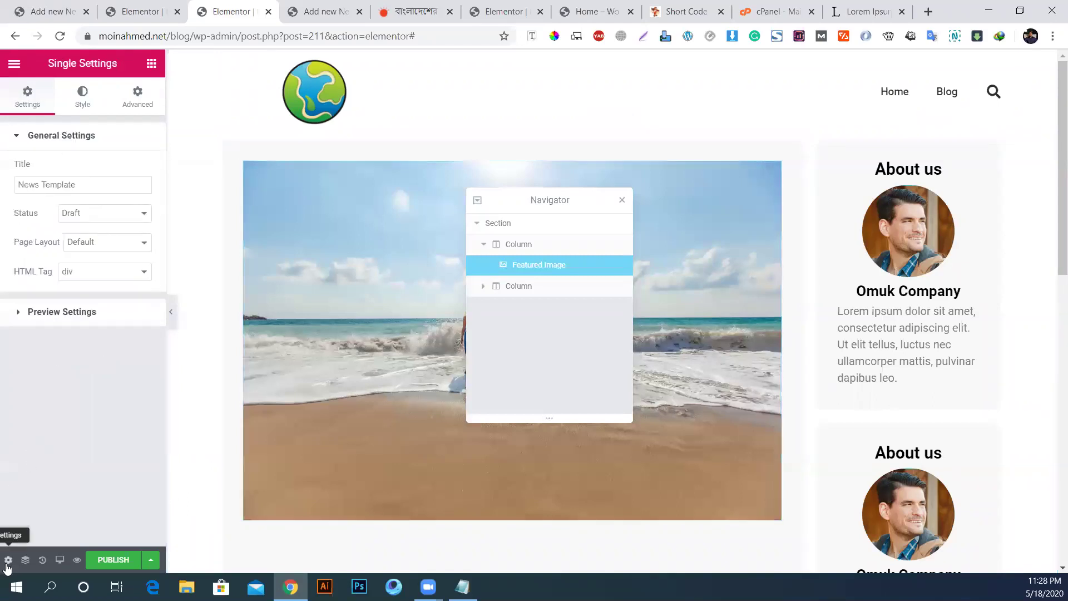
{"action": "left_click", "coordinate": [86, 323]}
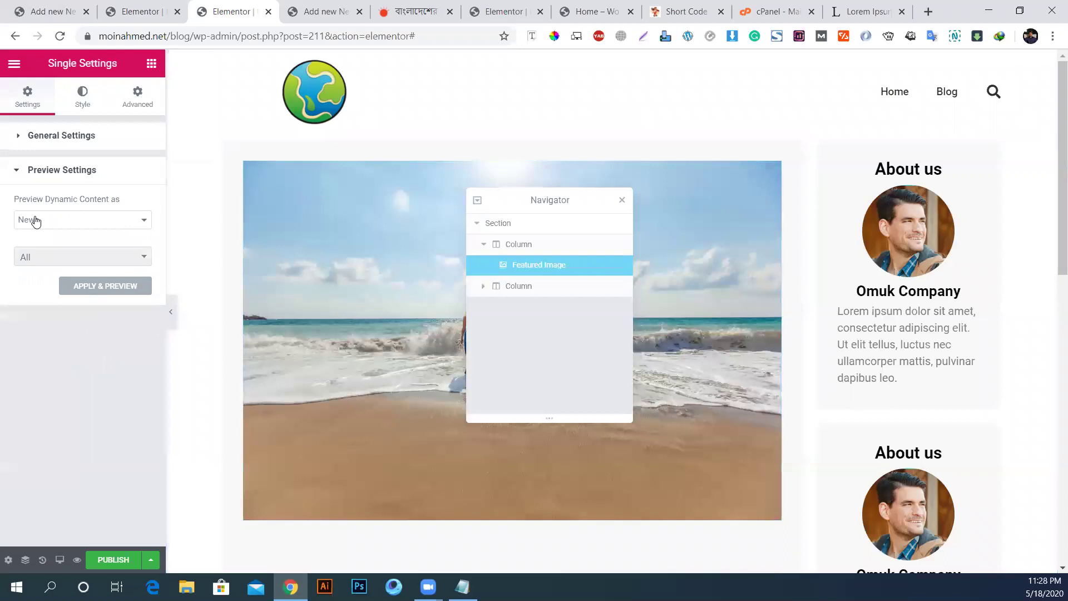
{"action": "left_click", "coordinate": [33, 218]}
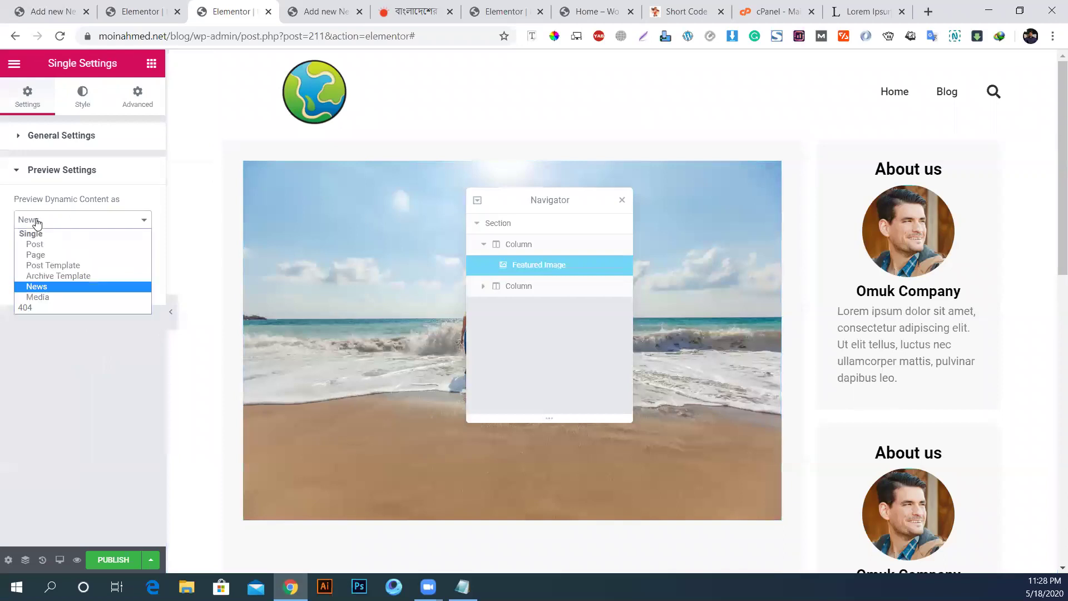
{"action": "left_click", "coordinate": [45, 287]}
{"action": "left_click", "coordinate": [54, 259]}
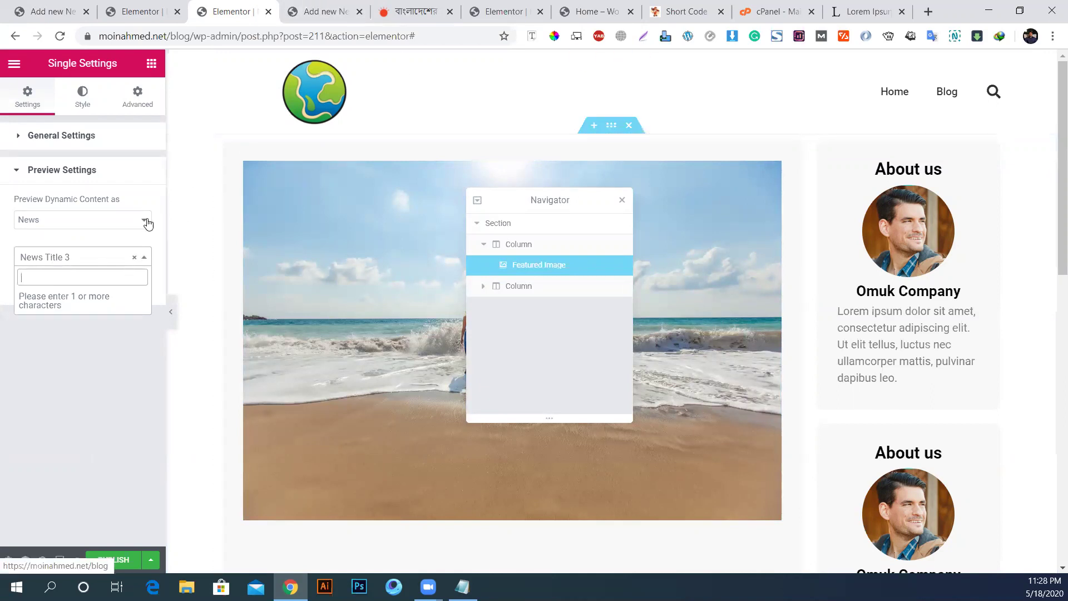
{"action": "left_click", "coordinate": [66, 385]}
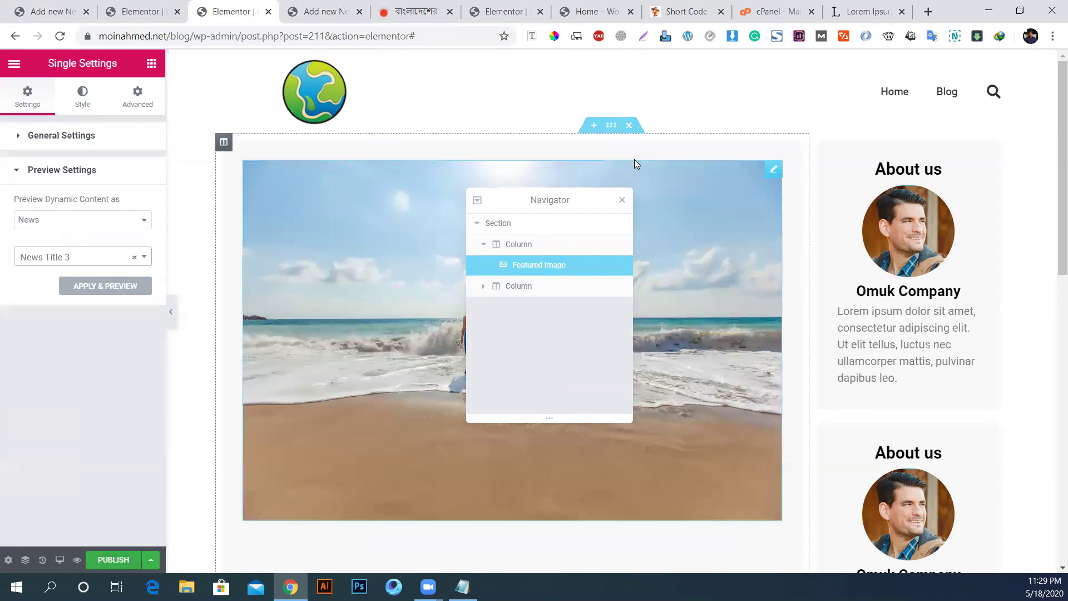
{"action": "left_click_drag", "start_coordinate": [518, 203], "coordinate": [907, 150]}
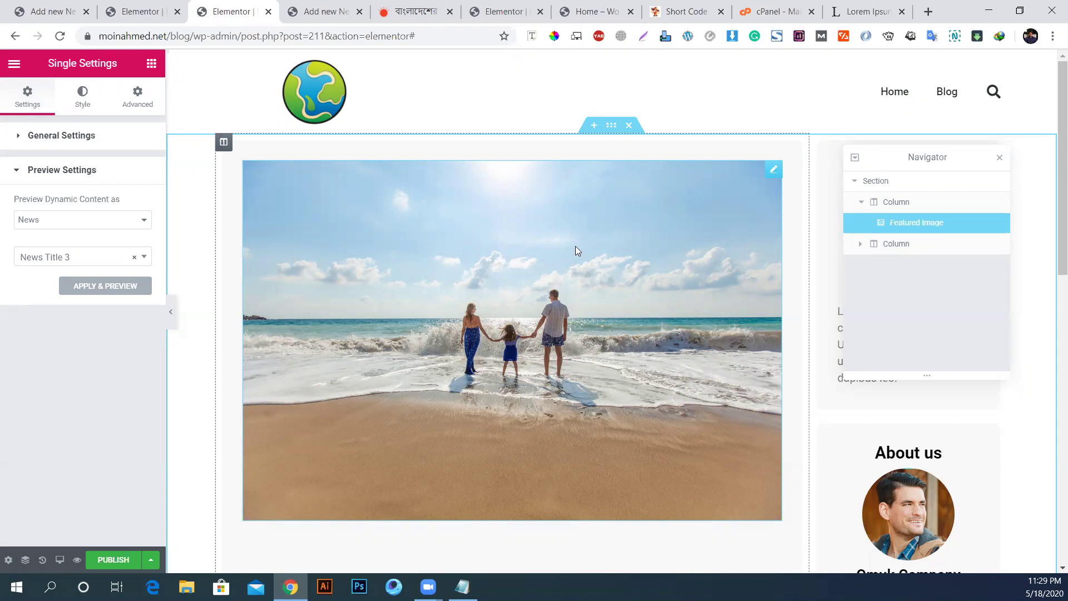
Step: Make the featured image use its Full image size
{"action": "left_click", "coordinate": [478, 203]}
{"action": "left_click", "coordinate": [98, 214]}
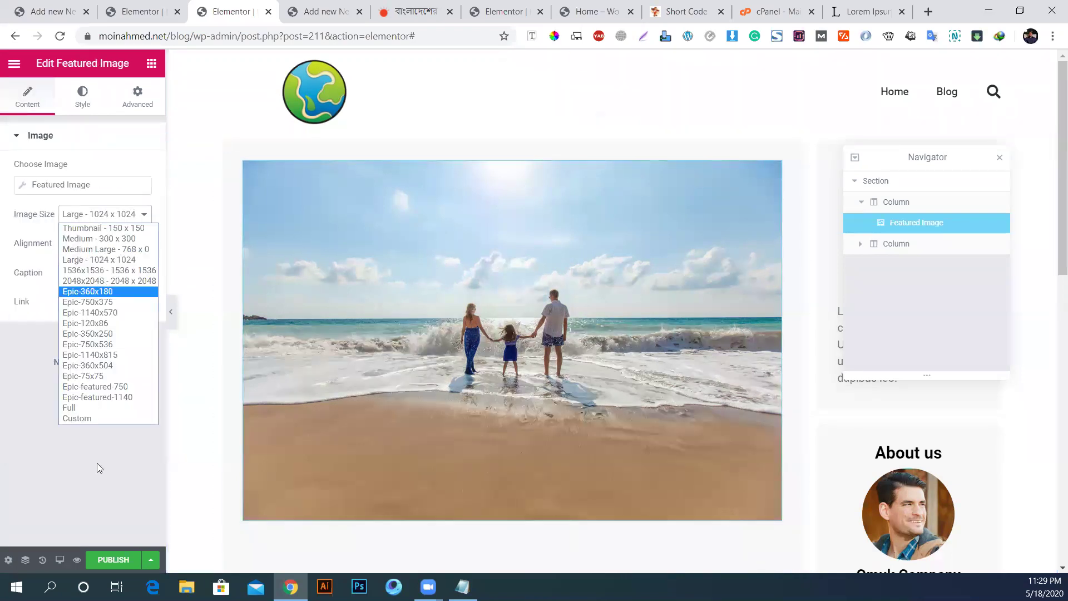
{"action": "left_click", "coordinate": [74, 407]}
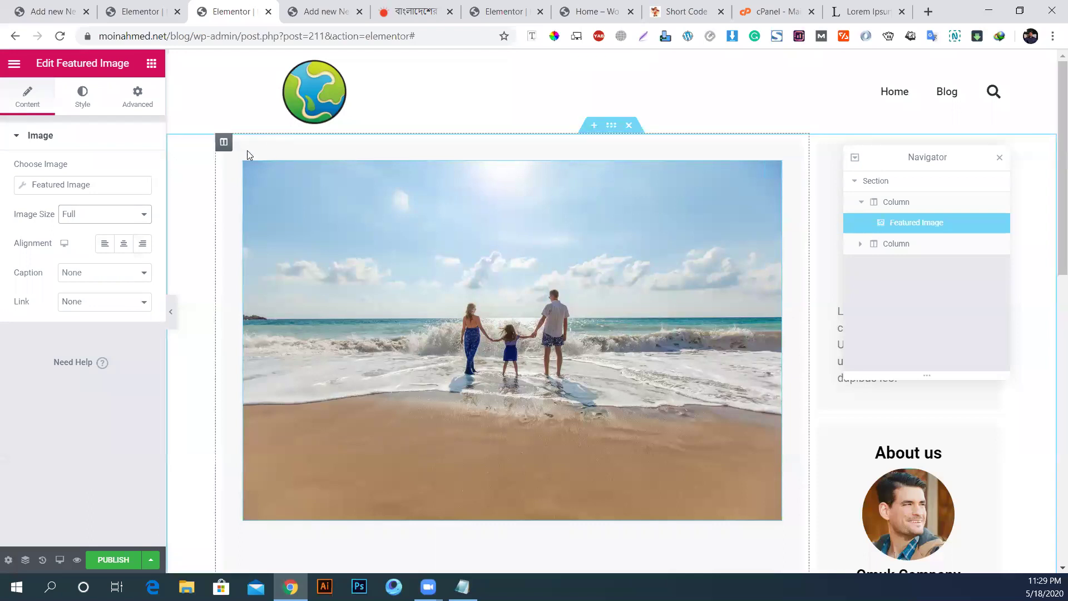
Step: Select the image's column and review its margin and padding settings
{"action": "left_click", "coordinate": [225, 143]}
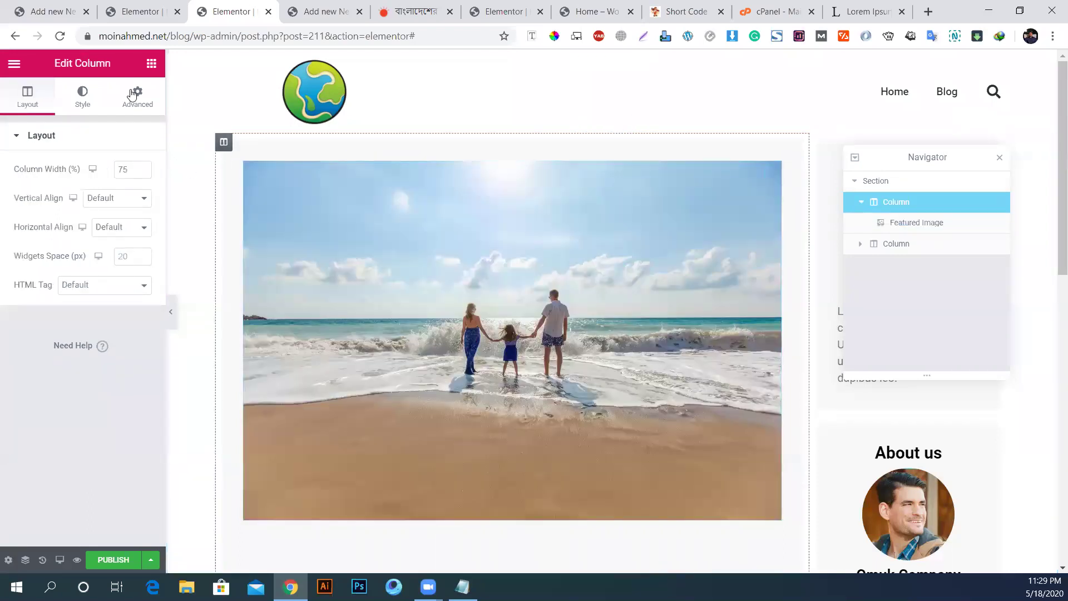
{"action": "left_click", "coordinate": [137, 96]}
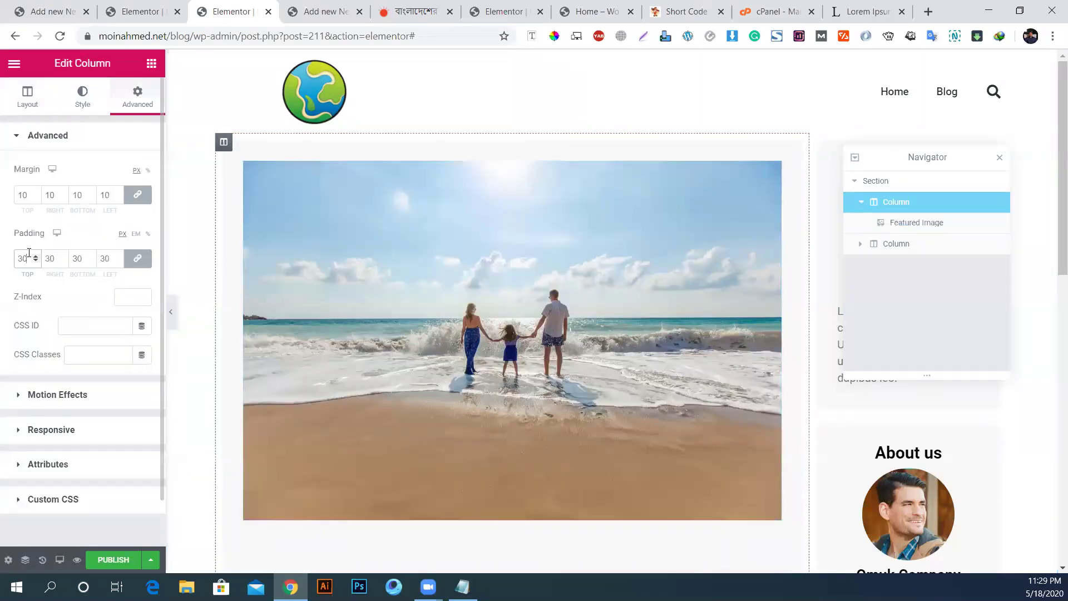
{"action": "scroll", "coordinate": [29, 252], "scroll_direction": "down", "scroll_amount": 9}
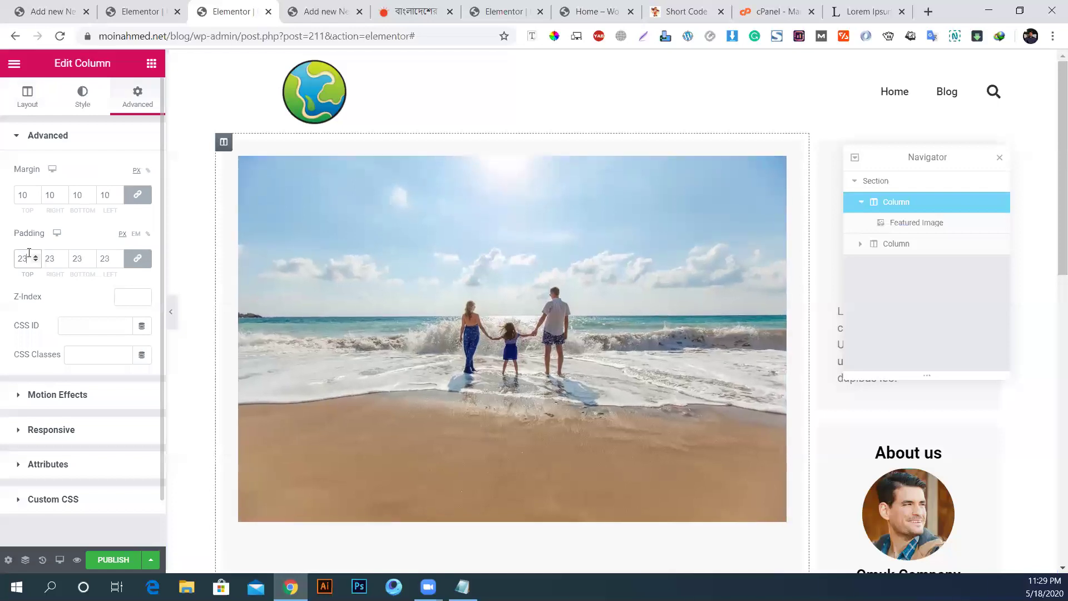
{"action": "scroll", "coordinate": [29, 252], "scroll_direction": "up", "scroll_amount": 1}
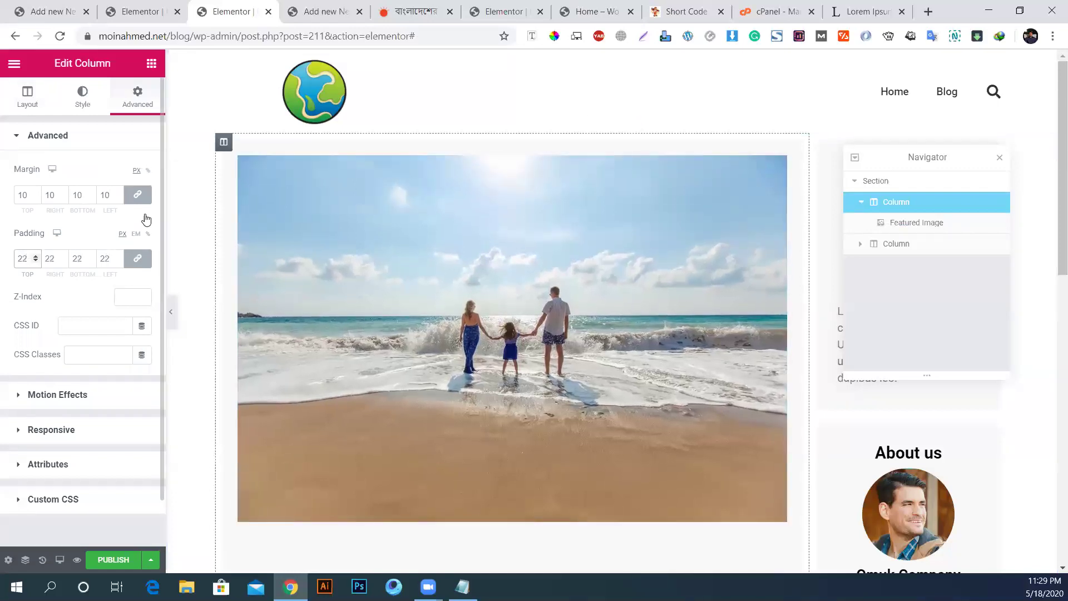
Step: Set the featured image's border radius to 10 in its Style settings
{"action": "left_click", "coordinate": [344, 290]}
{"action": "left_click", "coordinate": [83, 96]}
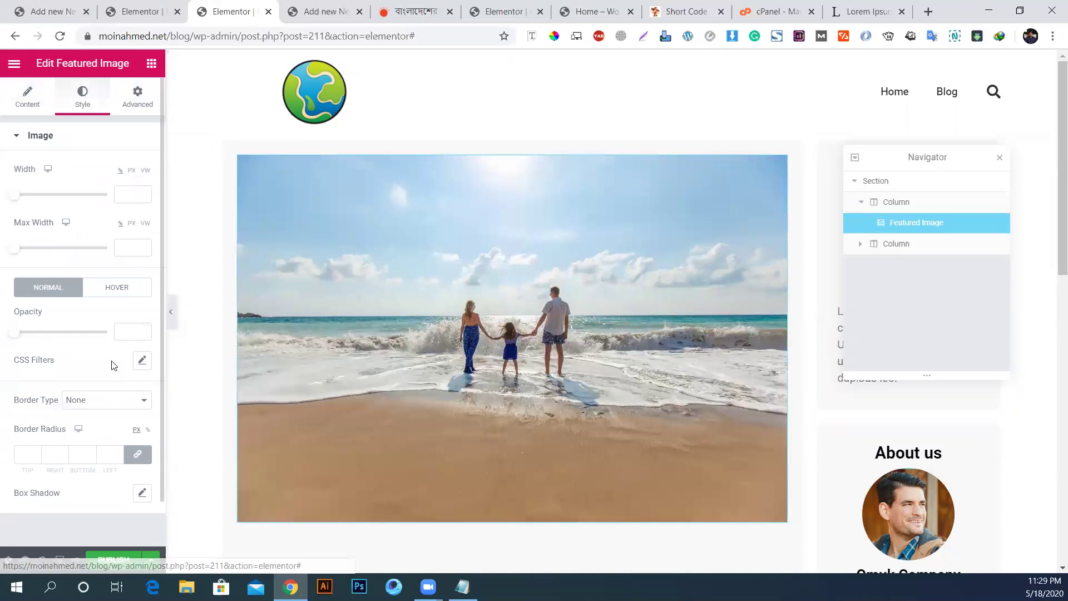
{"action": "left_click", "coordinate": [20, 454]}
{"action": "type", "text": "10"}
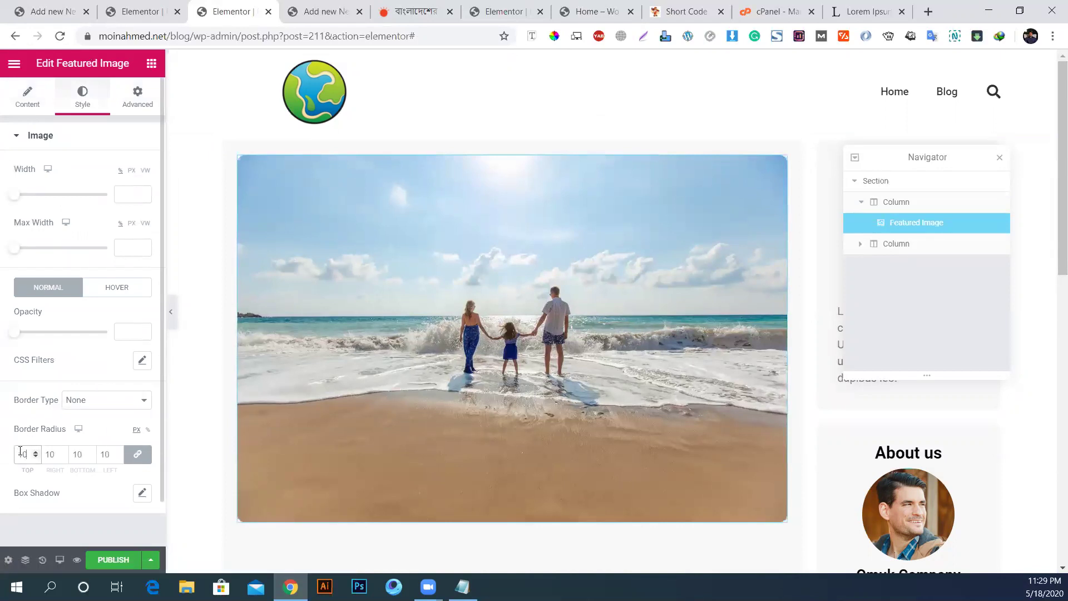
{"action": "key", "text": "Up"}
{"action": "key", "text": "Down"}
{"action": "key", "text": "Down"}
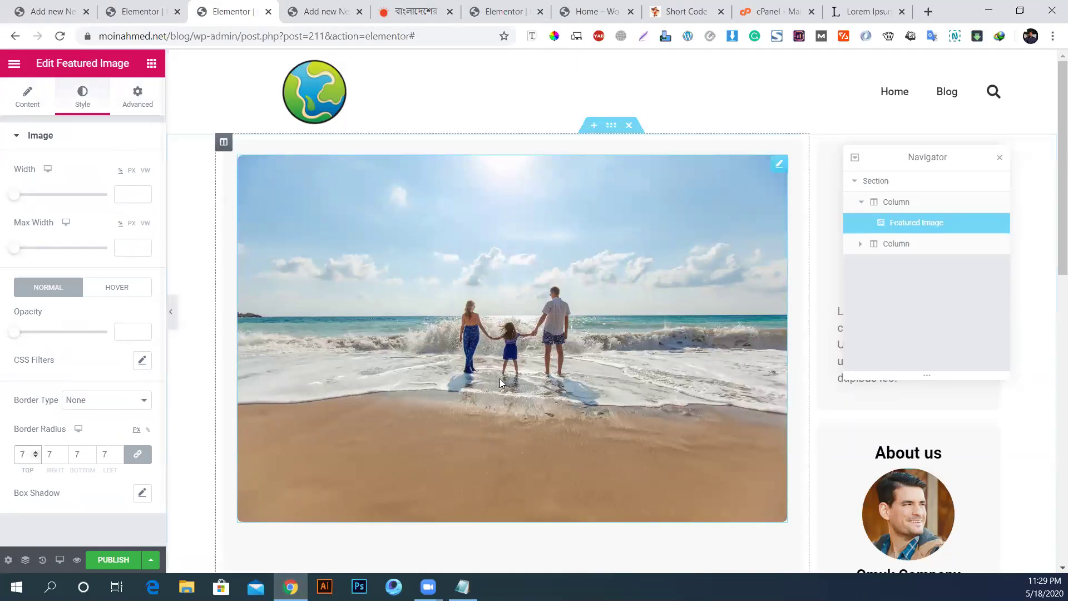
{"action": "scroll", "coordinate": [491, 365], "scroll_direction": "down", "scroll_amount": 1}
Step: Unlink the corners and set border radius Top 10, Right 10, Bottom 0, Left 0
{"action": "left_click", "coordinate": [138, 457]}
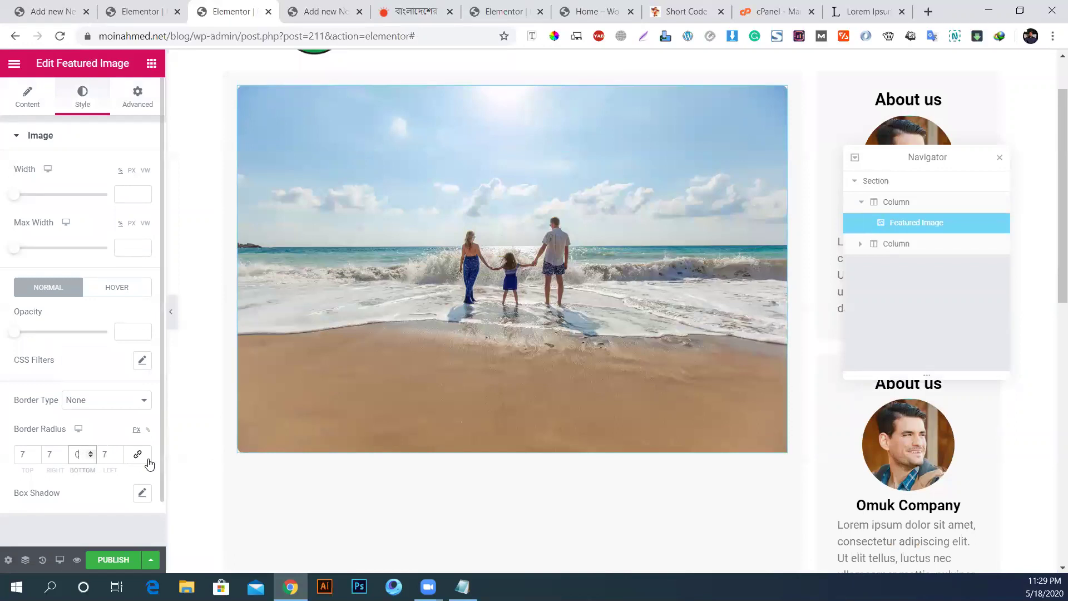
{"action": "left_click", "coordinate": [53, 456]}
{"action": "type", "text": "07"}
{"action": "left_click", "coordinate": [18, 447]}
{"action": "type", "text": "10"}
{"action": "double_click", "coordinate": [53, 453]}
{"action": "type", "text": "10"}
{"action": "double_click", "coordinate": [108, 454]}
{"action": "type", "text": "0"}
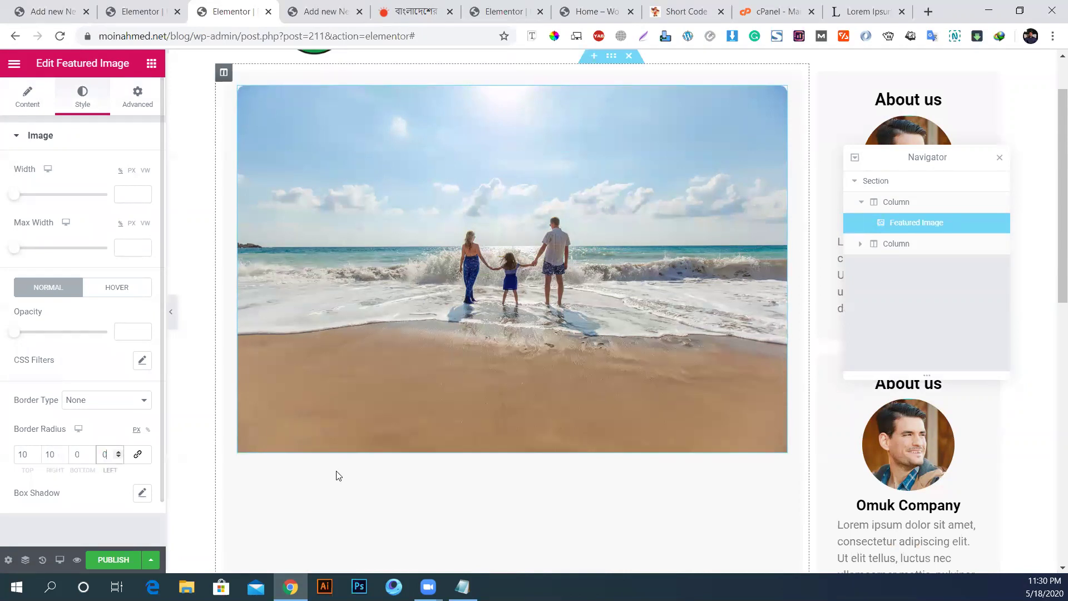
{"action": "left_click", "coordinate": [151, 63]}
Step: Add a Post Title widget below the featured image and make its text black
{"action": "left_click_drag", "start_coordinate": [56, 199], "coordinate": [376, 455]}
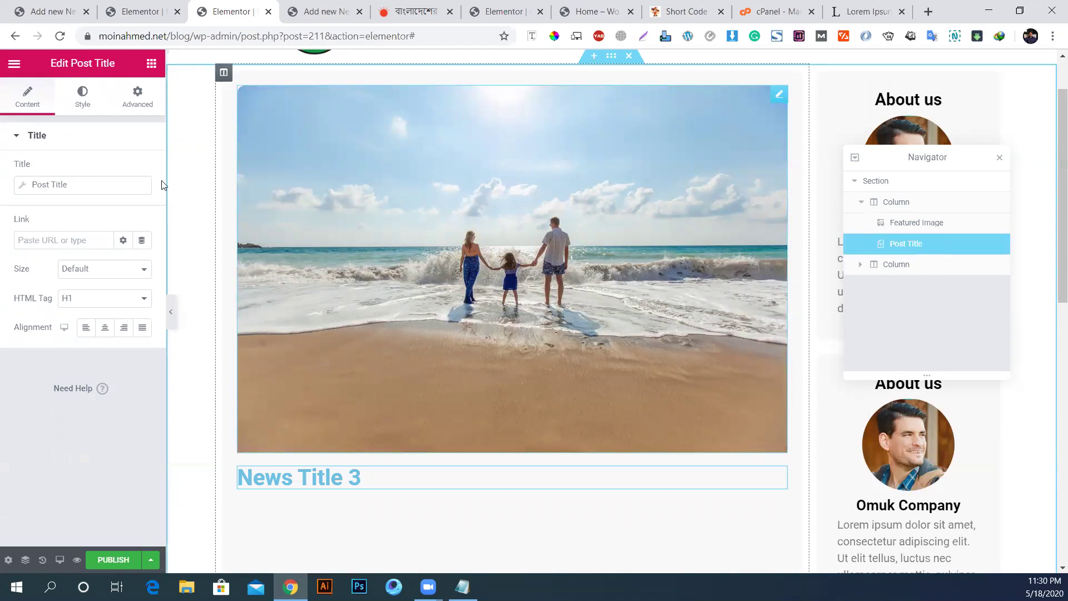
{"action": "left_click", "coordinate": [83, 99]}
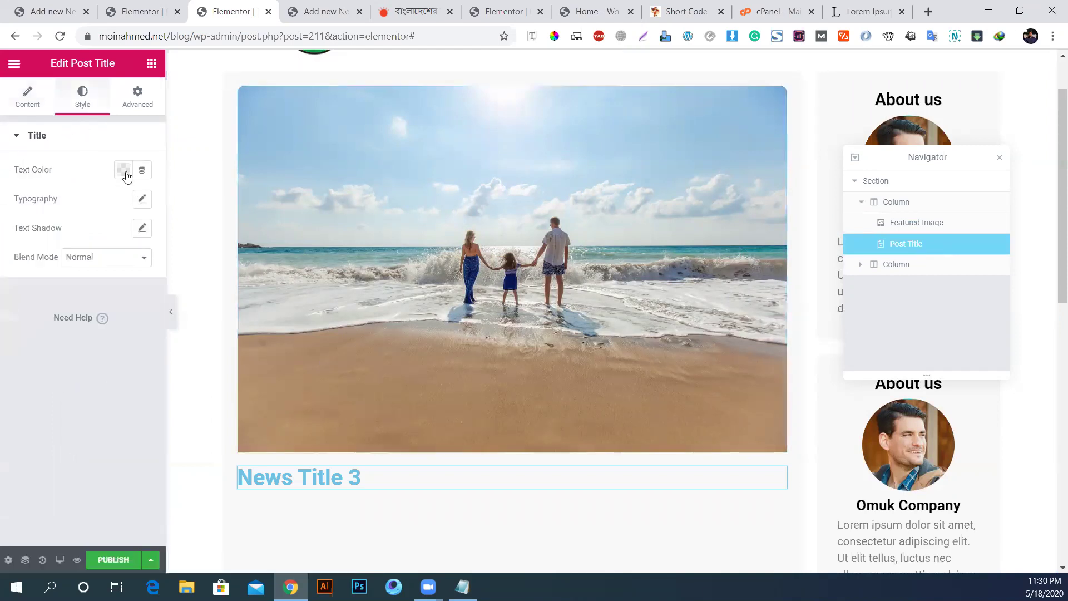
{"action": "left_click", "coordinate": [124, 171]}
{"action": "left_click", "coordinate": [165, 203]}
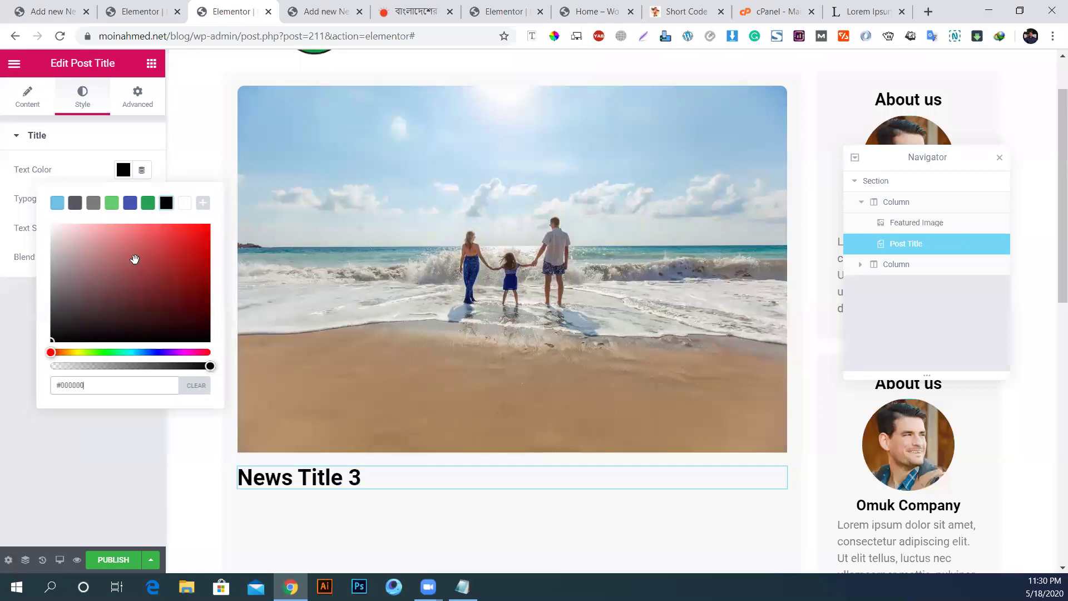
{"action": "left_click", "coordinate": [58, 447]}
Step: Set the post title's typography size to 25 px
{"action": "left_click", "coordinate": [140, 203]}
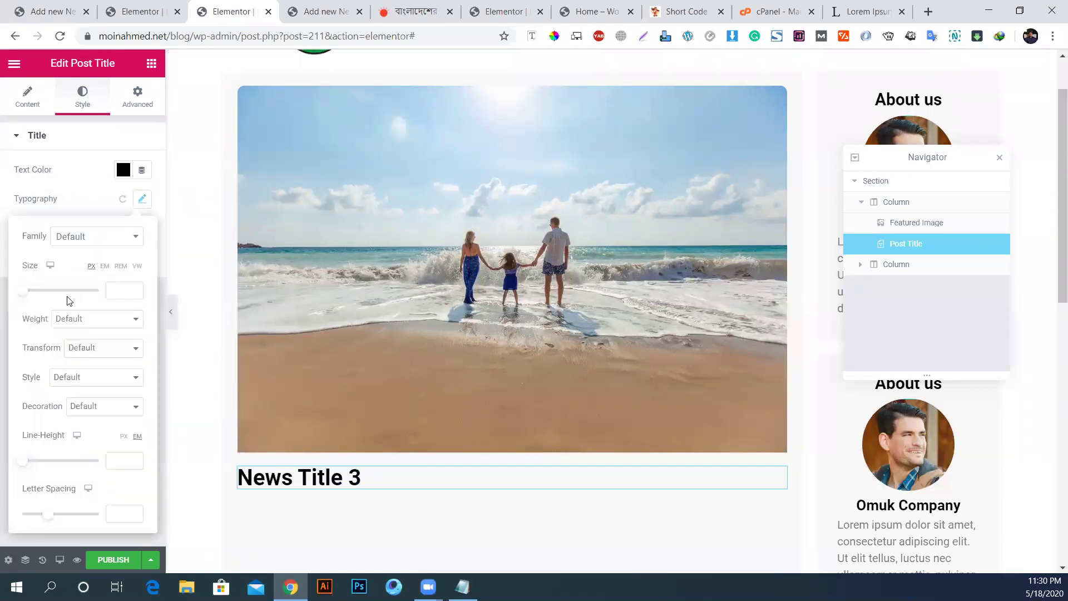
{"action": "left_click", "coordinate": [117, 295]}
{"action": "type", "text": "25"}
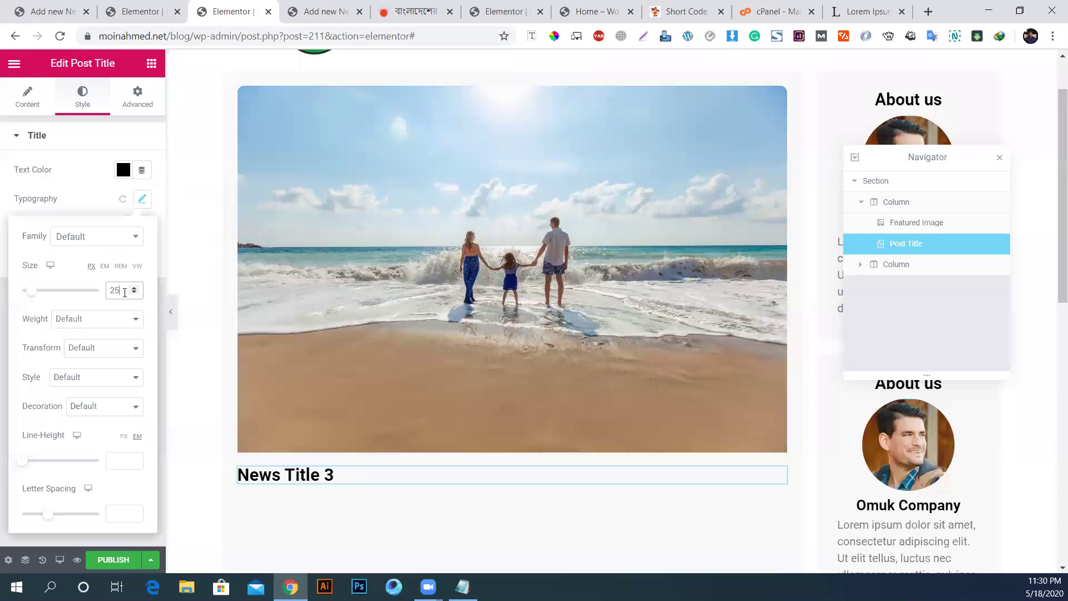
{"action": "key", "text": "Up"}
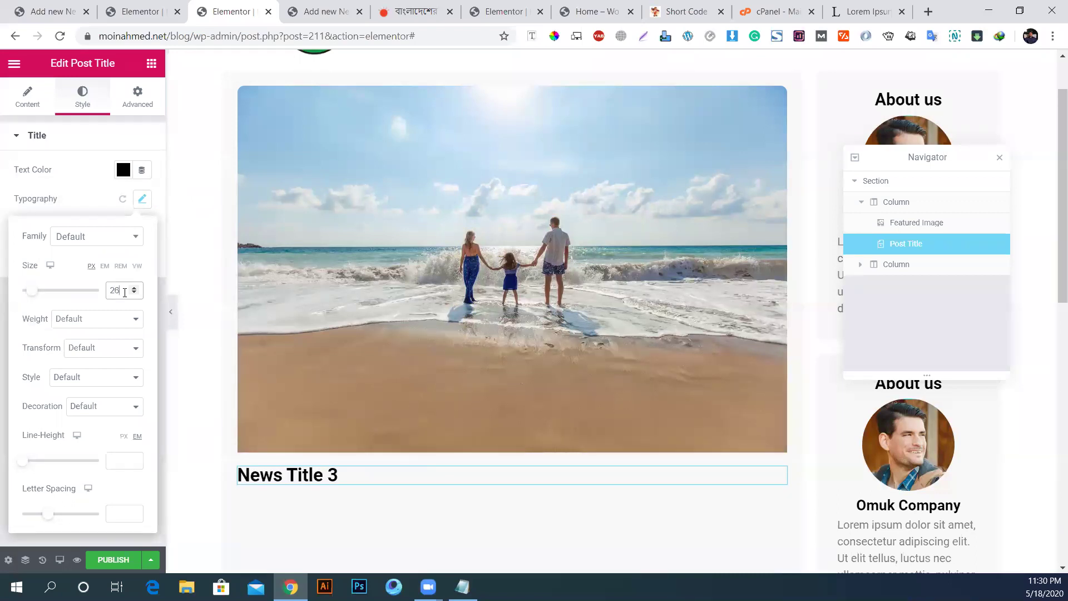
{"action": "key", "text": "Down"}
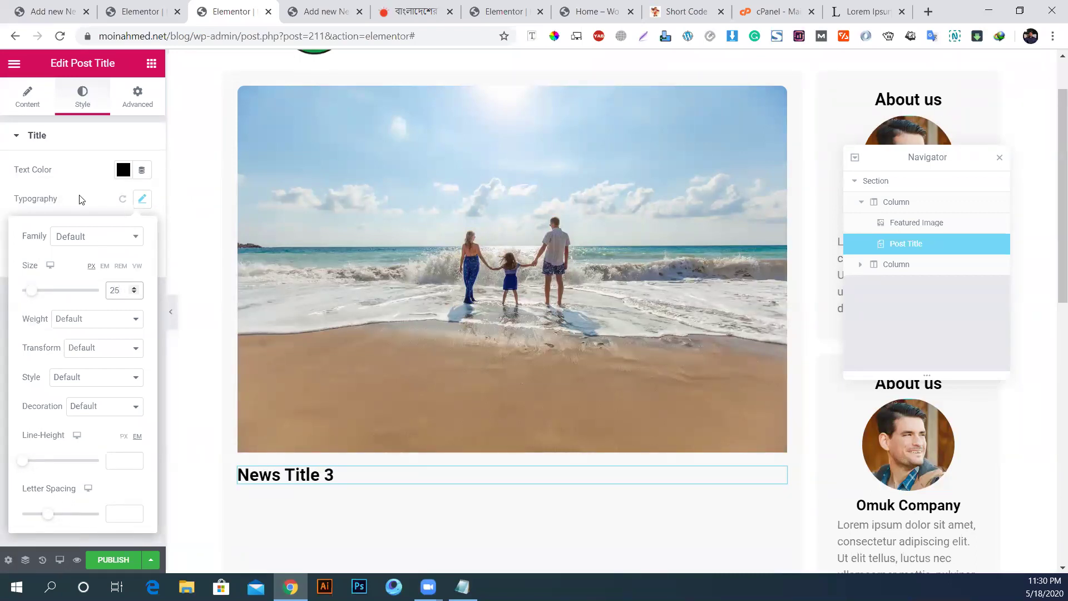
{"action": "left_click", "coordinate": [71, 208]}
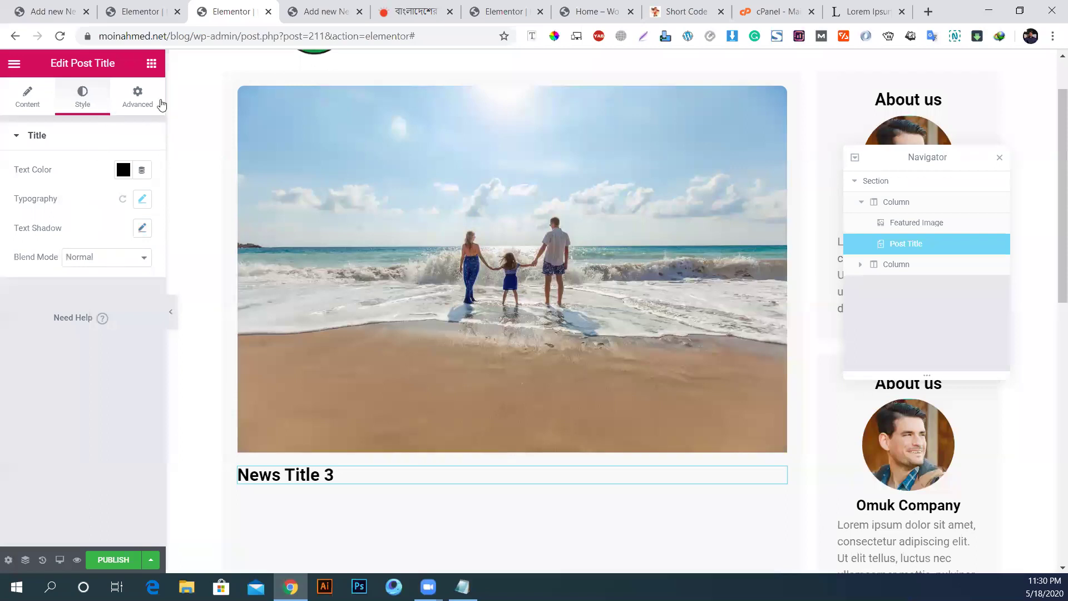
{"action": "left_click", "coordinate": [158, 68]}
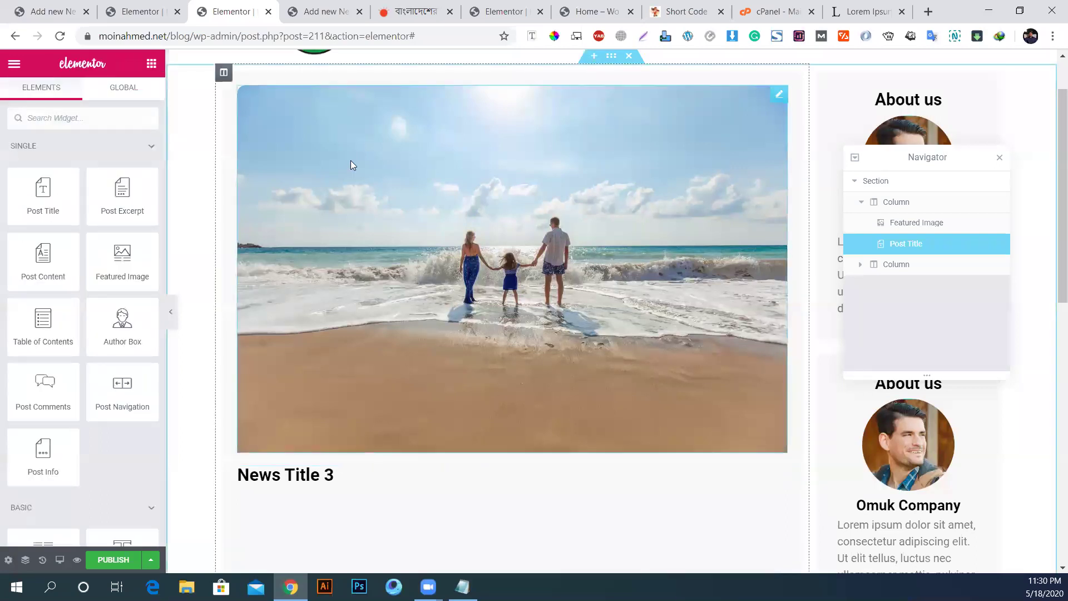
Step: Place a Post Content widget under News Title 3, showing the Lorem Ipsum article text
{"action": "scroll", "coordinate": [351, 160], "scroll_direction": "down", "scroll_amount": 3}
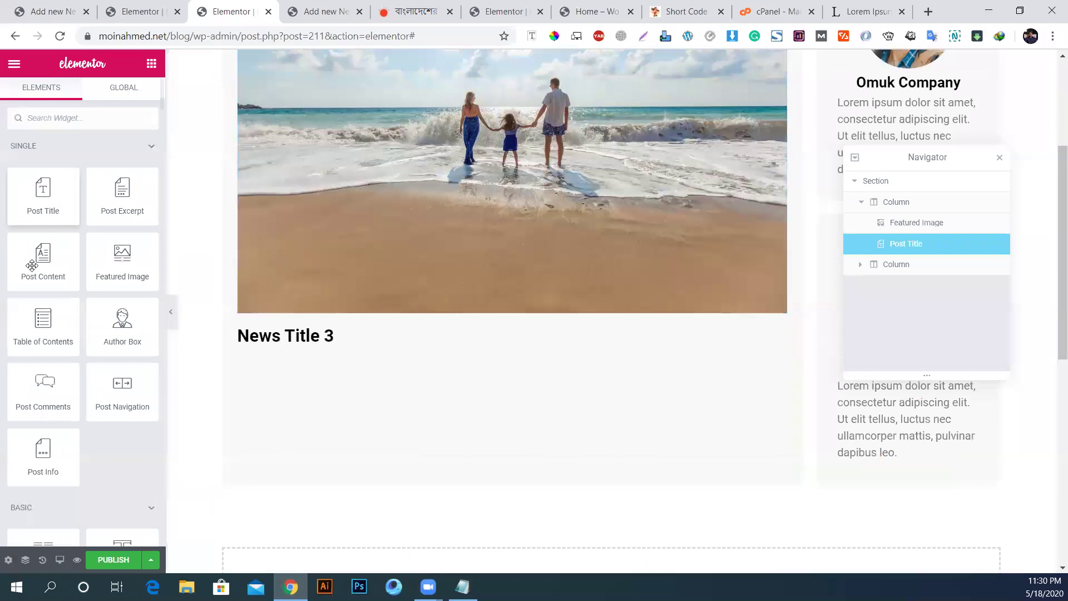
{"action": "left_click_drag", "start_coordinate": [24, 263], "coordinate": [281, 345]}
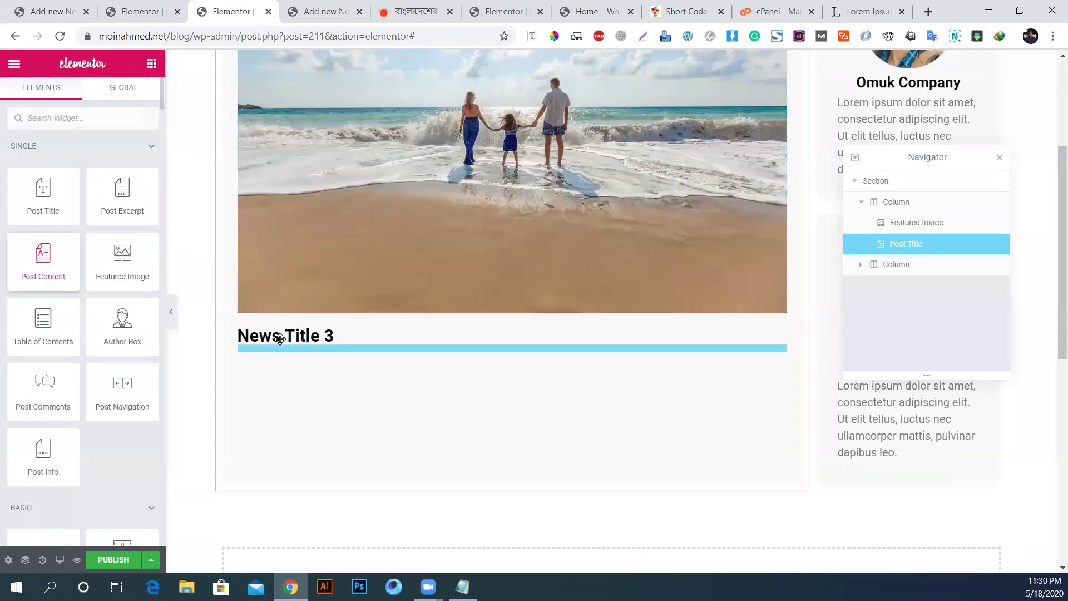
{"action": "scroll", "coordinate": [337, 273], "scroll_direction": "down", "scroll_amount": 3}
{"action": "scroll", "coordinate": [357, 301], "scroll_direction": "down", "scroll_amount": 15}
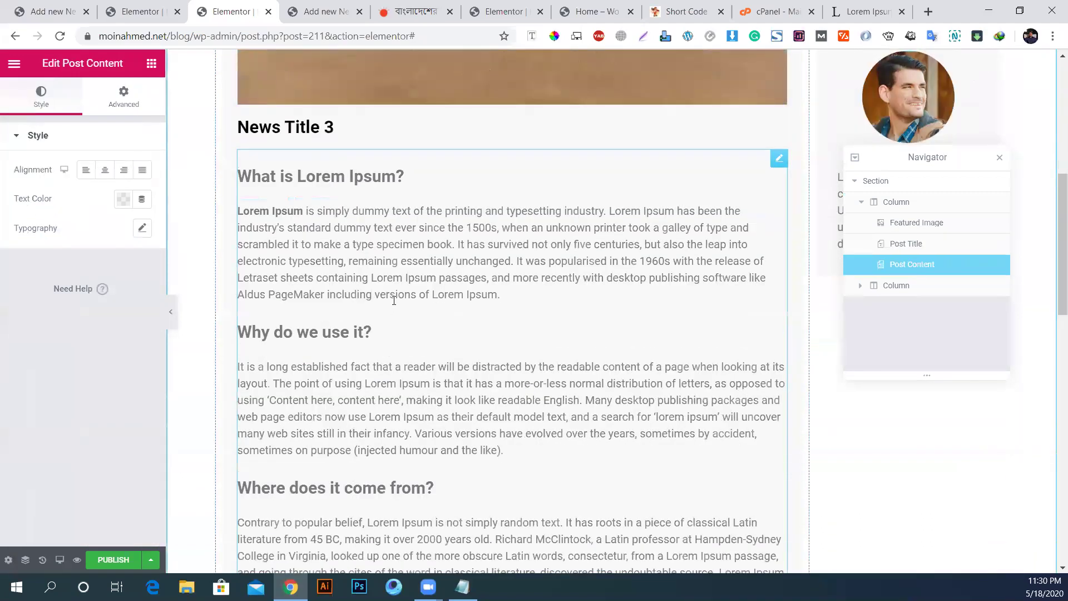
{"action": "scroll", "coordinate": [393, 299], "scroll_direction": "up", "scroll_amount": 8}
{"action": "scroll", "coordinate": [401, 300], "scroll_direction": "up", "scroll_amount": 10}
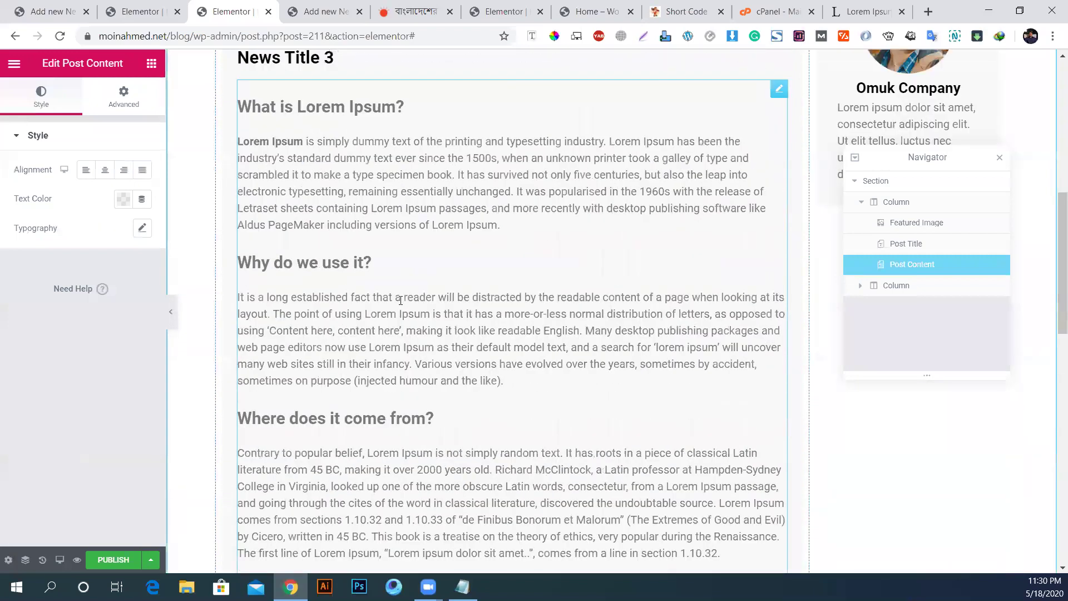
{"action": "scroll", "coordinate": [400, 301], "scroll_direction": "down", "scroll_amount": 15}
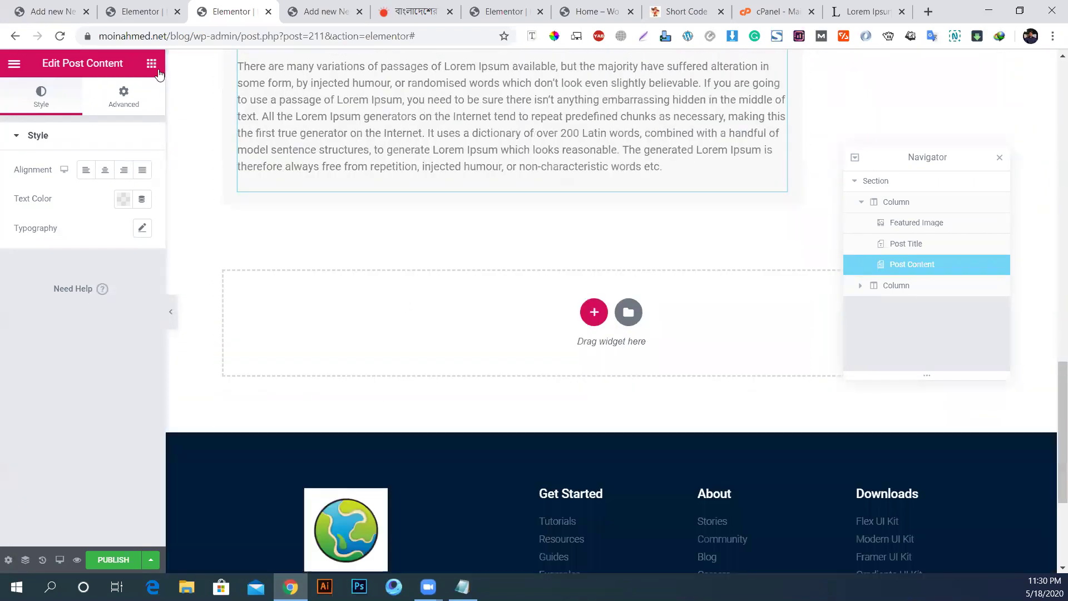
Step: Search the widget list for 'cate', then clear the search
{"action": "left_click", "coordinate": [151, 63]}
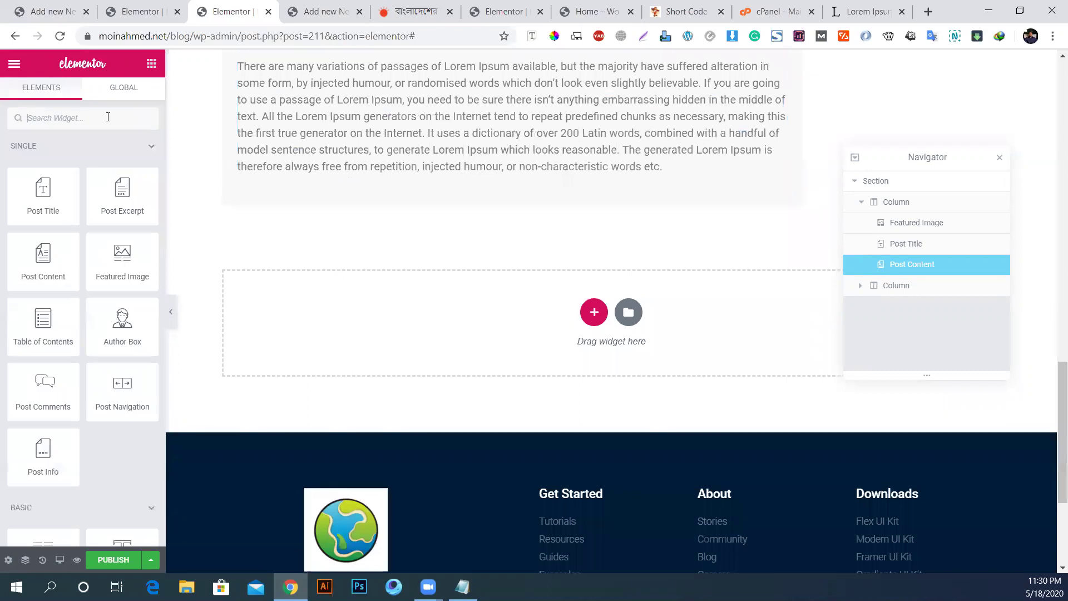
{"action": "type", "text": "cate"}
{"action": "double_click", "coordinate": [65, 122]}
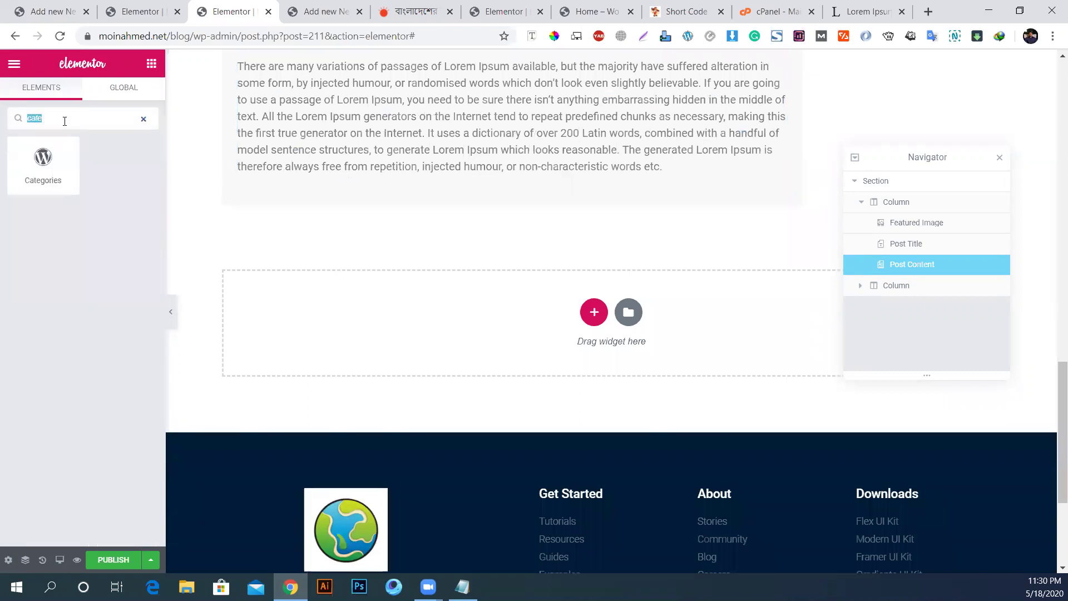
{"action": "key", "text": "BackSpace"}
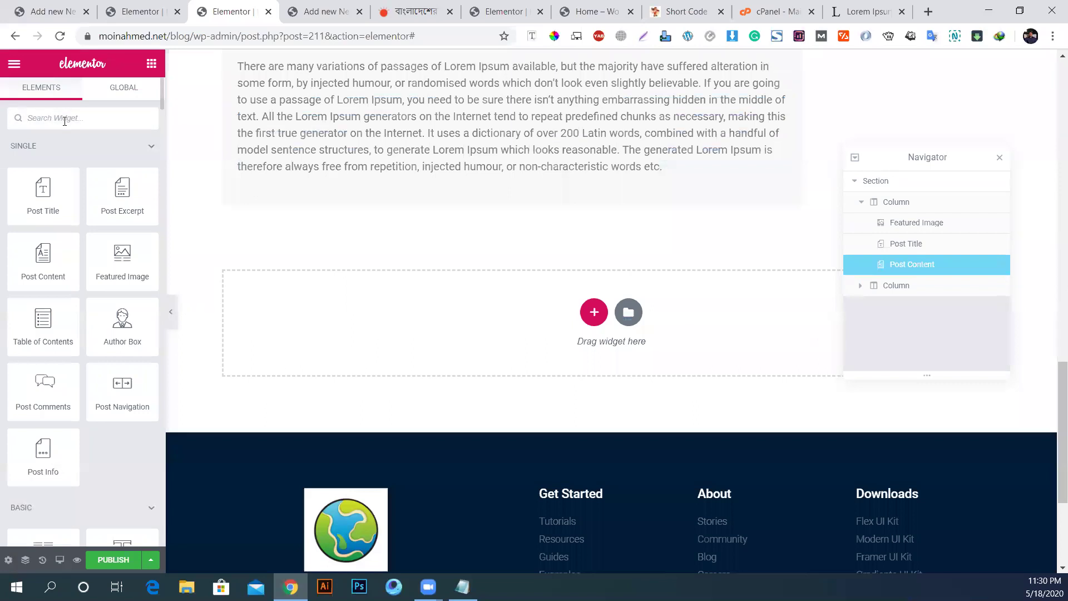
Step: Add Post Navigation below the post content and Post Info above the navigation
{"action": "left_click_drag", "start_coordinate": [123, 396], "coordinate": [354, 179]}
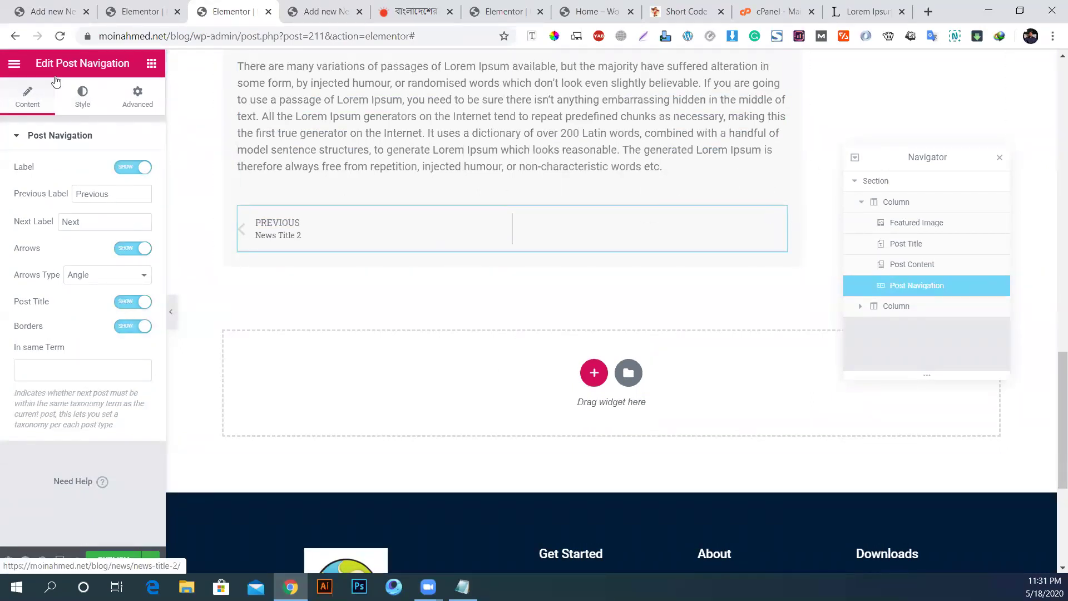
{"action": "left_click", "coordinate": [152, 64]}
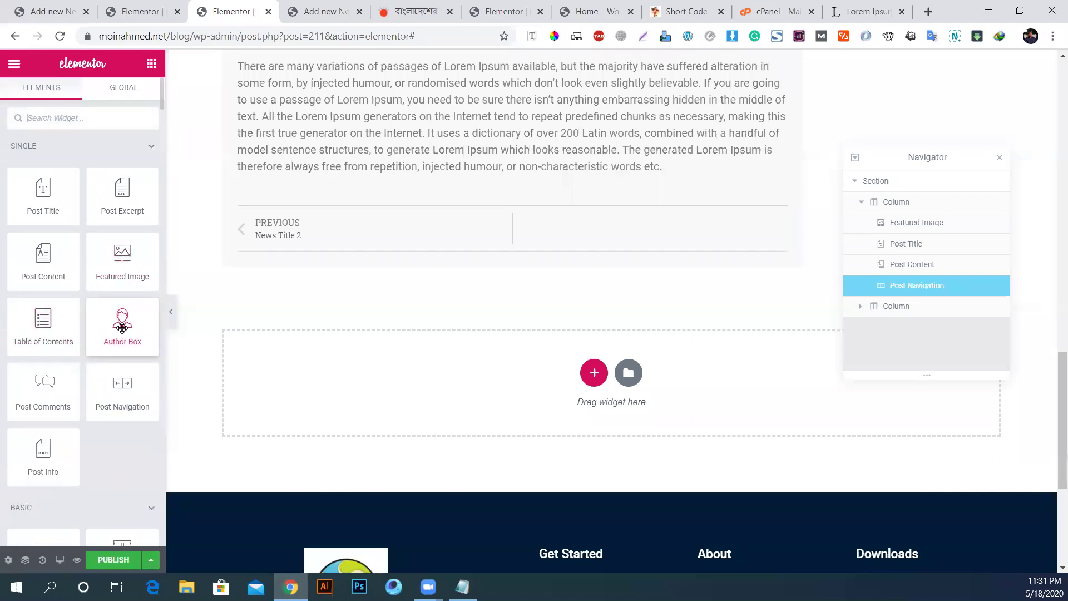
{"action": "scroll", "coordinate": [306, 350], "scroll_direction": "up", "scroll_amount": 6}
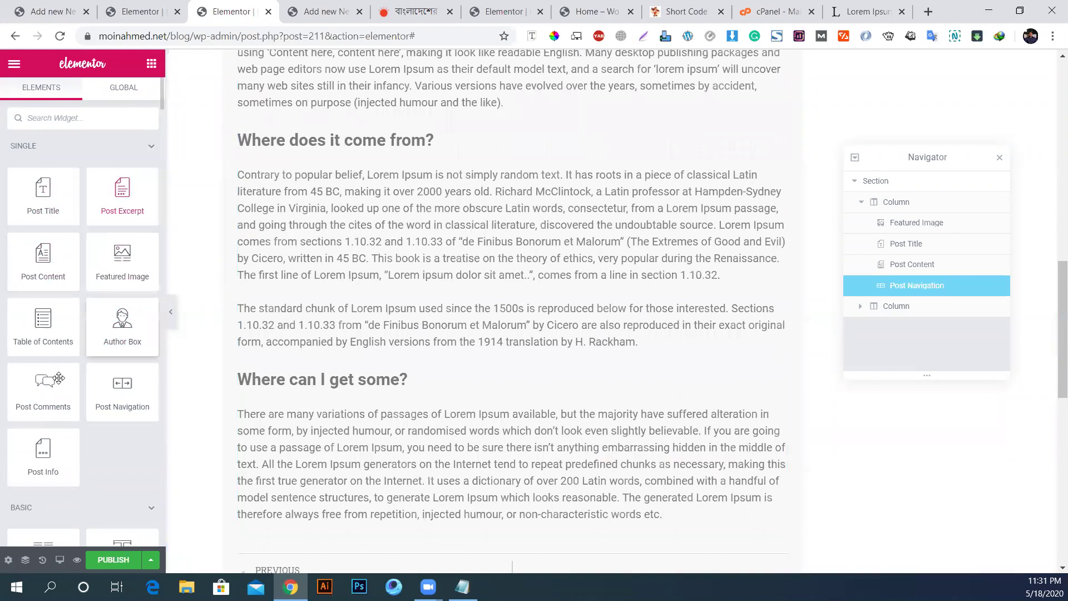
{"action": "left_click_drag", "start_coordinate": [49, 440], "coordinate": [352, 523]}
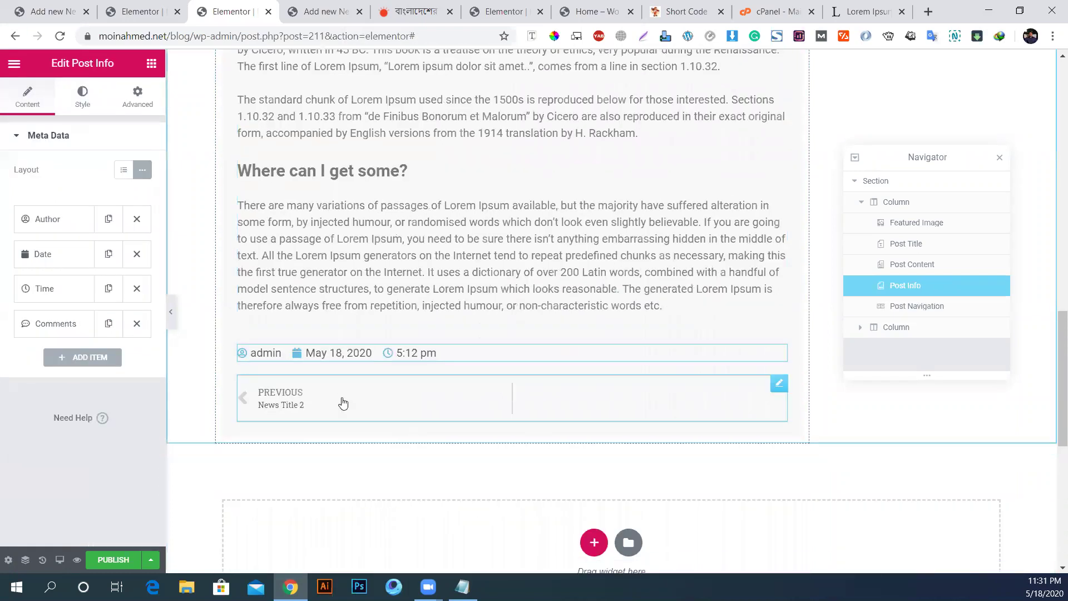
{"action": "scroll", "coordinate": [343, 403], "scroll_direction": "down", "scroll_amount": 1}
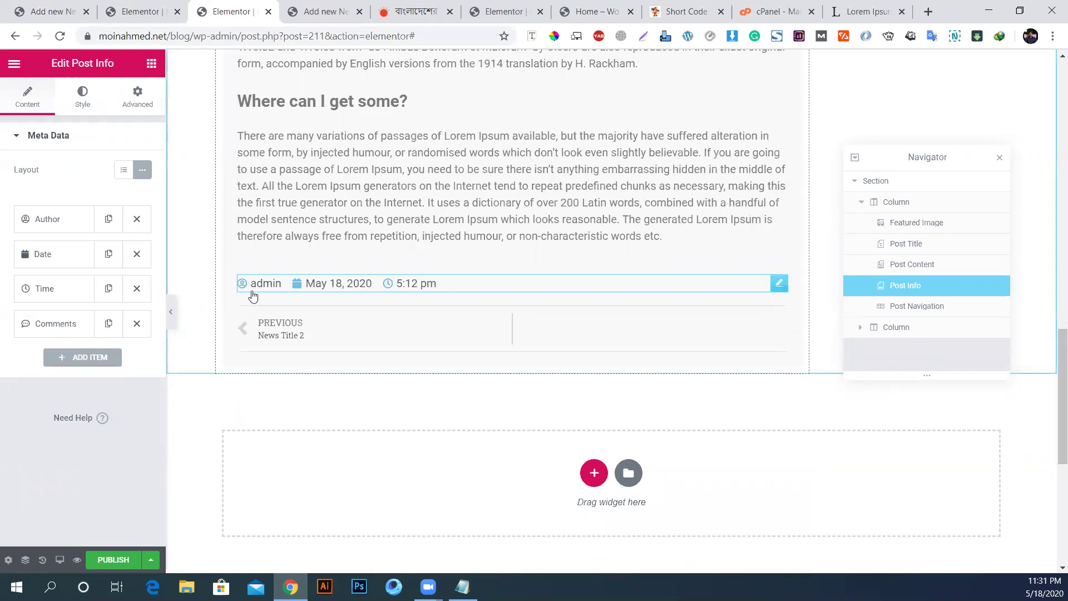
Step: Make the Post Info text black
{"action": "left_click", "coordinate": [44, 215]}
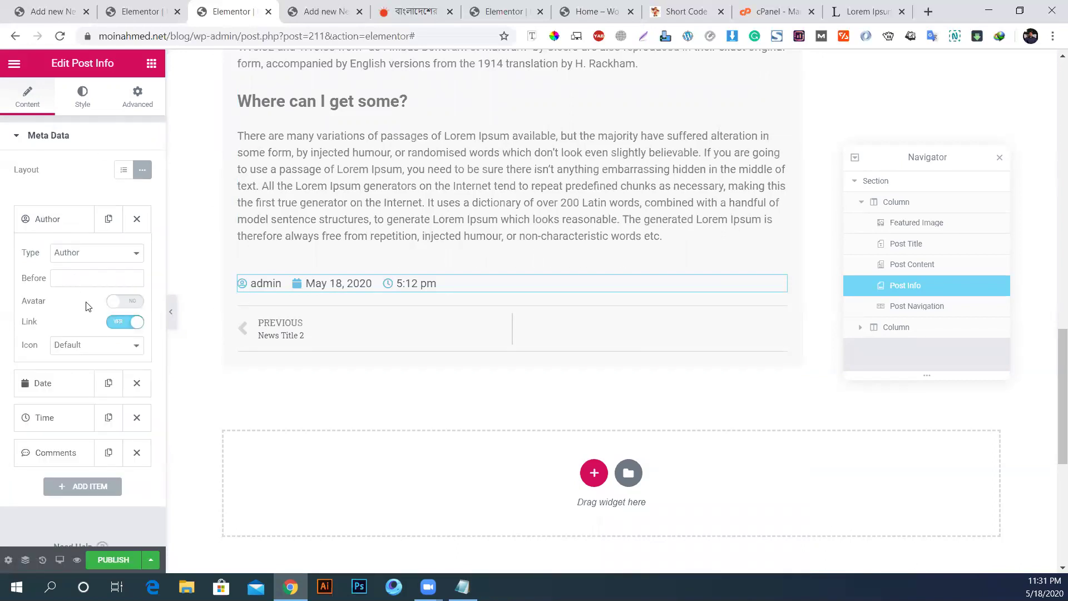
{"action": "left_click", "coordinate": [82, 103]}
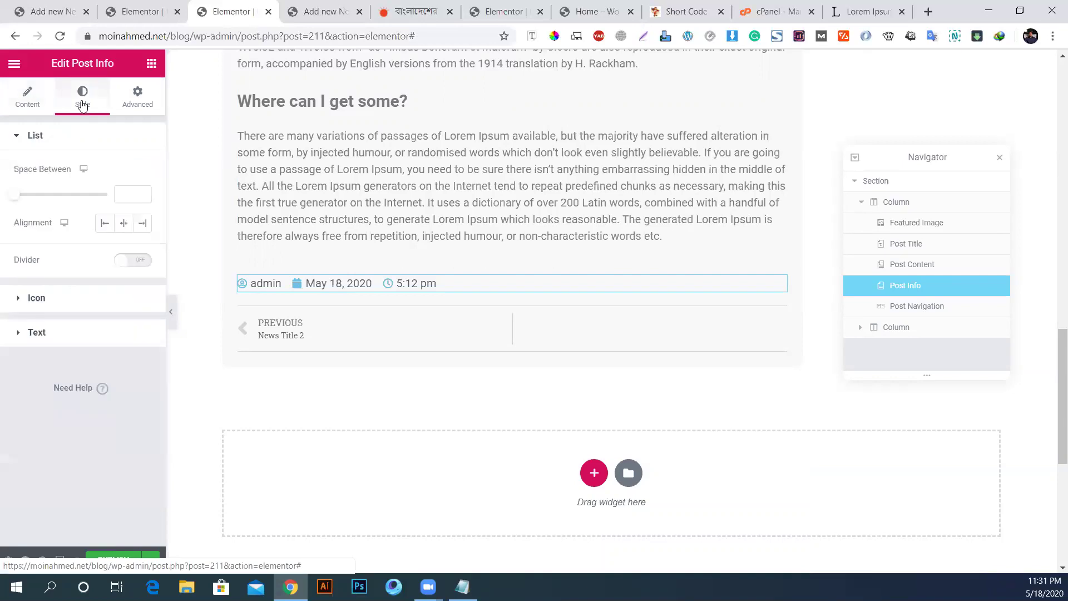
{"action": "left_click", "coordinate": [58, 331]}
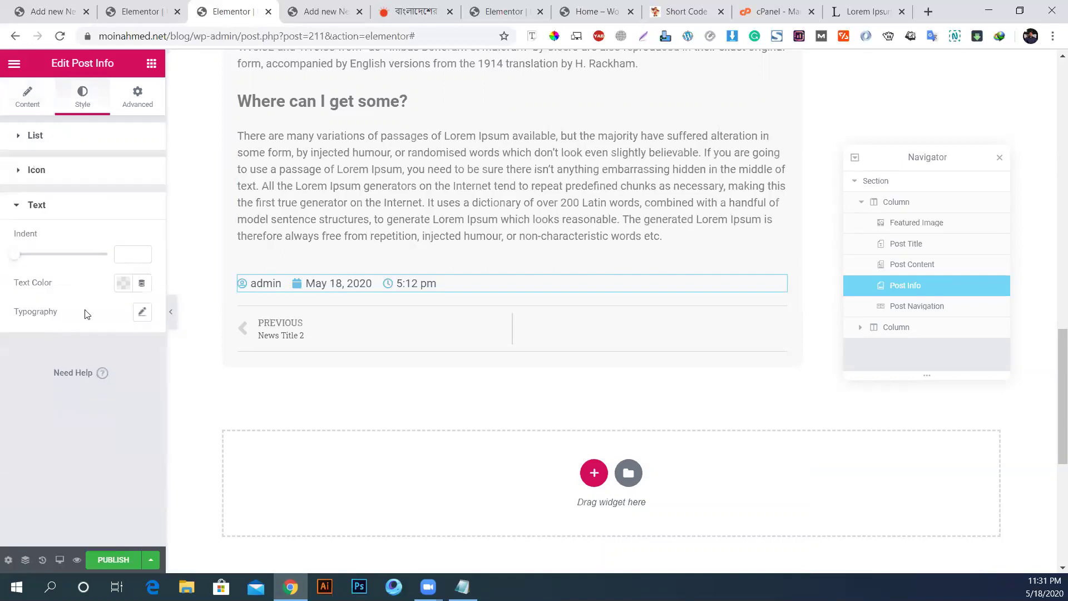
{"action": "left_click", "coordinate": [122, 283]}
{"action": "mouse_move", "coordinate": [163, 356]}
{"action": "left_mouse_down"}
{"action": "mouse_move", "coordinate": [190, 329]}
{"action": "mouse_move", "coordinate": [91, 336]}
{"action": "mouse_move", "coordinate": [158, 432]}
{"action": "mouse_move", "coordinate": [47, 483]}
{"action": "left_mouse_up"}
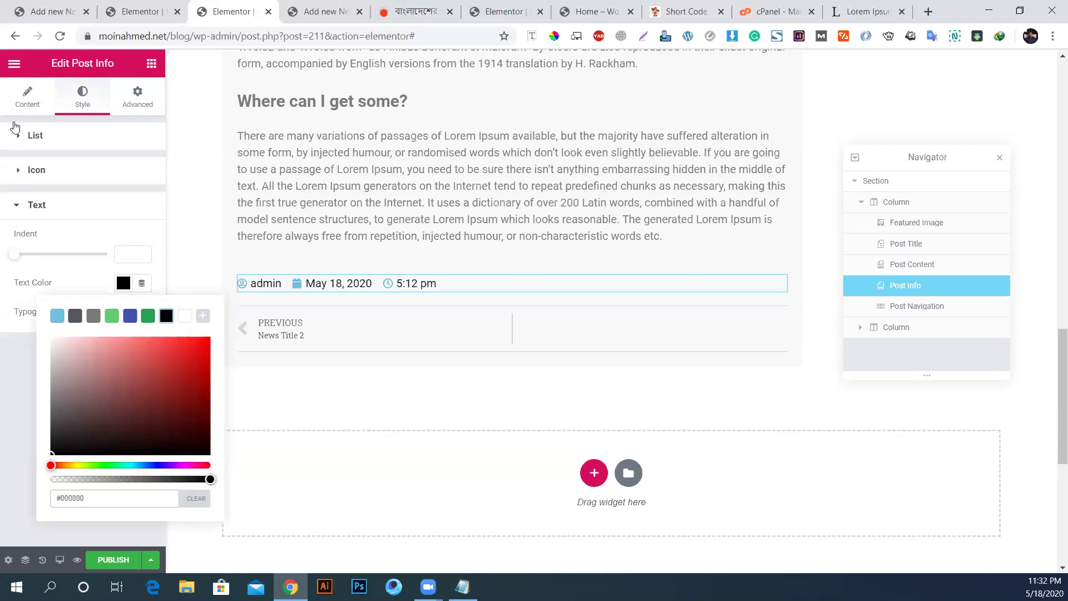
Step: Confirm the Author meta item keeps type Author, then open the publish settings
{"action": "left_click", "coordinate": [27, 108]}
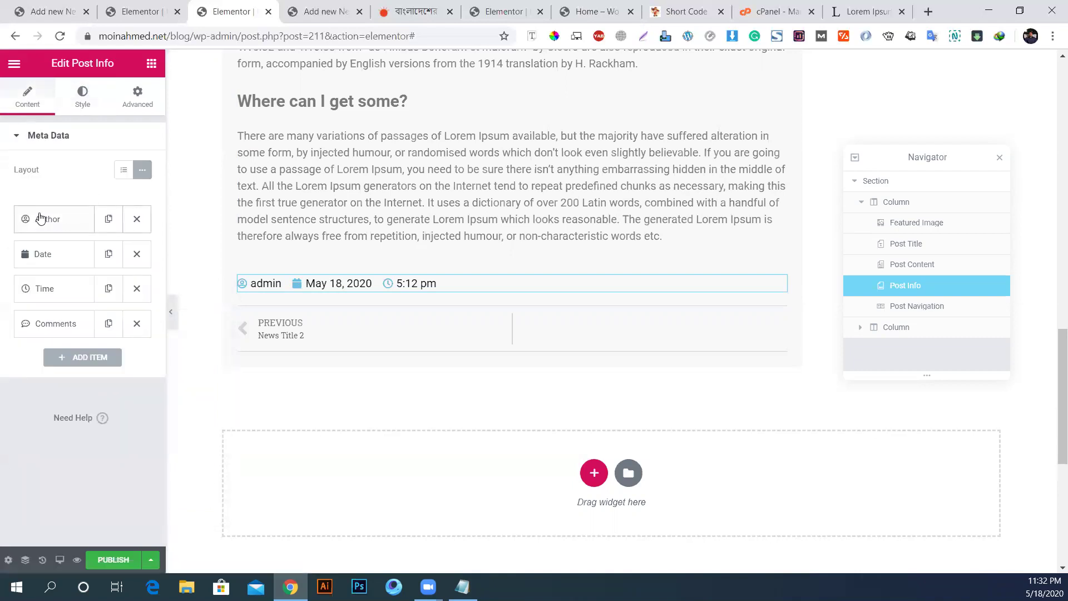
{"action": "left_click", "coordinate": [48, 218]}
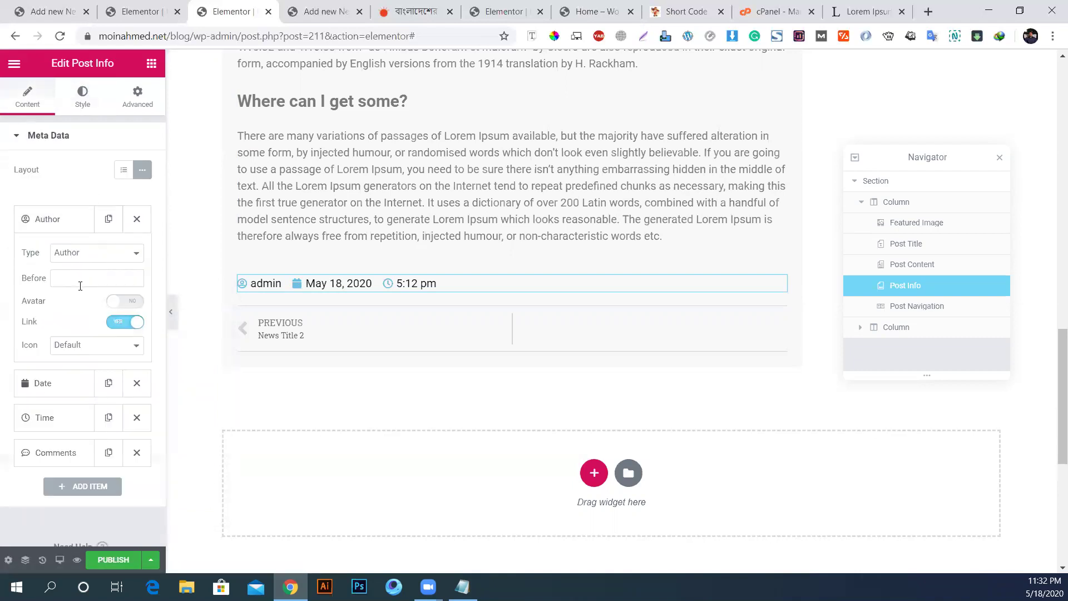
{"action": "left_click", "coordinate": [80, 255]}
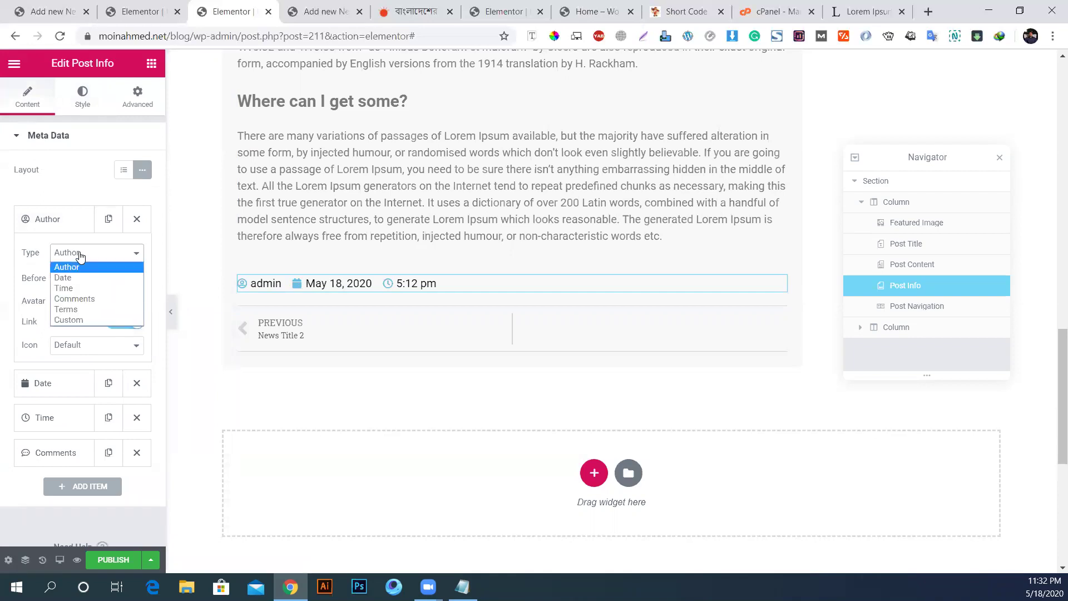
{"action": "left_click", "coordinate": [81, 255]}
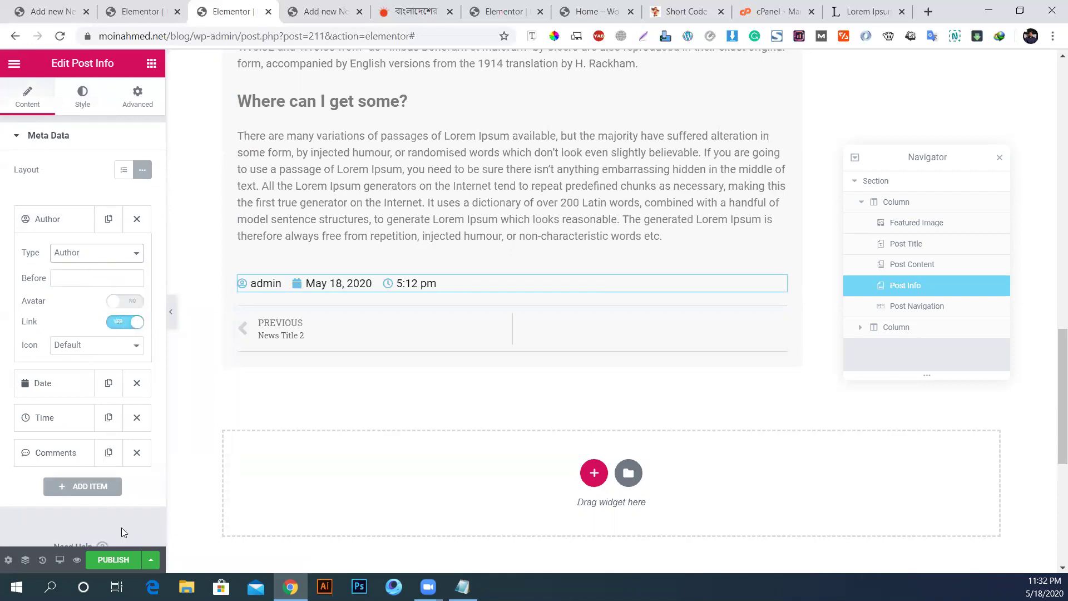
{"action": "left_click", "coordinate": [113, 560]}
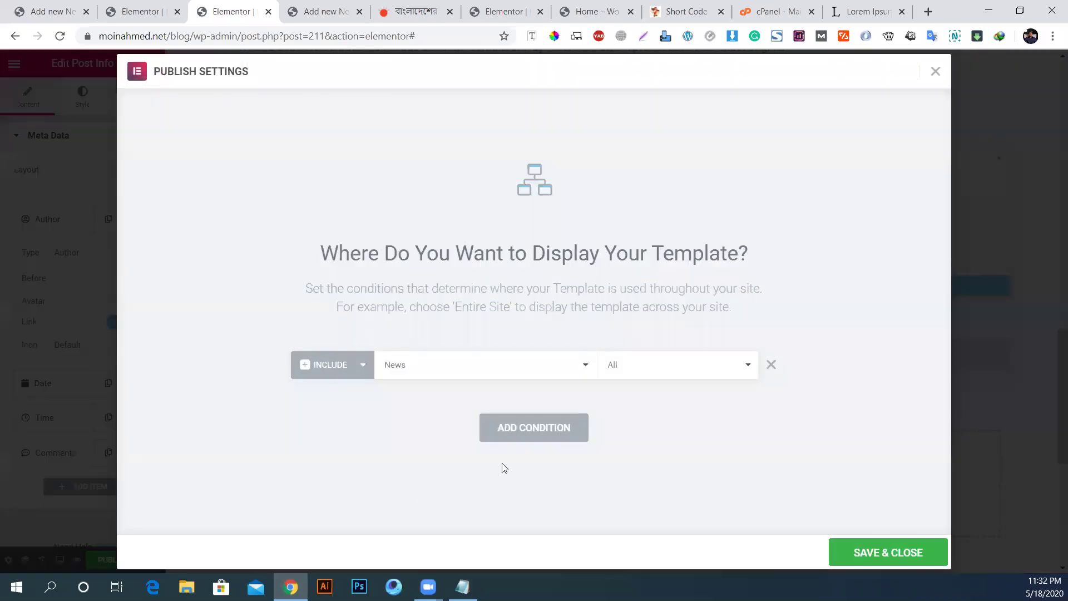
Step: Save the Include News, All display condition to publish the template
{"action": "left_click", "coordinate": [879, 552]}
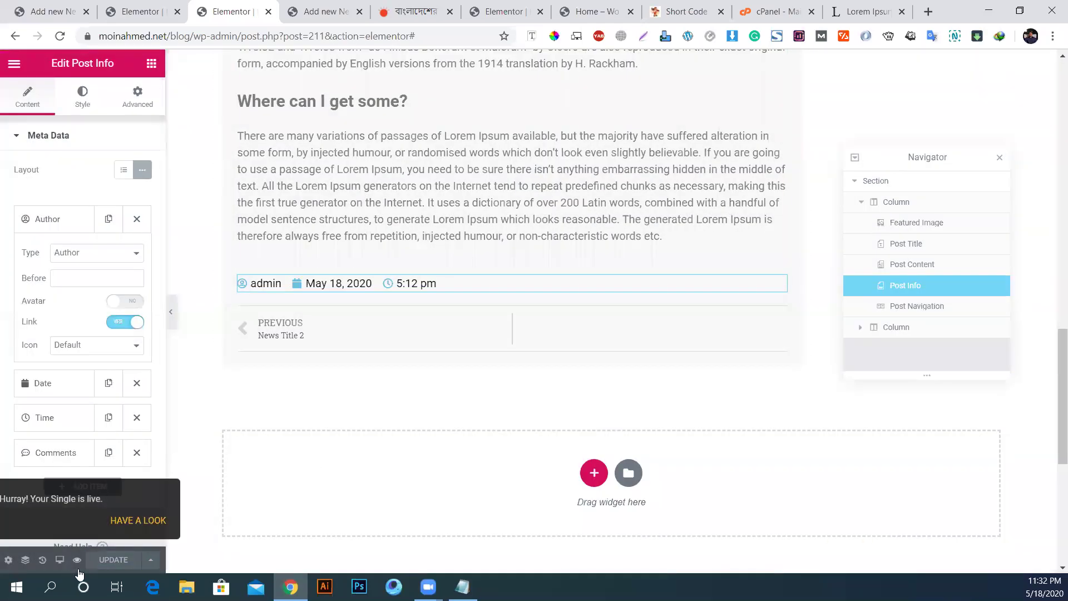
{"action": "left_click", "coordinate": [161, 6]}
{"action": "left_click", "coordinate": [344, 4]}
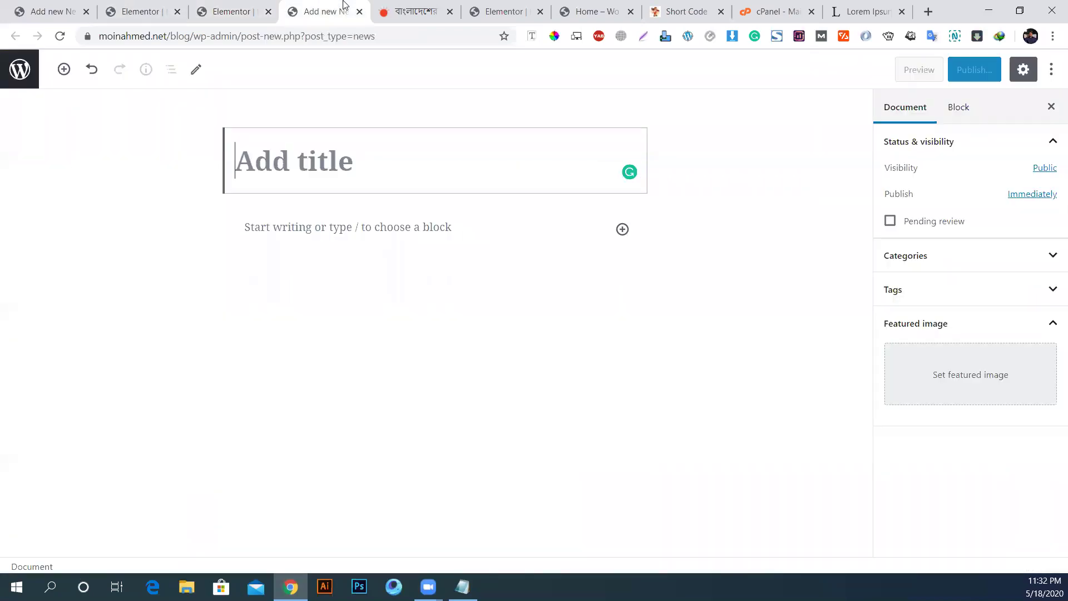
Step: Load the site's /blog/news archive and close the unneeded Short Code, cPanel and Lorem Ipsum tabs
{"action": "left_click", "coordinate": [579, 9]}
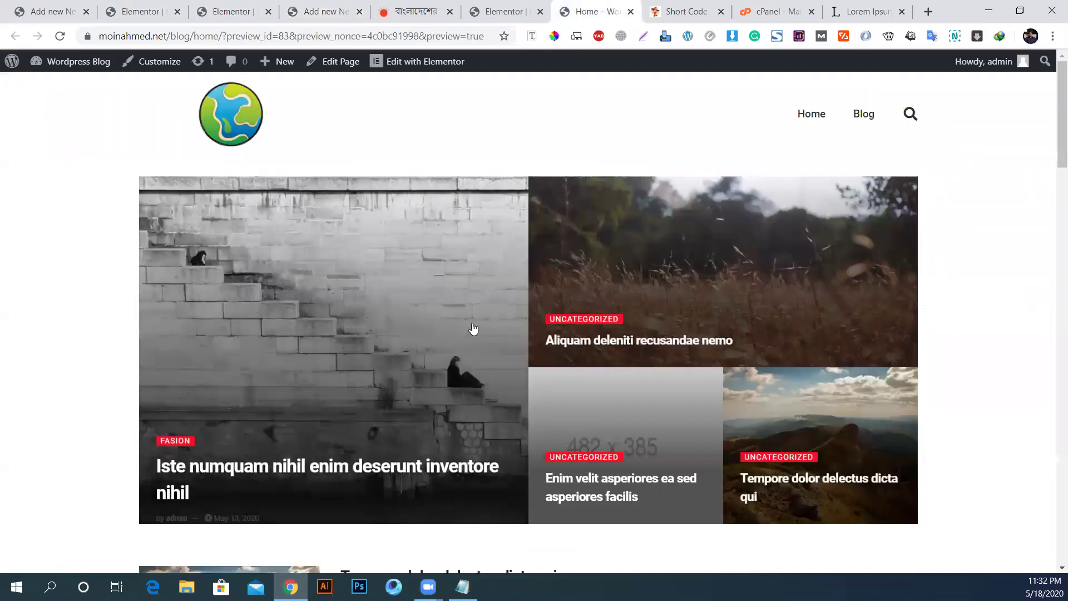
{"action": "scroll", "coordinate": [473, 329], "scroll_direction": "down", "scroll_amount": 5}
{"action": "scroll", "coordinate": [472, 329], "scroll_direction": "up", "scroll_amount": 5}
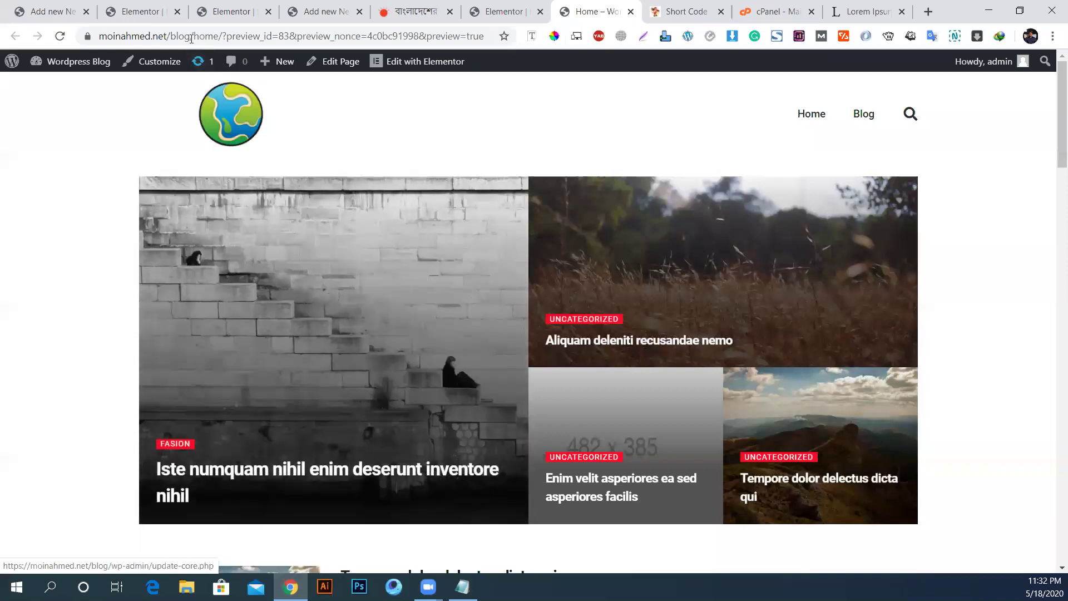
{"action": "left_click_drag", "start_coordinate": [196, 39], "coordinate": [473, 37]}
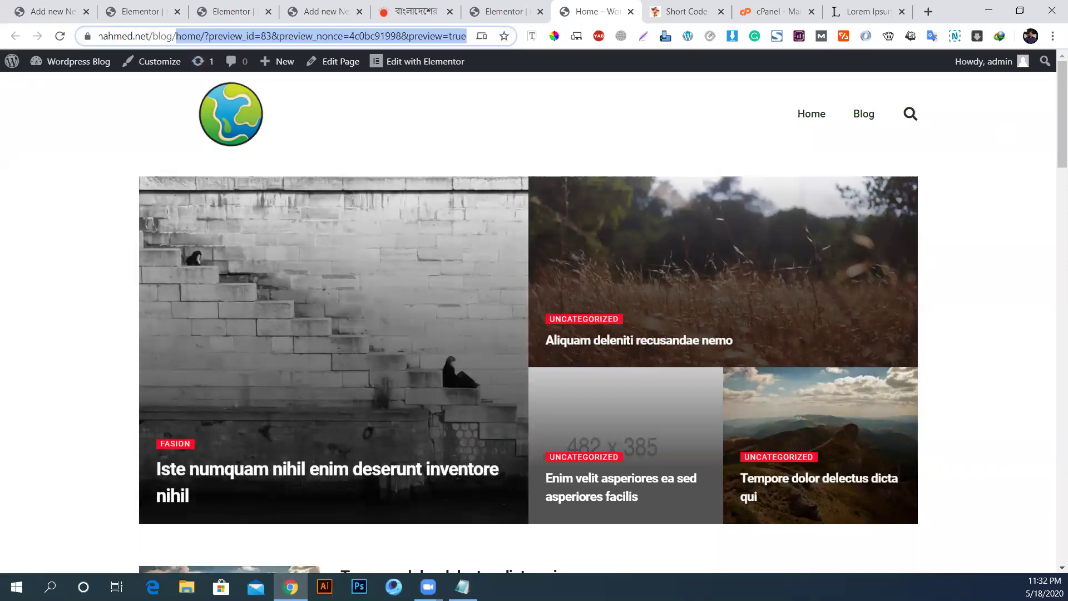
{"action": "type", "text": "news"}
{"action": "key", "text": "Return"}
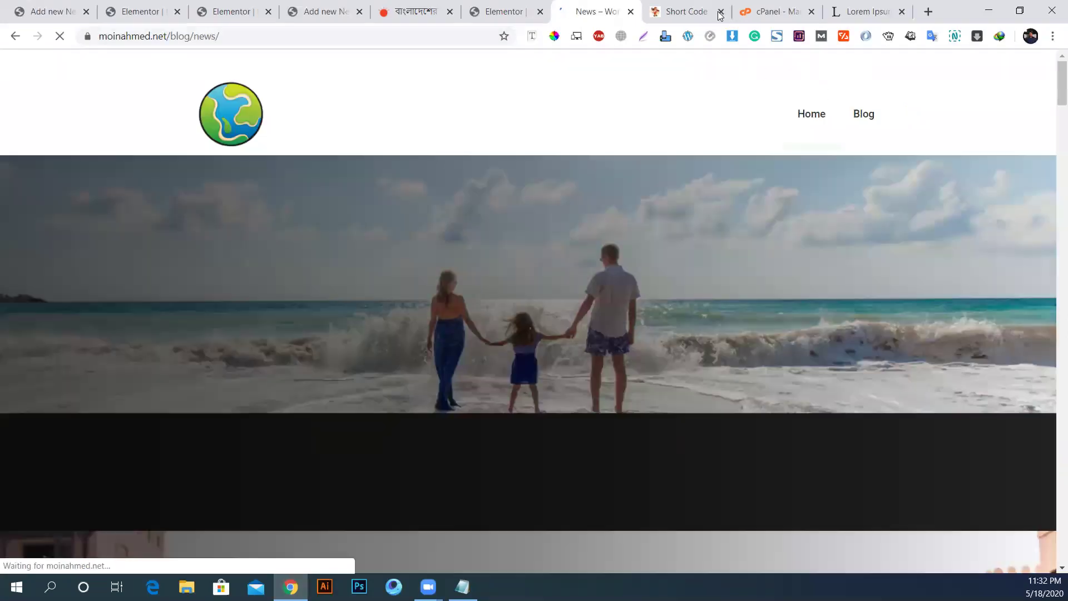
{"action": "left_click", "coordinate": [721, 12]}
{"action": "left_click", "coordinate": [721, 12]}
{"action": "left_click", "coordinate": [721, 12]}
Step: Open the News Title 3 post and bring up the context menu on its admin author link
{"action": "scroll", "coordinate": [186, 198], "scroll_direction": "down", "scroll_amount": 4}
{"action": "scroll", "coordinate": [107, 325], "scroll_direction": "up", "scroll_amount": 4}
{"action": "left_click", "coordinate": [105, 338]}
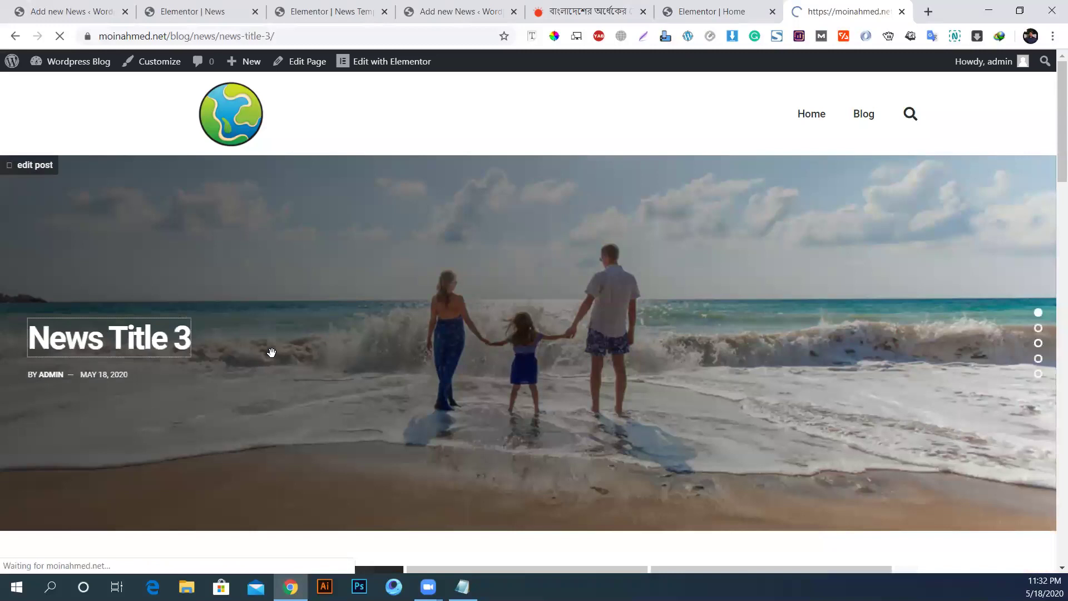
{"action": "scroll", "coordinate": [280, 352], "scroll_direction": "down", "scroll_amount": 15}
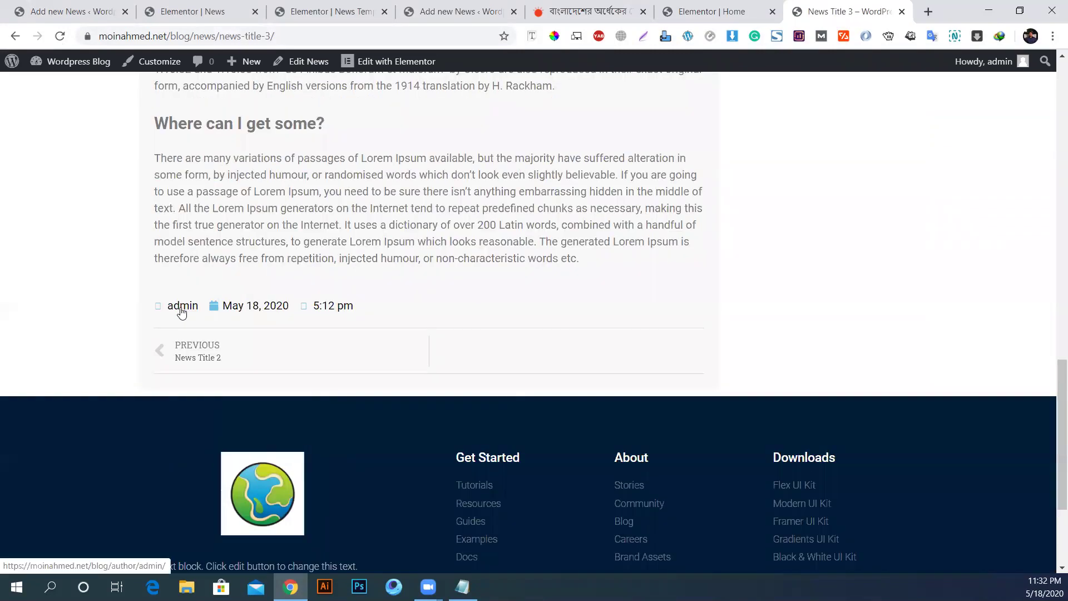
{"action": "right_click", "coordinate": [179, 309]}
Step: Inspect the admin author link and add a new rule with color: red !important
{"action": "left_click", "coordinate": [223, 510]}
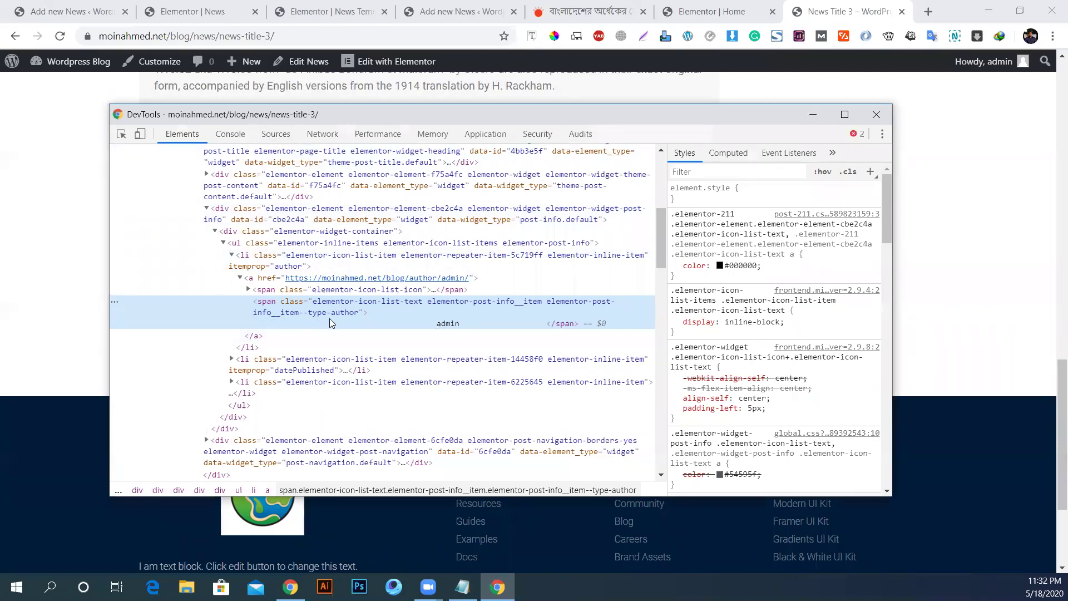
{"action": "left_click", "coordinate": [871, 172]}
{"action": "left_click", "coordinate": [721, 245]}
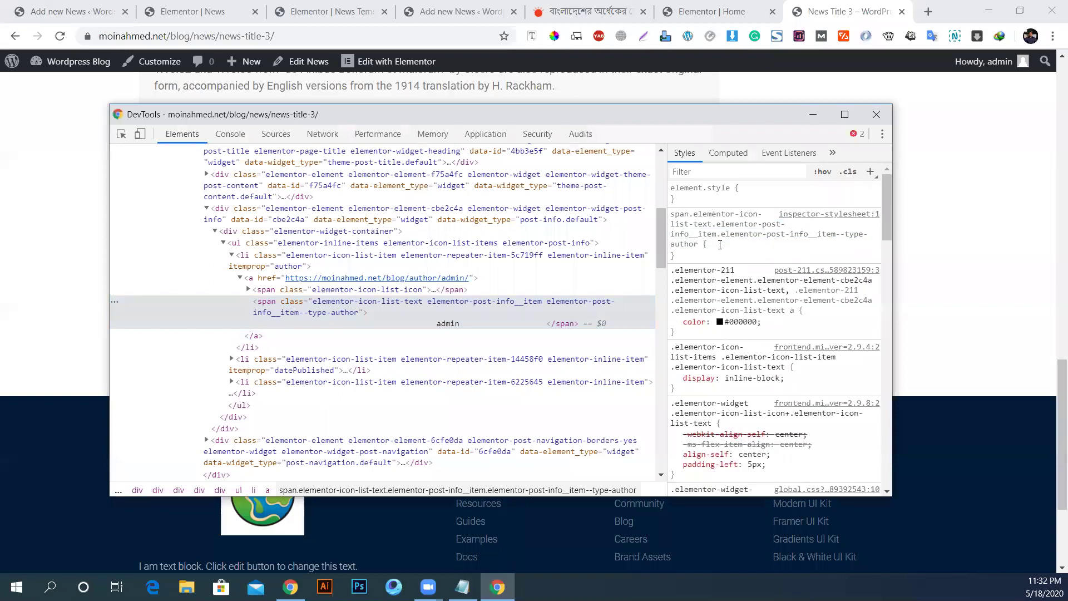
{"action": "type", "text": "color: "}
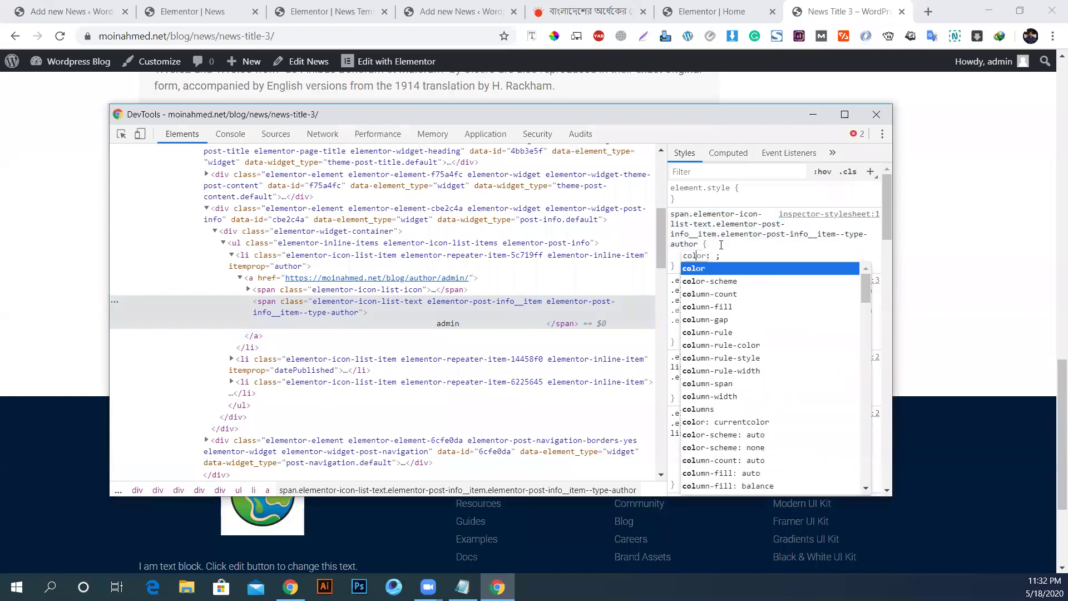
{"action": "type", "text": "red"}
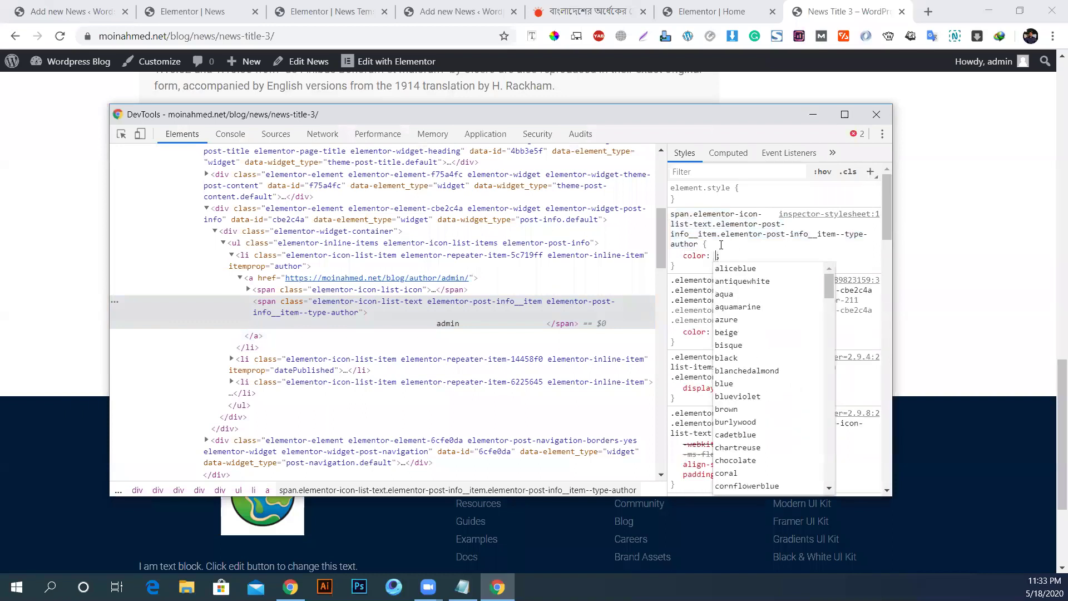
{"action": "key", "text": "Return"}
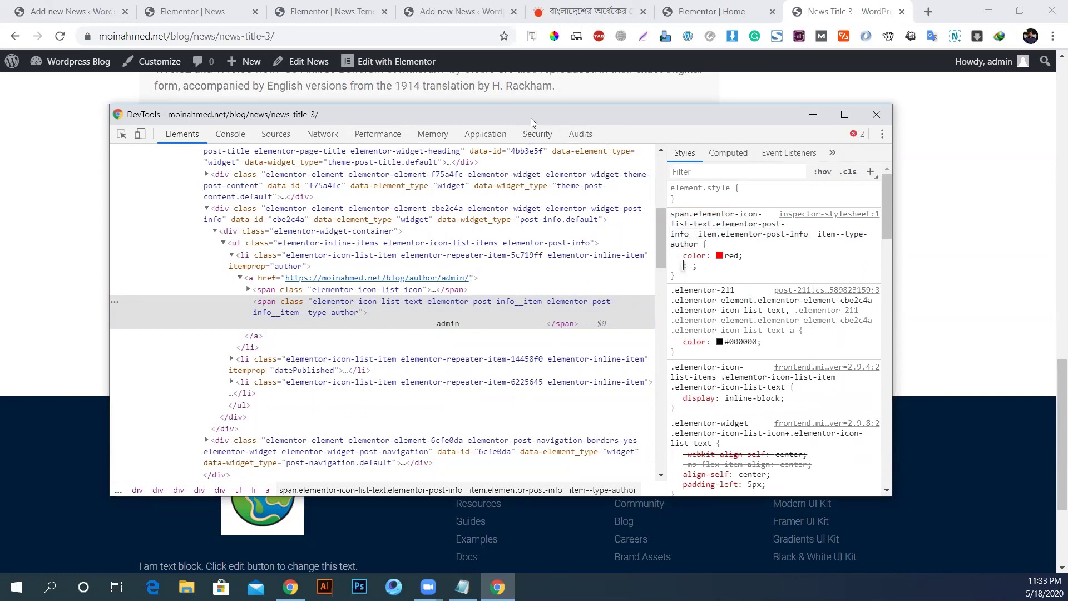
{"action": "left_click_drag", "start_coordinate": [530, 118], "coordinate": [668, 143]}
{"action": "left_click", "coordinate": [868, 279]}
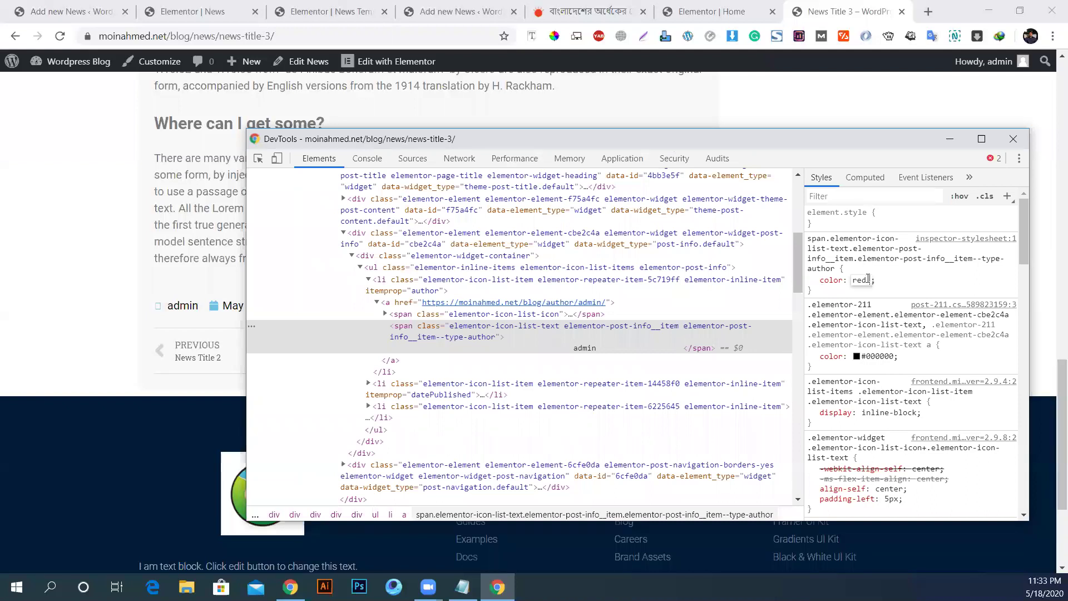
{"action": "type", "text": "!im"}
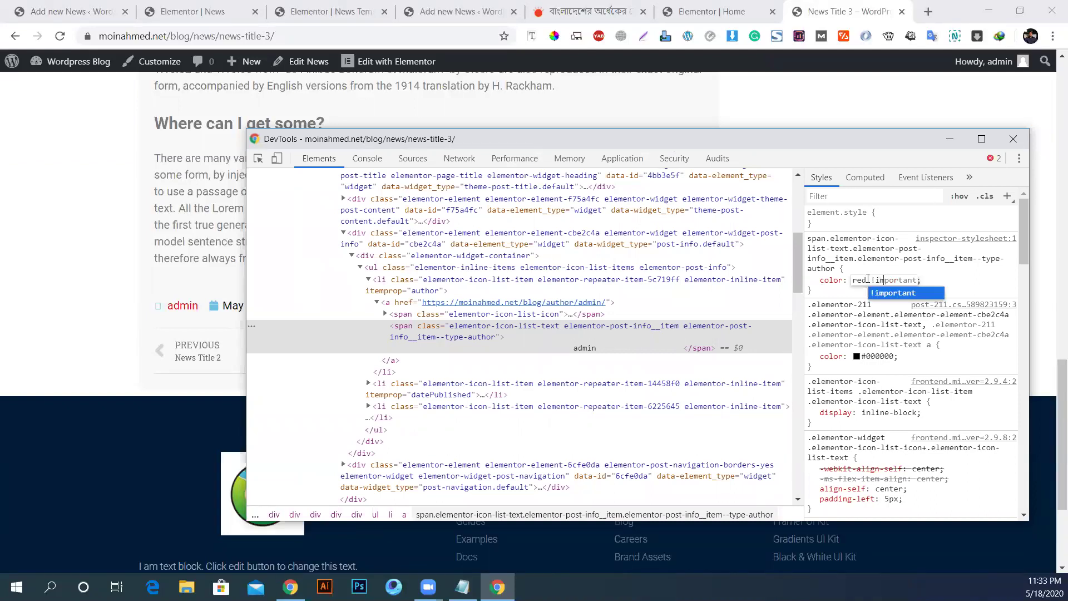
{"action": "key", "text": "Return"}
{"action": "left_click_drag", "start_coordinate": [768, 139], "coordinate": [844, 143]}
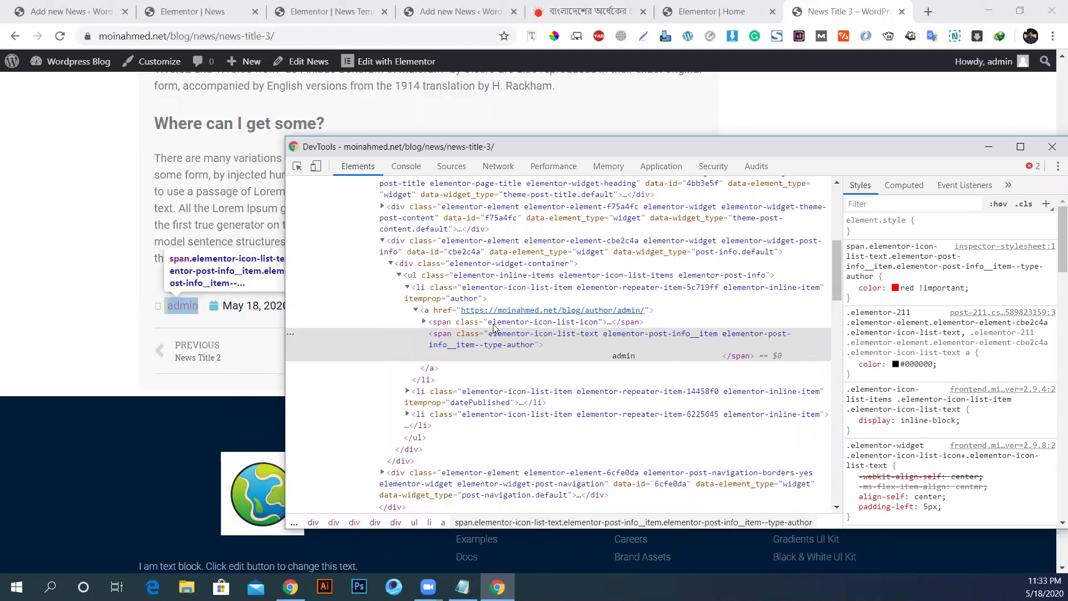
Step: Pick the 'Where can I get some?' heading and add a new h2 style rule
{"action": "left_click", "coordinate": [296, 168]}
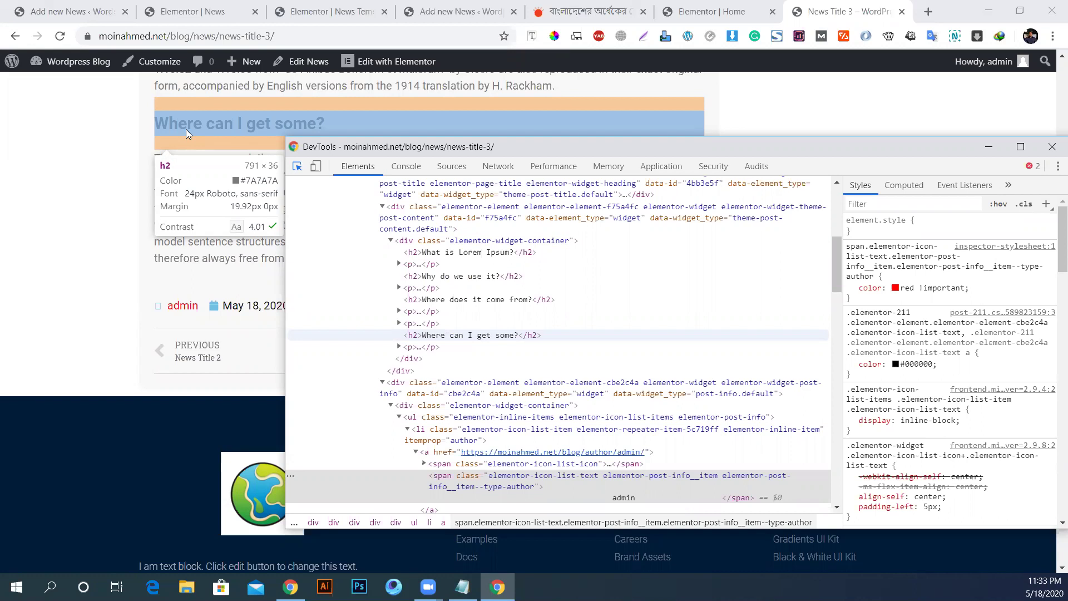
{"action": "left_click", "coordinate": [186, 128]}
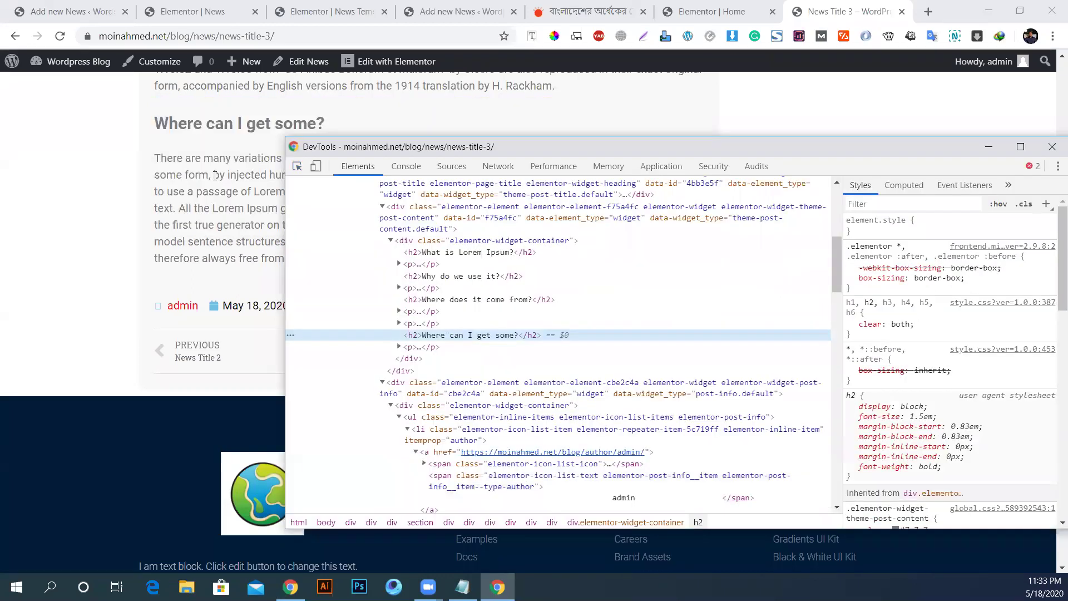
{"action": "left_click", "coordinate": [1048, 205]}
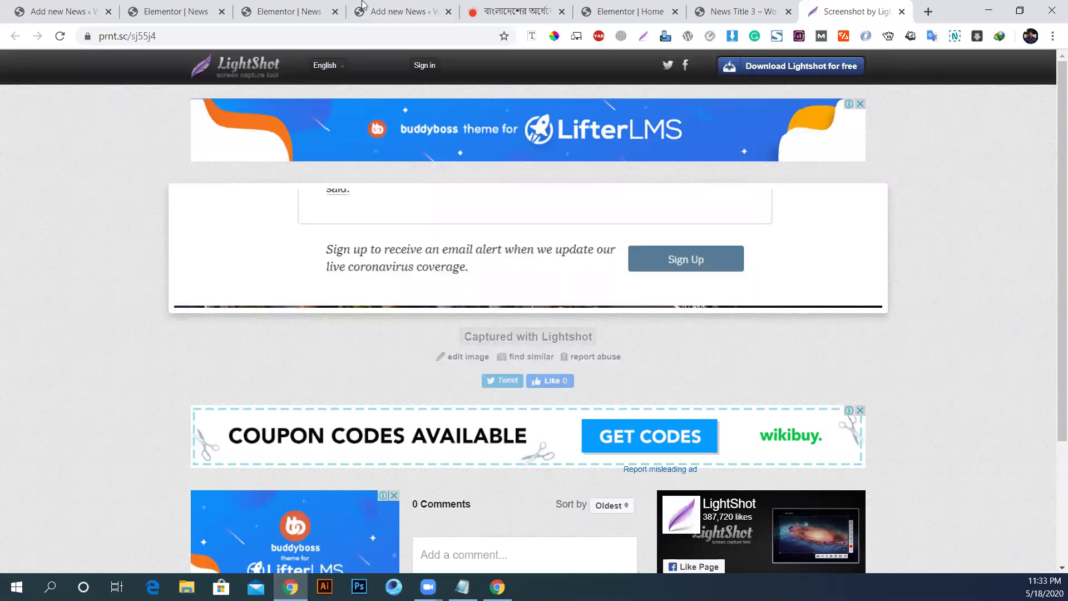
Step: Look through the open tabs, then inspect the admin author link on News Title 3 again
{"action": "left_click", "coordinate": [740, 11]}
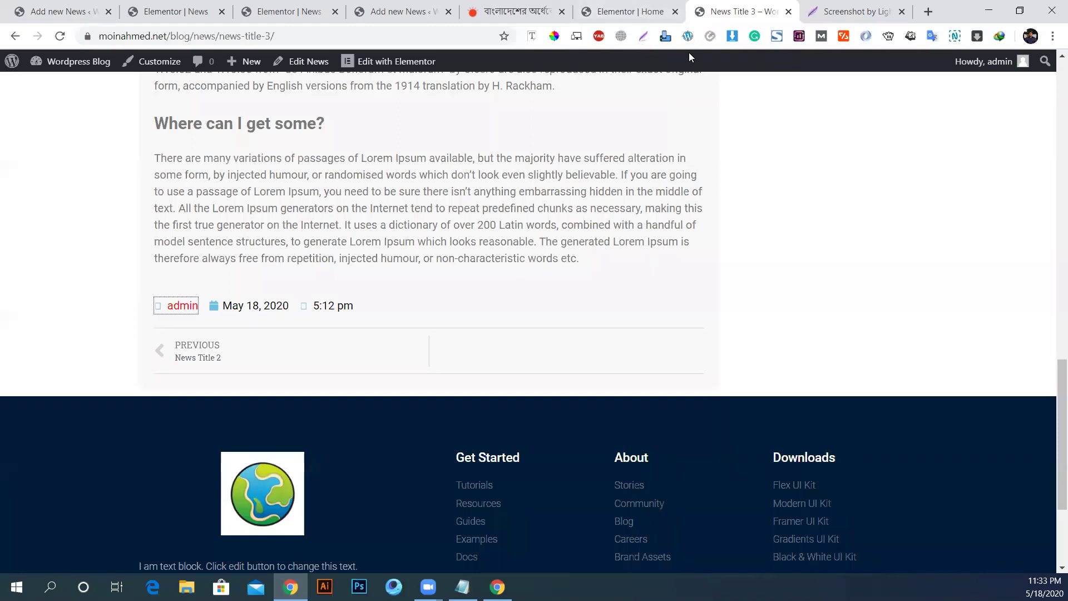
{"action": "left_click", "coordinate": [623, 12]}
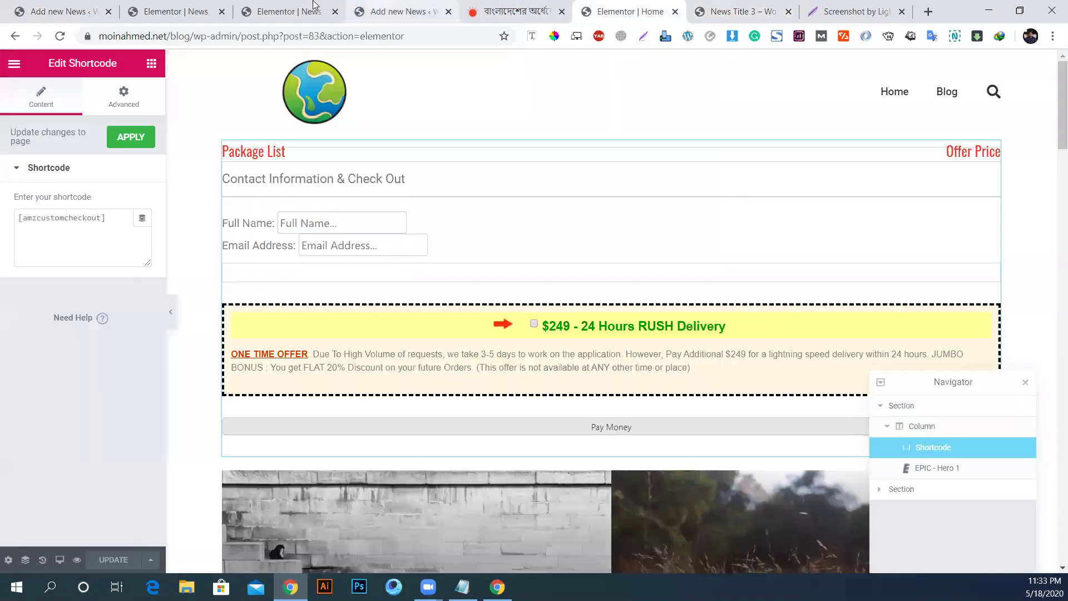
{"action": "left_click", "coordinate": [315, 8]}
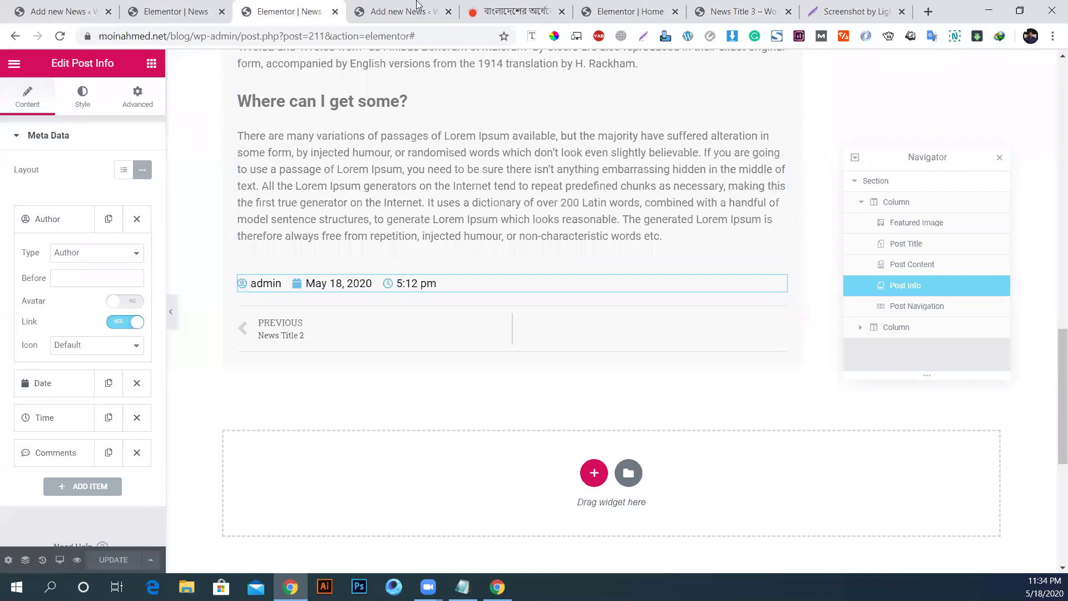
{"action": "left_click", "coordinate": [737, 11]}
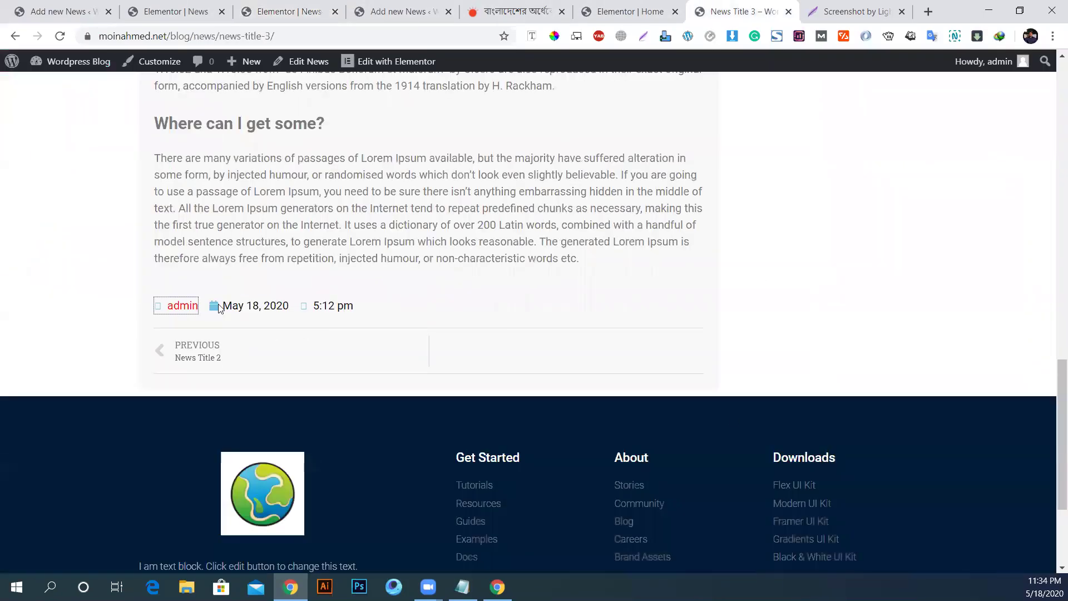
{"action": "right_click", "coordinate": [180, 305]}
{"action": "left_click", "coordinate": [259, 508]}
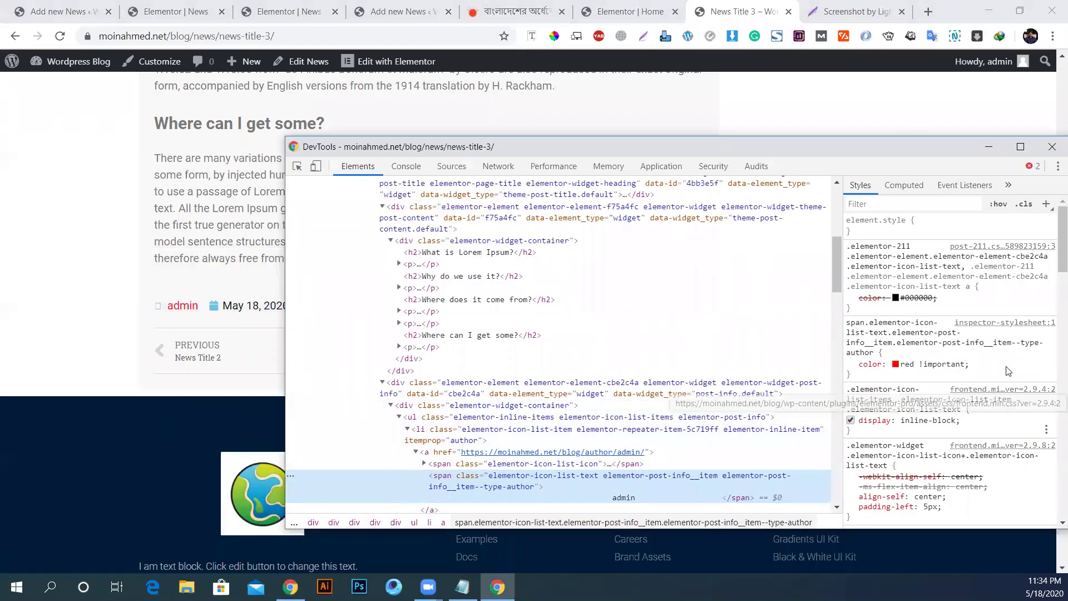
Step: Open the inspector-stylesheet, select its red author colour rule, and return to the Elementor editor
{"action": "left_click", "coordinate": [993, 324]}
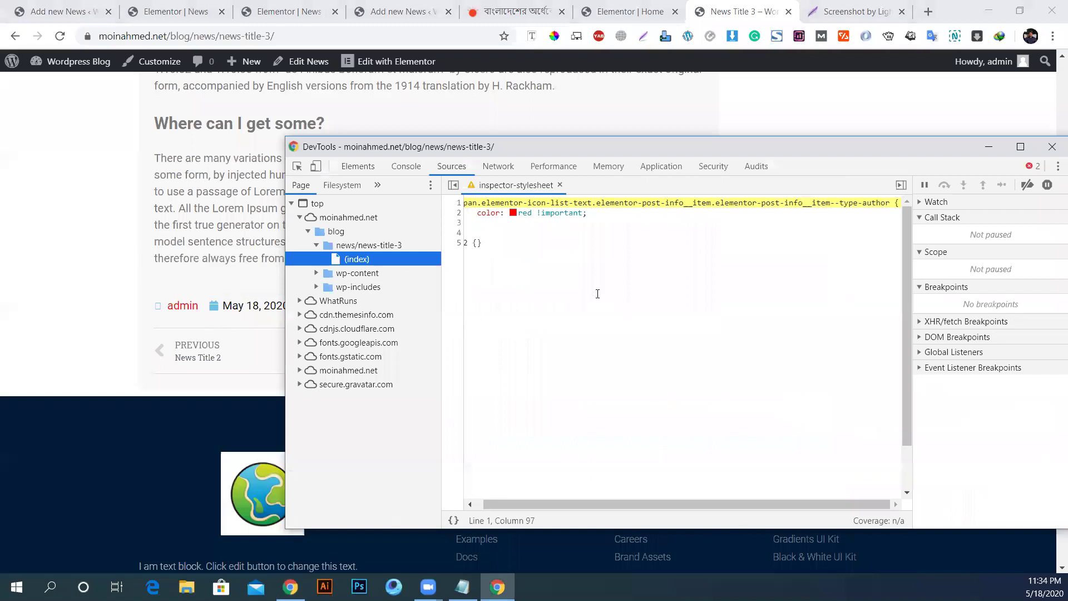
{"action": "key", "text": "ctrl+a"}
{"action": "key", "text": "ctrl+c"}
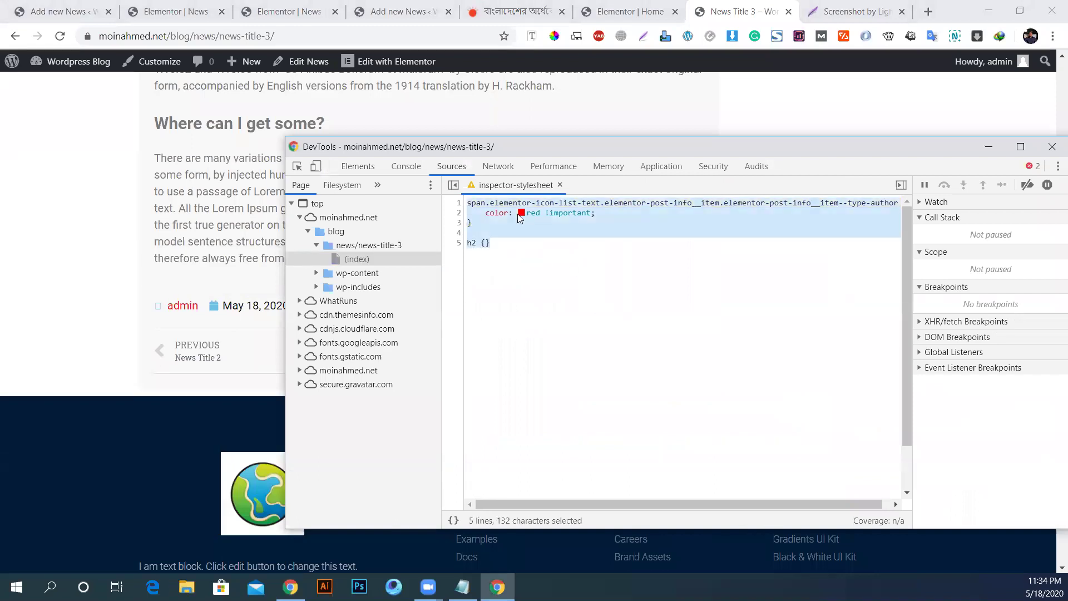
{"action": "left_click", "coordinate": [288, 11]}
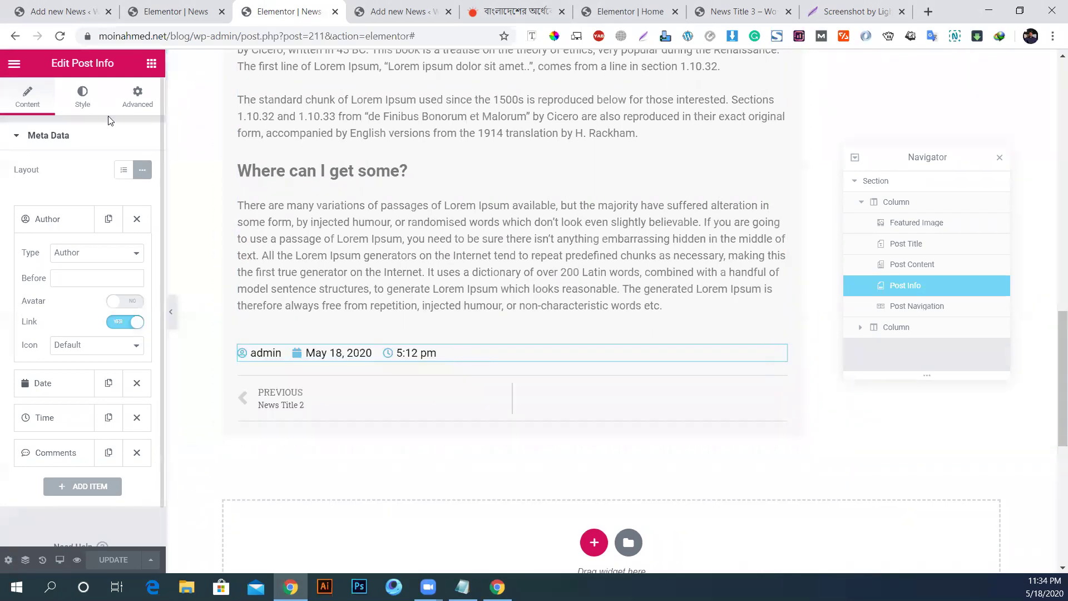
Step: Paste the red author colour rule into Post Info's Custom CSS and update the template
{"action": "left_click", "coordinate": [137, 96]}
{"action": "scroll", "coordinate": [82, 464], "scroll_direction": "down", "scroll_amount": 3}
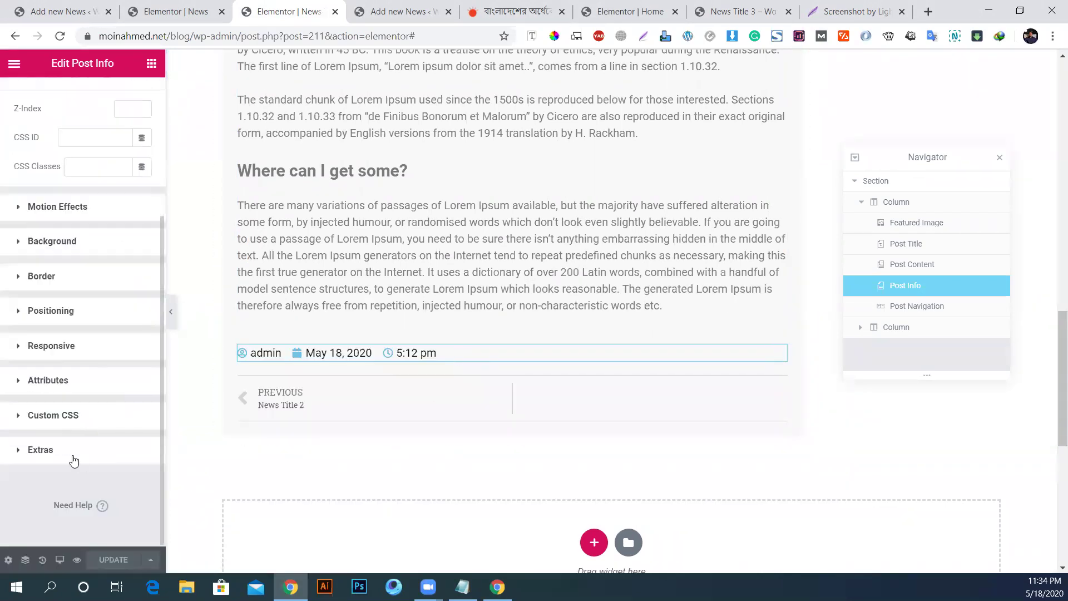
{"action": "left_click", "coordinate": [73, 454]}
{"action": "left_click", "coordinate": [69, 384]}
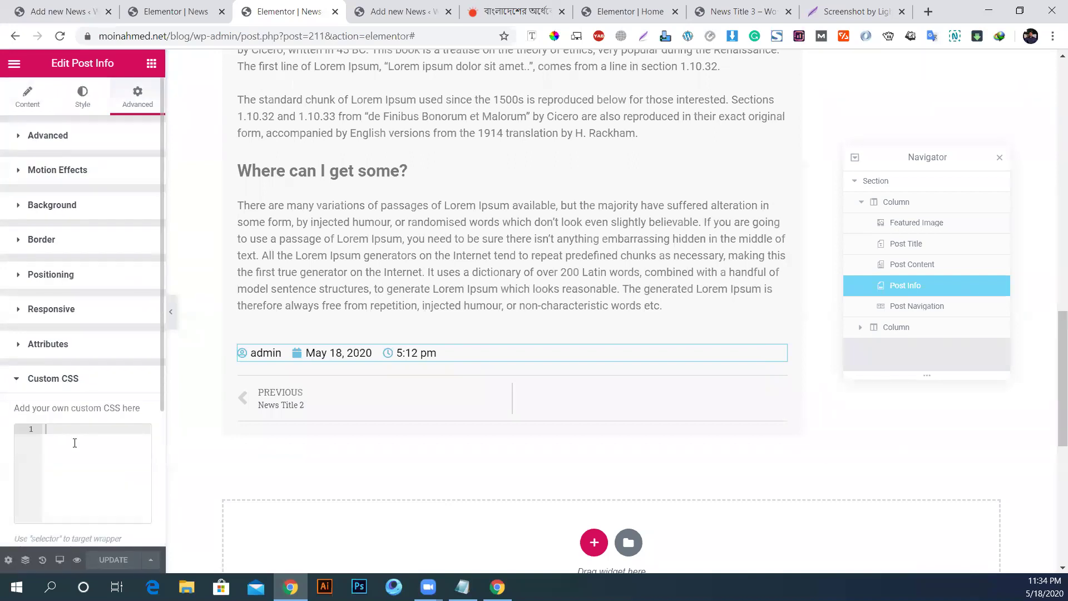
{"action": "key", "text": "ctrl+v"}
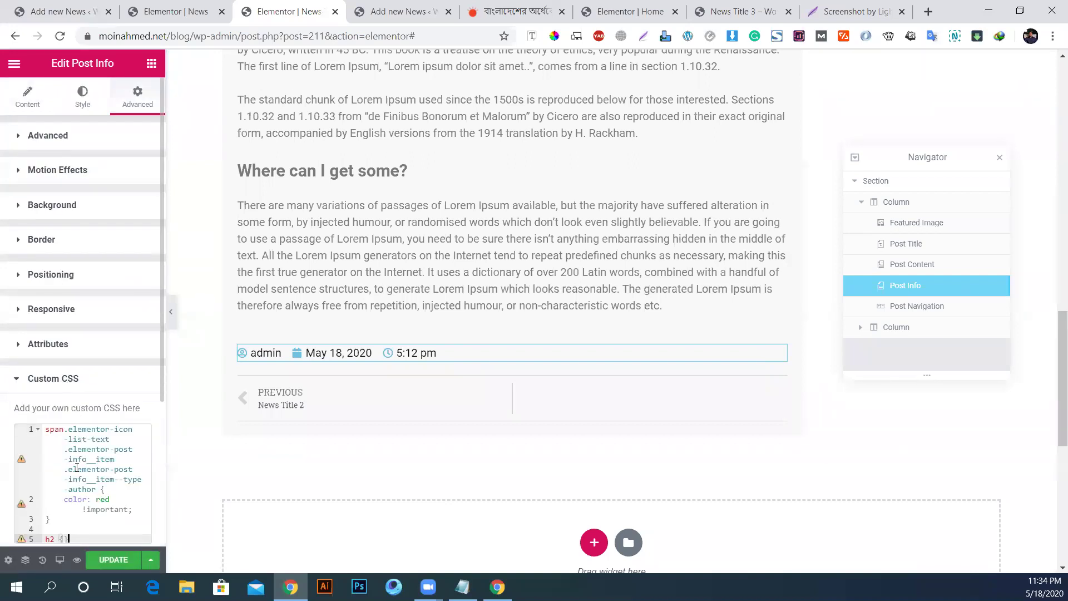
{"action": "key", "text": "BackSpace"}
{"action": "key", "text": "BackSpace"}
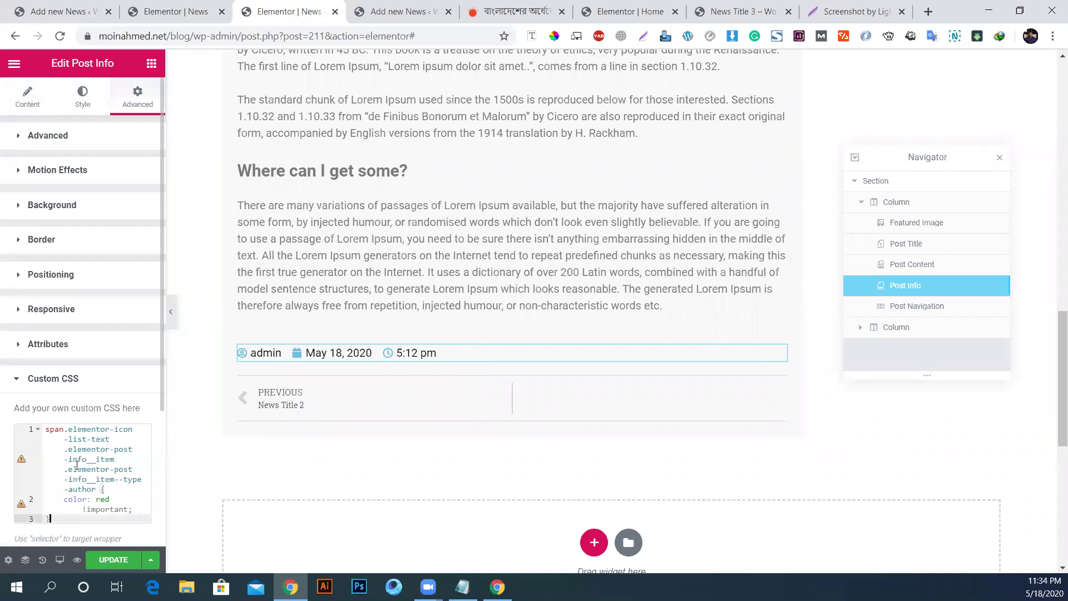
{"action": "left_click", "coordinate": [117, 561]}
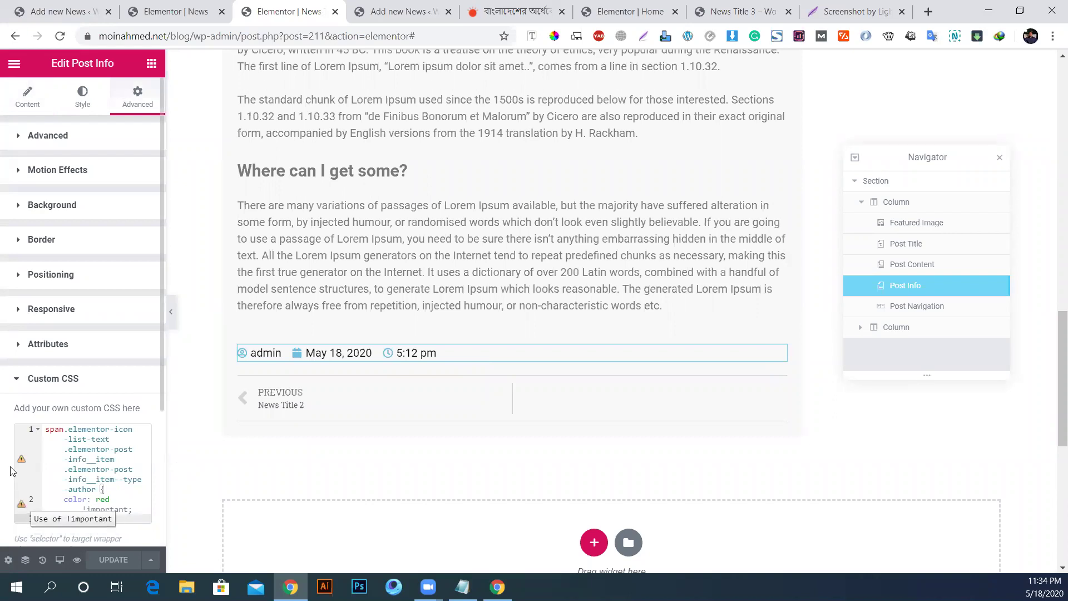
Step: Reload the live News Title 3 post to check the red author, then clear the custom CSS
{"action": "mouse_move", "coordinate": [21, 460]}
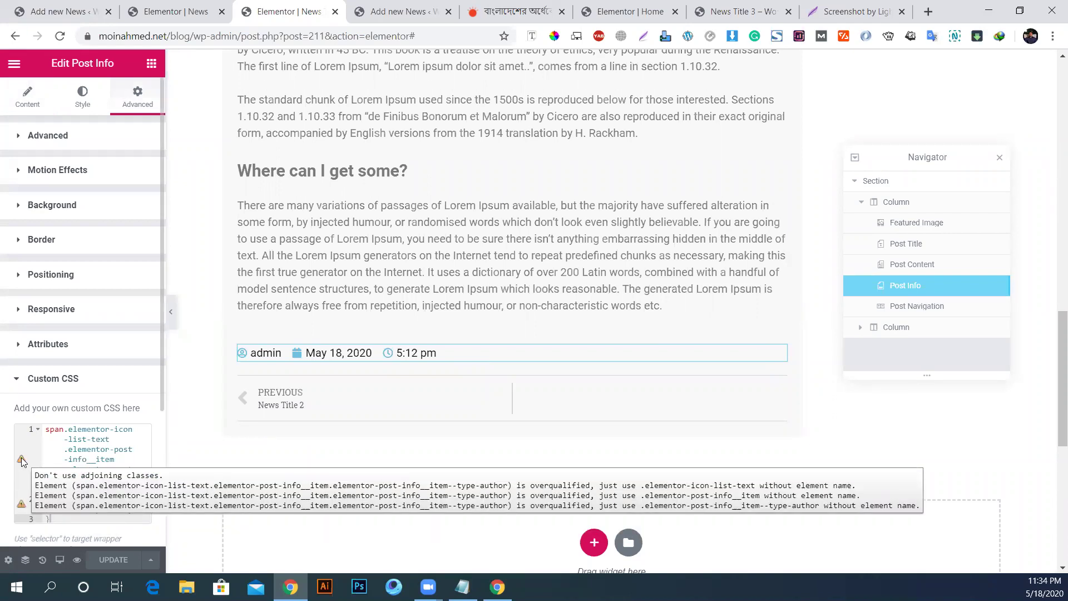
{"action": "left_click", "coordinate": [741, 8]}
{"action": "key", "text": "F5"}
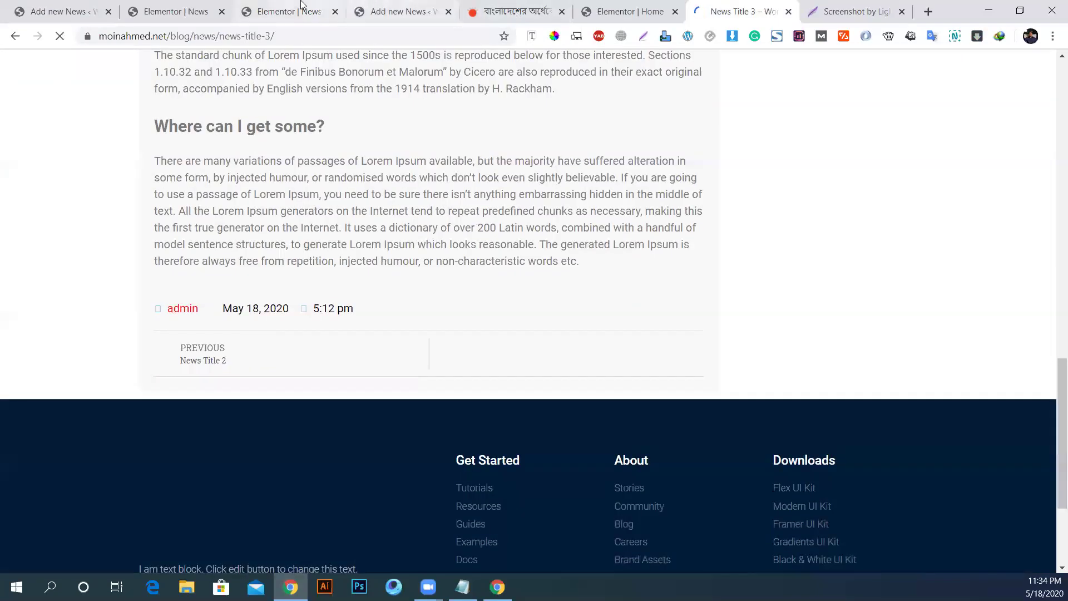
{"action": "left_click", "coordinate": [284, 11]}
{"action": "left_click", "coordinate": [72, 492]}
{"action": "key", "text": "ctrl+a"}
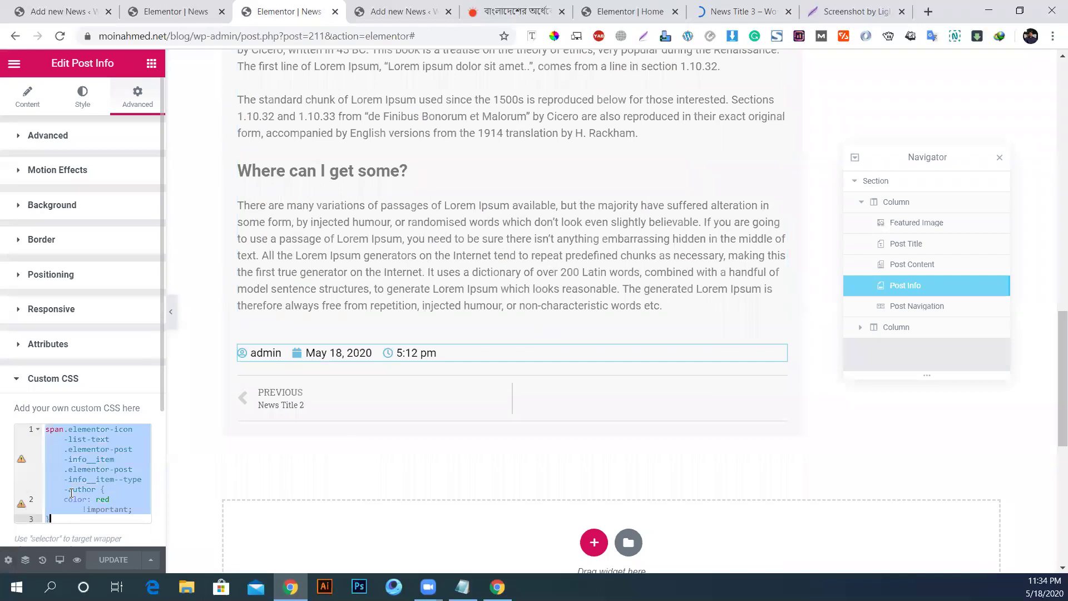
{"action": "key", "text": "ctrl+x"}
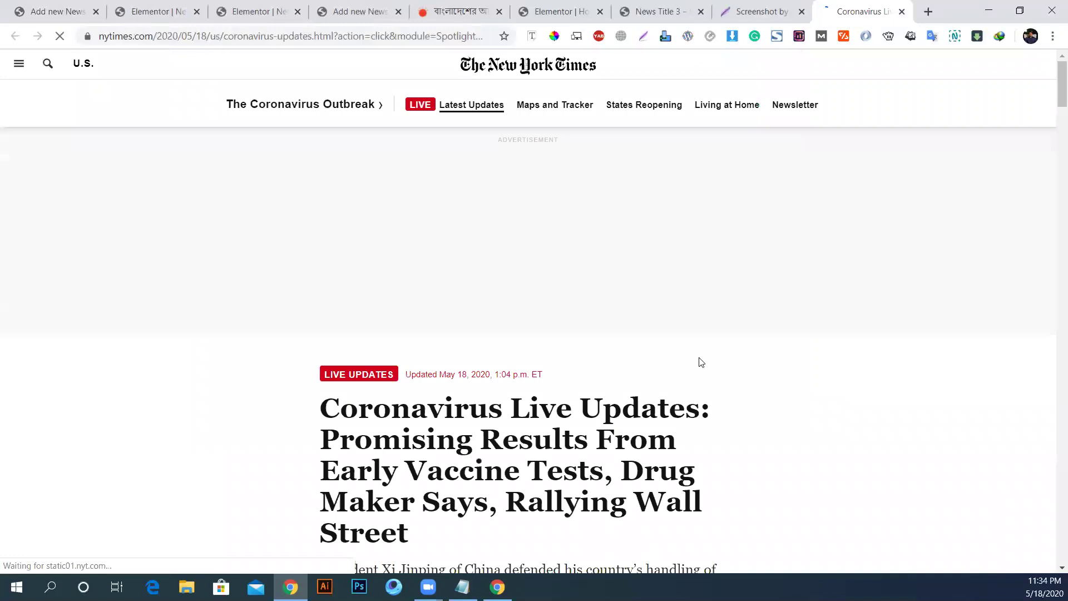
Step: Scroll the news page, close the New York Times article tab, and reopen it
{"action": "scroll", "coordinate": [701, 362], "scroll_direction": "down", "scroll_amount": 15}
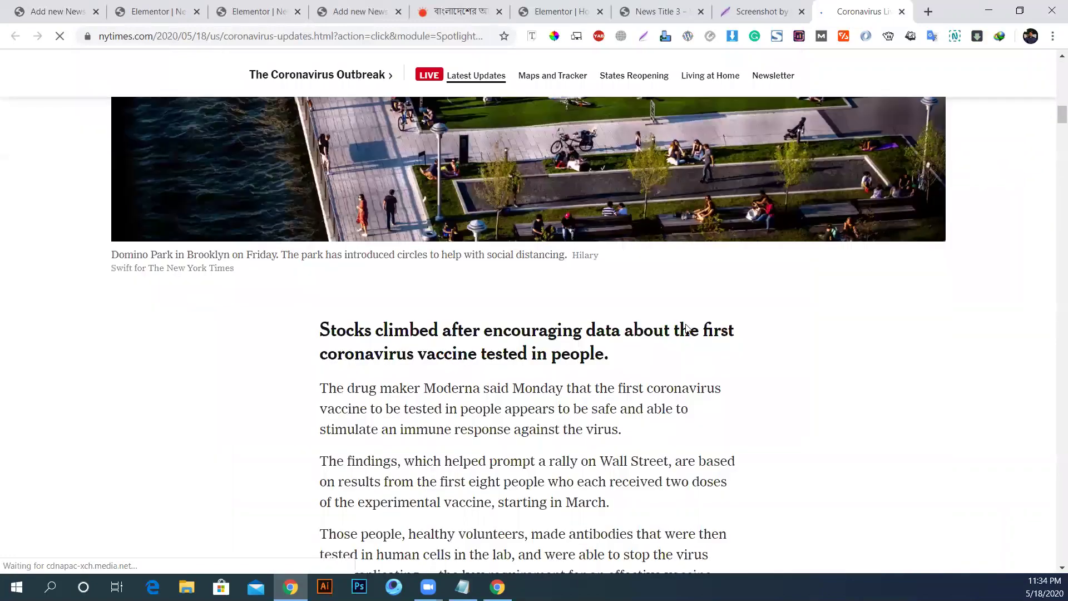
{"action": "scroll", "coordinate": [690, 323], "scroll_direction": "down", "scroll_amount": 20}
{"action": "middle_click", "coordinate": [695, 306]}
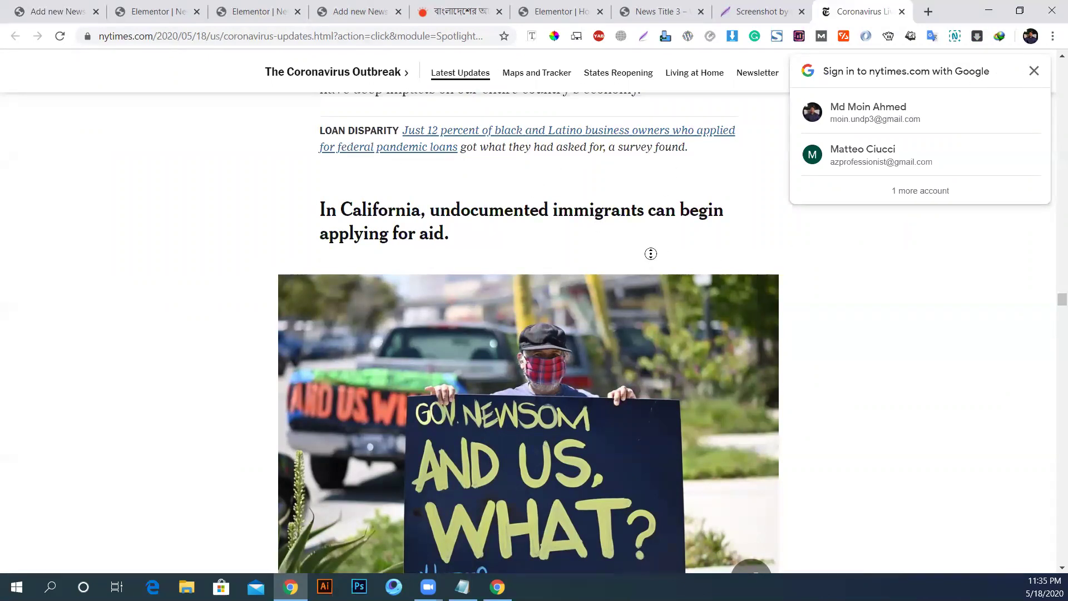
{"action": "left_click", "coordinate": [902, 12]}
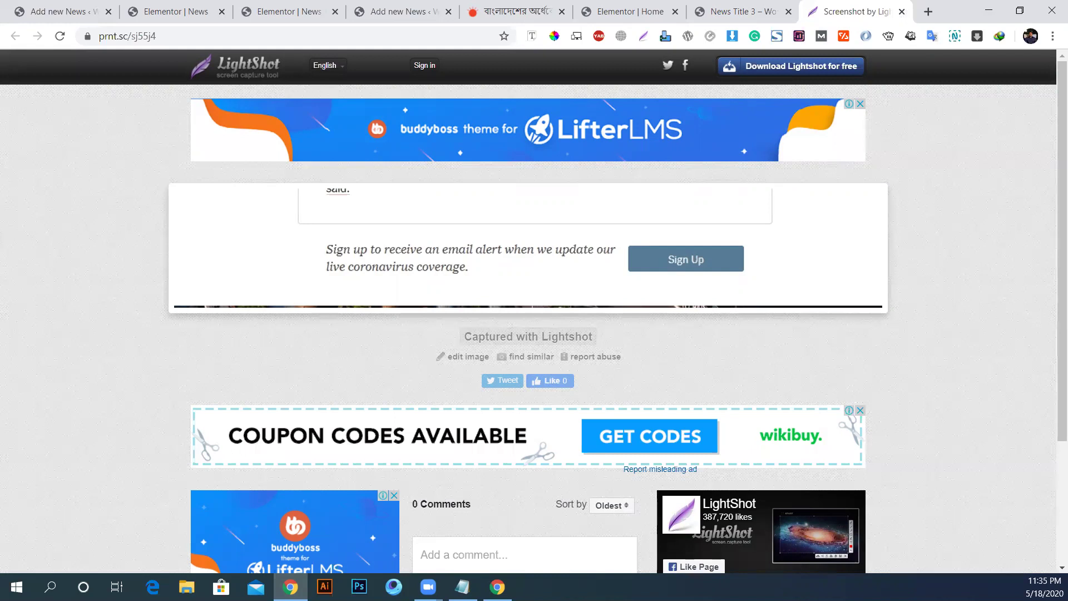
{"action": "key", "text": "ctrl+shift+t"}
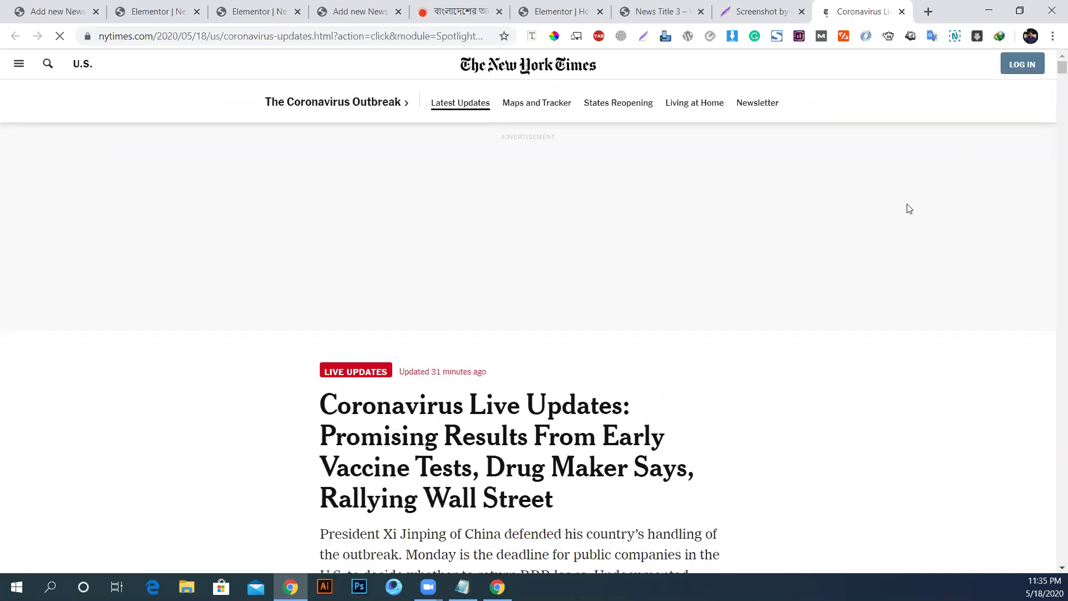
Step: Dismiss the Google sign-in prompt and shrink the free-coverage banner to a slim bar
{"action": "scroll", "coordinate": [920, 163], "scroll_direction": "down", "scroll_amount": 15}
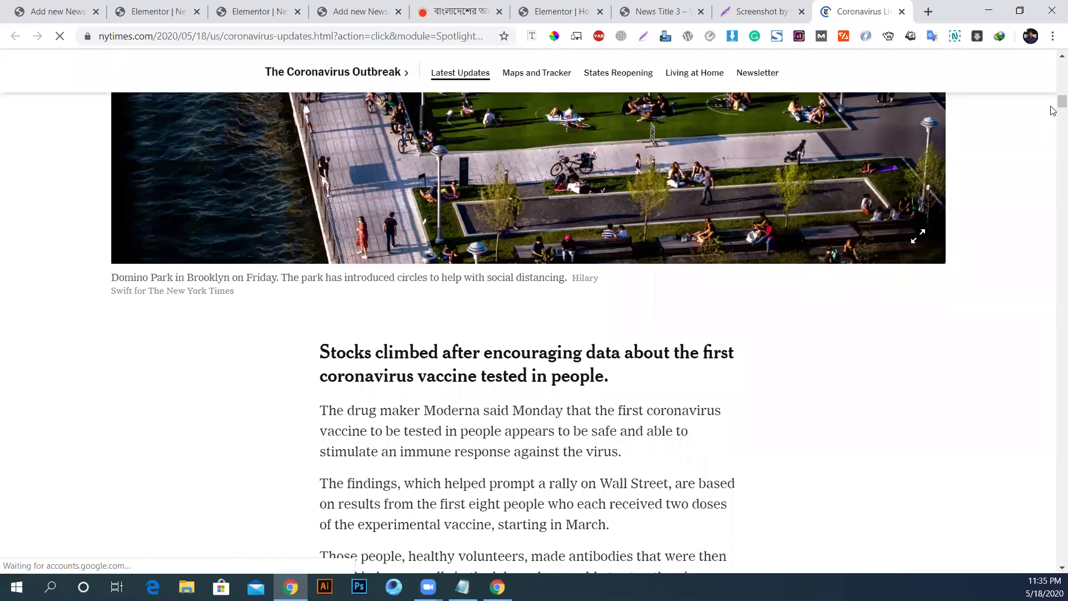
{"action": "scroll", "coordinate": [1054, 106], "scroll_direction": "down", "scroll_amount": 1}
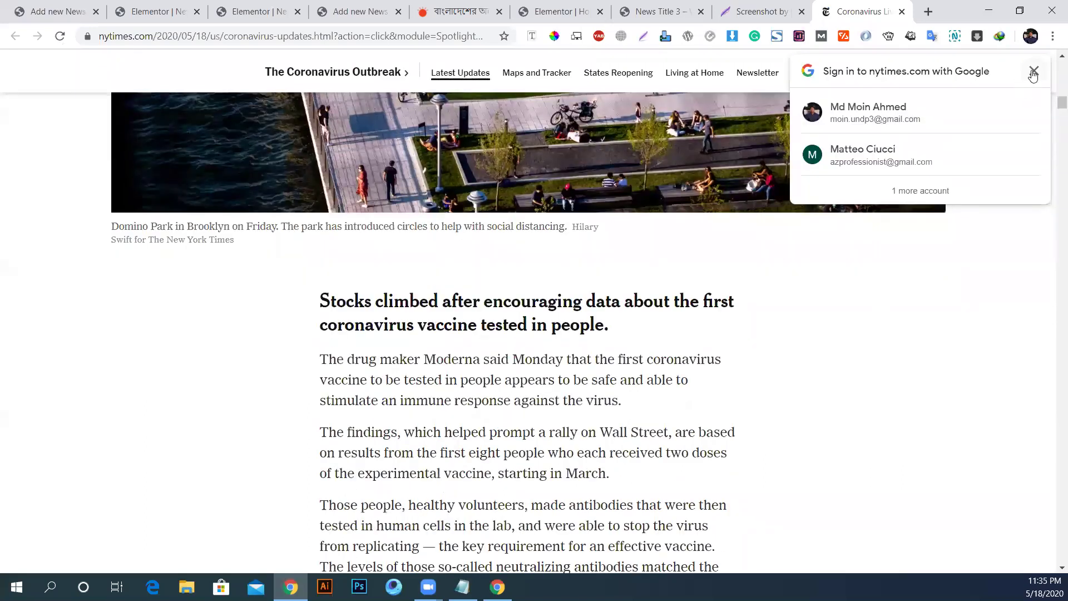
{"action": "left_click", "coordinate": [1032, 71]}
{"action": "left_click_drag", "start_coordinate": [1053, 105], "coordinate": [1054, 477]}
{"action": "left_click", "coordinate": [928, 442]}
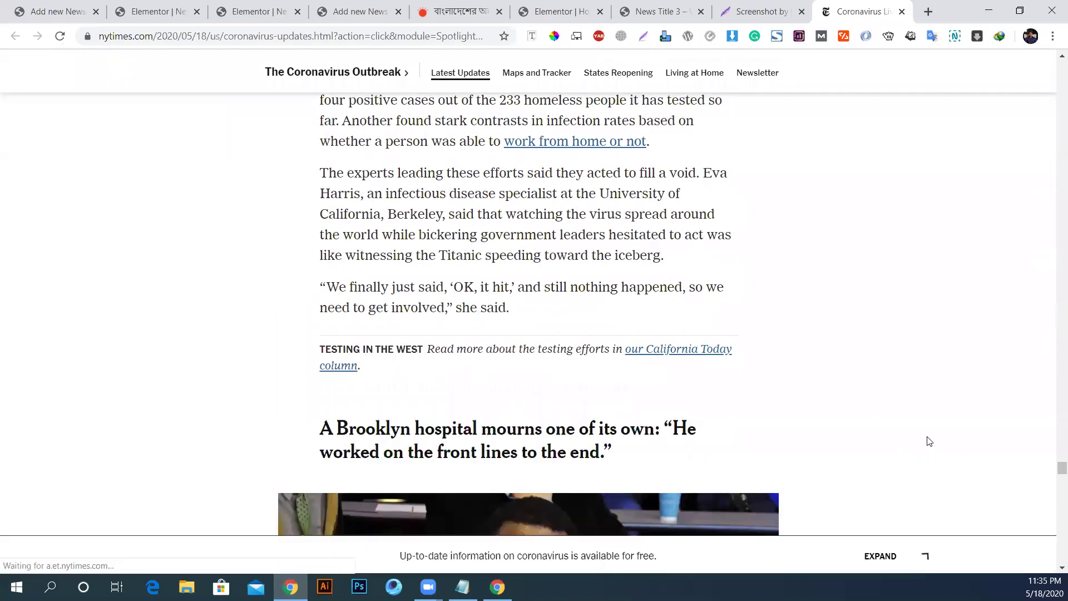
Step: Skim through the coronavirus live-updates article, then return to the Elementor editor tab
{"action": "scroll", "coordinate": [798, 395], "scroll_direction": "down", "scroll_amount": 20}
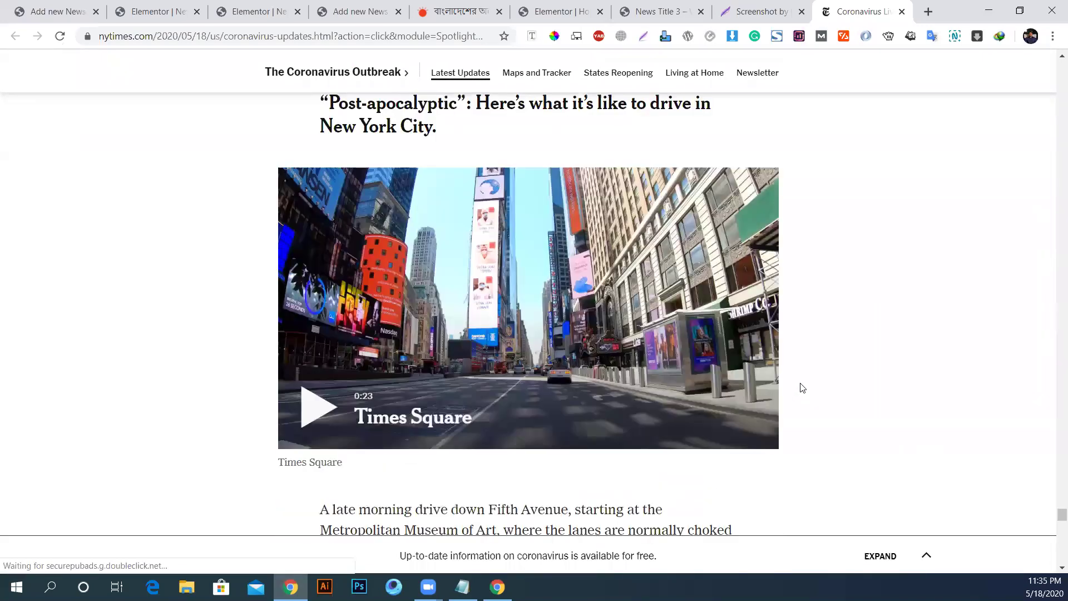
{"action": "scroll", "coordinate": [803, 386], "scroll_direction": "down", "scroll_amount": 10}
{"action": "scroll", "coordinate": [807, 373], "scroll_direction": "up", "scroll_amount": 12}
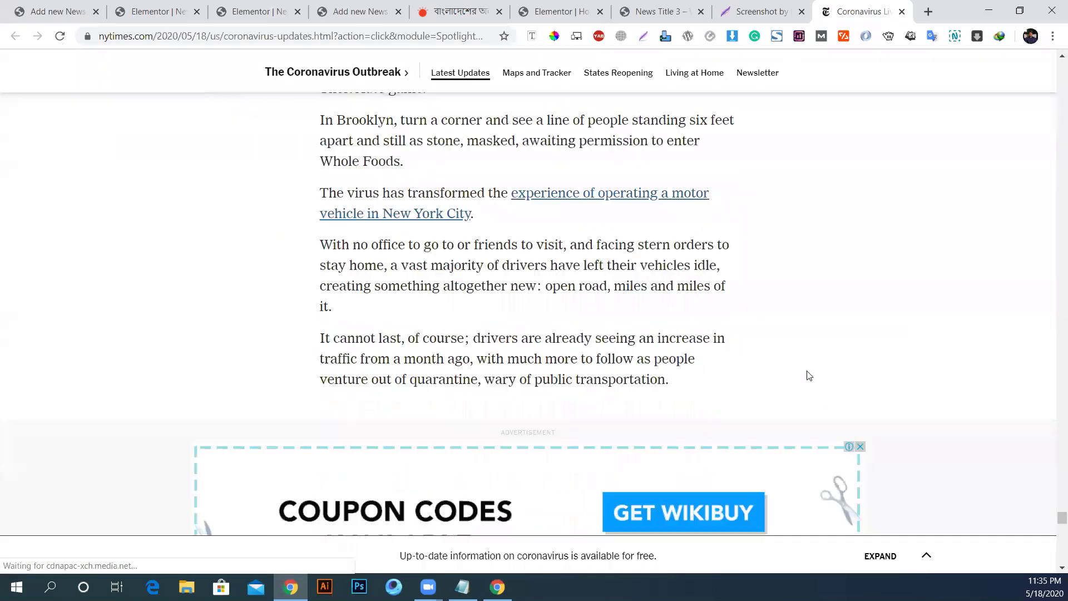
{"action": "scroll", "coordinate": [809, 376], "scroll_direction": "down", "scroll_amount": 20}
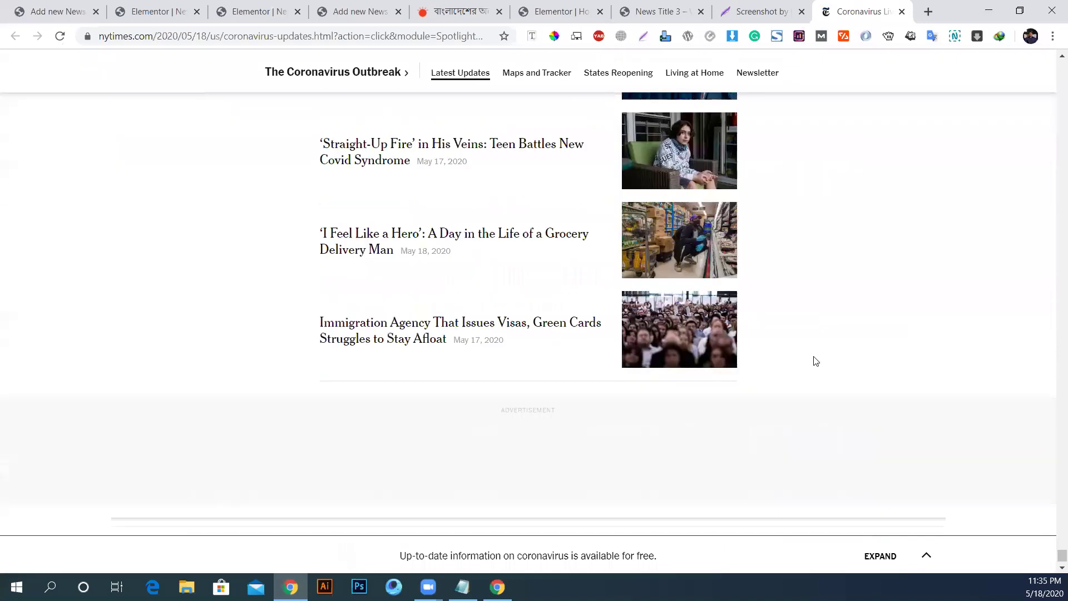
{"action": "scroll", "coordinate": [814, 360], "scroll_direction": "up", "scroll_amount": 20}
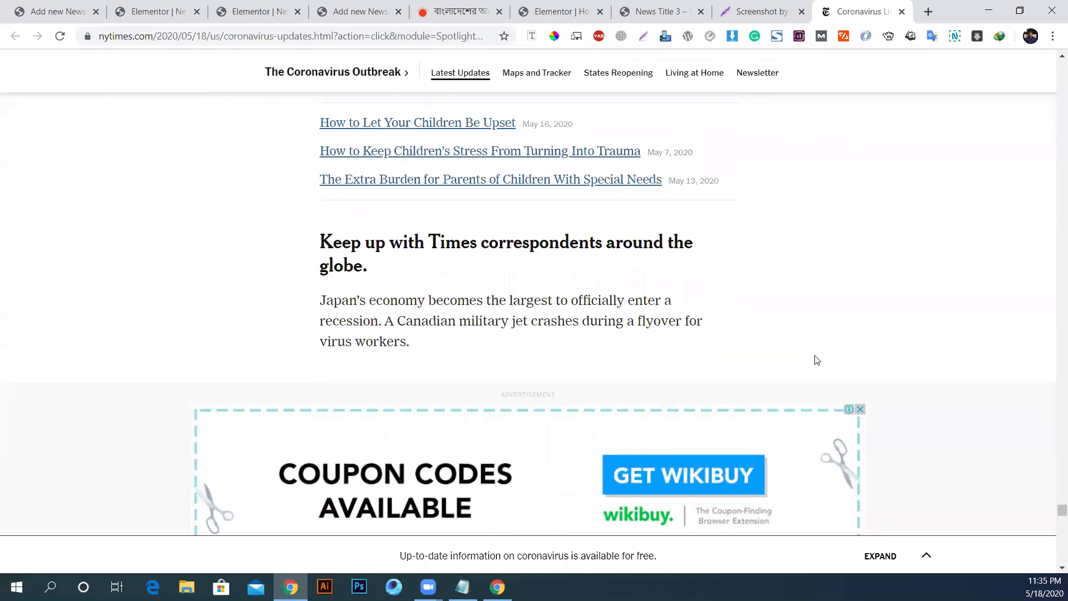
{"action": "scroll", "coordinate": [817, 360], "scroll_direction": "up", "scroll_amount": 7}
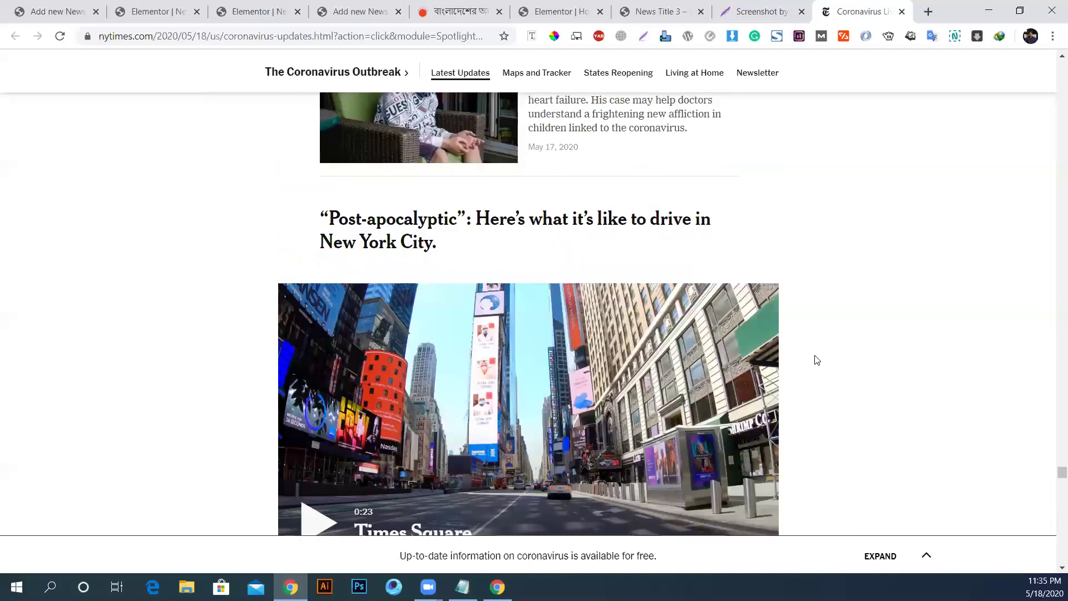
{"action": "scroll", "coordinate": [817, 360], "scroll_direction": "up", "scroll_amount": 20}
{"action": "scroll", "coordinate": [484, 328], "scroll_direction": "up", "scroll_amount": 15}
{"action": "scroll", "coordinate": [665, 256], "scroll_direction": "down", "scroll_amount": 10}
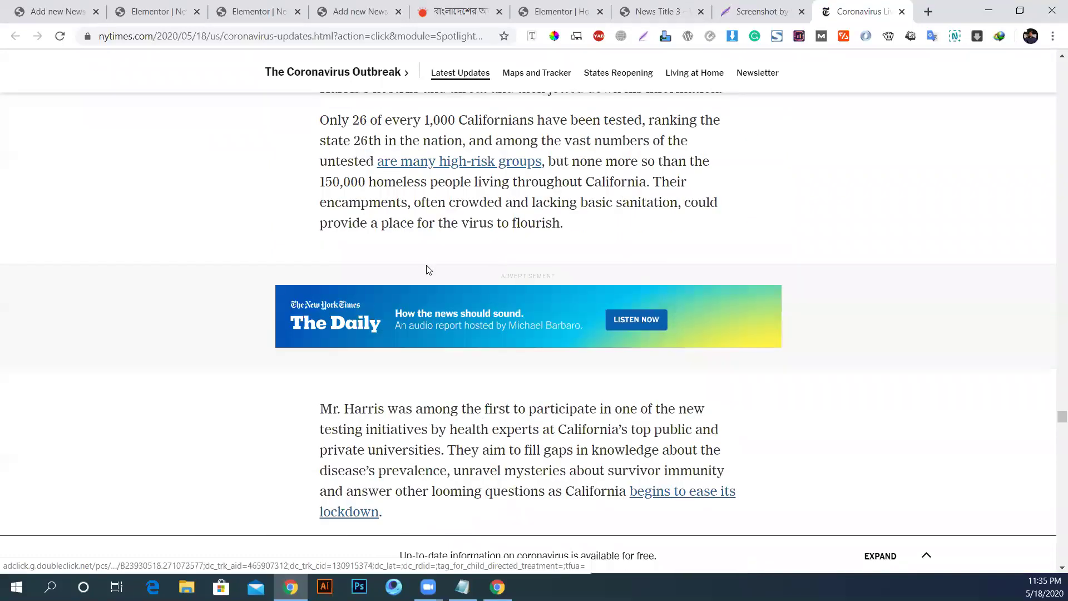
{"action": "scroll", "coordinate": [477, 254], "scroll_direction": "up", "scroll_amount": 7}
{"action": "scroll", "coordinate": [477, 254], "scroll_direction": "up", "scroll_amount": 12}
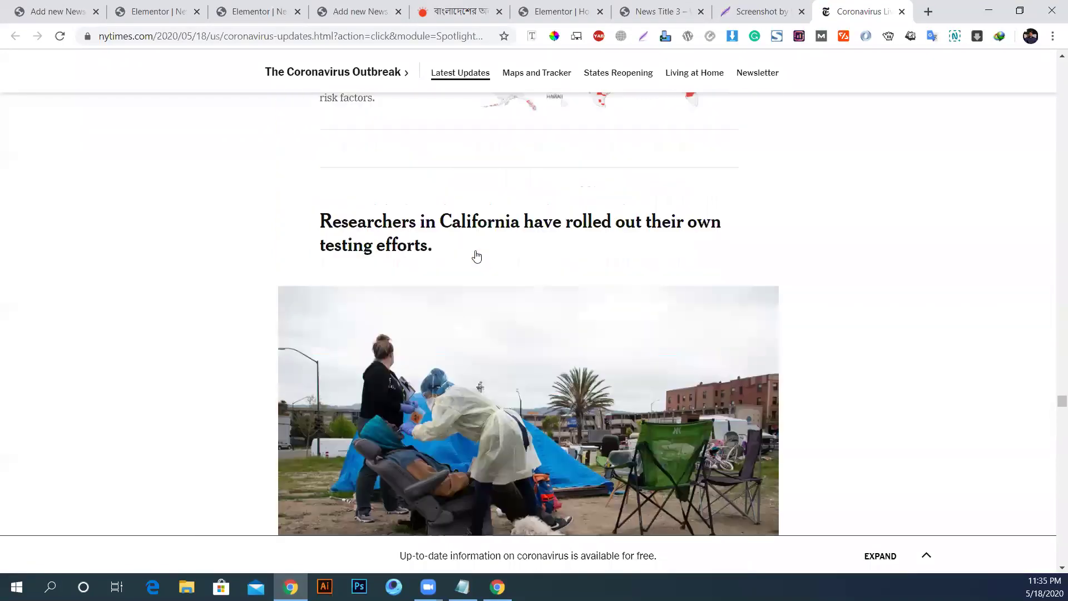
{"action": "scroll", "coordinate": [476, 254], "scroll_direction": "up", "scroll_amount": 8}
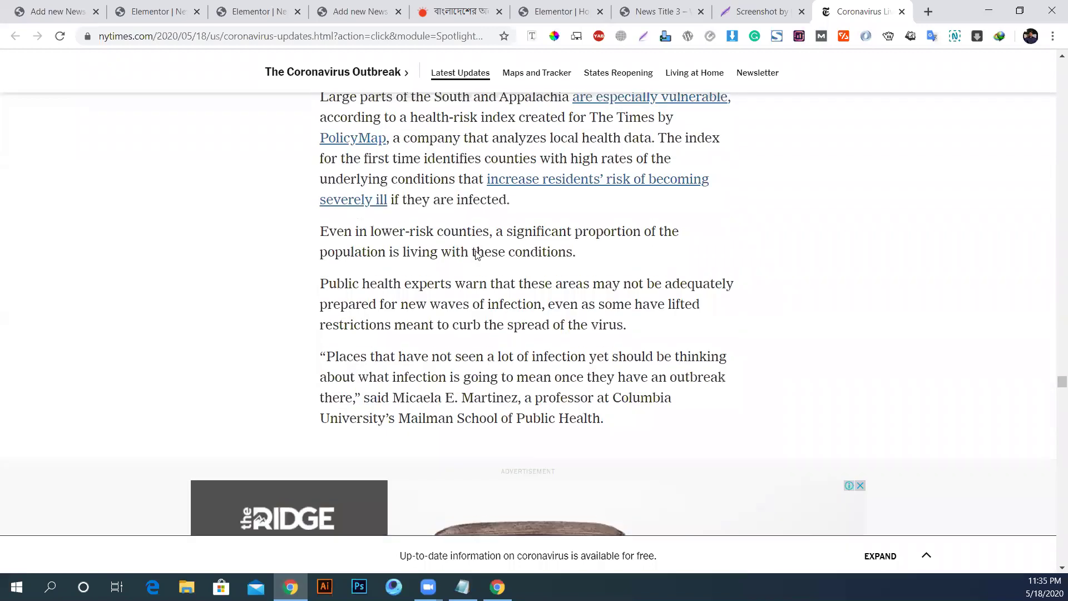
{"action": "scroll", "coordinate": [476, 252], "scroll_direction": "up", "scroll_amount": 12}
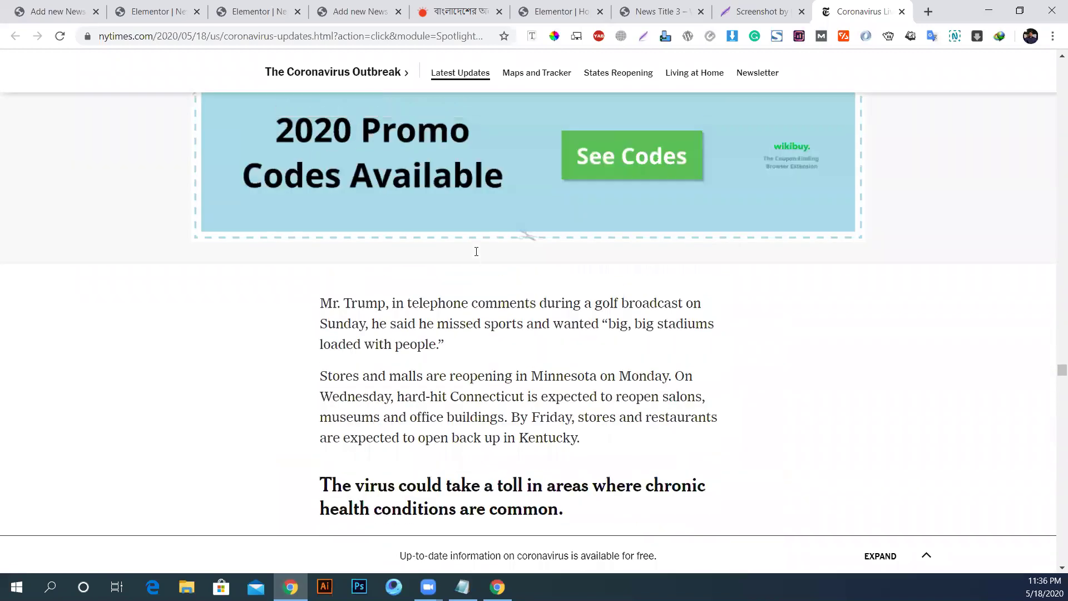
{"action": "scroll", "coordinate": [477, 252], "scroll_direction": "up", "scroll_amount": 15}
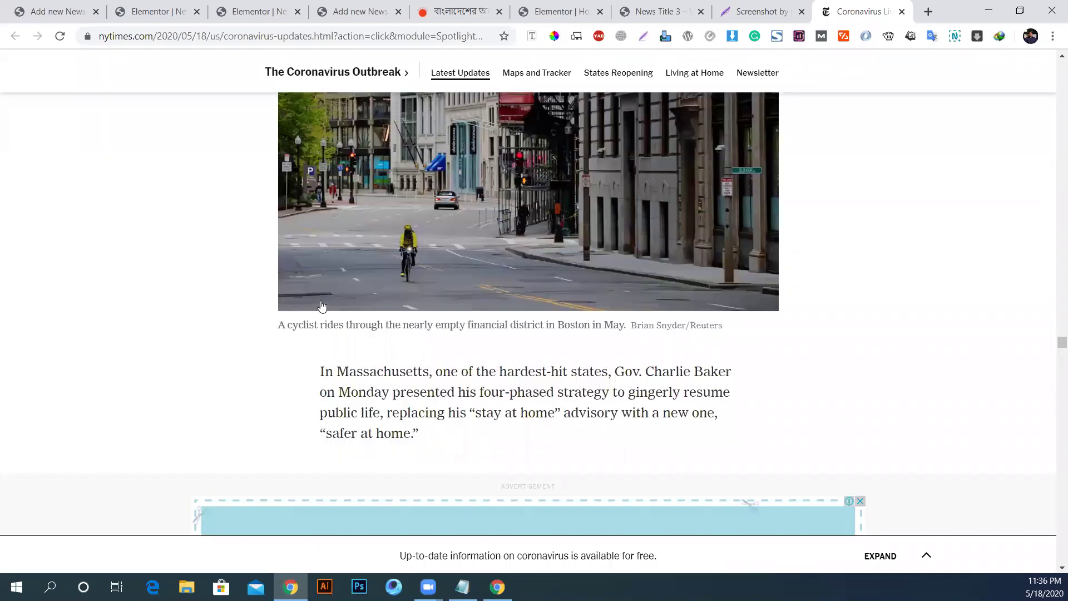
{"action": "scroll", "coordinate": [561, 274], "scroll_direction": "up", "scroll_amount": 15}
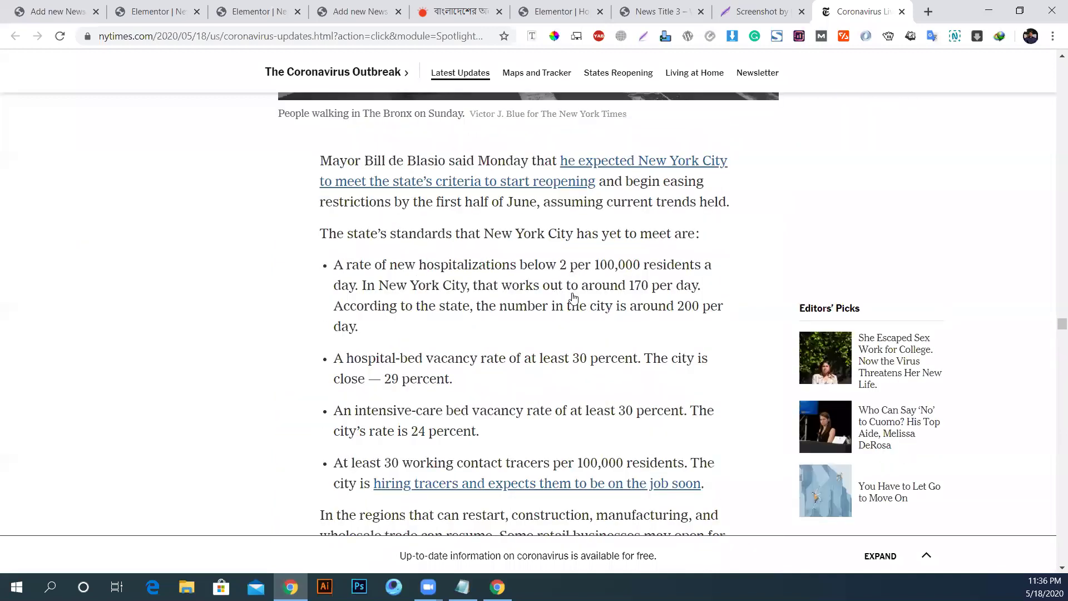
{"action": "middle_click", "coordinate": [619, 299]}
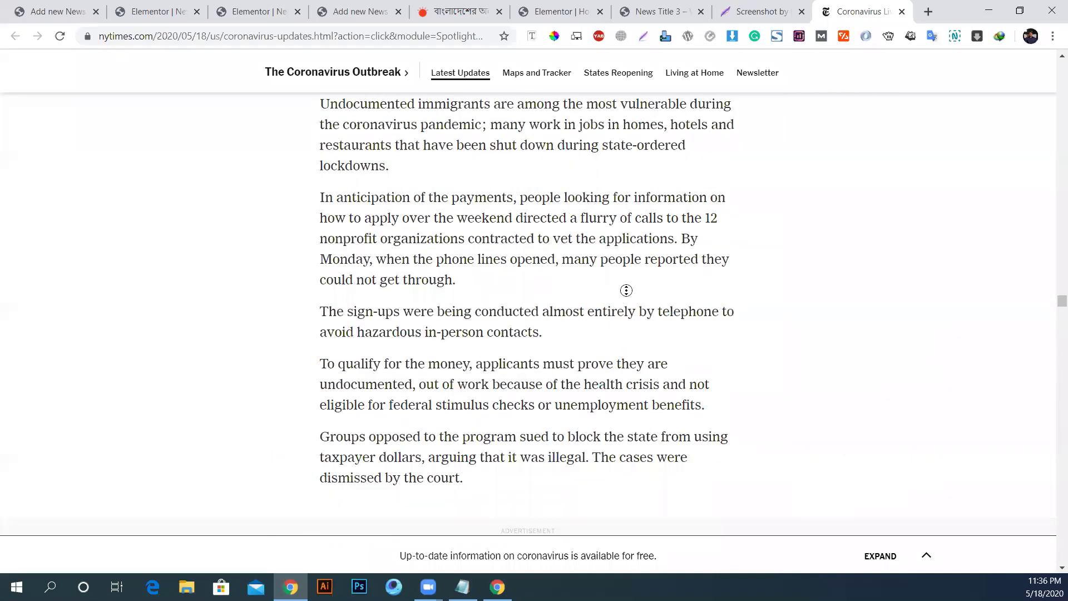
{"action": "scroll", "coordinate": [628, 288], "scroll_direction": "up", "scroll_amount": 15}
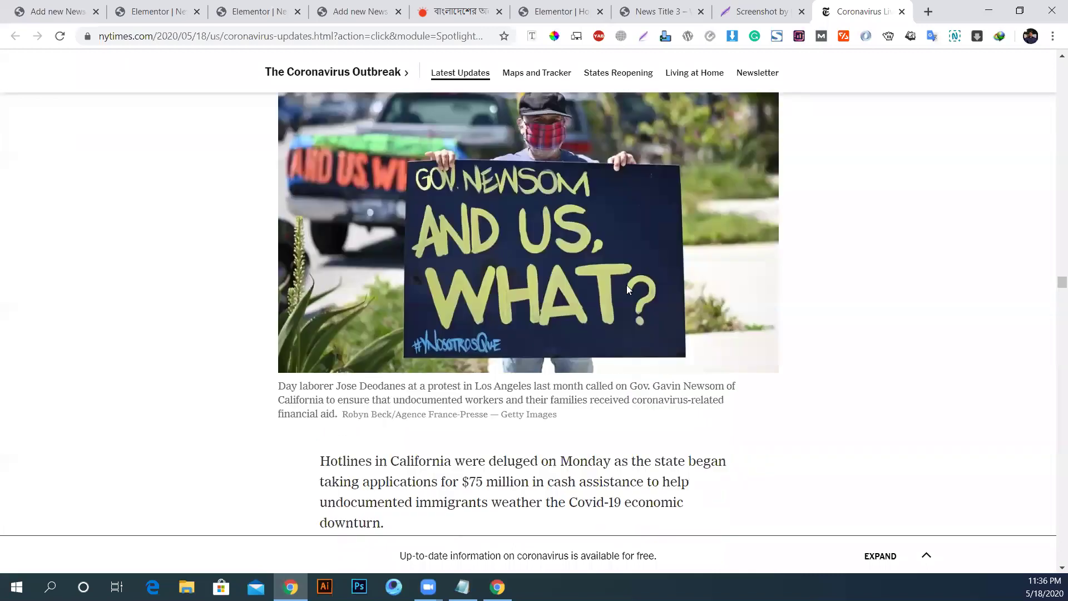
{"action": "scroll", "coordinate": [628, 291], "scroll_direction": "down", "scroll_amount": 8}
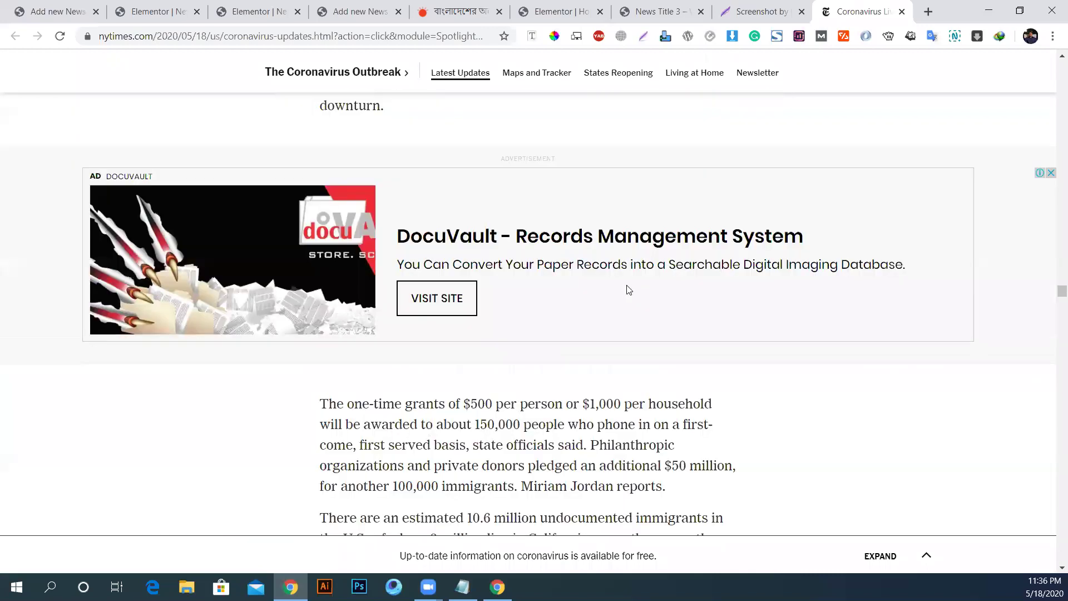
{"action": "scroll", "coordinate": [629, 289], "scroll_direction": "up", "scroll_amount": 4}
{"action": "scroll", "coordinate": [628, 287], "scroll_direction": "up", "scroll_amount": 15}
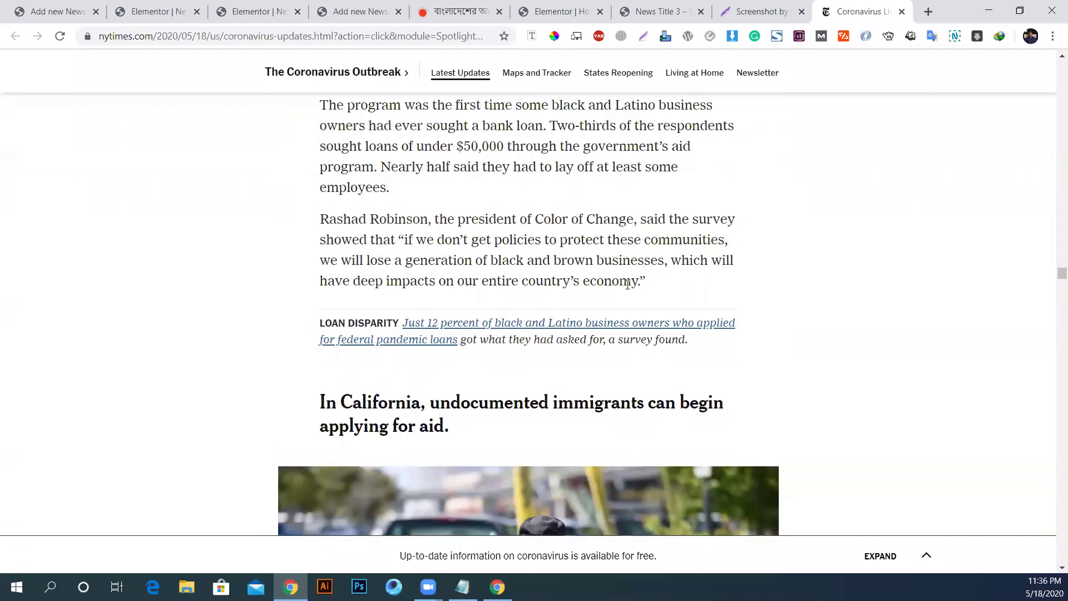
{"action": "scroll", "coordinate": [629, 279], "scroll_direction": "down", "scroll_amount": 5}
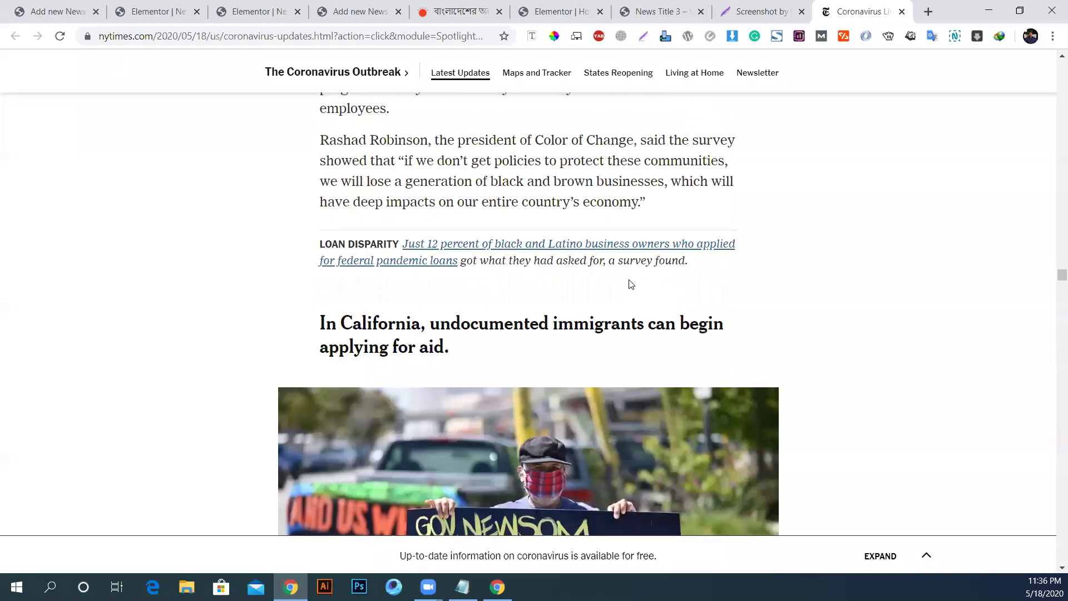
{"action": "scroll", "coordinate": [631, 285], "scroll_direction": "up", "scroll_amount": 20}
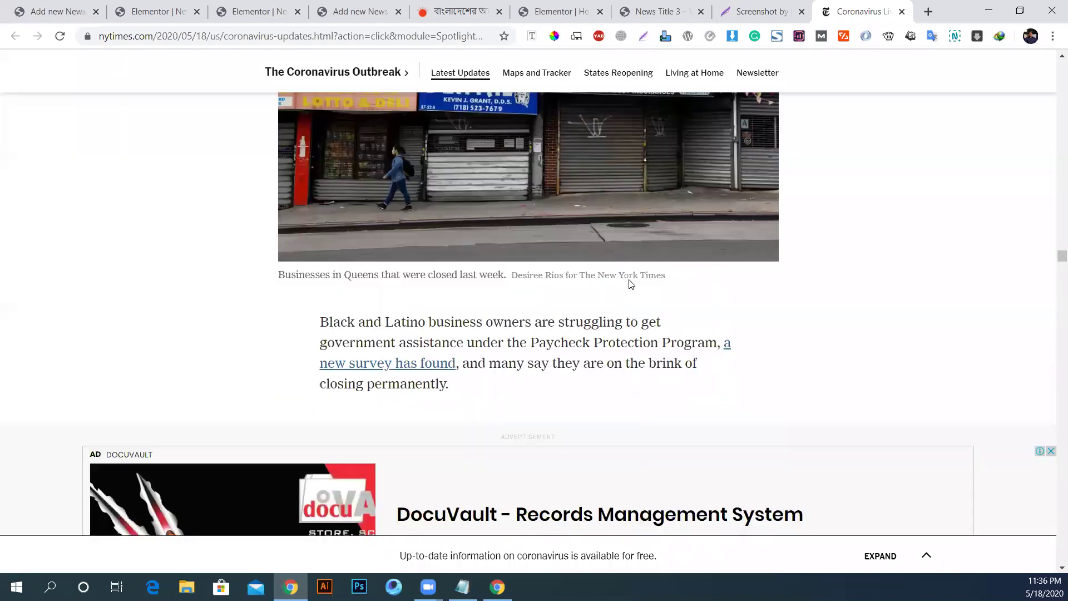
{"action": "scroll", "coordinate": [630, 279], "scroll_direction": "up", "scroll_amount": 20}
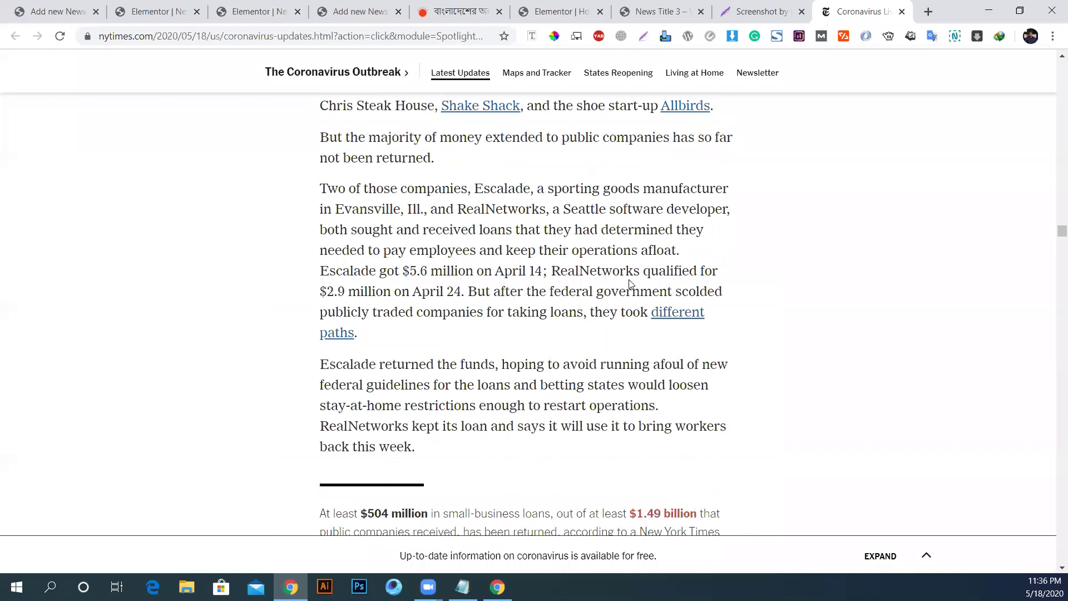
{"action": "scroll", "coordinate": [630, 284], "scroll_direction": "up", "scroll_amount": 20}
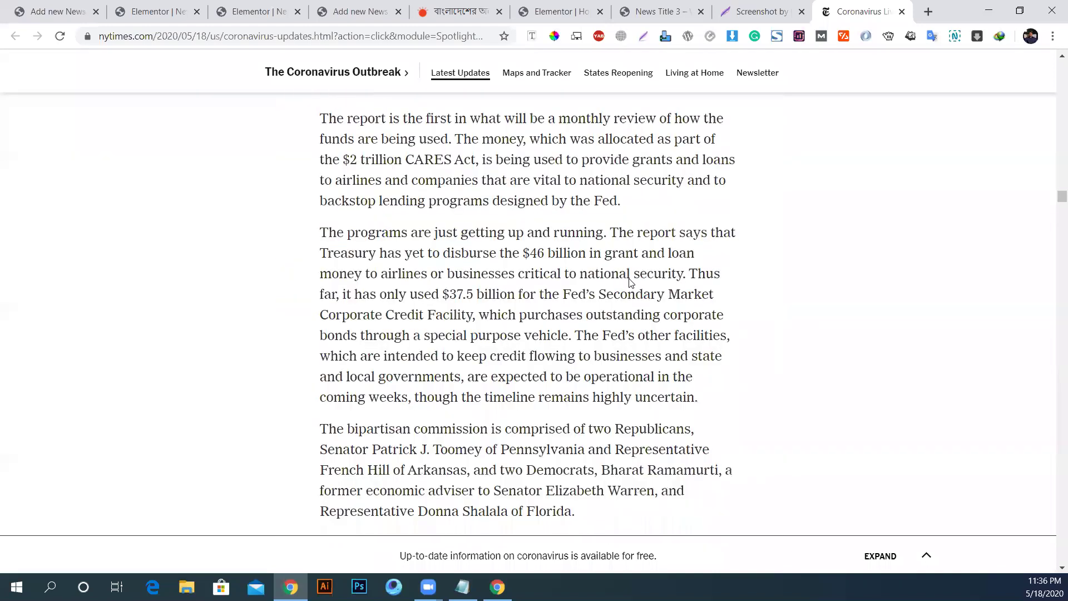
{"action": "scroll", "coordinate": [631, 284], "scroll_direction": "up", "scroll_amount": 20}
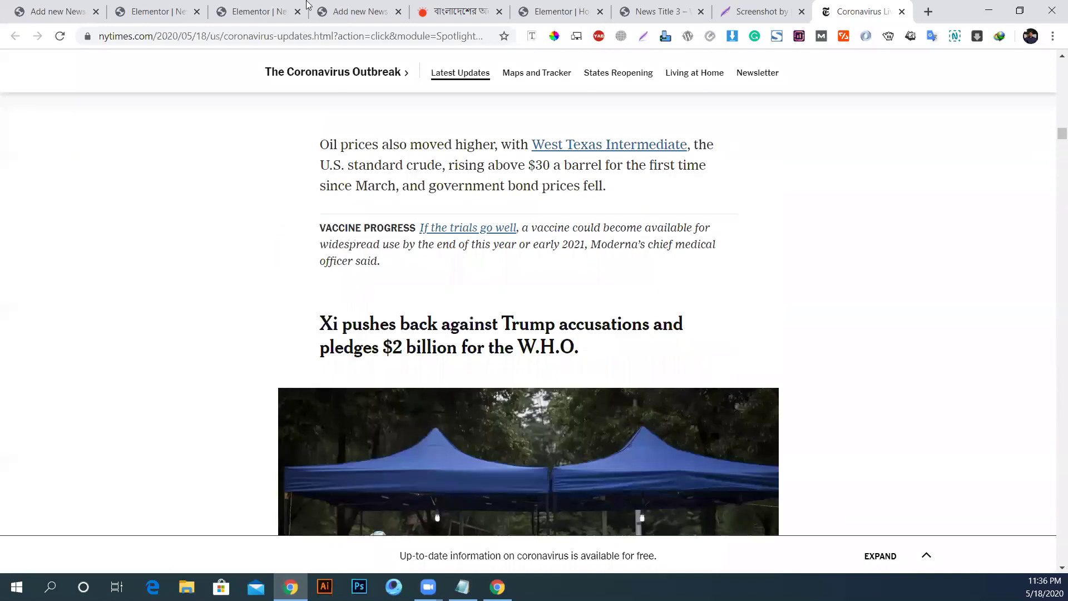
{"action": "left_click", "coordinate": [234, 12]}
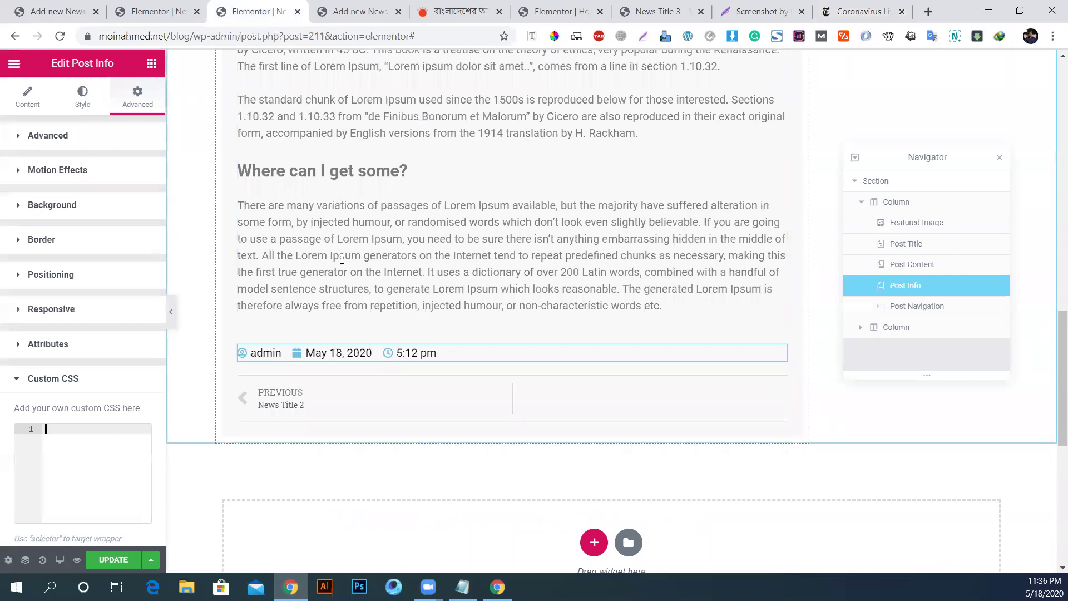
Step: Drag a Video widget below Post Navigation in the News Template, then switch to the Prothom Alo tab
{"action": "scroll", "coordinate": [342, 271], "scroll_direction": "up", "scroll_amount": 1}
{"action": "scroll", "coordinate": [341, 272], "scroll_direction": "up", "scroll_amount": 7}
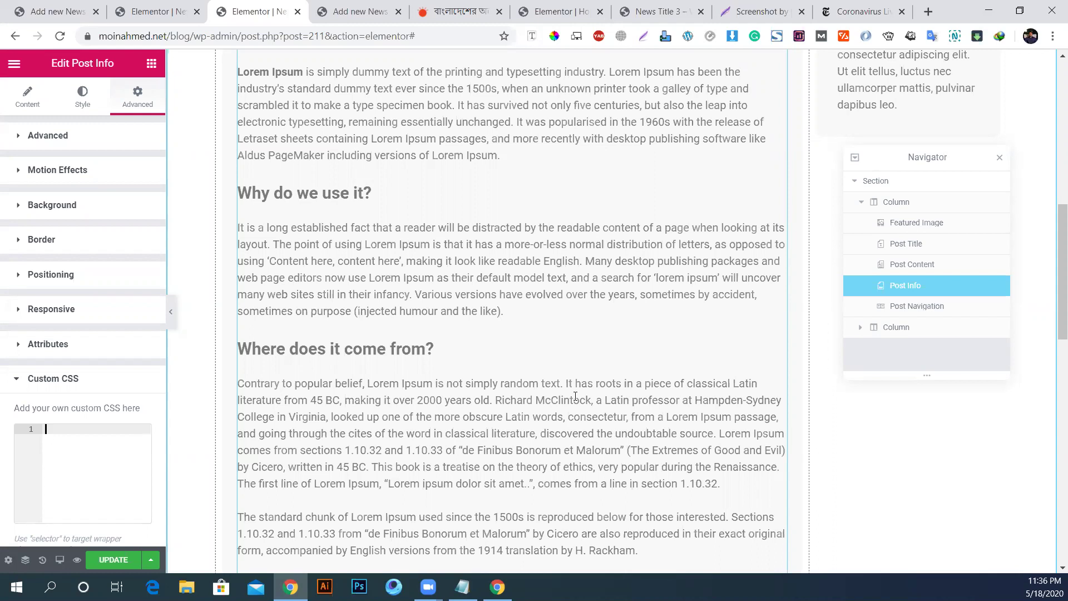
{"action": "scroll", "coordinate": [491, 366], "scroll_direction": "down", "scroll_amount": 15}
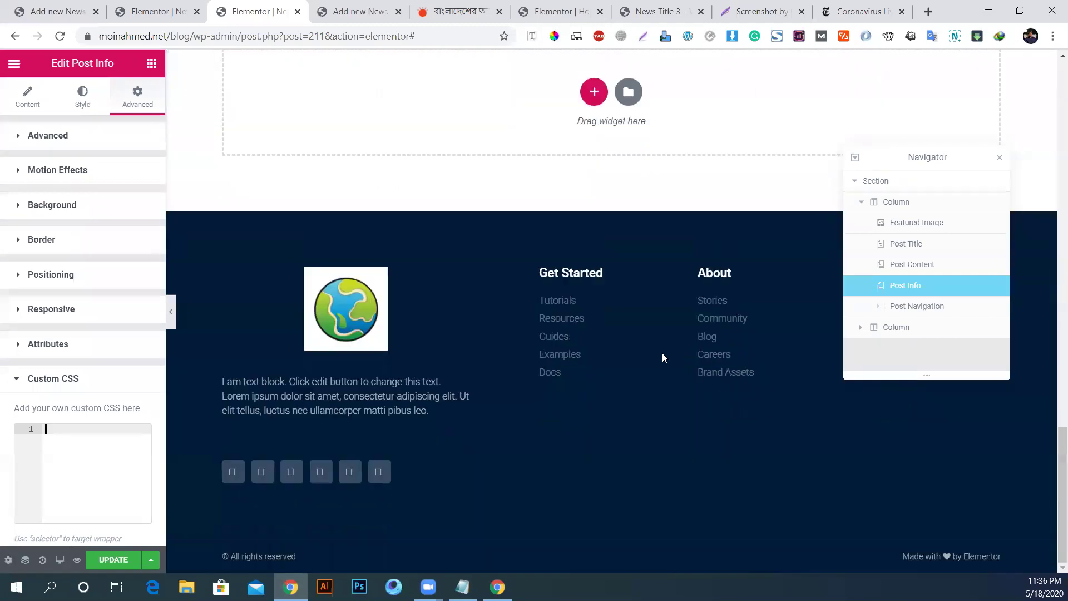
{"action": "scroll", "coordinate": [663, 353], "scroll_direction": "up", "scroll_amount": 5}
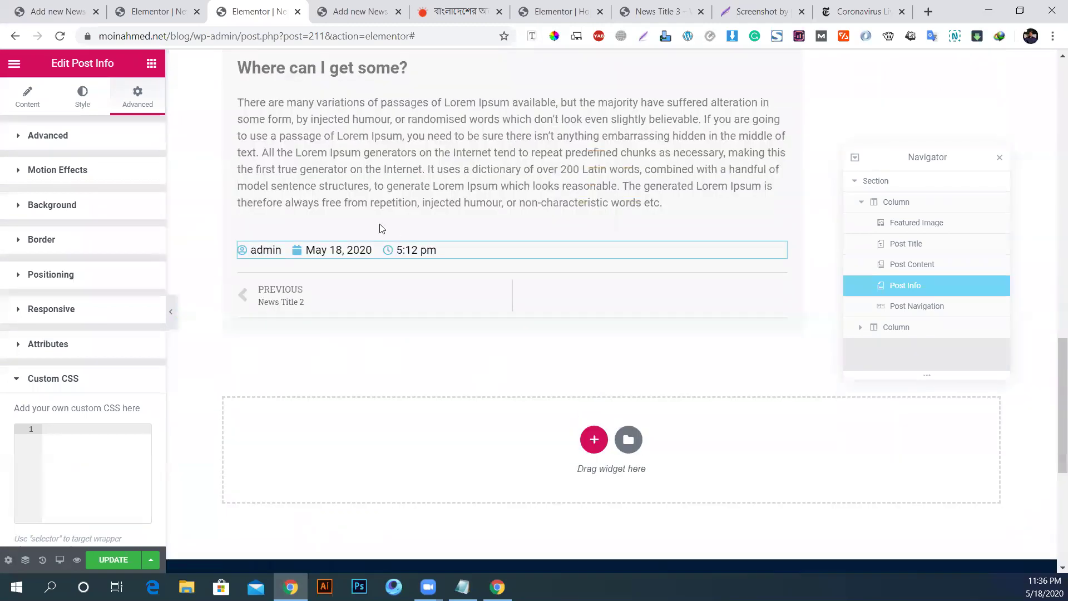
{"action": "left_click", "coordinate": [152, 64]}
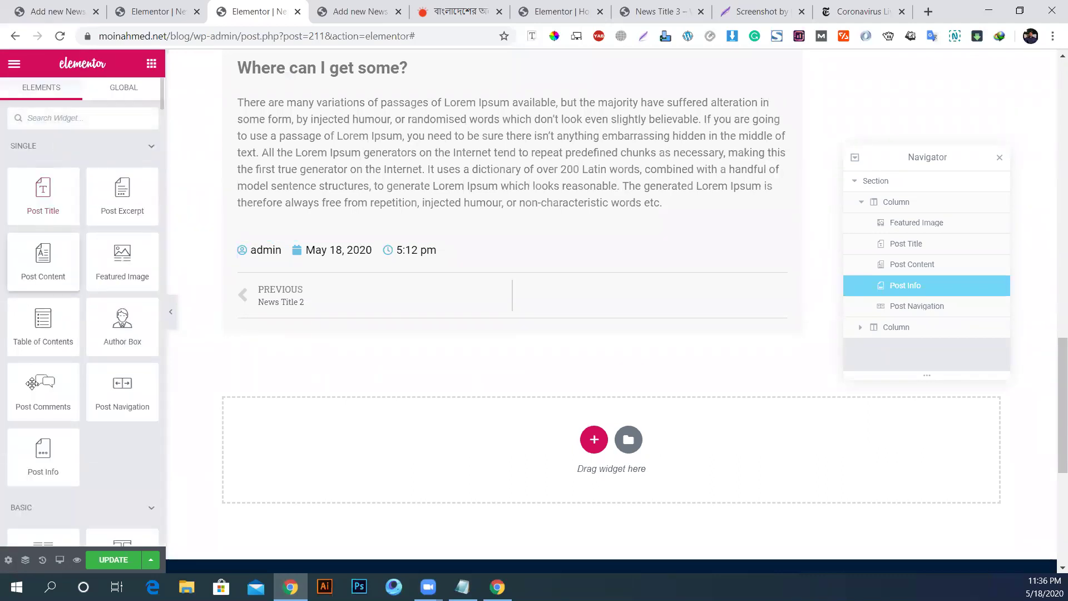
{"action": "scroll", "coordinate": [141, 403], "scroll_direction": "down", "scroll_amount": 3}
{"action": "left_click_drag", "start_coordinate": [43, 507], "coordinate": [545, 315]}
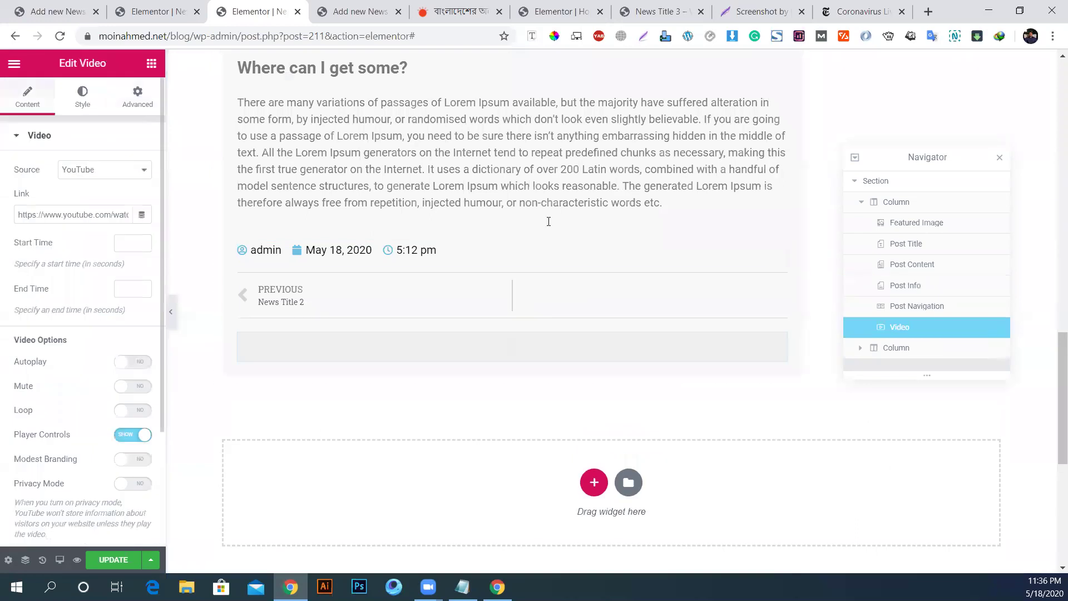
{"action": "left_click", "coordinate": [443, 7]}
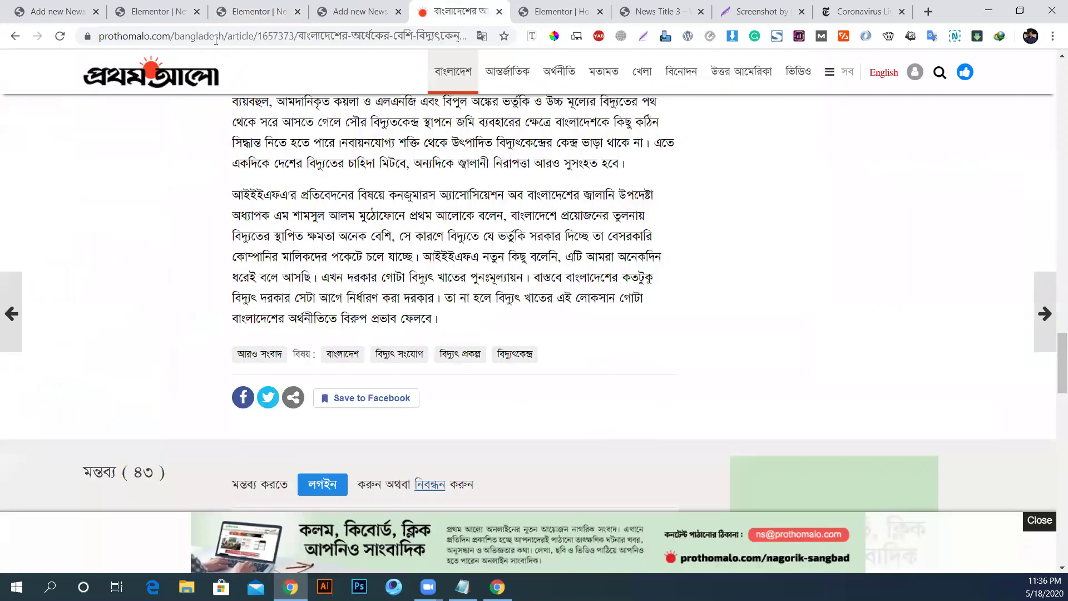
Step: Go to youtube.com and play Title: 101 from the Amar photocopy kora sheet mix
{"action": "left_click", "coordinate": [216, 37]}
{"action": "type", "text": "youtube.com"}
{"action": "key", "text": "Return"}
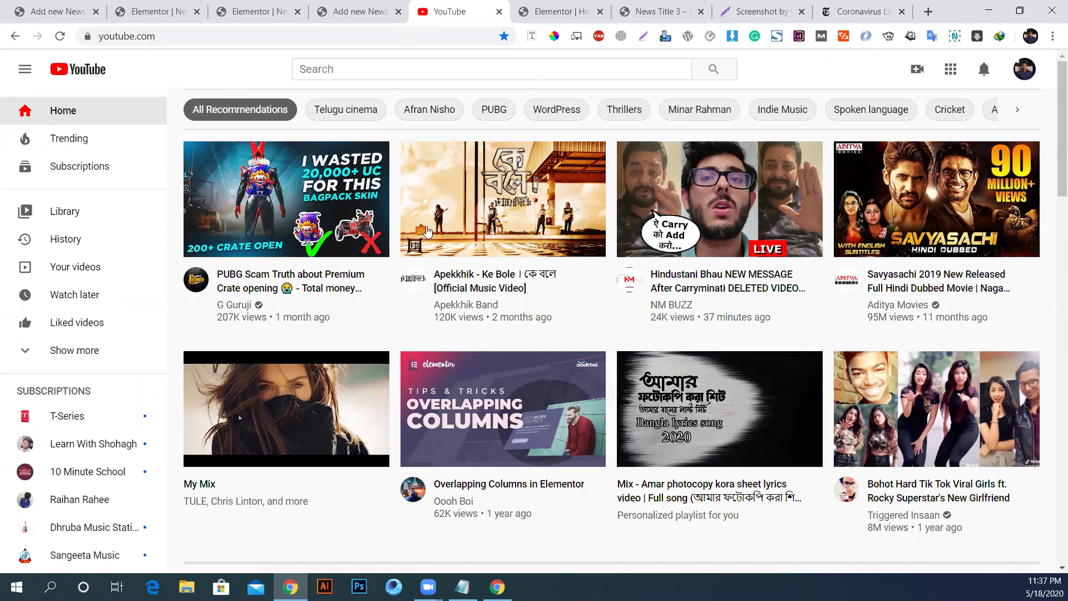
{"action": "scroll", "coordinate": [557, 223], "scroll_direction": "down", "scroll_amount": 3}
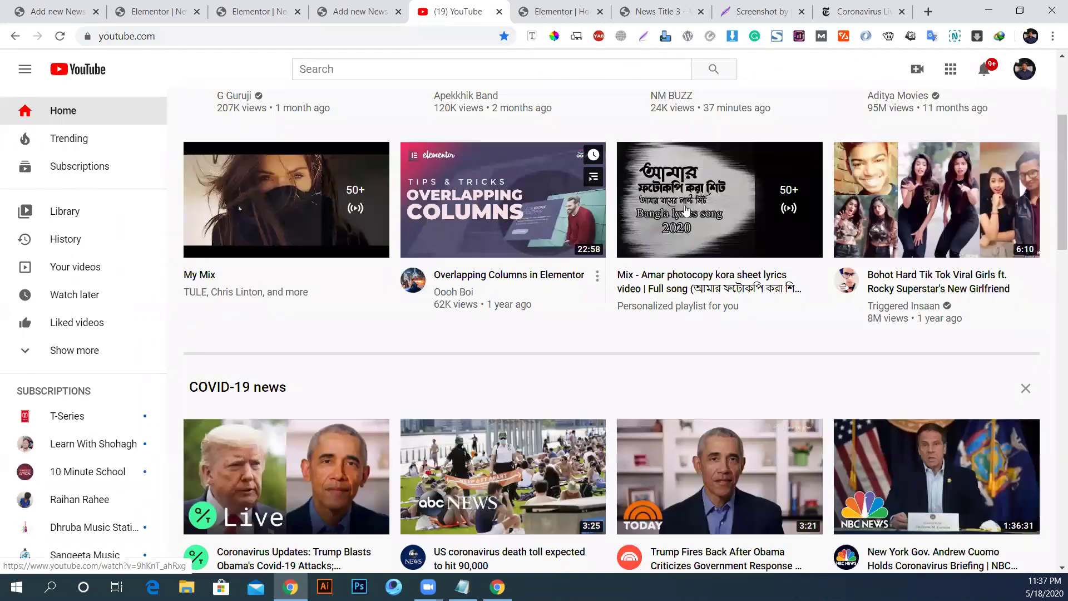
{"action": "left_click", "coordinate": [685, 211]}
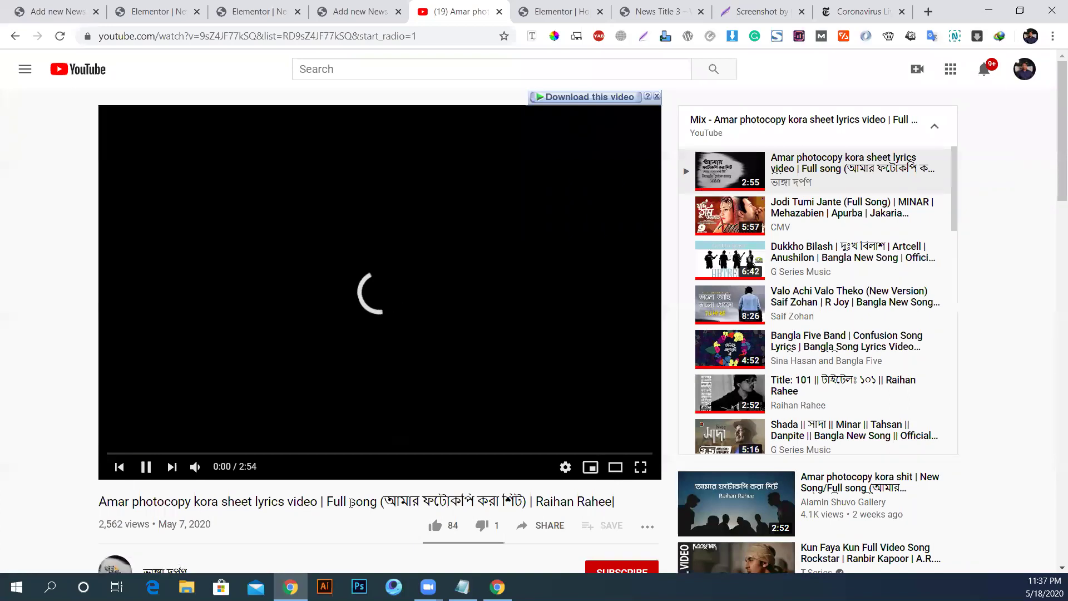
{"action": "left_click", "coordinate": [811, 396]}
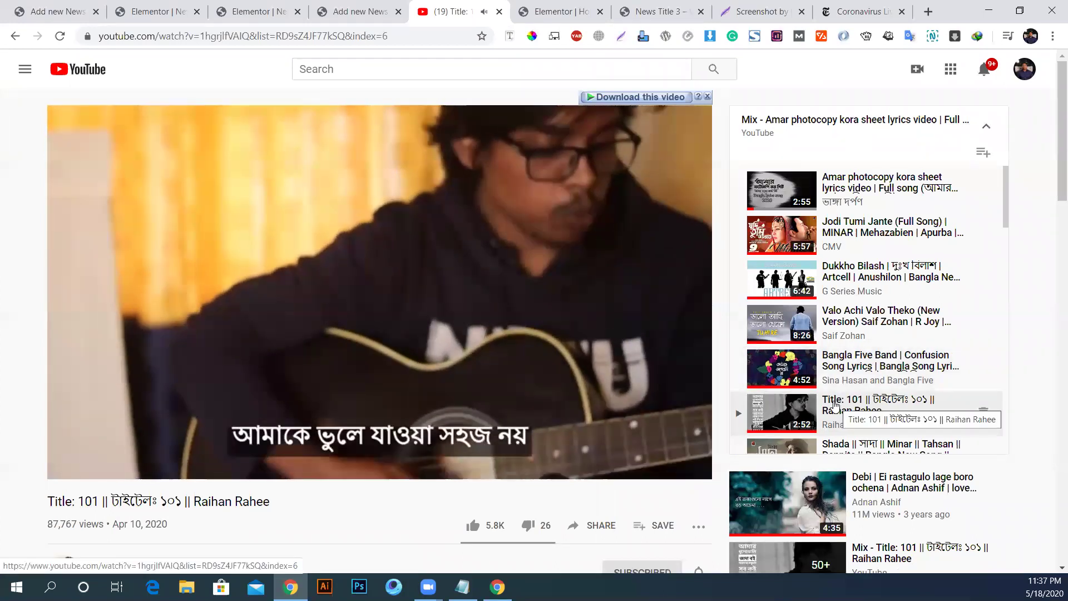
Step: Copy the Title: 101 video's page URL from the address bar
{"action": "scroll", "coordinate": [835, 406], "scroll_direction": "down", "scroll_amount": 5}
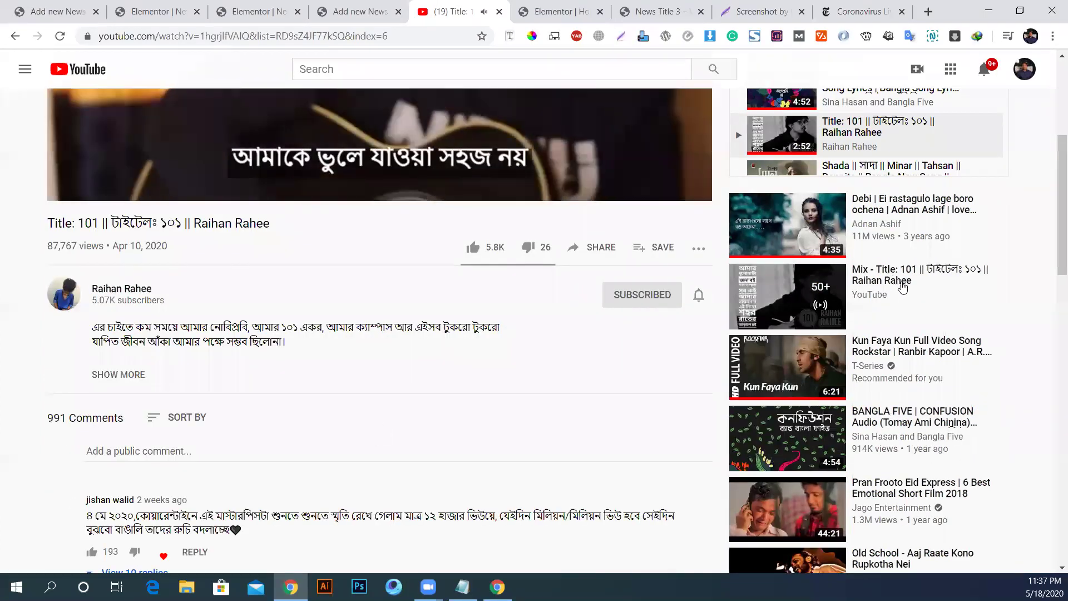
{"action": "scroll", "coordinate": [902, 287], "scroll_direction": "down", "scroll_amount": 6}
{"action": "scroll", "coordinate": [635, 384], "scroll_direction": "up", "scroll_amount": 7}
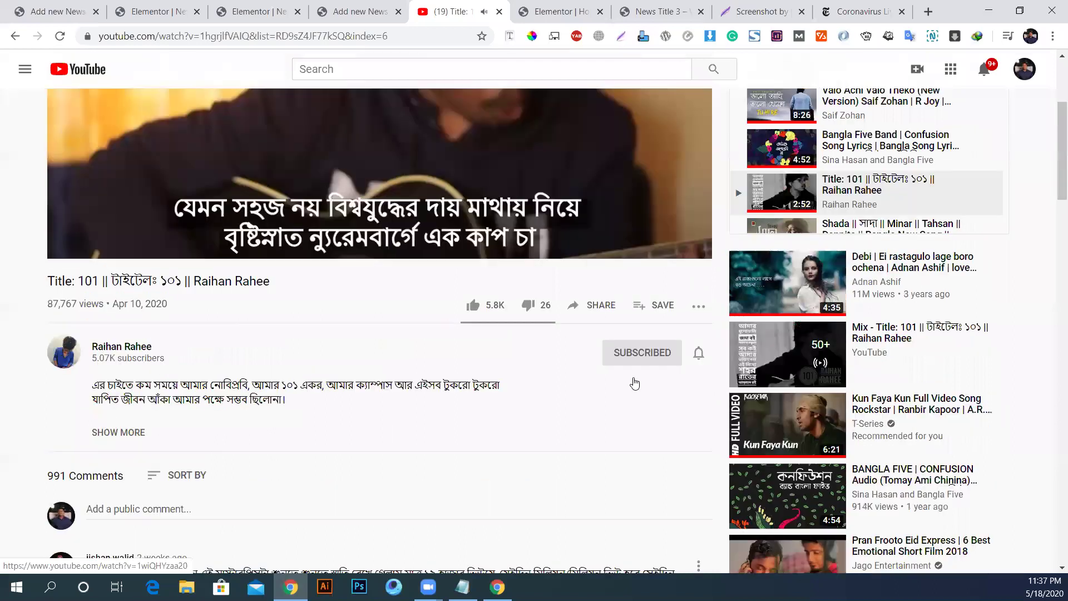
{"action": "scroll", "coordinate": [634, 384], "scroll_direction": "up", "scroll_amount": 3}
{"action": "scroll", "coordinate": [228, 50], "scroll_direction": "up", "scroll_amount": 1}
{"action": "left_click", "coordinate": [231, 37]}
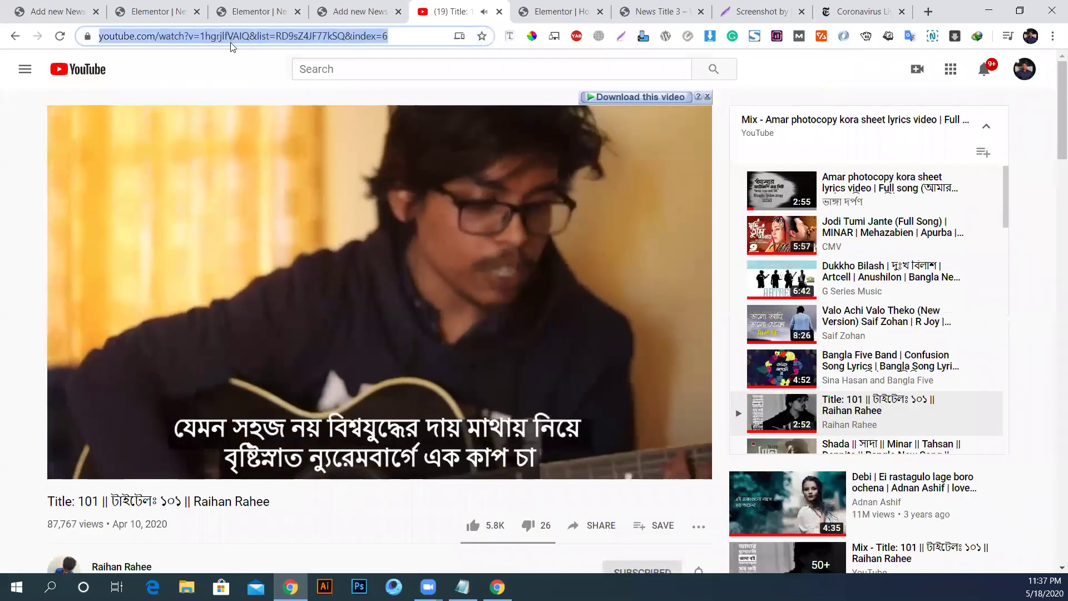
{"action": "left_click", "coordinate": [377, 52]}
Step: Replace the Video widget's Link with the copied Title: 101 YouTube URL
{"action": "left_click", "coordinate": [254, 11]}
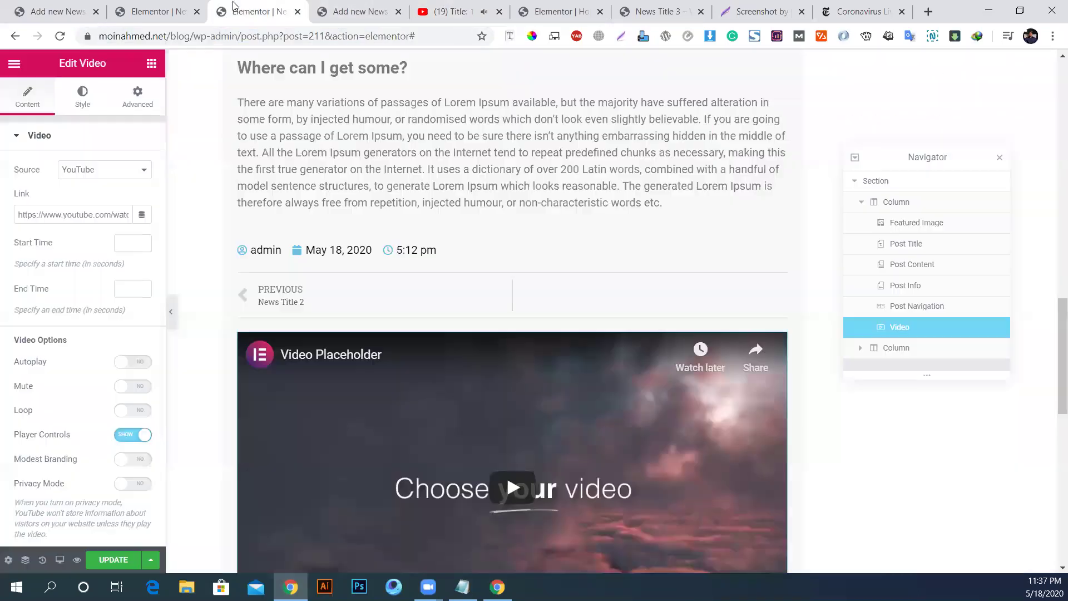
{"action": "triple_click", "coordinate": [69, 215]}
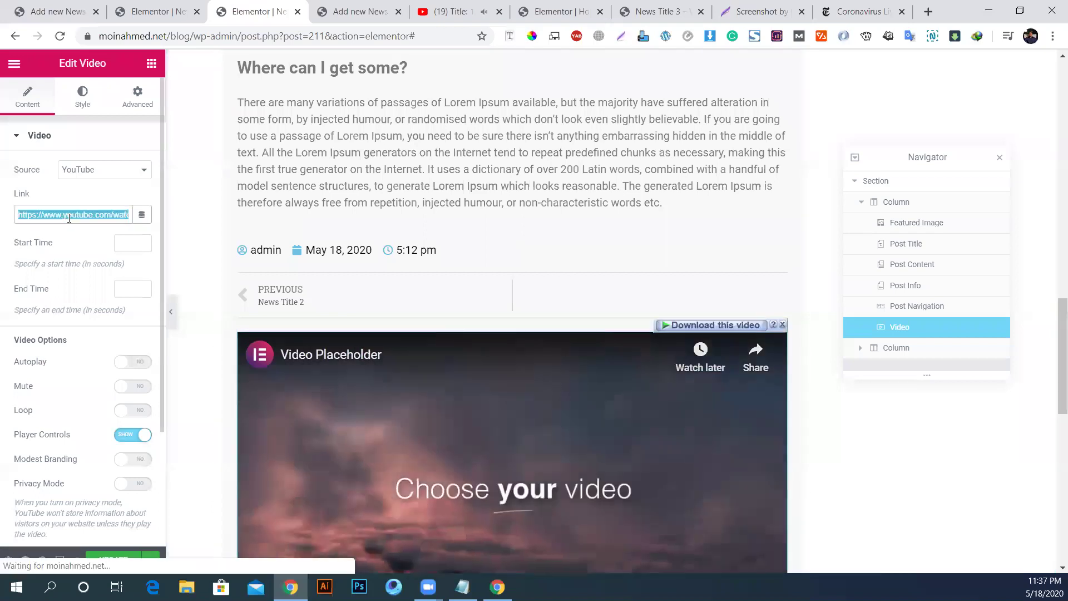
{"action": "key", "text": "ctrl+v"}
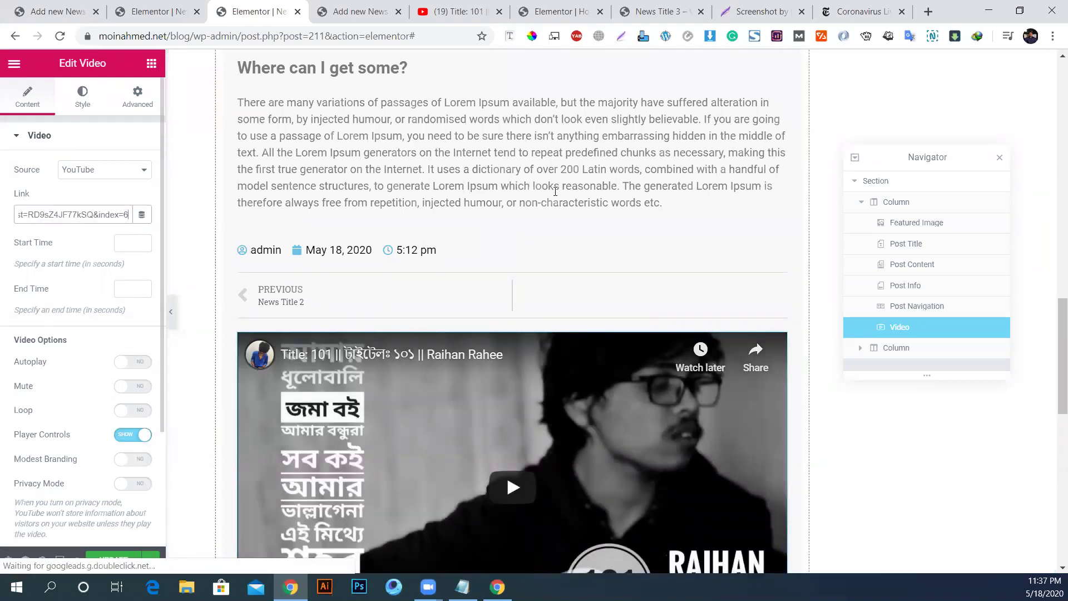
{"action": "scroll", "coordinate": [561, 184], "scroll_direction": "down", "scroll_amount": 2}
{"action": "scroll", "coordinate": [561, 183], "scroll_direction": "down", "scroll_amount": 1}
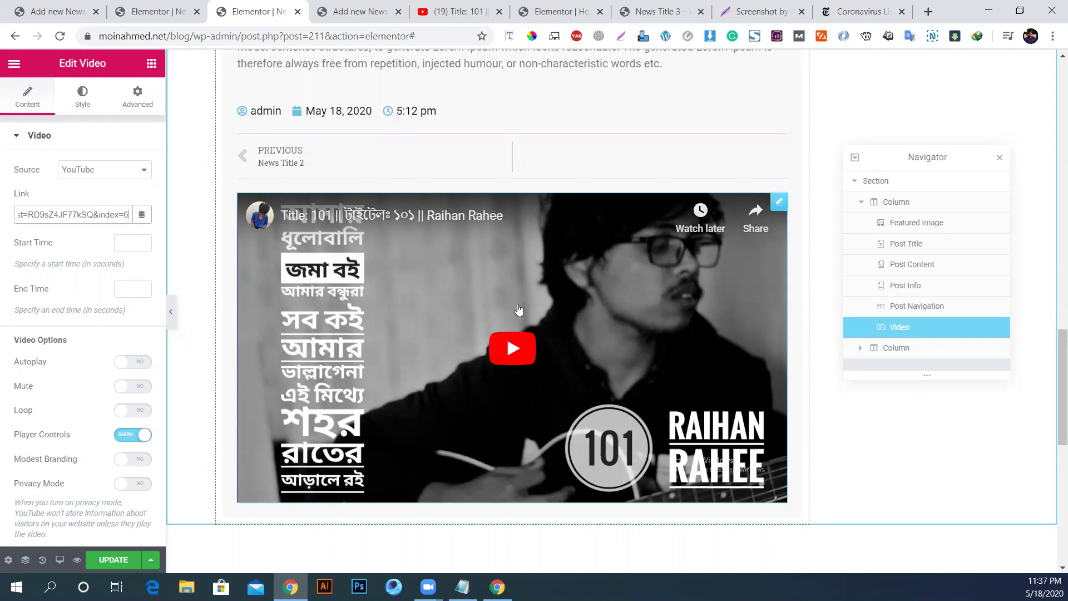
Step: Switch from the Elementor editor in Chrome to the Notepad field list
{"action": "left_click", "coordinate": [463, 587]}
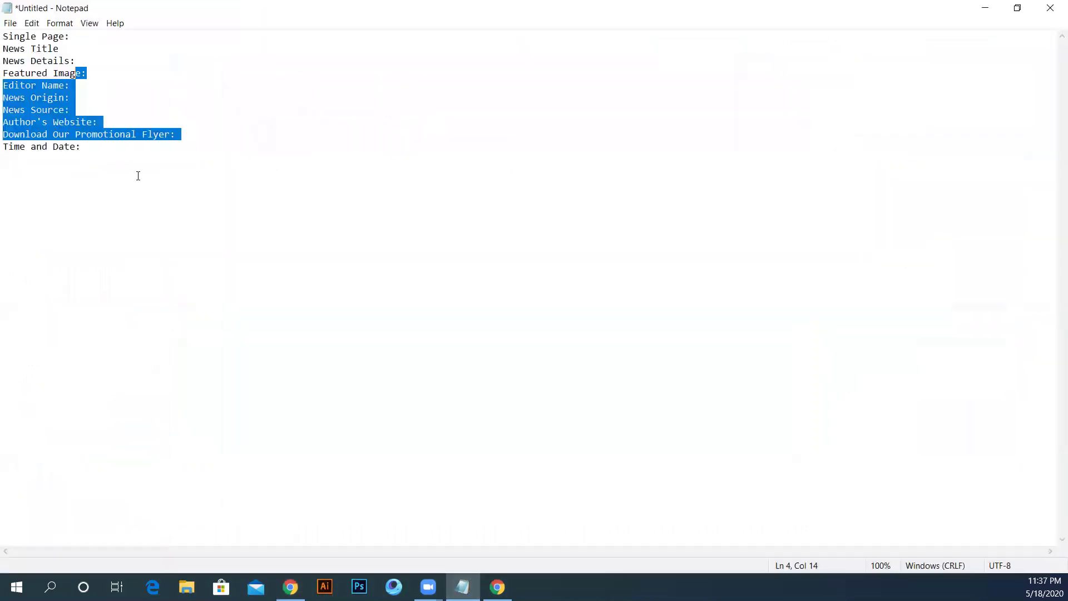
Step: Add a 'Dyynamic Video at the end' line under 'Download Our Promotional Flyer:' and minimise Notepad
{"action": "left_click", "coordinate": [191, 138]}
{"action": "key", "text": "Return"}
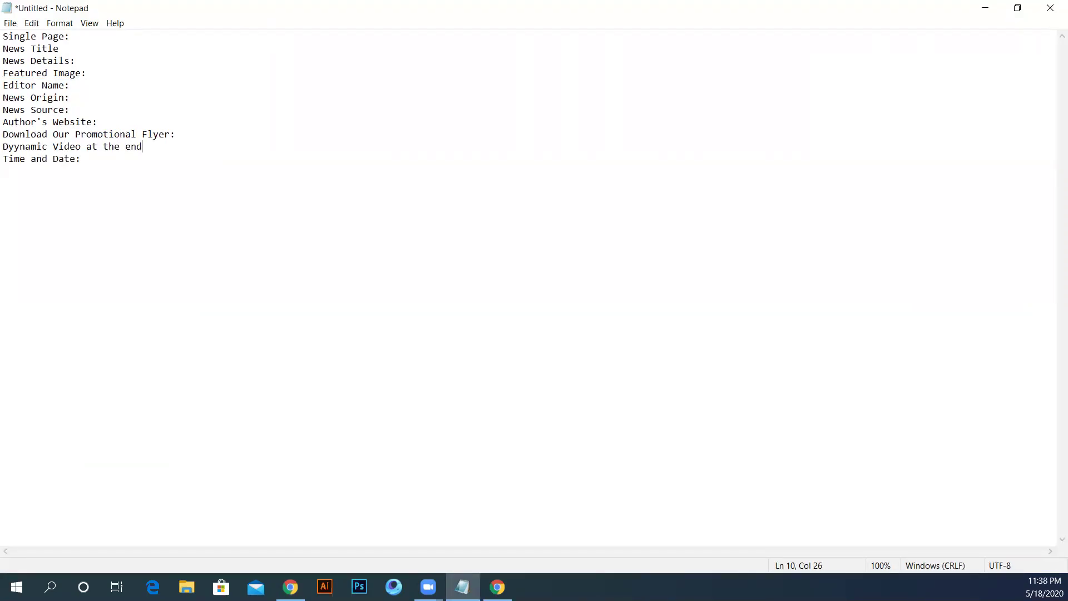
{"action": "left_click", "coordinate": [985, 7]}
Step: Delete the YouTube Video widget below the post
{"action": "right_click", "coordinate": [537, 473]}
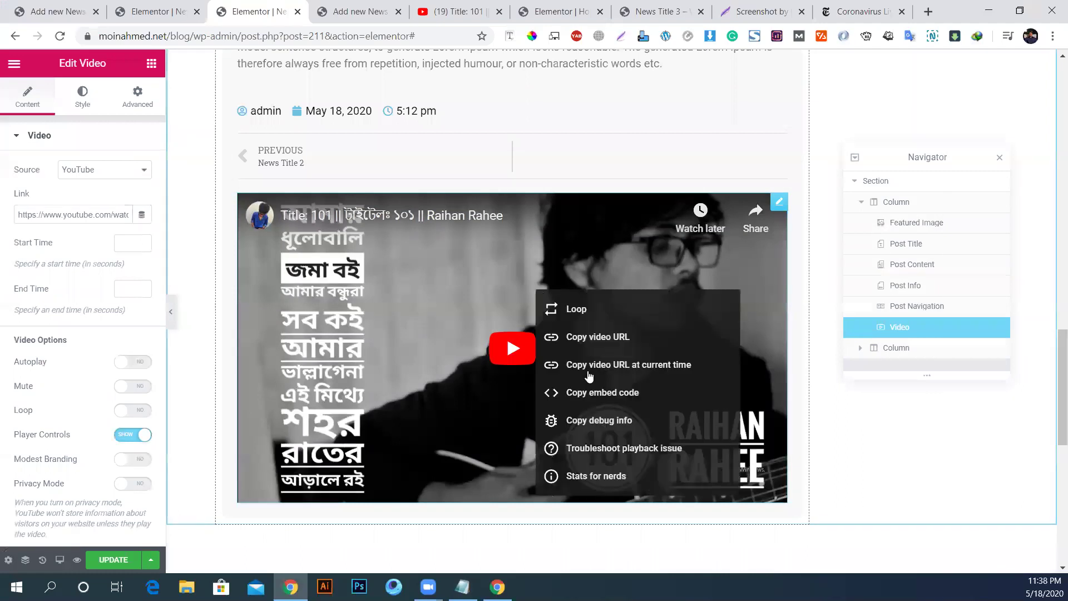
{"action": "right_click", "coordinate": [779, 207]}
{"action": "left_click", "coordinate": [830, 401]}
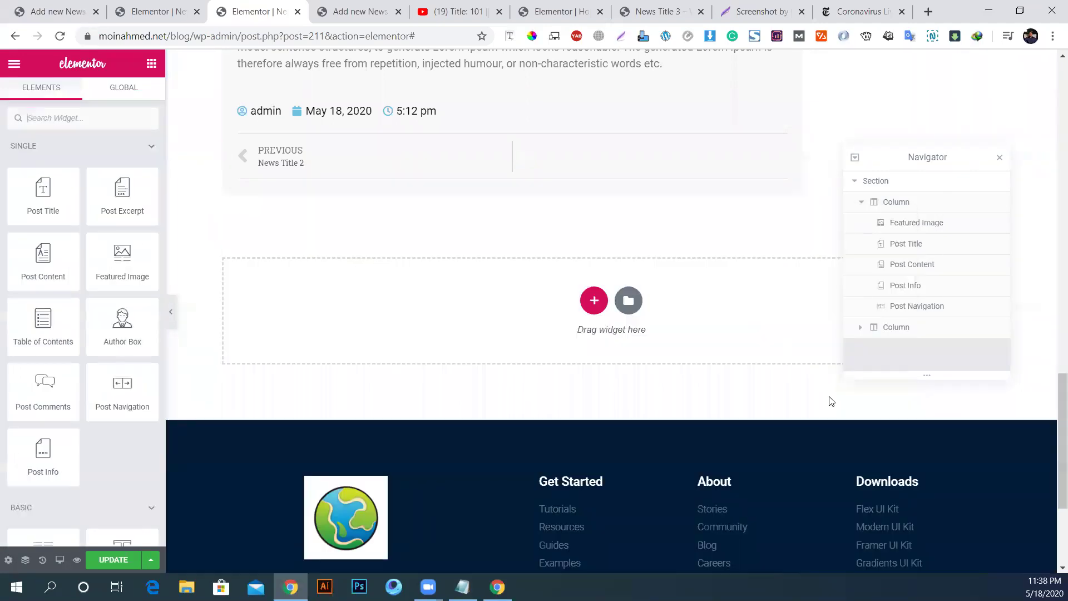
Step: Drag an EPIC - Carousel 3 widget into the empty section below the post
{"action": "scroll", "coordinate": [498, 261], "scroll_direction": "up", "scroll_amount": 14}
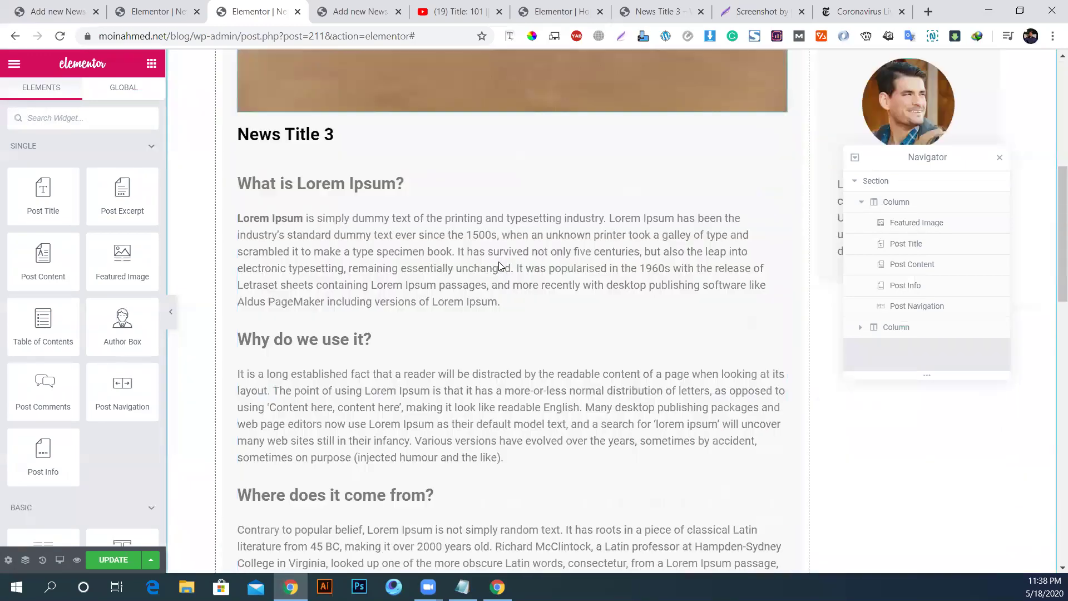
{"action": "scroll", "coordinate": [498, 254], "scroll_direction": "down", "scroll_amount": 9}
{"action": "scroll", "coordinate": [499, 254], "scroll_direction": "down", "scroll_amount": 7}
{"action": "scroll", "coordinate": [499, 258], "scroll_direction": "up", "scroll_amount": 5}
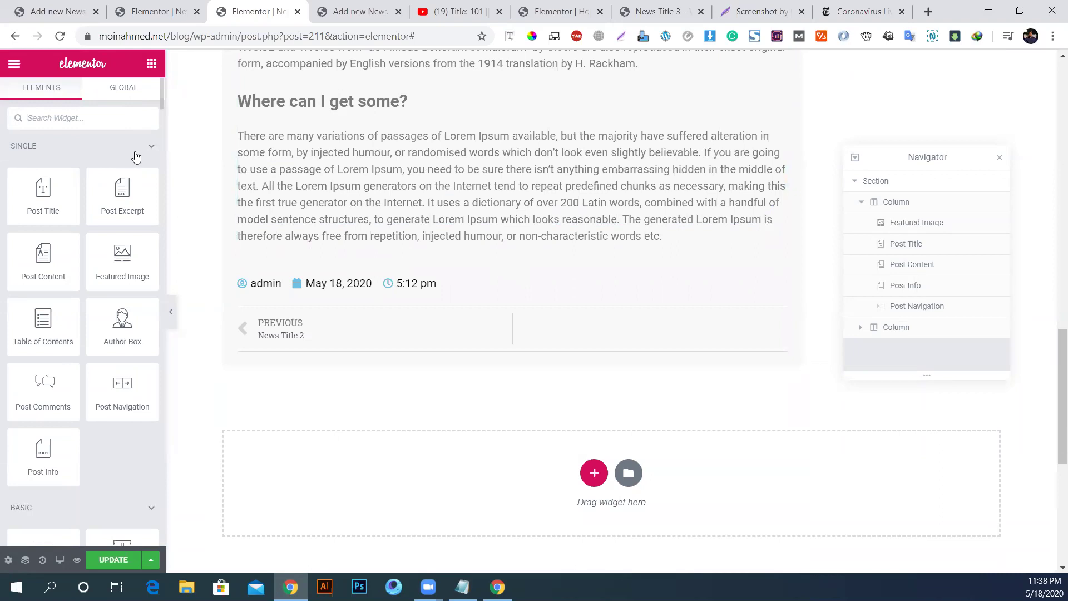
{"action": "scroll", "coordinate": [101, 384], "scroll_direction": "down", "scroll_amount": 20}
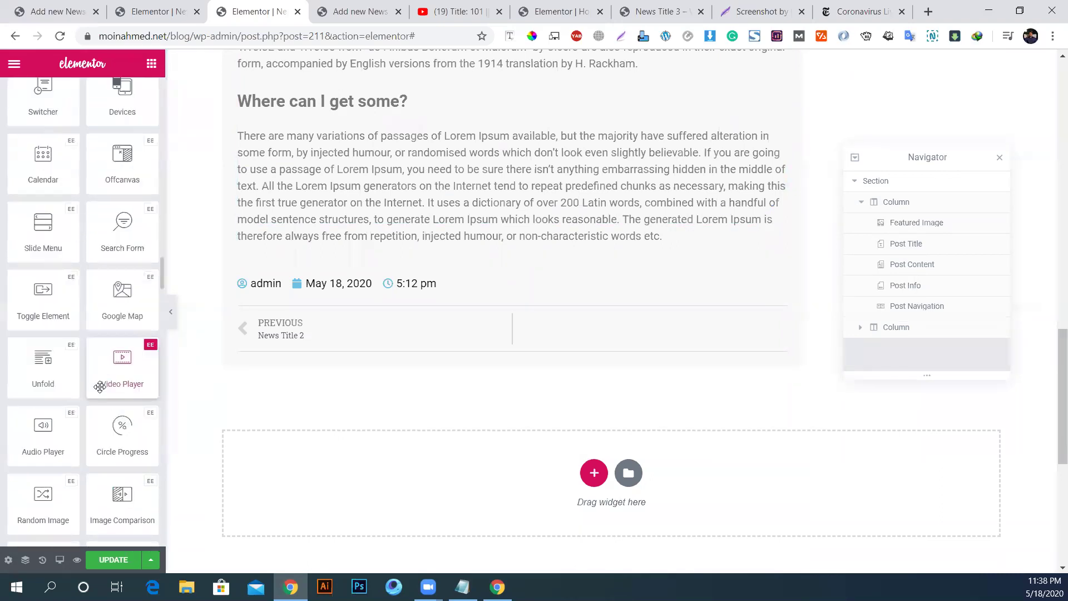
{"action": "scroll", "coordinate": [100, 389], "scroll_direction": "down", "scroll_amount": 15}
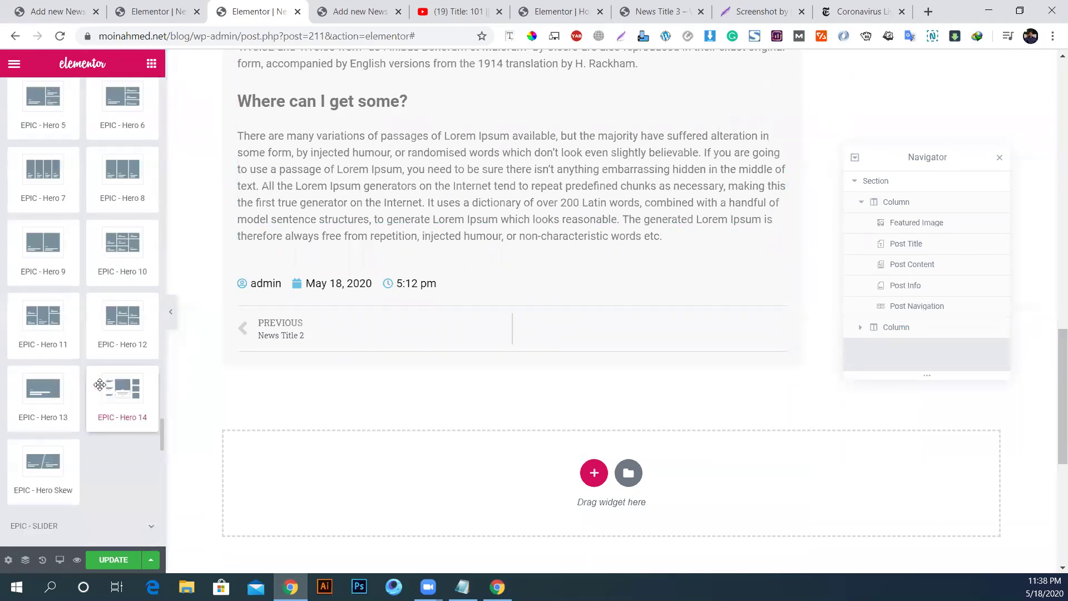
{"action": "scroll", "coordinate": [105, 437], "scroll_direction": "down", "scroll_amount": 10}
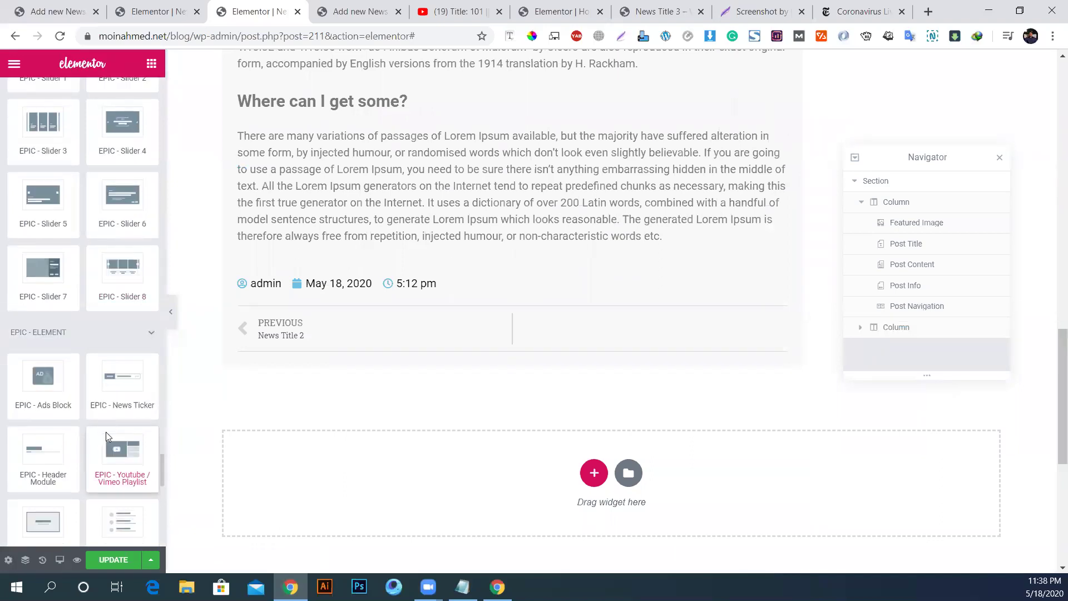
{"action": "scroll", "coordinate": [110, 426], "scroll_direction": "down", "scroll_amount": 5}
{"action": "left_click_drag", "start_coordinate": [43, 385], "coordinate": [23, 349]}
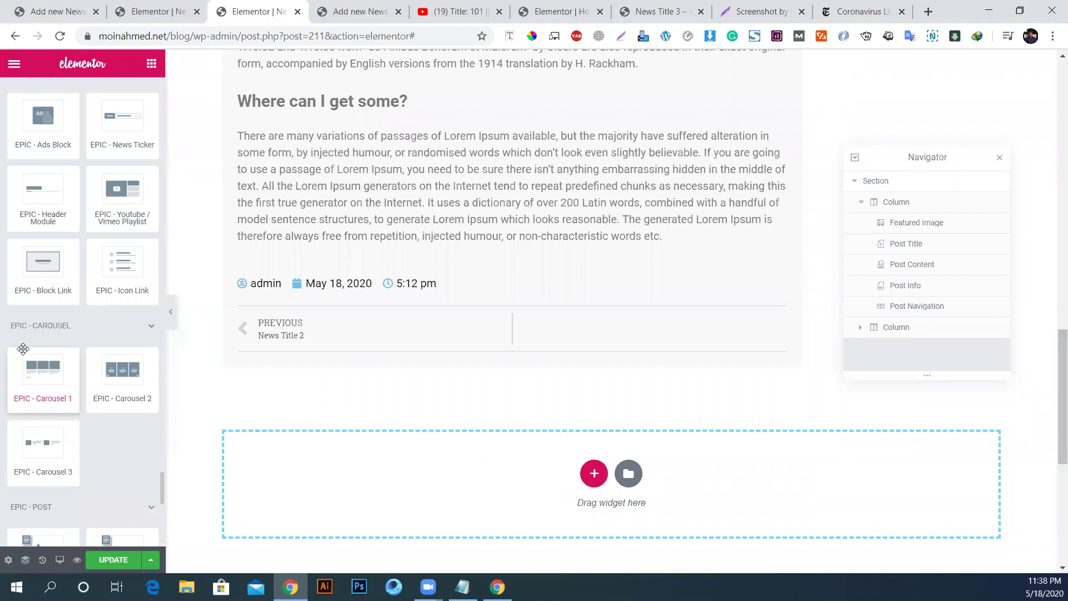
{"action": "left_click_drag", "start_coordinate": [36, 446], "coordinate": [448, 435]}
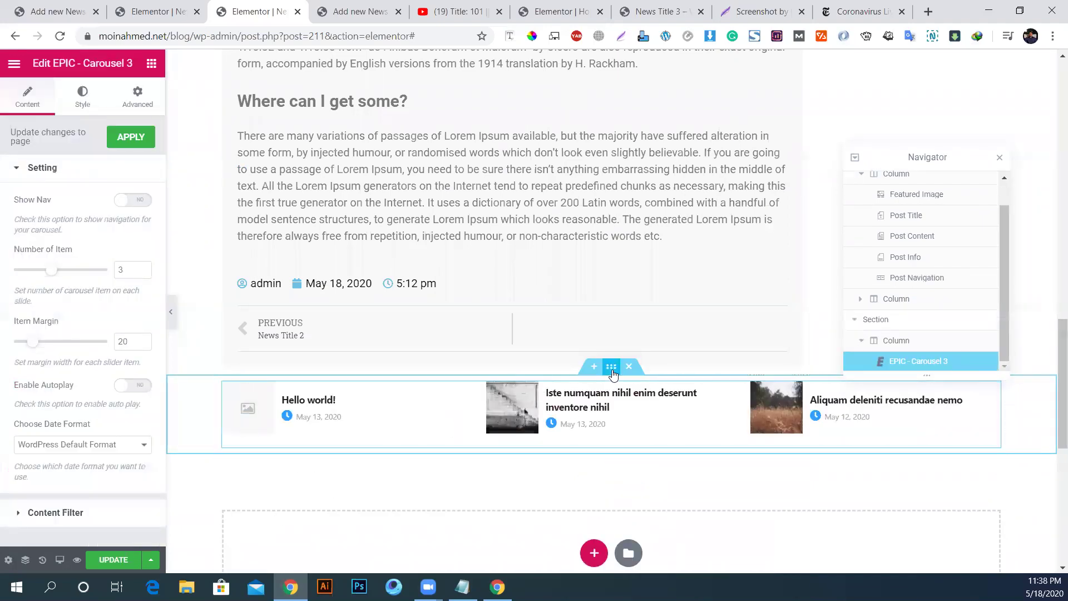
Step: Set the carousel section's Content Width to Full Width and save with Update
{"action": "left_click", "coordinate": [612, 369]}
{"action": "left_click", "coordinate": [96, 221]}
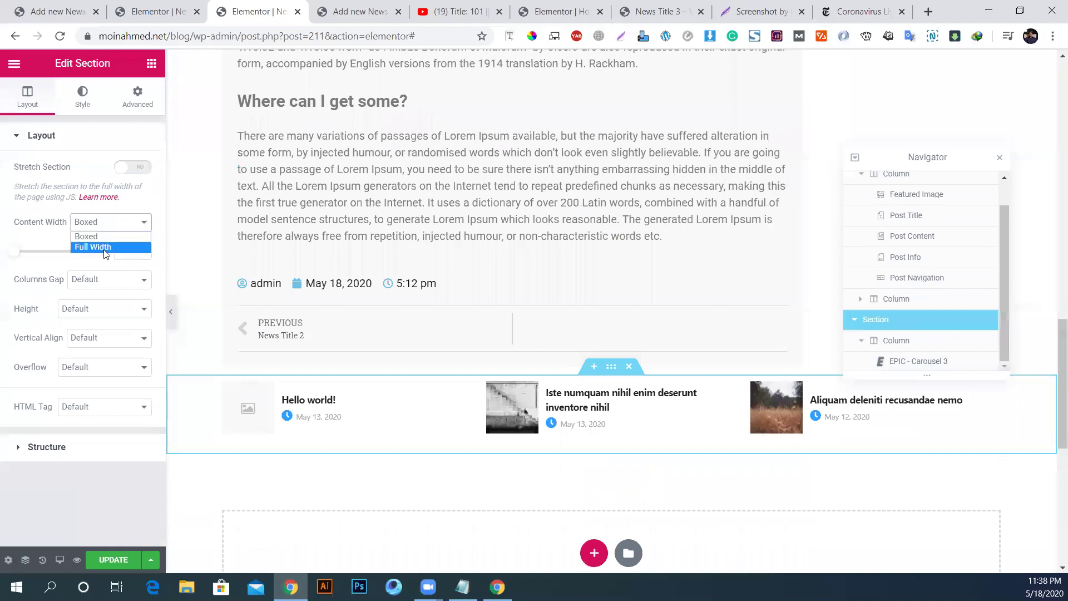
{"action": "left_click", "coordinate": [106, 248]}
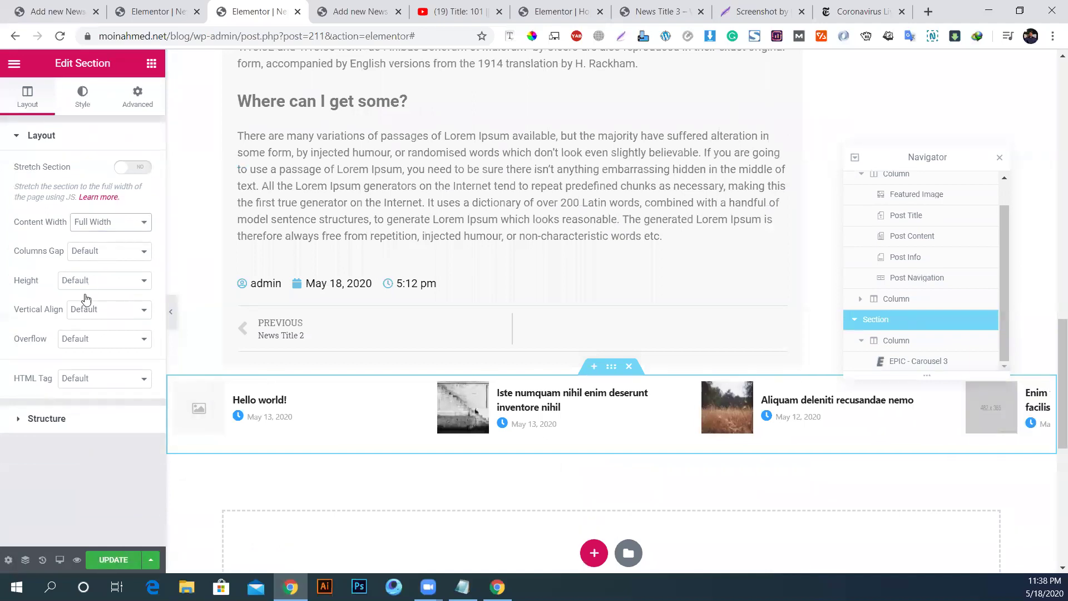
{"action": "left_click", "coordinate": [114, 560]}
{"action": "scroll", "coordinate": [417, 417], "scroll_direction": "up", "scroll_amount": 5}
{"action": "scroll", "coordinate": [418, 418], "scroll_direction": "up", "scroll_amount": 12}
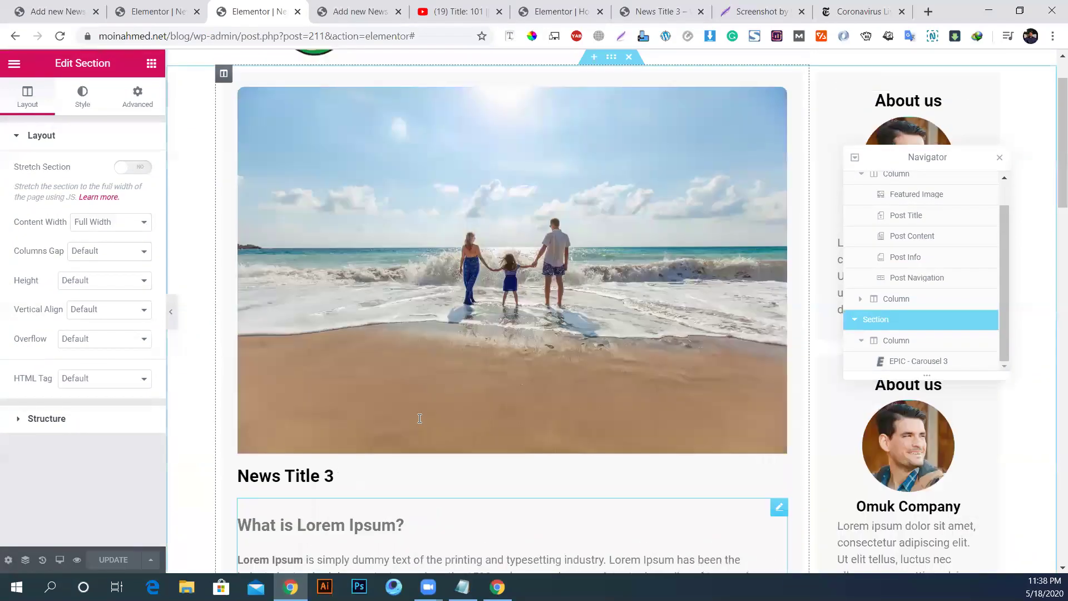
{"action": "scroll", "coordinate": [418, 417], "scroll_direction": "down", "scroll_amount": 6}
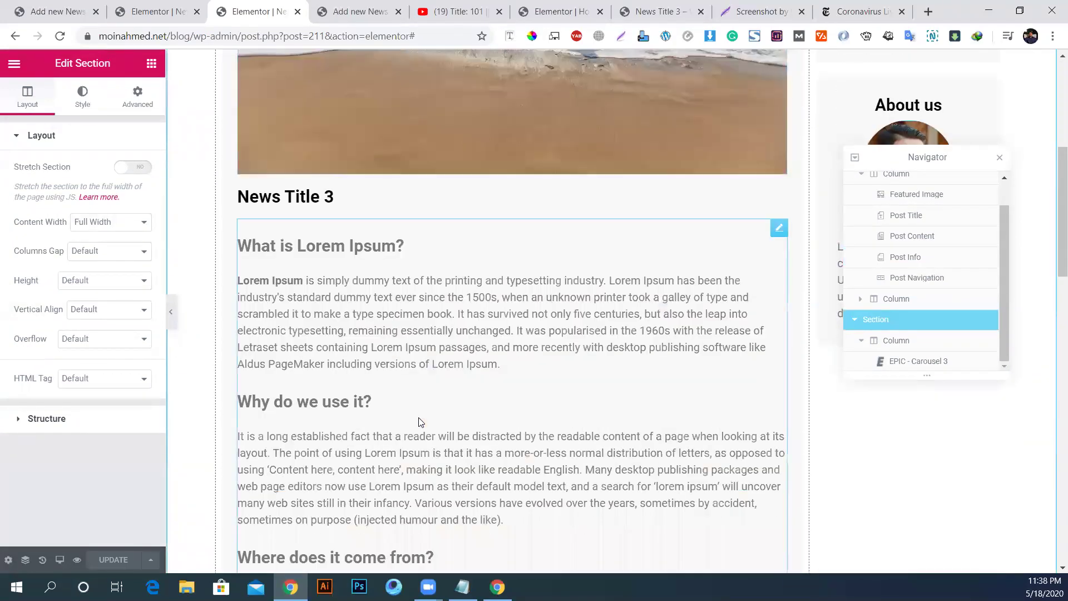
{"action": "scroll", "coordinate": [632, 383], "scroll_direction": "down", "scroll_amount": 14}
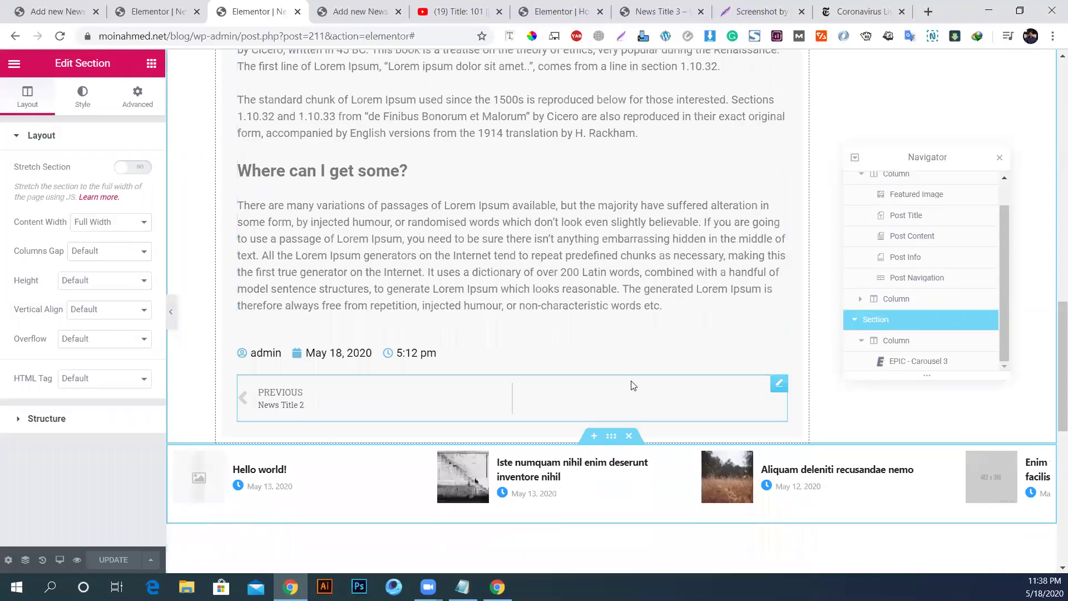
{"action": "left_click", "coordinate": [151, 63]}
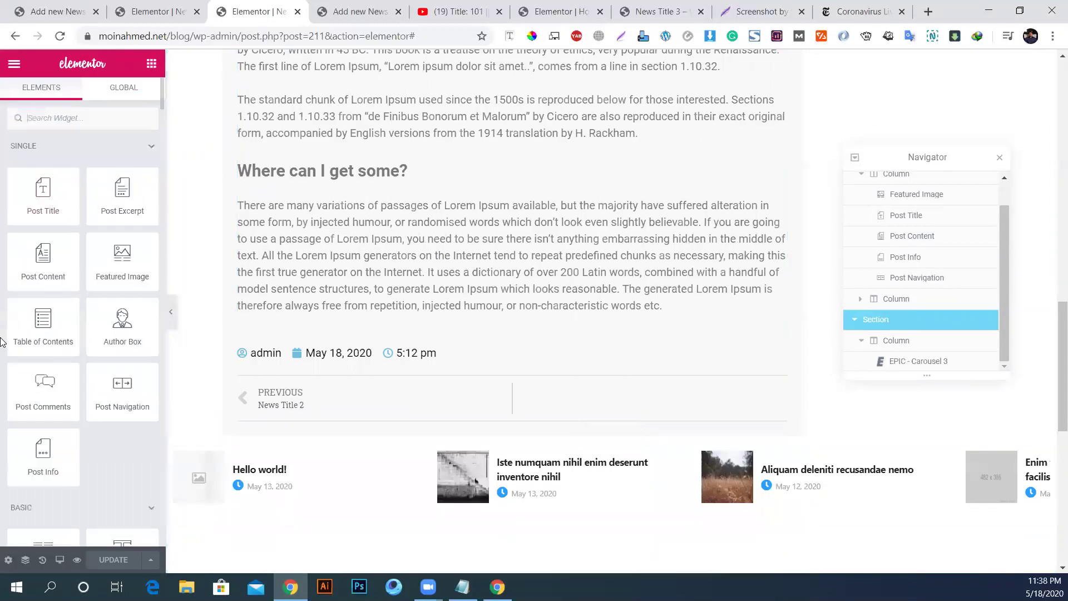
{"action": "left_click_drag", "start_coordinate": [122, 326], "coordinate": [327, 411]}
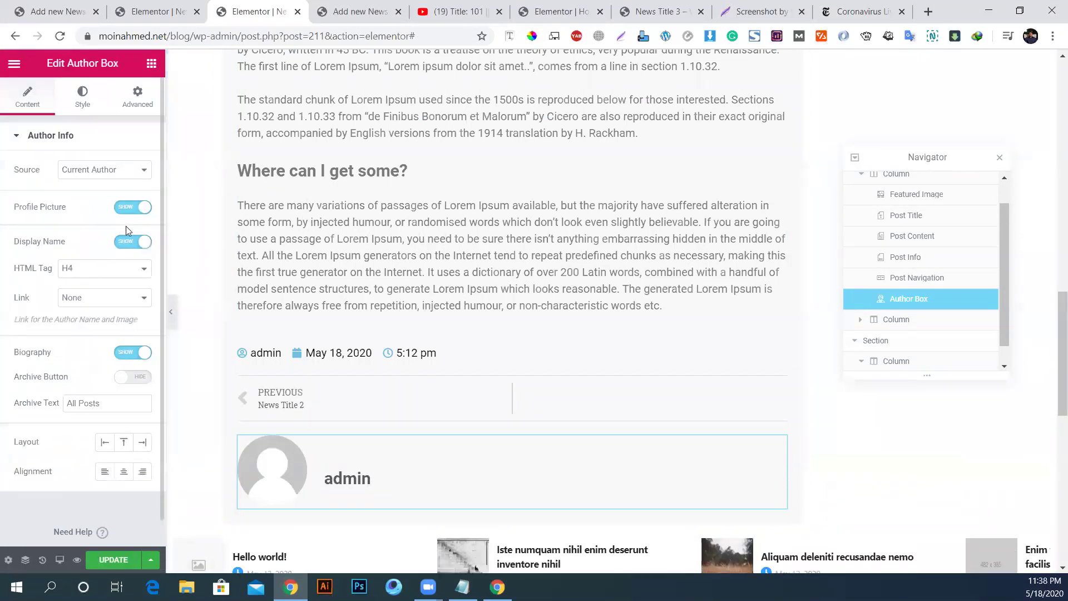
{"action": "left_click", "coordinate": [130, 209]}
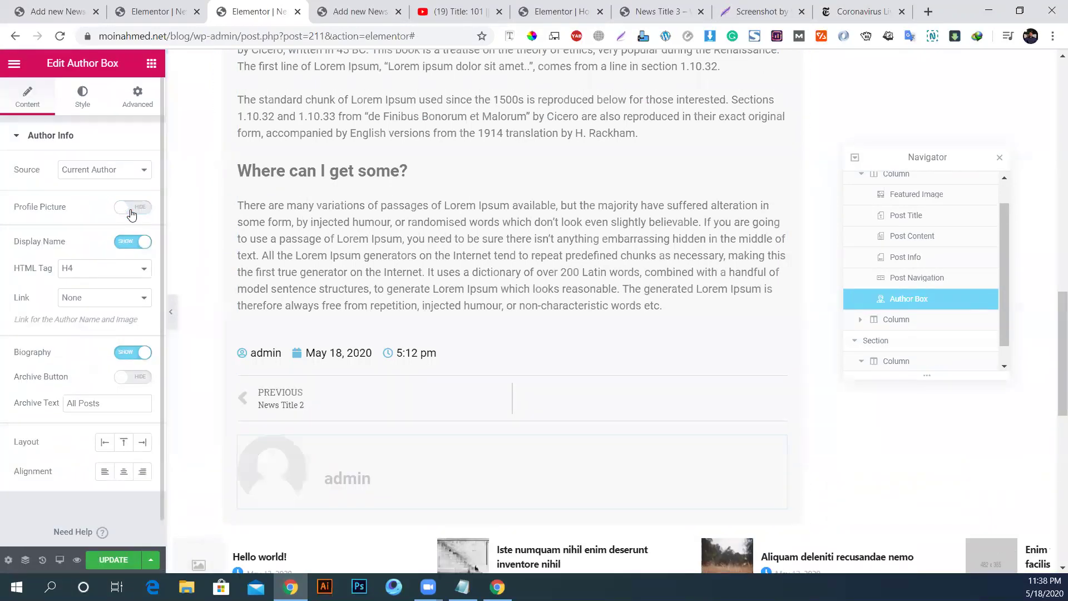
{"action": "right_click", "coordinate": [339, 455]}
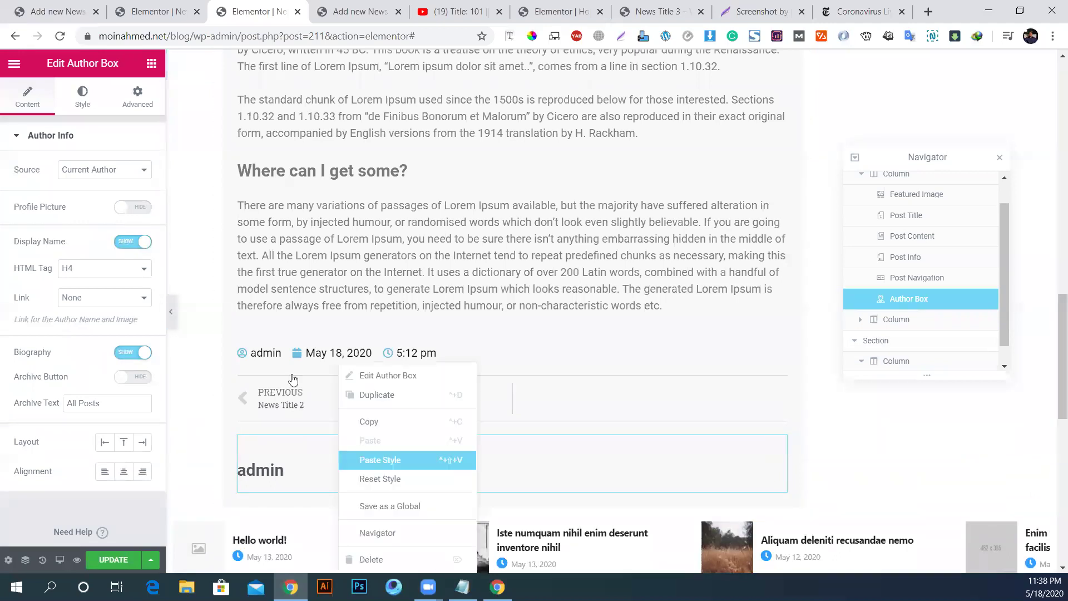
{"action": "left_click", "coordinate": [397, 561]}
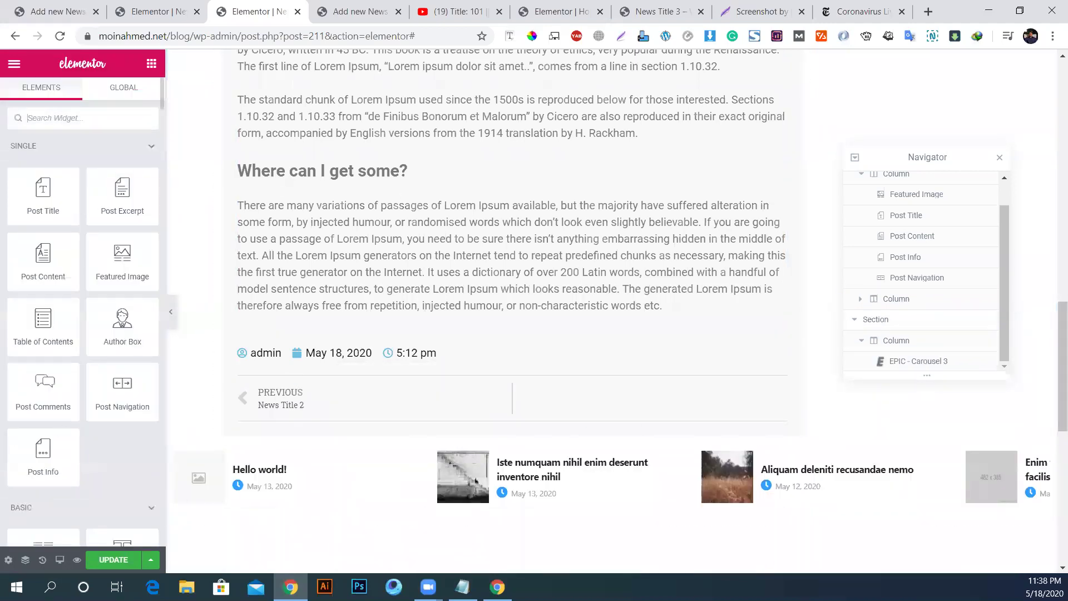
{"action": "left_click", "coordinate": [102, 562]}
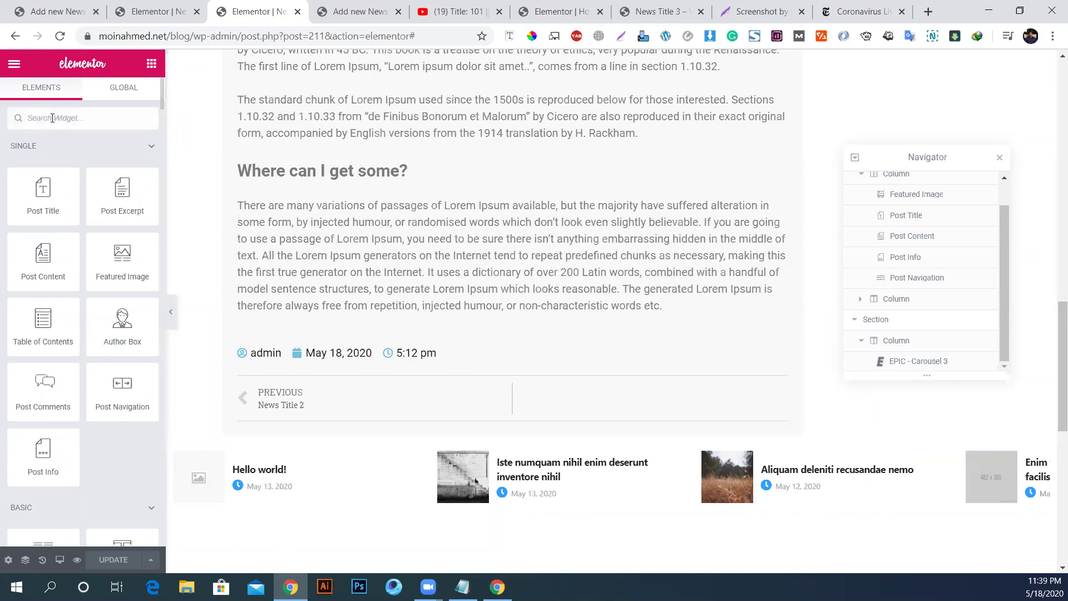
Step: Add Share Buttons below Post Navigation, try Minimal, Framed and Boxed Icon skins, then choose Flat
{"action": "type", "text": "social"}
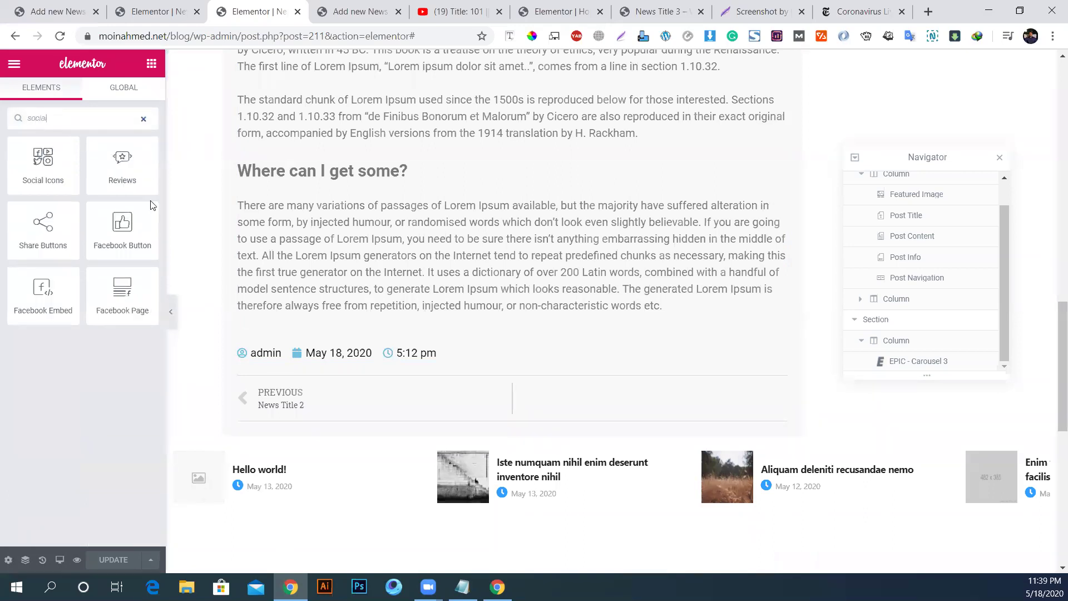
{"action": "left_click_drag", "start_coordinate": [38, 236], "coordinate": [326, 418]}
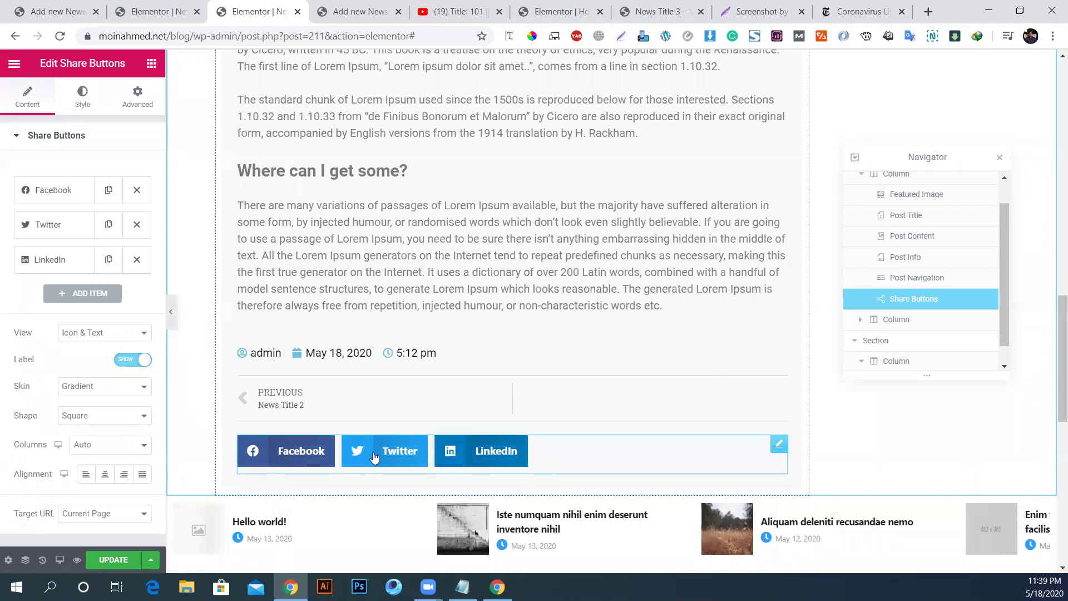
{"action": "left_click", "coordinate": [87, 392]}
{"action": "left_click", "coordinate": [97, 414]}
{"action": "left_click", "coordinate": [92, 392]}
{"action": "left_click", "coordinate": [97, 421]}
{"action": "left_click", "coordinate": [98, 392]}
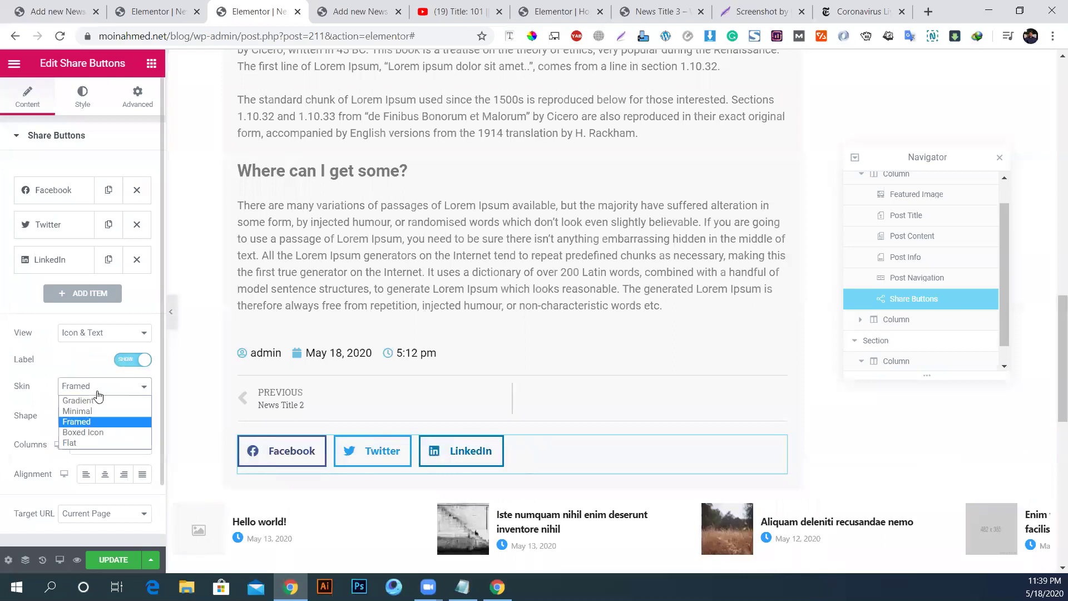
{"action": "left_click", "coordinate": [102, 431]}
{"action": "left_click", "coordinate": [108, 392]}
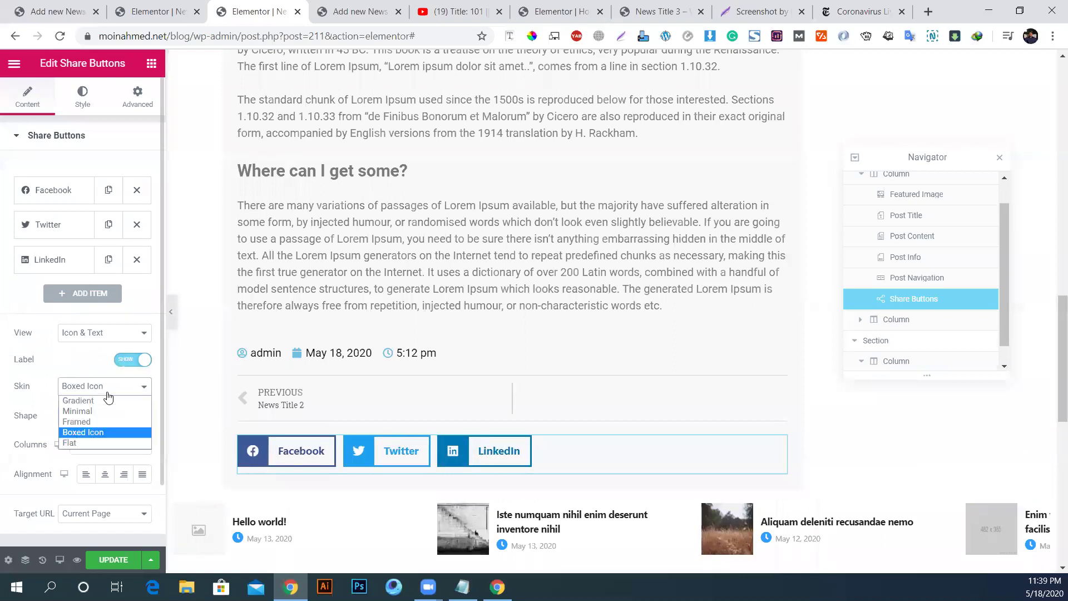
{"action": "left_click", "coordinate": [97, 442]}
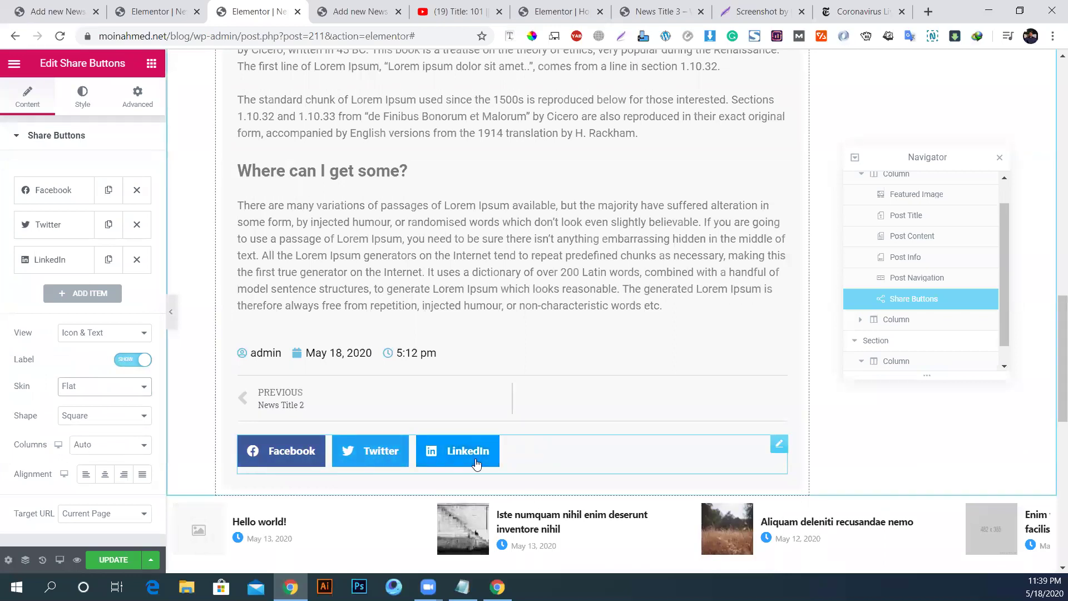
Step: Make the share buttons icon-only, circle-shaped and centre-aligned
{"action": "left_click", "coordinate": [90, 336]}
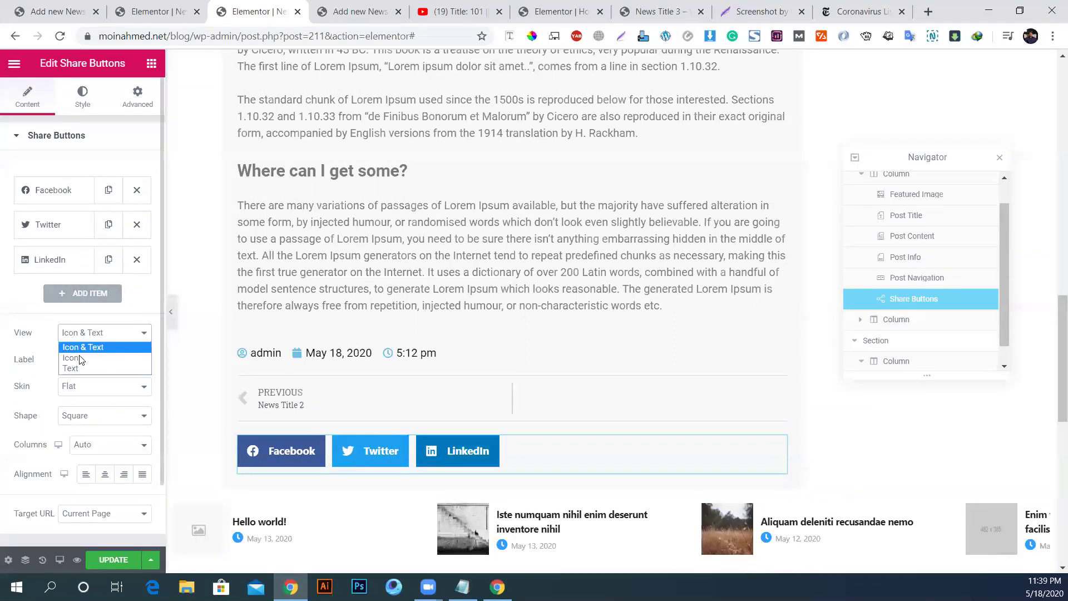
{"action": "left_click", "coordinate": [81, 359]}
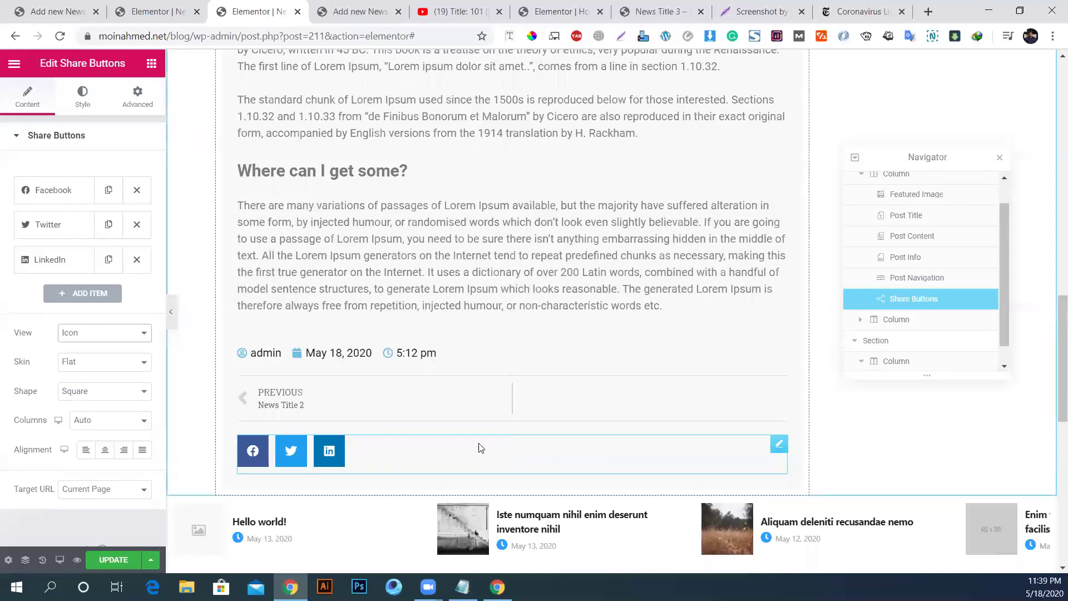
{"action": "left_click", "coordinate": [84, 391]}
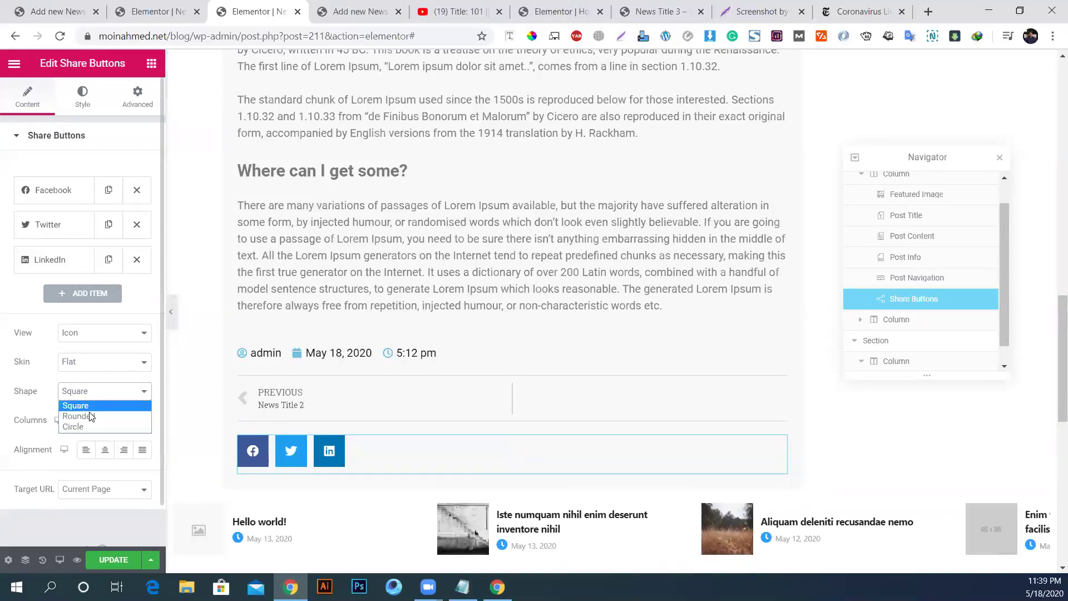
{"action": "left_click", "coordinate": [89, 416]}
{"action": "left_click", "coordinate": [94, 396]}
{"action": "left_click", "coordinate": [89, 428]}
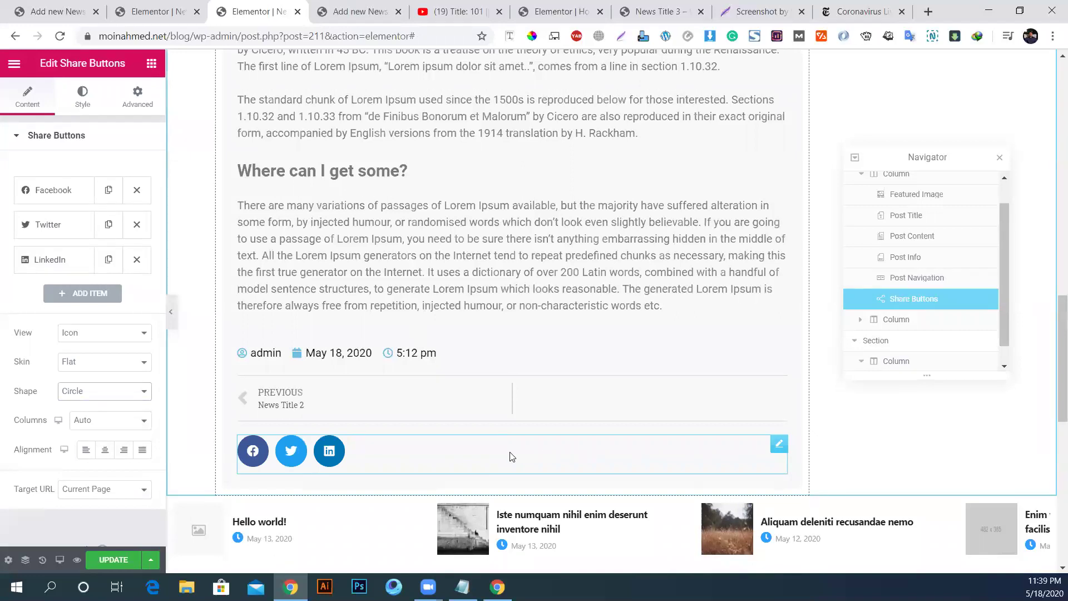
{"action": "left_click", "coordinate": [104, 451]}
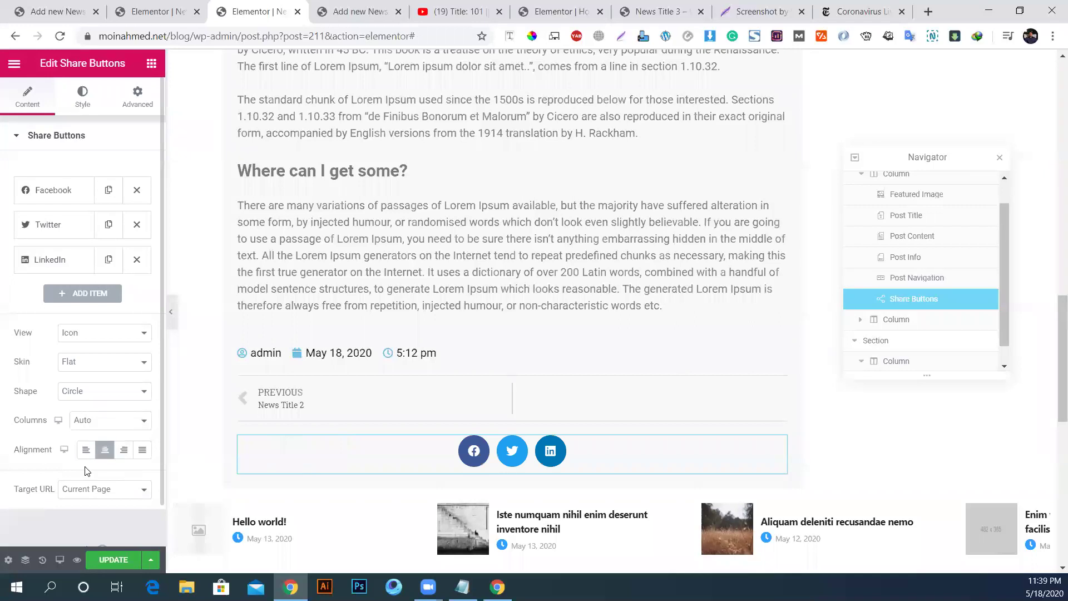
Step: Keep Current Page as the target URL and set the share buttons to 1 column
{"action": "left_click", "coordinate": [89, 100]}
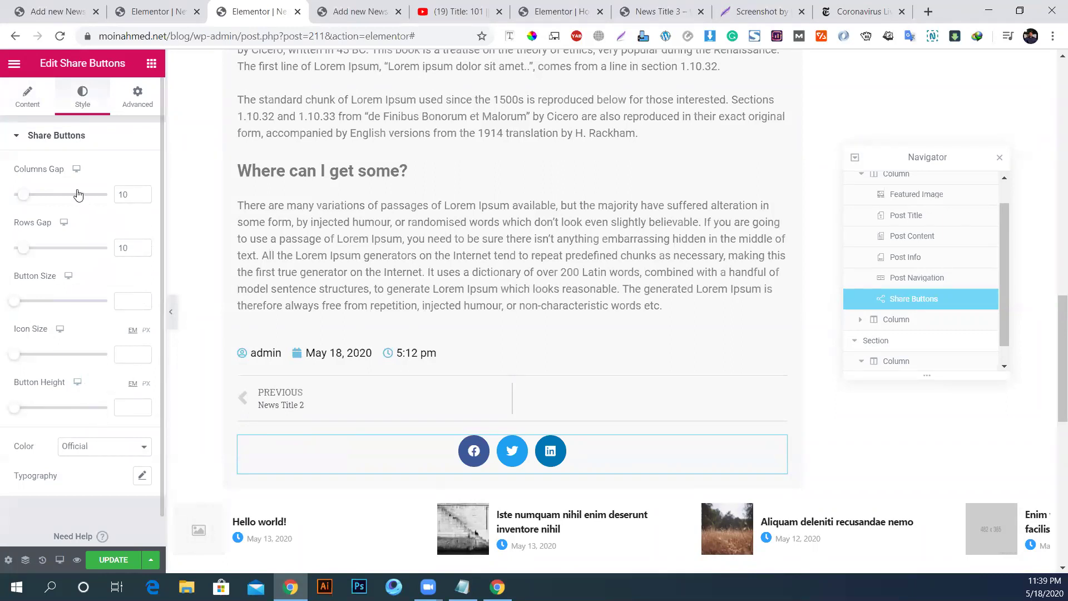
{"action": "left_click", "coordinate": [25, 101]}
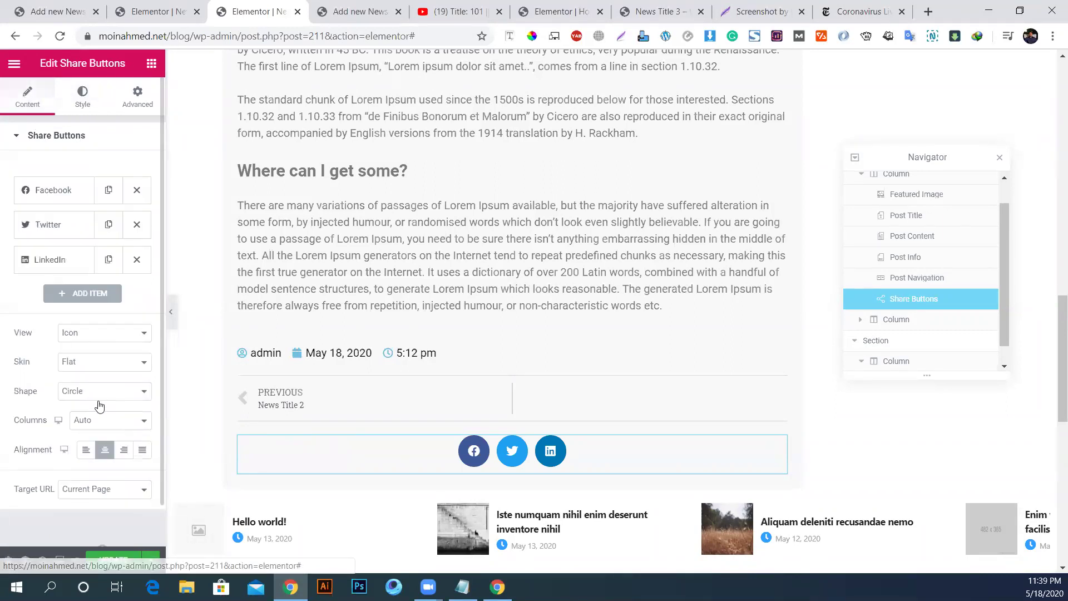
{"action": "left_click", "coordinate": [106, 489]}
{"action": "left_click", "coordinate": [104, 501]}
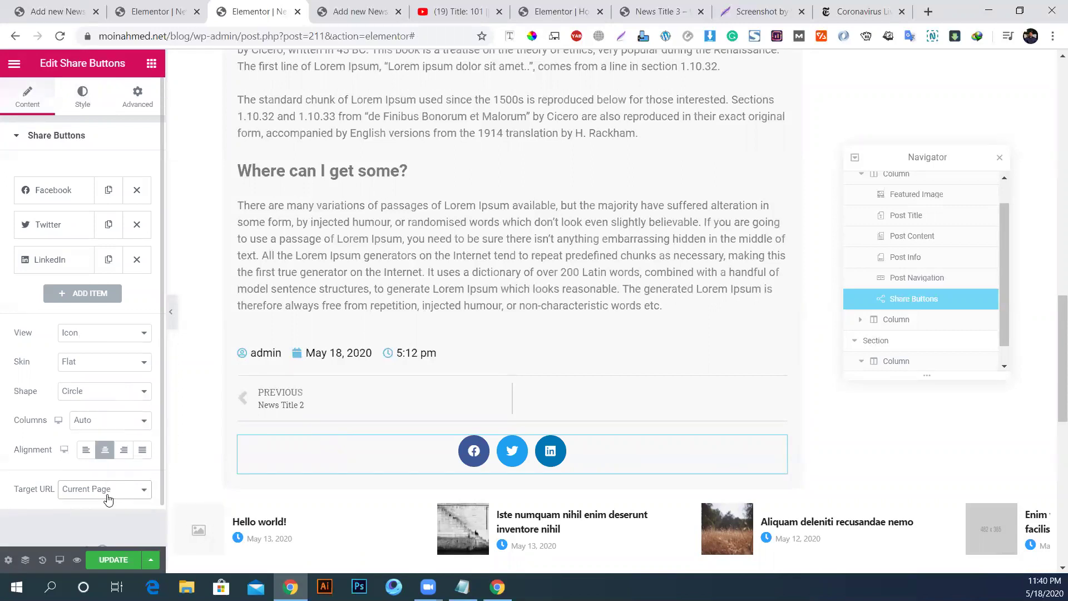
{"action": "left_click", "coordinate": [105, 420]}
{"action": "left_click", "coordinate": [97, 445]}
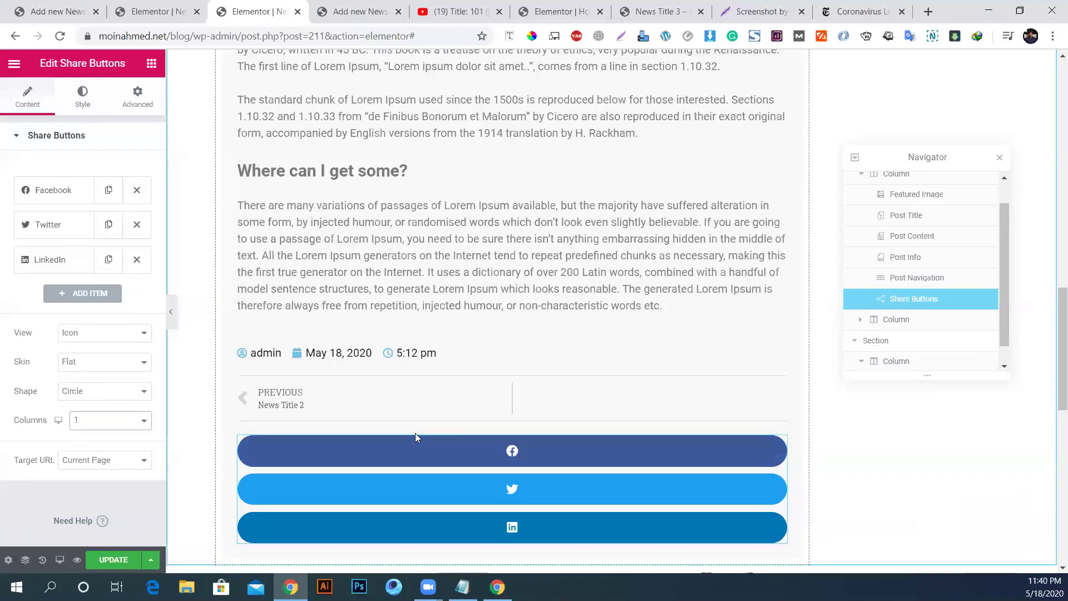
Step: Set the share buttons' width to Inline (auto) under Advanced > Positioning
{"action": "left_click", "coordinate": [134, 102]}
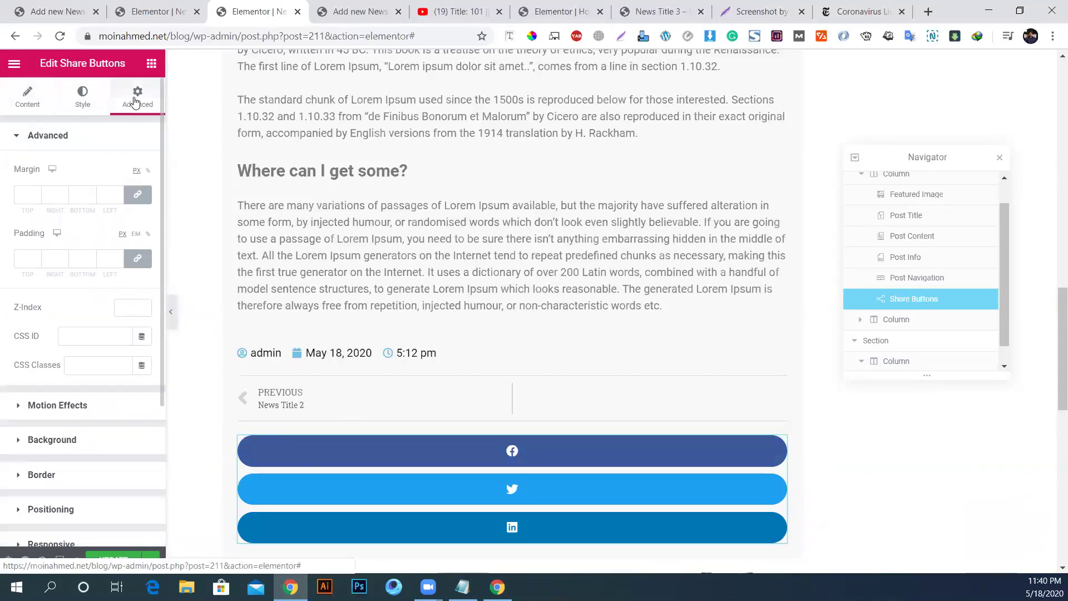
{"action": "scroll", "coordinate": [54, 396], "scroll_direction": "down", "scroll_amount": 3}
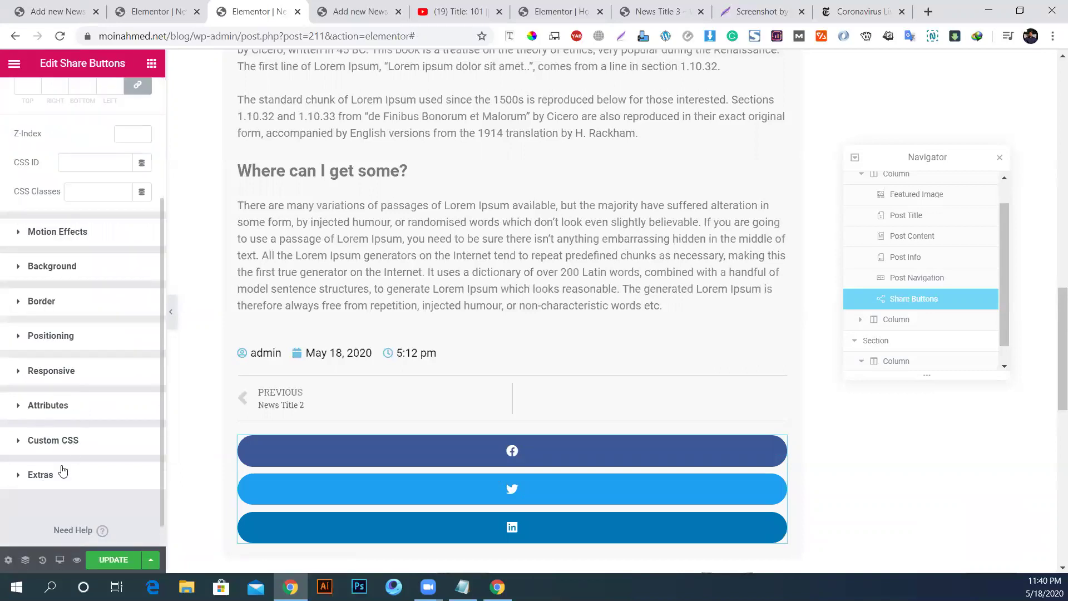
{"action": "left_click", "coordinate": [78, 340]}
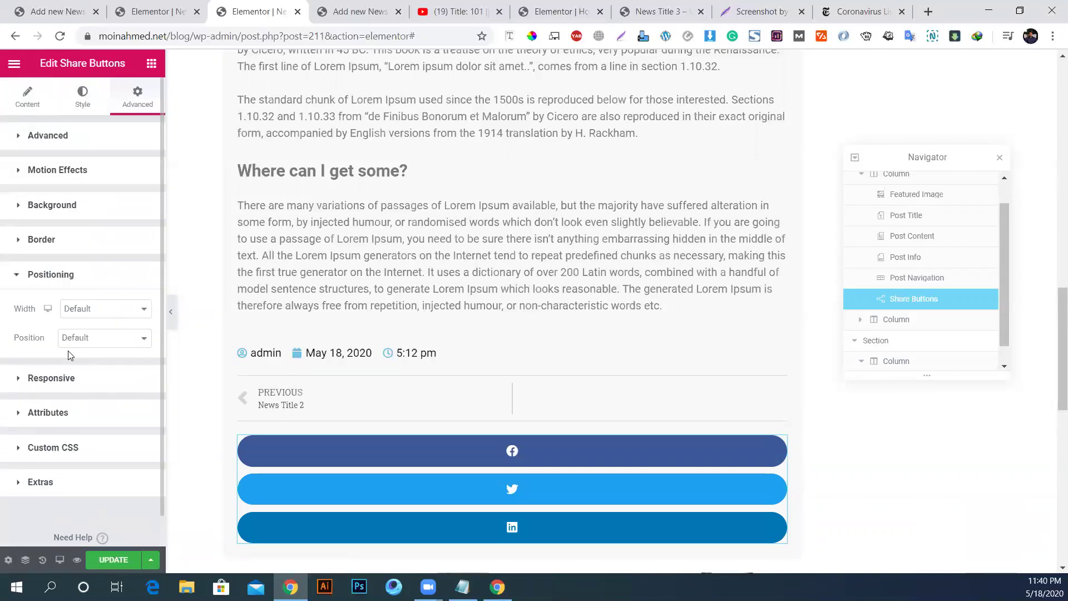
{"action": "left_click", "coordinate": [97, 316]}
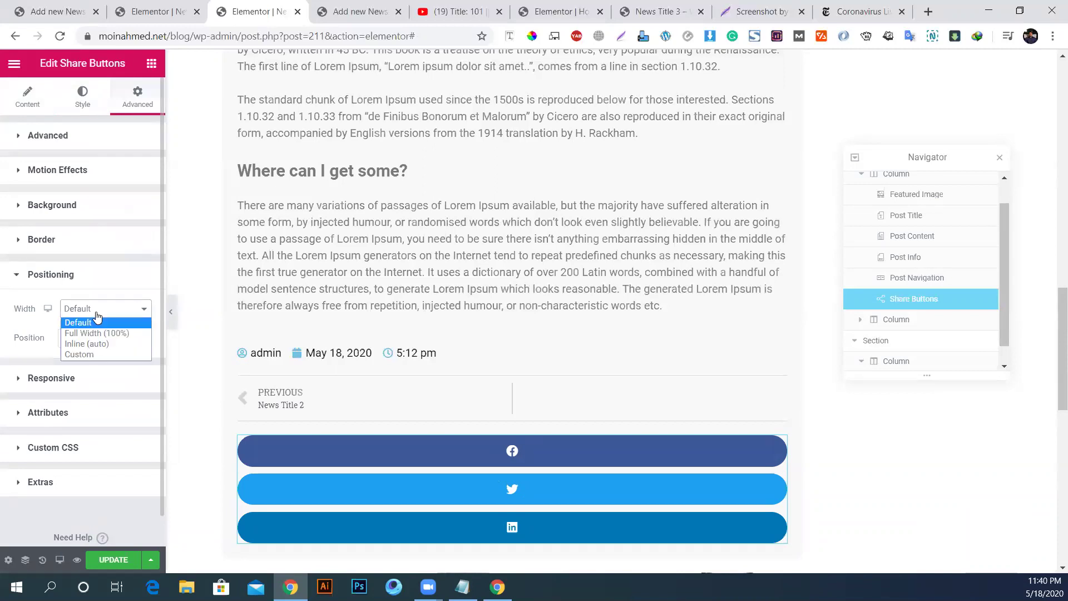
{"action": "left_click", "coordinate": [88, 344]}
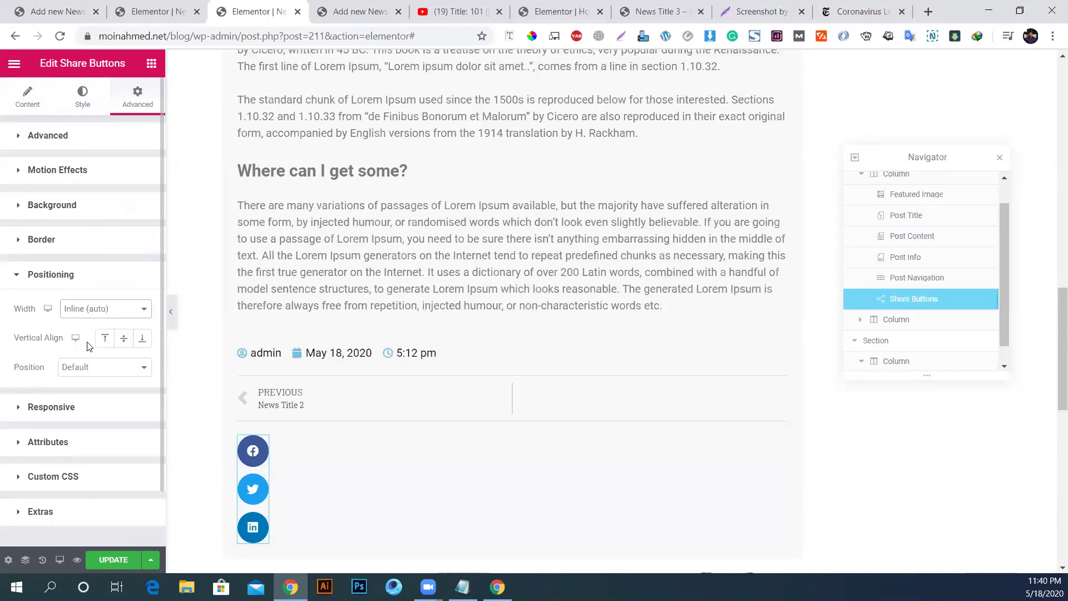
Step: Set Position to Fixed with vertical orientation anchored to the Top
{"action": "left_click", "coordinate": [82, 369]}
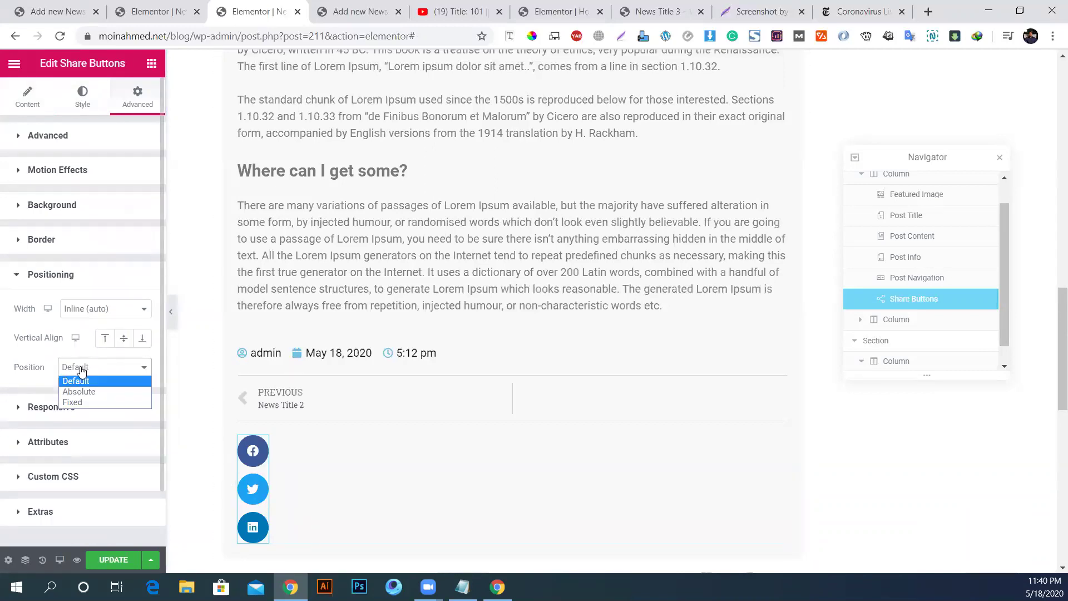
{"action": "left_click", "coordinate": [87, 392]}
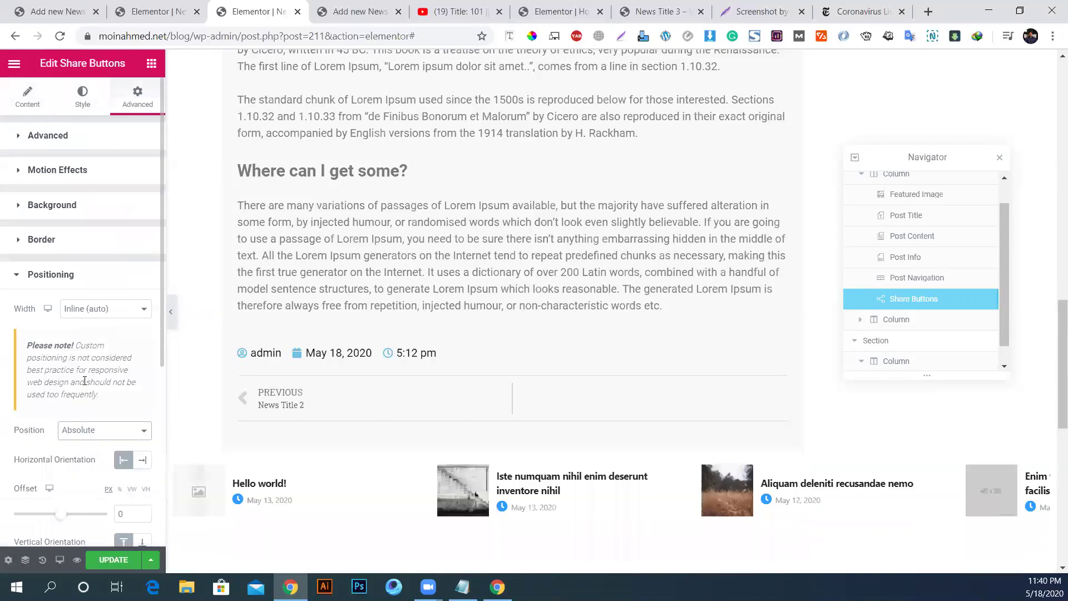
{"action": "left_click", "coordinate": [78, 438]}
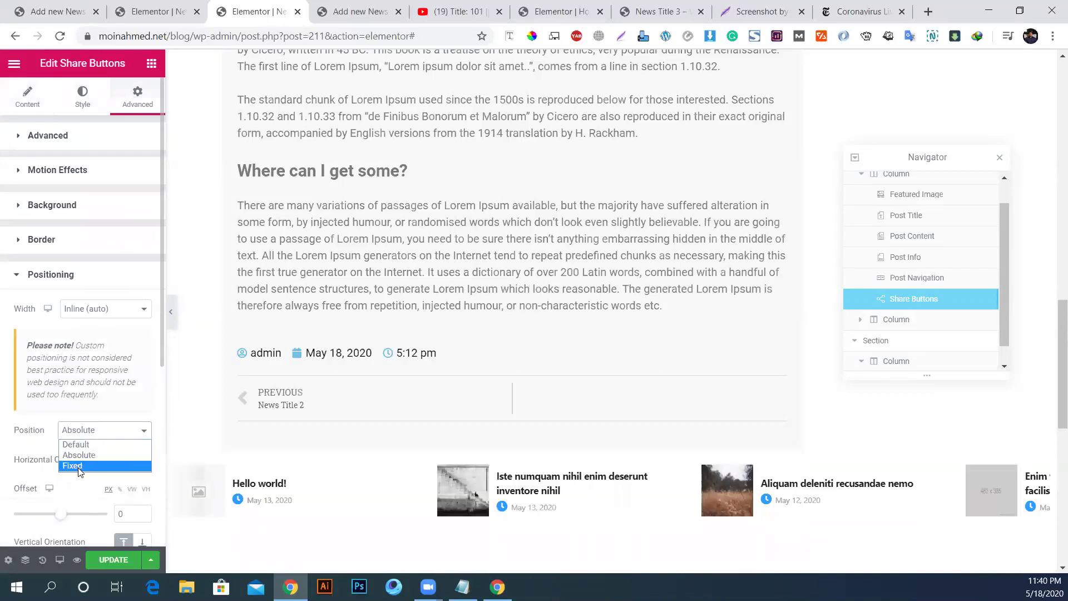
{"action": "left_click", "coordinate": [81, 467]}
{"action": "scroll", "coordinate": [120, 427], "scroll_direction": "down", "scroll_amount": 2}
{"action": "scroll", "coordinate": [248, 353], "scroll_direction": "up", "scroll_amount": 5}
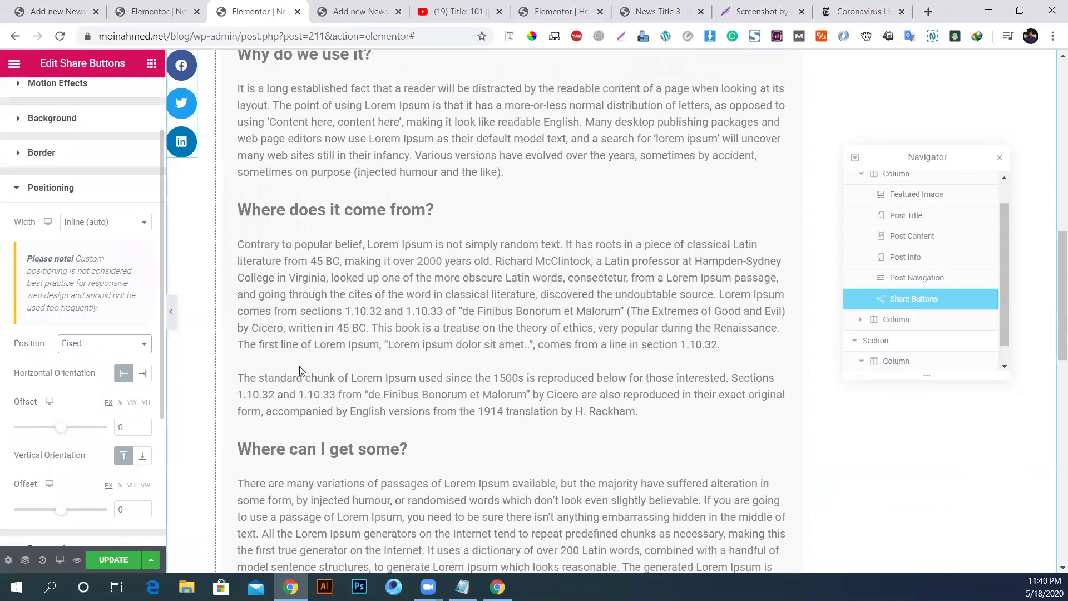
{"action": "scroll", "coordinate": [301, 374], "scroll_direction": "down", "scroll_amount": 2}
{"action": "left_click", "coordinate": [142, 457]}
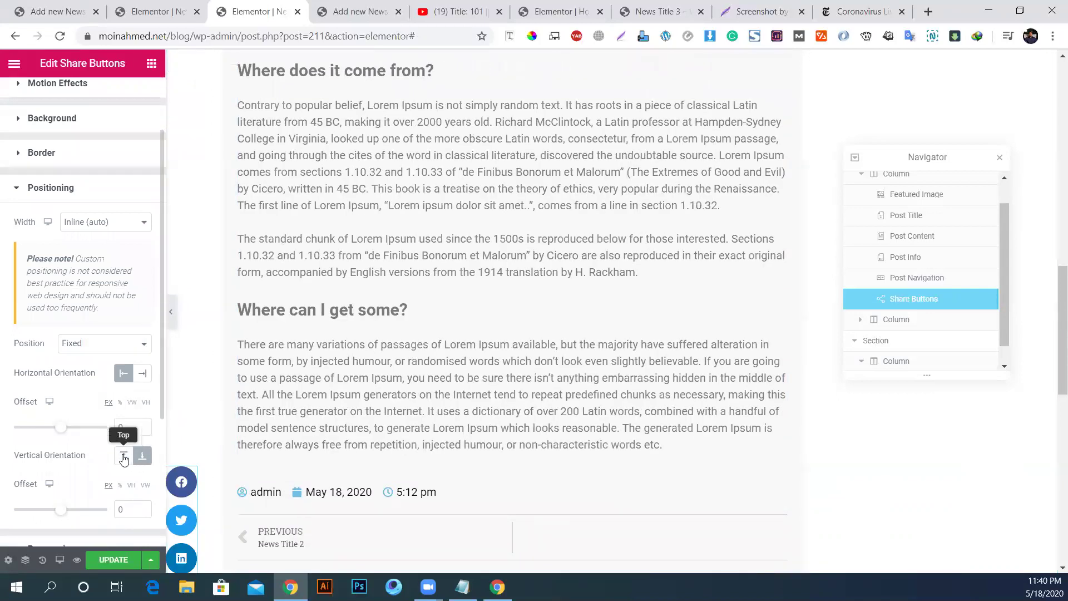
{"action": "left_click", "coordinate": [123, 457]}
Step: Set the vertical offset to 40 VH, starting from 50 and adjusting down to 40
{"action": "left_click", "coordinate": [132, 486]}
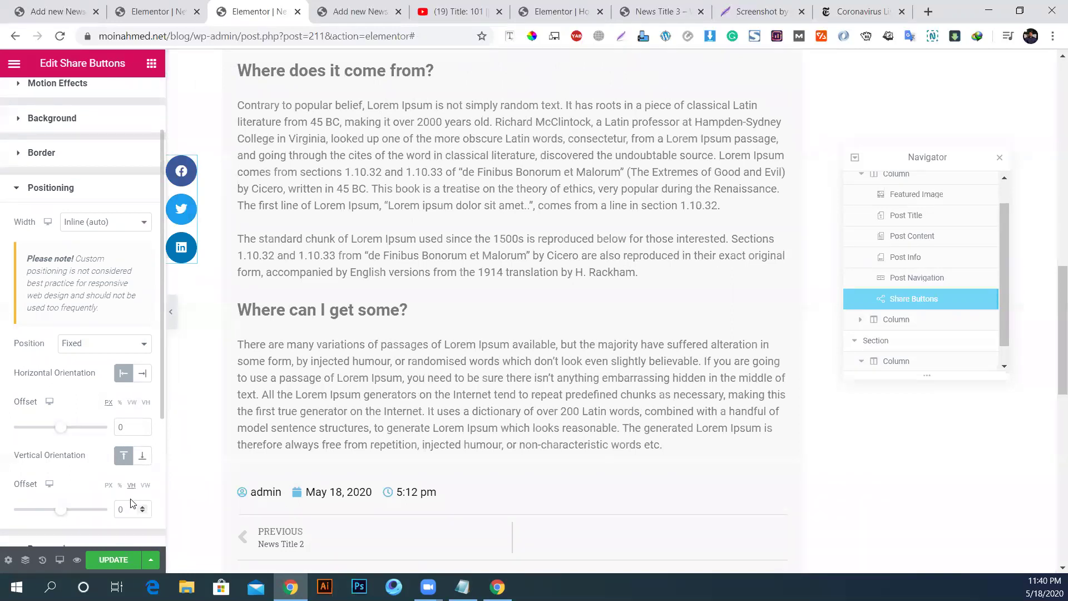
{"action": "type", "text": "50"}
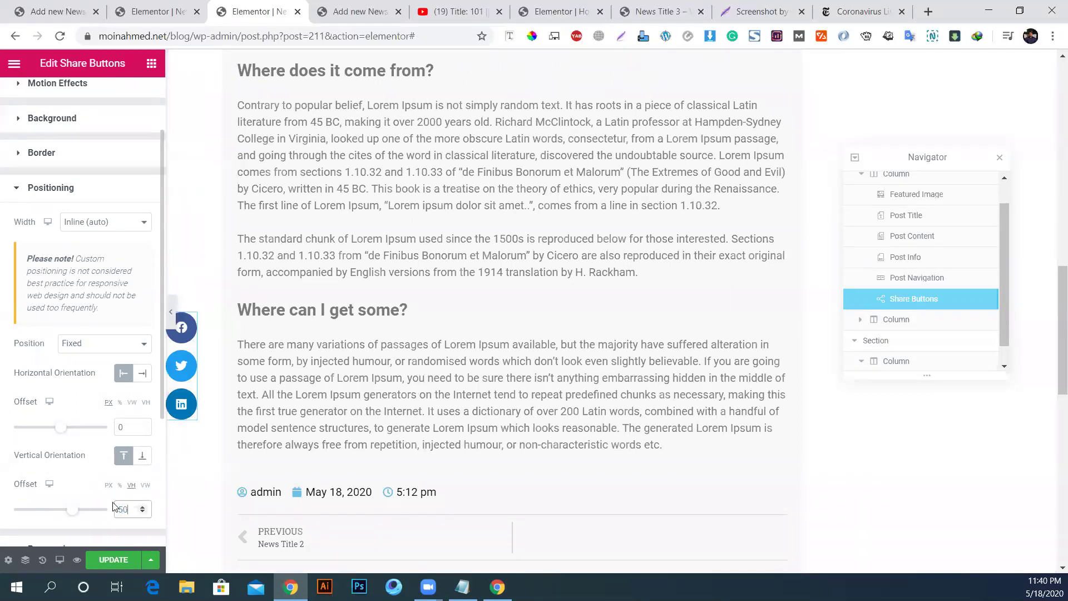
{"action": "scroll", "coordinate": [516, 263], "scroll_direction": "up", "scroll_amount": 8}
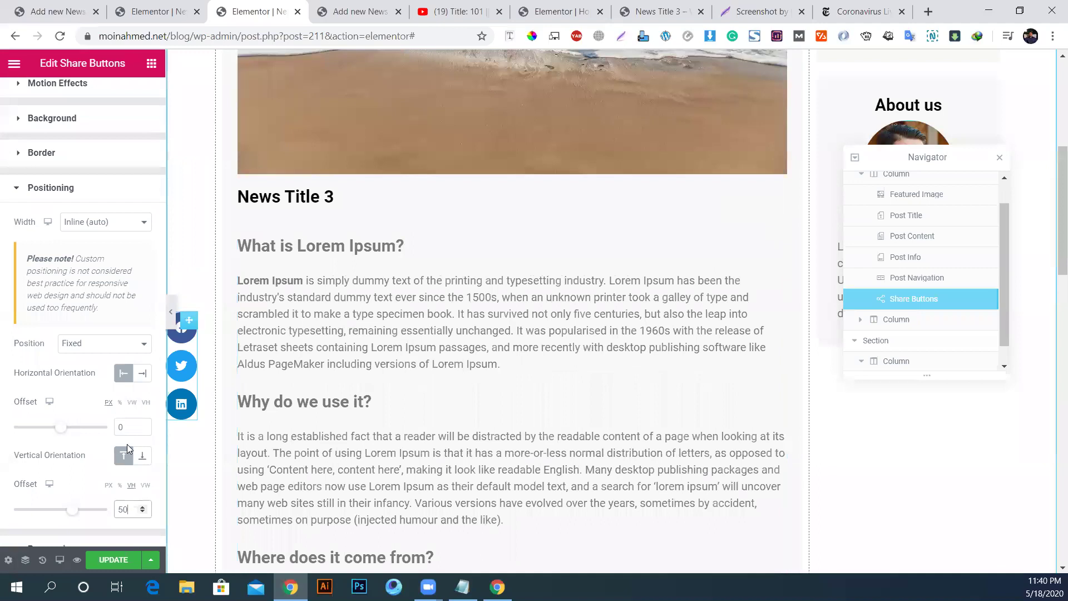
{"action": "key", "text": "Down"}
{"action": "key", "text": "Down"}
{"action": "key", "text": "Down"}
{"action": "key", "text": "Down"}
{"action": "key", "text": "Down"}
{"action": "key", "text": "Down"}
{"action": "key", "text": "Down"}
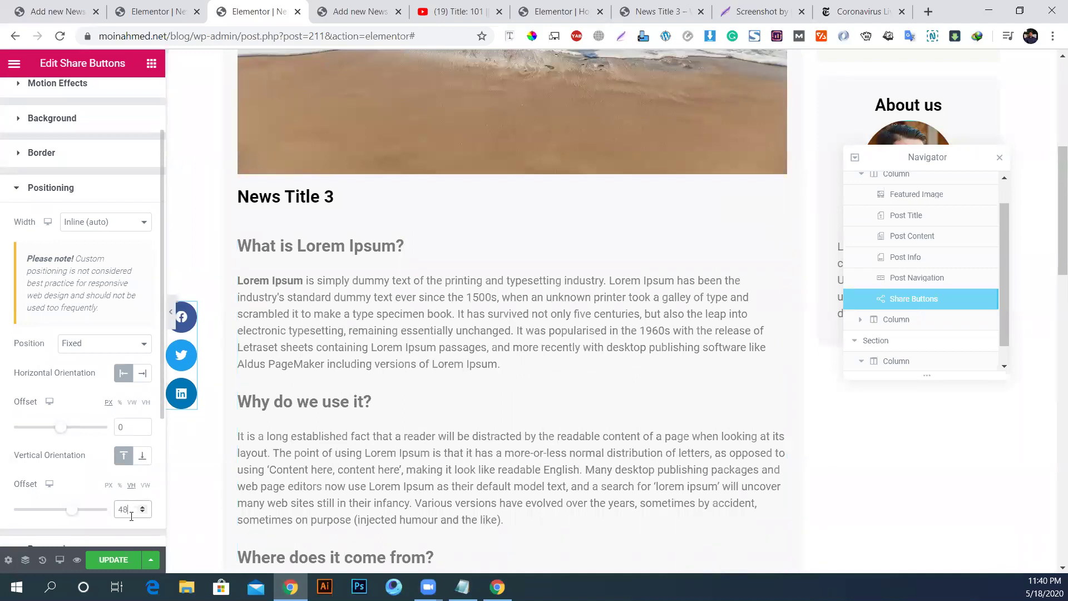
{"action": "key", "text": "Down"}
{"action": "key", "text": "Down"}
{"action": "key", "text": "Down"}
{"action": "key", "text": "Down"}
{"action": "key", "text": "Down"}
{"action": "key", "text": "Down"}
{"action": "key", "text": "Down"}
{"action": "key", "text": "Down"}
{"action": "key", "text": "Down"}
{"action": "key", "text": "Down"}
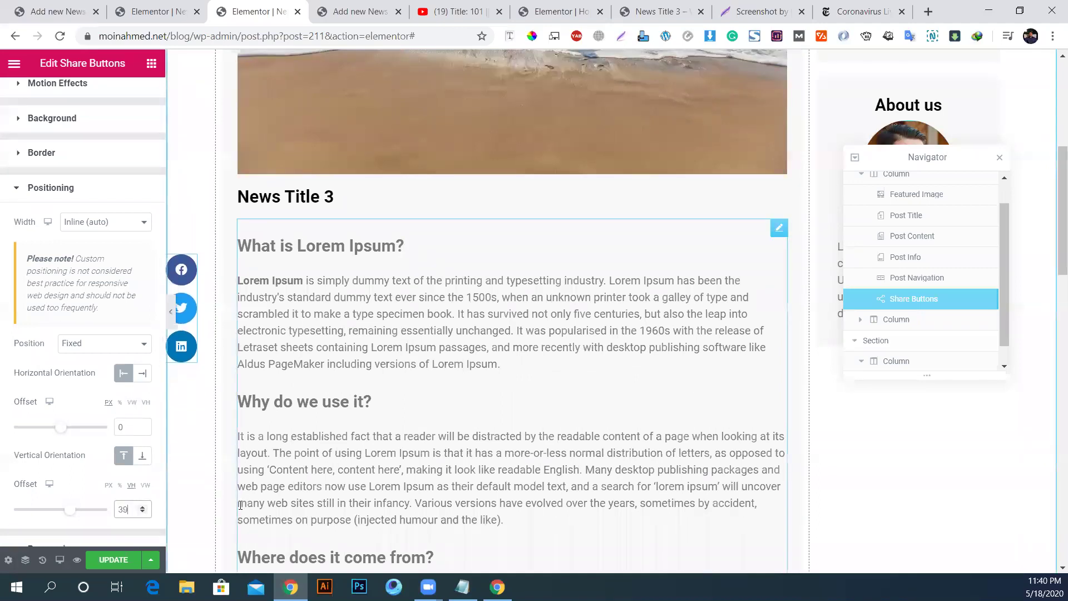
{"action": "key", "text": "Up"}
{"action": "key", "text": "Up"}
{"action": "key", "text": "Up"}
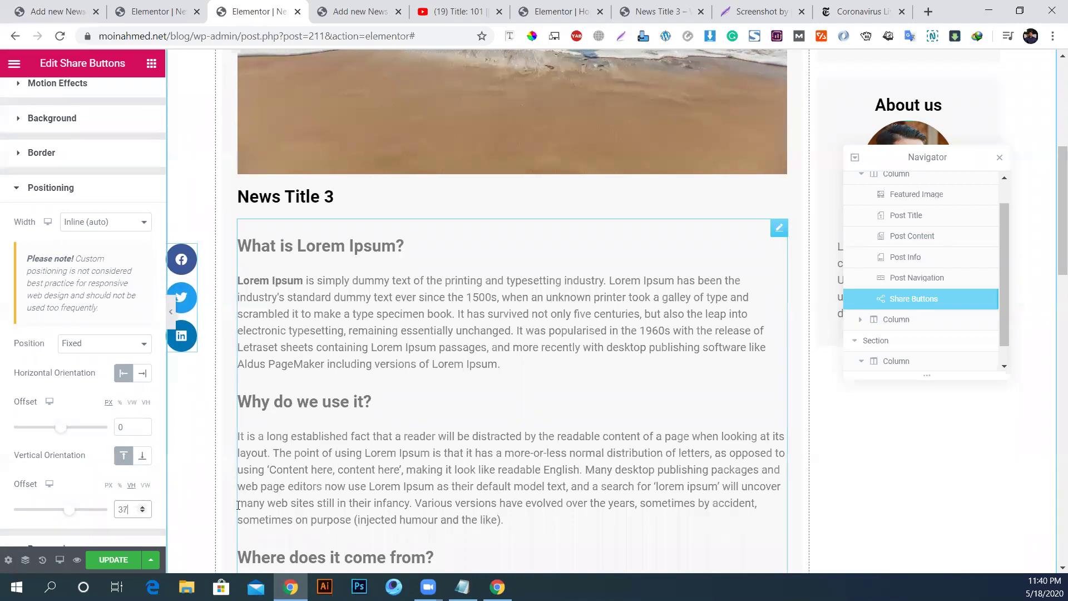
{"action": "key", "text": "Up"}
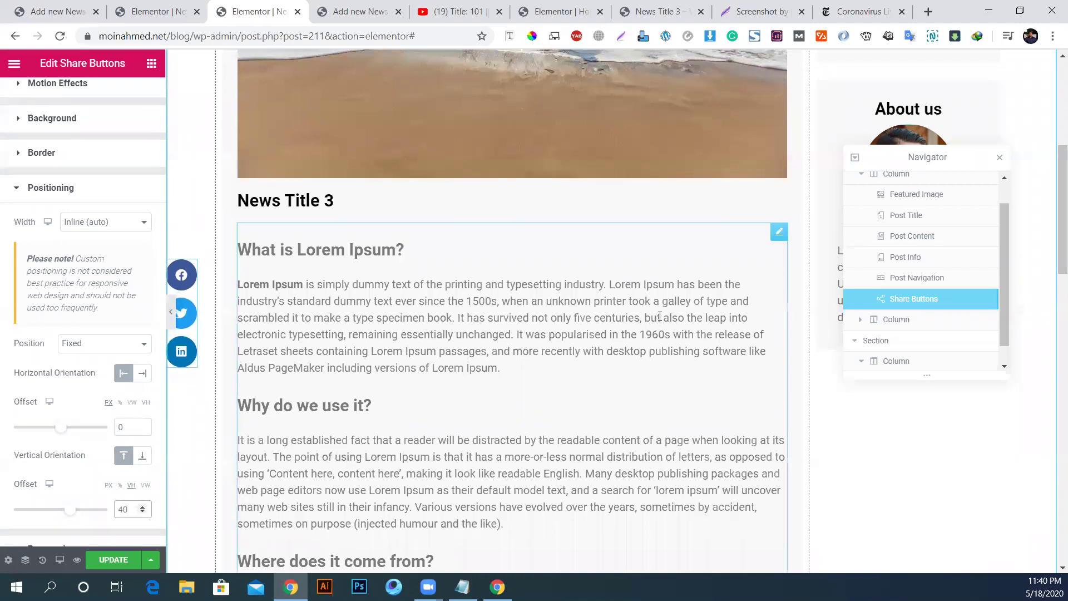
{"action": "scroll", "coordinate": [657, 321], "scroll_direction": "up", "scroll_amount": 6}
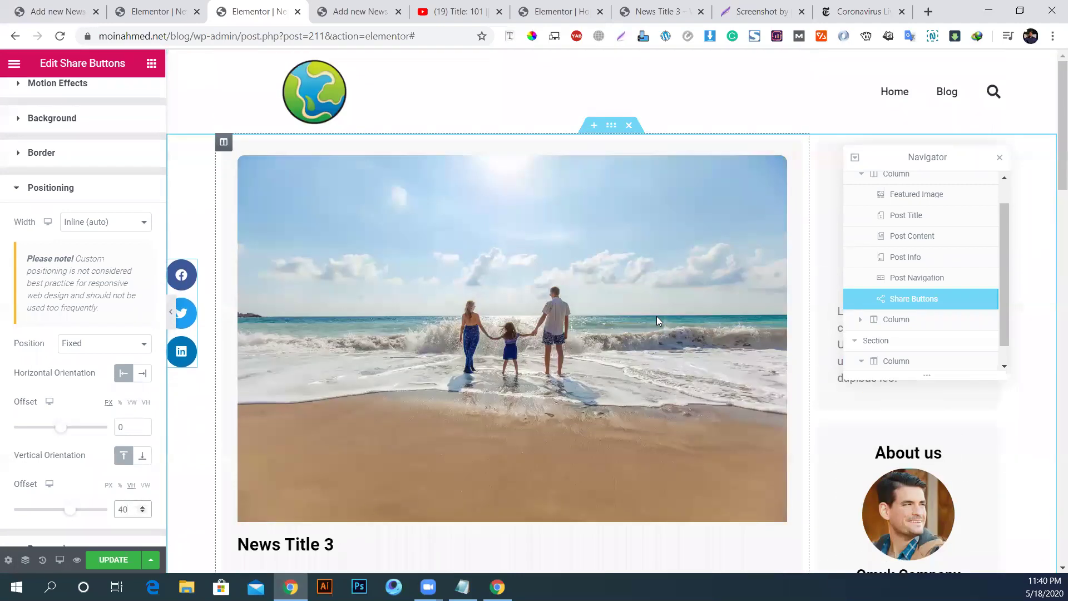
{"action": "scroll", "coordinate": [657, 321], "scroll_direction": "down", "scroll_amount": 15}
{"action": "scroll", "coordinate": [652, 318], "scroll_direction": "down", "scroll_amount": 10}
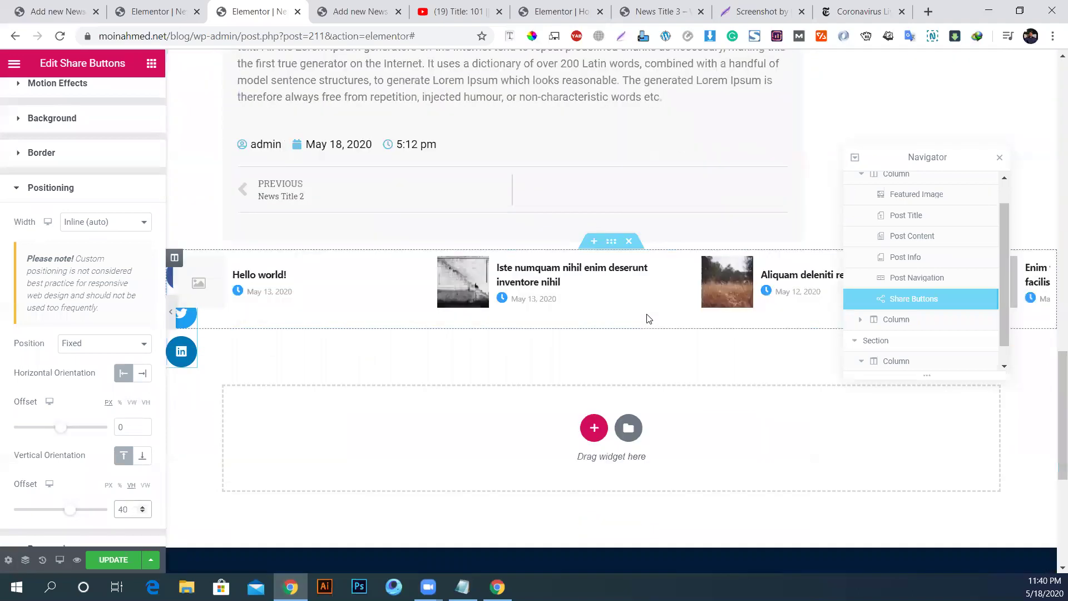
{"action": "scroll", "coordinate": [618, 345], "scroll_direction": "up", "scroll_amount": 8}
{"action": "scroll", "coordinate": [621, 334], "scroll_direction": "down", "scroll_amount": 6}
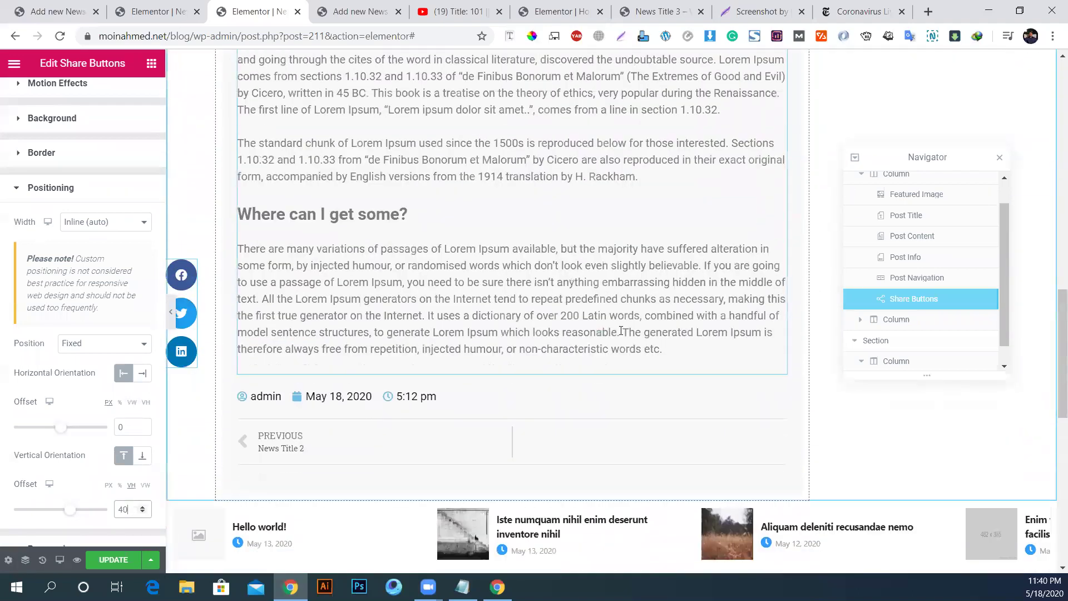
{"action": "scroll", "coordinate": [621, 331], "scroll_direction": "up", "scroll_amount": 3}
{"action": "scroll", "coordinate": [622, 332], "scroll_direction": "down", "scroll_amount": 1}
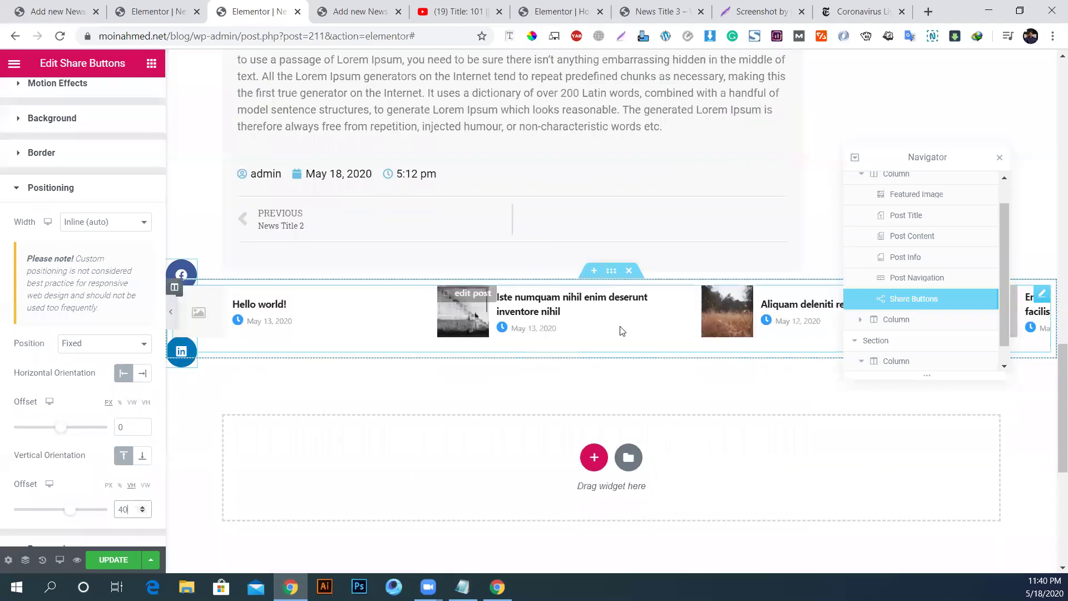
{"action": "scroll", "coordinate": [618, 333], "scroll_direction": "up", "scroll_amount": 1}
{"action": "scroll", "coordinate": [617, 333], "scroll_direction": "down", "scroll_amount": 2}
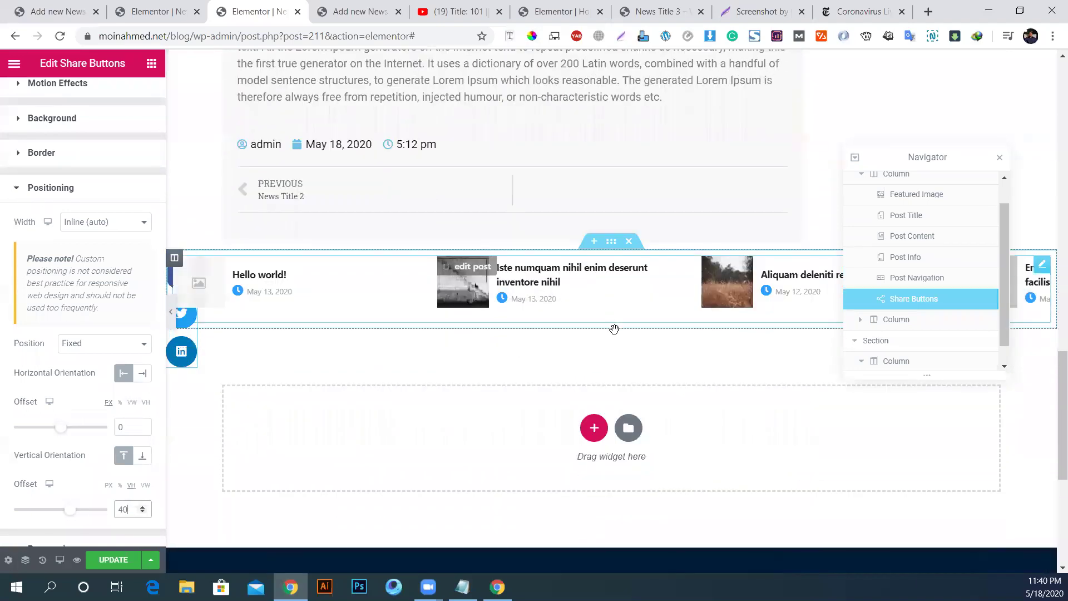
{"action": "scroll", "coordinate": [613, 343], "scroll_direction": "up", "scroll_amount": 3}
{"action": "scroll", "coordinate": [613, 350], "scroll_direction": "down", "scroll_amount": 3}
{"action": "scroll", "coordinate": [613, 354], "scroll_direction": "up", "scroll_amount": 4}
{"action": "scroll", "coordinate": [613, 351], "scroll_direction": "down", "scroll_amount": 2}
{"action": "scroll", "coordinate": [615, 351], "scroll_direction": "up", "scroll_amount": 2}
{"action": "scroll", "coordinate": [615, 347], "scroll_direction": "down", "scroll_amount": 4}
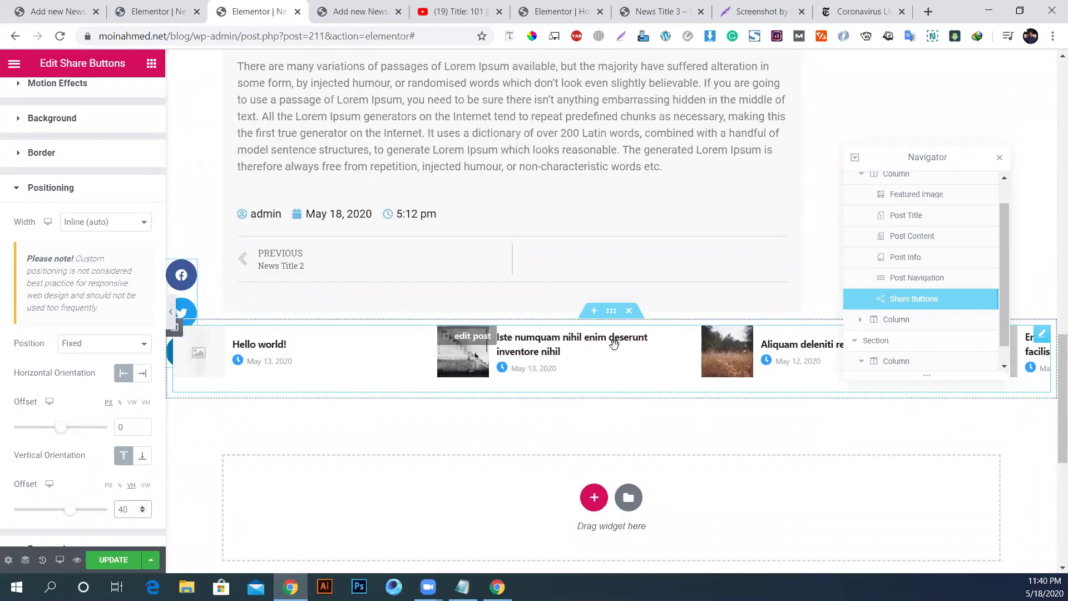
{"action": "scroll", "coordinate": [617, 349], "scroll_direction": "up", "scroll_amount": 4}
{"action": "scroll", "coordinate": [615, 345], "scroll_direction": "down", "scroll_amount": 2}
{"action": "scroll", "coordinate": [615, 345], "scroll_direction": "down", "scroll_amount": 2}
{"action": "scroll", "coordinate": [92, 200], "scroll_direction": "up", "scroll_amount": 2}
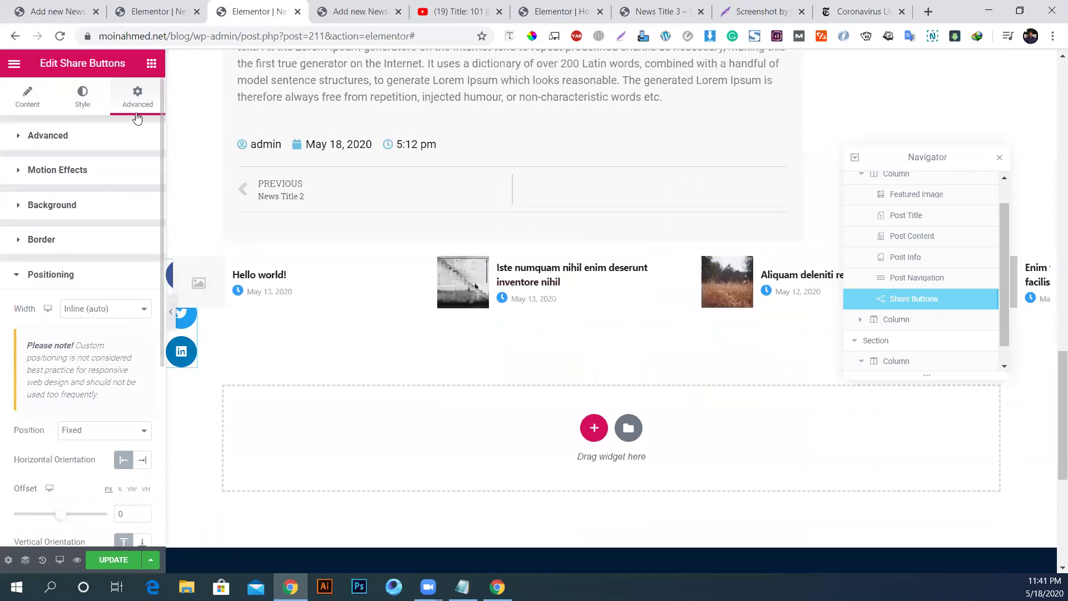
Step: Set the share buttons' Z-Index to 2 in the Advanced settings
{"action": "left_click", "coordinate": [83, 137]}
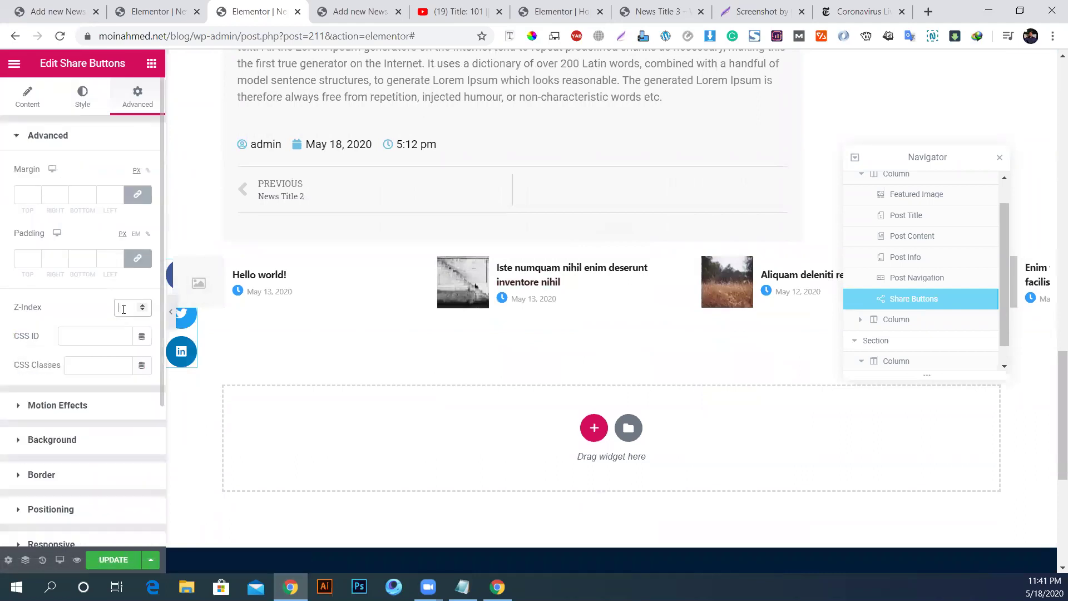
{"action": "type", "text": "2"}
{"action": "scroll", "coordinate": [389, 334], "scroll_direction": "up", "scroll_amount": 10}
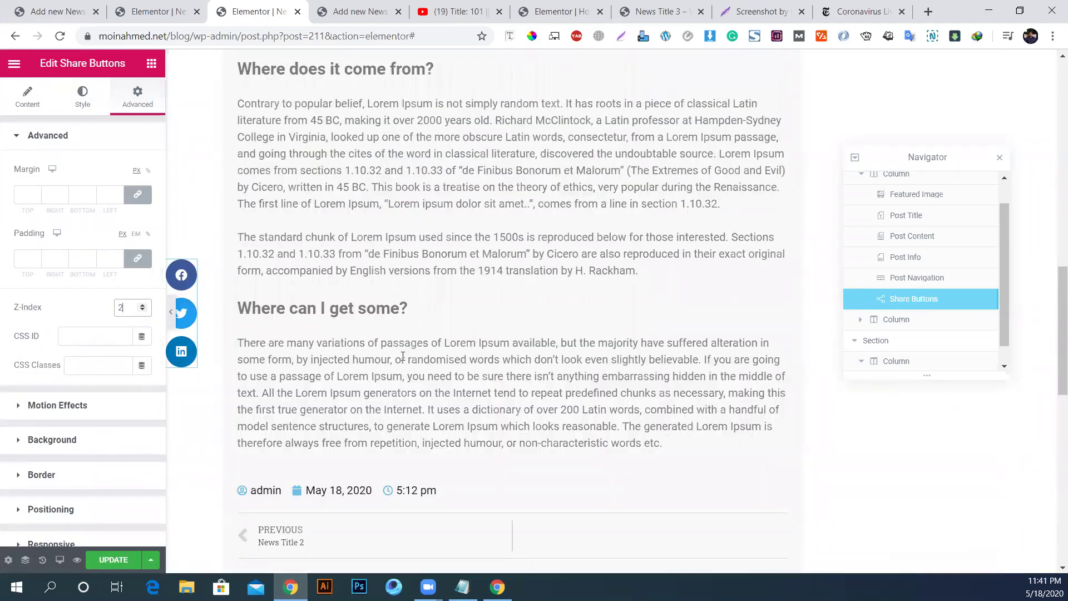
{"action": "scroll", "coordinate": [403, 356], "scroll_direction": "up", "scroll_amount": 8}
{"action": "scroll", "coordinate": [402, 352], "scroll_direction": "down", "scroll_amount": 6}
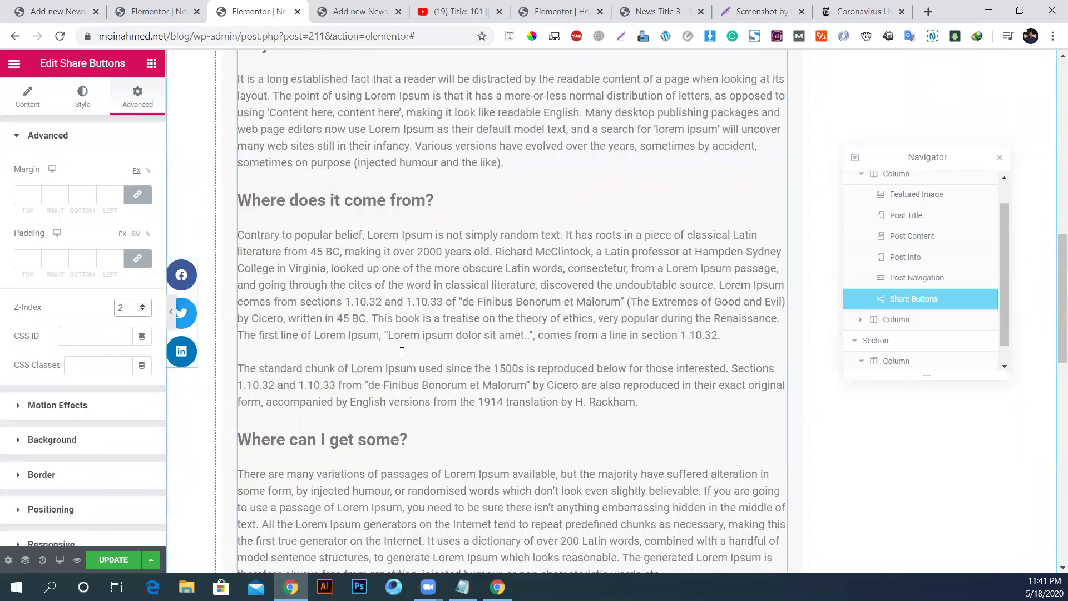
{"action": "scroll", "coordinate": [402, 351], "scroll_direction": "down", "scroll_amount": 6}
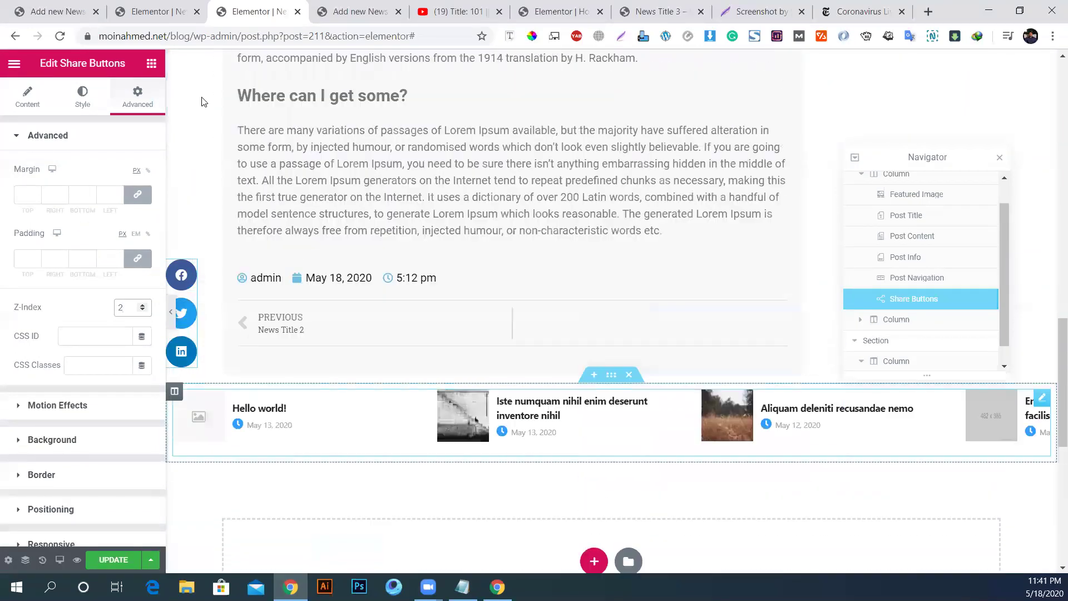
Step: Return to the widget list and reposition the structure panel back on the right side
{"action": "left_click", "coordinate": [152, 63]}
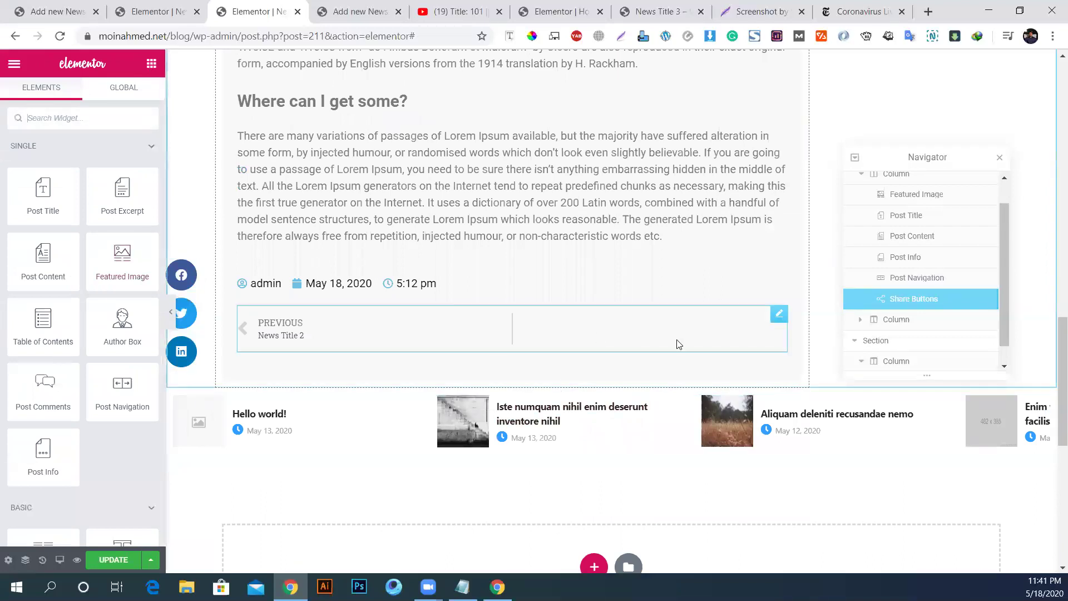
{"action": "scroll", "coordinate": [634, 289], "scroll_direction": "up", "scroll_amount": 15}
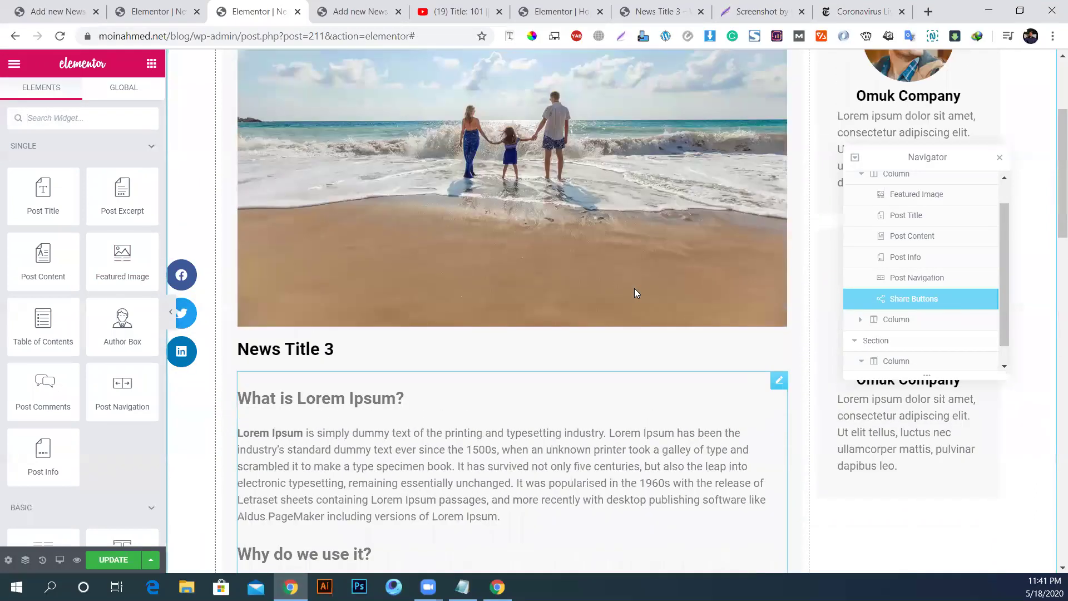
{"action": "scroll", "coordinate": [634, 288], "scroll_direction": "up", "scroll_amount": 4}
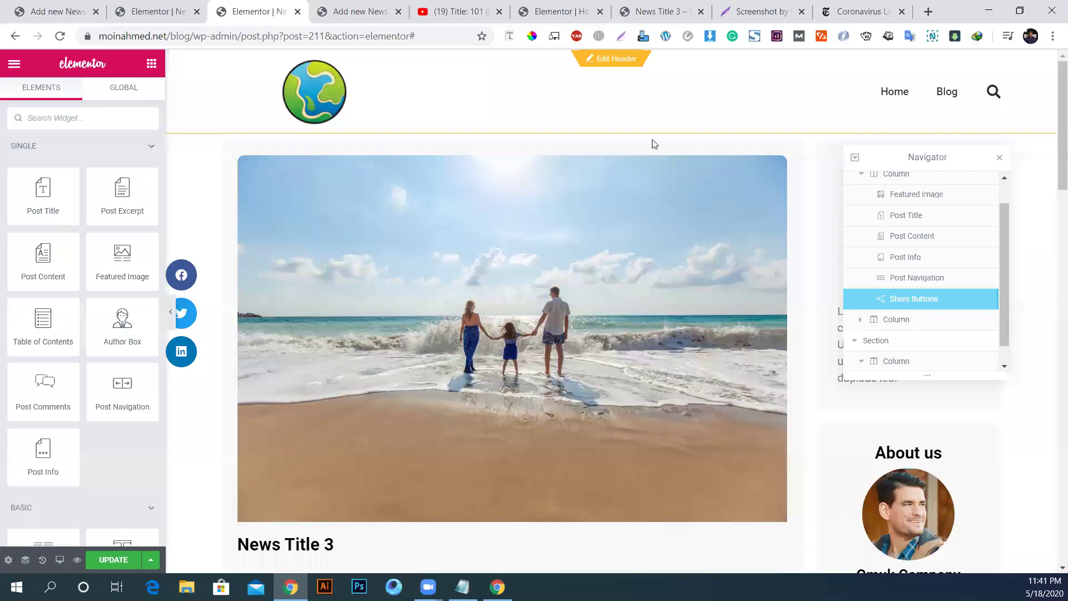
{"action": "left_click_drag", "start_coordinate": [943, 153], "coordinate": [666, 180]}
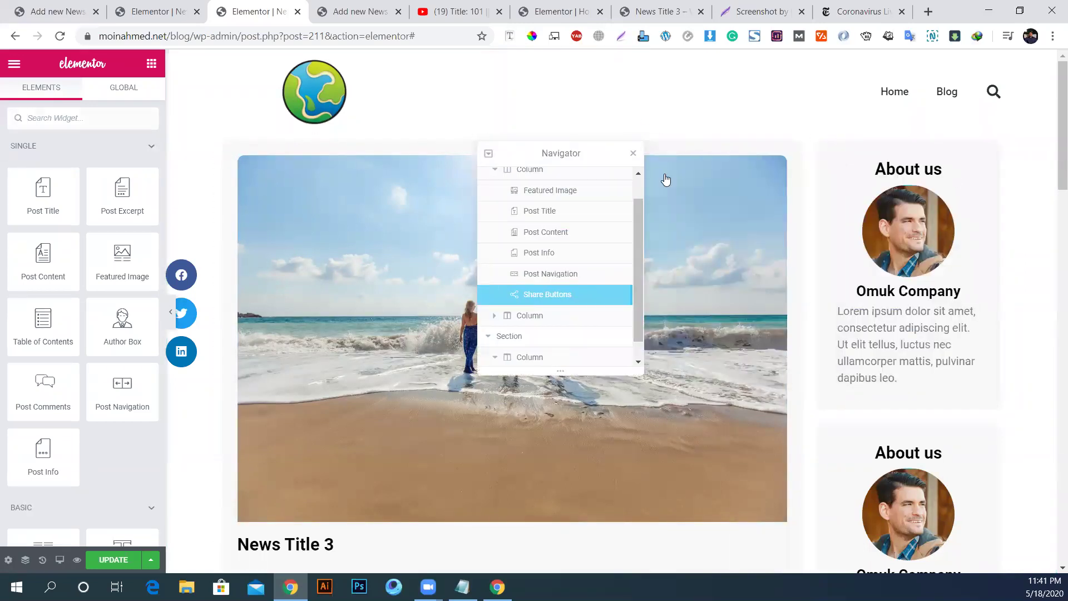
{"action": "left_click_drag", "start_coordinate": [560, 155], "coordinate": [934, 155]}
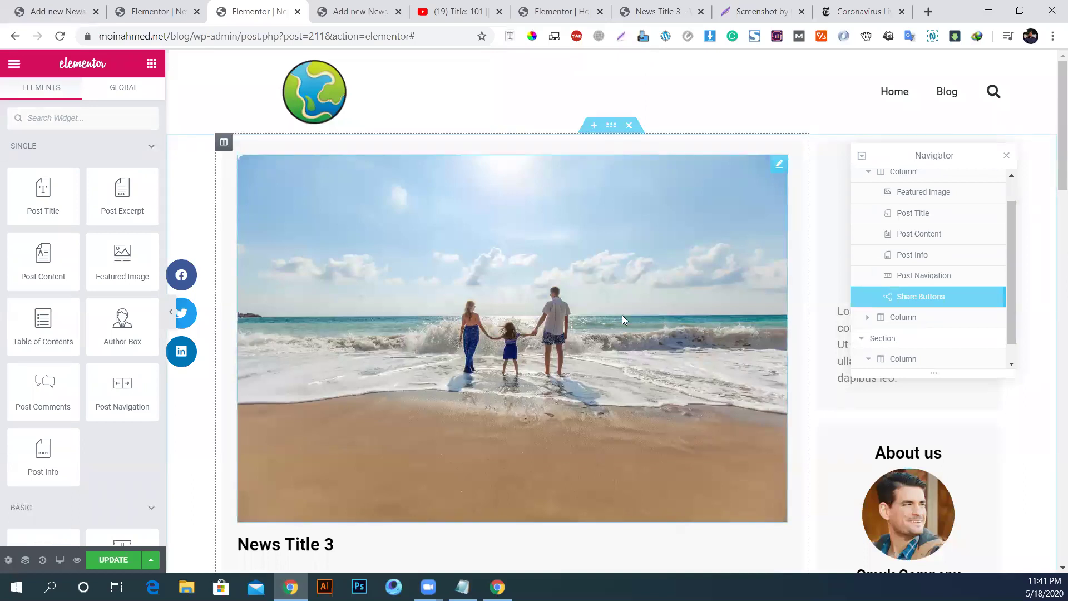
{"action": "scroll", "coordinate": [622, 315], "scroll_direction": "down", "scroll_amount": 20}
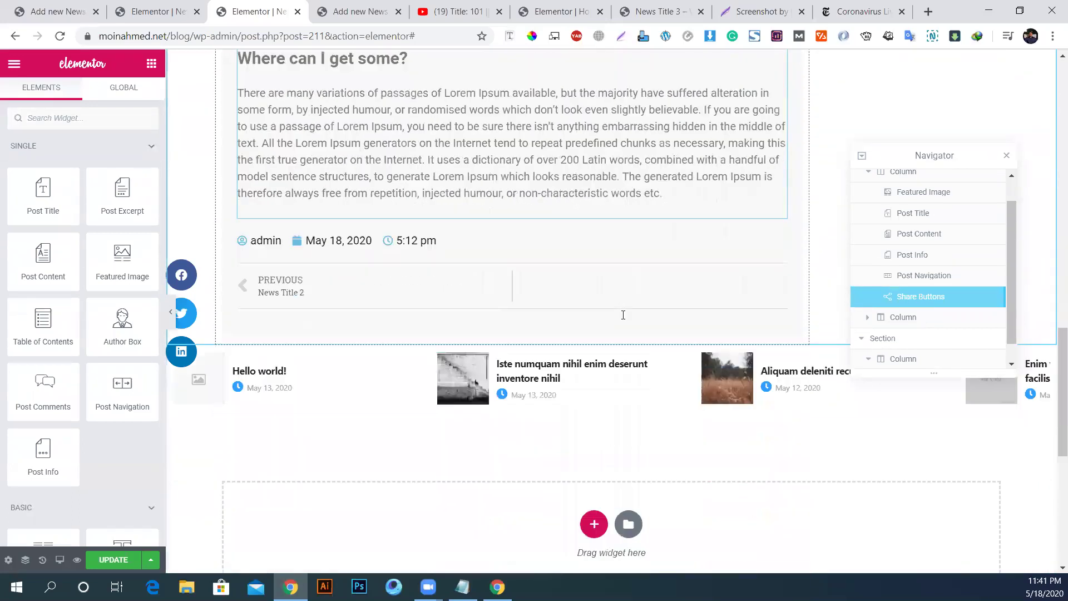
{"action": "scroll", "coordinate": [623, 315], "scroll_direction": "down", "scroll_amount": 5}
{"action": "scroll", "coordinate": [629, 317], "scroll_direction": "up", "scroll_amount": 3}
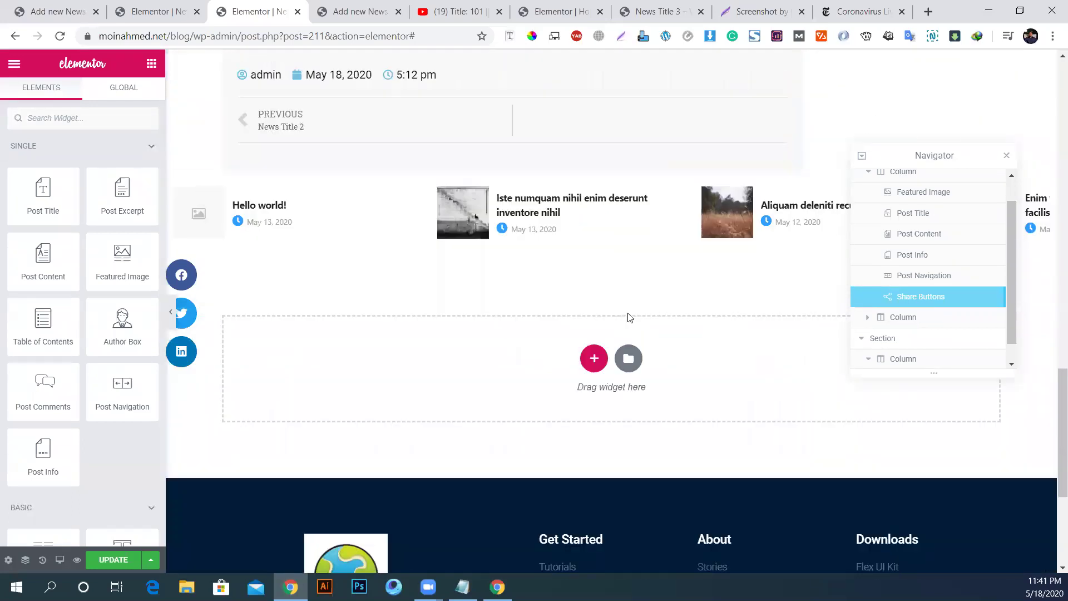
{"action": "left_click", "coordinate": [59, 559]}
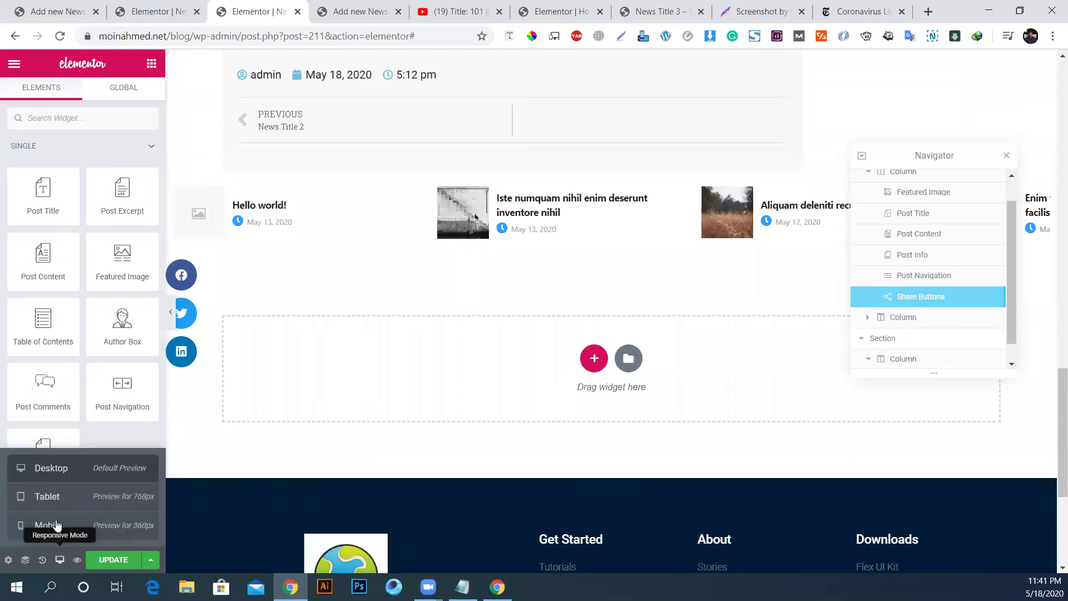
{"action": "left_click", "coordinate": [69, 535]}
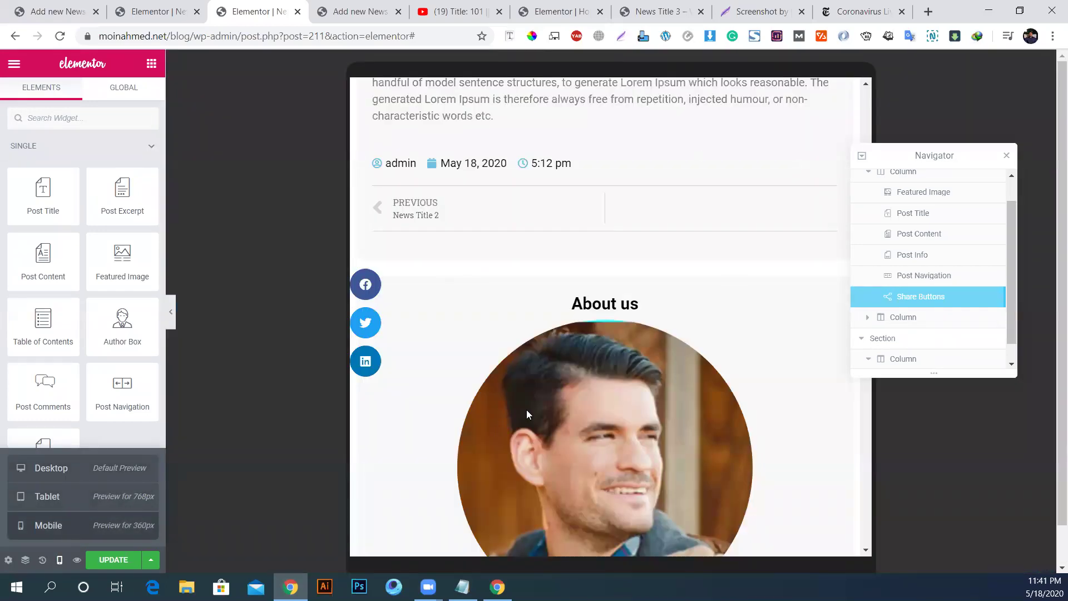
{"action": "scroll", "coordinate": [611, 391], "scroll_direction": "up", "scroll_amount": 10}
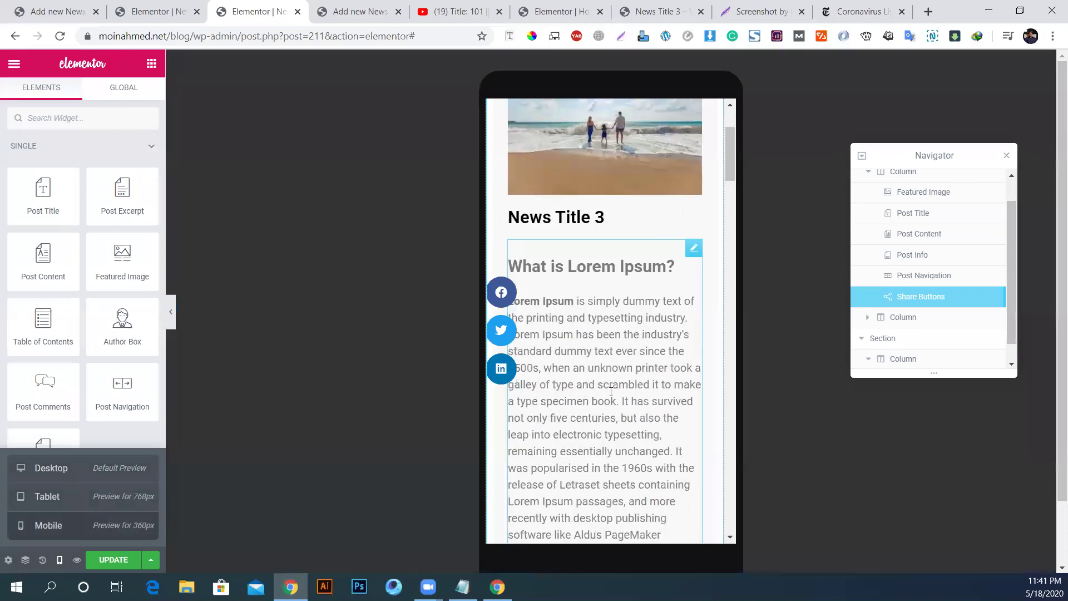
{"action": "scroll", "coordinate": [613, 396], "scroll_direction": "down", "scroll_amount": 4}
{"action": "scroll", "coordinate": [611, 393], "scroll_direction": "down", "scroll_amount": 8}
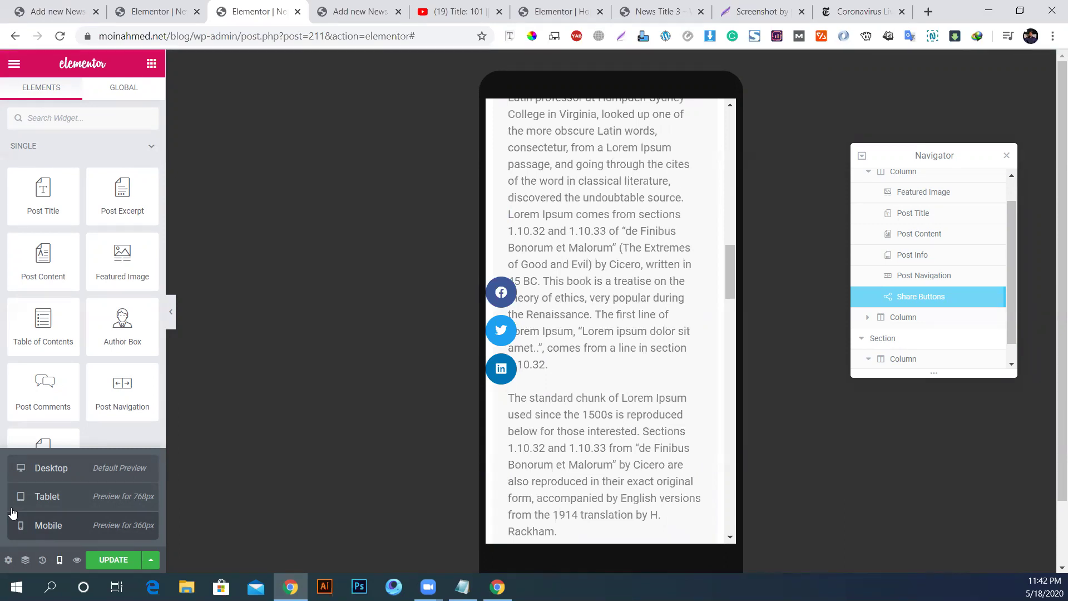
{"action": "left_click", "coordinate": [61, 473]}
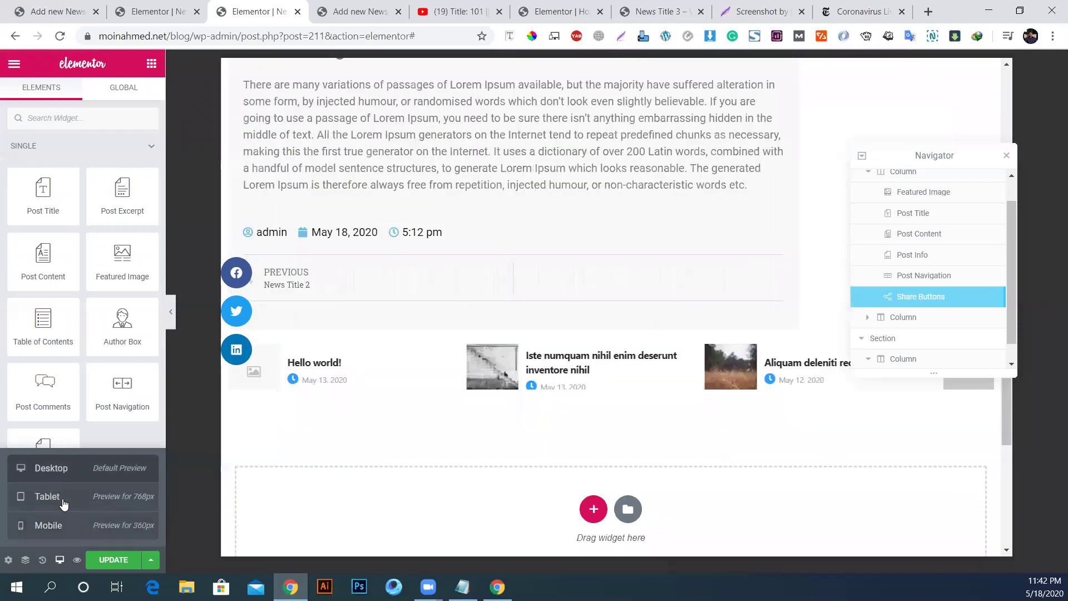
{"action": "scroll", "coordinate": [852, 452], "scroll_direction": "up", "scroll_amount": 5}
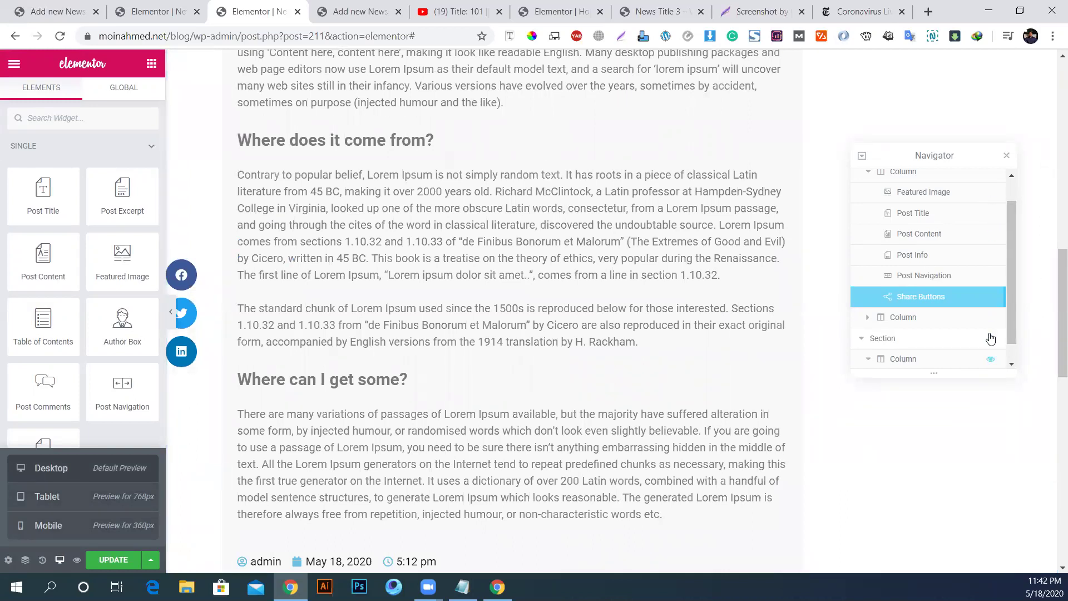
{"action": "scroll", "coordinate": [475, 338], "scroll_direction": "down", "scroll_amount": 10}
{"action": "scroll", "coordinate": [475, 333], "scroll_direction": "up", "scroll_amount": 6}
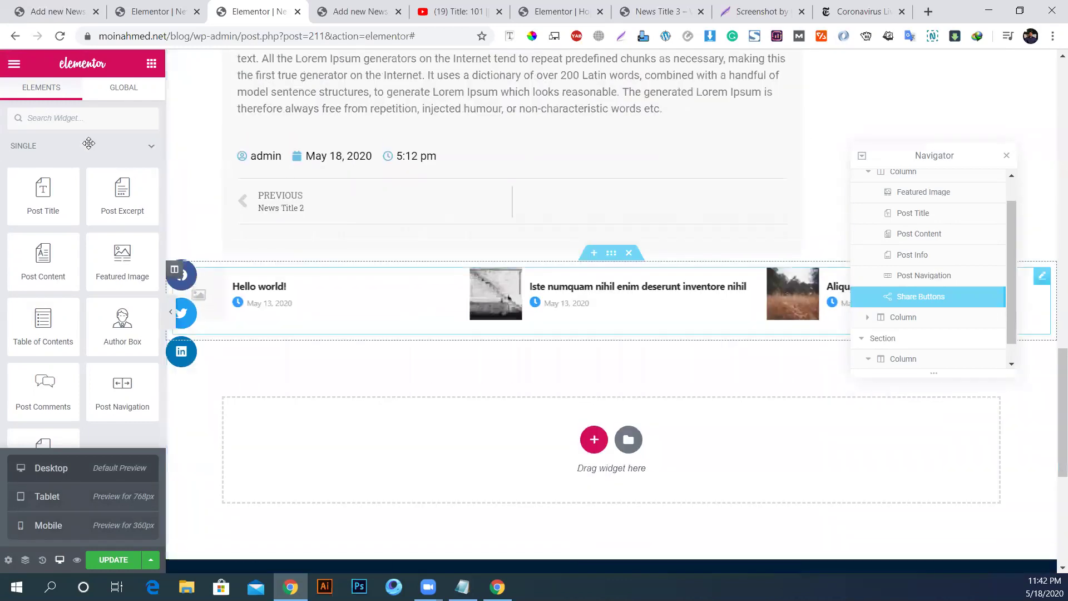
{"action": "left_click", "coordinate": [73, 120]}
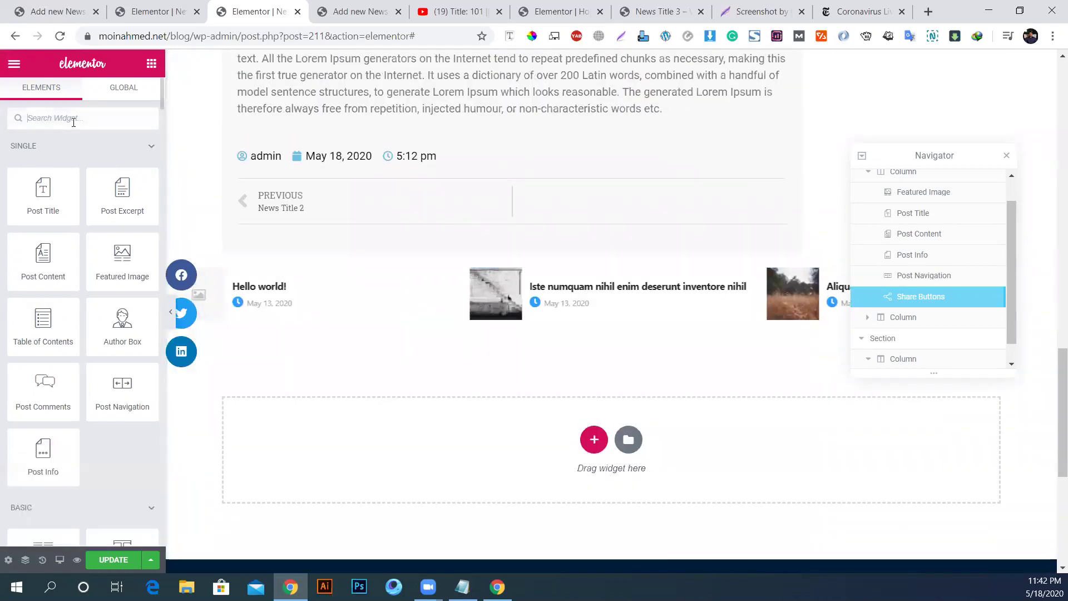
{"action": "type", "text": "comm"}
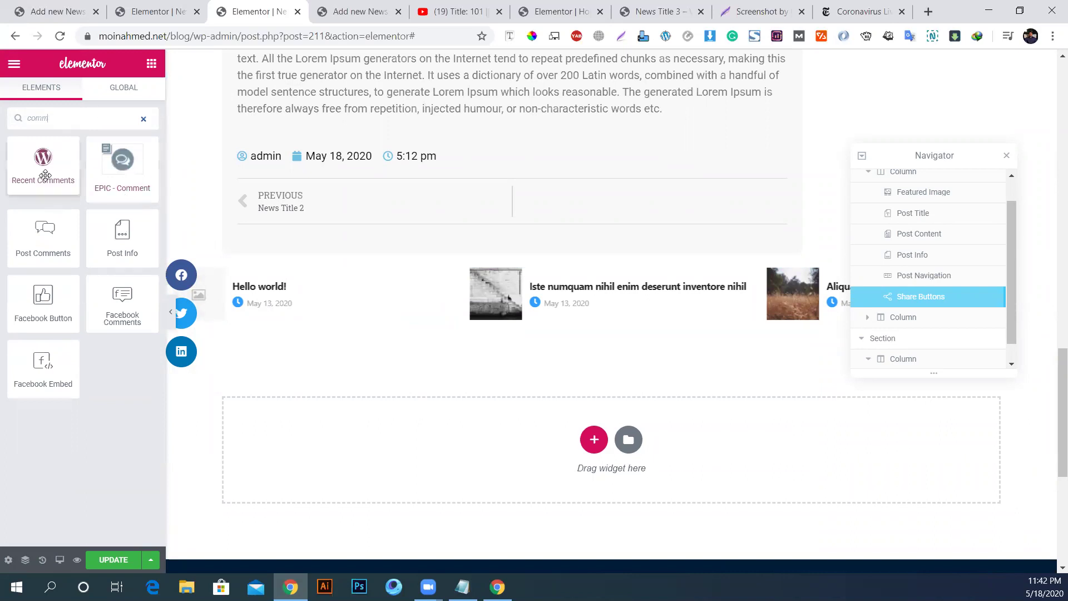
{"action": "left_click_drag", "start_coordinate": [49, 228], "coordinate": [377, 214]}
{"action": "left_click_drag", "start_coordinate": [374, 209], "coordinate": [373, 214]}
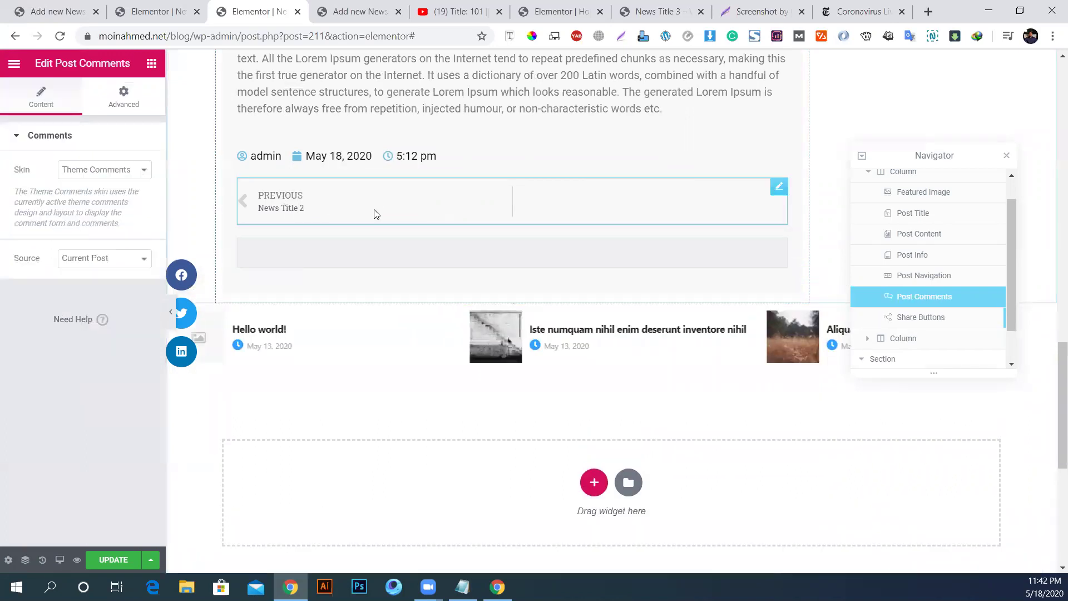
{"action": "right_click", "coordinate": [368, 269]}
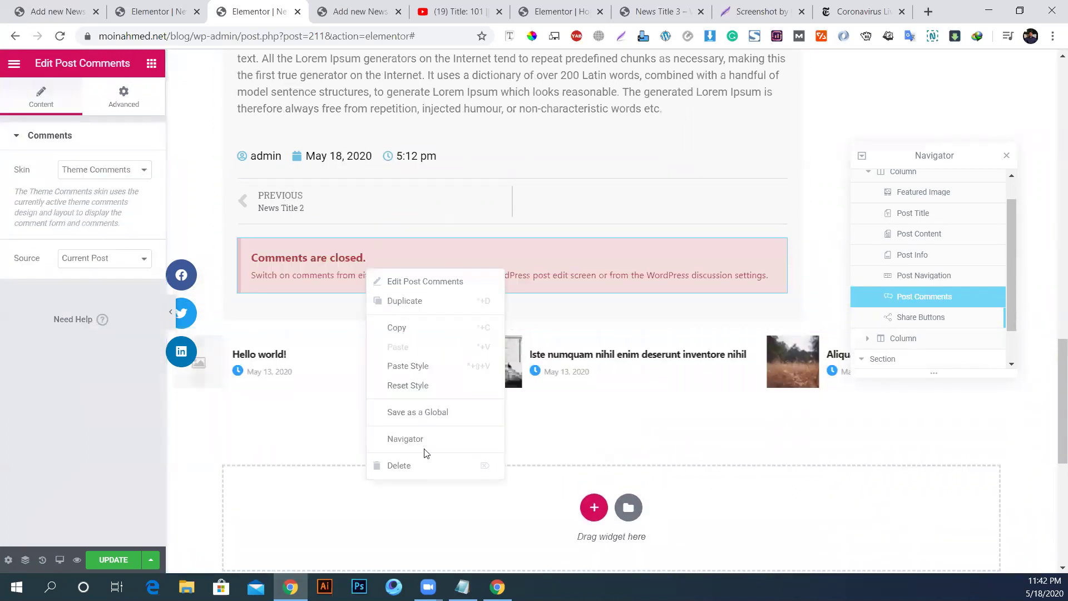
{"action": "left_click", "coordinate": [307, 288]}
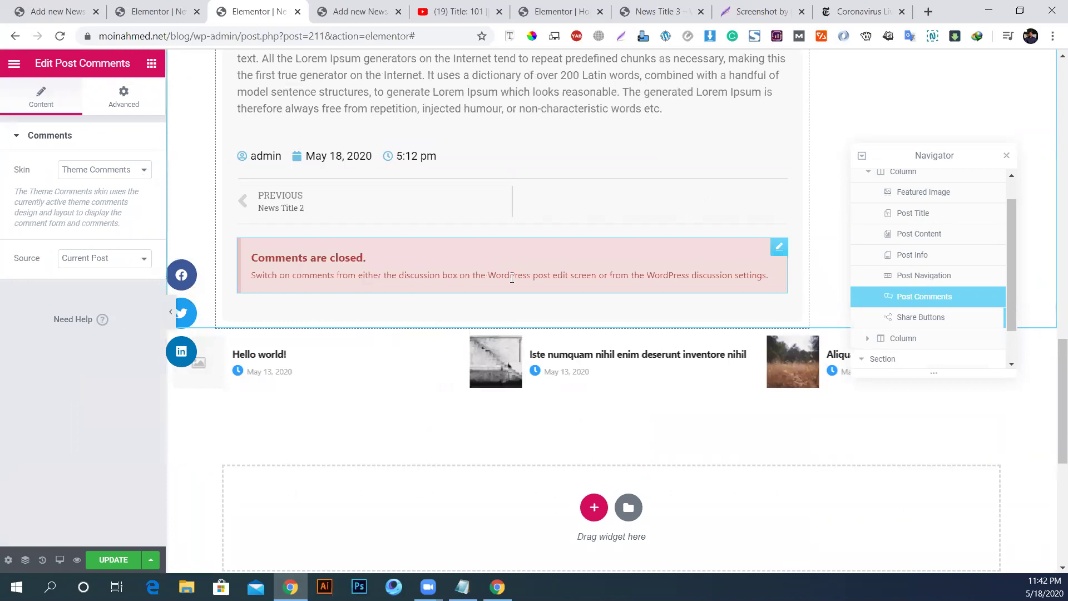
{"action": "right_click", "coordinate": [672, 268]}
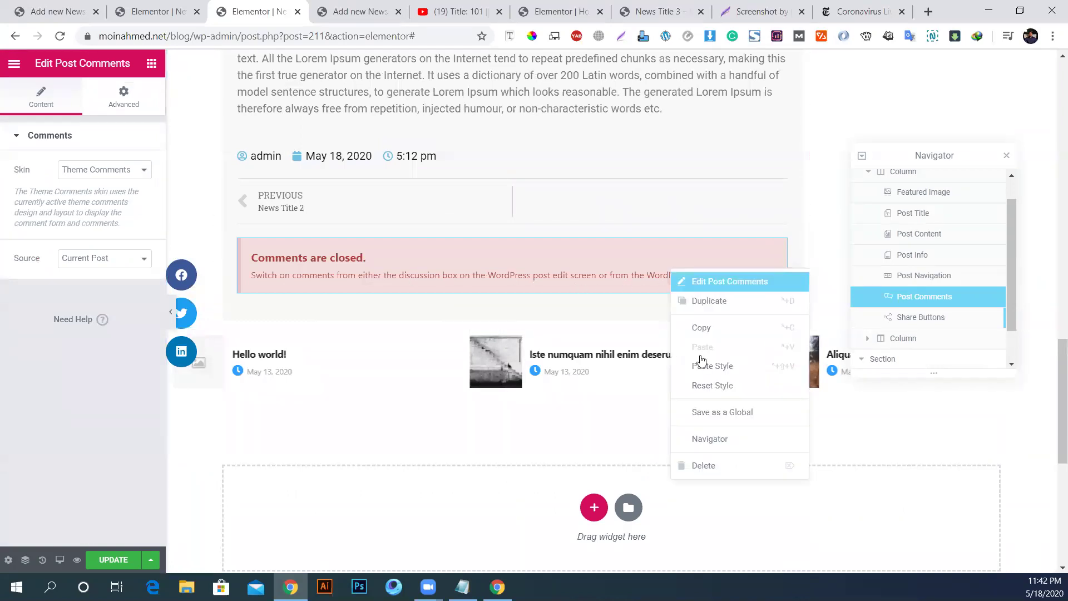
{"action": "left_click", "coordinate": [703, 466]}
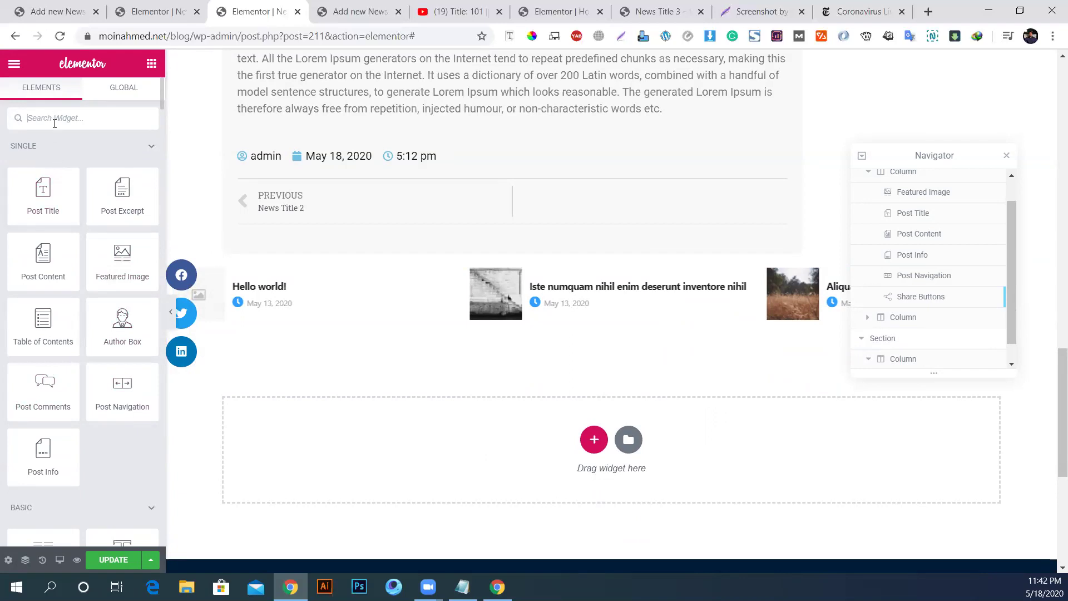
Step: Search 'comme', place Facebook Comments below Post Navigation, and save the template with Update
{"action": "type", "text": "comme"}
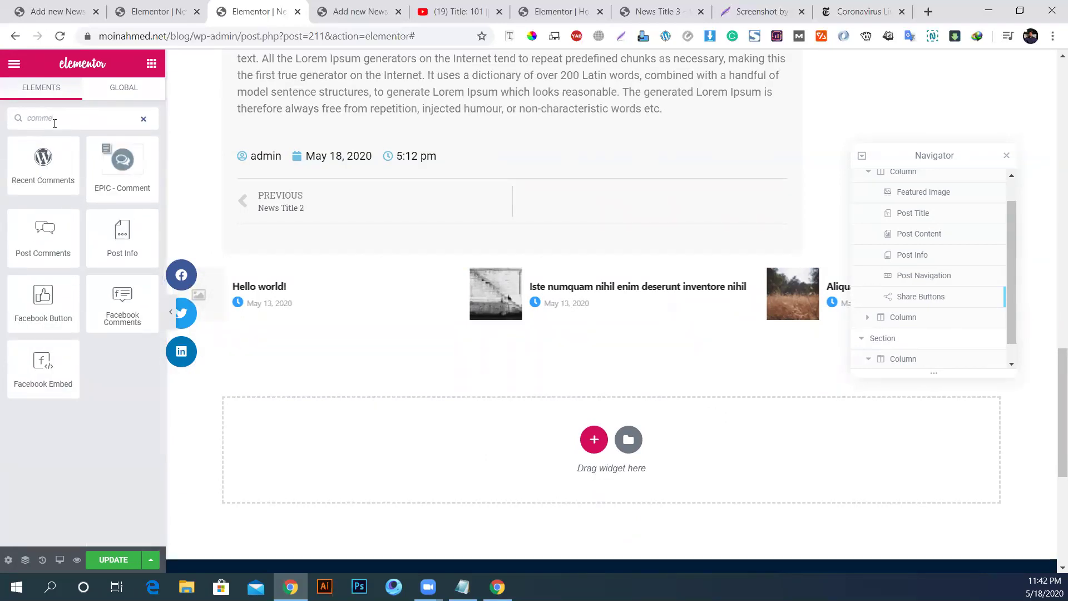
{"action": "left_click_drag", "start_coordinate": [120, 298], "coordinate": [342, 228]}
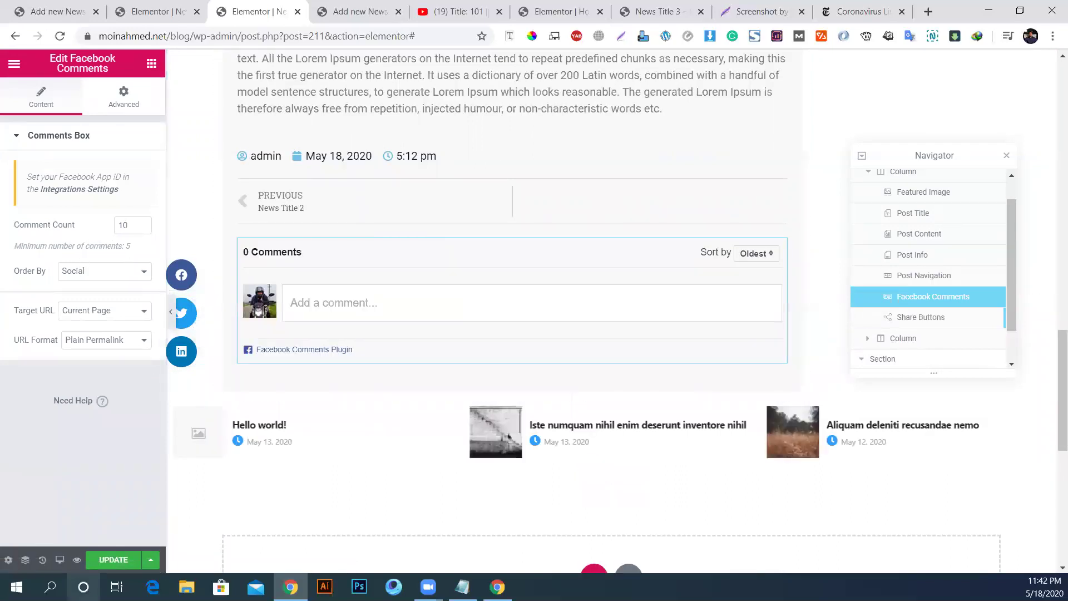
{"action": "left_click", "coordinate": [104, 561]}
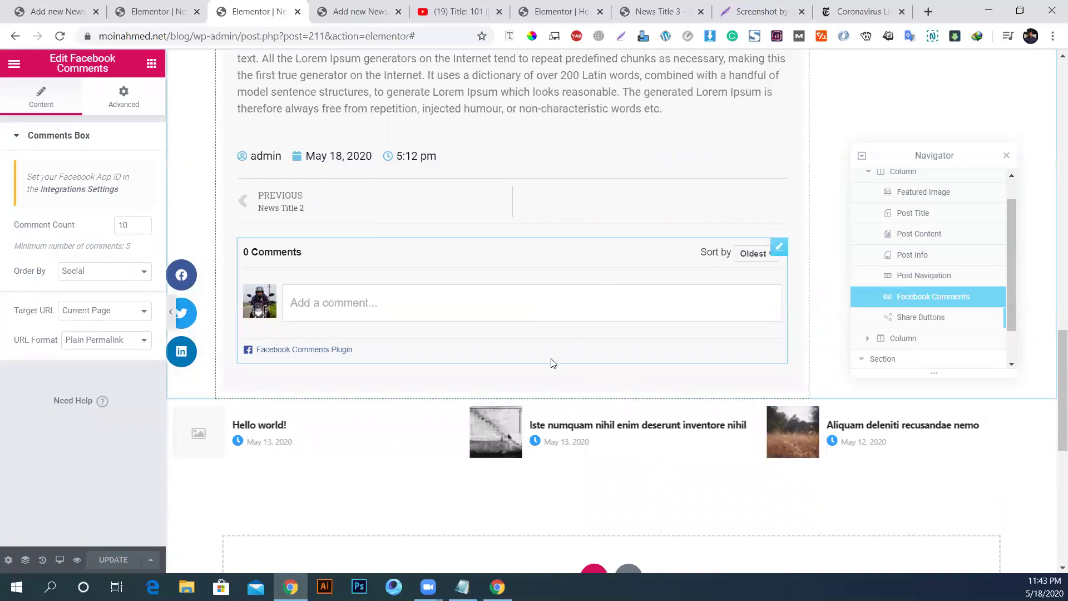
Step: Restore Notepad and add ': Done' after News Title, News Details and Featured Image
{"action": "left_click", "coordinate": [462, 588]}
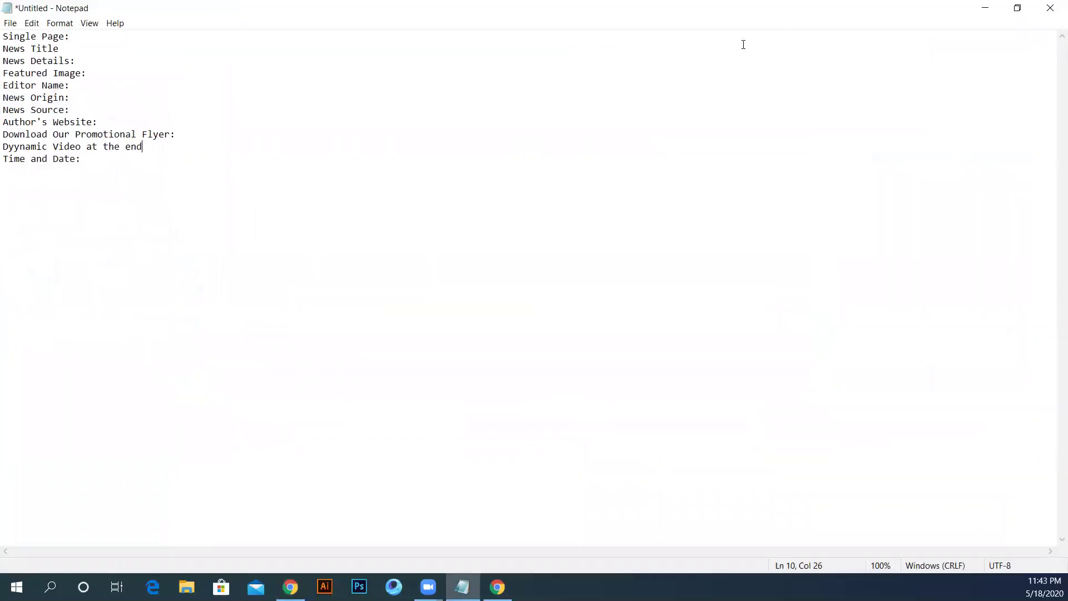
{"action": "double_click", "coordinate": [461, 10]}
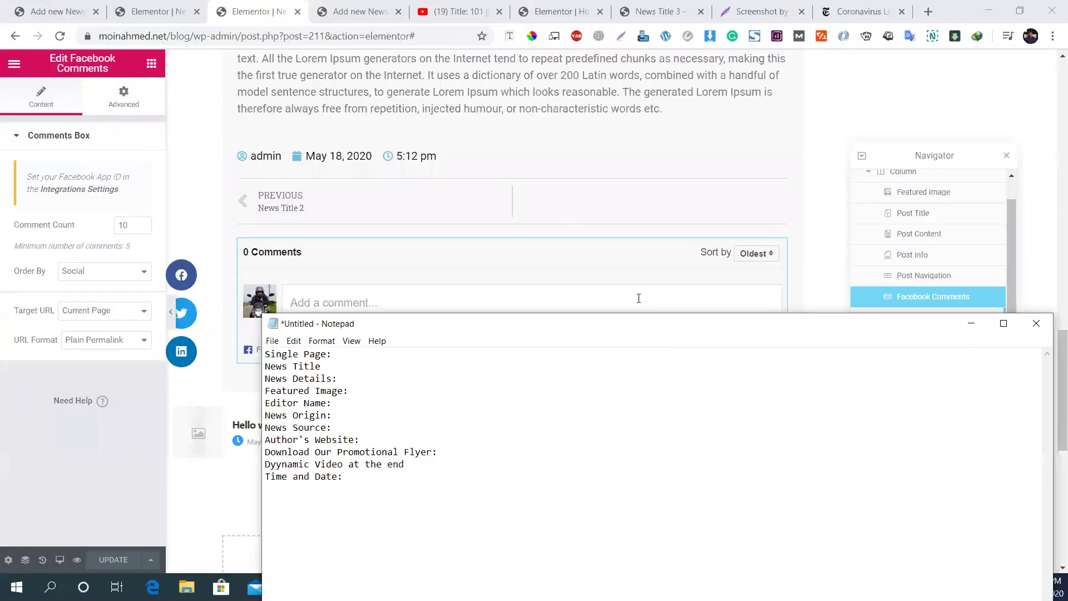
{"action": "scroll", "coordinate": [565, 210], "scroll_direction": "up", "scroll_amount": 15}
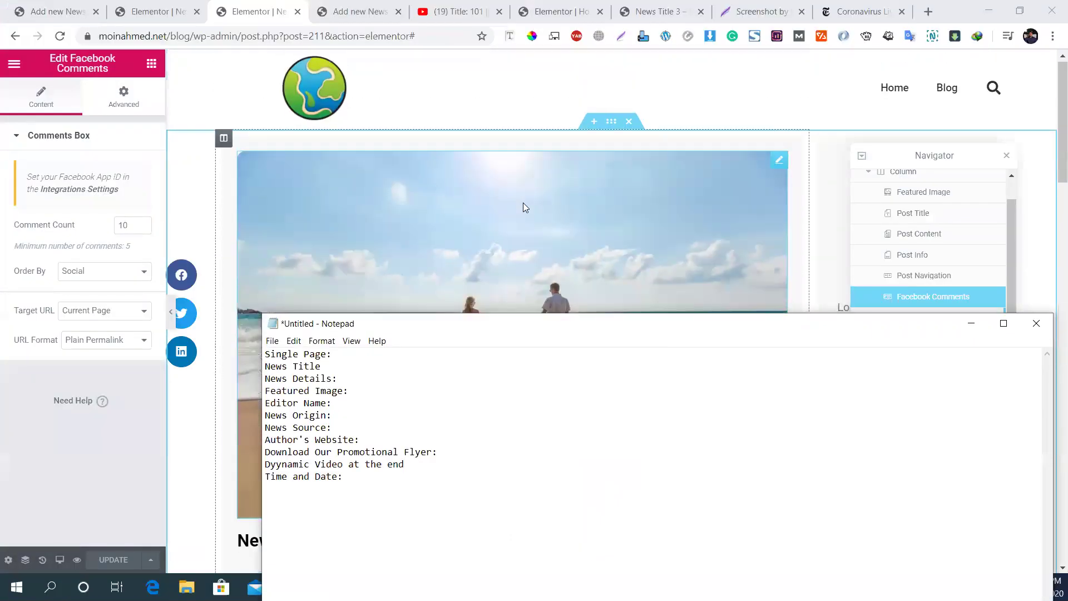
{"action": "scroll", "coordinate": [525, 208], "scroll_direction": "down", "scroll_amount": 7}
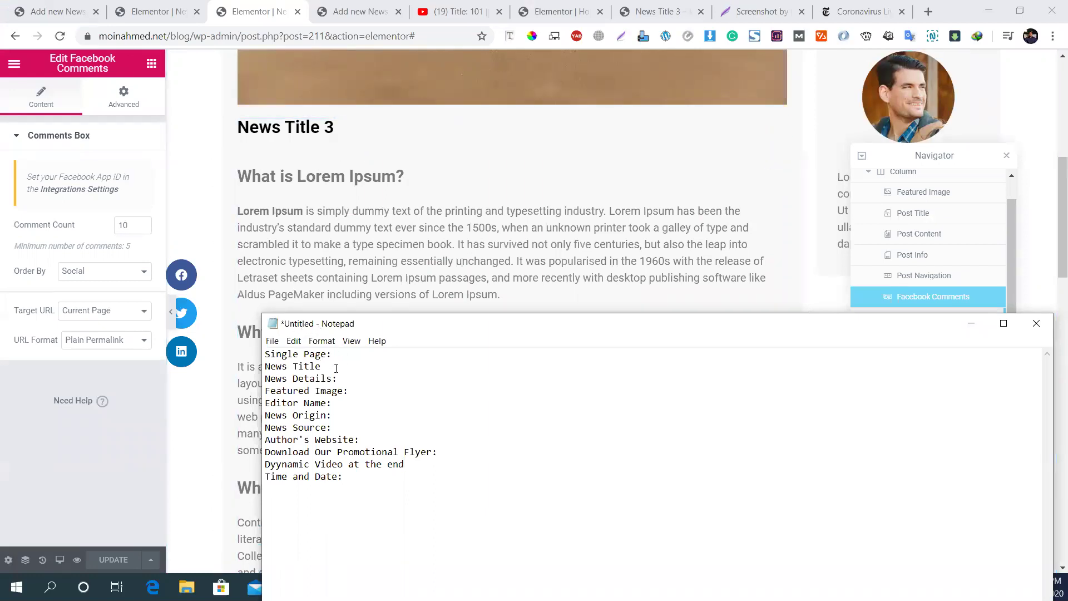
{"action": "type", "text": "Done"}
{"action": "scroll", "coordinate": [312, 243], "scroll_direction": "down", "scroll_amount": 15}
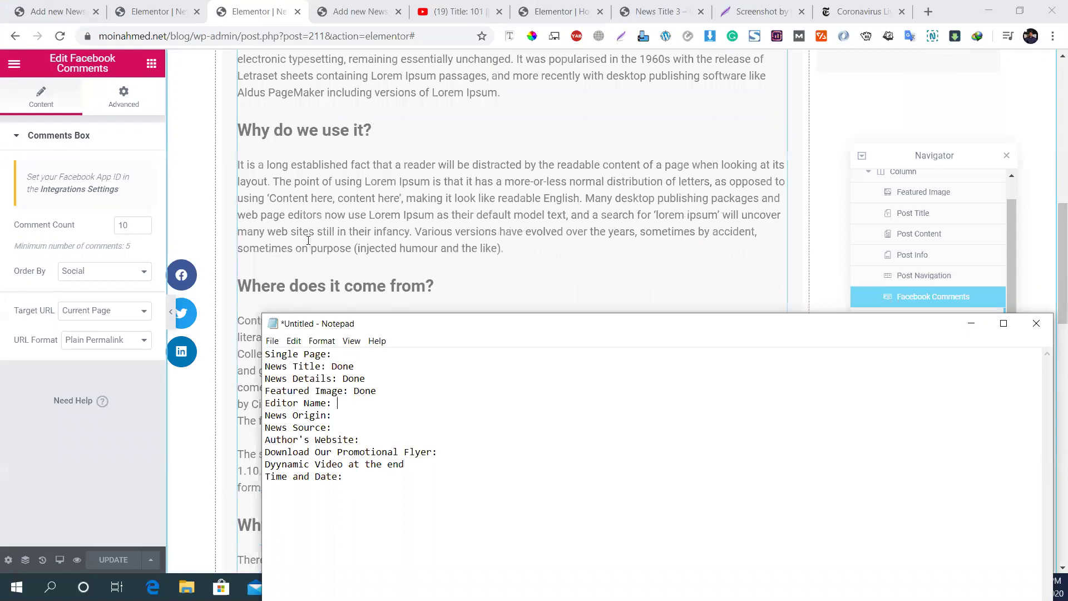
{"action": "scroll", "coordinate": [312, 243], "scroll_direction": "up", "scroll_amount": 5}
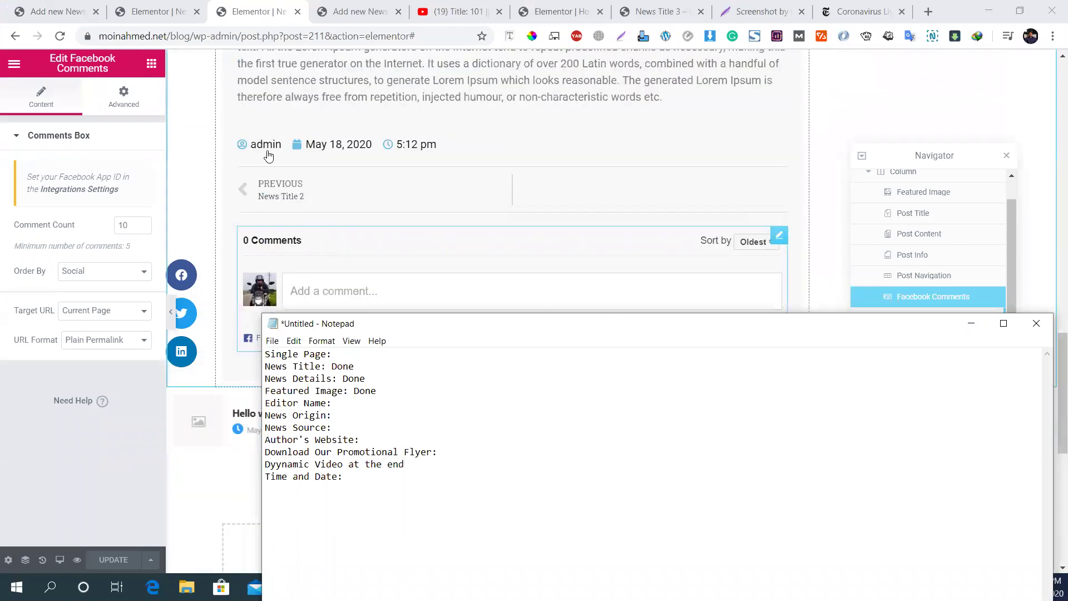
Step: Inspect the Post Info widget's Author item, keeping type Author, then return to Notepad's Editor Name line
{"action": "left_click", "coordinate": [264, 155]}
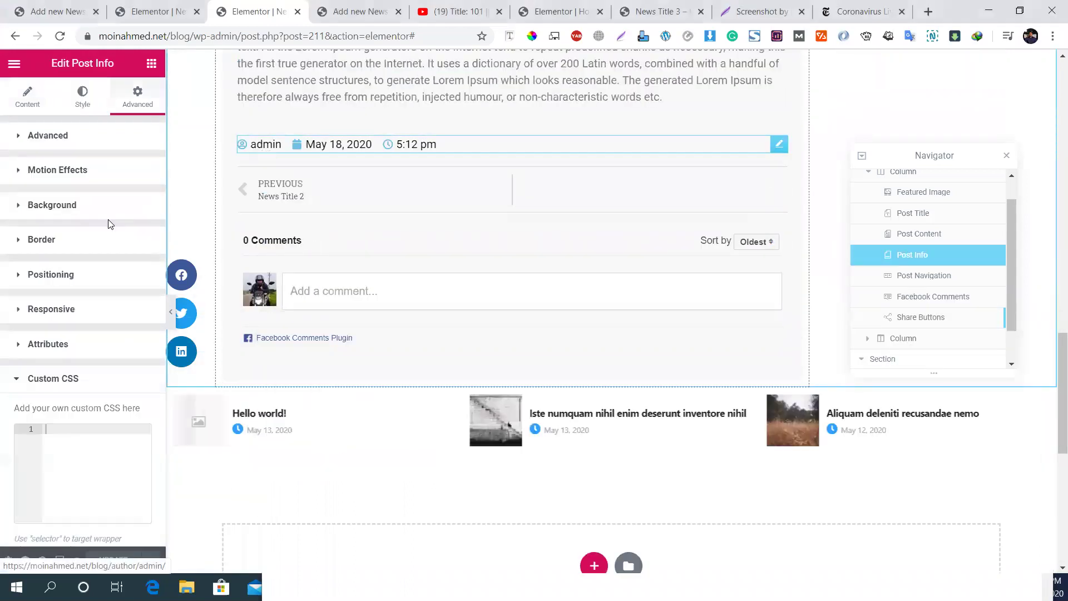
{"action": "left_click", "coordinate": [37, 107]}
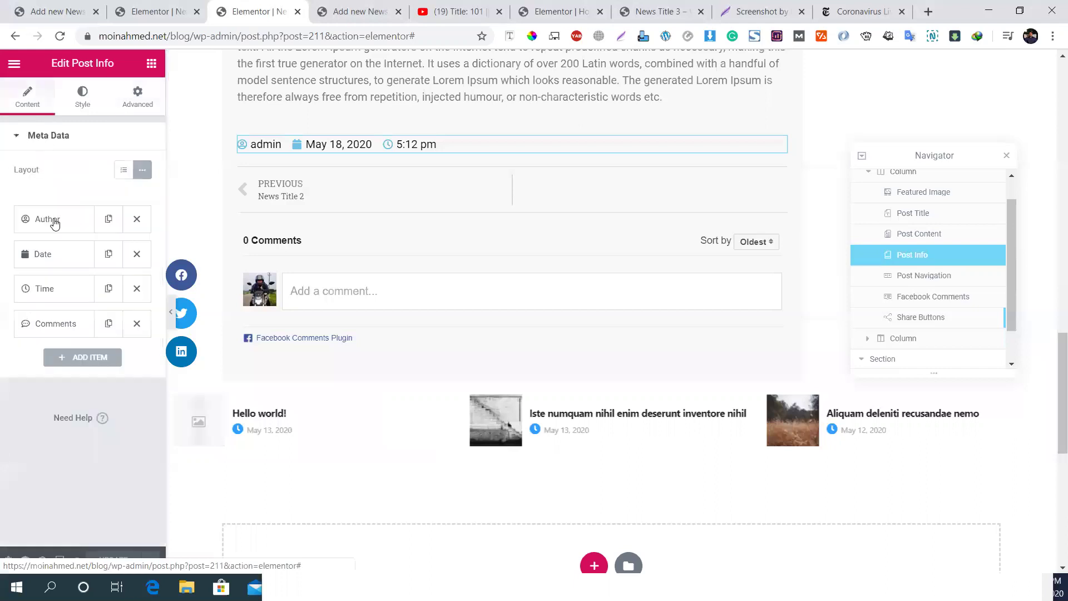
{"action": "left_click", "coordinate": [52, 224]}
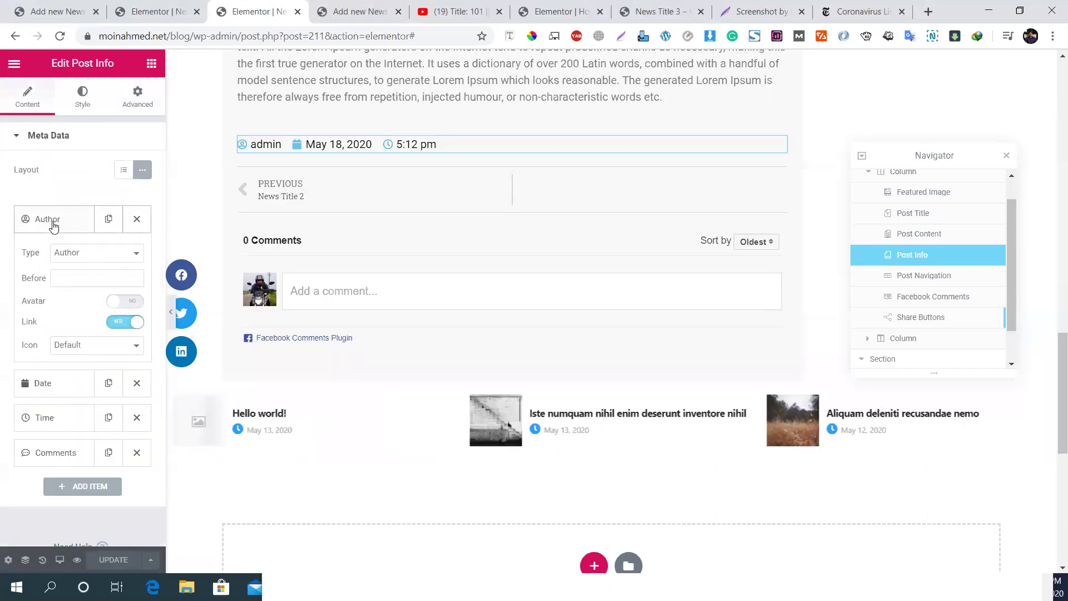
{"action": "left_click", "coordinate": [89, 254]}
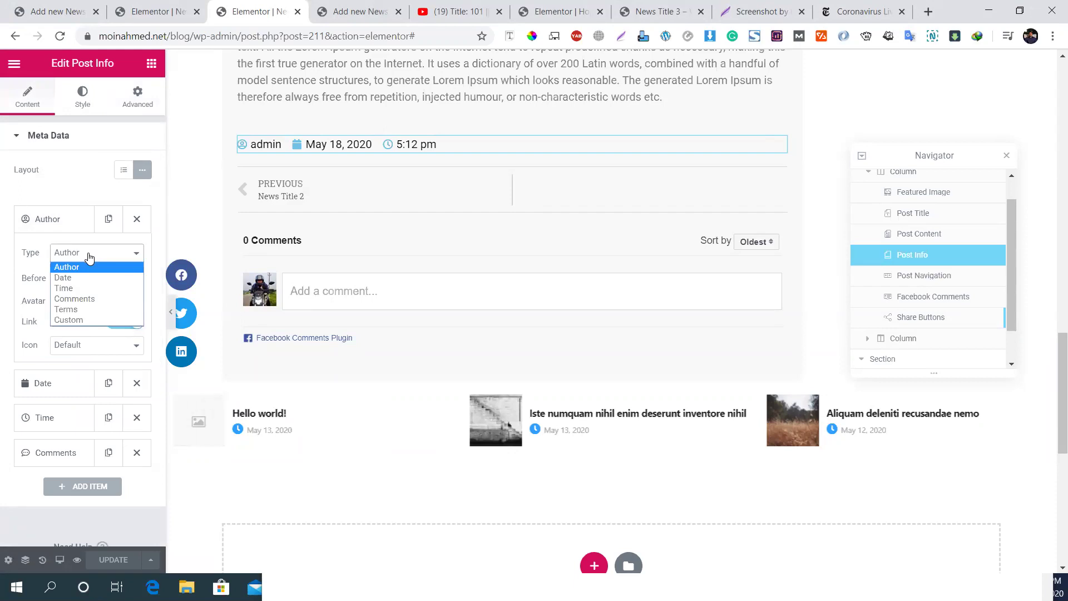
{"action": "left_click", "coordinate": [88, 256]}
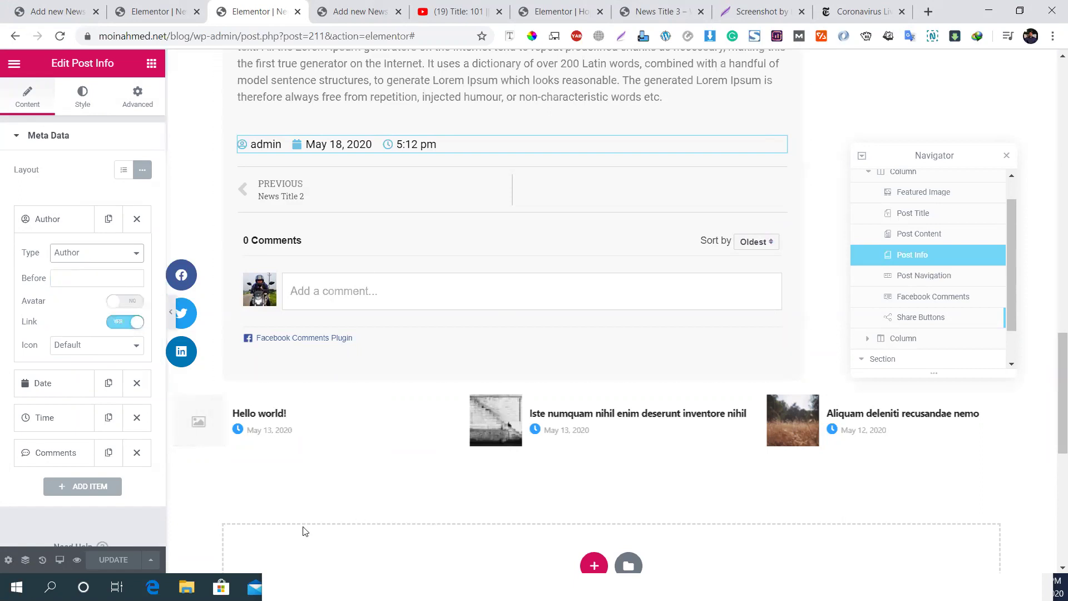
{"action": "left_click", "coordinate": [281, 573]}
{"action": "left_click", "coordinate": [353, 404]}
Step: Mark News Origin as Pending and the News Source lines as No in the Notepad checklist
{"action": "type", "text": "Pending"}
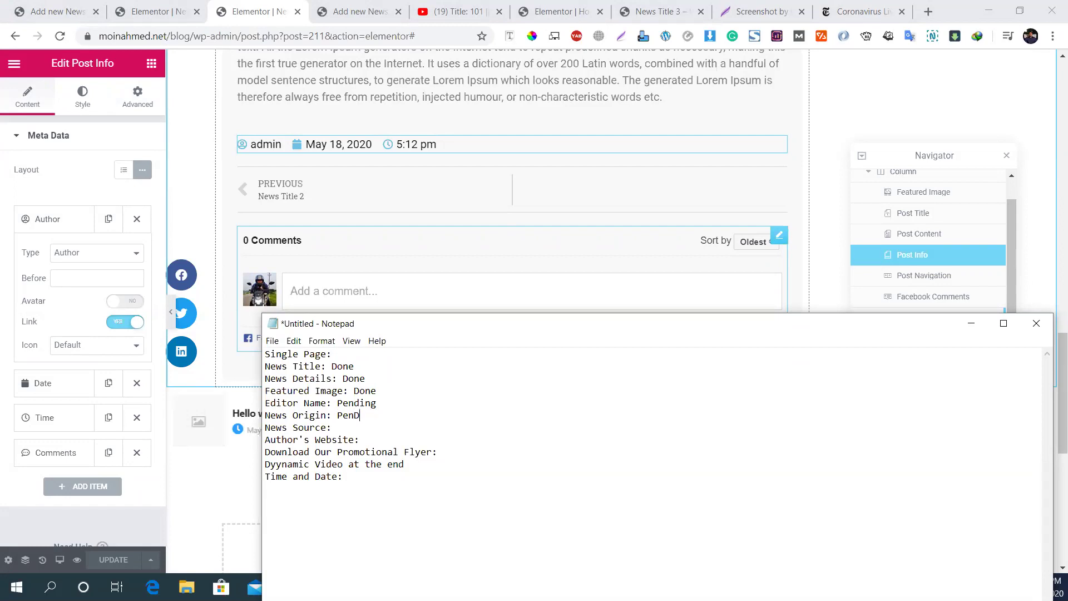
{"action": "type", "text": "ing"}
{"action": "key", "text": "Down"}
{"action": "type", "text": "No"}
{"action": "type", "text": "No"}
Step: Mark the flyer and Dyynamic Video items No and Time and Date Done, then return to Chrome
{"action": "left_click", "coordinate": [454, 454]}
{"action": "type", "text": "No"}
{"action": "left_click", "coordinate": [429, 466]}
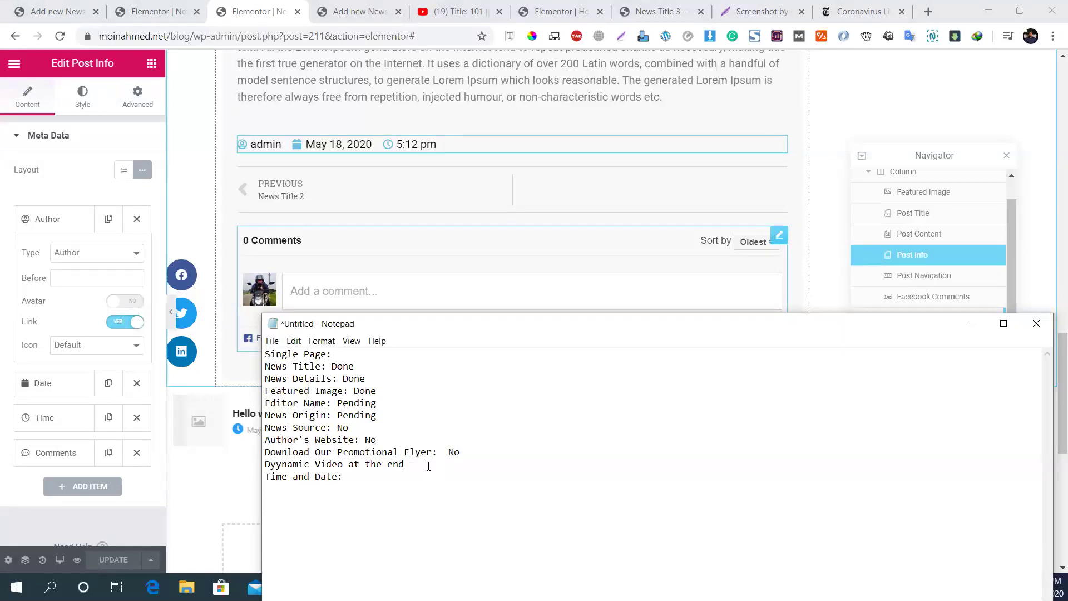
{"action": "type", "text": ": No"}
{"action": "left_click", "coordinate": [345, 477]}
{"action": "type", "text": "Done"}
{"action": "left_click_drag", "start_coordinate": [456, 326], "coordinate": [497, 140]}
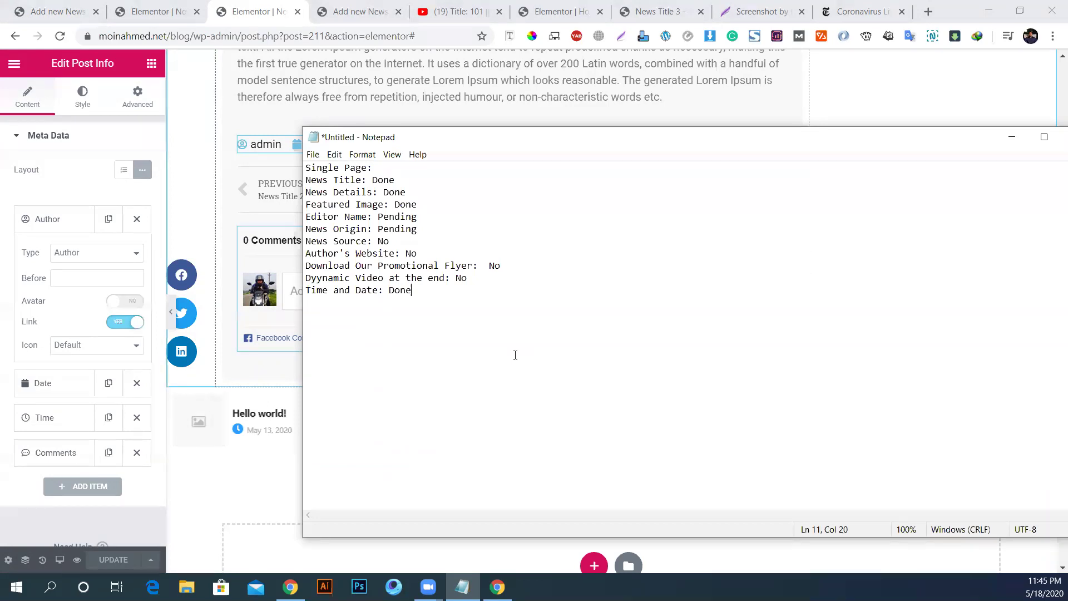
{"action": "left_click", "coordinate": [458, 10]}
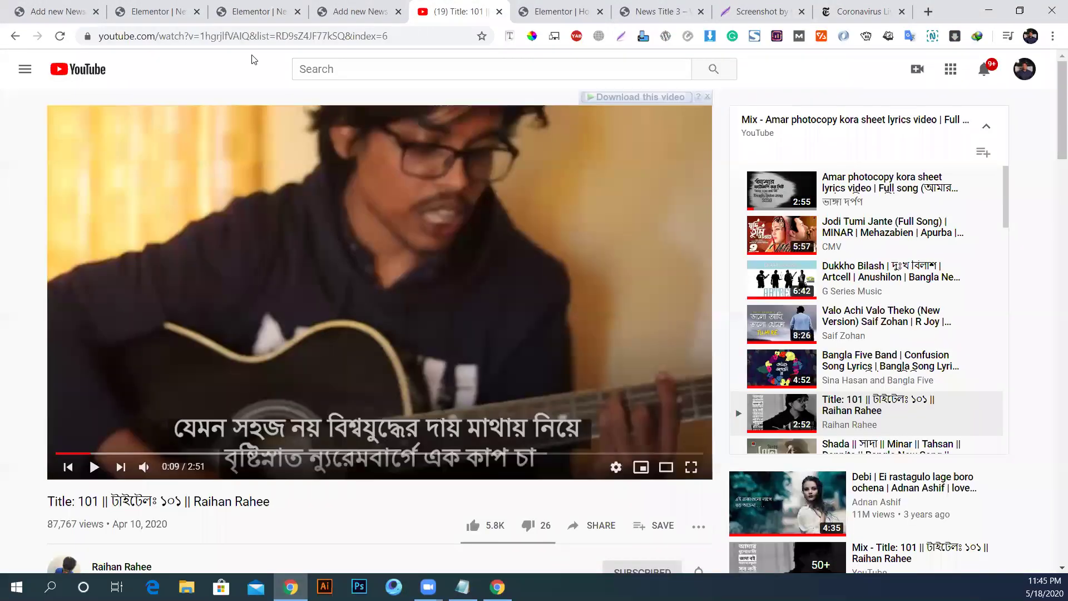
Step: Search Google for 'custom field type for wordpress'
{"action": "left_click", "coordinate": [261, 38]}
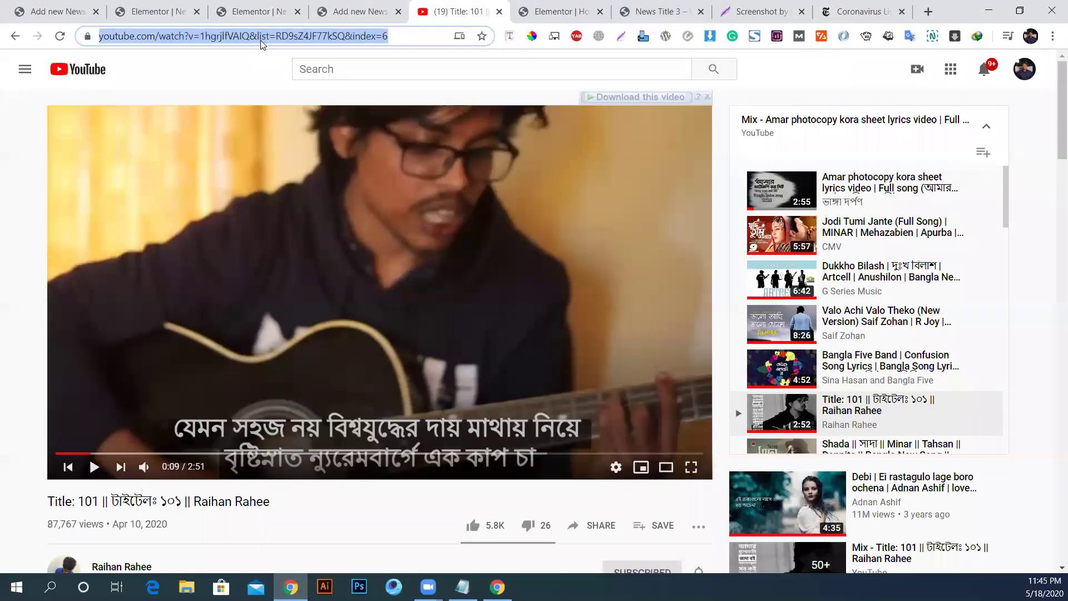
{"action": "type", "text": "custom "}
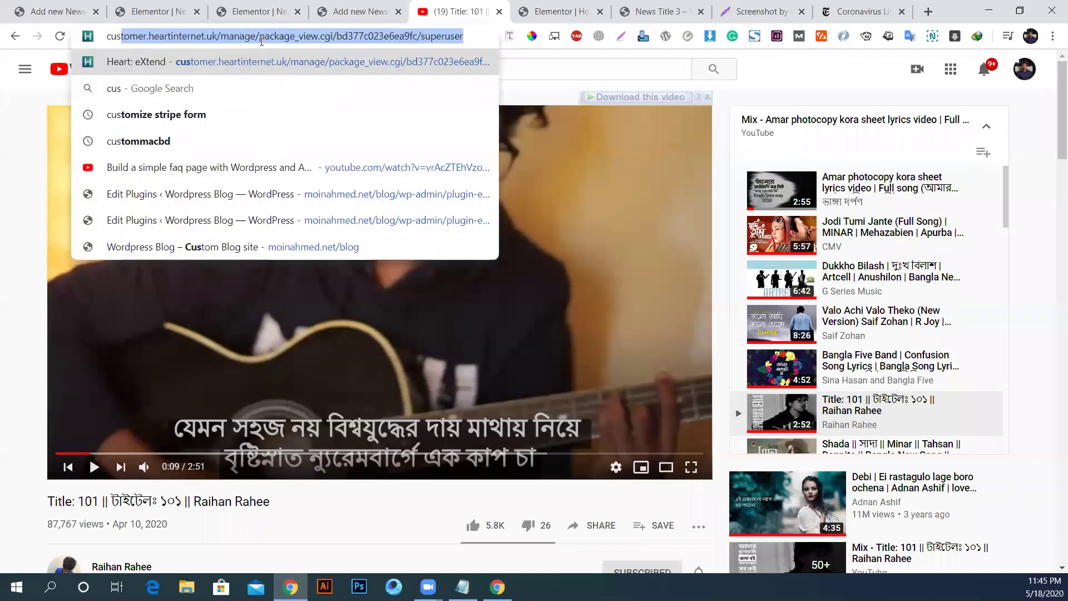
{"action": "type", "text": "field"}
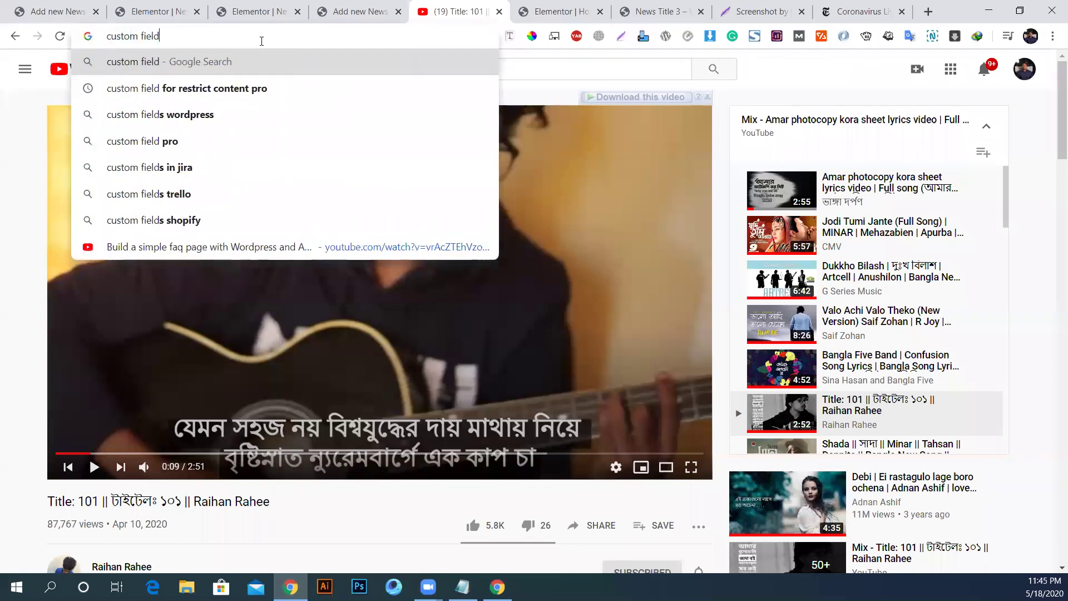
{"action": "type", "text": " t"}
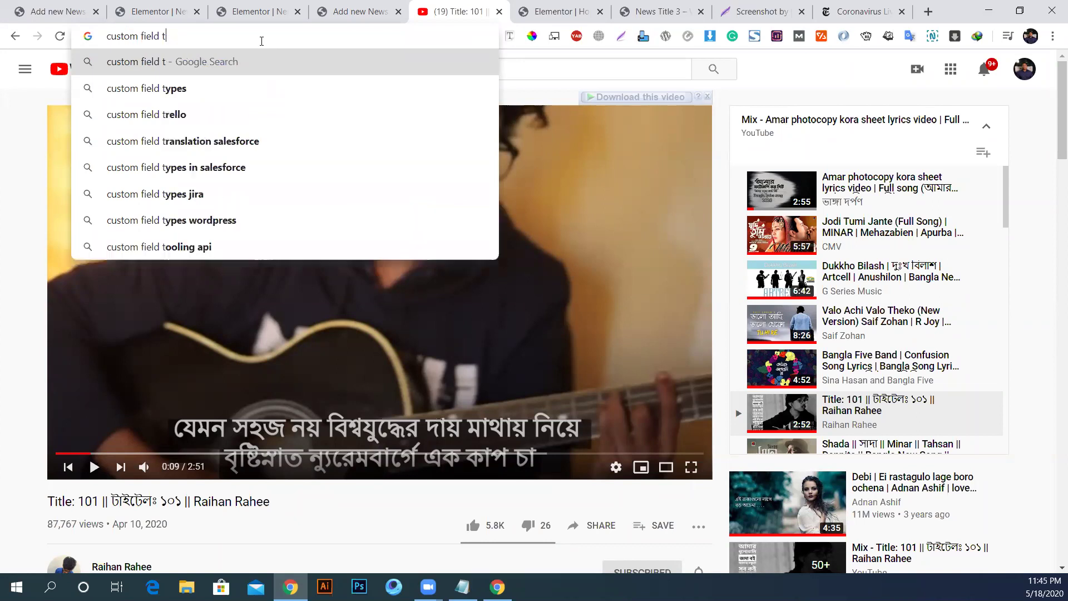
{"action": "type", "text": "ype"}
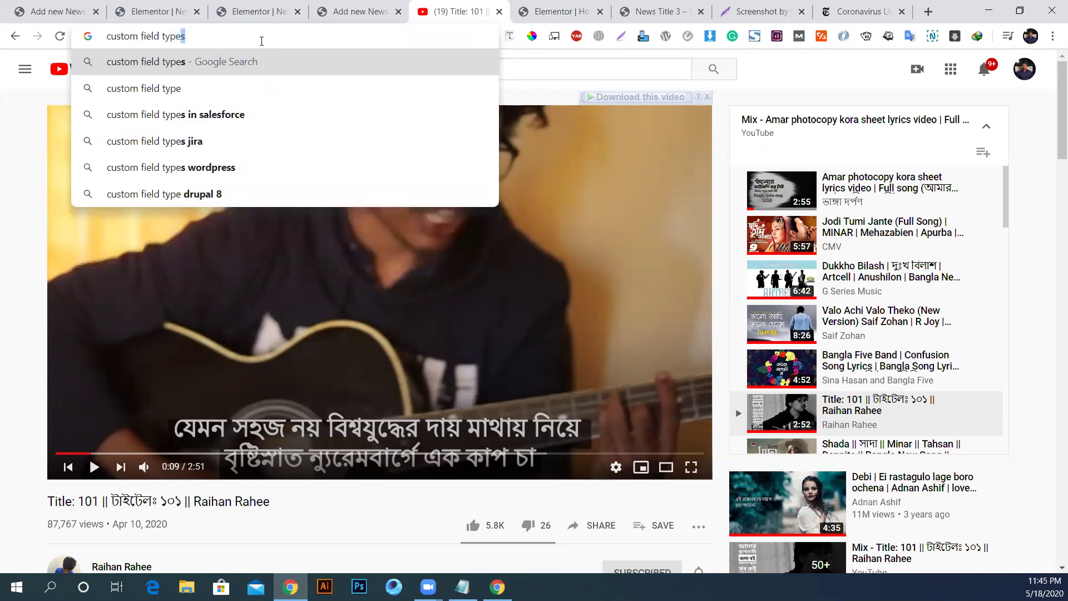
{"action": "key", "text": "Return"}
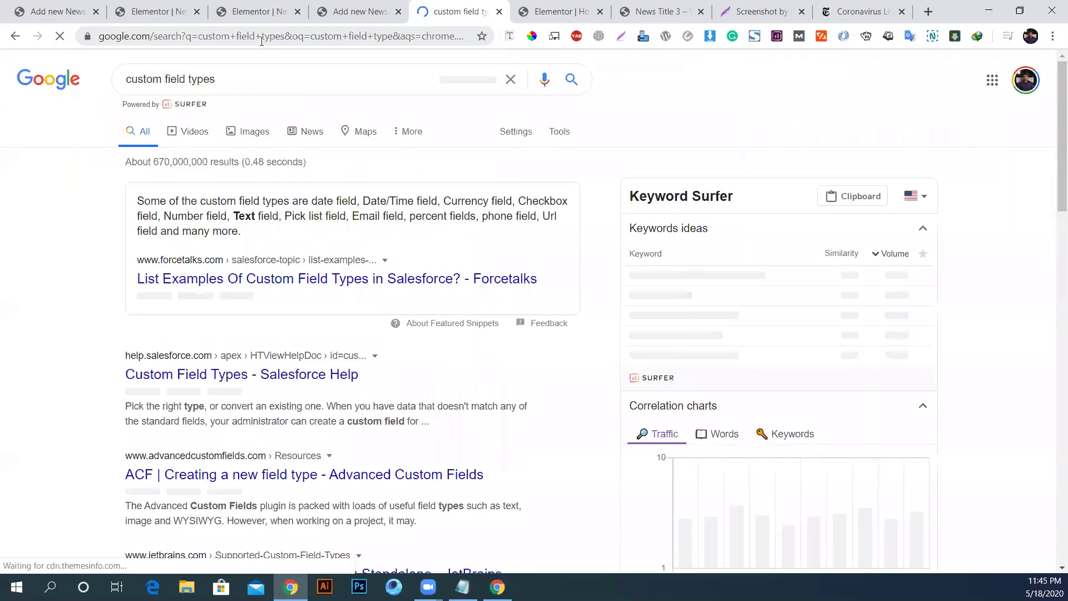
{"action": "left_click", "coordinate": [265, 75]}
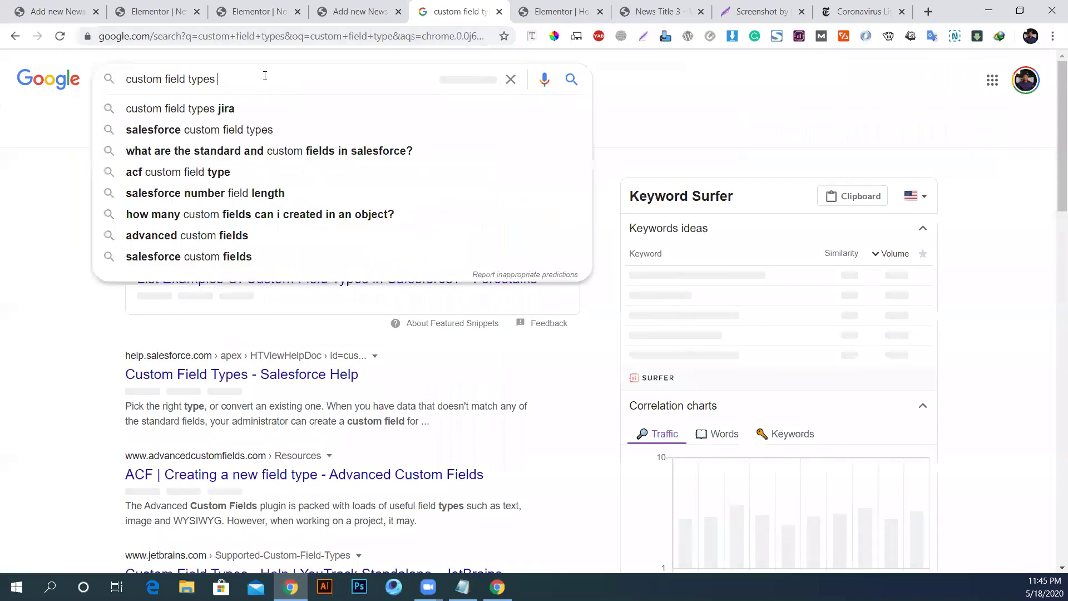
{"action": "type", "text": "for w"}
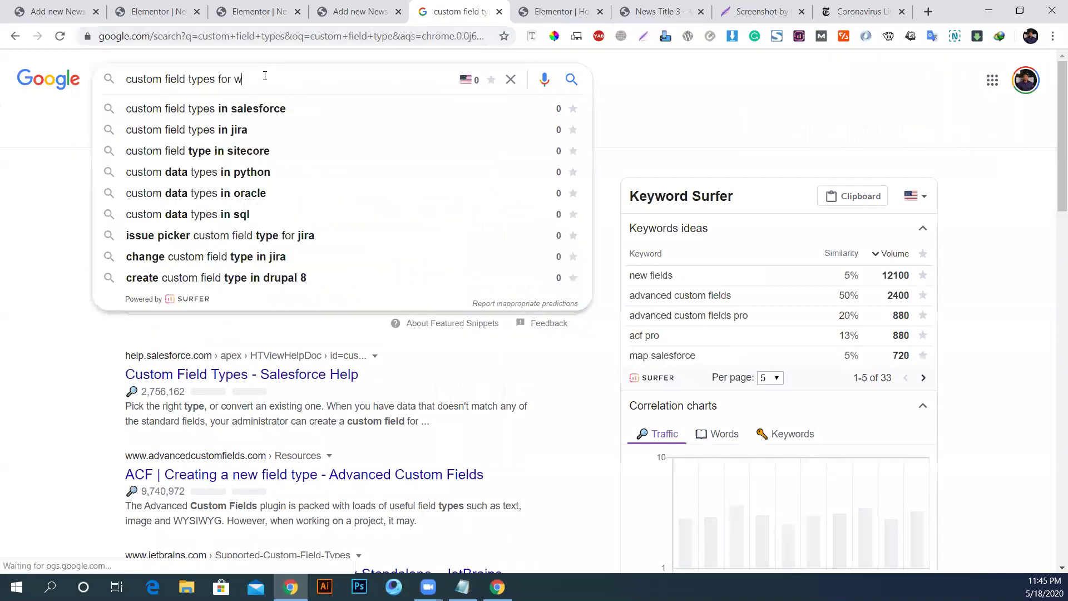
{"action": "type", "text": "ordpress"}
{"action": "key", "text": "Return"}
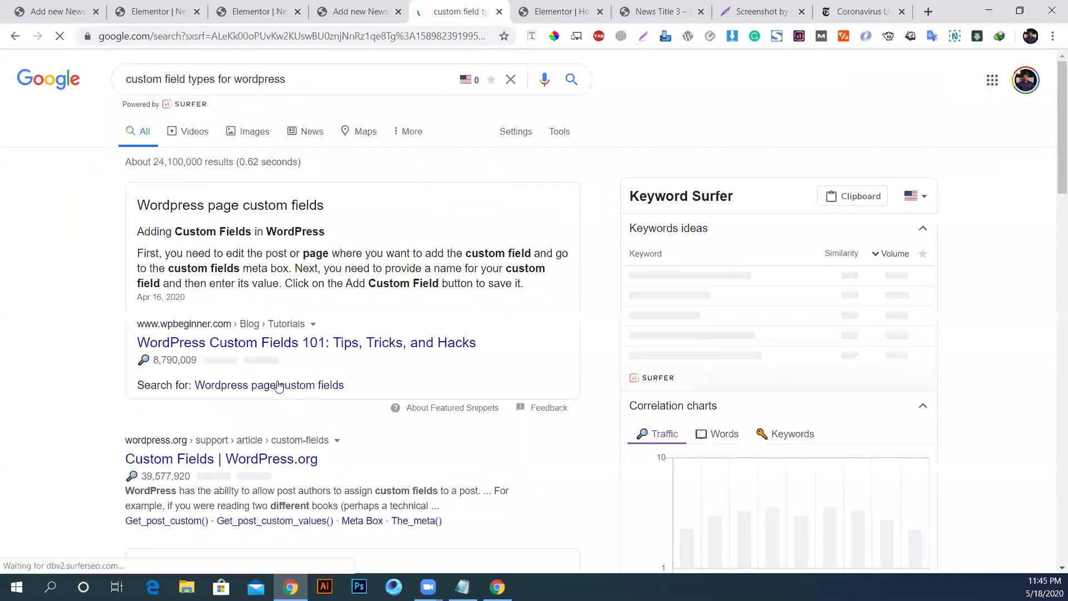
Step: Open the Custom Fields 101, WordPress.org Custom Fields and Advanced Custom Fields results in new tabs
{"action": "middle_click", "coordinate": [318, 349]}
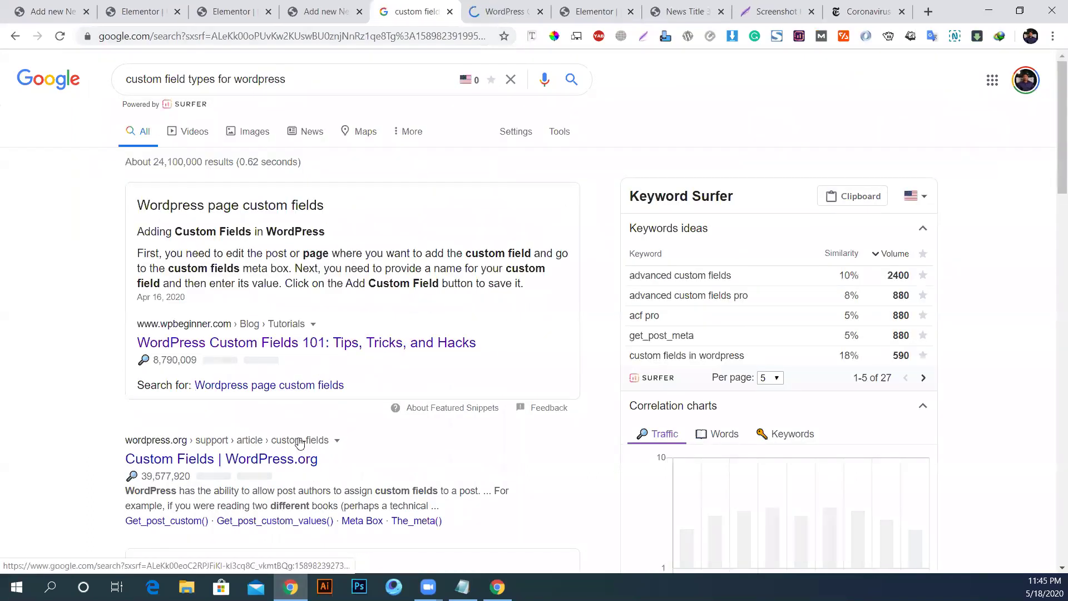
{"action": "scroll", "coordinate": [295, 434], "scroll_direction": "down", "scroll_amount": 3}
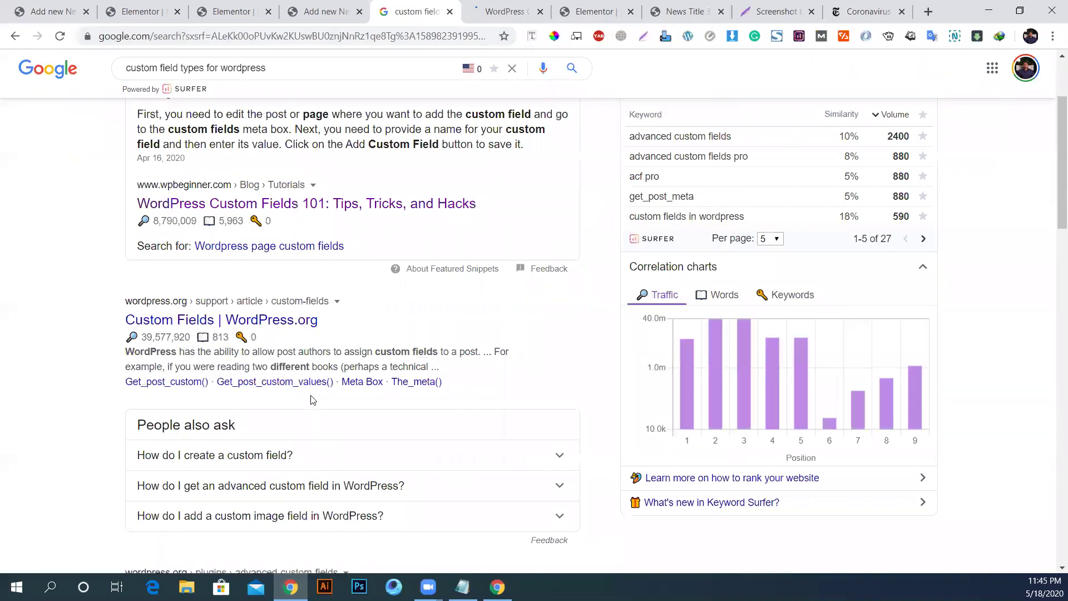
{"action": "middle_click", "coordinate": [217, 321]}
{"action": "scroll", "coordinate": [267, 331], "scroll_direction": "down", "scroll_amount": 5}
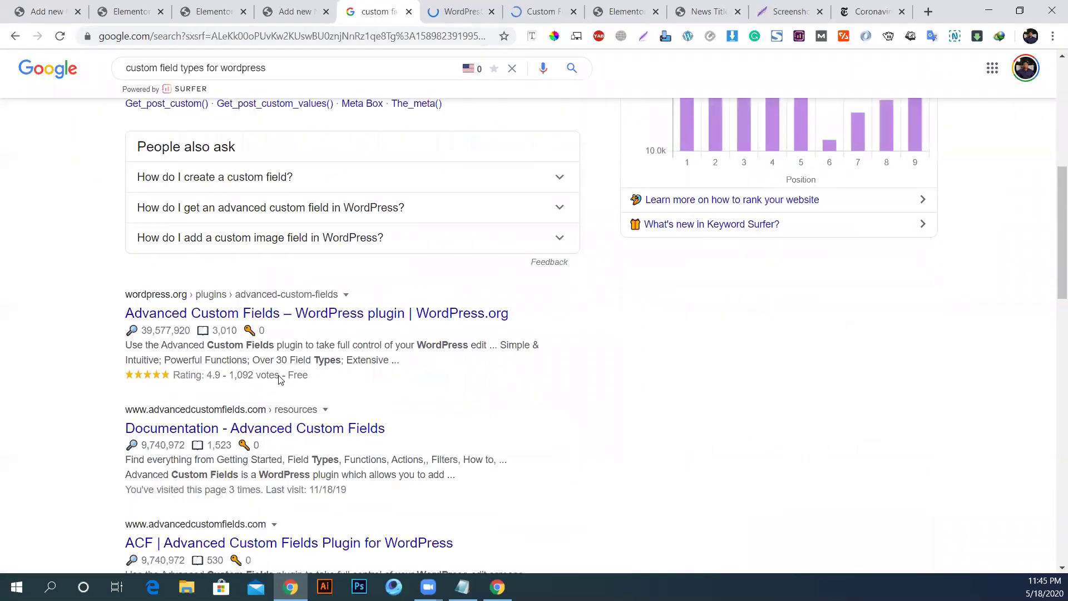
{"action": "middle_click", "coordinate": [320, 314]}
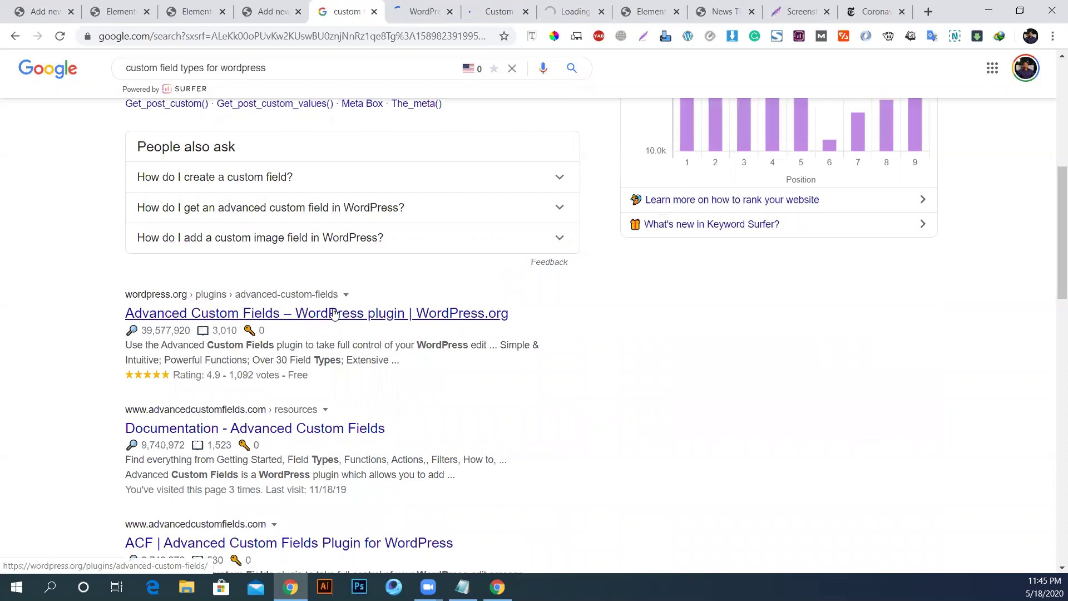
{"action": "scroll", "coordinate": [317, 370], "scroll_direction": "down", "scroll_amount": 3}
{"action": "scroll", "coordinate": [317, 372], "scroll_direction": "down", "scroll_amount": 1}
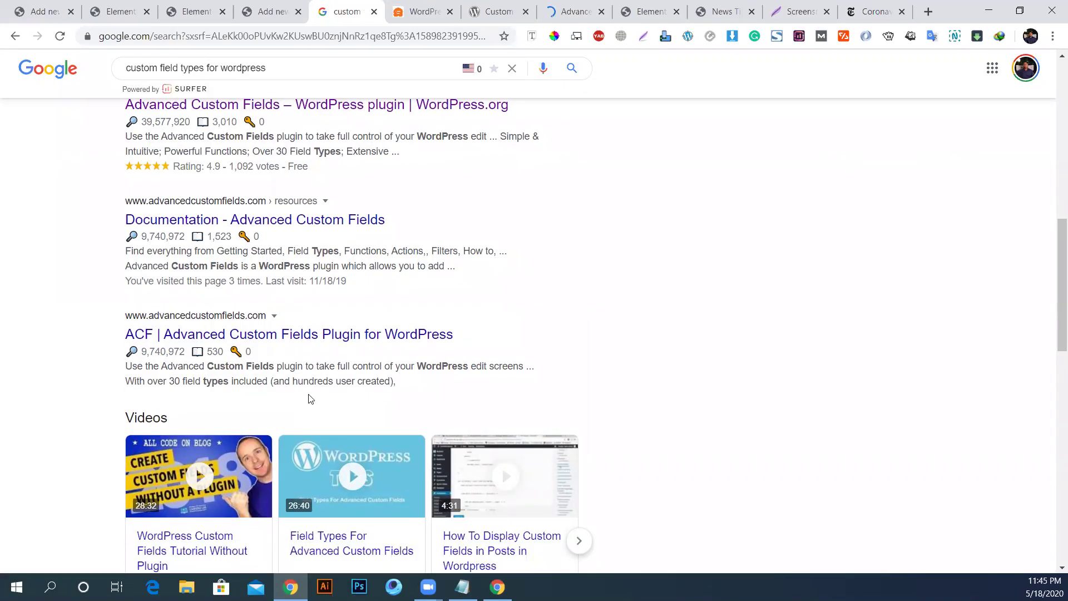
{"action": "scroll", "coordinate": [309, 393], "scroll_direction": "down", "scroll_amount": 3}
{"action": "scroll", "coordinate": [290, 338], "scroll_direction": "down", "scroll_amount": 1}
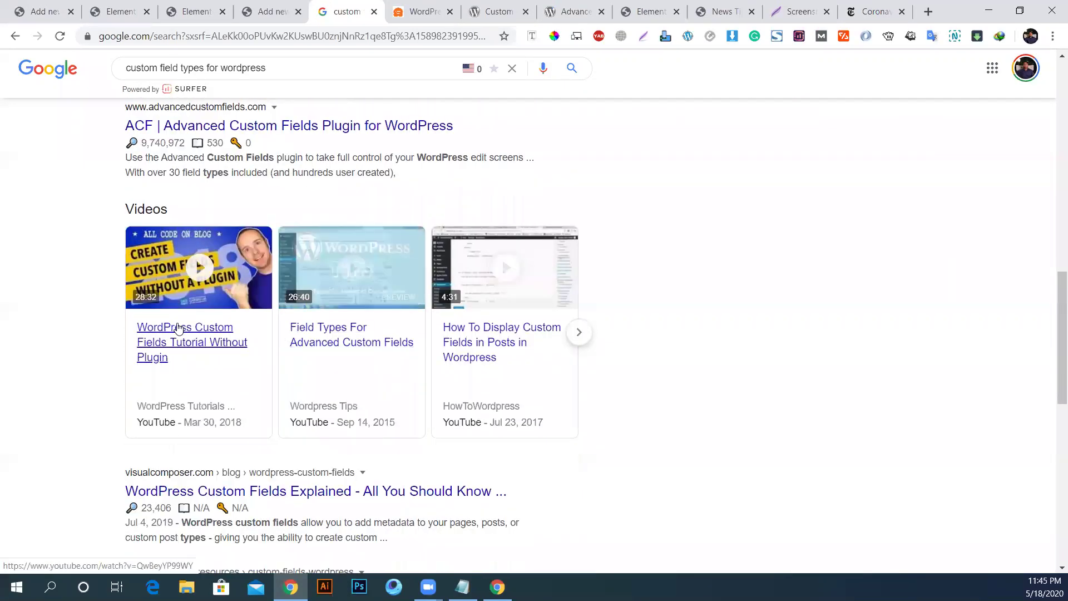
{"action": "scroll", "coordinate": [234, 317], "scroll_direction": "down", "scroll_amount": 2}
{"action": "scroll", "coordinate": [231, 324], "scroll_direction": "down", "scroll_amount": 1}
{"action": "scroll", "coordinate": [387, 318], "scroll_direction": "down", "scroll_amount": 3}
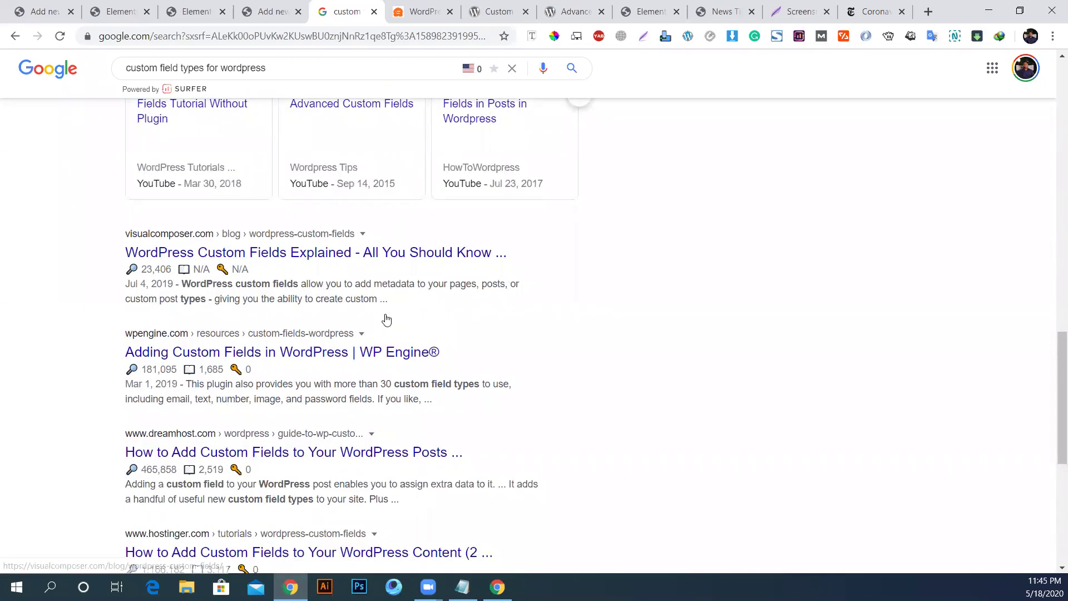
{"action": "scroll", "coordinate": [390, 310], "scroll_direction": "down", "scroll_amount": 2}
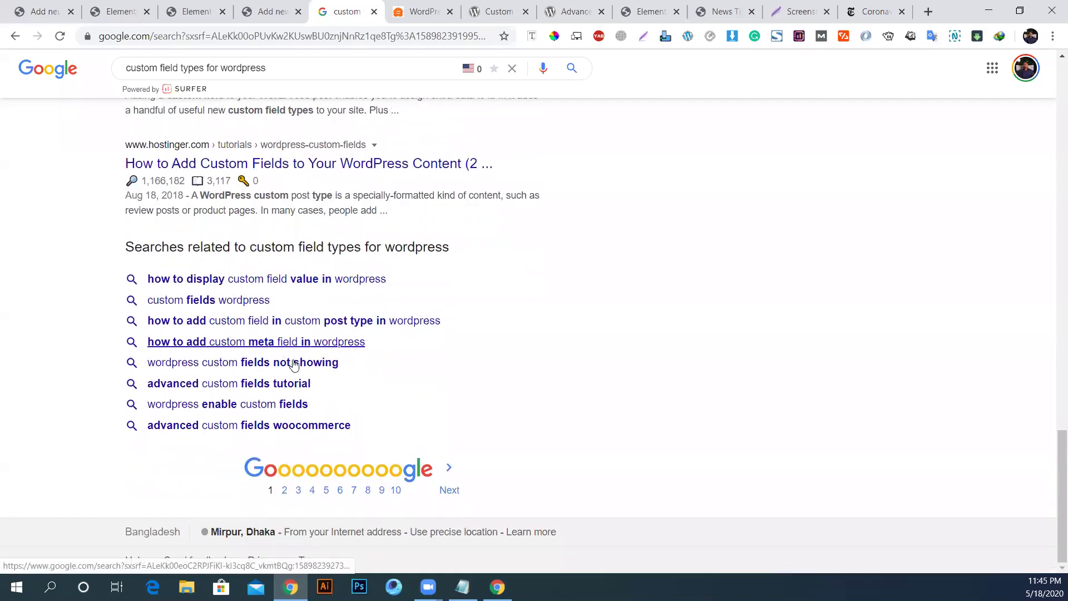
Step: Go to page 2 of the results and scroll down to the related searches
{"action": "left_click", "coordinate": [286, 491]}
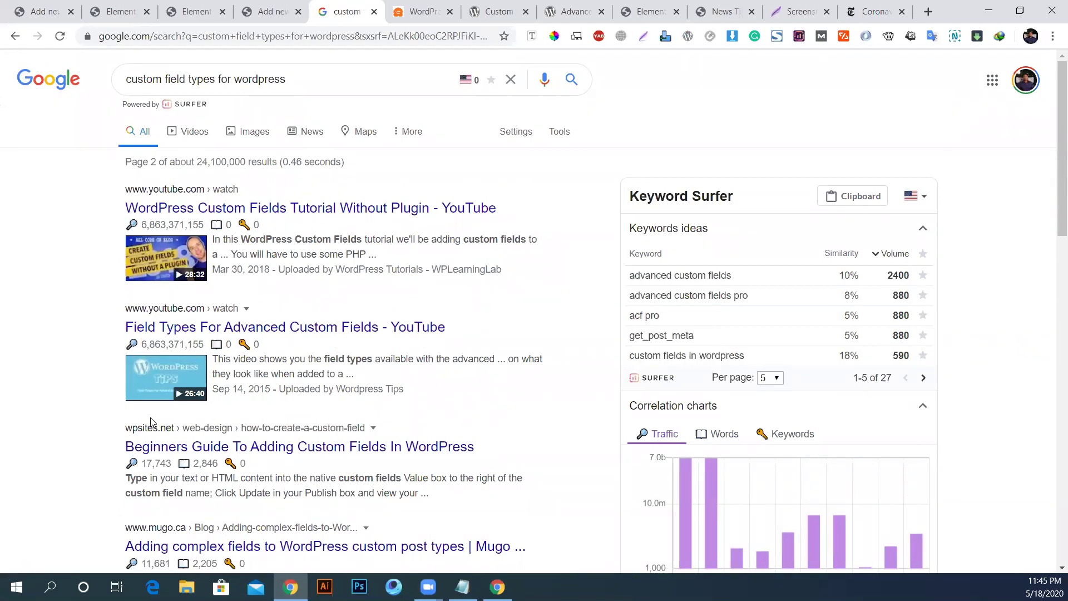
{"action": "scroll", "coordinate": [150, 423], "scroll_direction": "down", "scroll_amount": 3}
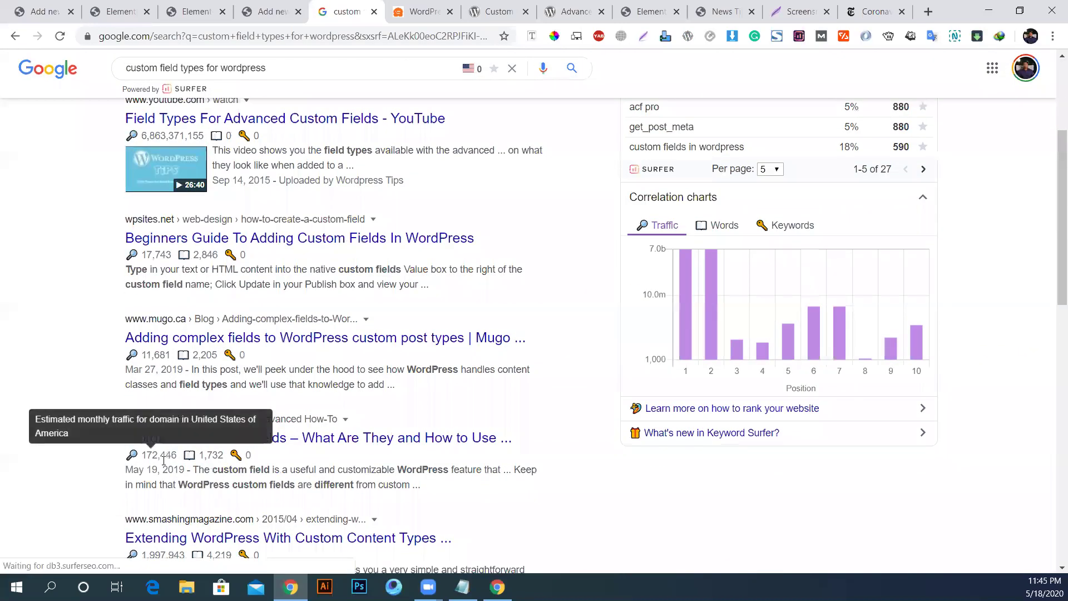
{"action": "scroll", "coordinate": [163, 461], "scroll_direction": "down", "scroll_amount": 5}
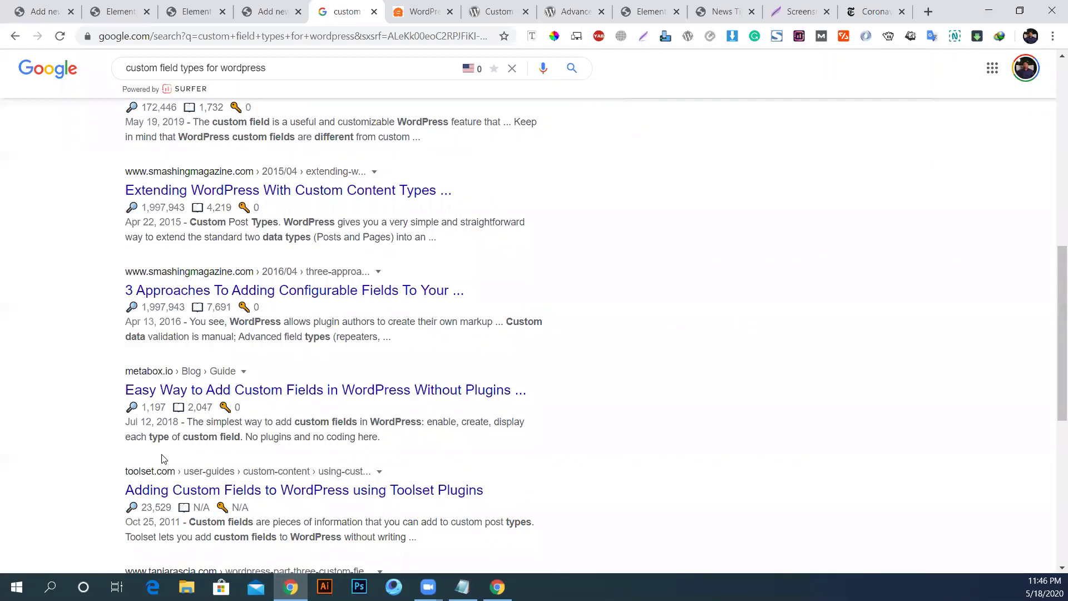
{"action": "scroll", "coordinate": [163, 459], "scroll_direction": "down", "scroll_amount": 5}
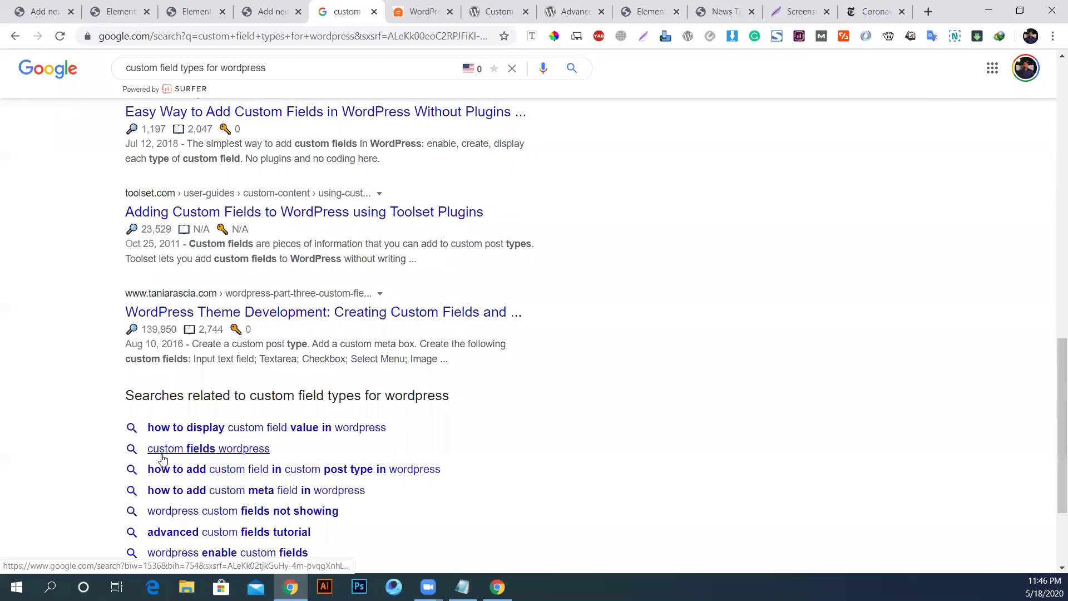
Step: Read the 'WordPress Custom Fields 101' table of contents and its Adding Custom Fields section
{"action": "left_click", "coordinate": [418, 8]}
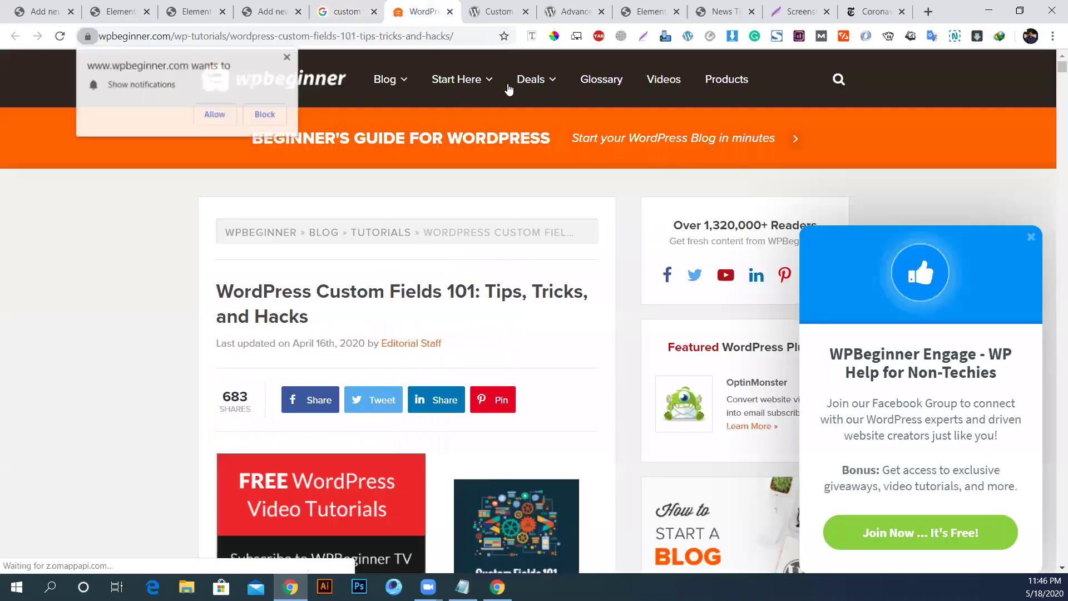
{"action": "scroll", "coordinate": [355, 334], "scroll_direction": "down", "scroll_amount": 10}
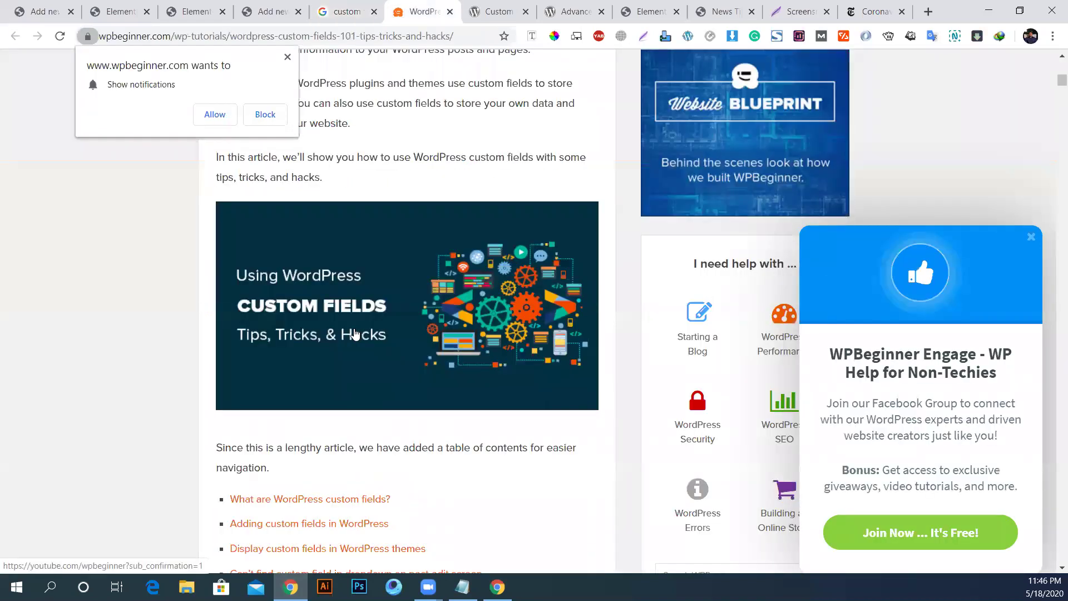
{"action": "scroll", "coordinate": [347, 329], "scroll_direction": "down", "scroll_amount": 6}
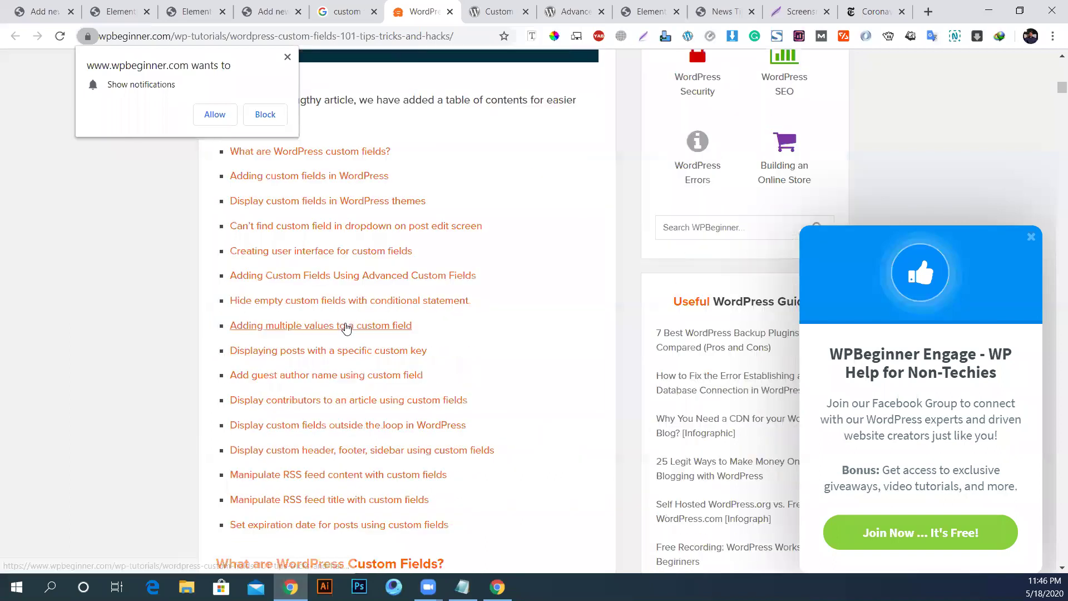
{"action": "scroll", "coordinate": [349, 327], "scroll_direction": "up", "scroll_amount": 1}
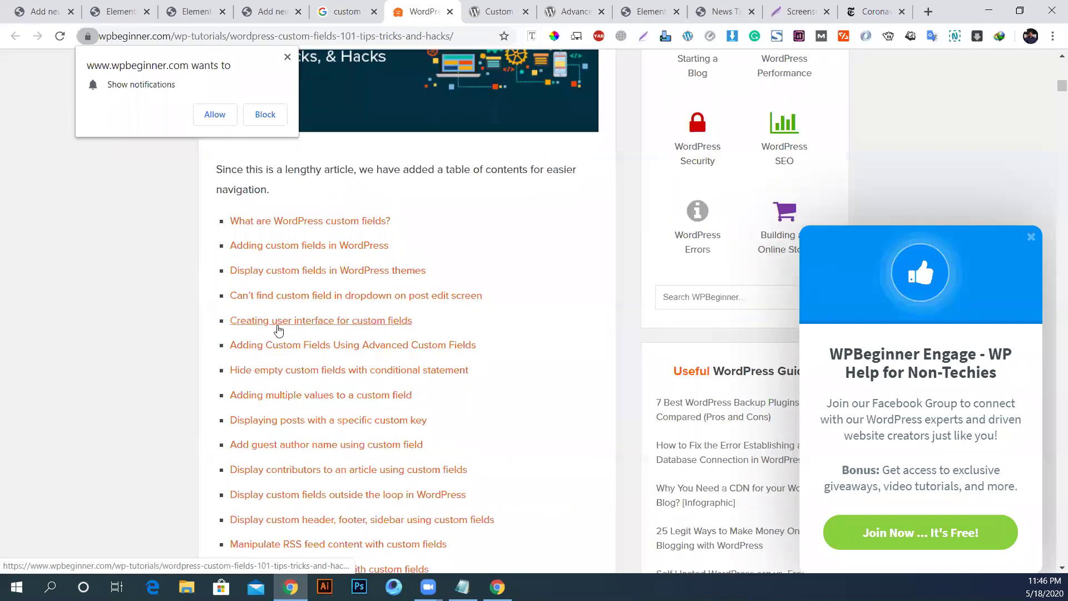
{"action": "scroll", "coordinate": [402, 312], "scroll_direction": "down", "scroll_amount": 14}
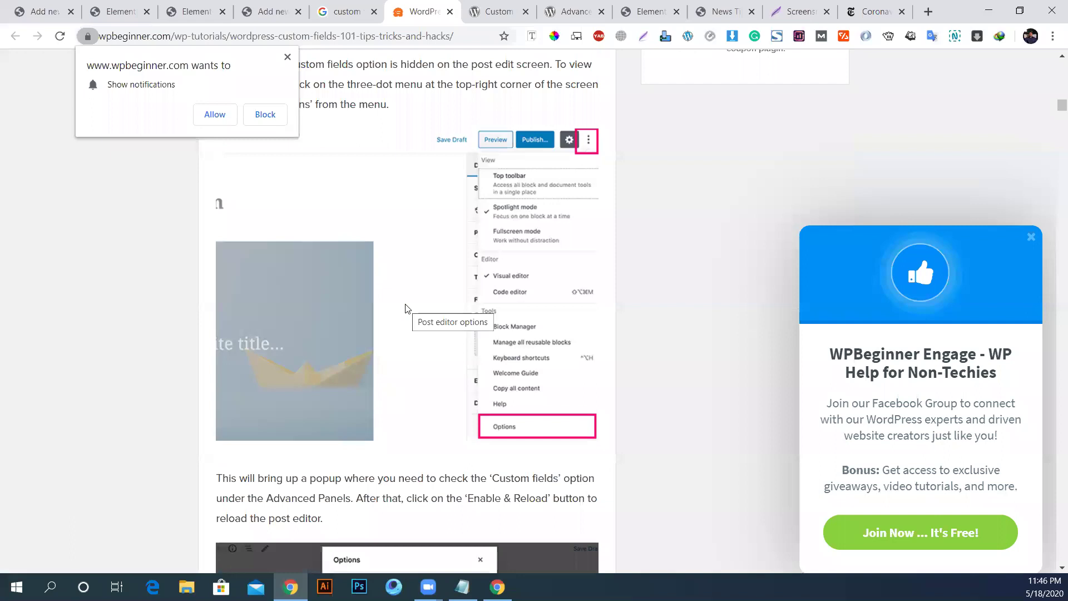
{"action": "scroll", "coordinate": [405, 308], "scroll_direction": "down", "scroll_amount": 13}
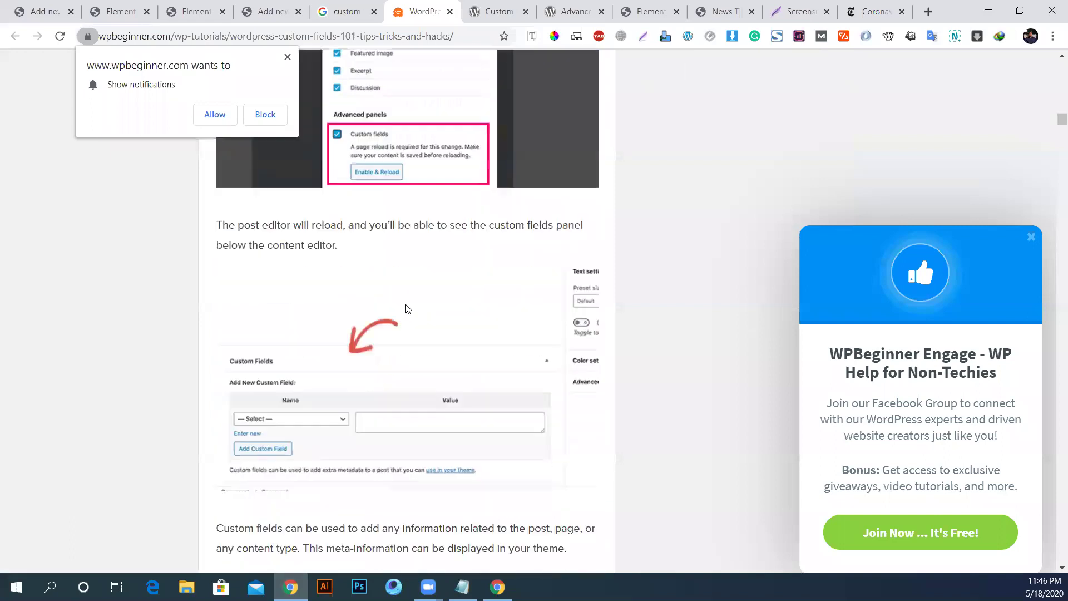
{"action": "scroll", "coordinate": [407, 309], "scroll_direction": "down", "scroll_amount": 10}
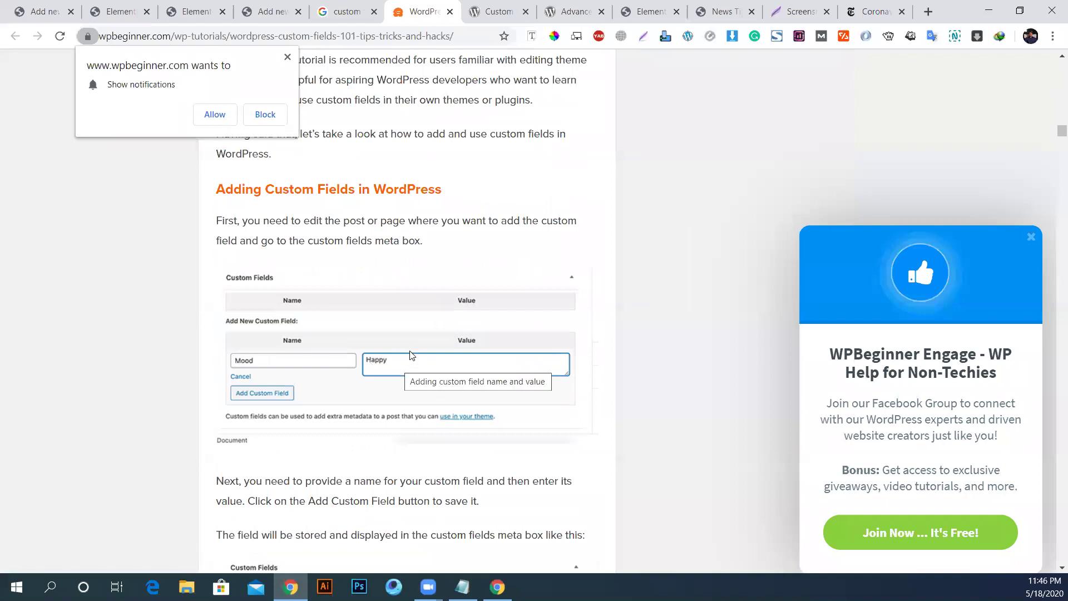
{"action": "scroll", "coordinate": [436, 345], "scroll_direction": "down", "scroll_amount": 7}
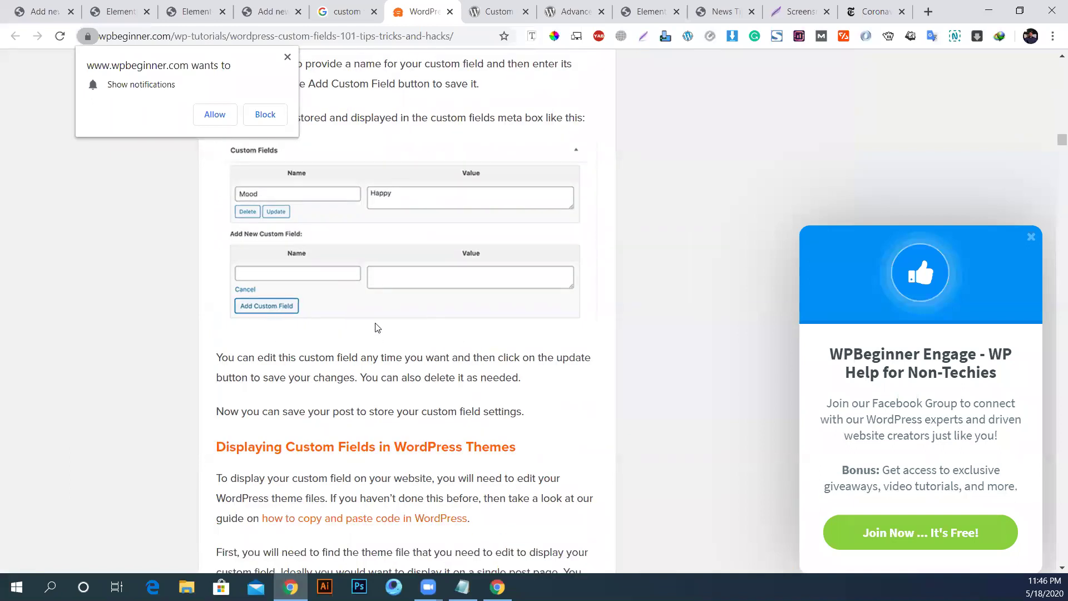
{"action": "scroll", "coordinate": [375, 327], "scroll_direction": "up", "scroll_amount": 4}
Step: Close the wpbeginner and WordPress.org Custom Fields tabs and go back to the Add New News editor
{"action": "left_click", "coordinate": [449, 11]}
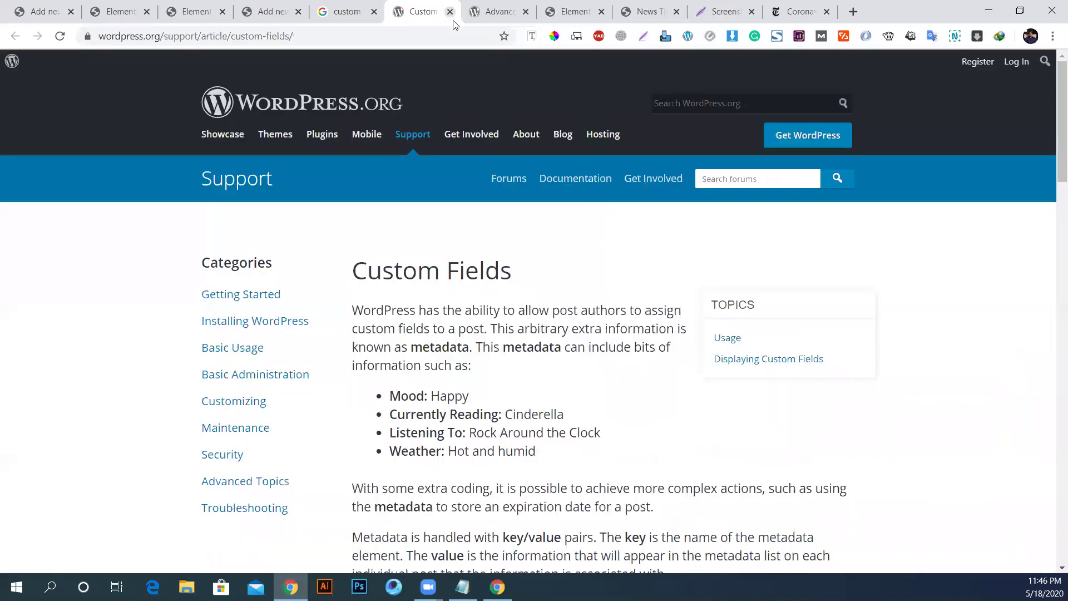
{"action": "scroll", "coordinate": [548, 356], "scroll_direction": "down", "scroll_amount": 6}
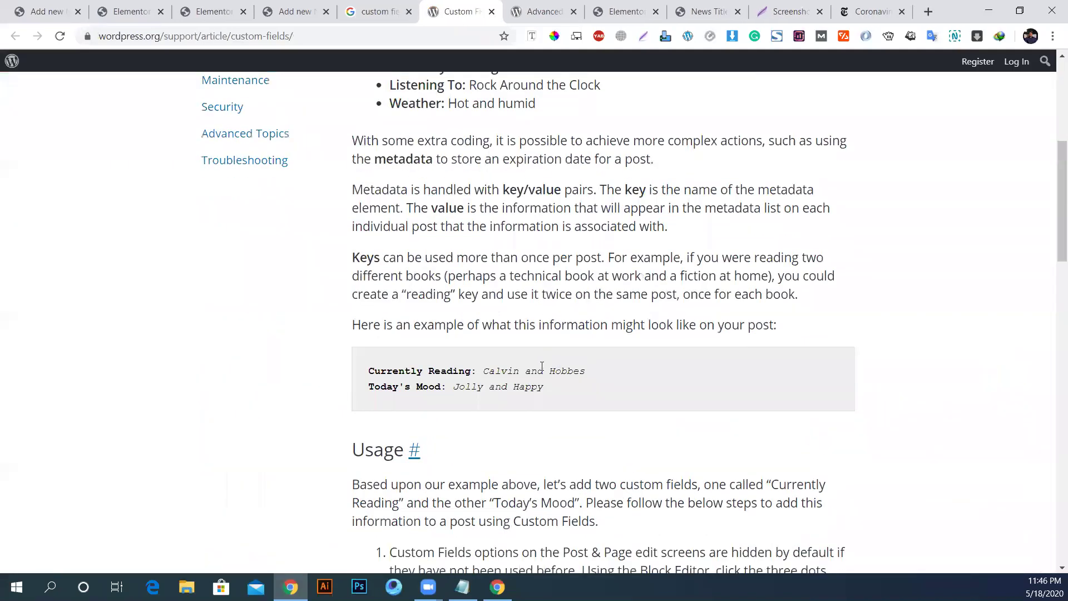
{"action": "left_click", "coordinate": [494, 12]}
{"action": "scroll", "coordinate": [515, 276], "scroll_direction": "down", "scroll_amount": 5}
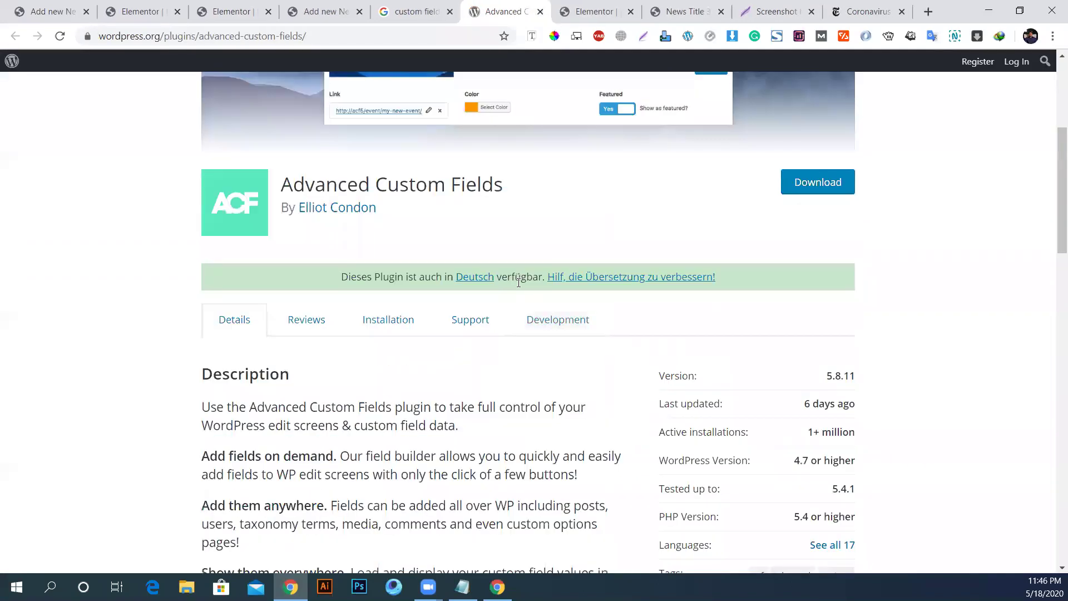
{"action": "left_click", "coordinate": [423, 10]}
{"action": "left_click", "coordinate": [326, 11]}
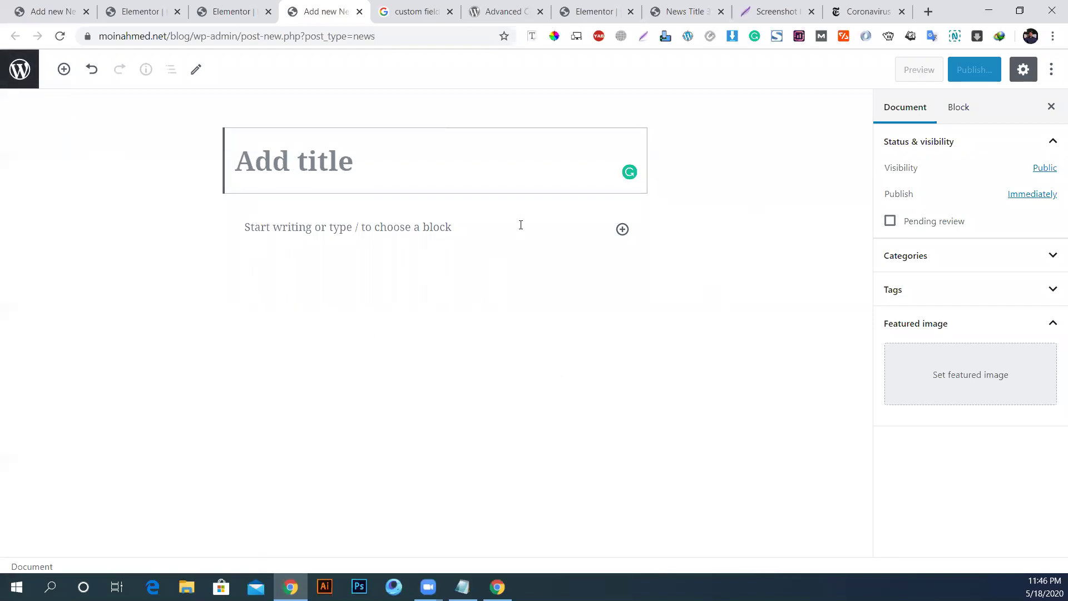
Step: Leave the new News post without saving and go to Installed Plugins
{"action": "left_click", "coordinate": [19, 78]}
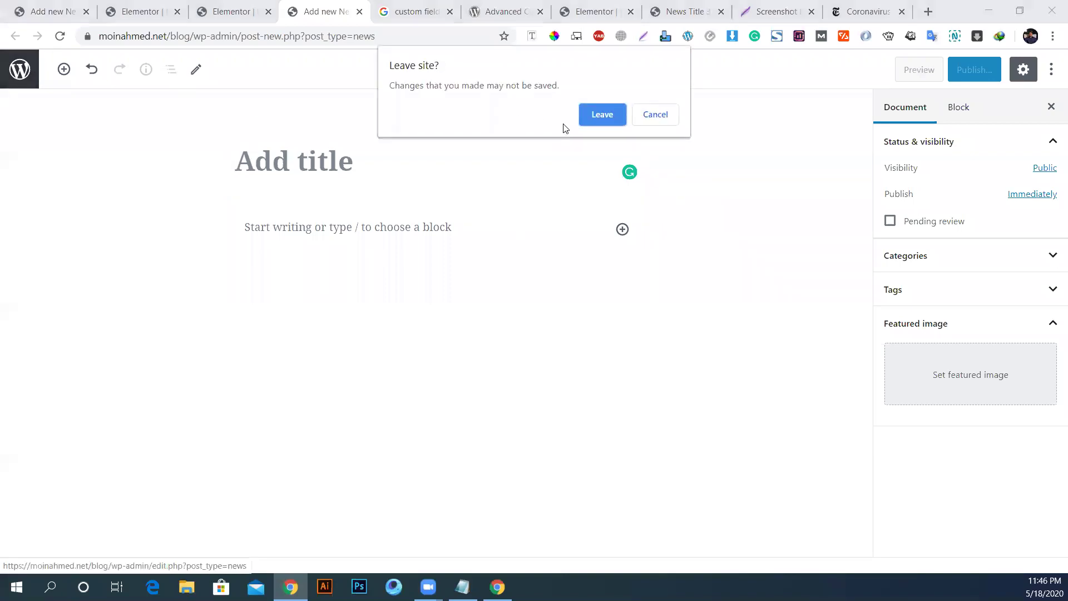
{"action": "left_click", "coordinate": [595, 119]}
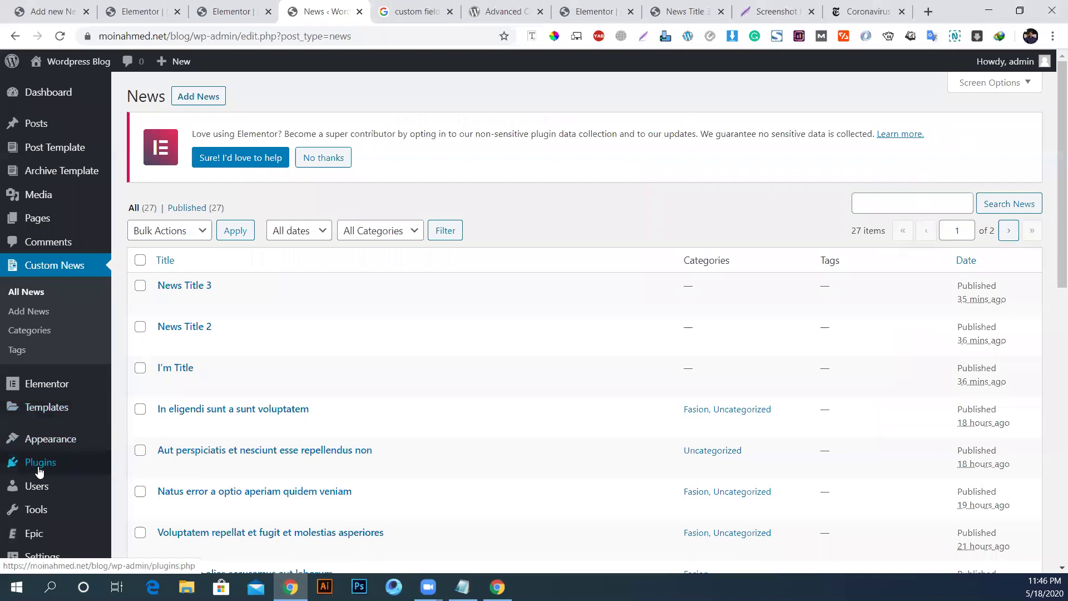
{"action": "mouse_move", "coordinate": [40, 469]}
{"action": "left_click", "coordinate": [136, 467]}
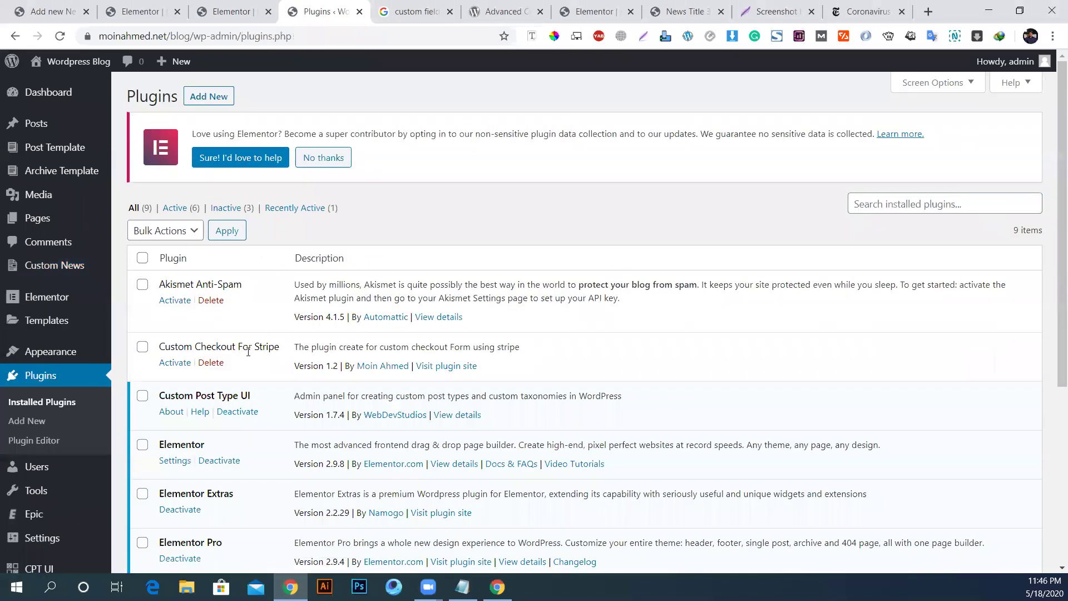
Step: Install and activate the Classic Editor plugin from Add New
{"action": "left_click", "coordinate": [216, 104]}
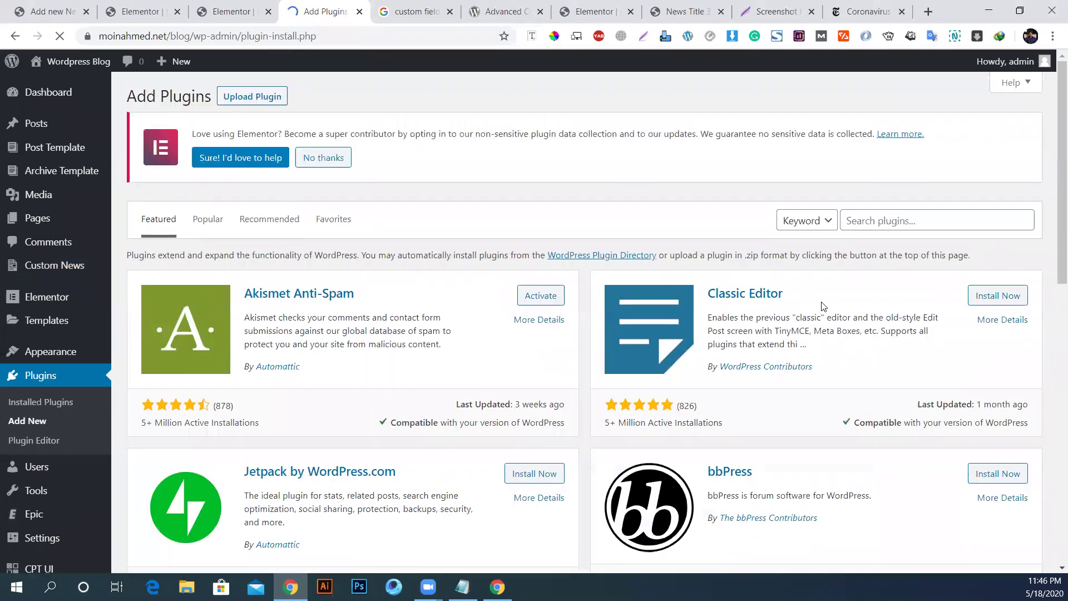
{"action": "left_click", "coordinate": [986, 297]}
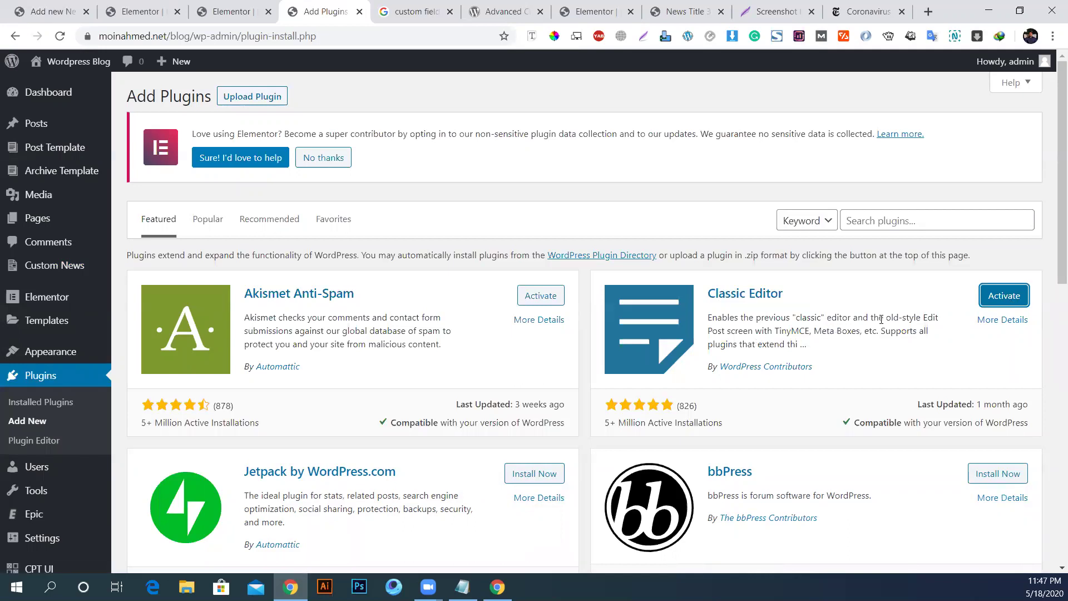
{"action": "left_click", "coordinate": [1016, 296]}
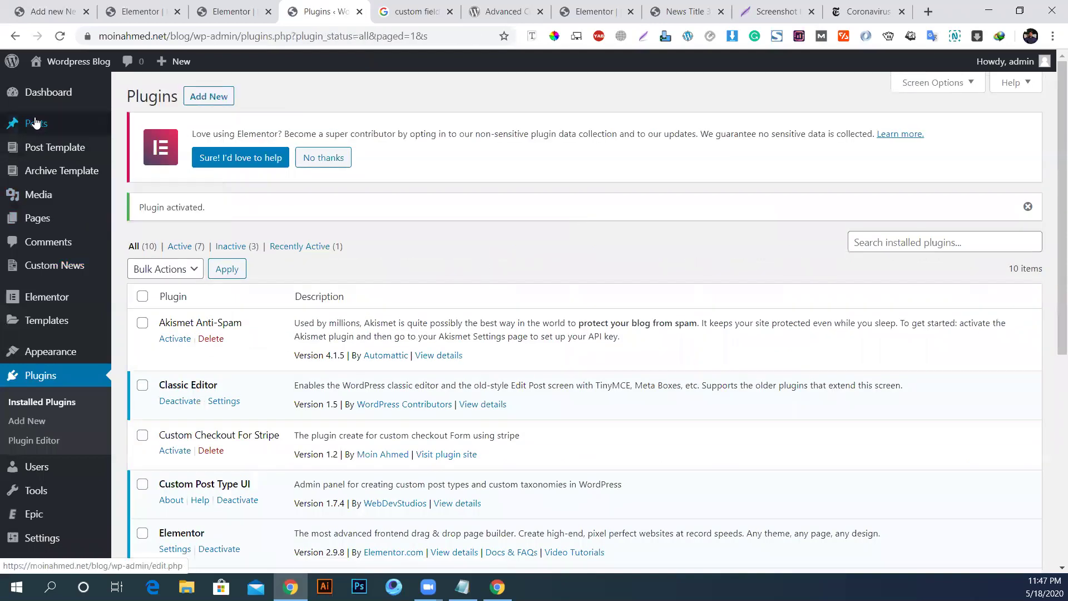
Step: Open 'In eligendi sunt a sunt voluptatem' from the Custom News list and scroll its Classic Editor screen
{"action": "mouse_move", "coordinate": [37, 126]}
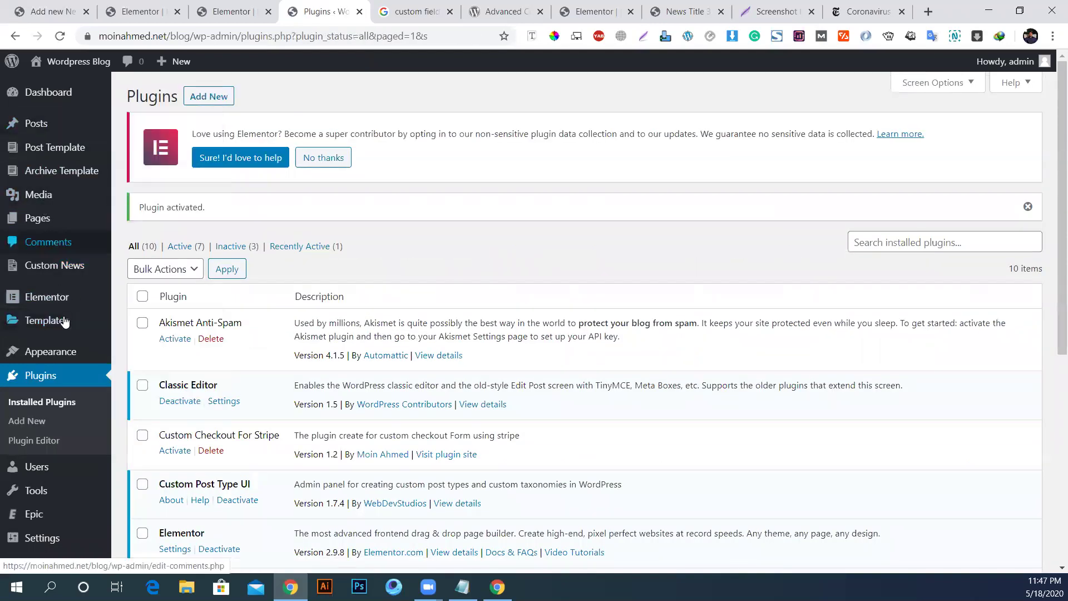
{"action": "left_click", "coordinate": [48, 266]}
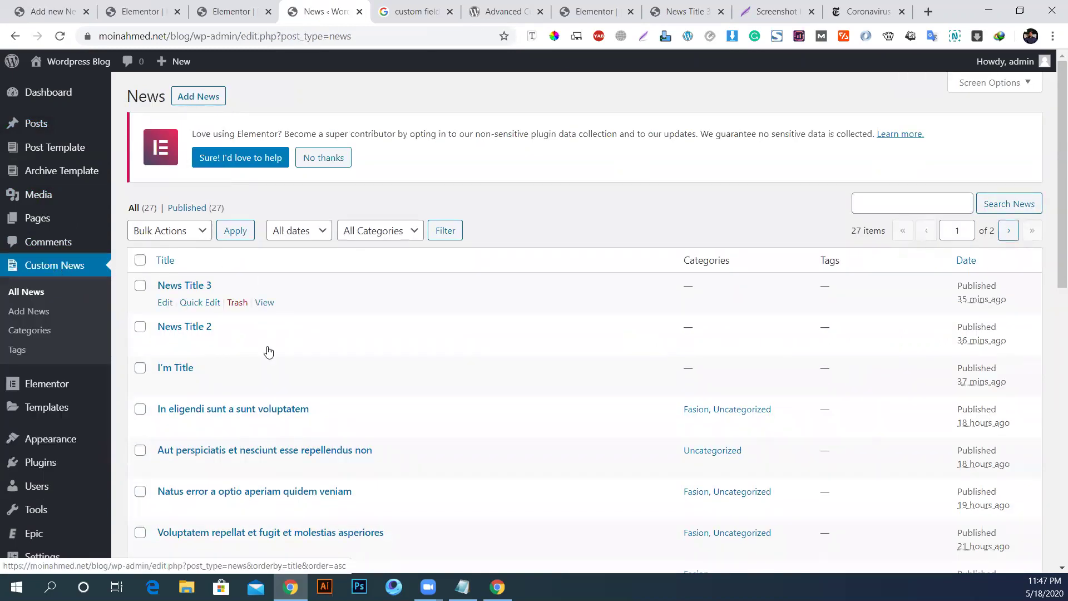
{"action": "scroll", "coordinate": [195, 392], "scroll_direction": "down", "scroll_amount": 1}
{"action": "left_click", "coordinate": [165, 356]}
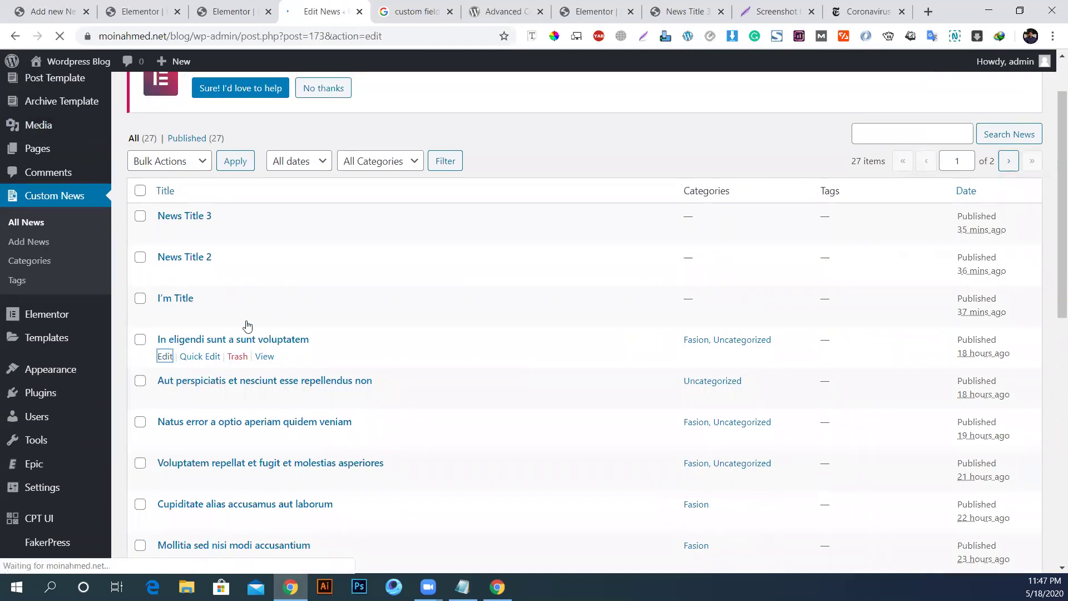
{"action": "scroll", "coordinate": [173, 278], "scroll_direction": "down", "scroll_amount": 3}
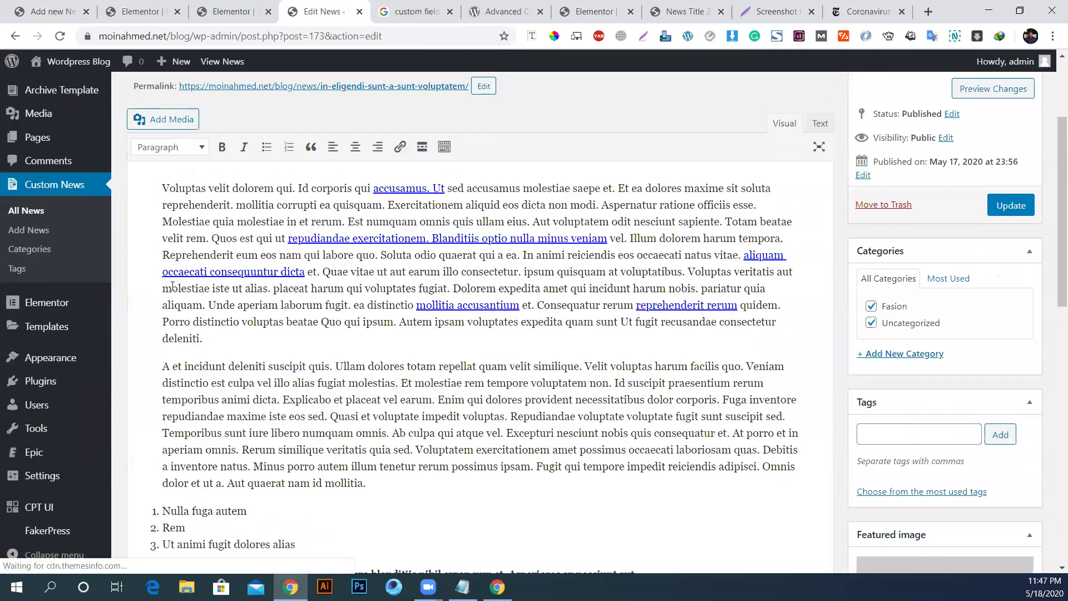
{"action": "scroll", "coordinate": [177, 274], "scroll_direction": "down", "scroll_amount": 3}
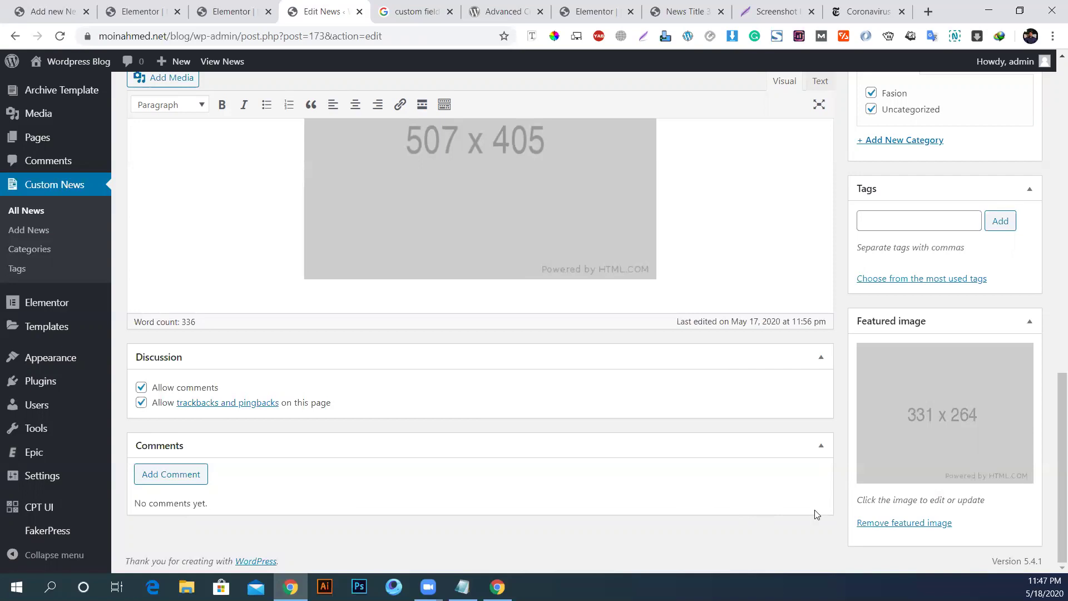
{"action": "scroll", "coordinate": [696, 496], "scroll_direction": "up", "scroll_amount": 8}
{"action": "scroll", "coordinate": [38, 303], "scroll_direction": "up", "scroll_amount": 5}
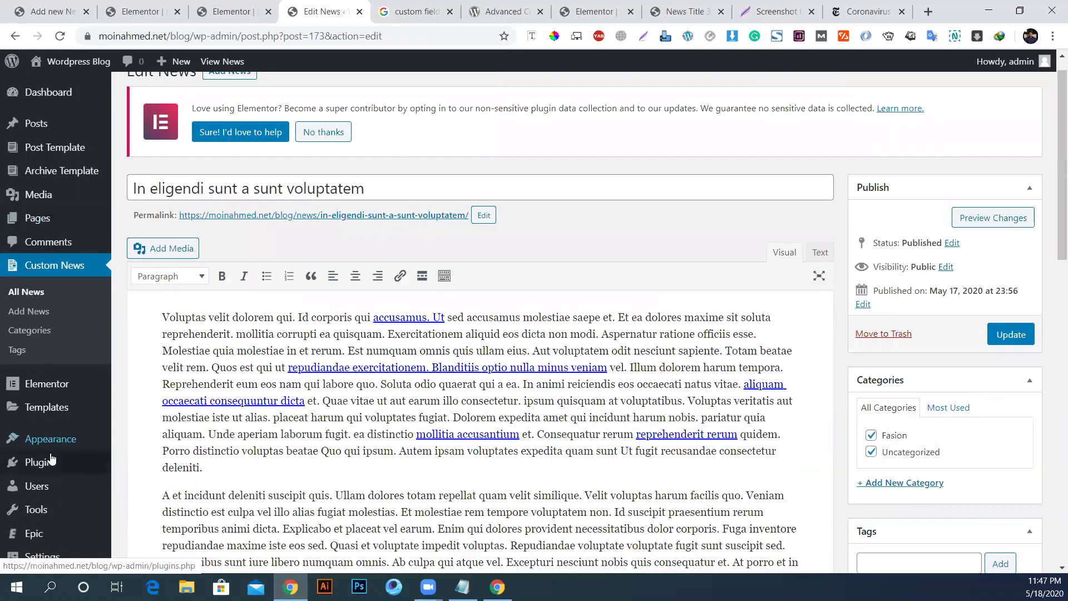
{"action": "scroll", "coordinate": [961, 333], "scroll_direction": "down", "scroll_amount": 1}
{"action": "scroll", "coordinate": [961, 332], "scroll_direction": "down", "scroll_amount": 6}
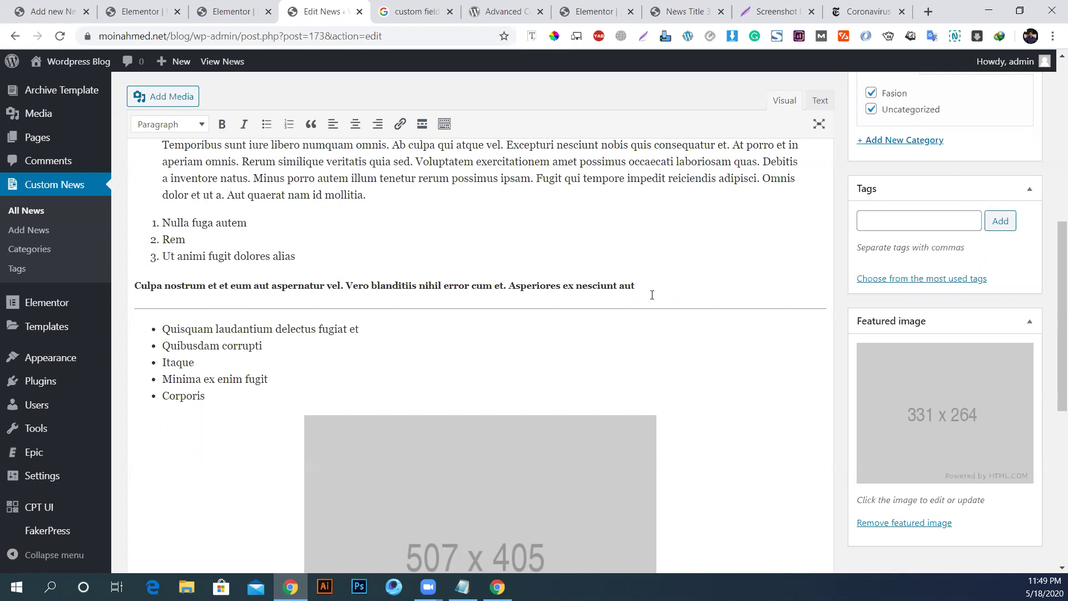
Step: Select and then deselect the published News post's title
{"action": "scroll", "coordinate": [694, 272], "scroll_direction": "up", "scroll_amount": 10}
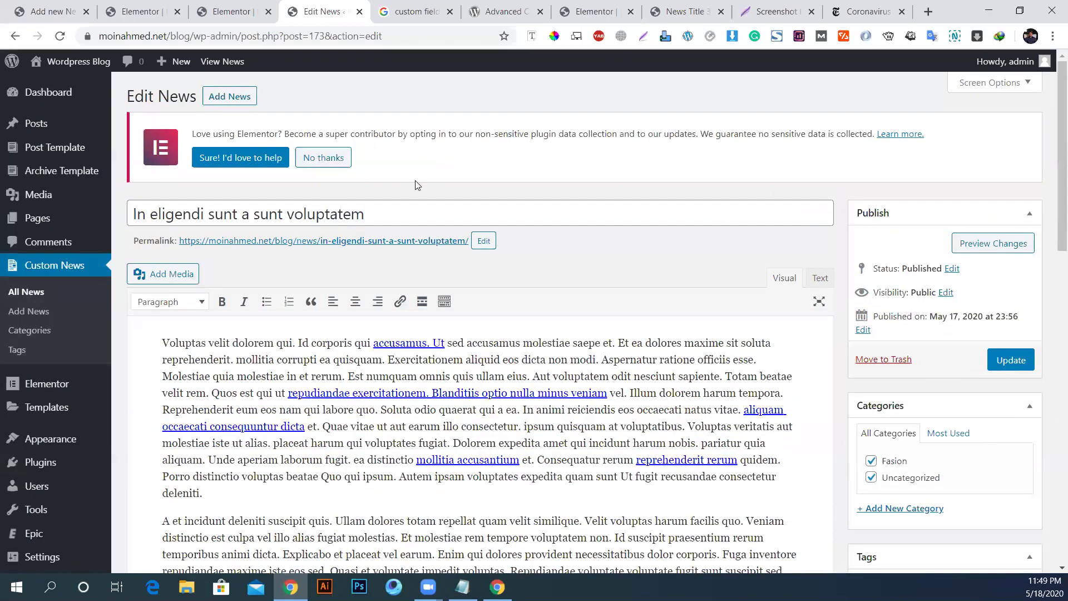
{"action": "left_click_drag", "start_coordinate": [132, 205], "coordinate": [416, 216]}
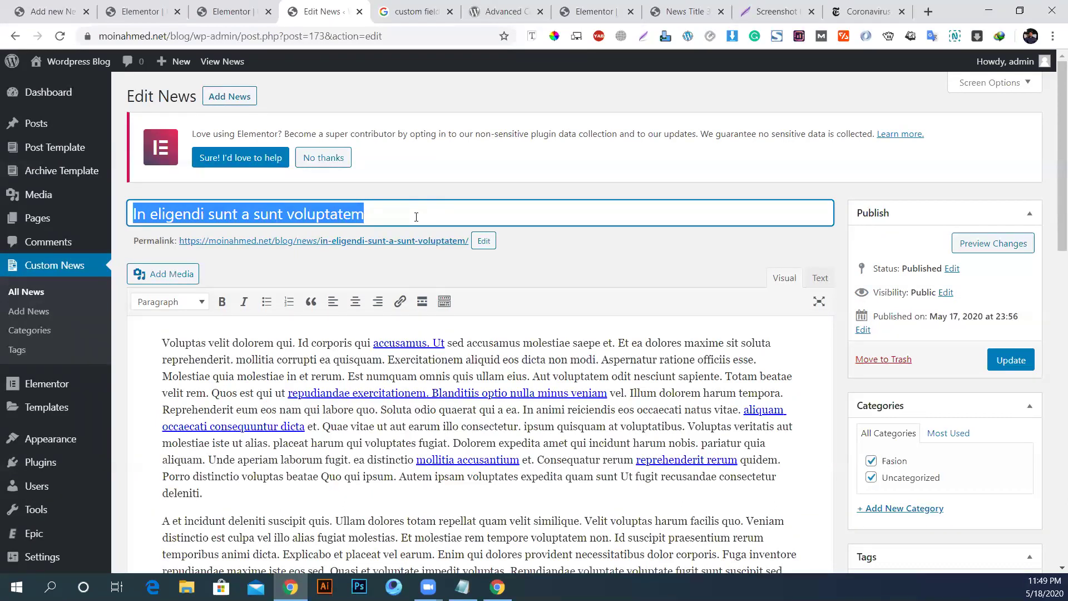
{"action": "left_click", "coordinate": [667, 271]}
{"action": "scroll", "coordinate": [523, 290], "scroll_direction": "down", "scroll_amount": 7}
{"action": "scroll", "coordinate": [333, 248], "scroll_direction": "up", "scroll_amount": 6}
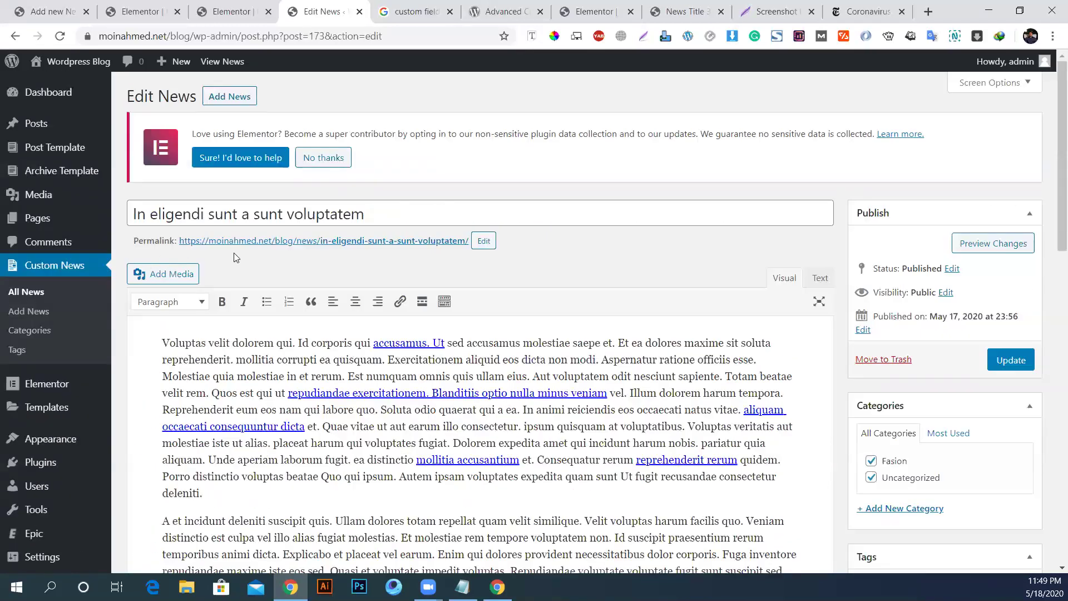
{"action": "scroll", "coordinate": [334, 248], "scroll_direction": "down", "scroll_amount": 3}
Step: Scroll through the post body, images and sidebar boxes, then bring the Notepad checklist forward
{"action": "left_click", "coordinate": [140, 157]}
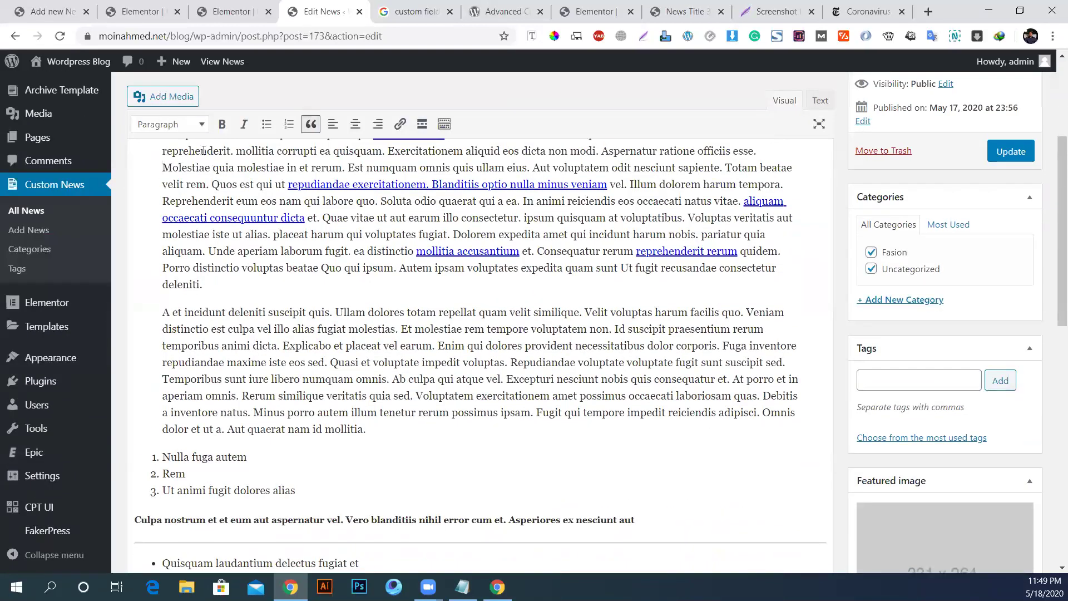
{"action": "scroll", "coordinate": [189, 192], "scroll_direction": "up", "scroll_amount": 4}
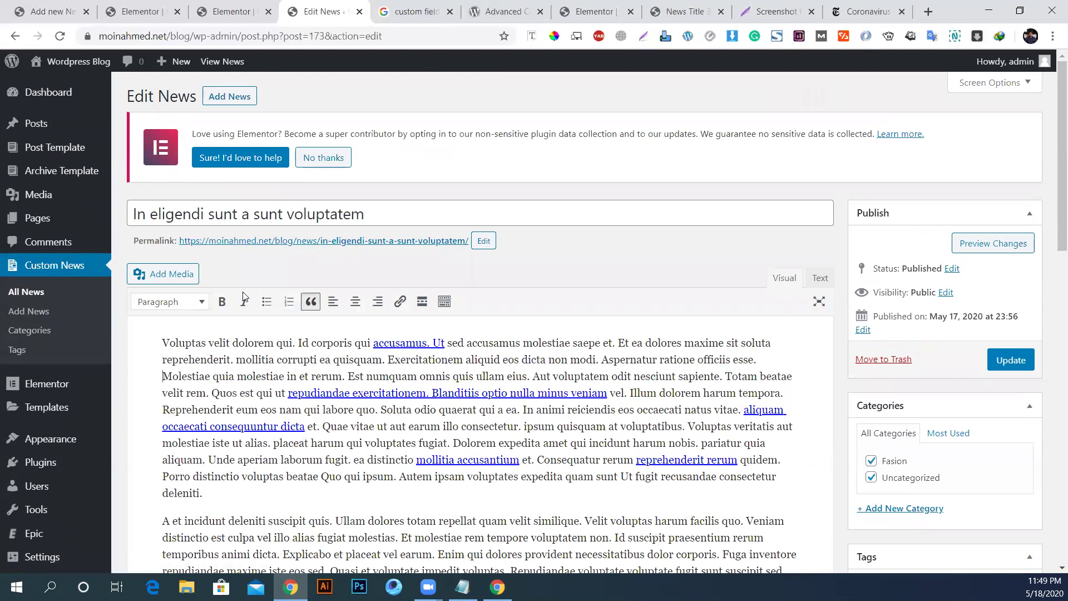
{"action": "scroll", "coordinate": [261, 445], "scroll_direction": "down", "scroll_amount": 15}
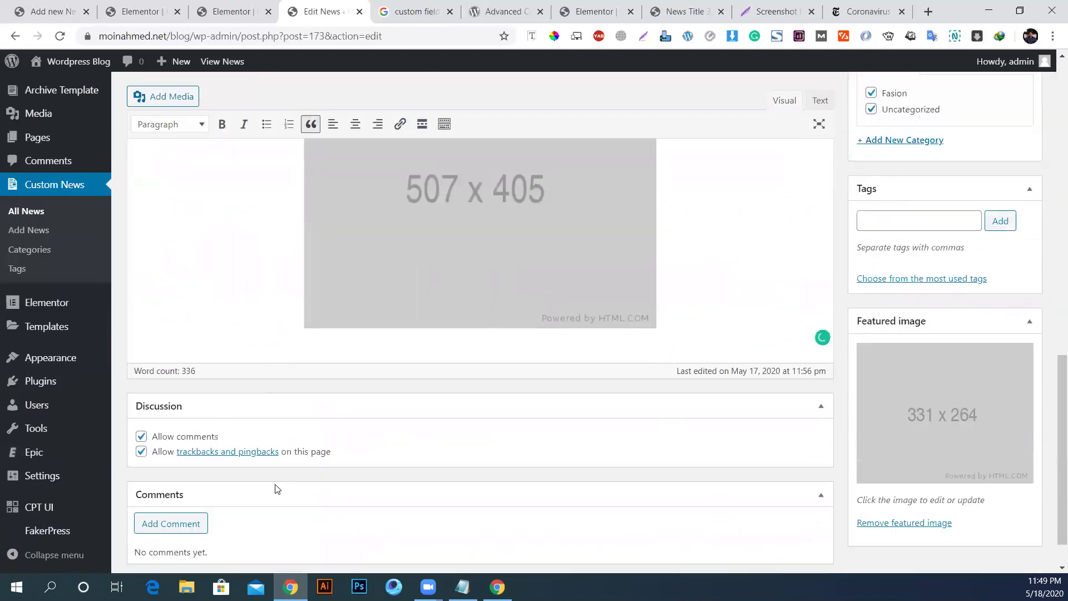
{"action": "scroll", "coordinate": [274, 487], "scroll_direction": "down", "scroll_amount": 1}
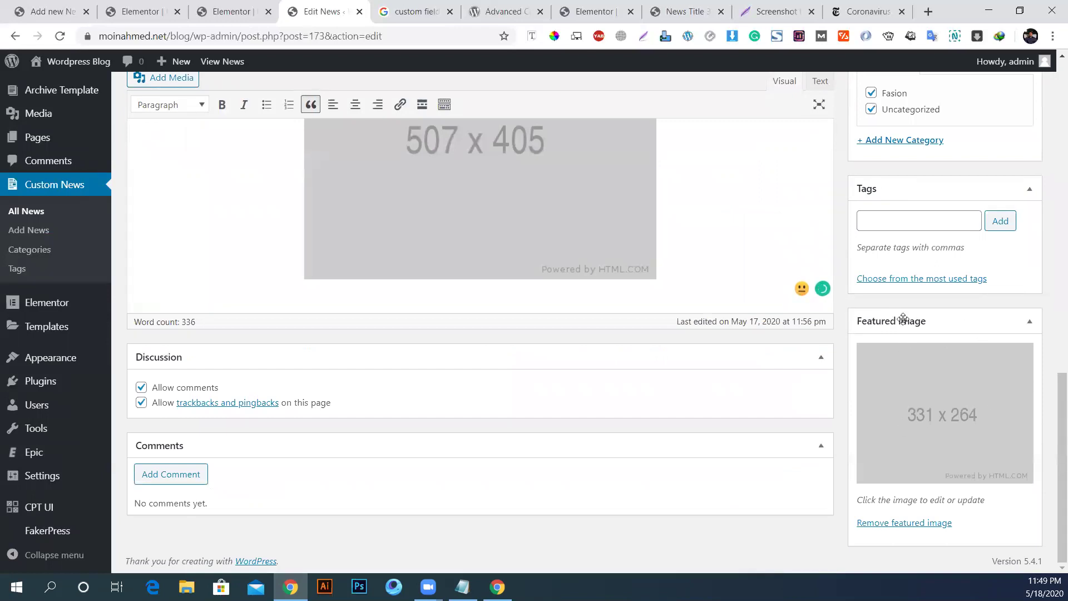
{"action": "scroll", "coordinate": [956, 345], "scroll_direction": "up", "scroll_amount": 2}
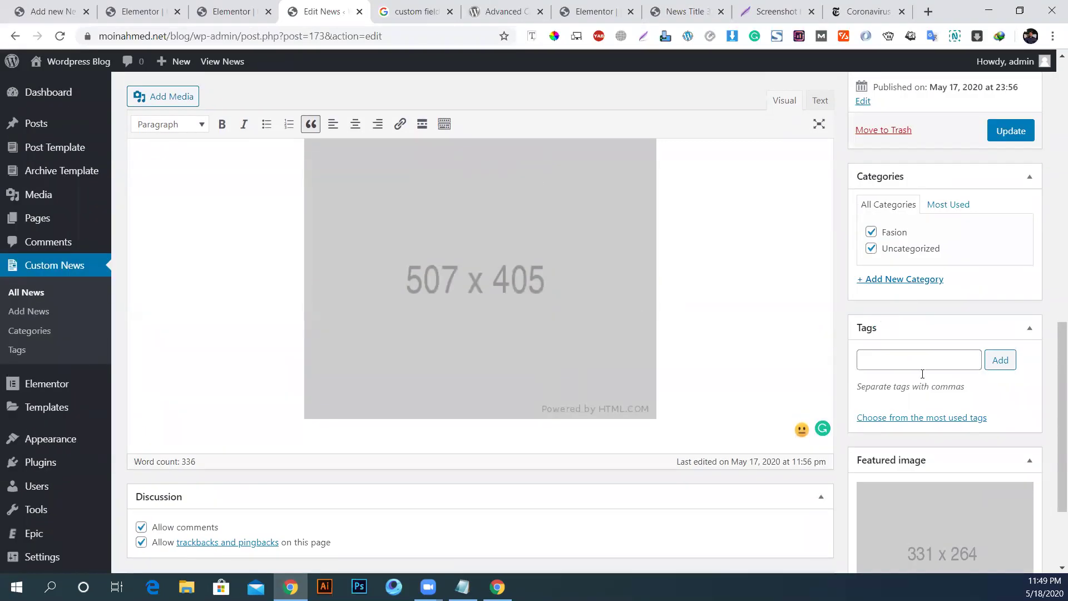
{"action": "scroll", "coordinate": [890, 345], "scroll_direction": "up", "scroll_amount": 3}
{"action": "scroll", "coordinate": [913, 262], "scroll_direction": "up", "scroll_amount": 3}
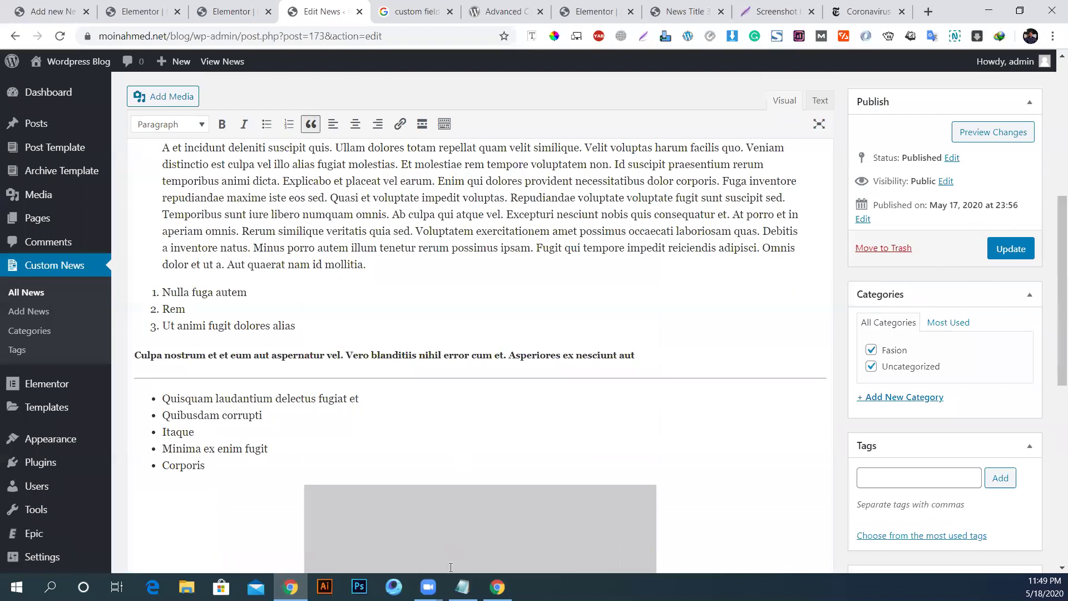
{"action": "left_click", "coordinate": [463, 587]}
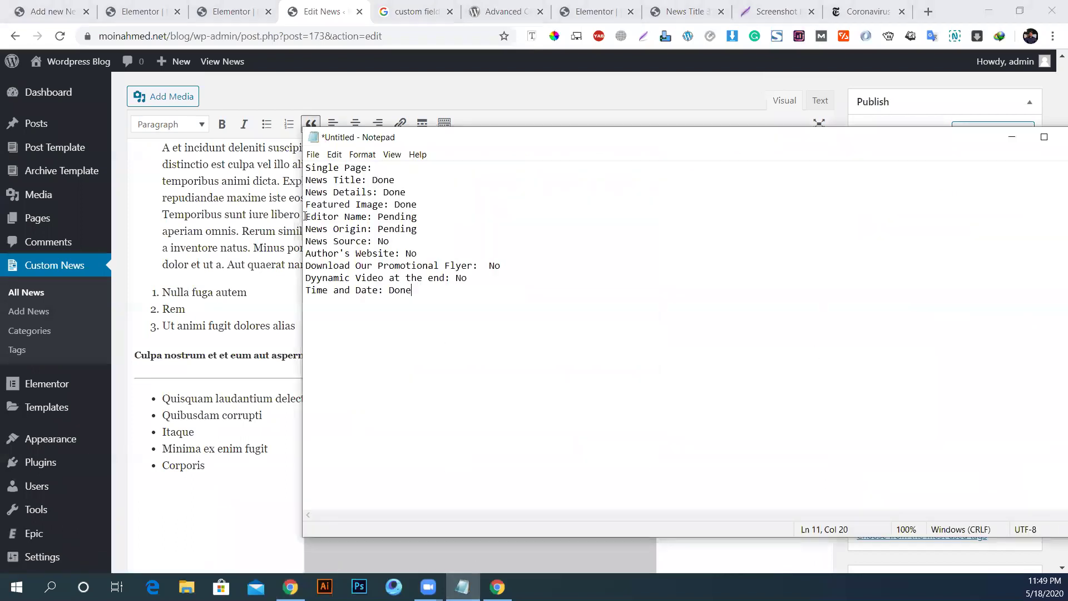
Step: Highlight the Pending and No checklist items from Editor Name to Dyynamic Video, then return to WordPress
{"action": "left_click_drag", "start_coordinate": [306, 216], "coordinate": [422, 219]}
{"action": "left_click_drag", "start_coordinate": [307, 229], "coordinate": [417, 229]}
{"action": "left_click_drag", "start_coordinate": [311, 241], "coordinate": [414, 240]}
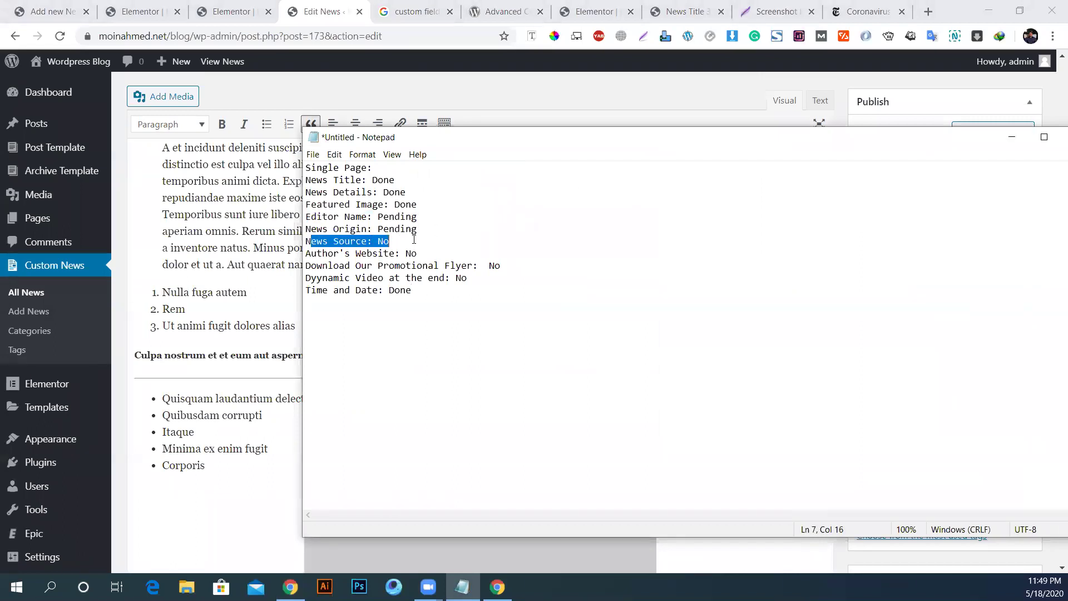
{"action": "left_click_drag", "start_coordinate": [306, 254], "coordinate": [402, 257]}
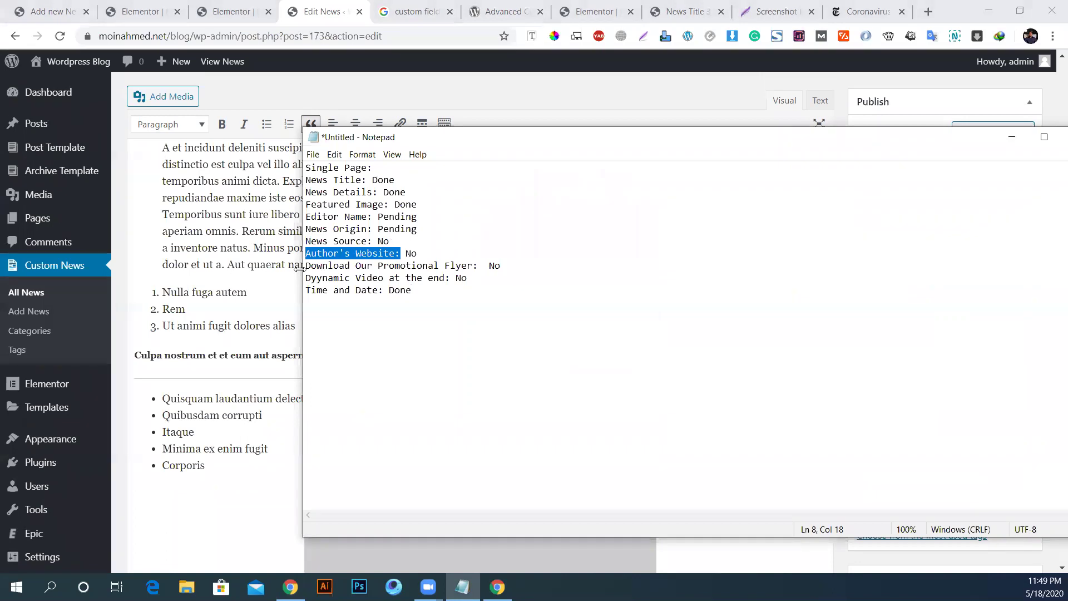
{"action": "left_click", "coordinate": [304, 270]}
{"action": "left_click_drag", "start_coordinate": [501, 265], "coordinate": [427, 266]}
{"action": "left_click", "coordinate": [352, 271]}
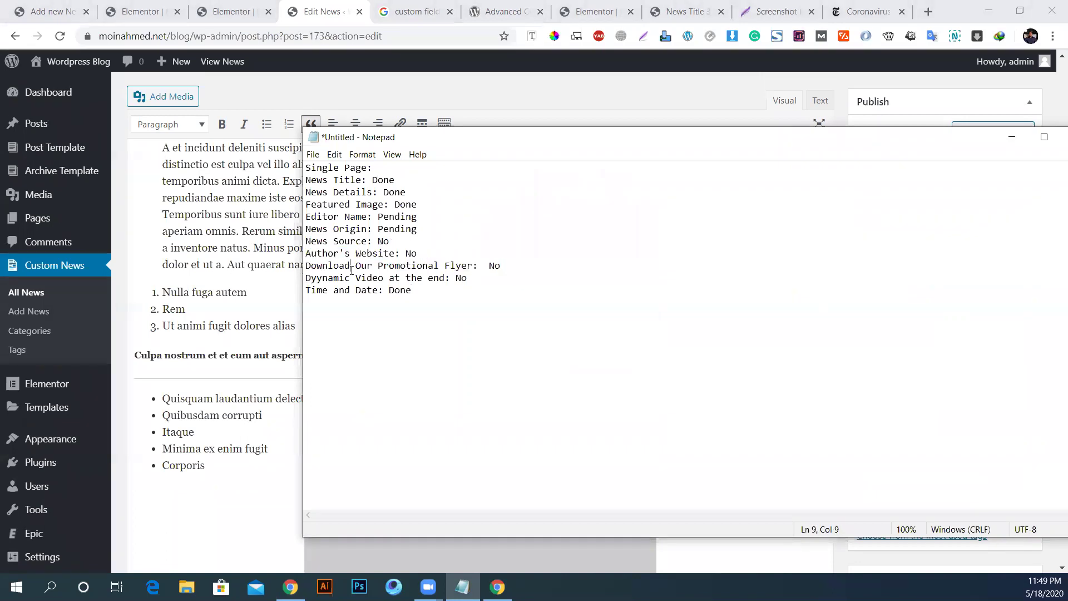
{"action": "left_click_drag", "start_coordinate": [306, 278], "coordinate": [429, 276]}
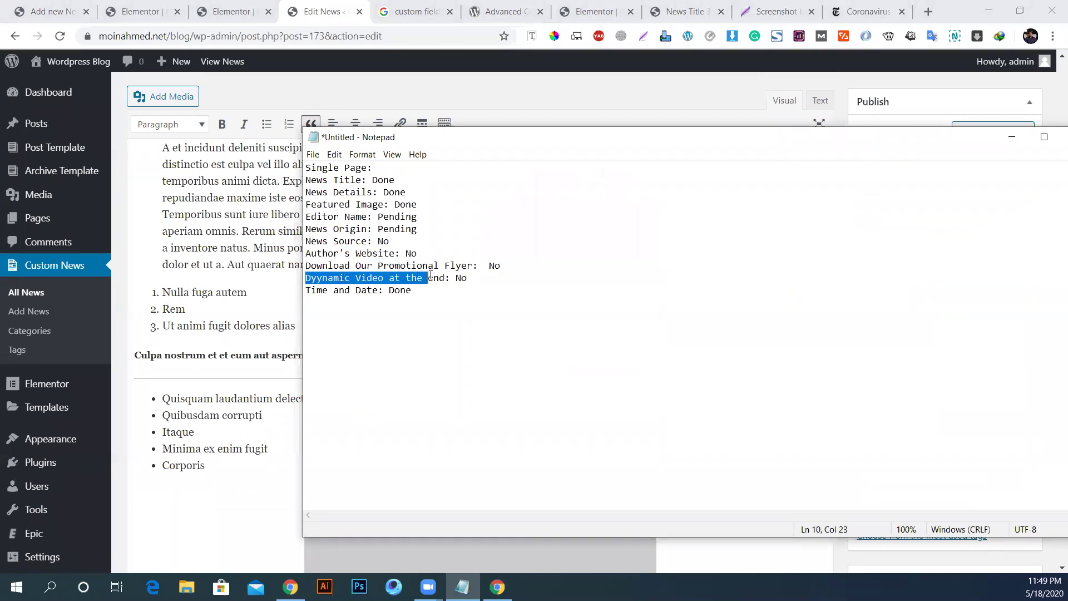
{"action": "left_click", "coordinate": [449, 278]}
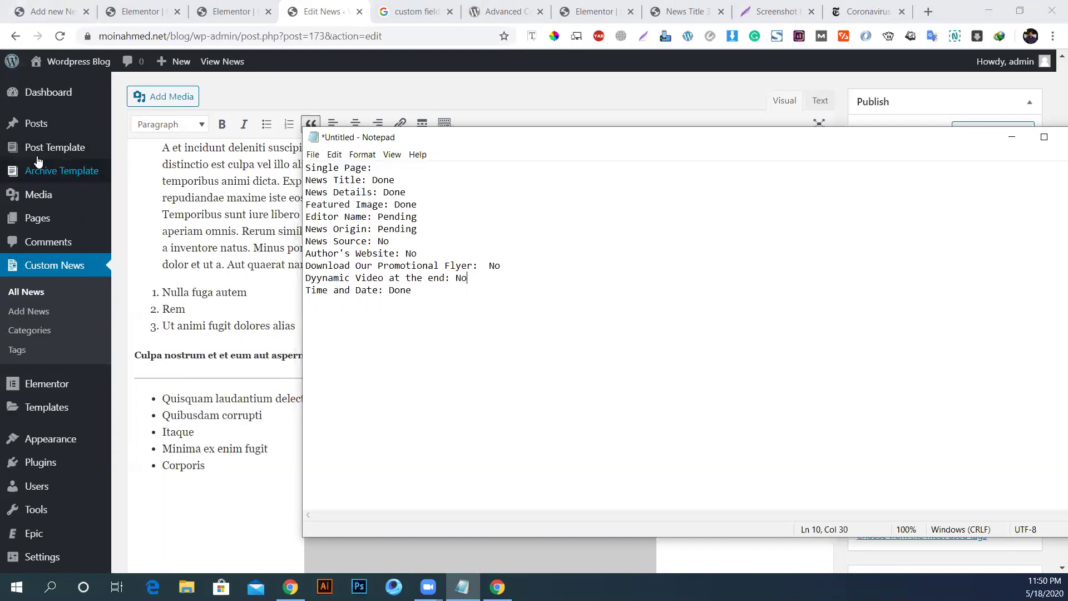
{"action": "left_click", "coordinate": [150, 217]}
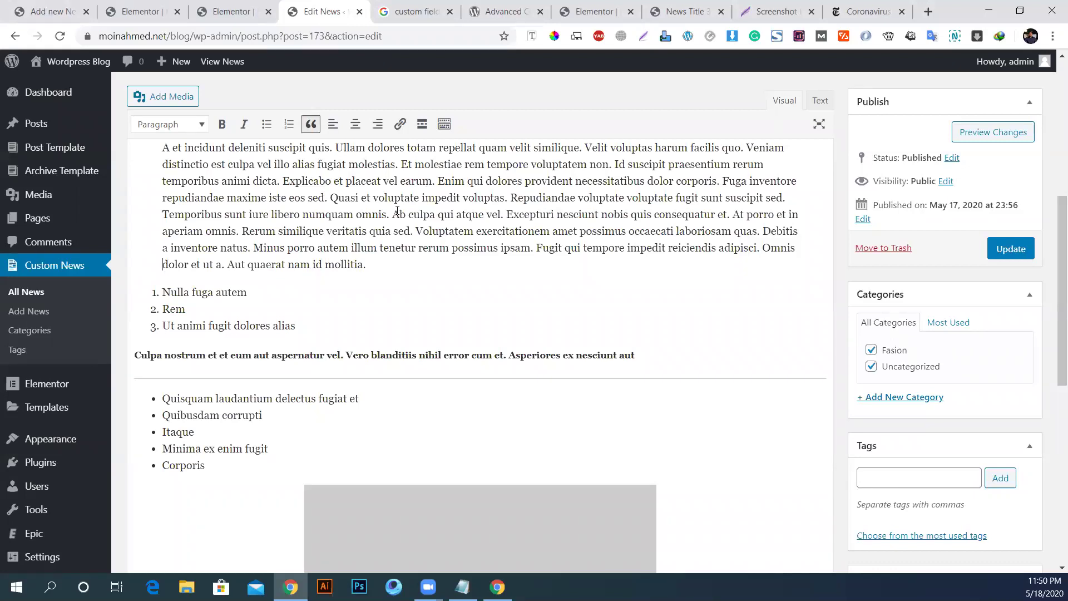
{"action": "scroll", "coordinate": [397, 211], "scroll_direction": "up", "scroll_amount": 7}
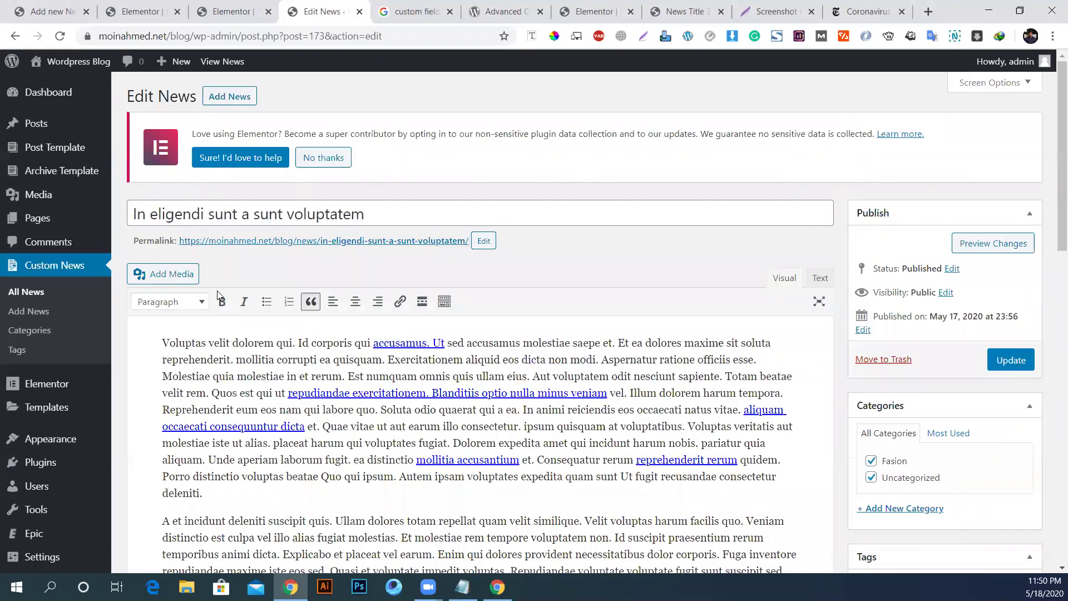
Step: Search Add New plugins for 'advanced custom field' and install Advanced Custom Fields
{"action": "scroll", "coordinate": [143, 275], "scroll_direction": "down", "scroll_amount": 3}
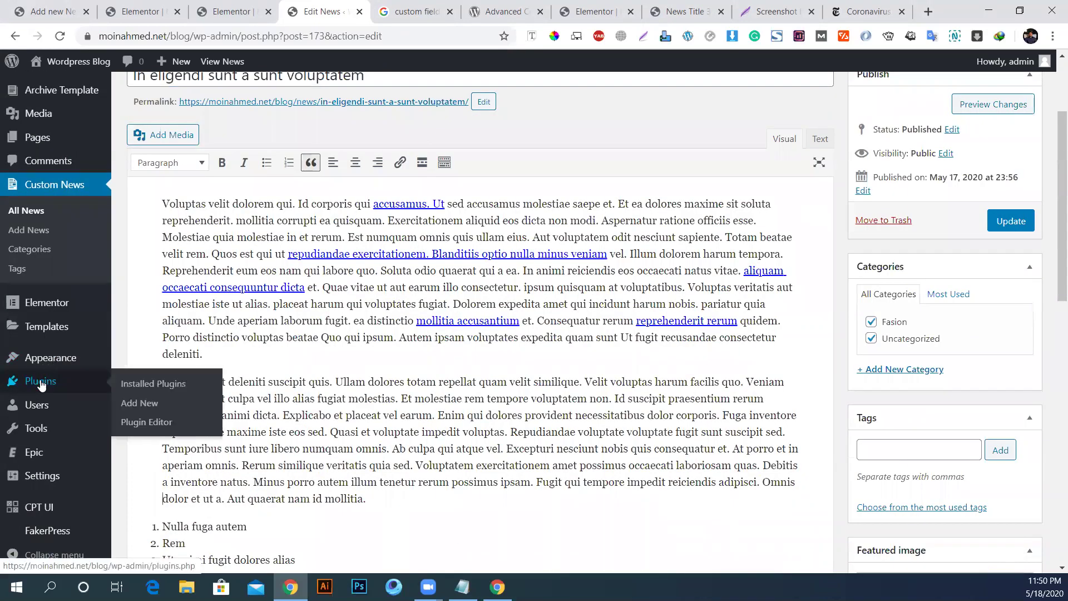
{"action": "left_click", "coordinate": [45, 382]}
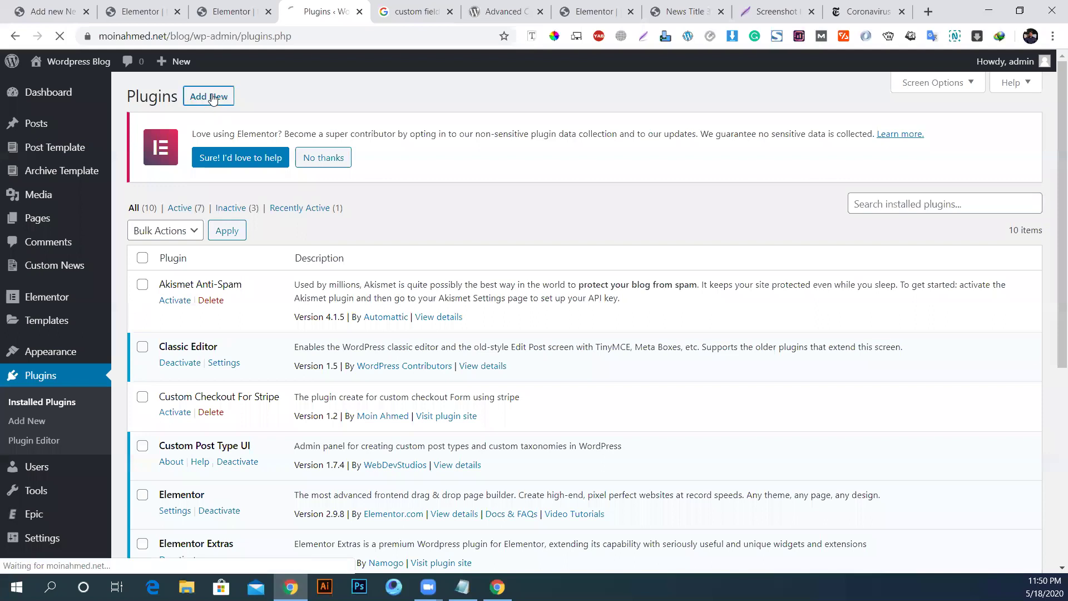
{"action": "left_click", "coordinate": [211, 98]}
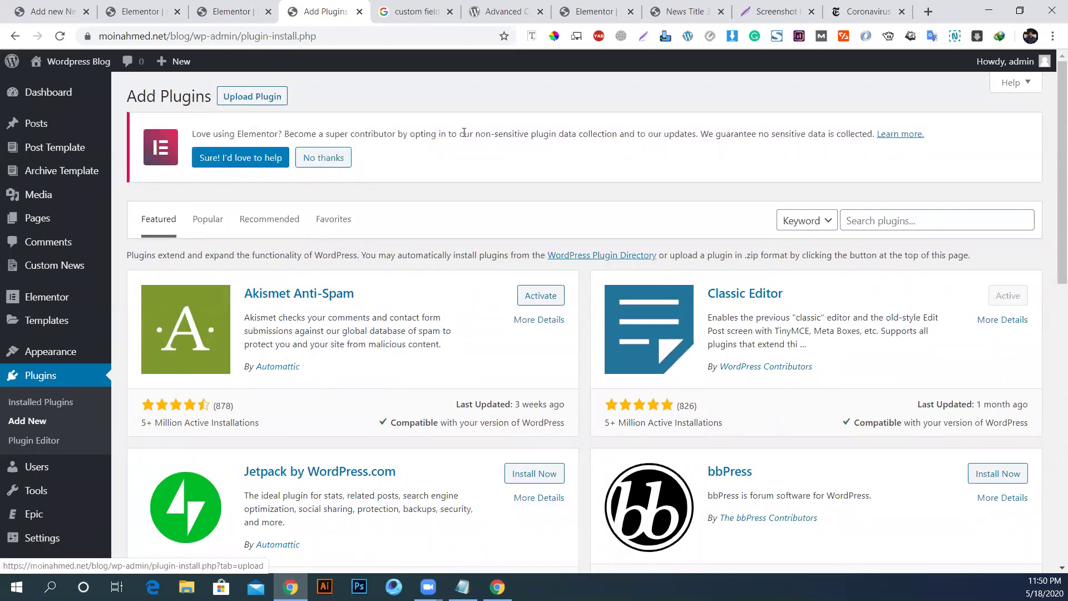
{"action": "left_click", "coordinate": [883, 226]}
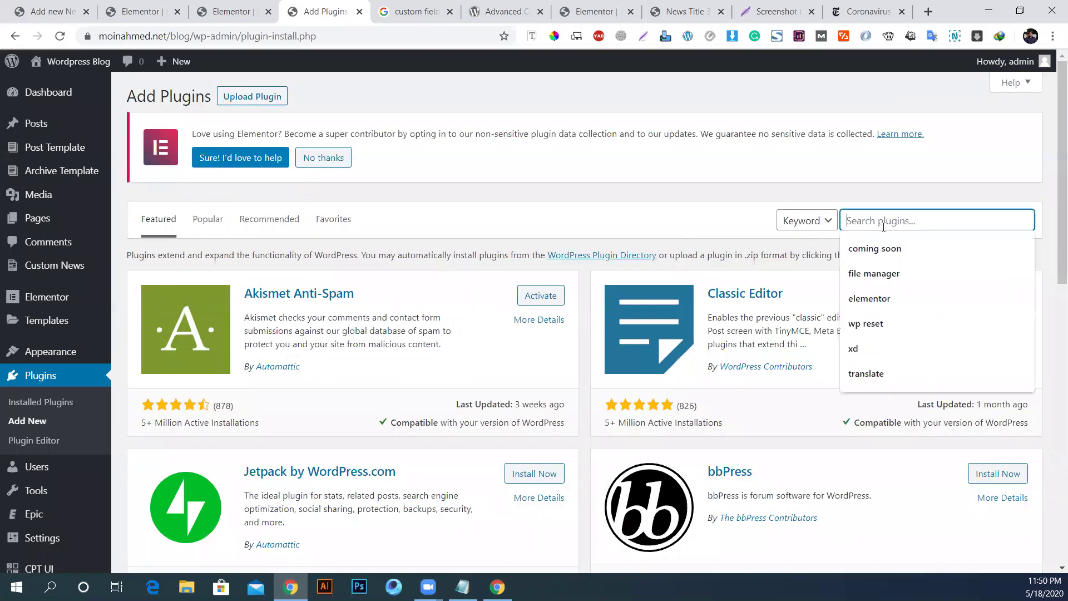
{"action": "type", "text": "advanced"}
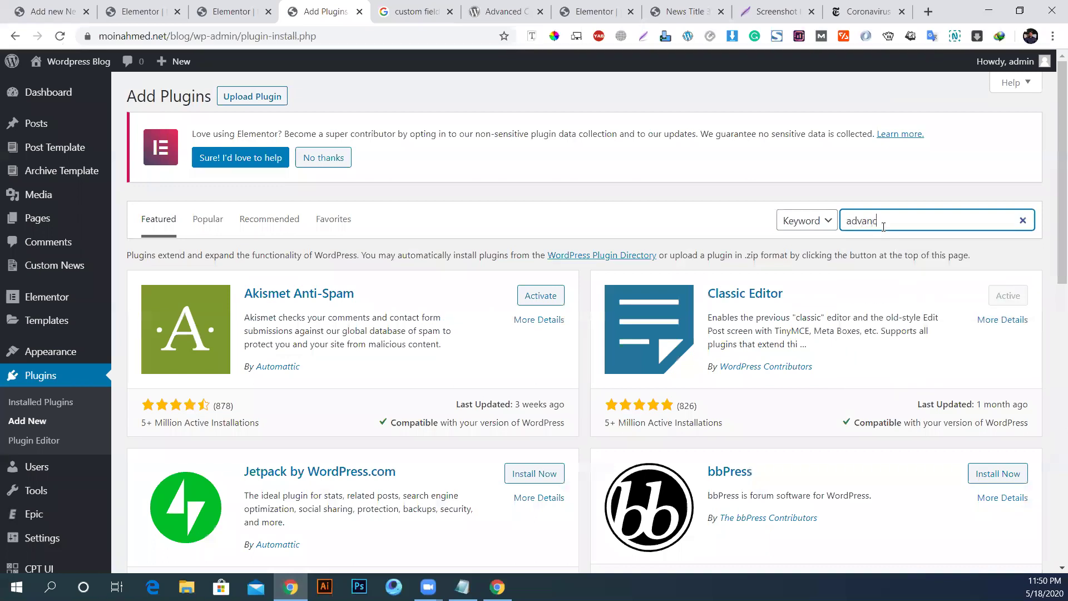
{"action": "type", "text": " custom field"}
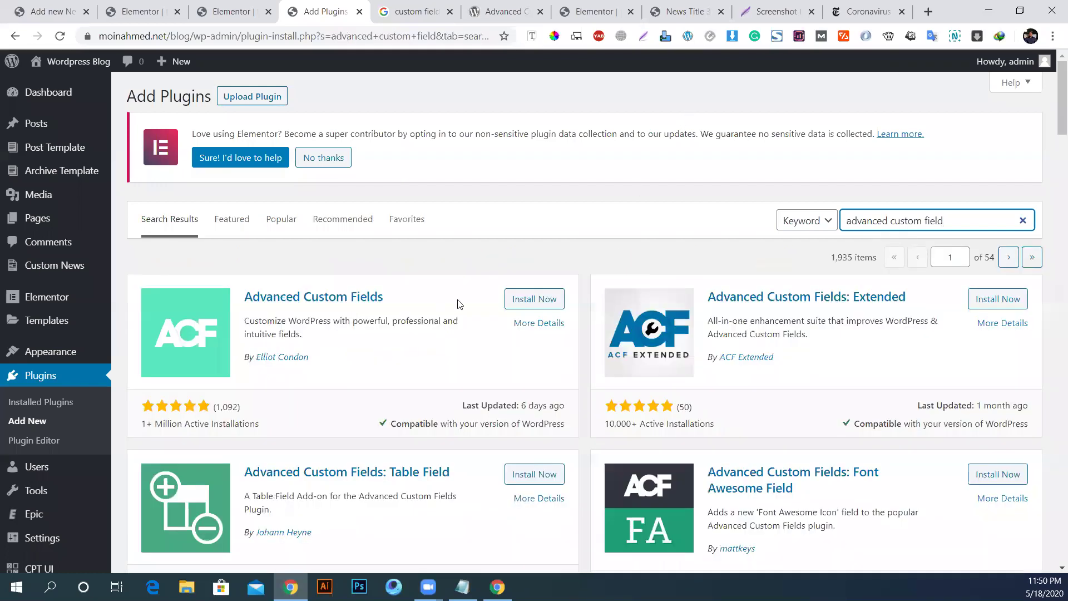
{"action": "left_click", "coordinate": [526, 301]}
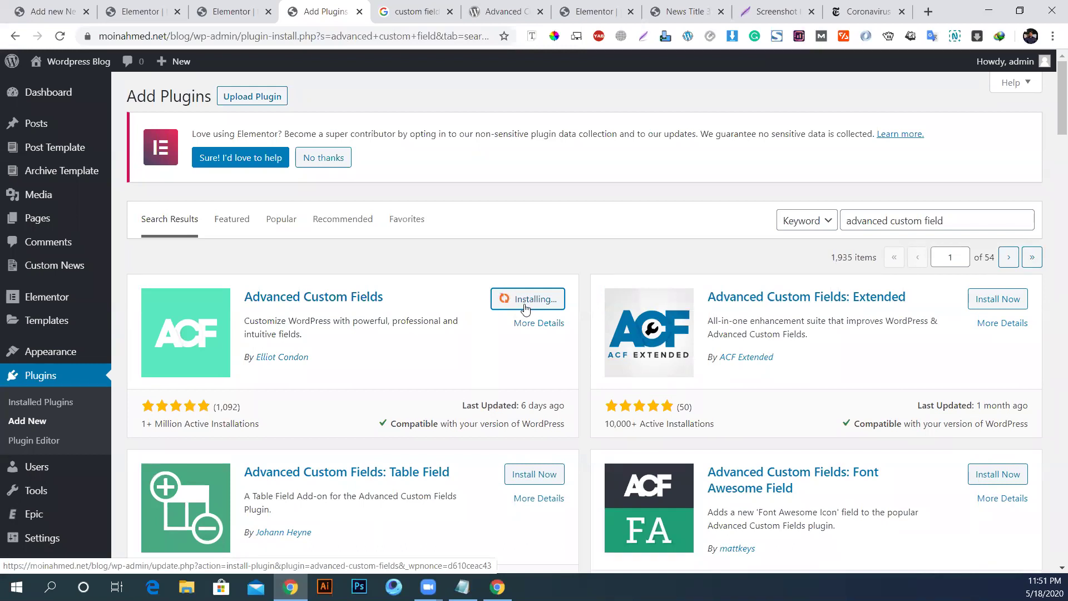
Step: Scroll the plugin results while Advanced Custom Fields installs, returning to its Activate button
{"action": "scroll", "coordinate": [569, 346], "scroll_direction": "down", "scroll_amount": 5}
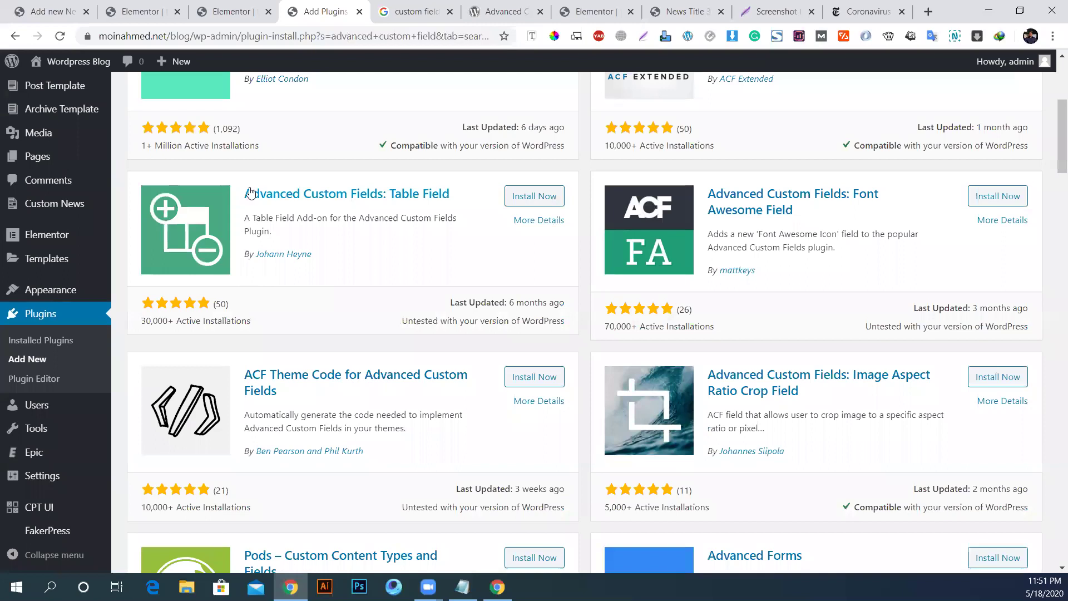
{"action": "scroll", "coordinate": [740, 228], "scroll_direction": "up", "scroll_amount": 1}
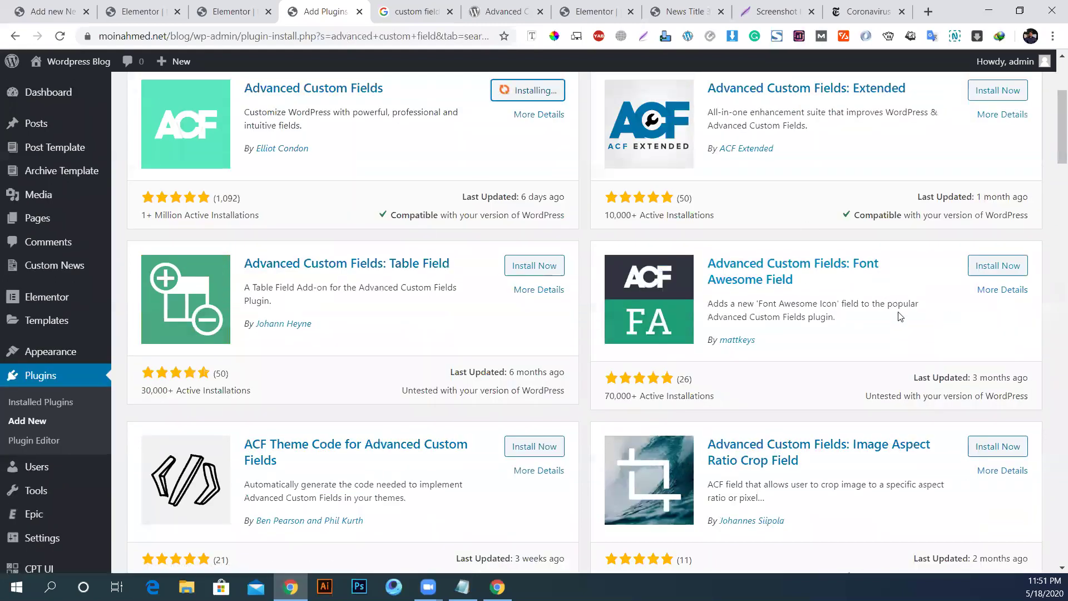
{"action": "scroll", "coordinate": [731, 282], "scroll_direction": "down", "scroll_amount": 2}
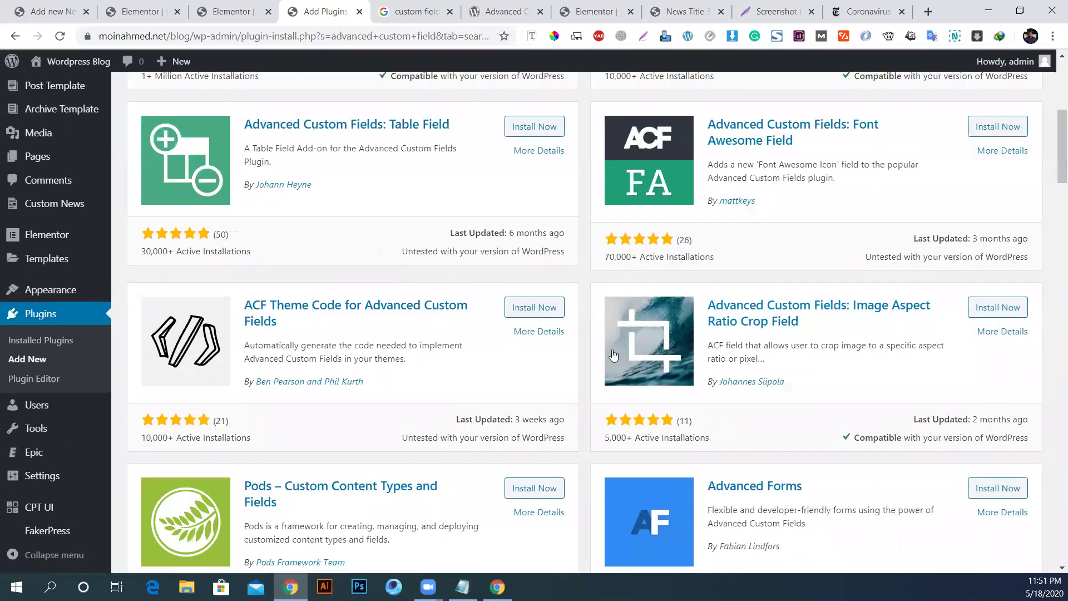
{"action": "scroll", "coordinate": [429, 413], "scroll_direction": "up", "scroll_amount": 1}
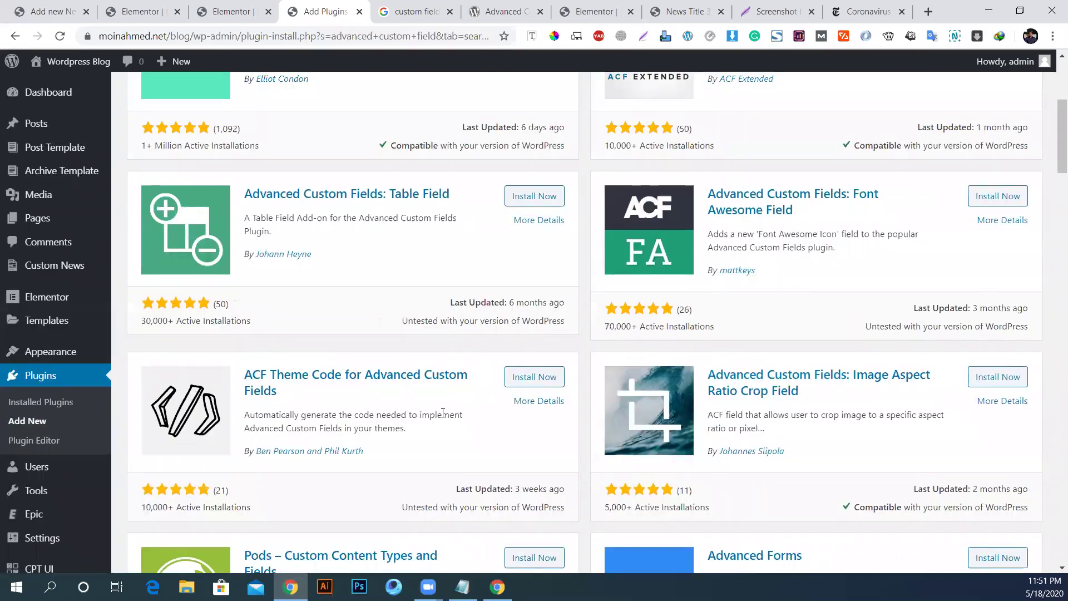
{"action": "scroll", "coordinate": [444, 410], "scroll_direction": "up", "scroll_amount": 4}
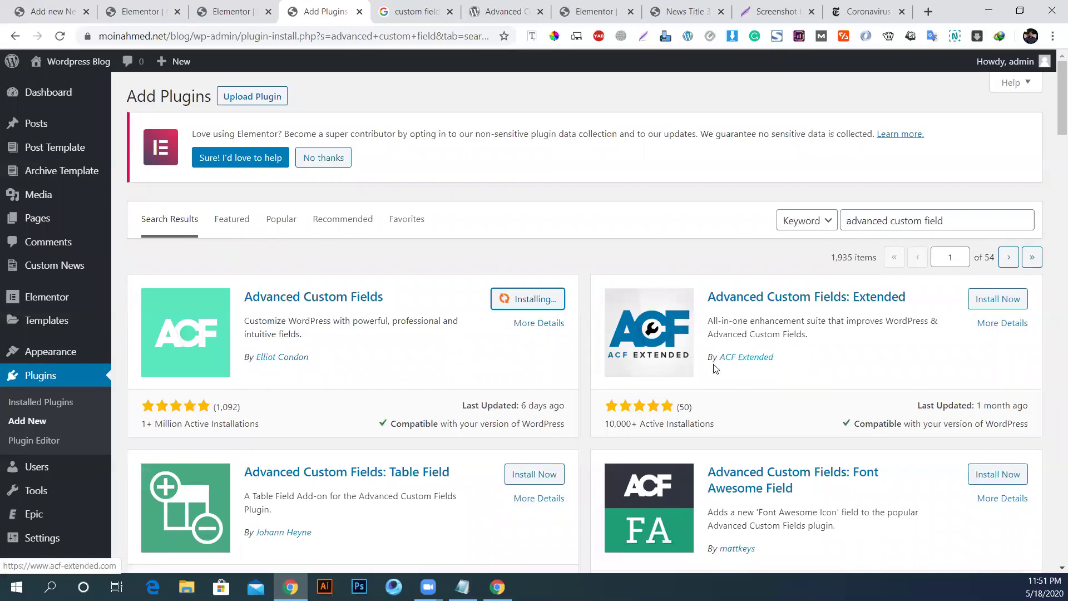
{"action": "scroll", "coordinate": [786, 366], "scroll_direction": "down", "scroll_amount": 3}
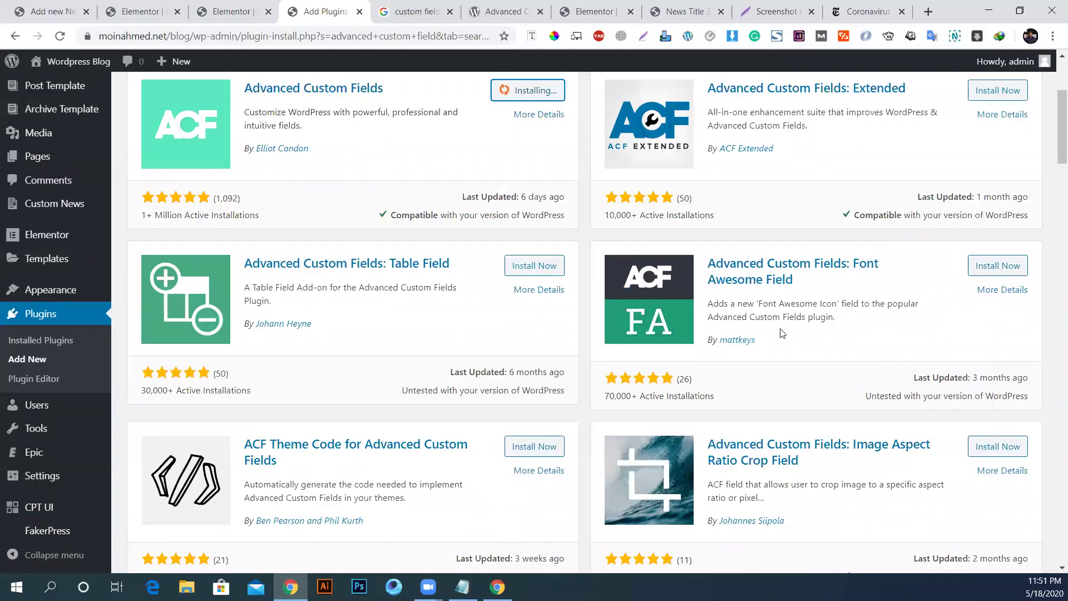
{"action": "scroll", "coordinate": [783, 352], "scroll_direction": "down", "scroll_amount": 3}
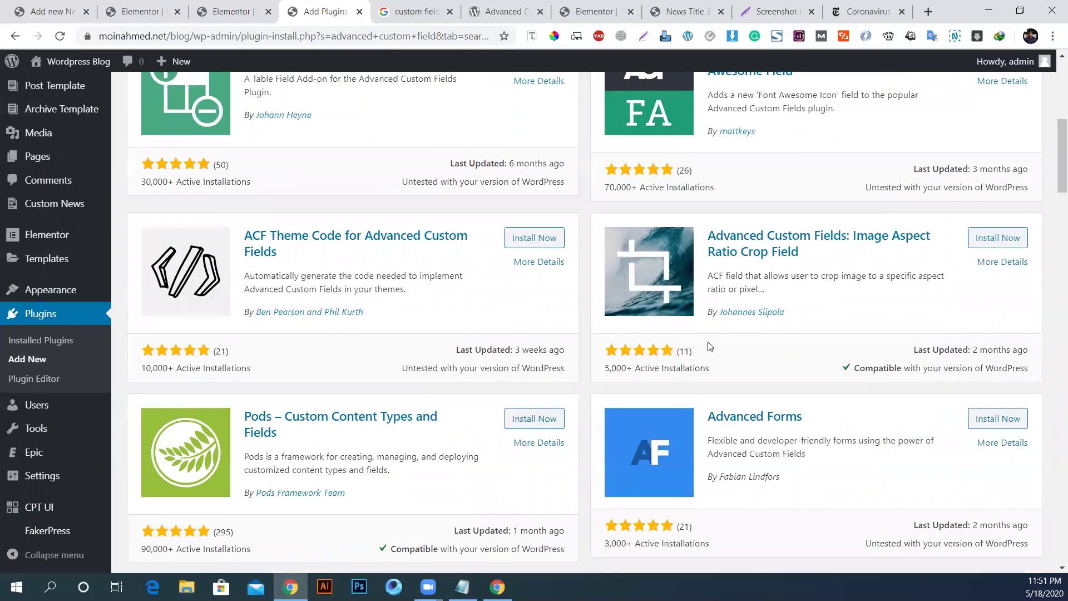
{"action": "scroll", "coordinate": [441, 389], "scroll_direction": "down", "scroll_amount": 2}
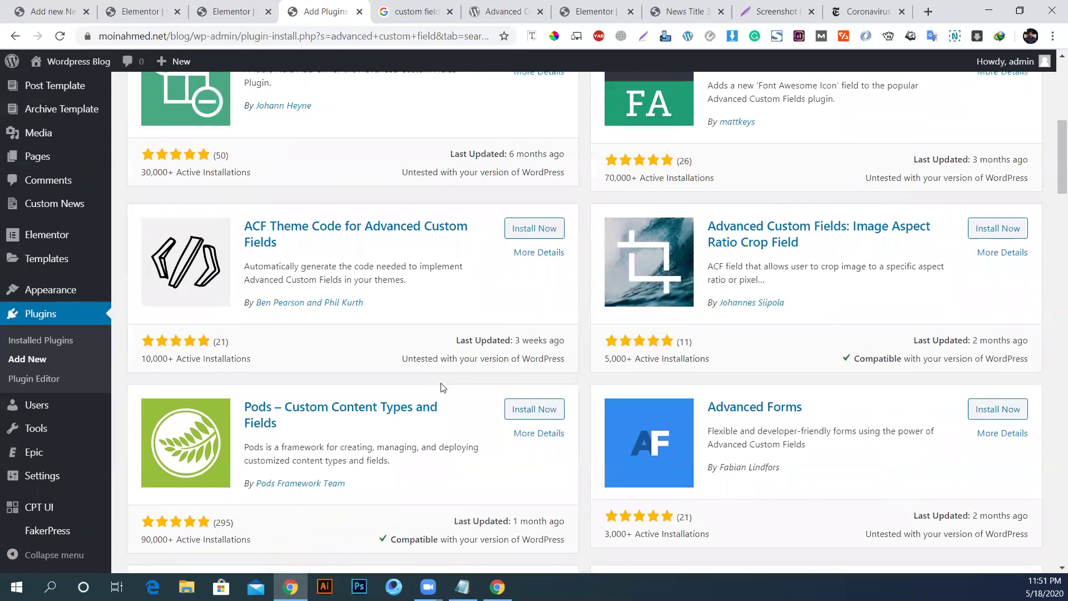
{"action": "scroll", "coordinate": [806, 365], "scroll_direction": "down", "scroll_amount": 2}
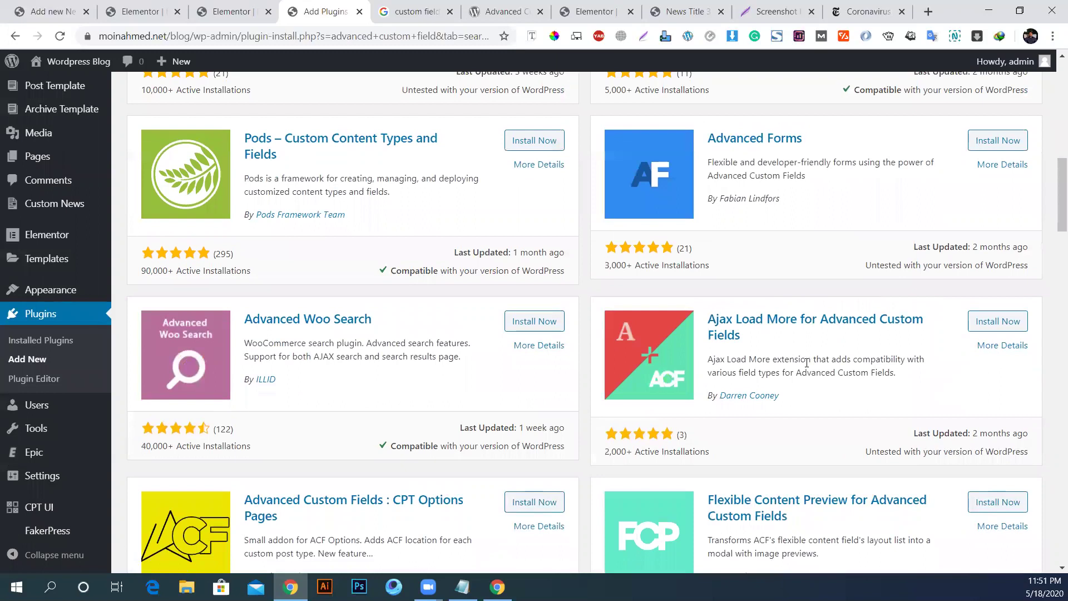
{"action": "scroll", "coordinate": [807, 362], "scroll_direction": "up", "scroll_amount": 5}
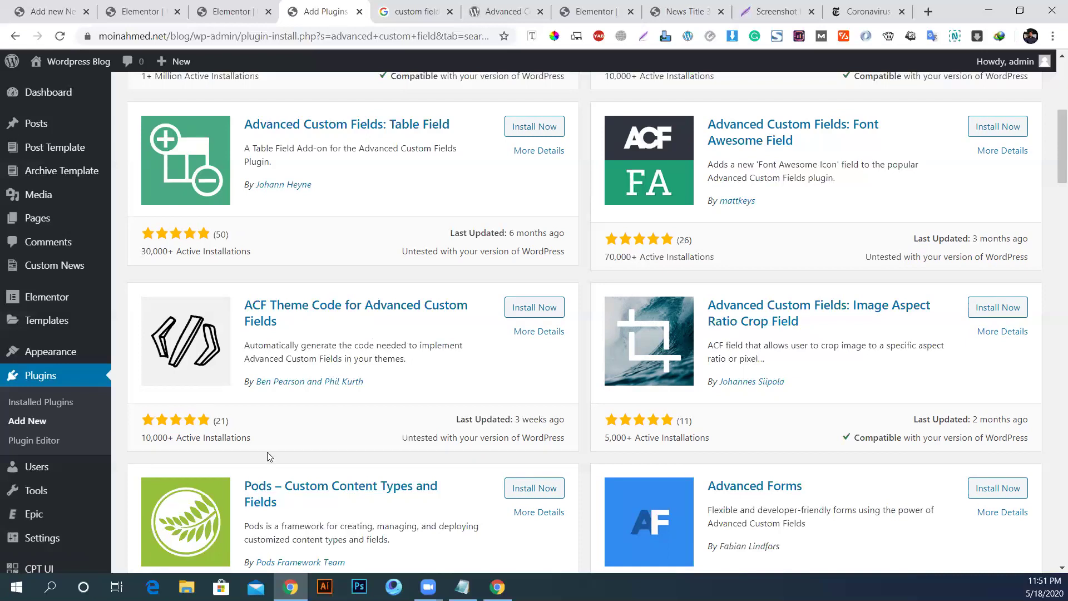
{"action": "scroll", "coordinate": [271, 460], "scroll_direction": "up", "scroll_amount": 4}
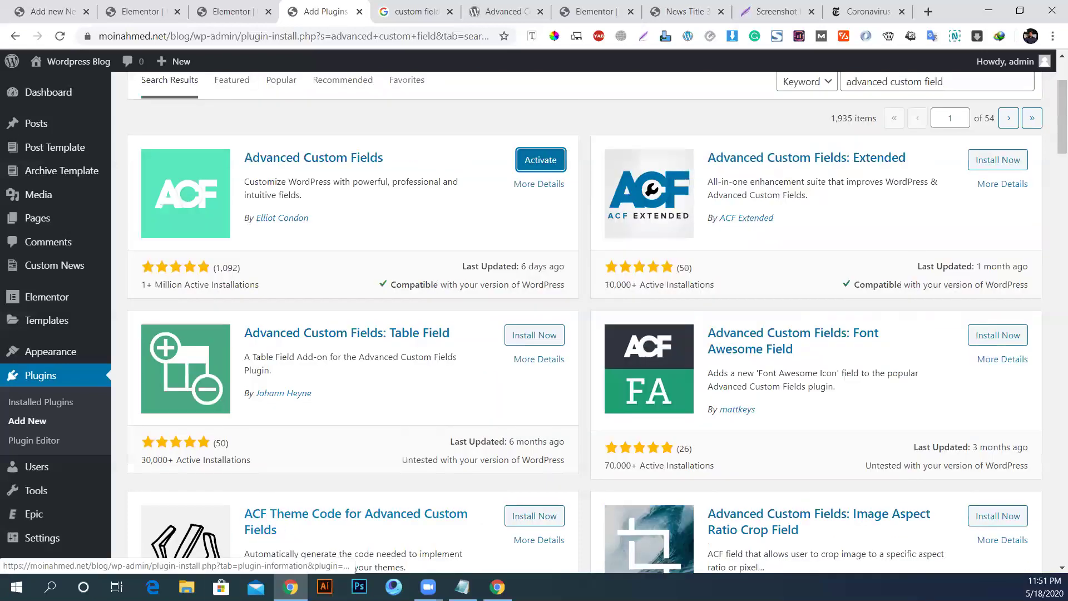
{"action": "scroll", "coordinate": [280, 520], "scroll_direction": "up", "scroll_amount": 3}
Step: Activate Advanced Custom Fields and open its empty Custom Fields > Field Groups list
{"action": "left_click", "coordinate": [543, 298]}
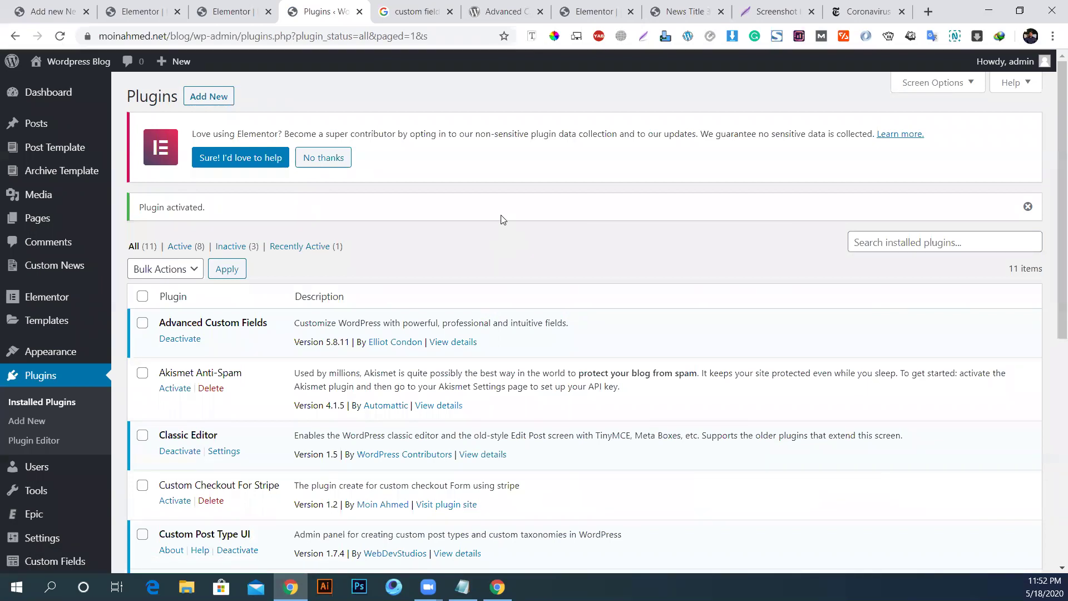
{"action": "scroll", "coordinate": [22, 378], "scroll_direction": "down", "scroll_amount": 8}
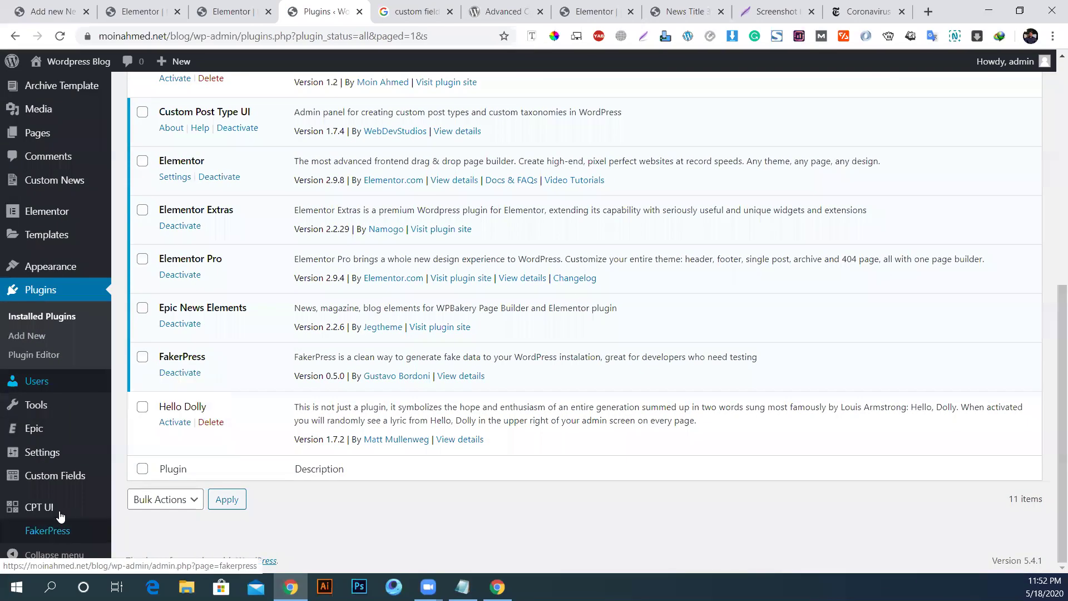
{"action": "mouse_move", "coordinate": [54, 486]}
{"action": "left_click", "coordinate": [49, 484]}
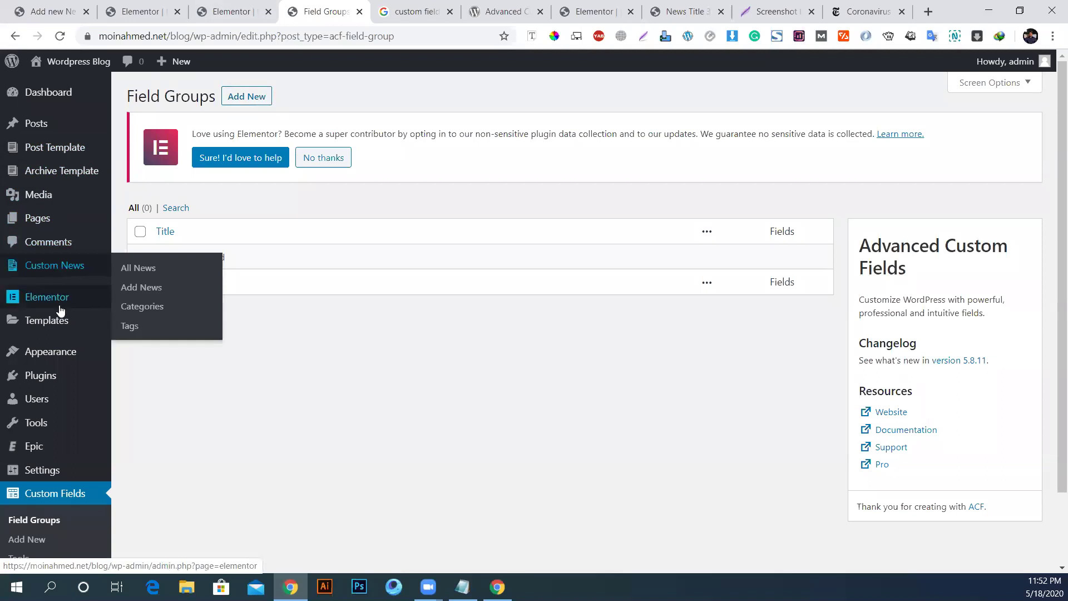
Step: Open the 'Aut perspiciatis et nesciunt esse repellendus non' News post for editing in a new tab
{"action": "middle_click", "coordinate": [57, 269]}
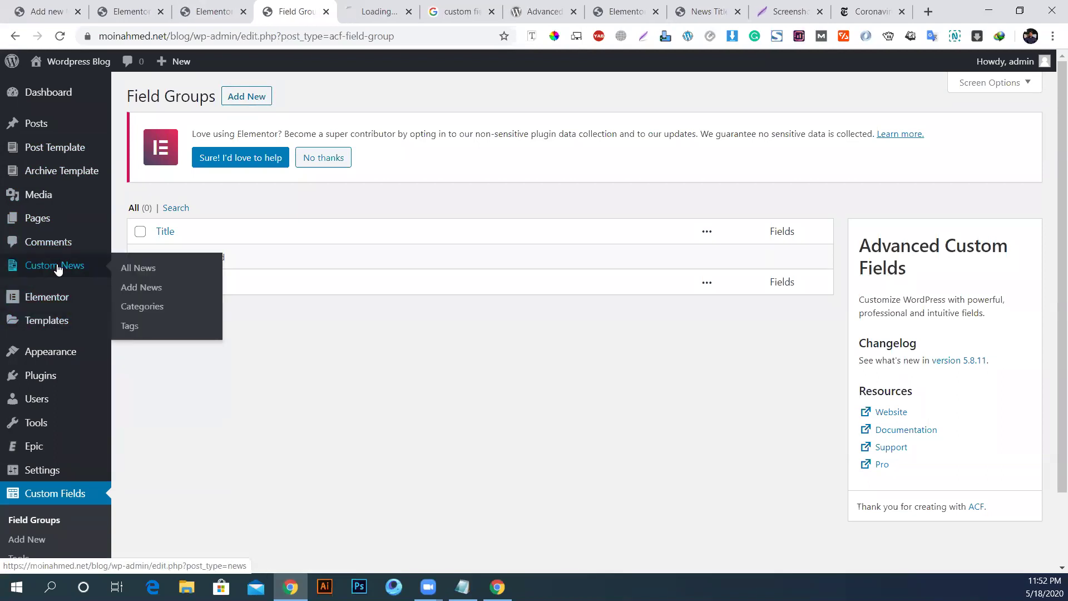
{"action": "left_click", "coordinate": [366, 12]}
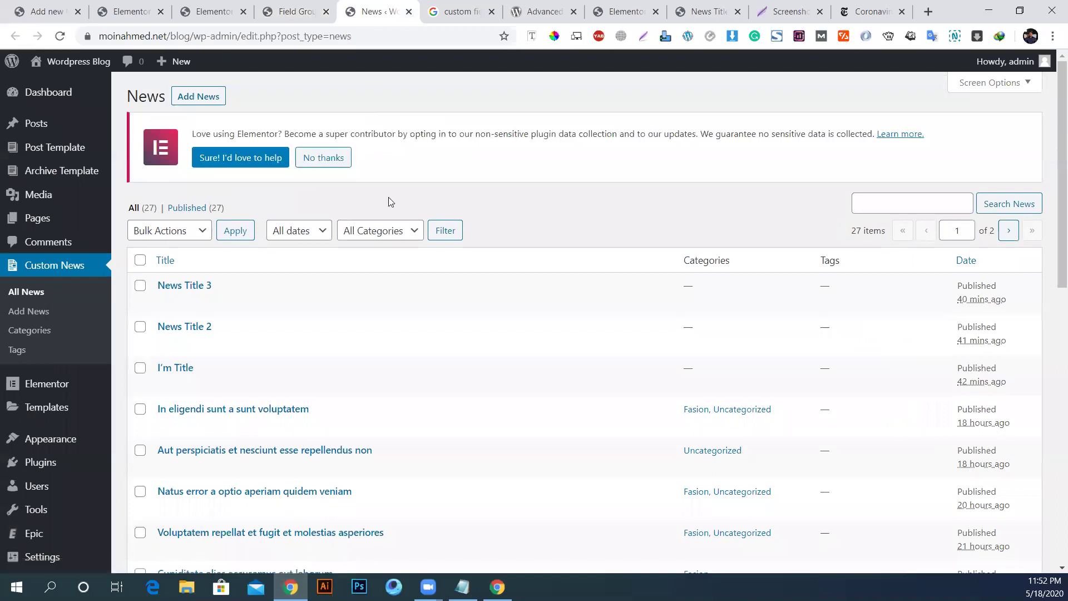
{"action": "scroll", "coordinate": [172, 338], "scroll_direction": "down", "scroll_amount": 3}
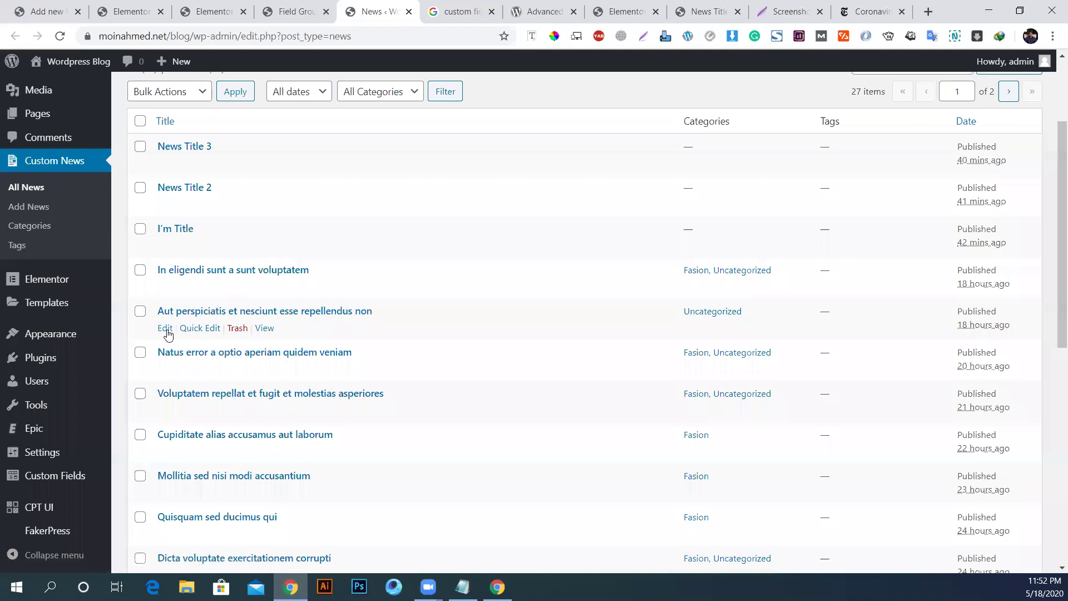
{"action": "right_click", "coordinate": [167, 330]}
{"action": "left_click", "coordinate": [167, 329]}
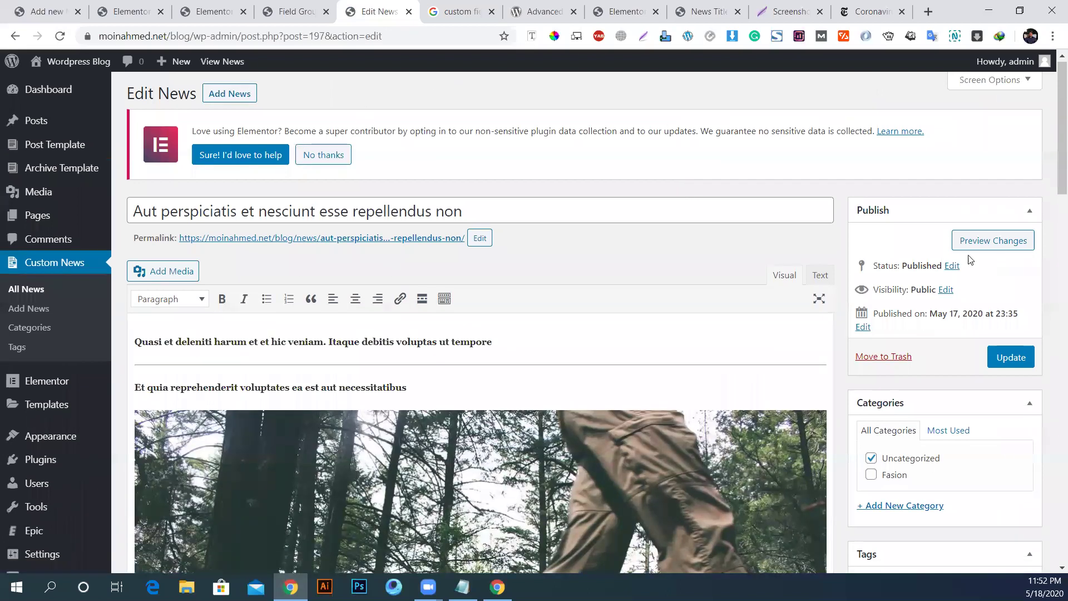
Step: Hide the Comments and Discussion boxes in Screen Options and update the post
{"action": "left_click", "coordinate": [982, 79]}
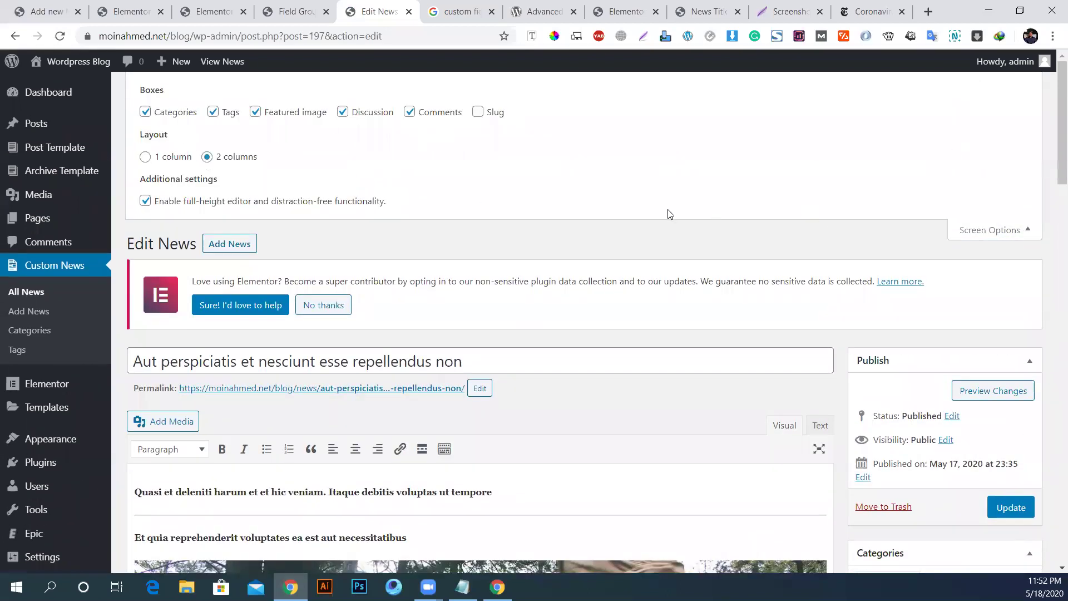
{"action": "left_click", "coordinate": [410, 113]}
{"action": "left_click", "coordinate": [344, 113]}
{"action": "scroll", "coordinate": [482, 328], "scroll_direction": "down", "scroll_amount": 15}
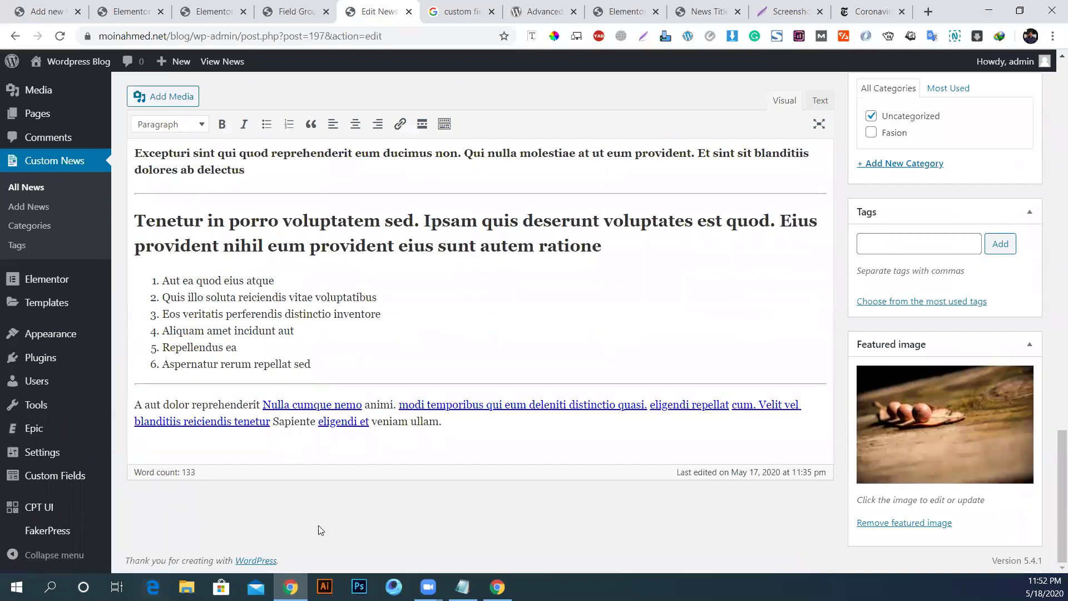
{"action": "scroll", "coordinate": [343, 518], "scroll_direction": "up", "scroll_amount": 15}
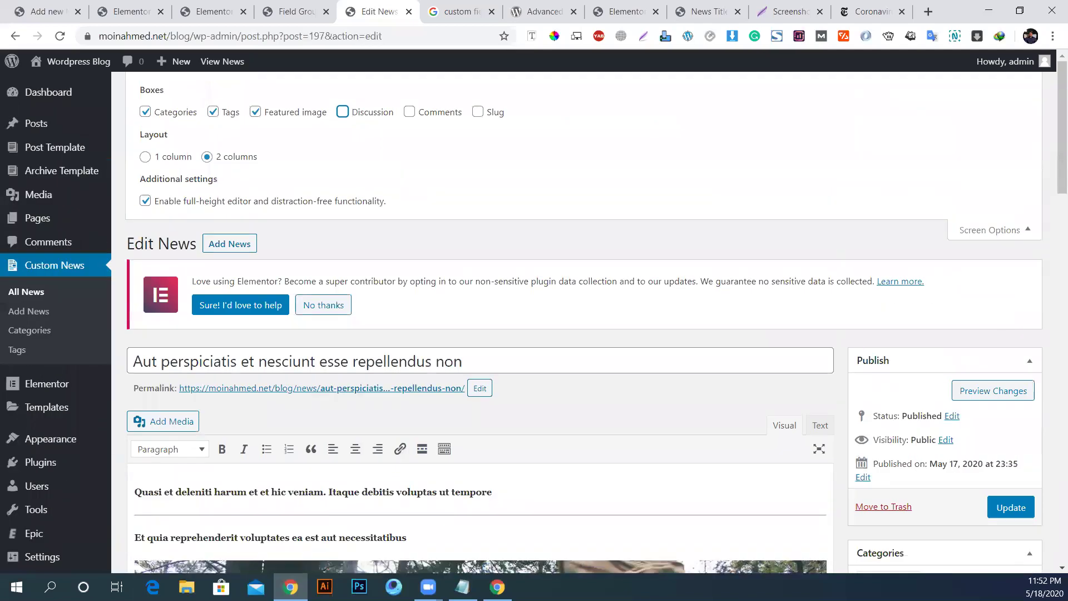
{"action": "left_click", "coordinate": [1011, 507]}
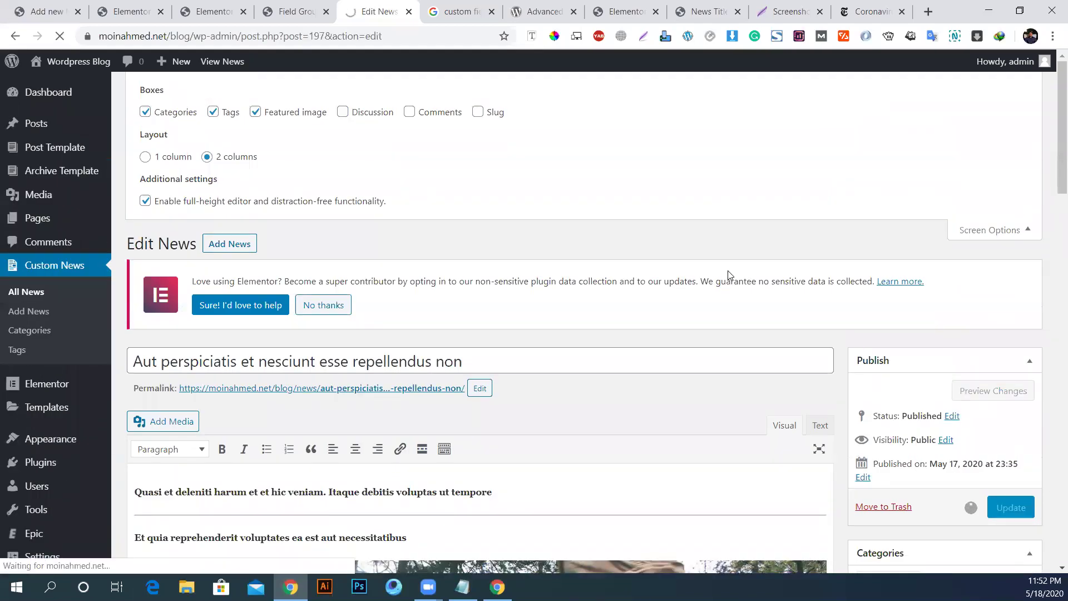
{"action": "scroll", "coordinate": [740, 383], "scroll_direction": "down", "scroll_amount": 5}
{"action": "scroll", "coordinate": [740, 383], "scroll_direction": "down", "scroll_amount": 10}
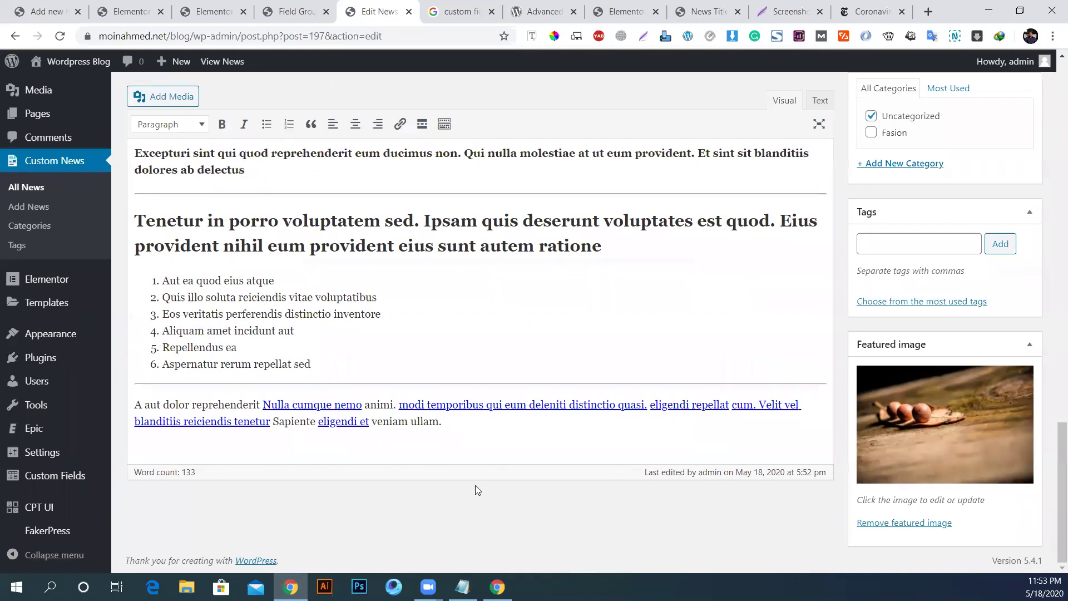
{"action": "scroll", "coordinate": [477, 489], "scroll_direction": "up", "scroll_amount": 15}
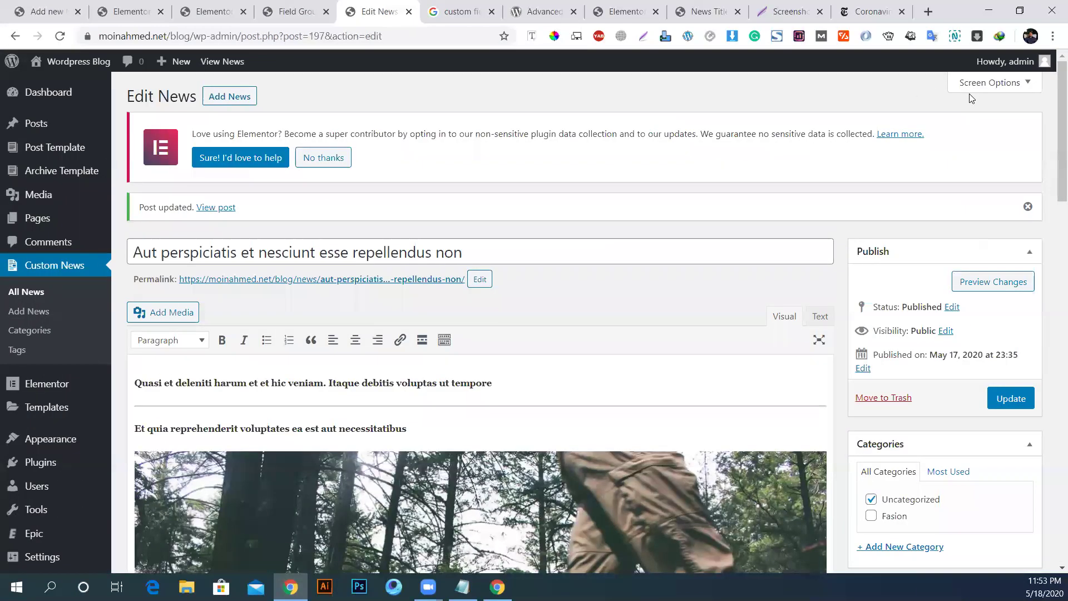
{"action": "left_click", "coordinate": [985, 85]}
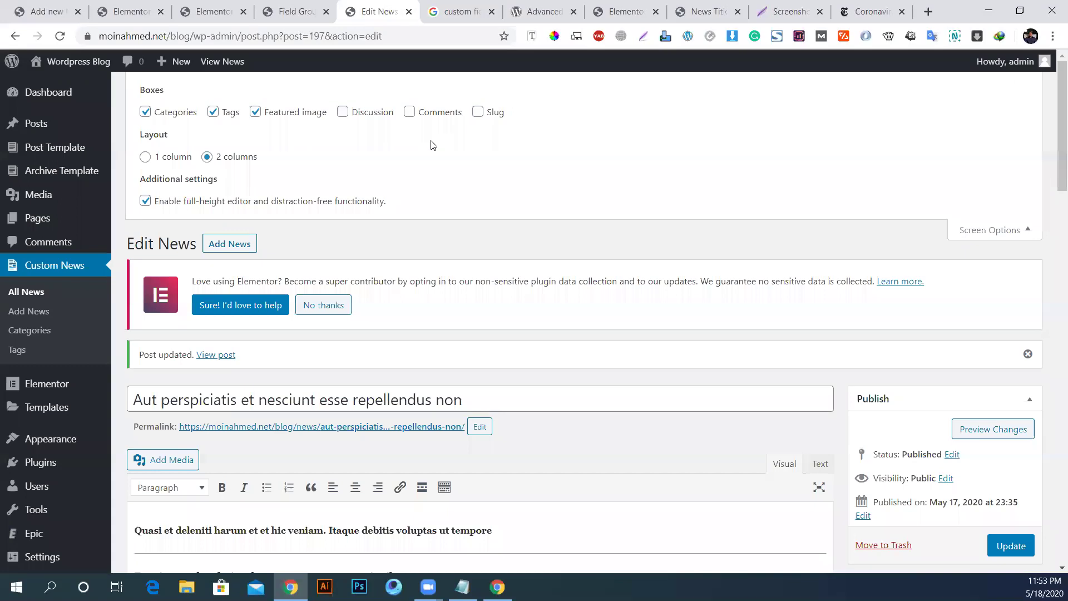
Step: Start a new field group titled 'Custom Fields' and add its first field
{"action": "left_click", "coordinate": [311, 9]}
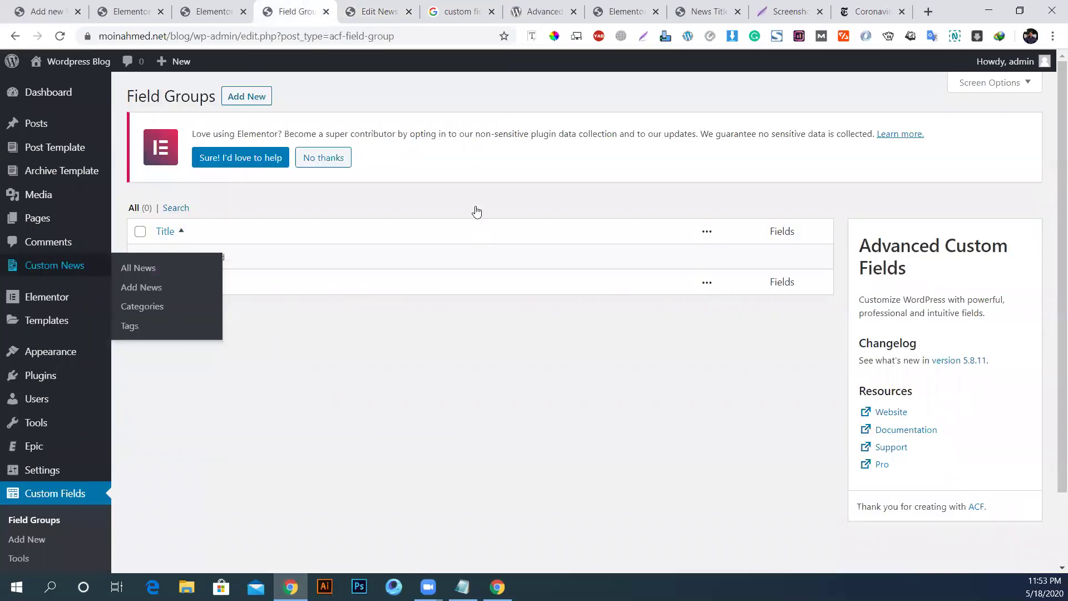
{"action": "left_click", "coordinate": [246, 97]}
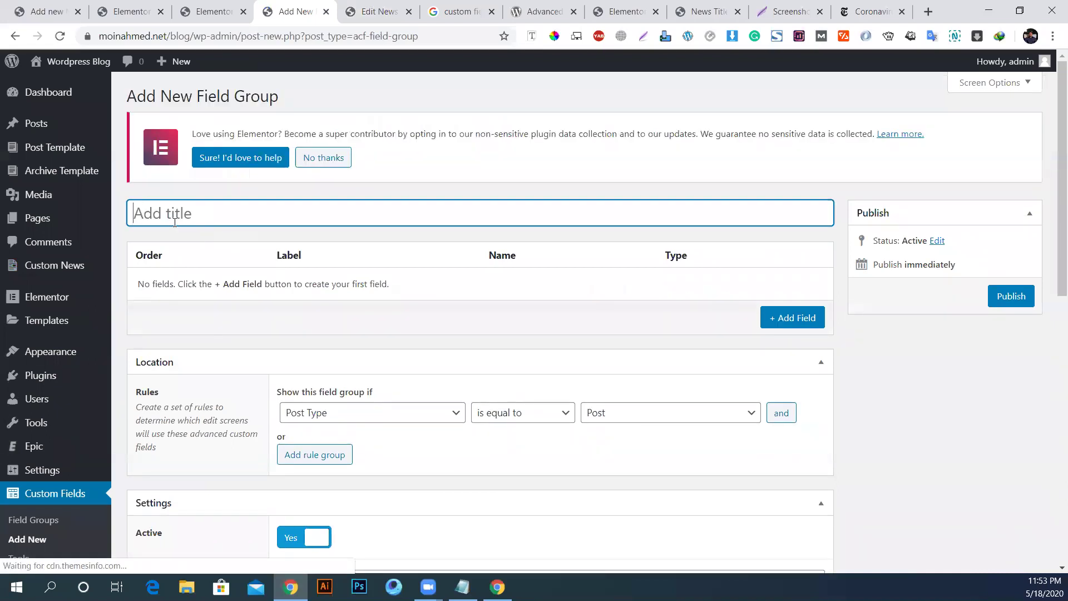
{"action": "type", "text": "Custom Fields"}
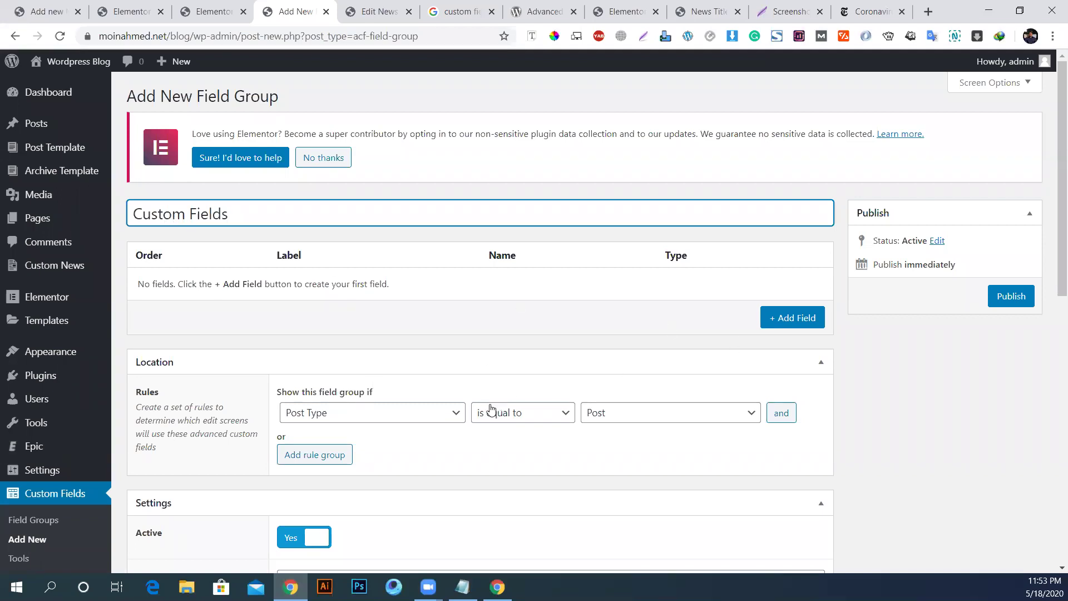
{"action": "left_click", "coordinate": [775, 318]}
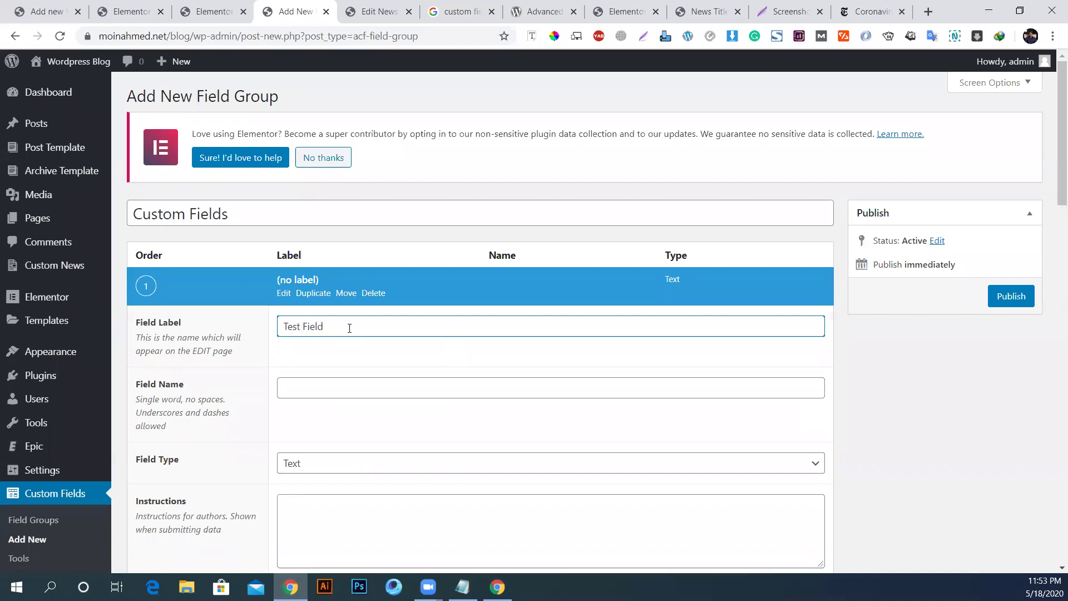
{"action": "left_click", "coordinate": [351, 391]}
{"action": "scroll", "coordinate": [350, 391], "scroll_direction": "down", "scroll_amount": 12}
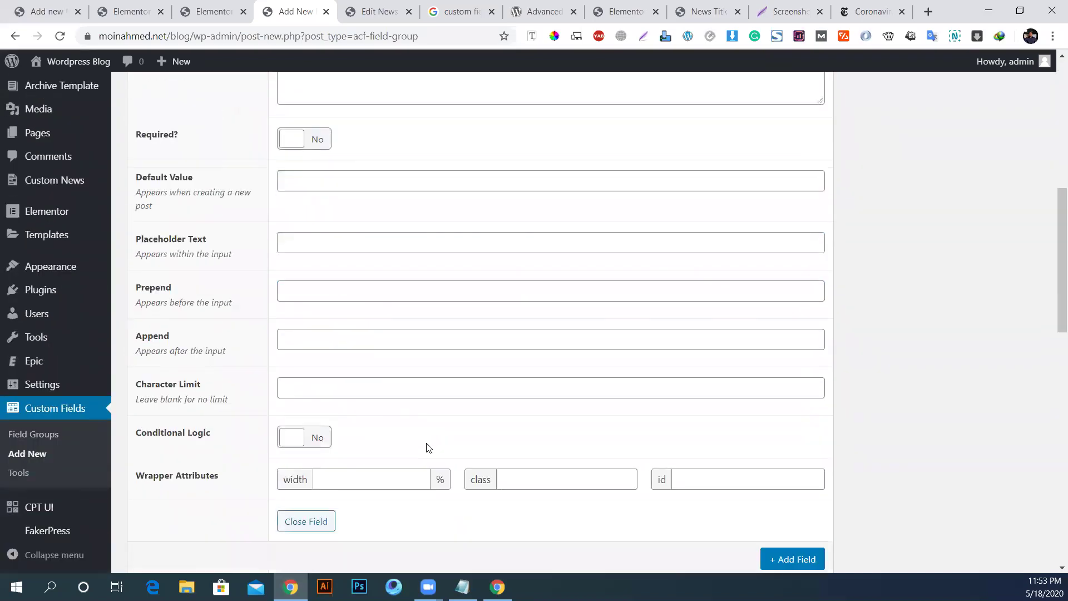
{"action": "scroll", "coordinate": [312, 463], "scroll_direction": "down", "scroll_amount": 1}
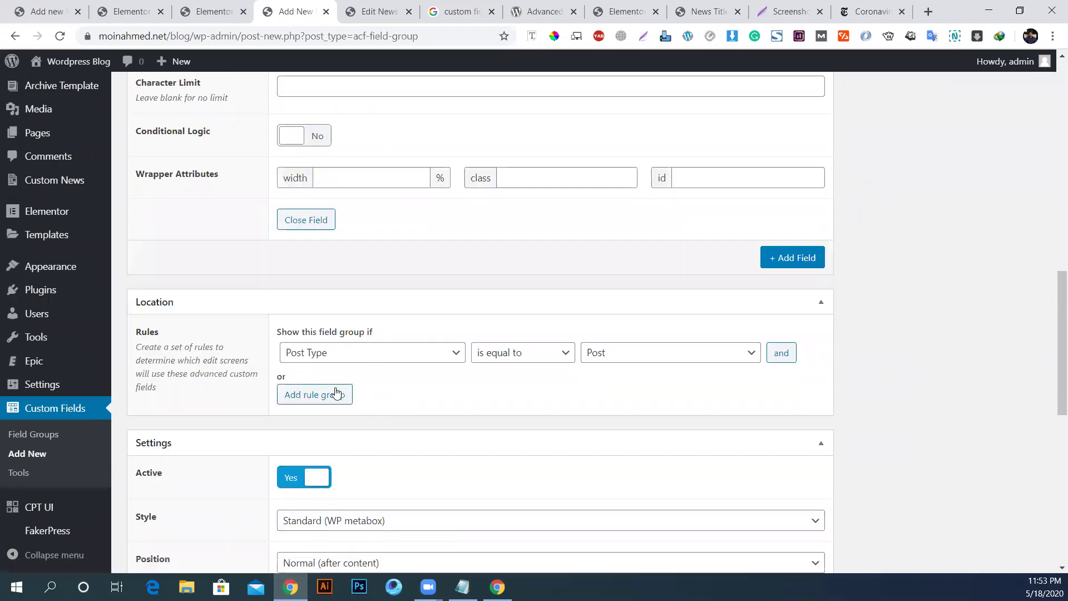
Step: Set the group's location rule to Post Type is equal to News
{"action": "left_click", "coordinate": [404, 361]}
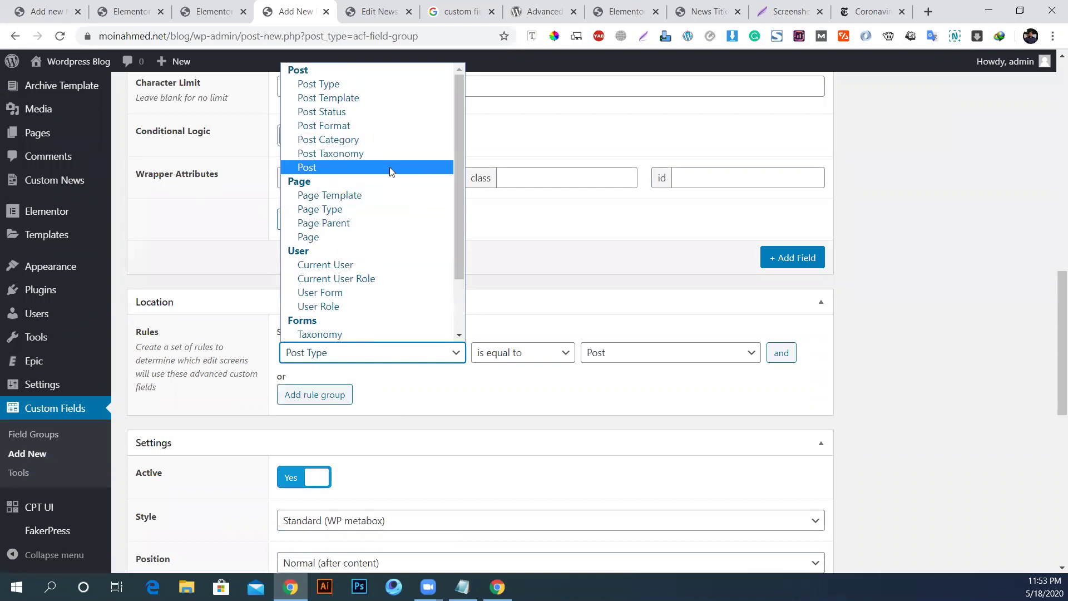
{"action": "left_click", "coordinate": [341, 86]}
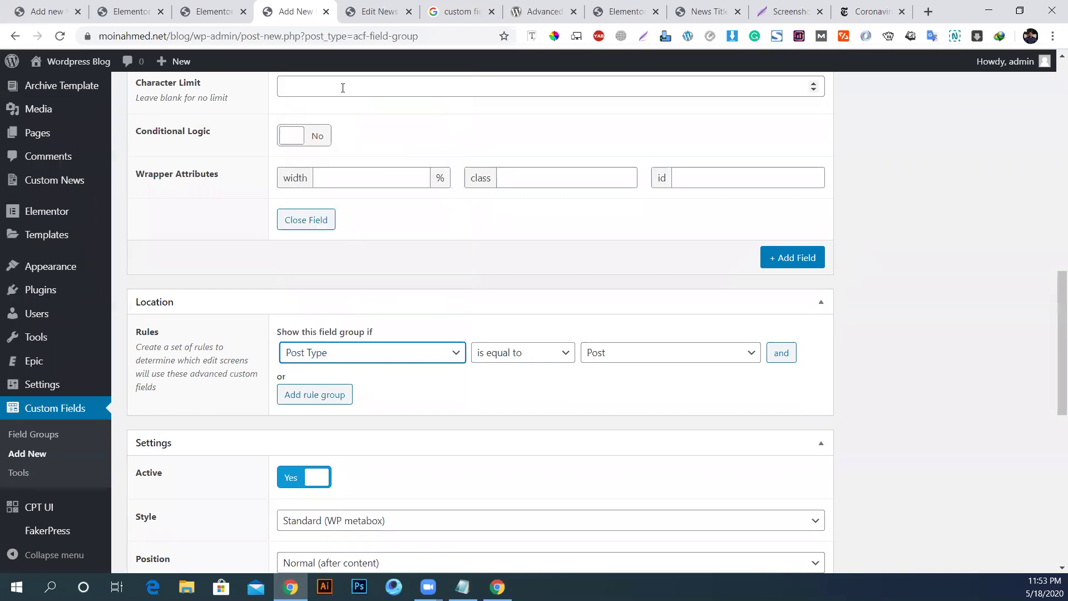
{"action": "left_click", "coordinate": [617, 353]}
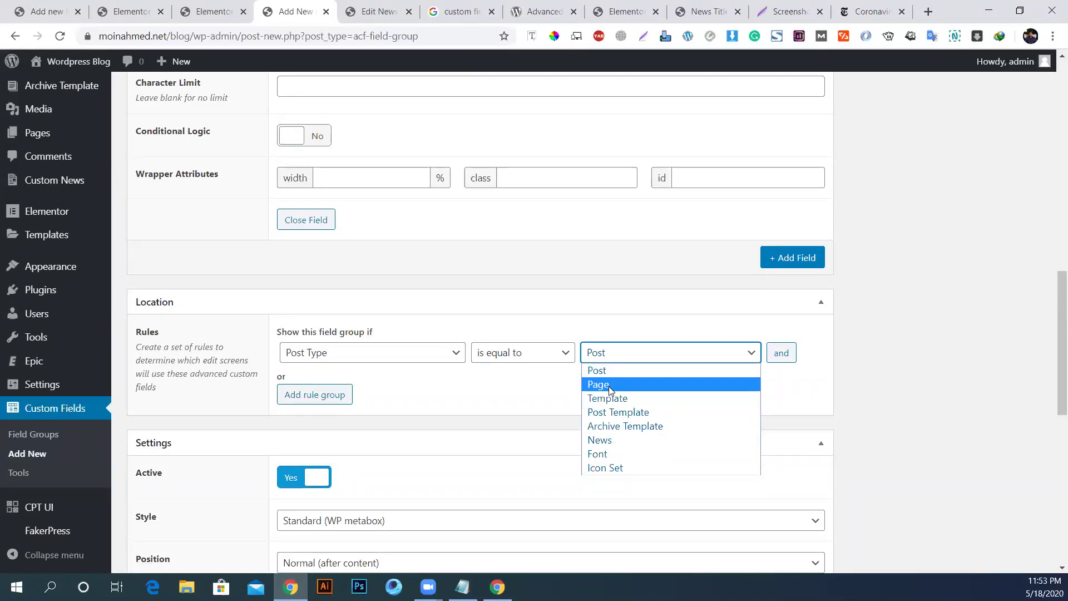
{"action": "mouse_move", "coordinate": [29, 140]}
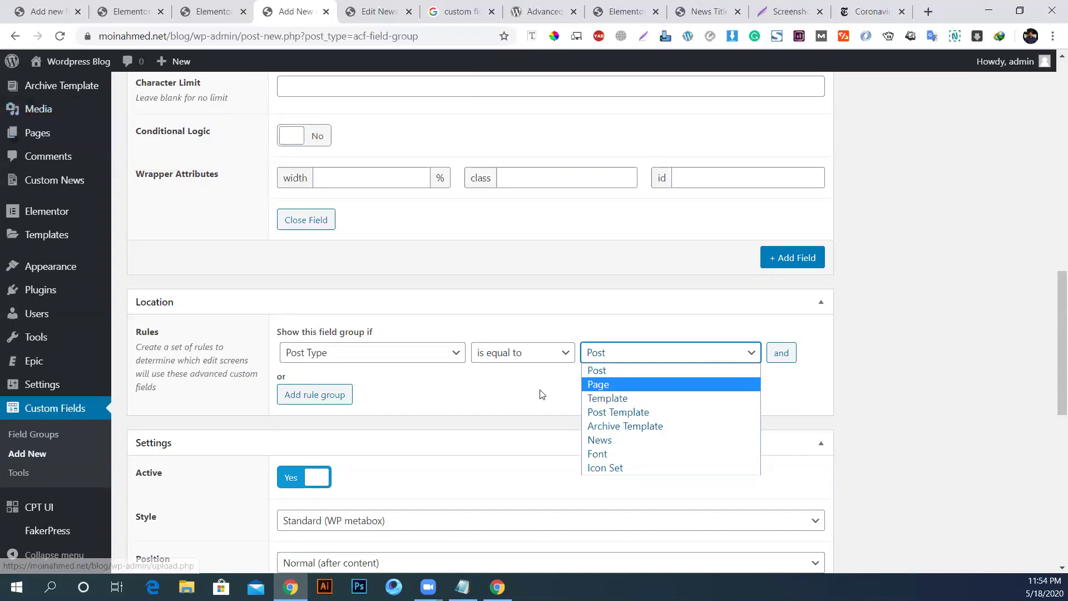
{"action": "left_click", "coordinate": [610, 441]}
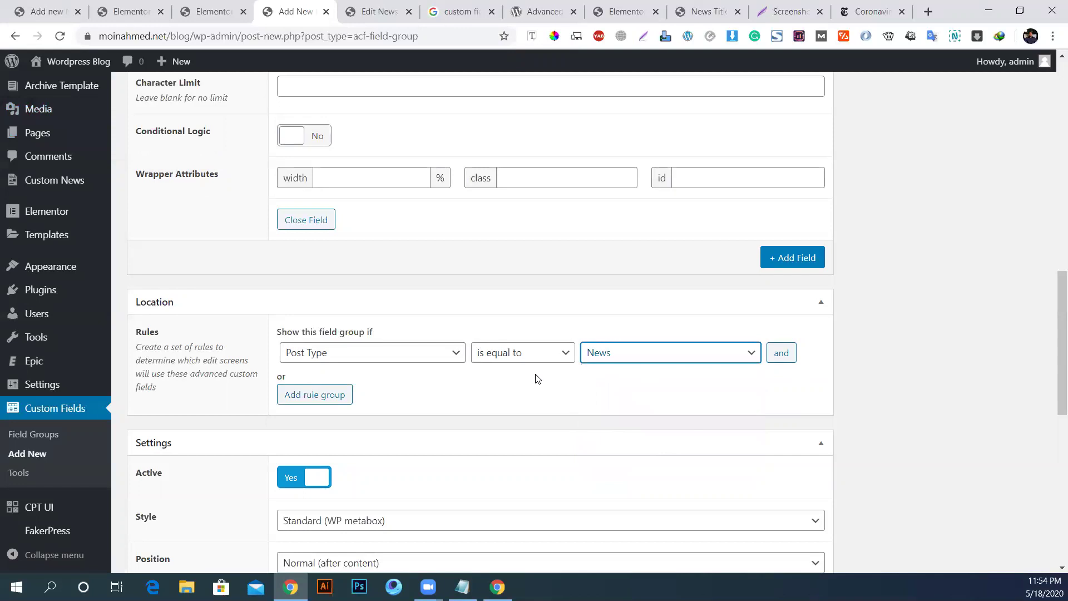
{"action": "scroll", "coordinate": [656, 384], "scroll_direction": "down", "scroll_amount": 2}
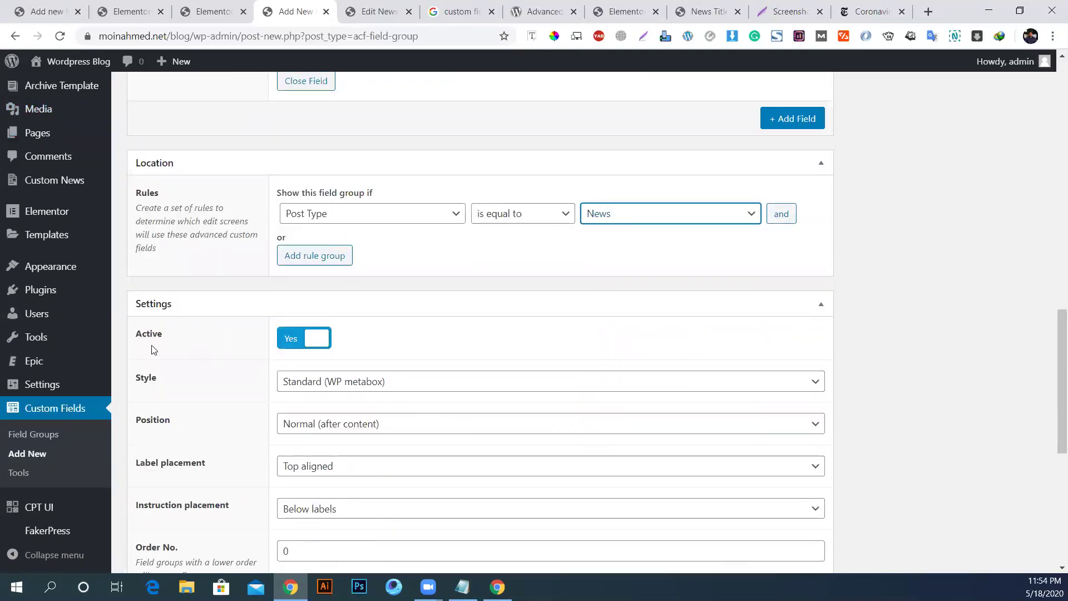
Step: Keep the Standard (WP metabox) style and publish the Custom Fields group
{"action": "left_click", "coordinate": [375, 381]}
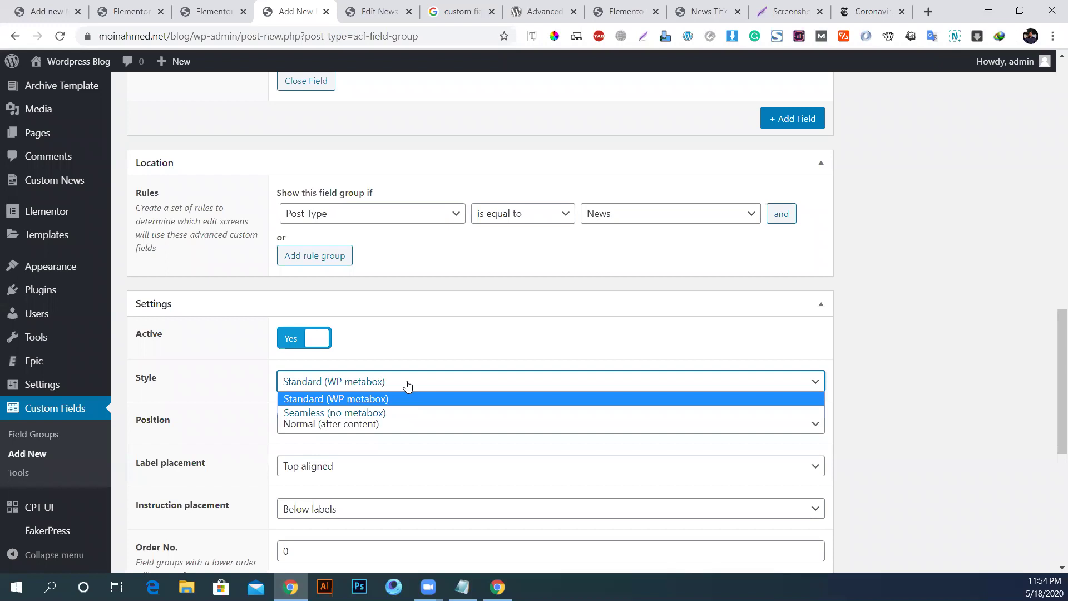
{"action": "left_click", "coordinate": [336, 396]}
{"action": "scroll", "coordinate": [415, 449], "scroll_direction": "down", "scroll_amount": 4}
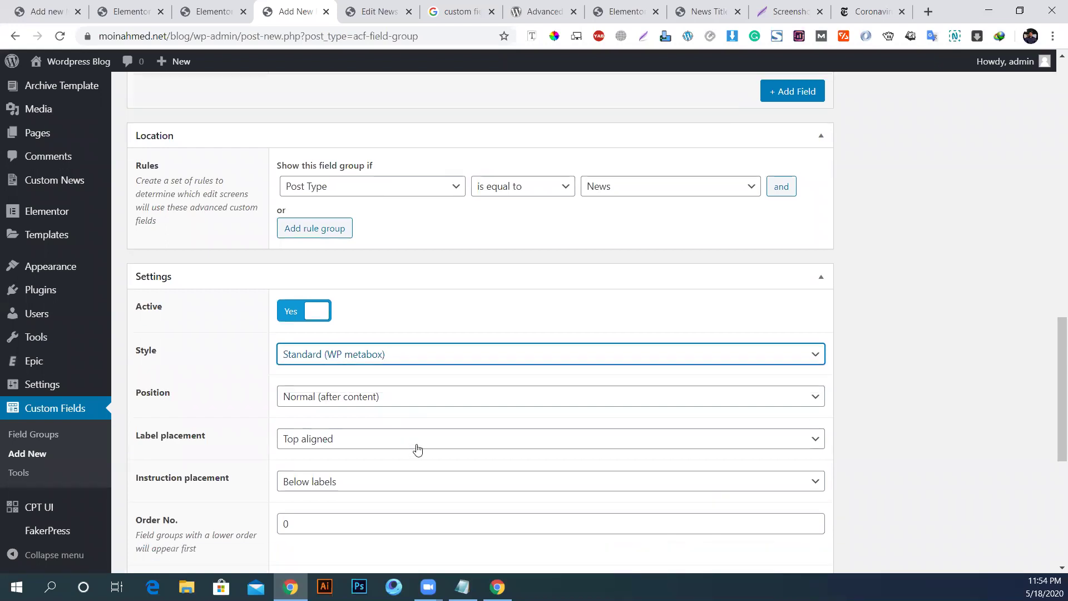
{"action": "scroll", "coordinate": [421, 445], "scroll_direction": "down", "scroll_amount": 3}
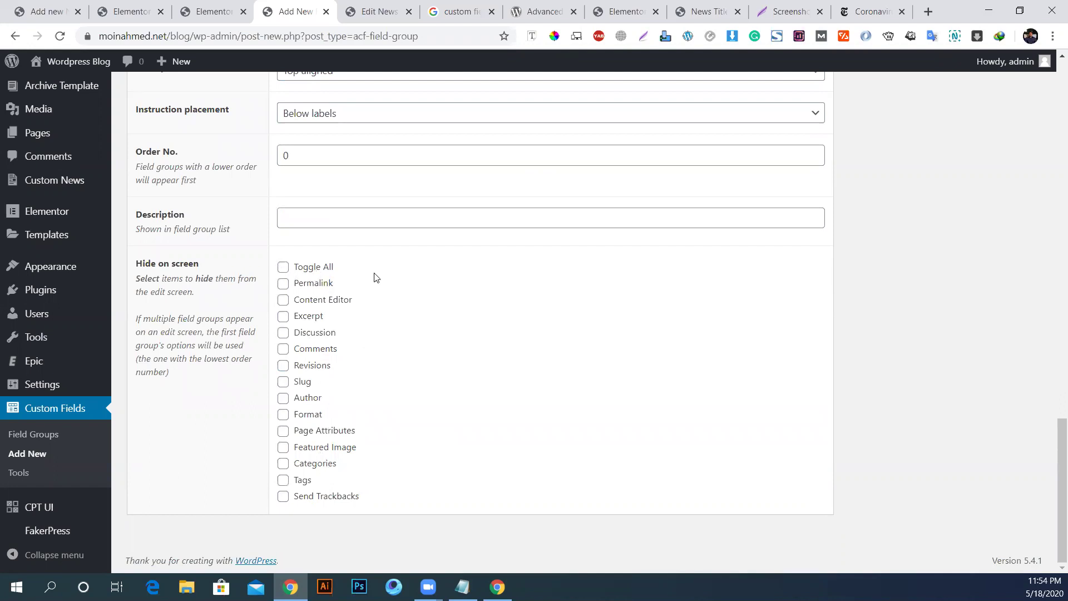
{"action": "scroll", "coordinate": [516, 442], "scroll_direction": "up", "scroll_amount": 10}
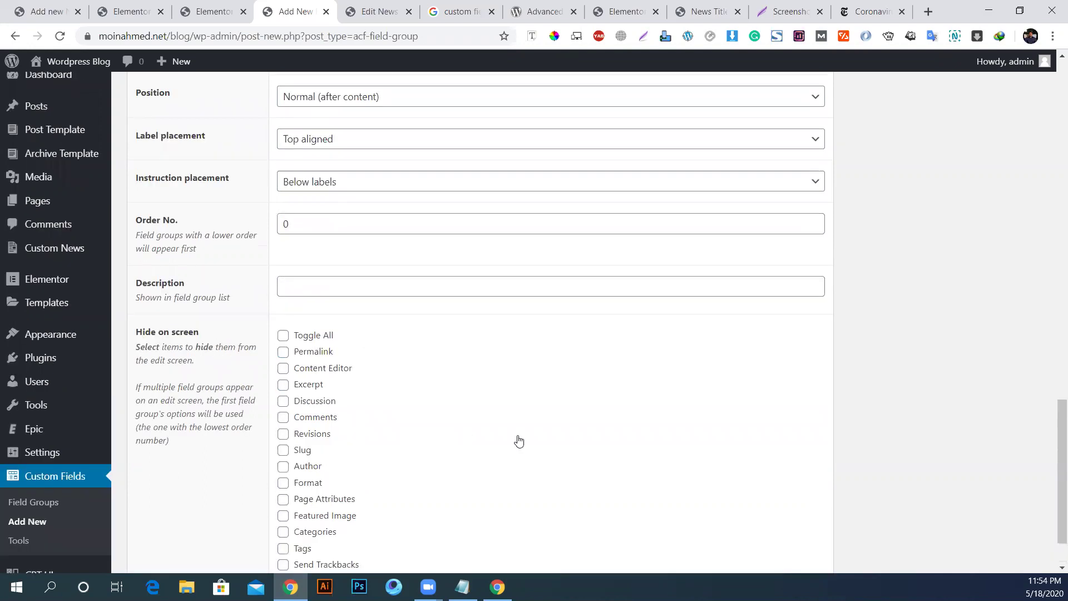
{"action": "scroll", "coordinate": [518, 442], "scroll_direction": "down", "scroll_amount": 6}
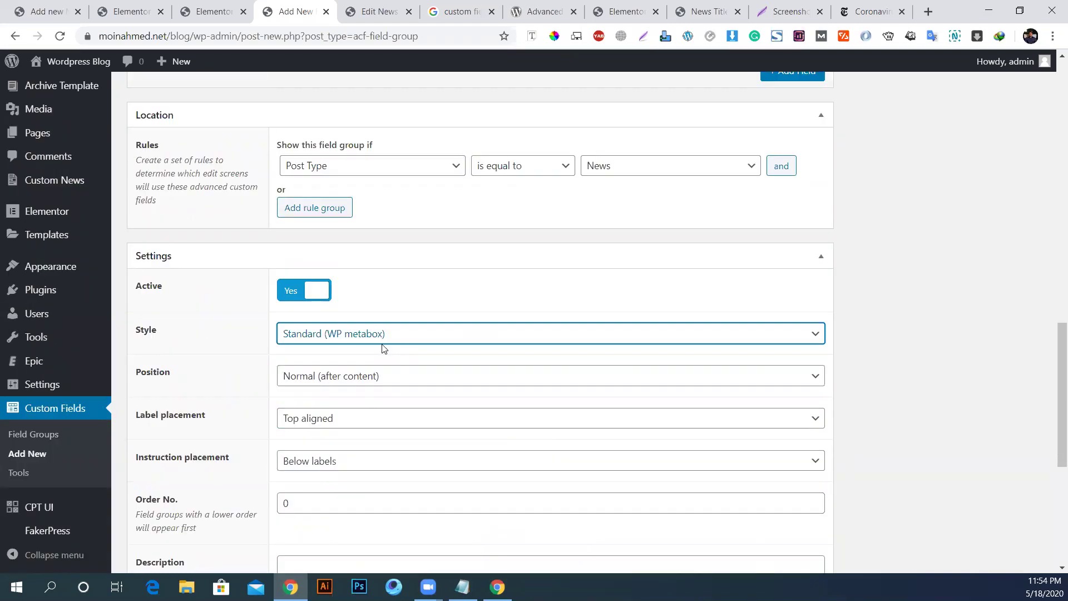
{"action": "scroll", "coordinate": [842, 265], "scroll_direction": "up", "scroll_amount": 16}
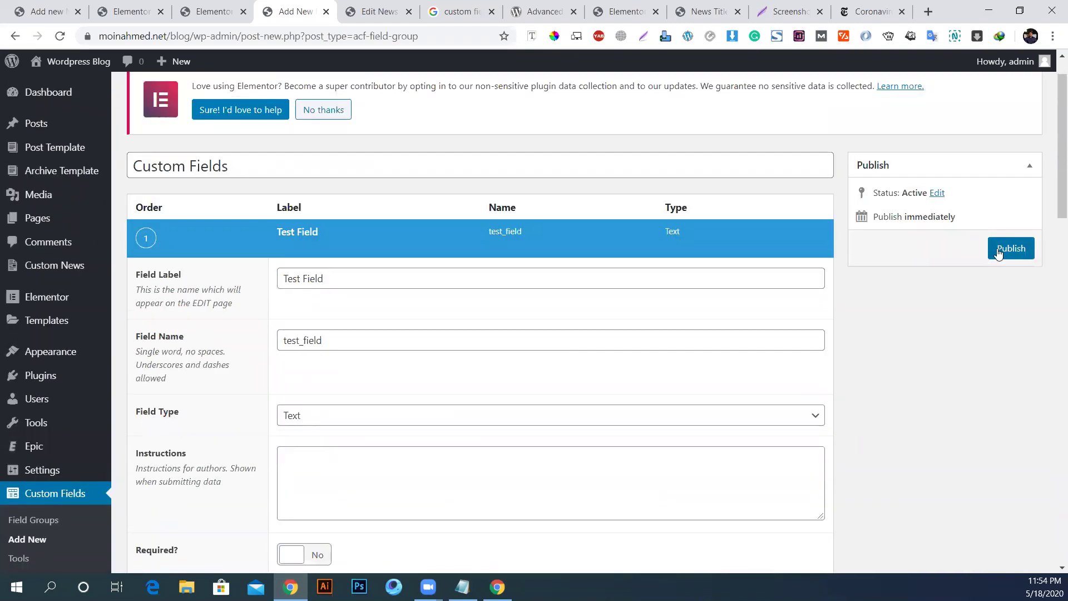
{"action": "left_click", "coordinate": [997, 253]}
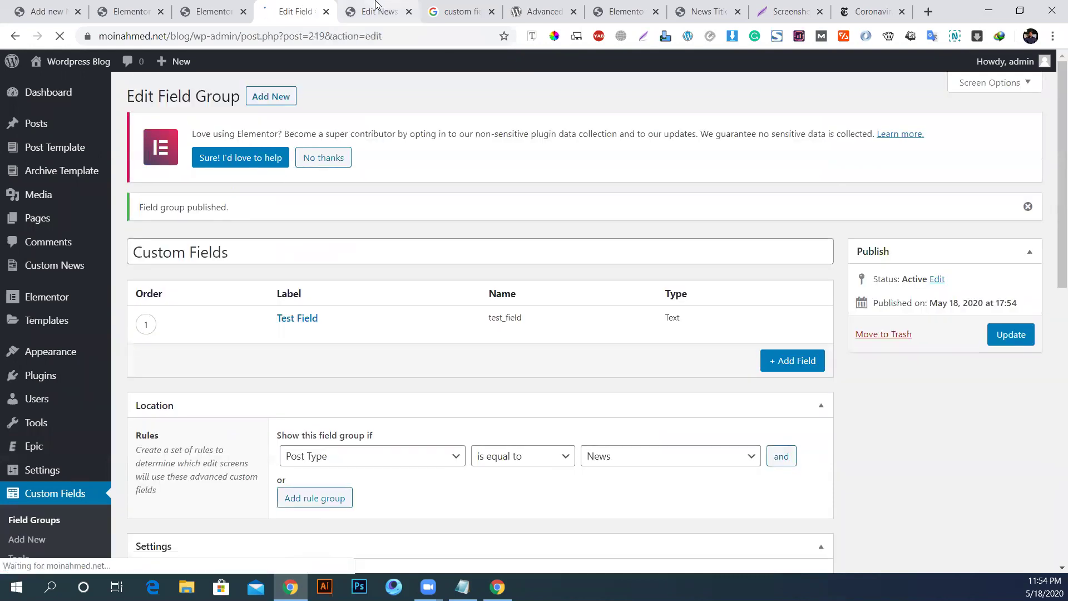
Step: Reload the Edit News page and check the new Custom Fields box with its empty Test Field
{"action": "left_click", "coordinate": [379, 11]}
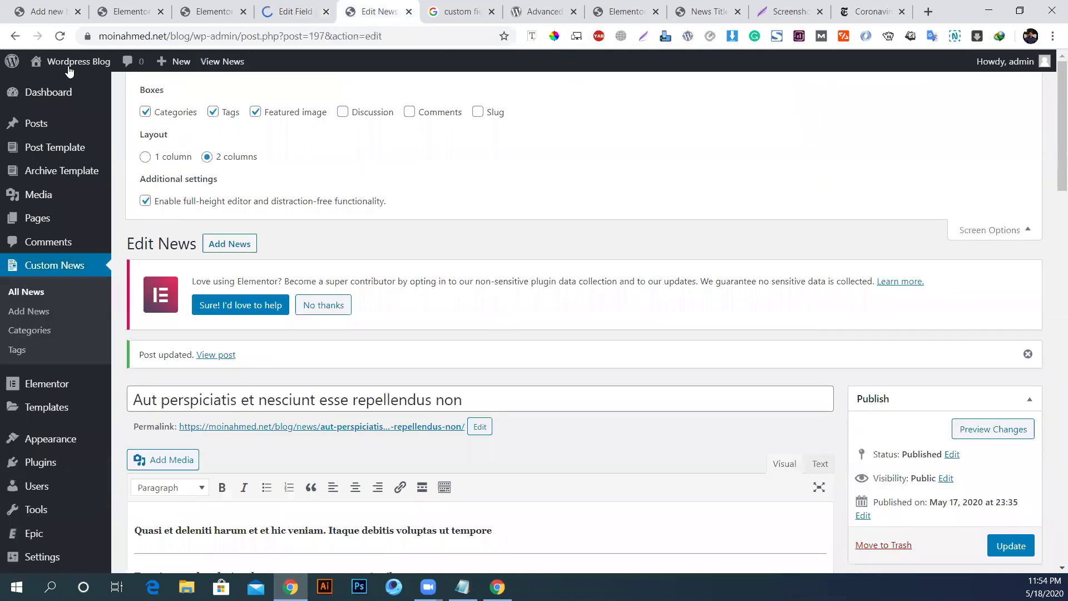
{"action": "left_click", "coordinate": [59, 36]}
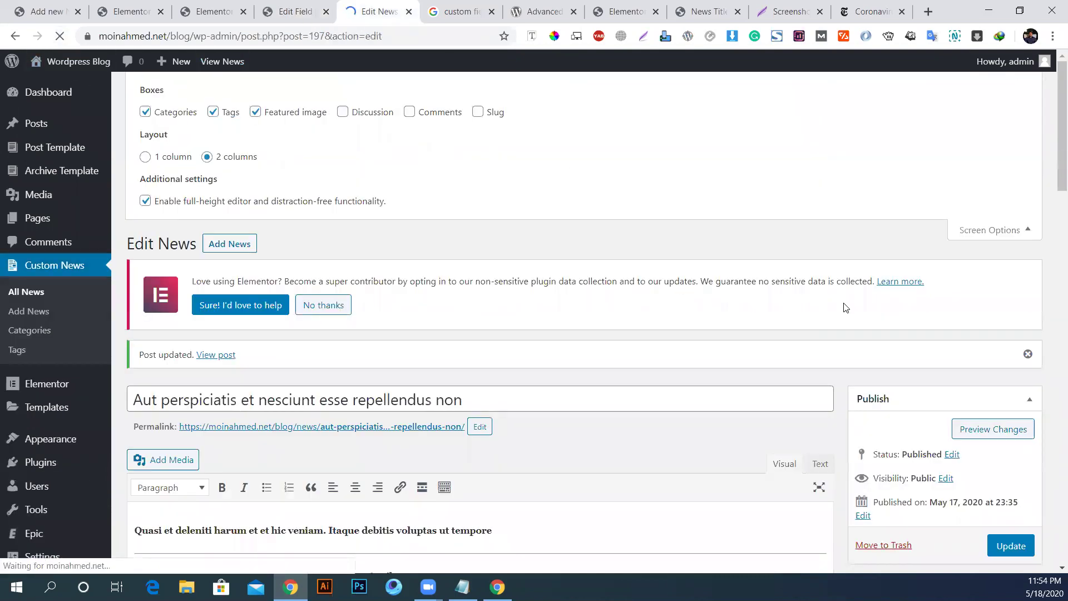
{"action": "scroll", "coordinate": [845, 308], "scroll_direction": "down", "scroll_amount": 7}
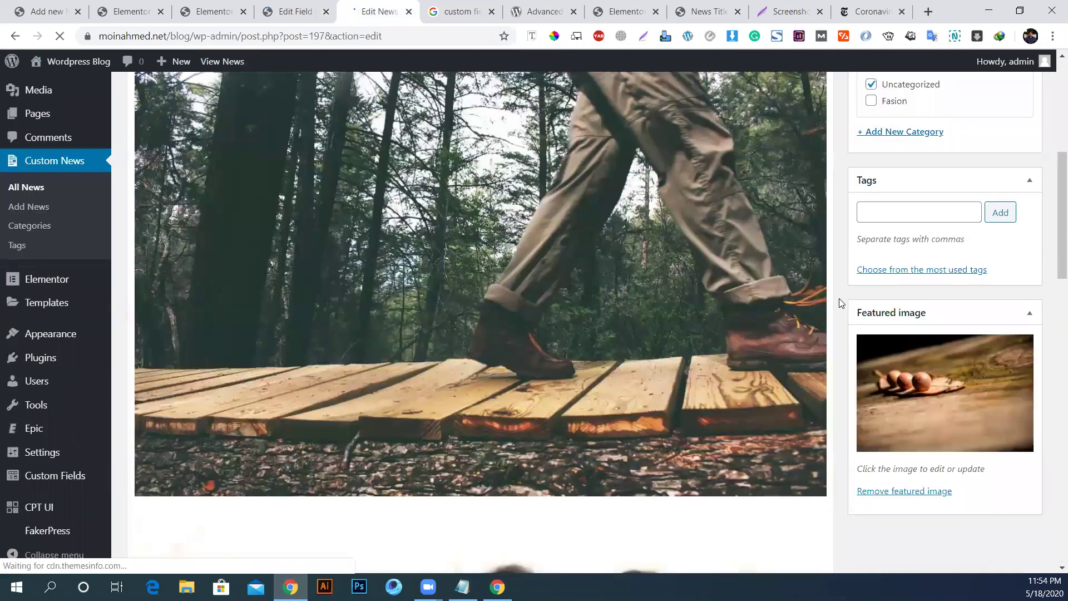
{"action": "scroll", "coordinate": [841, 304], "scroll_direction": "down", "scroll_amount": 8}
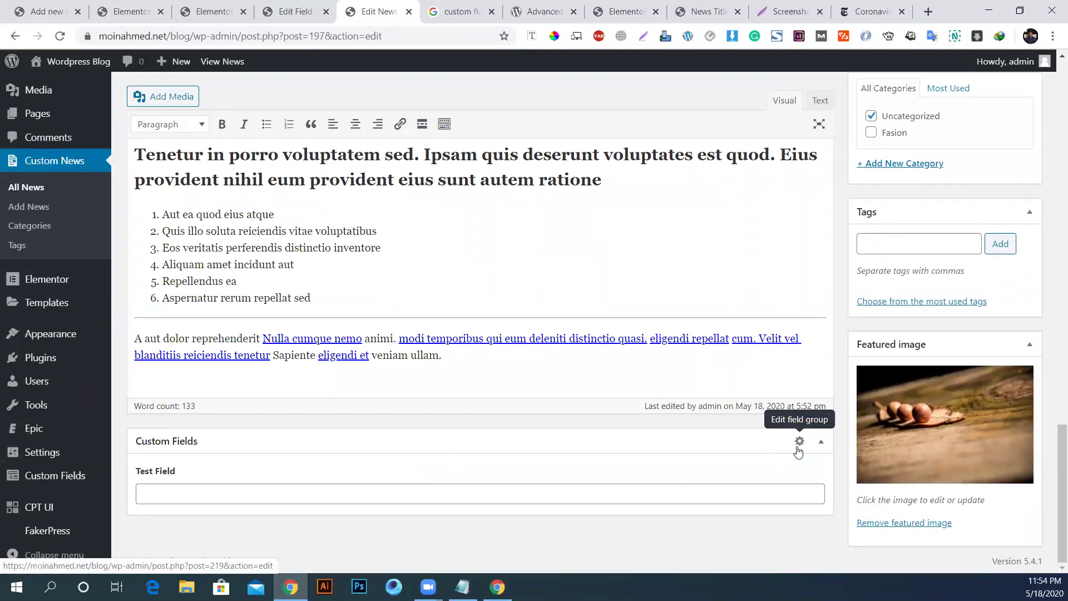
{"action": "left_click", "coordinate": [798, 448]}
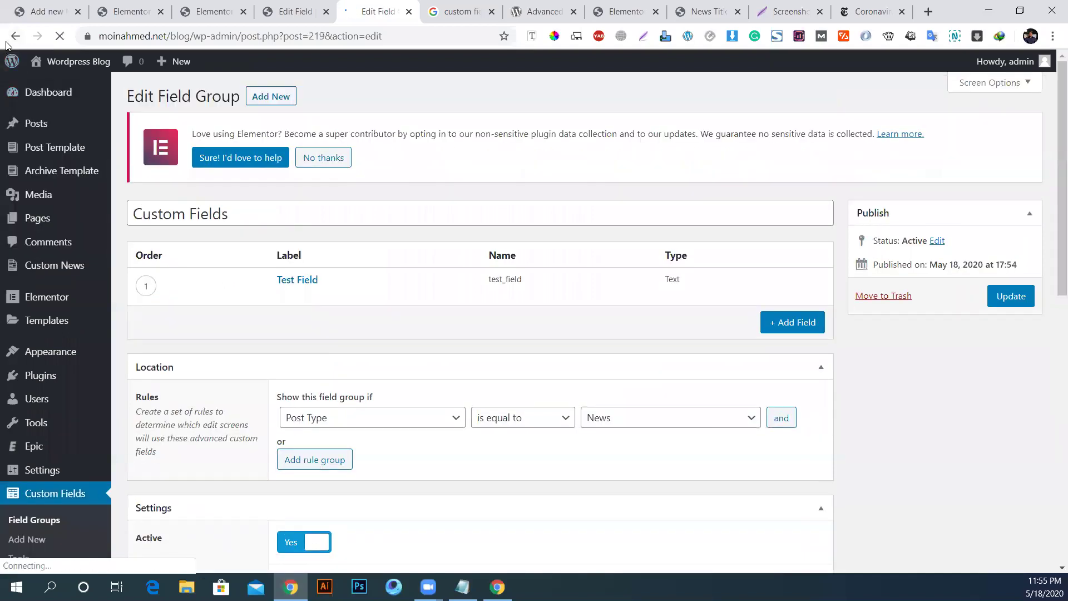
{"action": "left_click", "coordinate": [15, 36]}
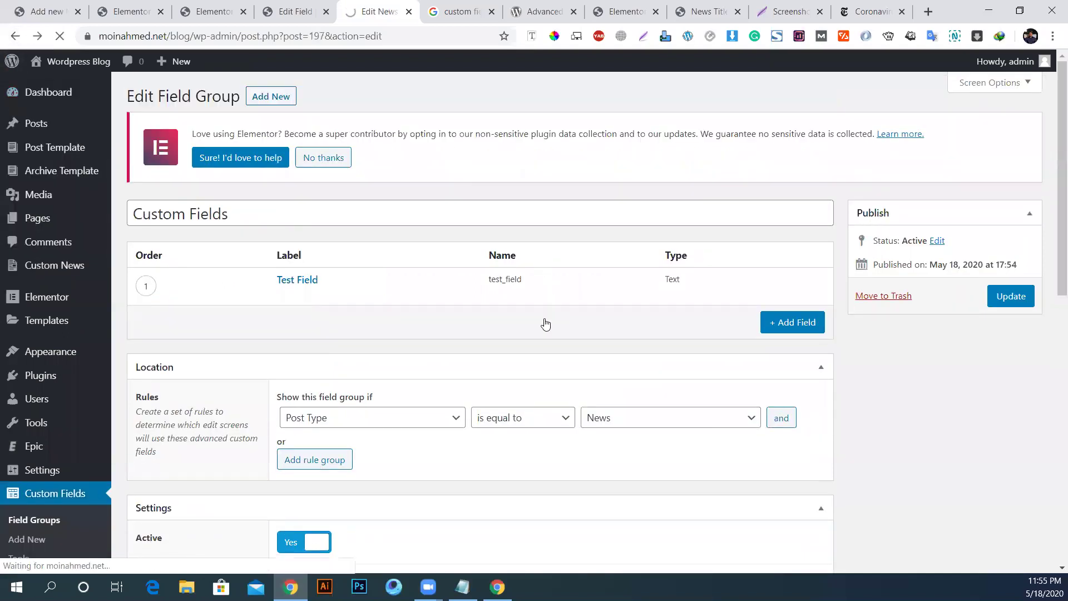
{"action": "scroll", "coordinate": [675, 401], "scroll_direction": "down", "scroll_amount": 8}
{"action": "scroll", "coordinate": [766, 429], "scroll_direction": "down", "scroll_amount": 15}
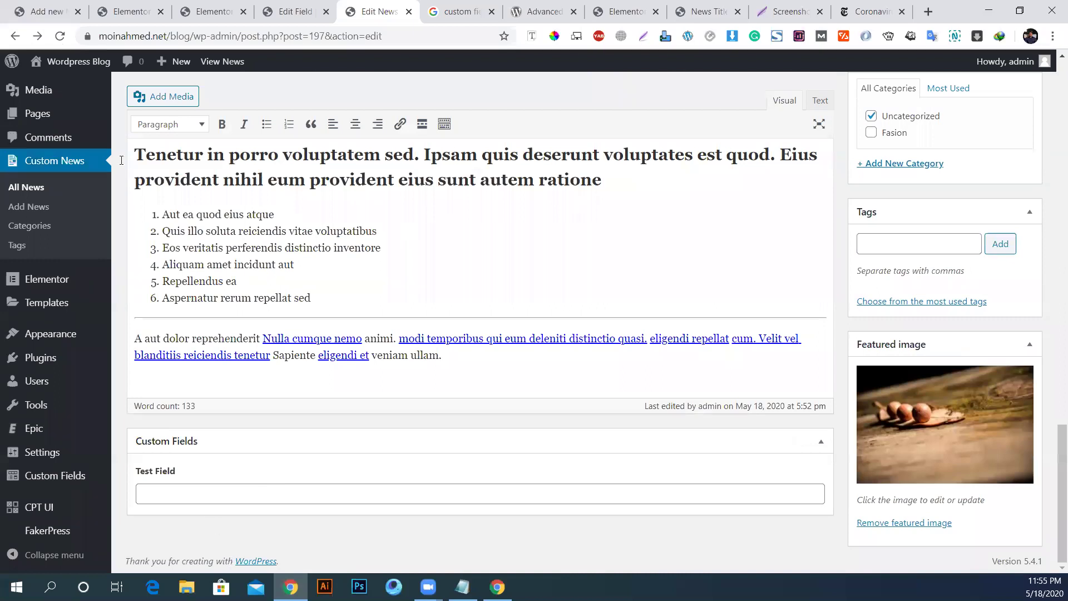
{"action": "left_click", "coordinate": [283, 14]}
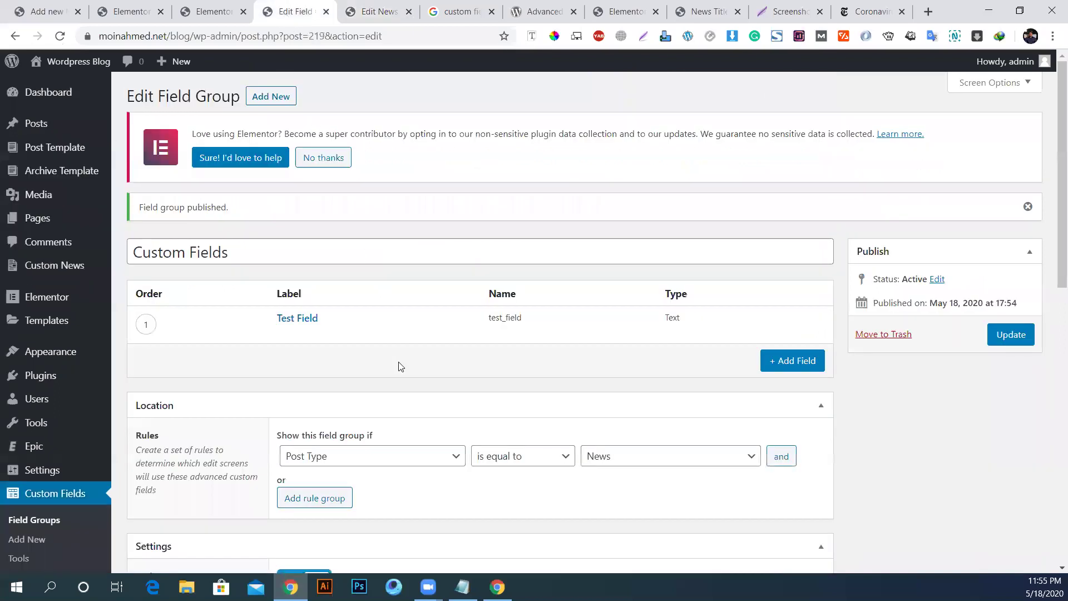
Step: Enter 'AMi data' in the news post's Test Field and update the post
{"action": "mouse_move", "coordinate": [601, 346]}
{"action": "left_click", "coordinate": [378, 5]}
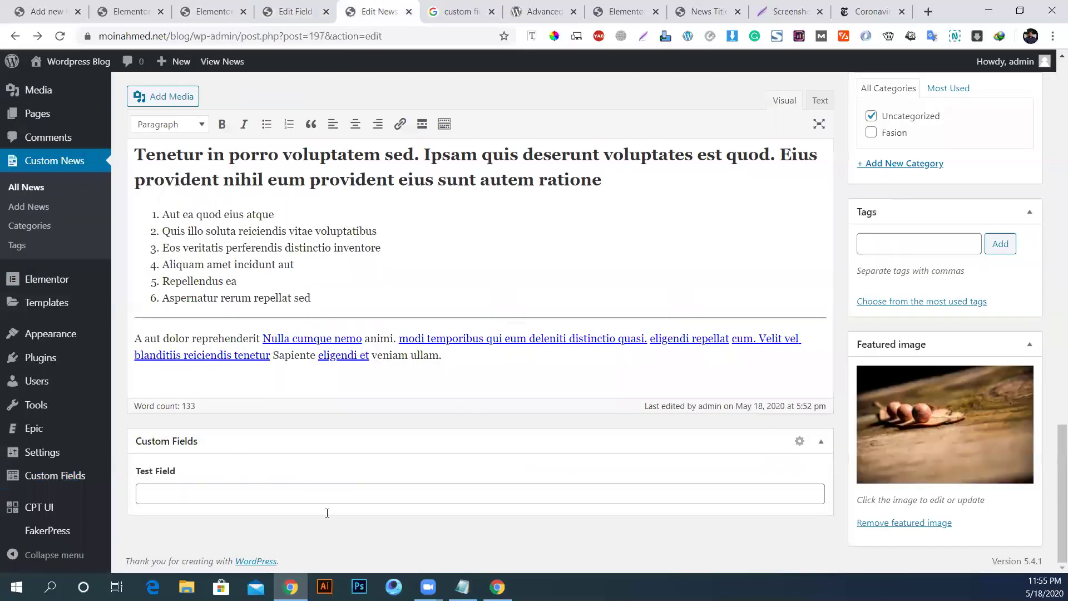
{"action": "left_click", "coordinate": [182, 483]}
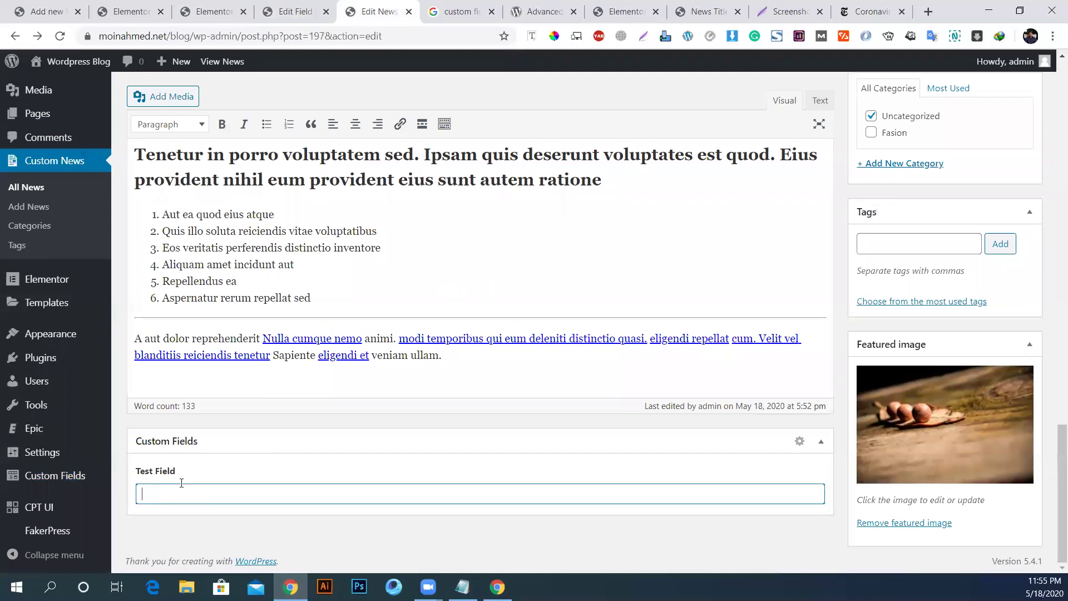
{"action": "type", "text": "AMi data"}
{"action": "scroll", "coordinate": [835, 334], "scroll_direction": "up", "scroll_amount": 5}
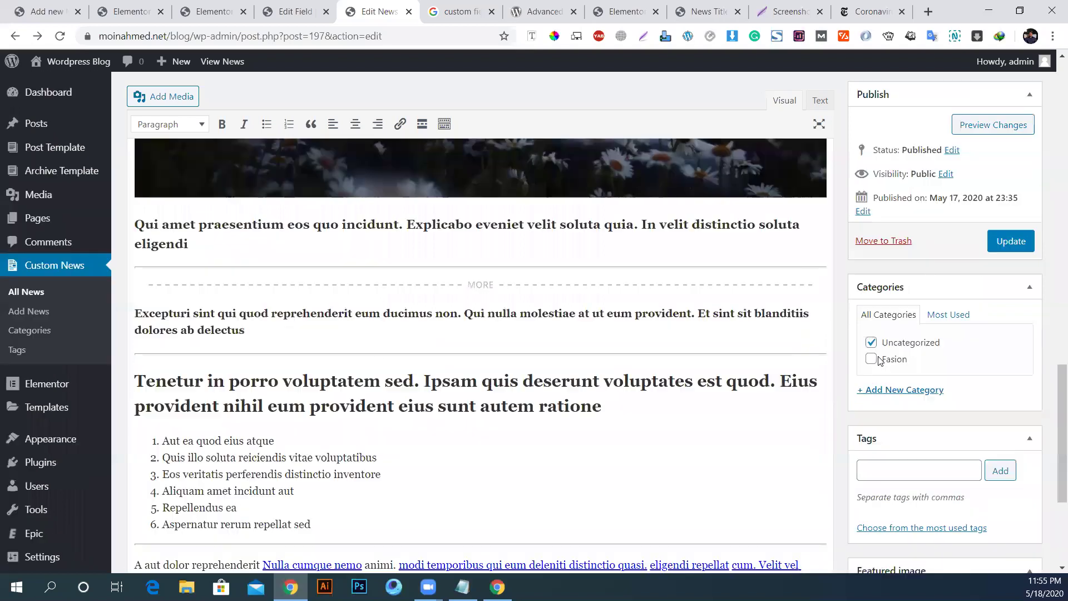
{"action": "left_click", "coordinate": [1011, 249]}
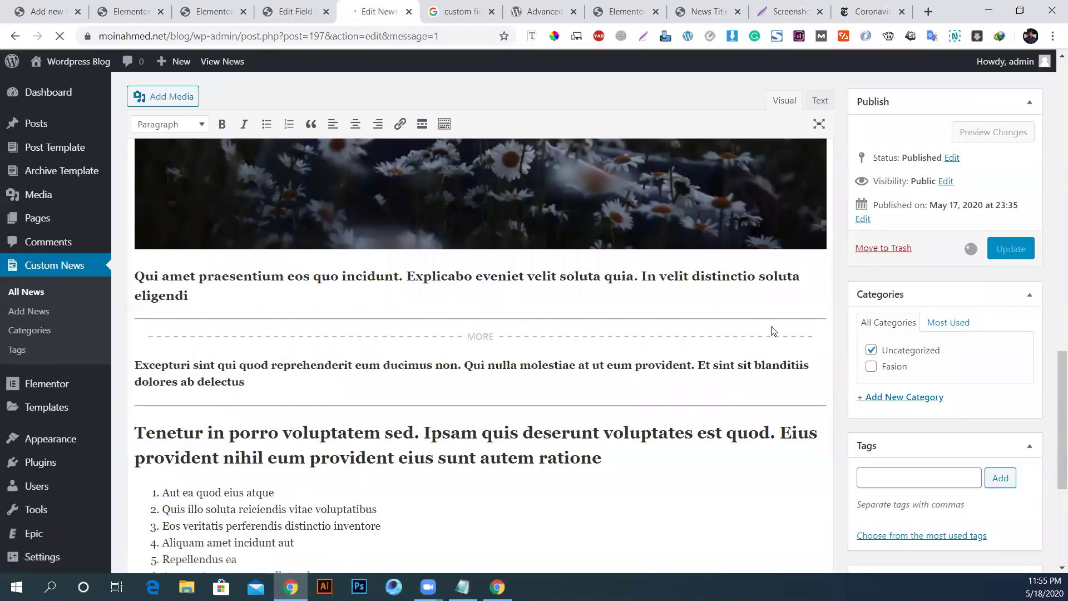
Step: Bring the Notepad checklist to the front
{"action": "scroll", "coordinate": [571, 365], "scroll_direction": "down", "scroll_amount": 2}
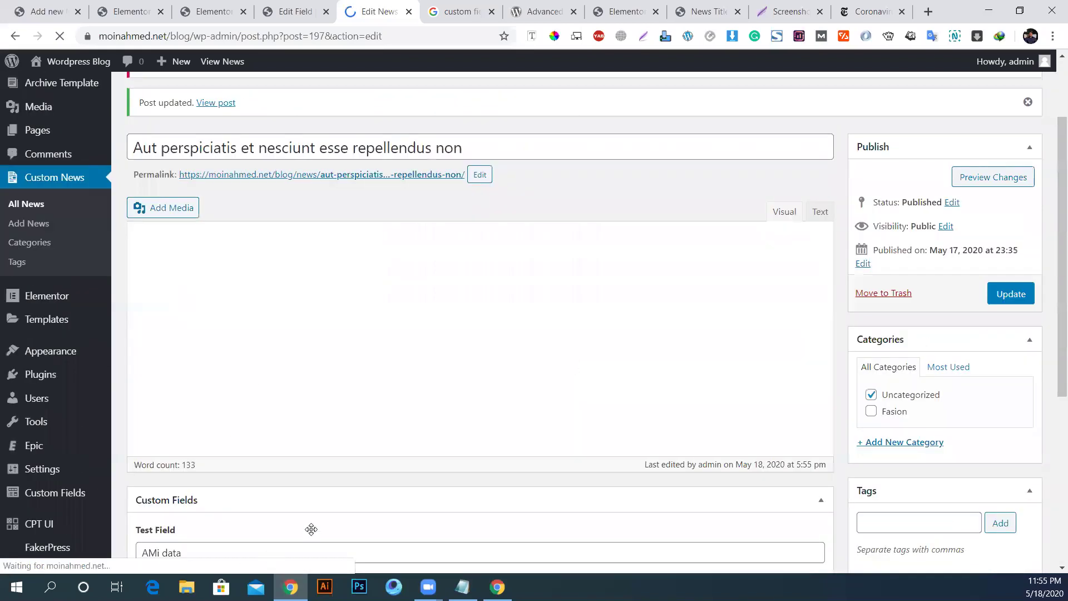
{"action": "scroll", "coordinate": [160, 354], "scroll_direction": "down", "scroll_amount": 5}
{"action": "scroll", "coordinate": [199, 494], "scroll_direction": "down", "scroll_amount": 10}
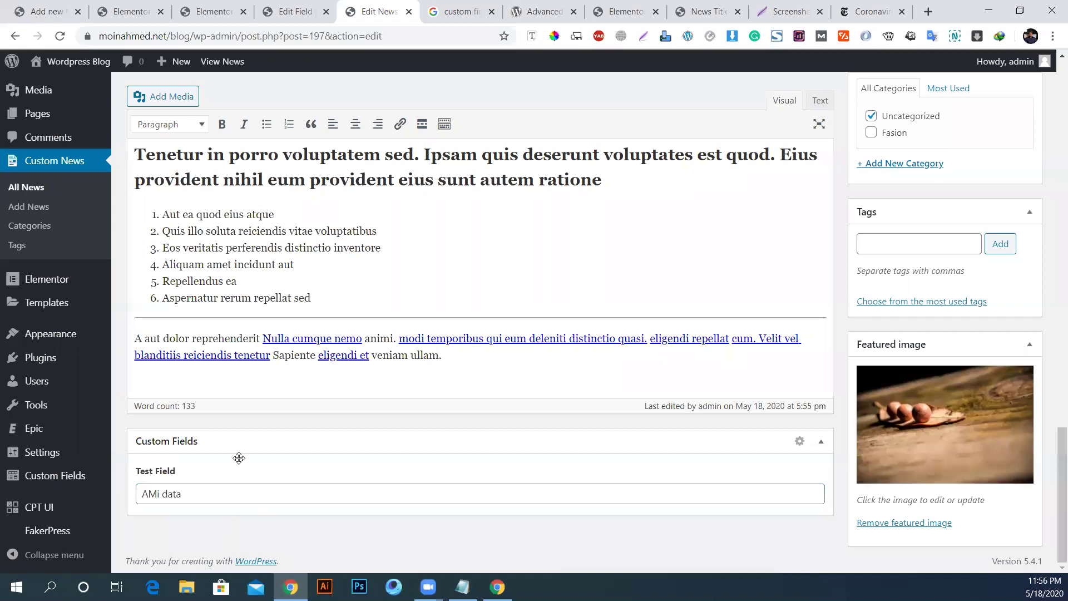
{"action": "left_click", "coordinate": [462, 587]}
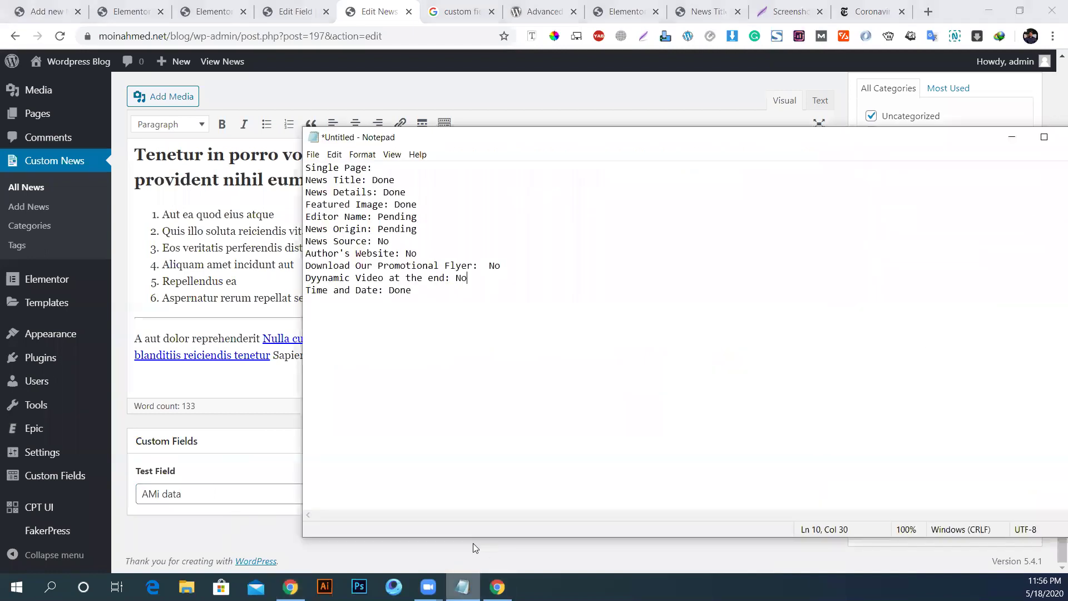
Step: Look over the checklist lines, minimize Notepad, and return to the Edit Field Group tab
{"action": "left_click", "coordinate": [323, 253]}
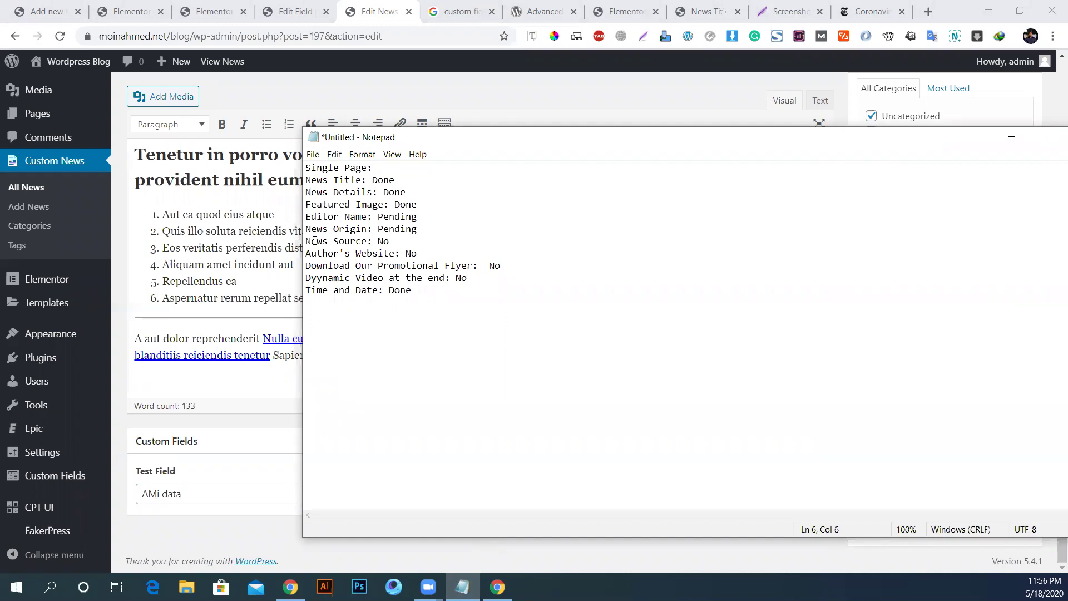
{"action": "left_click", "coordinate": [372, 265]}
{"action": "left_click", "coordinate": [1012, 137]}
{"action": "left_click", "coordinate": [287, 11]}
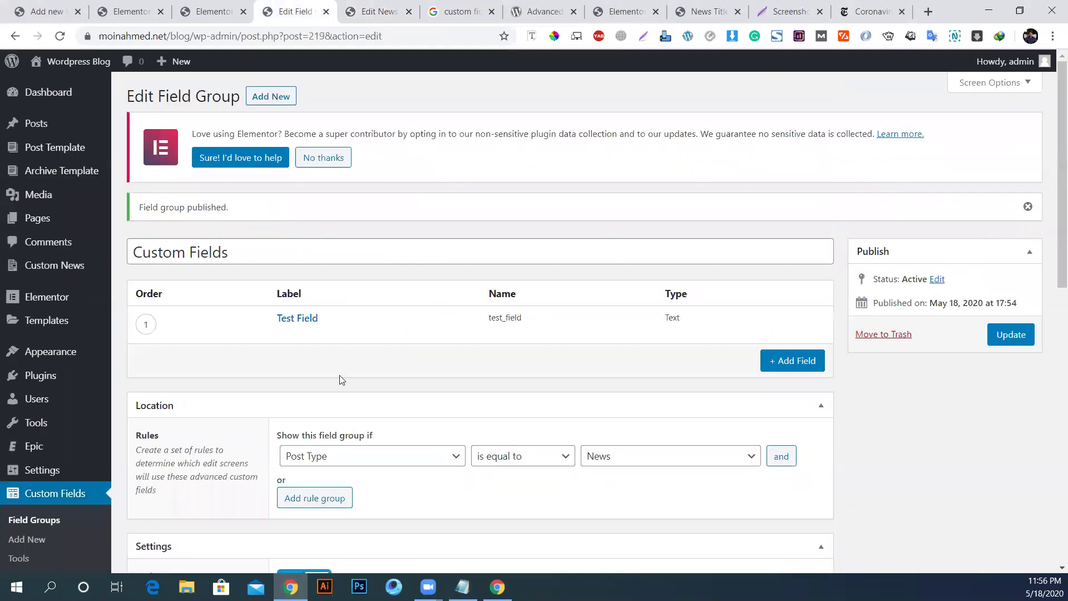
Step: Delete Test Field from the Custom Fields group and close the DevTools window
{"action": "left_click", "coordinate": [368, 337]}
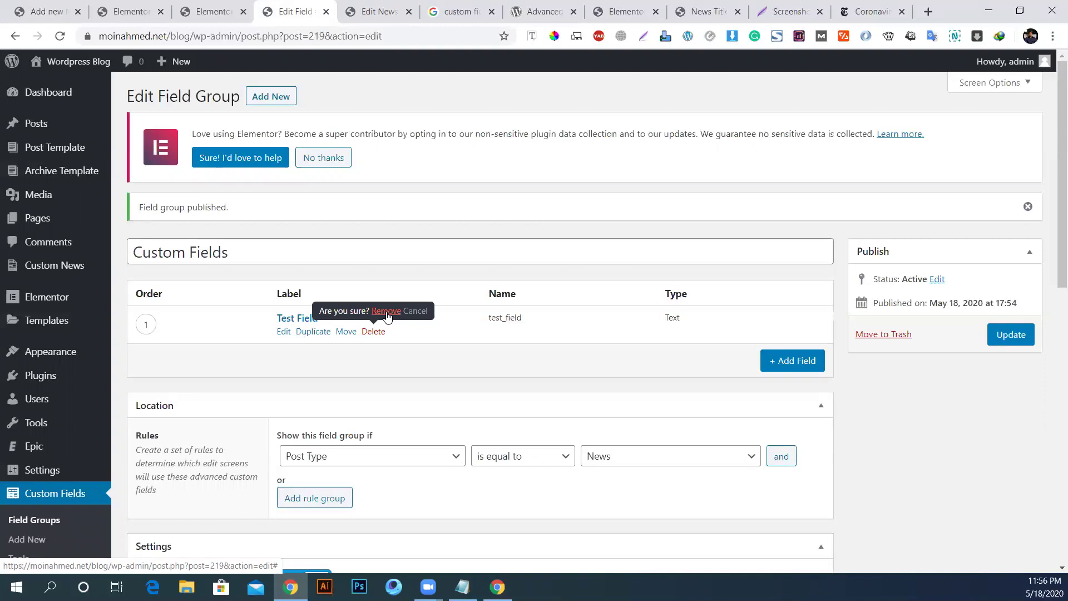
{"action": "left_click", "coordinate": [393, 316]}
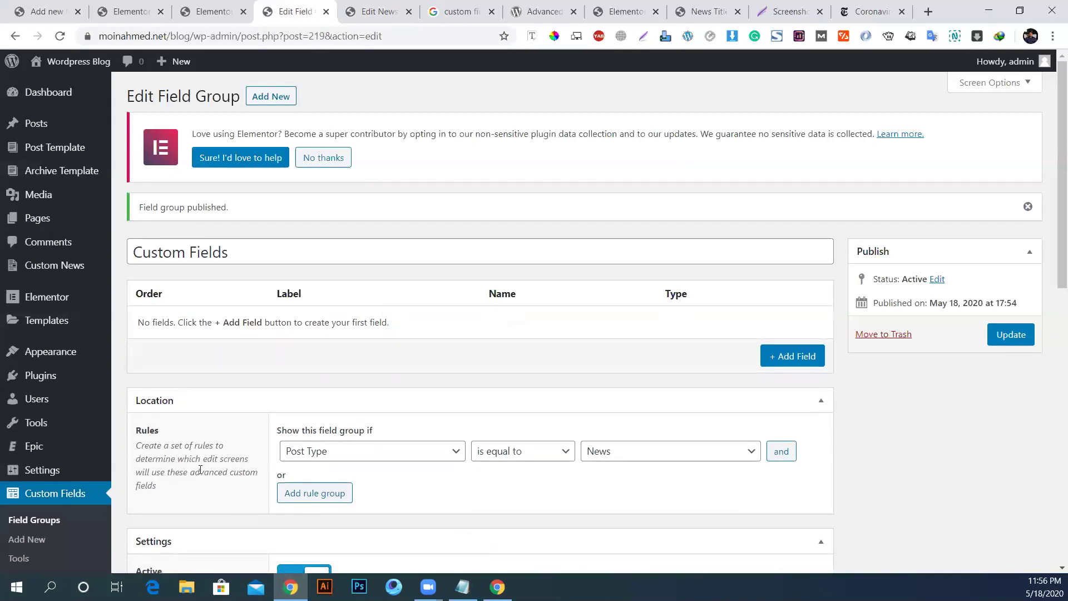
{"action": "scroll", "coordinate": [210, 470], "scroll_direction": "down", "scroll_amount": 5}
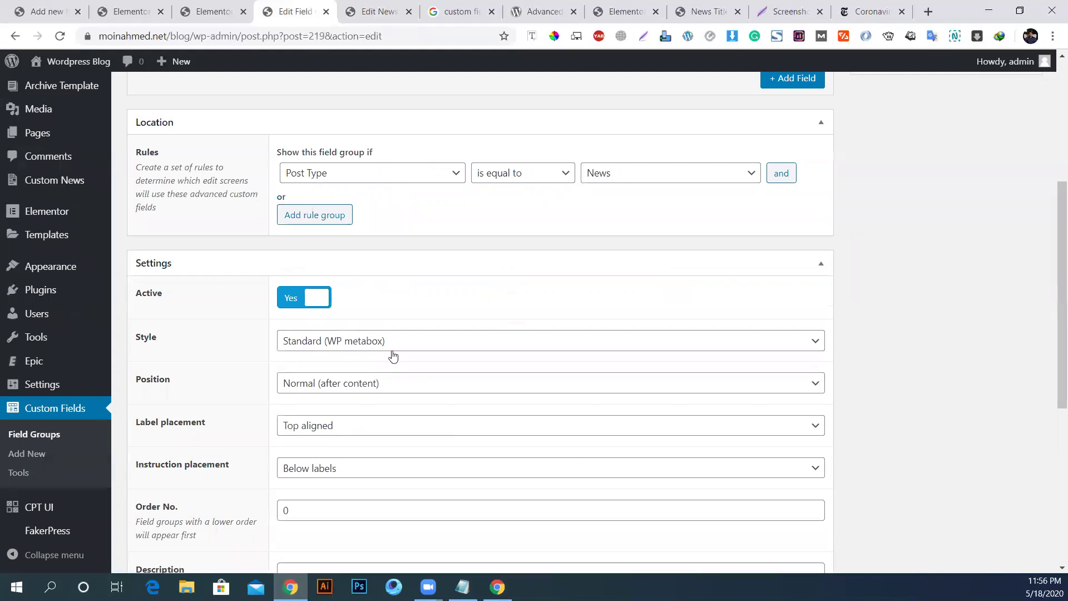
{"action": "mouse_move", "coordinate": [497, 587]}
{"action": "left_click", "coordinate": [481, 527]}
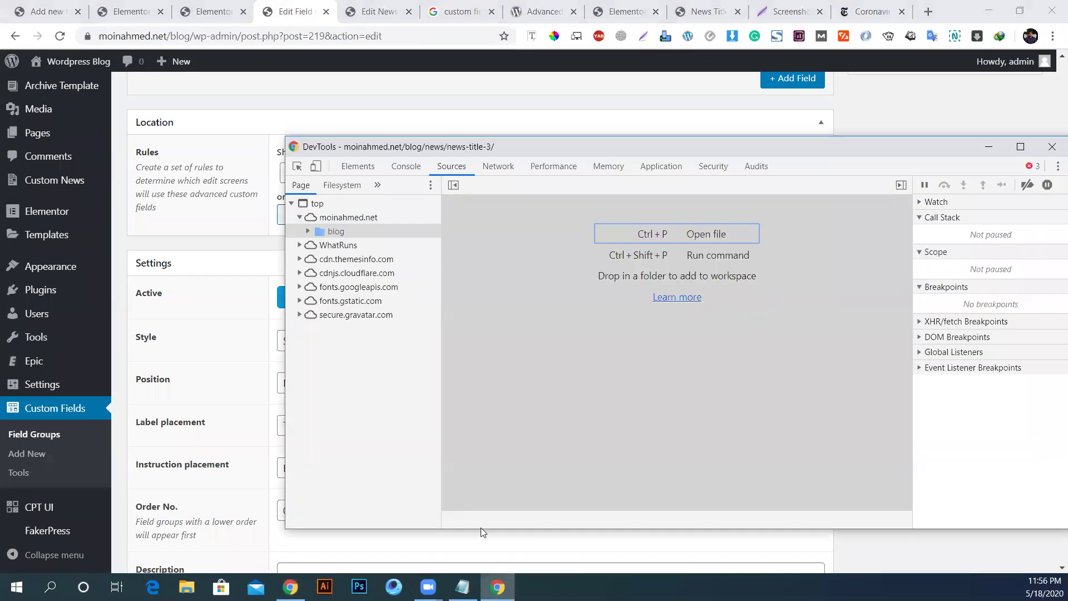
{"action": "left_click", "coordinate": [1049, 150]}
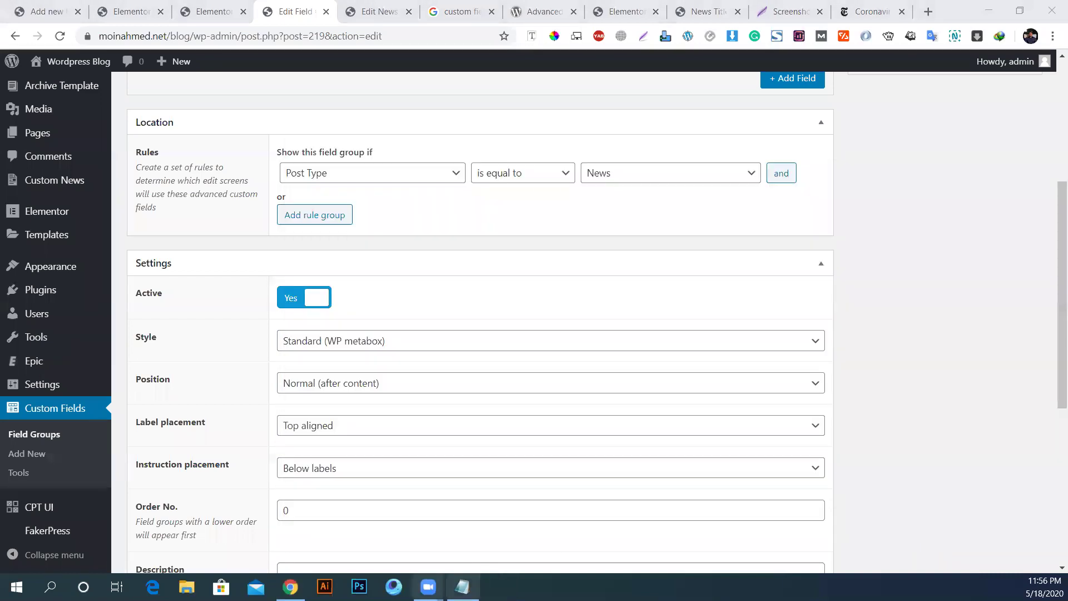
Step: Delete the 'Time and Date: Done' line from the Notepad checklist
{"action": "left_click", "coordinate": [463, 588]}
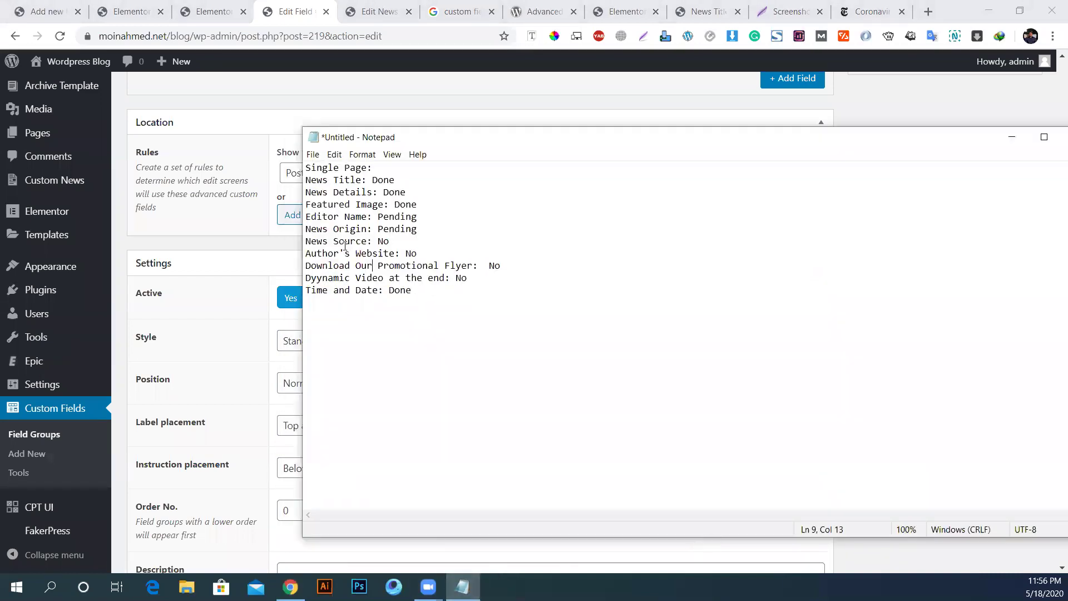
{"action": "left_click_drag", "start_coordinate": [394, 241], "coordinate": [304, 217]}
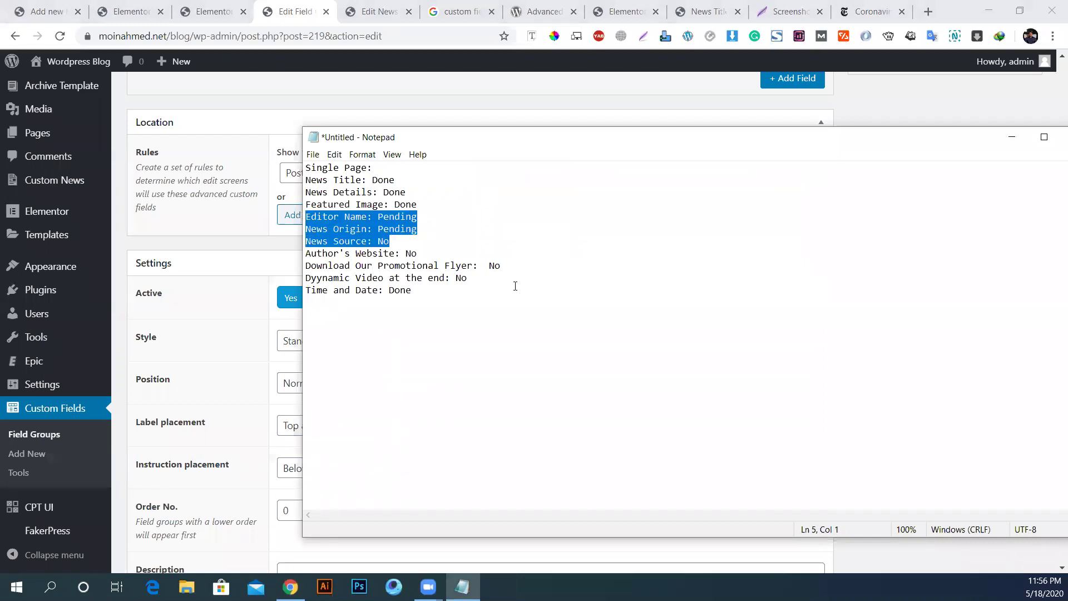
{"action": "left_click_drag", "start_coordinate": [480, 280], "coordinate": [300, 255]}
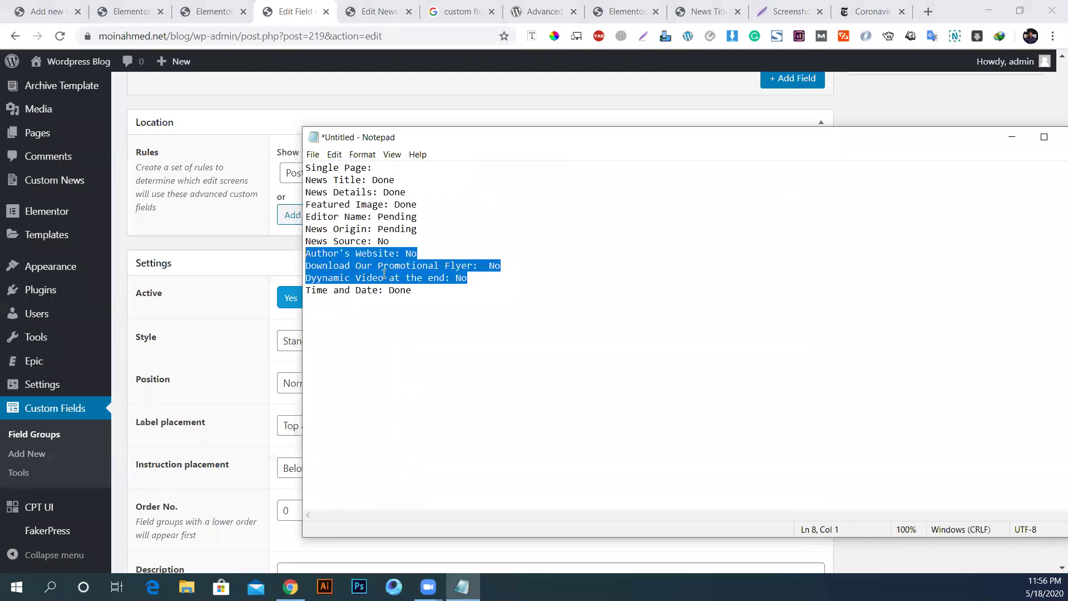
{"action": "left_click_drag", "start_coordinate": [440, 297], "coordinate": [238, 308]}
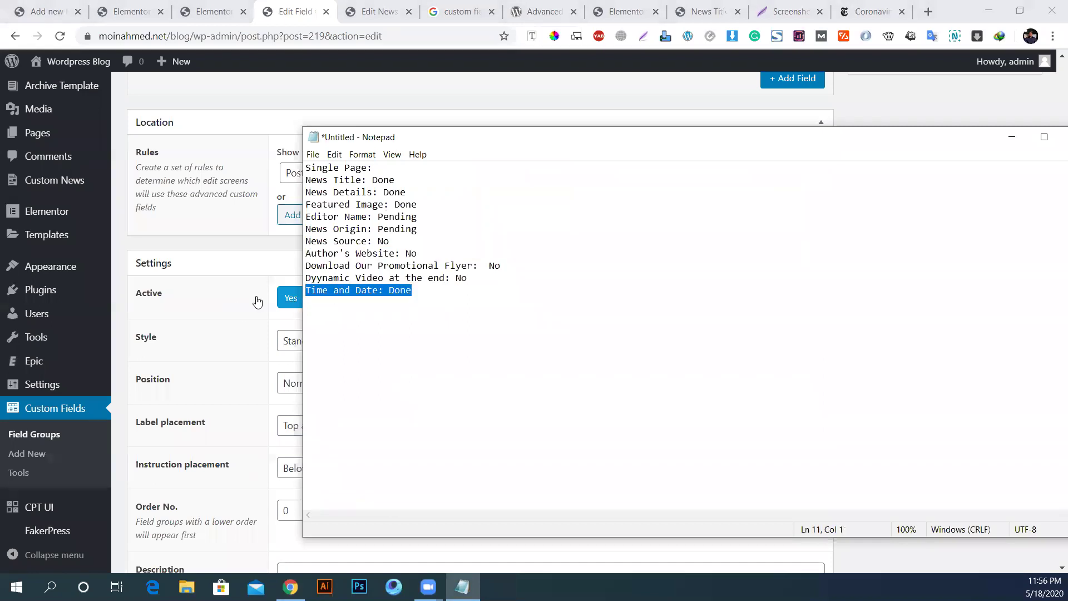
{"action": "key", "text": "Delete"}
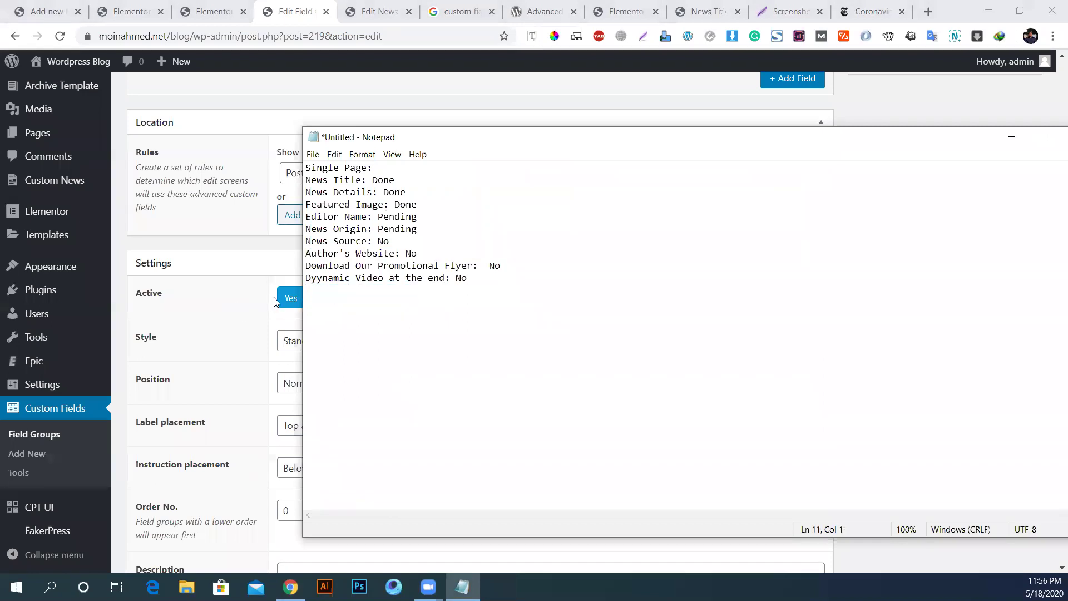
{"action": "left_click", "coordinate": [293, 7]}
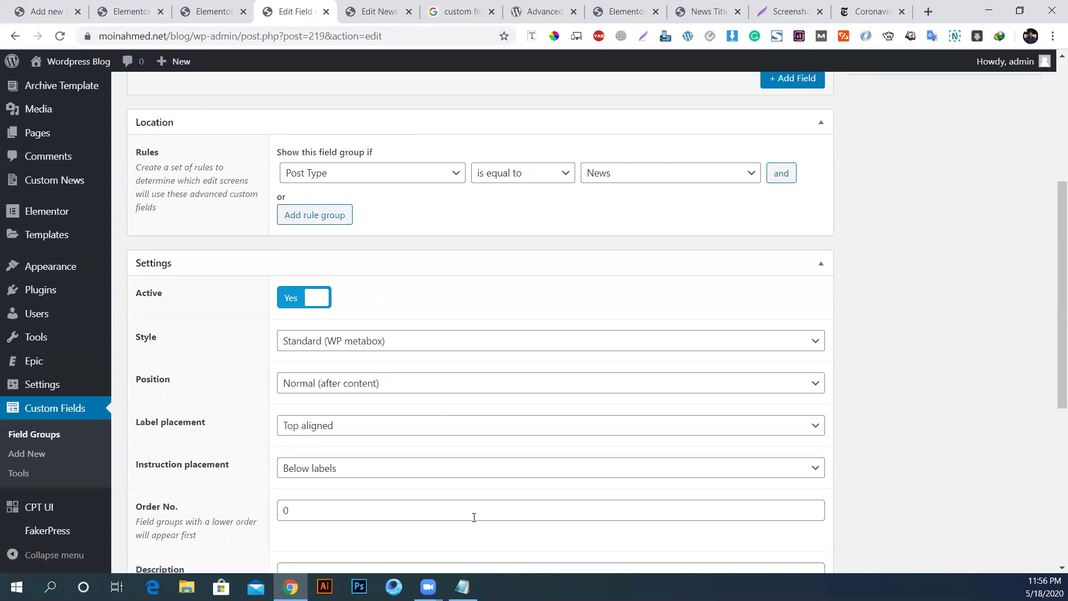
Step: Reselect the Editor Name through News Source checklist lines, then view the News post editor
{"action": "left_click", "coordinate": [462, 587]}
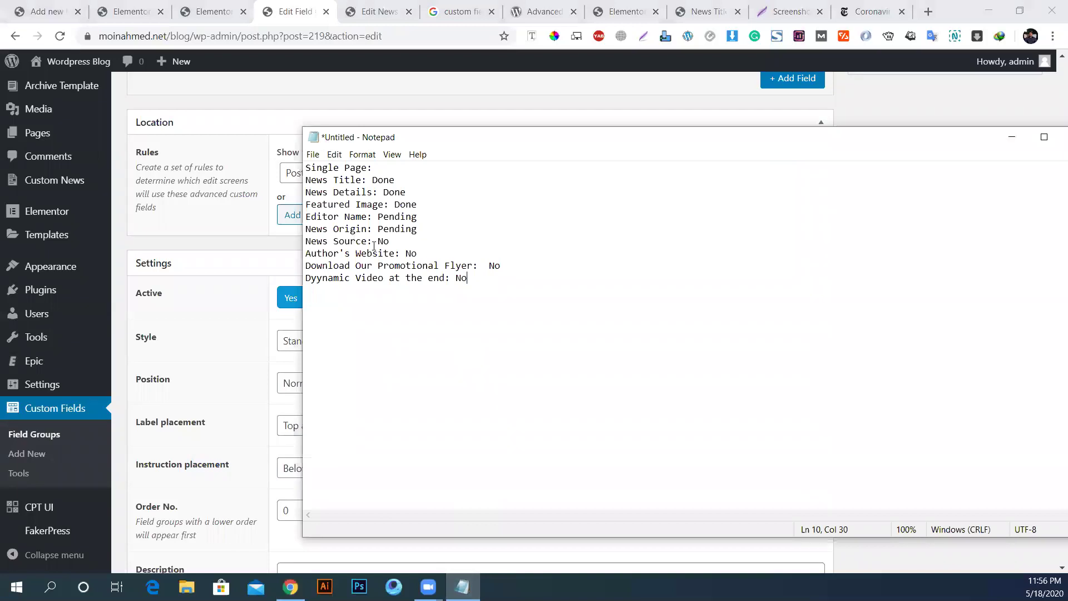
{"action": "left_click_drag", "start_coordinate": [410, 243], "coordinate": [294, 220]}
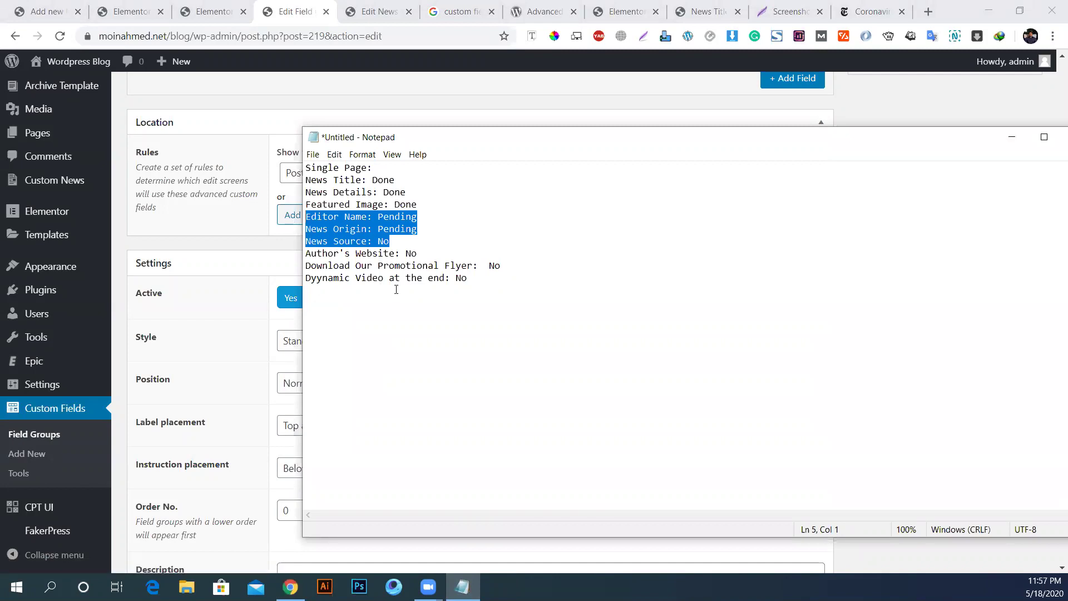
{"action": "left_click_drag", "start_coordinate": [496, 281], "coordinate": [308, 257]}
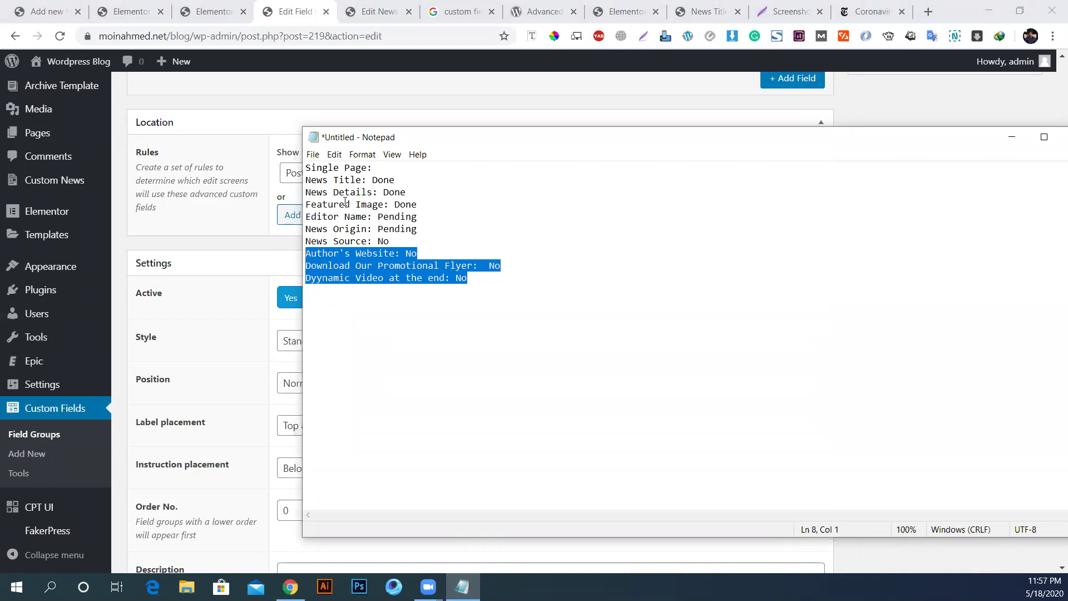
{"action": "left_click", "coordinate": [373, 11]}
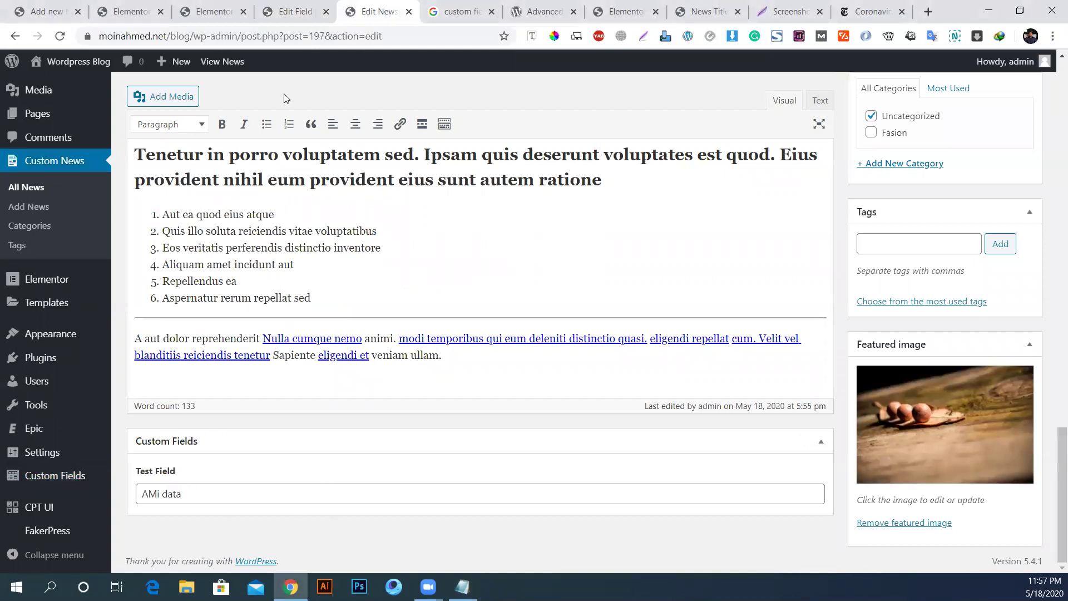
Step: Switch to the Edit Field Group page for Custom Fields and scroll to the top
{"action": "left_click", "coordinate": [287, 11]}
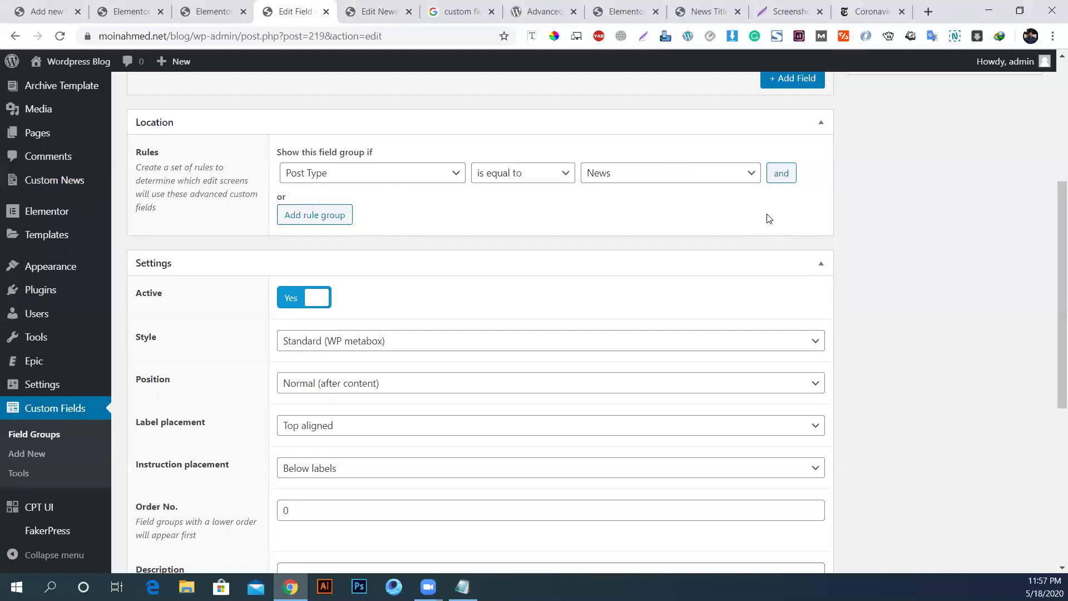
{"action": "scroll", "coordinate": [768, 223], "scroll_direction": "up", "scroll_amount": 5}
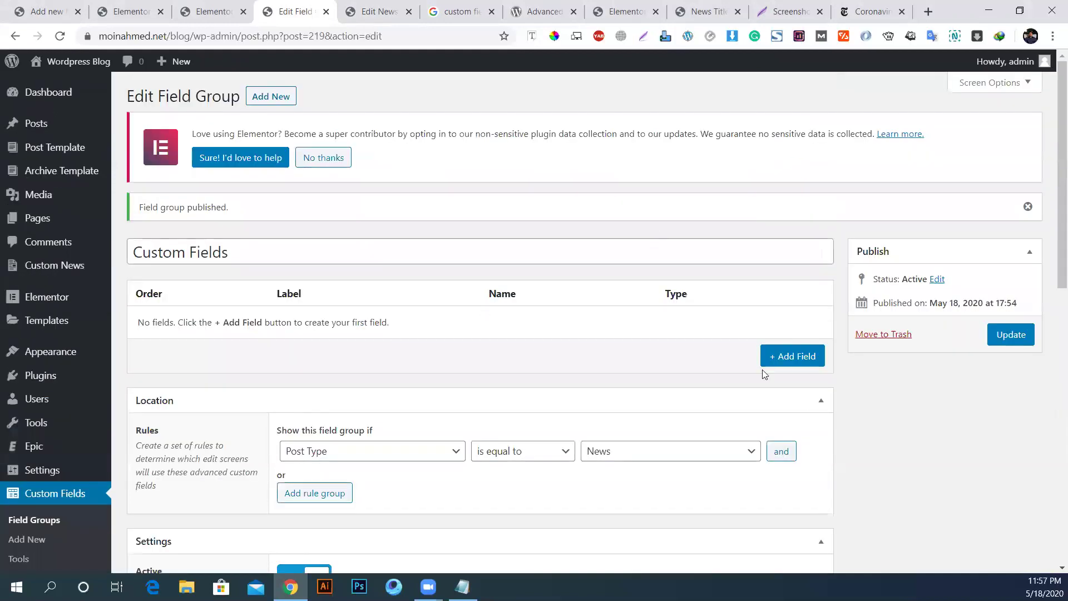
Step: Add a Text field labelled 'Editor Name:' copied from the checklist, with field name editor_name
{"action": "left_click", "coordinate": [789, 354]}
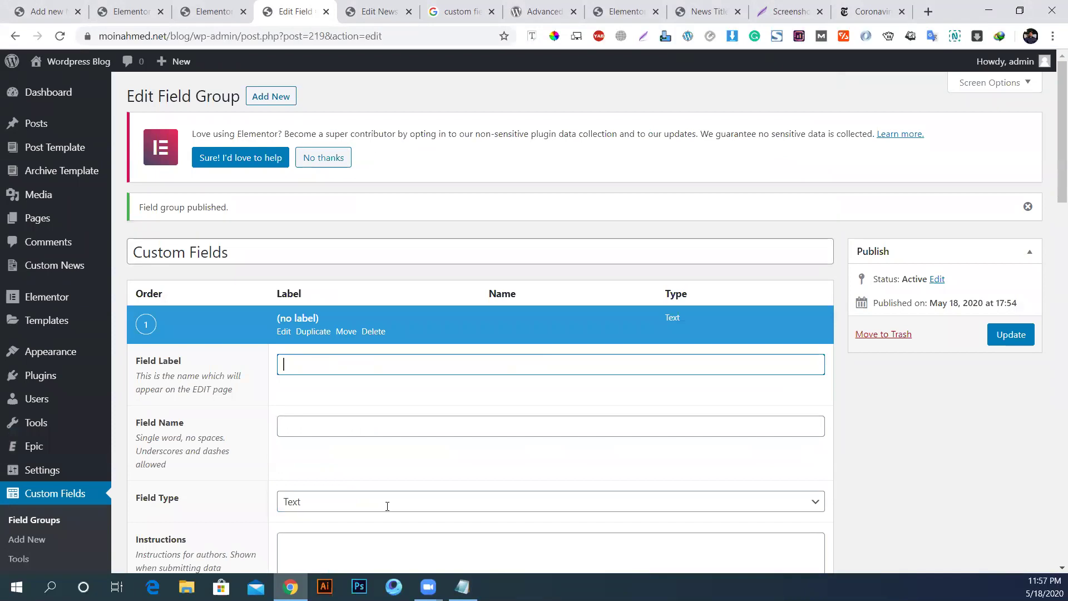
{"action": "left_click", "coordinate": [463, 588]}
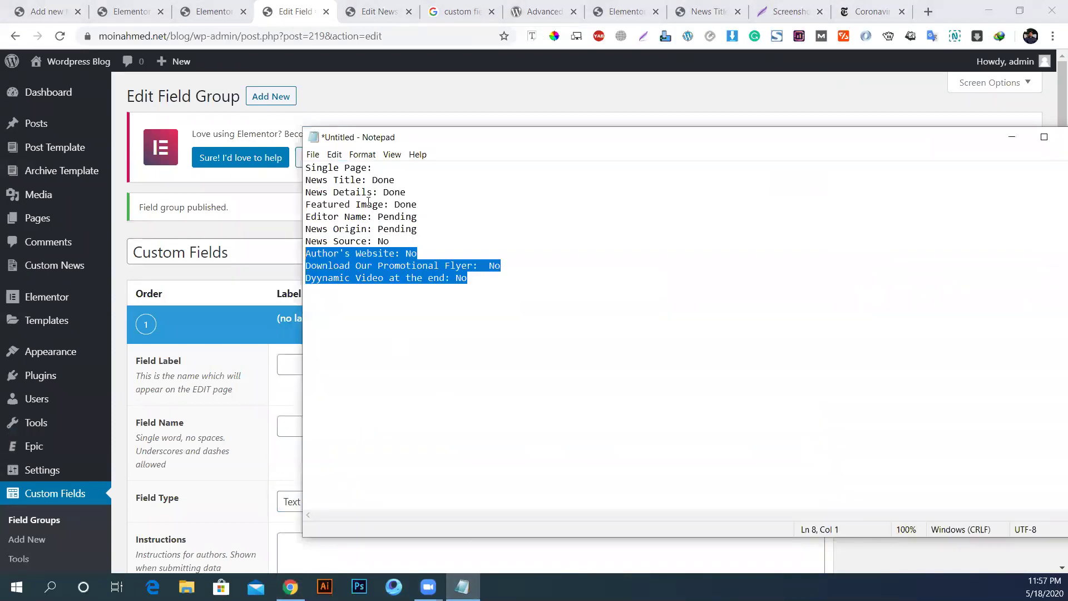
{"action": "left_click_drag", "start_coordinate": [373, 217], "coordinate": [308, 221]}
{"action": "key", "text": "ctrl+c"}
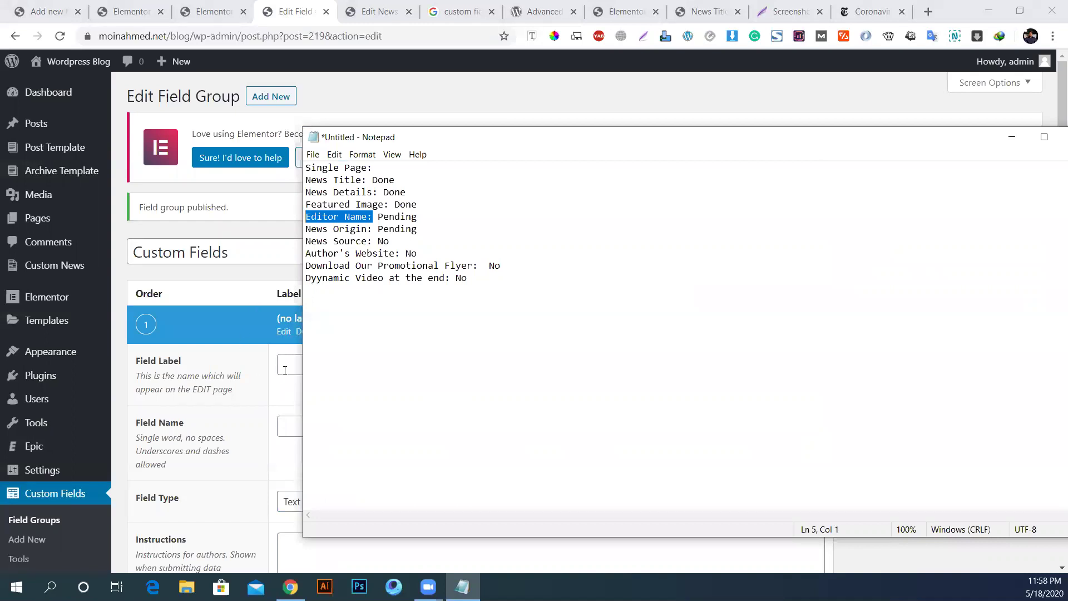
{"action": "left_click", "coordinate": [286, 365]}
{"action": "key", "text": "ctrl+v"}
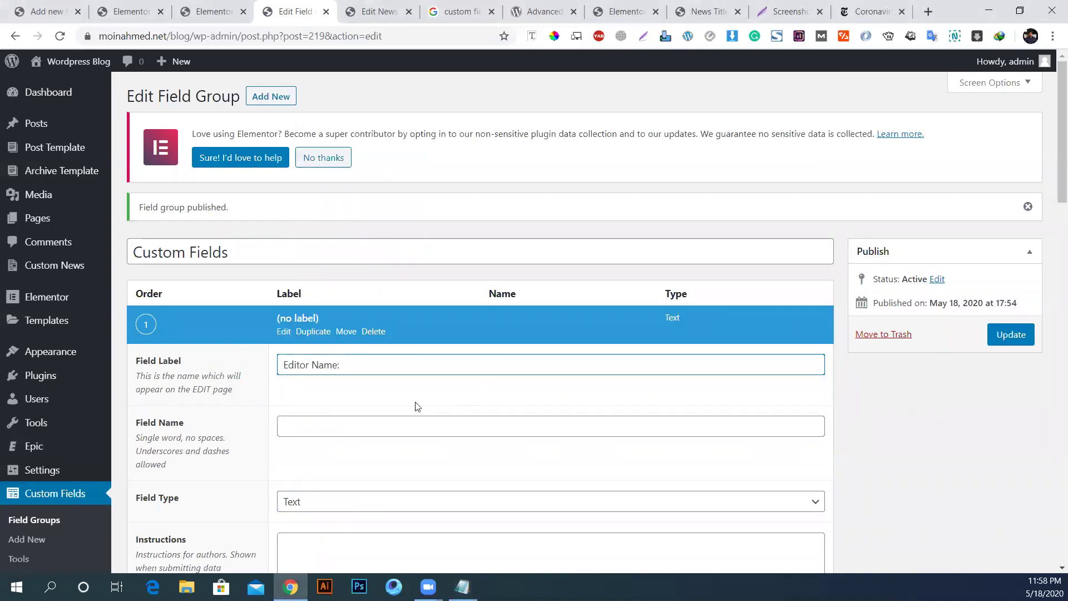
{"action": "left_click", "coordinate": [324, 427]}
{"action": "key", "text": "BackSpace"}
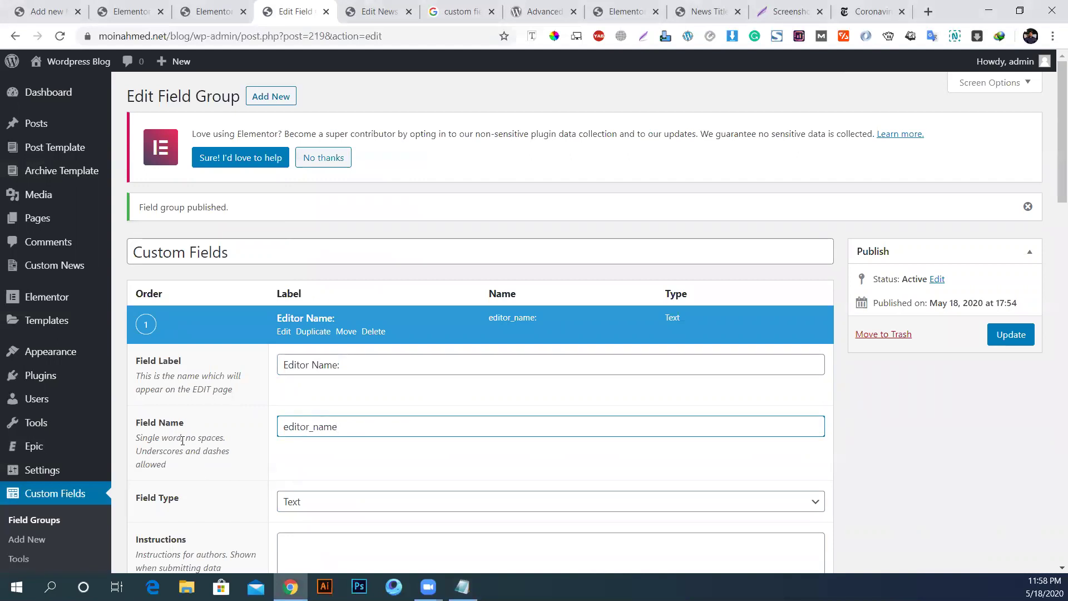
{"action": "left_click", "coordinate": [207, 439]}
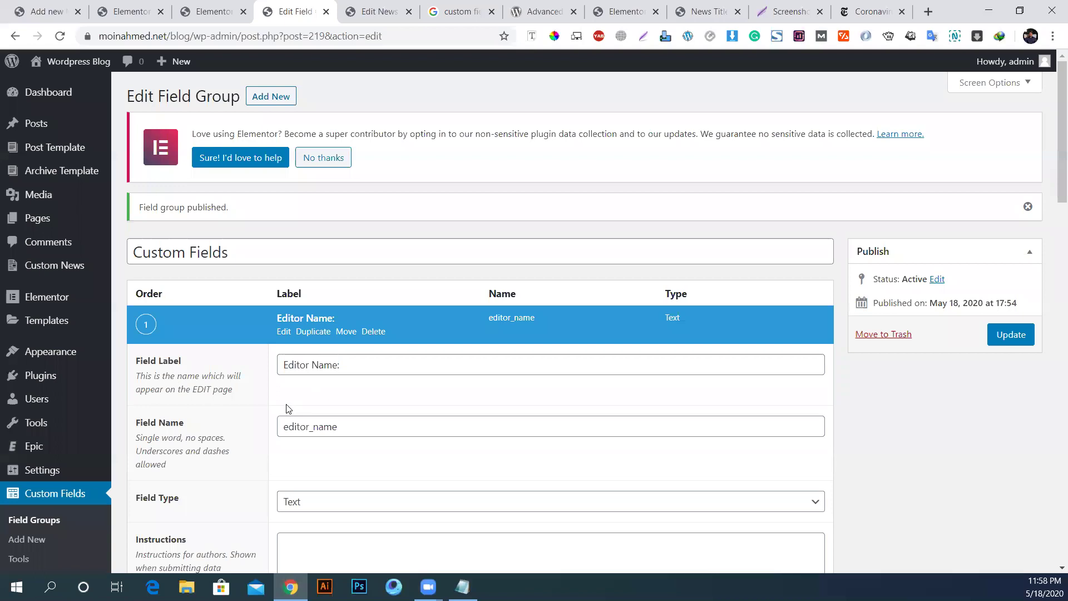
{"action": "scroll", "coordinate": [314, 462], "scroll_direction": "down", "scroll_amount": 1}
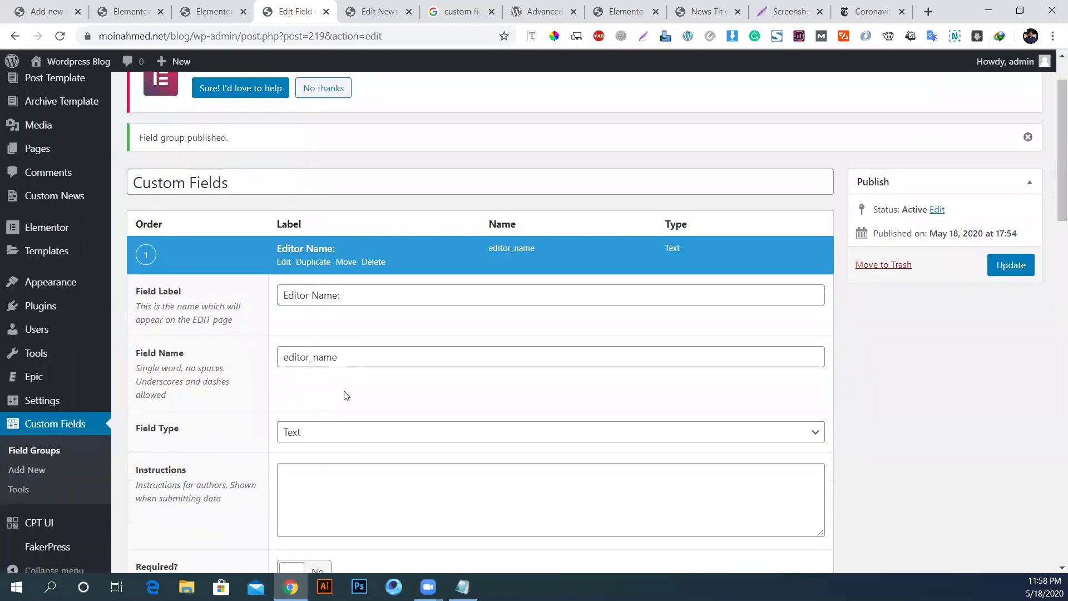
Step: Open the Field Type dropdown for the Editor Name field to list available types
{"action": "scroll", "coordinate": [294, 408], "scroll_direction": "down", "scroll_amount": 2}
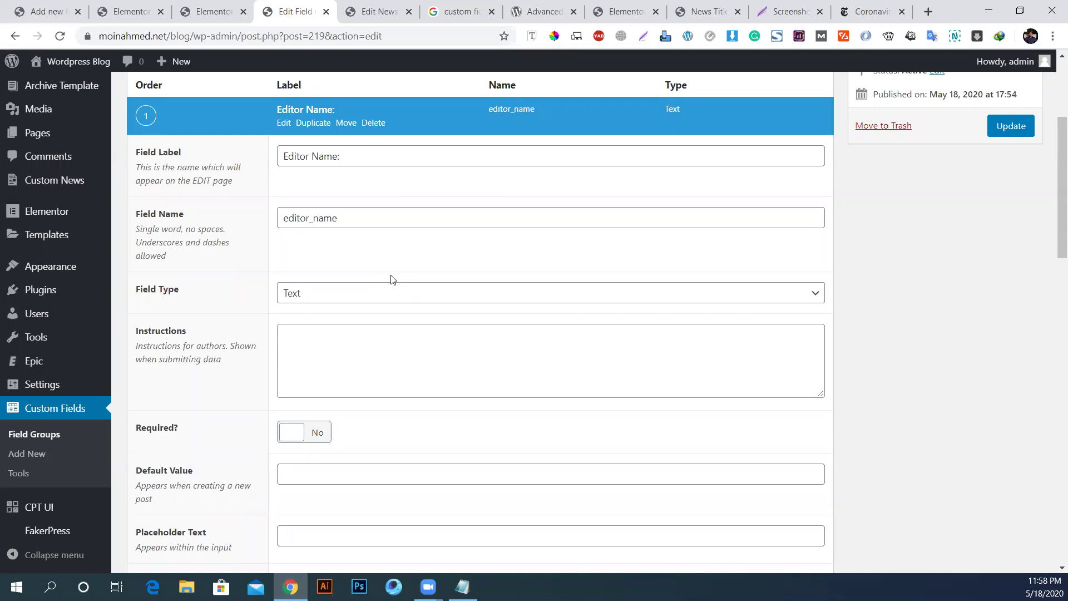
{"action": "left_click", "coordinate": [409, 301]}
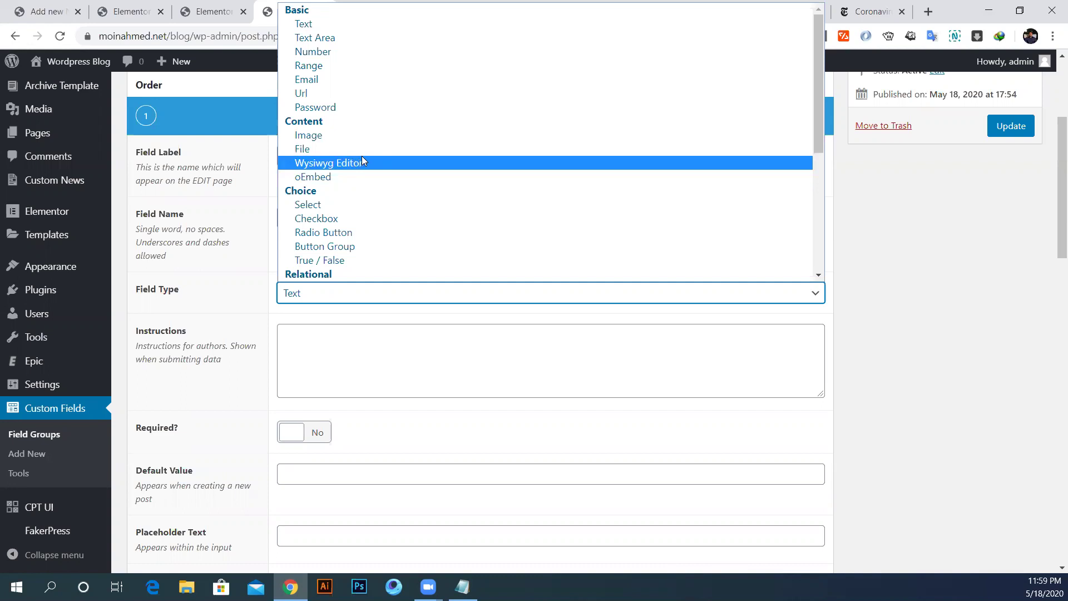
Step: Browse the field type options, then dismiss the list with Editor Name still set to Text
{"action": "scroll", "coordinate": [341, 181], "scroll_direction": "down", "scroll_amount": 5}
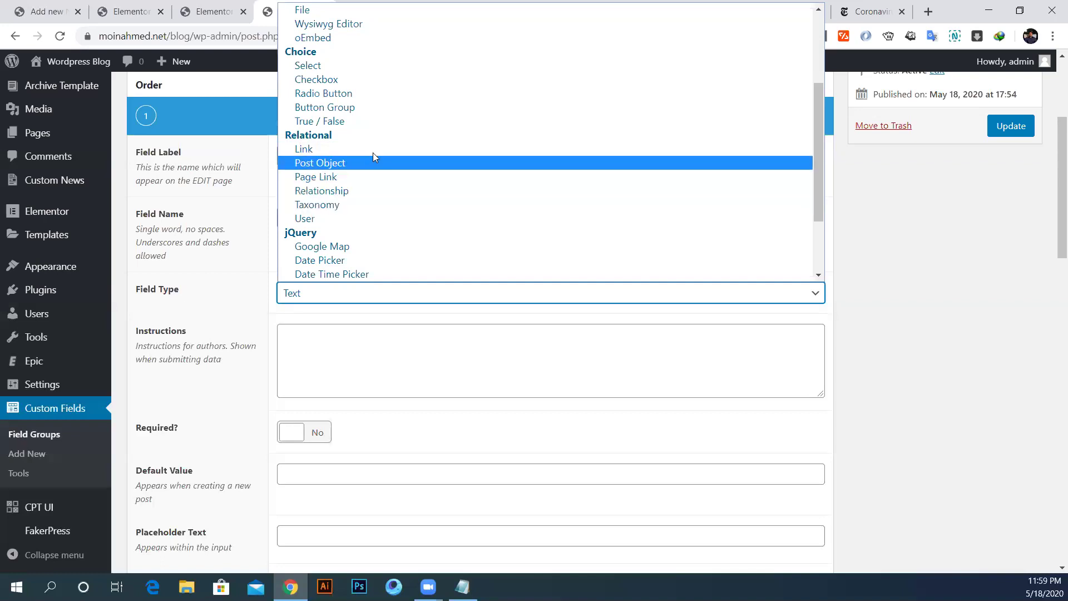
{"action": "scroll", "coordinate": [424, 227], "scroll_direction": "down", "scroll_amount": 2}
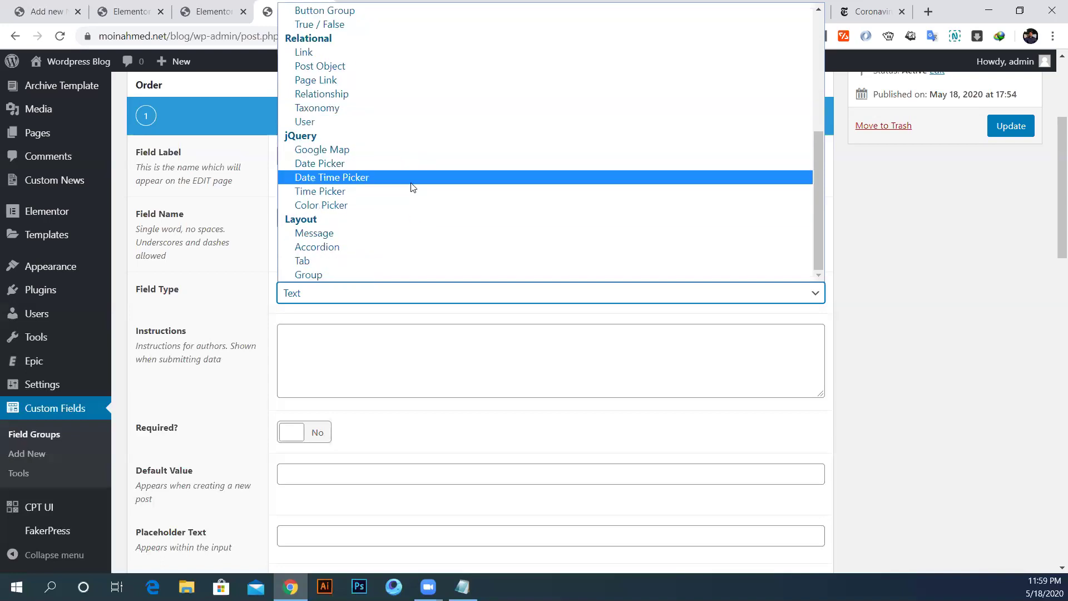
{"action": "scroll", "coordinate": [339, 233], "scroll_direction": "up", "scroll_amount": 4}
{"action": "scroll", "coordinate": [336, 204], "scroll_direction": "down", "scroll_amount": 4}
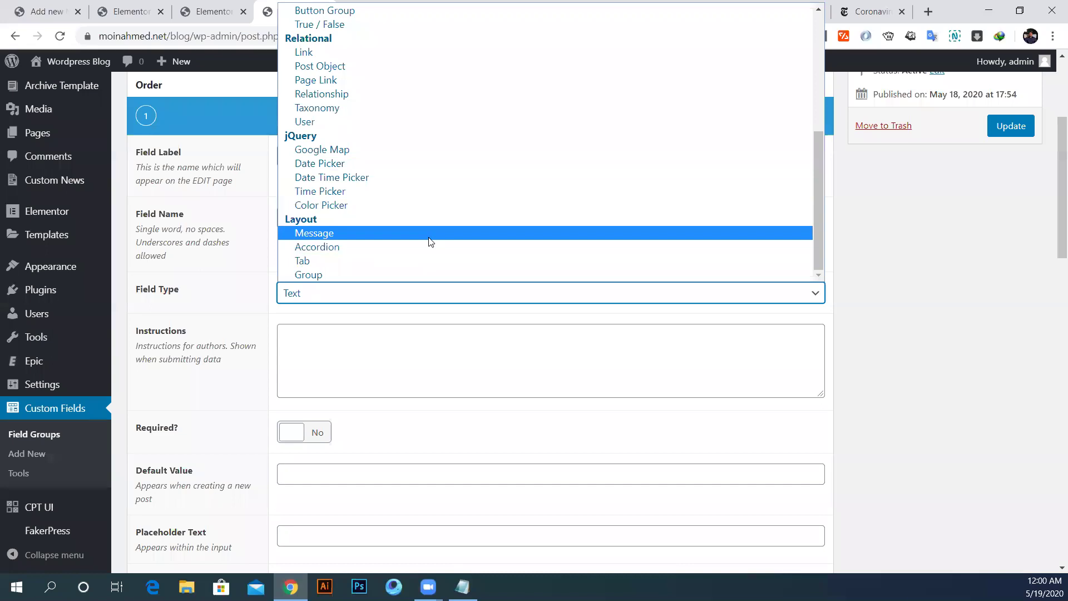
{"action": "scroll", "coordinate": [434, 234], "scroll_direction": "up", "scroll_amount": 5}
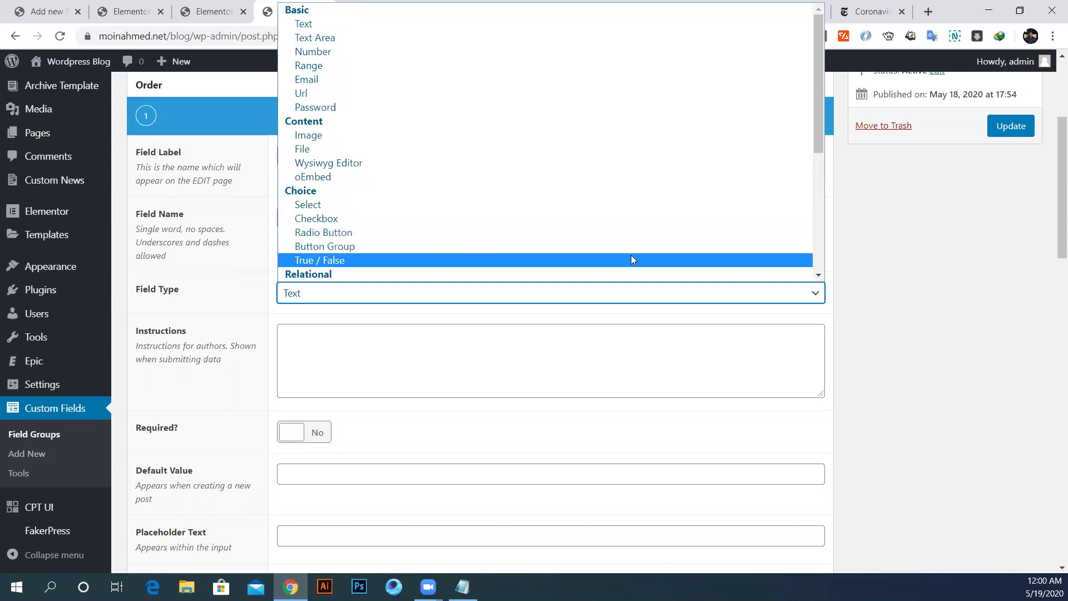
{"action": "left_click", "coordinate": [895, 268]}
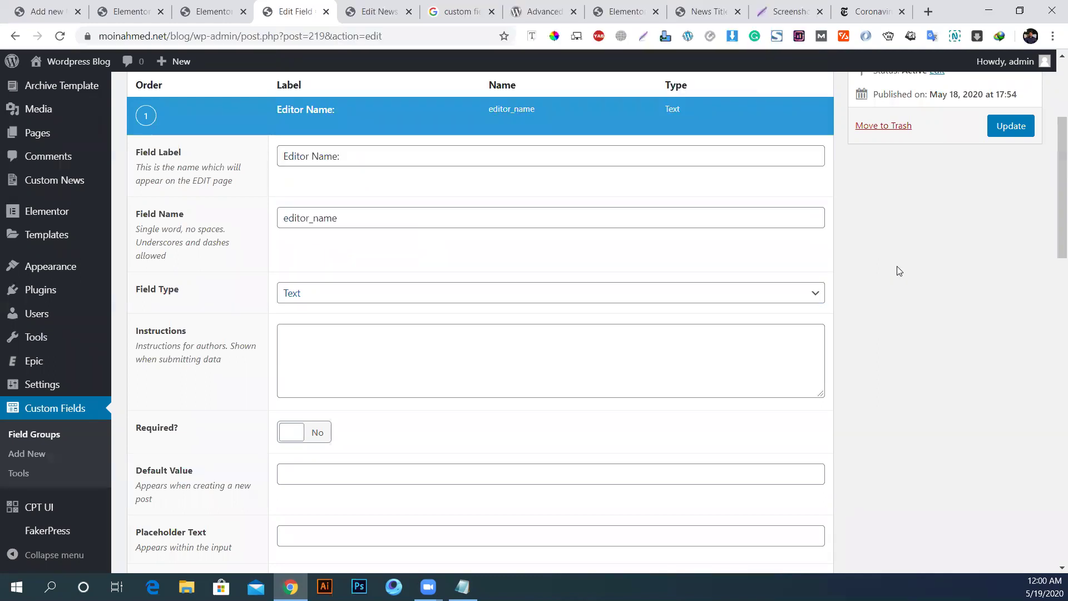
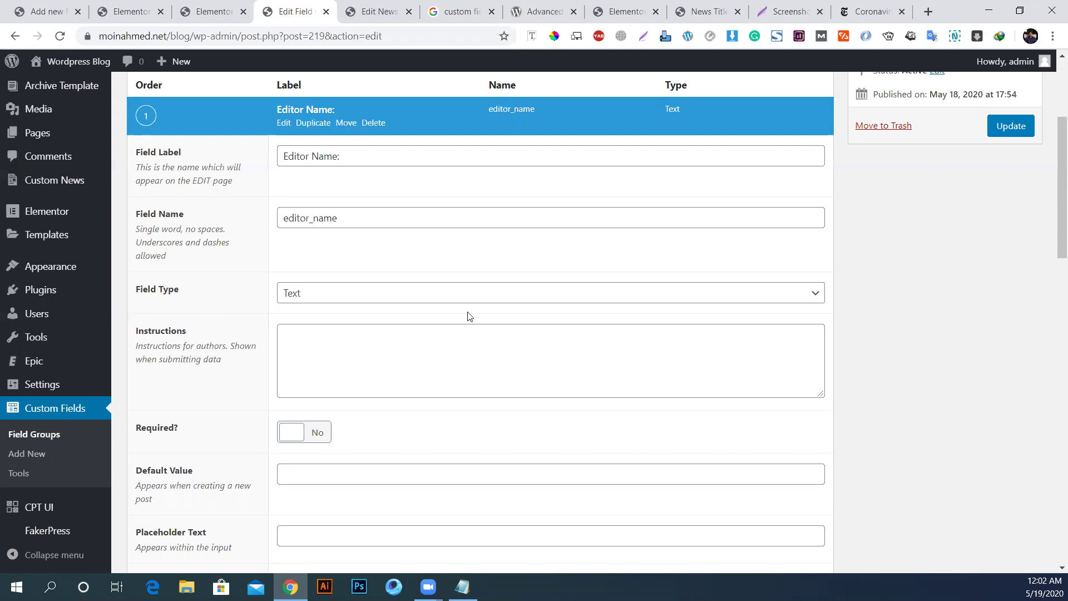
Step: Write Editor Name instructions asking authors to enter the editor's name, with an example name
{"action": "scroll", "coordinate": [243, 374], "scroll_direction": "up", "scroll_amount": 3}
{"action": "scroll", "coordinate": [336, 333], "scroll_direction": "down", "scroll_amount": 3}
{"action": "scroll", "coordinate": [379, 371], "scroll_direction": "down", "scroll_amount": 2}
{"action": "left_click", "coordinate": [301, 207]}
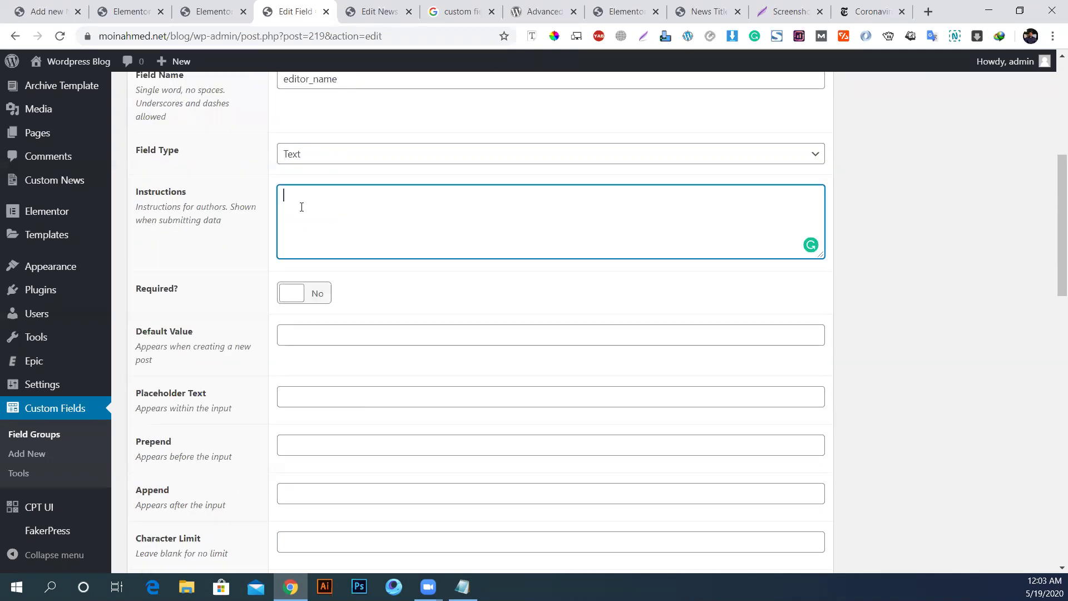
{"action": "type", "text": "Pleas Enter Your Edo"}
{"action": "key", "text": "BackSpace"}
{"action": "type", "text": "itor NM"}
{"action": "key", "text": "BackSpace"}
{"action": "type", "text": "ame"}
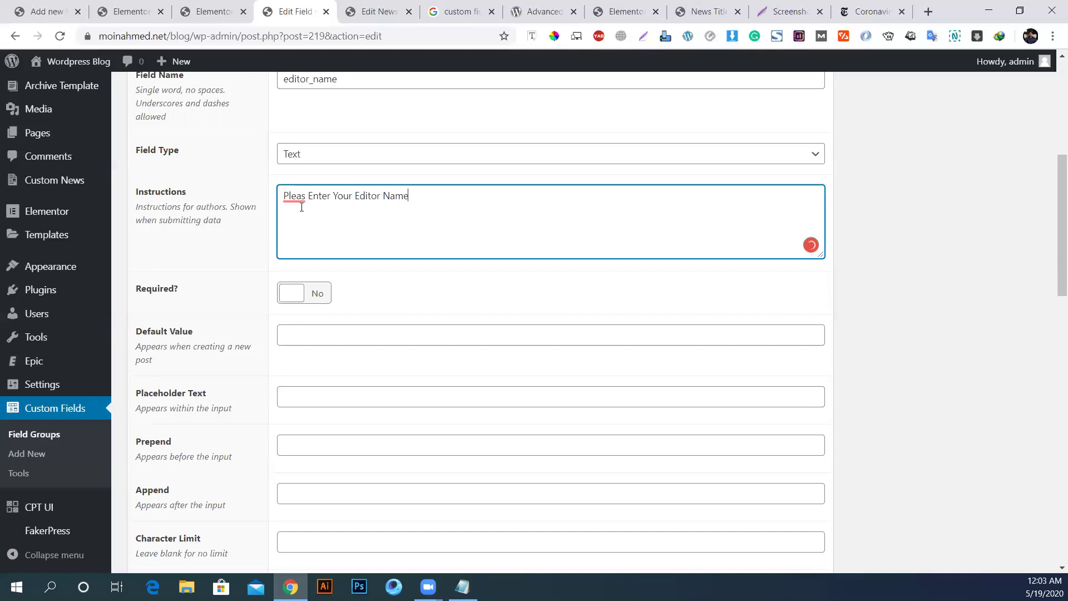
{"action": "type", "text": " Here: ex. Moin Ahmed"}
{"action": "key", "text": "BackSpace"}
{"action": "key", "text": "BackSpace"}
{"action": "key", "text": "BackSpace"}
Step: Save the field group and switch to the Edit News tab
{"action": "scroll", "coordinate": [834, 265], "scroll_direction": "up", "scroll_amount": 6}
{"action": "left_click", "coordinate": [1007, 334]}
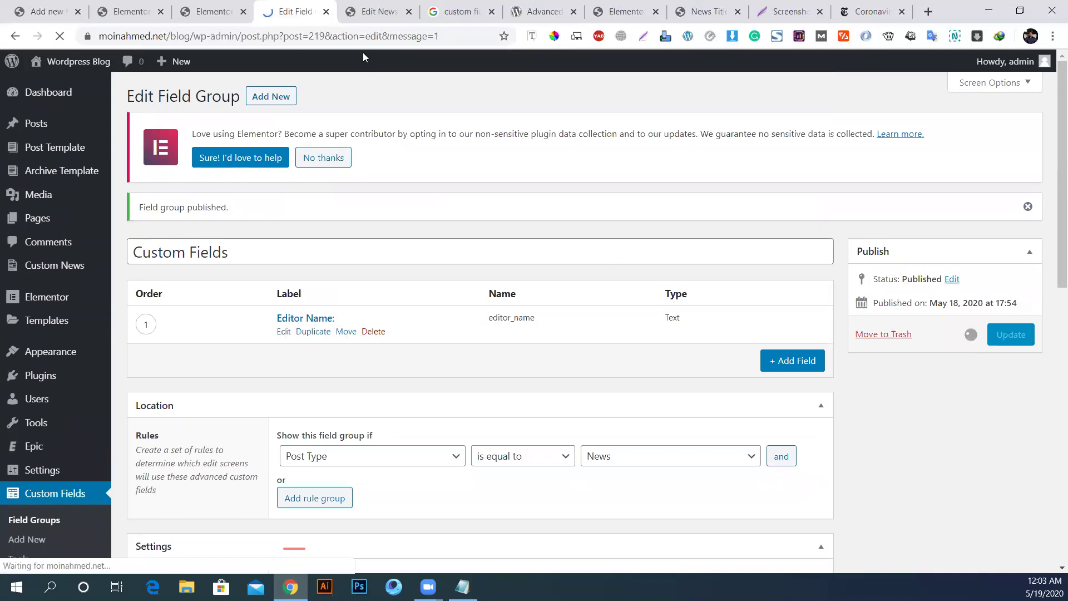
{"action": "key", "text": "ctrl+Tab"}
Step: Reload the news post, check the new Editor Name field's instructions, then return to the field group
{"action": "left_click", "coordinate": [60, 37]}
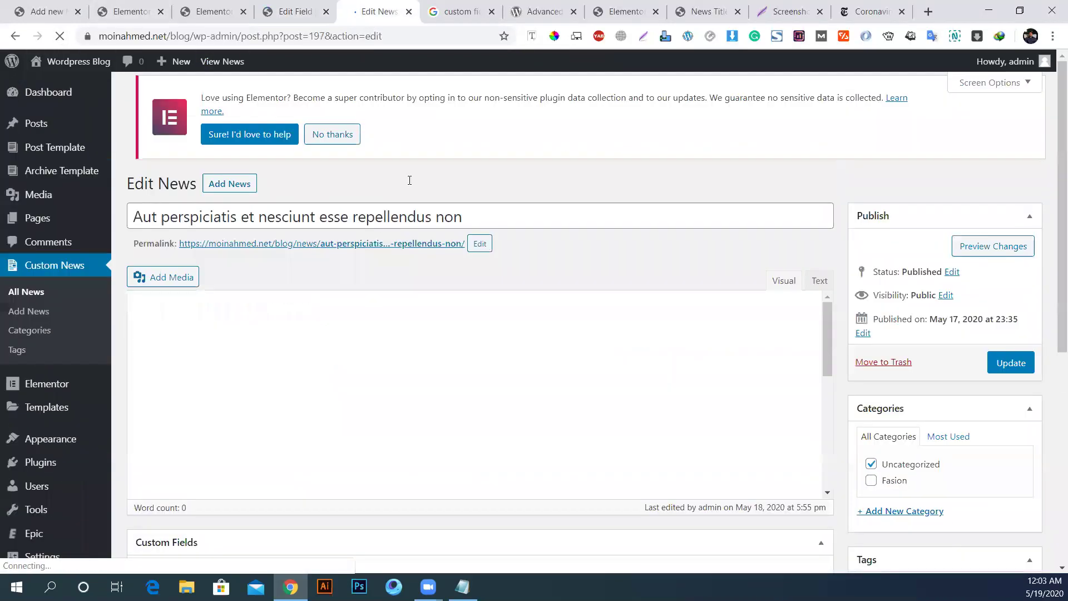
{"action": "scroll", "coordinate": [379, 429], "scroll_direction": "down", "scroll_amount": 10}
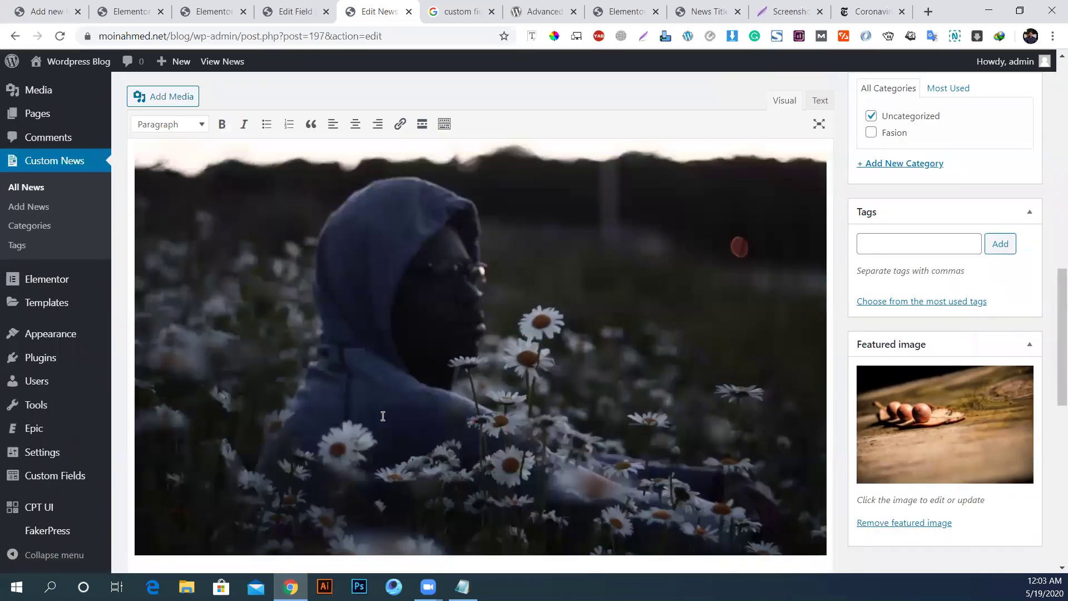
{"action": "scroll", "coordinate": [379, 431], "scroll_direction": "down", "scroll_amount": 1}
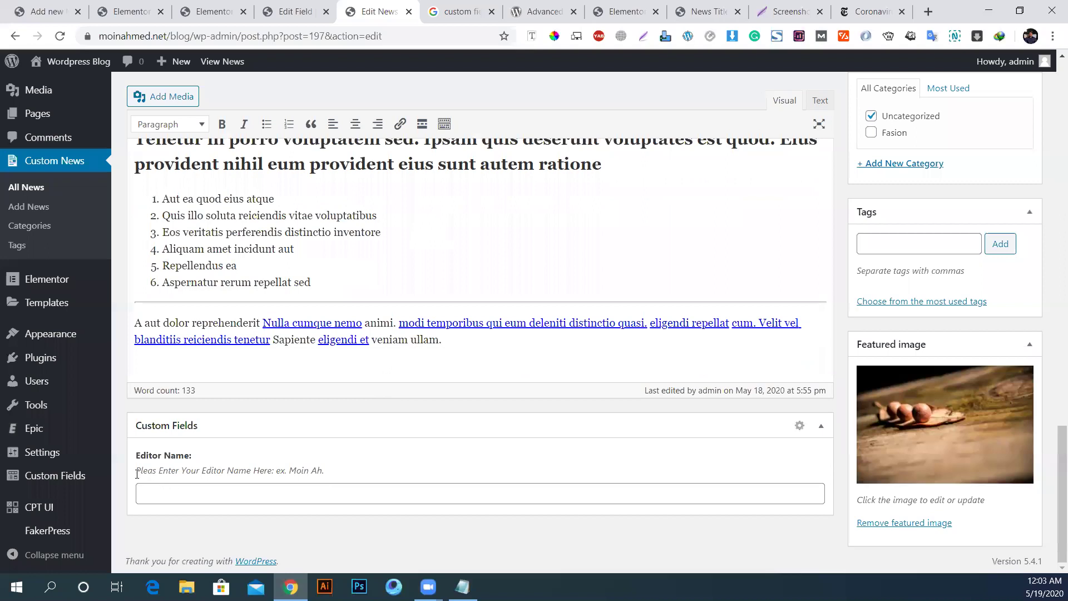
{"action": "left_click_drag", "start_coordinate": [135, 471], "coordinate": [327, 472]}
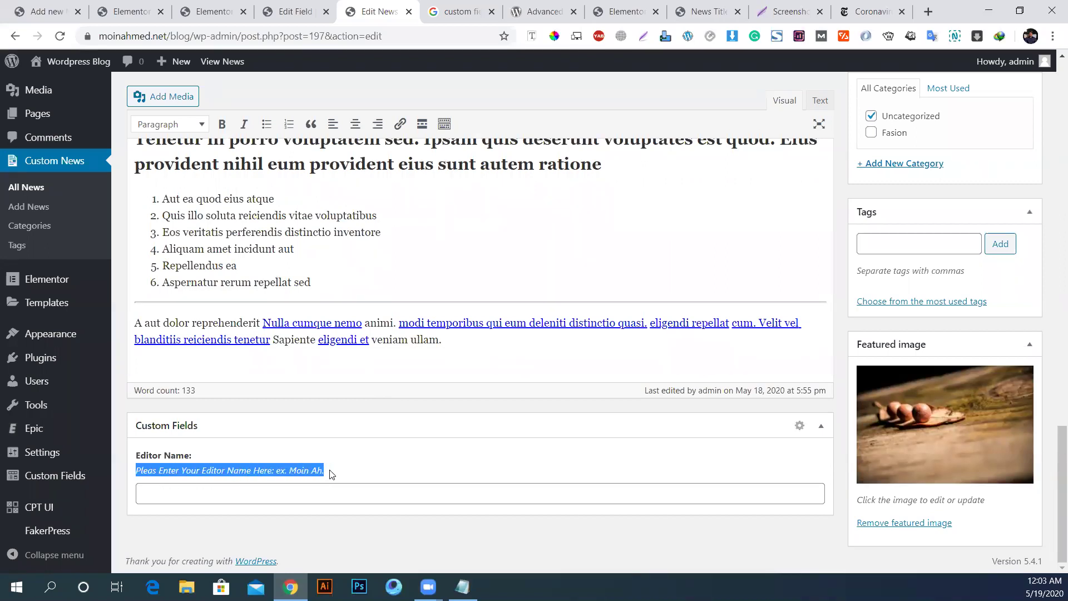
{"action": "left_click", "coordinate": [330, 476]}
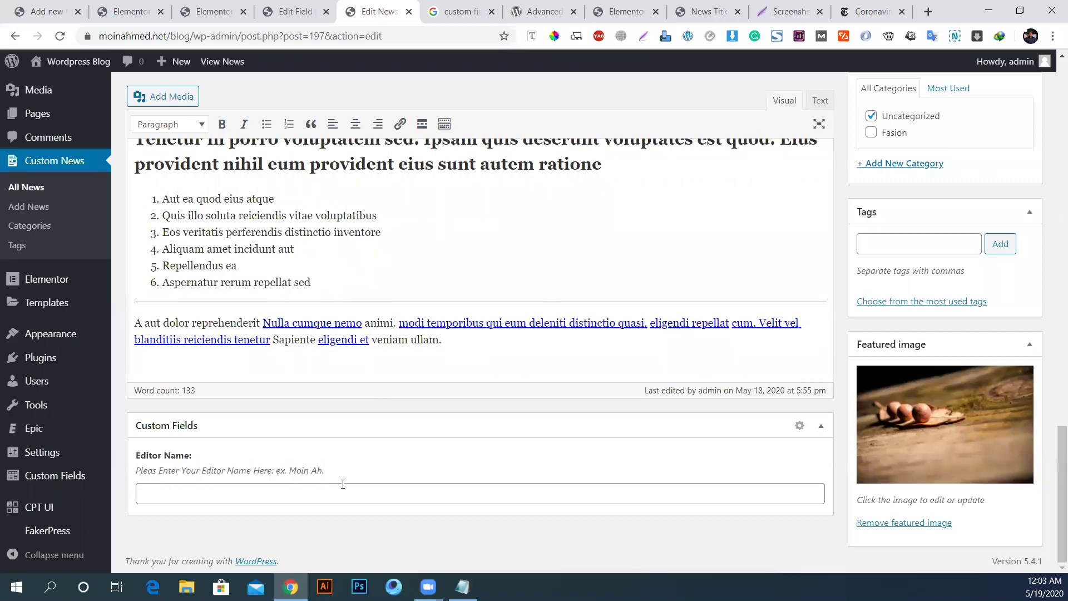
{"action": "left_click", "coordinate": [273, 6]}
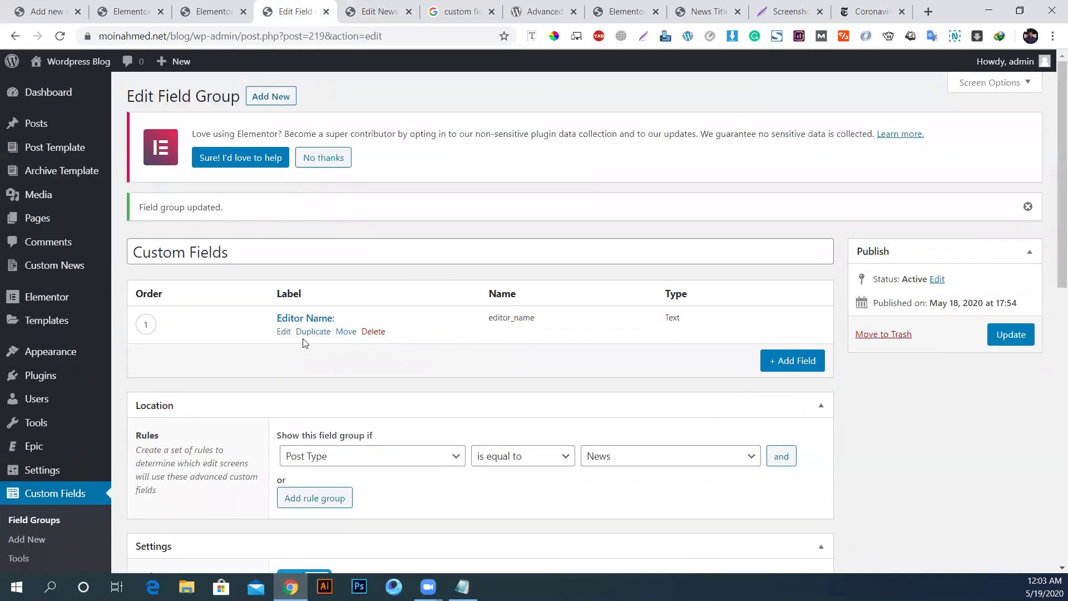
Step: Correct 'Please' in the Editor Name instructions and reuse that text as its placeholder
{"action": "left_click", "coordinate": [285, 331]}
{"action": "scroll", "coordinate": [483, 319], "scroll_direction": "down", "scroll_amount": 5}
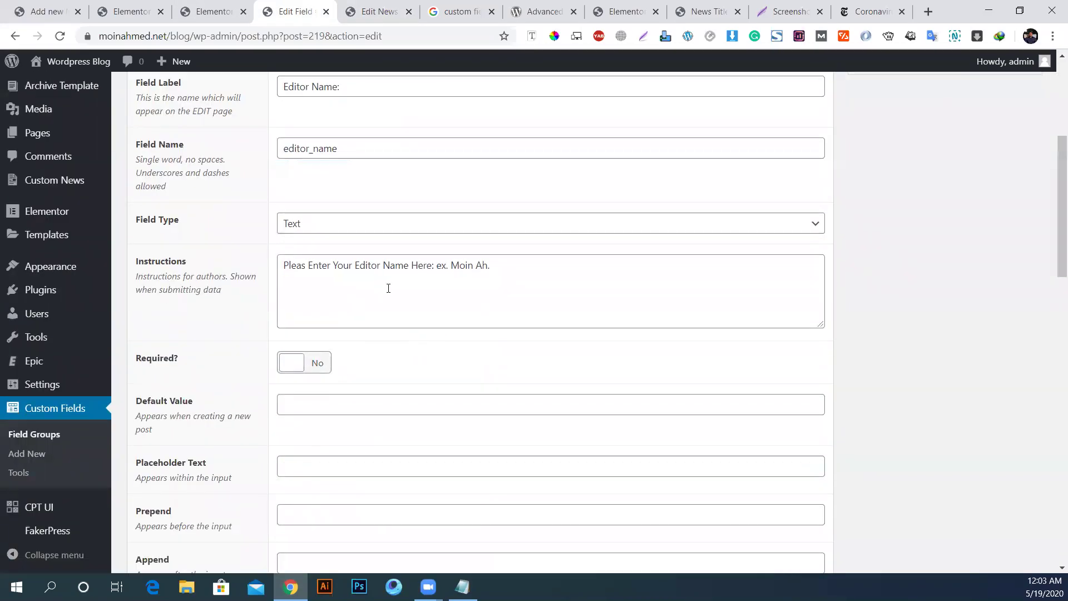
{"action": "left_click", "coordinate": [304, 266]}
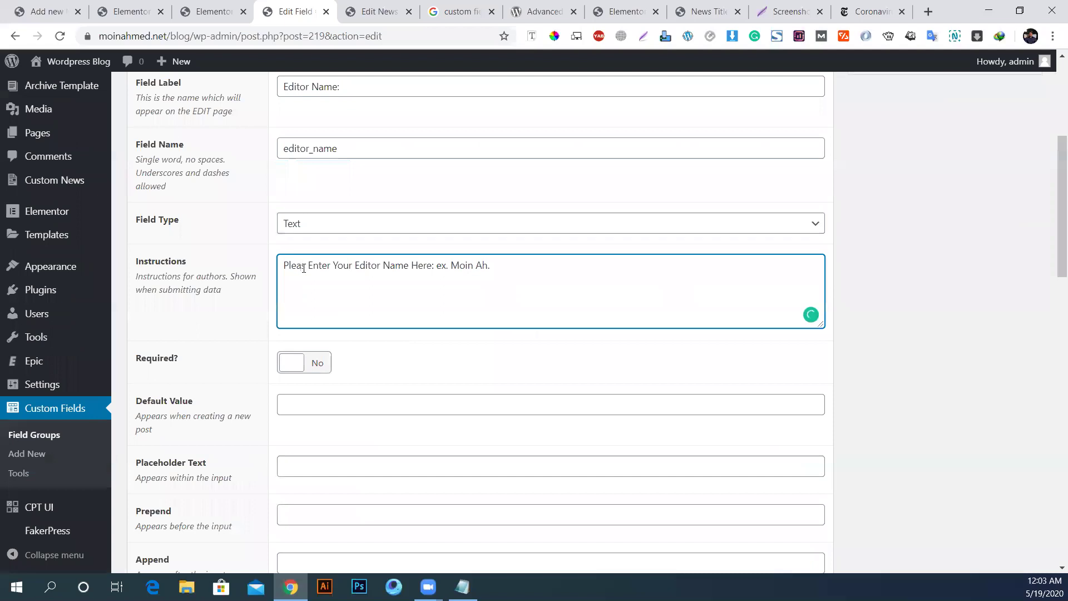
{"action": "key", "text": "ctrl+a"}
{"action": "key", "text": "ctrl+c"}
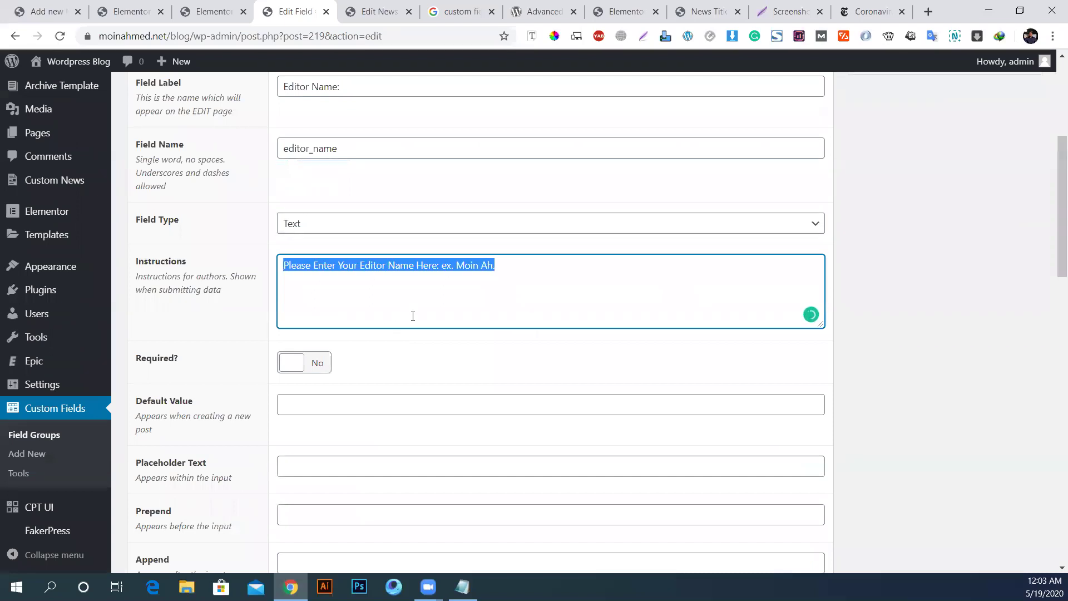
{"action": "scroll", "coordinate": [228, 356], "scroll_direction": "down", "scroll_amount": 3}
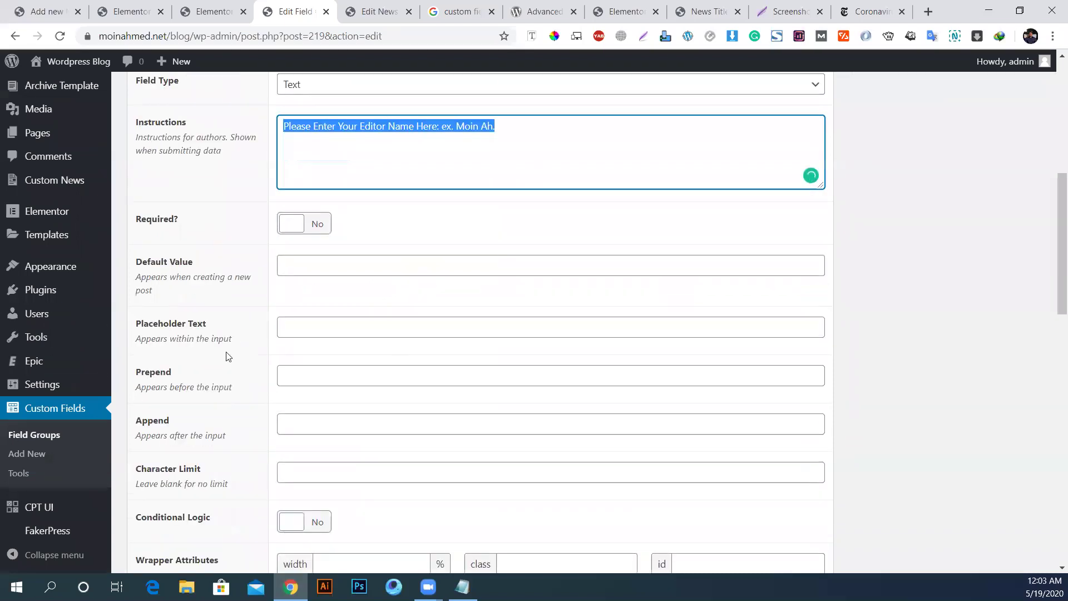
{"action": "left_click", "coordinate": [308, 325]}
{"action": "key", "text": "ctrl+v"}
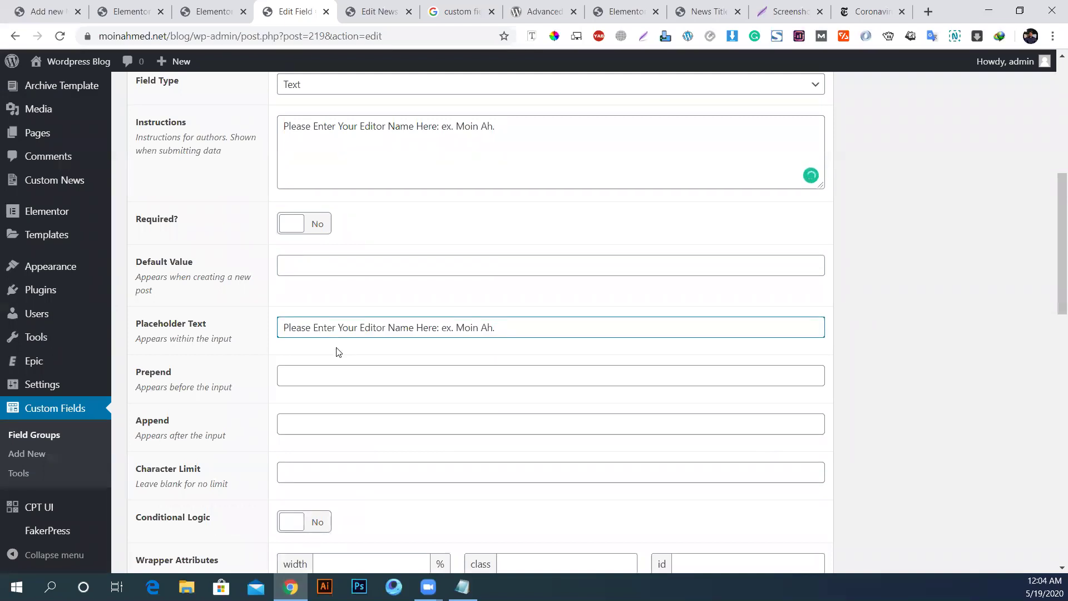
Step: Leave Required? at No and save the field group
{"action": "left_click", "coordinate": [312, 225]}
{"action": "left_click", "coordinate": [312, 225]}
{"action": "left_click", "coordinate": [311, 226]}
{"action": "left_click", "coordinate": [310, 226]}
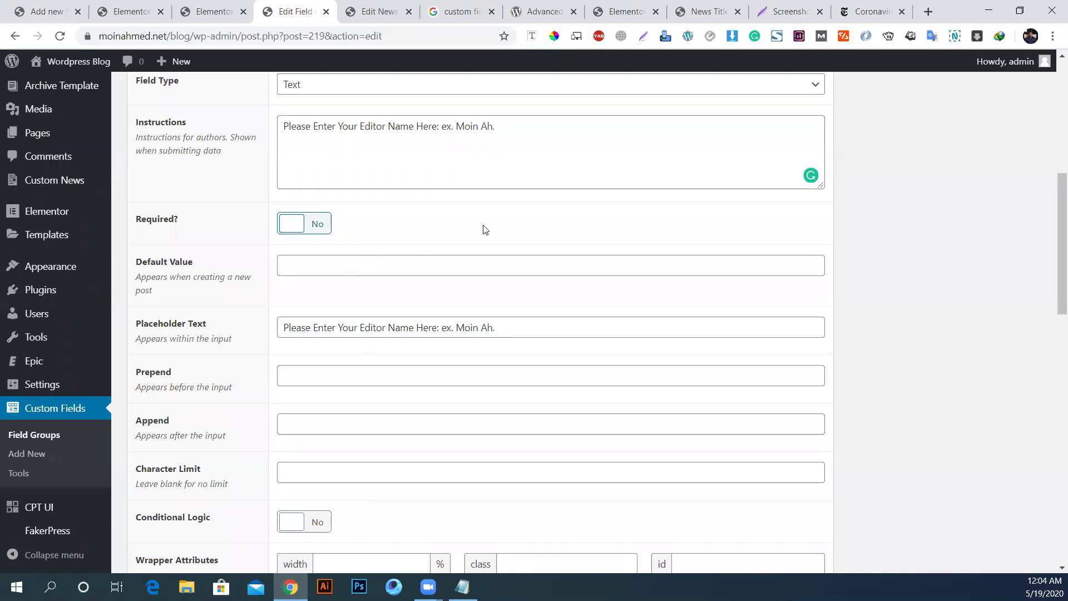
{"action": "scroll", "coordinate": [861, 254], "scroll_direction": "up", "scroll_amount": 9}
{"action": "left_click", "coordinate": [1010, 334]}
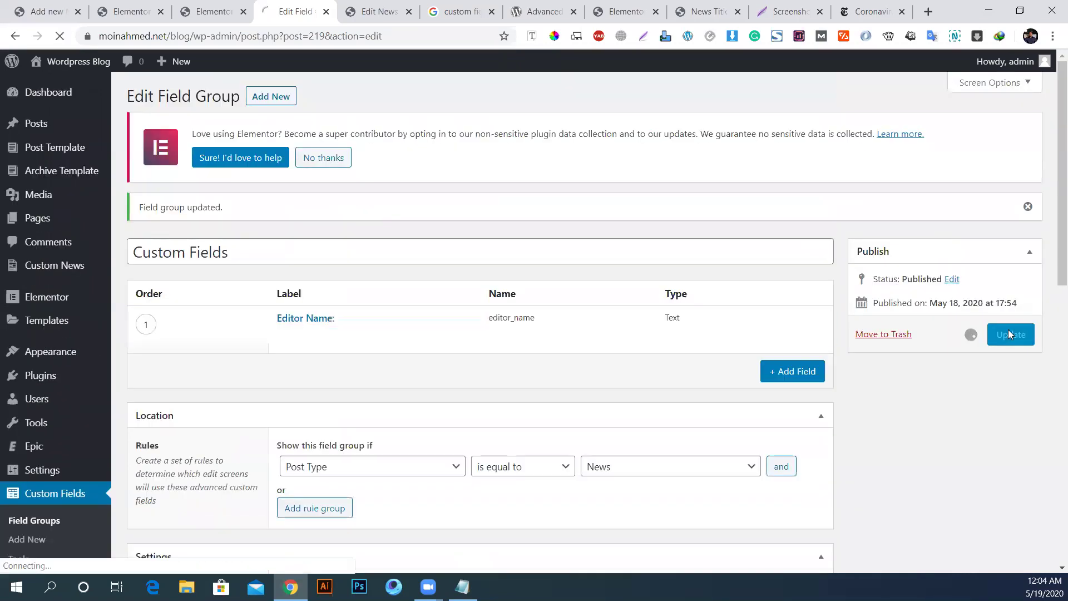
{"action": "left_click", "coordinate": [373, 12]}
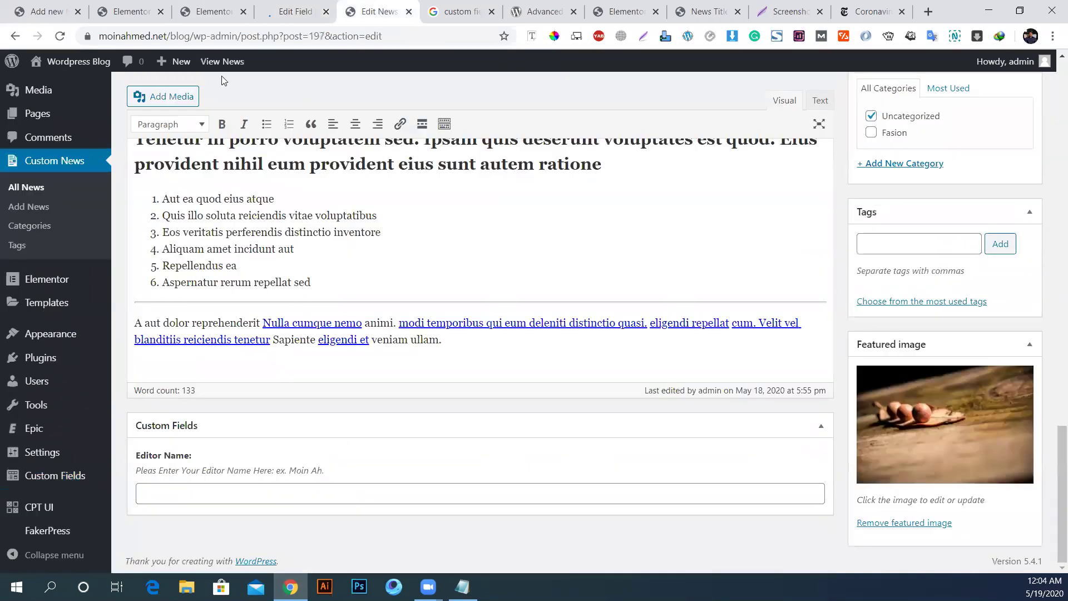
{"action": "left_click", "coordinate": [60, 36]}
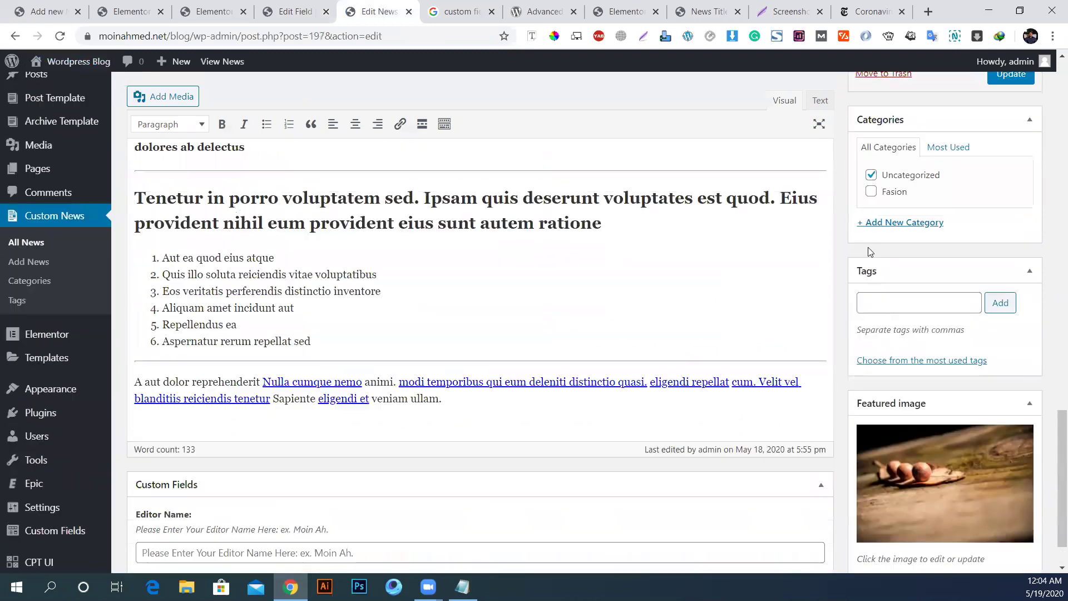
{"action": "scroll", "coordinate": [871, 252], "scroll_direction": "down", "scroll_amount": 1}
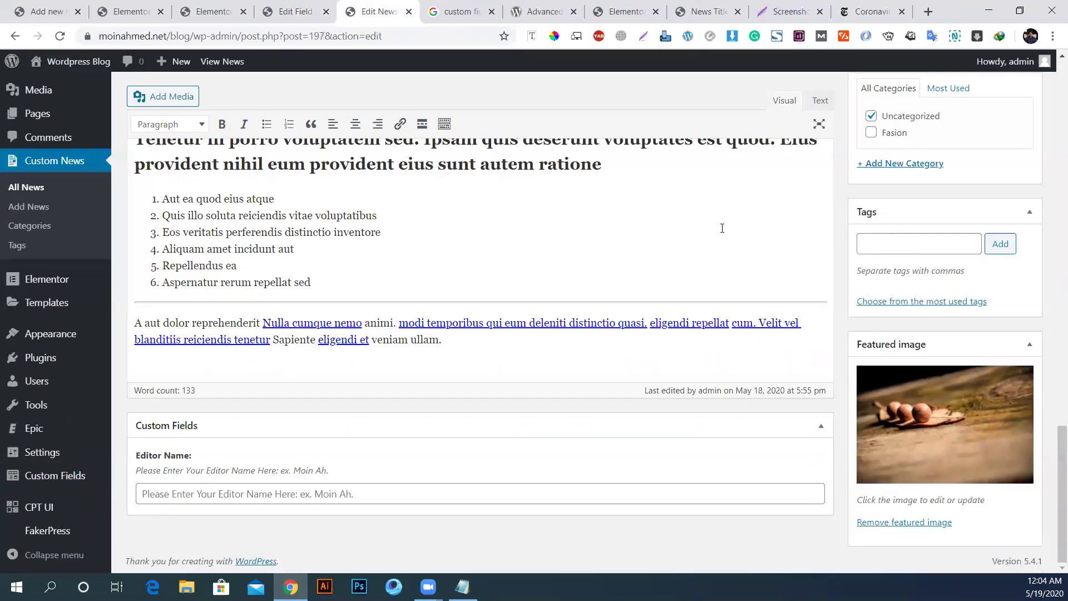
{"action": "left_click", "coordinate": [173, 487]}
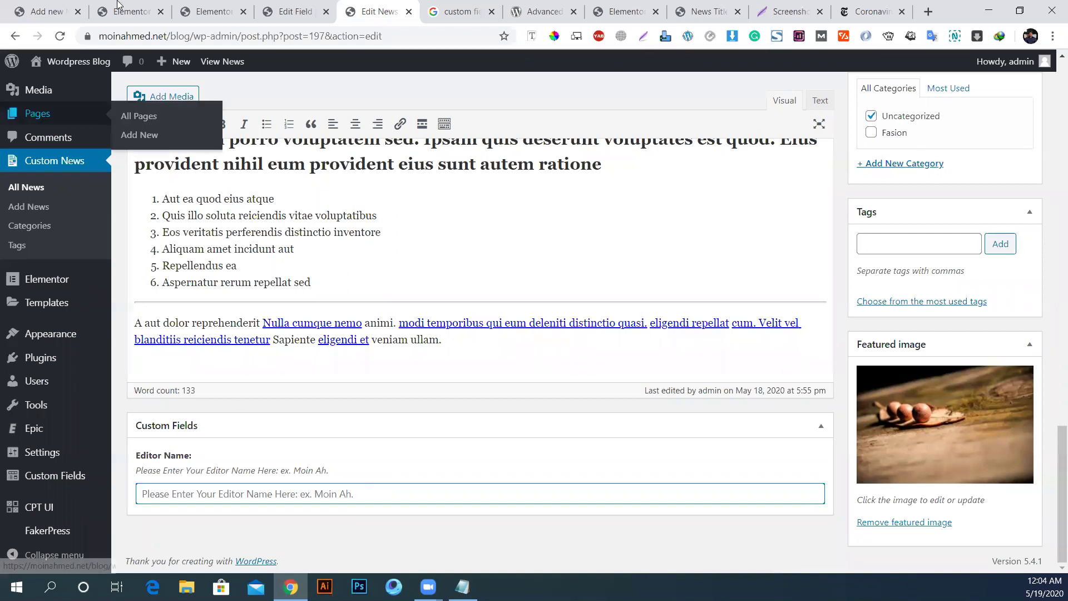
{"action": "left_click", "coordinate": [295, 11]}
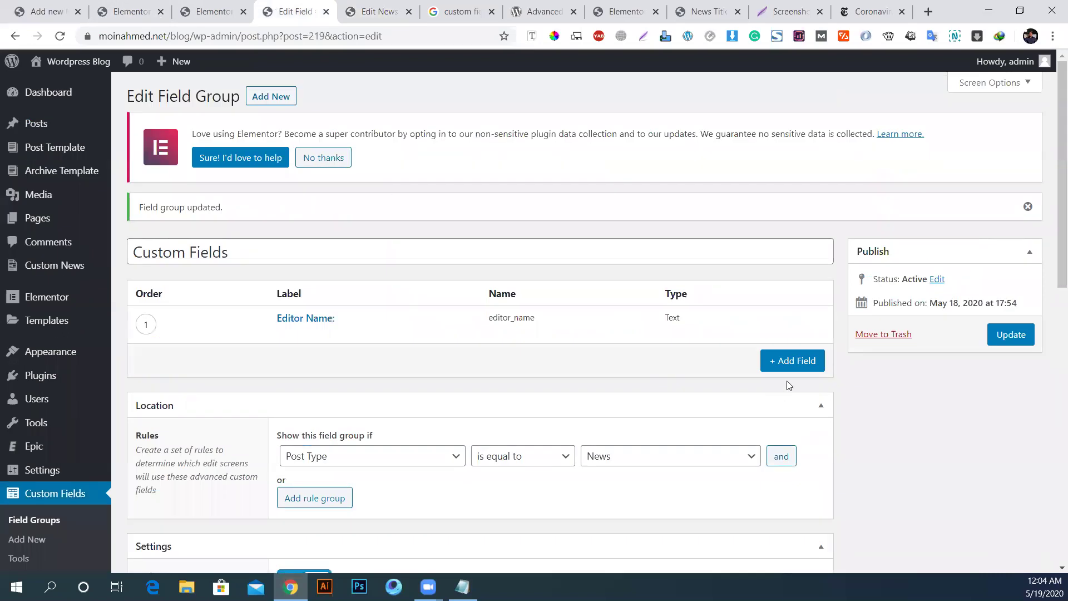
Step: Add a new field and paste 'Author's Website:' from the checklist as its label
{"action": "left_click", "coordinate": [799, 360]}
{"action": "scroll", "coordinate": [900, 433], "scroll_direction": "down", "scroll_amount": 1}
{"action": "scroll", "coordinate": [899, 433], "scroll_direction": "down", "scroll_amount": 5}
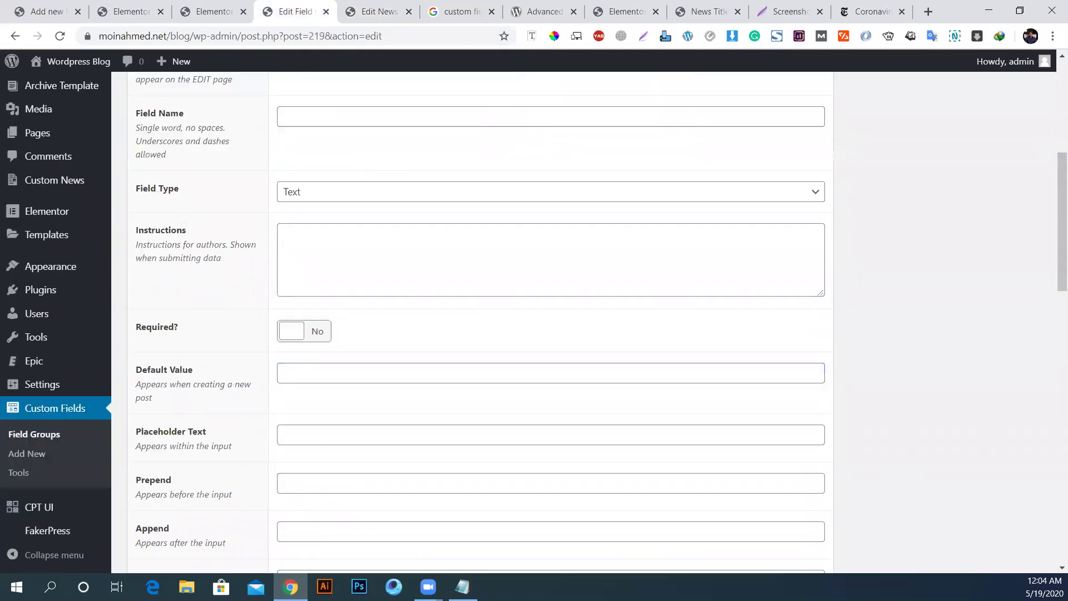
{"action": "left_click", "coordinate": [463, 587]}
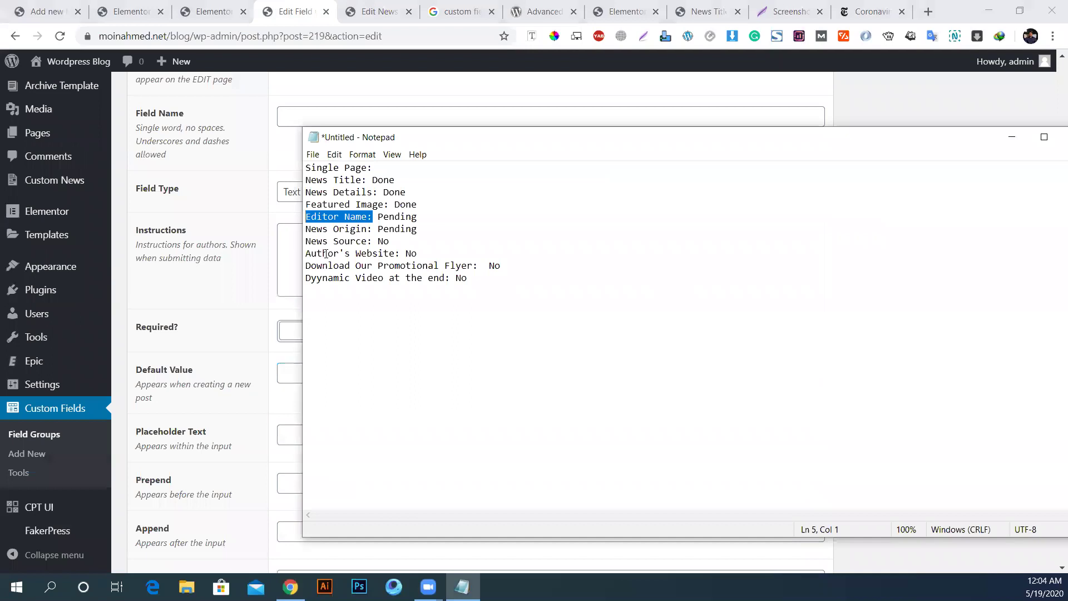
{"action": "left_click_drag", "start_coordinate": [399, 252], "coordinate": [305, 253]}
{"action": "key", "text": "ctrl+c"}
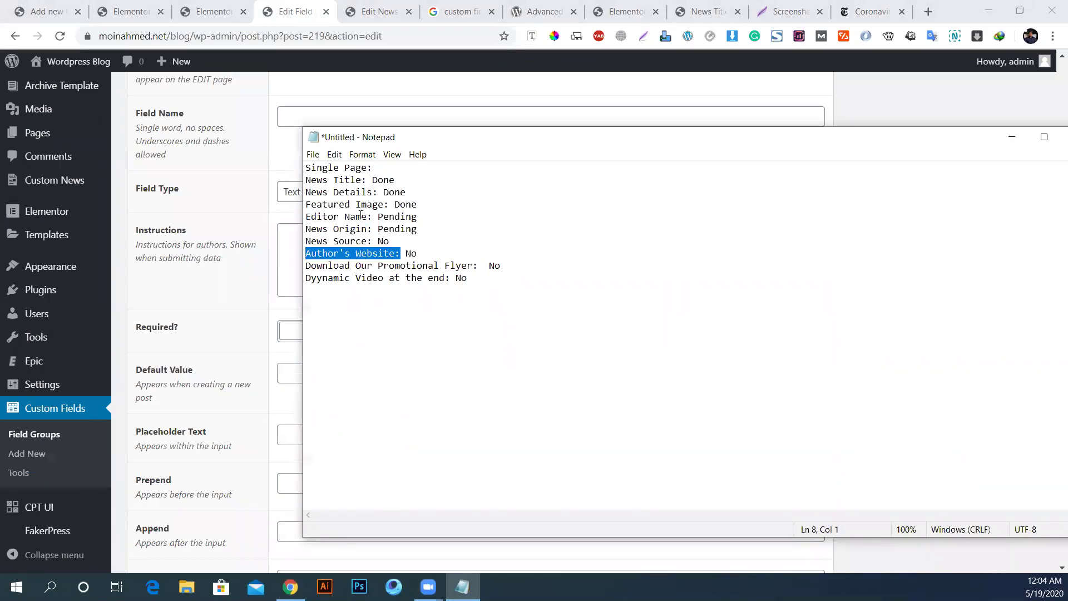
{"action": "left_click", "coordinate": [230, 301]}
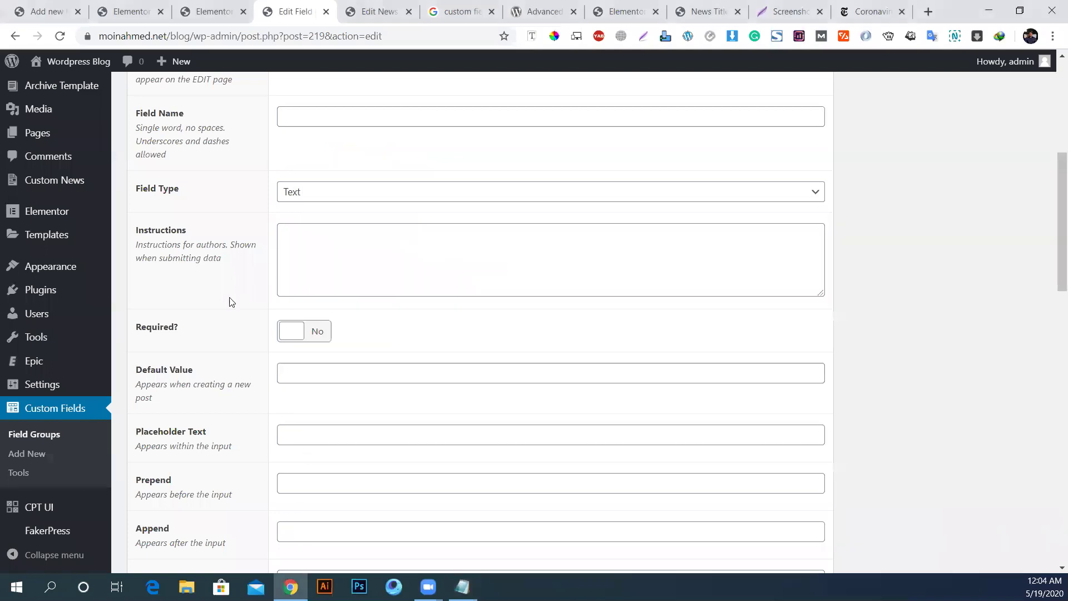
{"action": "scroll", "coordinate": [402, 231], "scroll_direction": "up", "scroll_amount": 4}
{"action": "scroll", "coordinate": [396, 265], "scroll_direction": "down", "scroll_amount": 2}
{"action": "scroll", "coordinate": [415, 296], "scroll_direction": "up", "scroll_amount": 1}
{"action": "left_click", "coordinate": [317, 191]}
{"action": "key", "text": "ctrl+v"}
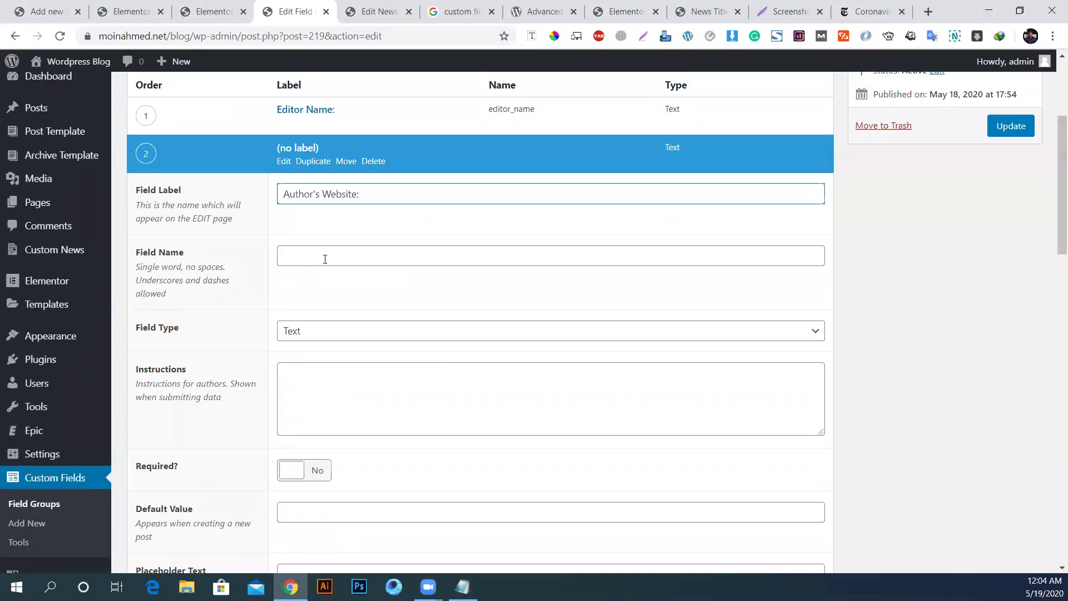
Step: Change the label to 'Editor's Website:' with field name editors_website
{"action": "left_click", "coordinate": [321, 195]}
{"action": "key", "text": "shift+Home"}
{"action": "type", "text": "Editor's"}
{"action": "key", "text": "ctrl+a"}
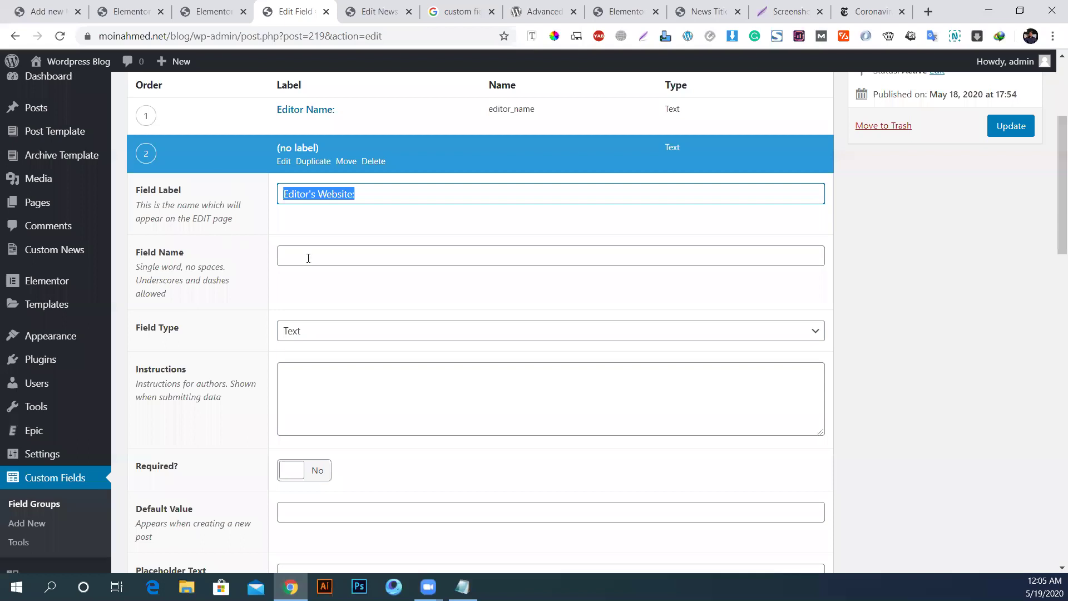
{"action": "left_click", "coordinate": [315, 260]}
{"action": "key", "text": "BackSpace"}
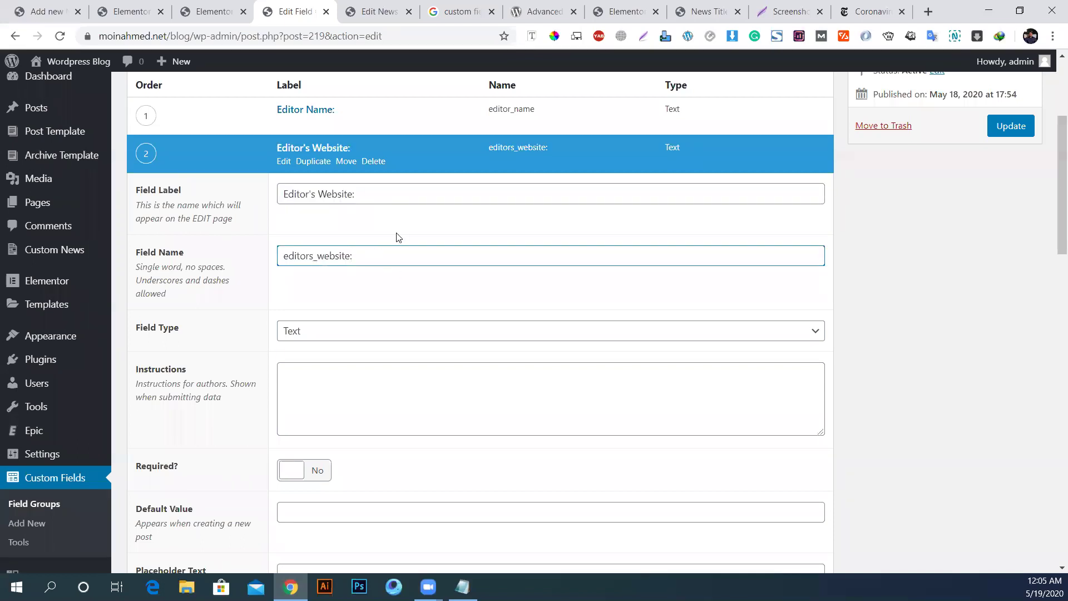
{"action": "scroll", "coordinate": [311, 325], "scroll_direction": "down", "scroll_amount": 1}
{"action": "left_click", "coordinate": [334, 317]}
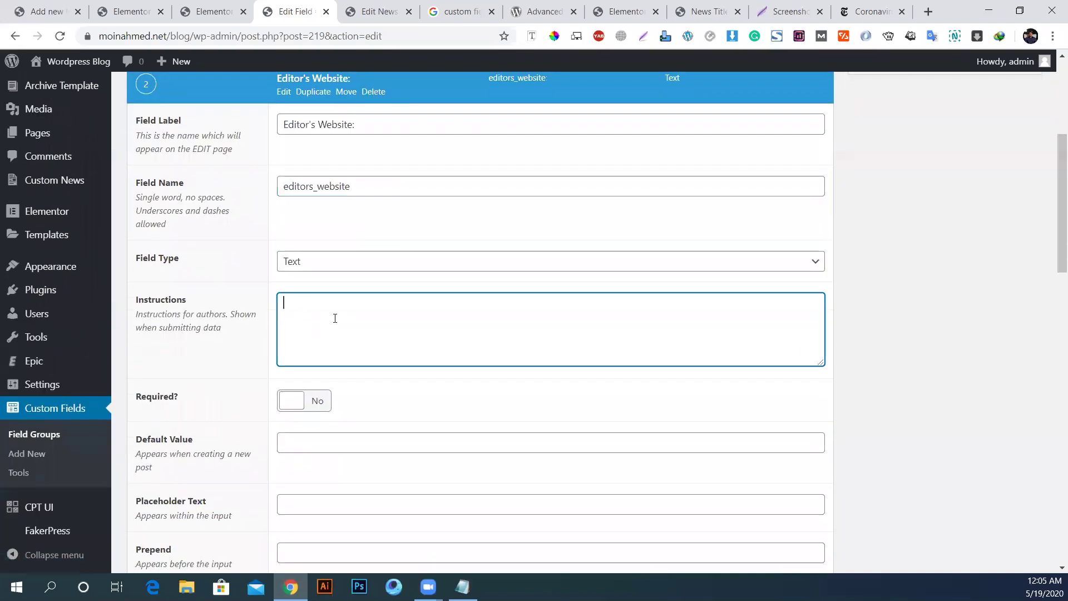
{"action": "scroll", "coordinate": [356, 231], "scroll_direction": "up", "scroll_amount": 5}
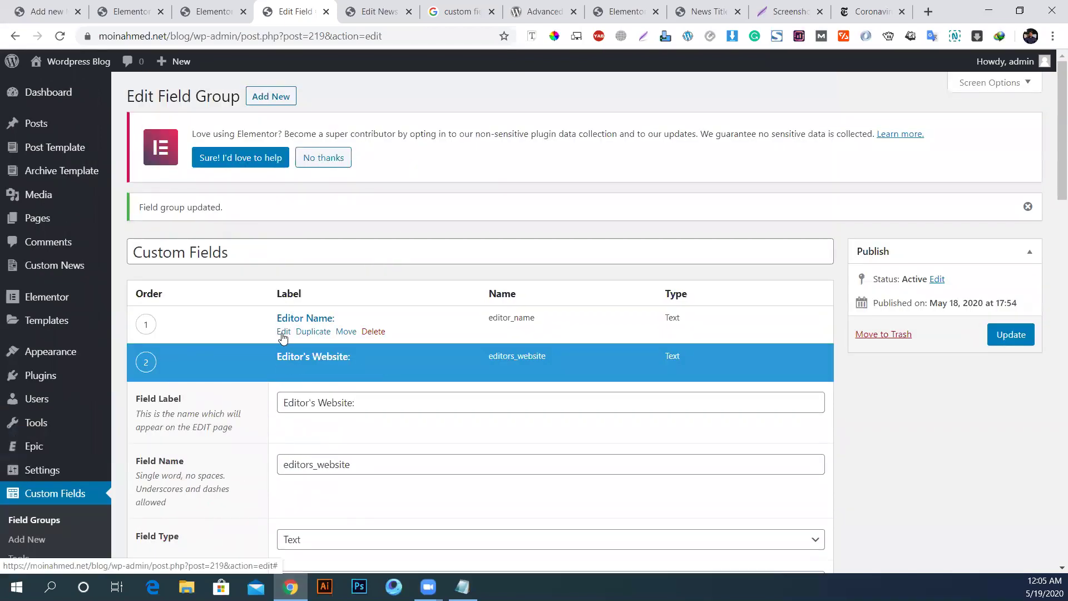
Step: Copy Editor Name's instructions into Editor's Website, changing 'Name' to 'Website'
{"action": "left_click", "coordinate": [283, 331]}
{"action": "scroll", "coordinate": [343, 439], "scroll_direction": "down", "scroll_amount": 3}
{"action": "triple_click", "coordinate": [357, 305]}
{"action": "key", "text": "ctrl+c"}
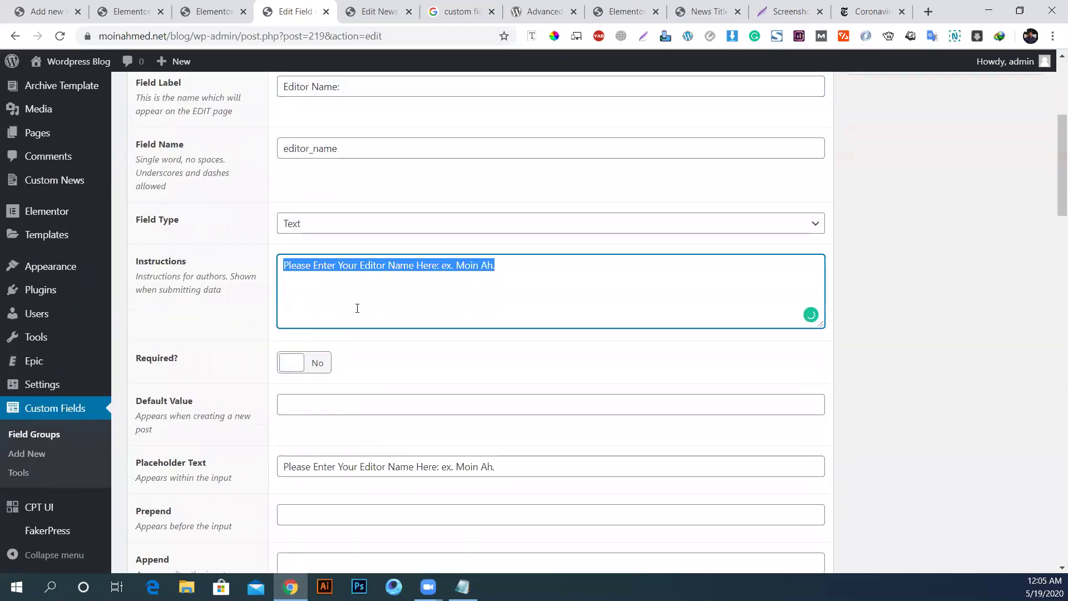
{"action": "scroll", "coordinate": [462, 372], "scroll_direction": "down", "scroll_amount": 5}
{"action": "scroll", "coordinate": [445, 371], "scroll_direction": "down", "scroll_amount": 4}
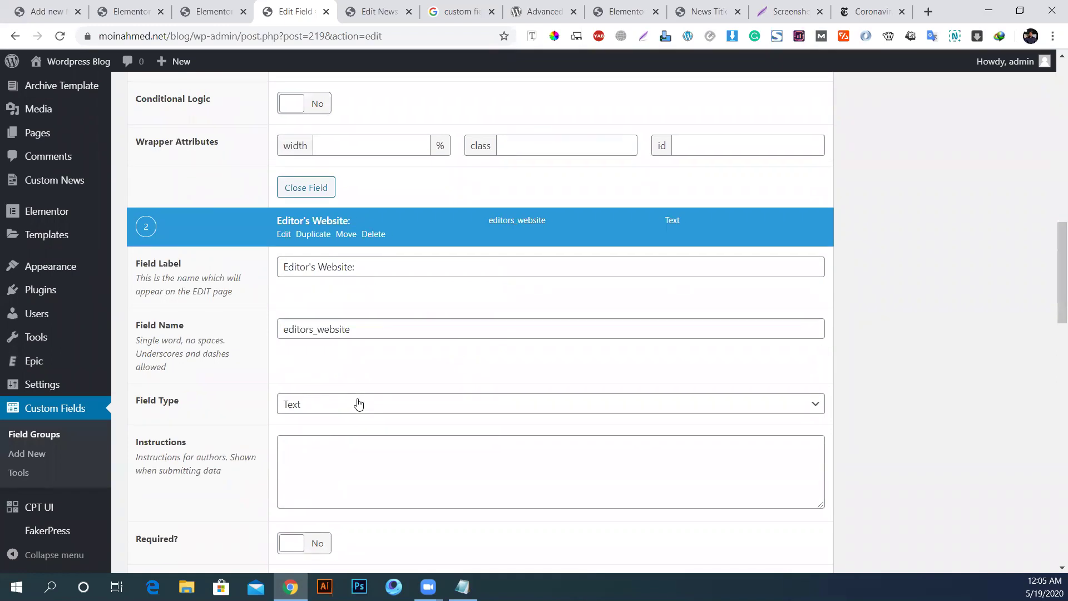
{"action": "scroll", "coordinate": [358, 406], "scroll_direction": "down", "scroll_amount": 5}
{"action": "left_click", "coordinate": [313, 193]}
{"action": "key", "text": "ctrl+v"}
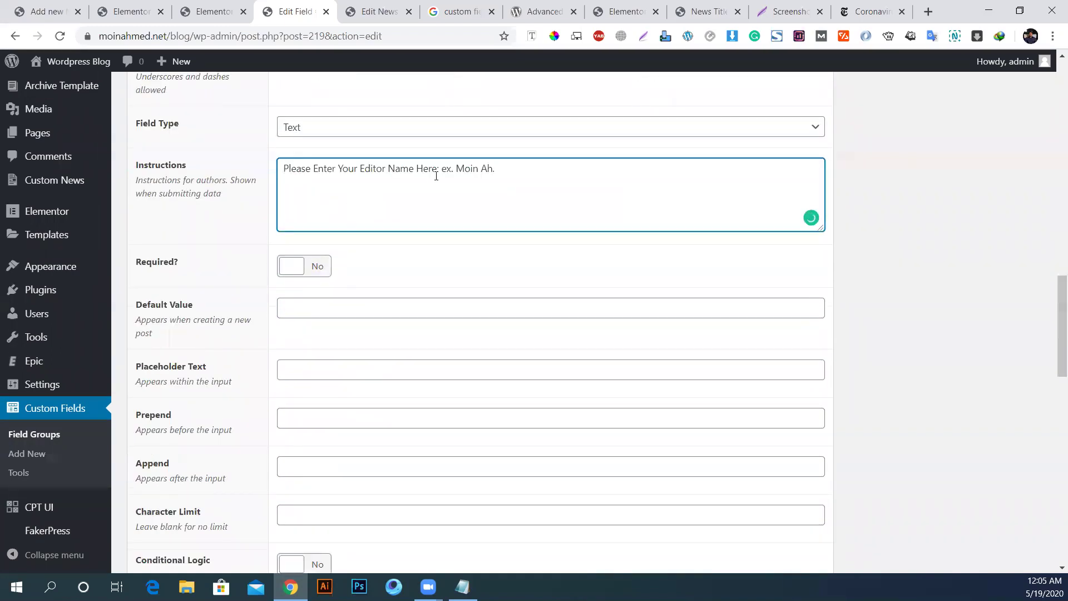
{"action": "left_click_drag", "start_coordinate": [388, 168], "coordinate": [413, 169]}
{"action": "type", "text": "Website"}
{"action": "key", "text": "ctrl+a"}
{"action": "key", "text": "ctrl+c"}
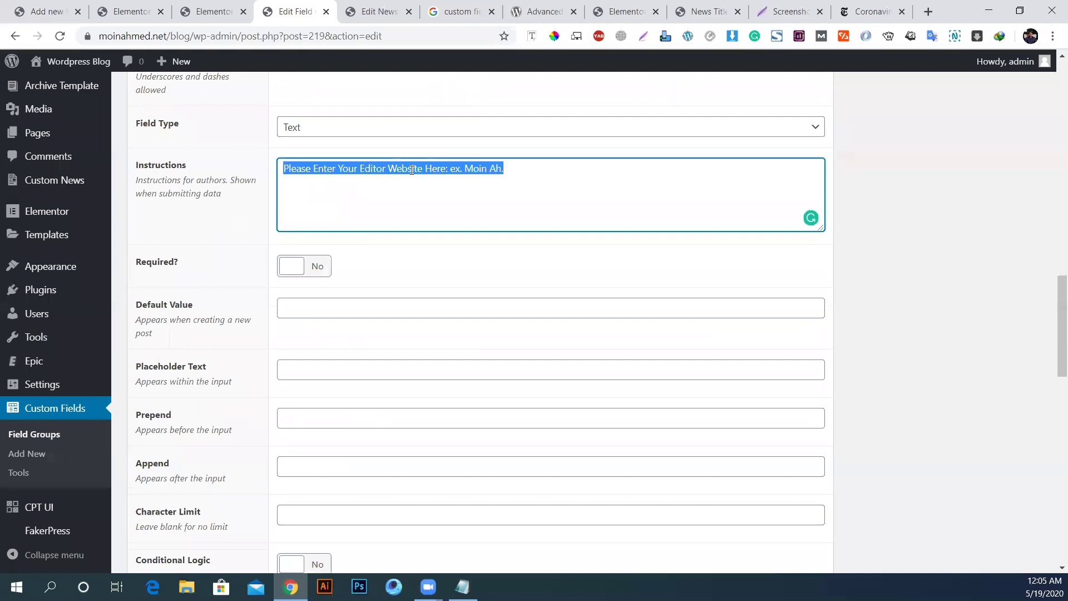
Step: Paste the edited instructions as Editor's Website placeholder text
{"action": "scroll", "coordinate": [458, 265], "scroll_direction": "down", "scroll_amount": 1}
{"action": "left_click", "coordinate": [361, 241]}
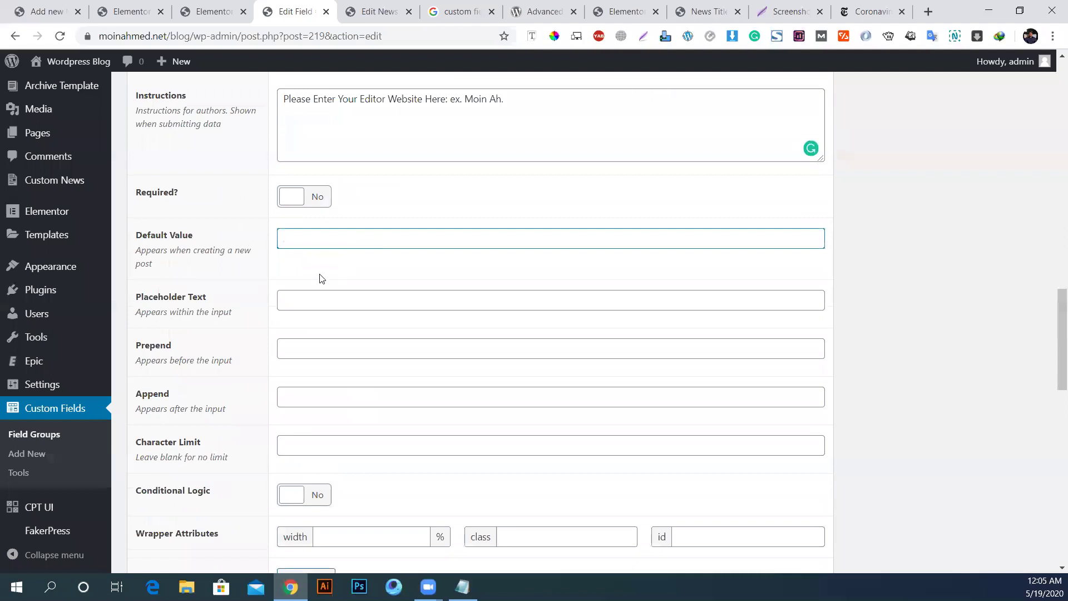
{"action": "left_click", "coordinate": [303, 296]}
{"action": "key", "text": "ctrl+v"}
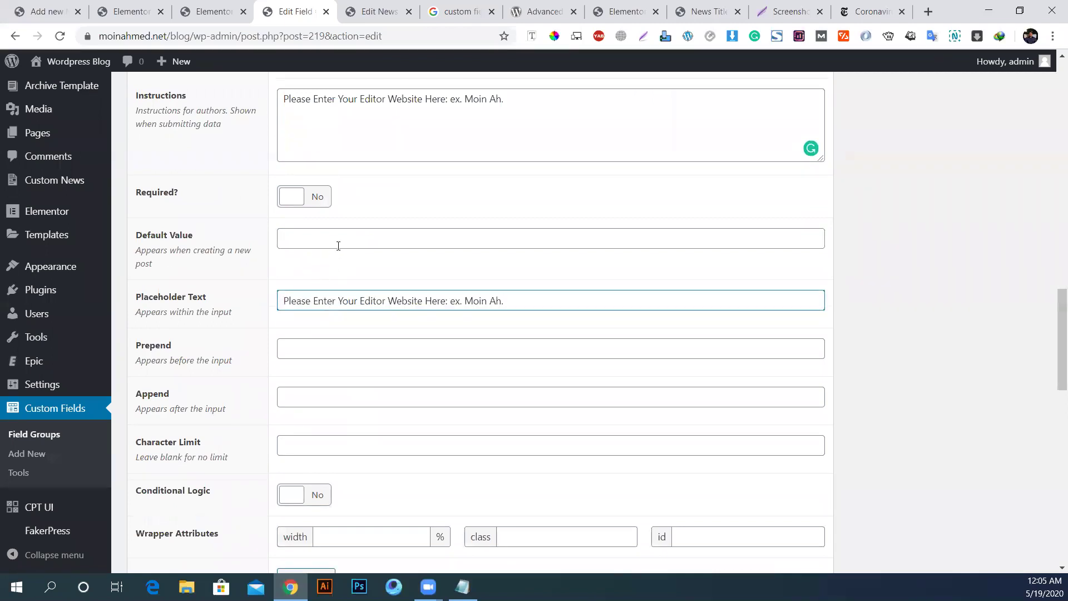
{"action": "scroll", "coordinate": [283, 295], "scroll_direction": "down", "scroll_amount": 2}
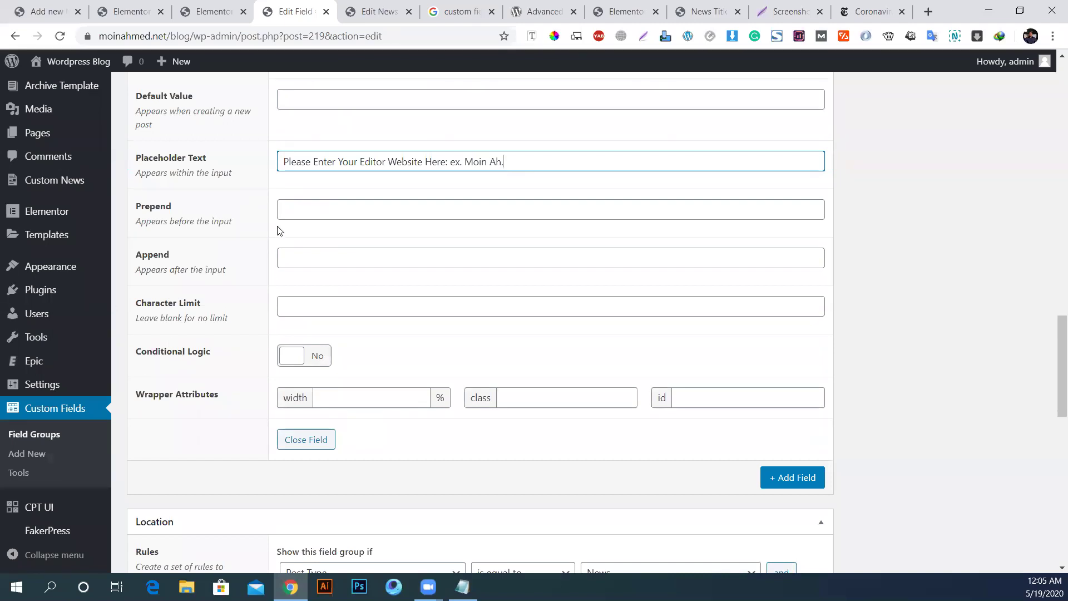
{"action": "scroll", "coordinate": [291, 212], "scroll_direction": "up", "scroll_amount": 4}
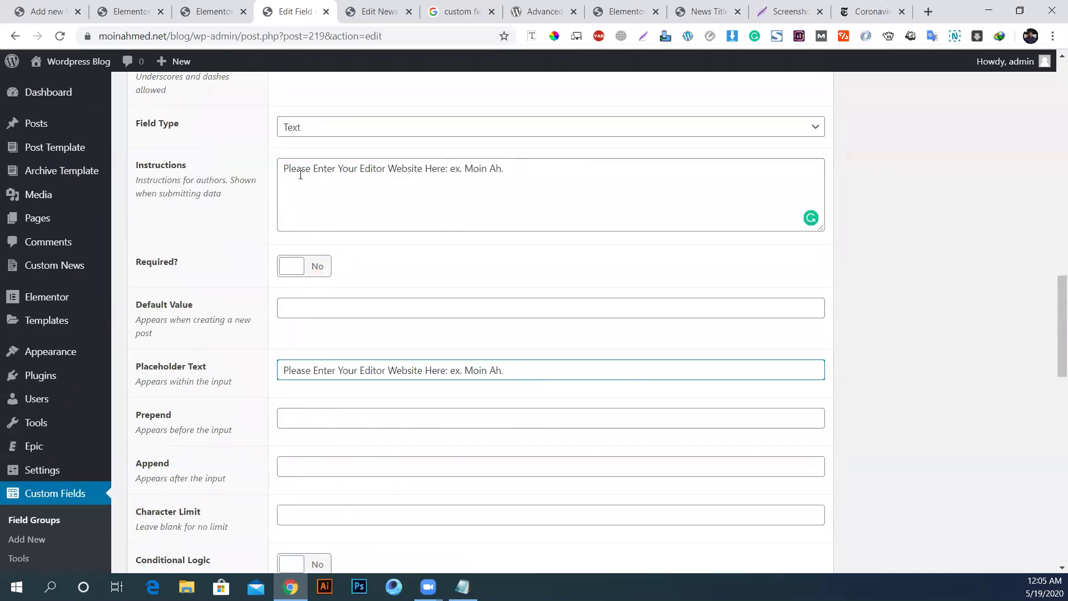
{"action": "scroll", "coordinate": [429, 191], "scroll_direction": "up", "scroll_amount": 3}
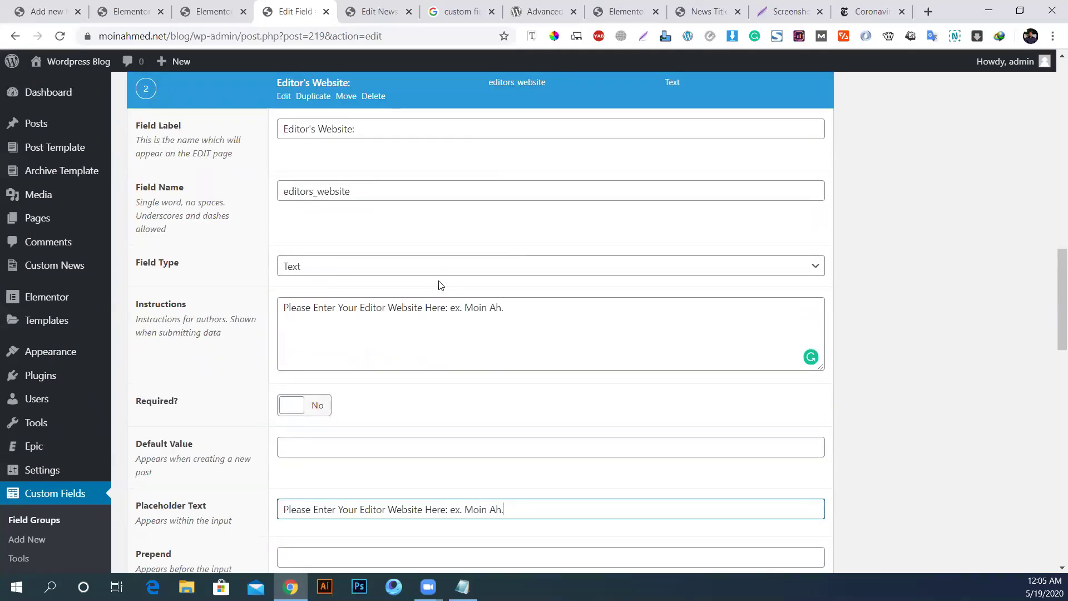
{"action": "scroll", "coordinate": [496, 286], "scroll_direction": "down", "scroll_amount": 5}
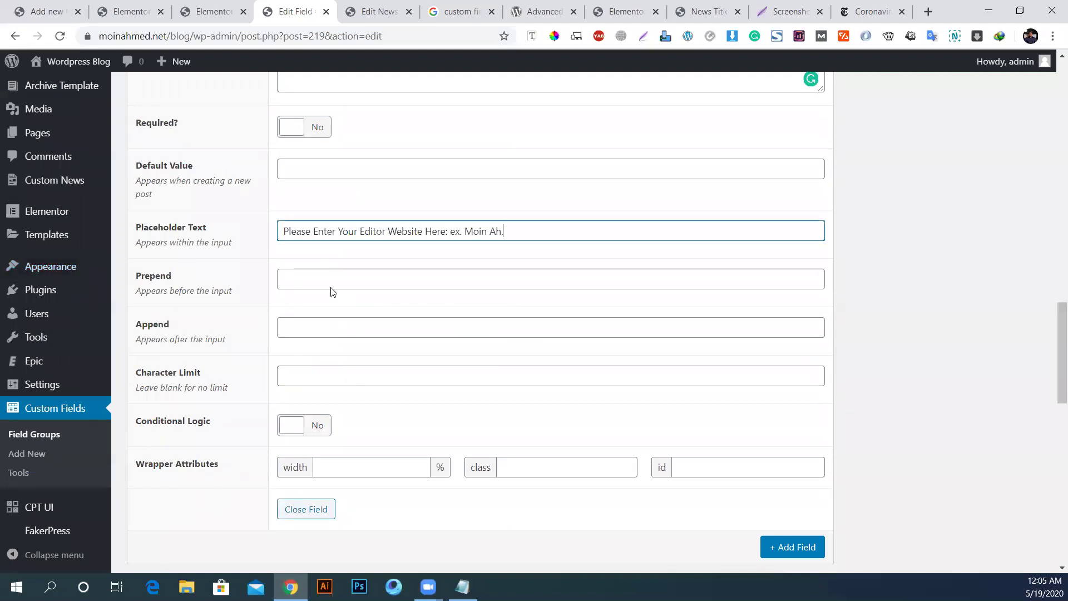
Step: Add an https: prefix in Prepend and change the field type to Url
{"action": "left_click", "coordinate": [309, 282]}
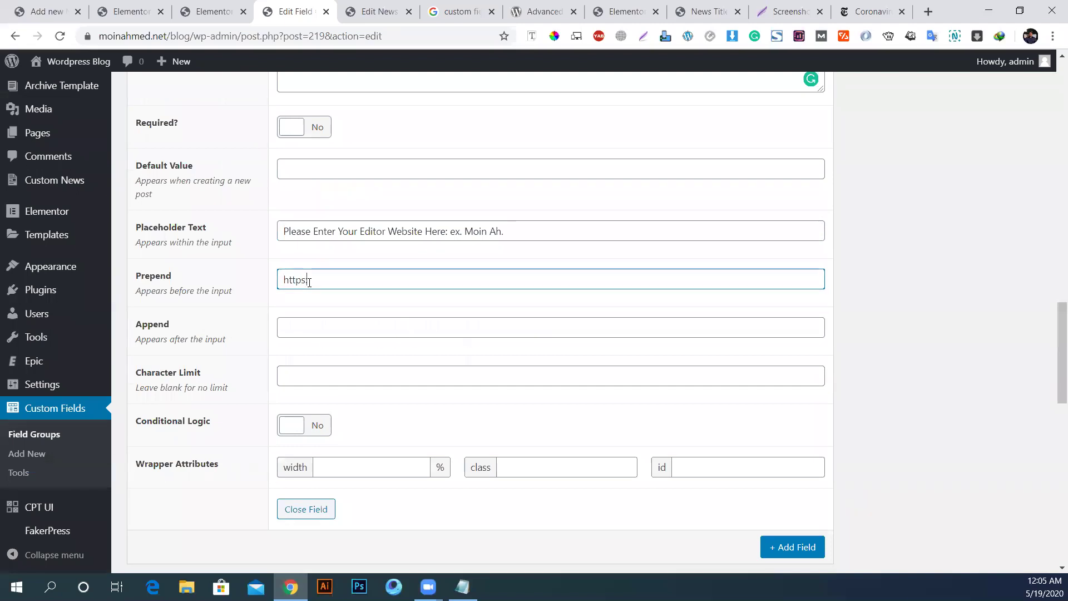
{"action": "scroll", "coordinate": [348, 244], "scroll_direction": "up", "scroll_amount": 3}
{"action": "left_click", "coordinate": [310, 208]}
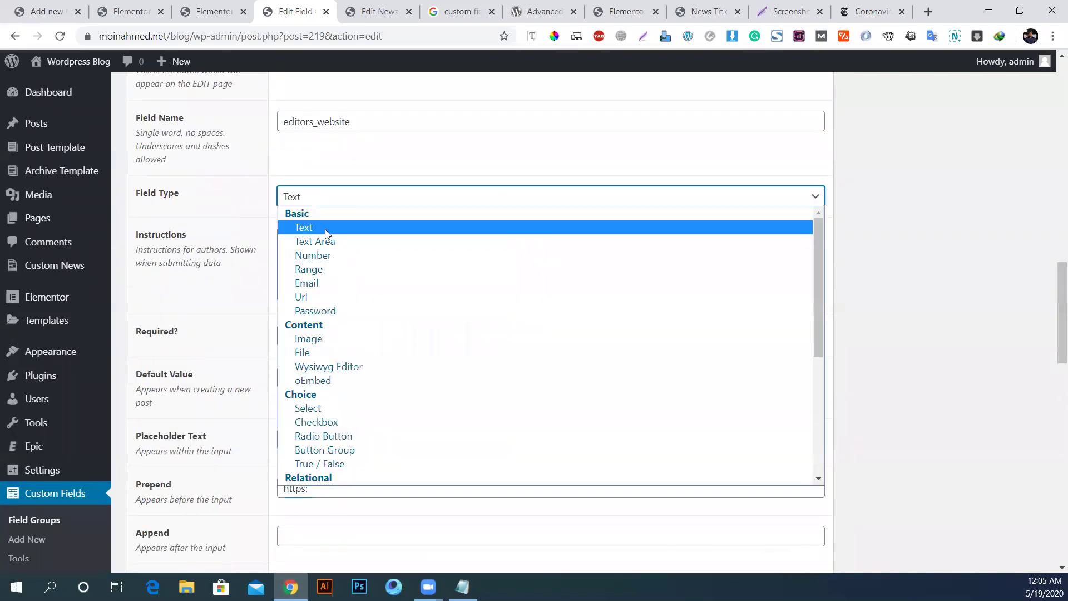
{"action": "left_click", "coordinate": [300, 296]}
{"action": "scroll", "coordinate": [285, 317], "scroll_direction": "down", "scroll_amount": 2}
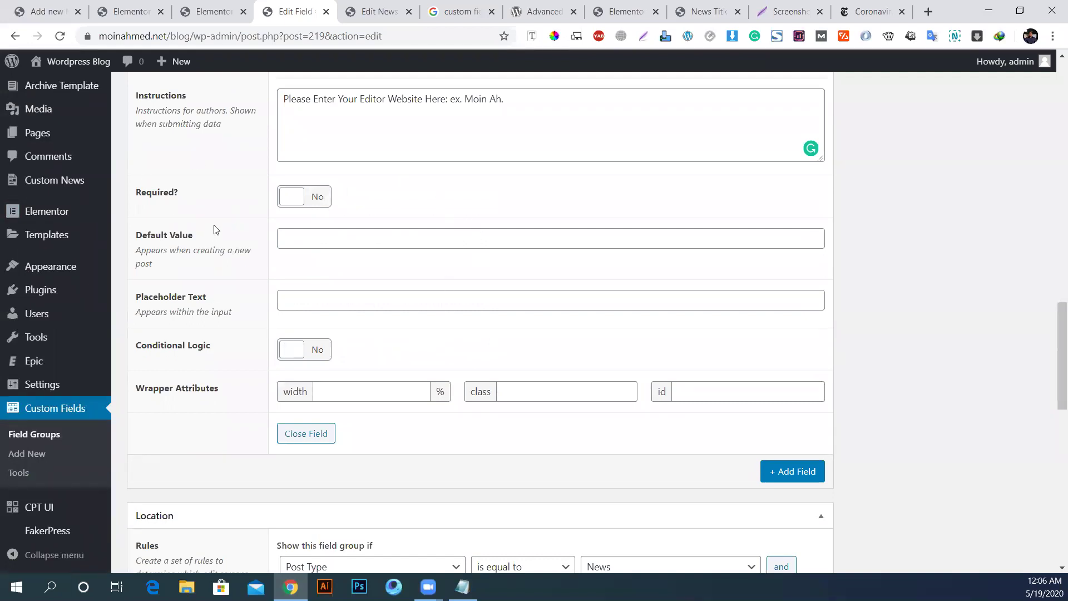
Step: Switch the field type back to Text and delete the https: prefix
{"action": "scroll", "coordinate": [301, 225], "scroll_direction": "up", "scroll_amount": 3}
{"action": "left_click", "coordinate": [309, 264]}
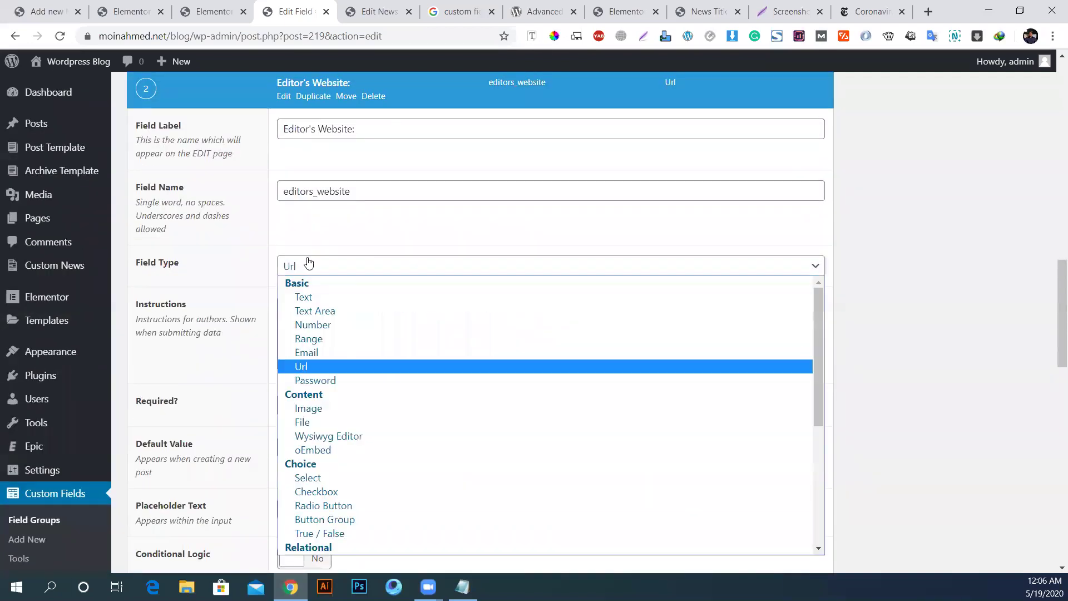
{"action": "left_click", "coordinate": [304, 296]}
{"action": "scroll", "coordinate": [338, 319], "scroll_direction": "down", "scroll_amount": 2}
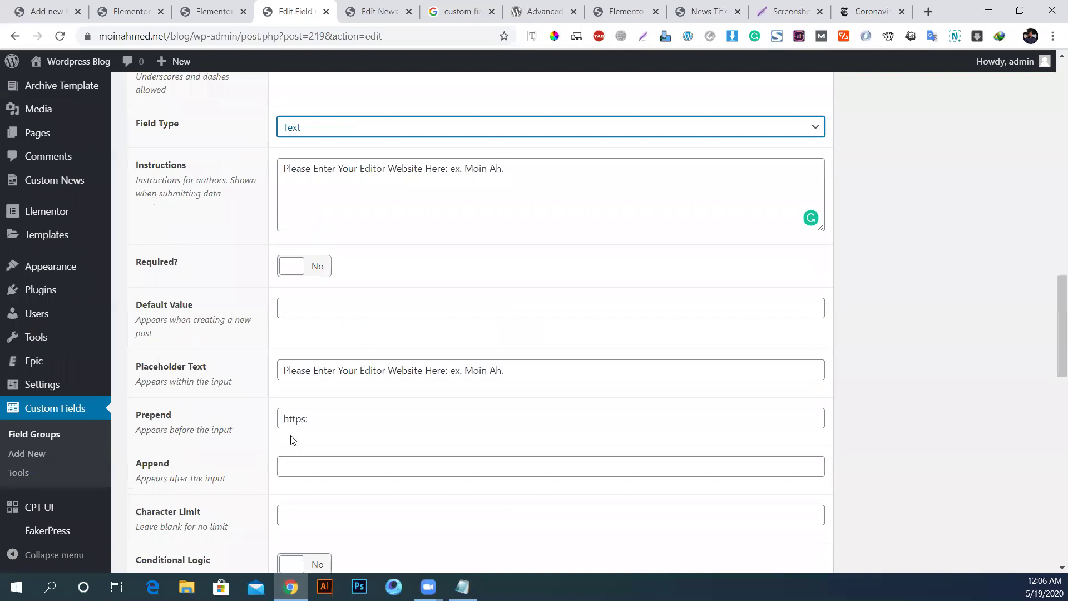
{"action": "double_click", "coordinate": [300, 419]}
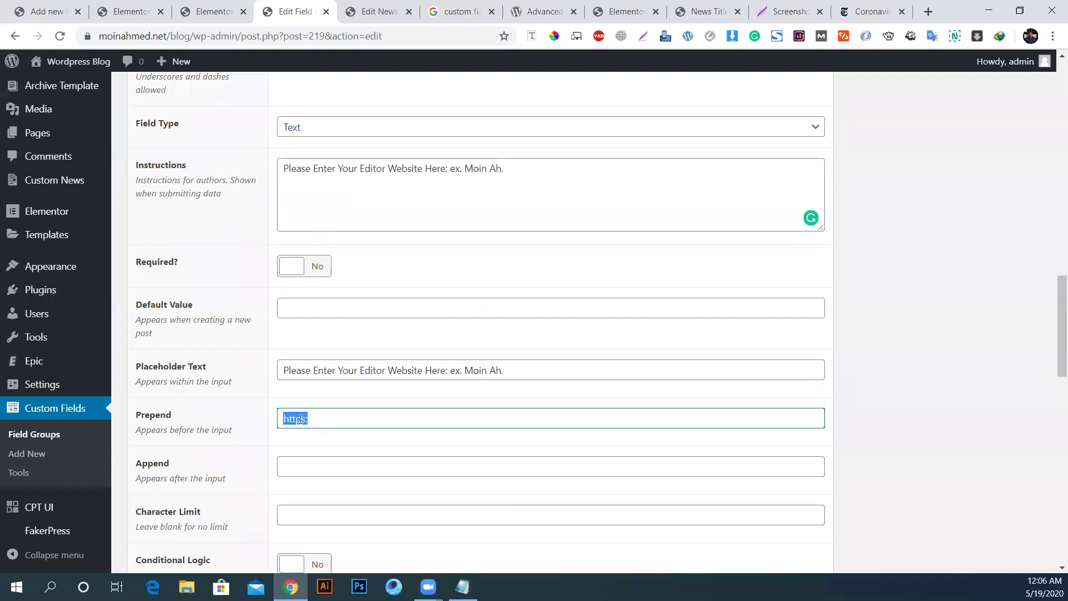
{"action": "key", "text": "BackSpace"}
{"action": "scroll", "coordinate": [307, 350], "scroll_direction": "up", "scroll_amount": 3}
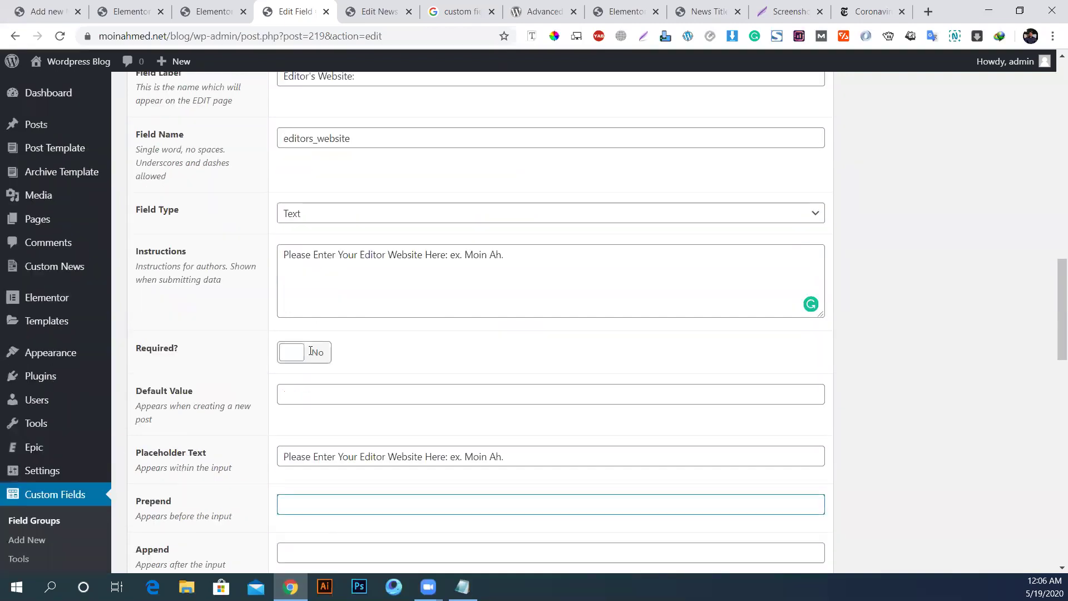
Step: Set the type to Url again and re-paste the instructions as placeholder text
{"action": "left_click", "coordinate": [300, 270]}
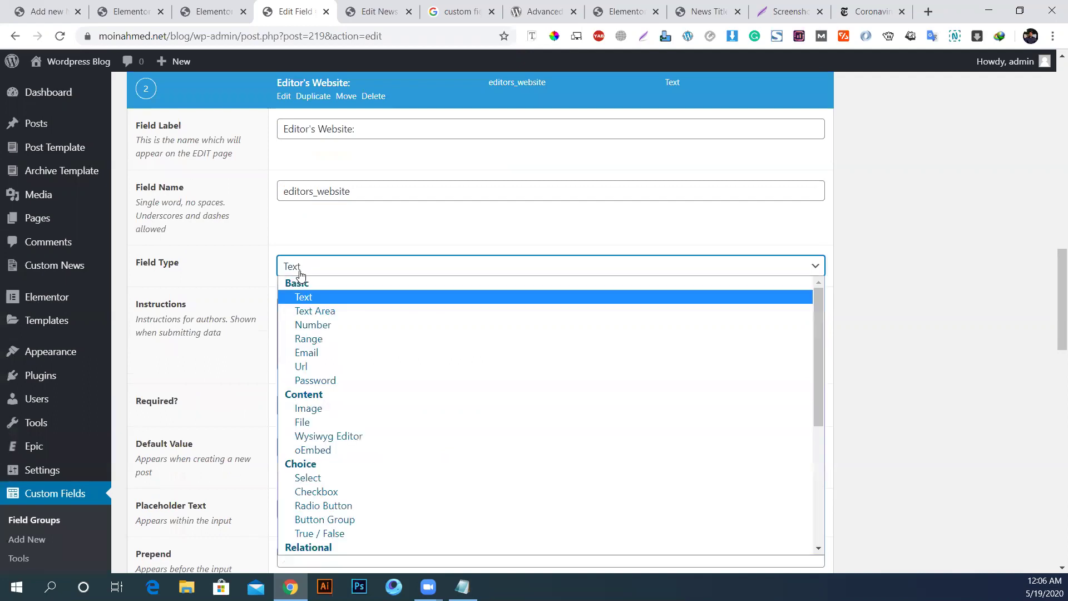
{"action": "left_click", "coordinate": [307, 366]}
{"action": "scroll", "coordinate": [364, 434], "scroll_direction": "down", "scroll_amount": 2}
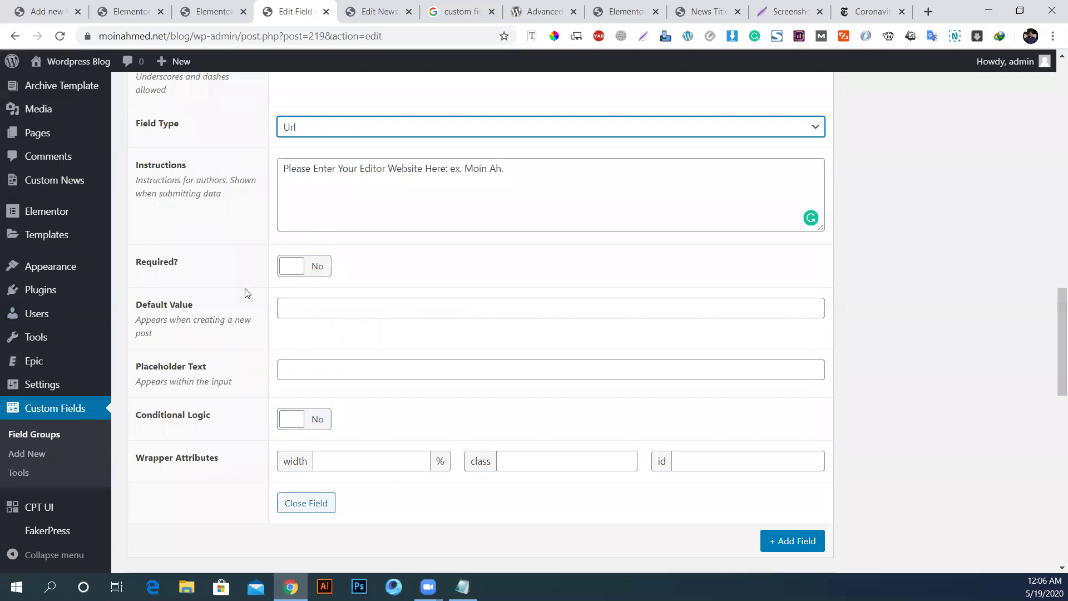
{"action": "left_click", "coordinate": [405, 187]}
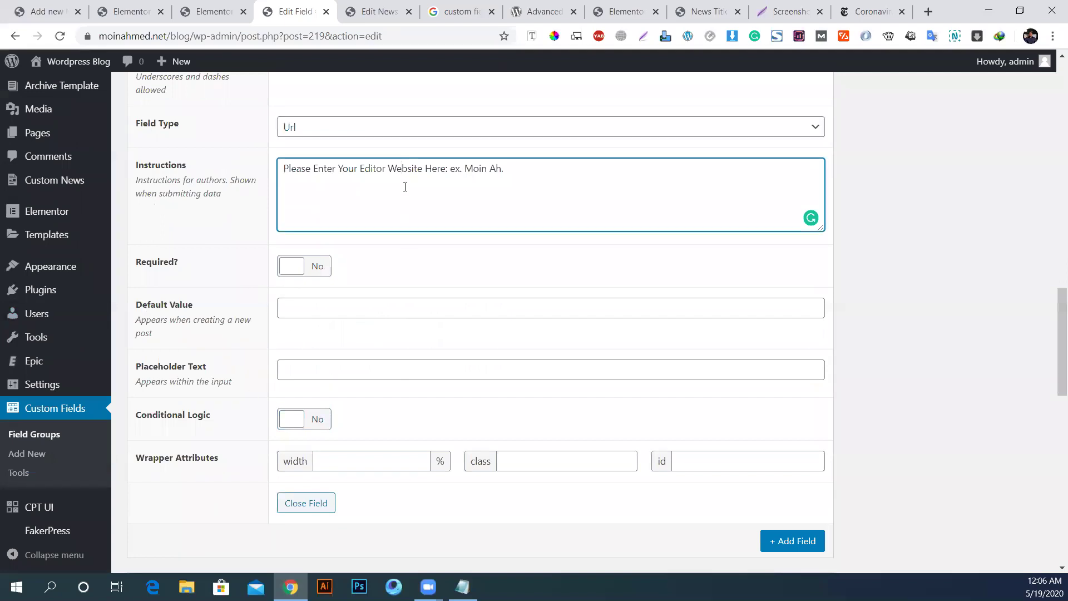
{"action": "key", "text": "ctrl+a"}
{"action": "key", "text": "ctrl+c"}
{"action": "left_click", "coordinate": [319, 378]}
{"action": "key", "text": "ctrl+v"}
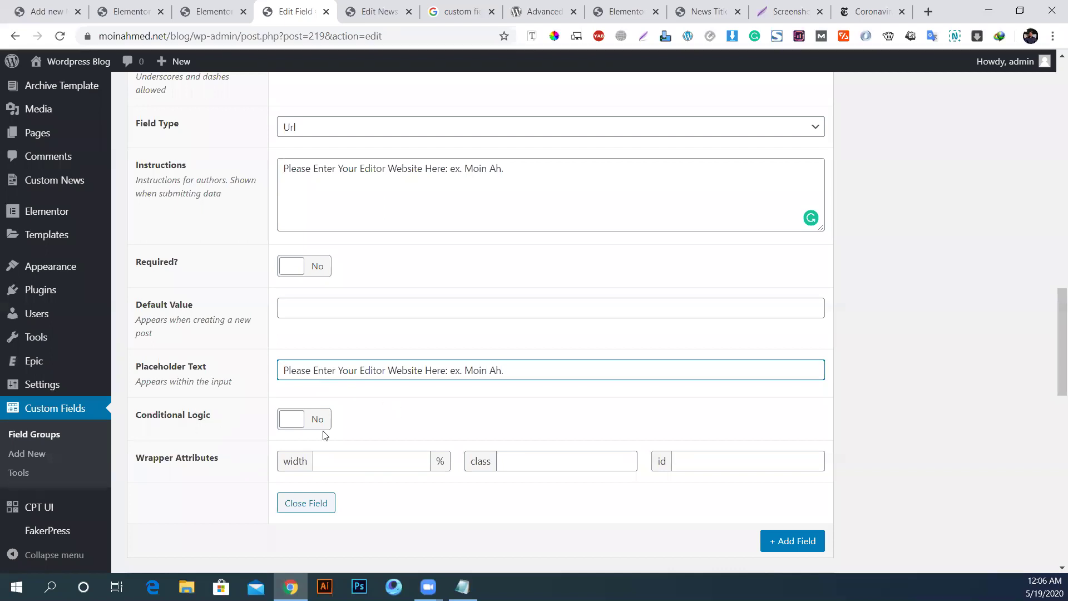
Step: Add a conditional rule showing Editor's Website when Editor Name: has any value, then update
{"action": "left_click", "coordinate": [325, 426]}
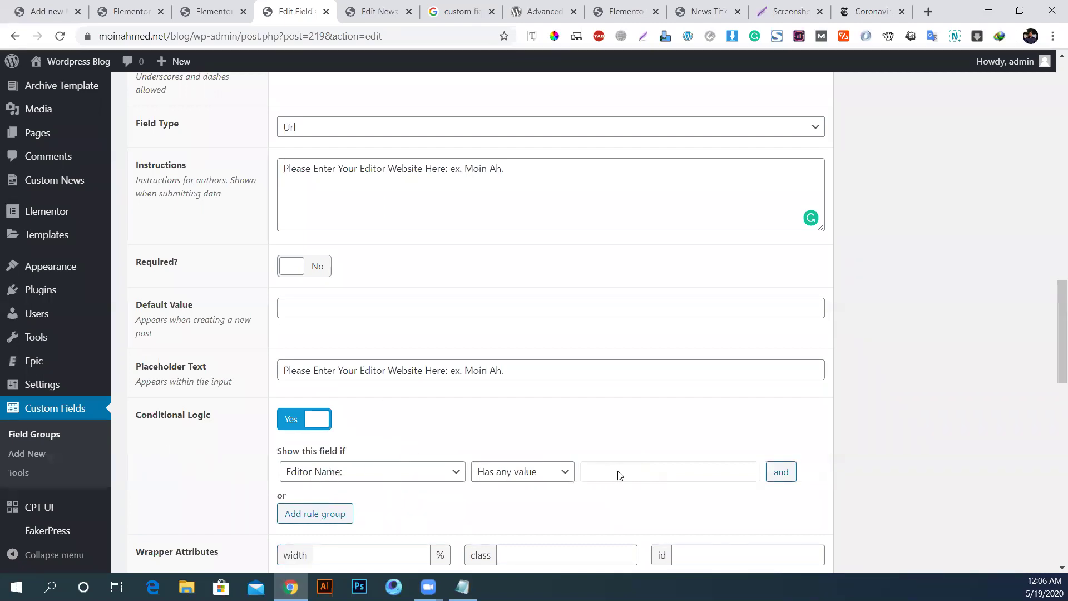
{"action": "left_click", "coordinate": [416, 472]}
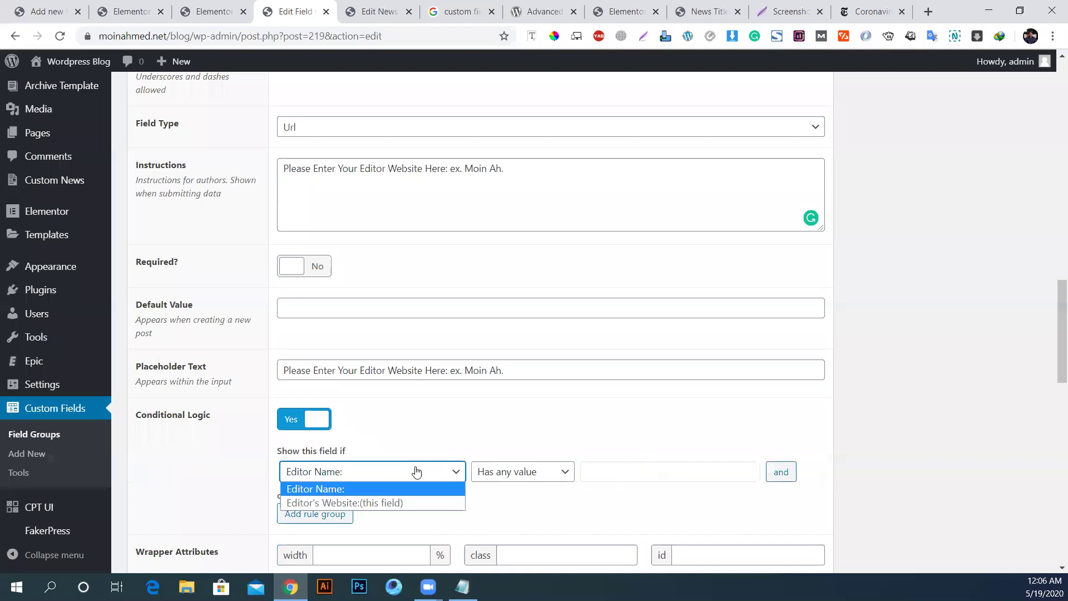
{"action": "left_click", "coordinate": [340, 489]}
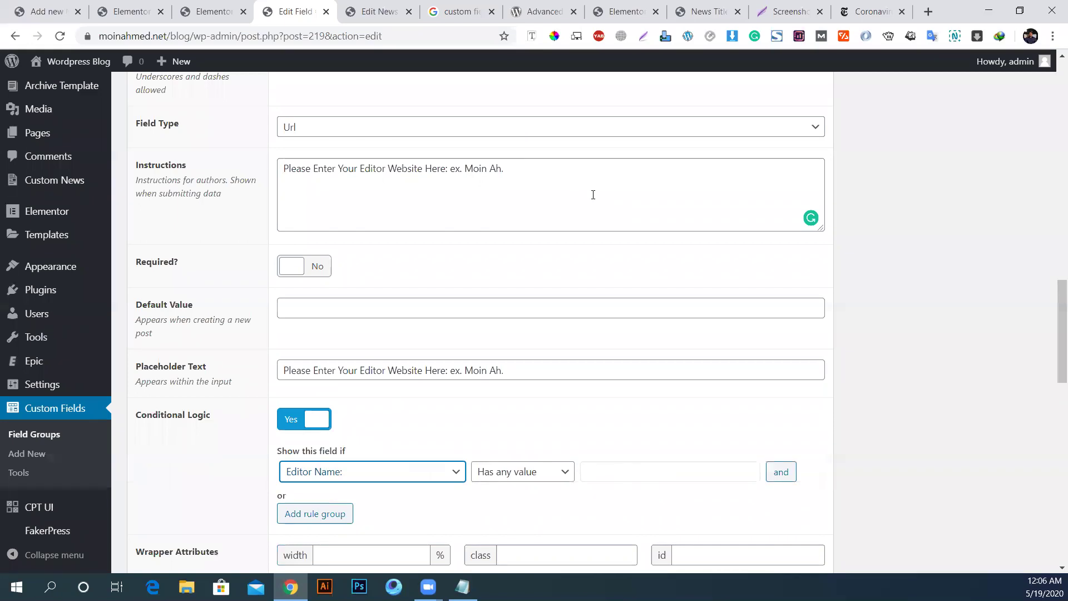
{"action": "left_click", "coordinate": [544, 478]}
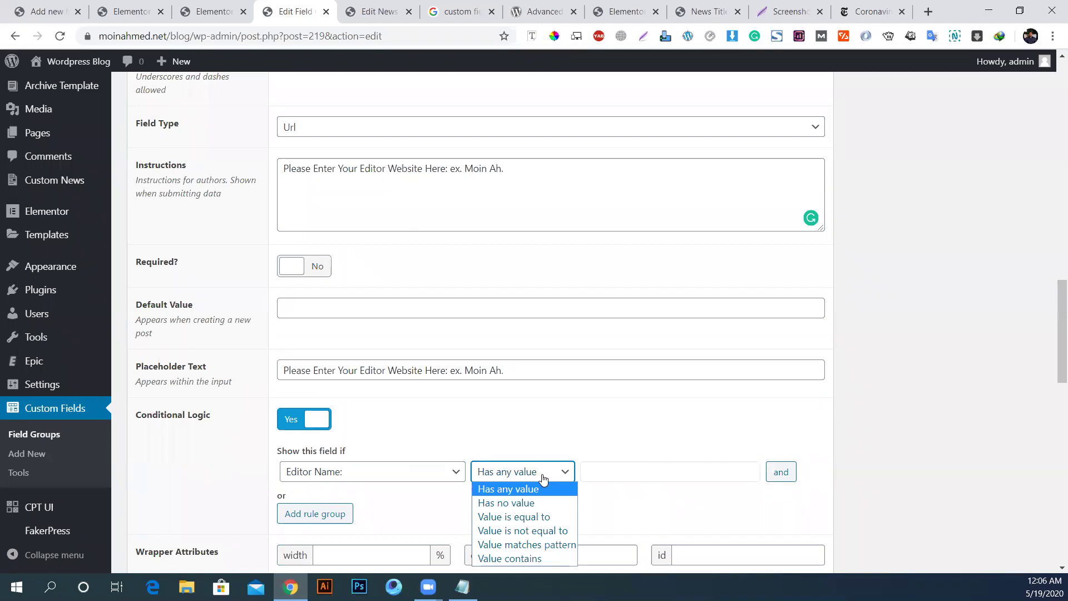
{"action": "left_click", "coordinate": [502, 490]}
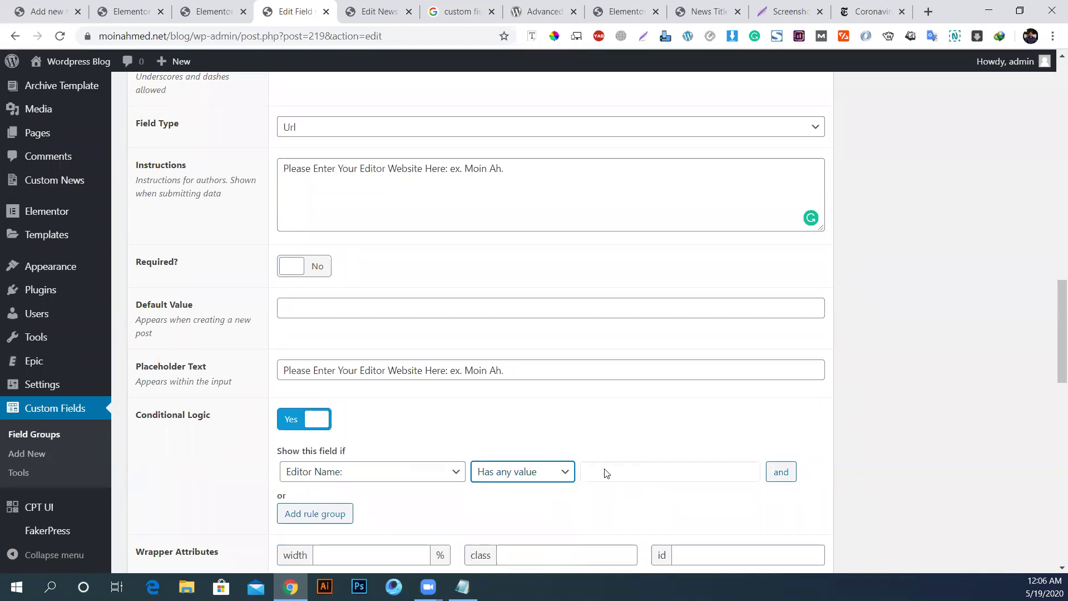
{"action": "scroll", "coordinate": [828, 342], "scroll_direction": "up", "scroll_amount": 20}
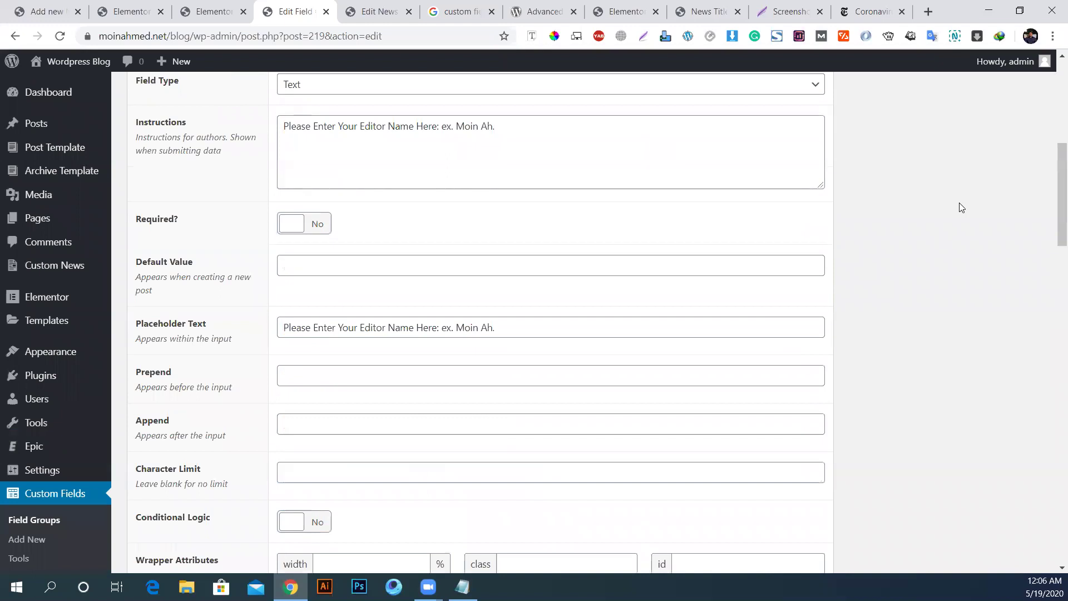
{"action": "left_click", "coordinate": [1011, 196]}
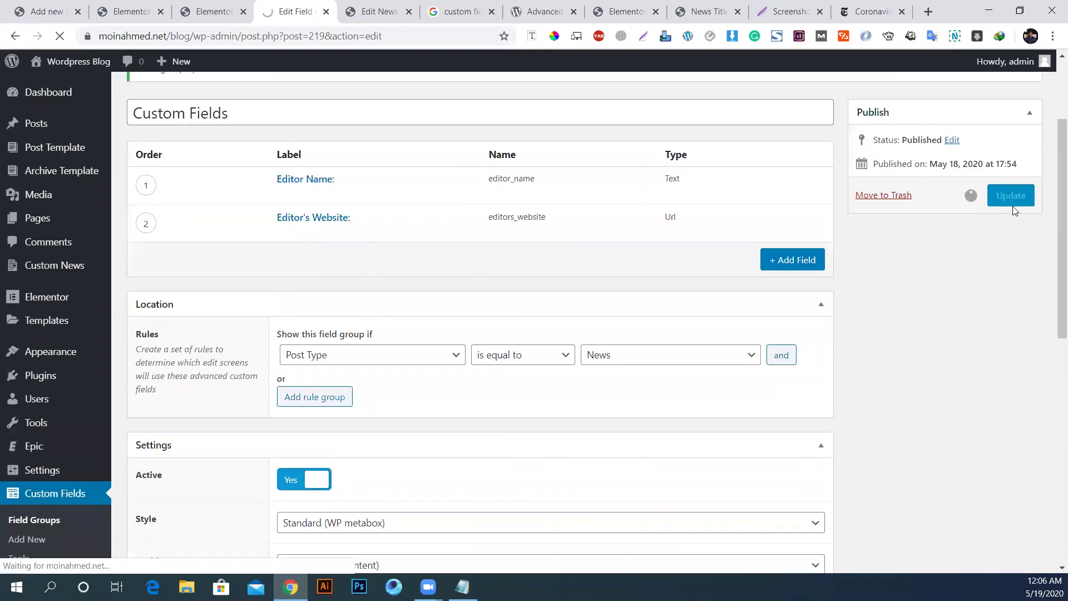
Step: Reload the news post, enter the editor's name in Editor Name, and go back to the field group
{"action": "key", "text": "ctrl+Tab"}
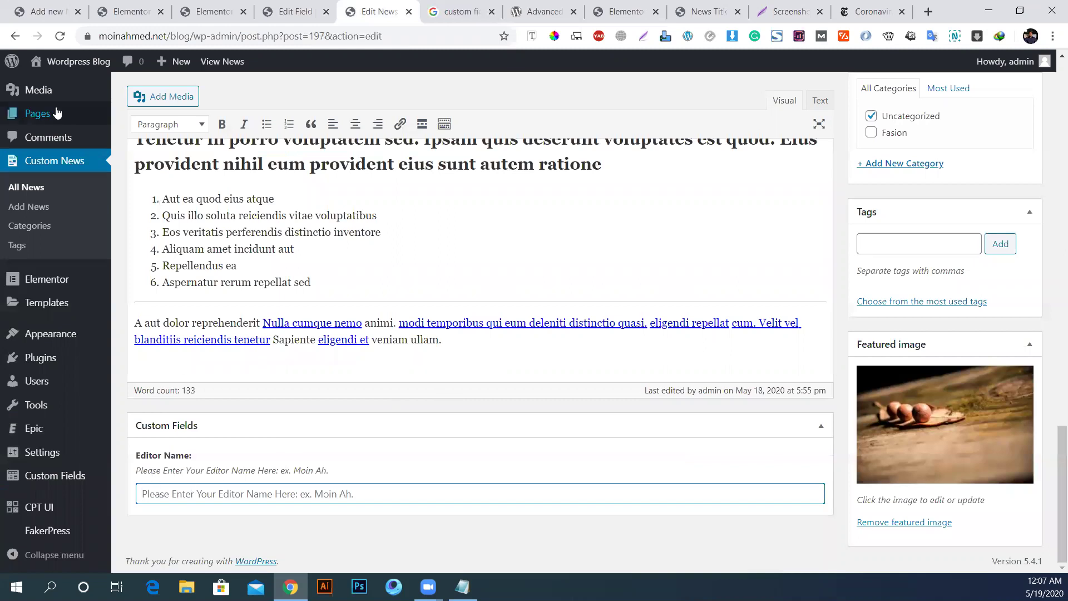
{"action": "left_click", "coordinate": [59, 36]}
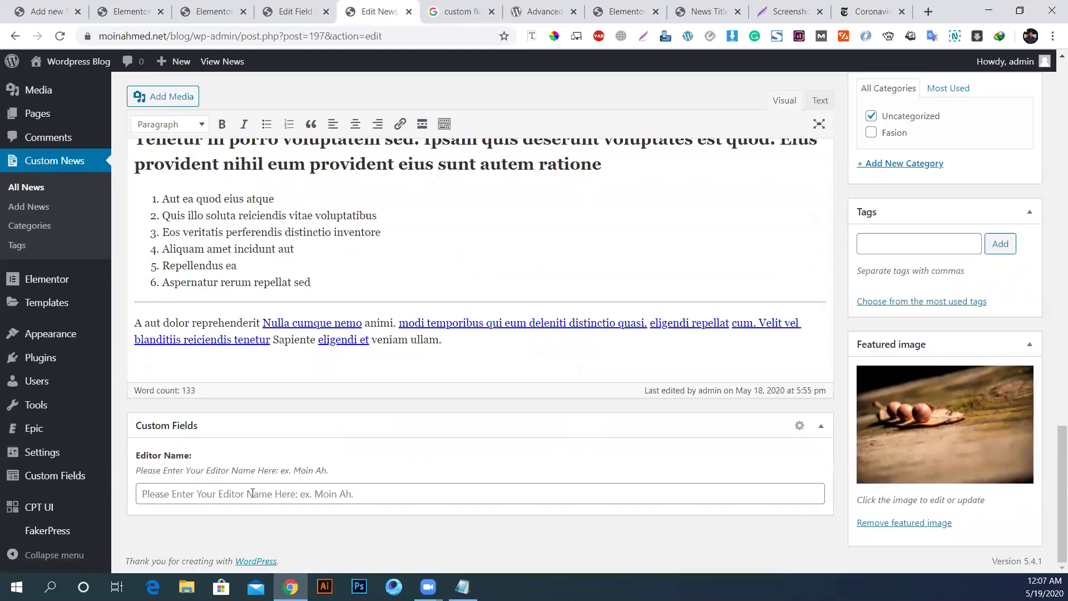
{"action": "left_click", "coordinate": [351, 498]}
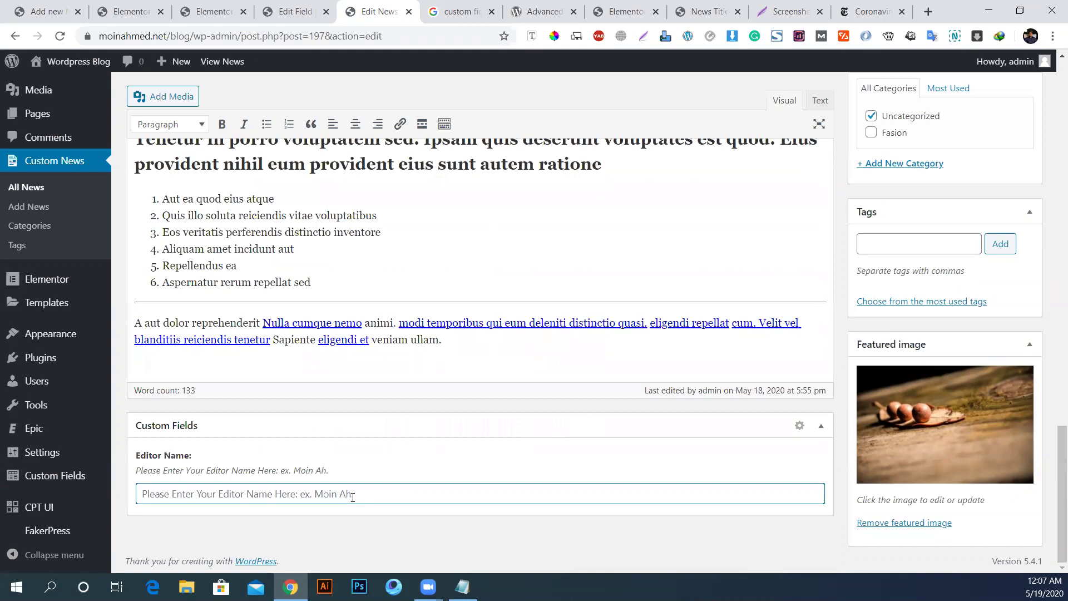
{"action": "type", "text": "Moin Ahmed"}
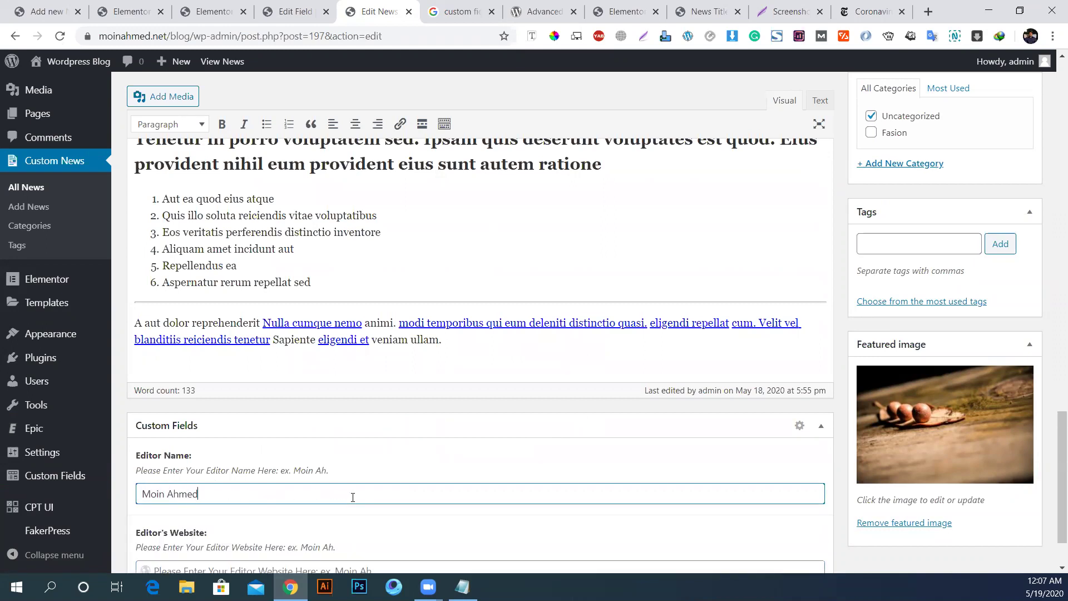
{"action": "scroll", "coordinate": [373, 485], "scroll_direction": "down", "scroll_amount": 2}
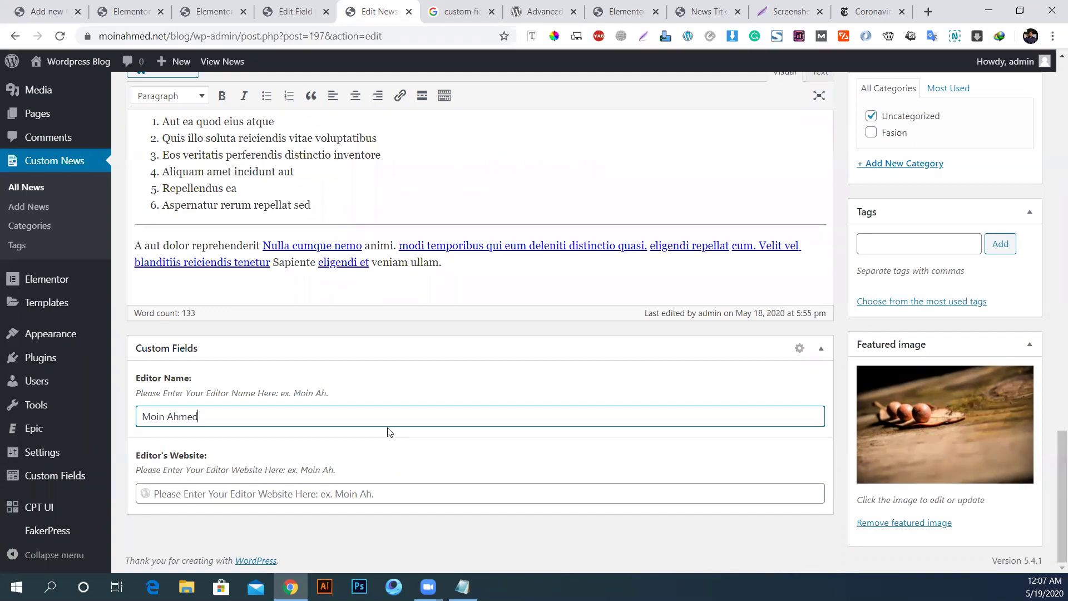
{"action": "left_click", "coordinate": [291, 7]}
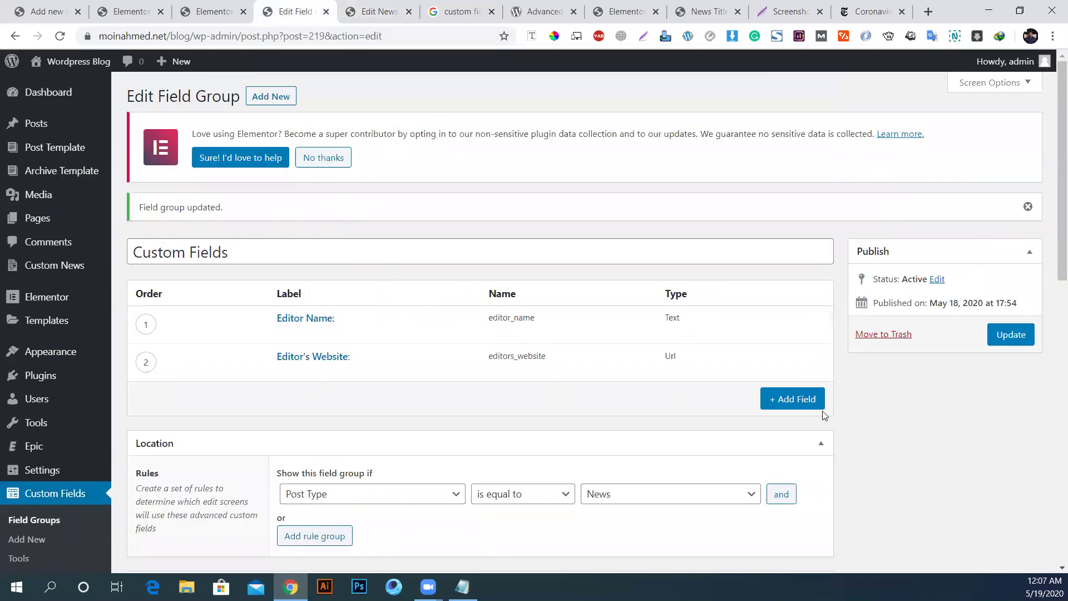
Step: Add a new field and mark News Origin: as the next item in the checklist
{"action": "left_click", "coordinate": [802, 404]}
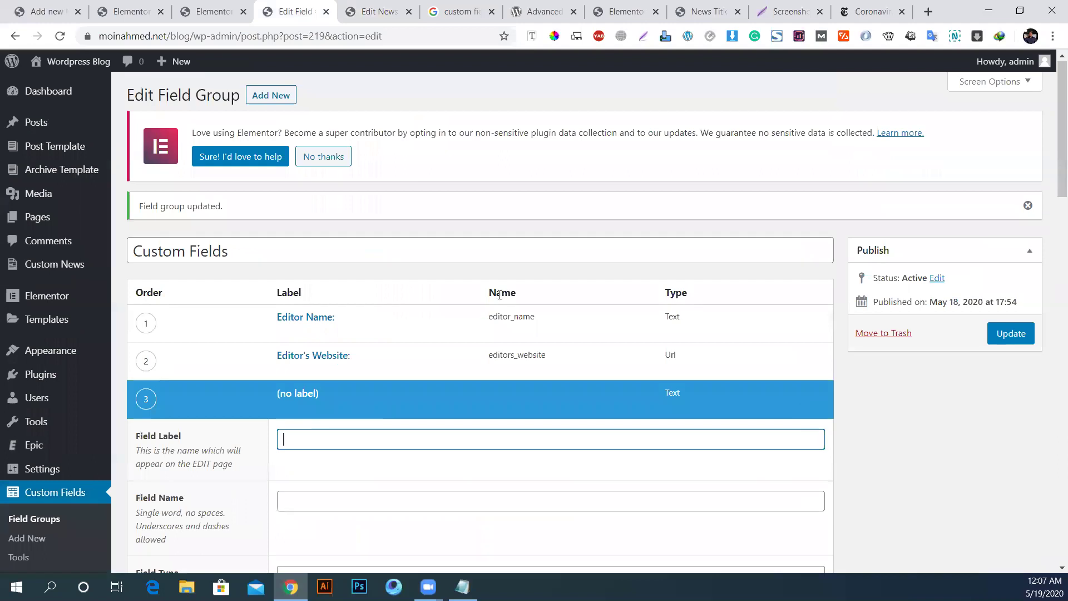
{"action": "scroll", "coordinate": [662, 500], "scroll_direction": "down", "scroll_amount": 4}
{"action": "left_click", "coordinate": [463, 588]}
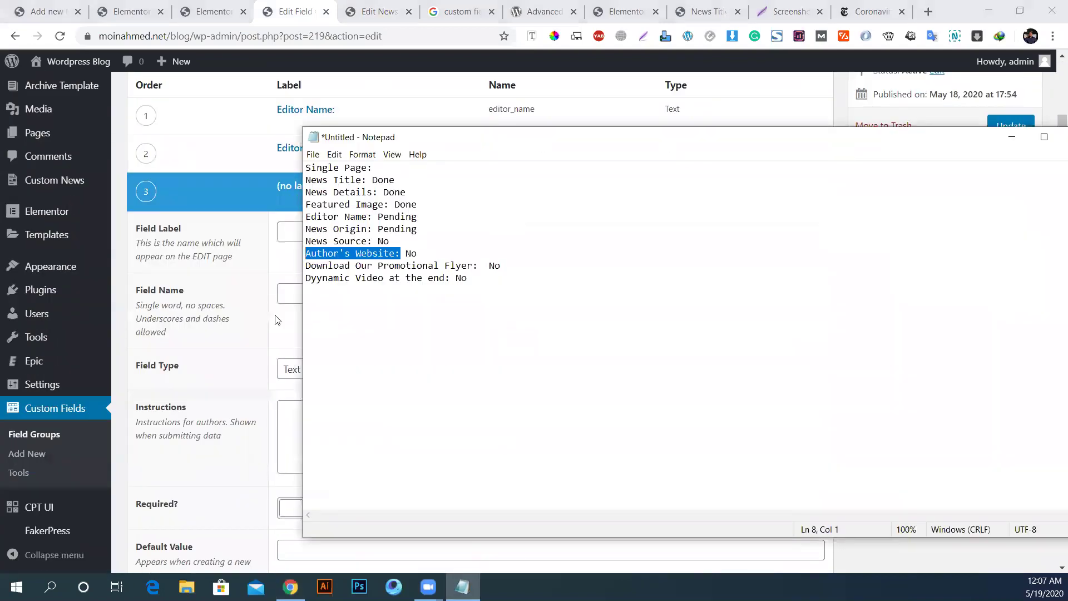
{"action": "left_click", "coordinate": [346, 214]}
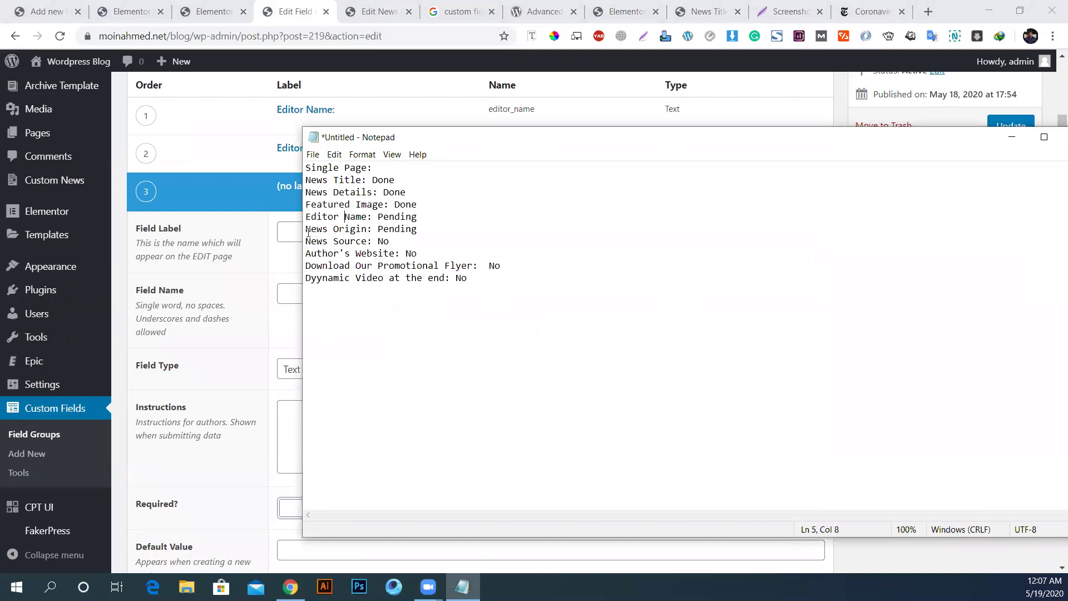
{"action": "left_click_drag", "start_coordinate": [307, 230], "coordinate": [374, 228]}
{"action": "key", "text": "ctrl+c"}
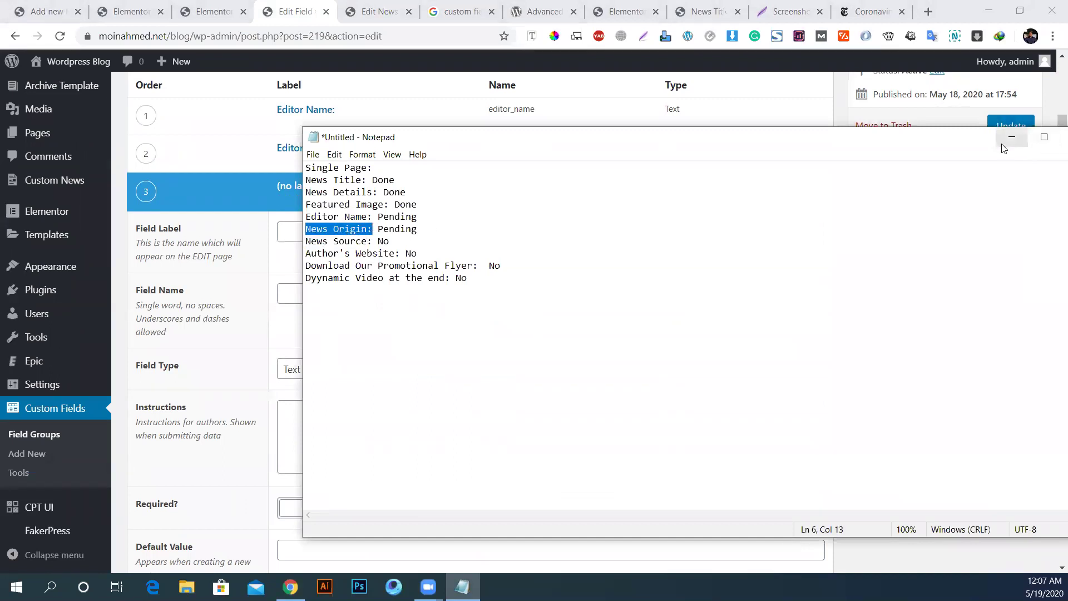
{"action": "left_click", "coordinate": [1013, 137]}
Step: Remove the empty third field and update the field group
{"action": "scroll", "coordinate": [249, 385], "scroll_direction": "up", "scroll_amount": 1}
{"action": "scroll", "coordinate": [249, 385], "scroll_direction": "up", "scroll_amount": 3}
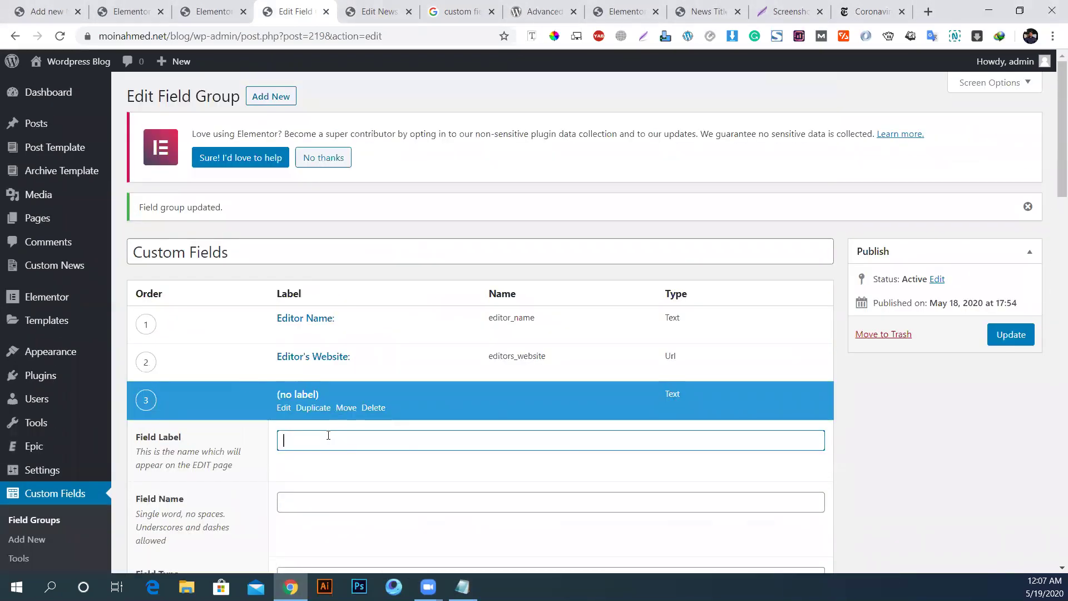
{"action": "left_click", "coordinate": [374, 407]}
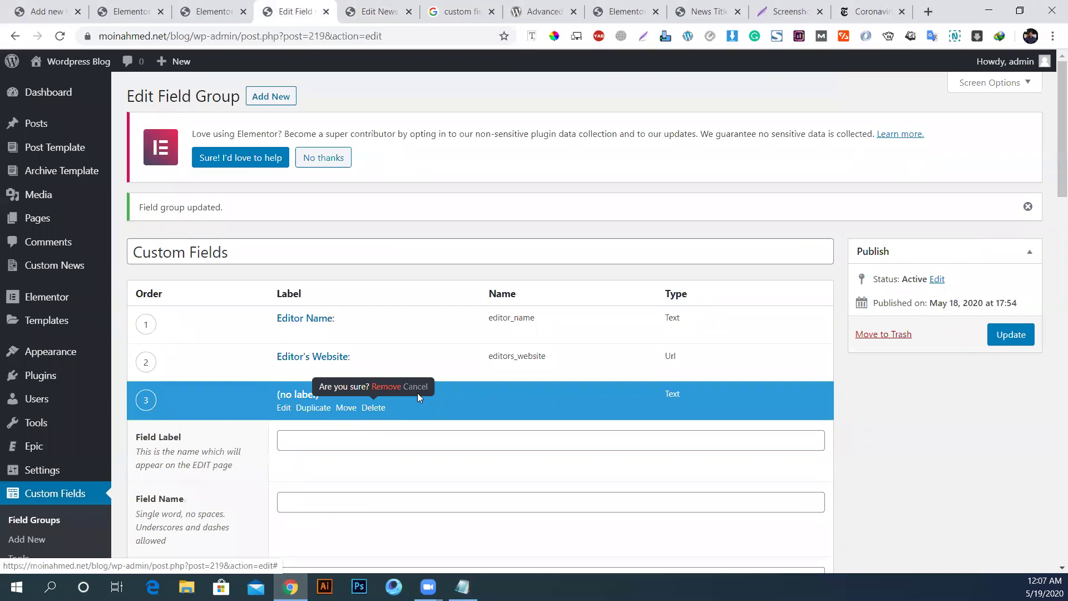
{"action": "left_click", "coordinate": [386, 386]}
{"action": "left_click", "coordinate": [1002, 344]}
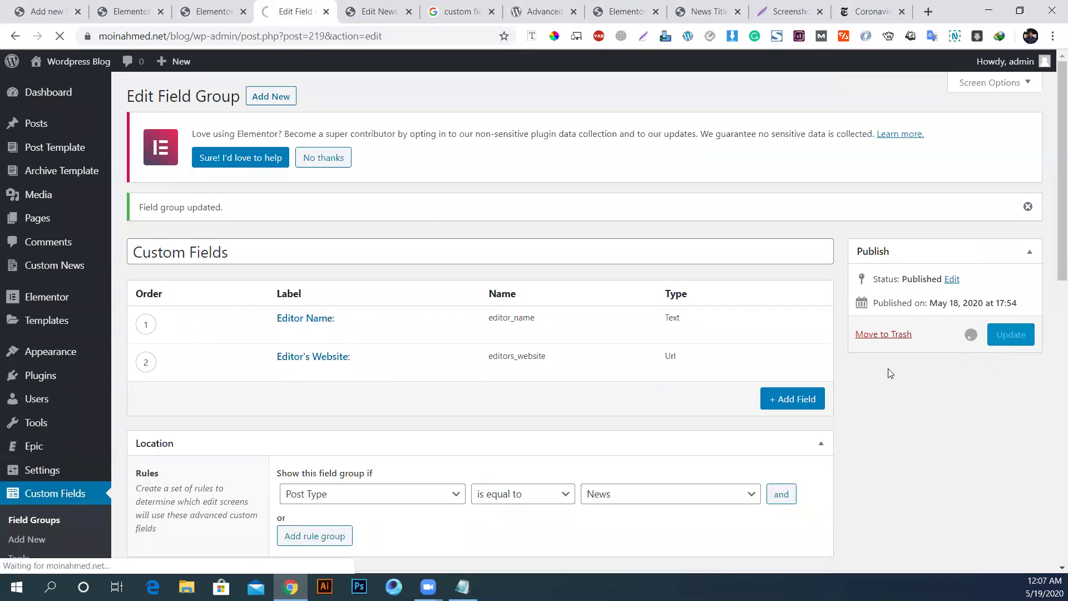
Step: Retitle the field group 'Editors Details' and save it
{"action": "left_click", "coordinate": [228, 255]}
{"action": "key", "text": "ctrl+a"}
{"action": "type", "text": "Editors Details"}
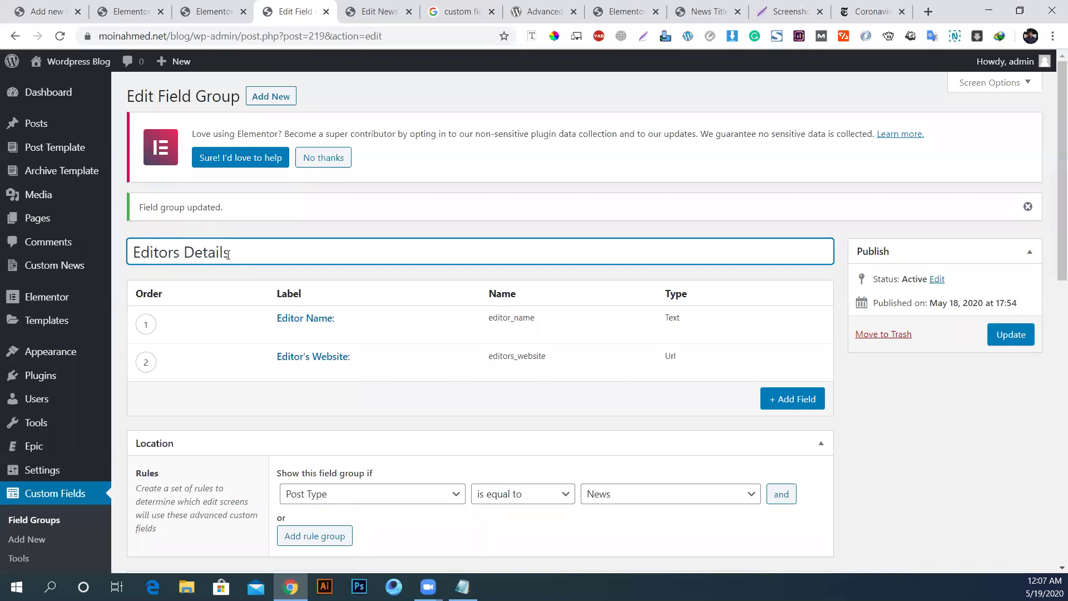
{"action": "left_click", "coordinate": [1001, 340]}
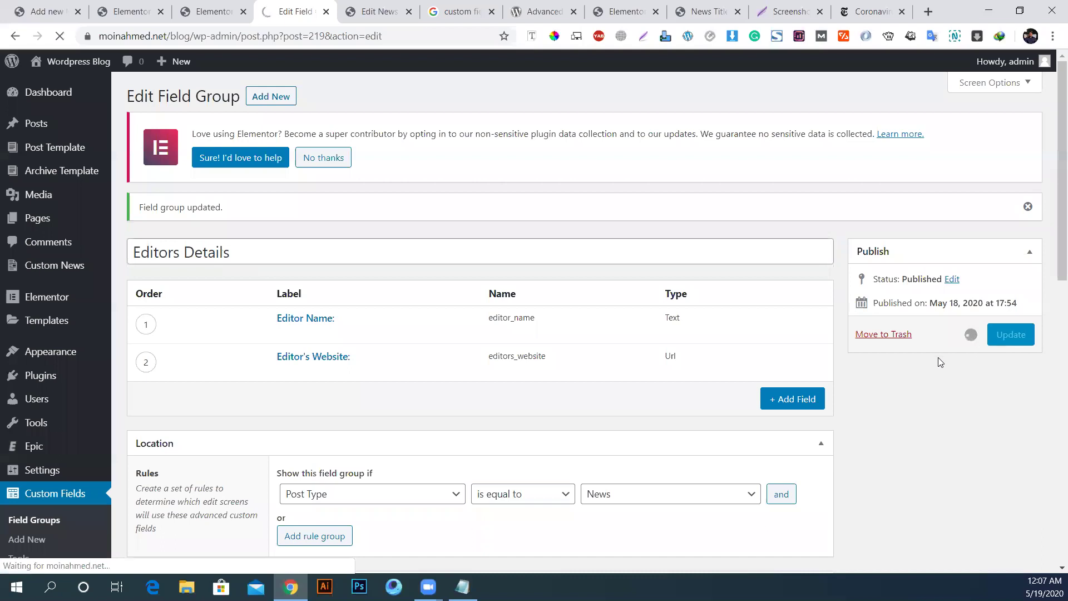
Step: Create a 'News Details' field group with a 'News Origin:' field named news_origin
{"action": "left_click", "coordinate": [34, 540]}
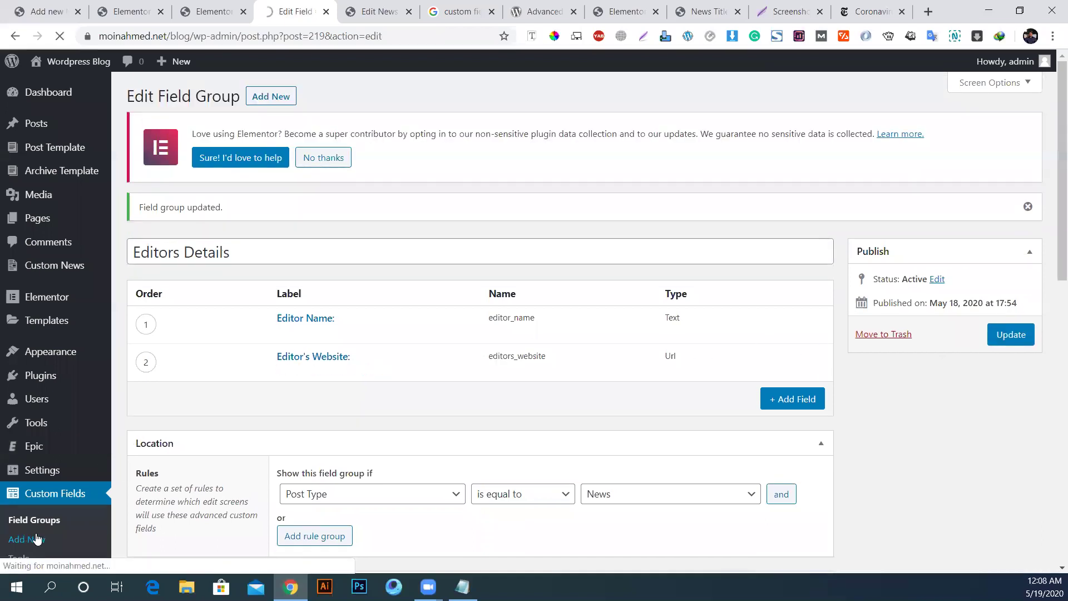
{"action": "key", "text": "ctrl+v"}
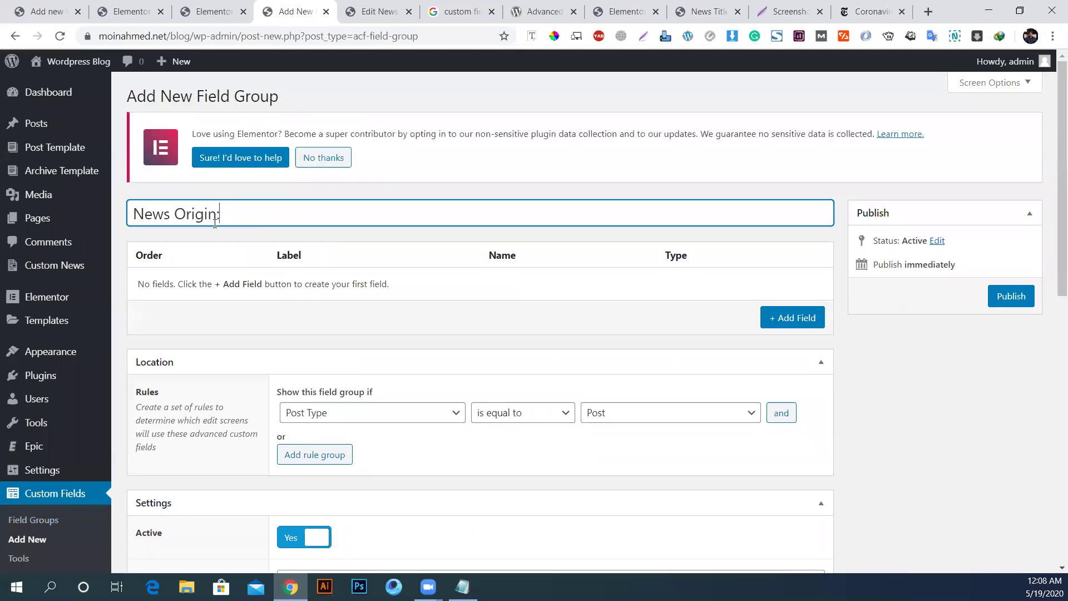
{"action": "left_click_drag", "start_coordinate": [177, 223], "coordinate": [338, 223]}
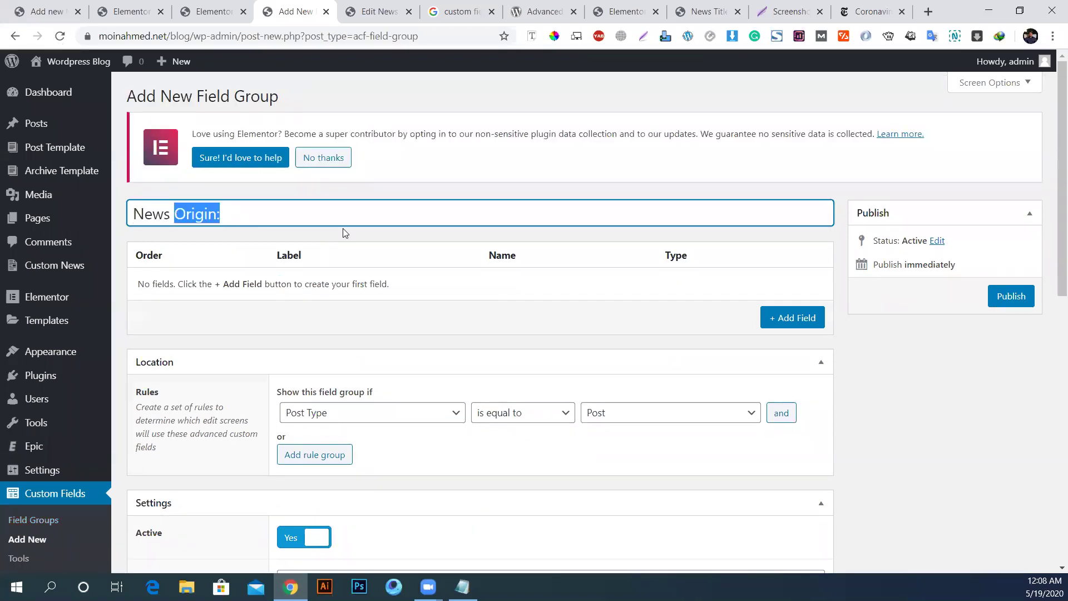
{"action": "type", "text": "Details"}
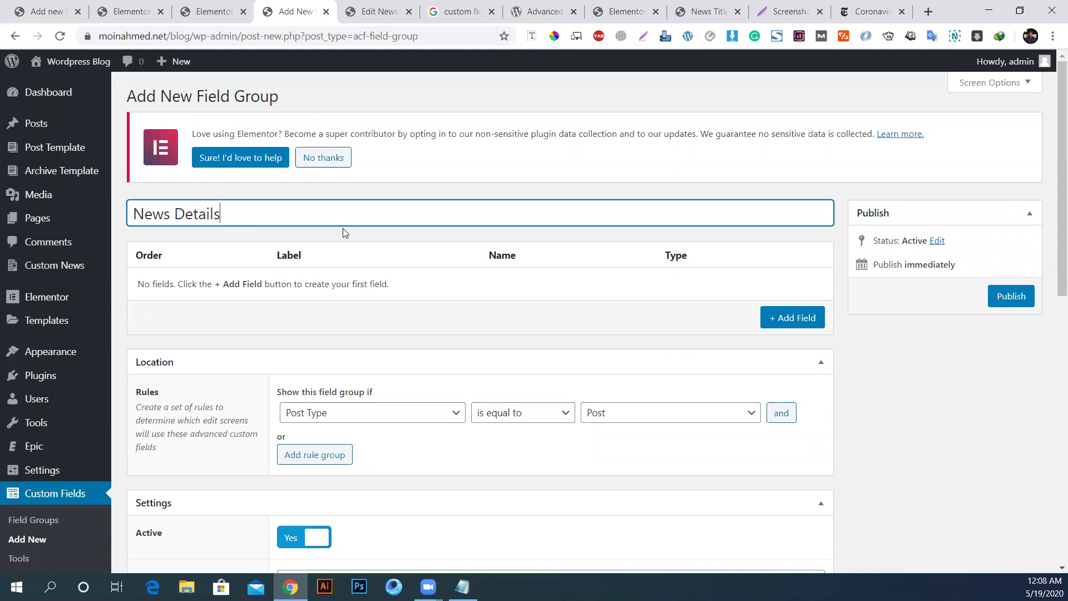
{"action": "left_click", "coordinate": [768, 321]}
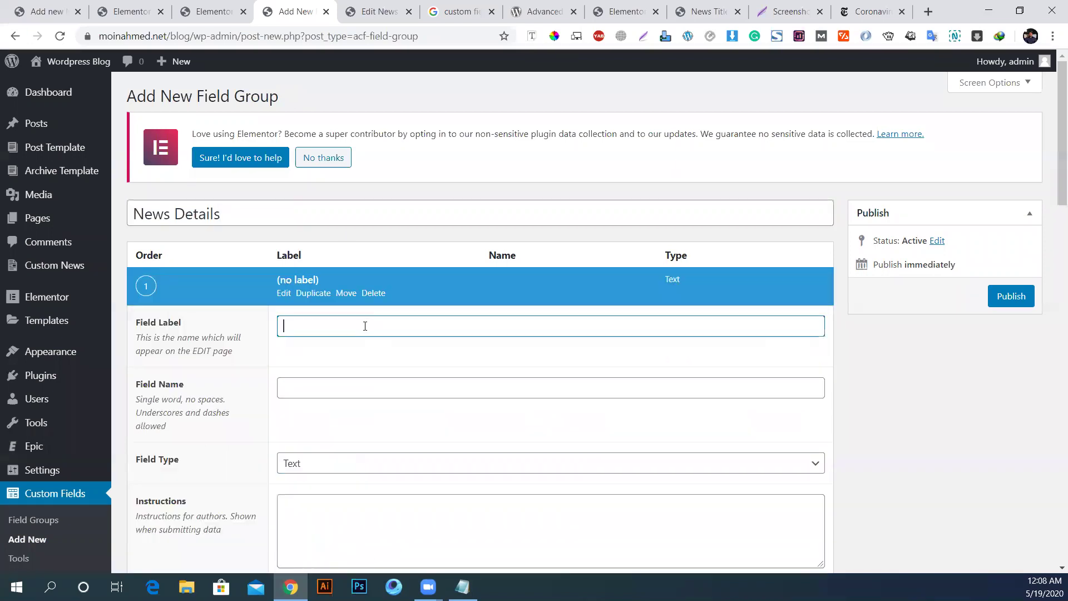
{"action": "key", "text": "ctrl+v"}
{"action": "left_click", "coordinate": [314, 378]}
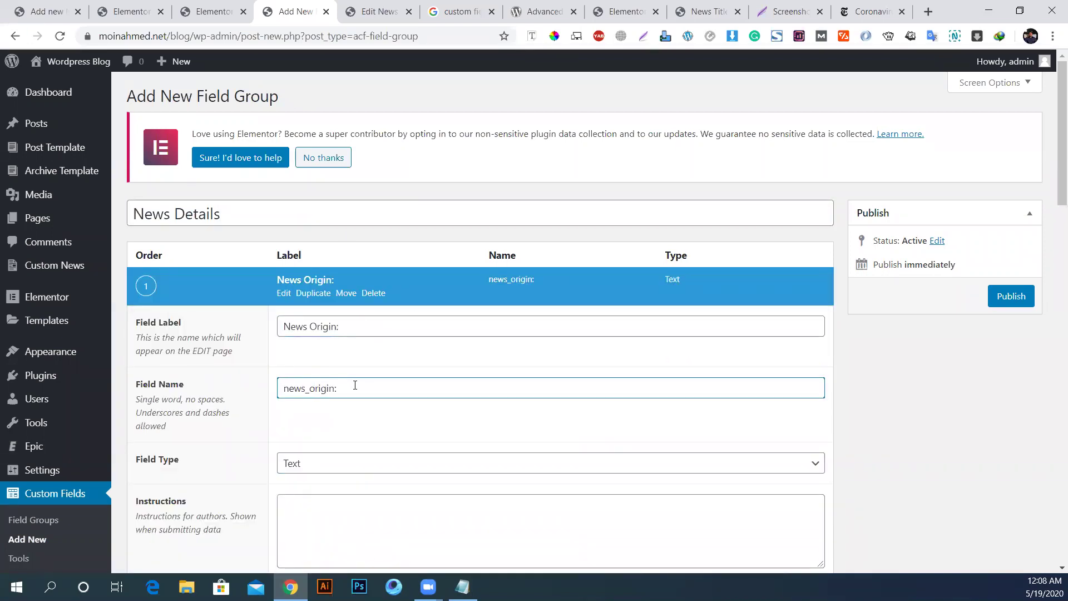
{"action": "key", "text": "BackSpace"}
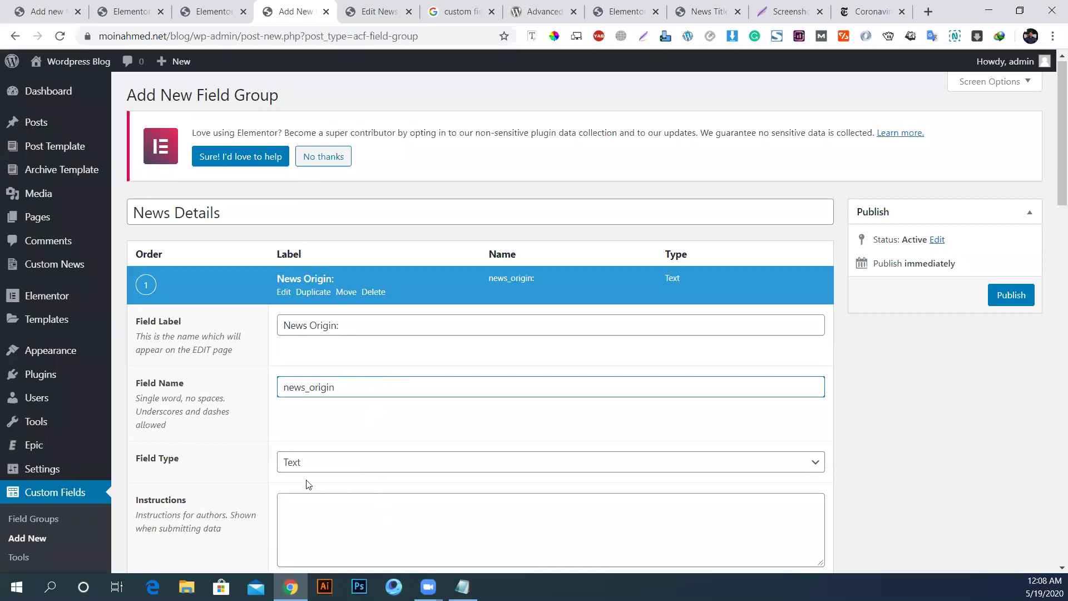
Step: Set the News Origin: instructions and placeholder to 'Enter Your news origin'
{"action": "scroll", "coordinate": [339, 484], "scroll_direction": "down", "scroll_amount": 4}
{"action": "left_click", "coordinate": [391, 302]}
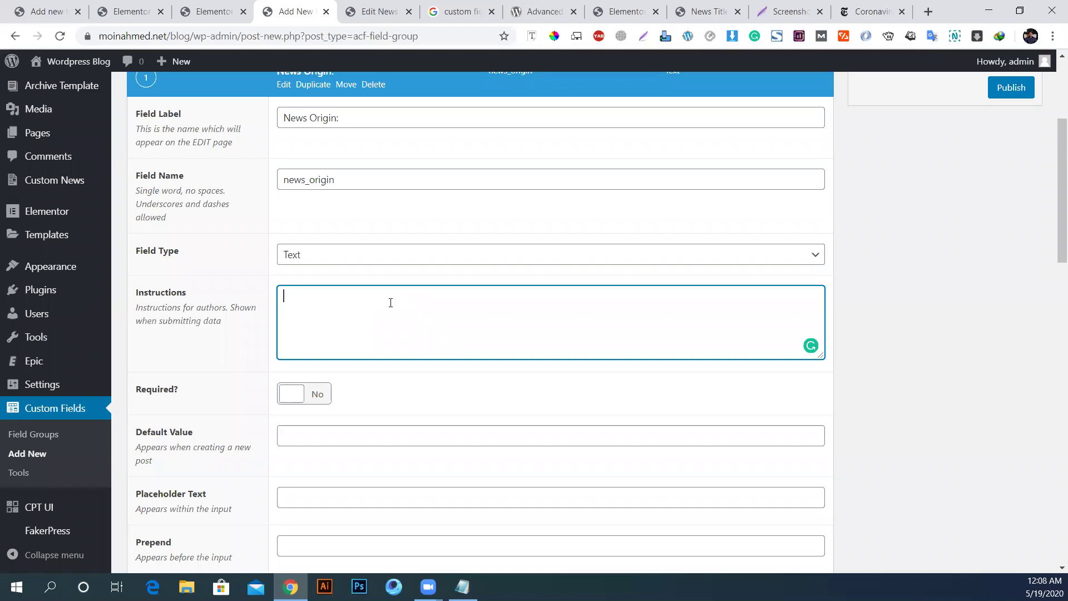
{"action": "type", "text": "Enter Your news origin"}
{"action": "scroll", "coordinate": [467, 390], "scroll_direction": "down", "scroll_amount": 3}
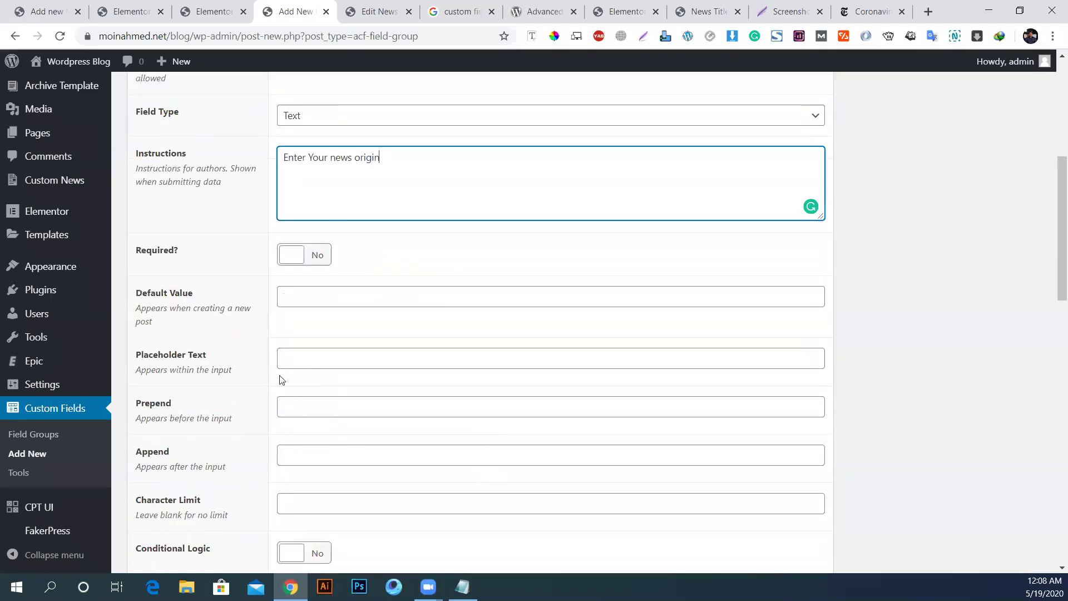
{"action": "key", "text": "ctrl+a"}
{"action": "key", "text": "ctrl+c"}
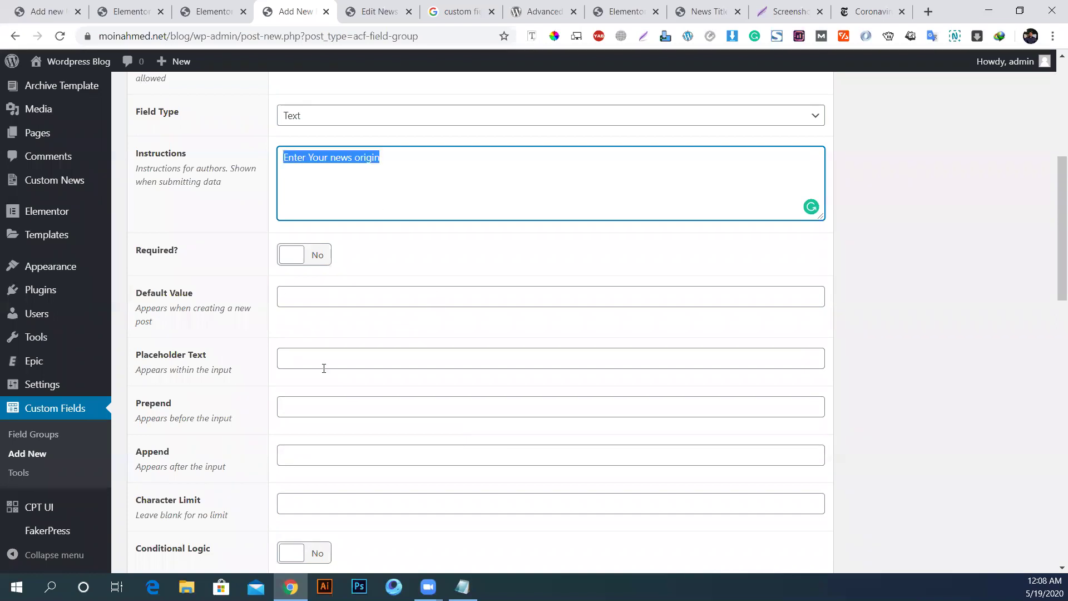
{"action": "left_click", "coordinate": [339, 365]}
{"action": "key", "text": "ctrl+v"}
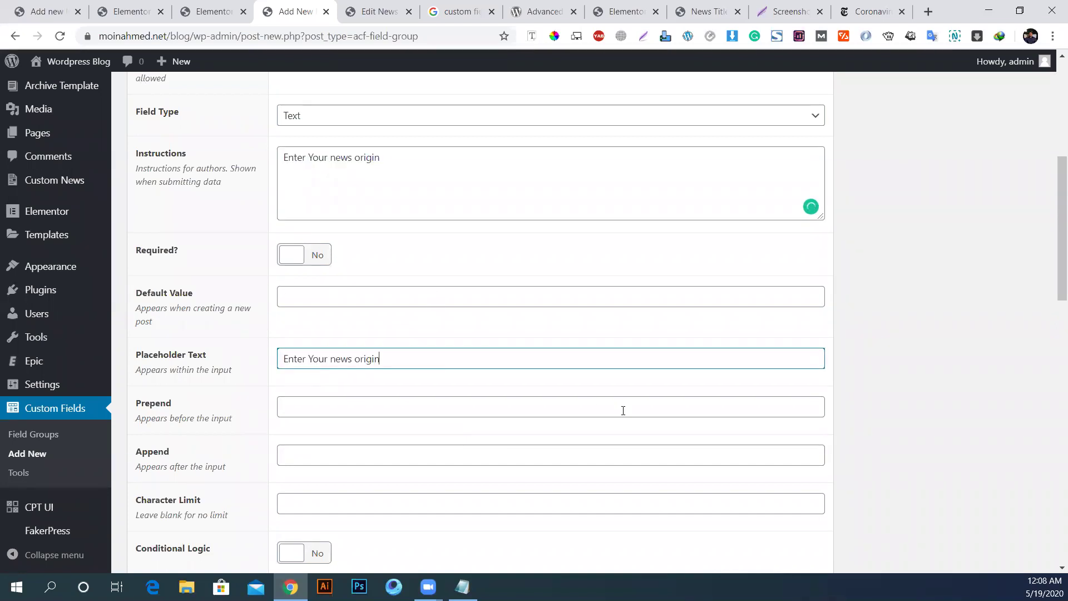
{"action": "scroll", "coordinate": [631, 437], "scroll_direction": "down", "scroll_amount": 4}
{"action": "scroll", "coordinate": [630, 429], "scroll_direction": "up", "scroll_amount": 6}
{"action": "scroll", "coordinate": [635, 429], "scroll_direction": "down", "scroll_amount": 5}
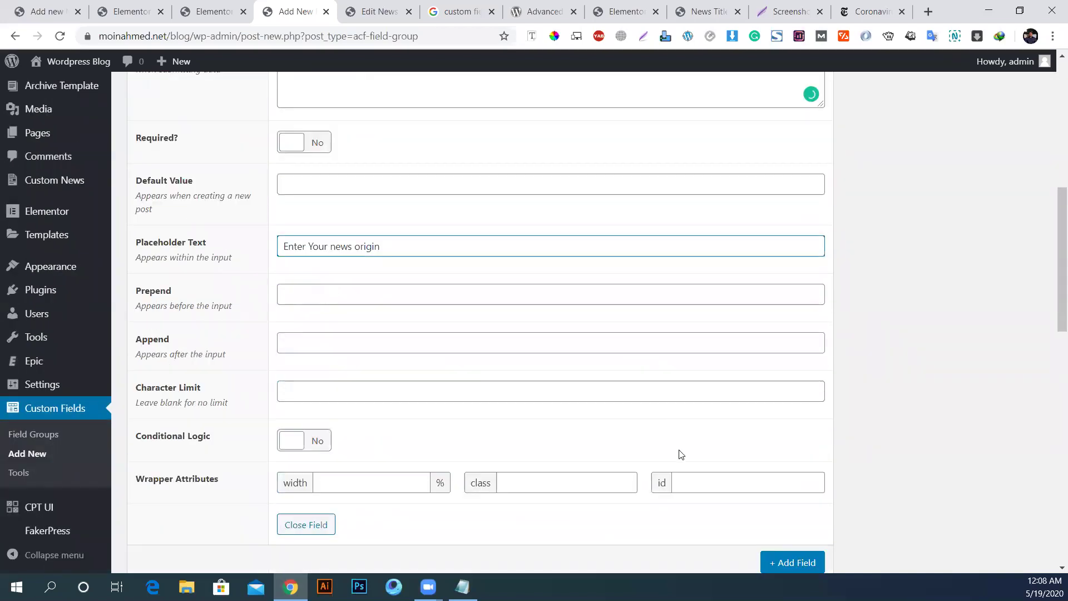
{"action": "left_click", "coordinate": [805, 551]}
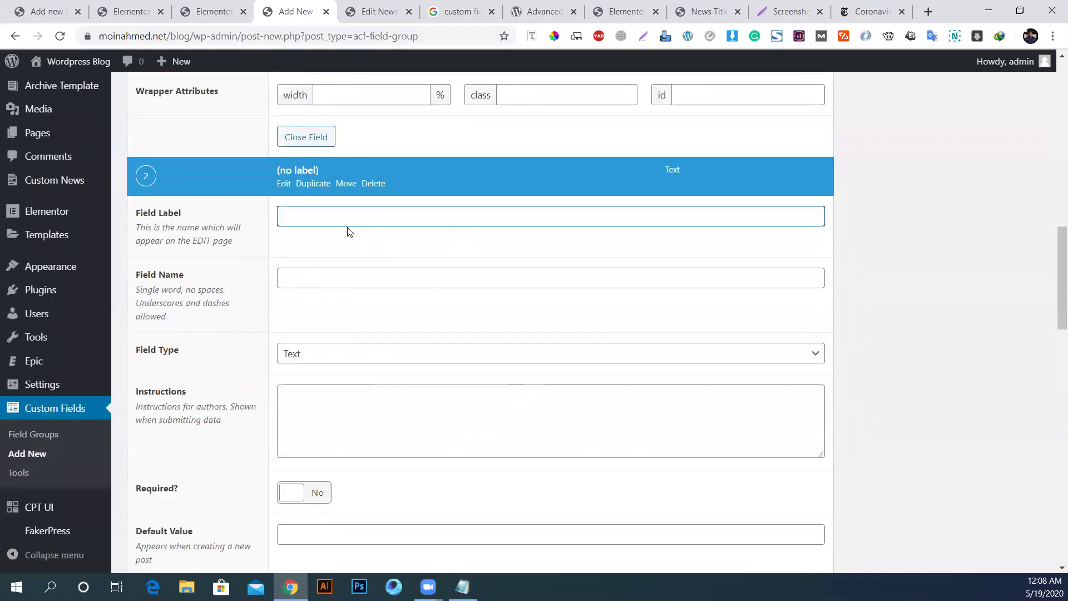
Step: Label the second field 'News Source:' from the task notes and let its name auto-fill
{"action": "left_click", "coordinate": [462, 587]}
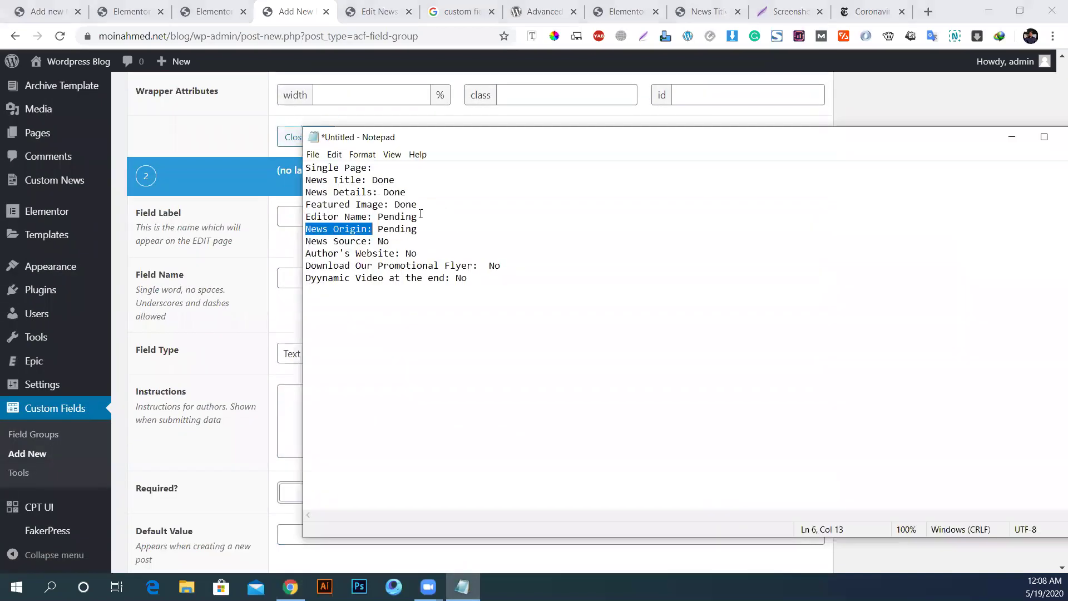
{"action": "left_click_drag", "start_coordinate": [373, 244], "coordinate": [306, 242]}
{"action": "key", "text": "ctrl+c"}
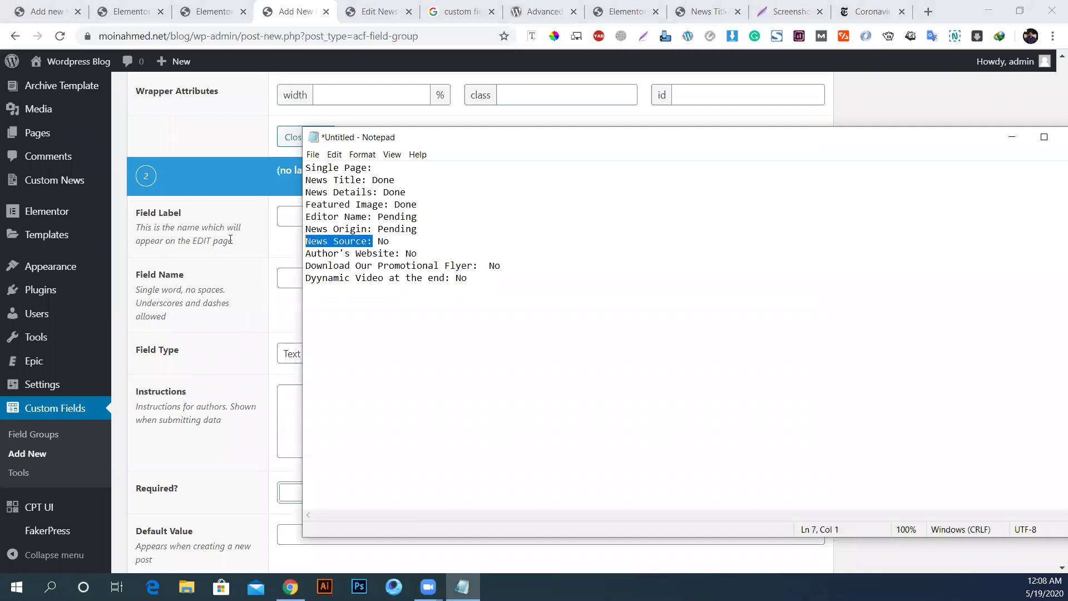
{"action": "left_click", "coordinate": [246, 320]}
{"action": "left_click", "coordinate": [336, 215]}
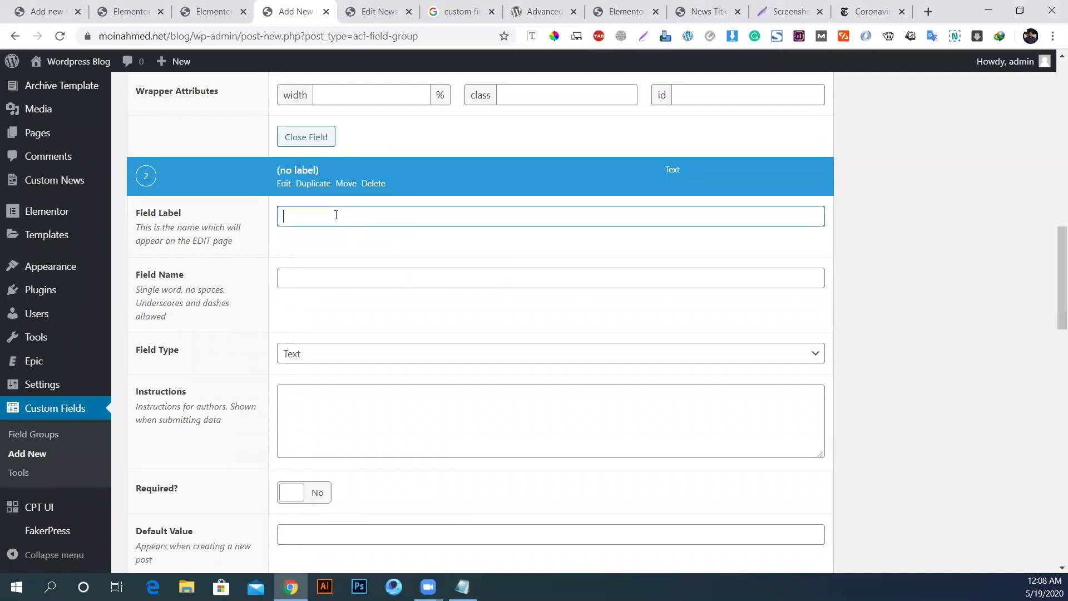
{"action": "key", "text": "ctrl+v"}
{"action": "left_click", "coordinate": [310, 280]}
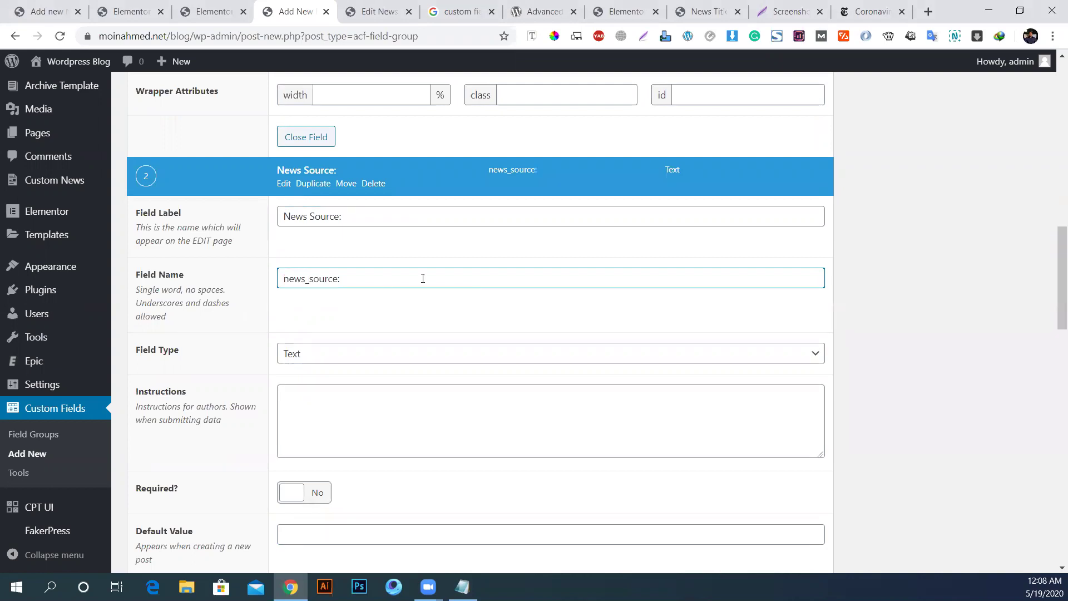
{"action": "scroll", "coordinate": [317, 392], "scroll_direction": "down", "scroll_amount": 4}
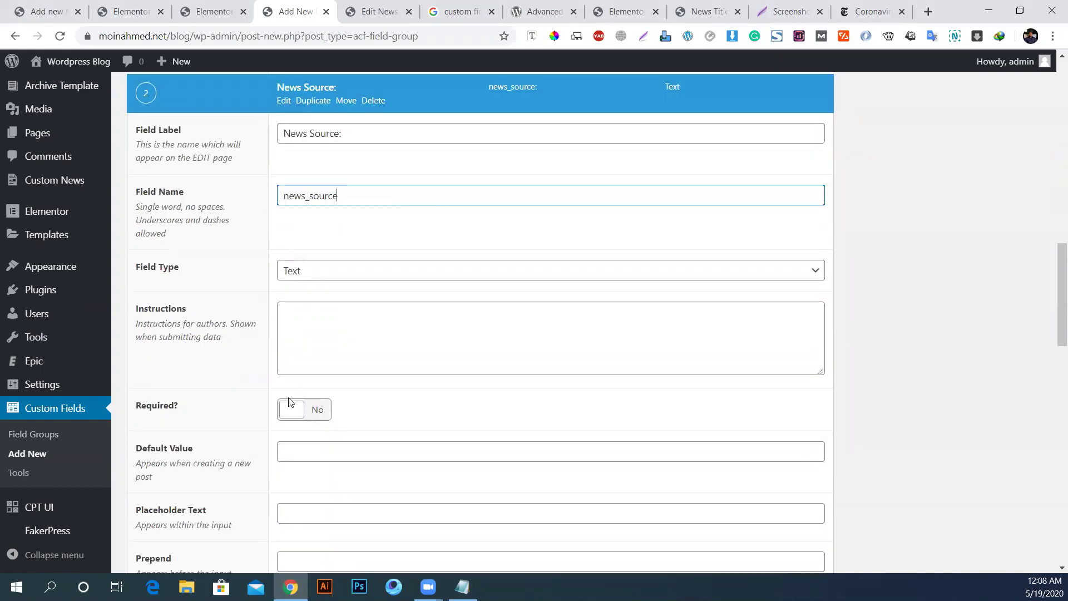
Step: Set its instructions and placeholder text to 'Enter your source link'
{"action": "left_click", "coordinate": [297, 240]}
{"action": "type", "text": "Enter your source"}
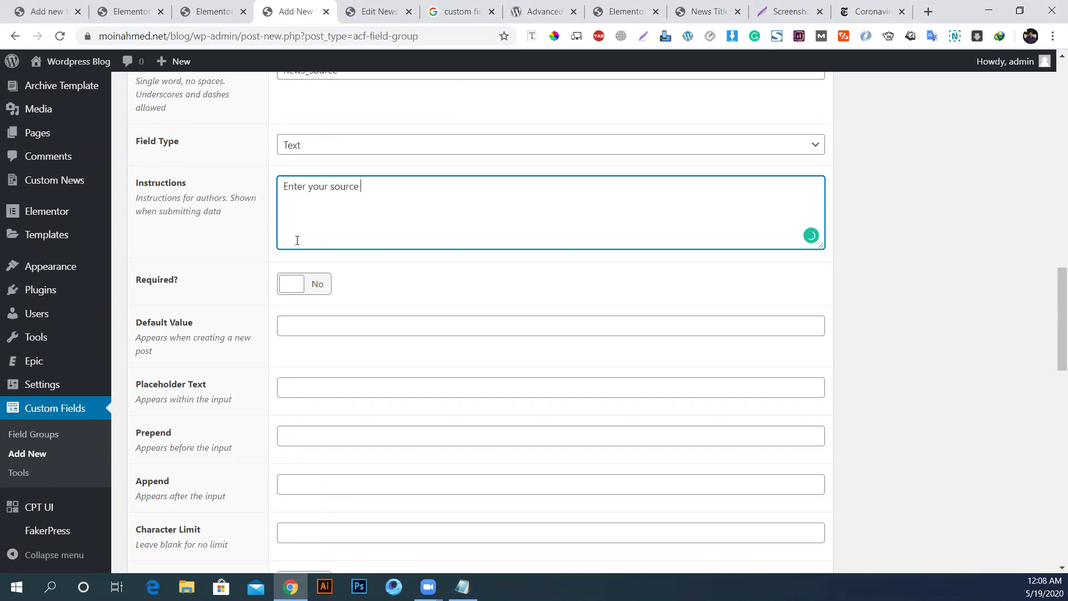
{"action": "type", "text": " link"}
{"action": "key", "text": "ctrl+a"}
{"action": "key", "text": "ctrl+c"}
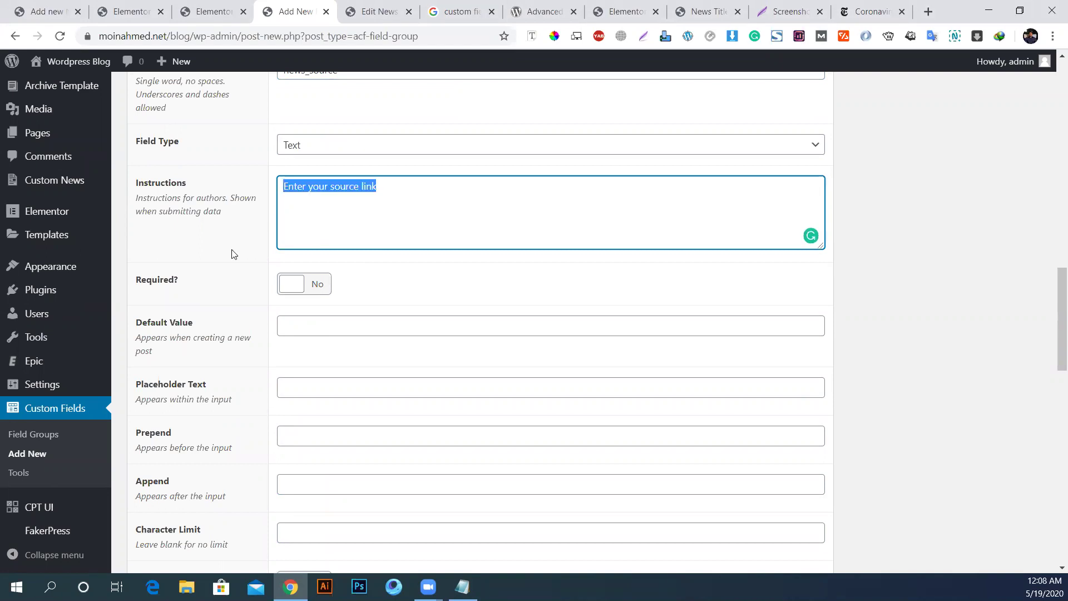
{"action": "scroll", "coordinate": [301, 308], "scroll_direction": "down", "scroll_amount": 5}
{"action": "scroll", "coordinate": [299, 308], "scroll_direction": "up", "scroll_amount": 1}
{"action": "left_click", "coordinate": [351, 179]}
{"action": "key", "text": "ctrl+v"}
Step: Turn on conditional logic so the field shows when News Origin has any value
{"action": "scroll", "coordinate": [399, 374], "scroll_direction": "down", "scroll_amount": 1}
{"action": "scroll", "coordinate": [398, 374], "scroll_direction": "down", "scroll_amount": 2}
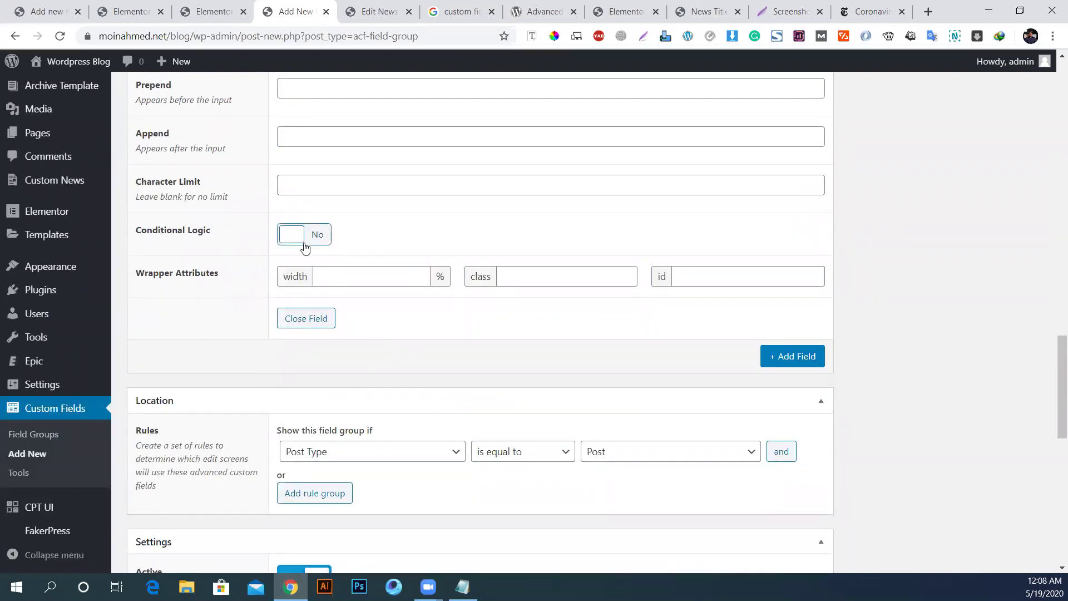
{"action": "left_click", "coordinate": [300, 237]}
{"action": "left_click", "coordinate": [538, 290]}
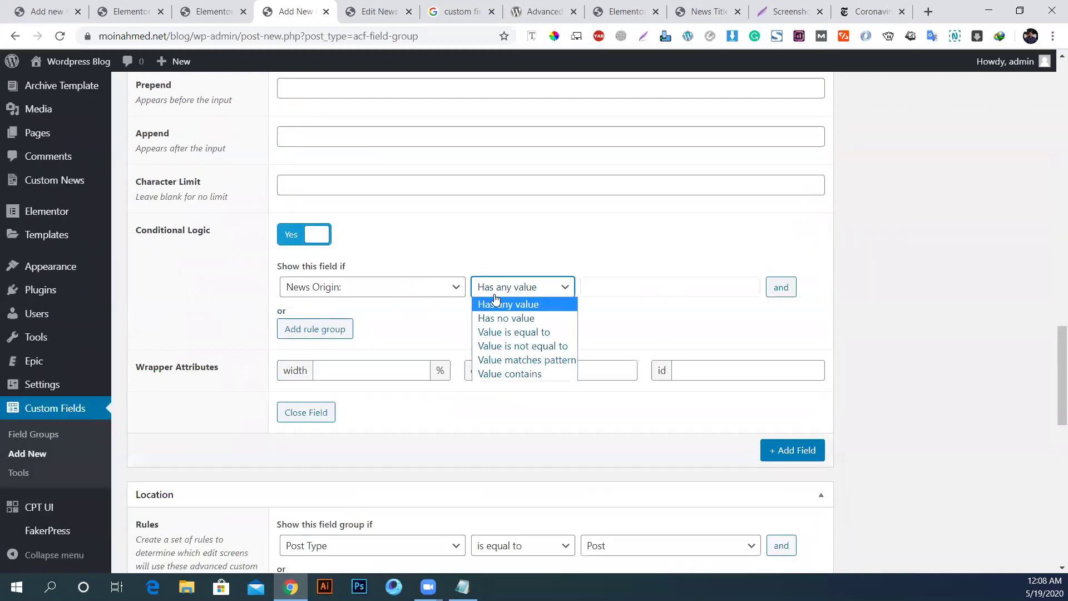
{"action": "left_click", "coordinate": [964, 424]}
{"action": "scroll", "coordinate": [633, 394], "scroll_direction": "down", "scroll_amount": 6}
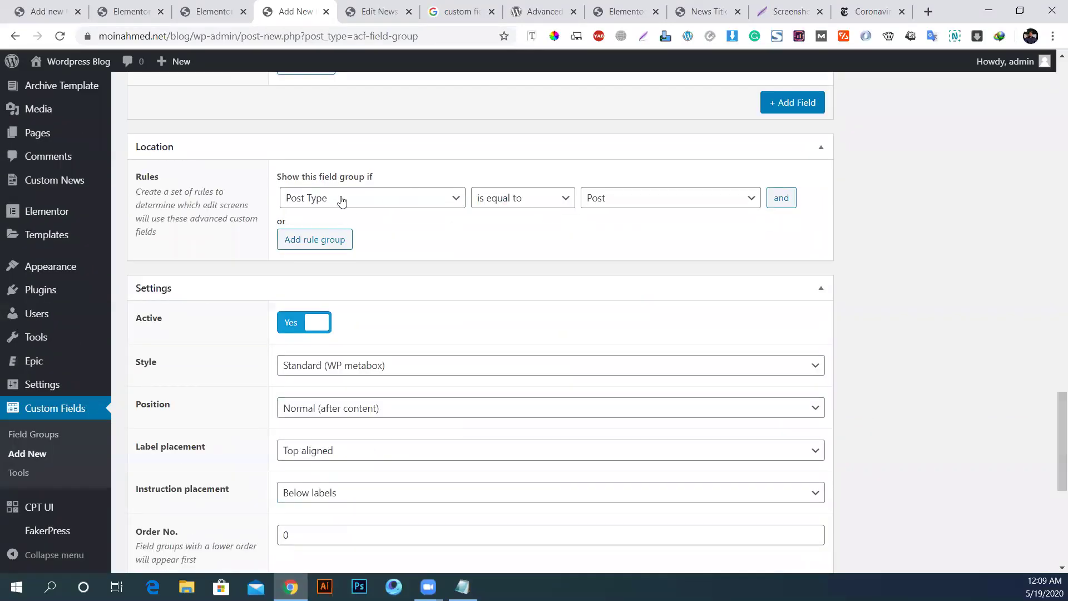
Step: Limit the News Details field group to News posts and publish it
{"action": "left_click", "coordinate": [631, 204]}
{"action": "left_click", "coordinate": [604, 289]}
{"action": "scroll", "coordinate": [870, 288], "scroll_direction": "up", "scroll_amount": 15}
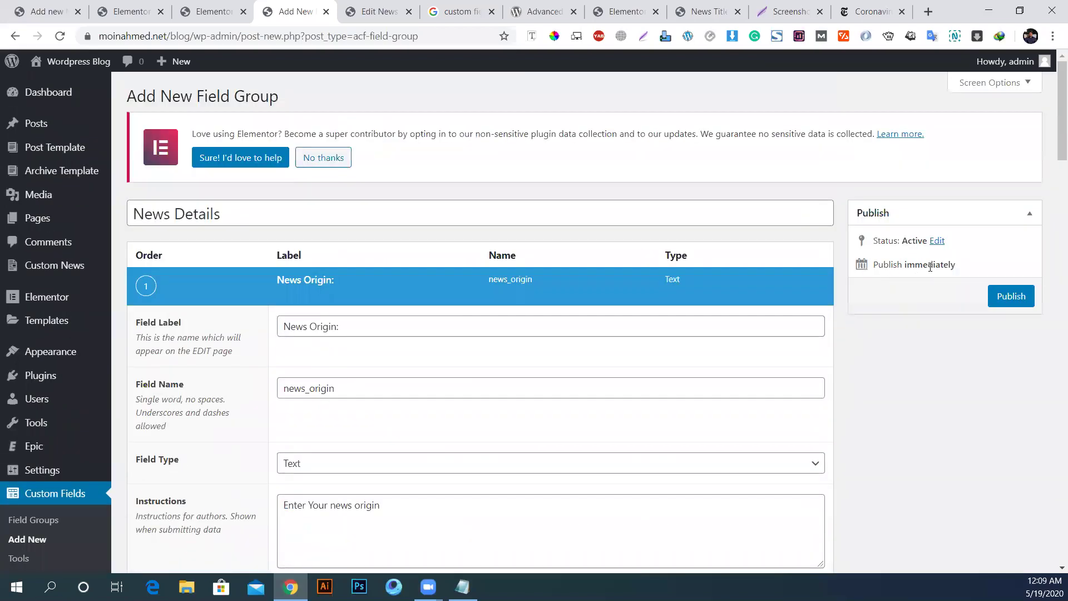
{"action": "left_click", "coordinate": [1019, 300]}
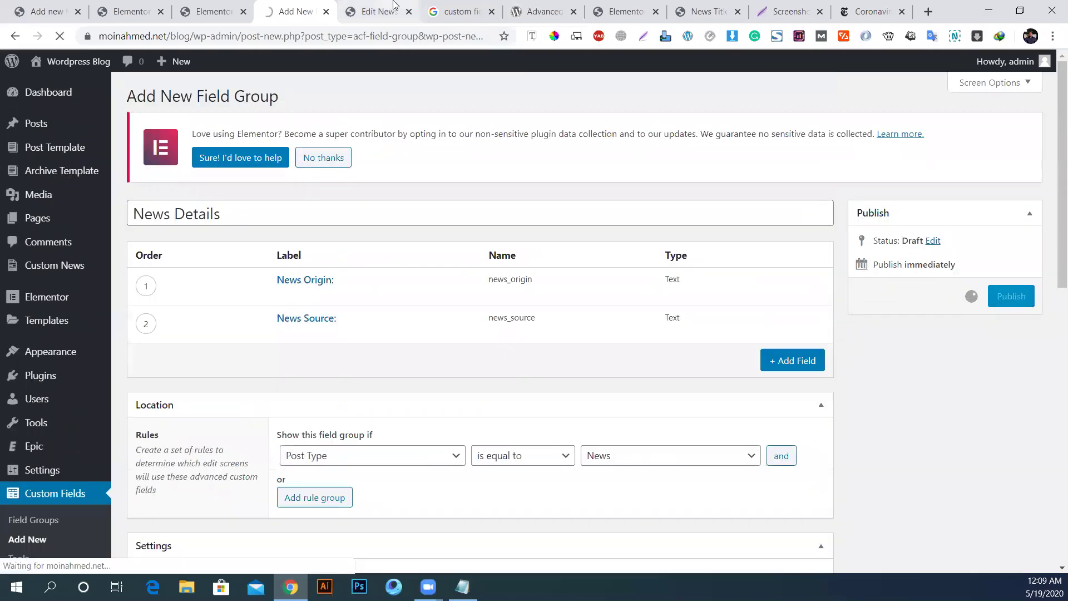
Step: Reload the news post editor to confirm the News Origin box appears, then return to the group
{"action": "left_click", "coordinate": [389, 12]}
{"action": "left_click", "coordinate": [61, 38]}
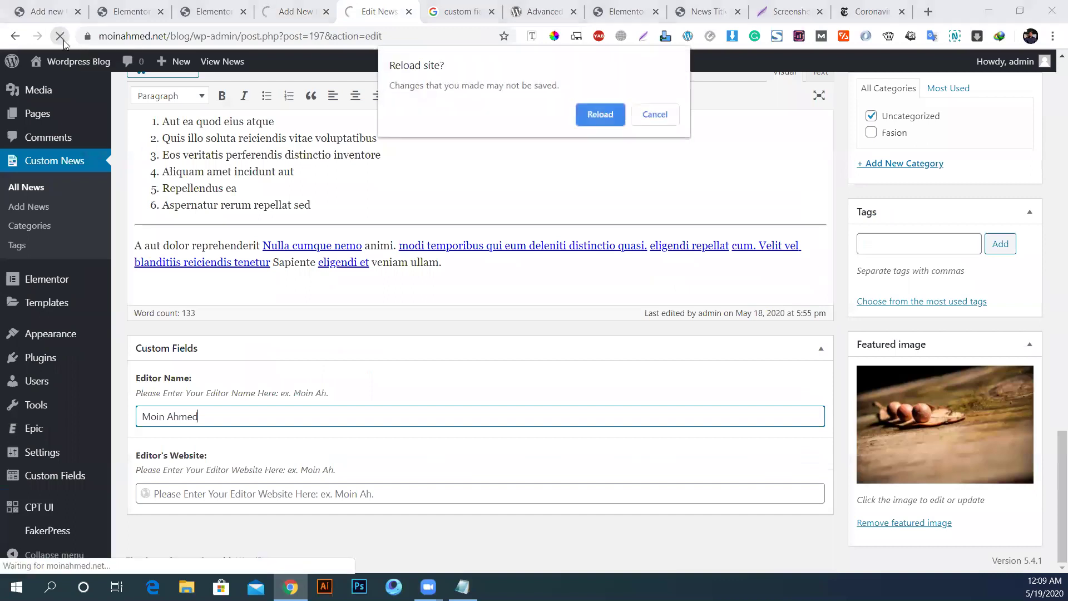
{"action": "left_click", "coordinate": [601, 115]}
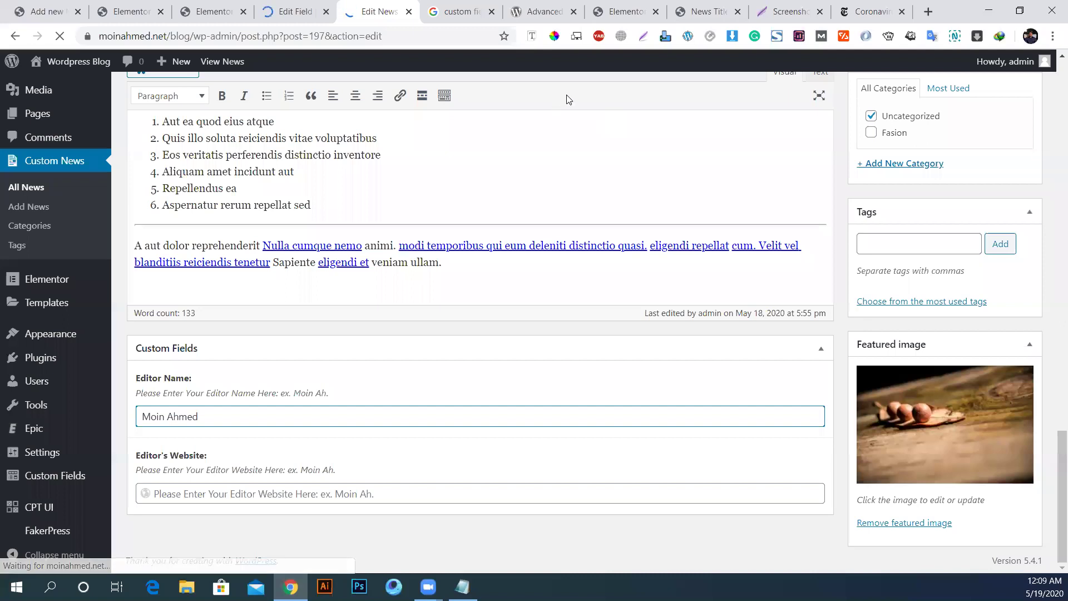
{"action": "scroll", "coordinate": [567, 99], "scroll_direction": "down", "scroll_amount": 10}
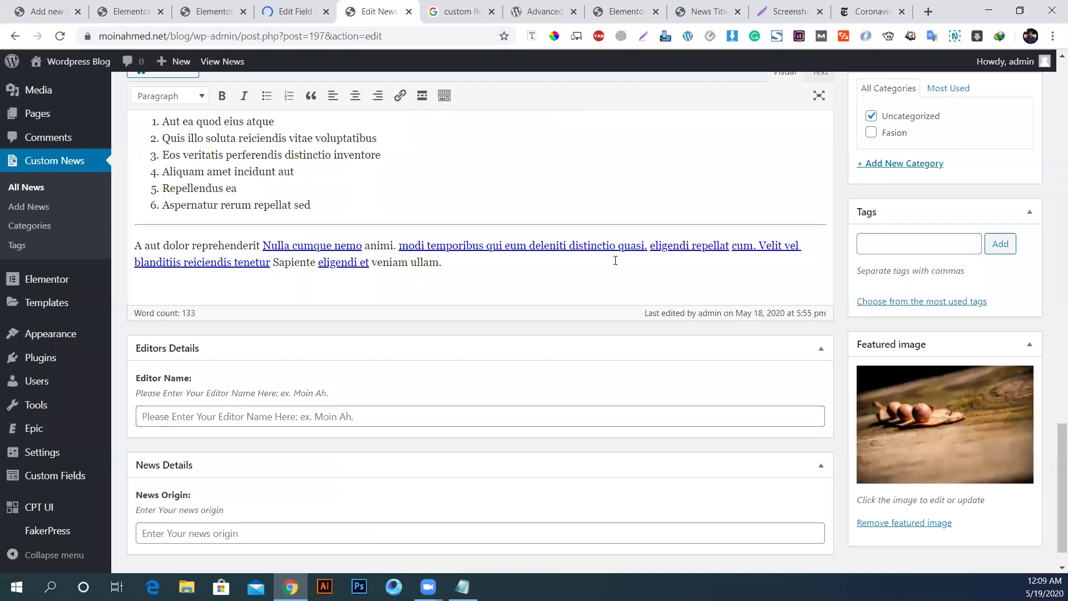
{"action": "scroll", "coordinate": [384, 371], "scroll_direction": "down", "scroll_amount": 1}
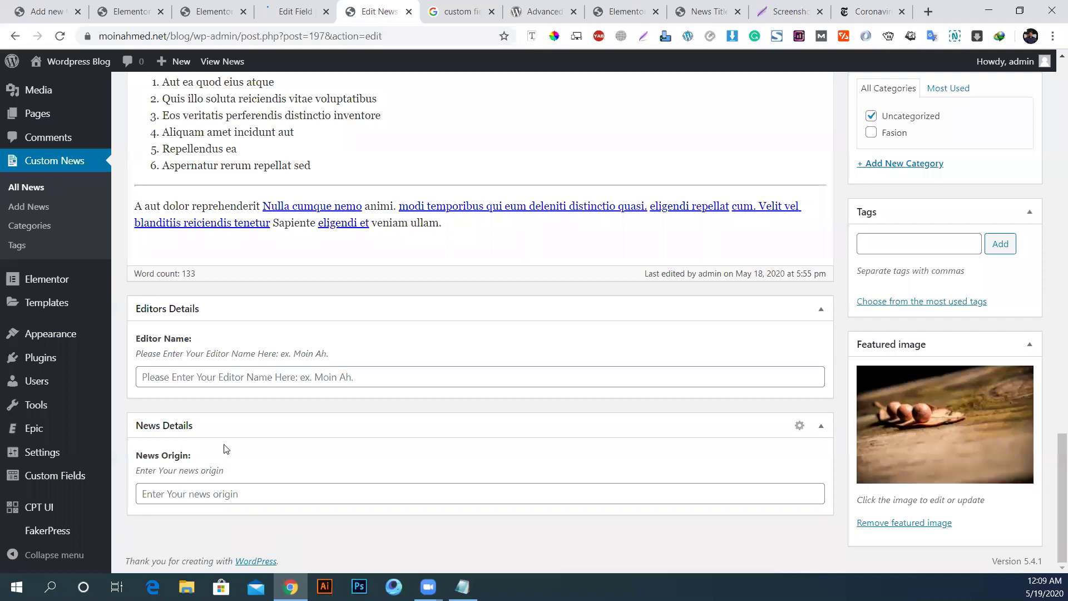
{"action": "key", "text": "ctrl+Page_Up"}
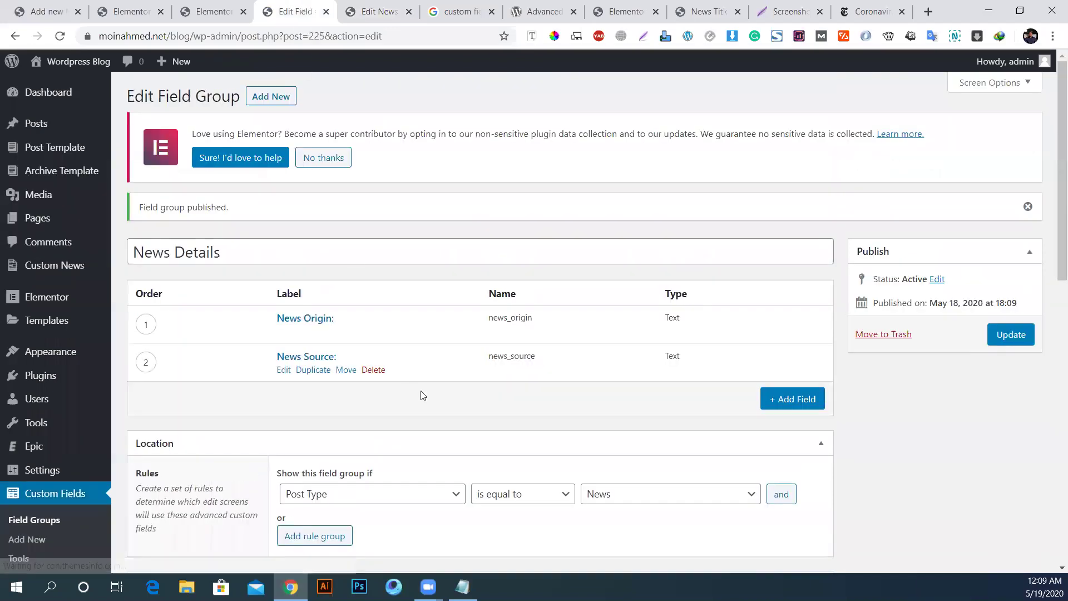
Step: Create a new field group titled 'Urls'
{"action": "scroll", "coordinate": [42, 545], "scroll_direction": "down", "scroll_amount": 1}
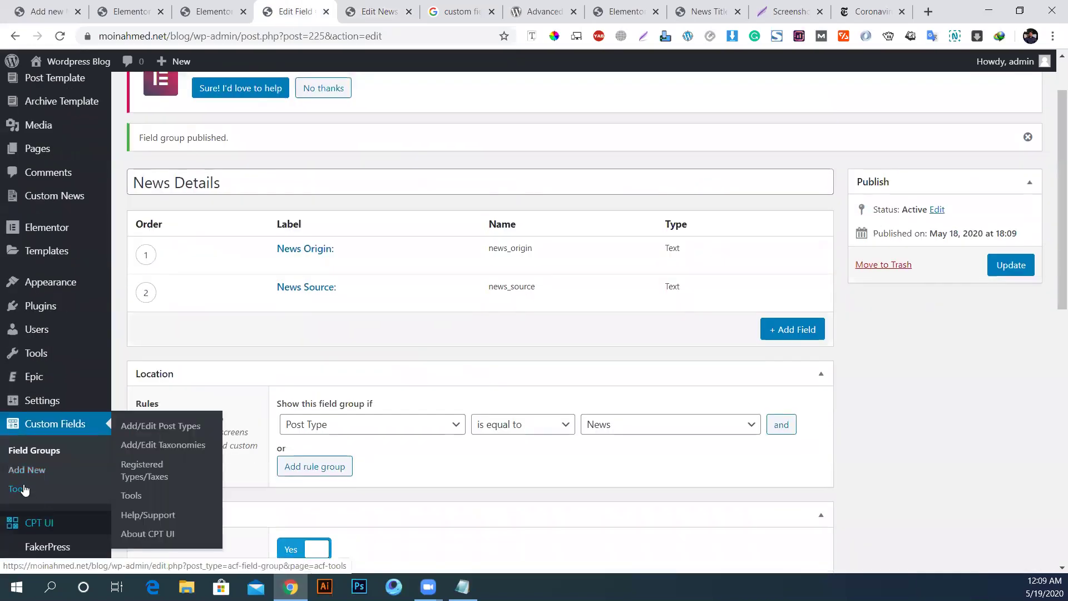
{"action": "left_click", "coordinate": [32, 470]}
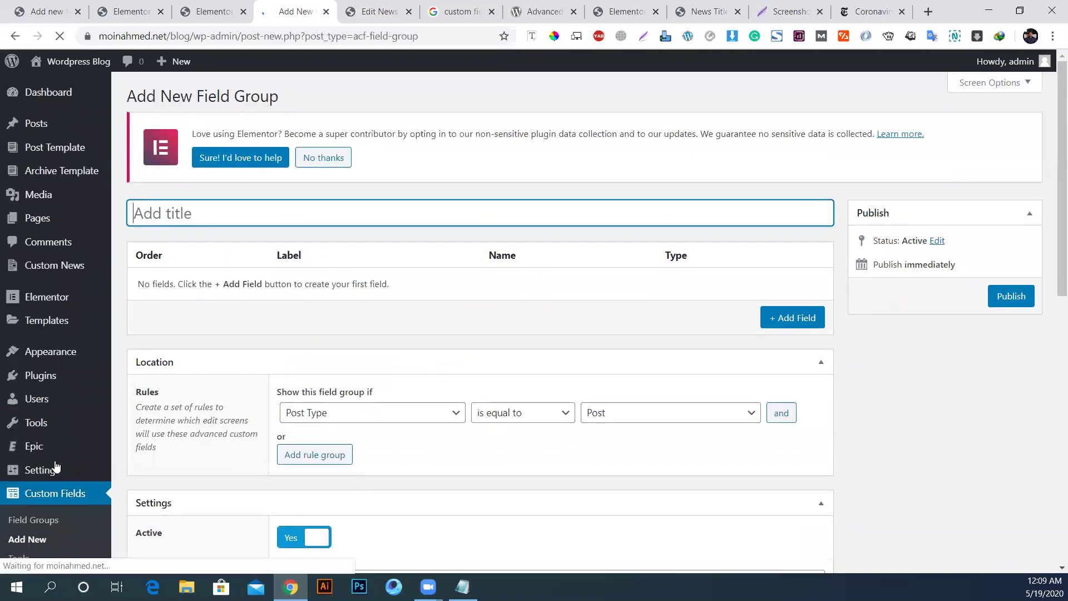
{"action": "left_click", "coordinate": [462, 587]}
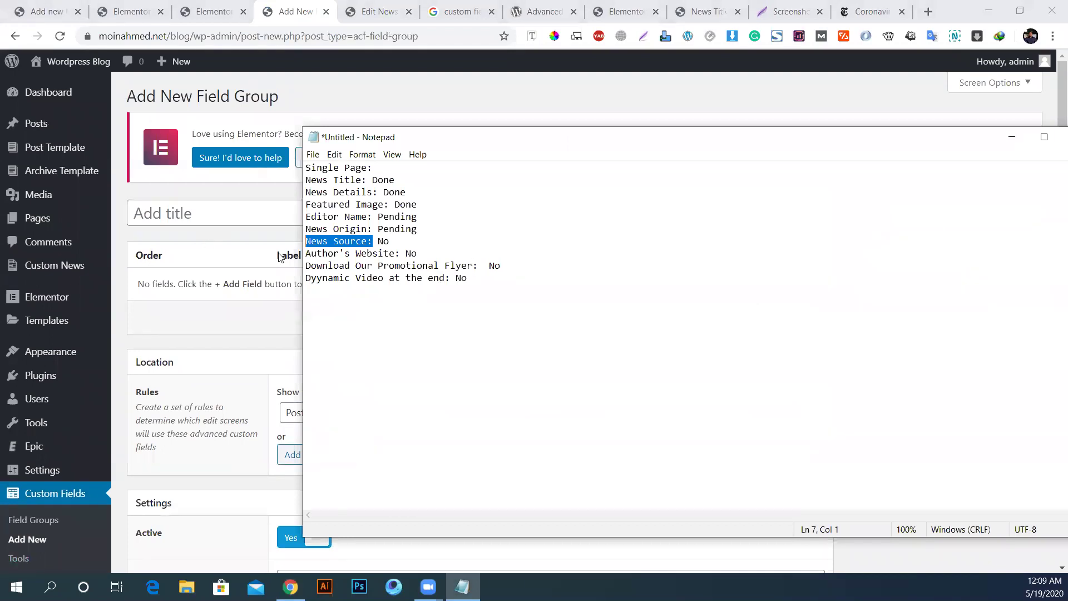
{"action": "left_click", "coordinate": [192, 216]}
{"action": "type", "text": "Urls"}
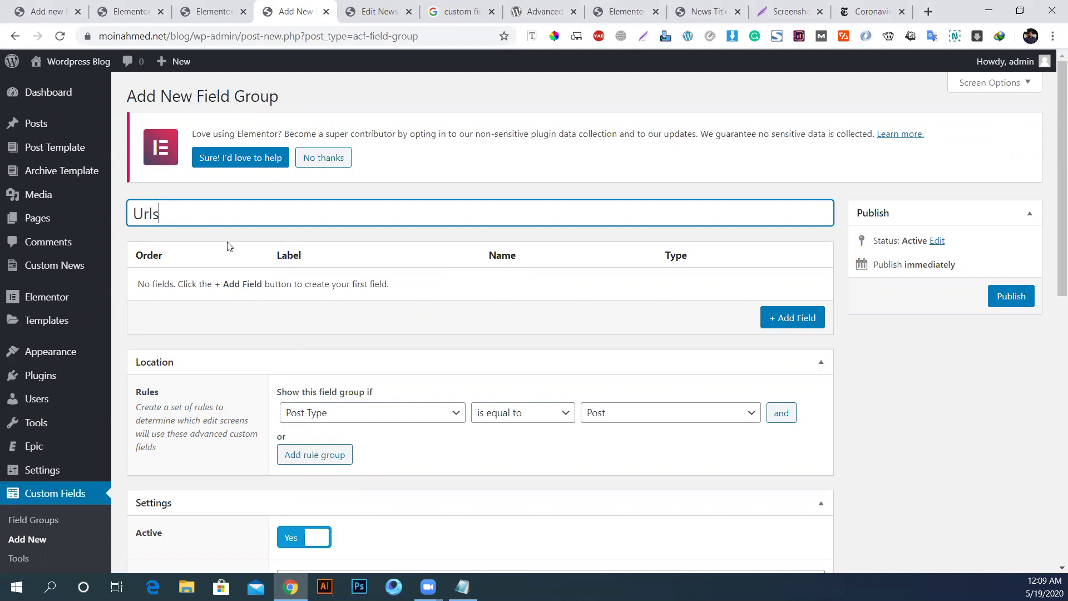
Step: Add a first field labelled 'Promotional Flyer Links', adapted from the notes' flyer line
{"action": "left_click", "coordinate": [786, 318]}
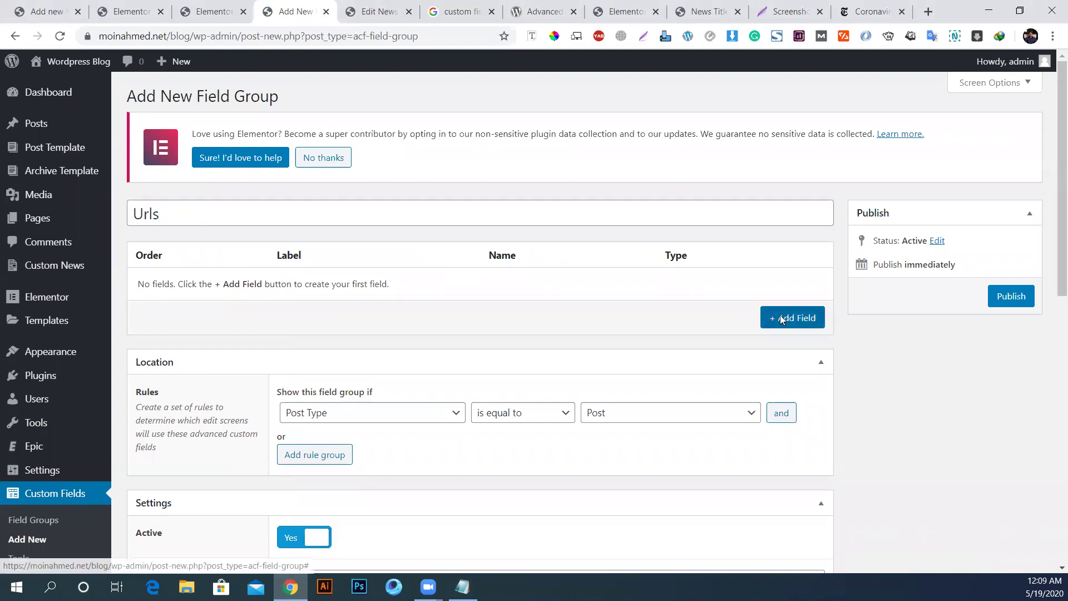
{"action": "left_click", "coordinate": [462, 586]}
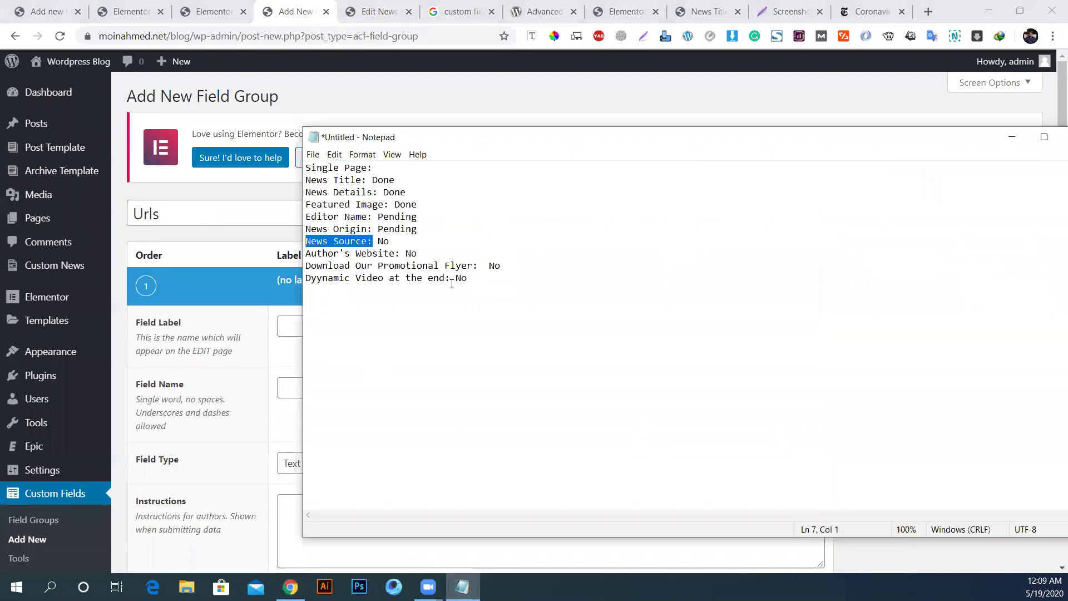
{"action": "left_click_drag", "start_coordinate": [478, 266], "coordinate": [248, 266]}
{"action": "key", "text": "ctrl+c"}
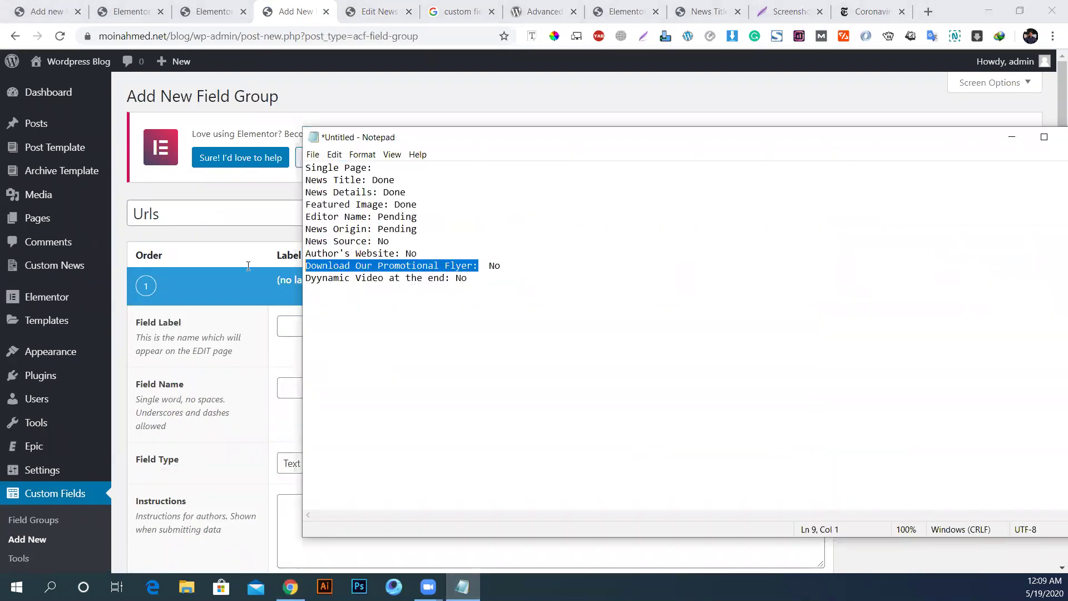
{"action": "left_click", "coordinate": [248, 341]}
{"action": "left_click", "coordinate": [324, 323]}
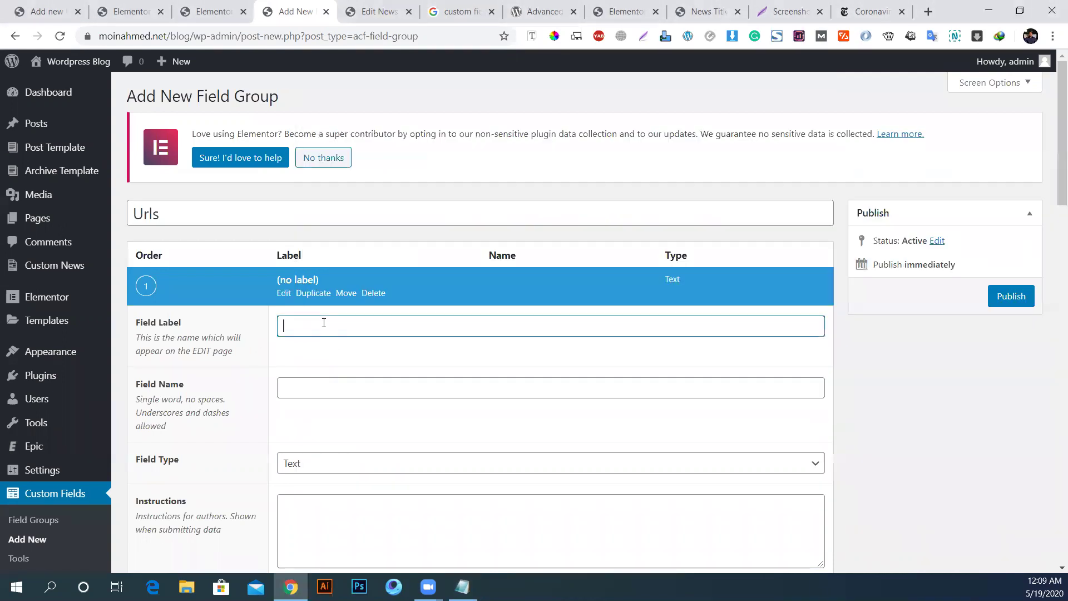
{"action": "key", "text": "ctrl+v"}
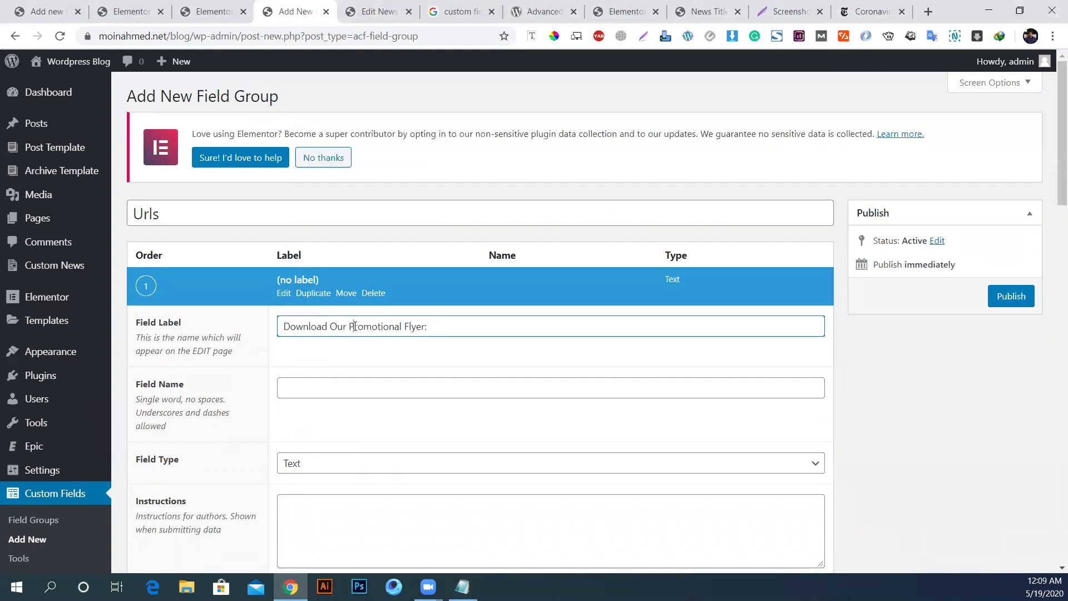
{"action": "left_click_drag", "start_coordinate": [351, 326], "coordinate": [213, 330]}
{"action": "key", "text": "BackSpace"}
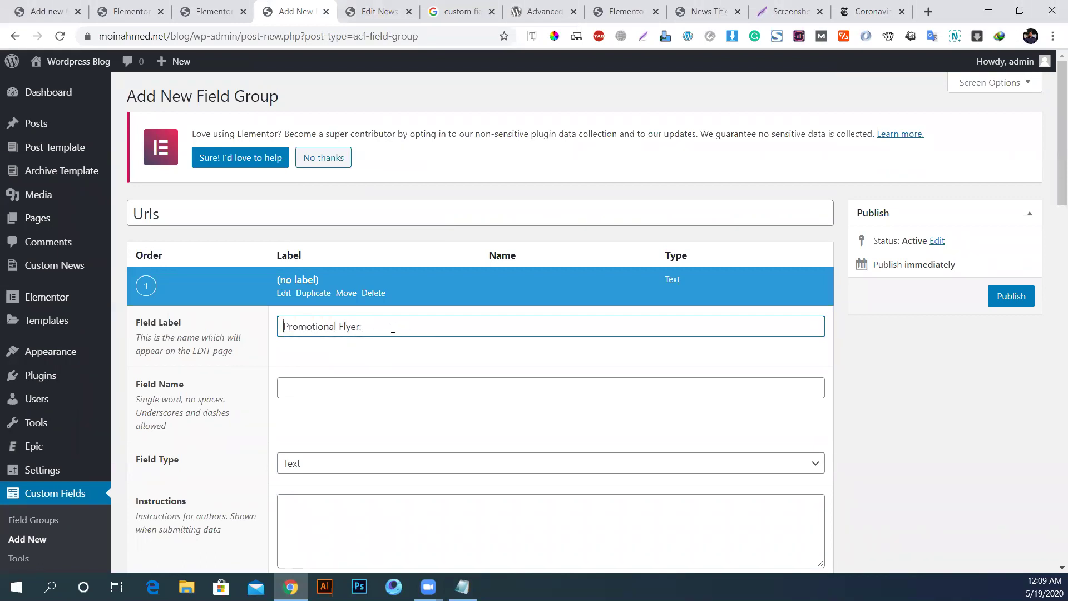
{"action": "type", "text": "Links"}
{"action": "left_click", "coordinate": [364, 387]}
Step: Set the Promotional Flyer Links field type to Url
{"action": "scroll", "coordinate": [601, 484], "scroll_direction": "down", "scroll_amount": 2}
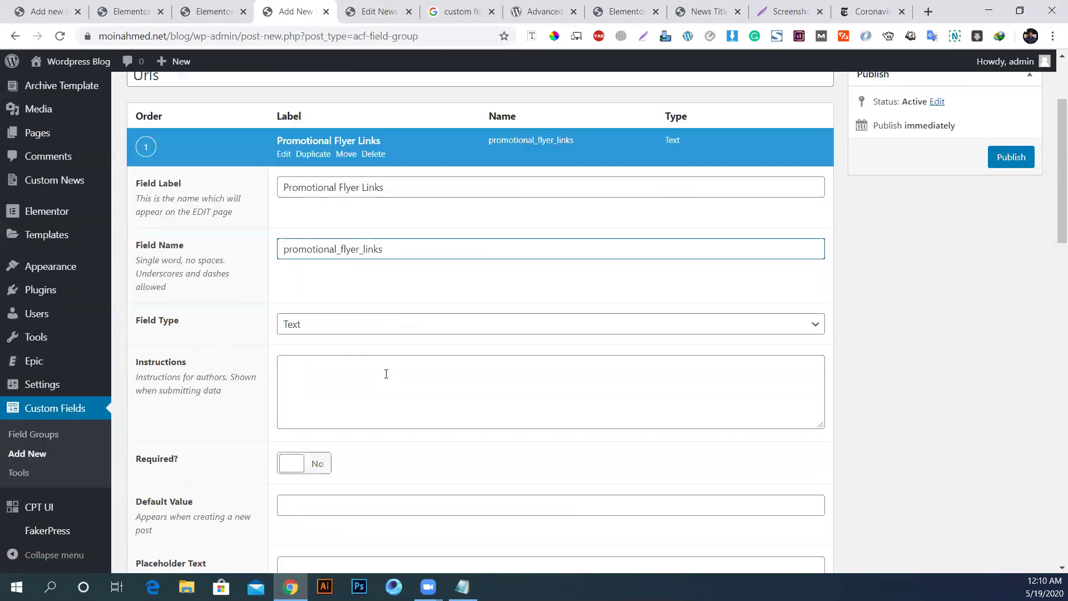
{"action": "left_click", "coordinate": [332, 329]}
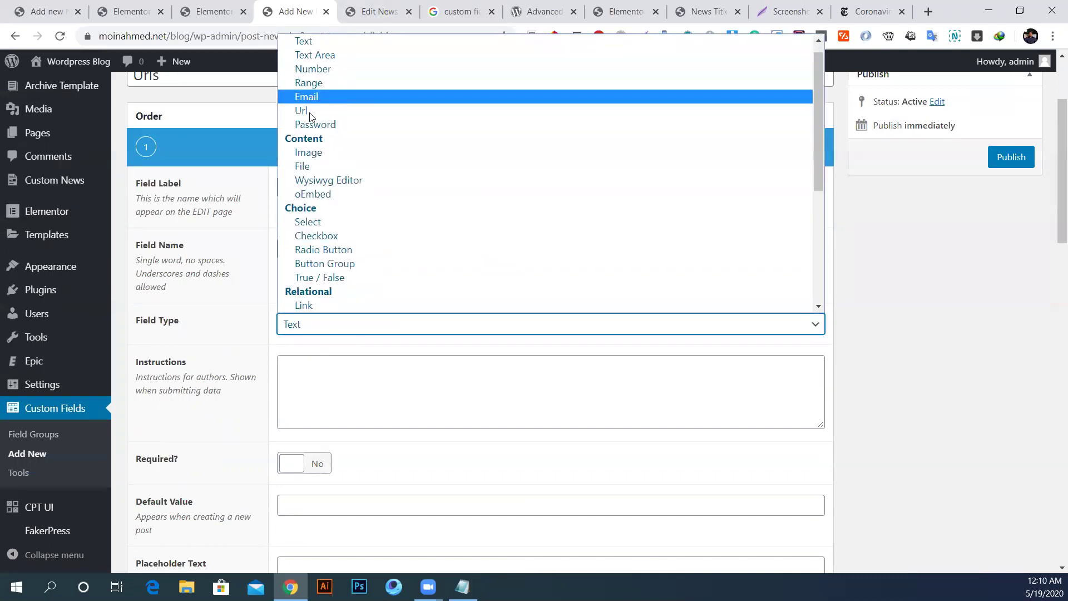
{"action": "left_click", "coordinate": [304, 111]}
{"action": "scroll", "coordinate": [683, 469], "scroll_direction": "down", "scroll_amount": 5}
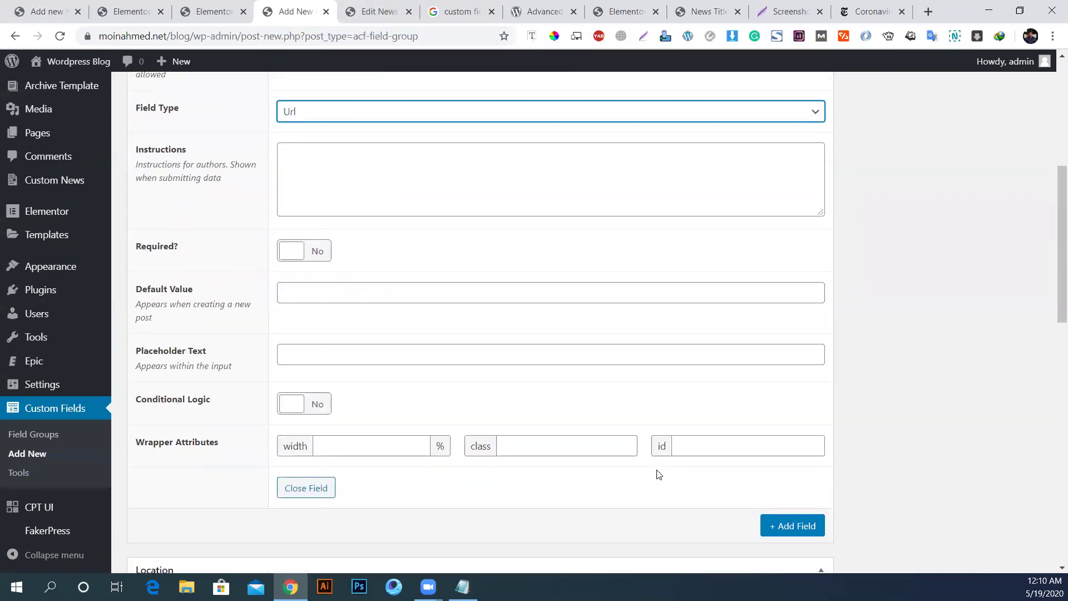
{"action": "scroll", "coordinate": [529, 294], "scroll_direction": "up", "scroll_amount": 5}
{"action": "scroll", "coordinate": [810, 301], "scroll_direction": "down", "scroll_amount": 6}
Step: Add a second field and copy the word 'Video' from the notes
{"action": "left_click", "coordinate": [787, 391]}
{"action": "scroll", "coordinate": [399, 402], "scroll_direction": "down", "scroll_amount": 5}
{"action": "left_click", "coordinate": [462, 587]}
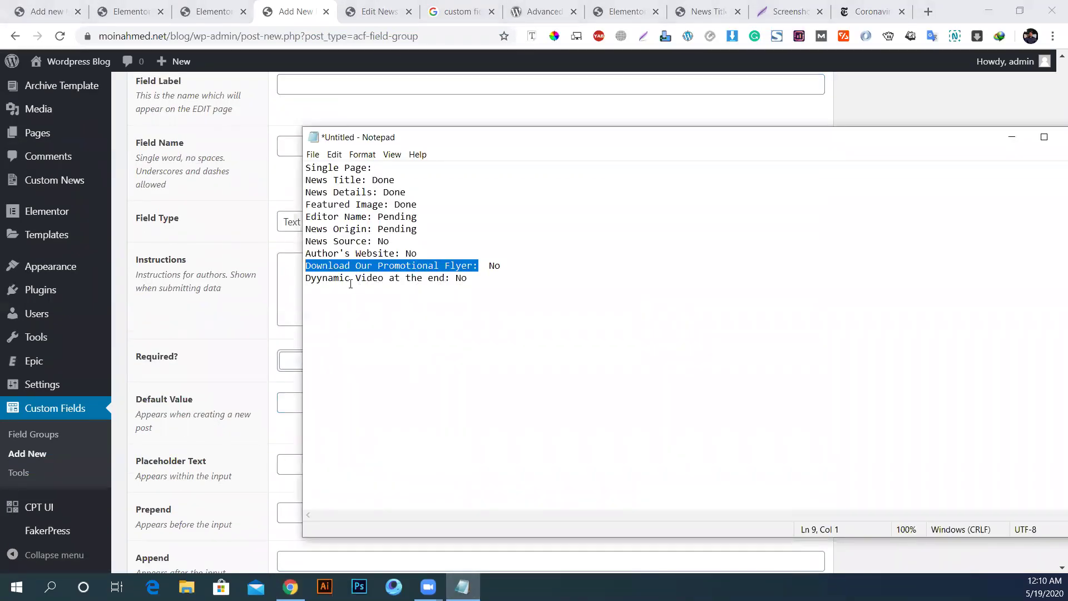
{"action": "left_click_drag", "start_coordinate": [385, 280], "coordinate": [356, 280]}
{"action": "key", "text": "ctrl+c"}
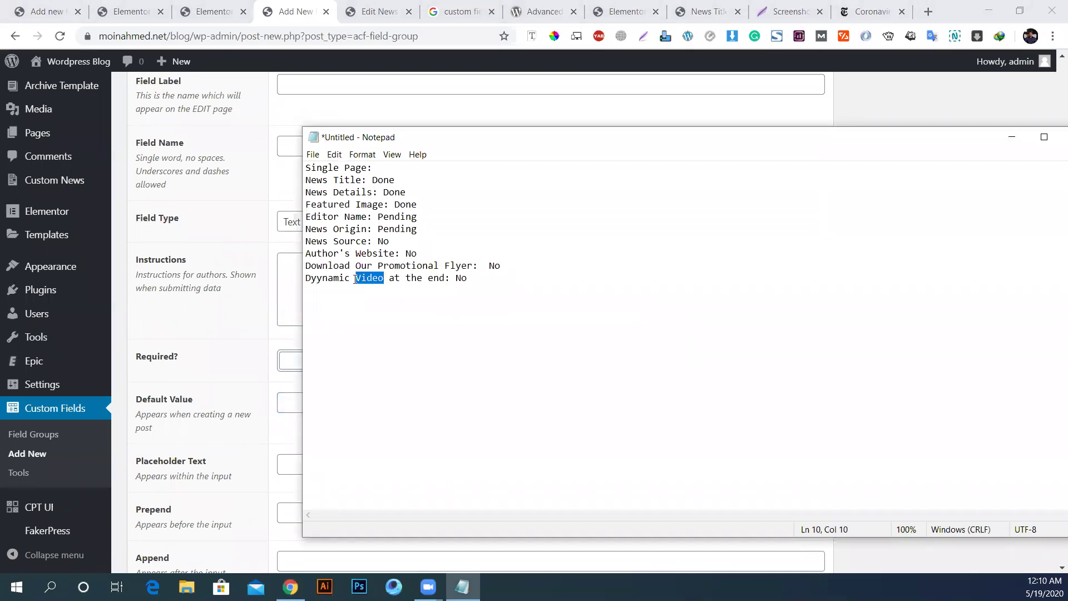
Step: Label the second field 'Youtube Video' (name youtube_video) and make it a Url type
{"action": "left_click", "coordinate": [219, 275]}
{"action": "scroll", "coordinate": [323, 300], "scroll_direction": "up", "scroll_amount": 4}
{"action": "left_click", "coordinate": [337, 292]}
{"action": "key", "text": "ctrl+v"}
{"action": "type", "text": "youtube"}
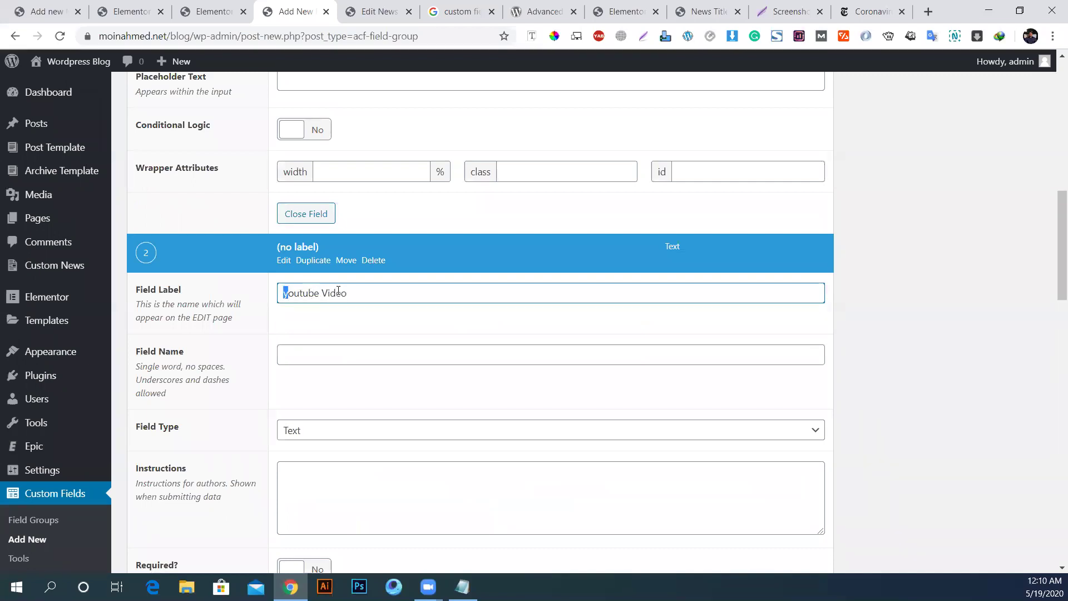
{"action": "type", "text": " Y"}
{"action": "left_click", "coordinate": [367, 355]}
{"action": "scroll", "coordinate": [370, 387], "scroll_direction": "down", "scroll_amount": 3}
{"action": "left_click", "coordinate": [298, 291]}
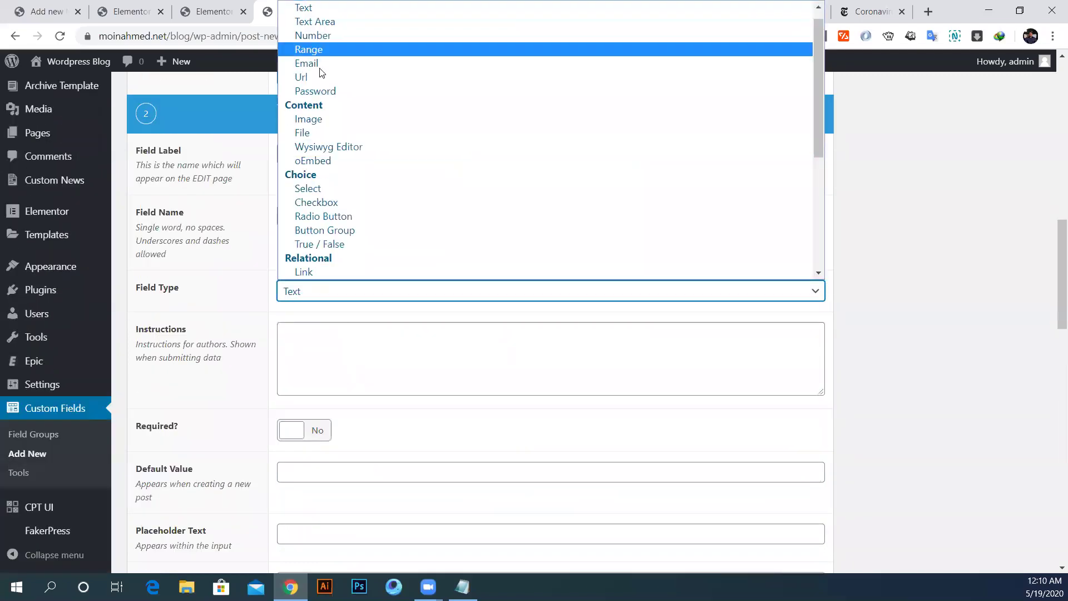
{"action": "left_click", "coordinate": [316, 78]}
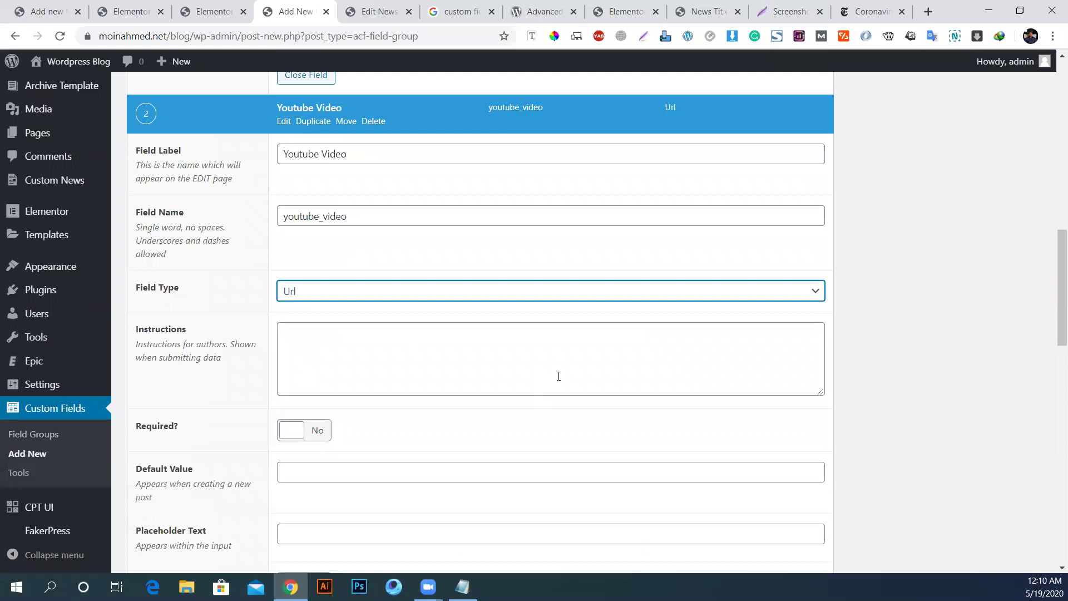
Step: Write the Youtube Video link instruction and reuse the same text as its placeholder
{"action": "scroll", "coordinate": [559, 377], "scroll_direction": "down", "scroll_amount": 2}
{"action": "scroll", "coordinate": [396, 307], "scroll_direction": "down", "scroll_amount": 2}
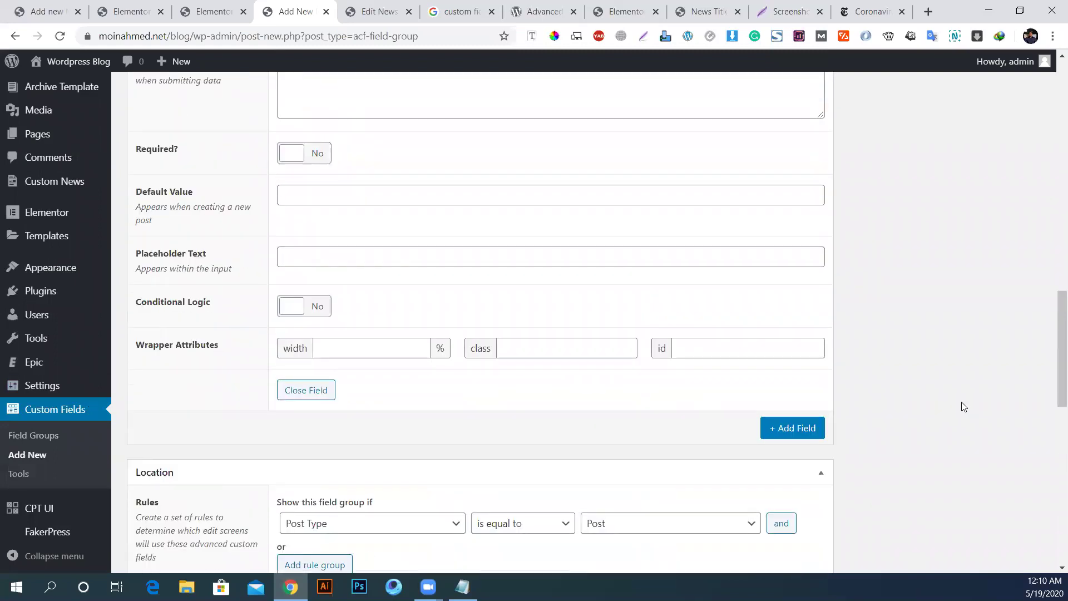
{"action": "scroll", "coordinate": [648, 392], "scroll_direction": "up", "scroll_amount": 4}
{"action": "left_click", "coordinate": [369, 351]}
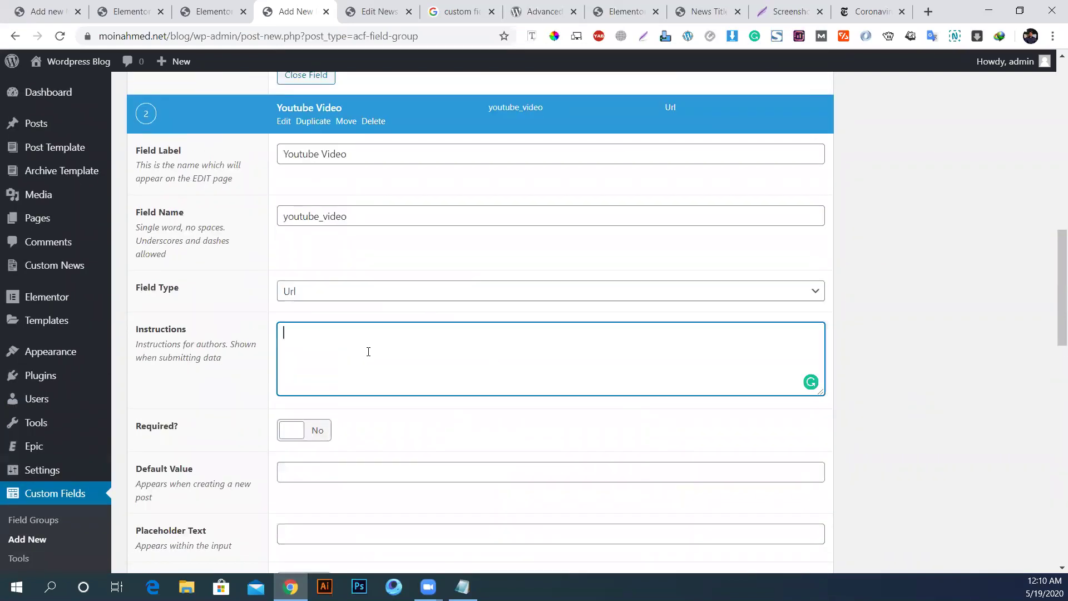
{"action": "type", "text": "Enter YU"}
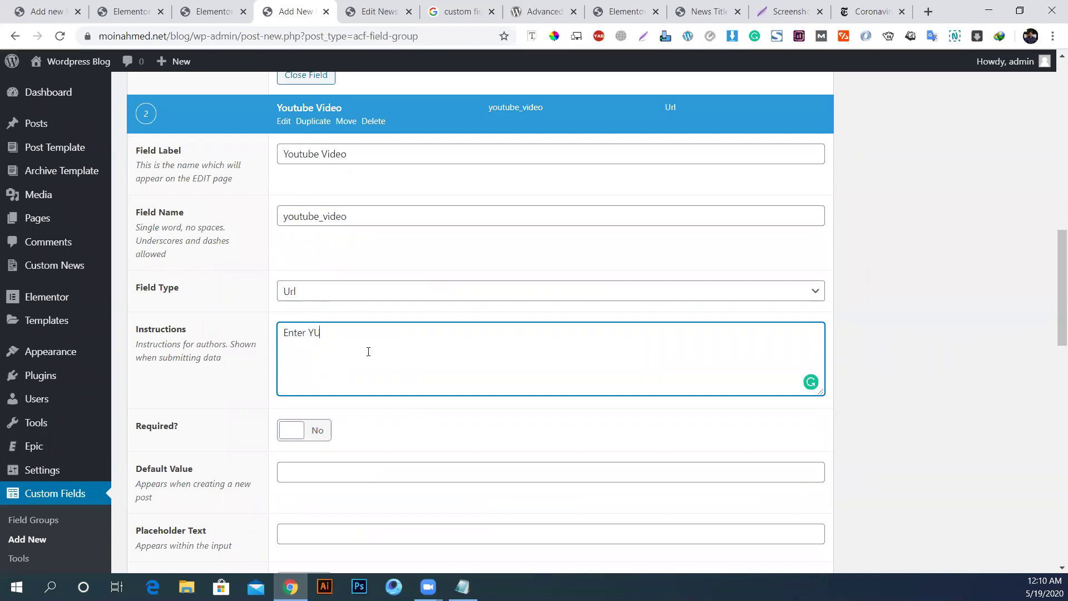
{"action": "key", "text": "BackSpace"}
{"action": "type", "text": "outube "}
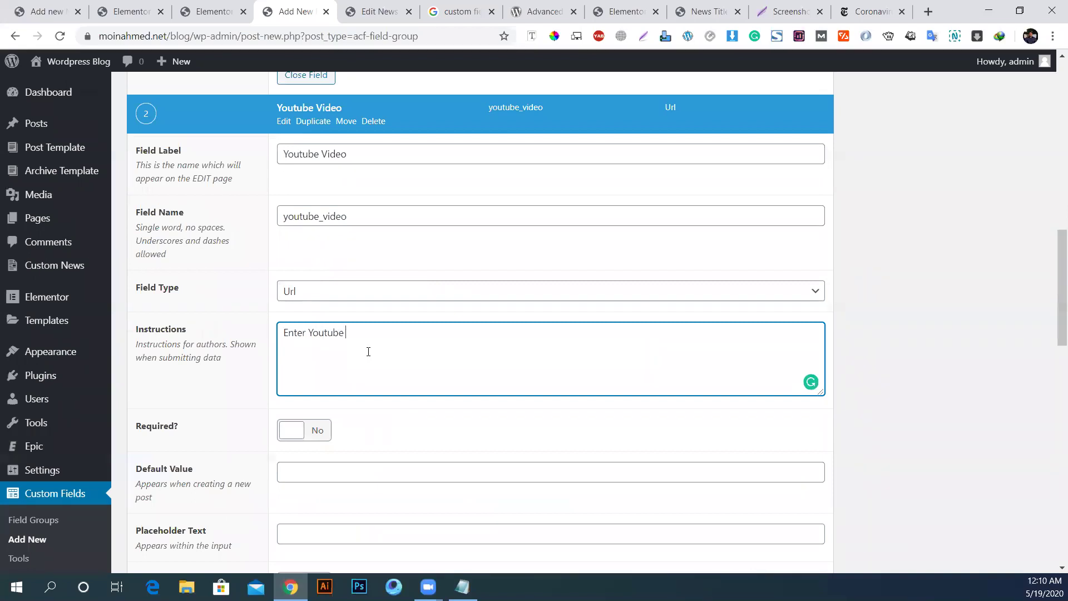
{"action": "type", "text": "Video link"}
{"action": "key", "text": "ctrl+a"}
{"action": "scroll", "coordinate": [394, 323], "scroll_direction": "down", "scroll_amount": 6}
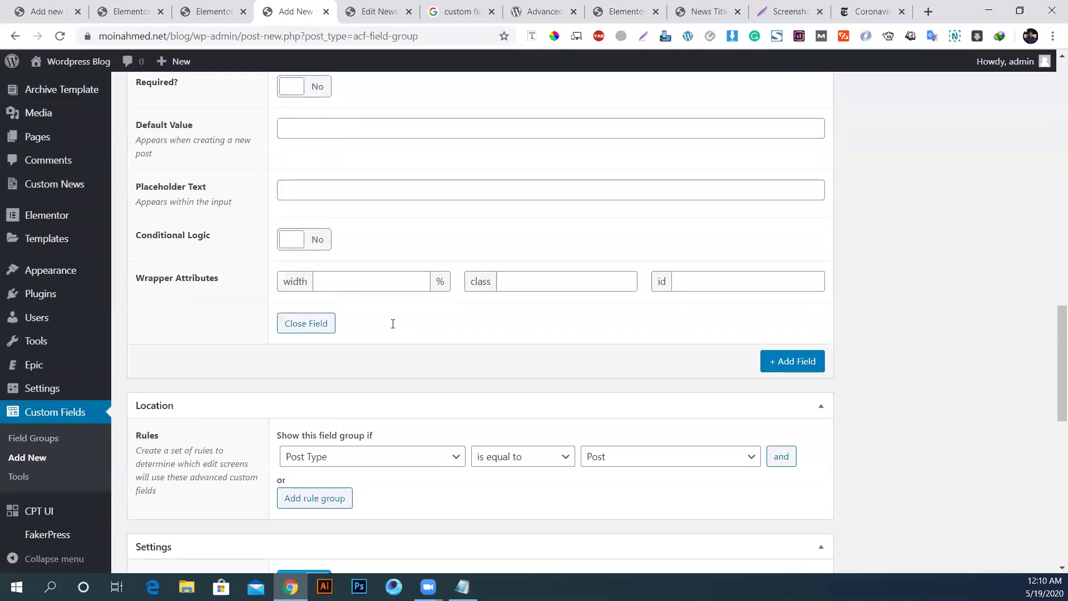
{"action": "scroll", "coordinate": [325, 325], "scroll_direction": "up", "scroll_amount": 2}
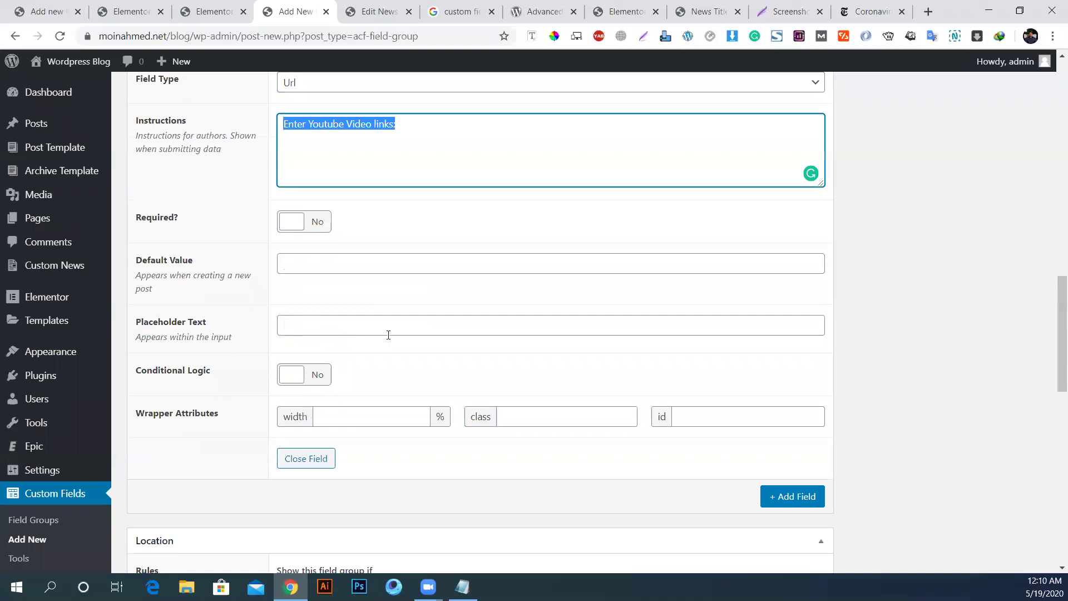
{"action": "left_click", "coordinate": [323, 329]}
{"action": "type", "text": "Enter Youtube Video links:"}
{"action": "scroll", "coordinate": [467, 345], "scroll_direction": "up", "scroll_amount": 6}
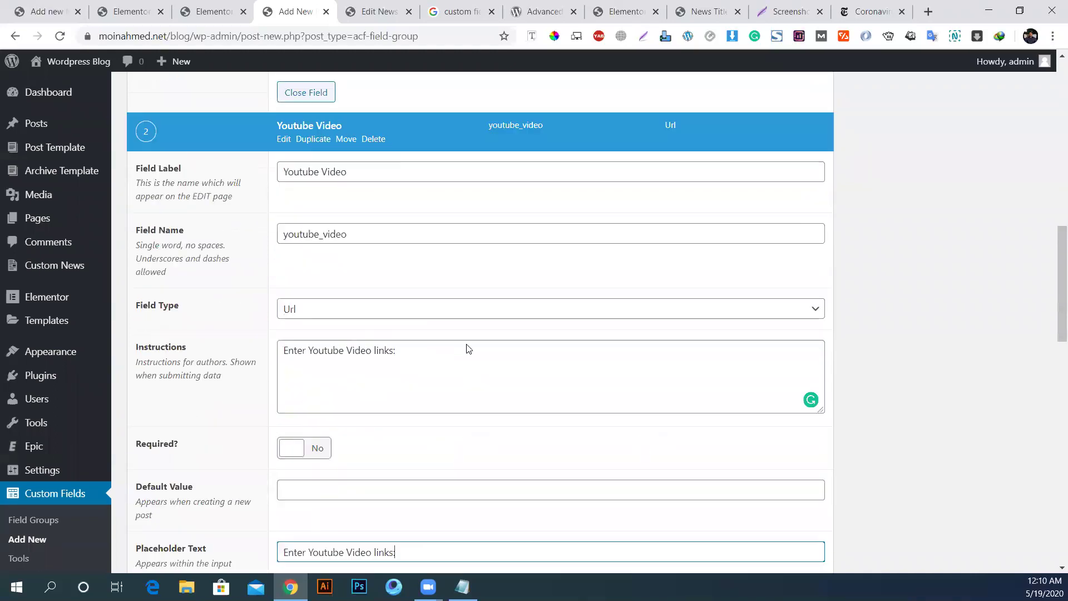
{"action": "scroll", "coordinate": [467, 348], "scroll_direction": "up", "scroll_amount": 7}
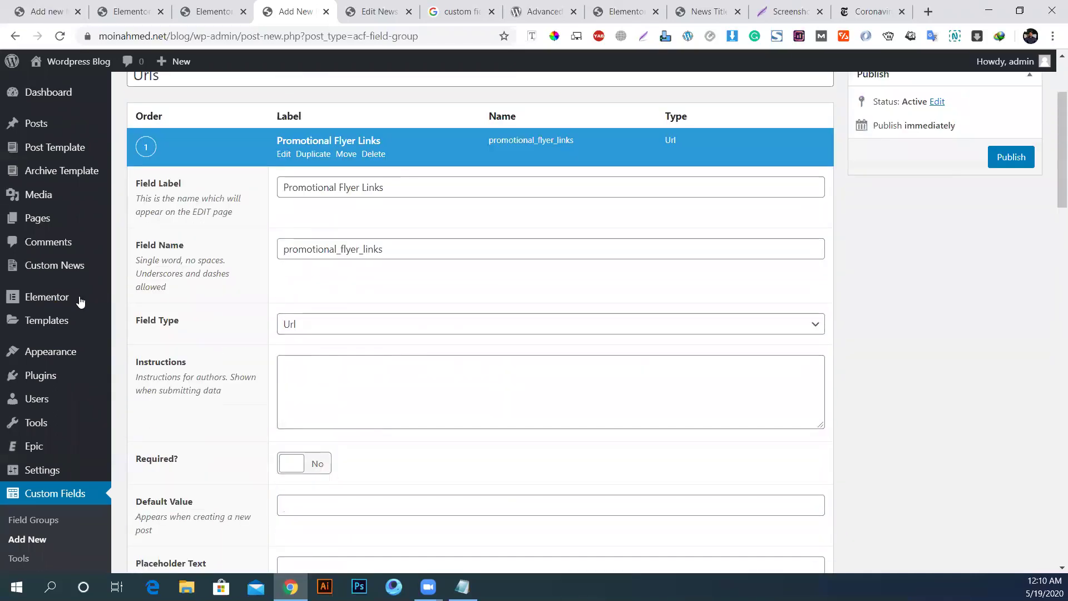
Step: Set flyer instructions to 'Enter Flyer Links. You can upload on your Media Directory and put that link here'
{"action": "scroll", "coordinate": [350, 328], "scroll_direction": "down", "scroll_amount": 1}
{"action": "left_click", "coordinate": [351, 312]}
{"action": "type", "text": "Enter Youtube Video links:"}
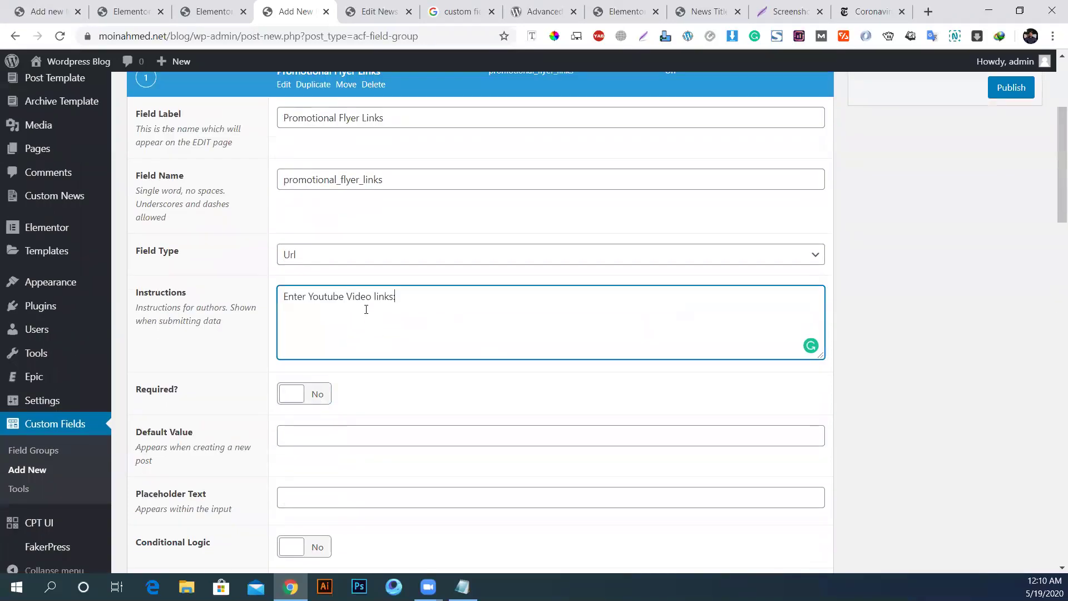
{"action": "left_click_drag", "start_coordinate": [309, 295], "coordinate": [660, 324]}
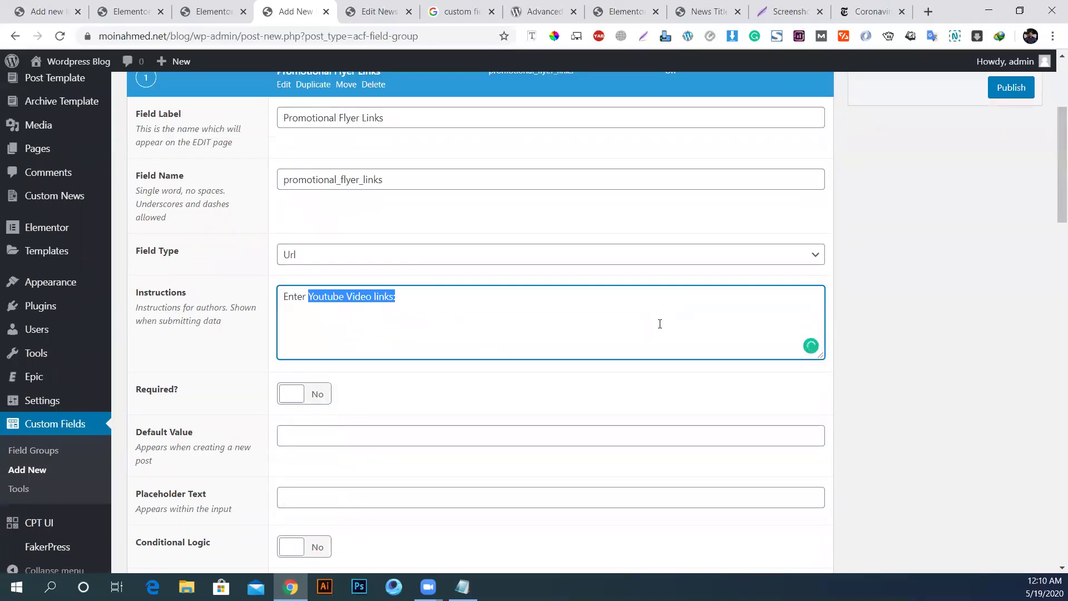
{"action": "type", "text": "Flyer Link"}
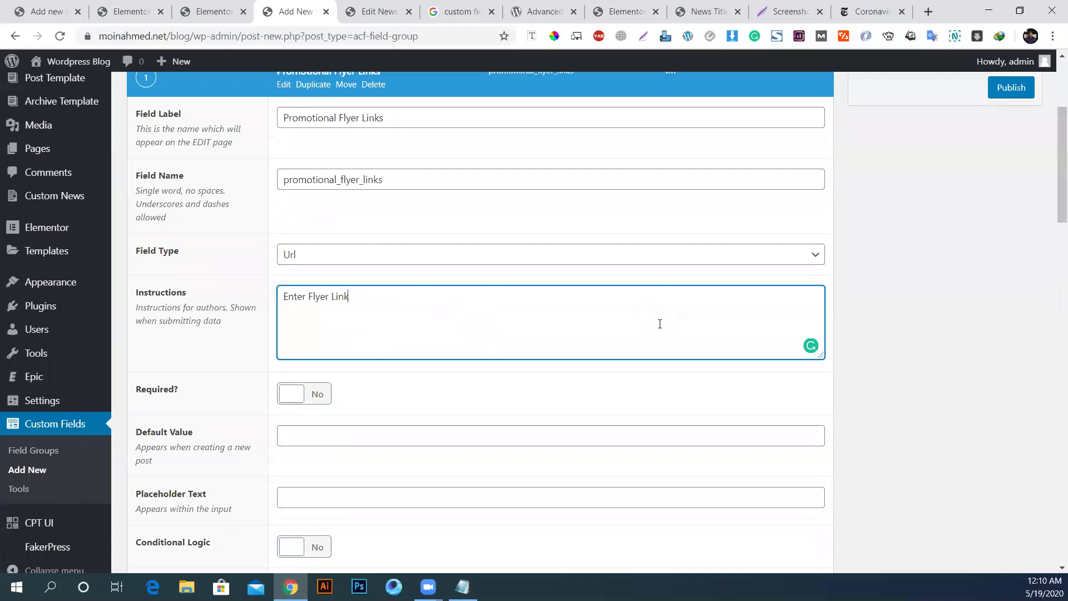
{"action": "type", "text": "s. You can upload on your vMedia Directory an"}
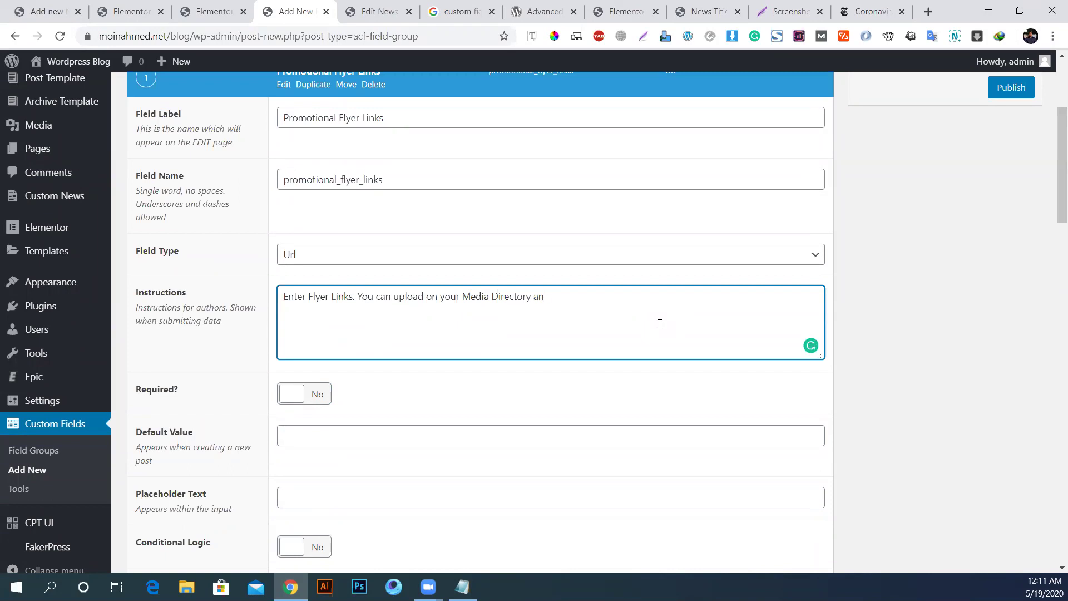
{"action": "type", "text": "d shar"}
{"action": "type", "text": "e that link"}
{"action": "key", "text": "BackSpace"}
{"action": "key", "text": "BackSpace"}
{"action": "key", "text": "BackSpace"}
{"action": "key", "text": "BackSpace"}
{"action": "key", "text": "BackSpace"}
{"action": "key", "text": "BackSpace"}
{"action": "key", "text": "BackSpace"}
{"action": "type", "text": "put that link here"}
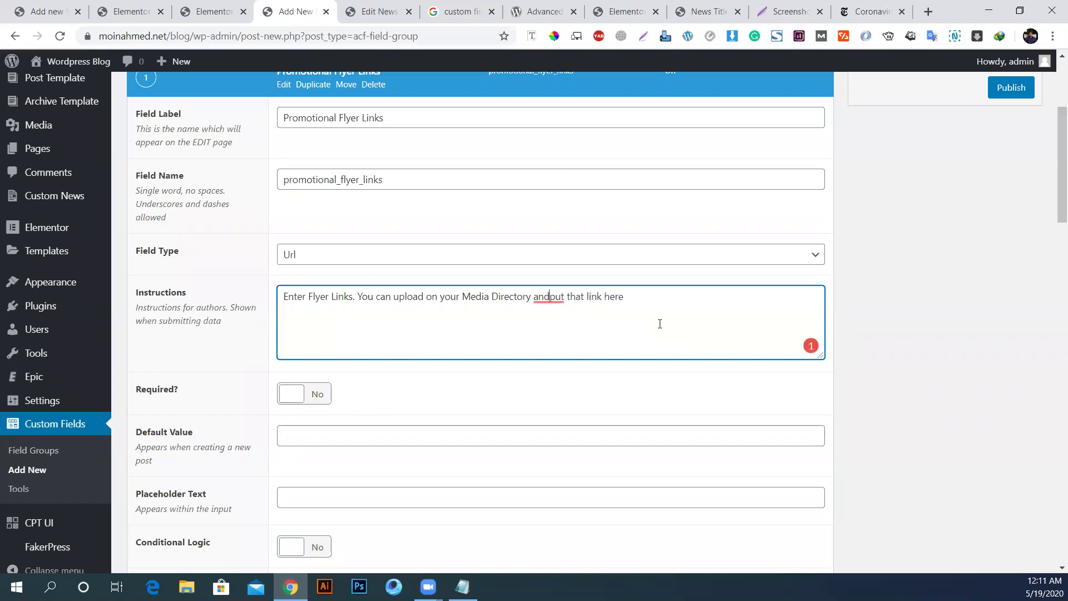
{"action": "scroll", "coordinate": [1033, 337], "scroll_direction": "up", "scroll_amount": 4}
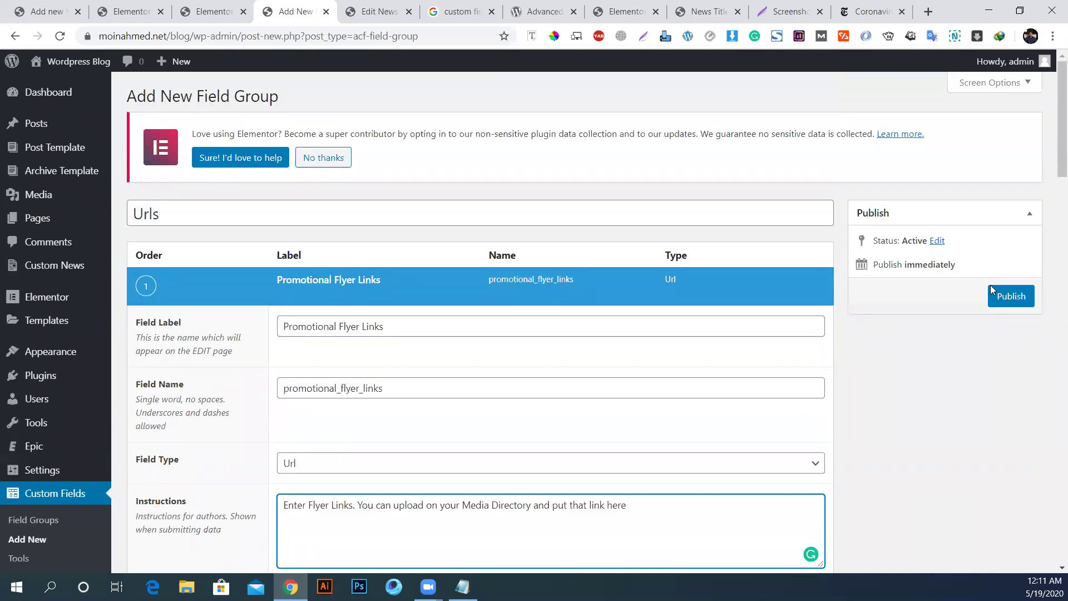
Step: Publish the Urls field group and reload the news post to check its fields
{"action": "left_click", "coordinate": [1013, 296]}
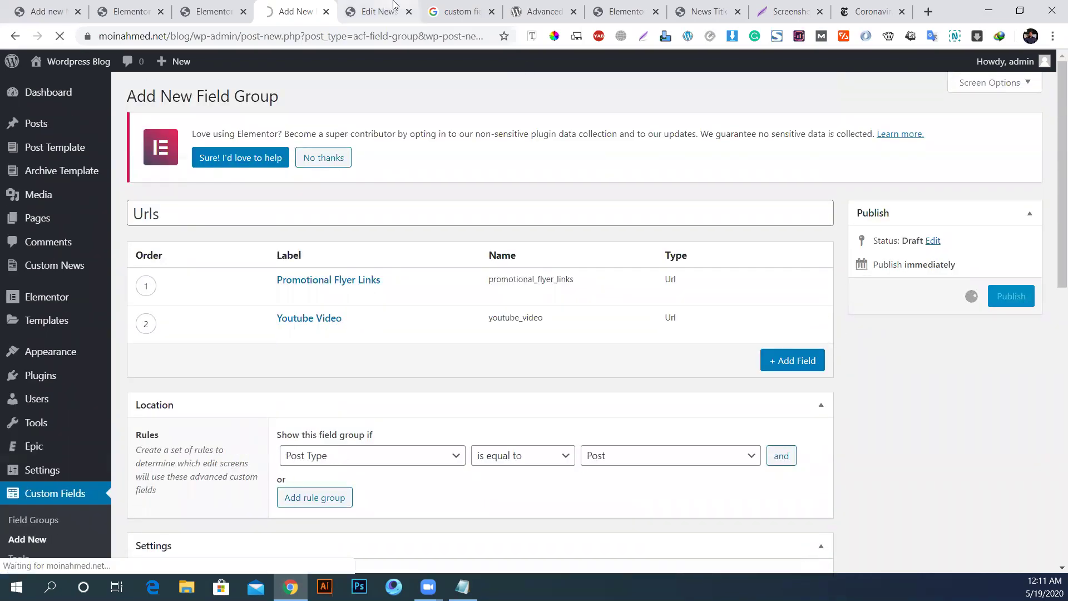
{"action": "left_click", "coordinate": [383, 6]}
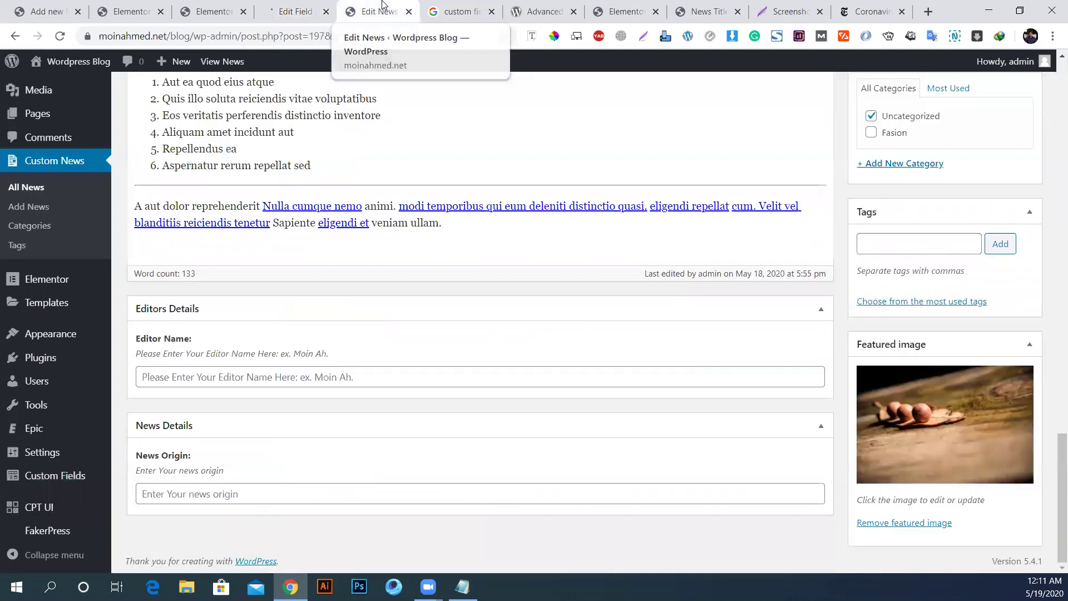
{"action": "left_click", "coordinate": [58, 37]}
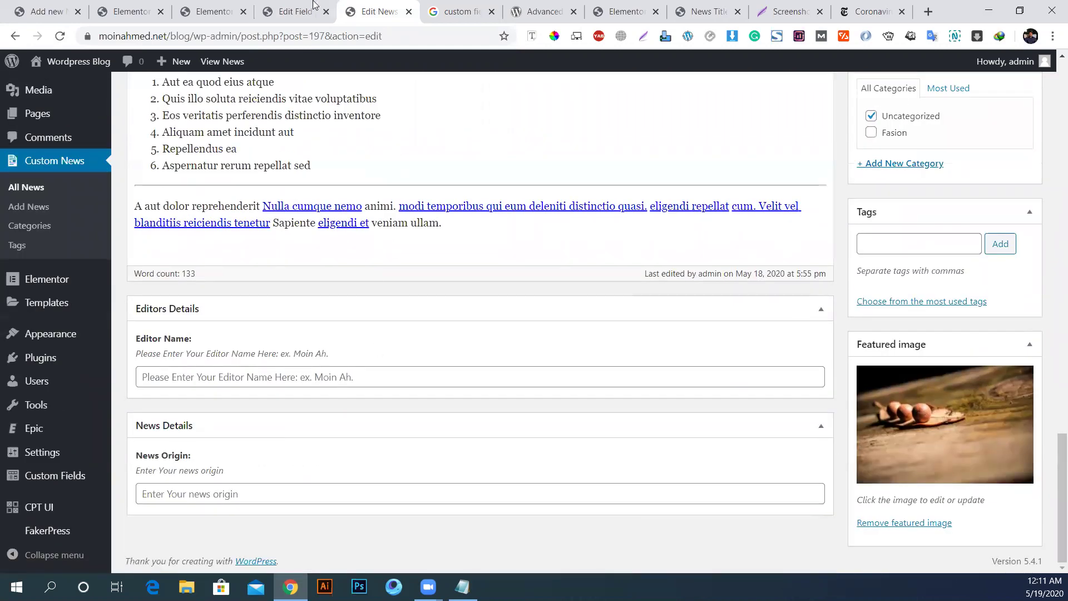
Step: Change the Urls group location to Post Type equal to News and update it
{"action": "left_click", "coordinate": [295, 12]}
{"action": "scroll", "coordinate": [634, 298], "scroll_direction": "down", "scroll_amount": 4}
{"action": "left_click", "coordinate": [633, 299]}
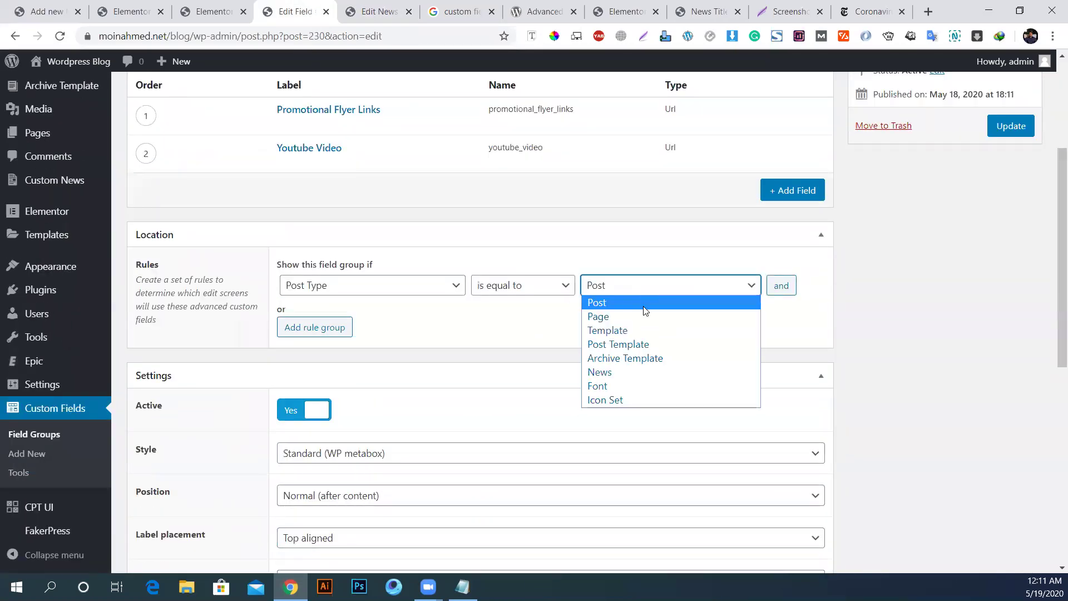
{"action": "left_click", "coordinate": [626, 371]}
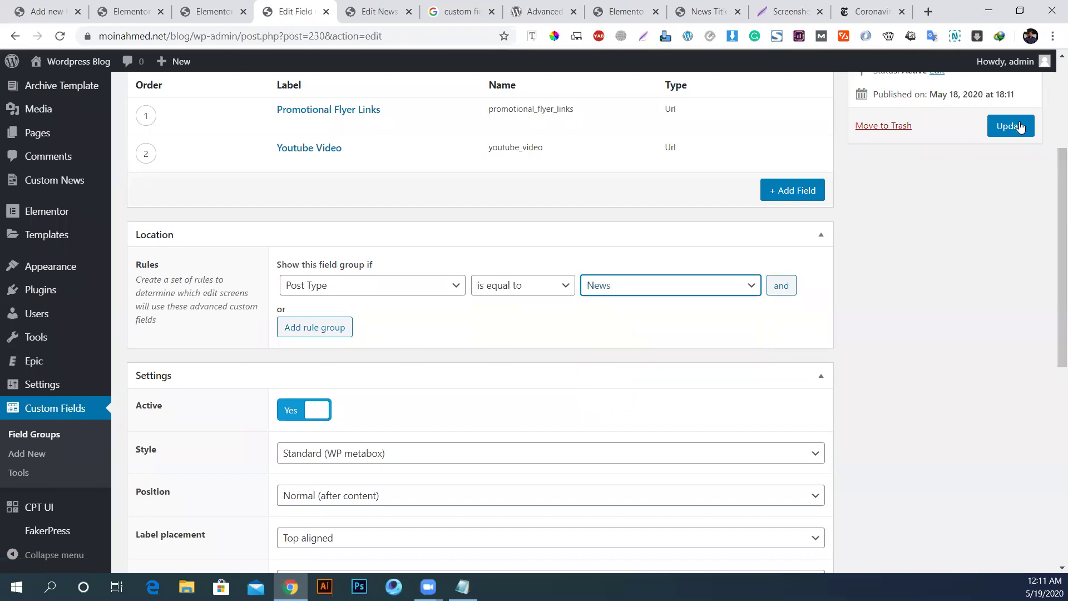
{"action": "left_click", "coordinate": [1014, 127]}
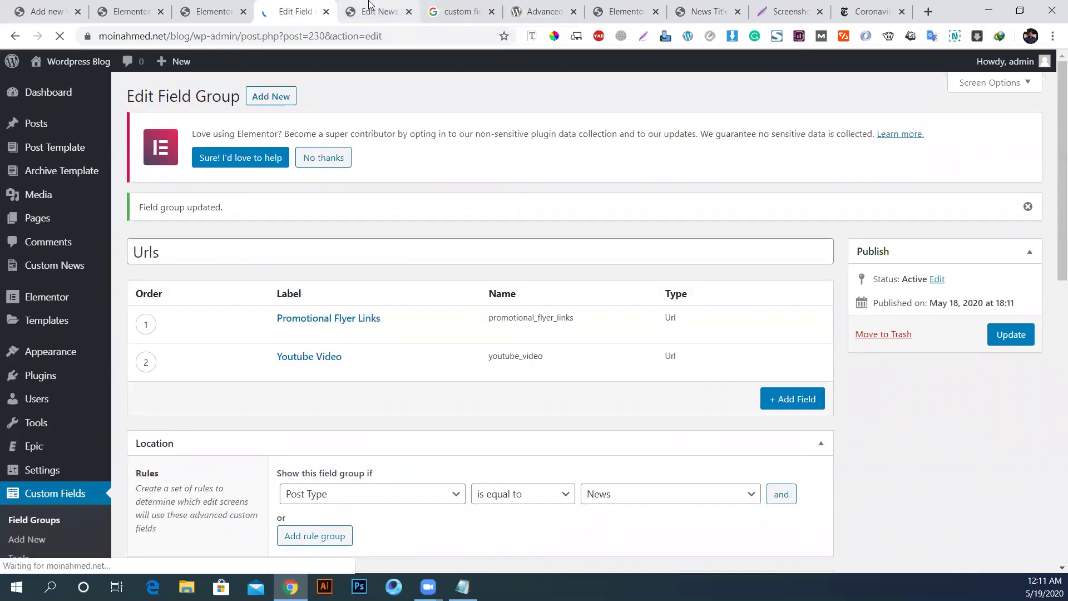
{"action": "left_click", "coordinate": [369, 6]}
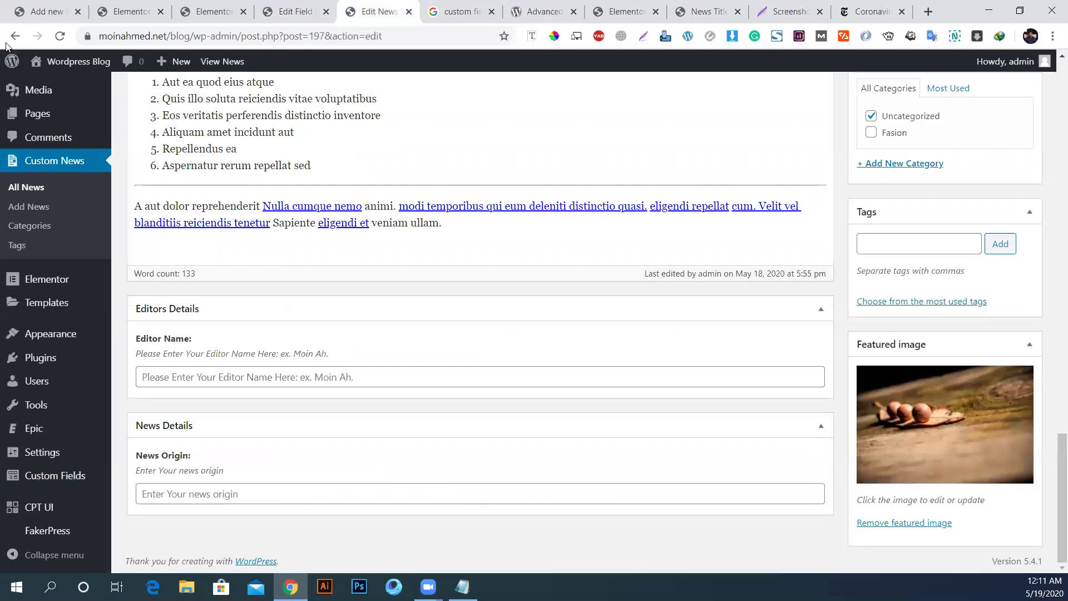
Step: Reload the news post and enter the editor's name
{"action": "left_click", "coordinate": [60, 37]}
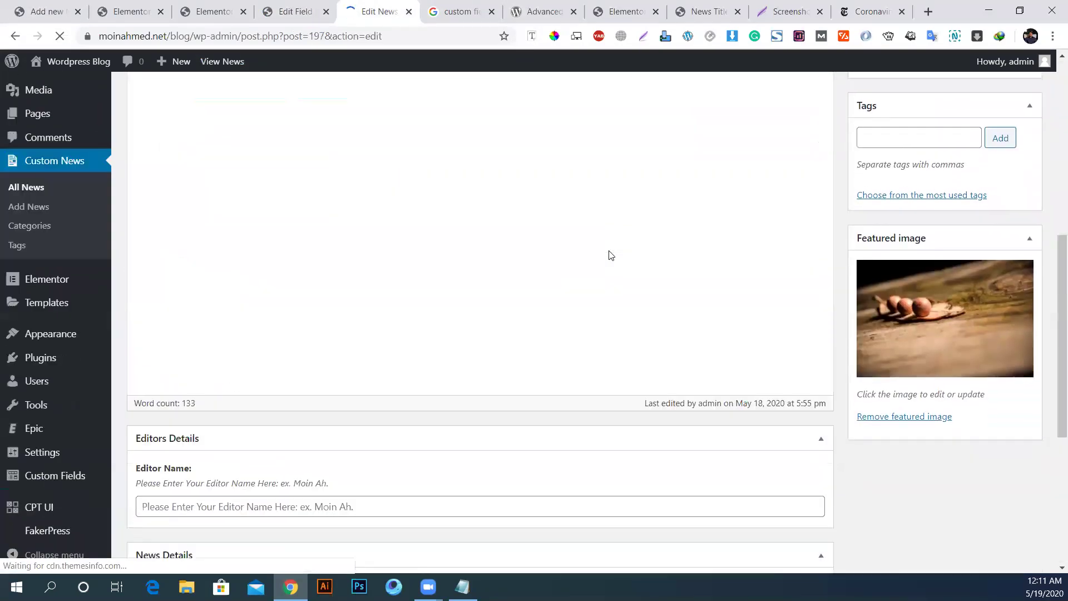
{"action": "scroll", "coordinate": [611, 255], "scroll_direction": "down", "scroll_amount": 10}
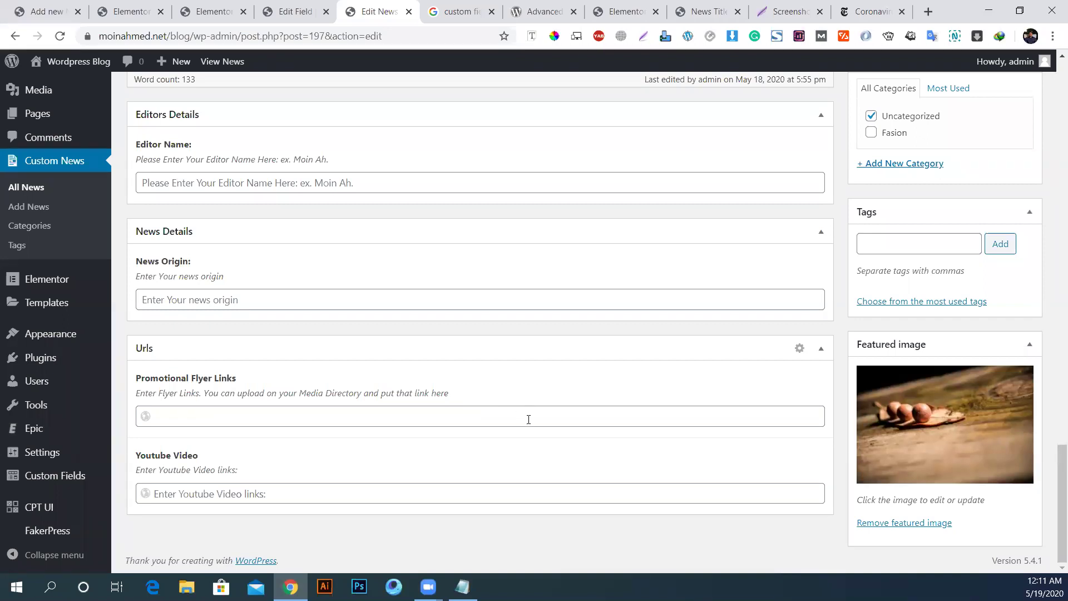
{"action": "scroll", "coordinate": [529, 419], "scroll_direction": "up", "scroll_amount": 3}
{"action": "left_click", "coordinate": [213, 322]}
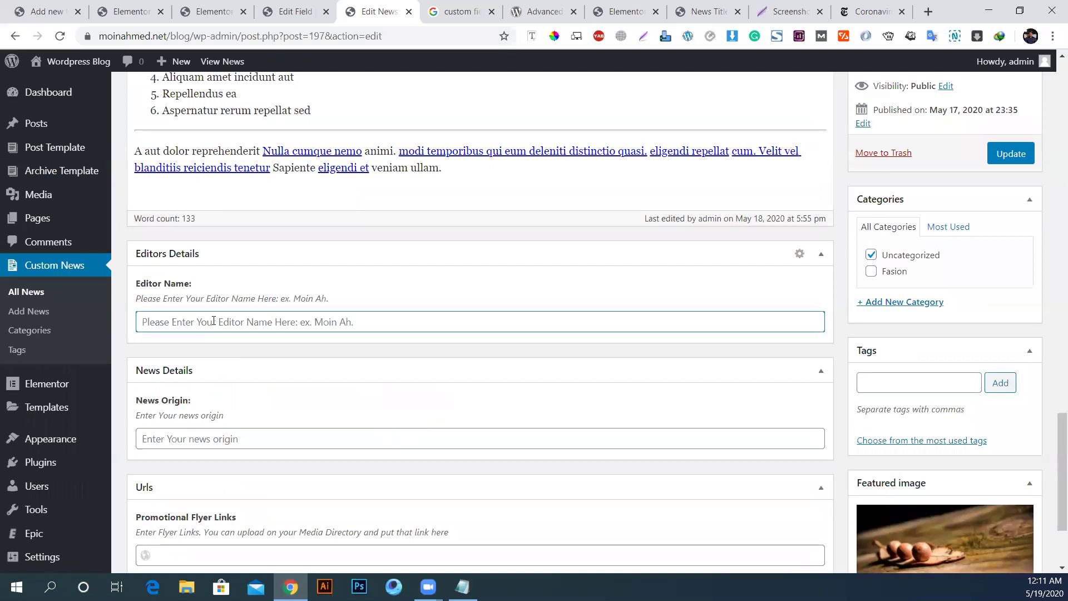
{"action": "type", "text": "Moin Ahamed"}
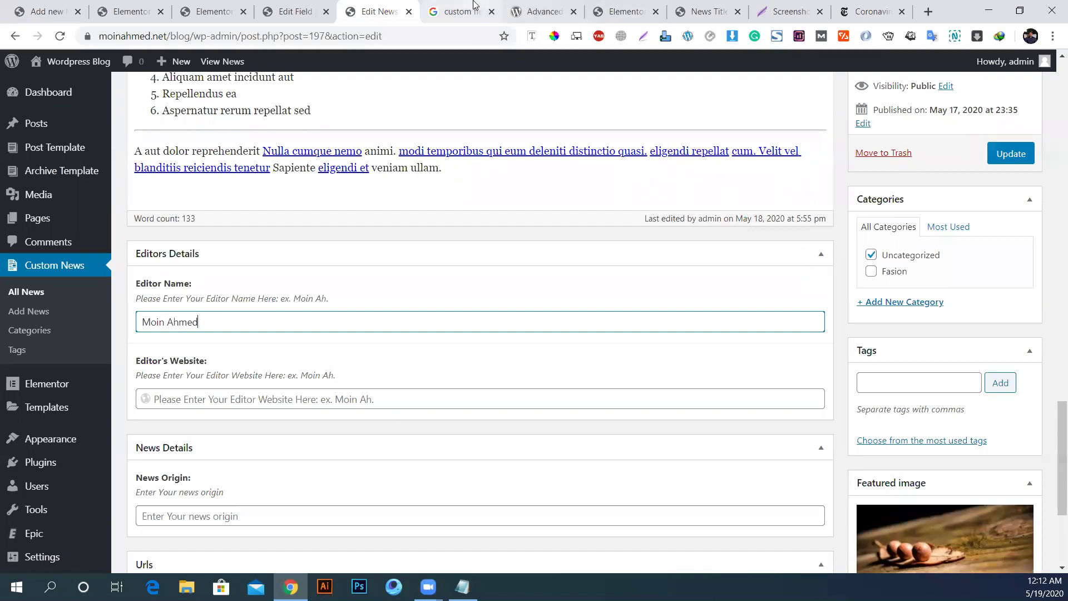
Step: Paste the editor's website address into Editor's Website, correcting it to https
{"action": "left_click", "coordinate": [461, 11]}
{"action": "left_click", "coordinate": [279, 36]}
{"action": "type", "text": "mdmoinahmed.com"}
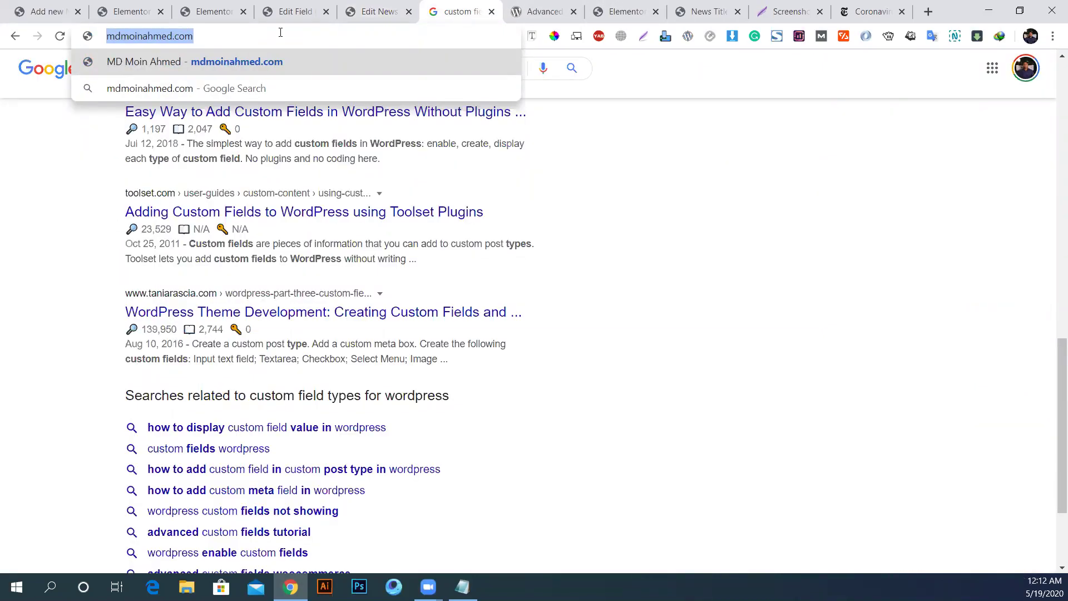
{"action": "left_click", "coordinate": [379, 11]}
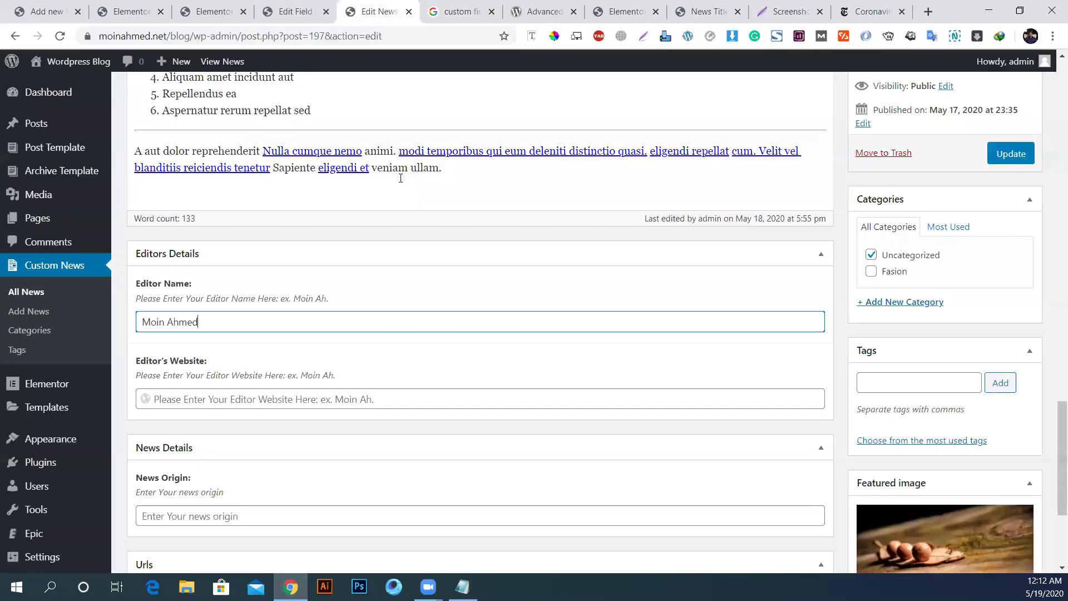
{"action": "left_click", "coordinate": [217, 401]}
{"action": "type", "text": "http://mdmoinahmed.com/"}
{"action": "left_click", "coordinate": [171, 399]}
{"action": "type", "text": "s"}
{"action": "left_click", "coordinate": [349, 432]}
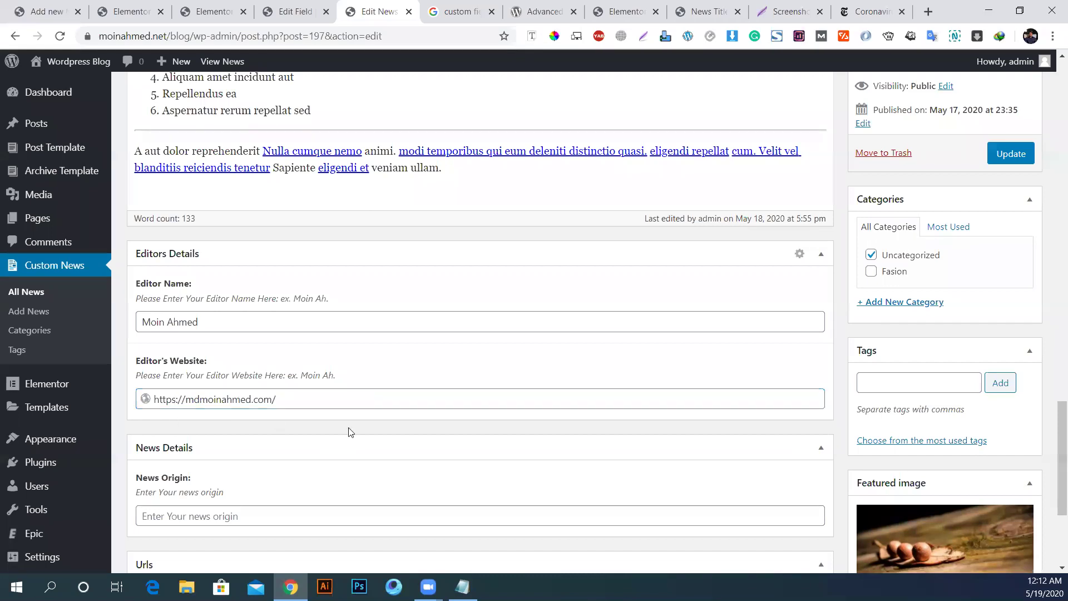
Step: Enter Bangladesh as the News Origin
{"action": "scroll", "coordinate": [365, 432], "scroll_direction": "down", "scroll_amount": 3}
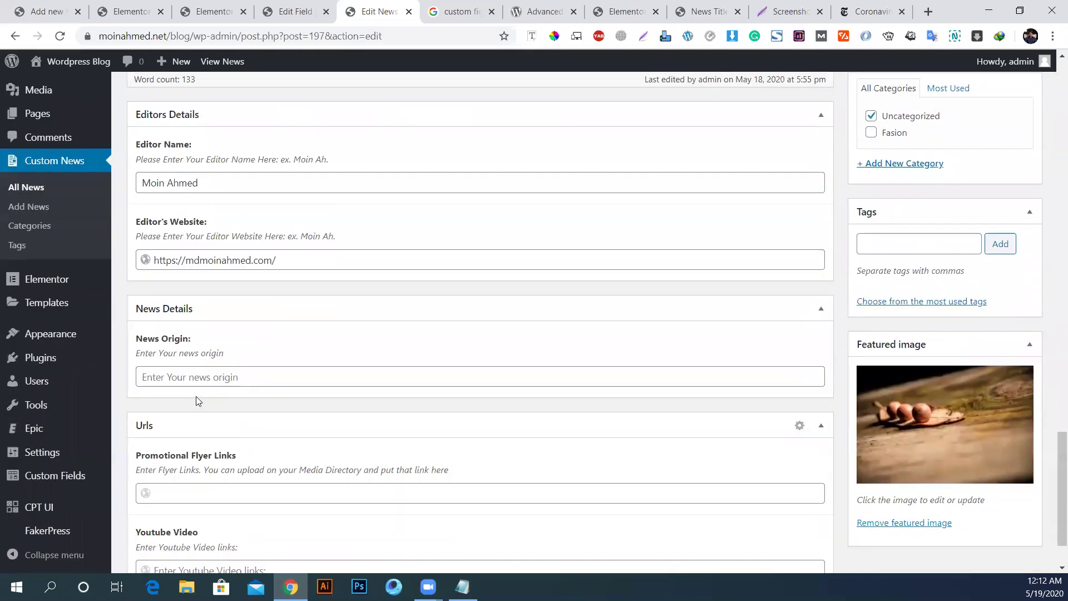
{"action": "left_click", "coordinate": [209, 377]}
{"action": "type", "text": "Bangladesh"}
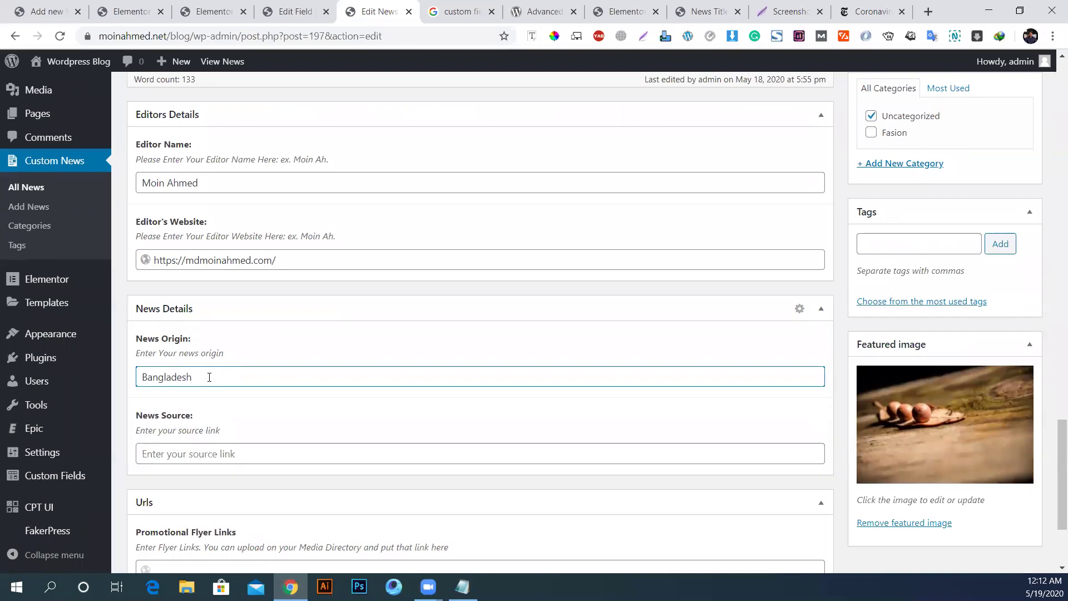
{"action": "left_click", "coordinate": [242, 461]}
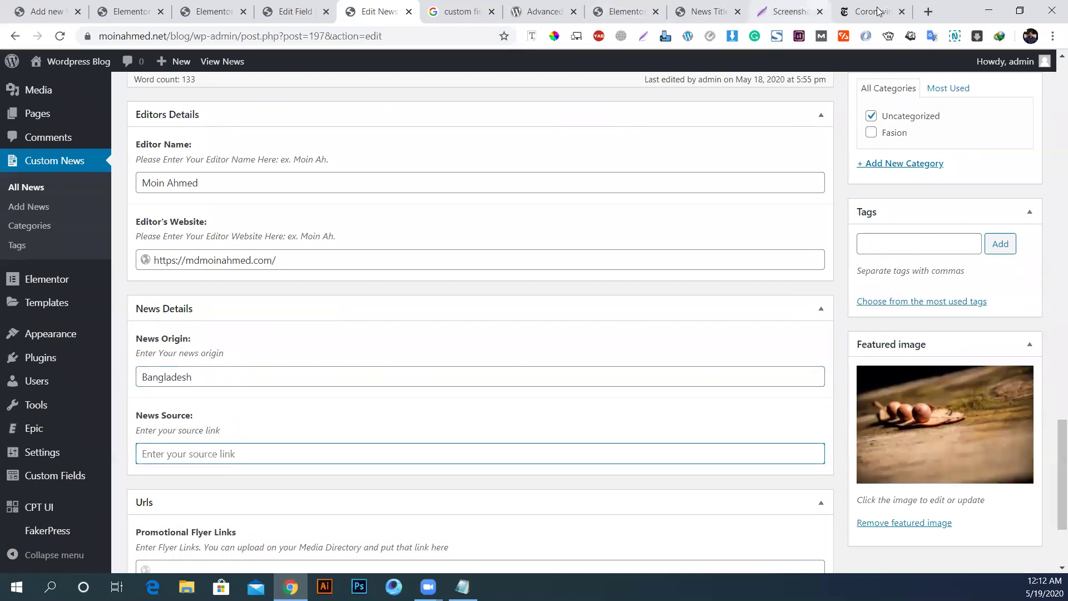
Step: Paste the nytimes.com coronavirus-updates article URL into the News Source field
{"action": "left_click", "coordinate": [871, 11]}
{"action": "left_click", "coordinate": [191, 36]}
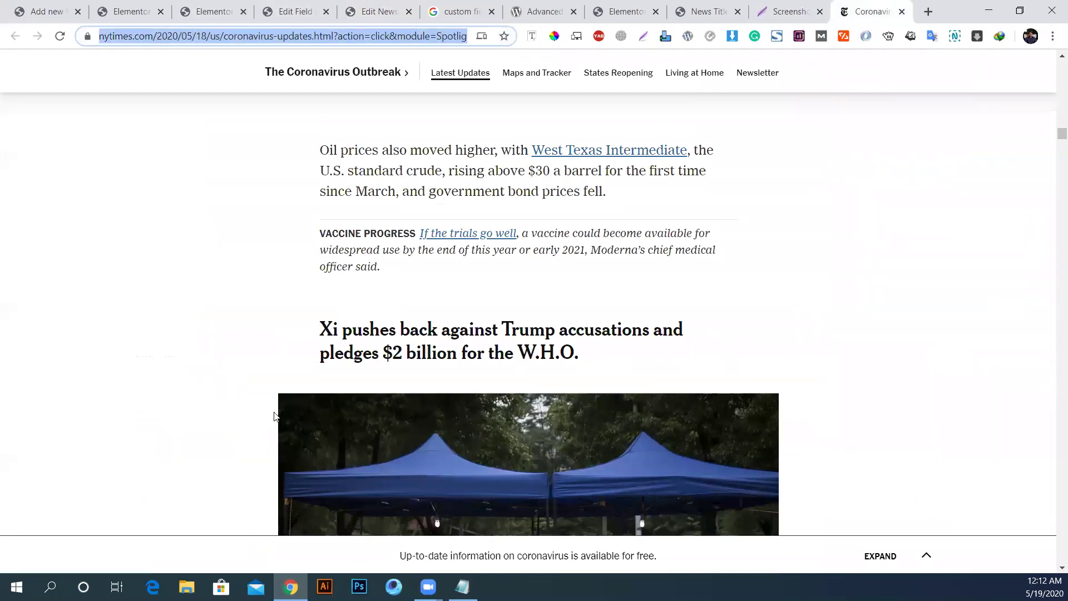
{"action": "left_click", "coordinate": [285, 7]}
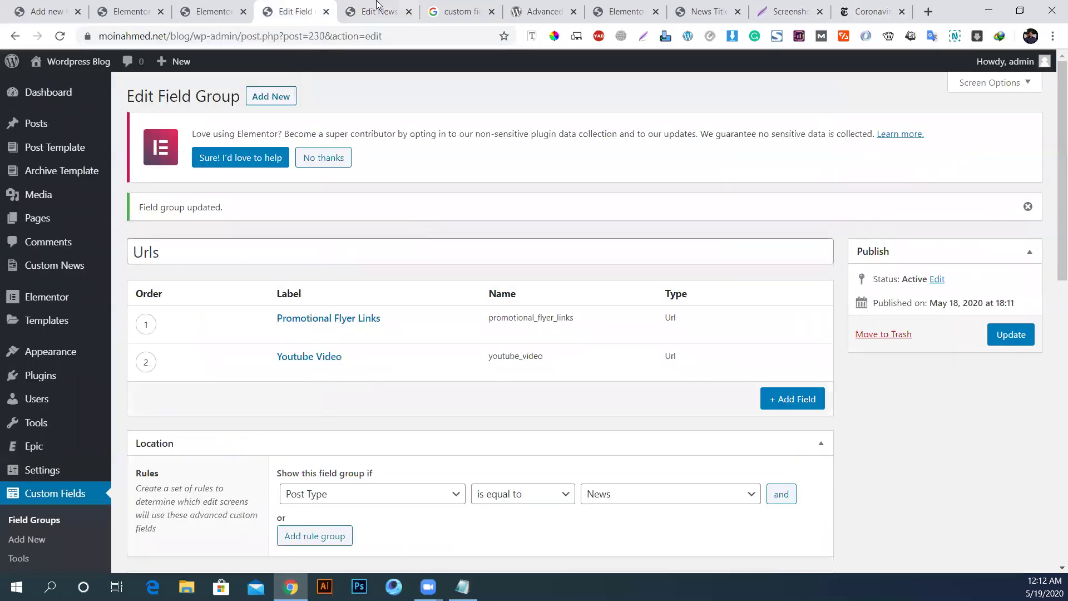
{"action": "left_click", "coordinate": [381, 10]}
{"action": "type", "text": "https://www.nytimes.com/2020/05/18/us/coronavirus-updates.html?action=click&module=Spotlight&pgtype=Homepage"}
{"action": "scroll", "coordinate": [307, 485], "scroll_direction": "down", "scroll_amount": 3}
{"action": "left_click", "coordinate": [194, 424]}
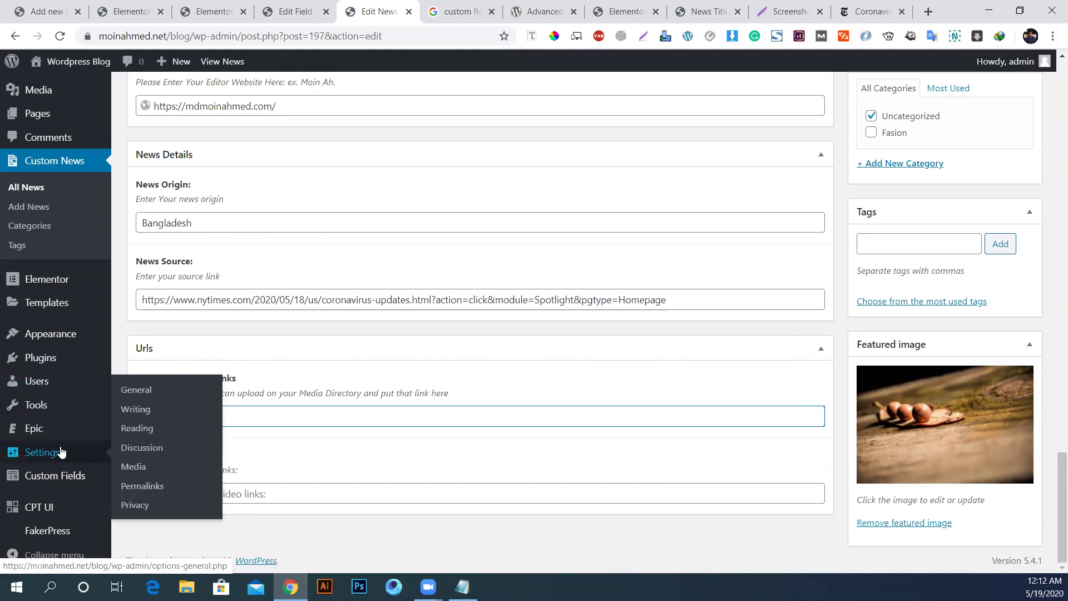
{"action": "scroll", "coordinate": [34, 256], "scroll_direction": "up", "scroll_amount": 2}
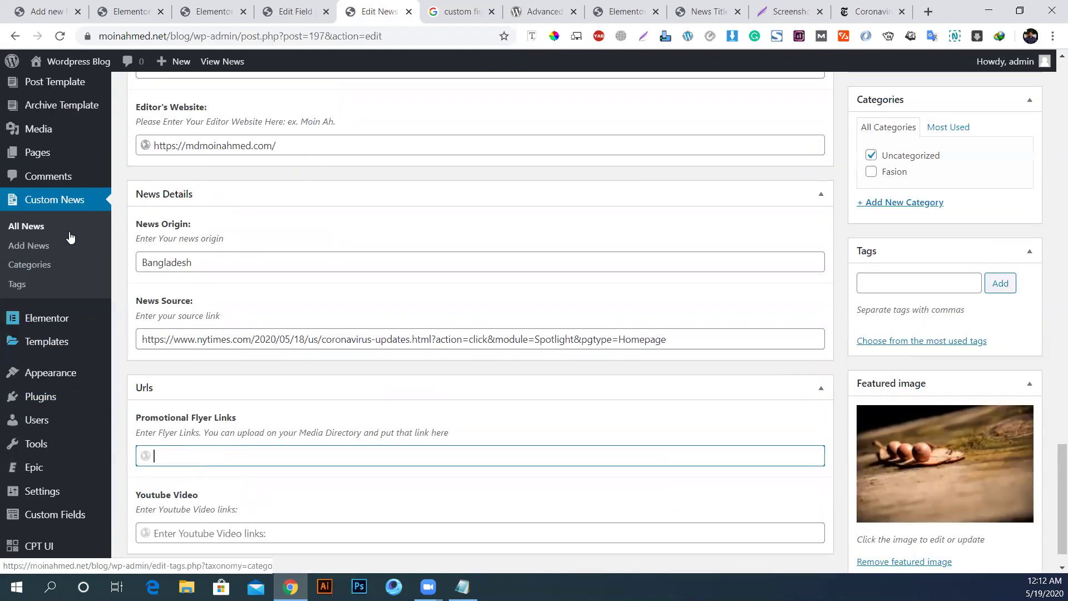
Step: Copy the nuts photo's Media Library URL into the Promotional Flyer Links field
{"action": "middle_click", "coordinate": [33, 200]}
{"action": "scroll", "coordinate": [33, 200], "scroll_direction": "down", "scroll_amount": 3}
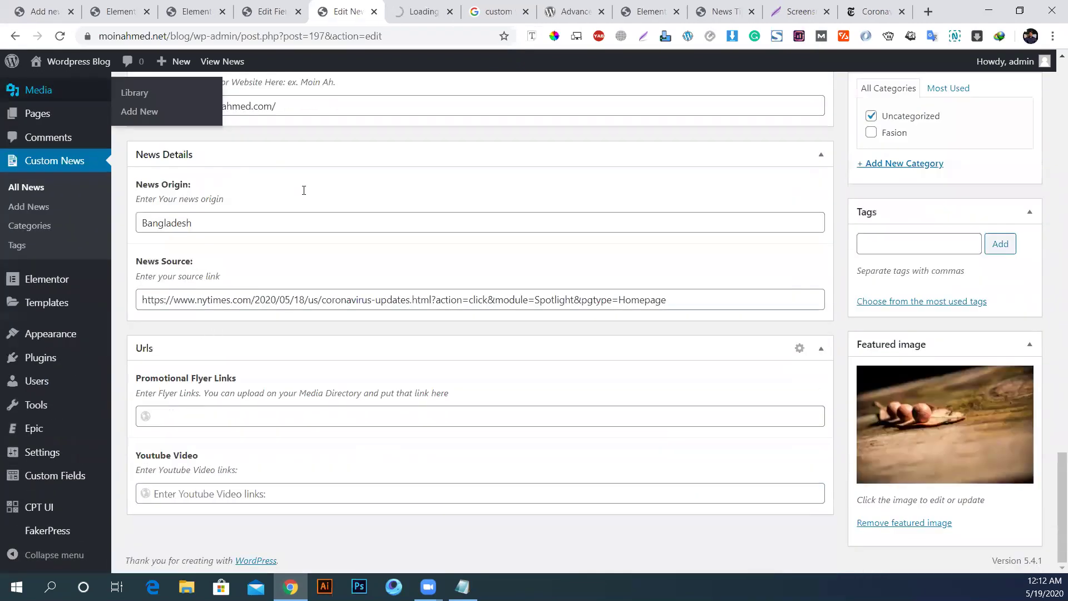
{"action": "left_click", "coordinate": [402, 5]}
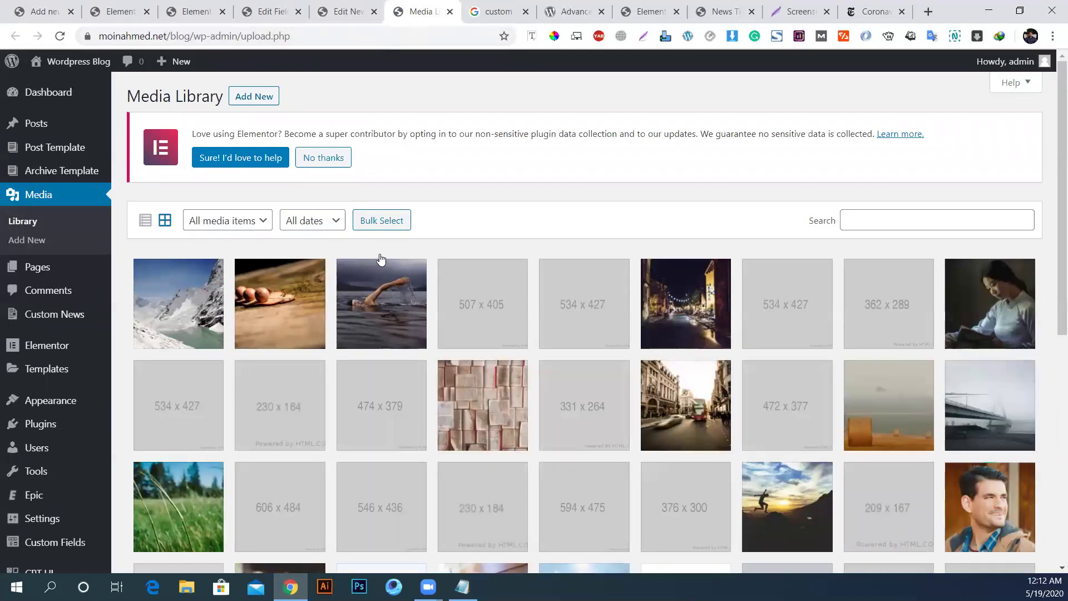
{"action": "left_click", "coordinate": [260, 309]}
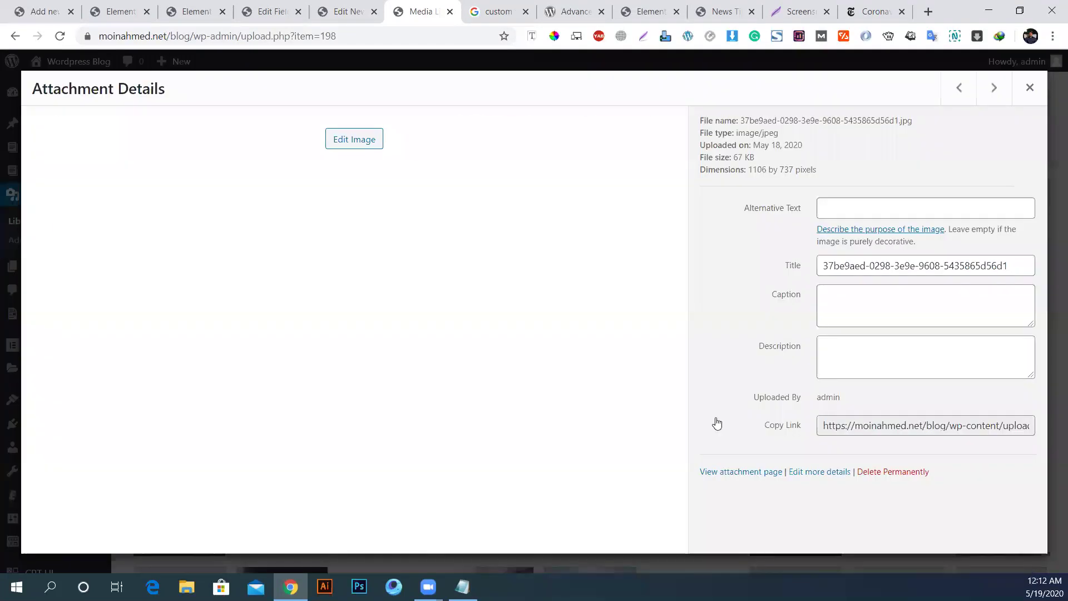
{"action": "left_click", "coordinate": [923, 427]}
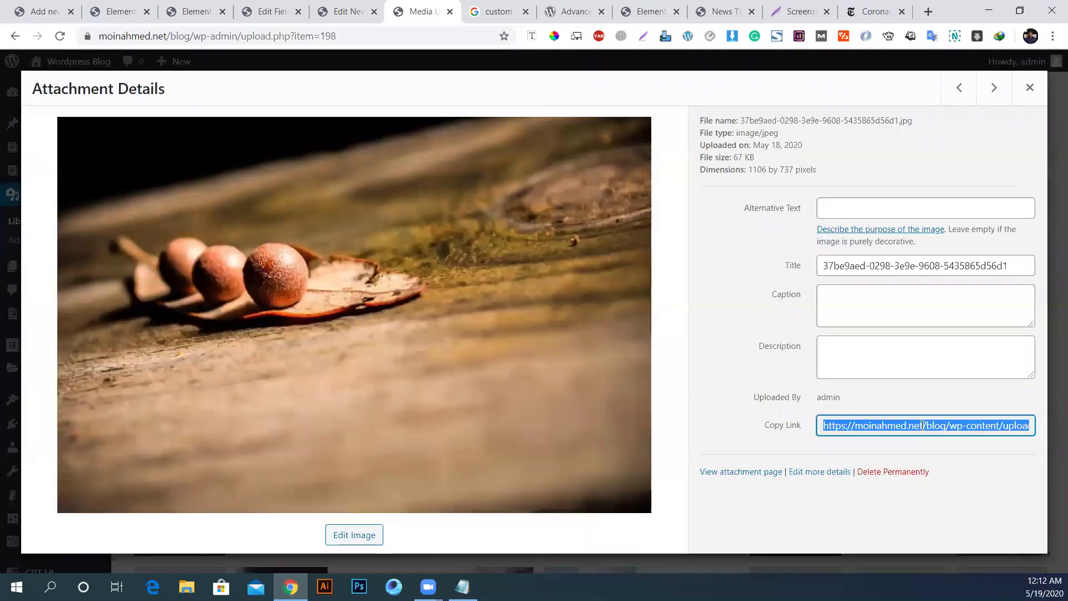
{"action": "left_click", "coordinate": [345, 11]}
{"action": "left_click", "coordinate": [239, 414]}
{"action": "key", "text": "ctrl+v"}
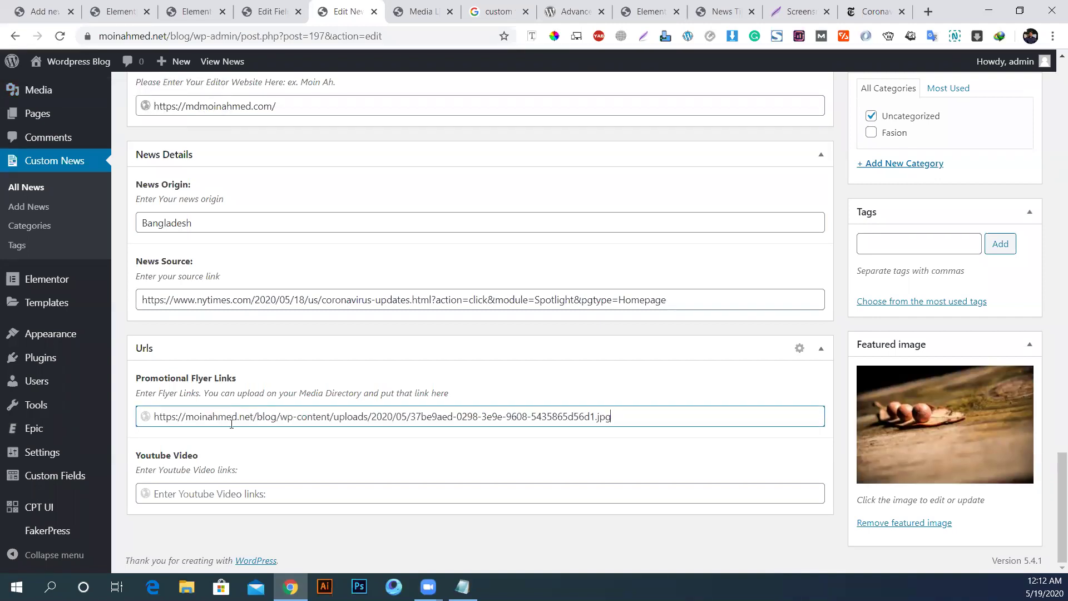
{"action": "left_click", "coordinate": [329, 503]}
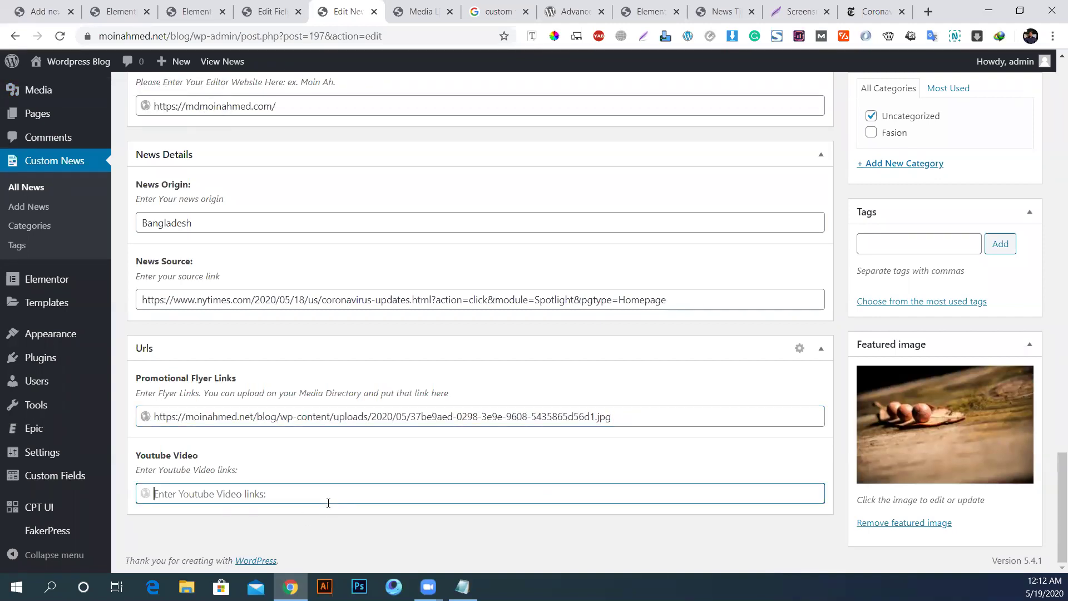
Step: Paste the Baaghi 3 YouTube video link into Youtube Video and update the news post
{"action": "left_click", "coordinate": [928, 11]}
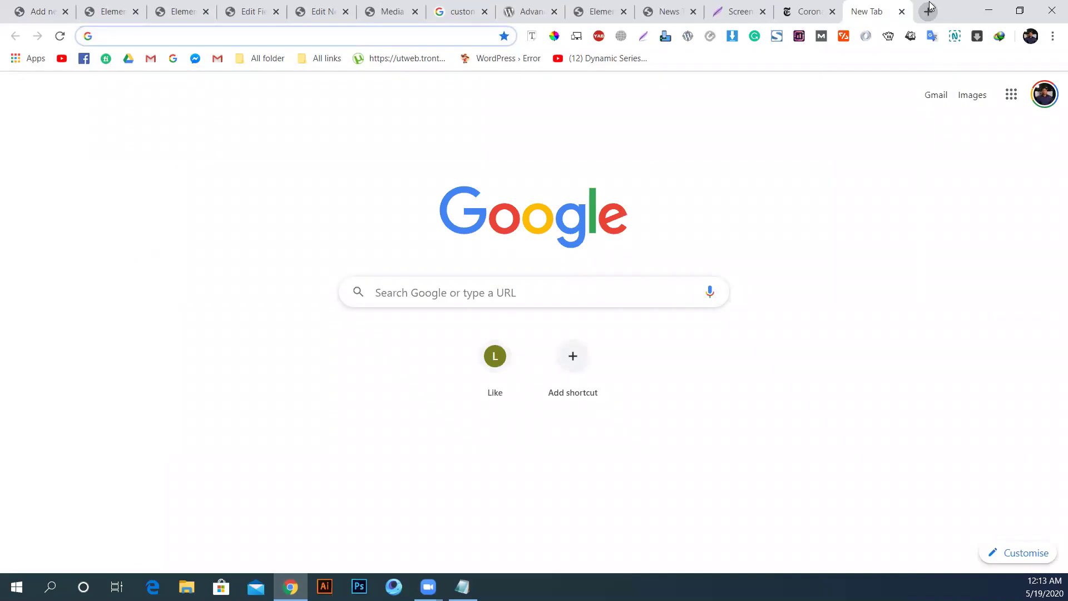
{"action": "type", "text": "youtube.com"}
{"action": "key", "text": "Return"}
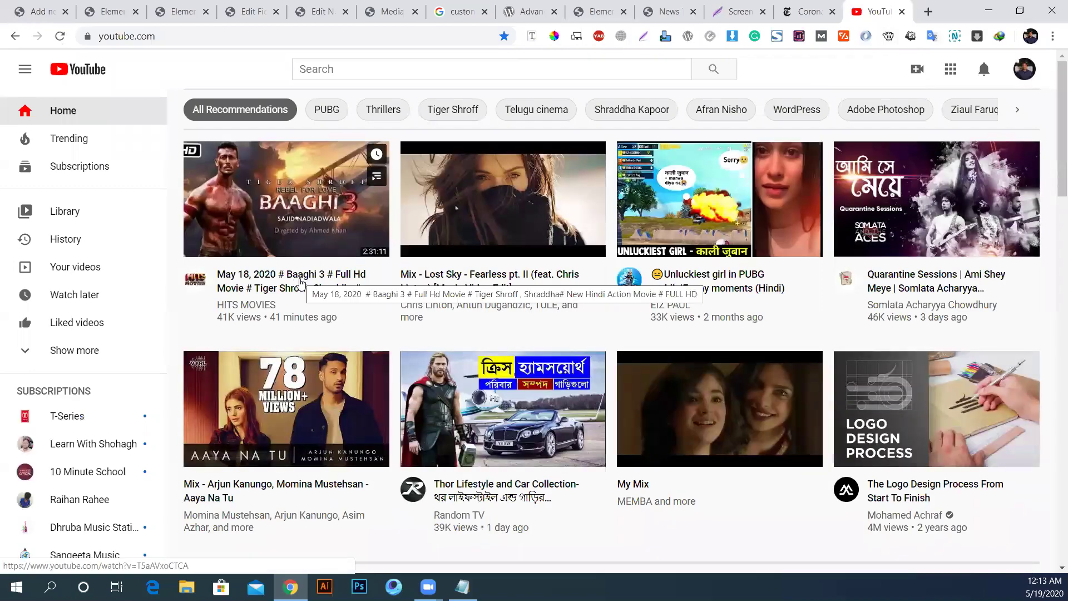
{"action": "left_click", "coordinate": [301, 282]}
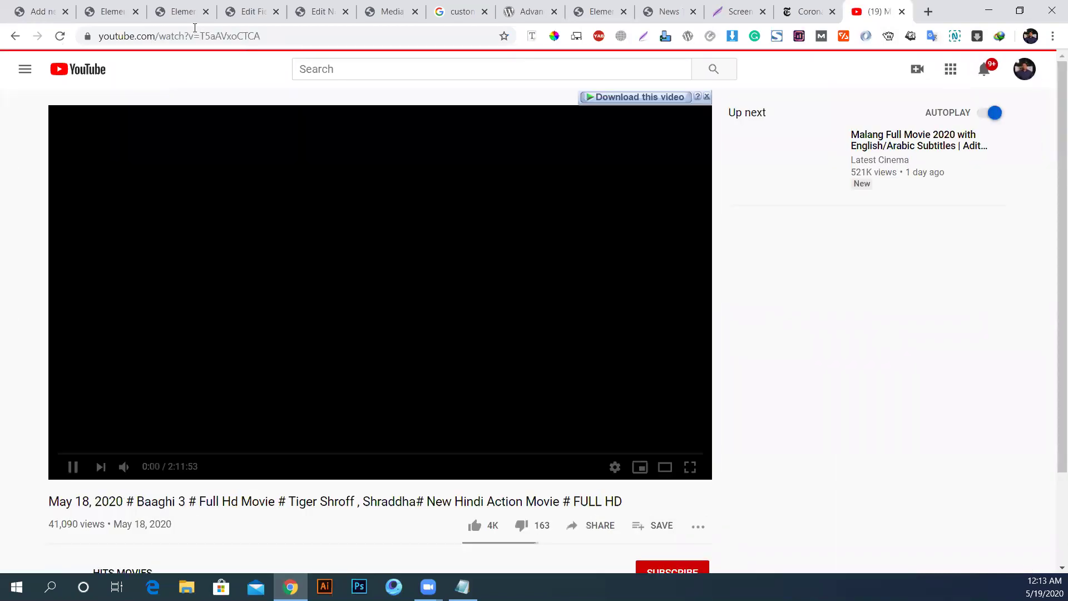
{"action": "left_click", "coordinate": [190, 35]}
{"action": "key", "text": "ctrl+c"}
{"action": "left_click", "coordinate": [406, 236]}
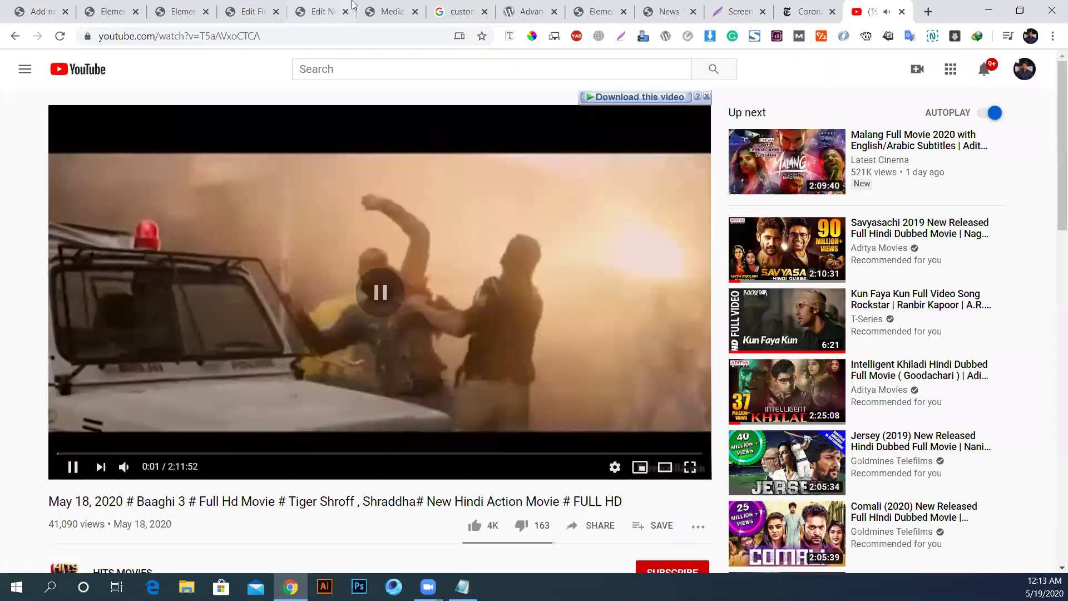
{"action": "left_click", "coordinate": [387, 11]}
{"action": "left_click", "coordinate": [320, 11]}
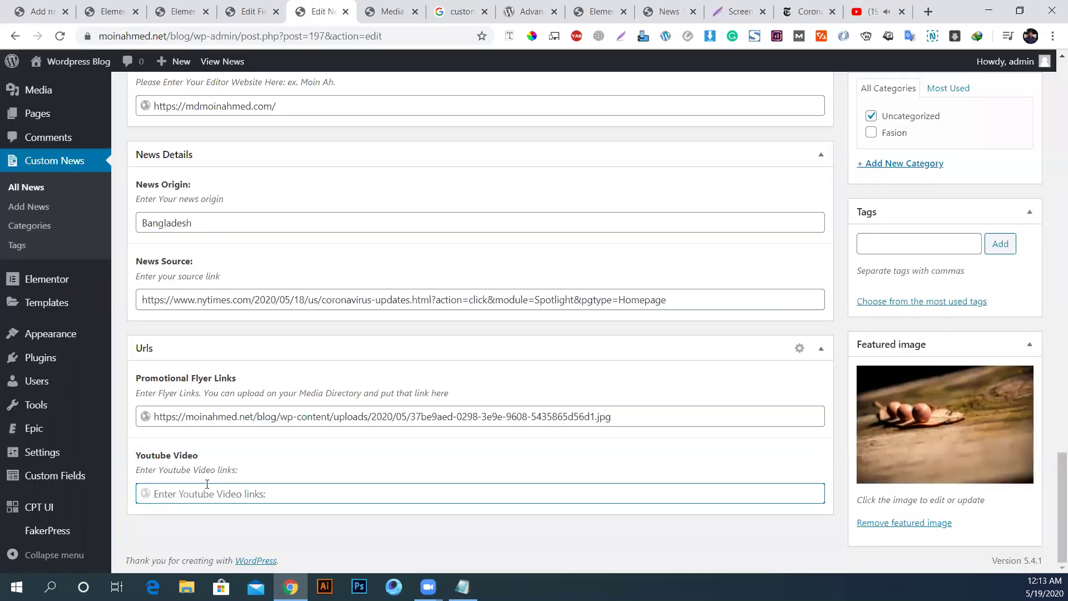
{"action": "key", "text": "ctrl+v"}
{"action": "scroll", "coordinate": [647, 399], "scroll_direction": "up", "scroll_amount": 10}
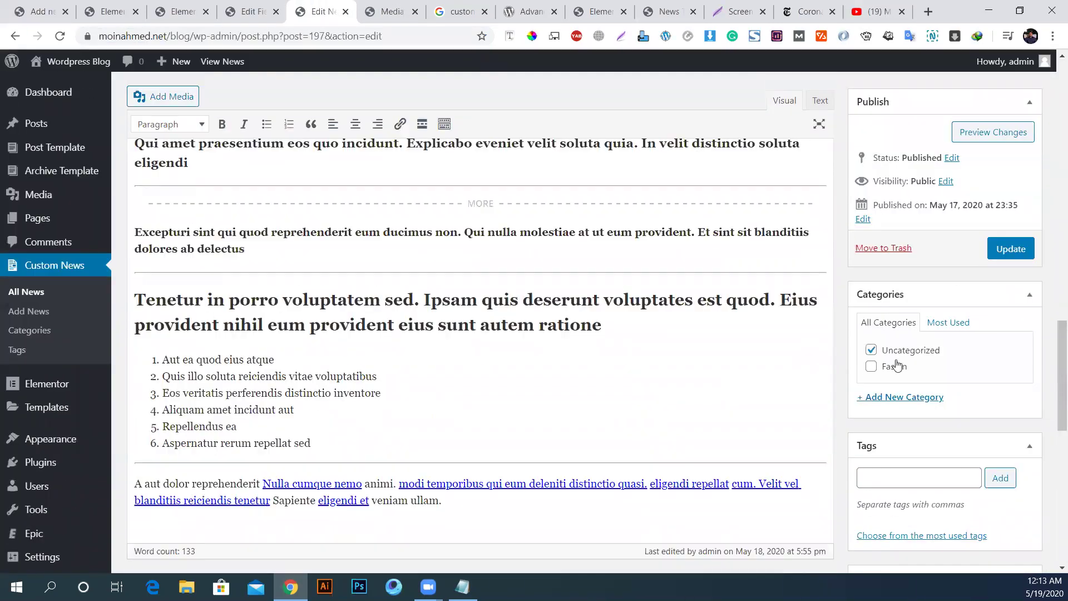
{"action": "left_click", "coordinate": [1002, 250]}
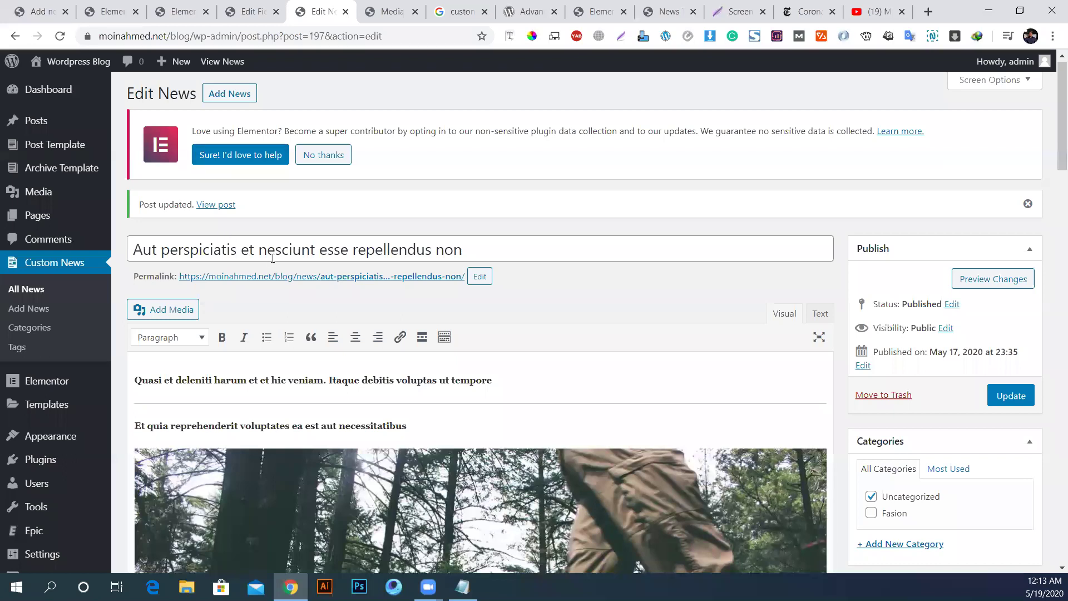
Step: View the live news post 'Aut perspiciatis et nesciunt esse repellendus non' in a new tab
{"action": "middle_click", "coordinate": [301, 278]}
{"action": "left_click", "coordinate": [368, 5]}
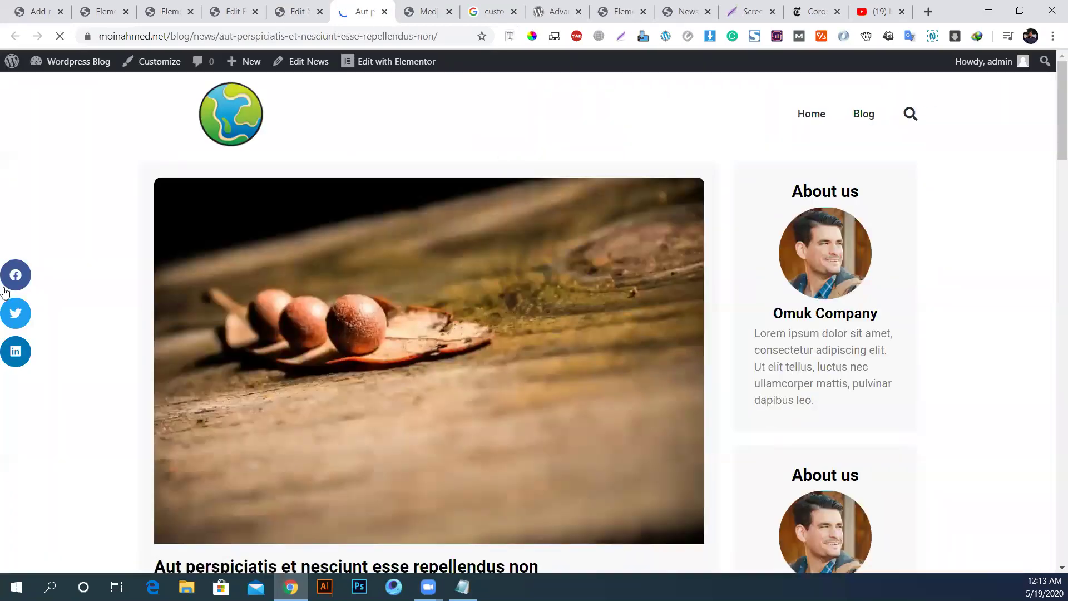
{"action": "scroll", "coordinate": [454, 298], "scroll_direction": "down", "scroll_amount": 8}
{"action": "scroll", "coordinate": [460, 285], "scroll_direction": "down", "scroll_amount": 15}
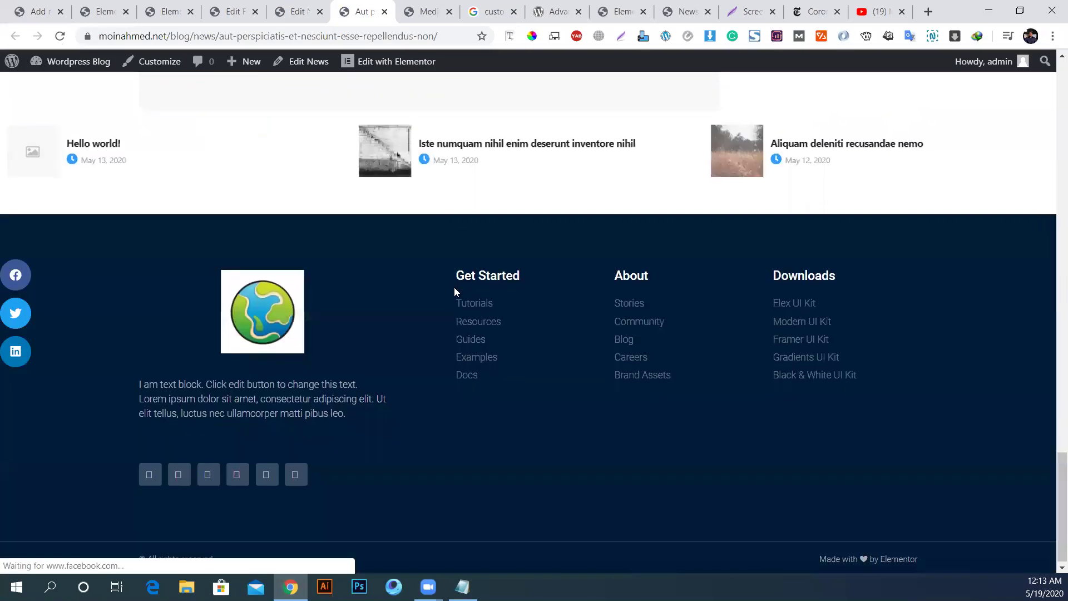
{"action": "scroll", "coordinate": [454, 300], "scroll_direction": "up", "scroll_amount": 5}
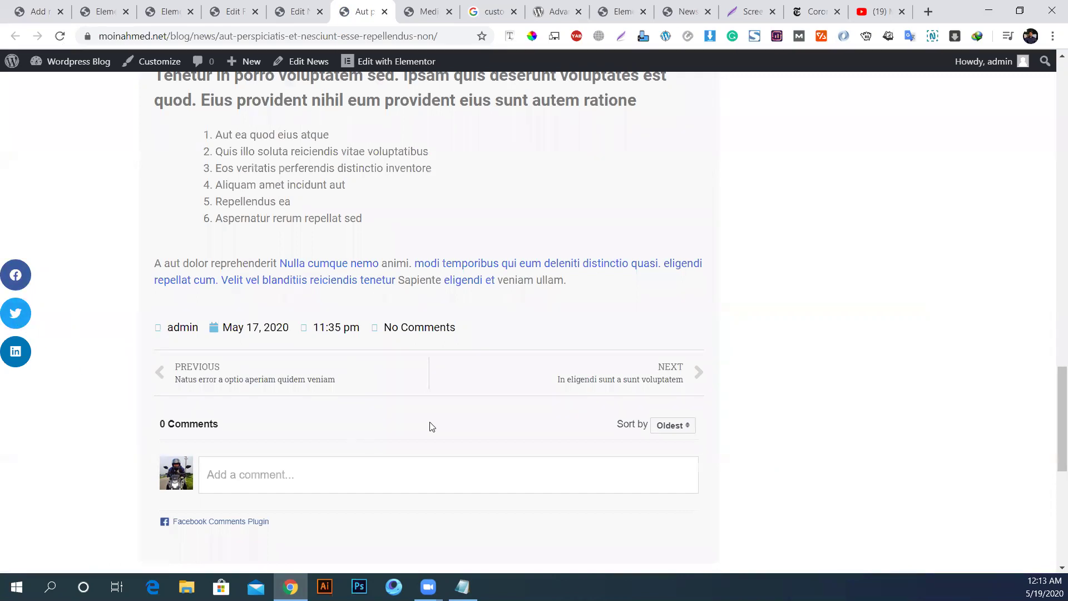
Step: Open the post's News Template in Elementor in a background tab from the admin bar
{"action": "scroll", "coordinate": [373, 429], "scroll_direction": "up", "scroll_amount": 15}
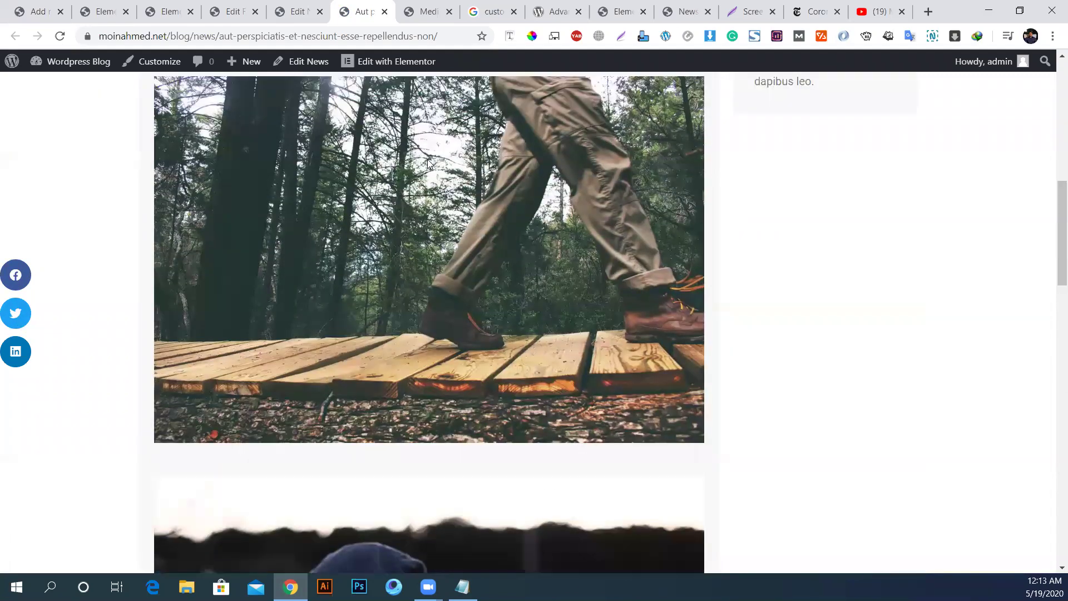
{"action": "mouse_move", "coordinate": [367, 64]}
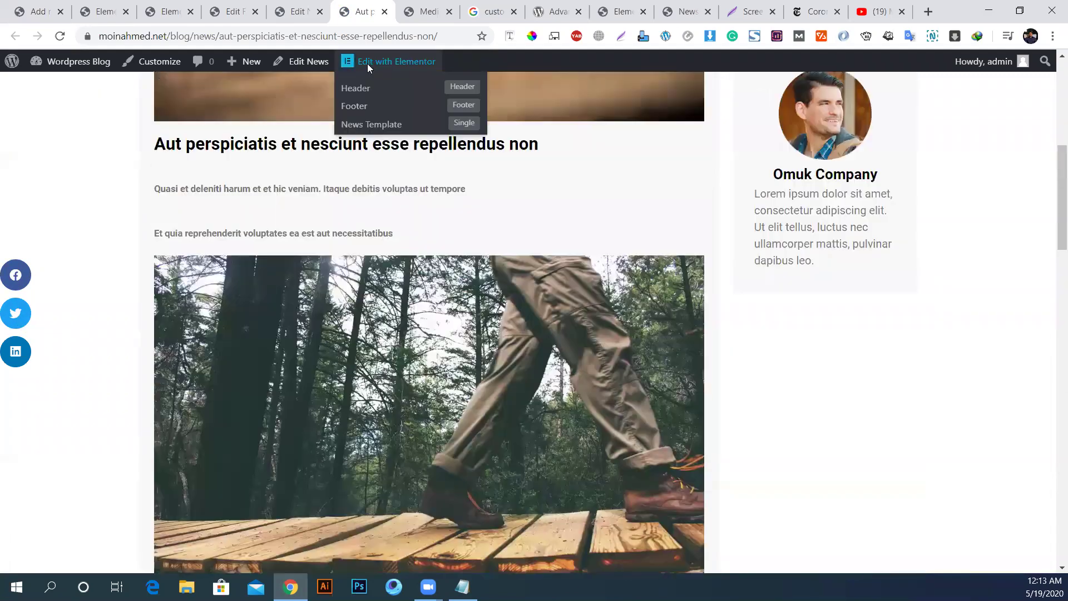
{"action": "middle_click", "coordinate": [370, 128]}
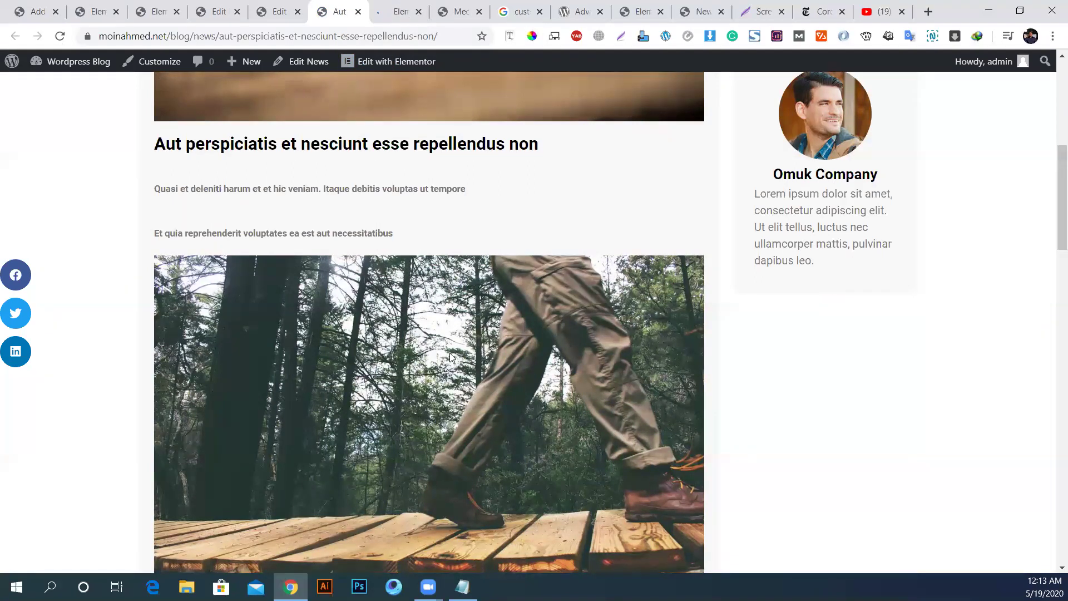
Step: Switch to the Elementor tab and close the five old unneeded tabs
{"action": "left_click", "coordinate": [402, 11]}
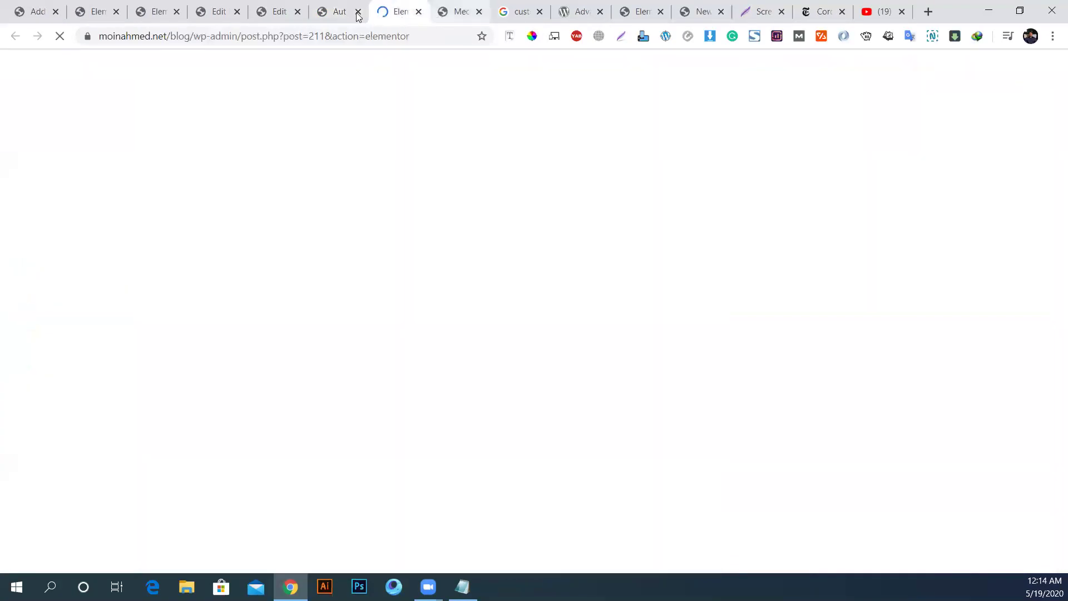
{"action": "left_click", "coordinate": [55, 12]}
{"action": "left_click", "coordinate": [56, 12]}
{"action": "left_click", "coordinate": [56, 11]}
{"action": "left_click", "coordinate": [56, 12]}
{"action": "left_click", "coordinate": [56, 11]}
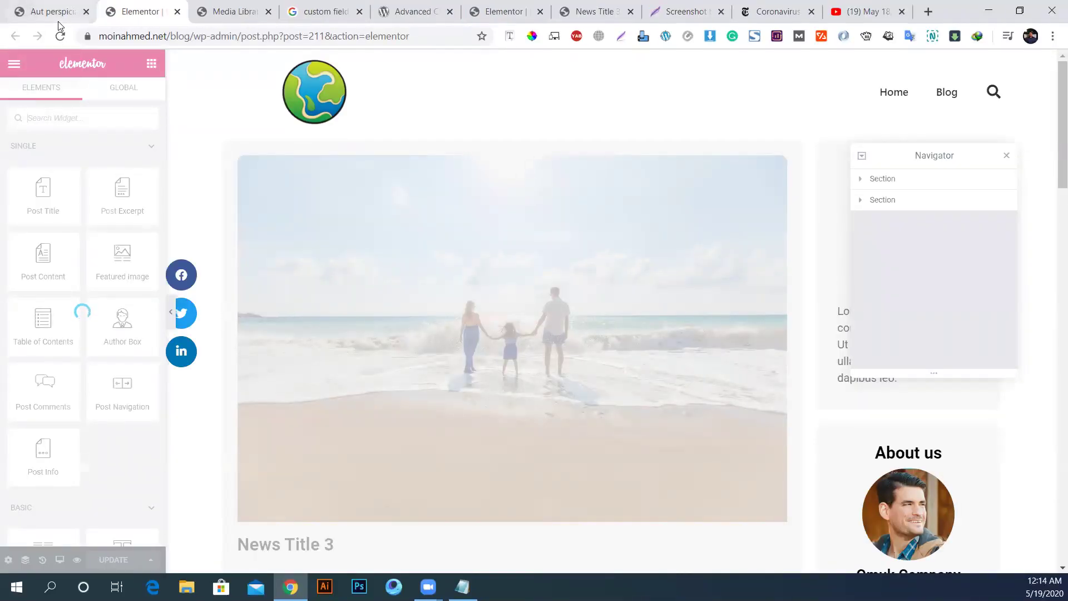
Step: Add an Inner Section above Post Info and narrow its left column to about 18%
{"action": "scroll", "coordinate": [673, 458], "scroll_direction": "down", "scroll_amount": 20}
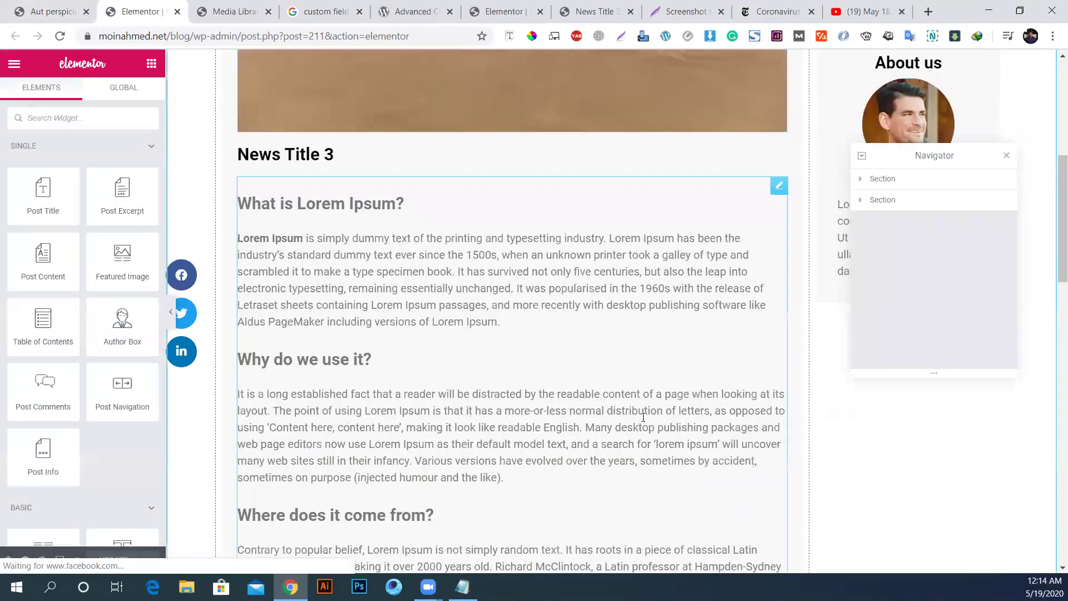
{"action": "scroll", "coordinate": [472, 310], "scroll_direction": "up", "scroll_amount": 4}
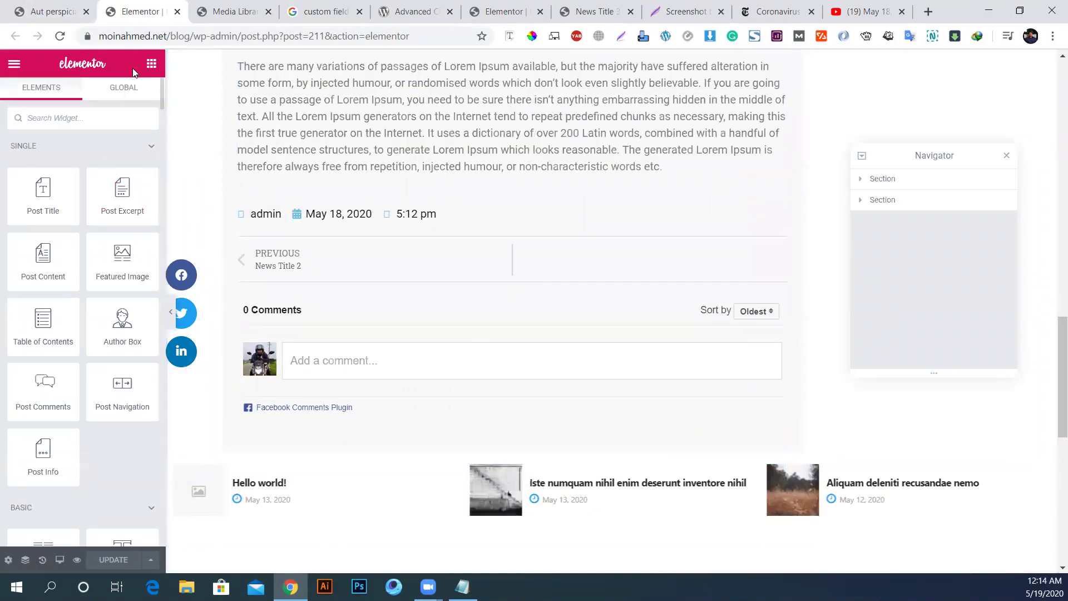
{"action": "scroll", "coordinate": [44, 240], "scroll_direction": "down", "scroll_amount": 3}
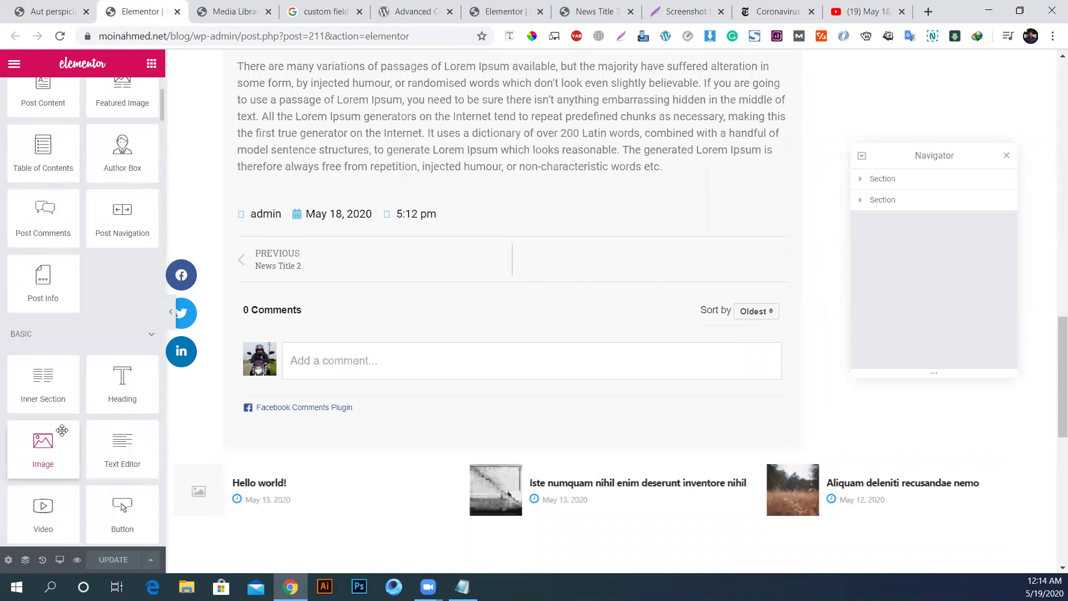
{"action": "left_click_drag", "start_coordinate": [44, 383], "coordinate": [306, 184]}
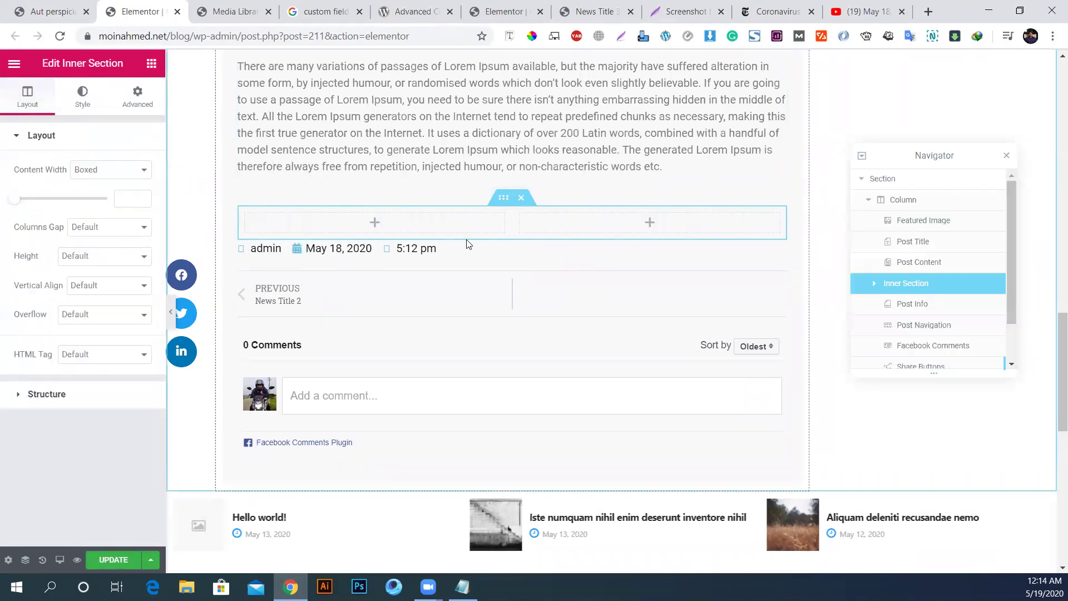
{"action": "left_click_drag", "start_coordinate": [514, 221], "coordinate": [356, 219]}
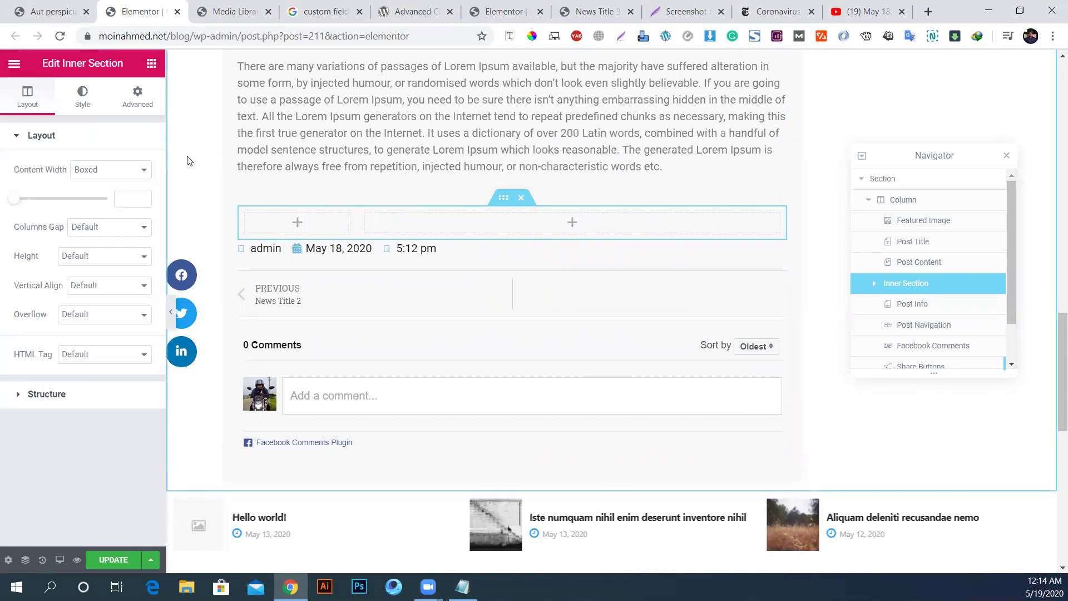
Step: Place a Heading widget in the inner section's left column
{"action": "left_click", "coordinate": [151, 64]}
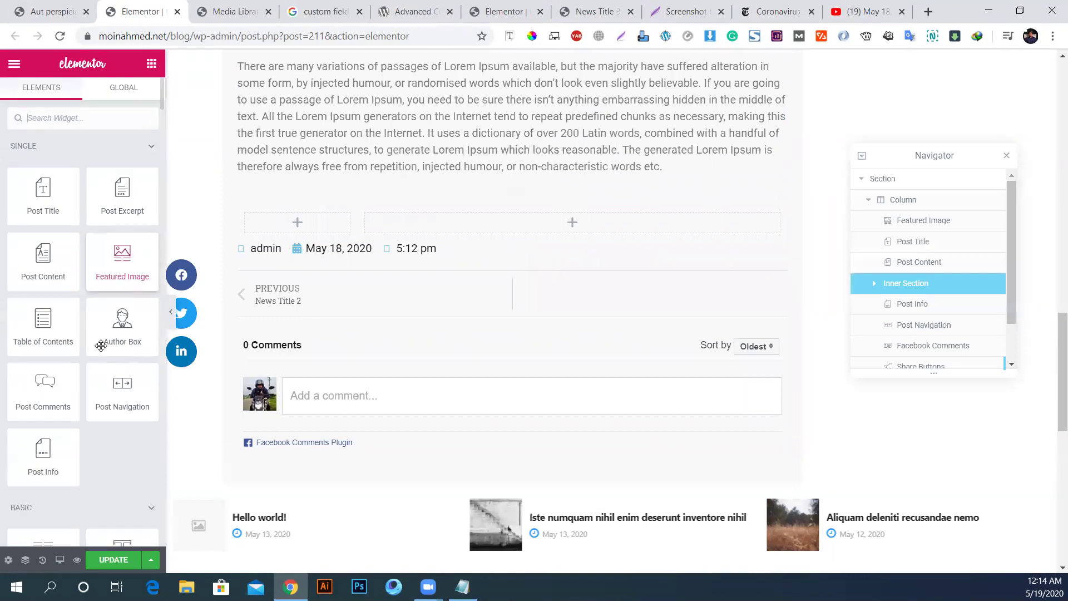
{"action": "scroll", "coordinate": [53, 285], "scroll_direction": "down", "scroll_amount": 3}
{"action": "left_click_drag", "start_coordinate": [123, 382], "coordinate": [305, 225]}
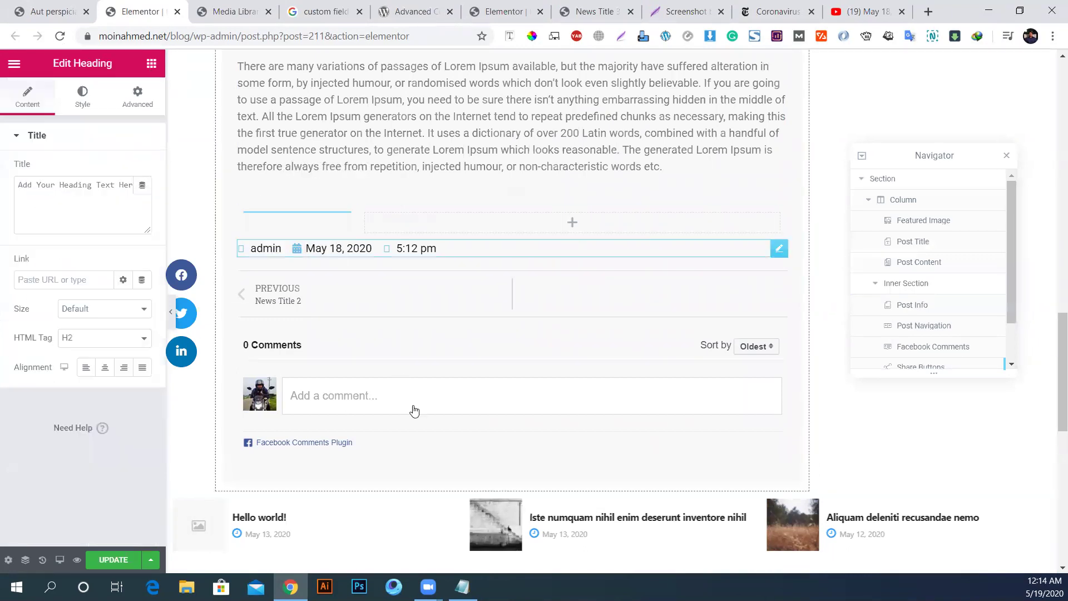
Step: Replace the heading's title with 'Editor Name:' copied from the Notepad checklist
{"action": "key", "text": "alt+Tab"}
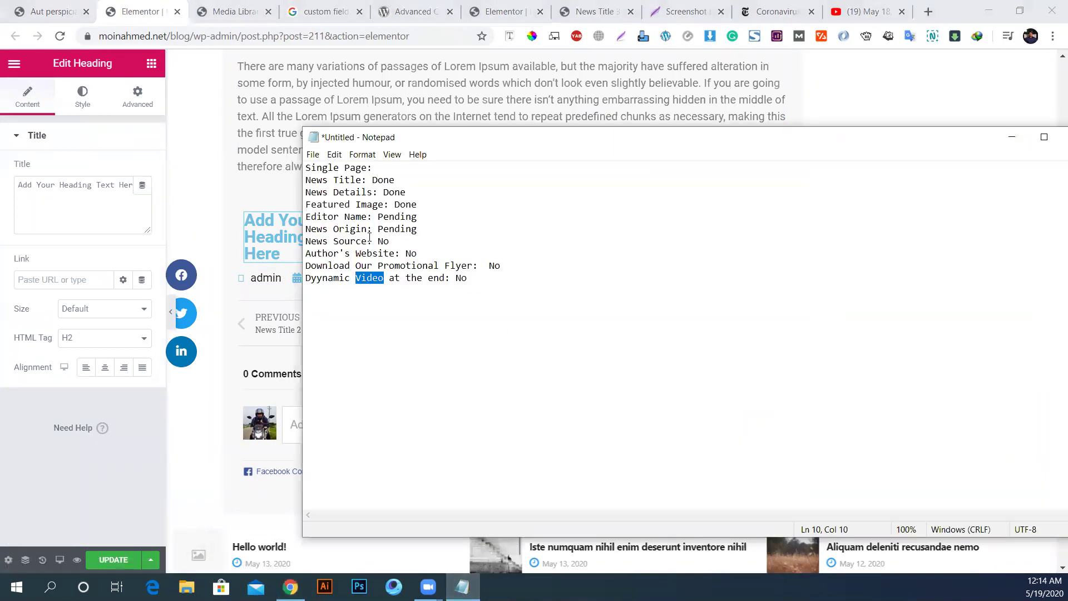
{"action": "left_click_drag", "start_coordinate": [372, 218], "coordinate": [306, 217]}
{"action": "key", "text": "ctrl+c"}
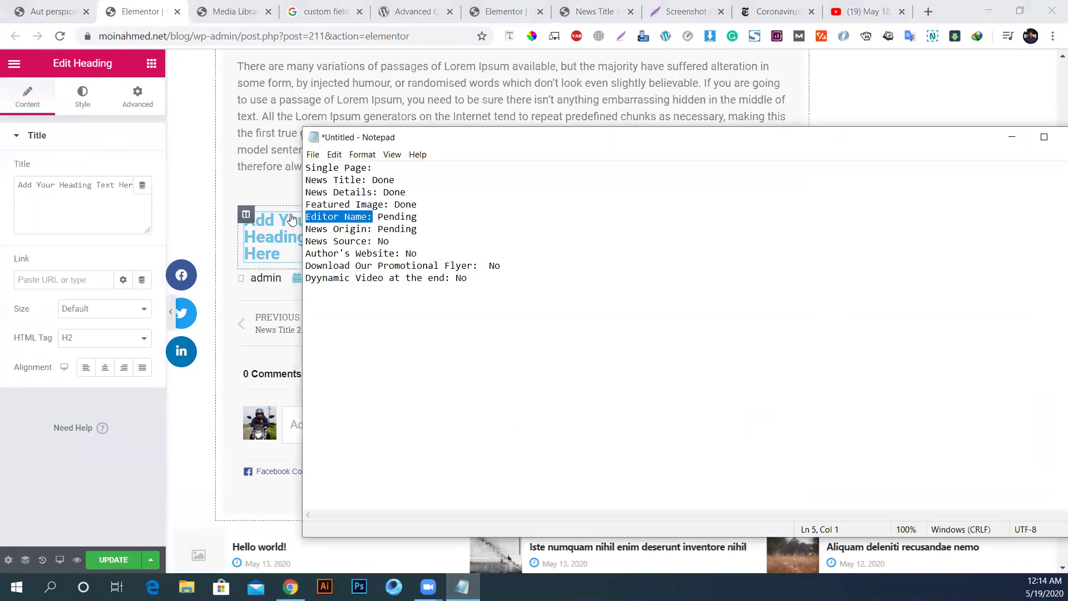
{"action": "left_click", "coordinate": [93, 210]}
{"action": "key", "text": "ctrl+a"}
{"action": "key", "text": "ctrl+v"}
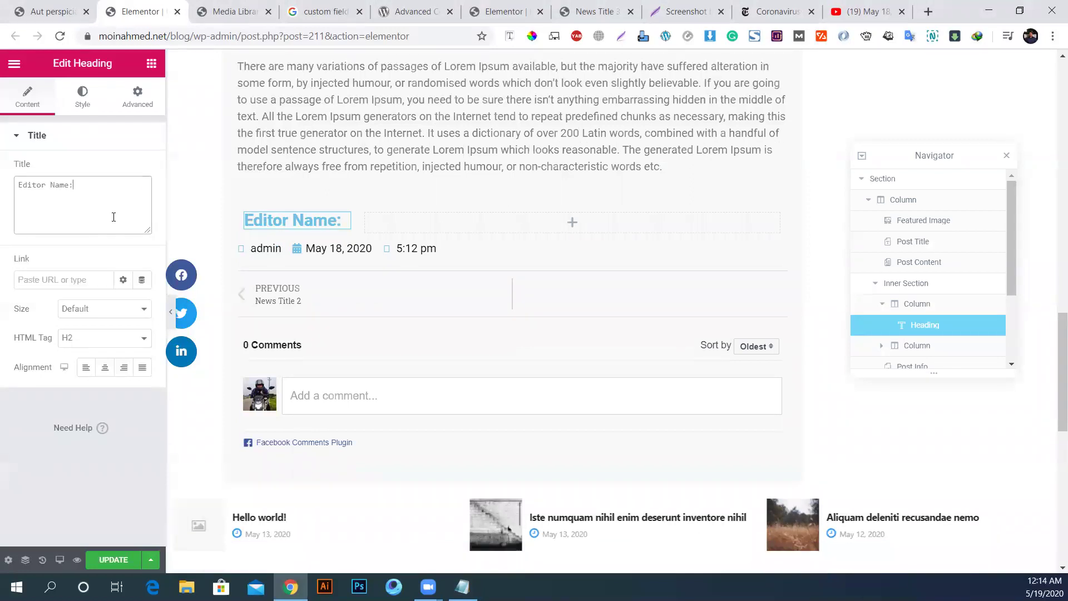
Step: Style the heading with black text and a typography size of 16
{"action": "left_click", "coordinate": [83, 97]}
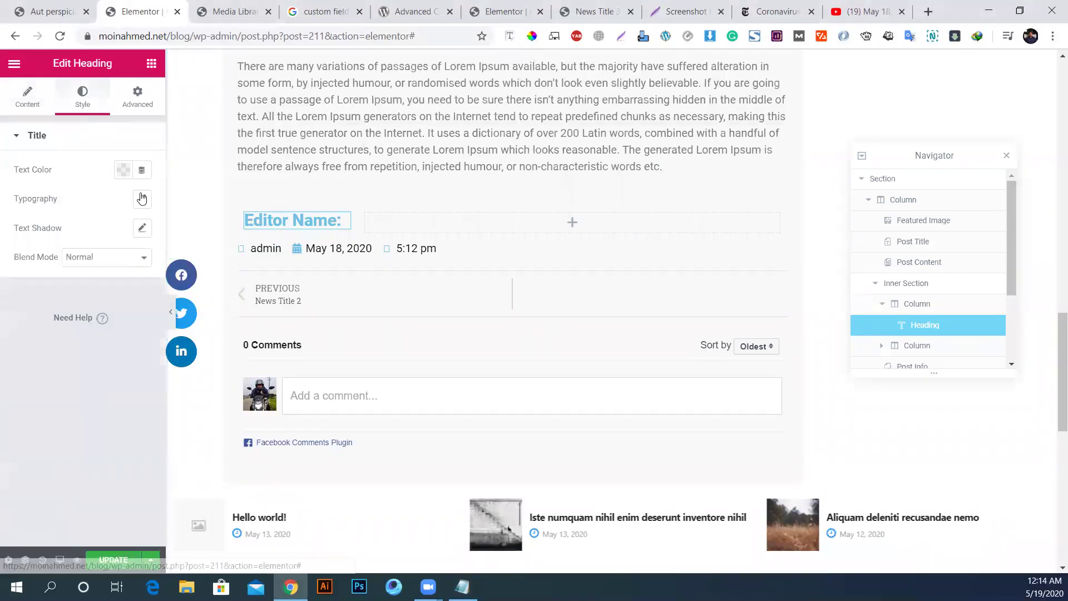
{"action": "left_click", "coordinate": [142, 199]}
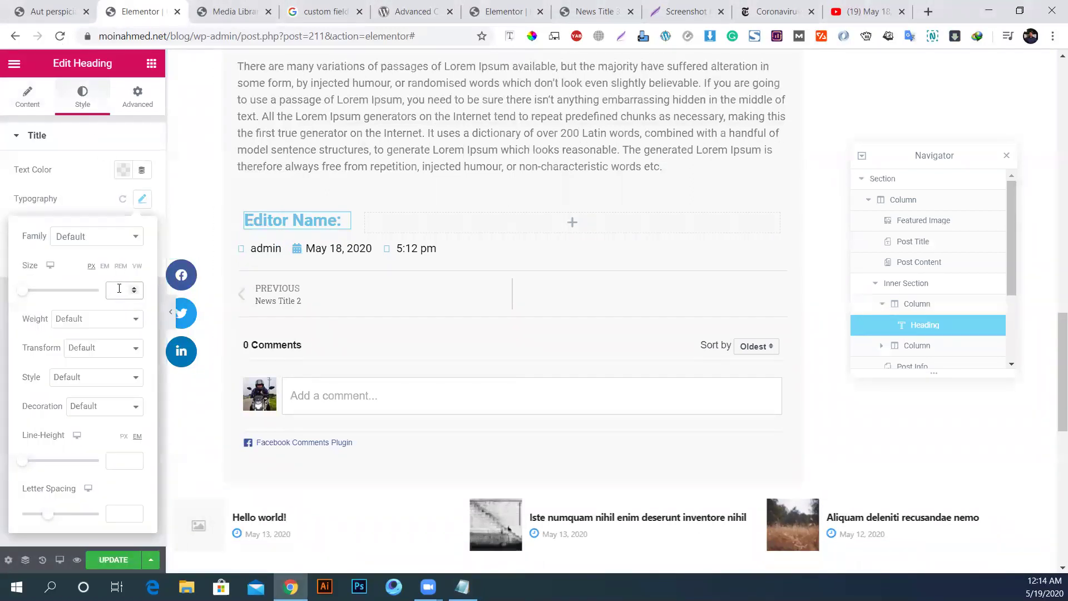
{"action": "type", "text": "20"}
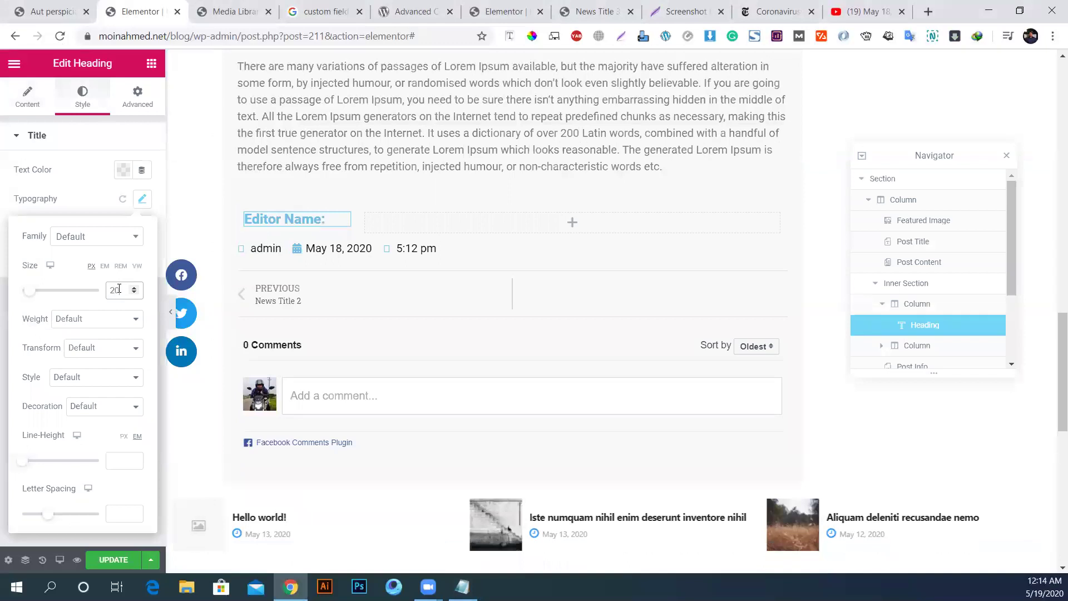
{"action": "left_click", "coordinate": [123, 171]}
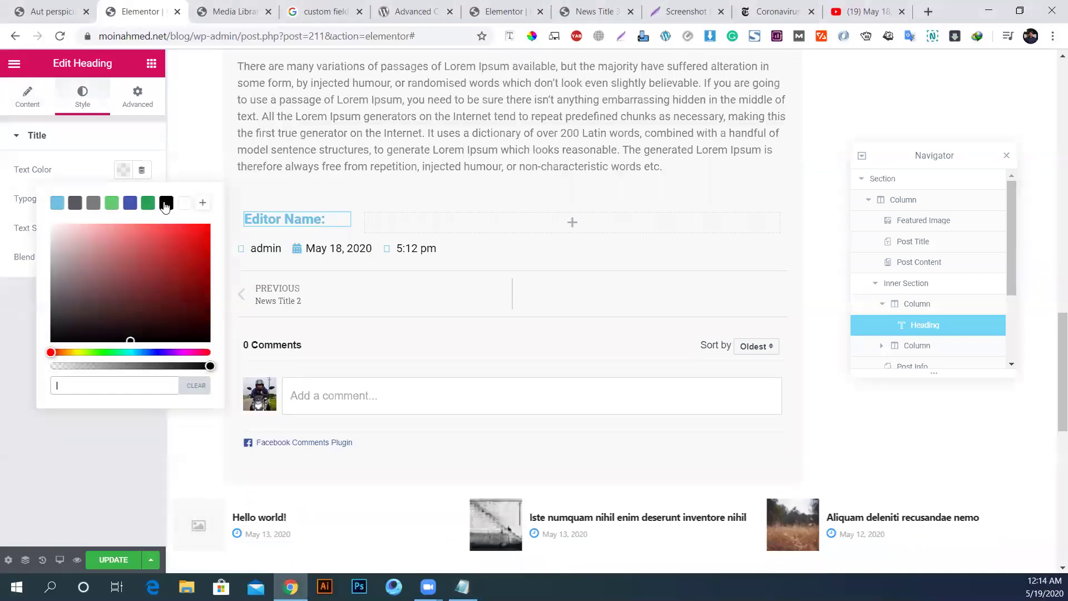
{"action": "left_click", "coordinate": [166, 203]}
{"action": "left_click", "coordinate": [82, 176]}
{"action": "left_click", "coordinate": [142, 198]}
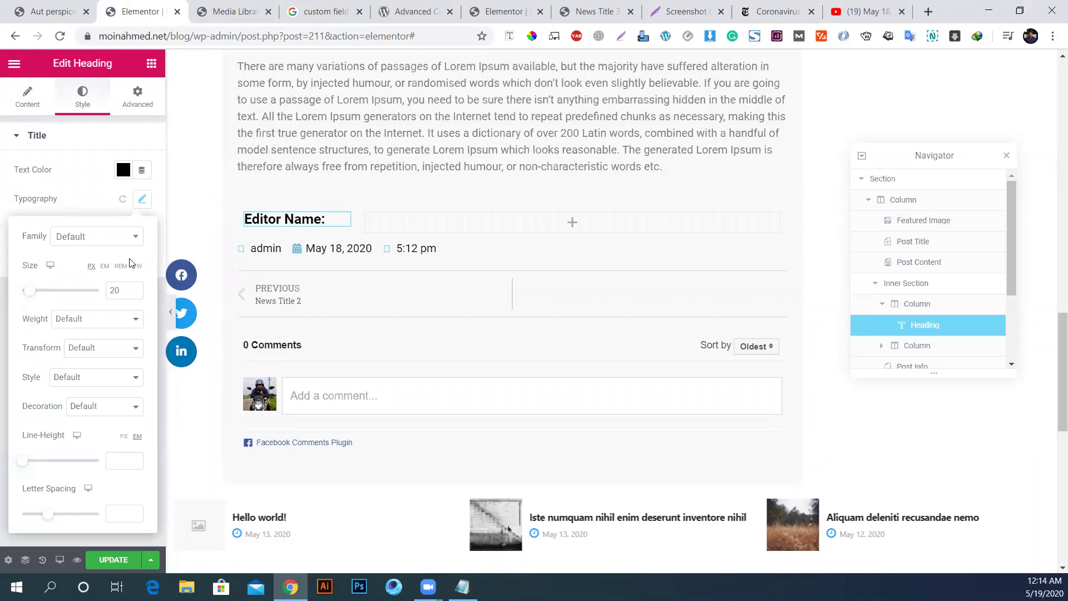
{"action": "type", "text": "16"}
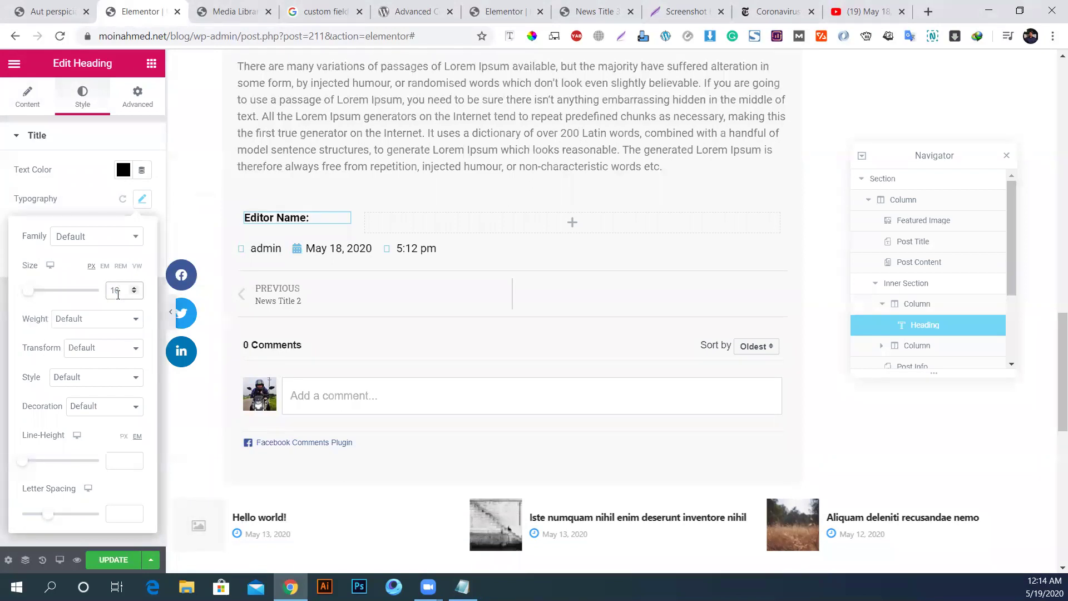
{"action": "left_click", "coordinate": [66, 206]}
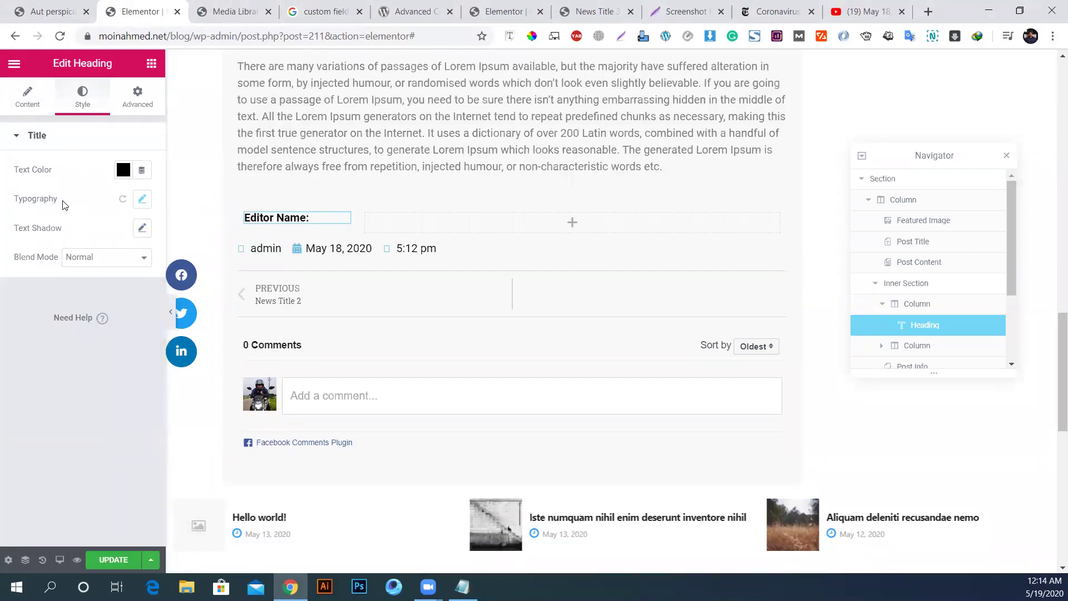
Step: Duplicate the 'Editor Name:' heading and move the copy into the right column
{"action": "right_click", "coordinate": [314, 225]}
{"action": "left_click", "coordinate": [339, 254]}
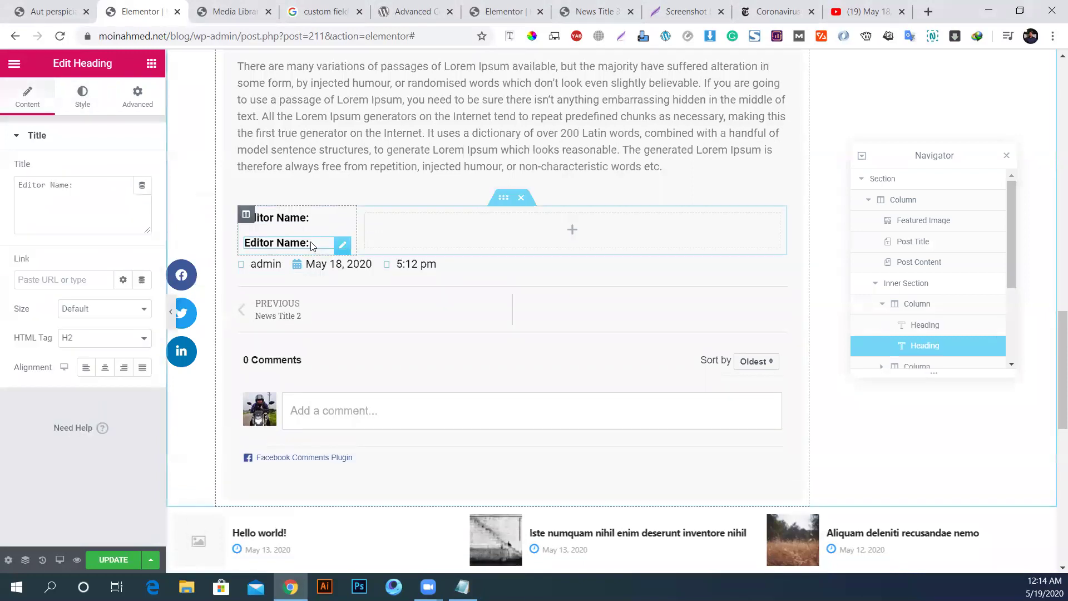
{"action": "left_click_drag", "start_coordinate": [341, 247], "coordinate": [337, 218]}
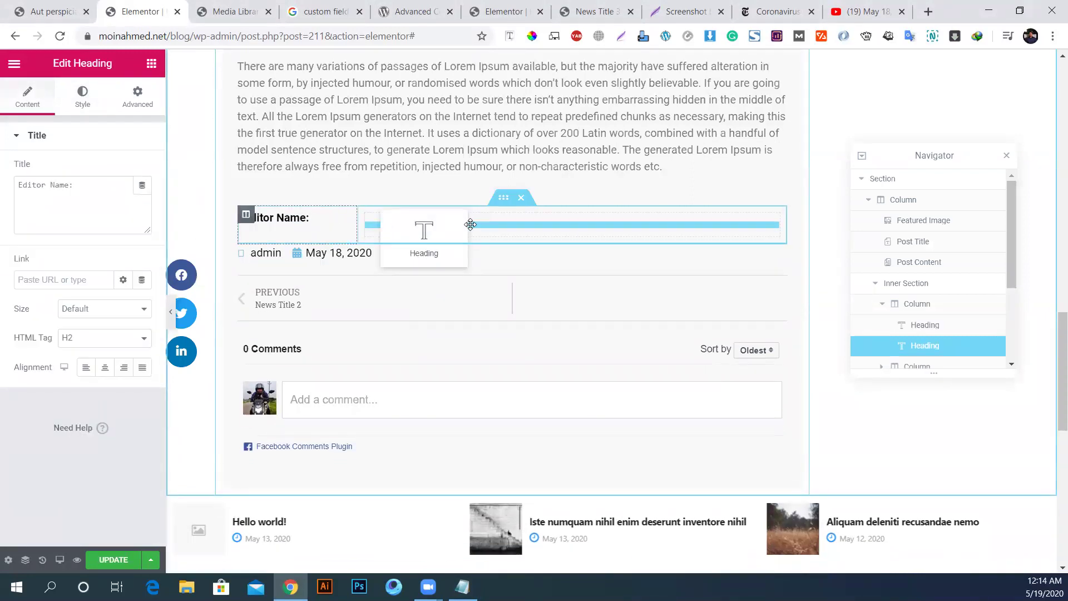
{"action": "left_click_drag", "start_coordinate": [471, 225], "coordinate": [469, 226]}
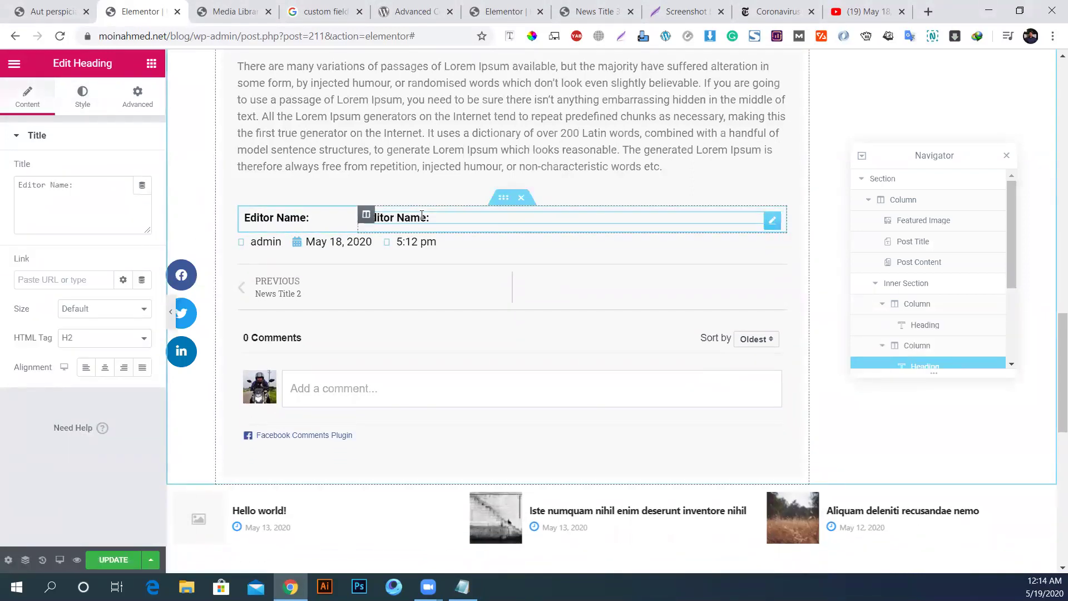
Step: Set the copied heading's title to an ACF Field dynamic tag
{"action": "left_click", "coordinate": [141, 187]}
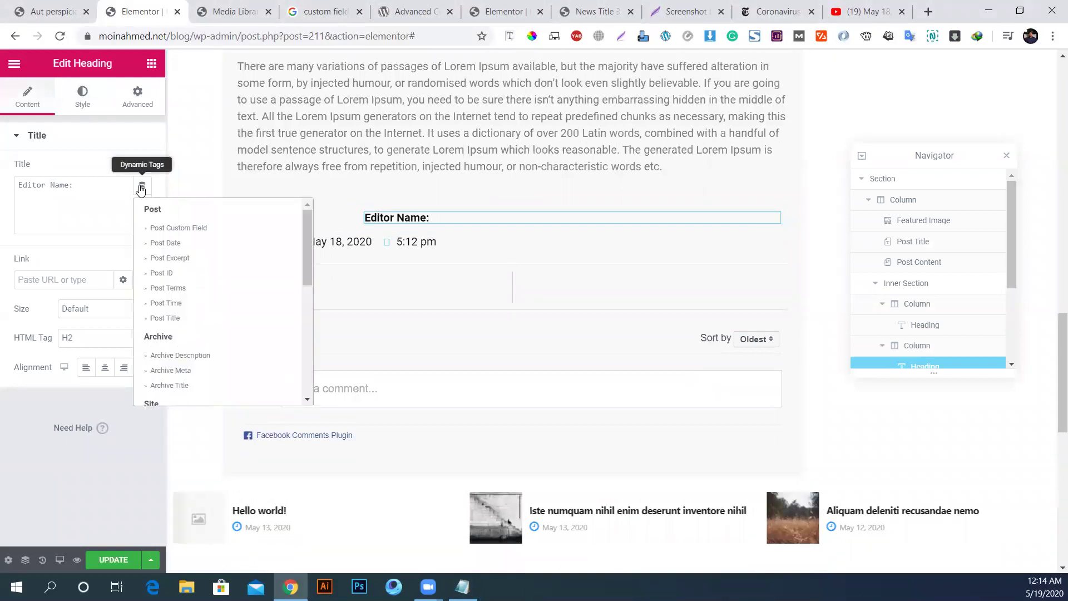
{"action": "scroll", "coordinate": [220, 306], "scroll_direction": "down", "scroll_amount": 5}
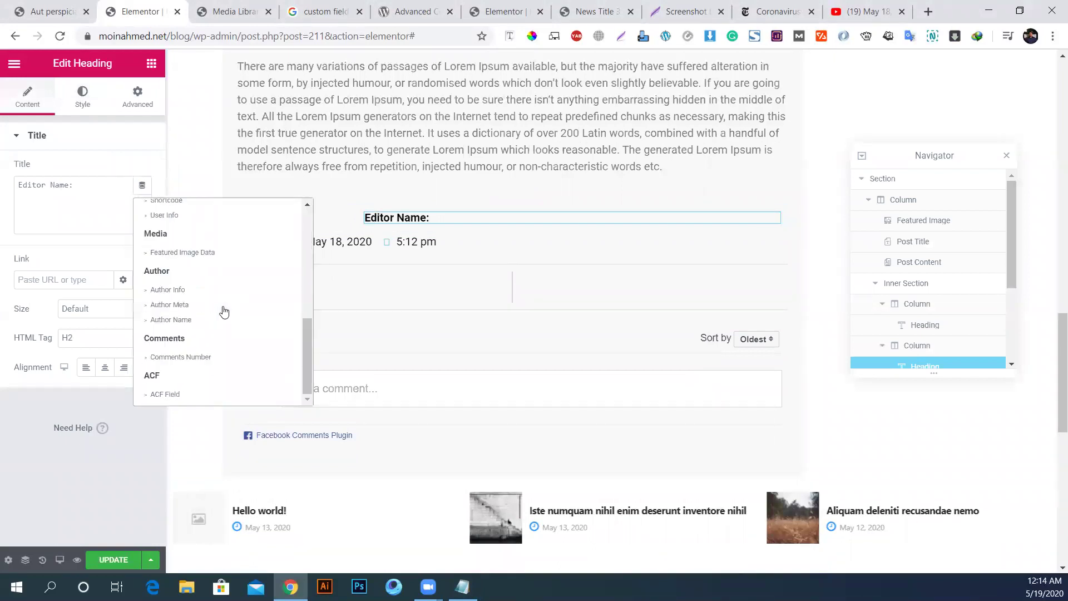
{"action": "left_click", "coordinate": [175, 397]}
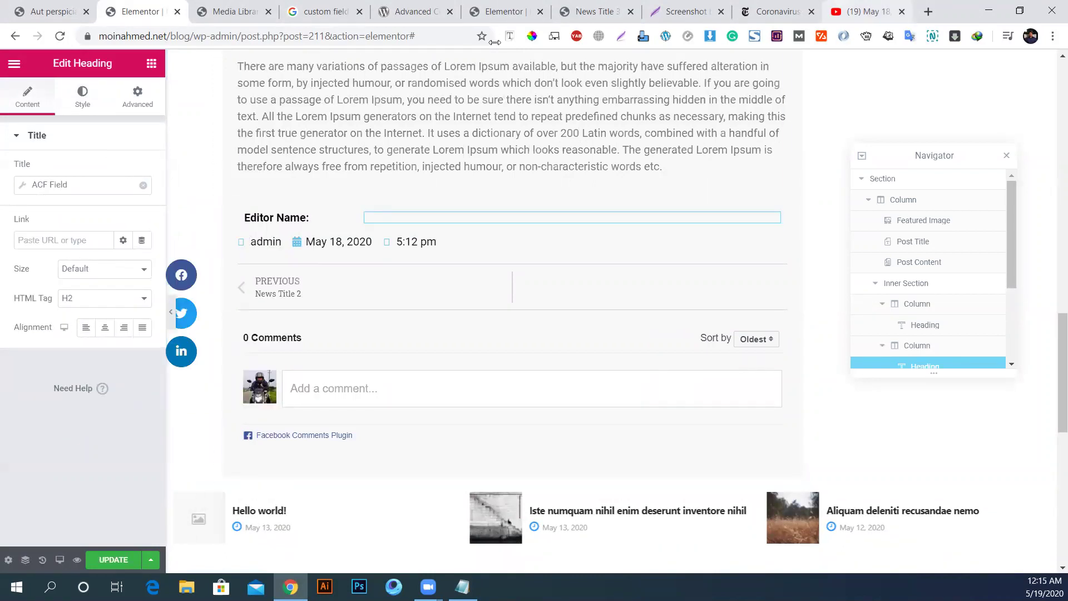
Step: Search the web for 'elementor dynamic fields' in a new tab
{"action": "left_click", "coordinate": [928, 12]}
{"action": "type", "text": "e"}
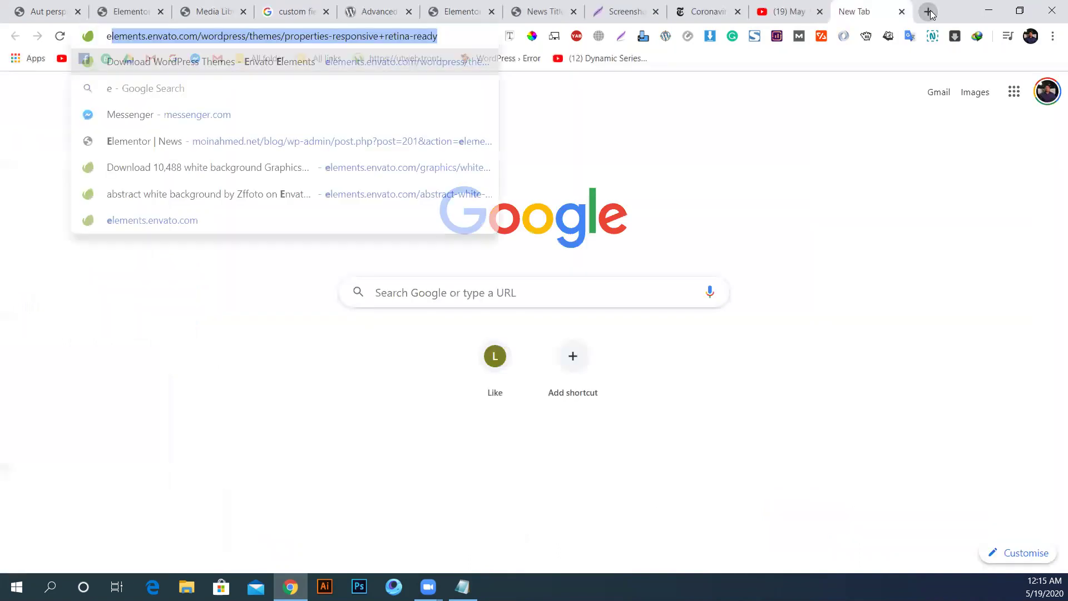
{"action": "type", "text": "lementor d"}
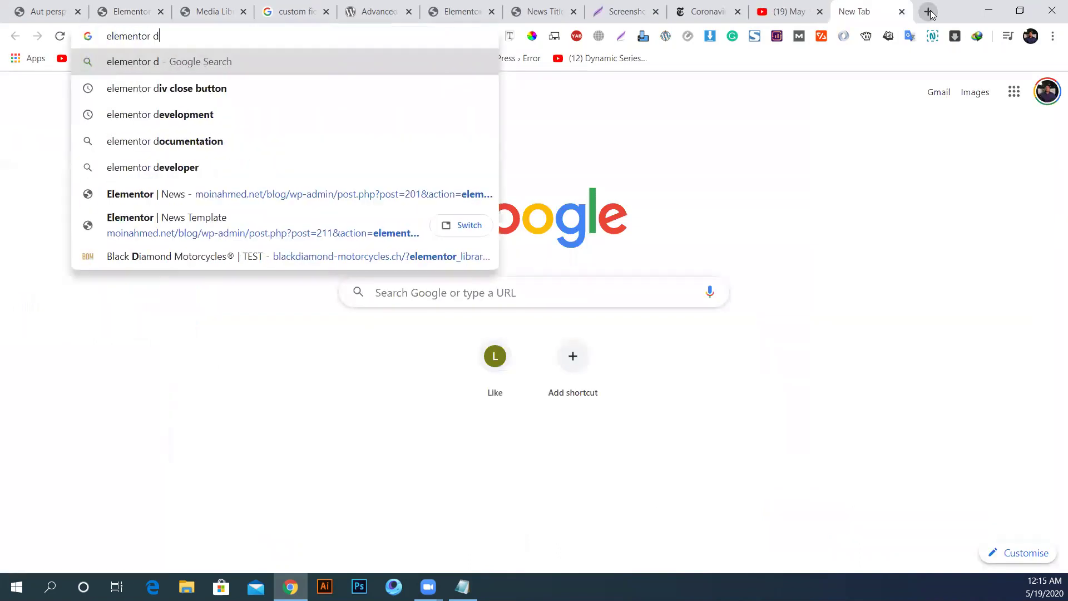
{"action": "type", "text": "ynamic"}
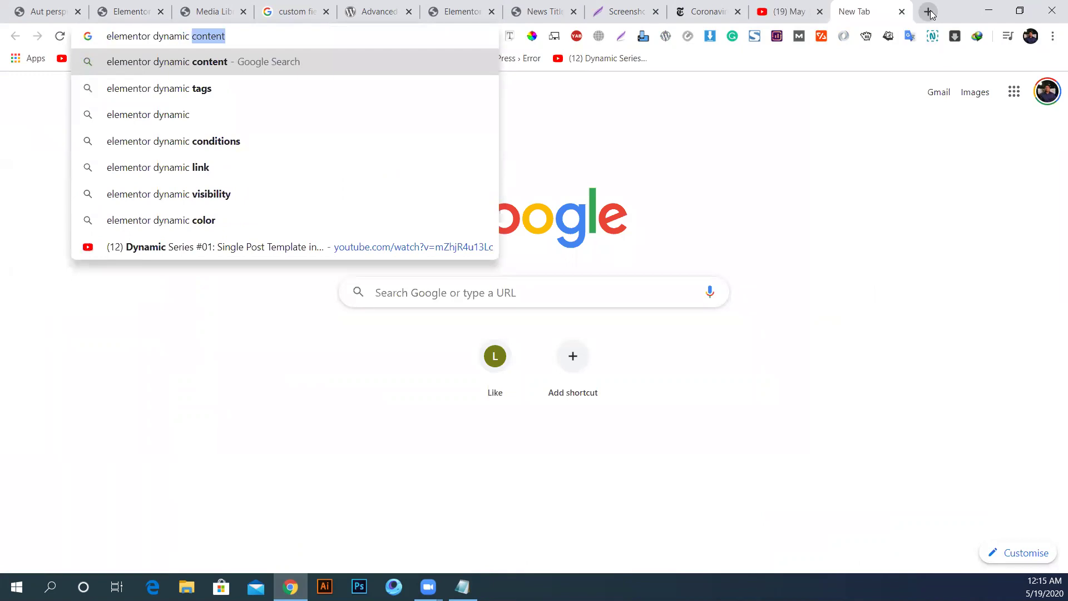
{"action": "type", "text": " fiele"}
{"action": "key", "text": "BackSpace"}
{"action": "type", "text": "ds"}
{"action": "key", "text": "Return"}
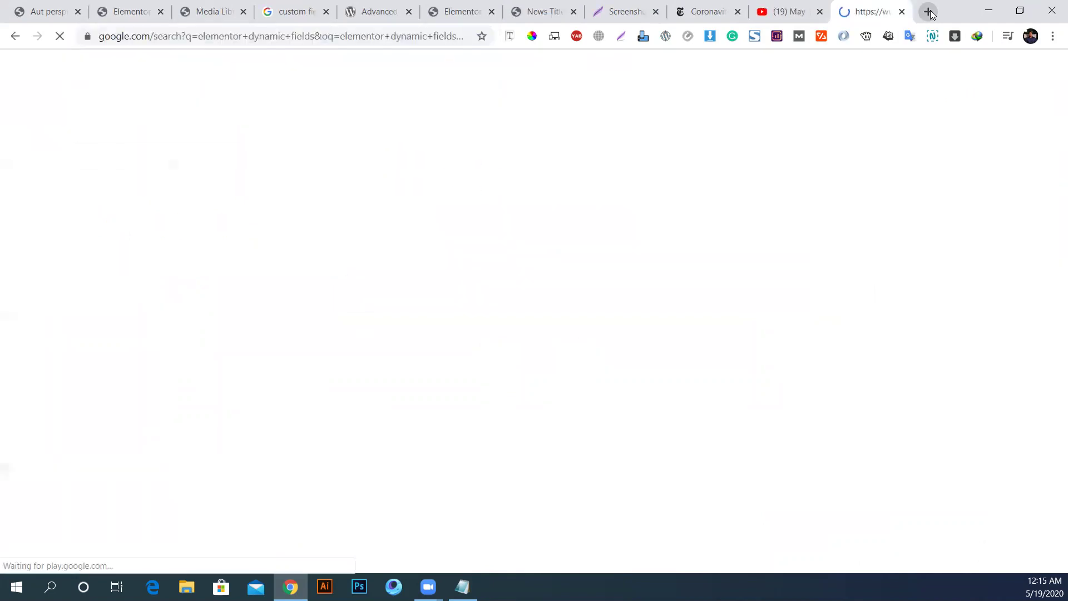
Step: Read Elementor's 'Intro to Dynamic Content' article, then go to the docs' Tools category
{"action": "middle_click", "coordinate": [359, 210]}
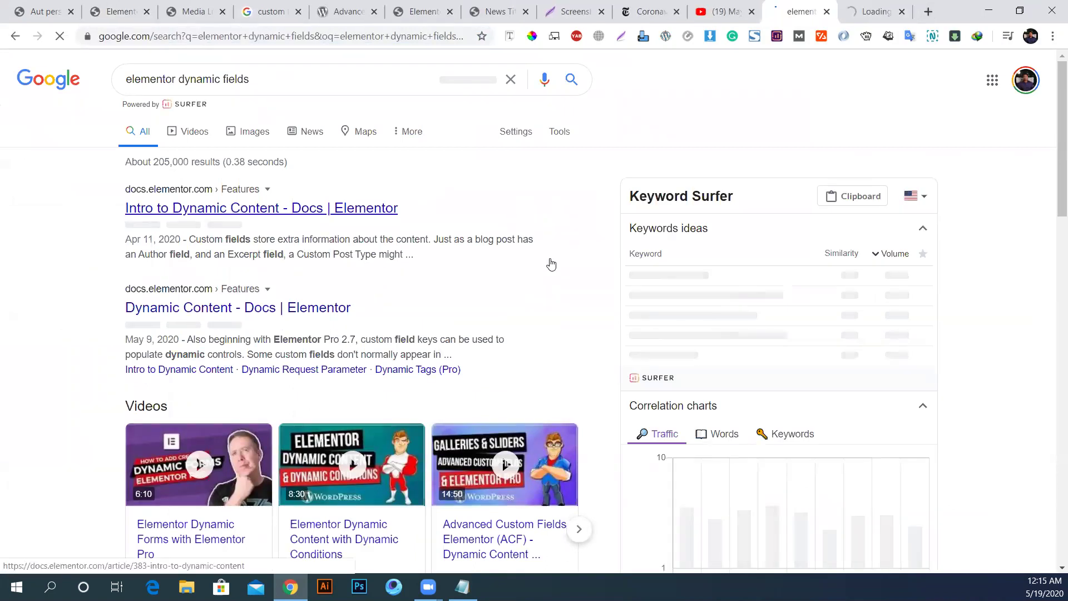
{"action": "left_click", "coordinate": [877, 12]}
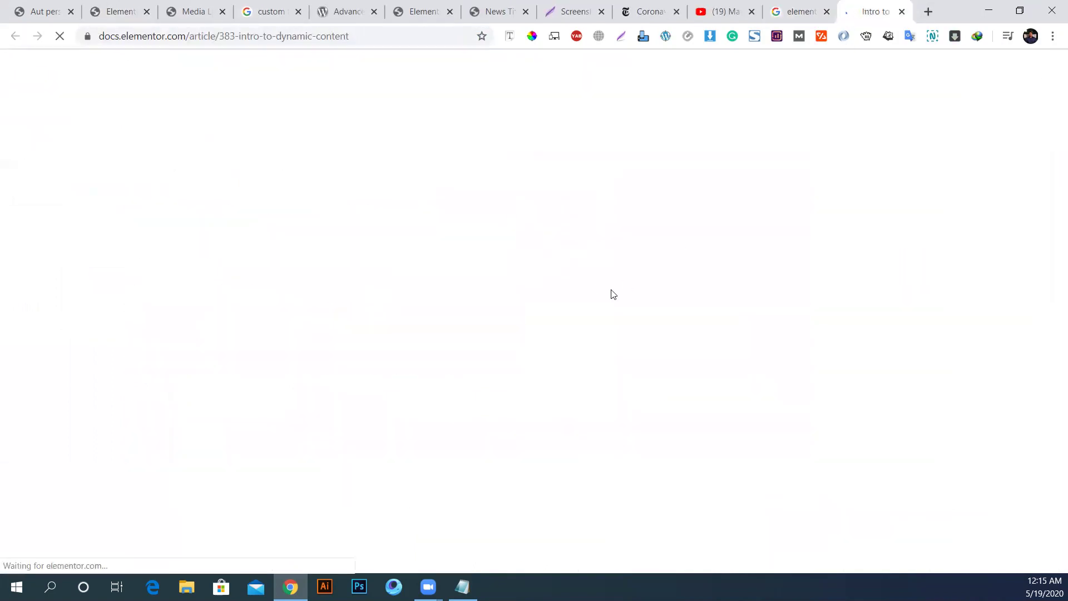
{"action": "scroll", "coordinate": [595, 283], "scroll_direction": "down", "scroll_amount": 9}
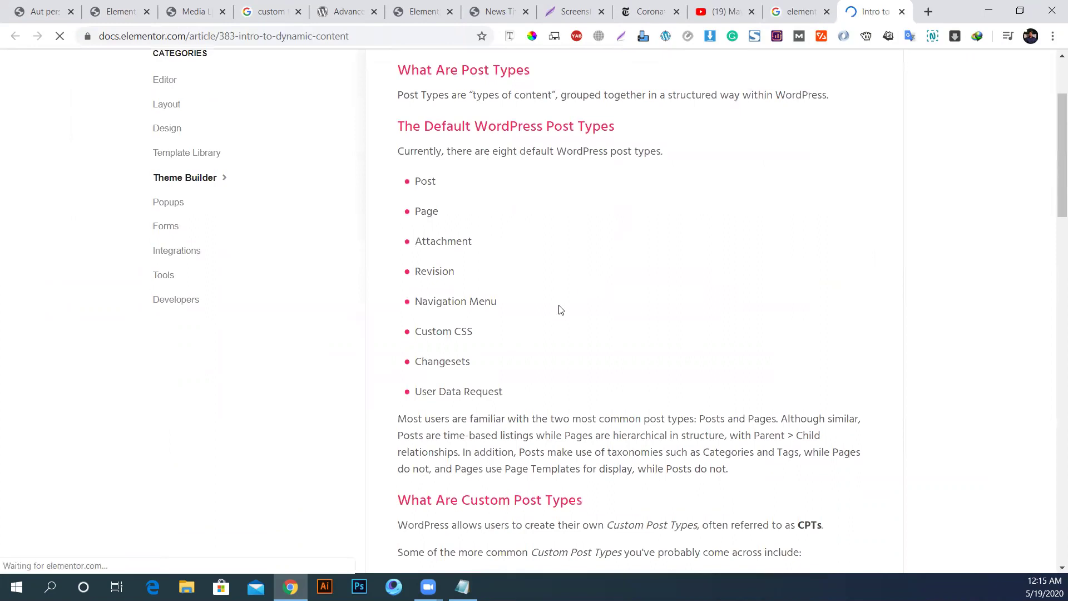
{"action": "scroll", "coordinate": [559, 305], "scroll_direction": "down", "scroll_amount": 20}
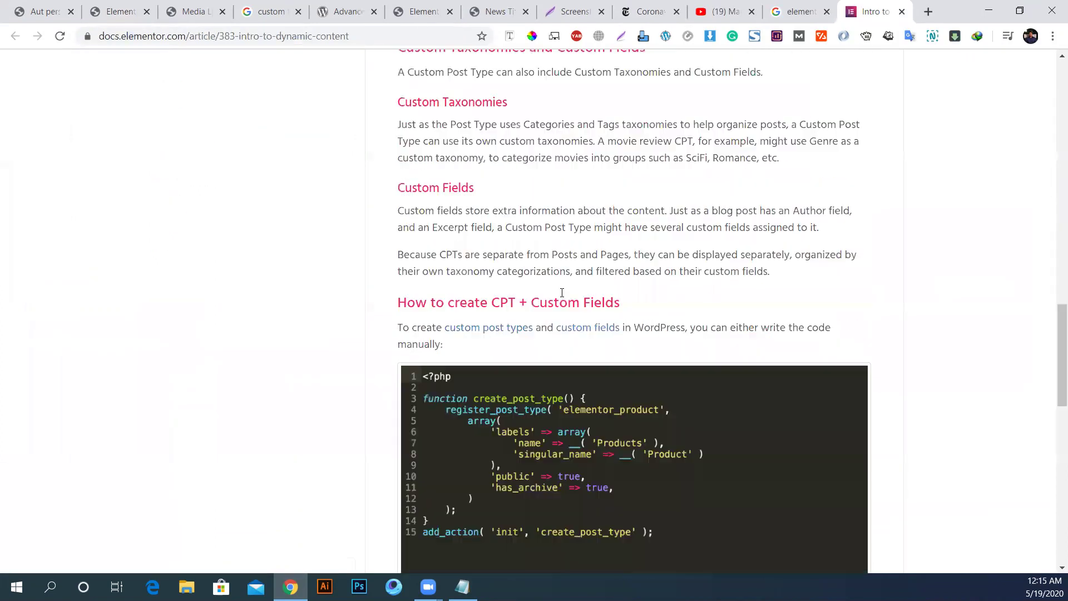
{"action": "scroll", "coordinate": [563, 299], "scroll_direction": "up", "scroll_amount": 3}
{"action": "scroll", "coordinate": [563, 300], "scroll_direction": "up", "scroll_amount": 6}
{"action": "left_click_drag", "start_coordinate": [473, 306], "coordinate": [581, 306]}
{"action": "scroll", "coordinate": [690, 323], "scroll_direction": "down", "scroll_amount": 14}
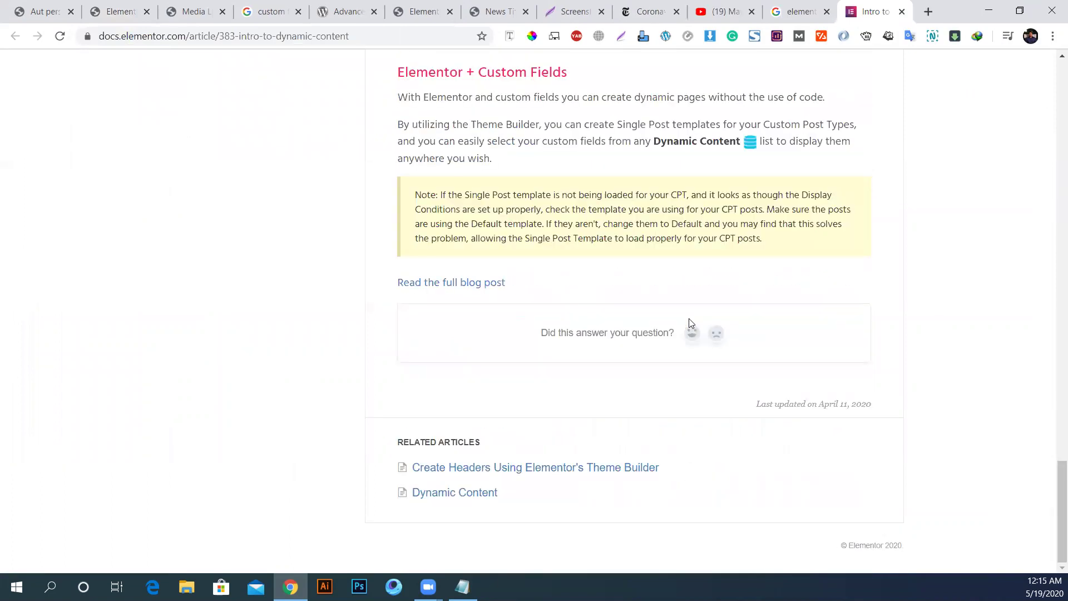
{"action": "scroll", "coordinate": [690, 323], "scroll_direction": "up", "scroll_amount": 20}
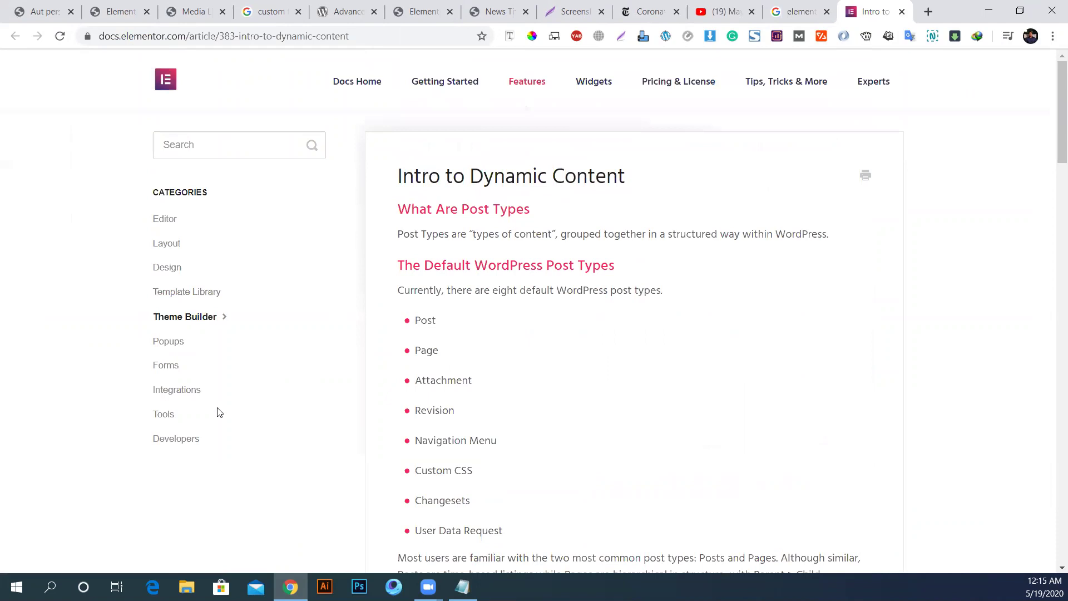
{"action": "left_click", "coordinate": [167, 420]}
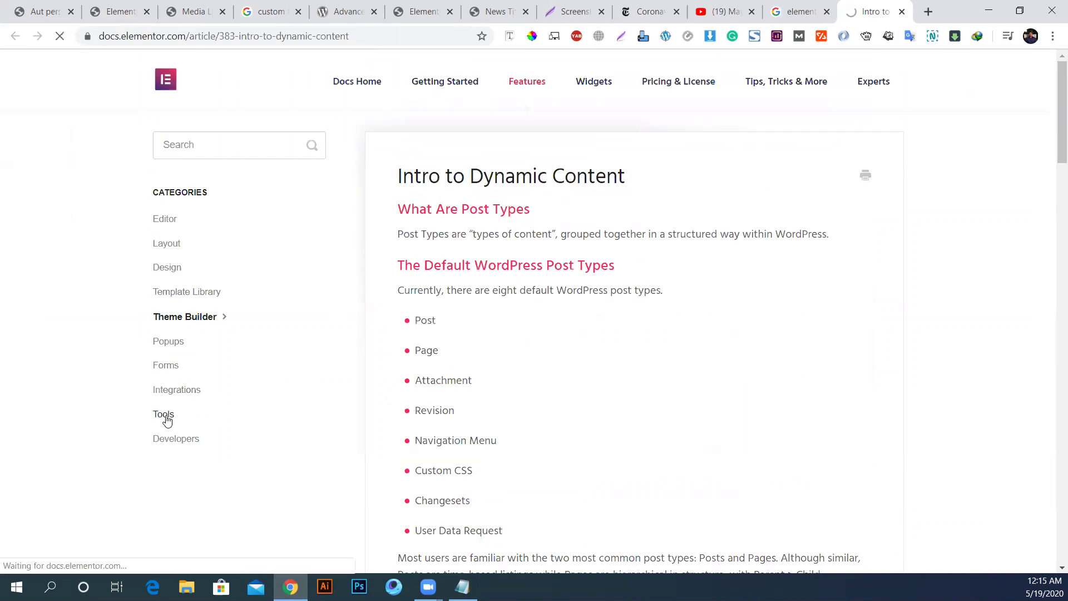
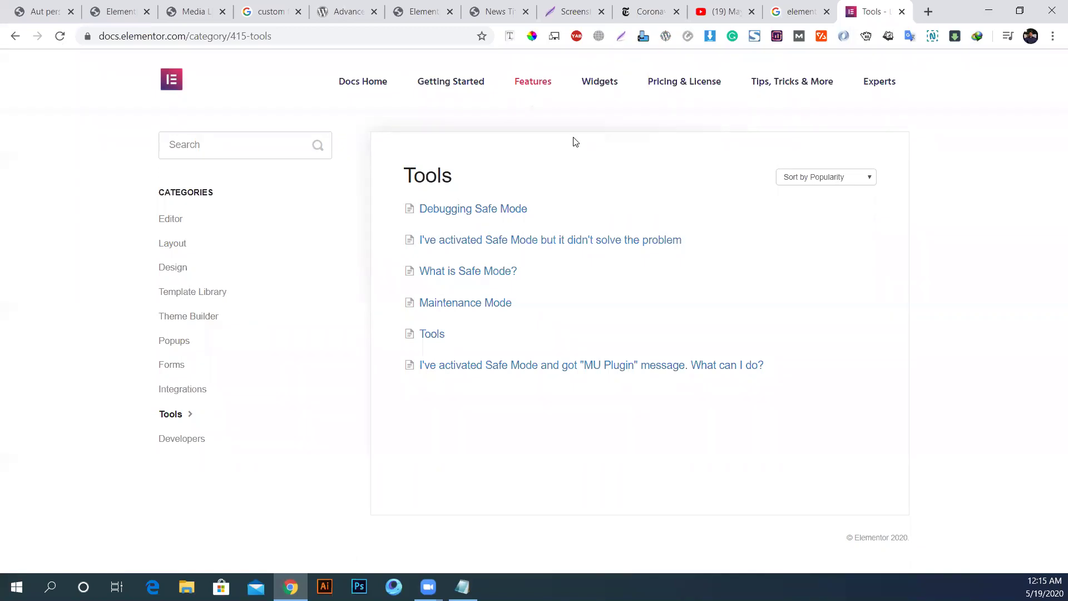
Step: From the Elementor Docs home, browse the Compatibility and Integrations category articles
{"action": "left_click", "coordinate": [369, 84]}
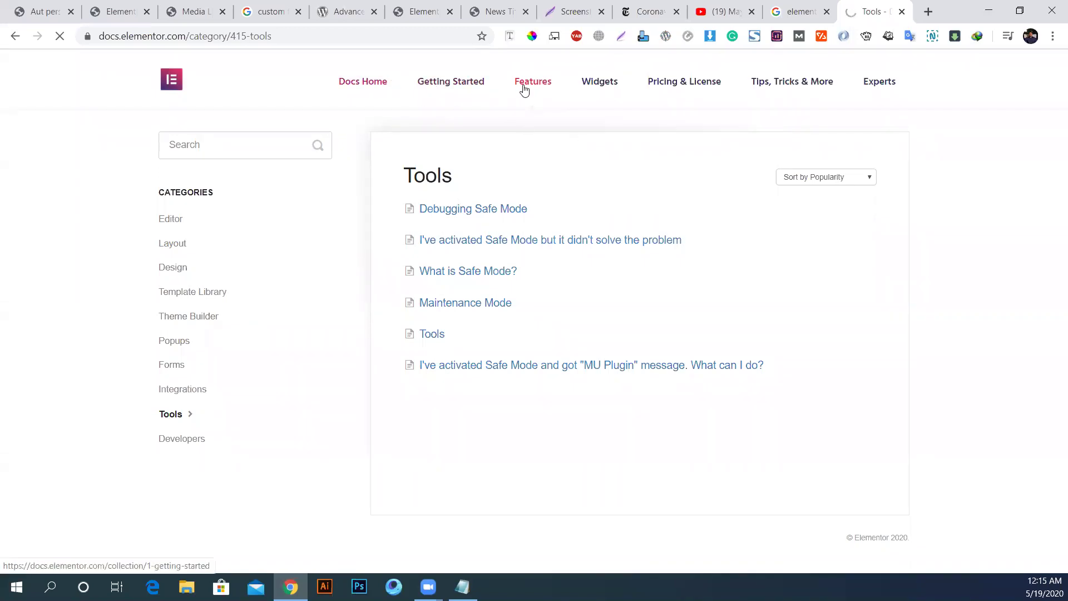
{"action": "scroll", "coordinate": [582, 368], "scroll_direction": "down", "scroll_amount": 7}
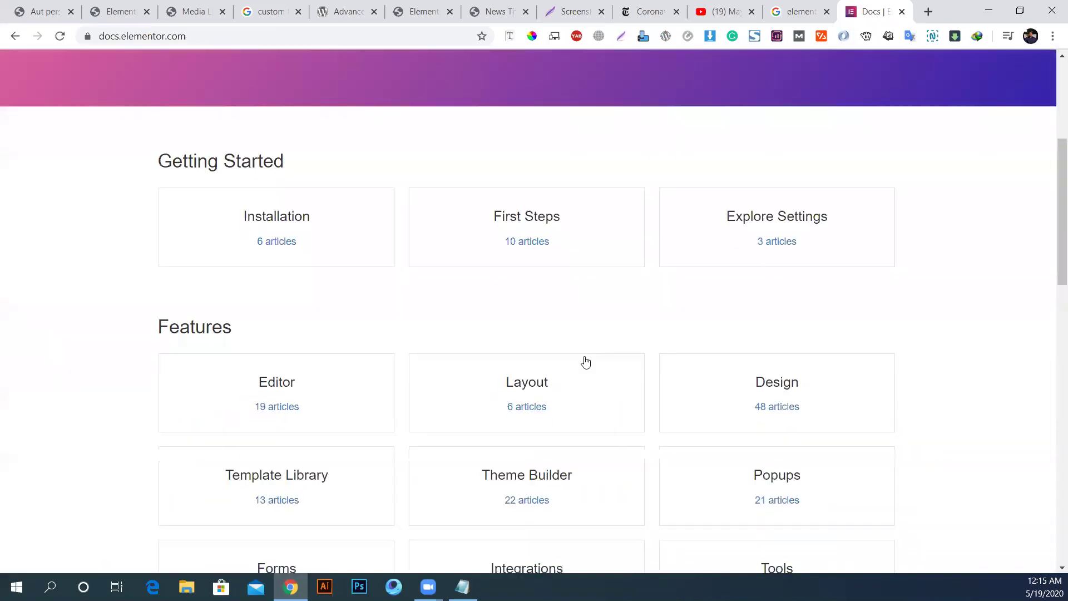
{"action": "scroll", "coordinate": [586, 362], "scroll_direction": "down", "scroll_amount": 5}
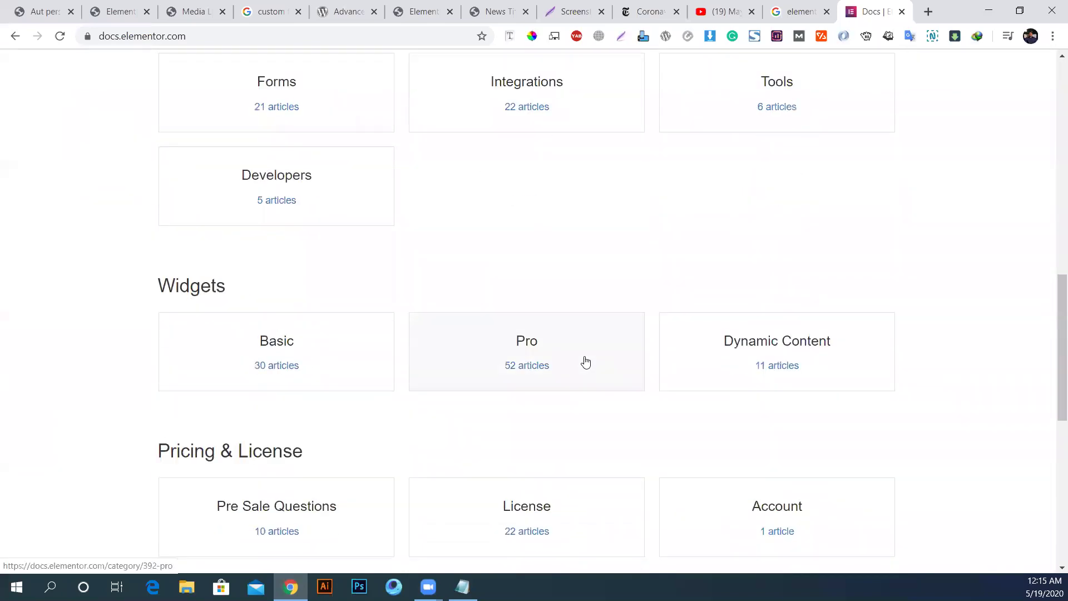
{"action": "scroll", "coordinate": [586, 363], "scroll_direction": "down", "scroll_amount": 7}
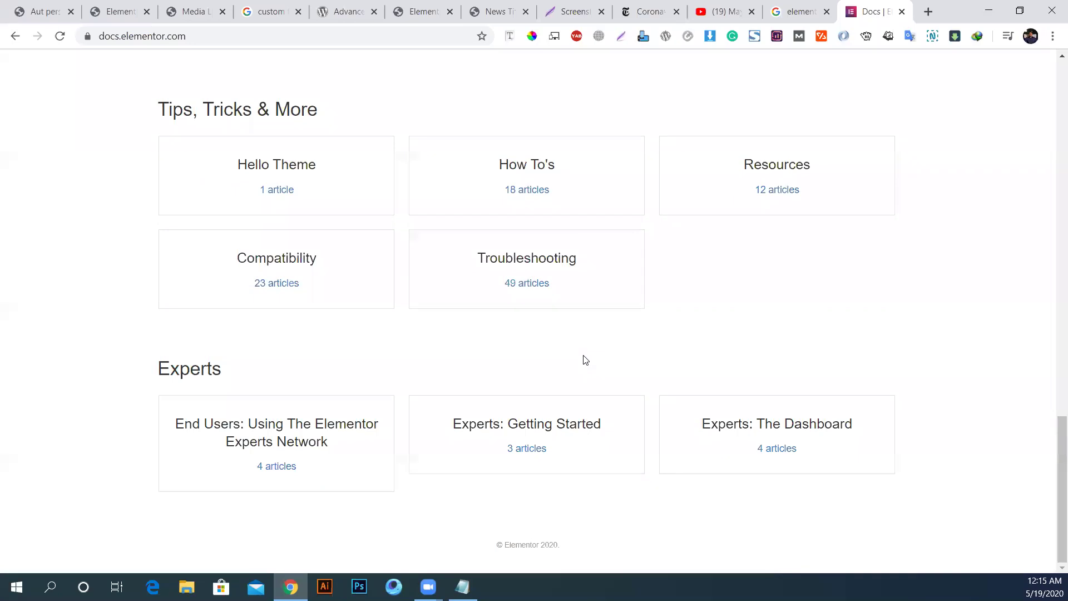
{"action": "scroll", "coordinate": [585, 361], "scroll_direction": "up", "scroll_amount": 1}
{"action": "left_click", "coordinate": [284, 341]}
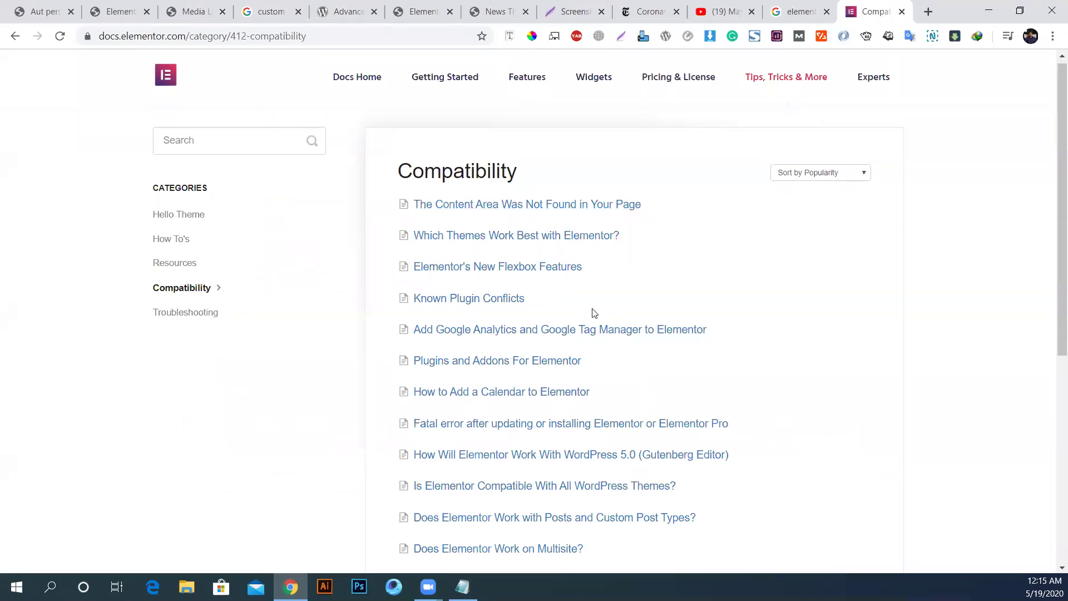
{"action": "scroll", "coordinate": [593, 309], "scroll_direction": "down", "scroll_amount": 7}
{"action": "left_click", "coordinate": [15, 37]}
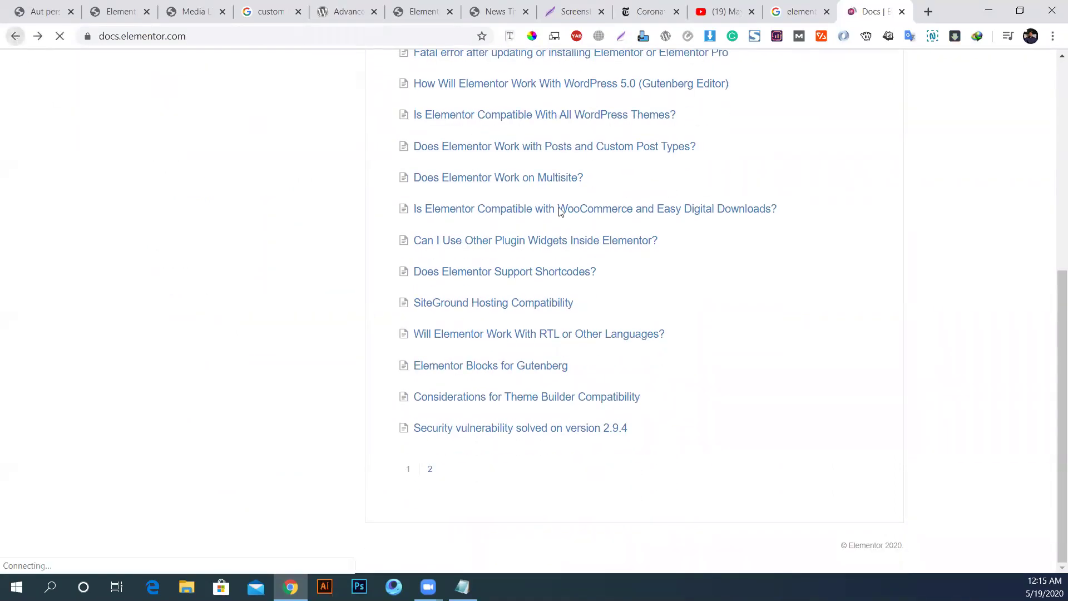
{"action": "scroll", "coordinate": [734, 244], "scroll_direction": "up", "scroll_amount": 6}
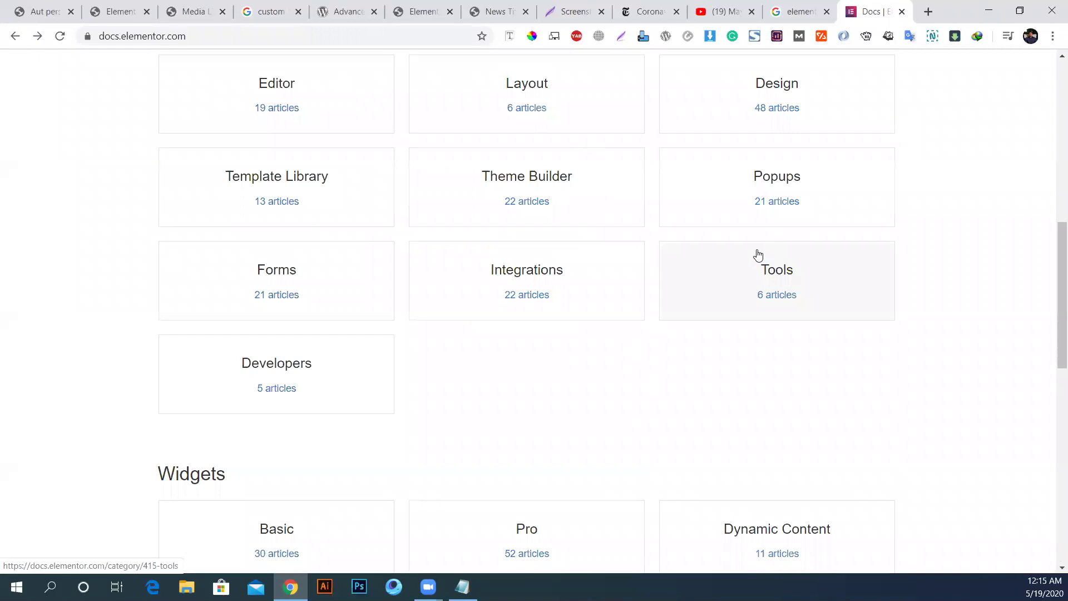
{"action": "left_click", "coordinate": [521, 280]}
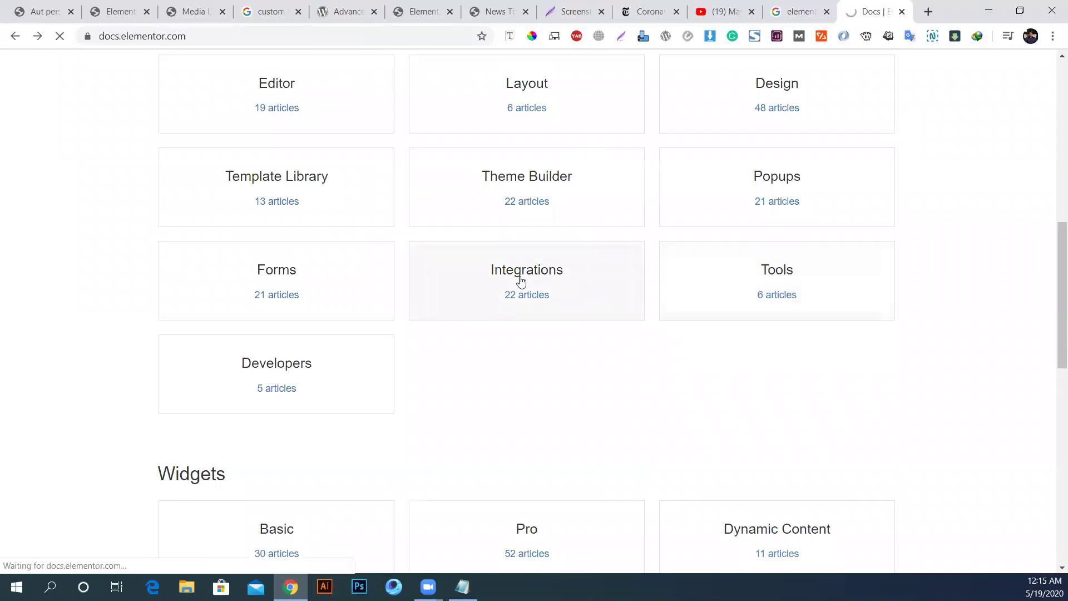
{"action": "scroll", "coordinate": [520, 280], "scroll_direction": "down", "scroll_amount": 6}
{"action": "scroll", "coordinate": [520, 280], "scroll_direction": "up", "scroll_amount": 7}
Step: Browse the Widgets section's Dynamic Content category, then go to the main Elementor website
{"action": "left_click", "coordinate": [591, 85]}
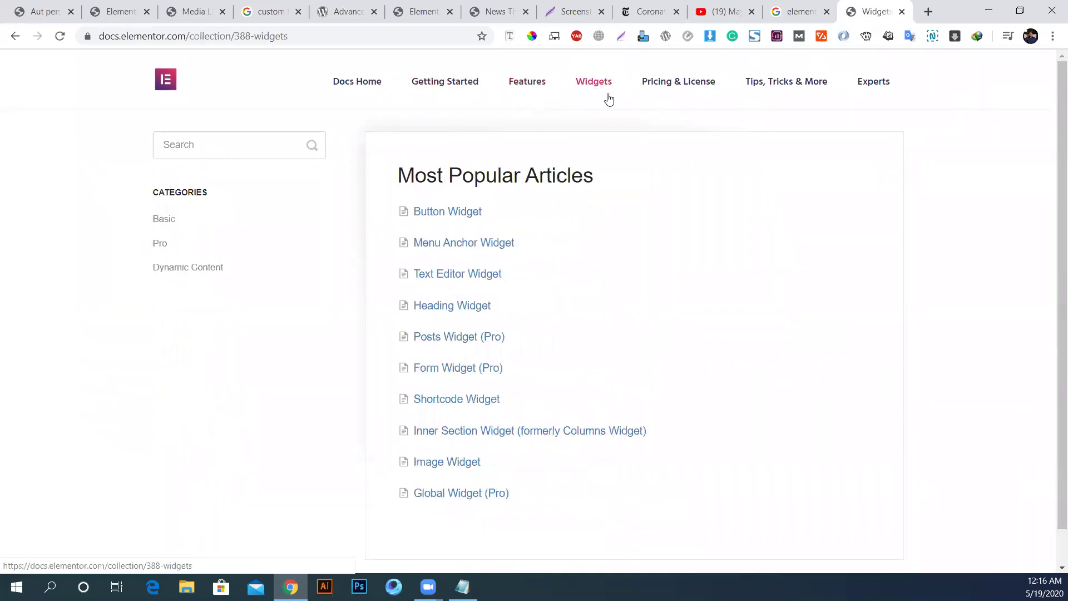
{"action": "scroll", "coordinate": [640, 345], "scroll_direction": "down", "scroll_amount": 2}
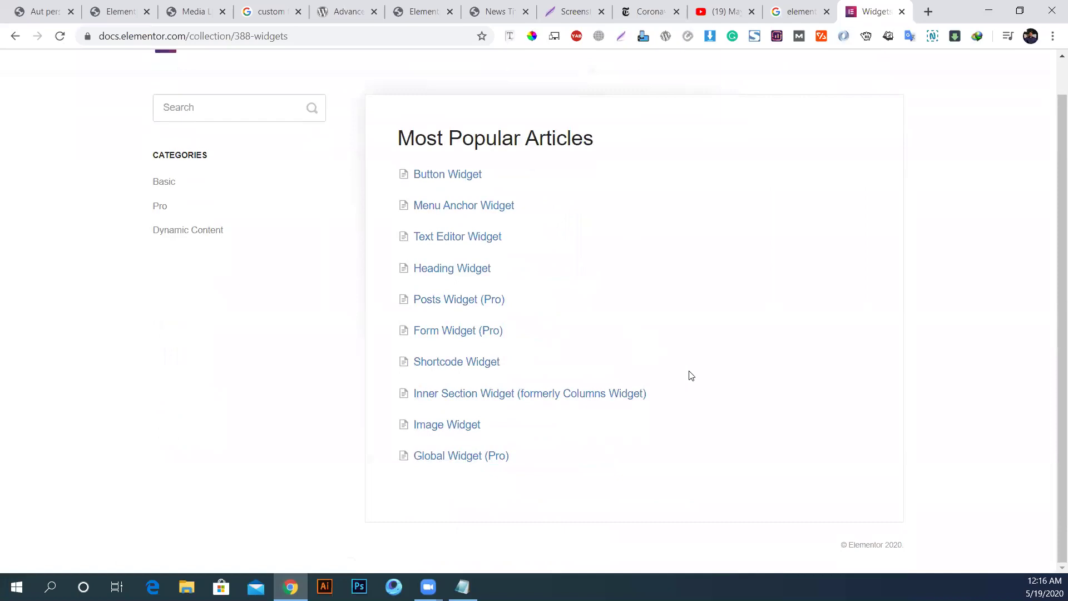
{"action": "left_click", "coordinate": [175, 235]}
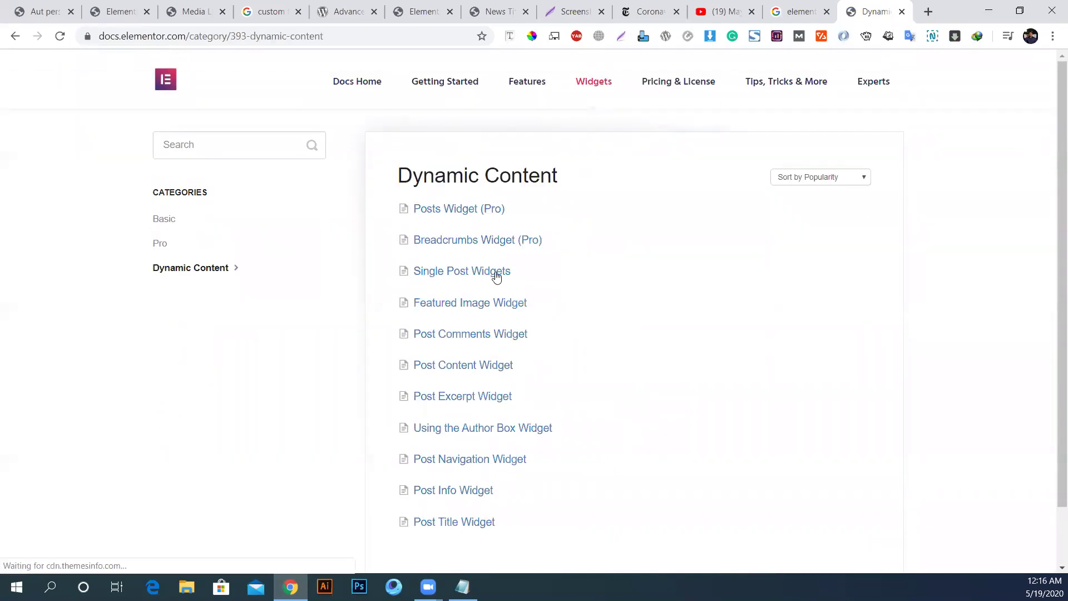
{"action": "scroll", "coordinate": [478, 256], "scroll_direction": "down", "scroll_amount": 2}
{"action": "scroll", "coordinate": [557, 378], "scroll_direction": "up", "scroll_amount": 1}
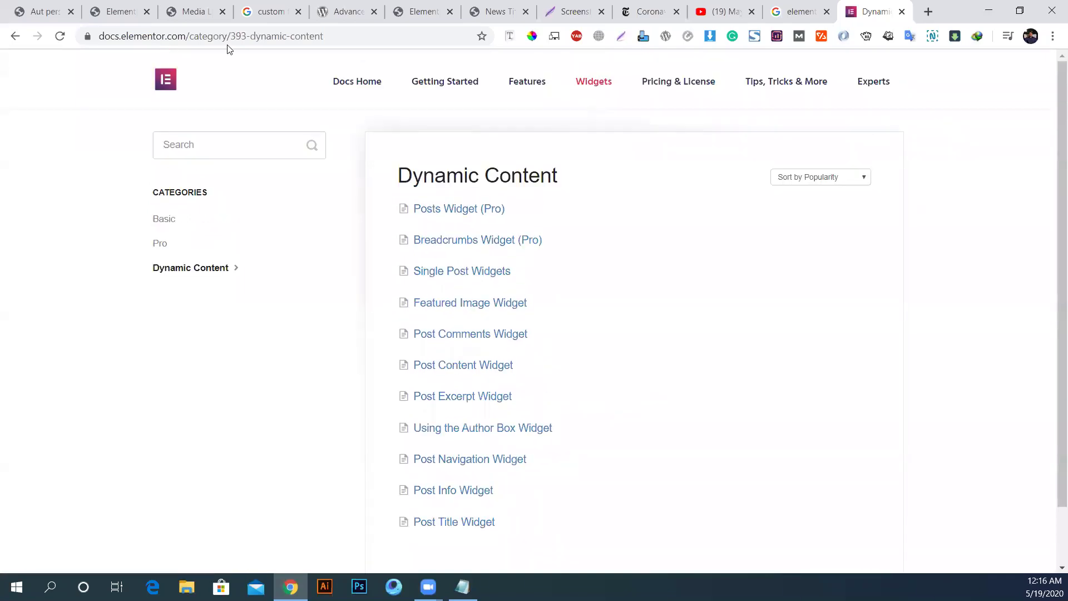
{"action": "left_click", "coordinate": [164, 89]}
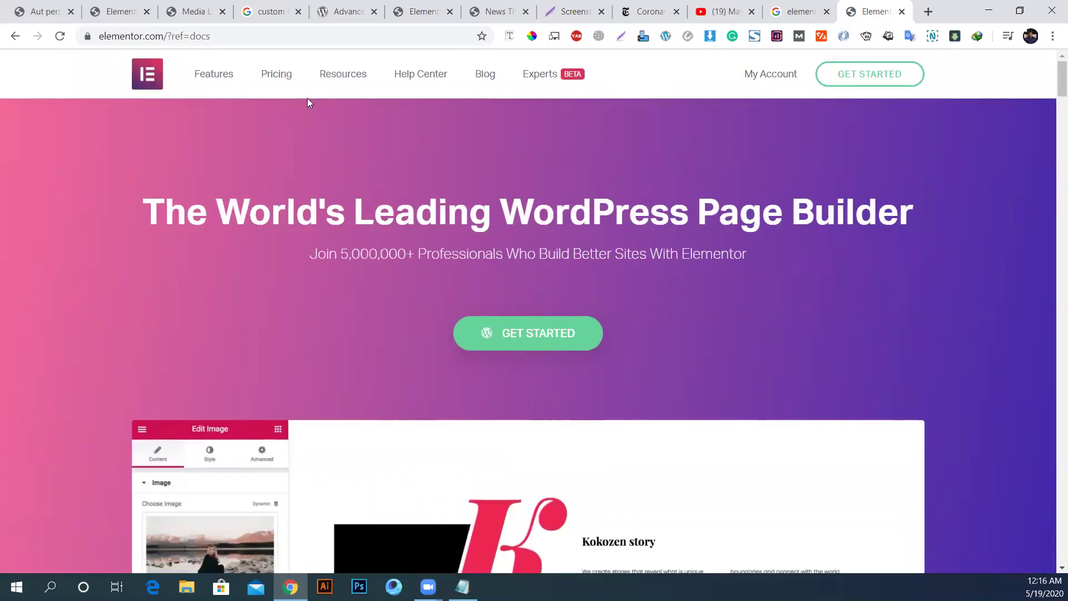
Step: Scroll through the elementor.com homepage features, then switch to the Lightshot screenshot tab
{"action": "scroll", "coordinate": [297, 292], "scroll_direction": "down", "scroll_amount": 20}
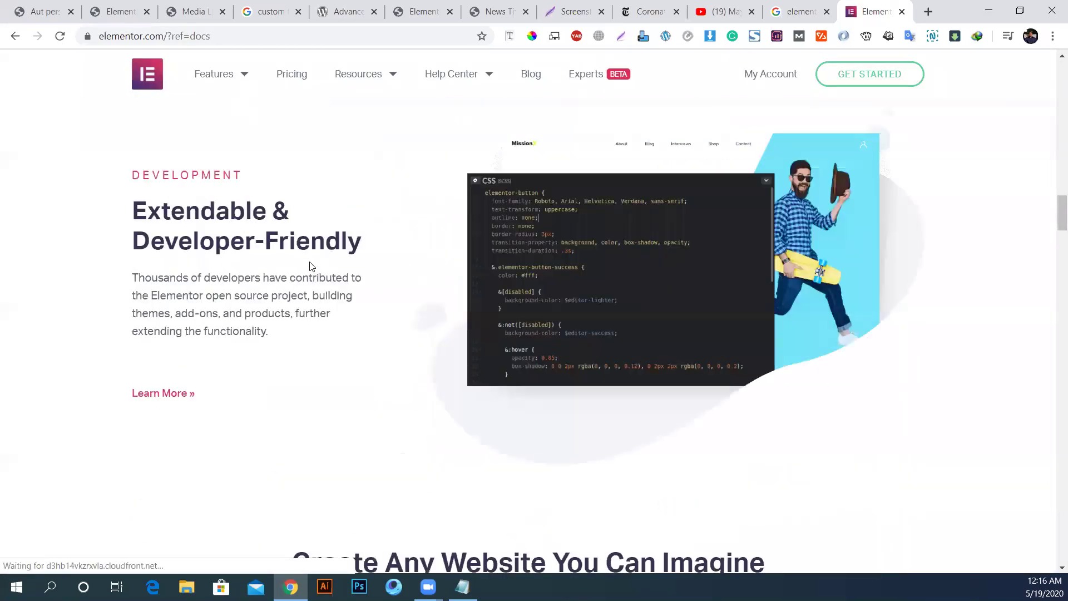
{"action": "scroll", "coordinate": [311, 264], "scroll_direction": "down", "scroll_amount": 20}
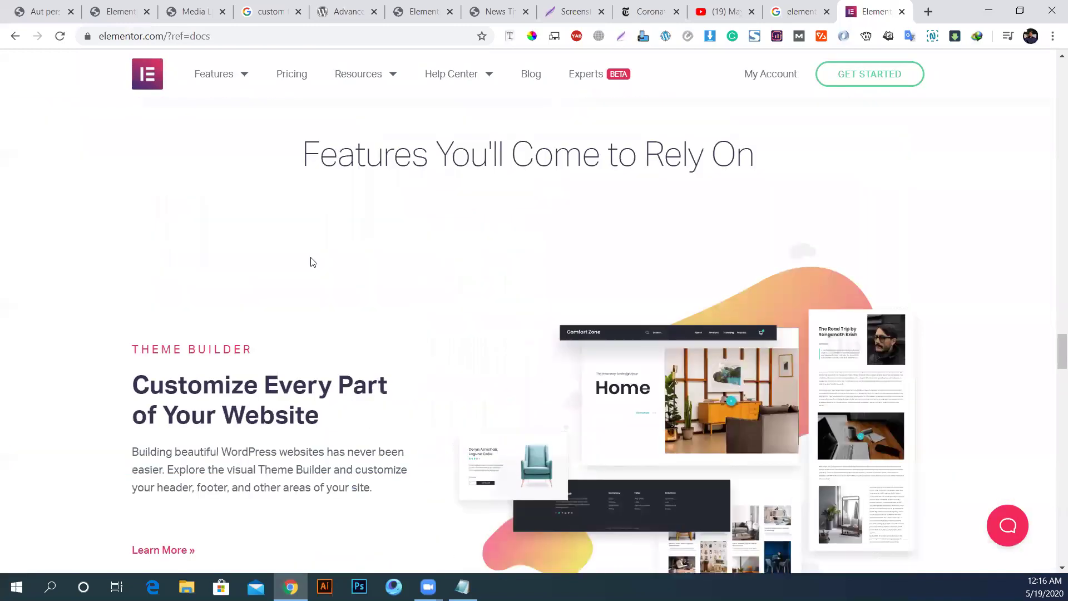
{"action": "scroll", "coordinate": [312, 262], "scroll_direction": "down", "scroll_amount": 15}
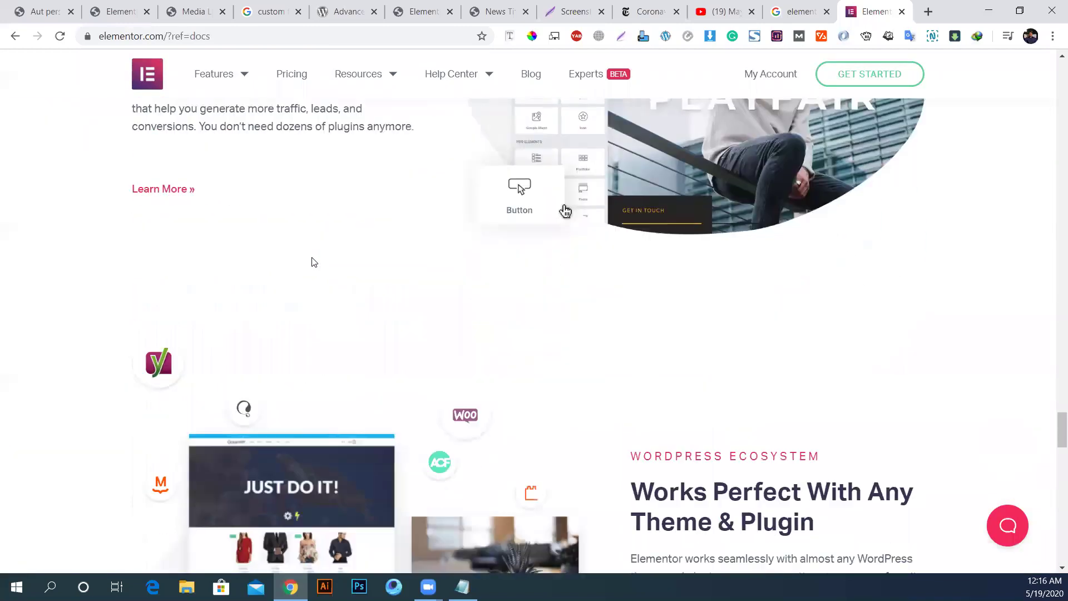
{"action": "scroll", "coordinate": [455, 203], "scroll_direction": "up", "scroll_amount": 1}
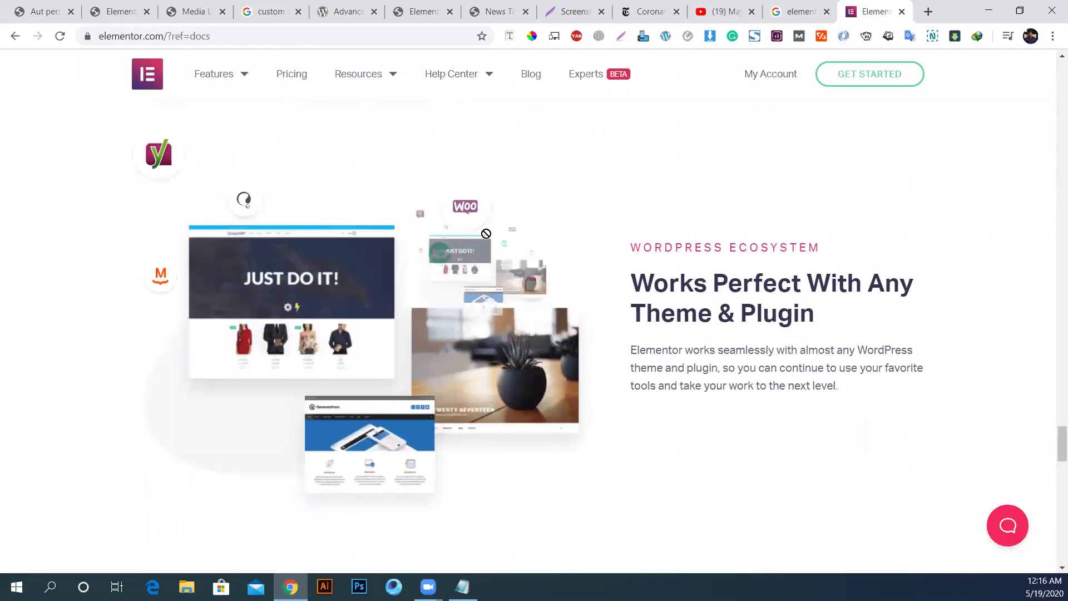
{"action": "left_click_drag", "start_coordinate": [222, 265], "coordinate": [128, 281]}
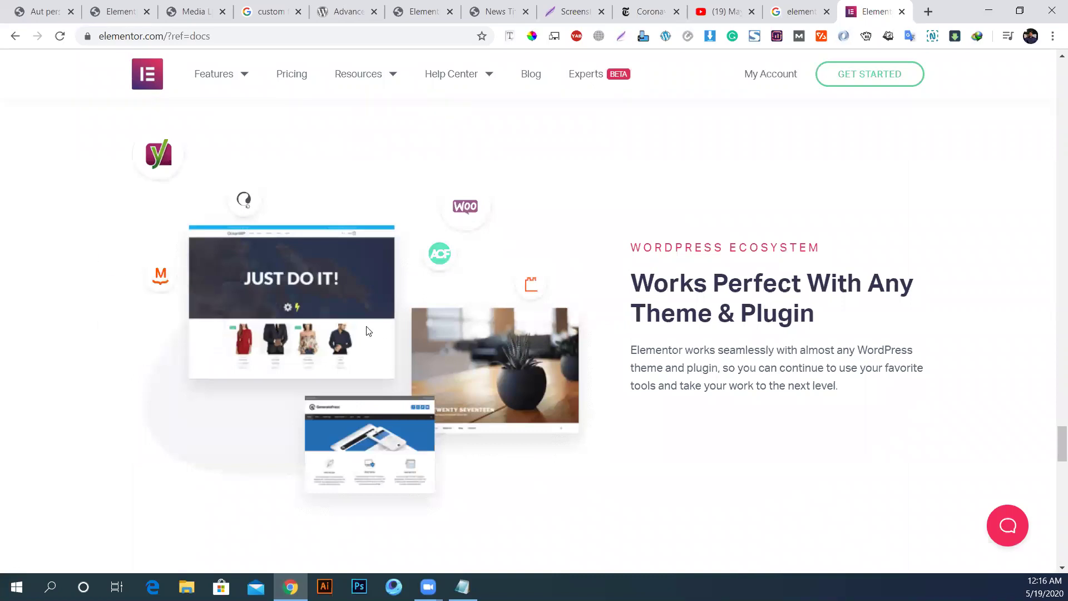
{"action": "left_click_drag", "start_coordinate": [677, 283], "coordinate": [464, 307]}
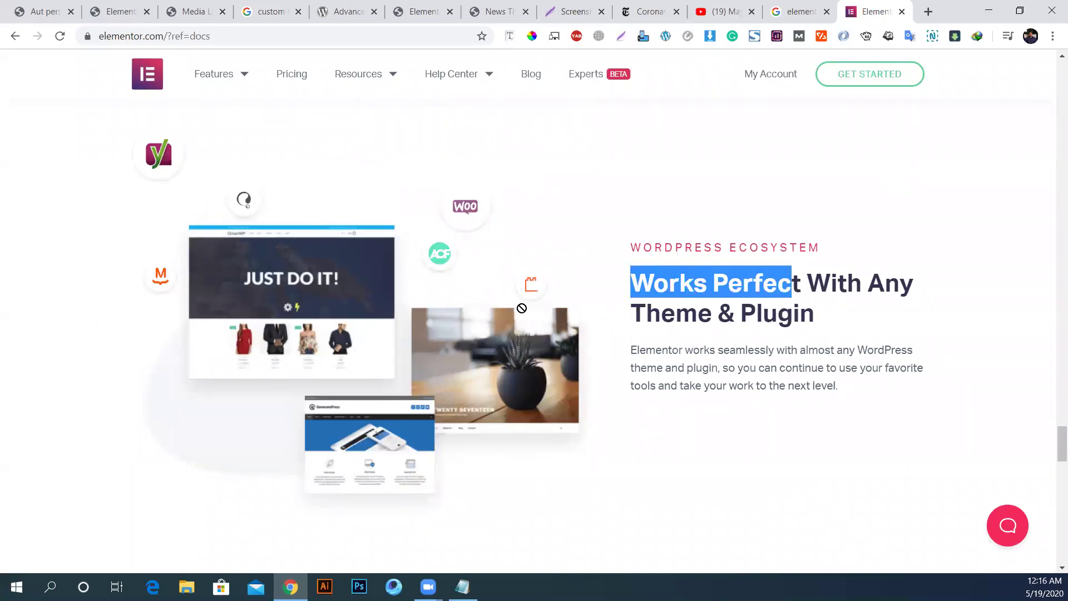
{"action": "scroll", "coordinate": [501, 289], "scroll_direction": "down", "scroll_amount": 9}
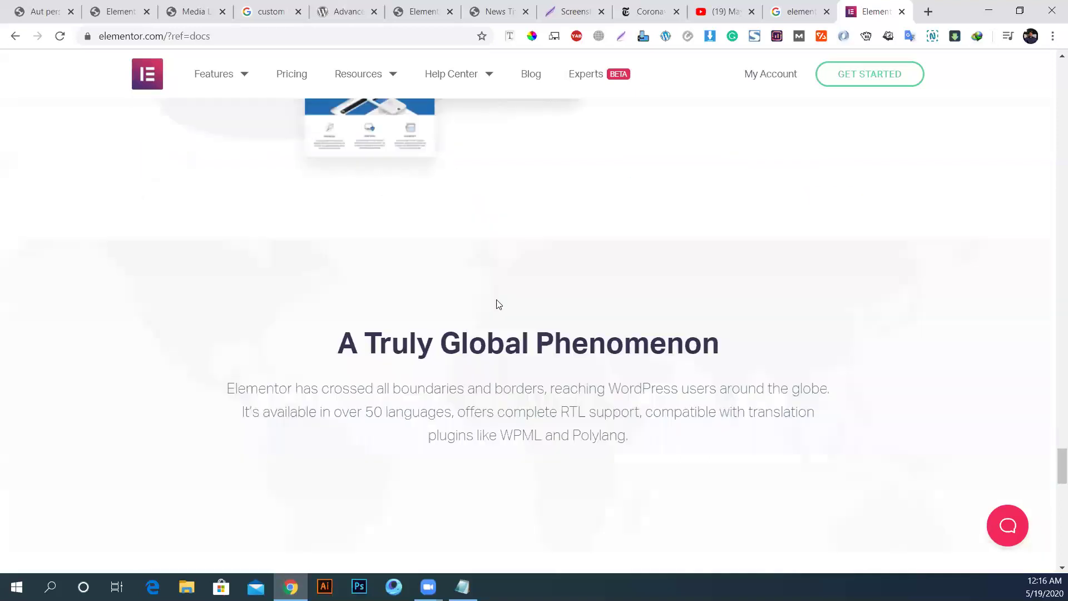
{"action": "scroll", "coordinate": [499, 293], "scroll_direction": "down", "scroll_amount": 15}
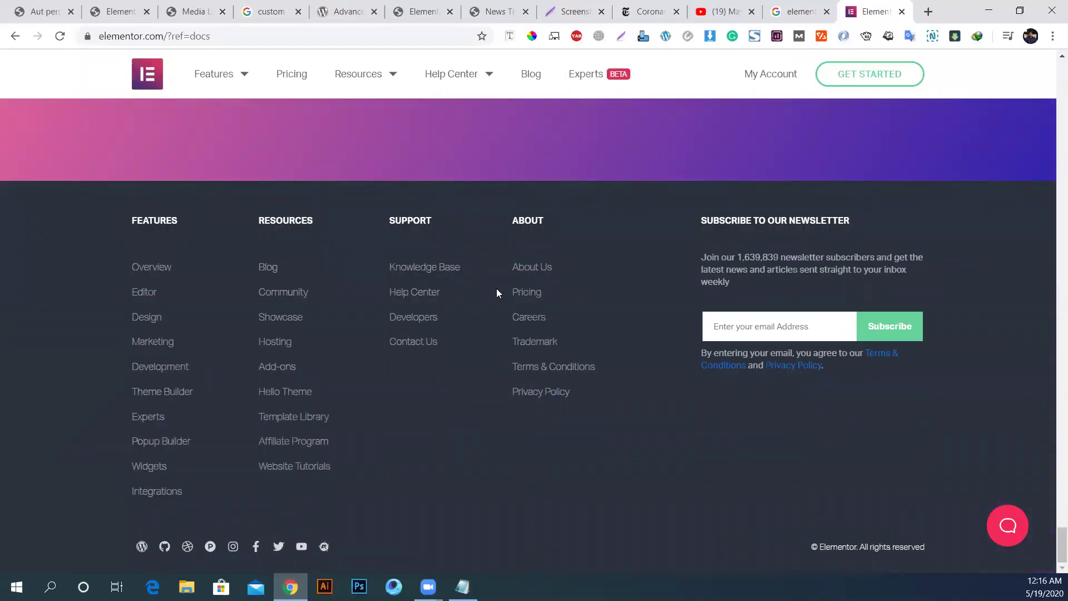
{"action": "scroll", "coordinate": [499, 294], "scroll_direction": "up", "scroll_amount": 10}
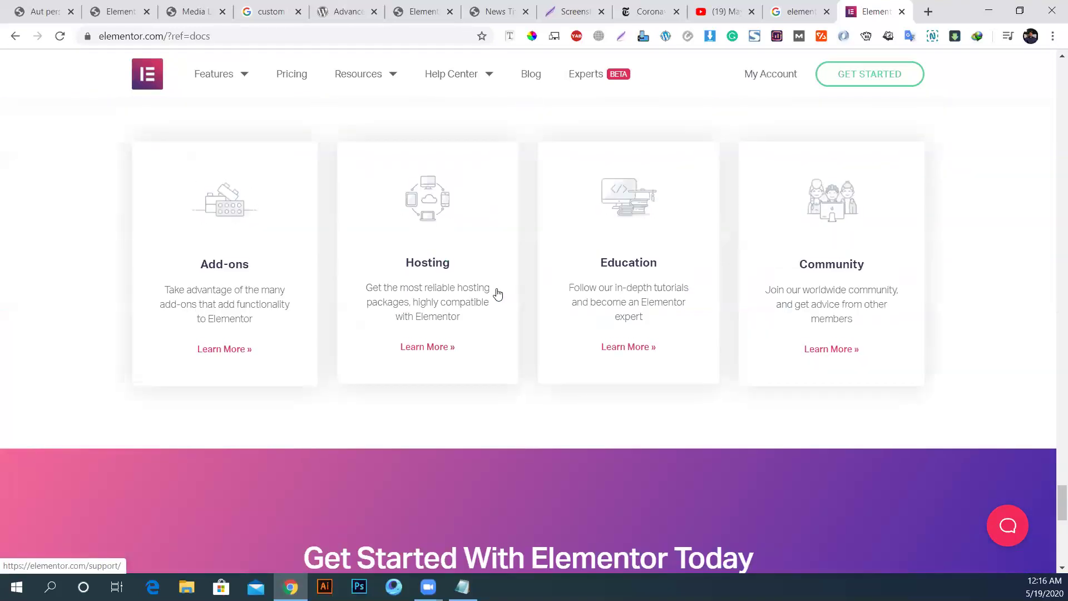
{"action": "left_click", "coordinate": [706, 6]}
{"action": "left_click", "coordinate": [584, 11]}
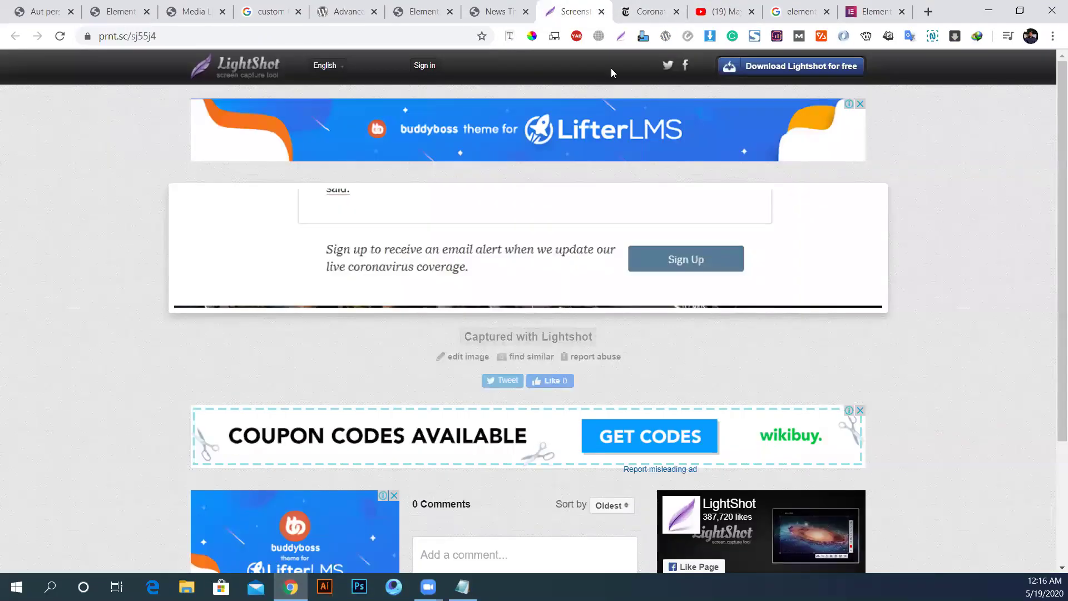
Step: Back in the editor, set the heading's ACF Field key to Editor Name and update the template
{"action": "left_click", "coordinate": [492, 11]}
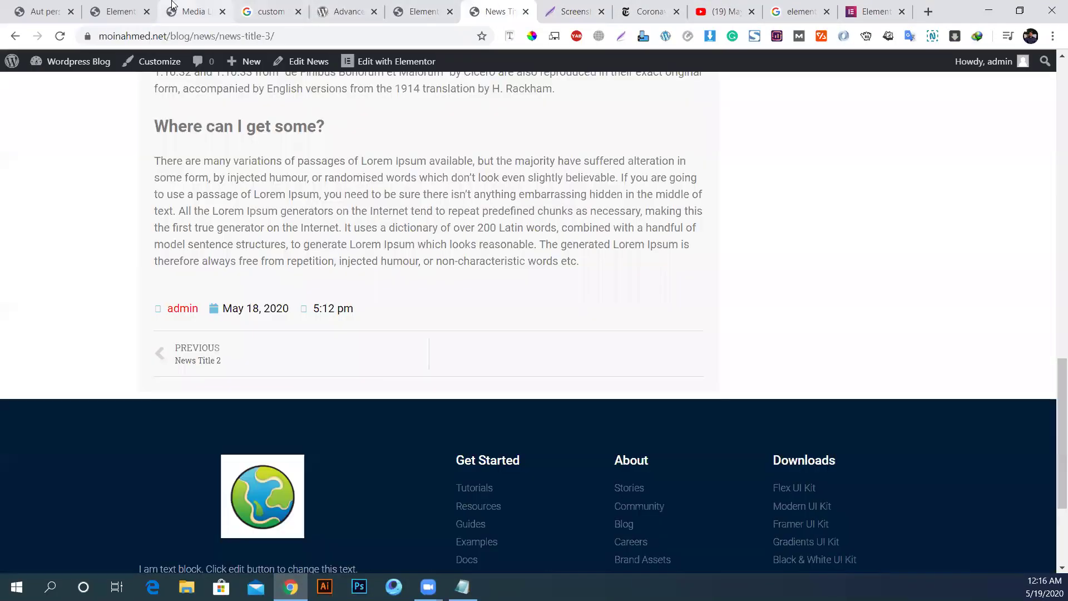
{"action": "left_click", "coordinate": [192, 11]}
{"action": "left_click", "coordinate": [144, 3]}
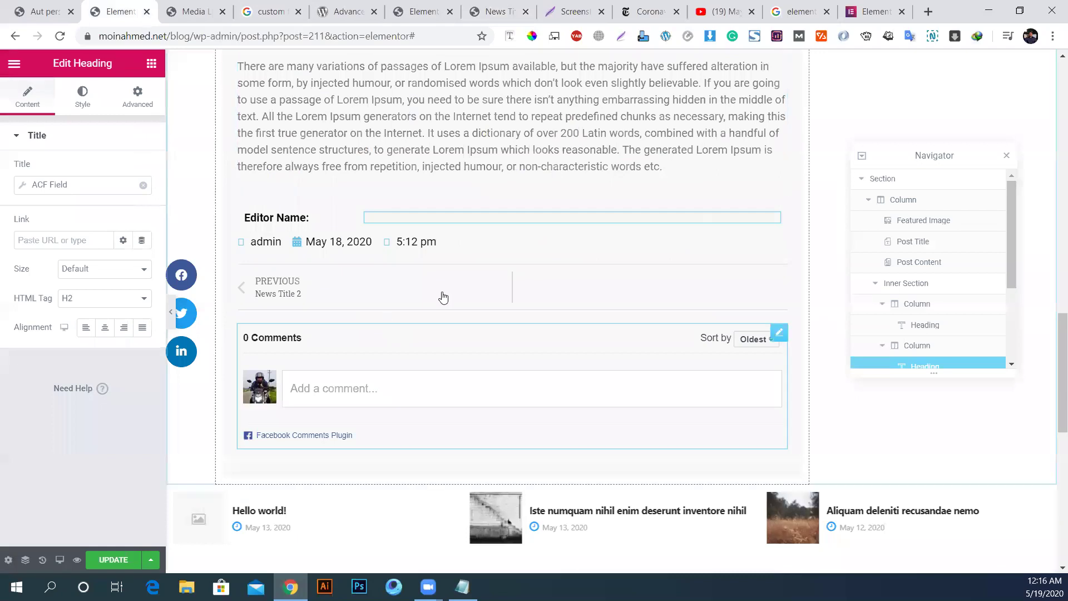
{"action": "left_click", "coordinate": [54, 184]}
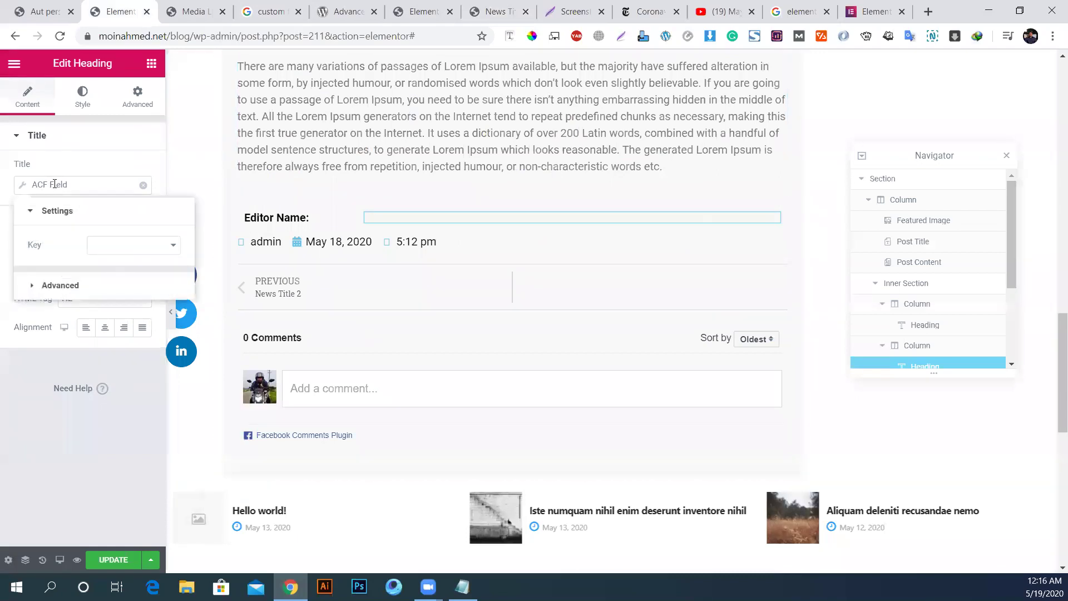
{"action": "left_click", "coordinate": [136, 251]}
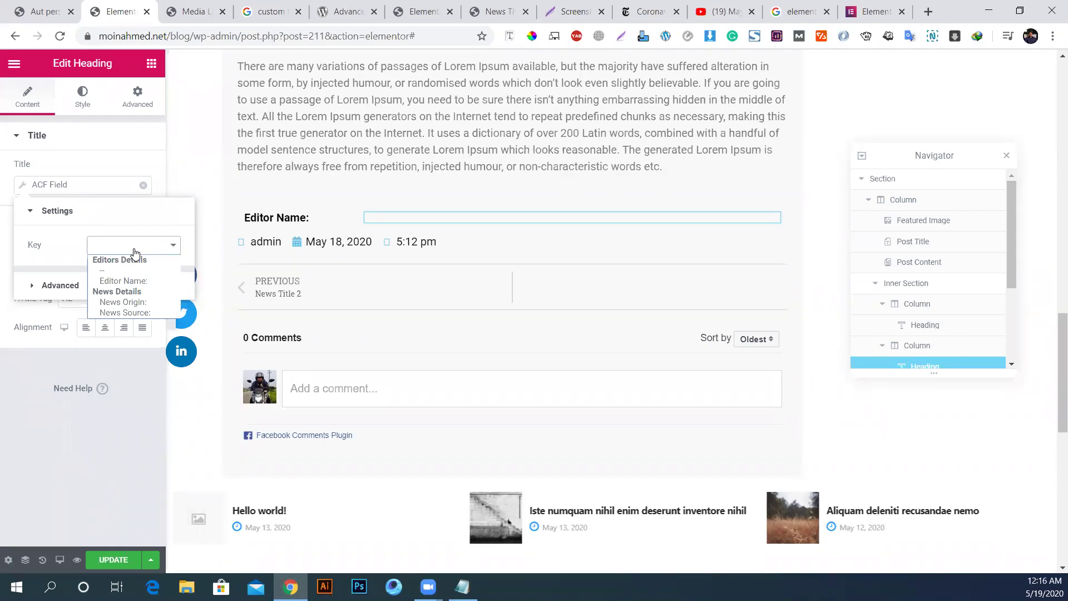
{"action": "left_click", "coordinate": [138, 282]}
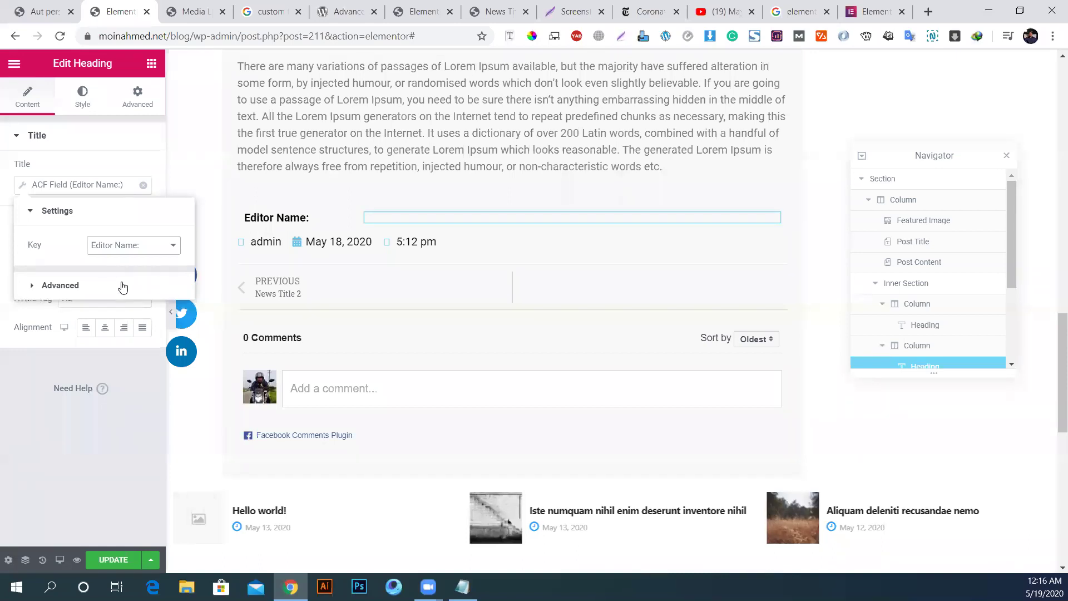
{"action": "left_click", "coordinate": [114, 560]}
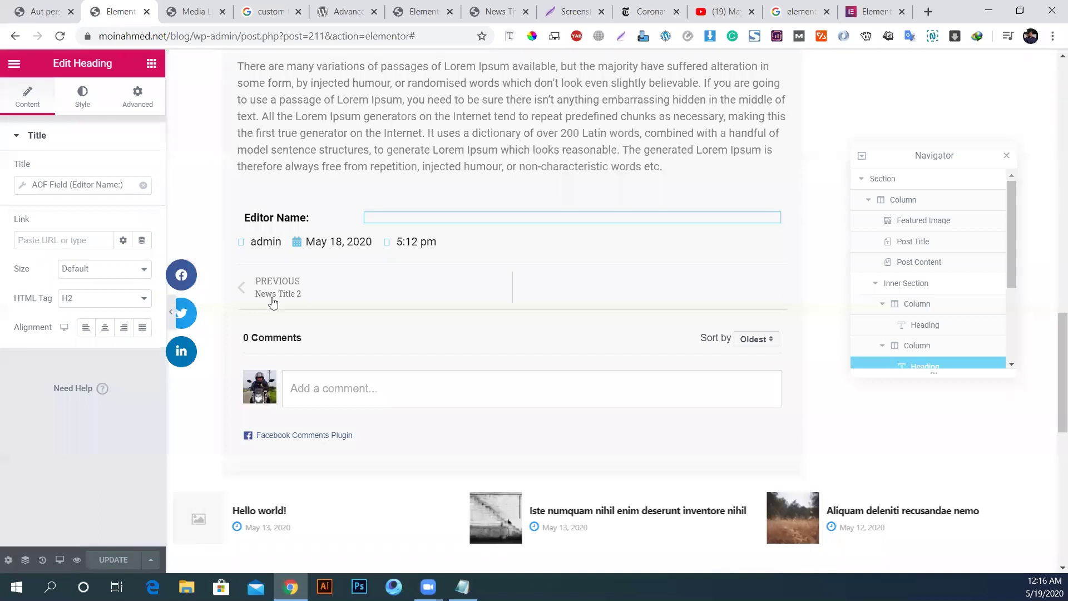
Step: Delete the stray duplicate Editor Name heading and duplicate the whole Editor Name row
{"action": "right_click", "coordinate": [287, 223]}
{"action": "left_click", "coordinate": [324, 248]}
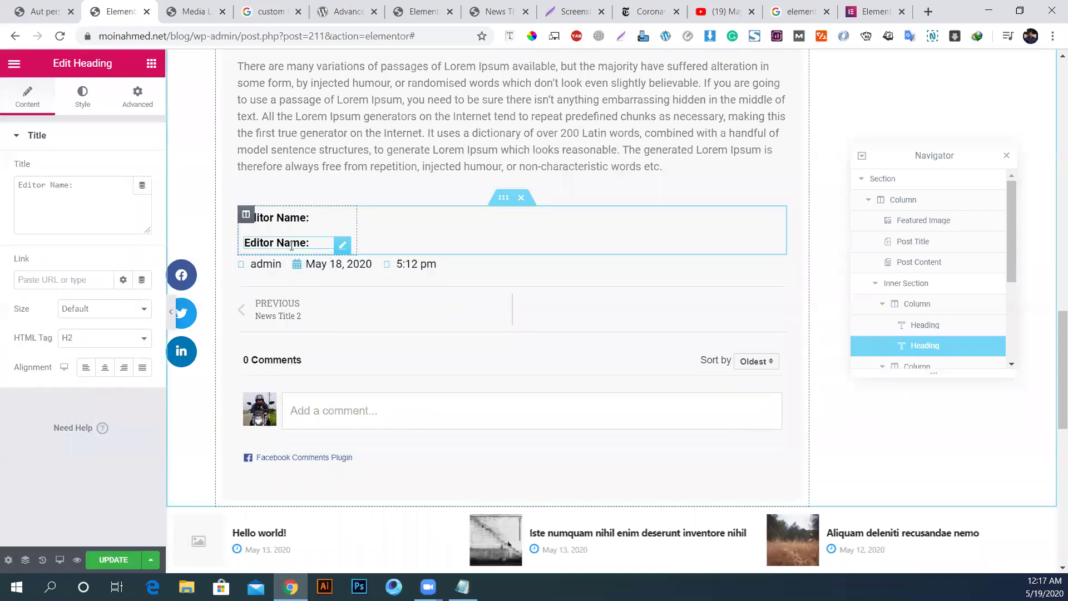
{"action": "right_click", "coordinate": [338, 246]}
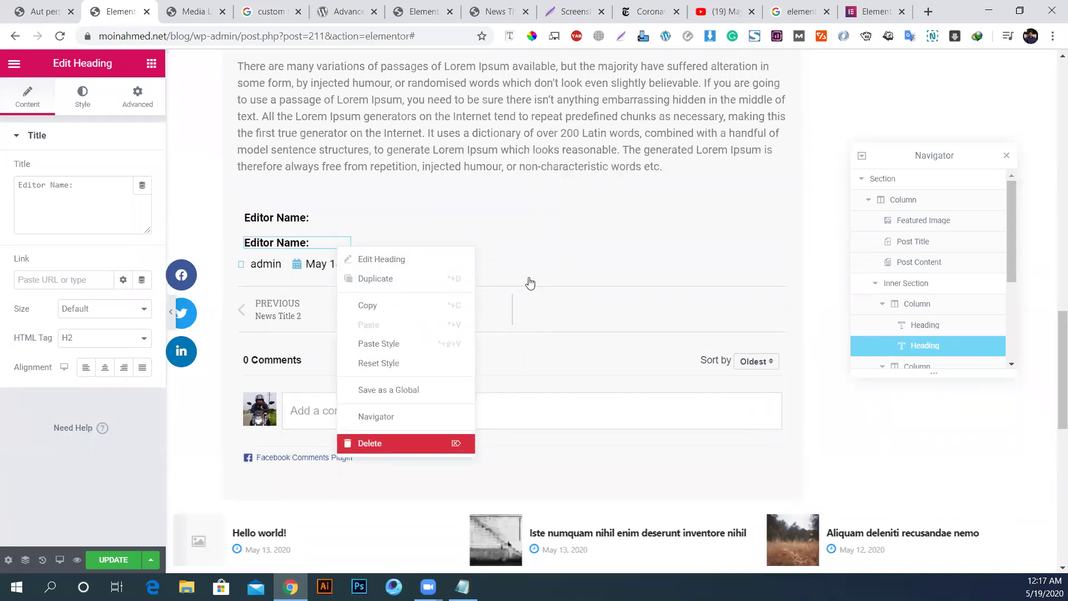
{"action": "left_click", "coordinate": [406, 443]}
{"action": "right_click", "coordinate": [509, 202]}
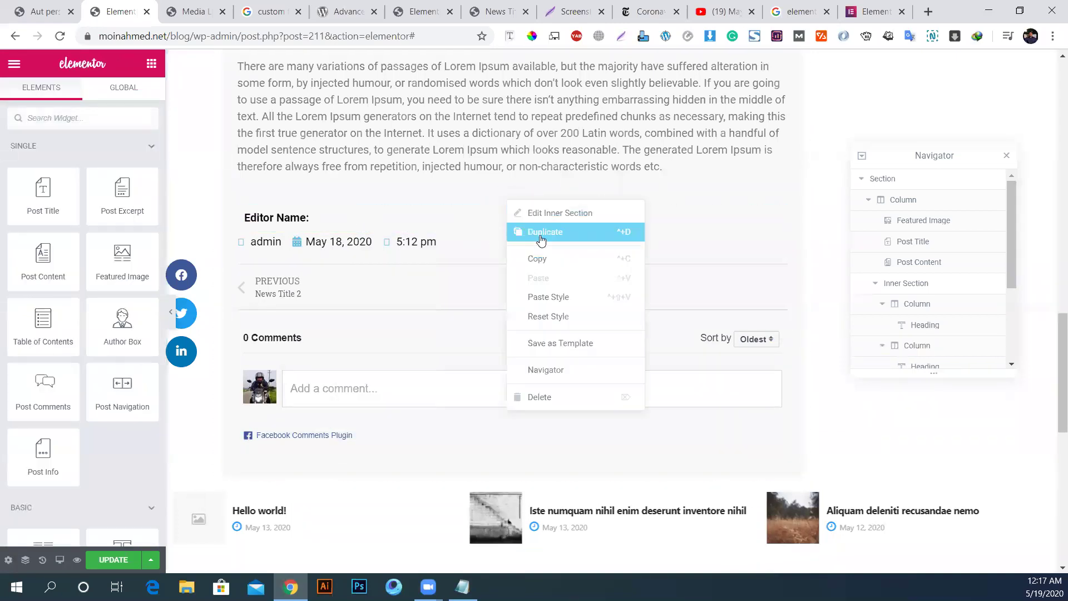
{"action": "left_click", "coordinate": [511, 240]}
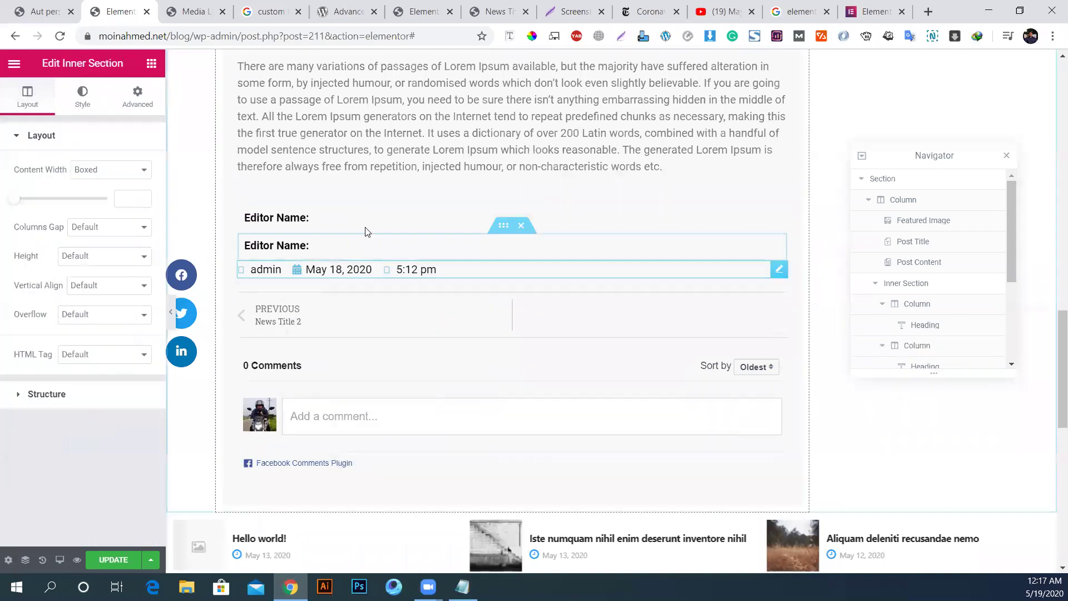
Step: Change the new row's label title to 'Editor Website'
{"action": "left_click", "coordinate": [292, 243]}
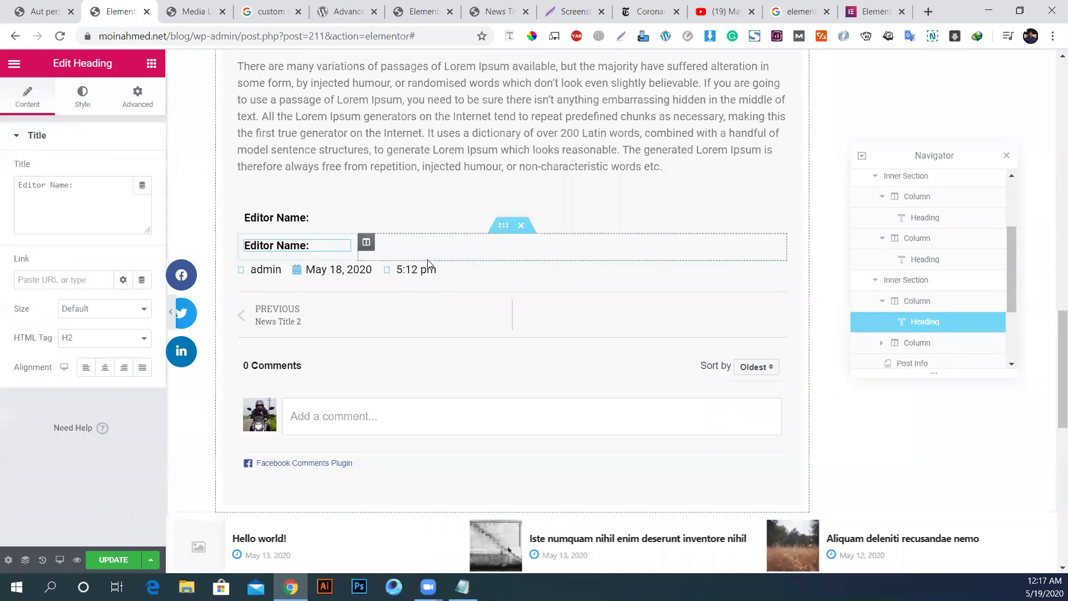
{"action": "triple_click", "coordinate": [270, 250]}
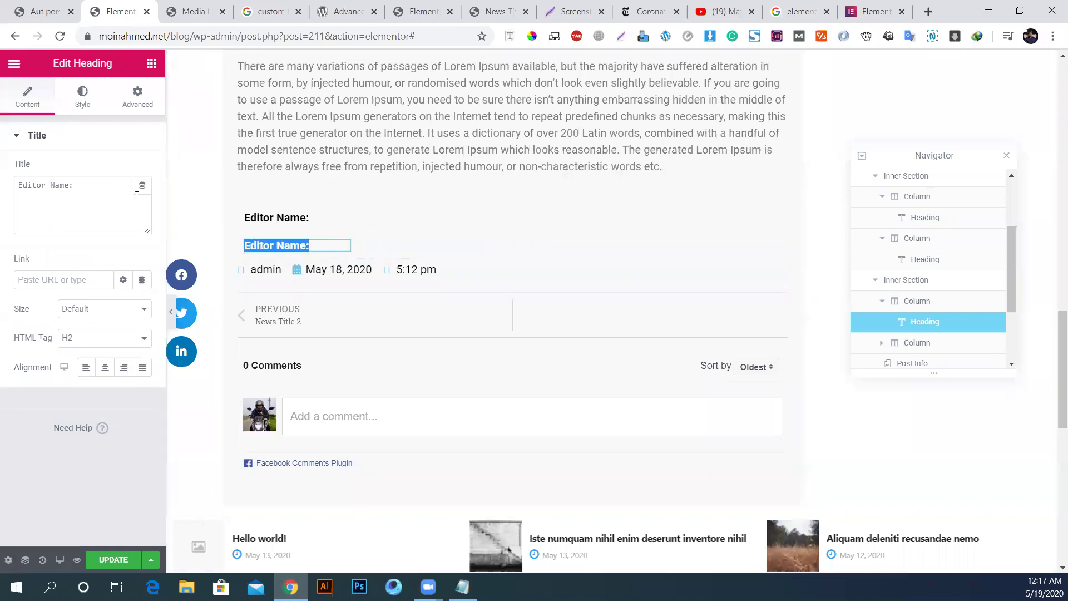
{"action": "left_click", "coordinate": [52, 184]}
{"action": "type", "text": "Website"}
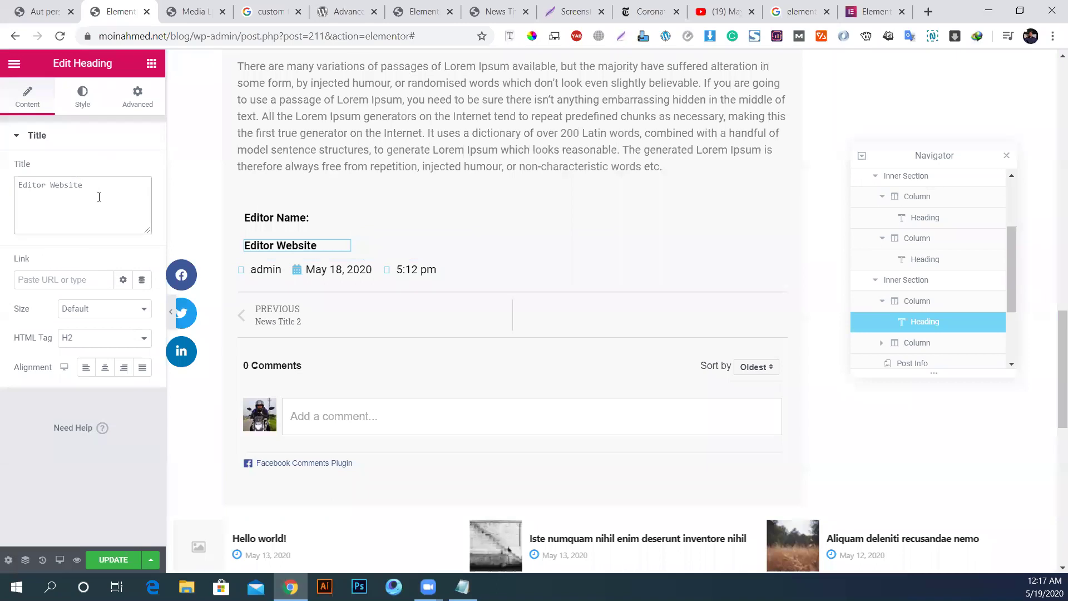
Step: Inspect the ACF Field tag settings of the empty heading beside Editor Website
{"action": "left_click", "coordinate": [418, 242]}
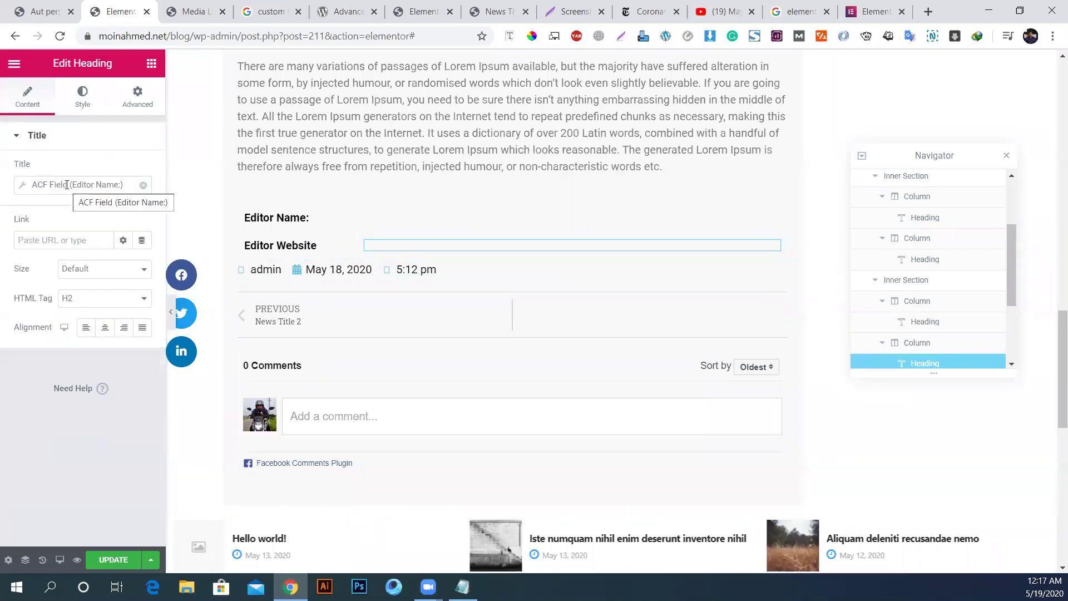
{"action": "left_click", "coordinate": [93, 186]}
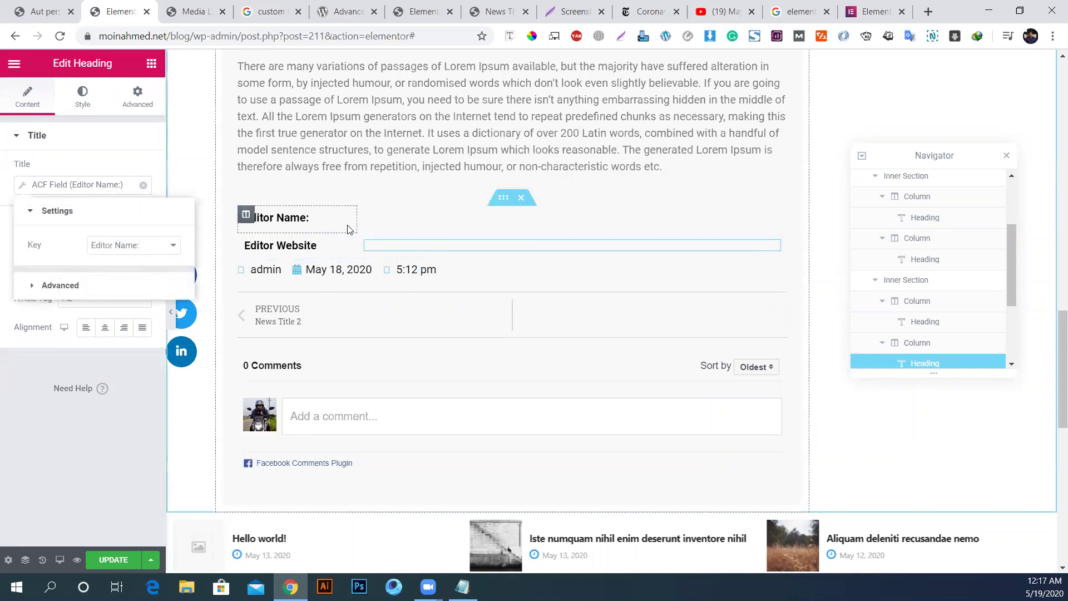
{"action": "left_click", "coordinate": [151, 66]}
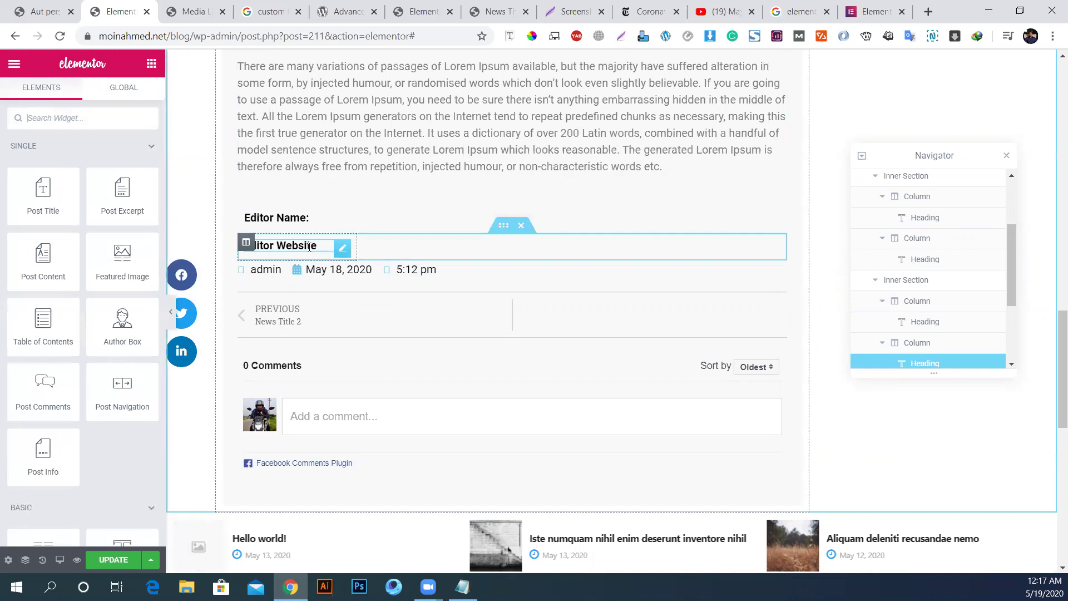
{"action": "left_click", "coordinate": [406, 248]}
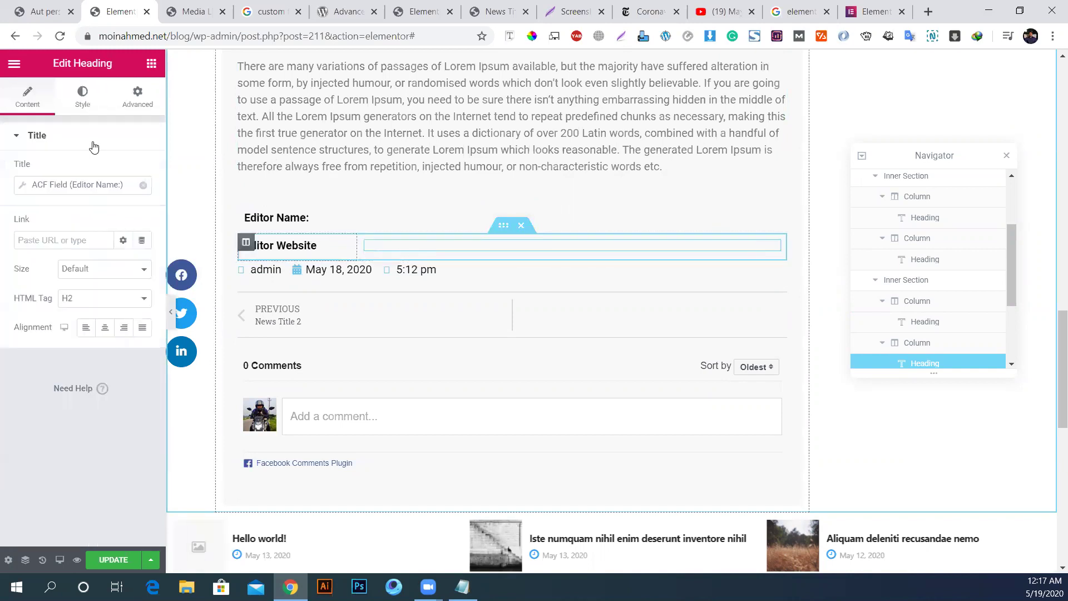
{"action": "left_click", "coordinate": [126, 186]}
{"action": "left_click", "coordinate": [125, 245]}
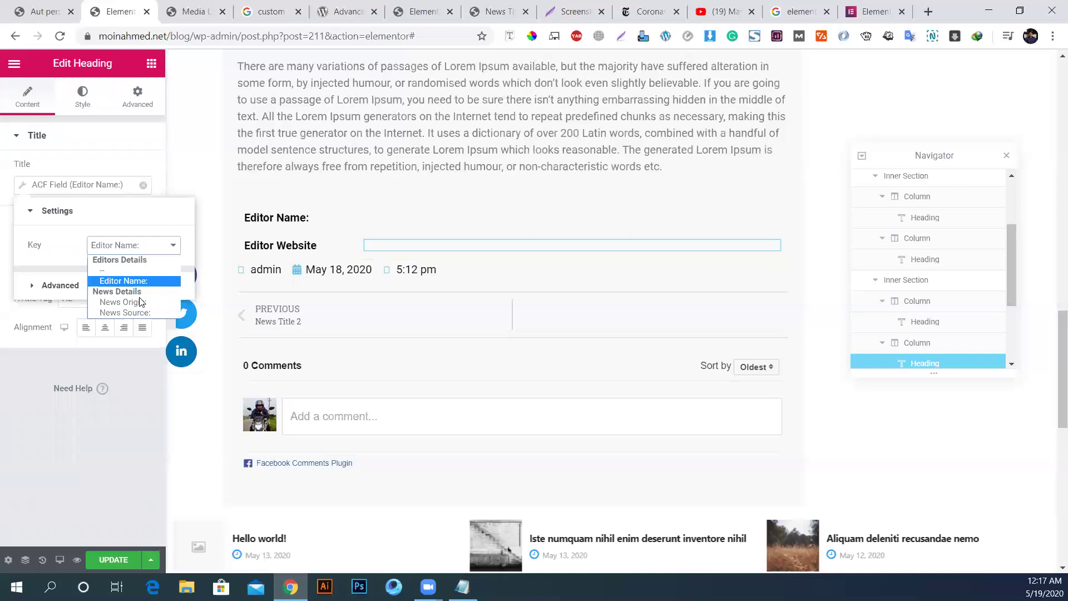
{"action": "left_click", "coordinate": [53, 286]}
{"action": "left_click", "coordinate": [69, 454]}
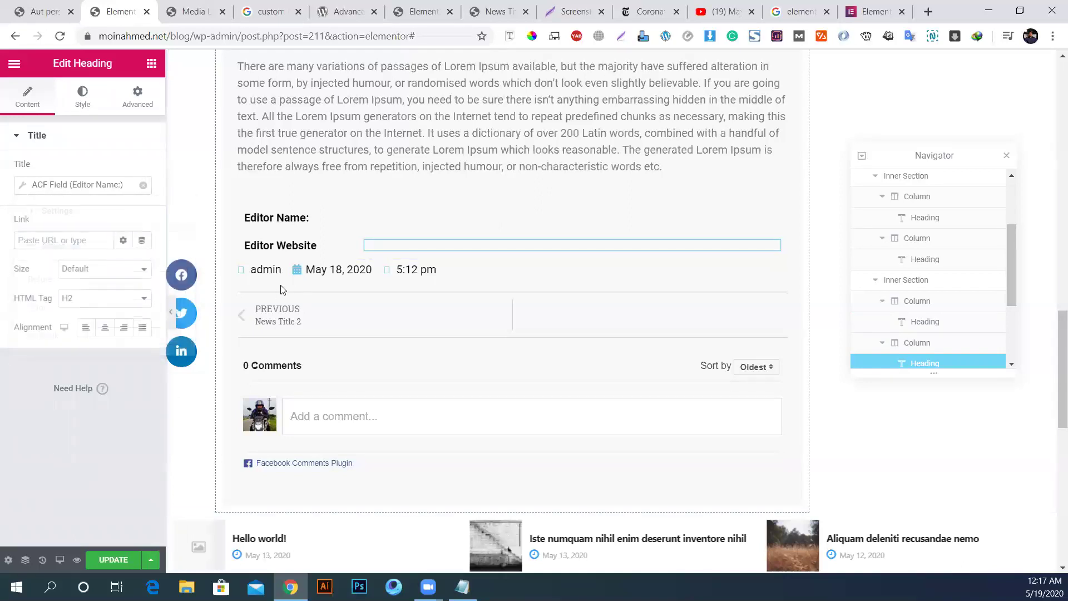
{"action": "left_click", "coordinate": [281, 245]}
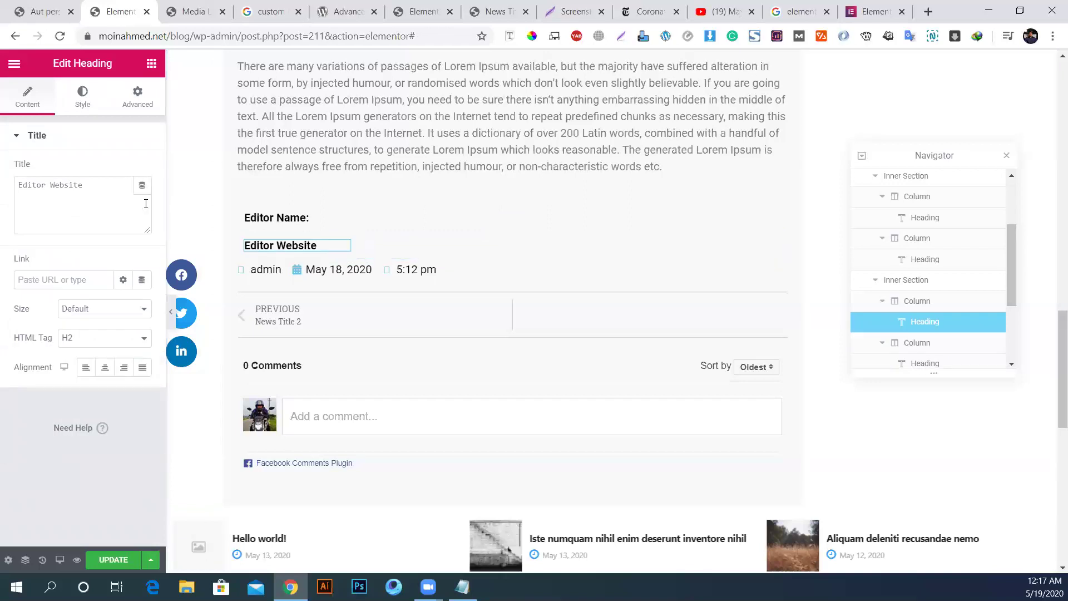
Step: Remove the field heading's dynamic tag and make its title read 'Click Here'
{"action": "left_click", "coordinate": [396, 243]}
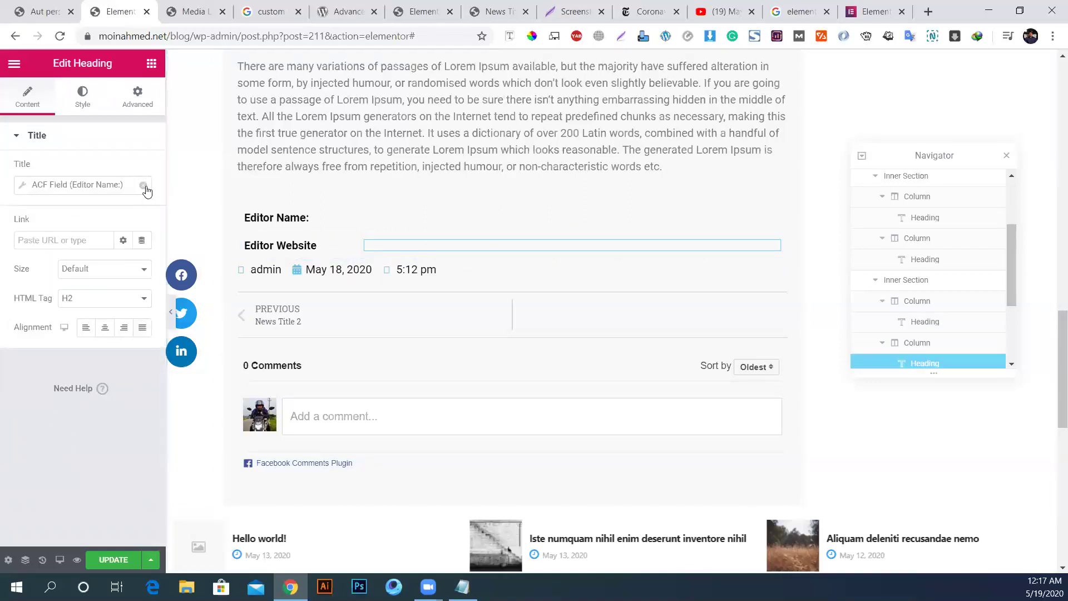
{"action": "left_click", "coordinate": [144, 186]}
{"action": "left_click", "coordinate": [65, 187]}
{"action": "key", "text": "ctrl+a"}
{"action": "type", "text": "C"}
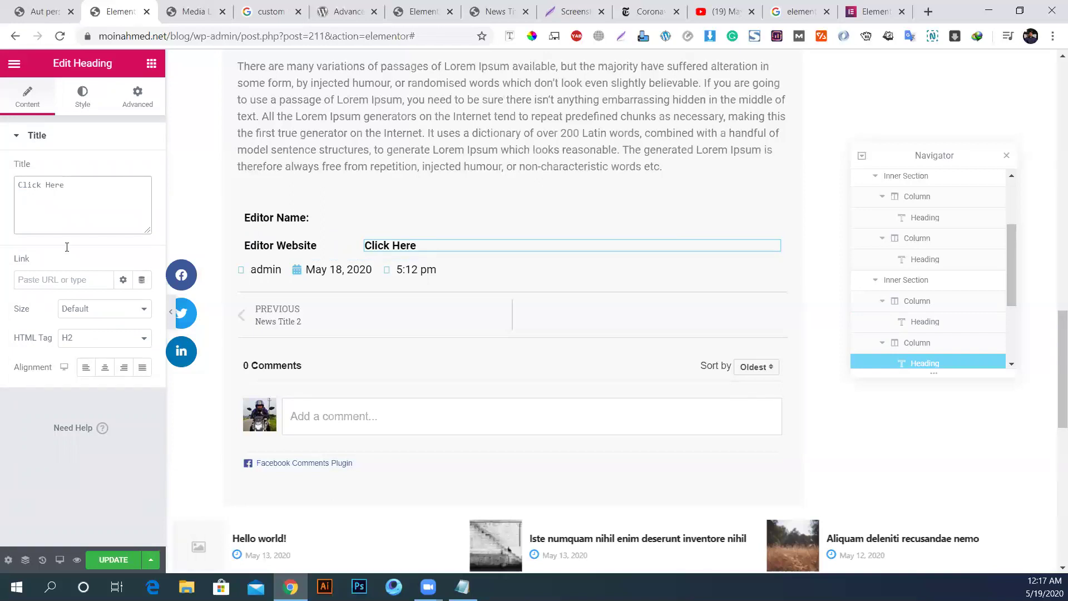
Step: Link the heading to the ACF URL Field with key Editor's Website, then update
{"action": "left_click", "coordinate": [142, 279]}
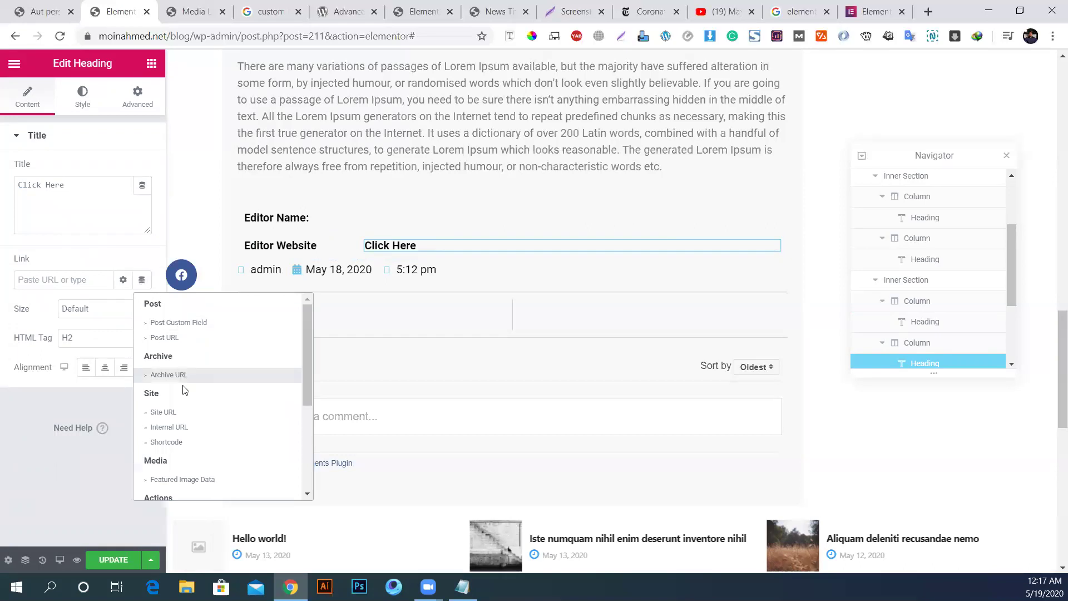
{"action": "scroll", "coordinate": [185, 390], "scroll_direction": "down", "scroll_amount": 3}
{"action": "left_click", "coordinate": [174, 489]}
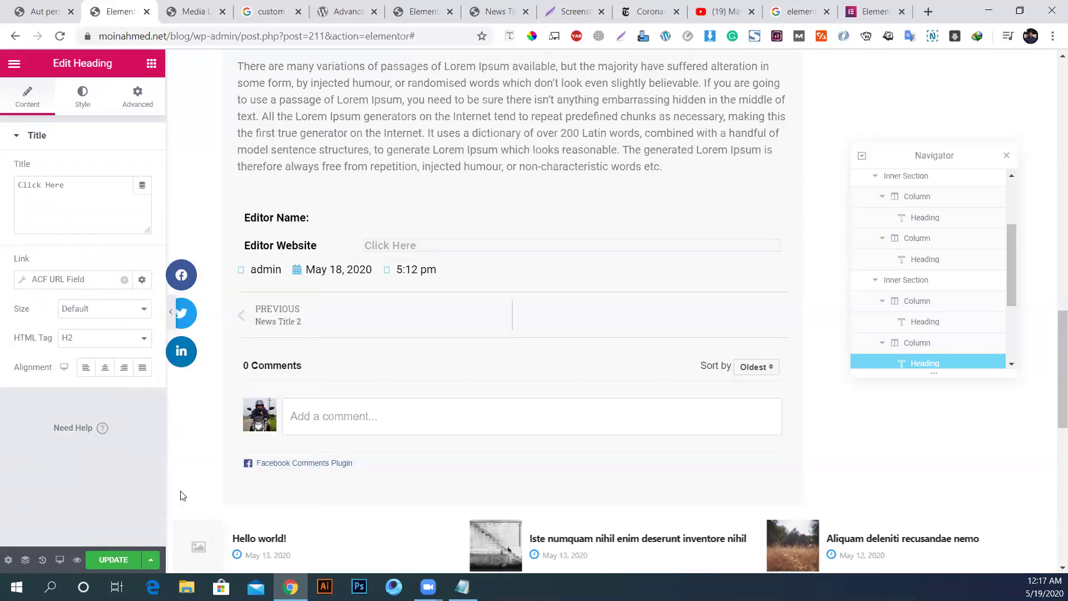
{"action": "left_click", "coordinate": [71, 280]}
{"action": "left_click", "coordinate": [124, 340]}
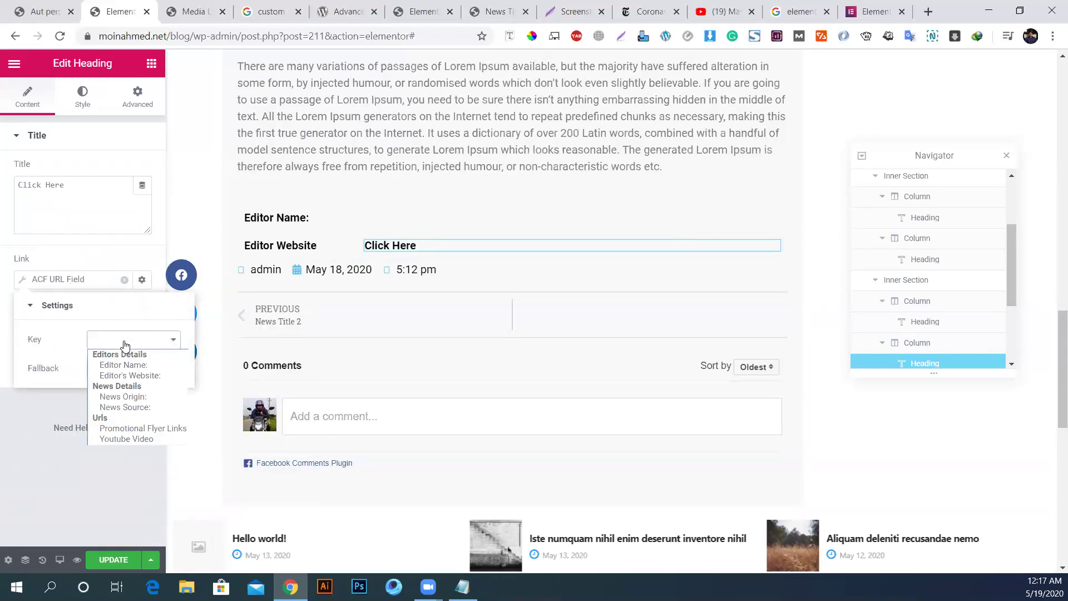
{"action": "left_click", "coordinate": [140, 377]}
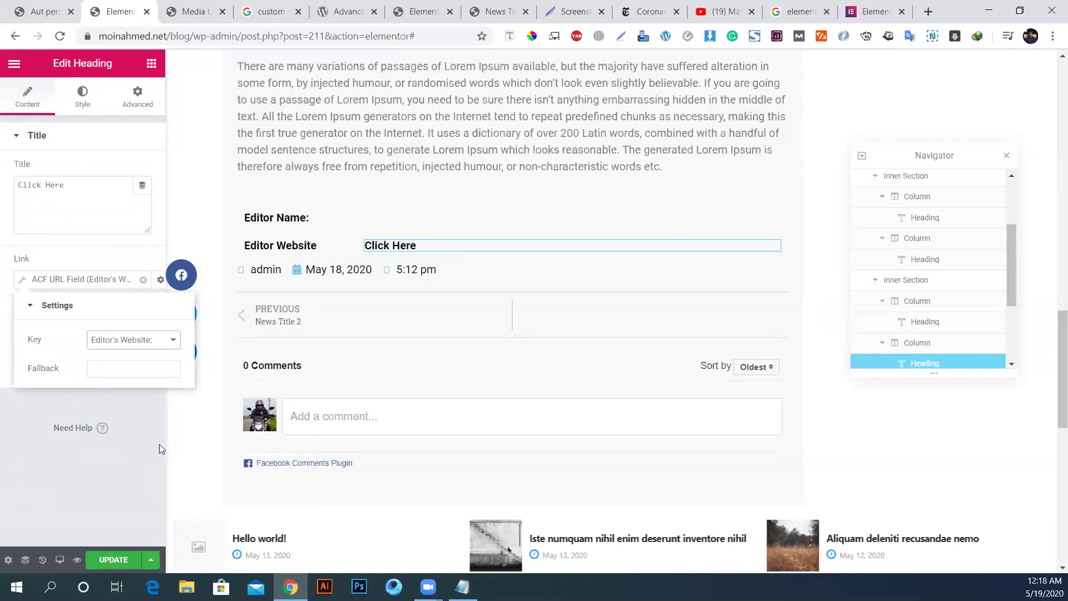
{"action": "left_click", "coordinate": [113, 560]}
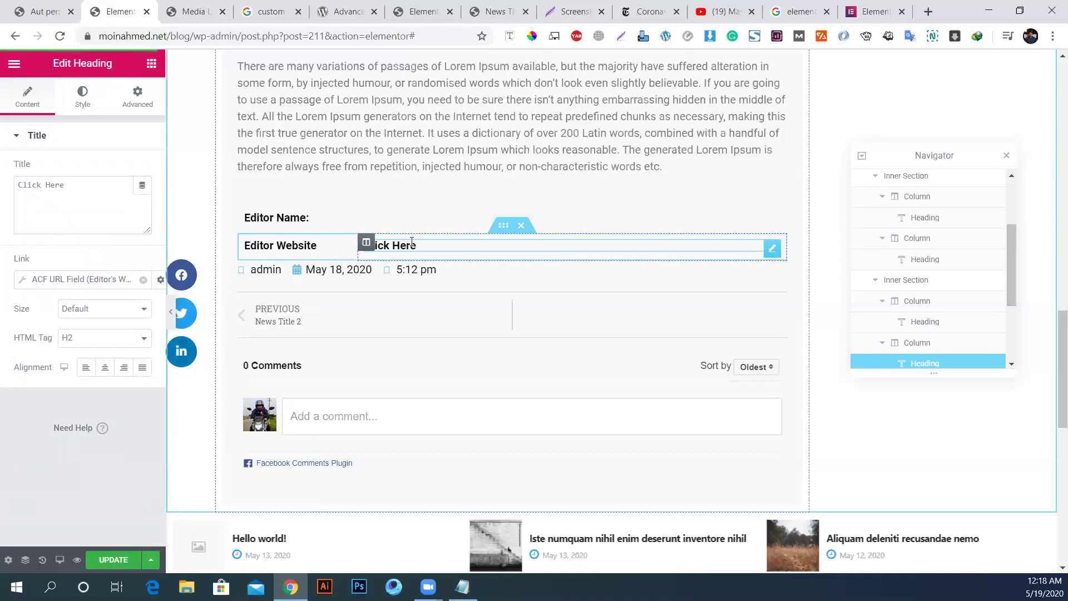
Step: Look through the heading's Style and Advanced settings, including Border
{"action": "left_click", "coordinate": [78, 94]}
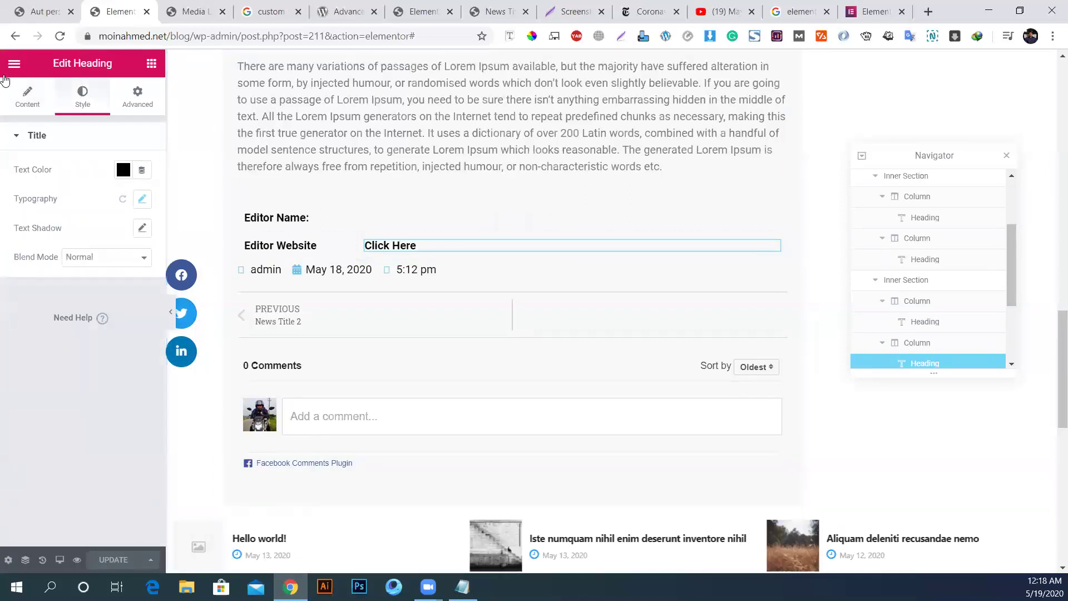
{"action": "left_click", "coordinate": [33, 101]}
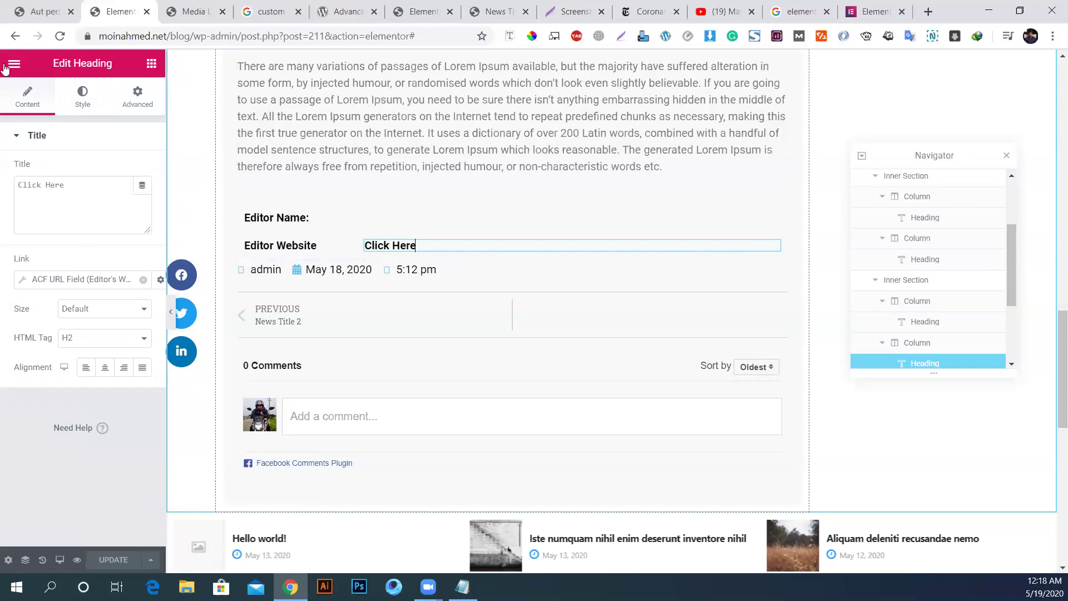
{"action": "left_click", "coordinate": [83, 99]}
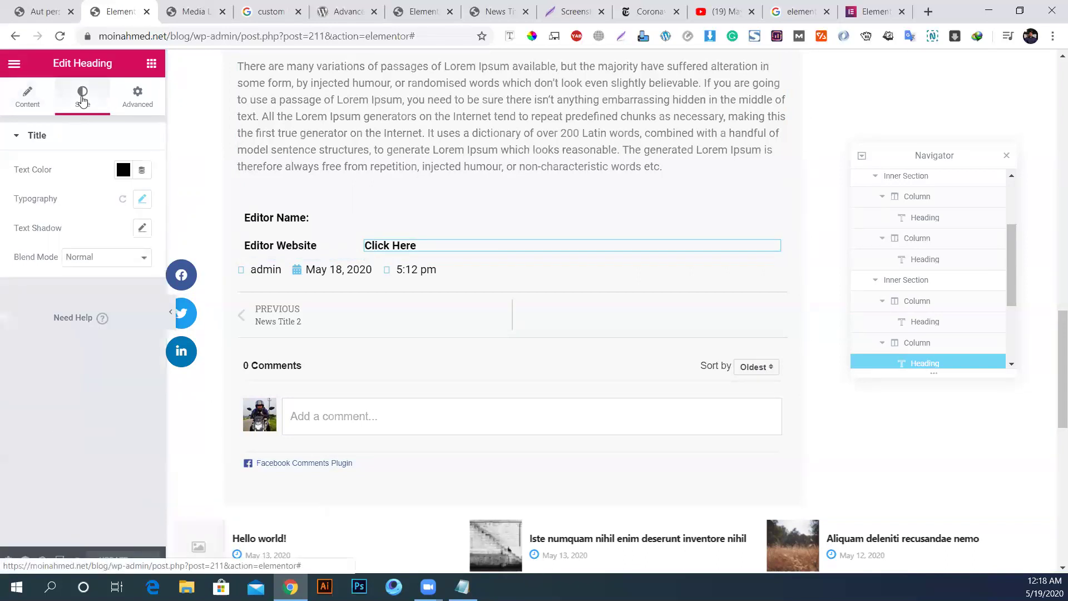
{"action": "left_click", "coordinate": [133, 99]}
{"action": "scroll", "coordinate": [91, 355], "scroll_direction": "down", "scroll_amount": 3}
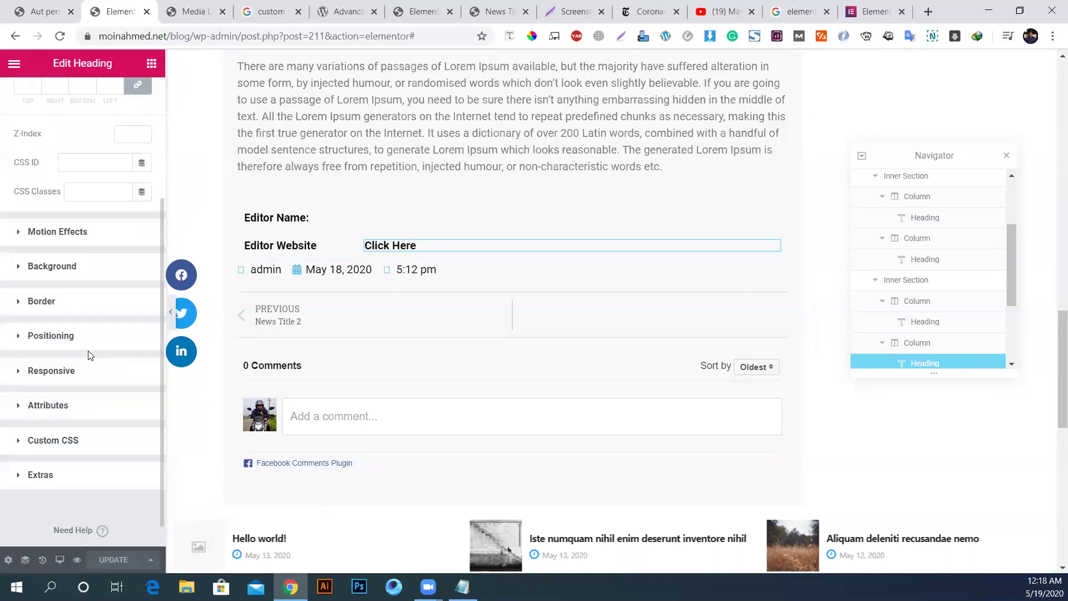
{"action": "left_click", "coordinate": [66, 305]}
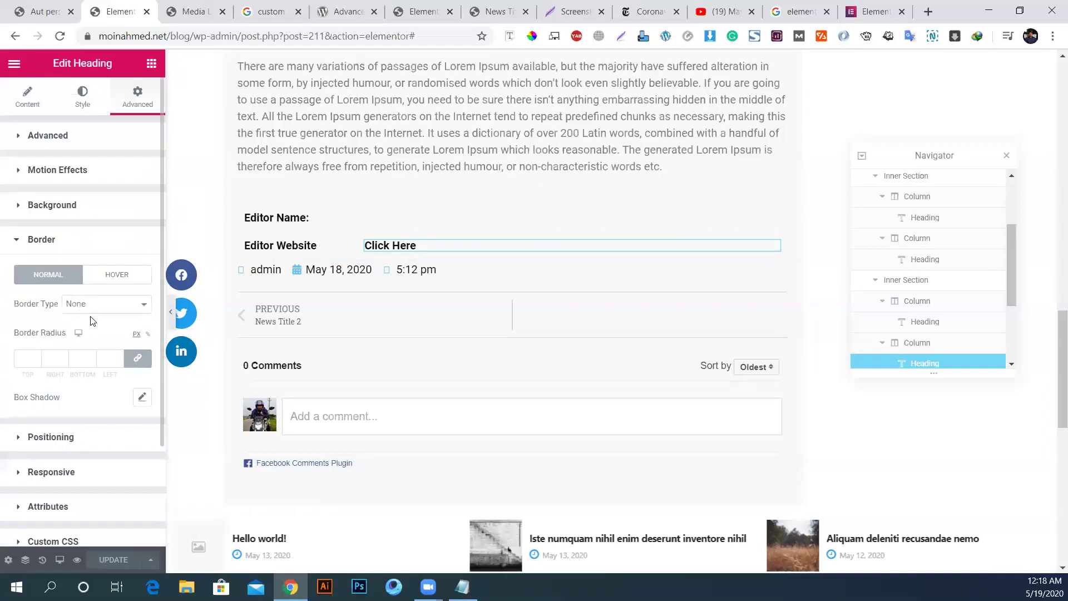
Step: Try a Bounce entrance animation, revert it to Default, then duplicate the Editor Website row
{"action": "left_click", "coordinate": [72, 169]}
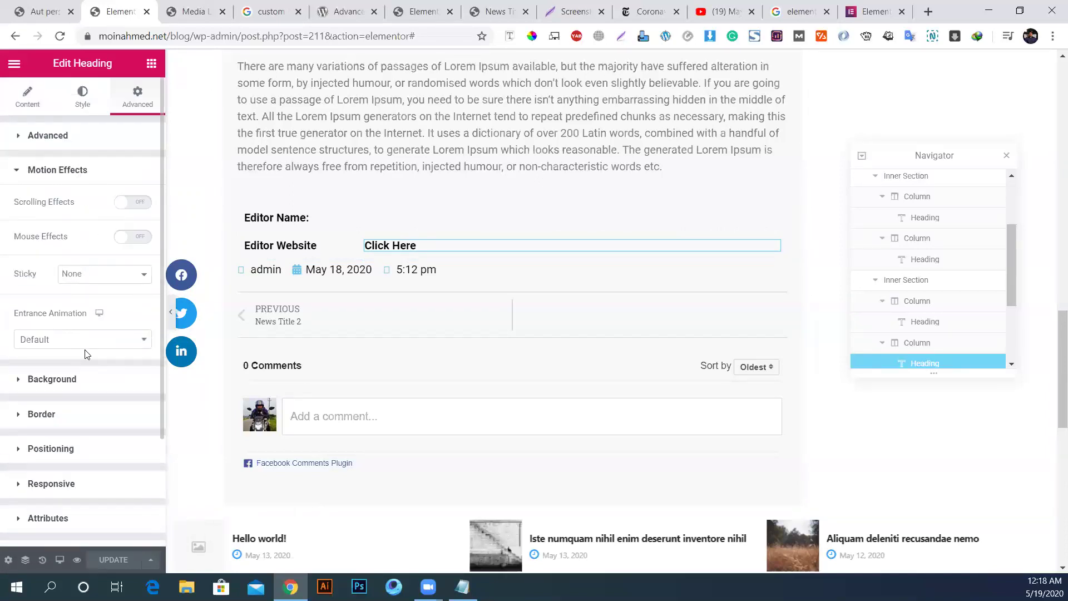
{"action": "scroll", "coordinate": [117, 339], "scroll_direction": "down", "scroll_amount": 2}
{"action": "left_click", "coordinate": [47, 255]}
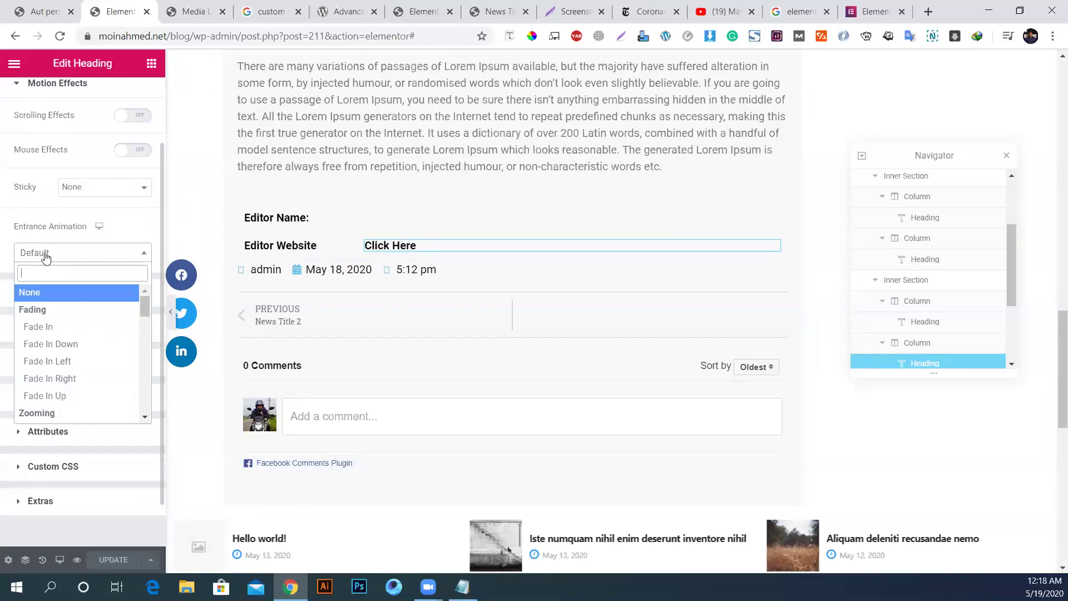
{"action": "scroll", "coordinate": [95, 328], "scroll_direction": "down", "scroll_amount": 10}
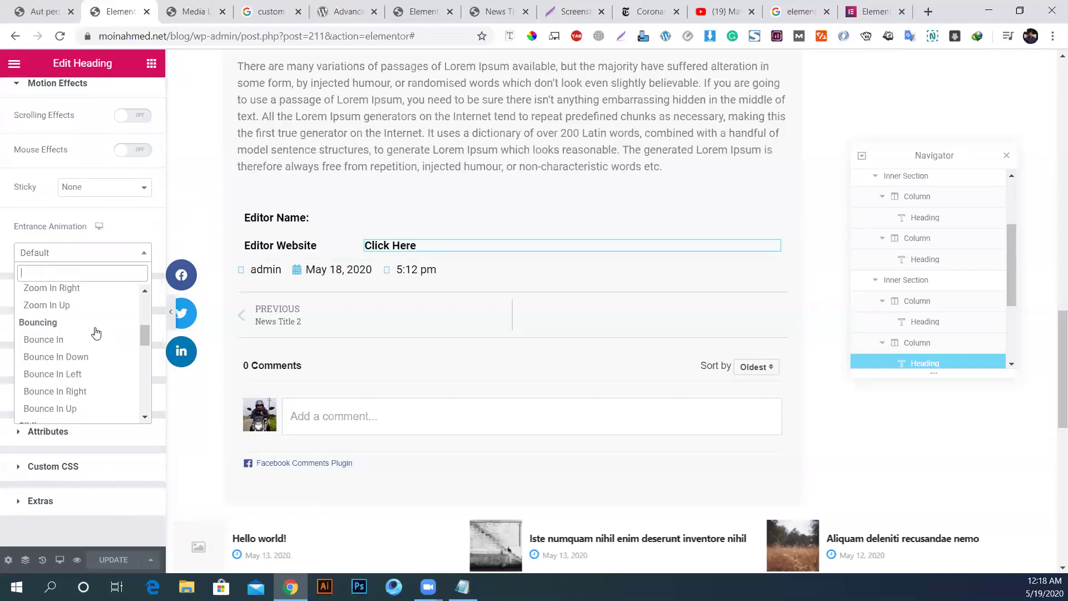
{"action": "scroll", "coordinate": [95, 332], "scroll_direction": "down", "scroll_amount": 3}
{"action": "scroll", "coordinate": [95, 332], "scroll_direction": "up", "scroll_amount": 3}
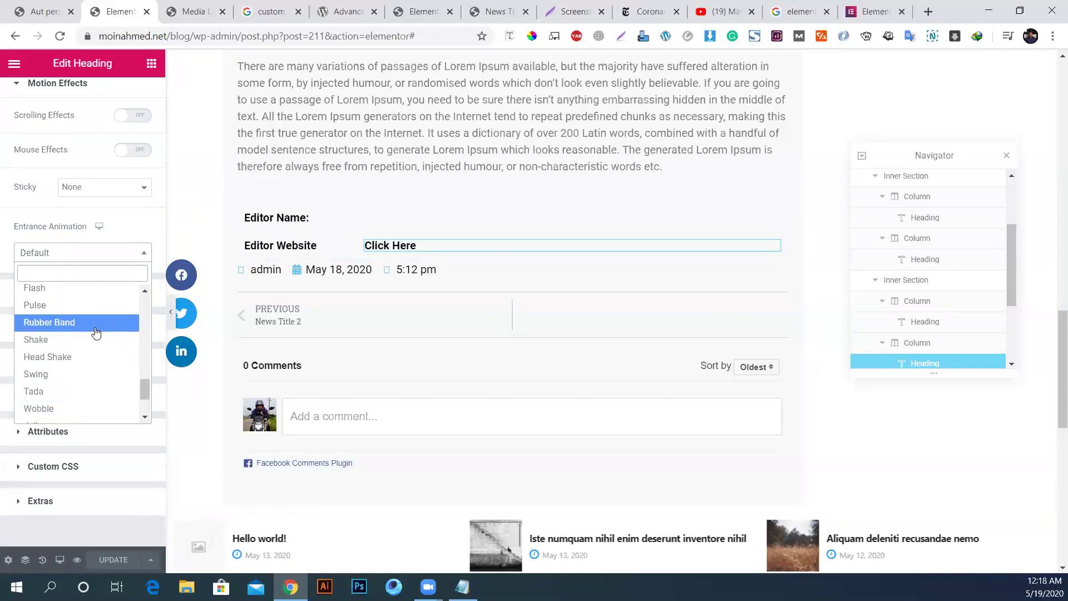
{"action": "left_click", "coordinate": [45, 345]}
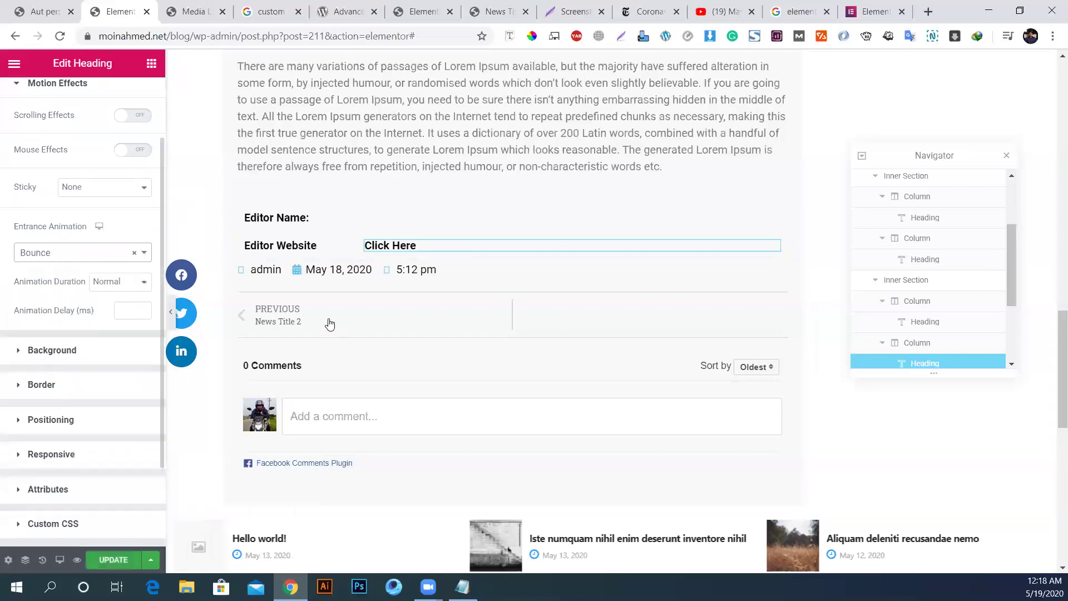
{"action": "left_click", "coordinate": [133, 258]}
{"action": "left_click", "coordinate": [134, 253]}
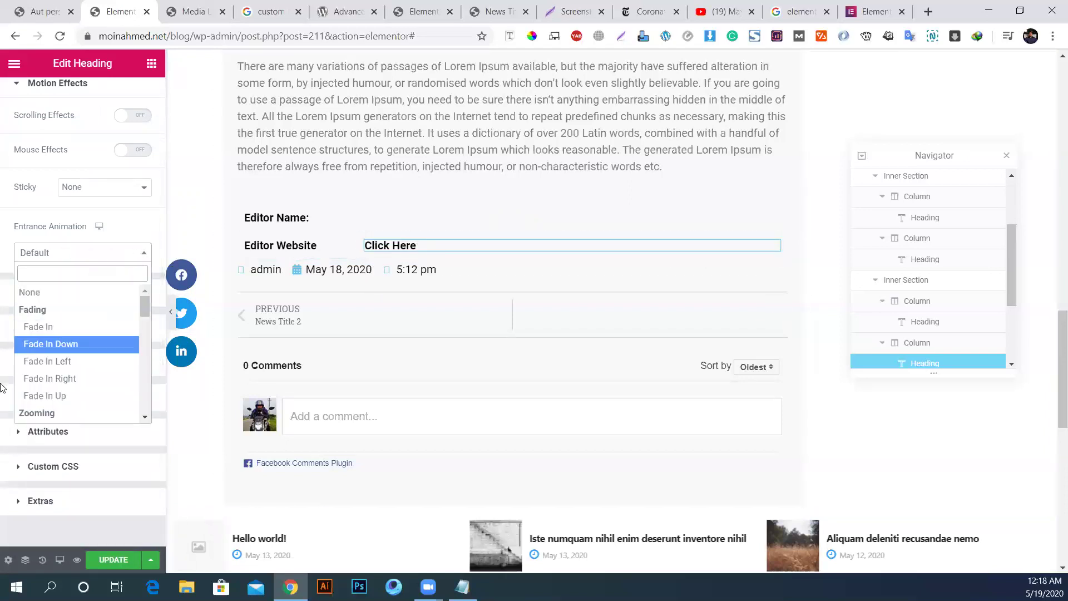
{"action": "left_click", "coordinate": [27, 527]}
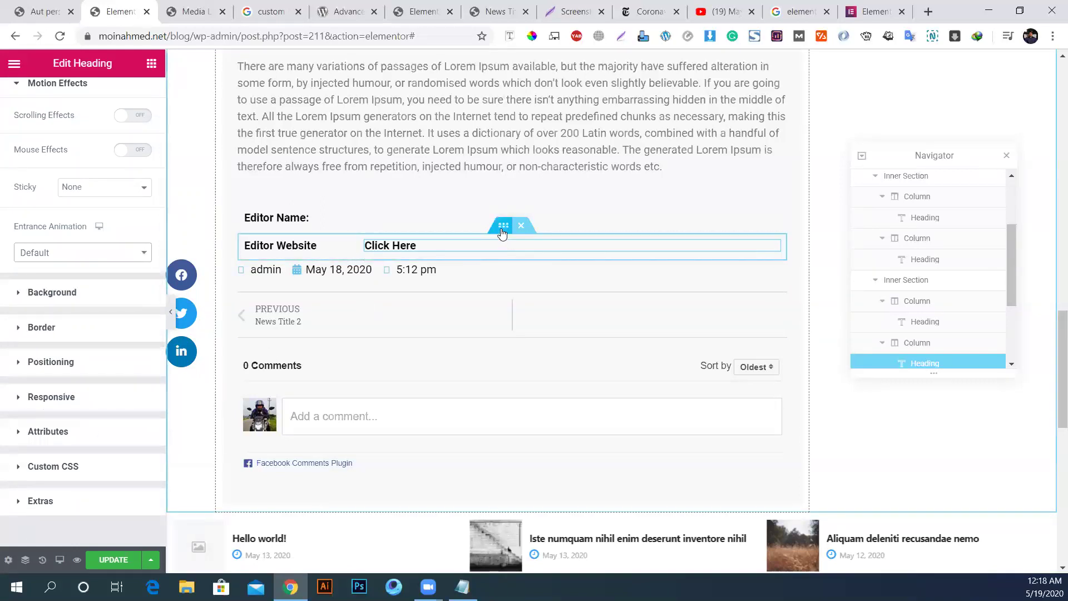
{"action": "right_click", "coordinate": [502, 230]}
{"action": "left_click", "coordinate": [534, 270]}
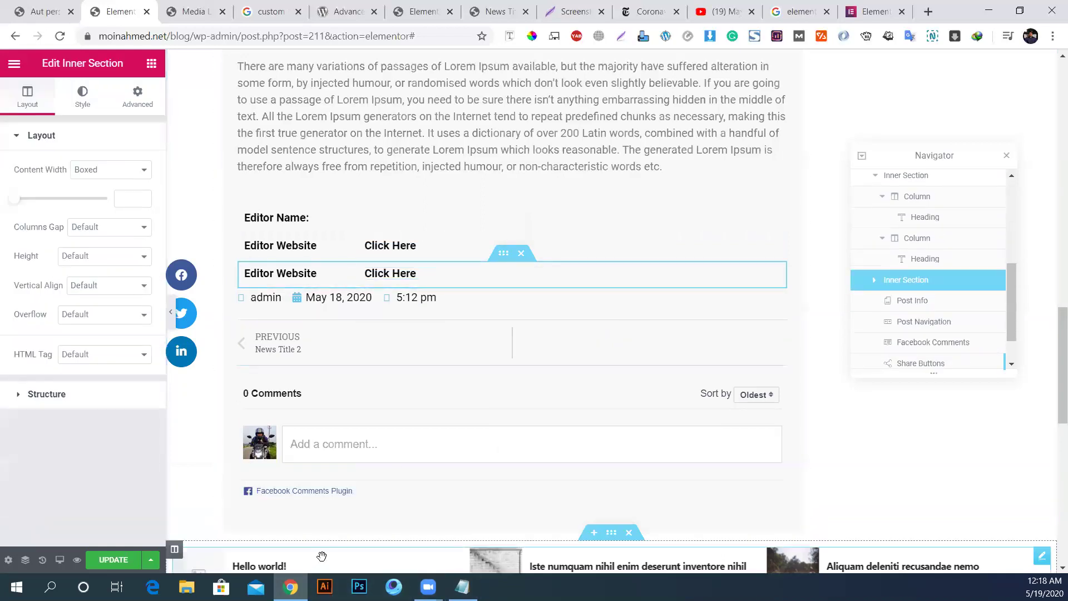
Step: Check the Notepad to-do list, open the news post's admin edit page, then return to Elementor
{"action": "left_click", "coordinate": [462, 587]}
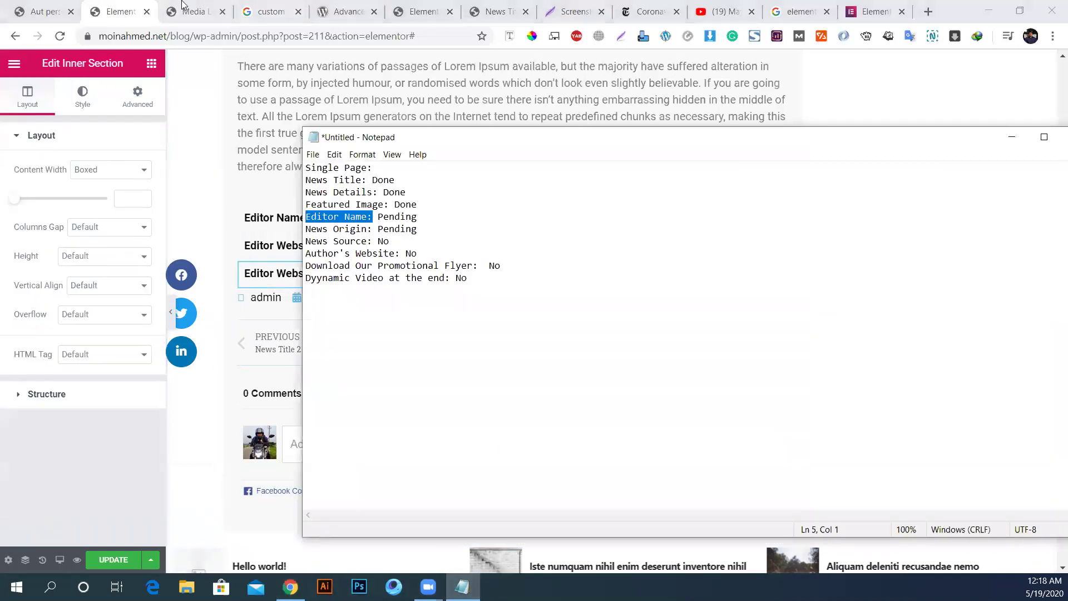
{"action": "left_click", "coordinate": [42, 11]}
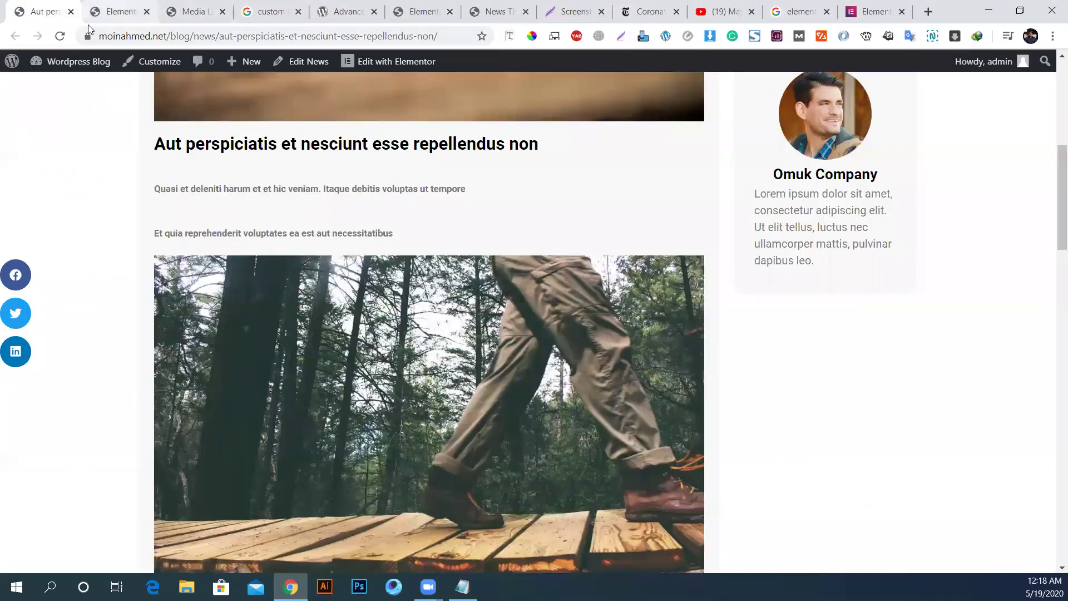
{"action": "middle_click", "coordinate": [296, 62]}
{"action": "left_click", "coordinate": [106, 12]}
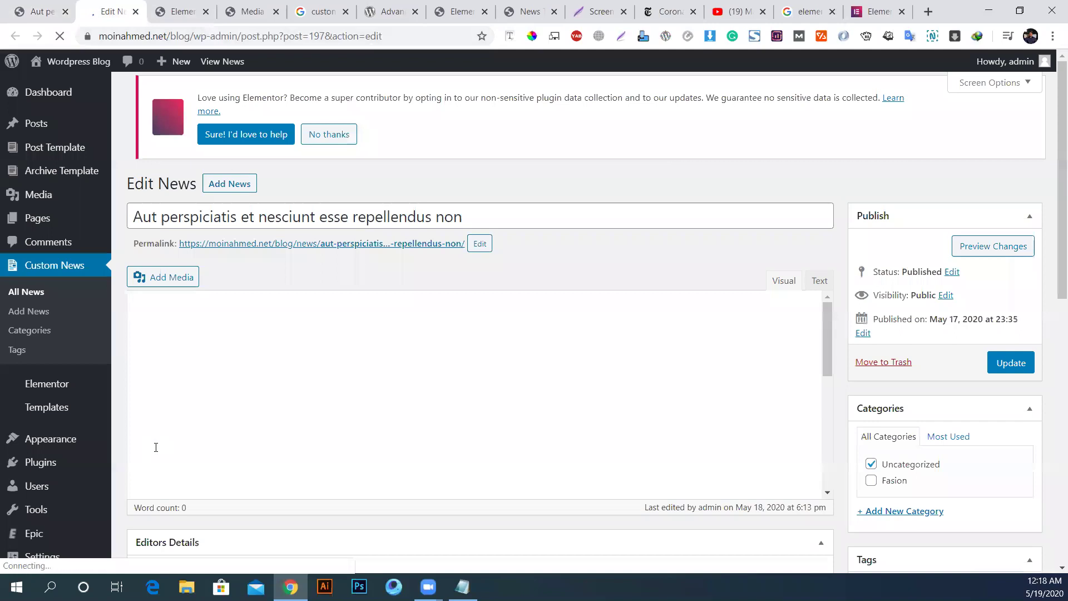
{"action": "left_click", "coordinate": [183, 11]}
{"action": "scroll", "coordinate": [457, 415], "scroll_direction": "down", "scroll_amount": 4}
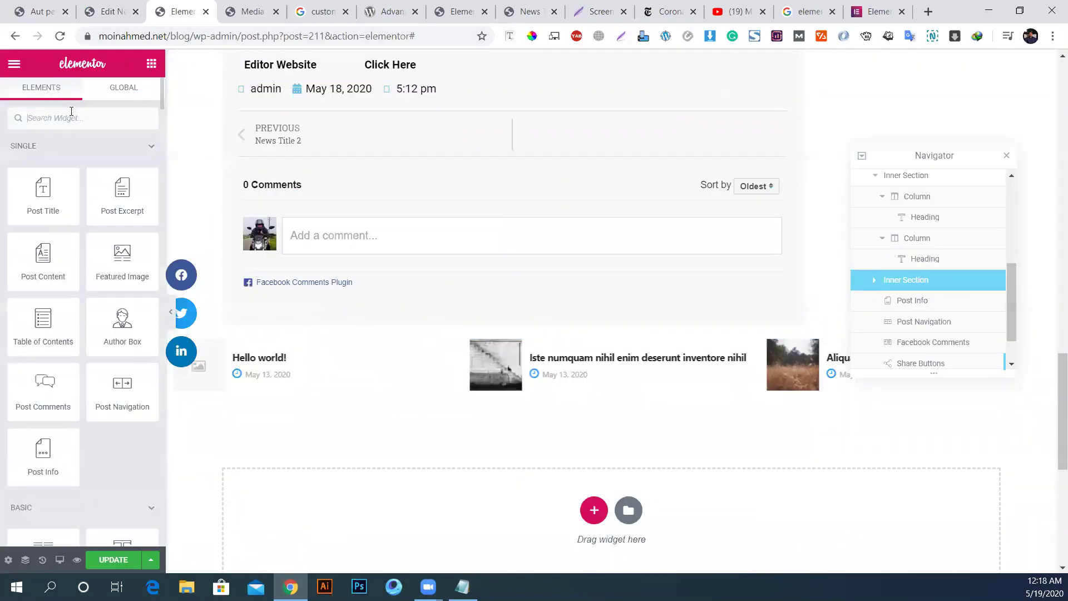
Step: Add a Video widget below the comments linked to ACF URL Field key Youtube Video, and update
{"action": "type", "text": "video"}
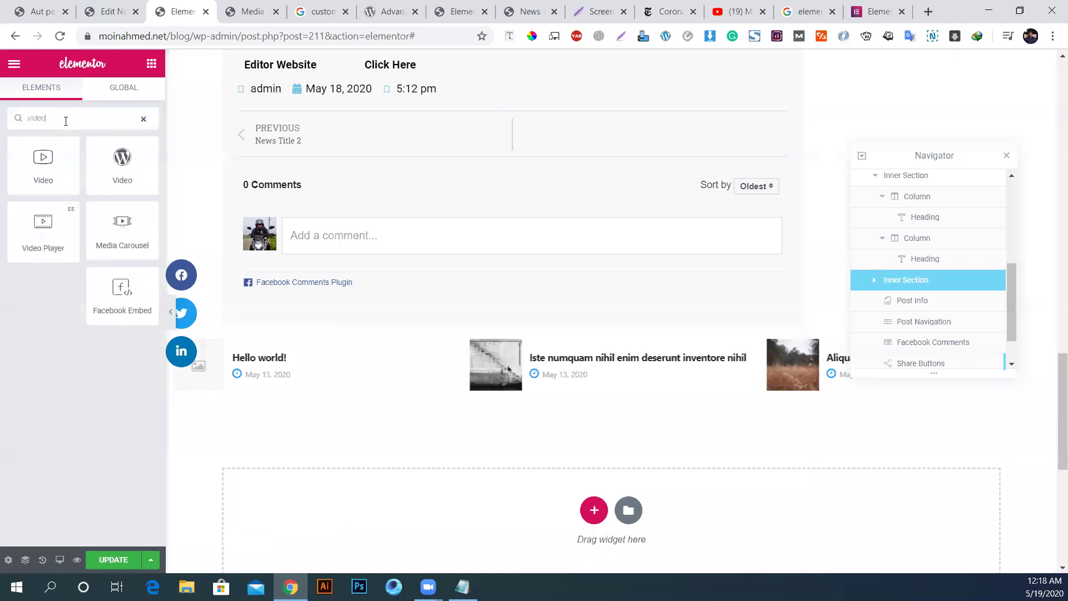
{"action": "left_click_drag", "start_coordinate": [44, 162], "coordinate": [418, 300]}
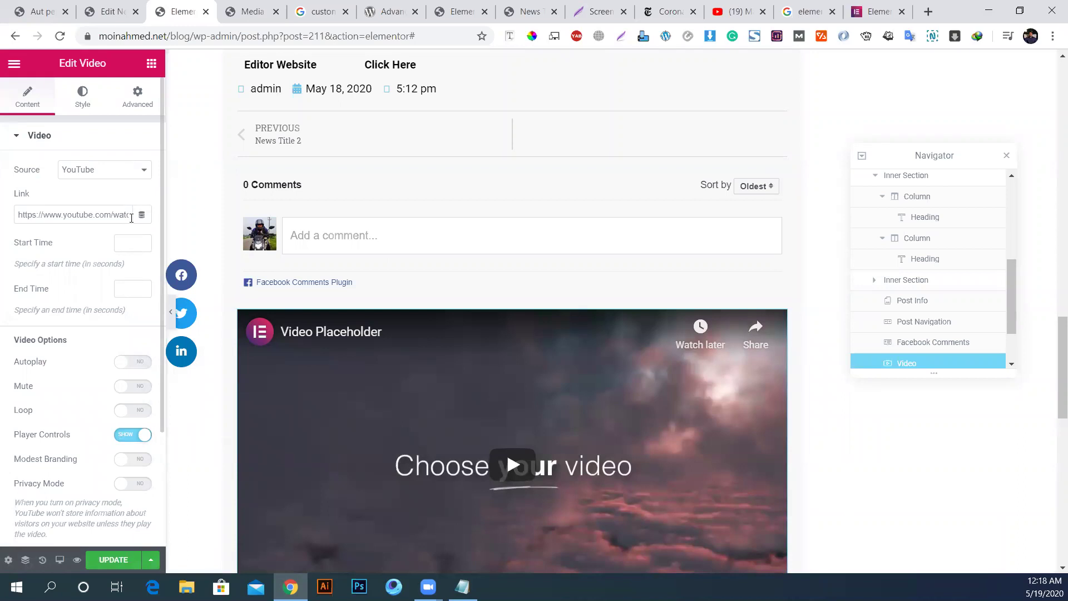
{"action": "triple_click", "coordinate": [95, 215]}
{"action": "key", "text": "BackSpace"}
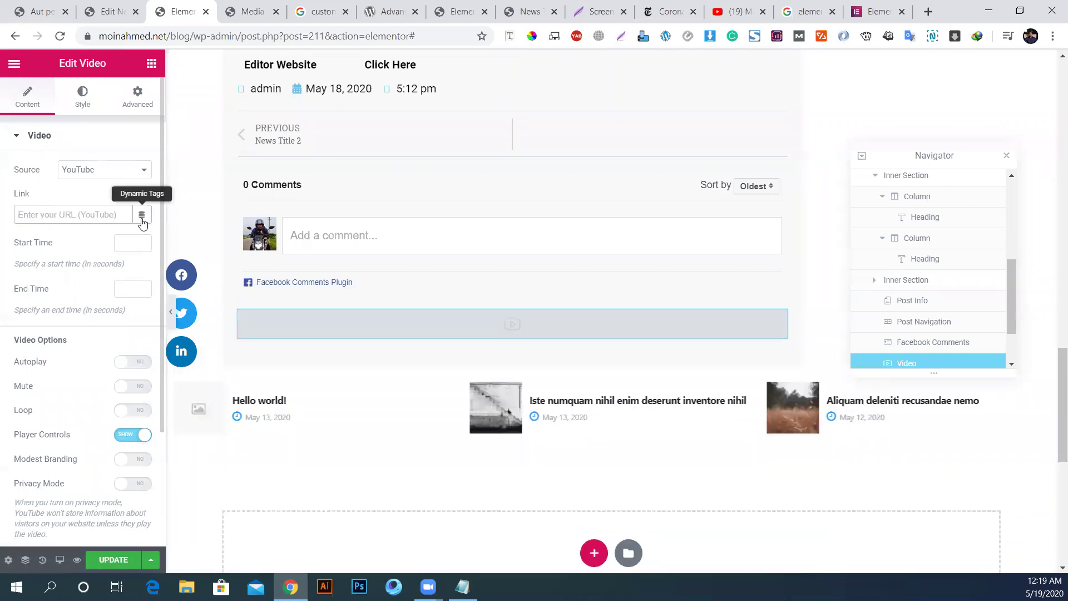
{"action": "left_click", "coordinate": [142, 214]}
{"action": "scroll", "coordinate": [182, 408], "scroll_direction": "down", "scroll_amount": 5}
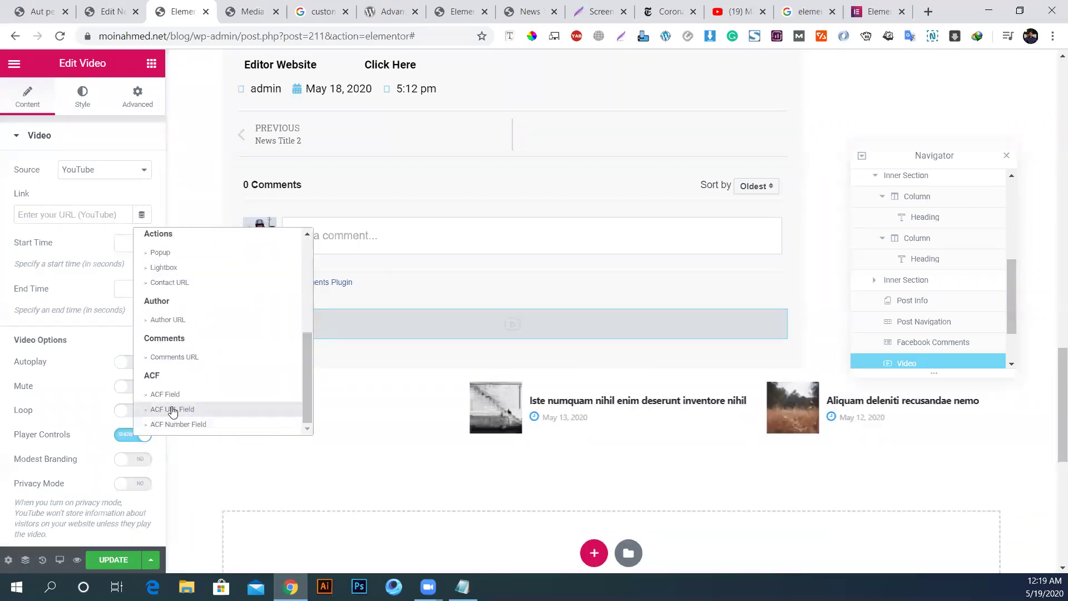
{"action": "left_click", "coordinate": [170, 410]}
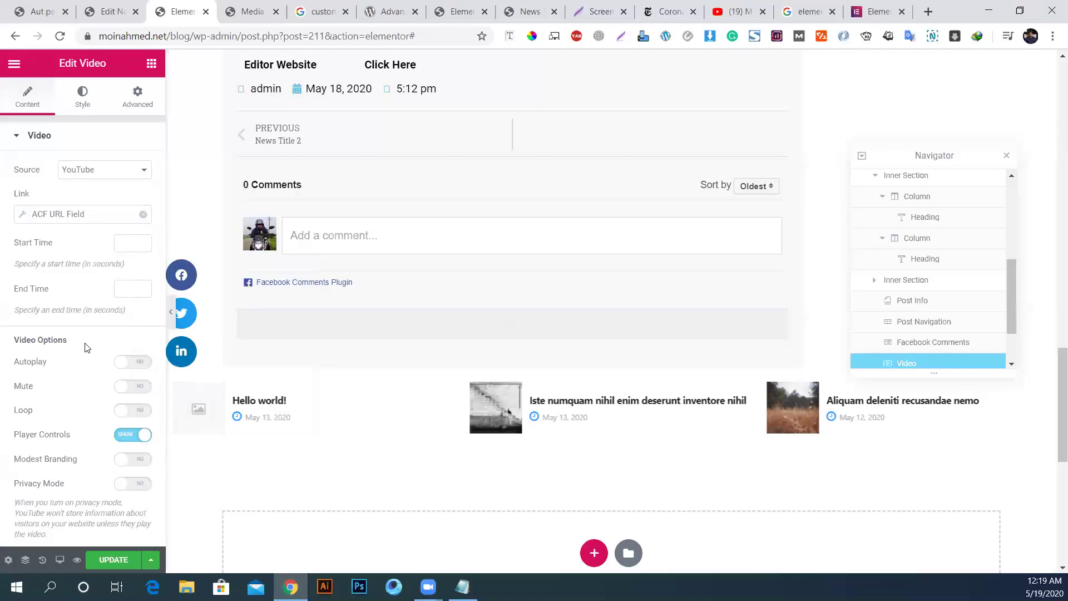
{"action": "left_click", "coordinate": [81, 218]}
{"action": "left_click", "coordinate": [129, 274]}
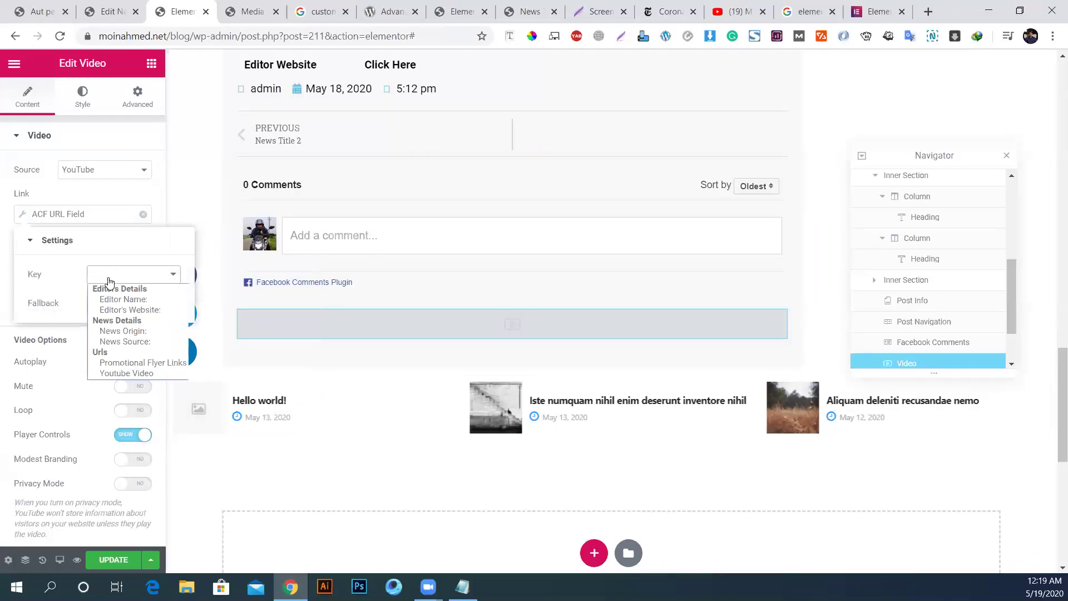
{"action": "left_click", "coordinate": [139, 374]}
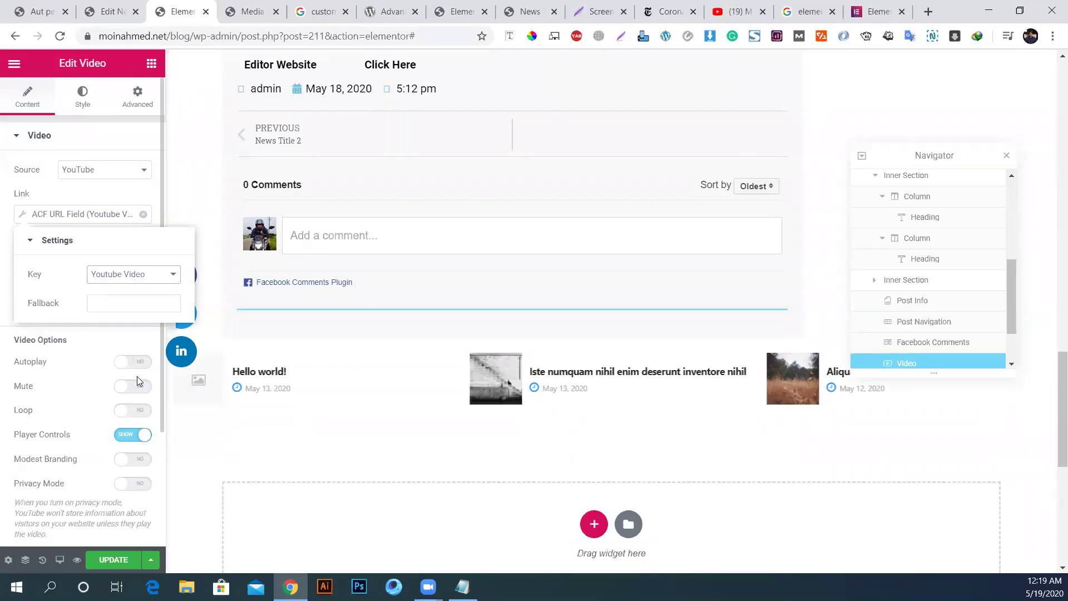
{"action": "left_click", "coordinate": [114, 561]}
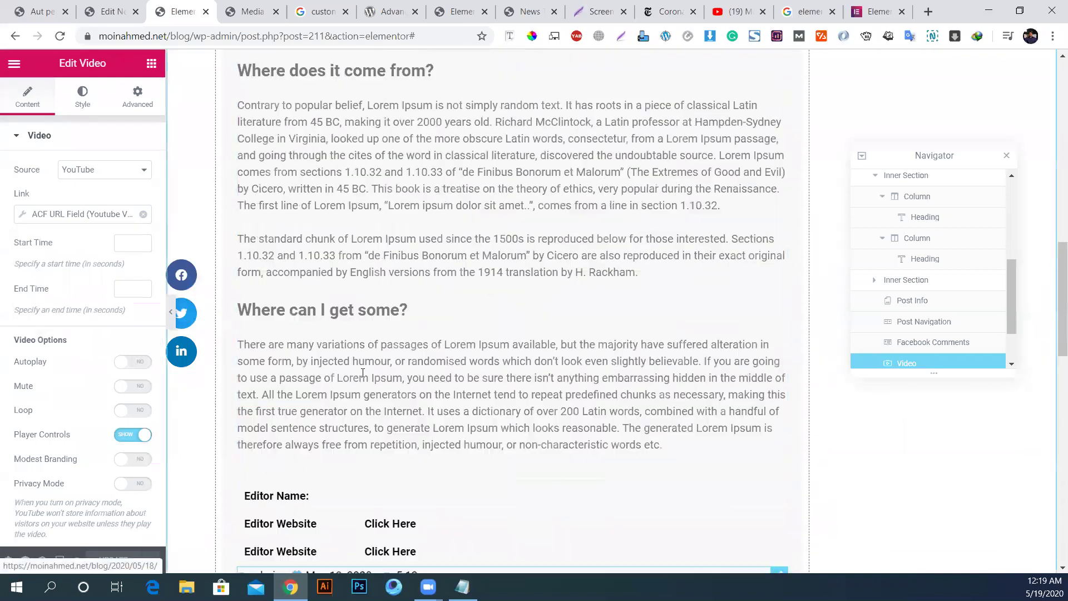
Step: Reload the live news post to confirm the YouTube video shows, then return to the editor
{"action": "left_click", "coordinate": [109, 11]}
{"action": "left_click", "coordinate": [50, 7]}
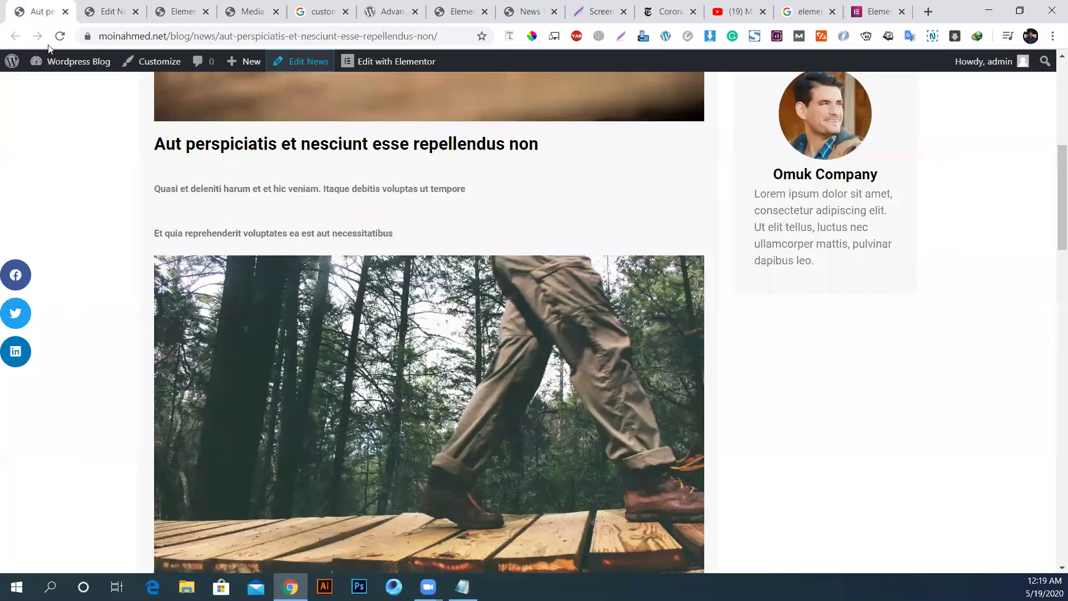
{"action": "left_click", "coordinate": [59, 35]}
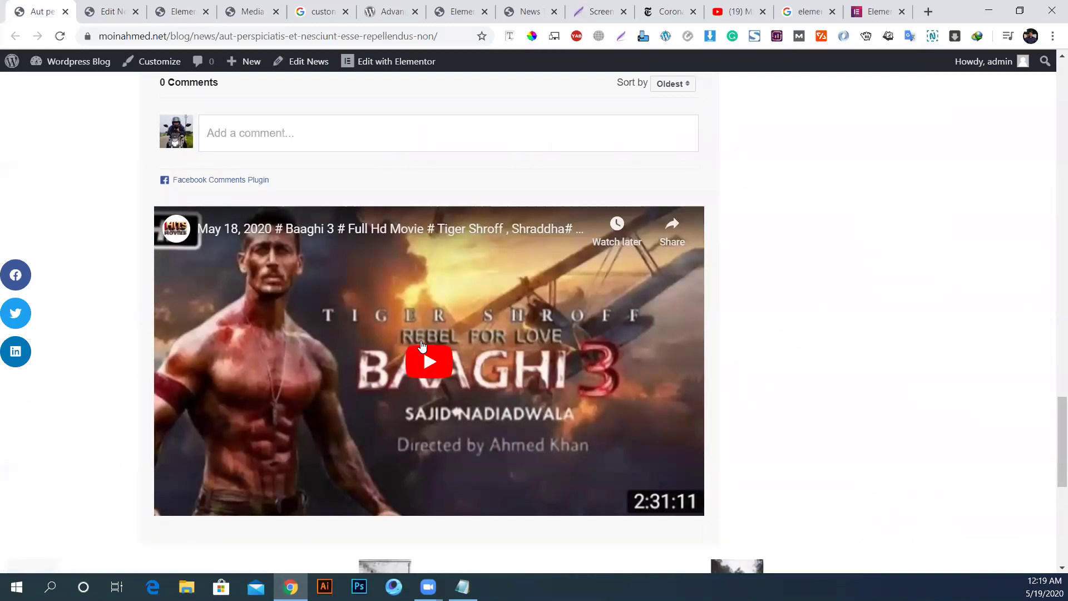
{"action": "left_click", "coordinate": [178, 11]}
{"action": "scroll", "coordinate": [404, 391], "scroll_direction": "up", "scroll_amount": 4}
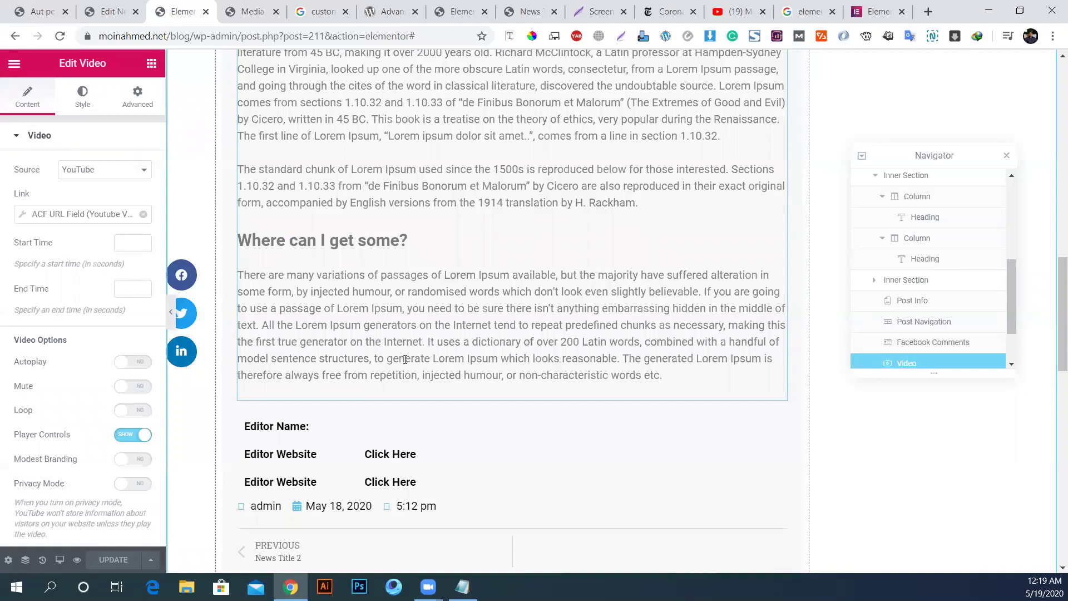
Step: Load the Fiverr site in the Google search tab
{"action": "left_click", "coordinate": [317, 11]}
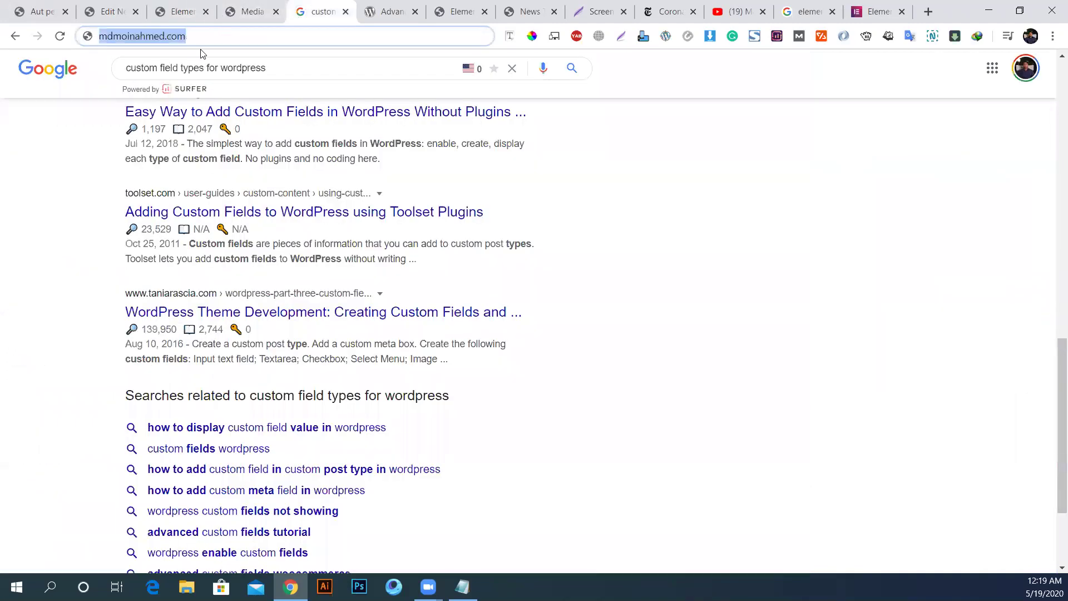
{"action": "key", "text": "BackSpace"}
{"action": "type", "text": "fi"}
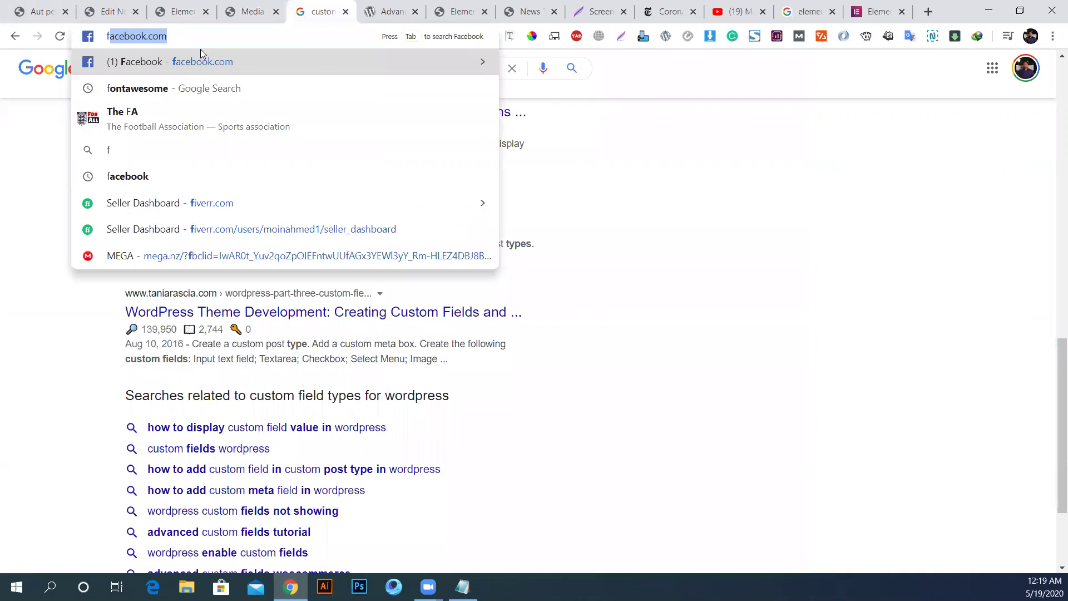
{"action": "key", "text": "Return"}
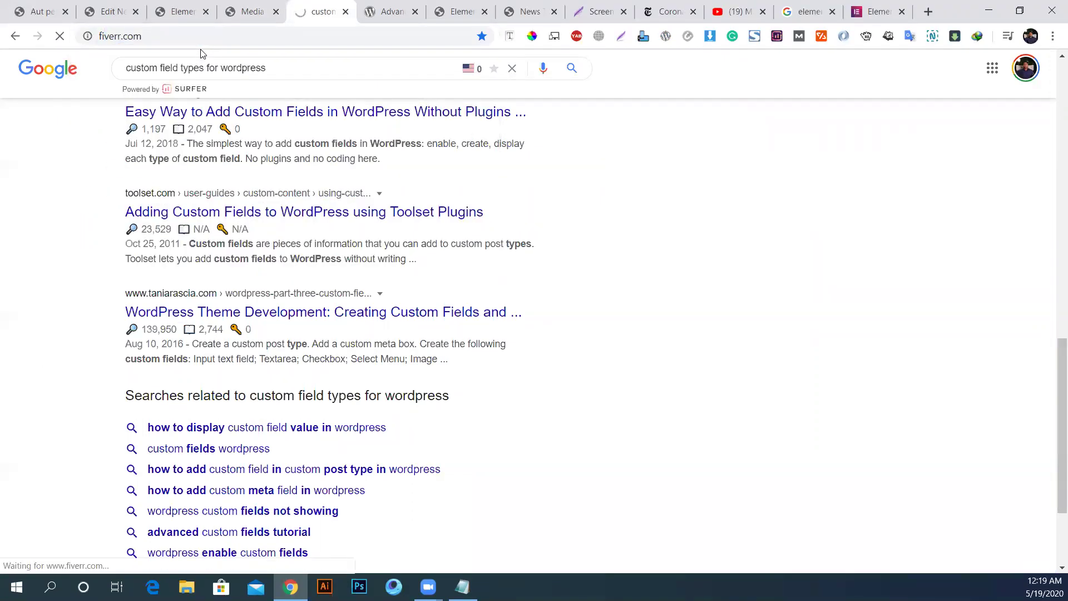
Step: Go to moinahmed.net/stupidsayings, open View Sayings, then the 'I'm gonna hop in the shower' saying
{"action": "left_click", "coordinate": [372, 7]}
{"action": "left_click", "coordinate": [237, 36]}
{"action": "type", "text": "stupid"}
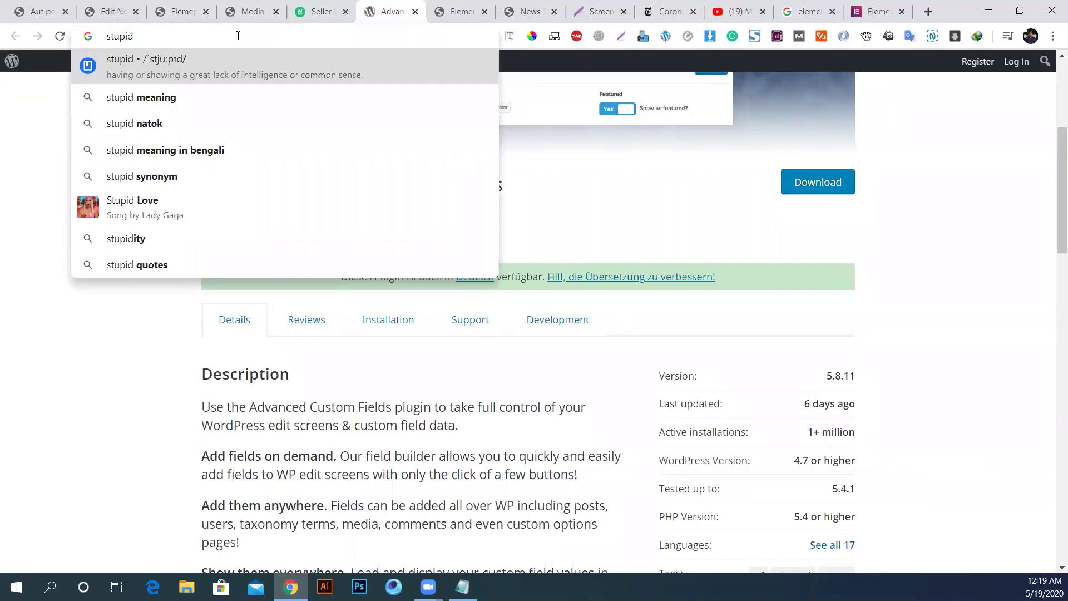
{"action": "type", "text": "sayings"}
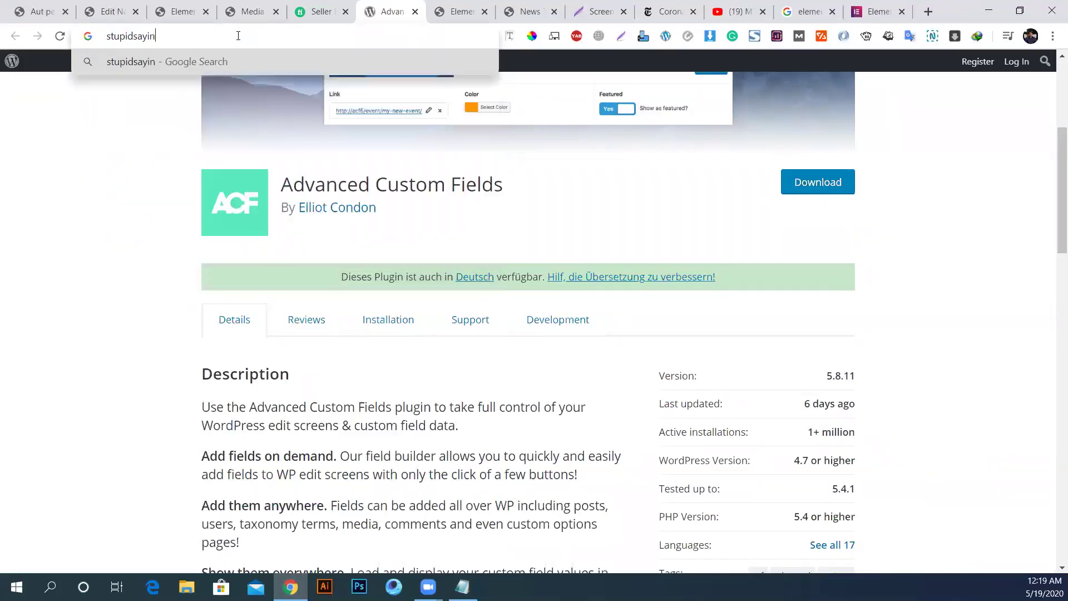
{"action": "key", "text": "ctrl+a"}
{"action": "type", "text": "moin"}
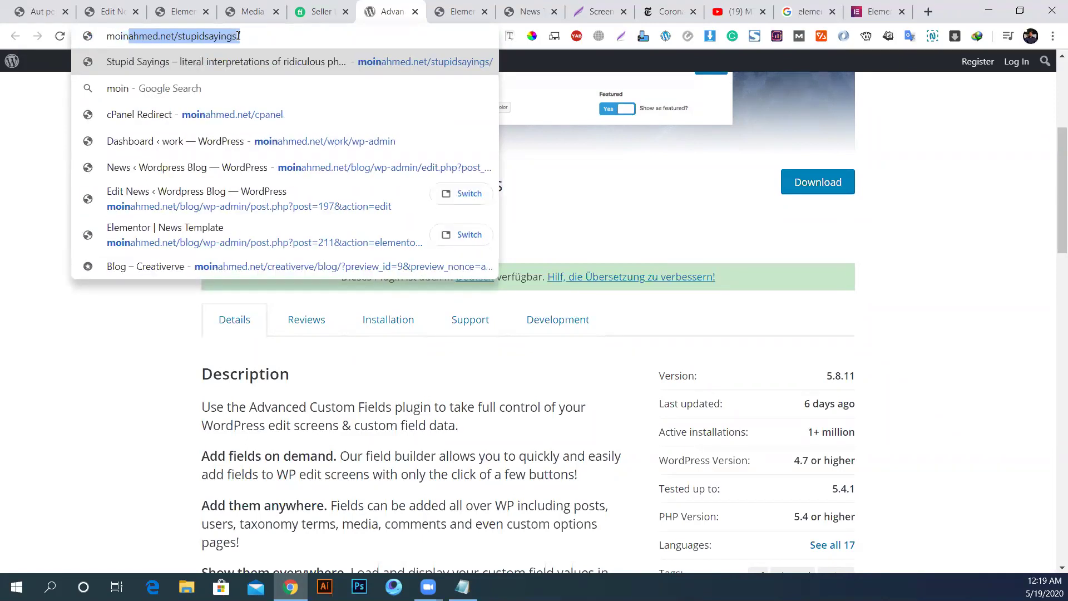
{"action": "key", "text": "Return"}
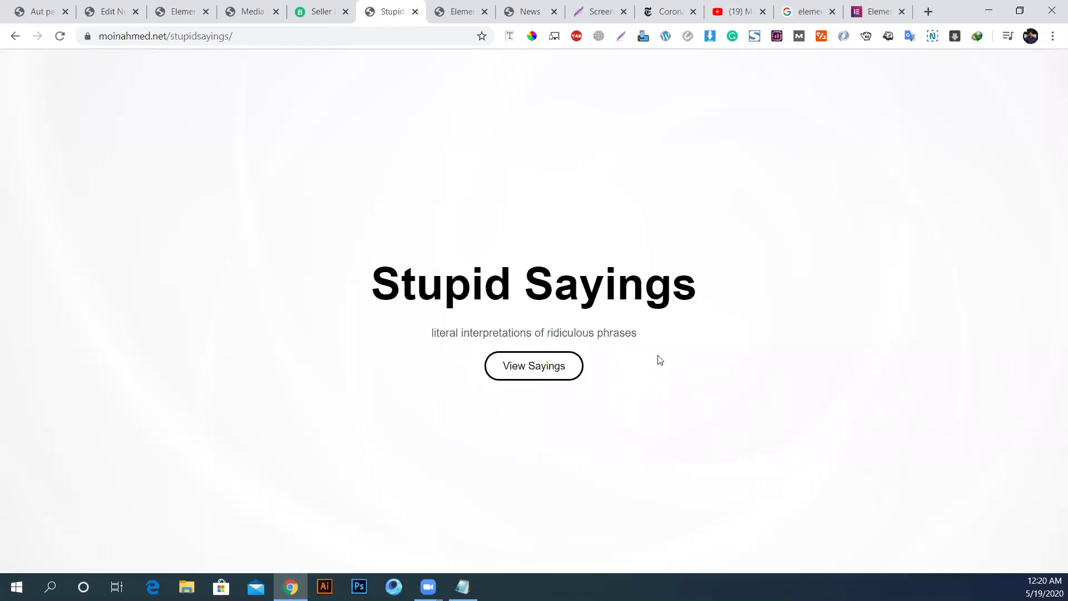
{"action": "left_click", "coordinate": [533, 372]}
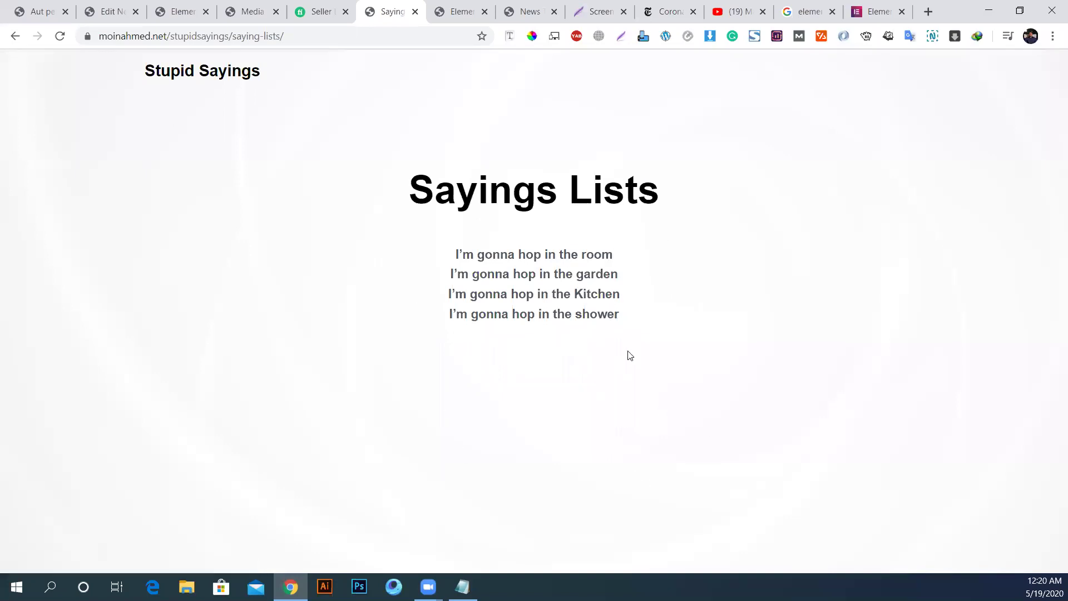
{"action": "left_click", "coordinate": [546, 318]}
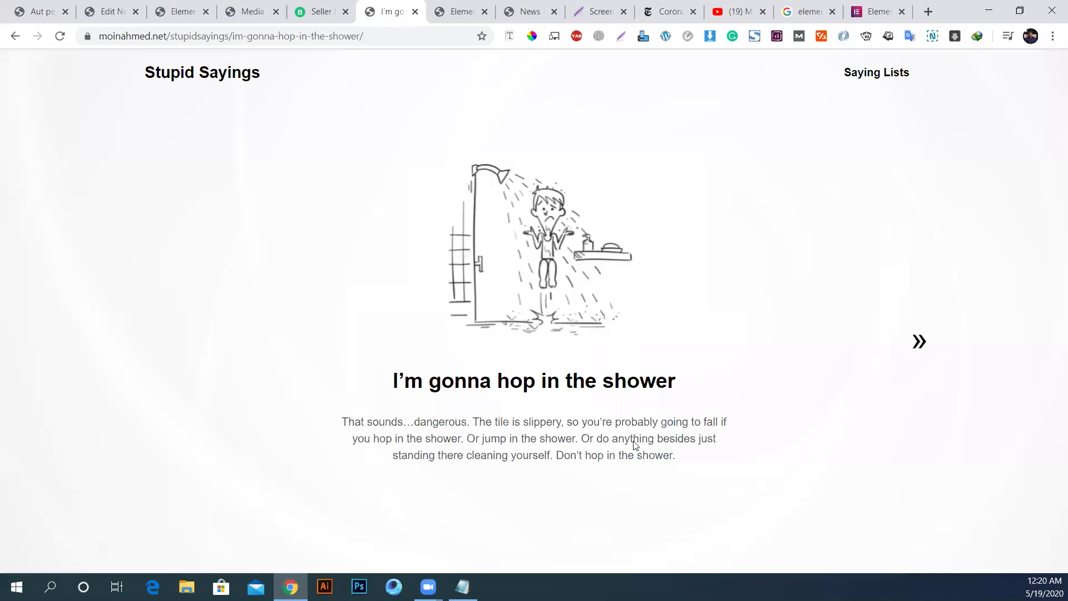
Step: Page forward three sayings with the » arrow to reach the garden post
{"action": "left_click", "coordinate": [922, 342]}
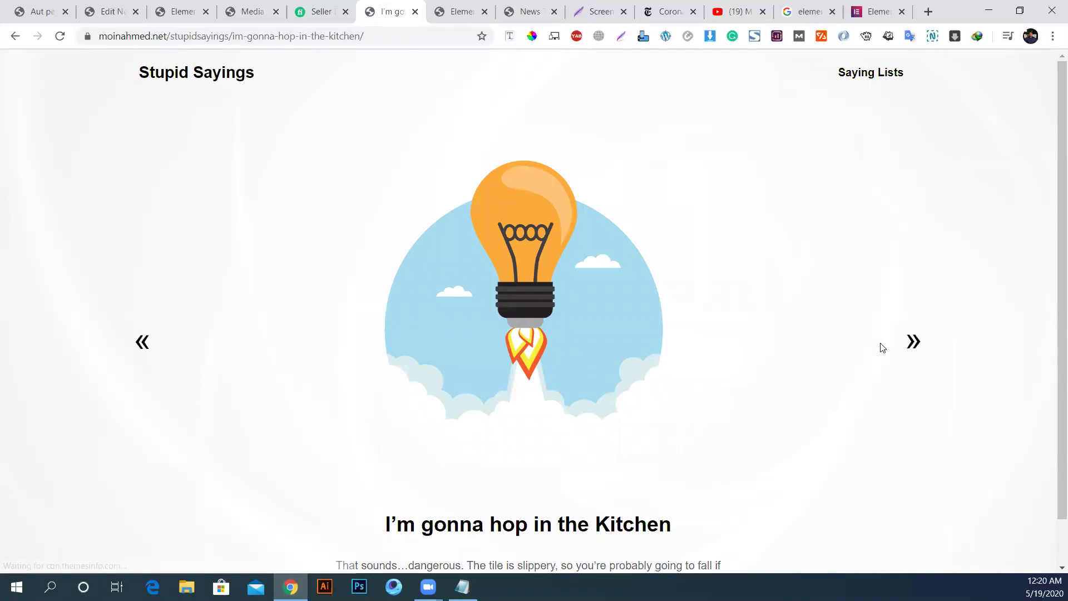
{"action": "left_click", "coordinate": [913, 344]}
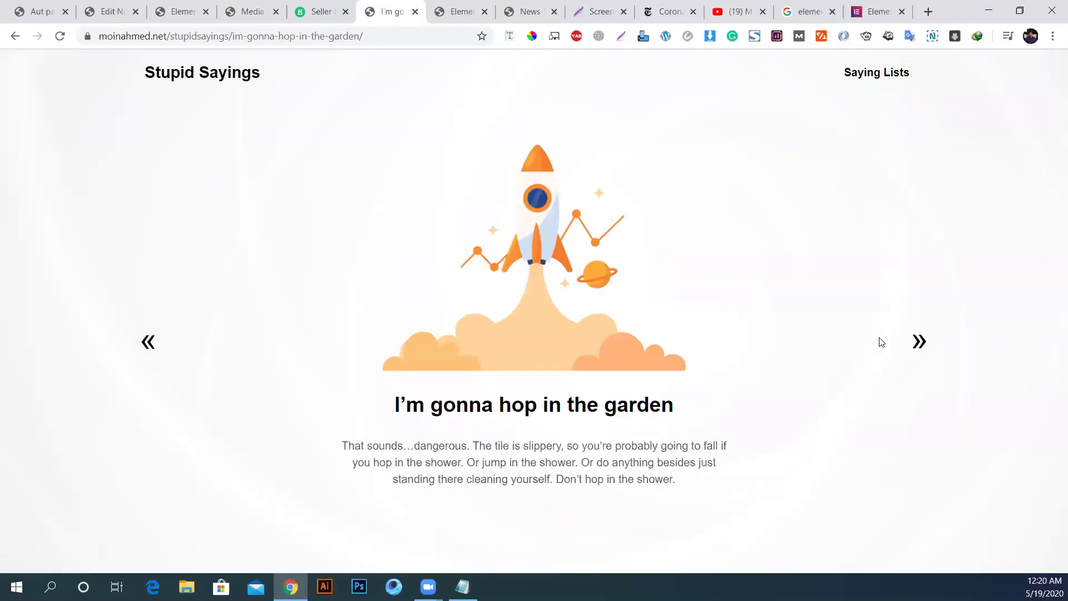
{"action": "left_click", "coordinate": [919, 341]}
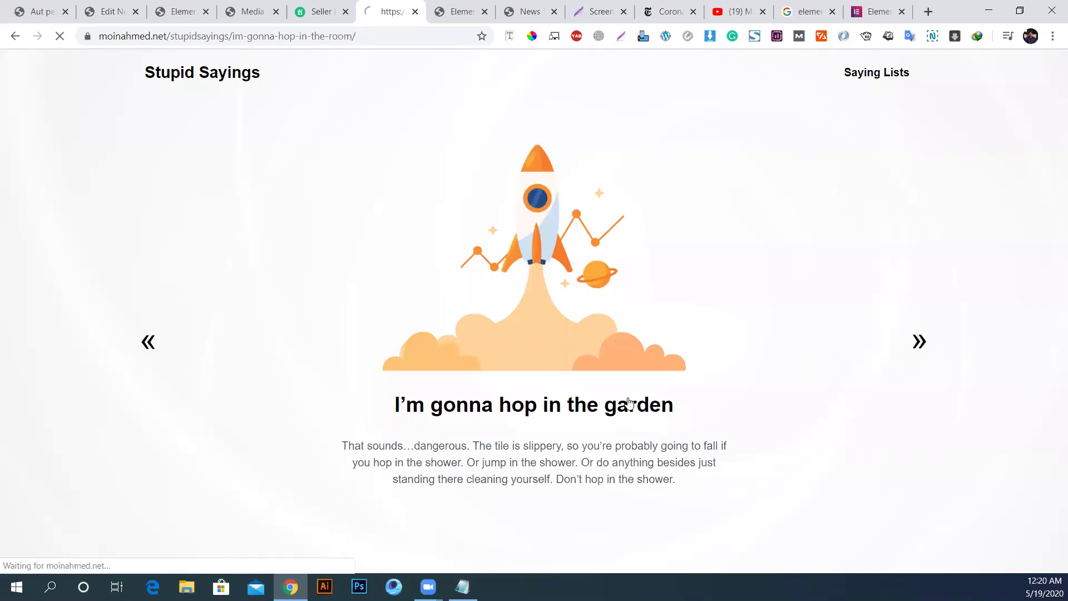
{"action": "scroll", "coordinate": [885, 389], "scroll_direction": "down", "scroll_amount": 1}
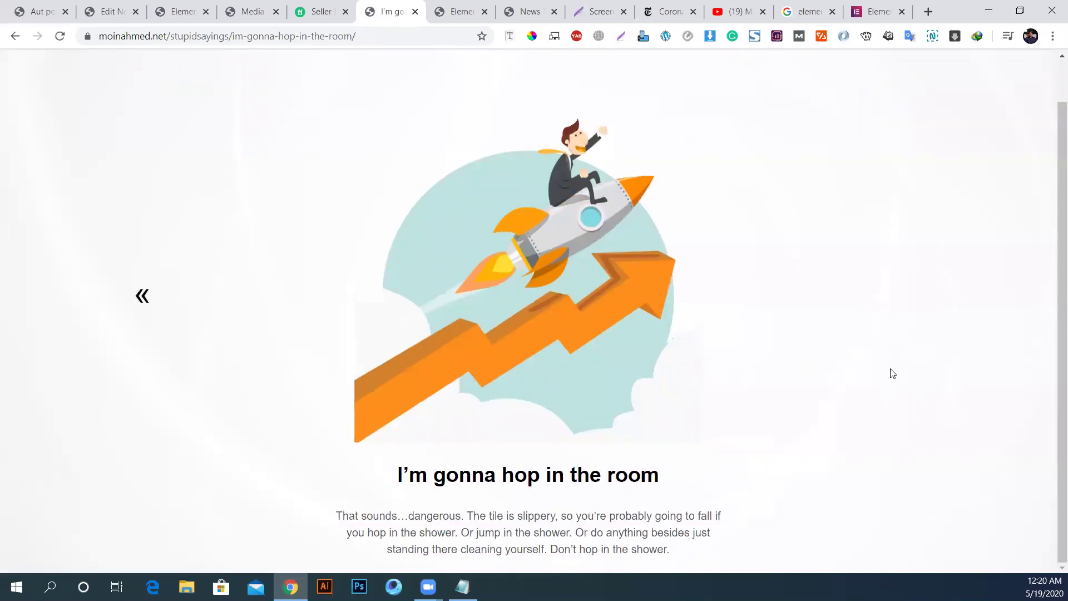
{"action": "scroll", "coordinate": [868, 373], "scroll_direction": "up", "scroll_amount": 1}
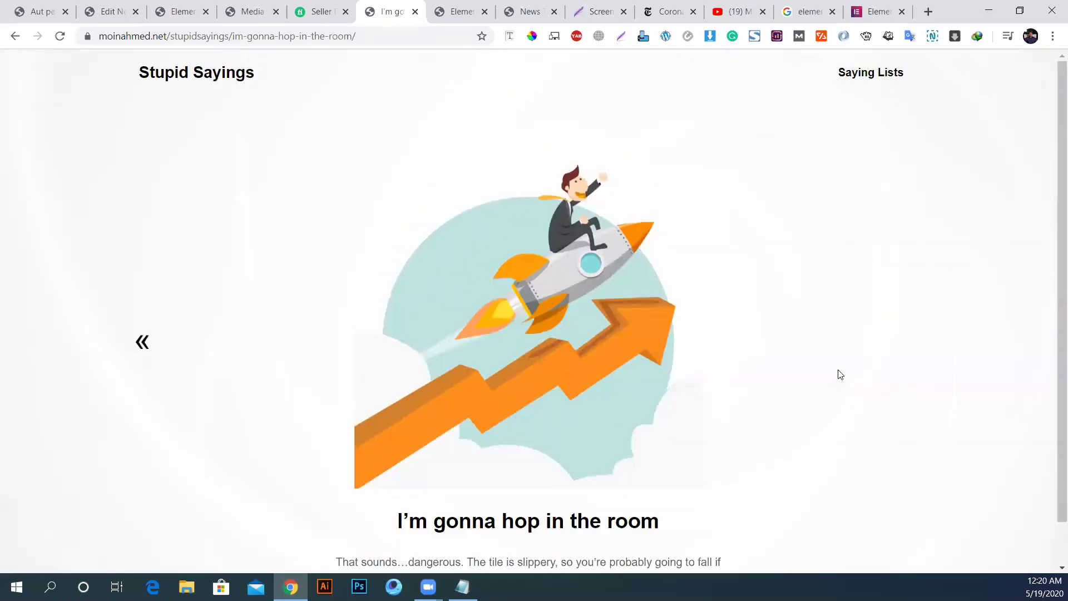
Step: Page back through the kitchen post to the 'I'm gonna hop in the shower' saying
{"action": "left_click", "coordinate": [145, 343]}
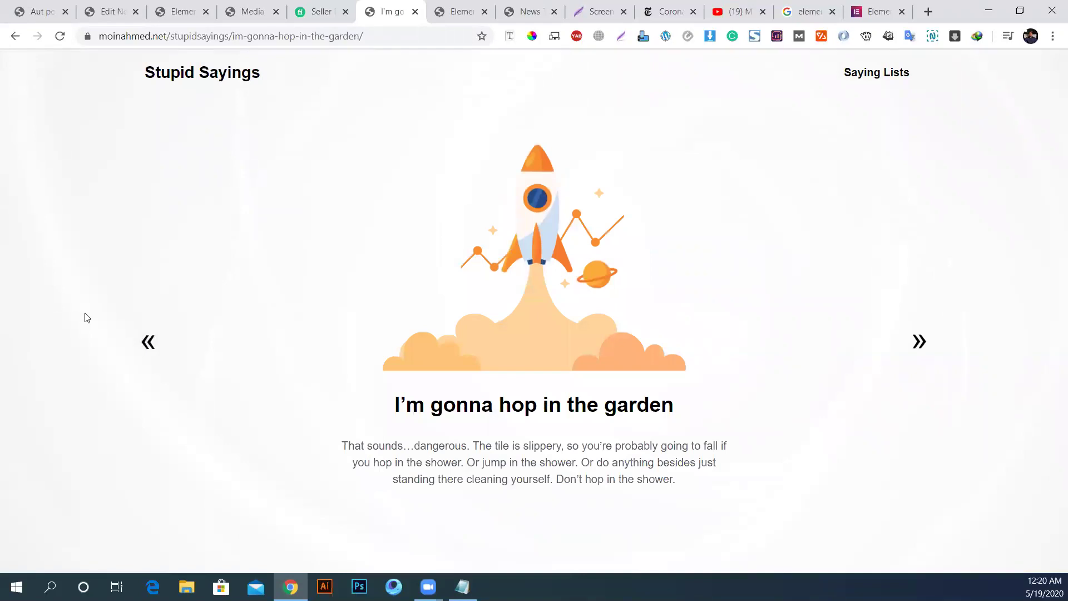
{"action": "left_click", "coordinate": [148, 342]}
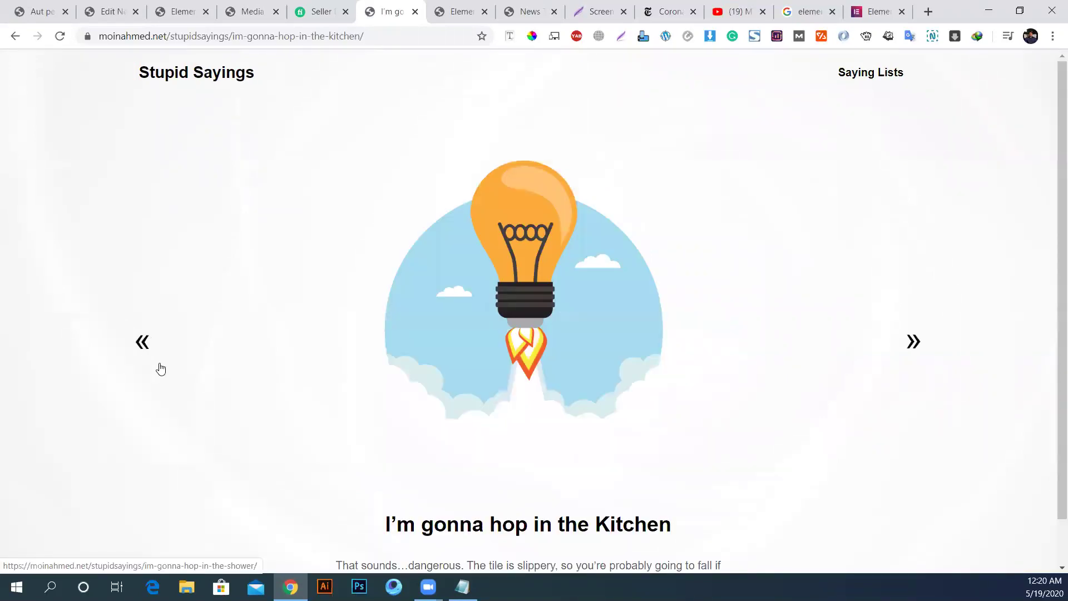
{"action": "left_click", "coordinate": [143, 341]}
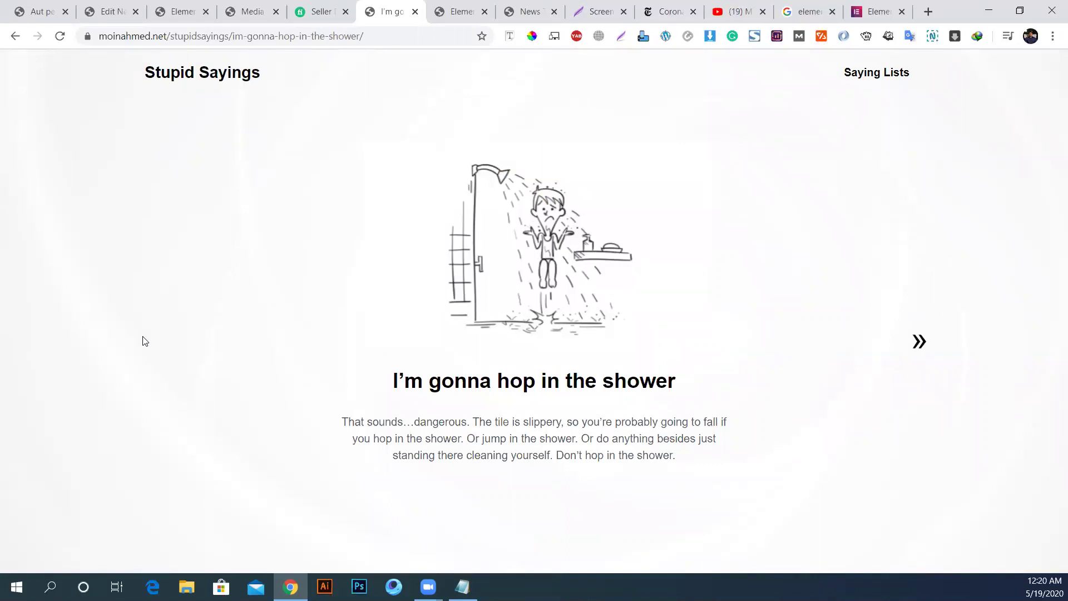
Step: Select the post heading, description paragraph and Stupid Sayings title to inspect, then deselect
{"action": "left_click_drag", "start_coordinate": [520, 255], "coordinate": [617, 235]}
{"action": "left_click_drag", "start_coordinate": [424, 381], "coordinate": [694, 380]}
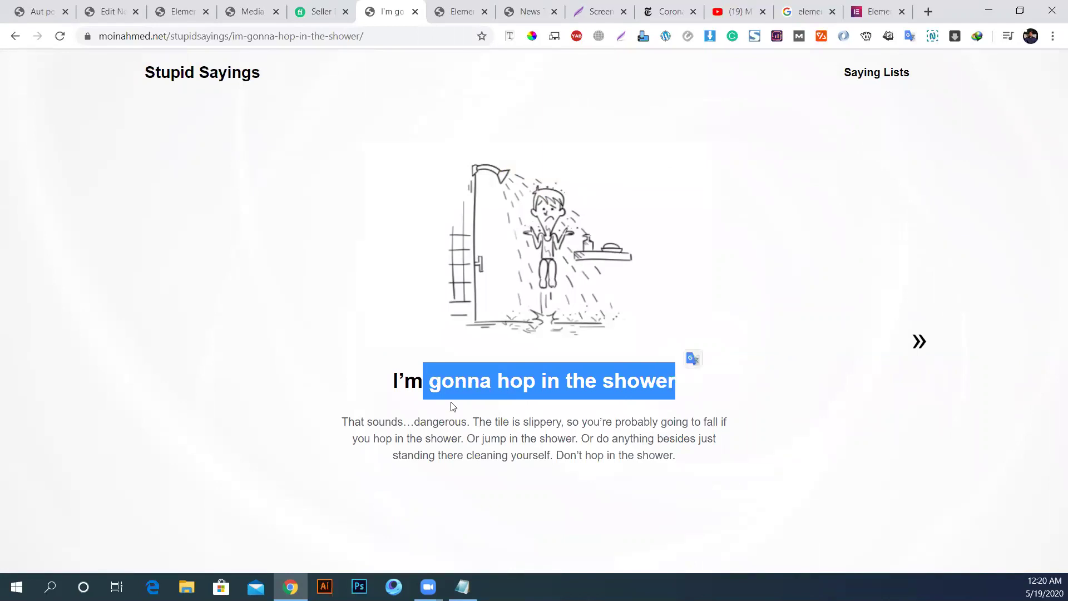
{"action": "left_click_drag", "start_coordinate": [405, 380], "coordinate": [615, 381]}
{"action": "left_click_drag", "start_coordinate": [339, 423], "coordinate": [705, 458]}
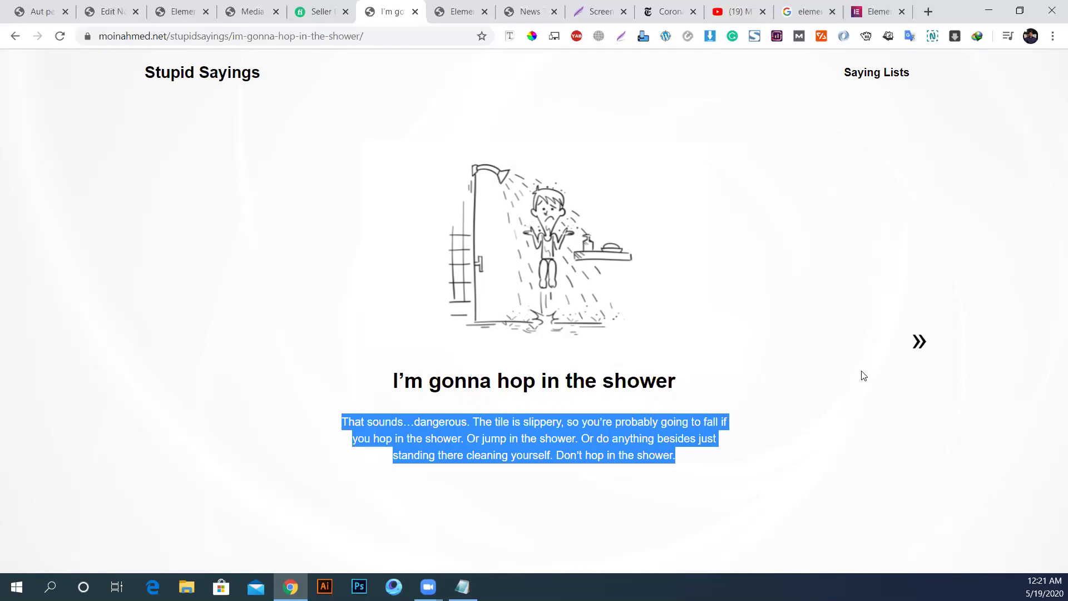
{"action": "left_click_drag", "start_coordinate": [139, 75], "coordinate": [336, 102]}
{"action": "left_click", "coordinate": [232, 137]}
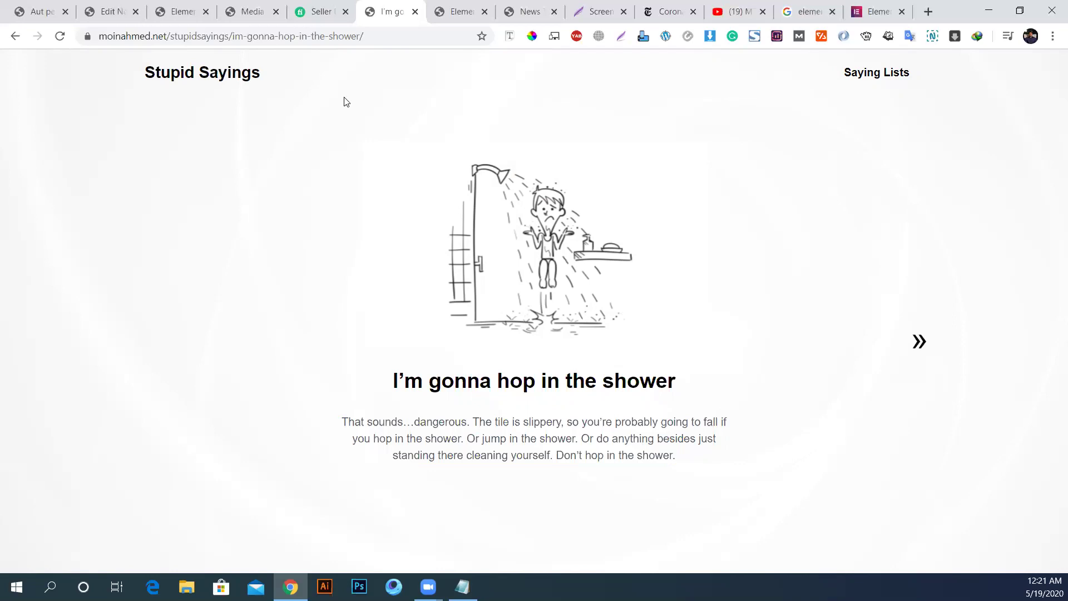
Step: Page forward twice with the » arrow to the garden saying post
{"action": "left_click", "coordinate": [920, 341]}
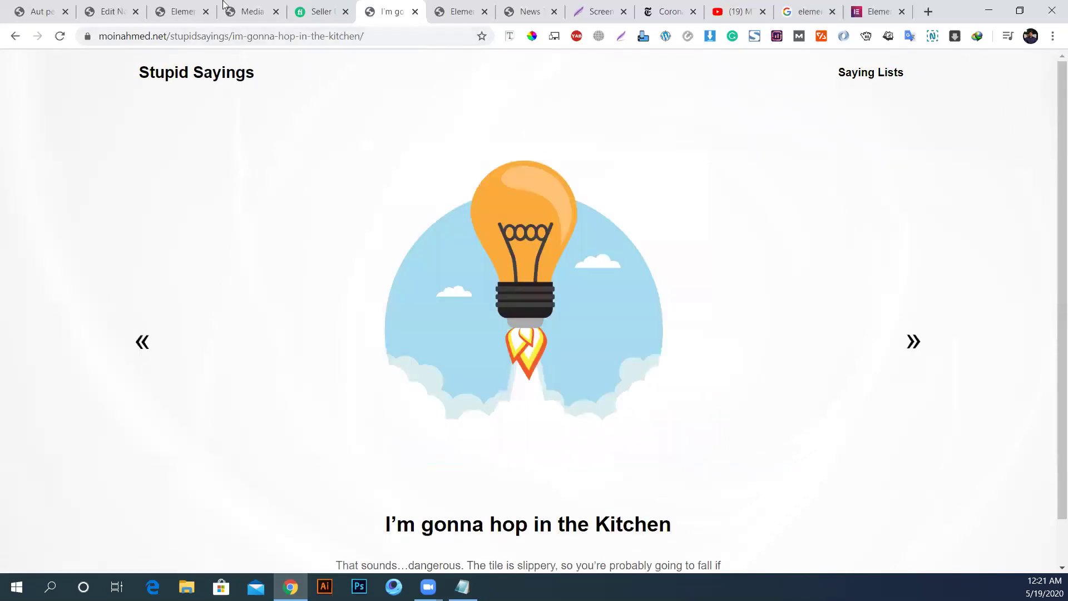
{"action": "left_click", "coordinate": [914, 342]}
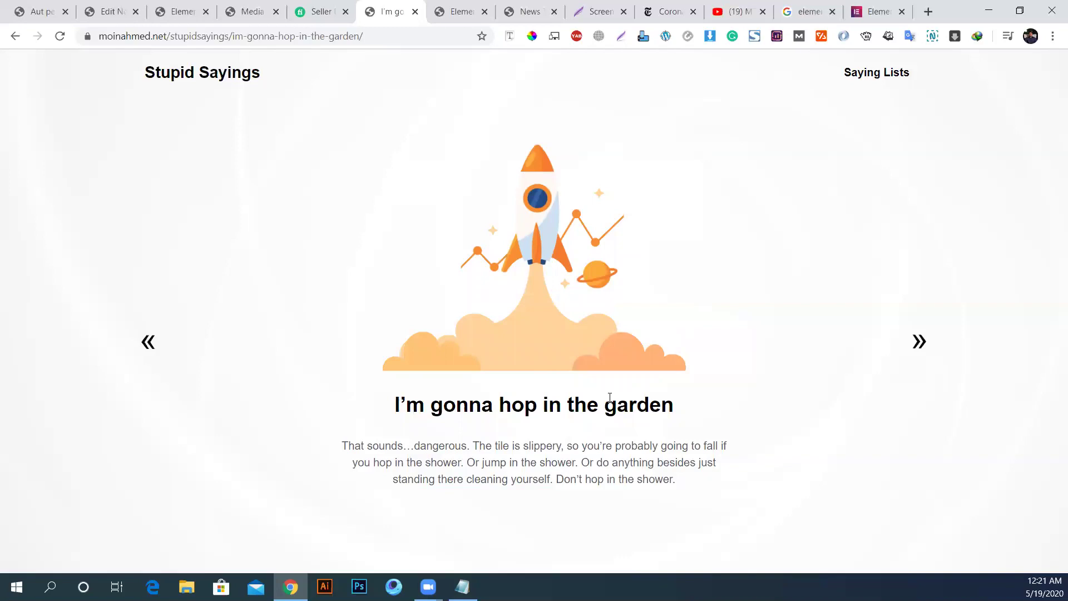
{"action": "left_click", "coordinate": [323, 10]}
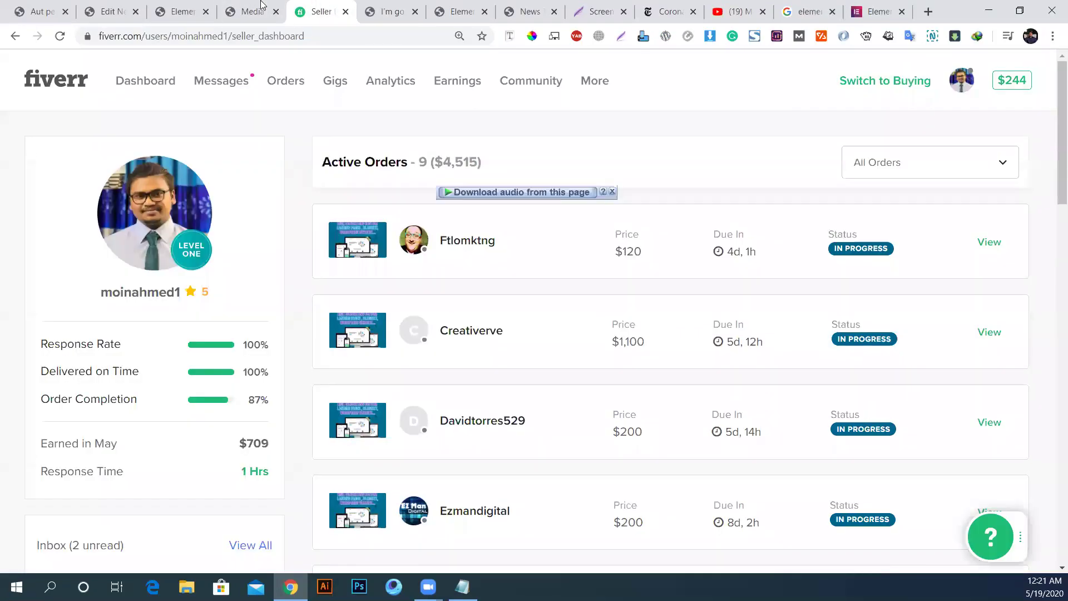
{"action": "left_click", "coordinate": [262, 5]}
{"action": "left_click", "coordinate": [176, 9]}
{"action": "scroll", "coordinate": [450, 284], "scroll_direction": "down", "scroll_amount": 8}
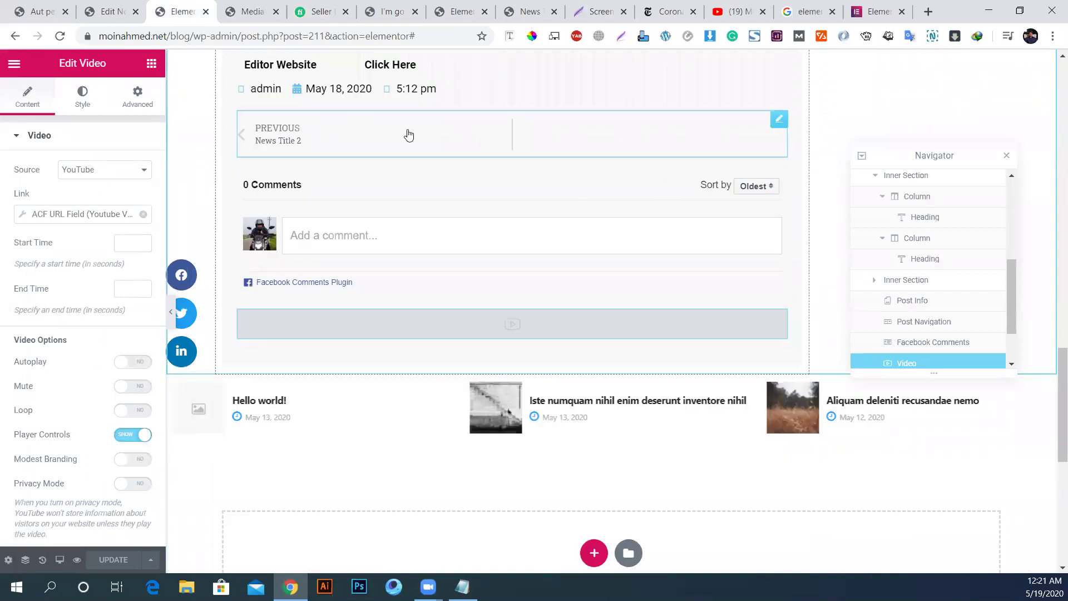
{"action": "left_click", "coordinate": [464, 141]}
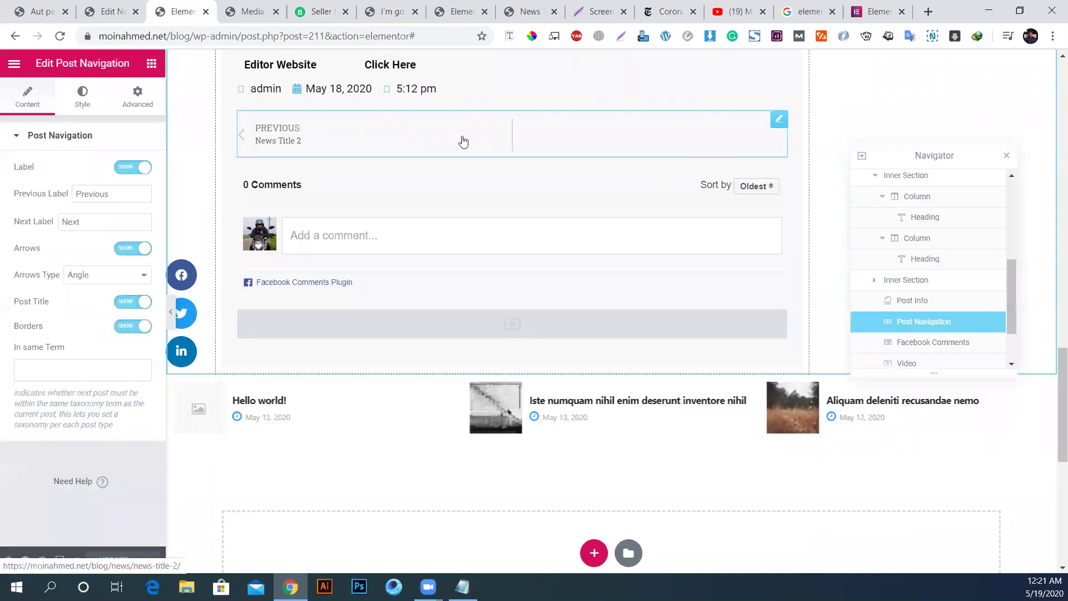
{"action": "left_click", "coordinate": [100, 221]}
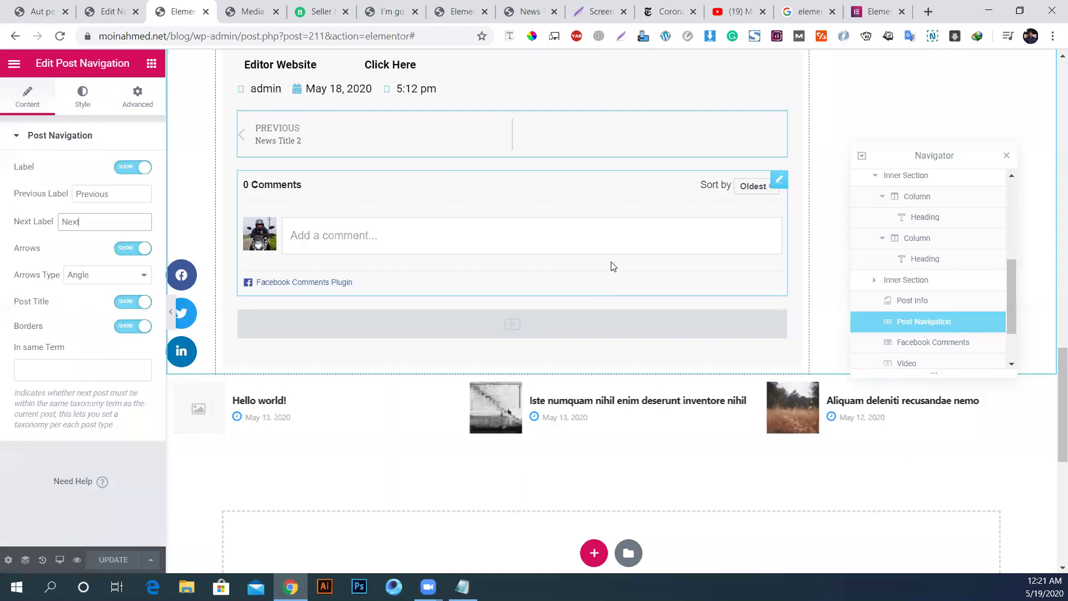
{"action": "left_click", "coordinate": [321, 11]}
{"action": "left_click", "coordinate": [405, 5]}
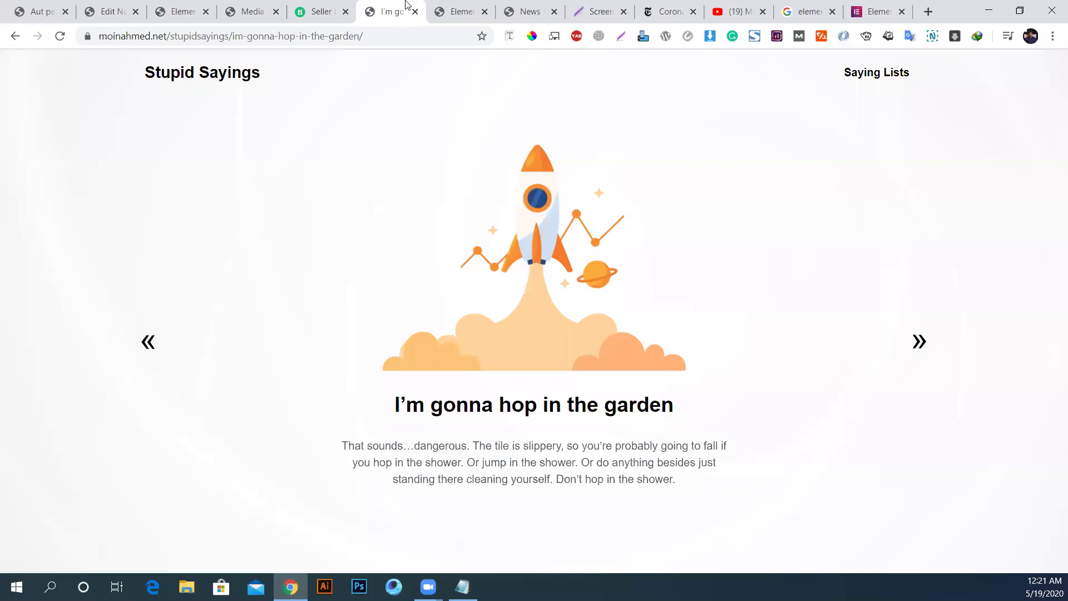
Step: Go to the Stupid Sayings home page and open the Sayings Lists page via View Sayings
{"action": "left_click_drag", "start_coordinate": [234, 36], "coordinate": [4, 51]}
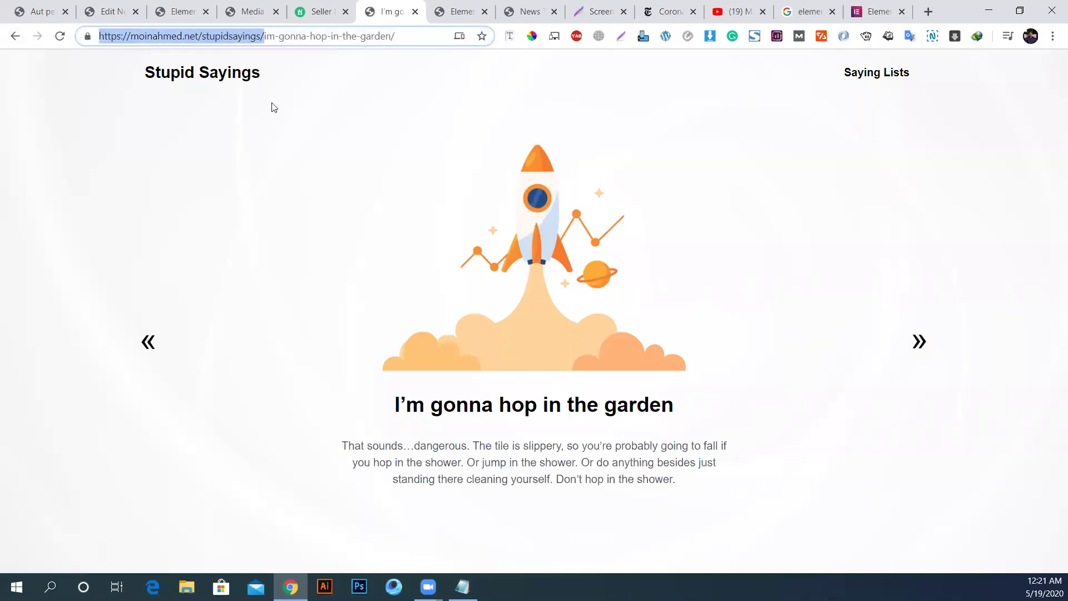
{"action": "left_click", "coordinate": [243, 77]}
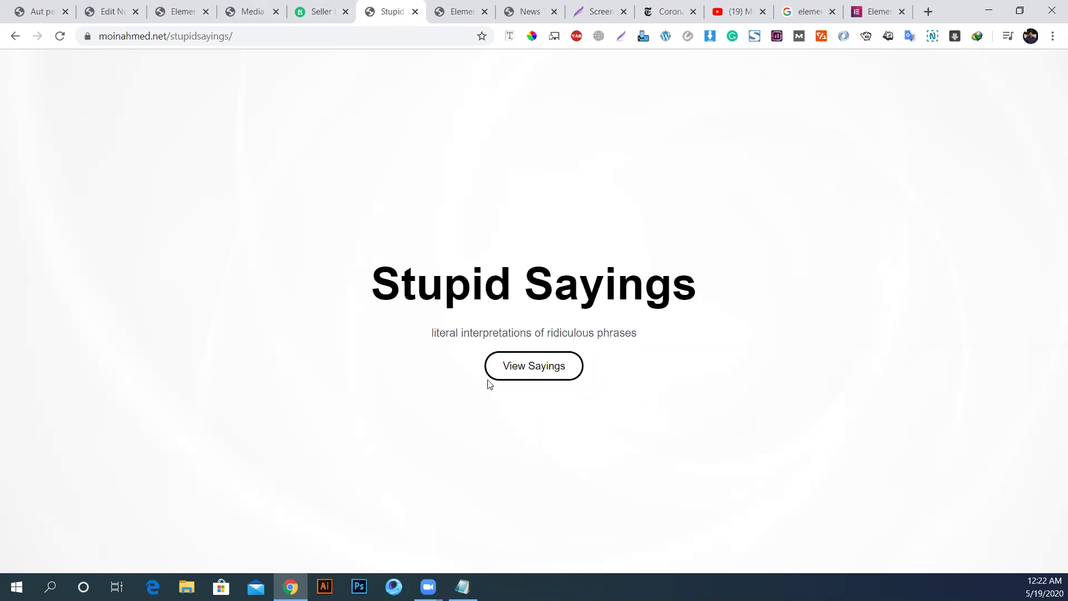
{"action": "left_click", "coordinate": [518, 365]}
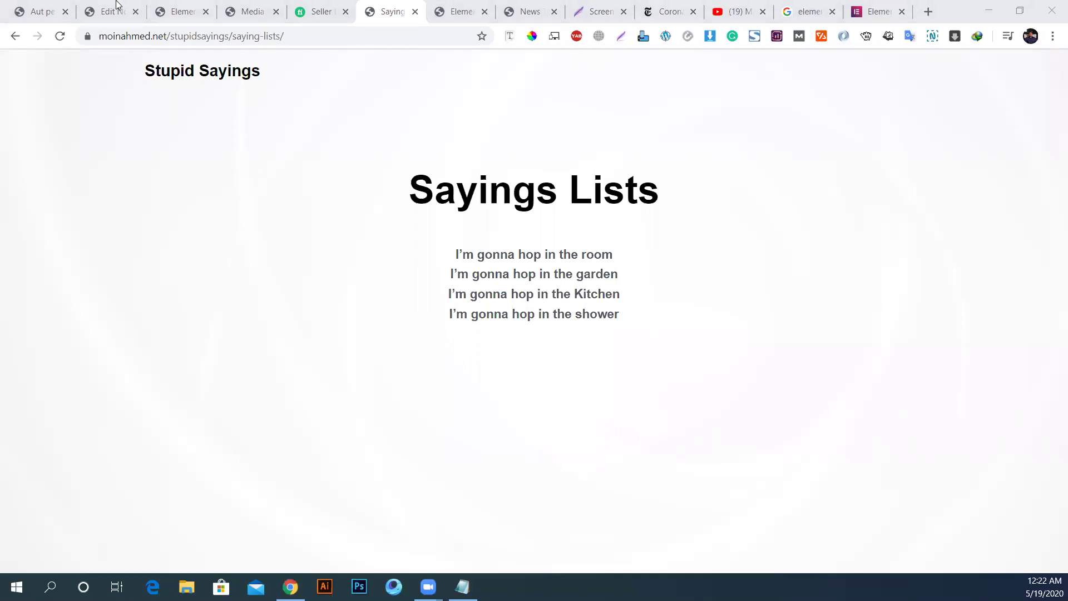
Step: Replace saying-lists/ in the address with wp-admin and load it
{"action": "left_click_drag", "start_coordinate": [237, 37], "coordinate": [439, 48]}
{"action": "type", "text": "wp-admin]"}
{"action": "key", "text": "Return"}
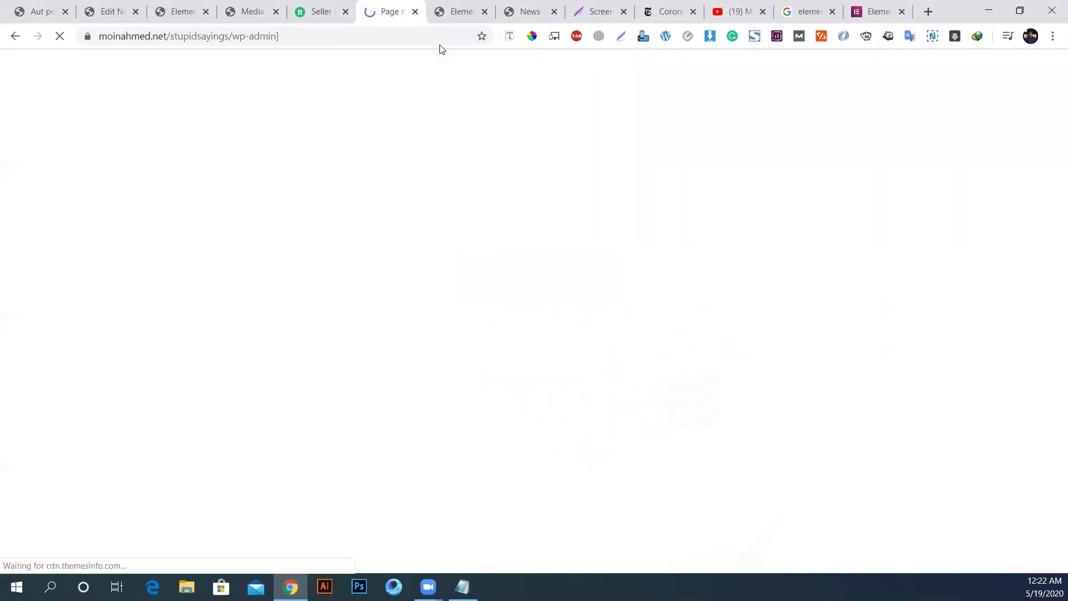
Step: Remove the stray bracket so the address ends in /wp-admin and load the login page
{"action": "left_click", "coordinate": [360, 35]}
{"action": "key", "text": "End"}
{"action": "key", "text": "BackSpace"}
{"action": "key", "text": "Return"}
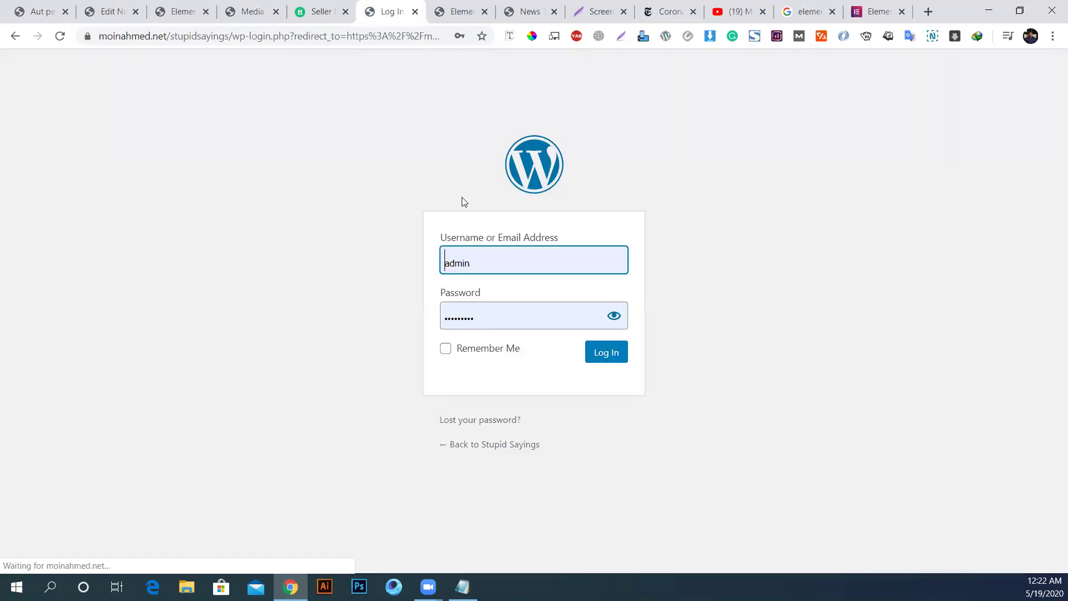
Step: Replace the prefilled login username with the Stupid Sayings site's username
{"action": "key", "text": "ctrl+a"}
{"action": "type", "text": "stud"}
{"action": "key", "text": "BackSpace"}
{"action": "type", "text": "pid"}
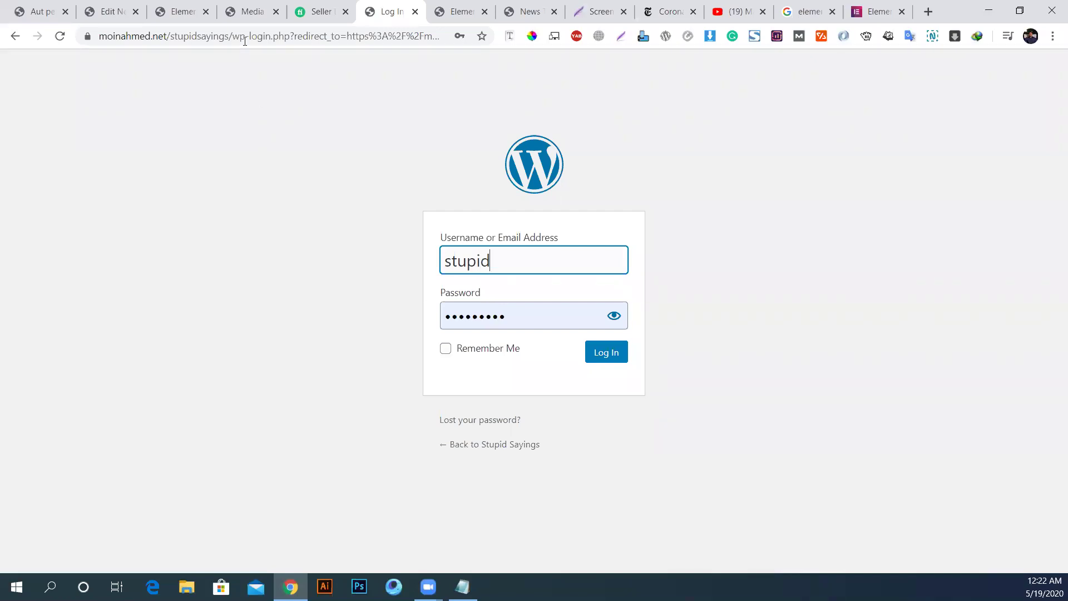
Step: Switch to the Edit News tab and select its address bar
{"action": "left_click", "coordinate": [250, 11]}
{"action": "left_click", "coordinate": [100, 12]}
{"action": "left_click", "coordinate": [113, 36]}
Step: Load the hosting domain's /cpanel address and log in to cPanel
{"action": "type", "text": "moin"}
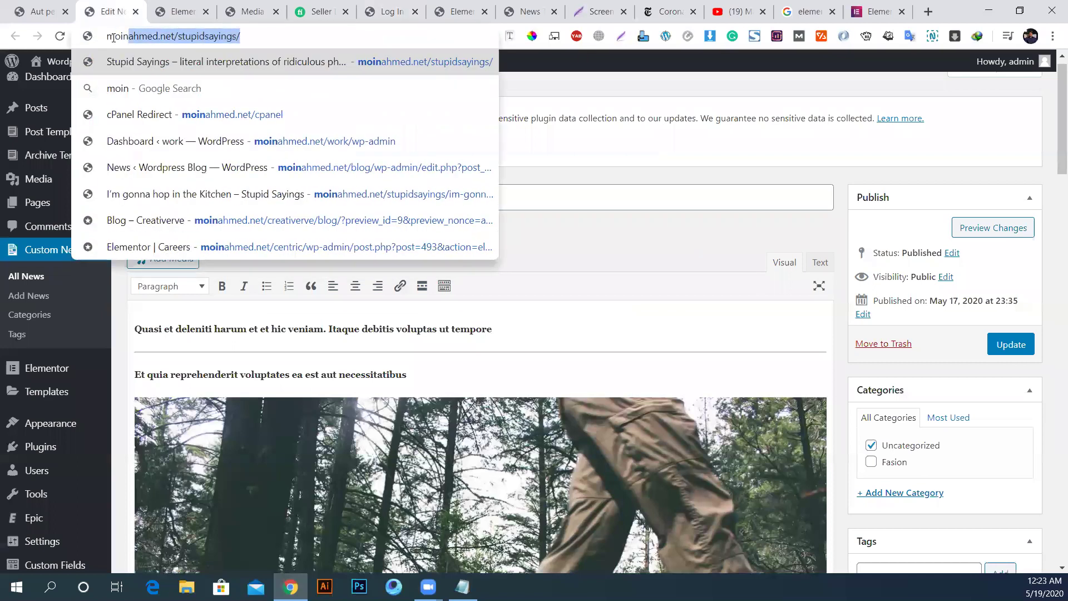
{"action": "key", "text": "End"}
{"action": "key", "text": "BackSpace"}
{"action": "key", "text": "BackSpace"}
{"action": "key", "text": "BackSpace"}
{"action": "key", "text": "BackSpace"}
{"action": "key", "text": "BackSpace"}
{"action": "key", "text": "BackSpace"}
{"action": "key", "text": "BackSpace"}
{"action": "key", "text": "BackSpace"}
{"action": "key", "text": "BackSpace"}
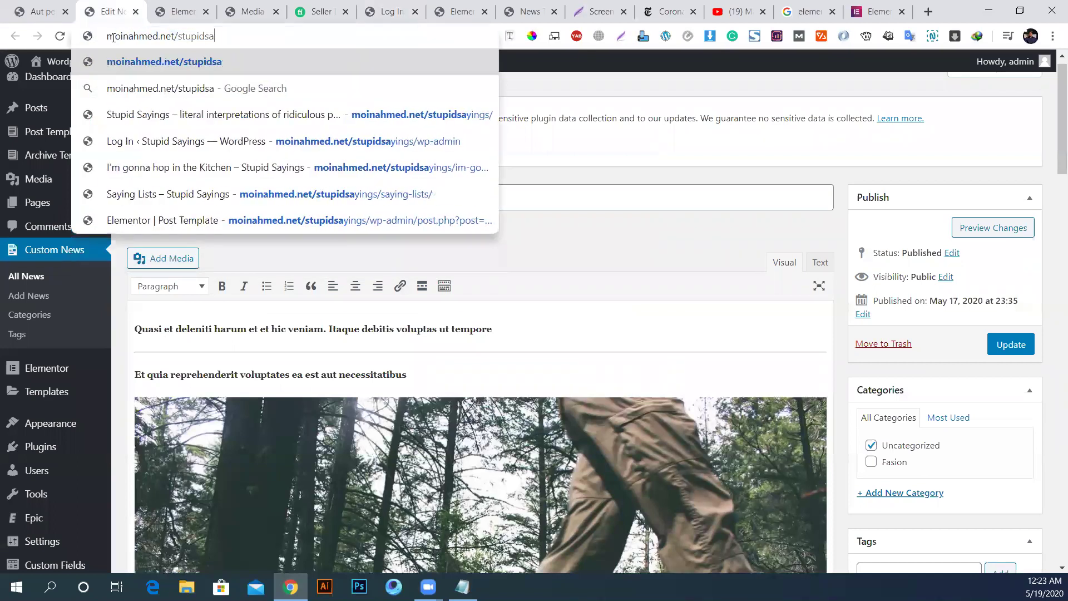
{"action": "key", "text": "BackSpace"}
{"action": "key", "text": "BackSpace"}
{"action": "key", "text": "BackSpace"}
{"action": "key", "text": "BackSpace"}
{"action": "key", "text": "BackSpace"}
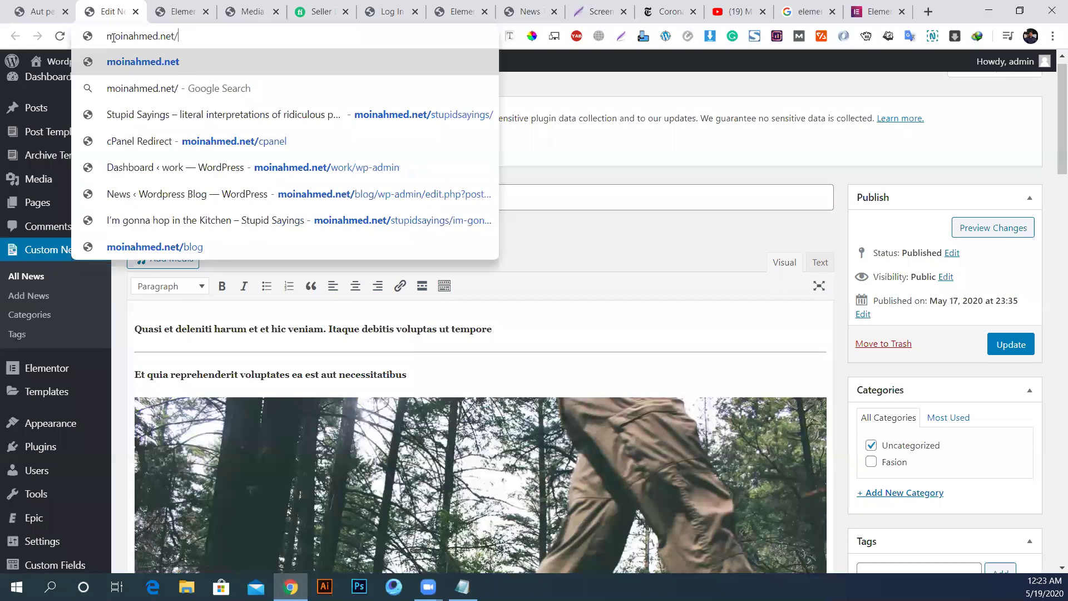
{"action": "type", "text": "cpanel"}
{"action": "key", "text": "Return"}
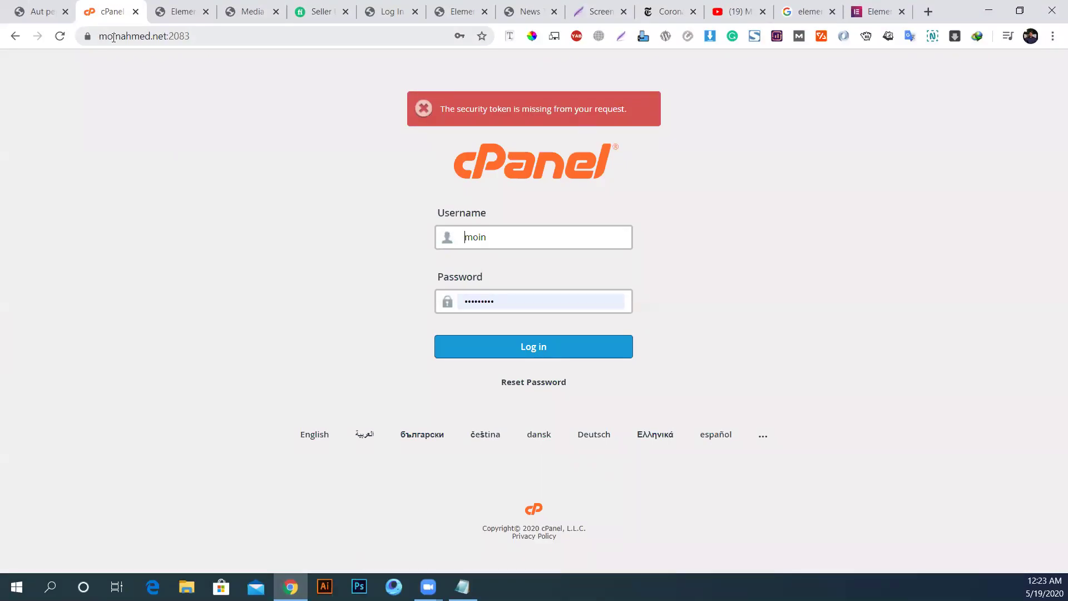
{"action": "left_click", "coordinate": [481, 346]}
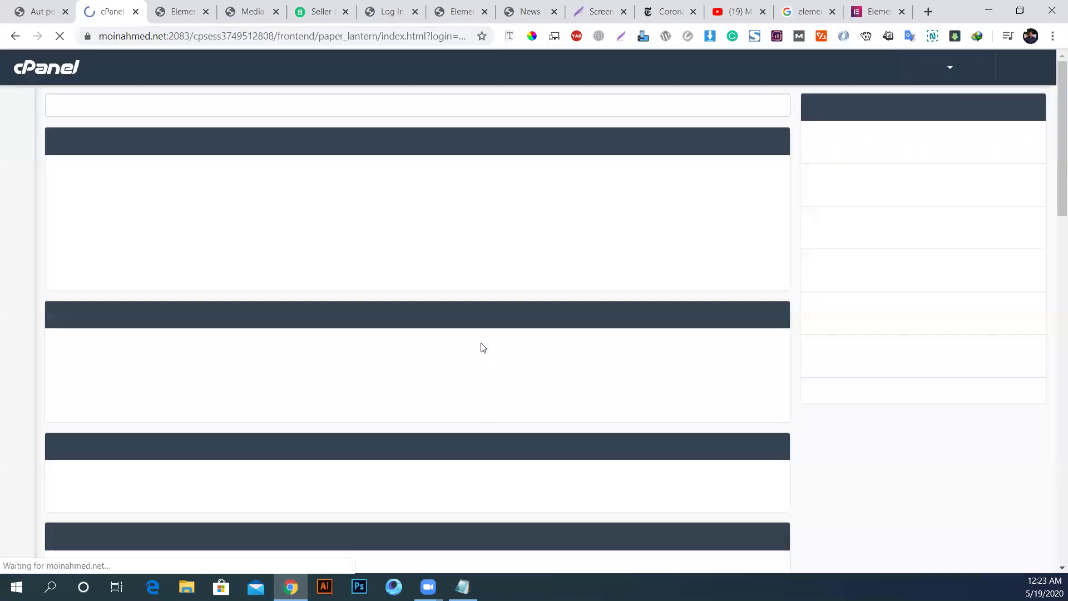
Step: In Softaculous, open WordPress All Installations and launch the stupidsayings admin dashboard
{"action": "scroll", "coordinate": [484, 361], "scroll_direction": "down", "scroll_amount": 10}
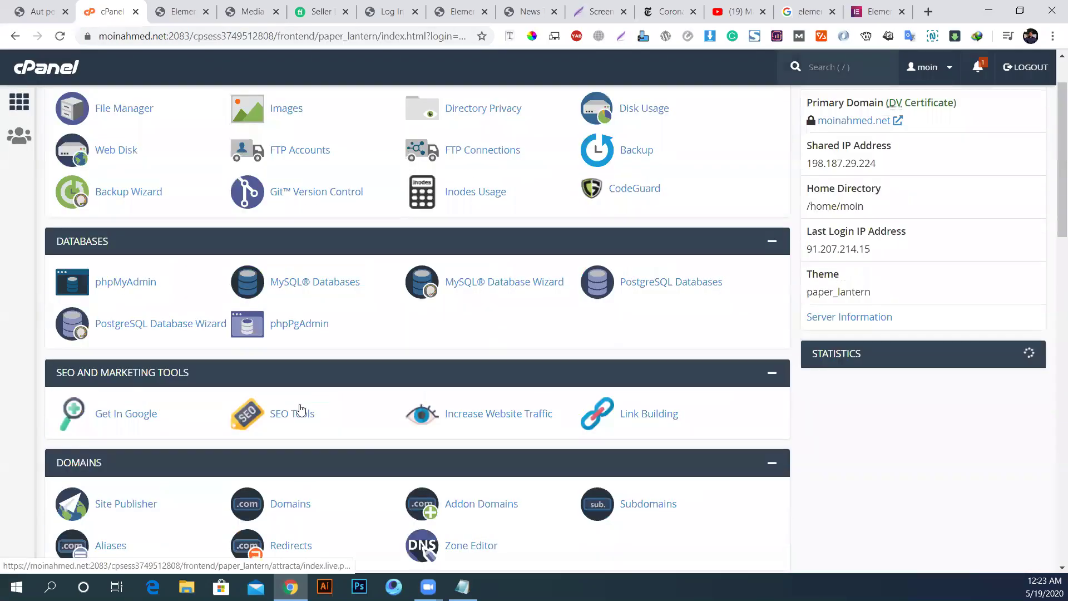
{"action": "scroll", "coordinate": [321, 400], "scroll_direction": "down", "scroll_amount": 8}
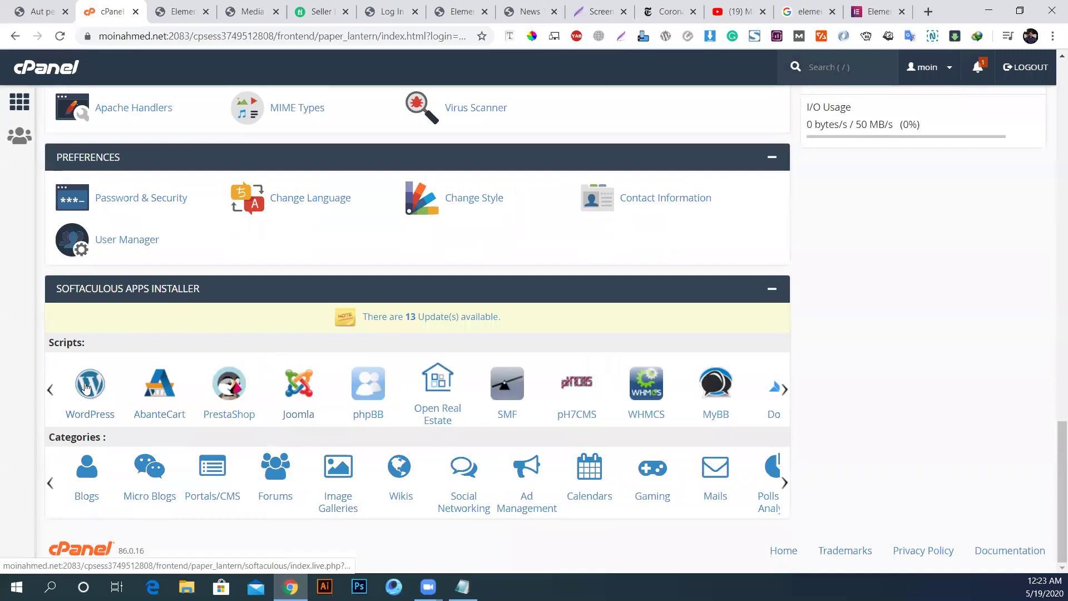
{"action": "left_click", "coordinate": [86, 388]}
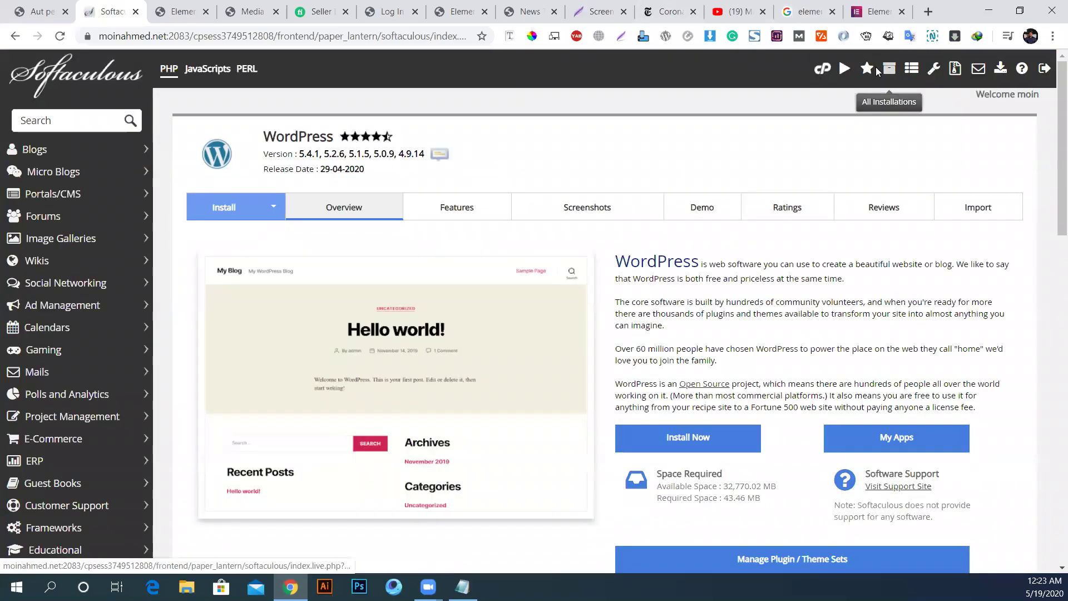
{"action": "left_click", "coordinate": [889, 68]}
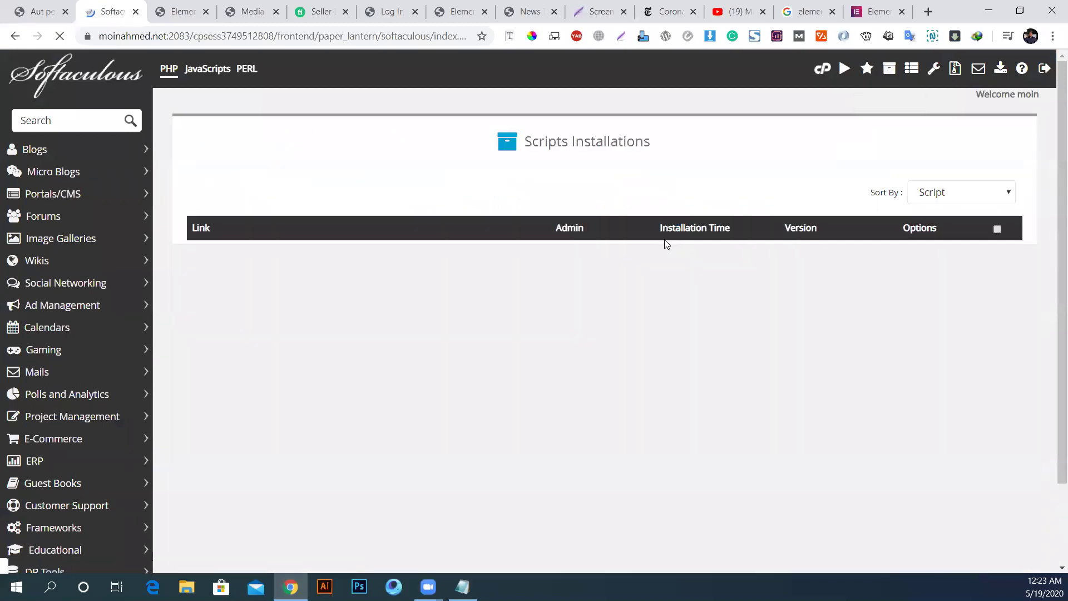
{"action": "scroll", "coordinate": [661, 255], "scroll_direction": "down", "scroll_amount": 4}
{"action": "scroll", "coordinate": [386, 262], "scroll_direction": "down", "scroll_amount": 5}
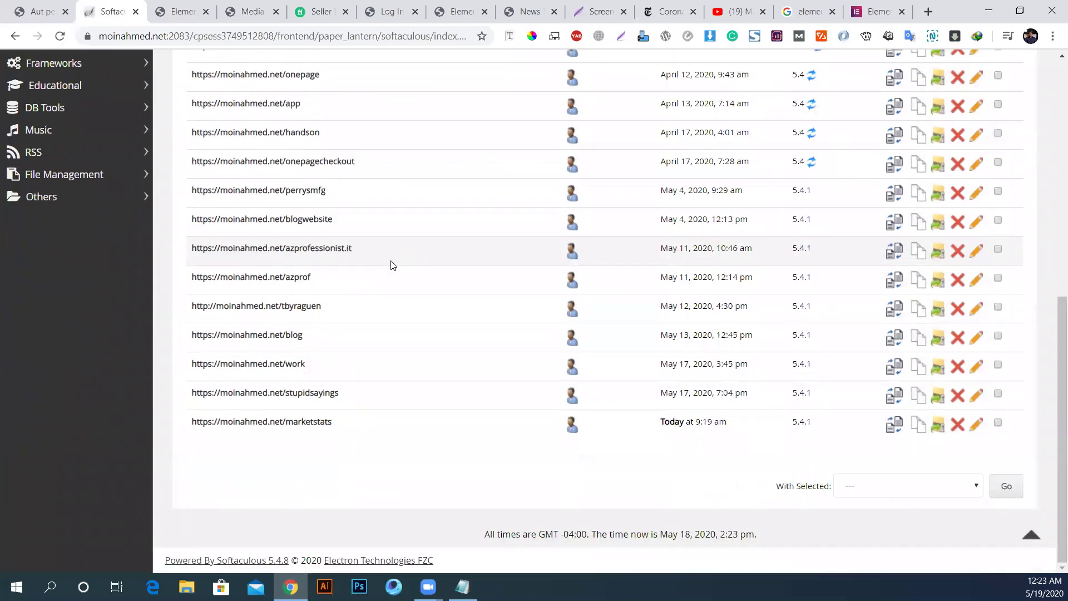
{"action": "left_click", "coordinate": [574, 399]}
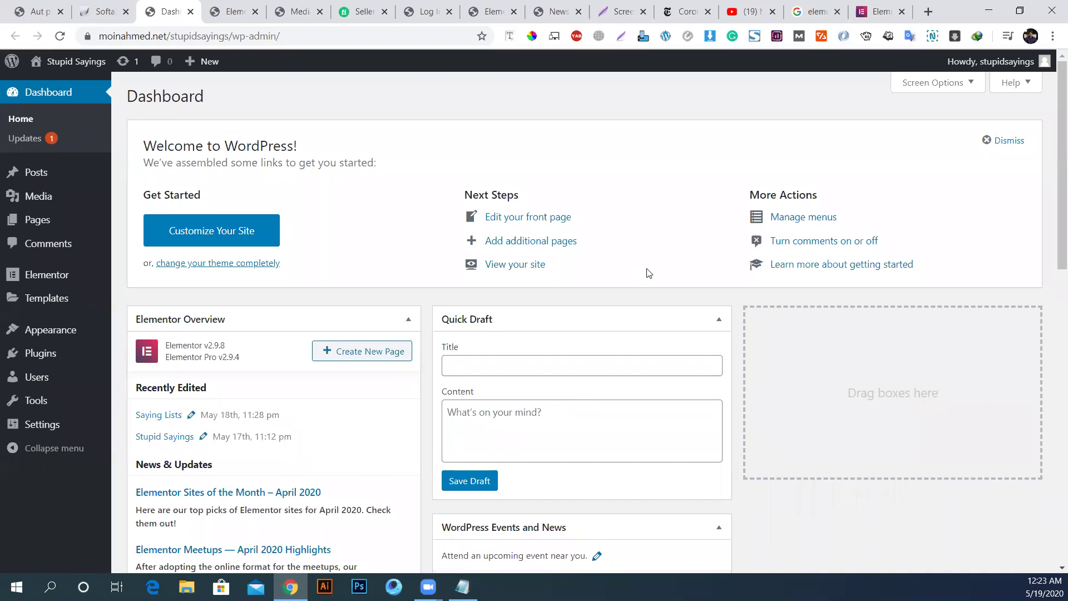
Step: Google 'acf' from another tab and open the Advanced Custom Fields homepage result
{"action": "left_click", "coordinate": [556, 11]}
{"action": "left_click", "coordinate": [621, 11]}
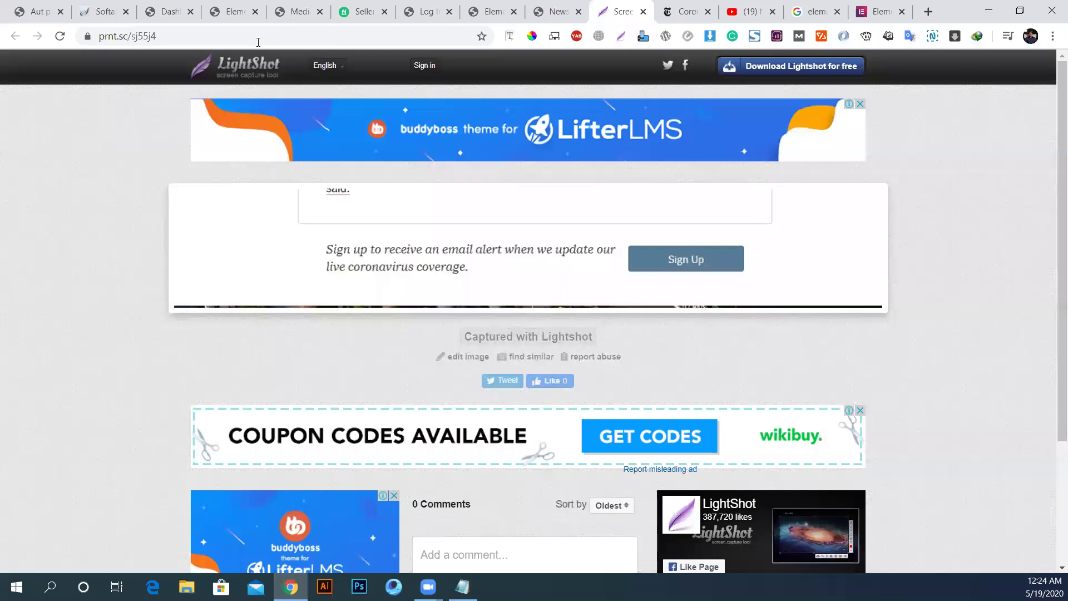
{"action": "left_click", "coordinate": [211, 33]}
{"action": "type", "text": "a"}
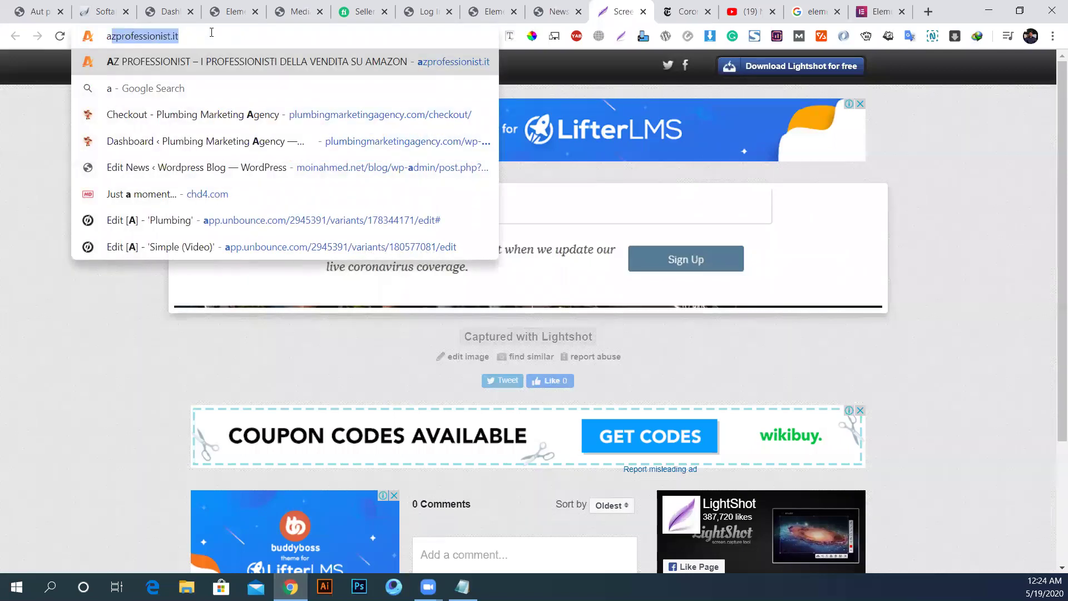
{"action": "type", "text": "cf"}
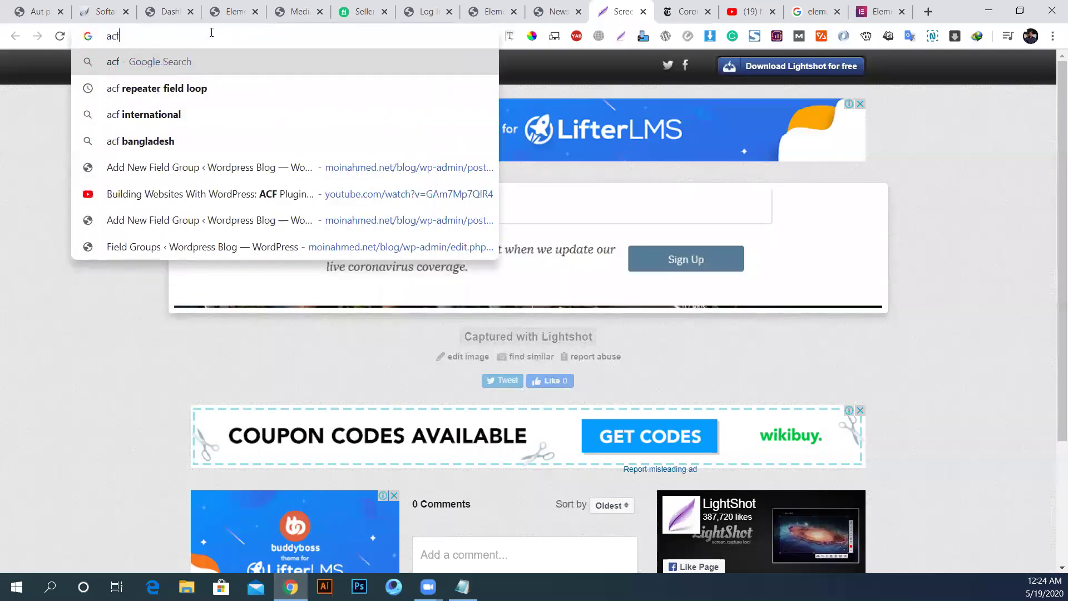
{"action": "key", "text": "Return"}
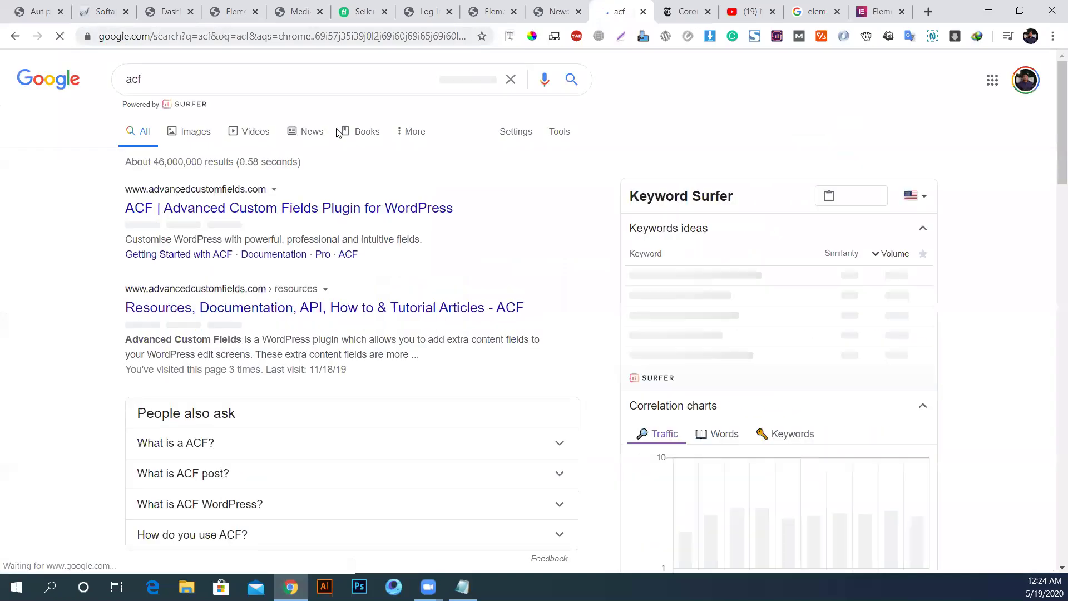
{"action": "left_click", "coordinate": [312, 213]}
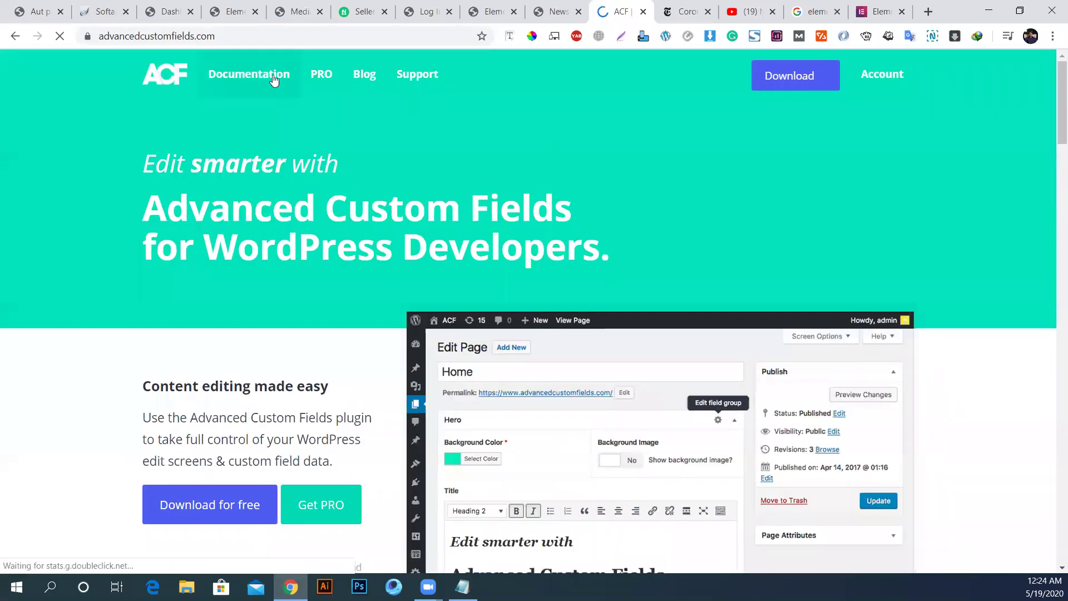
Step: Open ACF Documentation > Field Types > Text and select its Template usage PHP snippet
{"action": "left_click", "coordinate": [256, 79]}
{"action": "scroll", "coordinate": [453, 219], "scroll_direction": "down", "scroll_amount": 3}
{"action": "left_click", "coordinate": [434, 194]}
{"action": "scroll", "coordinate": [680, 396], "scroll_direction": "down", "scroll_amount": 4}
{"action": "scroll", "coordinate": [502, 287], "scroll_direction": "up", "scroll_amount": 2}
{"action": "scroll", "coordinate": [501, 287], "scroll_direction": "up", "scroll_amount": 3}
{"action": "left_click", "coordinate": [431, 295]}
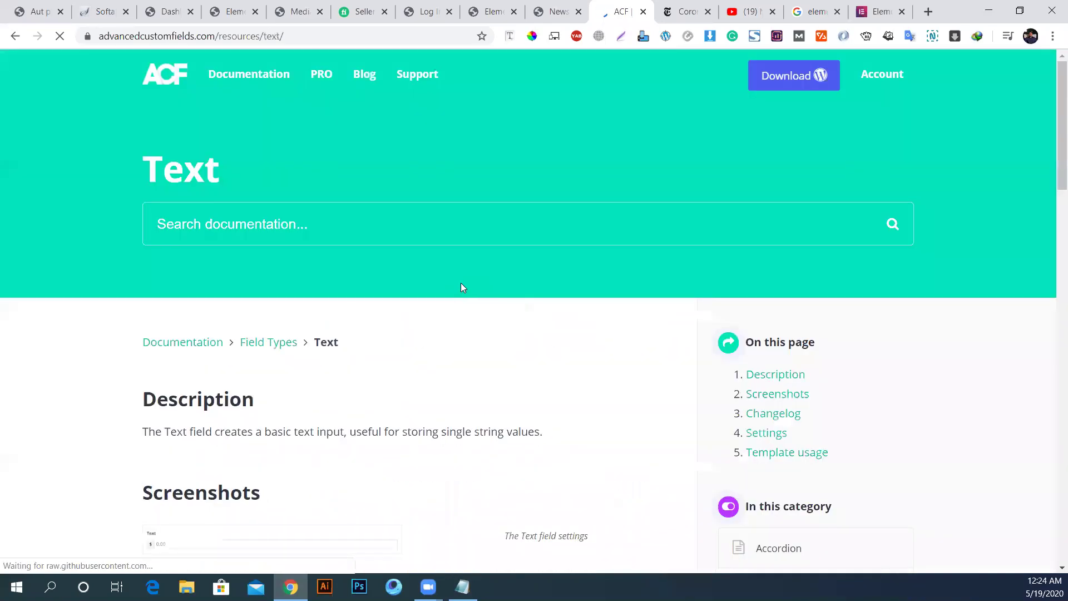
{"action": "scroll", "coordinate": [460, 289], "scroll_direction": "down", "scroll_amount": 8}
{"action": "scroll", "coordinate": [203, 301], "scroll_direction": "down", "scroll_amount": 10}
{"action": "scroll", "coordinate": [161, 291], "scroll_direction": "up", "scroll_amount": 1}
{"action": "left_click_drag", "start_coordinate": [181, 269], "coordinate": [340, 268]}
{"action": "left_click", "coordinate": [183, 268]}
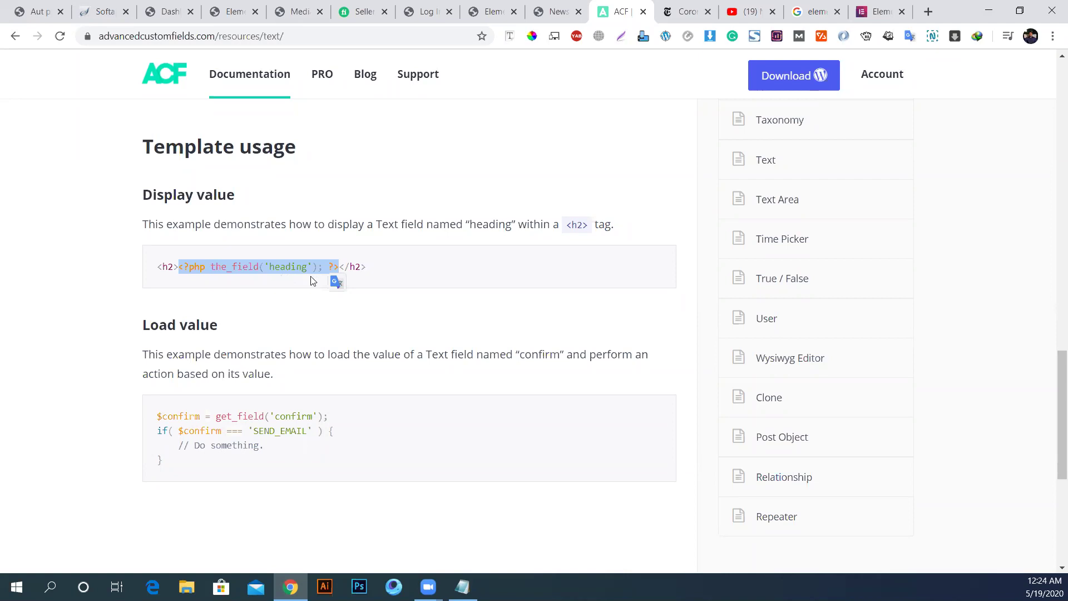
Step: Scroll back up the Text page, then return through the tabs to the Stupid Sayings dashboard
{"action": "scroll", "coordinate": [363, 347], "scroll_direction": "down", "scroll_amount": 3}
{"action": "scroll", "coordinate": [363, 347], "scroll_direction": "up", "scroll_amount": 2}
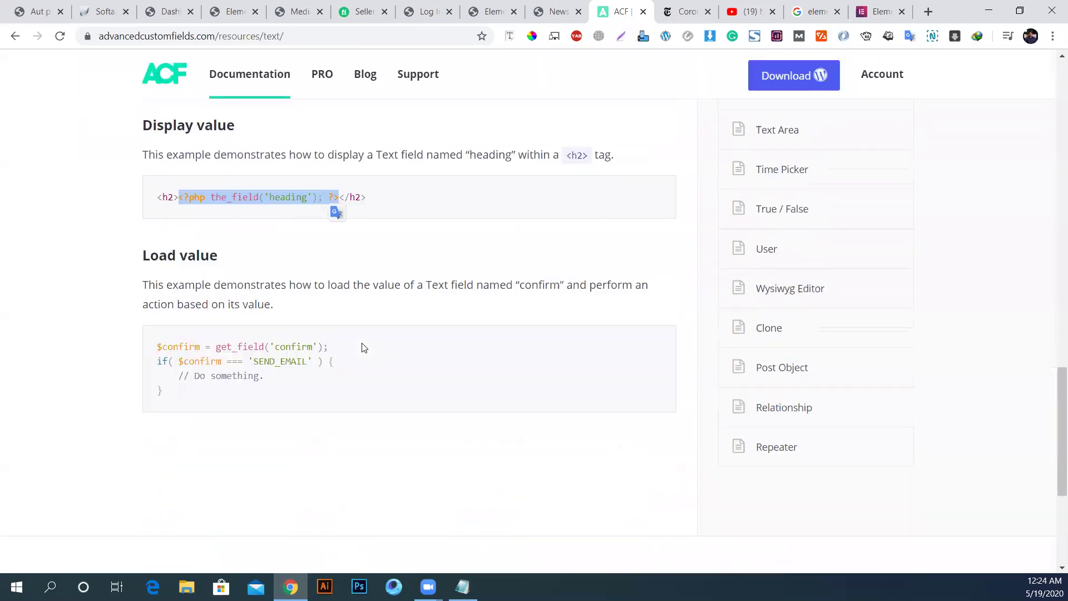
{"action": "scroll", "coordinate": [288, 386], "scroll_direction": "up", "scroll_amount": 3}
{"action": "scroll", "coordinate": [289, 385], "scroll_direction": "up", "scroll_amount": 3}
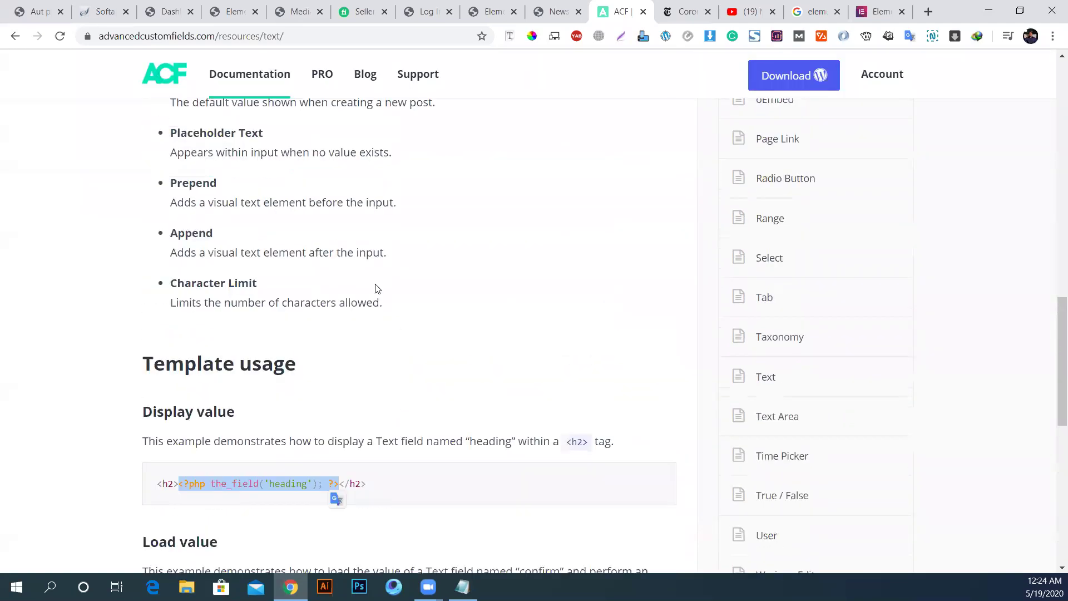
{"action": "scroll", "coordinate": [371, 389], "scroll_direction": "up", "scroll_amount": 2}
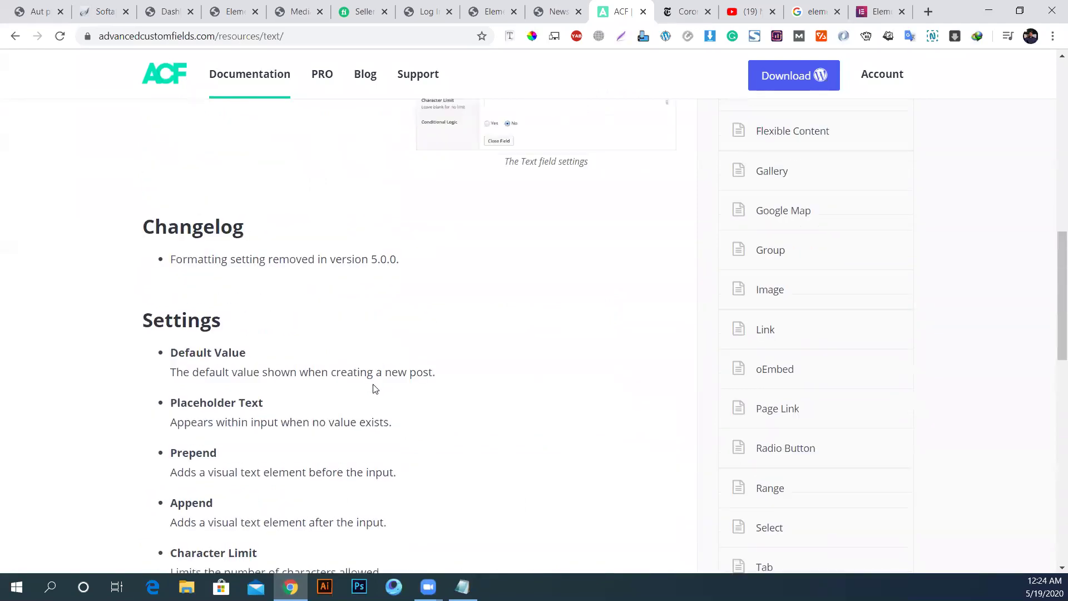
{"action": "scroll", "coordinate": [399, 374], "scroll_direction": "up", "scroll_amount": 2}
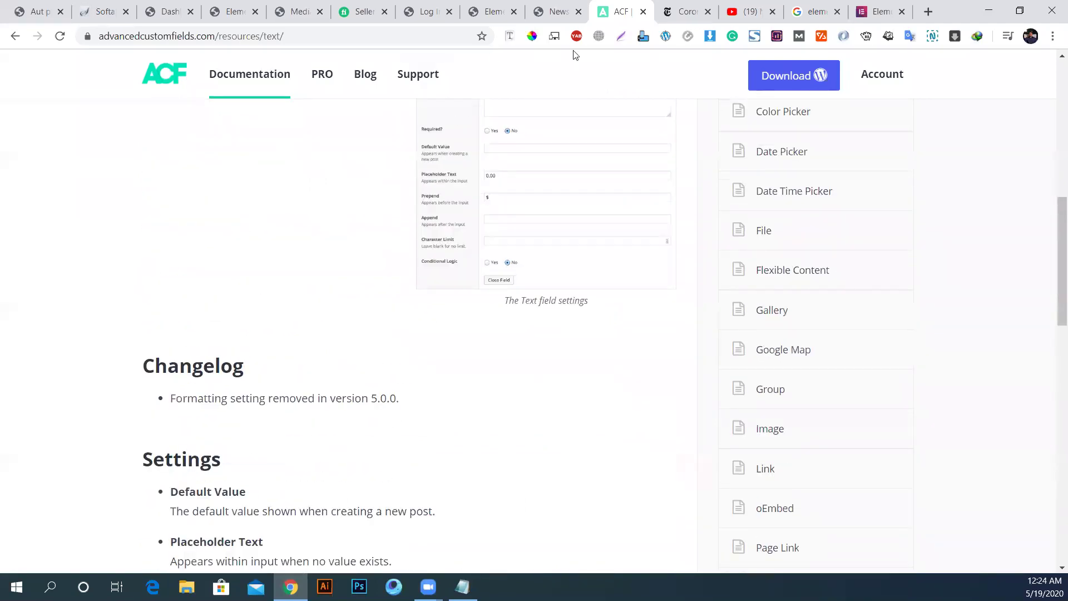
{"action": "left_click", "coordinate": [558, 19]}
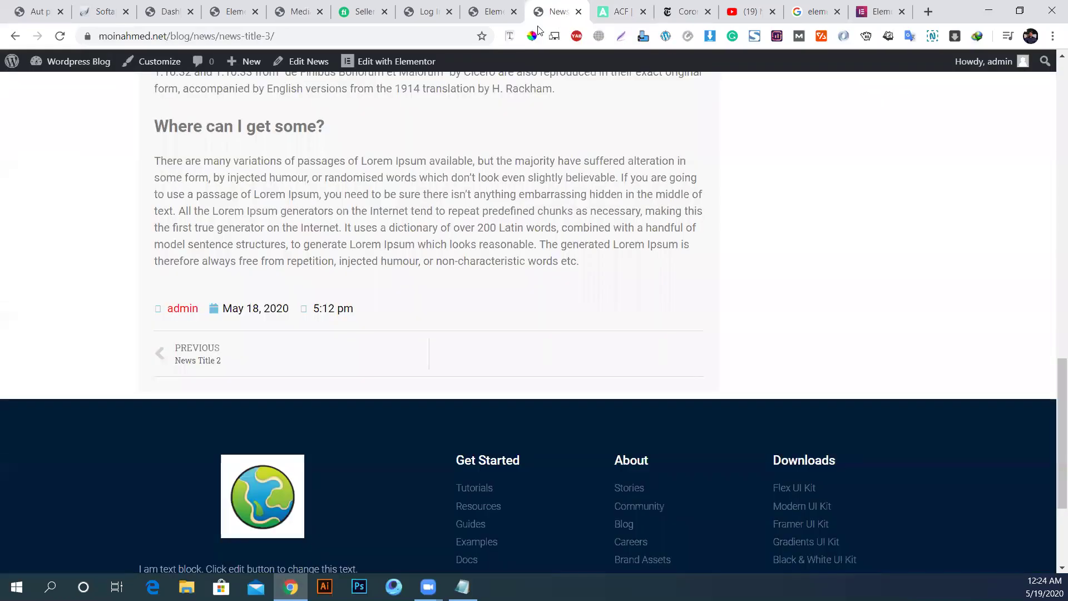
{"action": "left_click", "coordinate": [476, 12]}
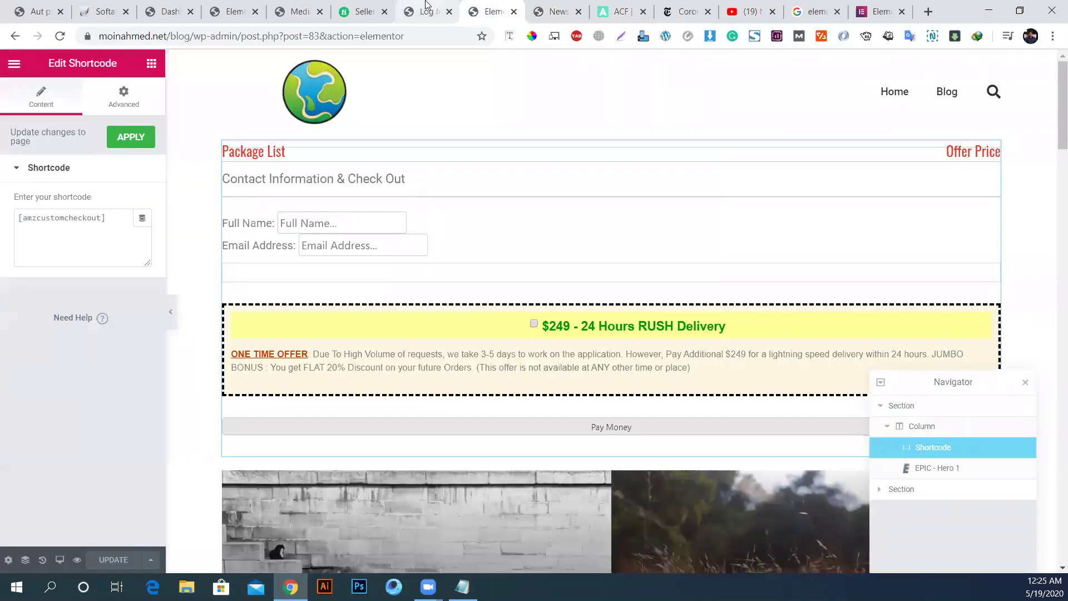
{"action": "left_click", "coordinate": [434, 10]}
{"action": "left_click", "coordinate": [290, 10]}
{"action": "left_click", "coordinate": [250, 6]}
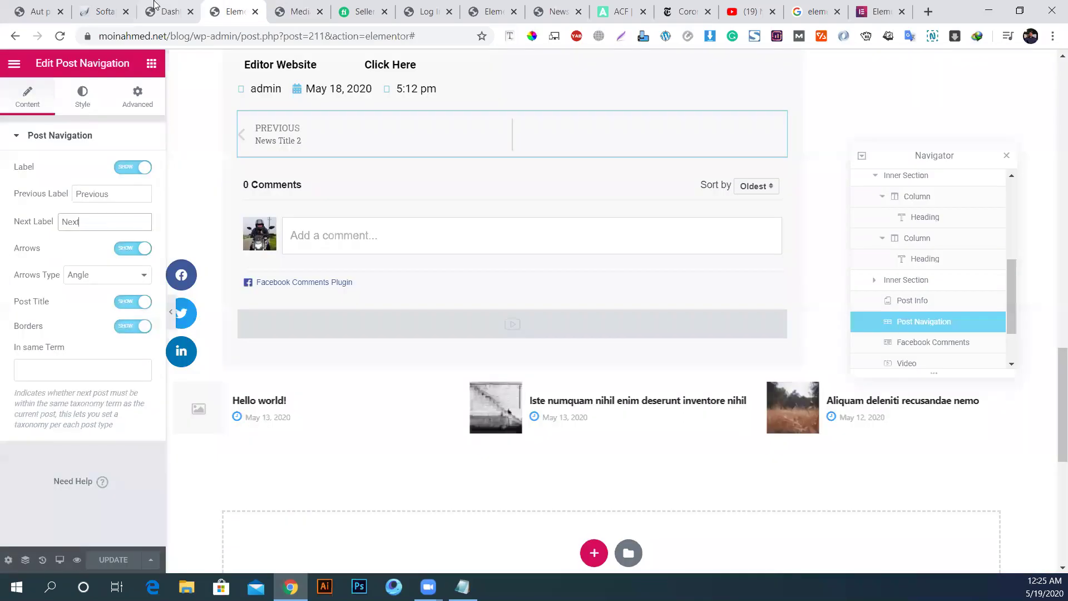
{"action": "left_click", "coordinate": [167, 9]}
{"action": "left_click", "coordinate": [78, 5]}
{"action": "left_click", "coordinate": [167, 11]}
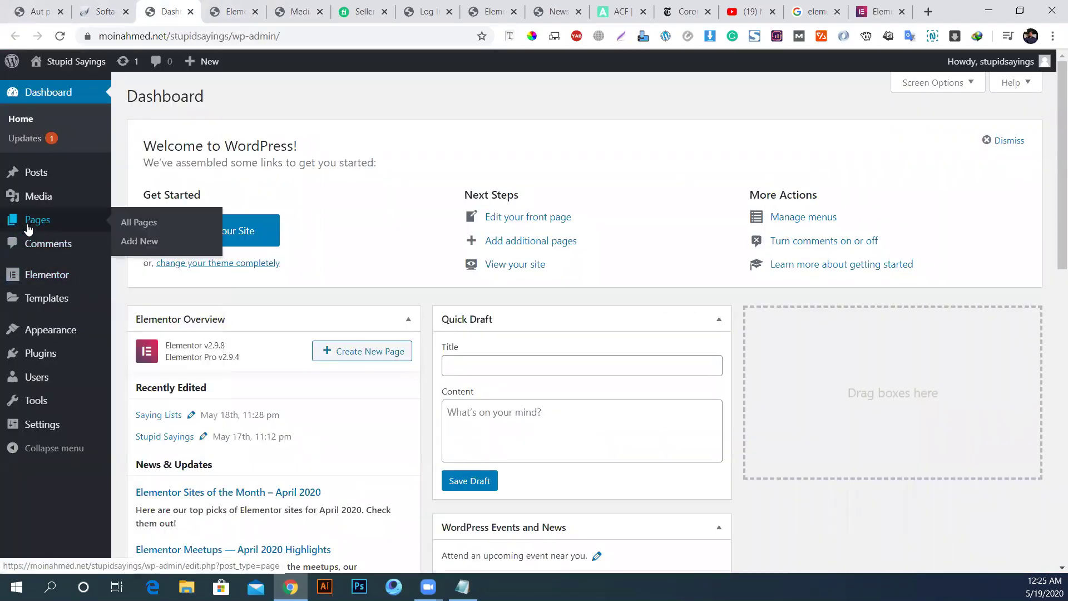
Step: Open Templates > Theme Builder and open the singular Template in Elementor in a new tab
{"action": "mouse_move", "coordinate": [36, 300]}
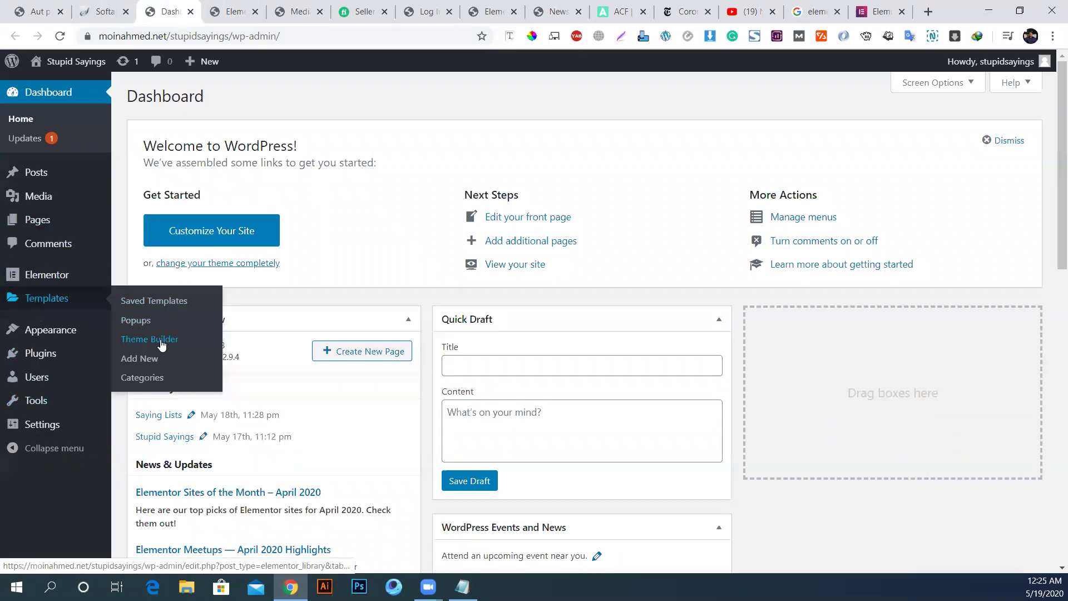
{"action": "left_click", "coordinate": [160, 340]}
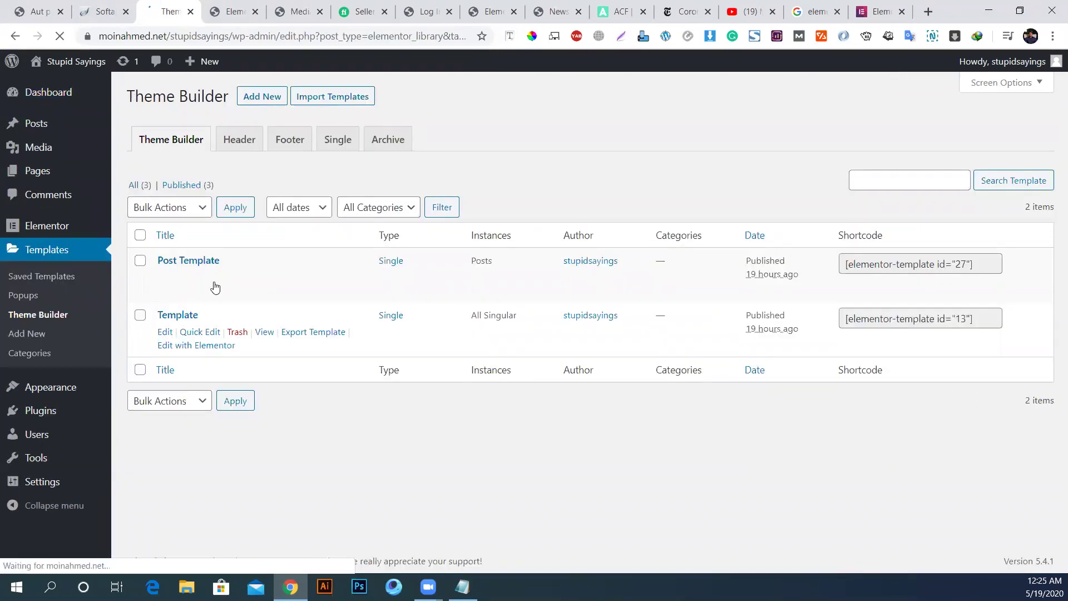
{"action": "mouse_move", "coordinate": [289, 335]}
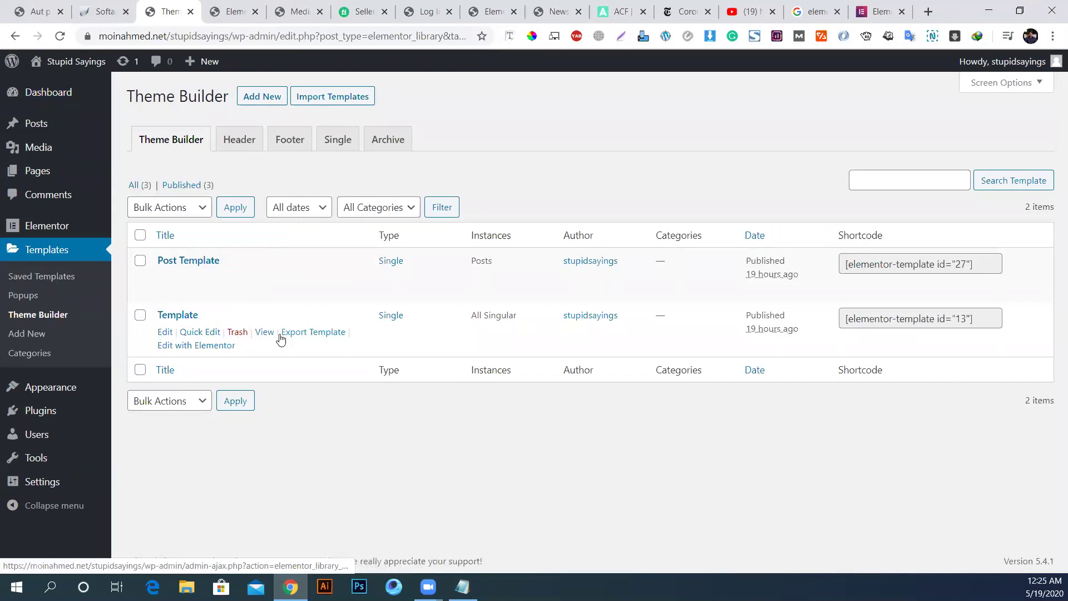
{"action": "middle_click", "coordinate": [215, 346]}
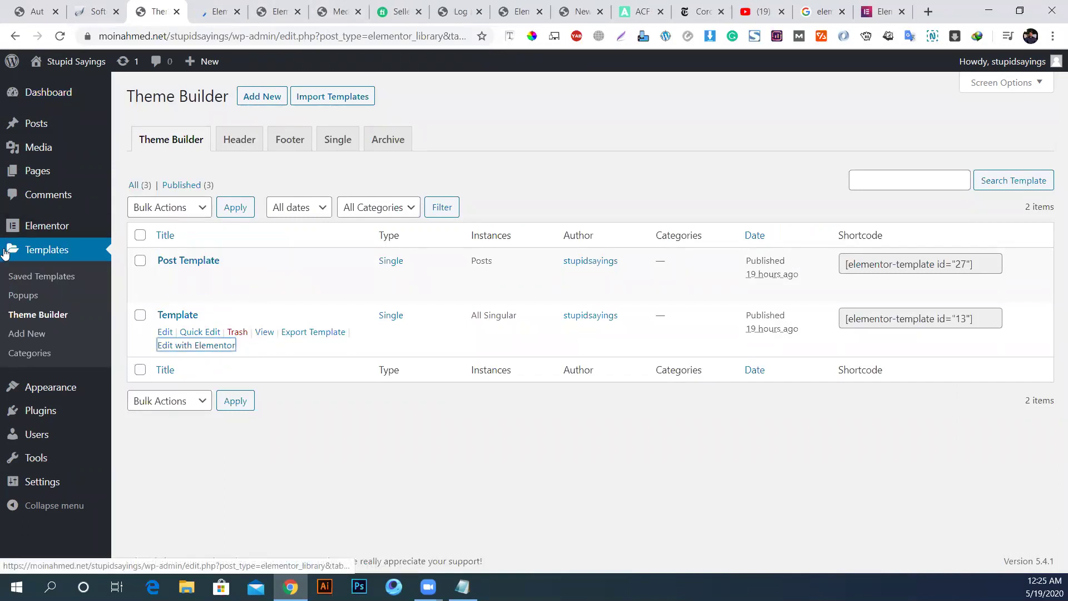
{"action": "mouse_move", "coordinate": [36, 396]}
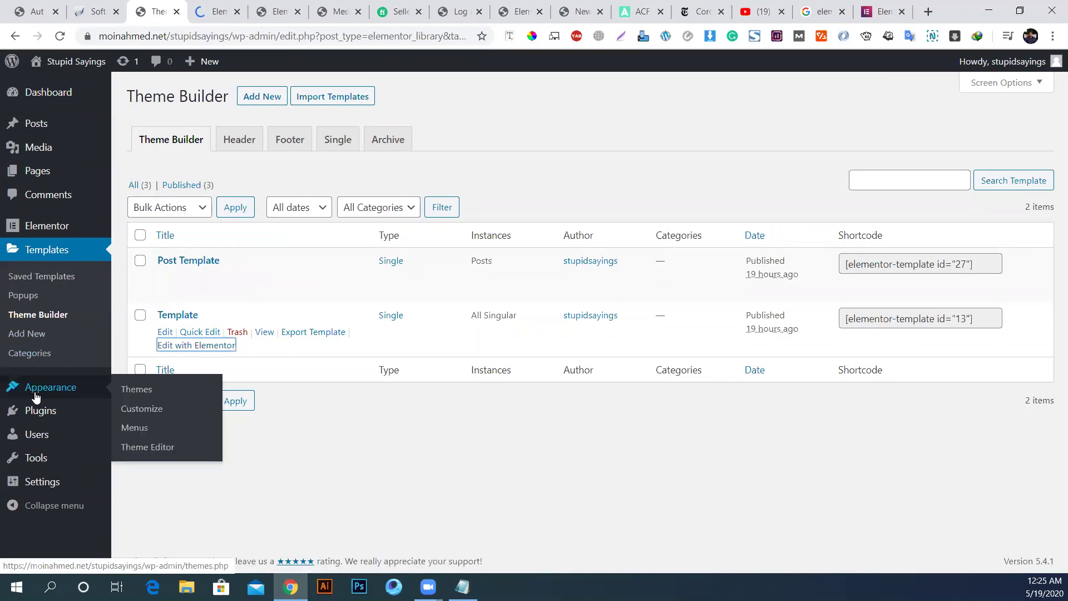
{"action": "left_click", "coordinate": [215, 12]}
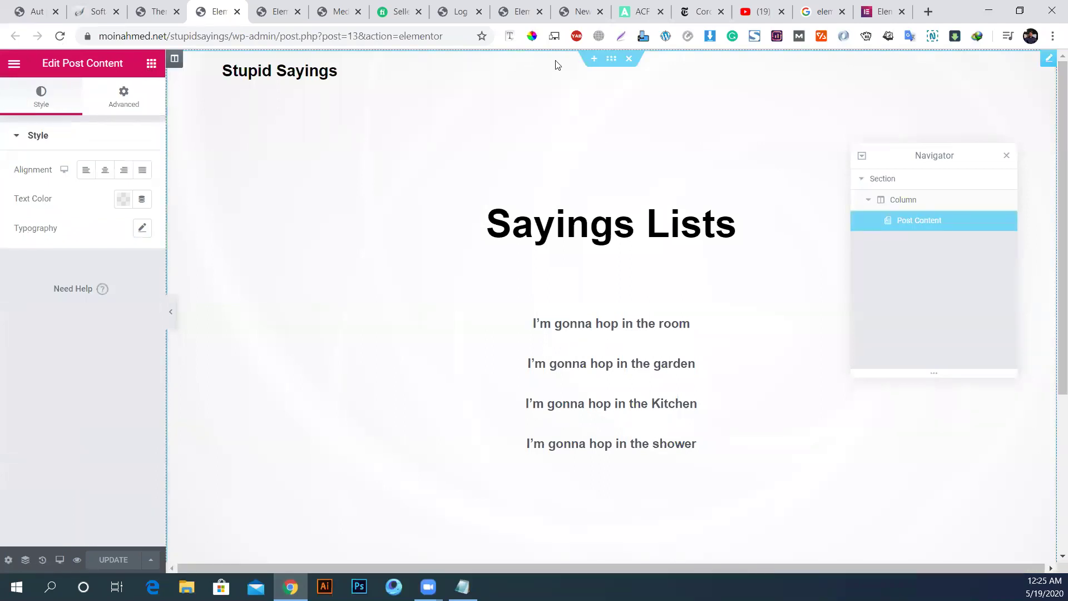
Step: Set the template's Preview Settings to 404, Apply & Preview, then go back to Theme Builder
{"action": "left_click", "coordinate": [8, 560]}
{"action": "left_click", "coordinate": [76, 345]}
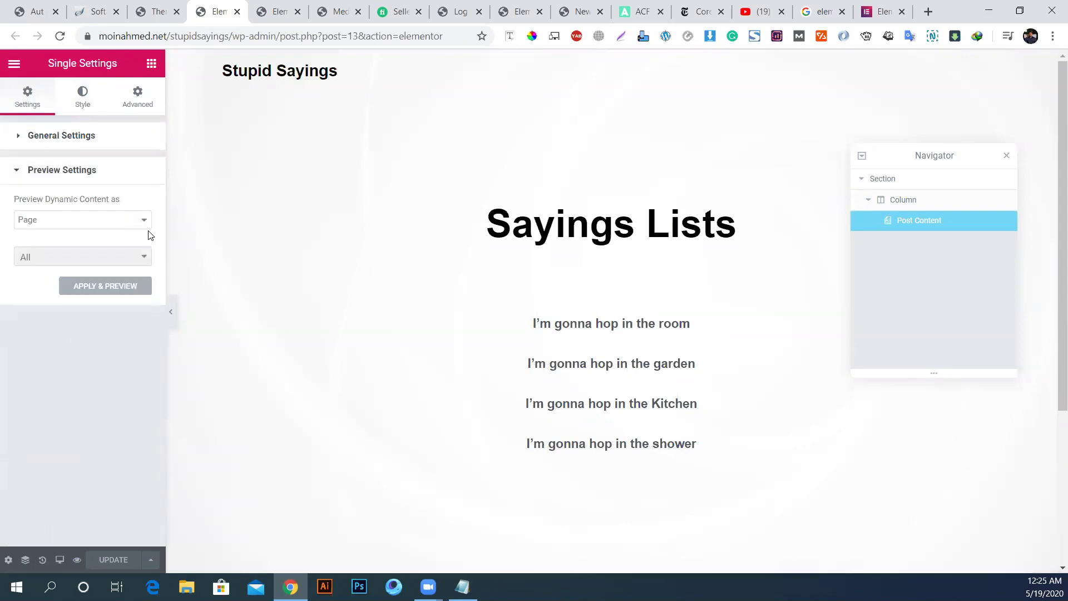
{"action": "left_click", "coordinate": [139, 219]}
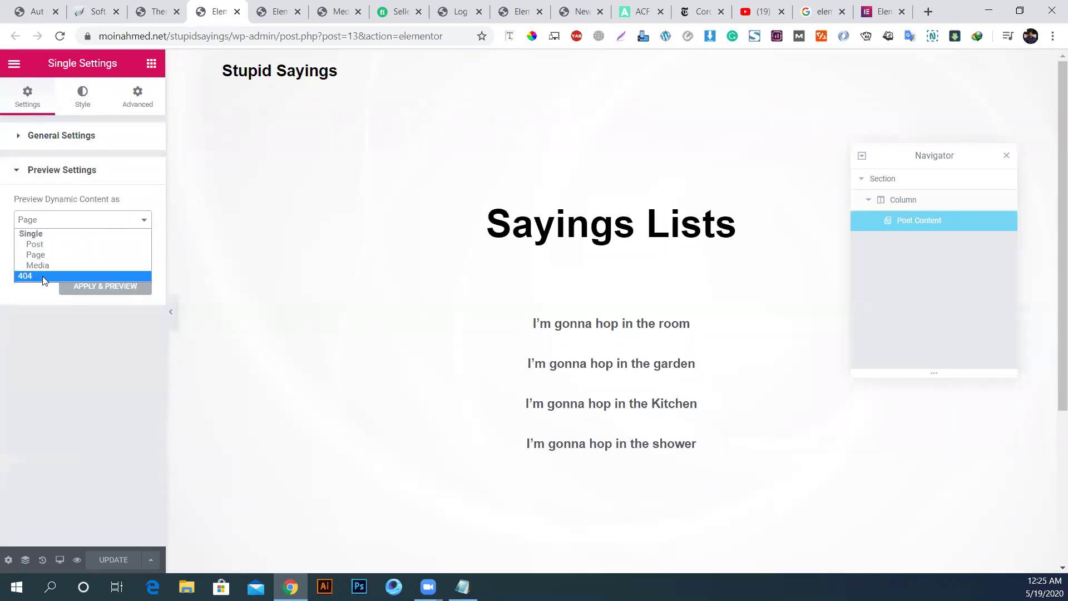
{"action": "left_click", "coordinate": [44, 277]}
{"action": "left_click", "coordinate": [130, 254]}
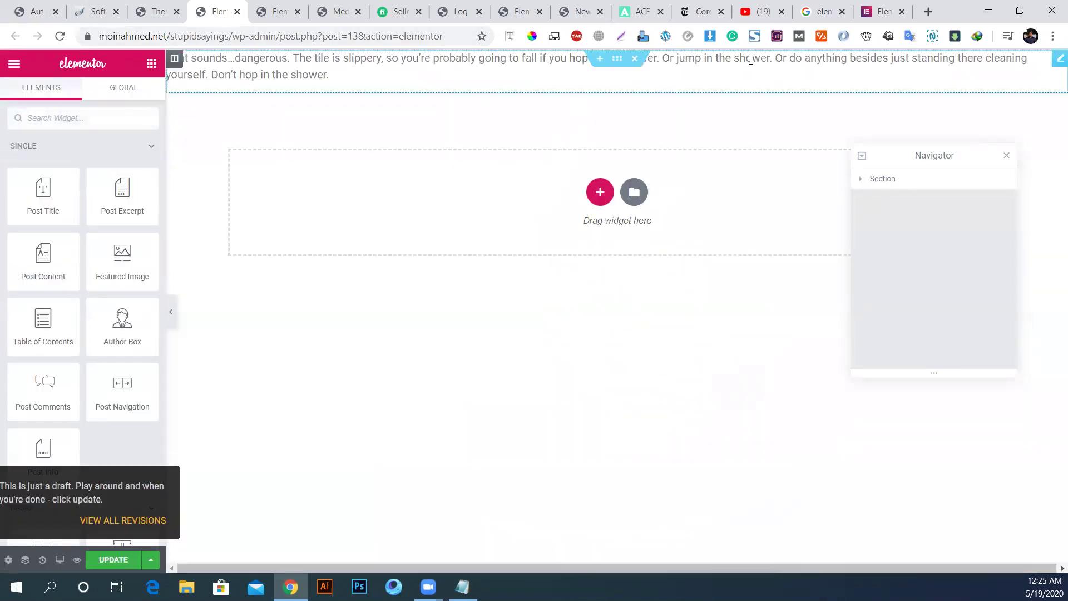
{"action": "left_click", "coordinate": [779, 71]}
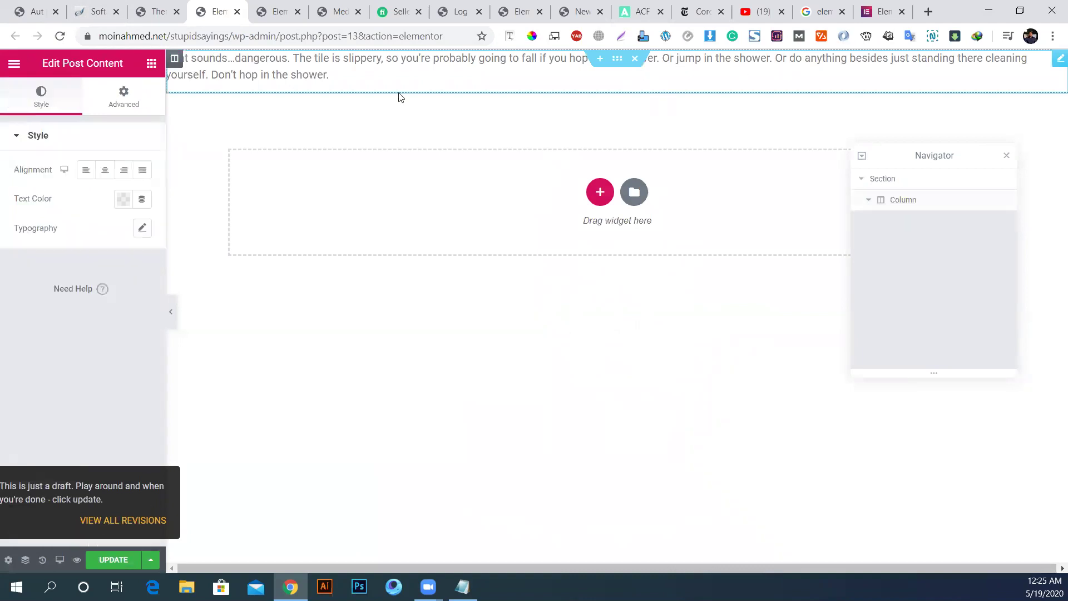
{"action": "left_click", "coordinate": [157, 6]}
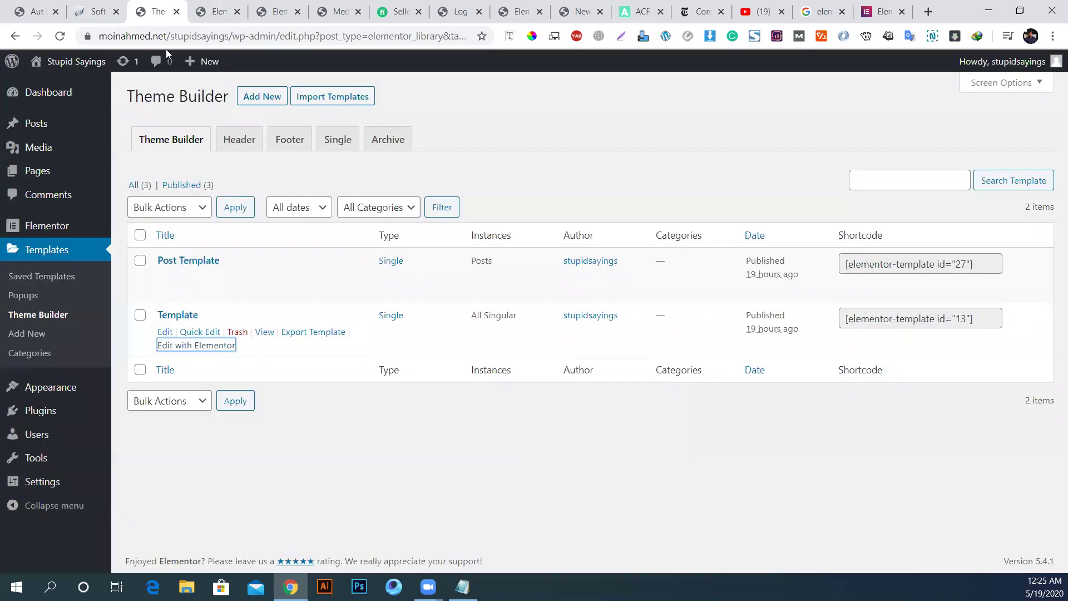
Step: Open Post Template in Elementor and inspect its section, featured image, title, content and site title
{"action": "left_click", "coordinate": [196, 292]}
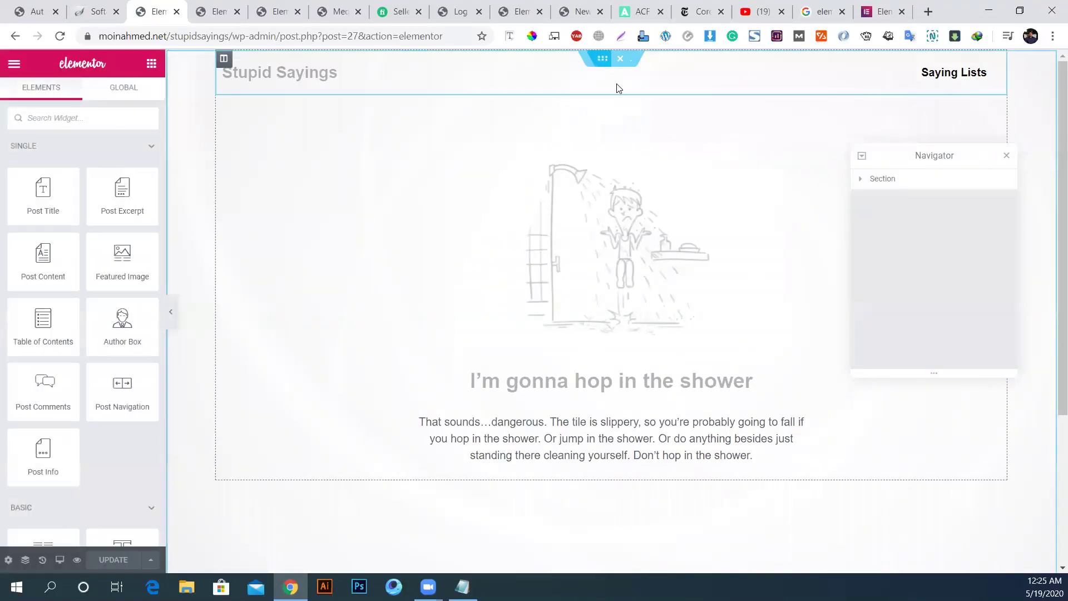
{"action": "left_click", "coordinate": [893, 182]}
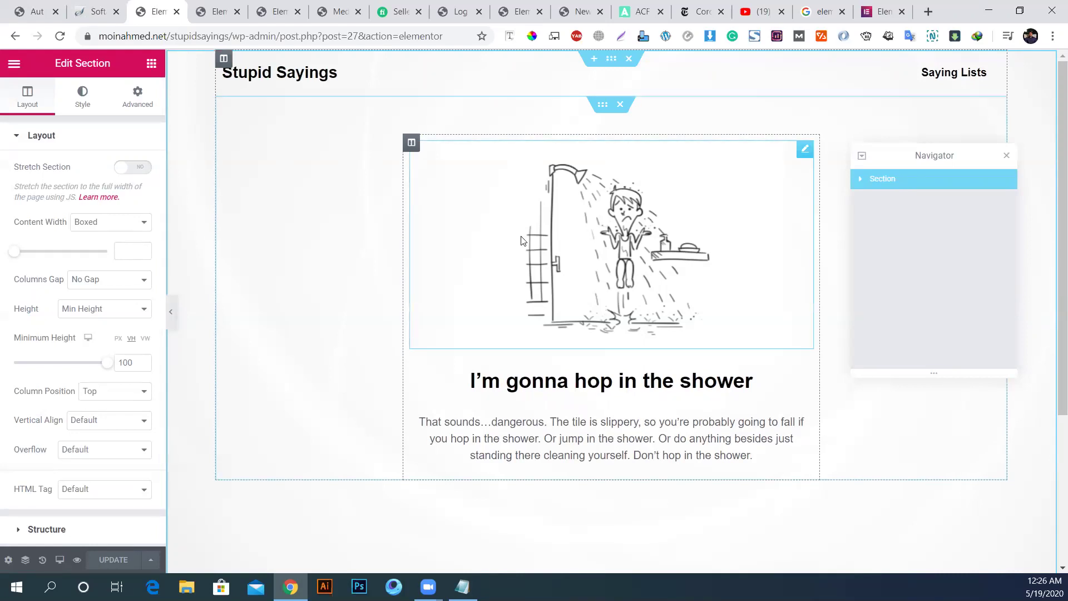
{"action": "left_click", "coordinate": [545, 249]}
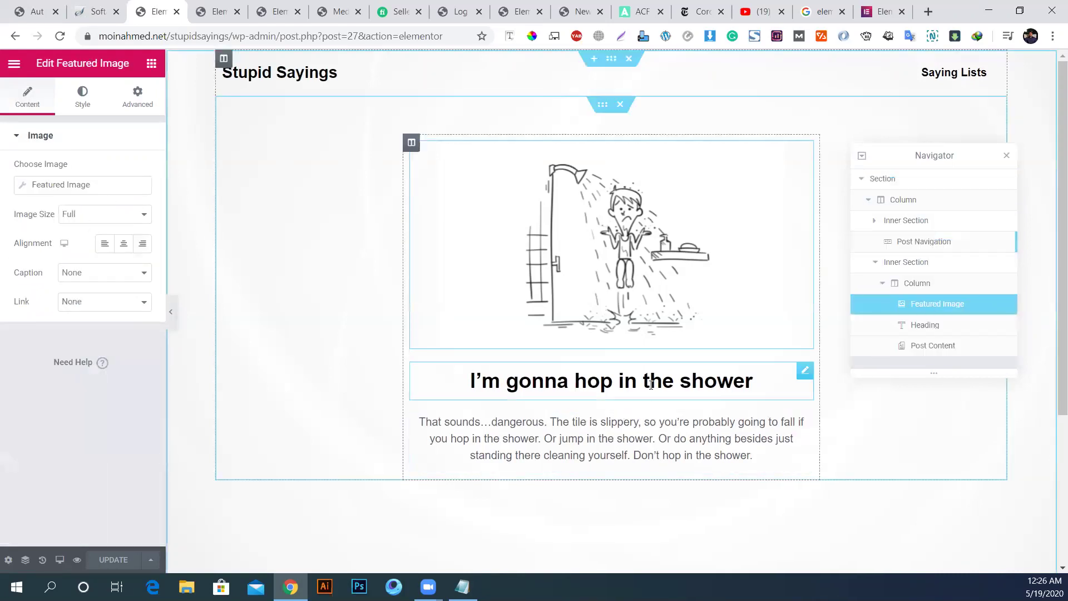
{"action": "left_click", "coordinate": [510, 390]}
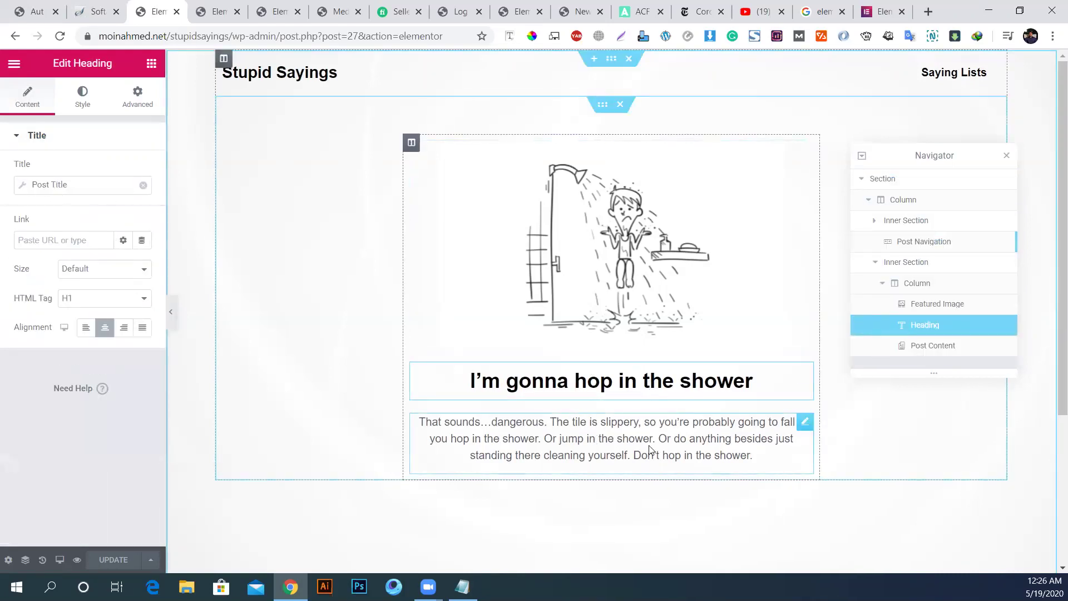
{"action": "left_click", "coordinate": [579, 451]}
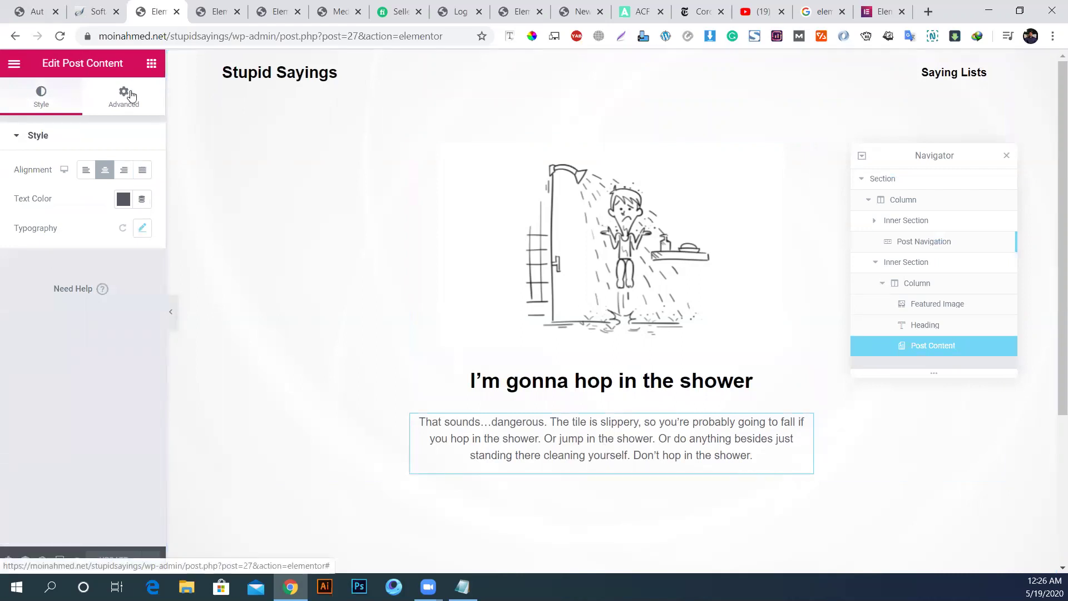
{"action": "left_click", "coordinate": [326, 81]}
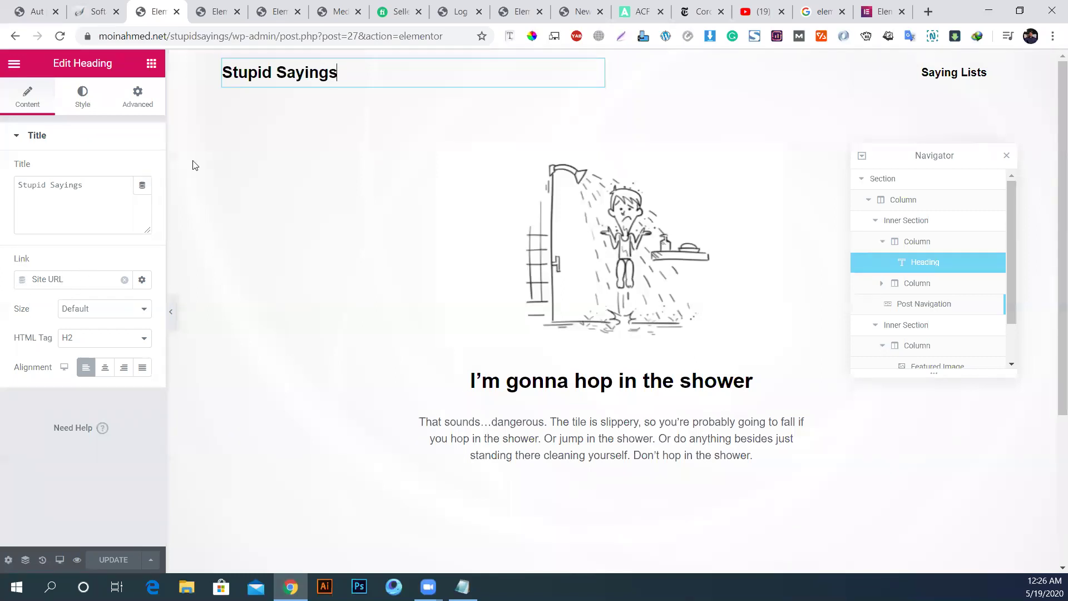
Step: Select the Nav Menu and switch to Mobile preview to check its dropdown
{"action": "left_click", "coordinate": [946, 78]}
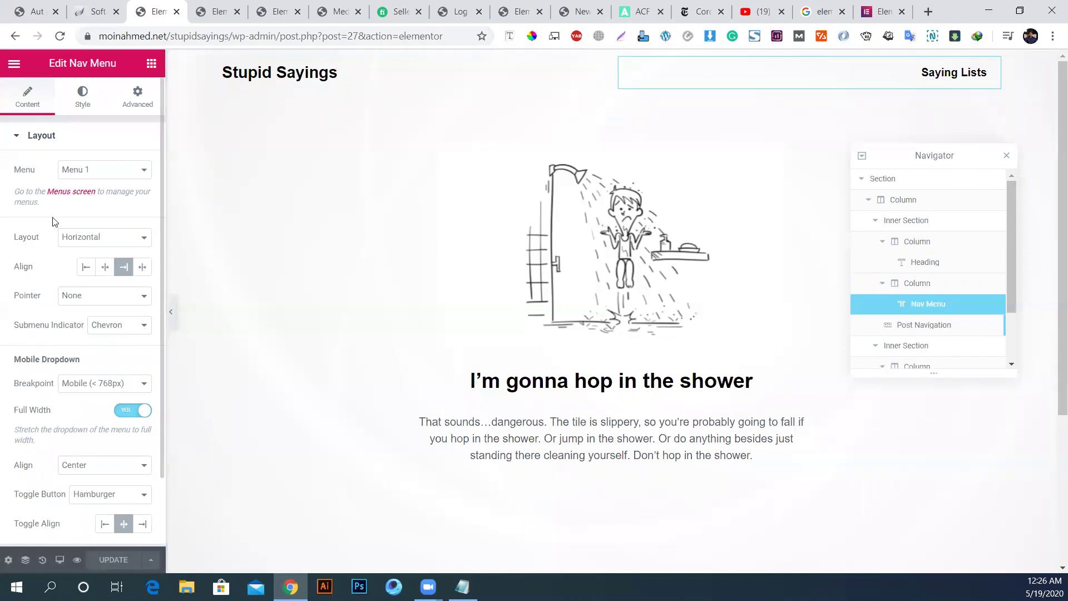
{"action": "left_click", "coordinate": [60, 561]}
{"action": "left_click", "coordinate": [49, 526]}
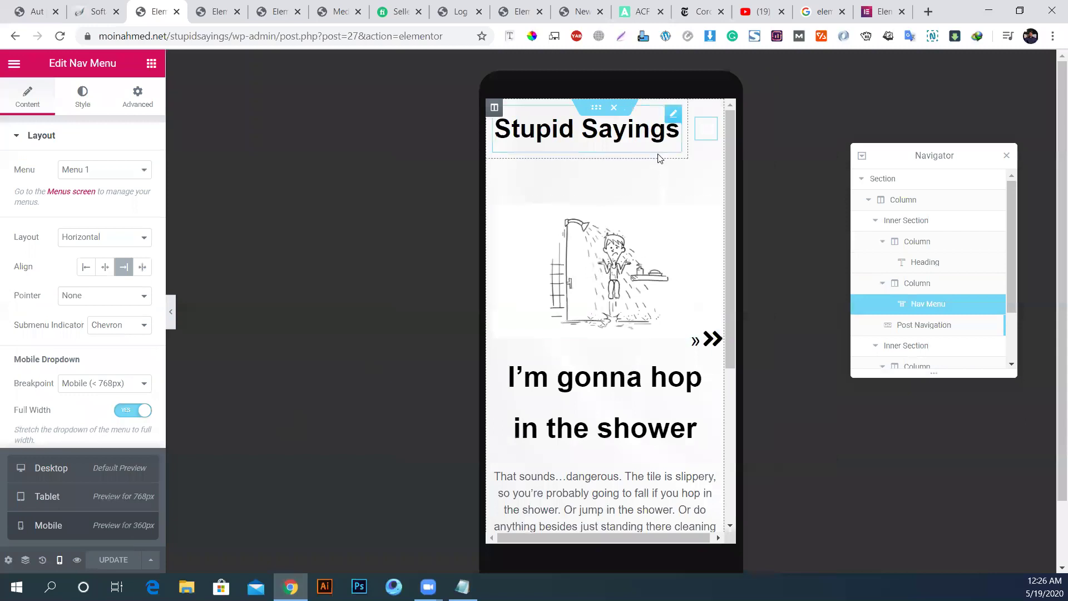
{"action": "left_click", "coordinate": [704, 140]}
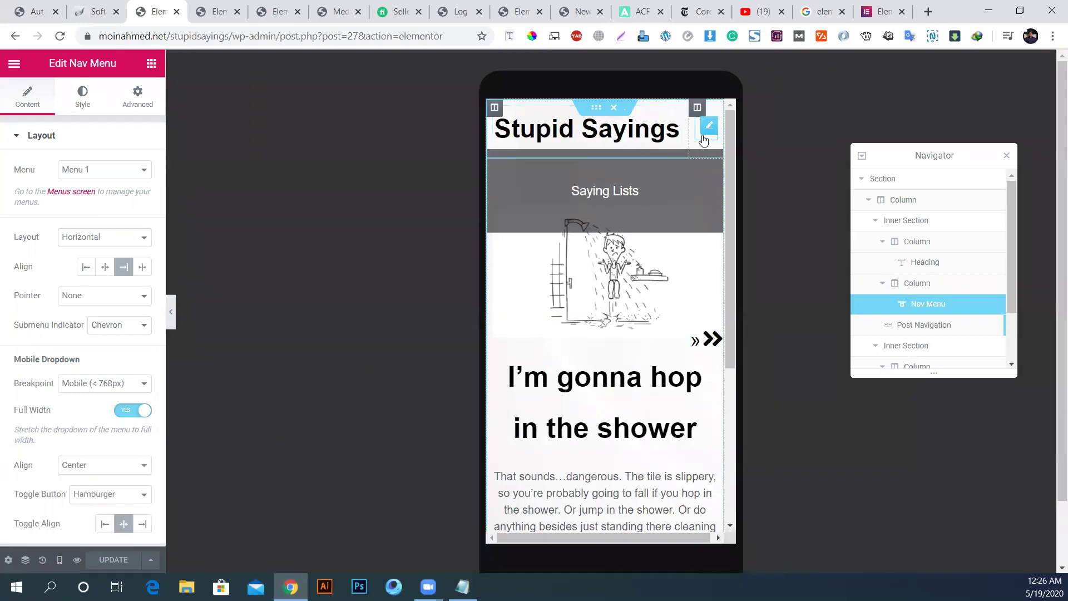
{"action": "left_click", "coordinate": [704, 139]}
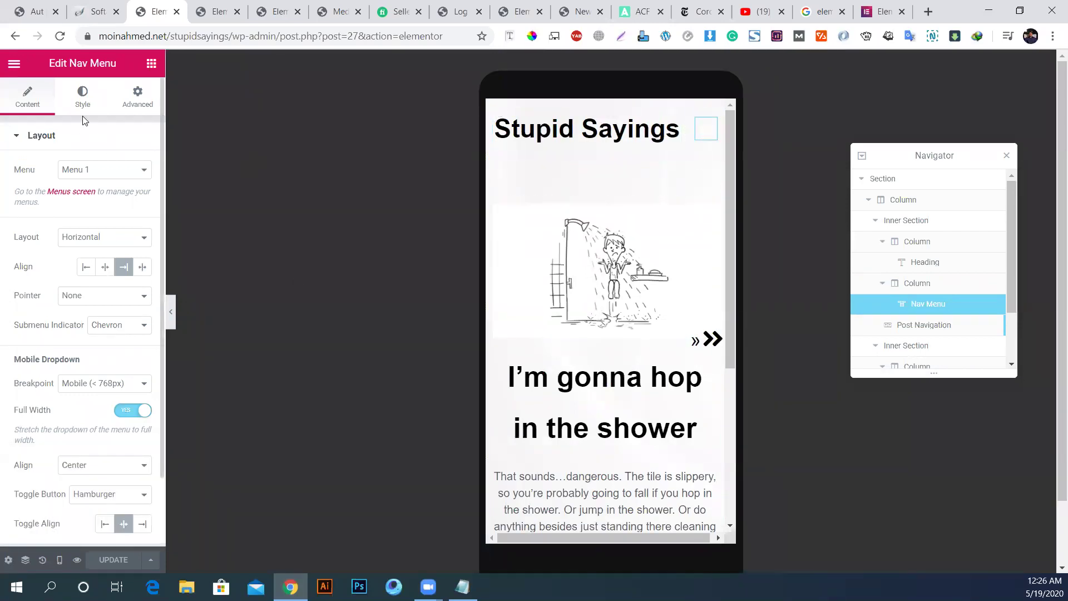
Step: Set the Toggle Button colour to black (#000000) and Update the template
{"action": "left_click", "coordinate": [83, 106]}
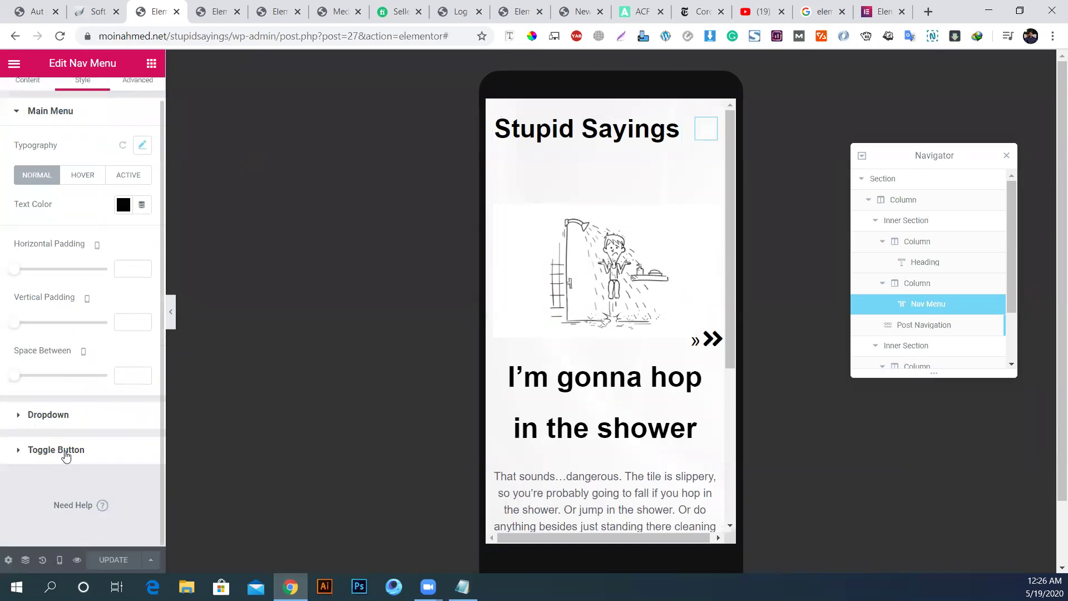
{"action": "left_click", "coordinate": [65, 451]}
{"action": "left_click", "coordinate": [123, 270]}
{"action": "left_click_drag", "start_coordinate": [79, 381], "coordinate": [2, 482]}
{"action": "left_click", "coordinate": [15, 506]}
{"action": "left_click", "coordinate": [117, 554]}
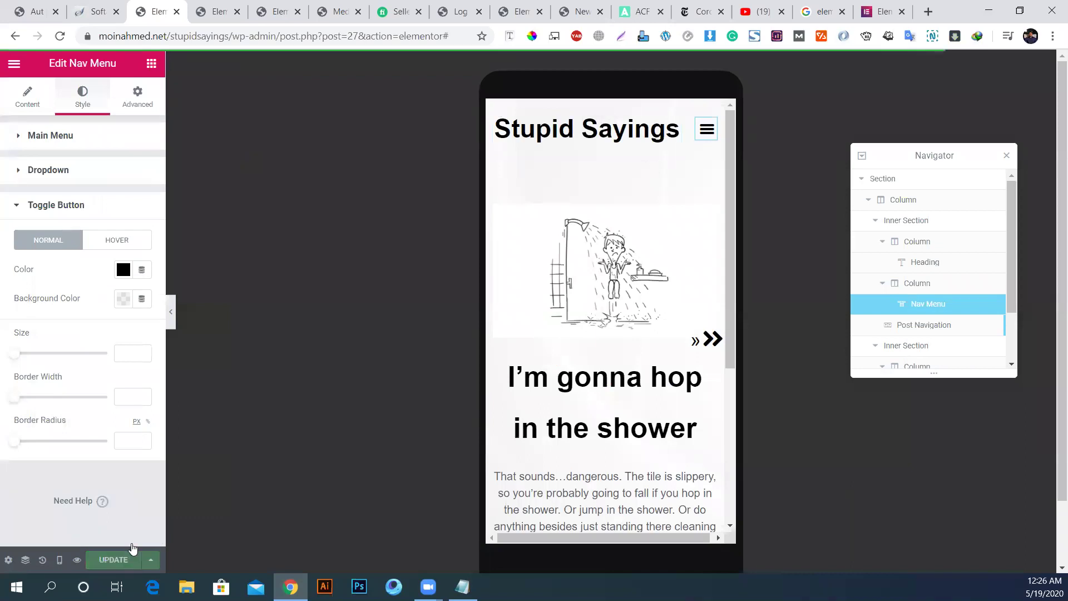
Step: Recheck the mobile menu toggle, then switch the preview back to Desktop
{"action": "left_click", "coordinate": [703, 142]}
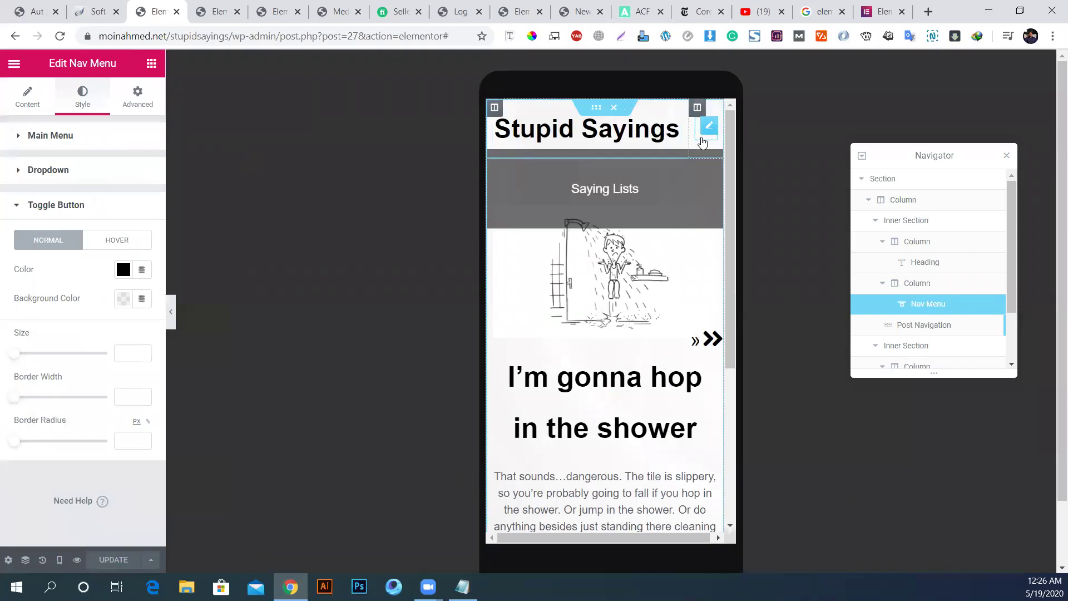
{"action": "left_click", "coordinate": [703, 143]}
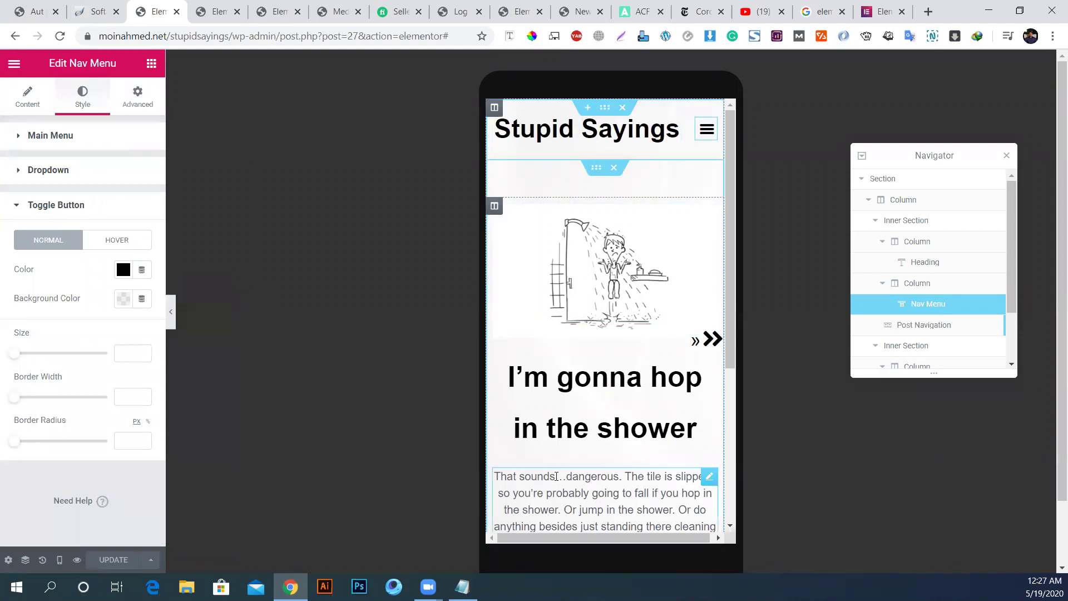
{"action": "left_click", "coordinate": [60, 560]}
{"action": "left_click", "coordinate": [49, 469]}
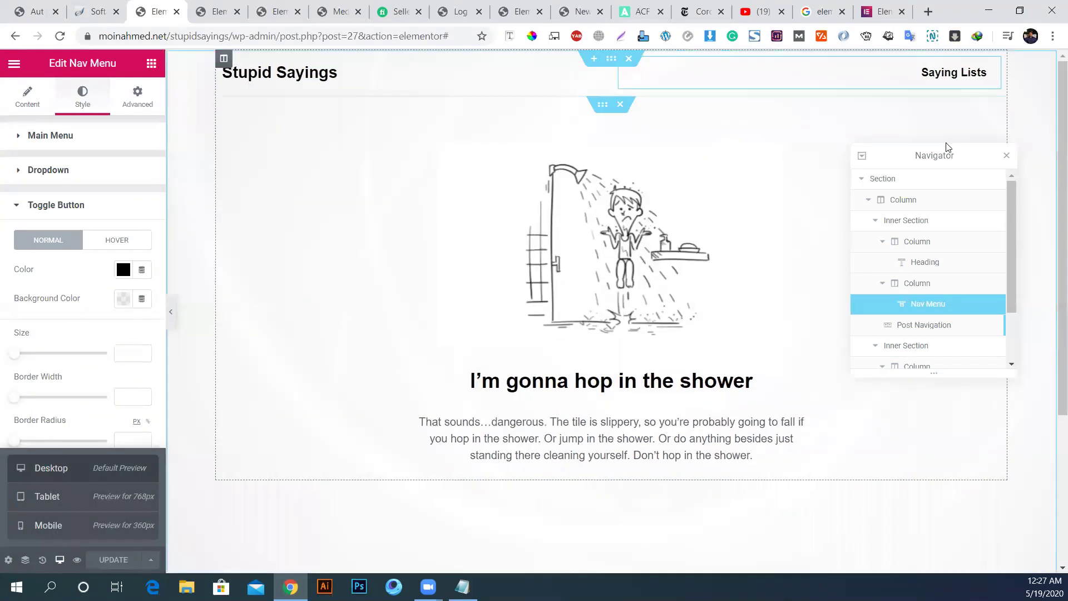
Step: Move the Navigator to the canvas bottom, select Post Navigation, and highlight its Previous Label
{"action": "left_click_drag", "start_coordinate": [950, 154], "coordinate": [628, 487]}
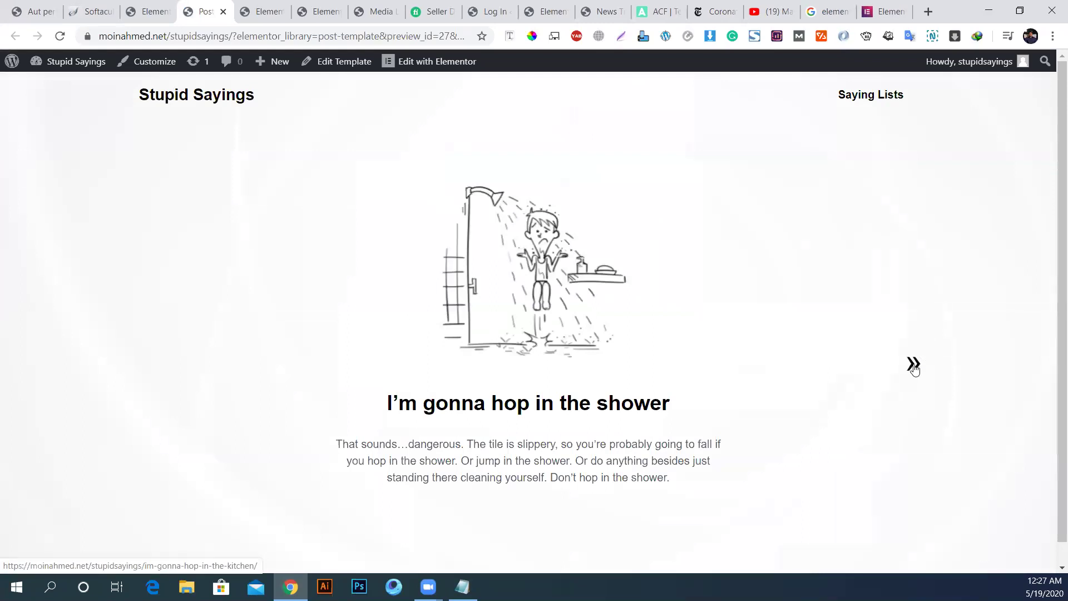
{"action": "left_click", "coordinate": [147, 11]}
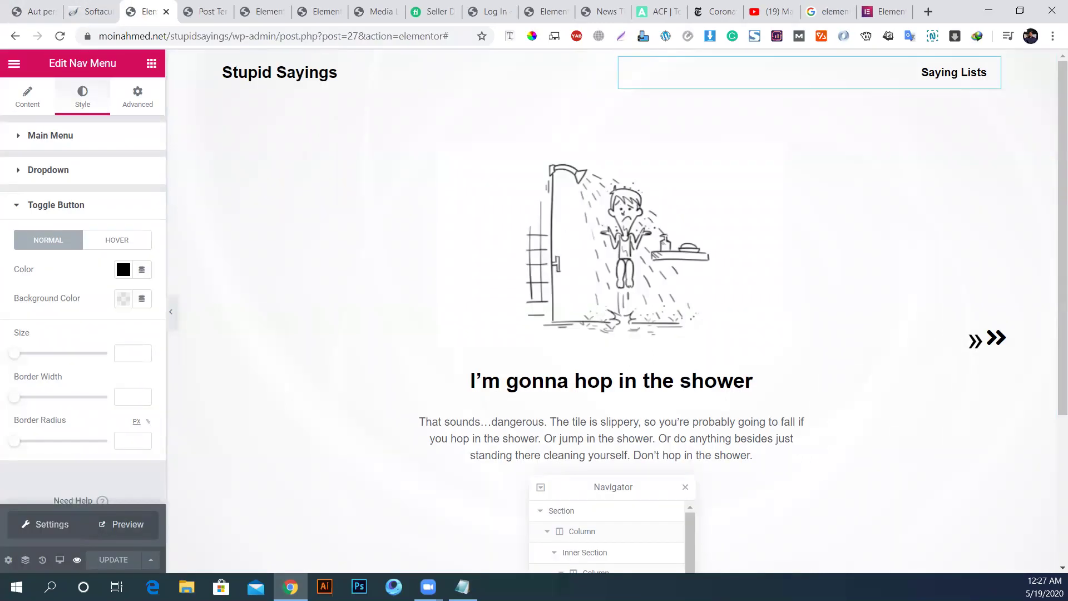
{"action": "left_click", "coordinate": [944, 345]}
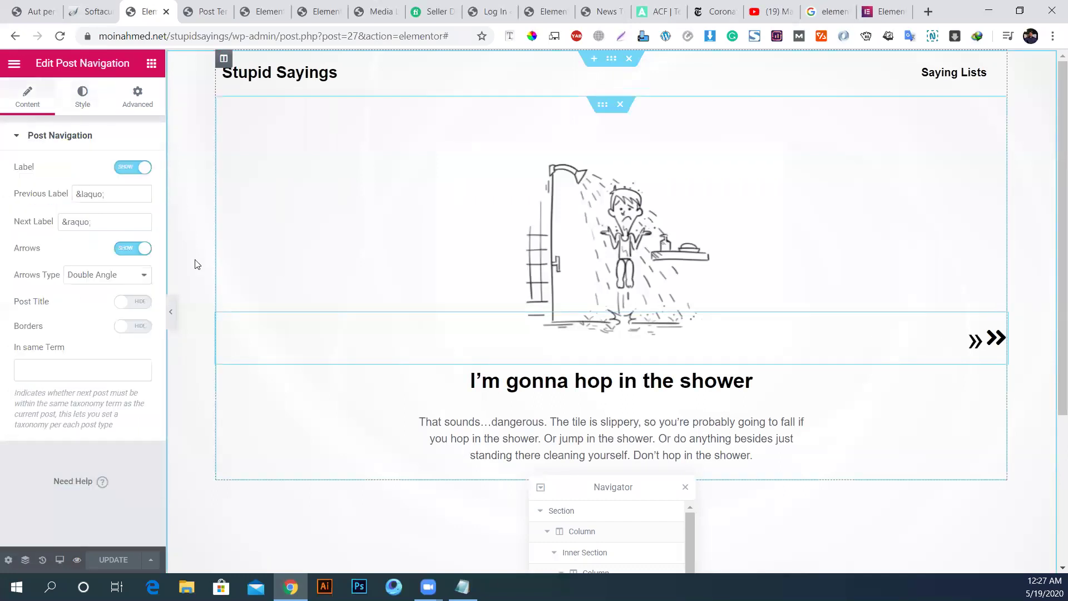
{"action": "triple_click", "coordinate": [84, 198]}
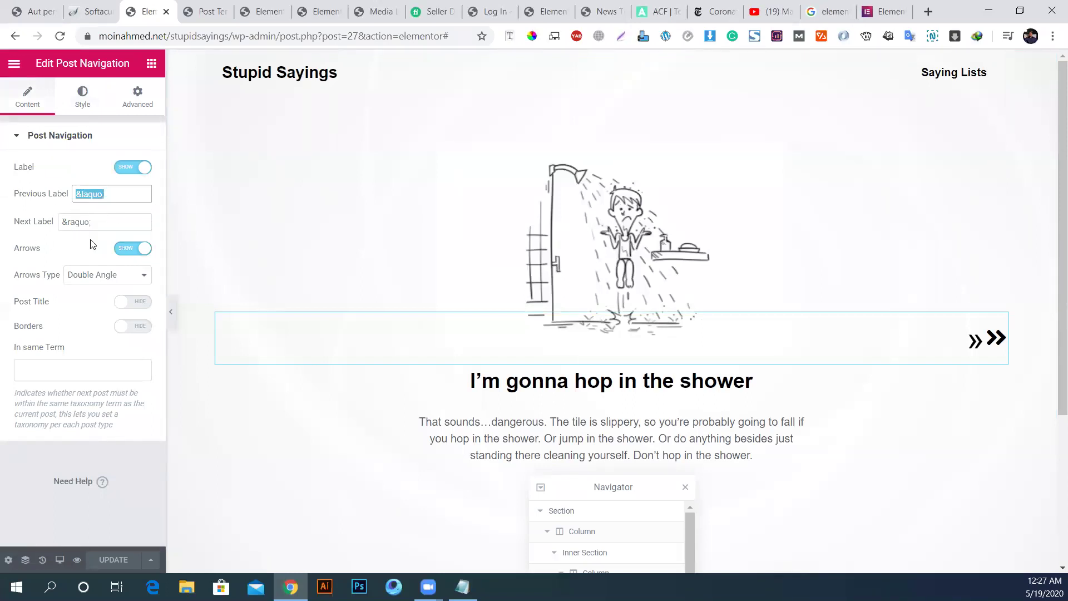
{"action": "left_click", "coordinate": [151, 63]}
{"action": "scroll", "coordinate": [130, 368], "scroll_direction": "down", "scroll_amount": 7}
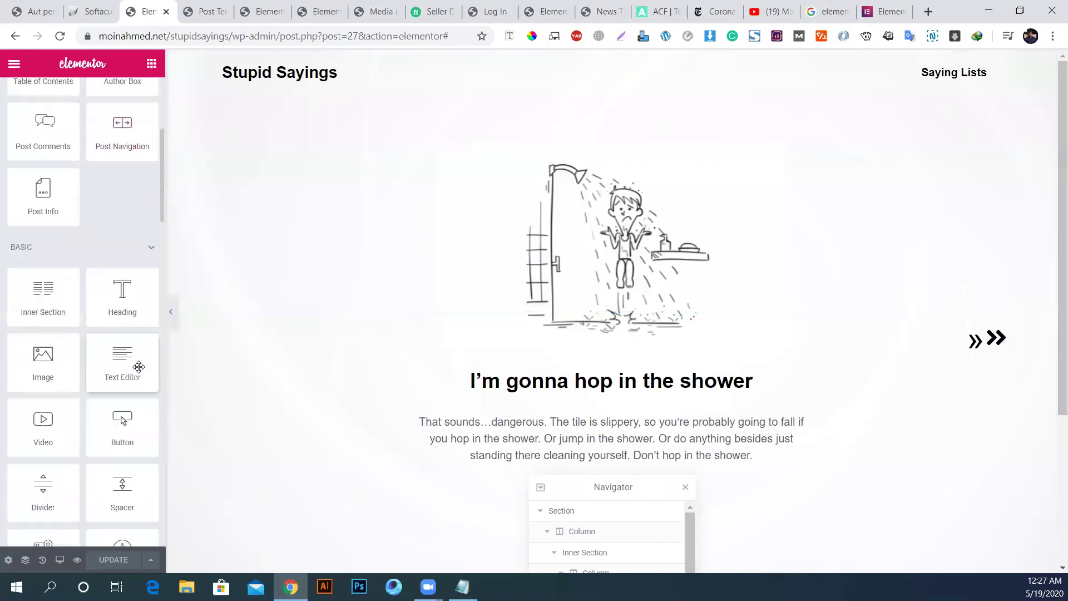
{"action": "scroll", "coordinate": [143, 356], "scroll_direction": "down", "scroll_amount": 5}
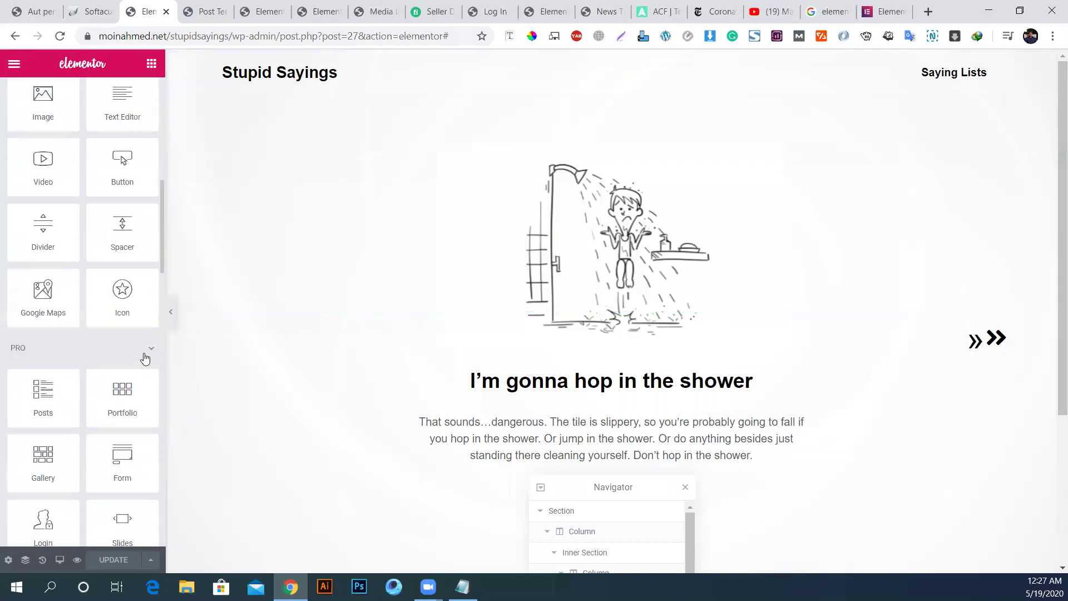
{"action": "left_click_drag", "start_coordinate": [138, 351], "coordinate": [566, 167]}
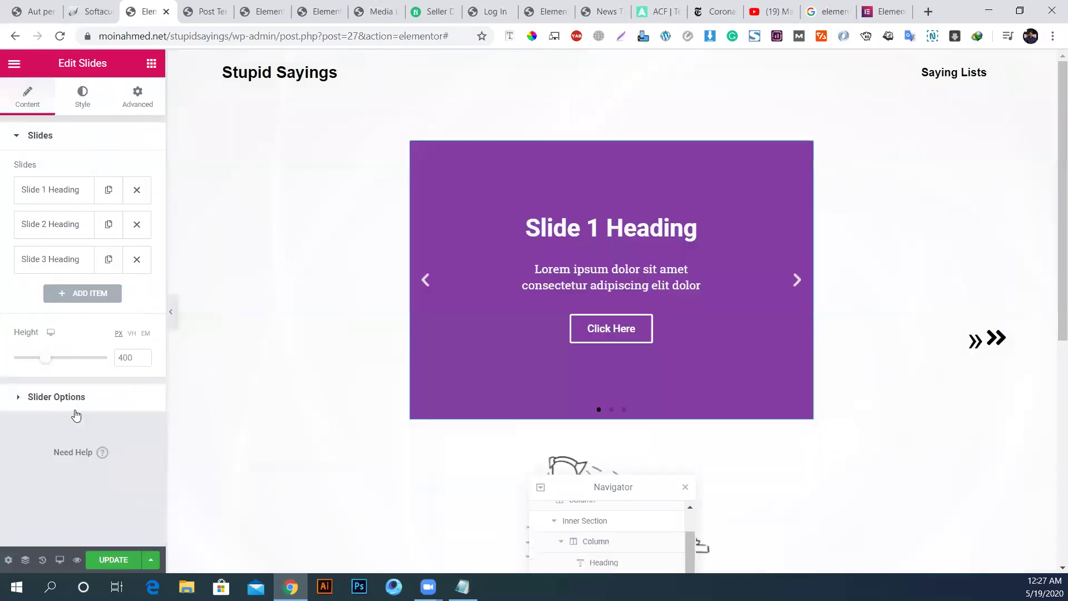
{"action": "left_click", "coordinate": [74, 398]}
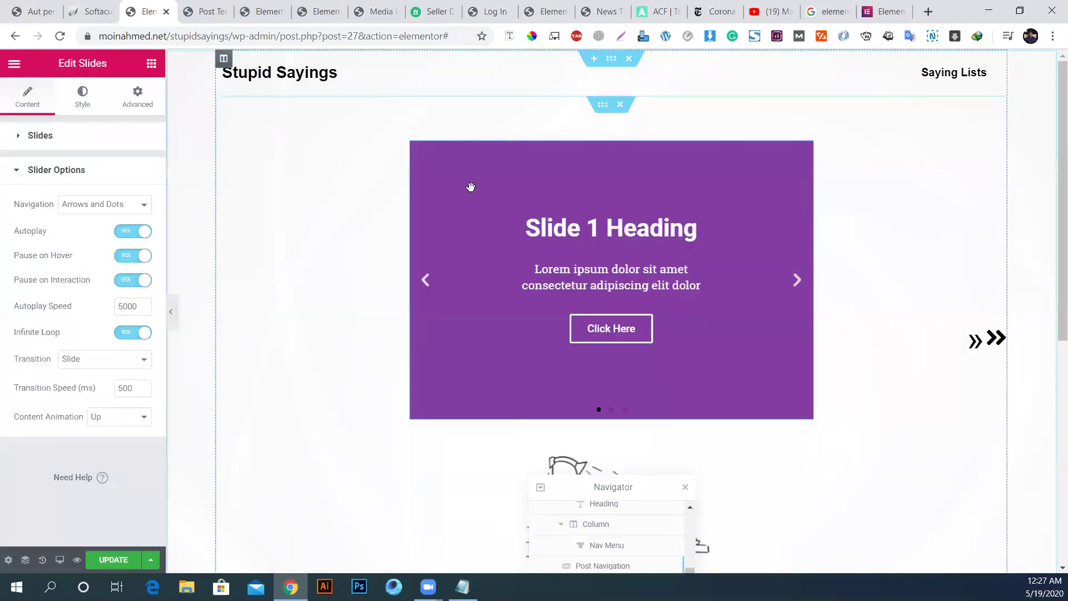
{"action": "right_click", "coordinate": [557, 225]}
{"action": "left_click", "coordinate": [594, 424]}
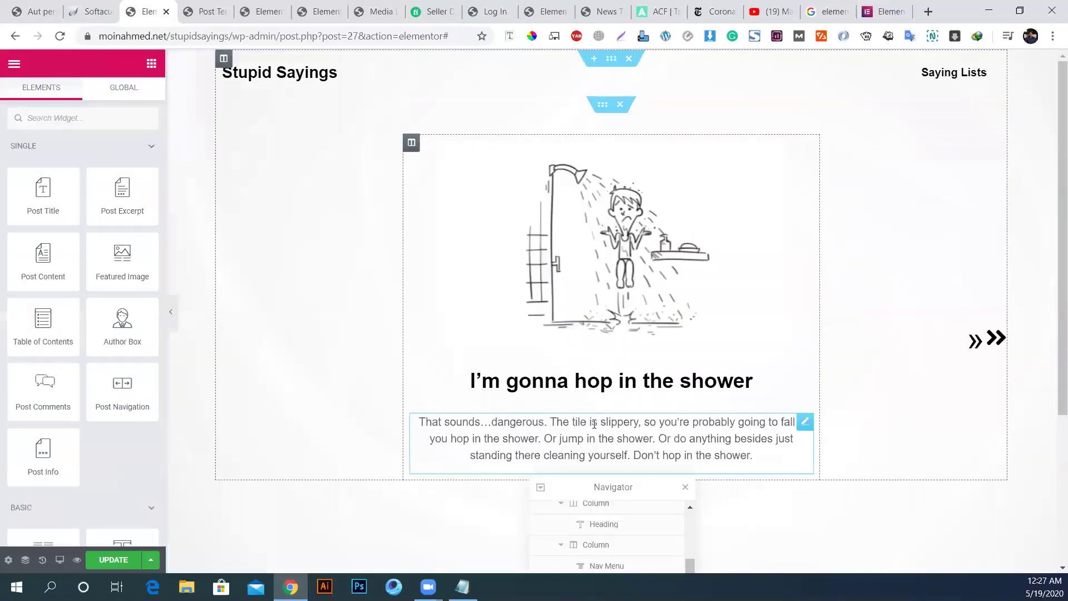
{"action": "scroll", "coordinate": [75, 350], "scroll_direction": "down", "scroll_amount": 5}
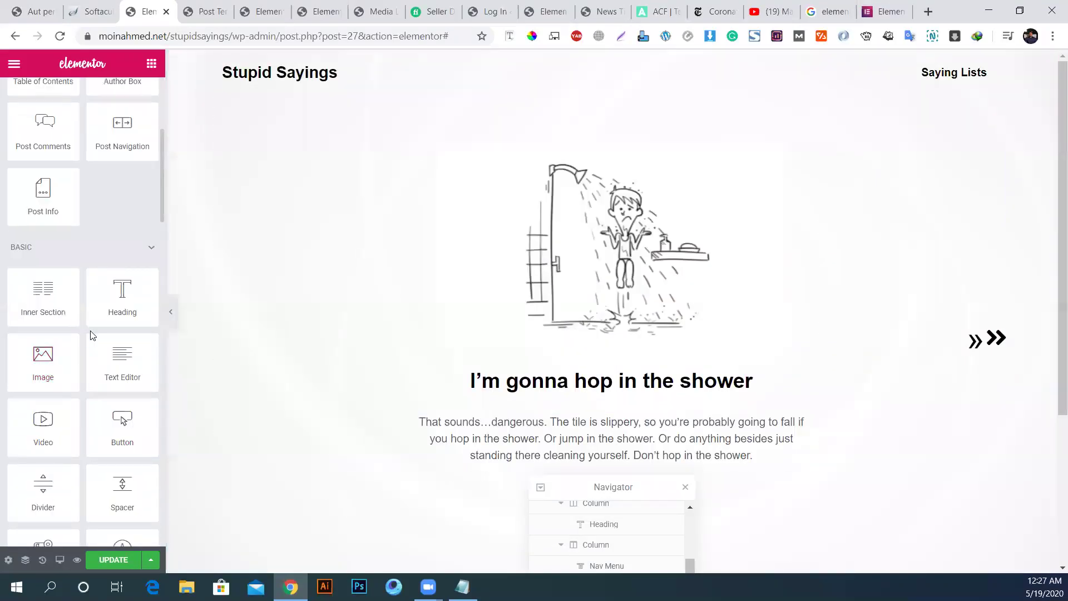
{"action": "scroll", "coordinate": [119, 316], "scroll_direction": "down", "scroll_amount": 3}
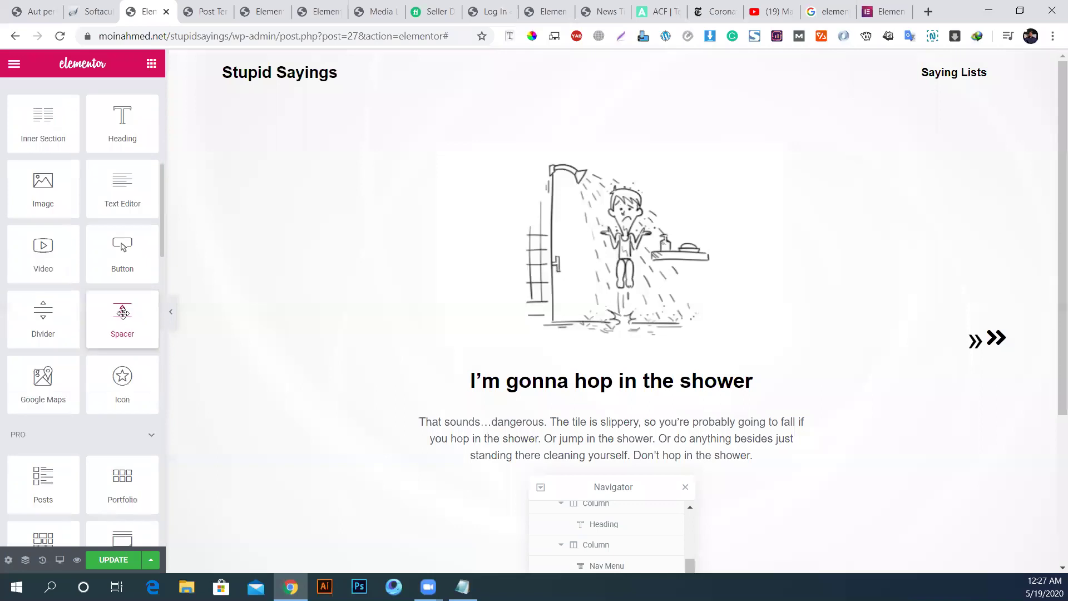
{"action": "scroll", "coordinate": [128, 320], "scroll_direction": "down", "scroll_amount": 5}
{"action": "scroll", "coordinate": [125, 320], "scroll_direction": "down", "scroll_amount": 5}
{"action": "scroll", "coordinate": [120, 315], "scroll_direction": "down", "scroll_amount": 3}
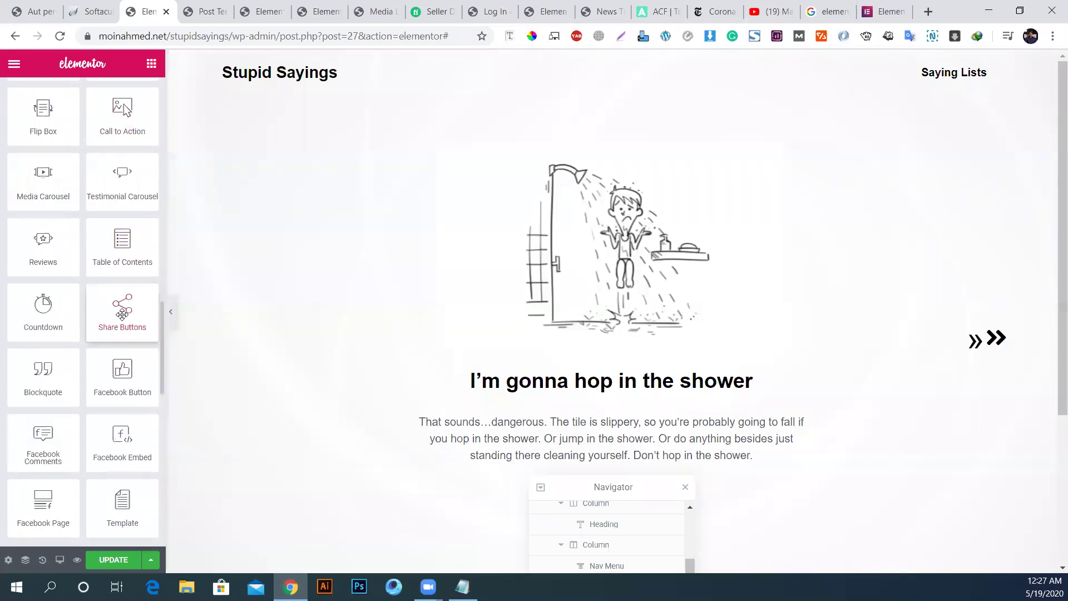
{"action": "scroll", "coordinate": [122, 316], "scroll_direction": "down", "scroll_amount": 10}
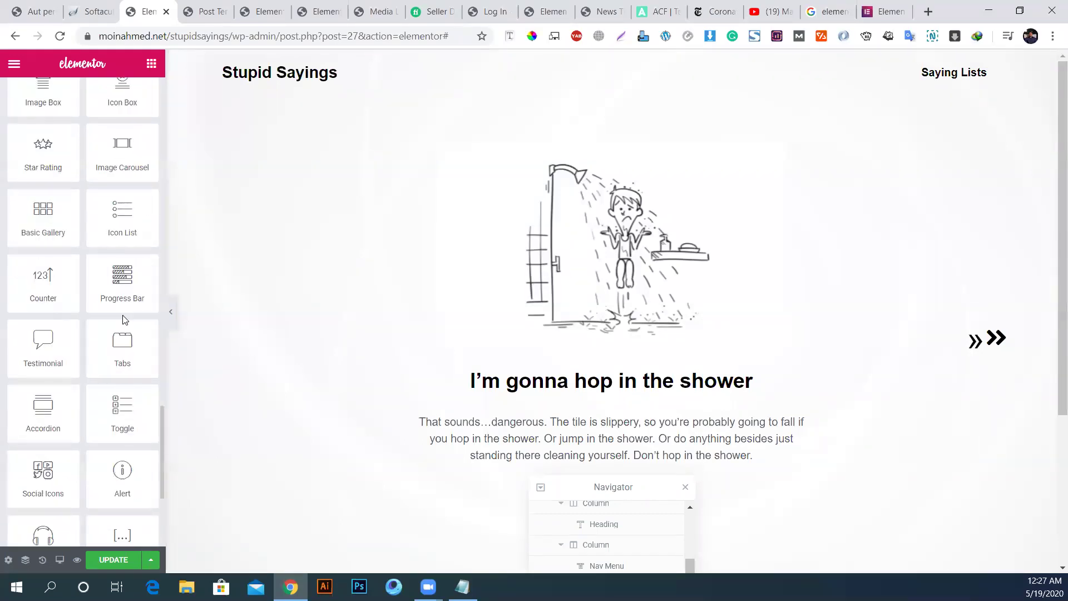
{"action": "scroll", "coordinate": [120, 297], "scroll_direction": "down", "scroll_amount": 3}
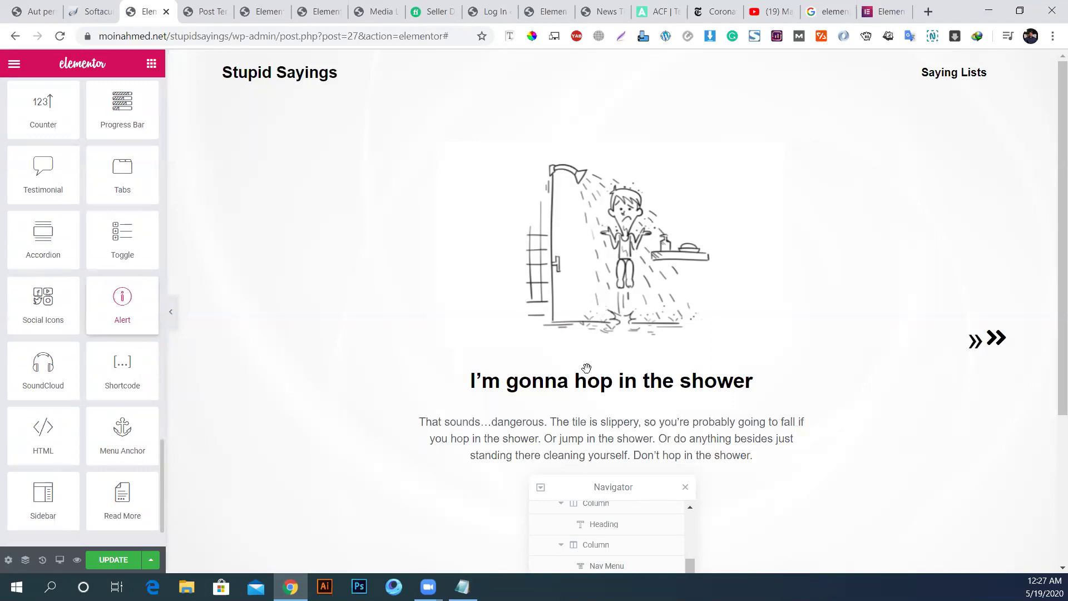
{"action": "left_click", "coordinate": [970, 353]}
{"action": "left_click", "coordinate": [92, 194]}
{"action": "double_click", "coordinate": [94, 195]}
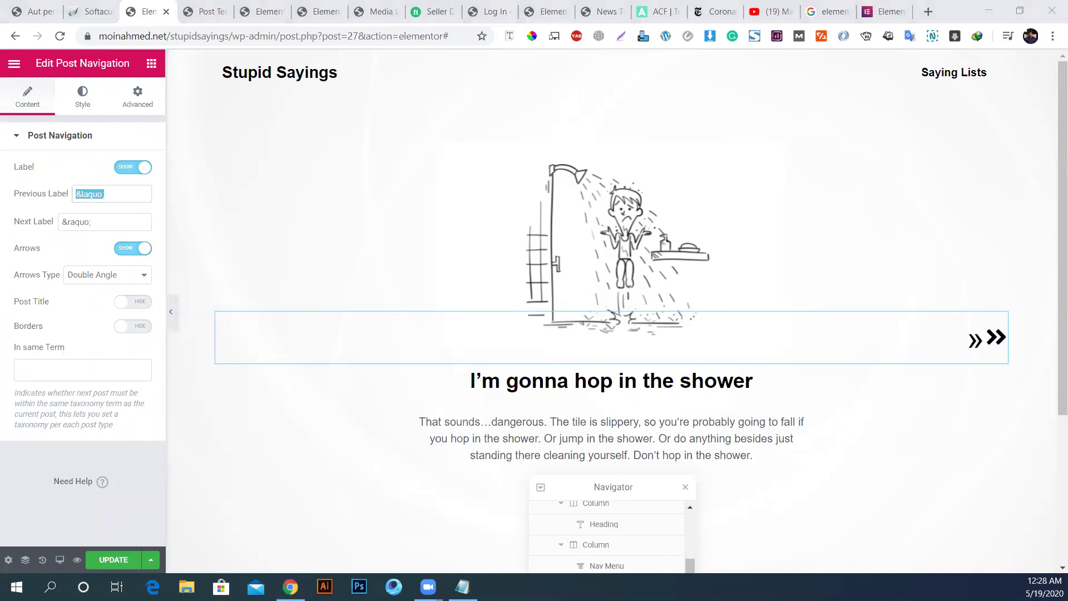
Step: Review the Post Navigation's Advanced Positioning settings, then check the arrows in the template preview
{"action": "left_click", "coordinate": [93, 223]}
{"action": "double_click", "coordinate": [94, 223]}
{"action": "left_click", "coordinate": [146, 106]}
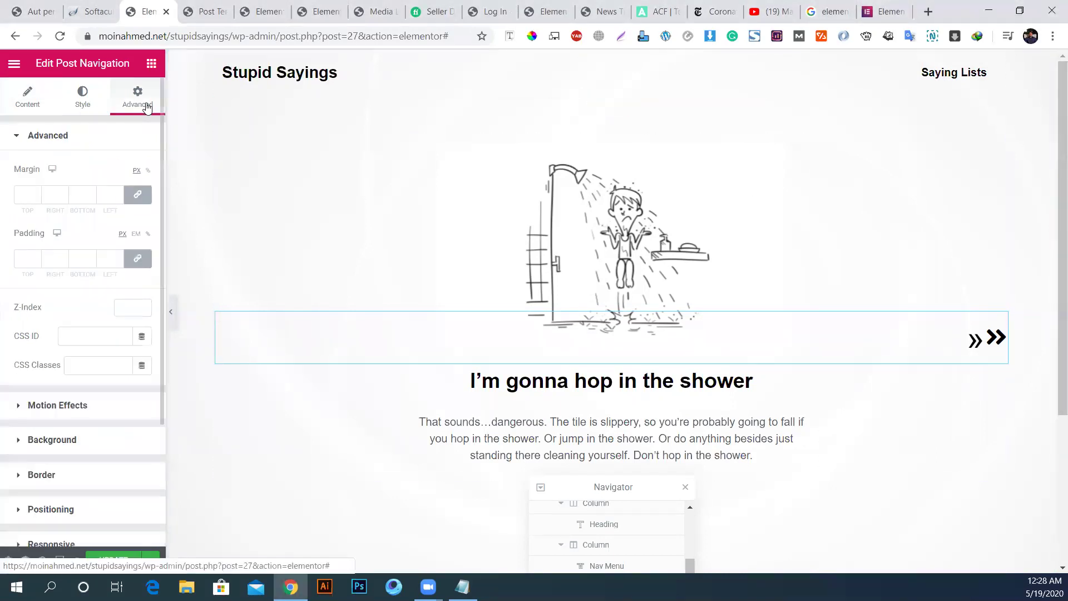
{"action": "scroll", "coordinate": [58, 444], "scroll_direction": "down", "scroll_amount": 2}
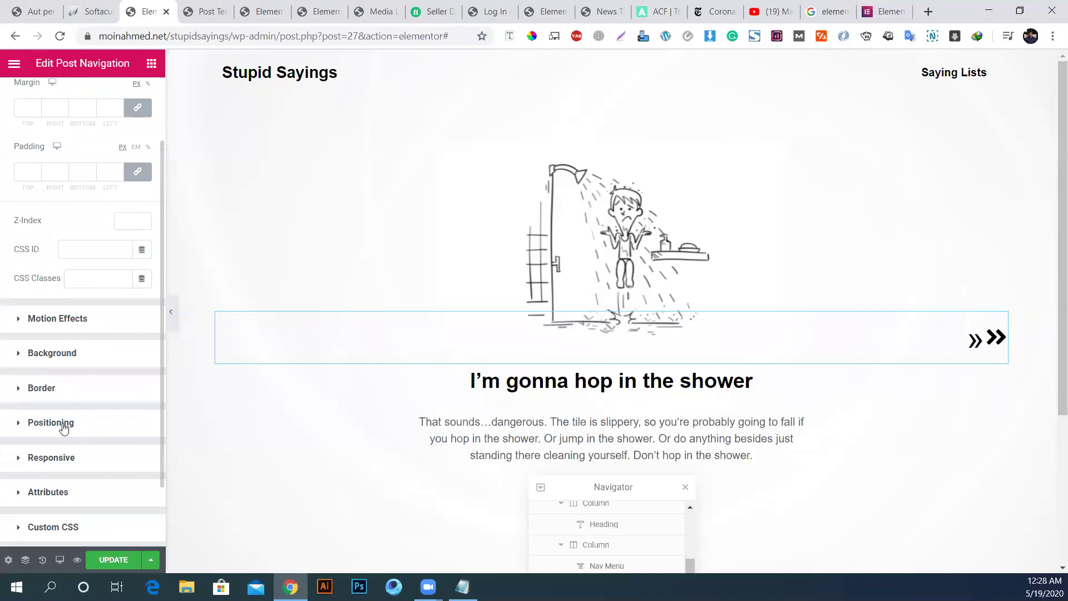
{"action": "left_click", "coordinate": [64, 428]}
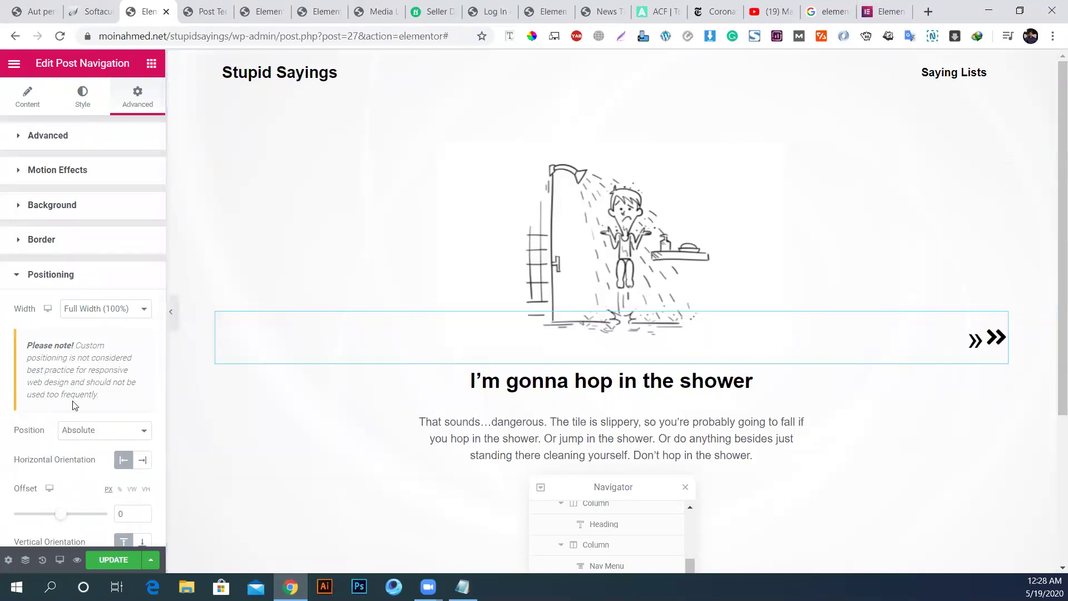
{"action": "scroll", "coordinate": [80, 412], "scroll_direction": "down", "scroll_amount": 2}
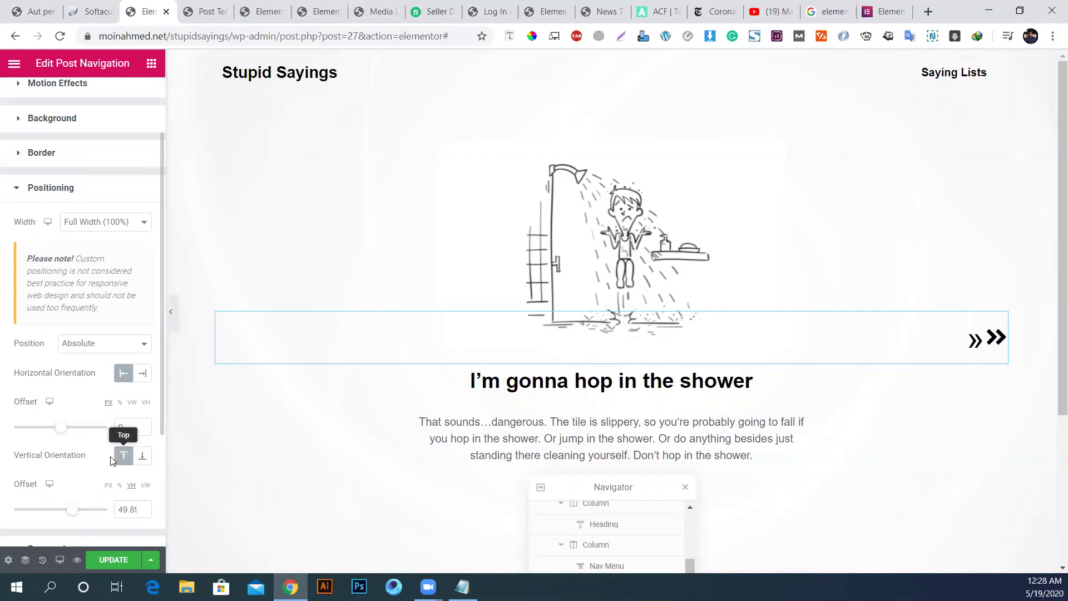
{"action": "scroll", "coordinate": [115, 456], "scroll_direction": "down", "scroll_amount": 2}
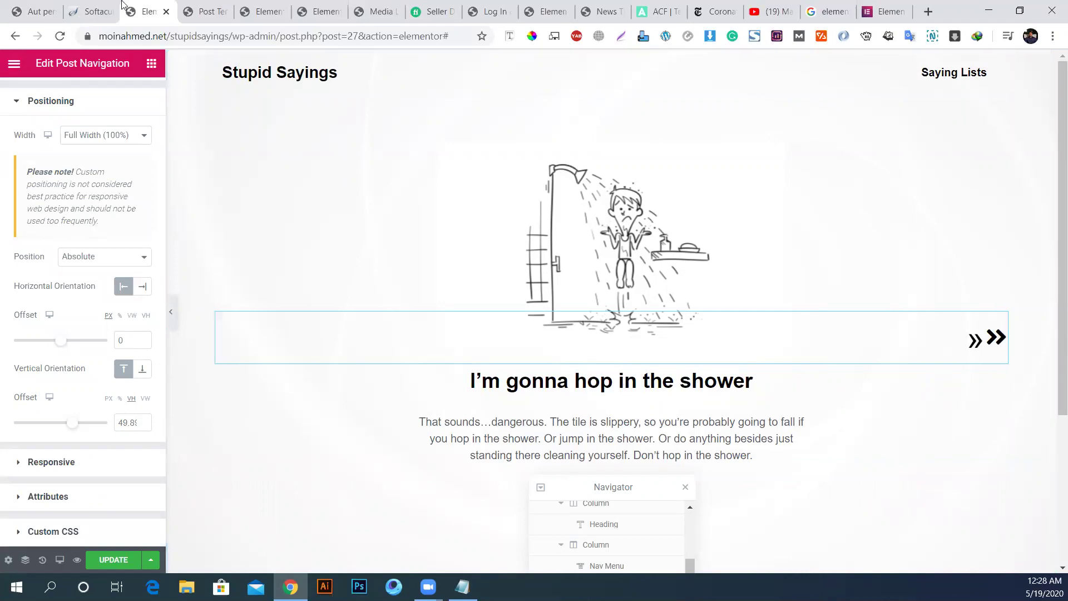
{"action": "left_click", "coordinate": [202, 14]}
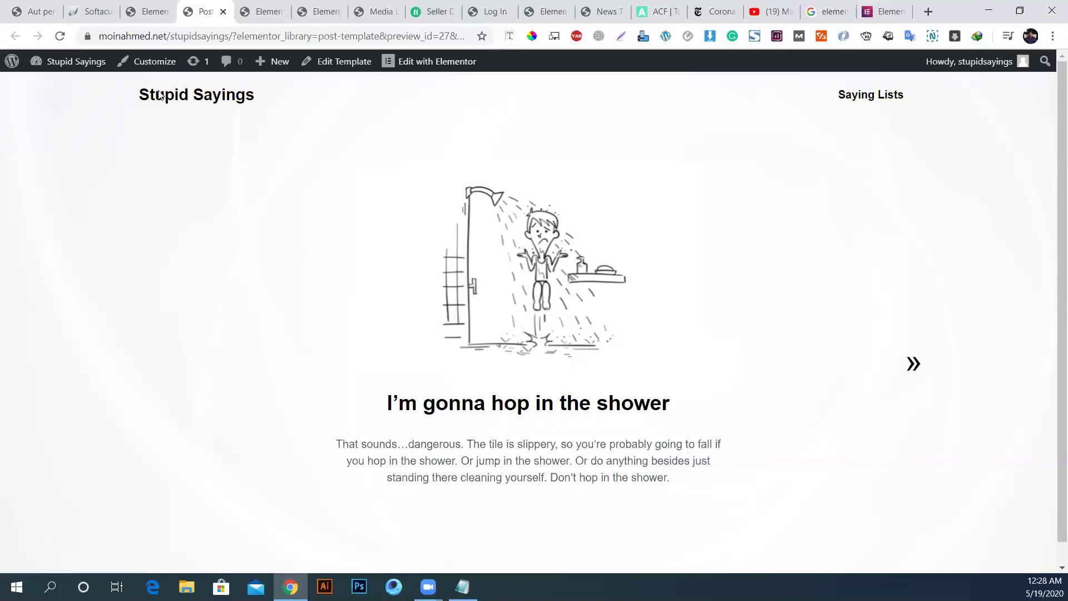
Step: From the site home page, test the View Sayings link and open the Sayings Lists page
{"action": "left_click", "coordinate": [158, 91]}
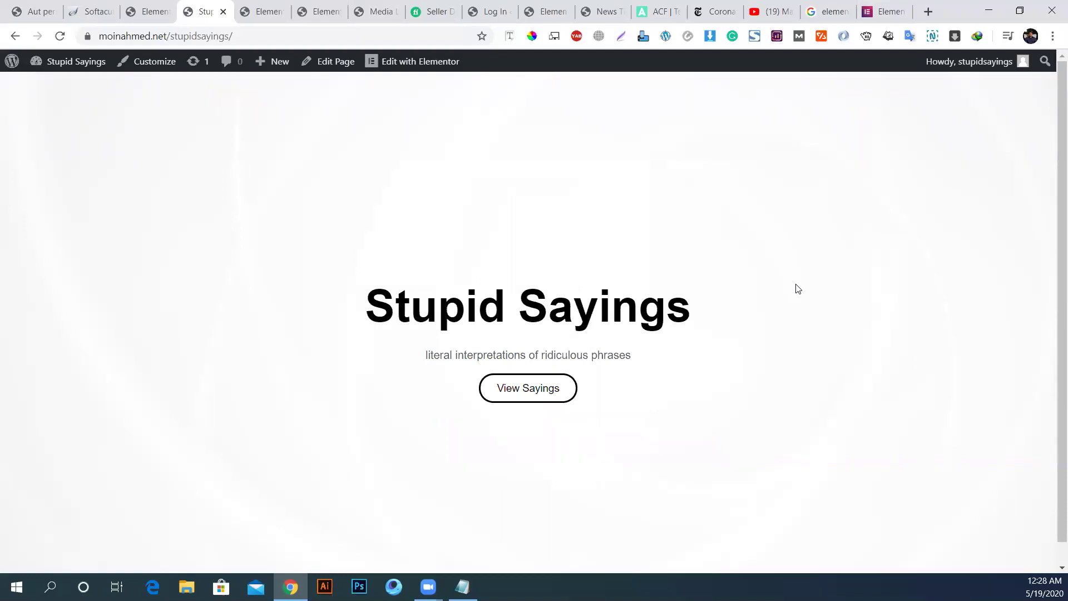
{"action": "left_click", "coordinate": [528, 389]}
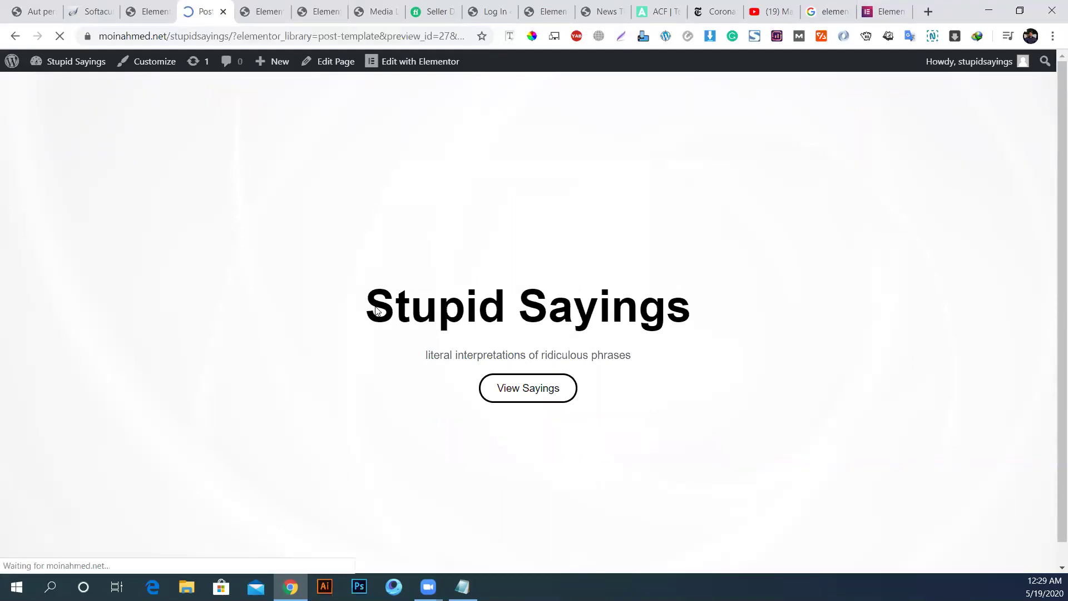
{"action": "left_click", "coordinate": [15, 36]}
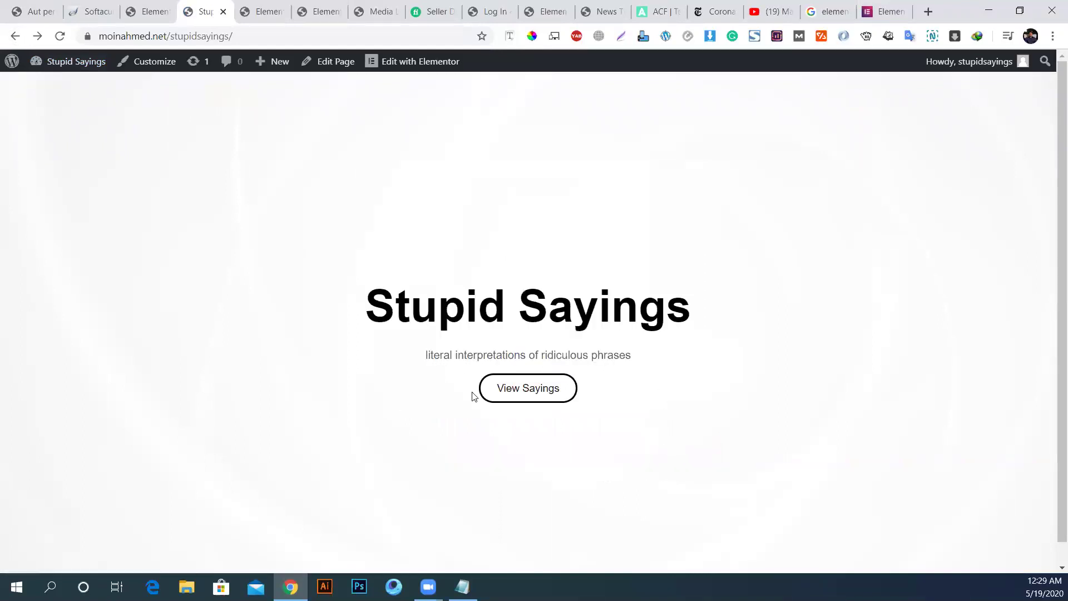
{"action": "left_click", "coordinate": [550, 389]}
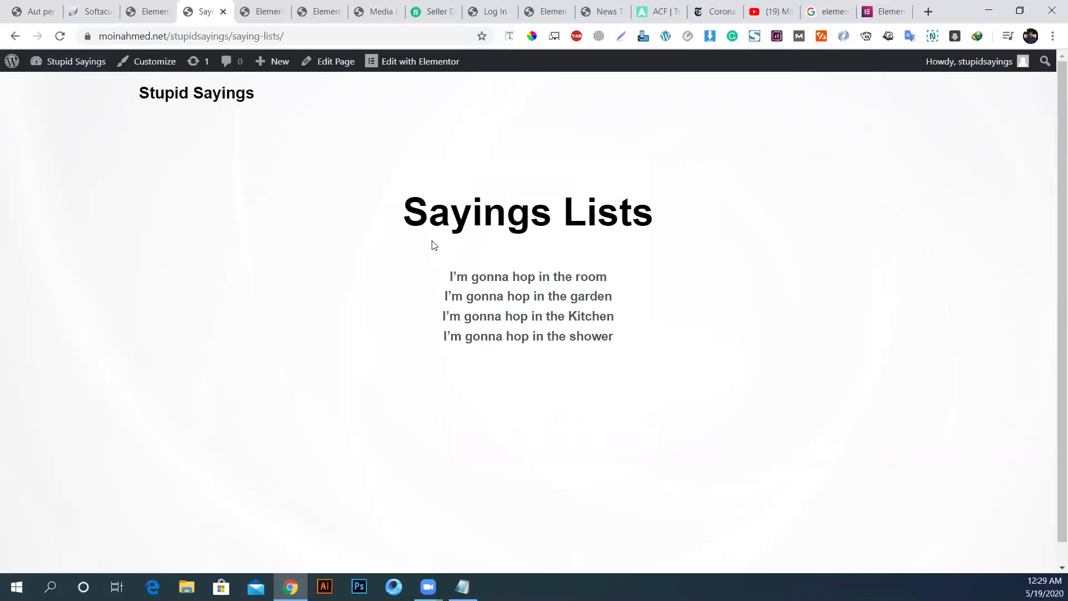
Step: Select the Sayings Lists heading and four saying titles, then edit the page with Elementor
{"action": "left_click_drag", "start_coordinate": [404, 204], "coordinate": [584, 263]}
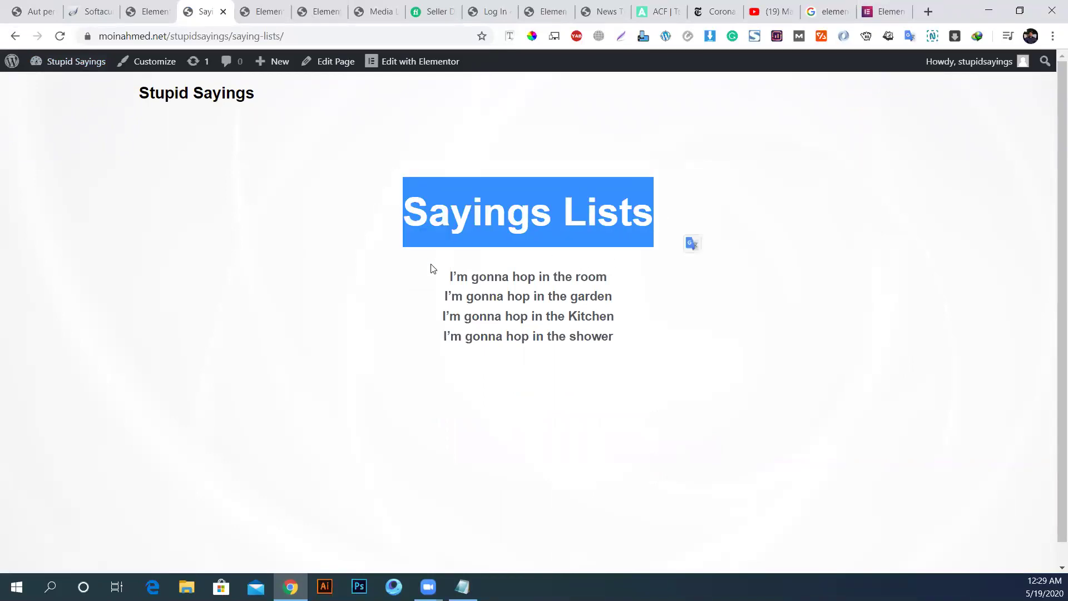
{"action": "left_click_drag", "start_coordinate": [433, 261], "coordinate": [680, 376]}
{"action": "left_click", "coordinate": [401, 65]}
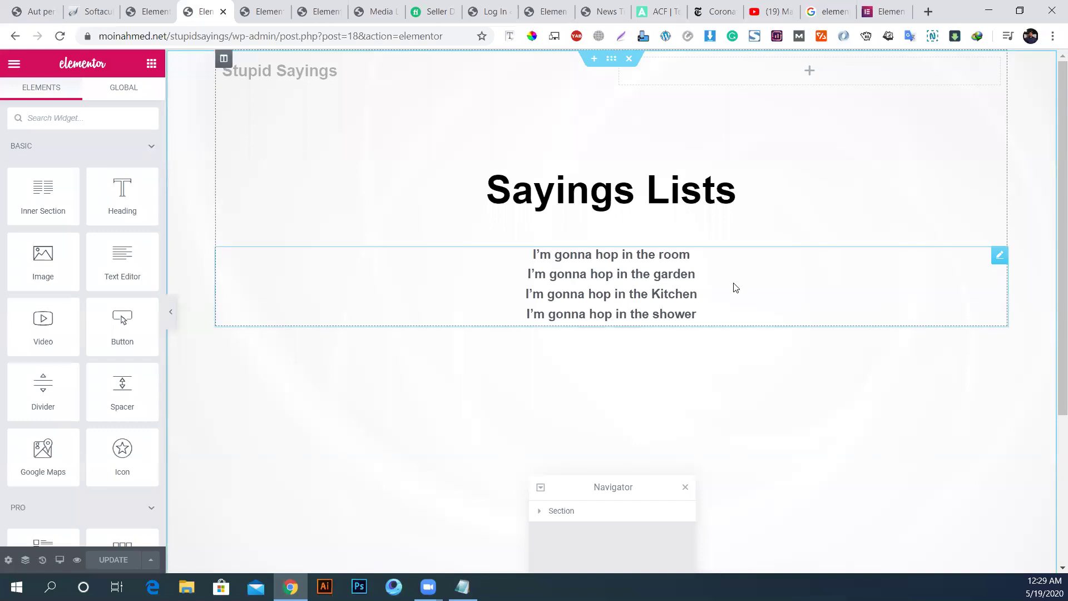
Step: Set the Posts widget's Posts Per Page to 6
{"action": "left_click", "coordinate": [736, 287]}
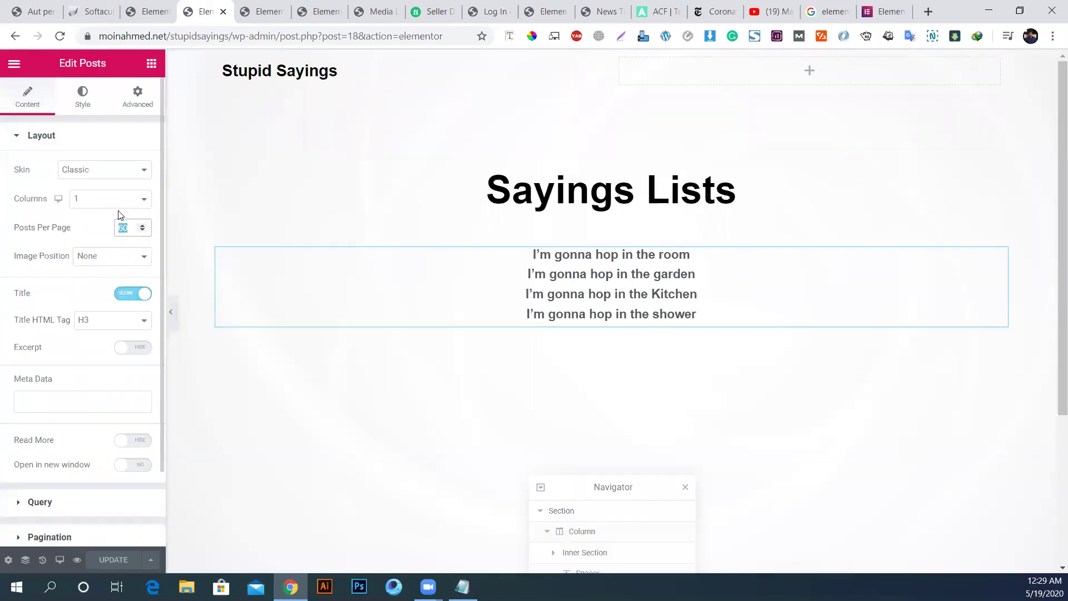
{"action": "type", "text": "8"}
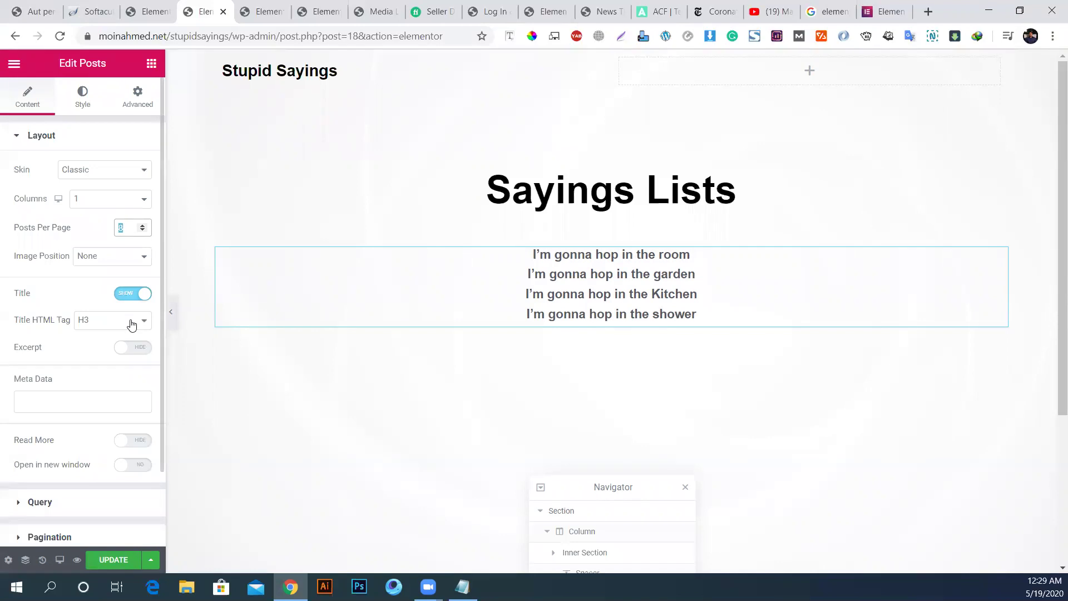
{"action": "type", "text": "2"}
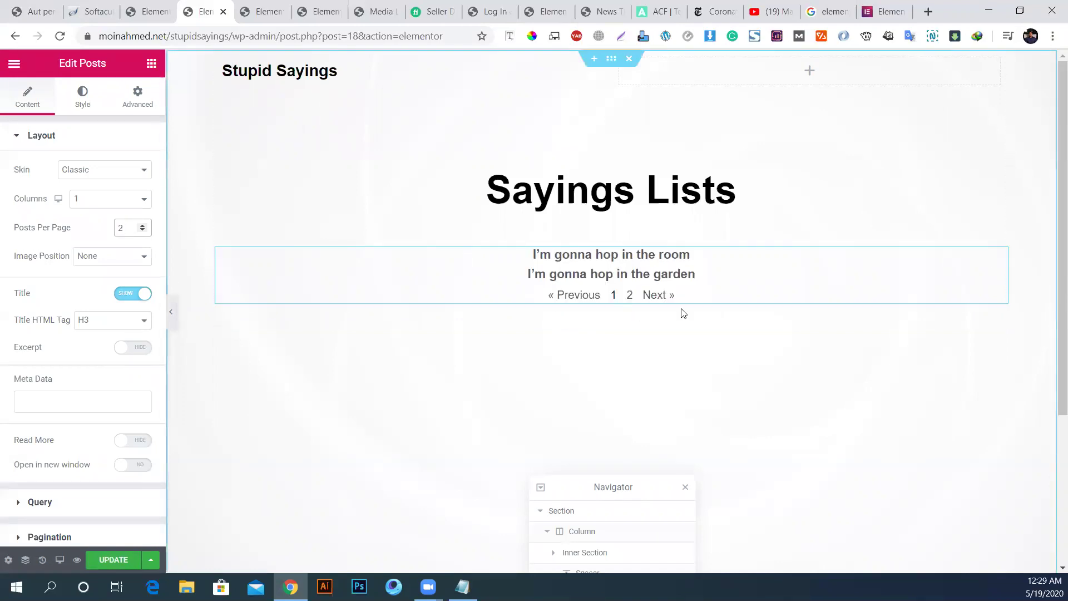
{"action": "key", "text": "BackSpace"}
{"action": "type", "text": "6"}
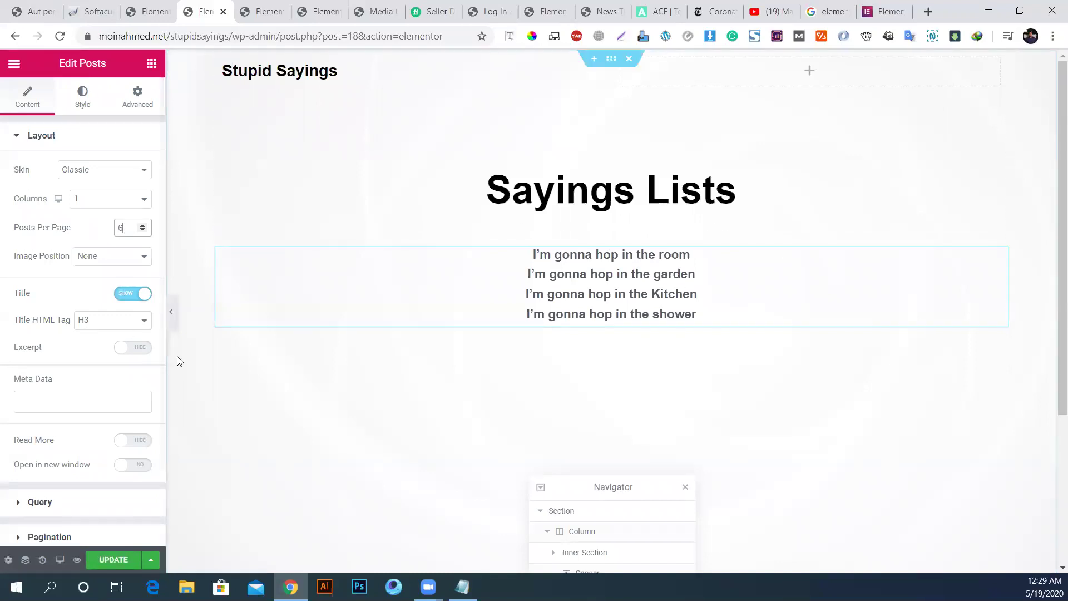
Step: Try image position Top, Read More and Excerpt, revert all to titles only, and update
{"action": "left_click", "coordinate": [80, 259]}
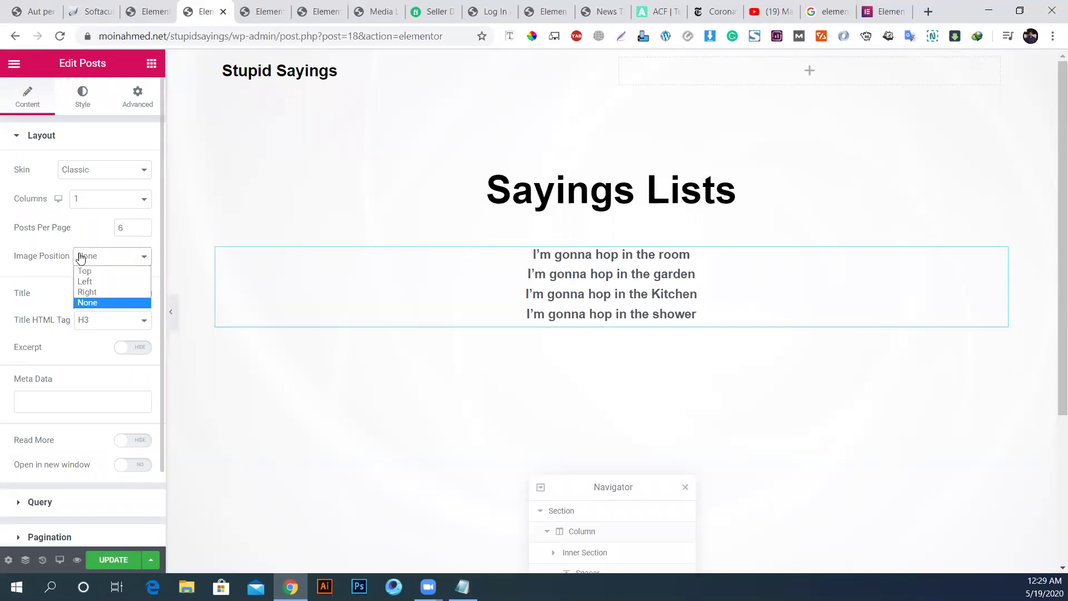
{"action": "left_click", "coordinate": [95, 272]}
{"action": "left_click", "coordinate": [96, 267]}
{"action": "left_click", "coordinate": [98, 303]}
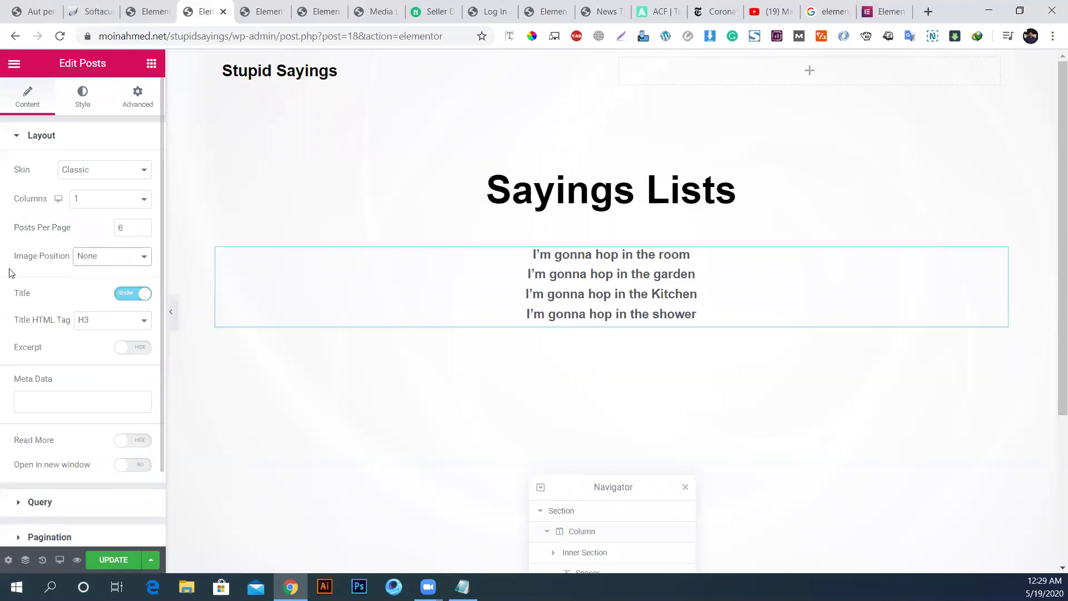
{"action": "left_click", "coordinate": [136, 440]}
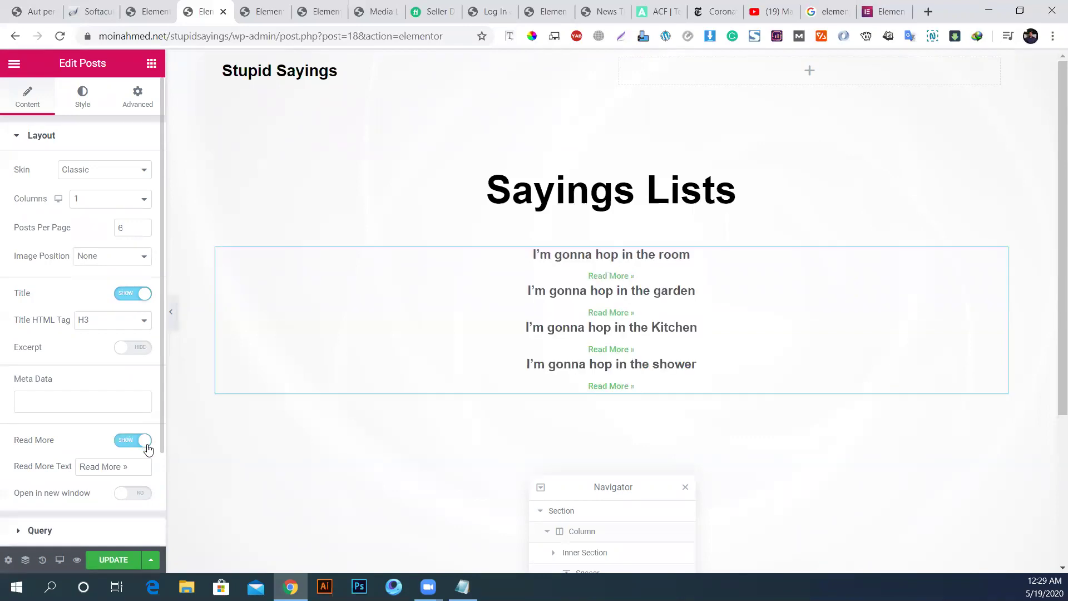
{"action": "left_click", "coordinate": [146, 441]}
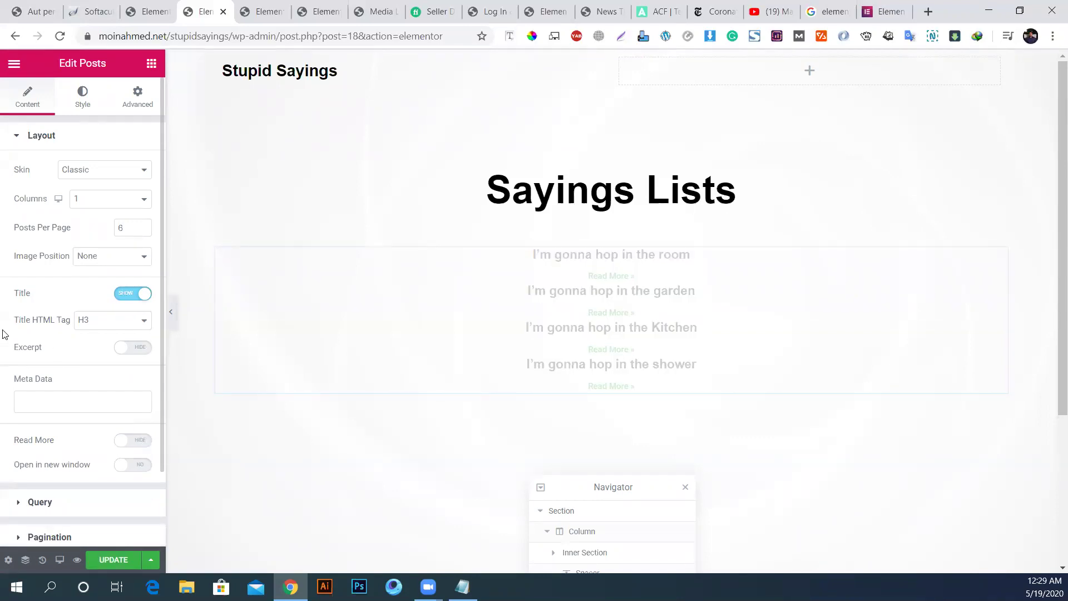
{"action": "left_click", "coordinate": [133, 347]}
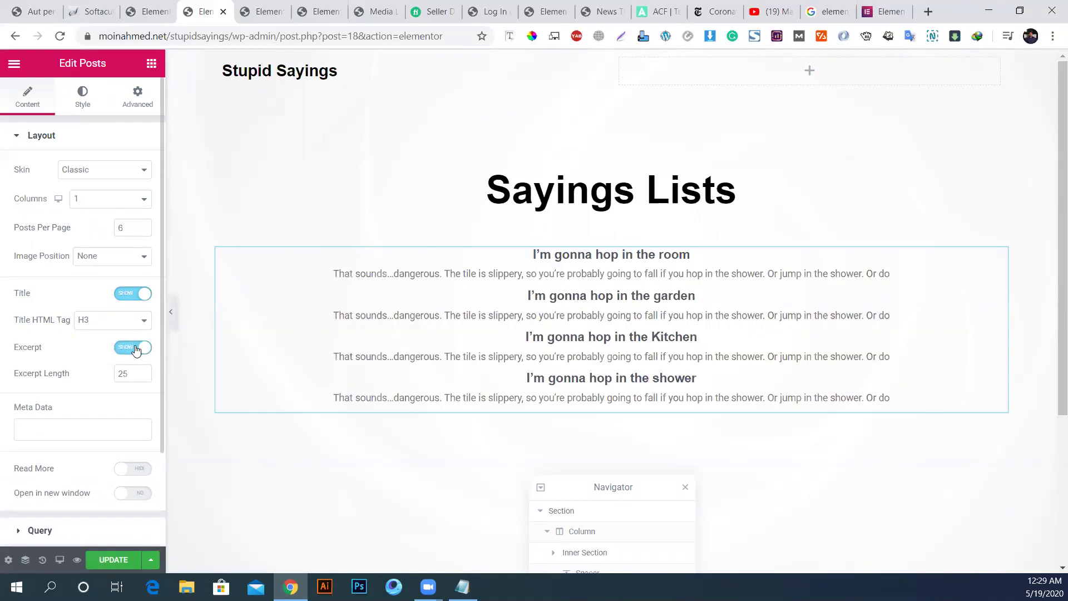
{"action": "left_click", "coordinate": [133, 348]}
{"action": "left_click", "coordinate": [47, 398]}
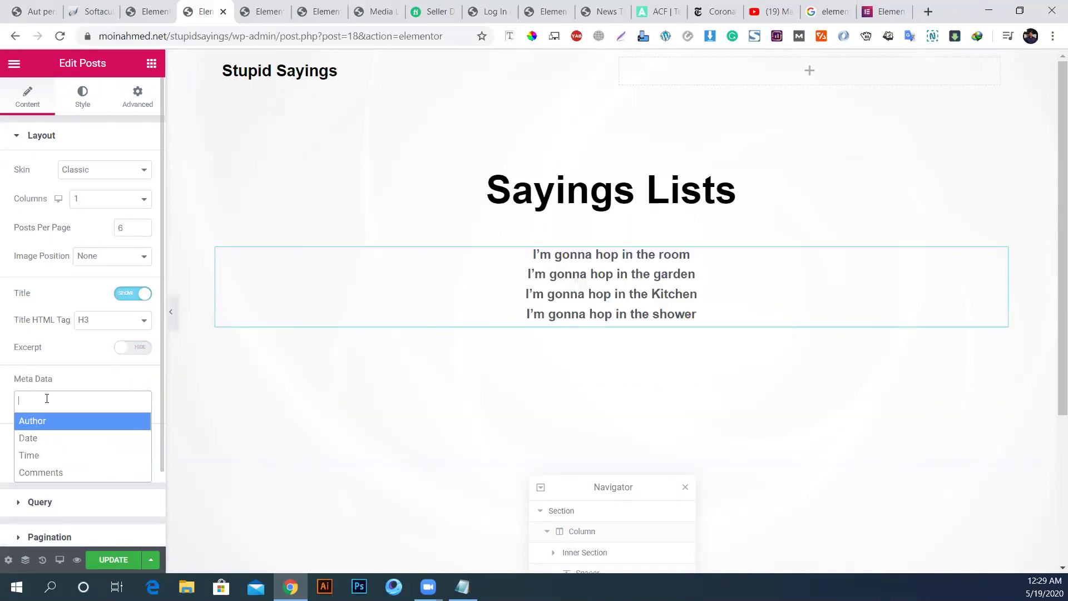
{"action": "left_click", "coordinate": [114, 560]}
Step: Cycle through the Post Content, navigation template and Sayings Lists tabs to the blog post
{"action": "left_click", "coordinate": [261, 11]}
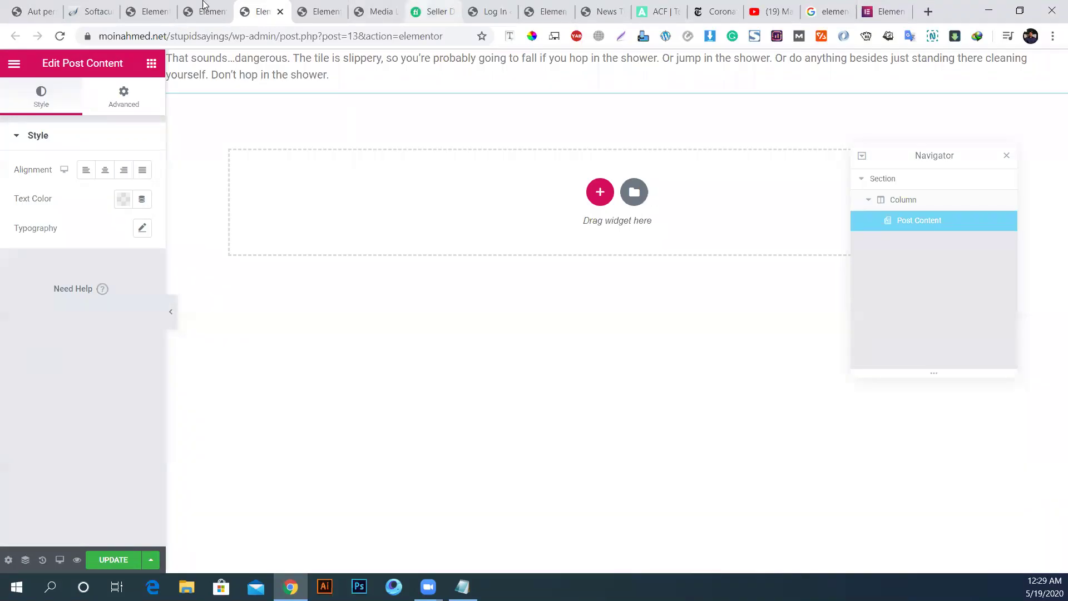
{"action": "left_click", "coordinate": [147, 11]}
{"action": "left_click", "coordinate": [203, 7]}
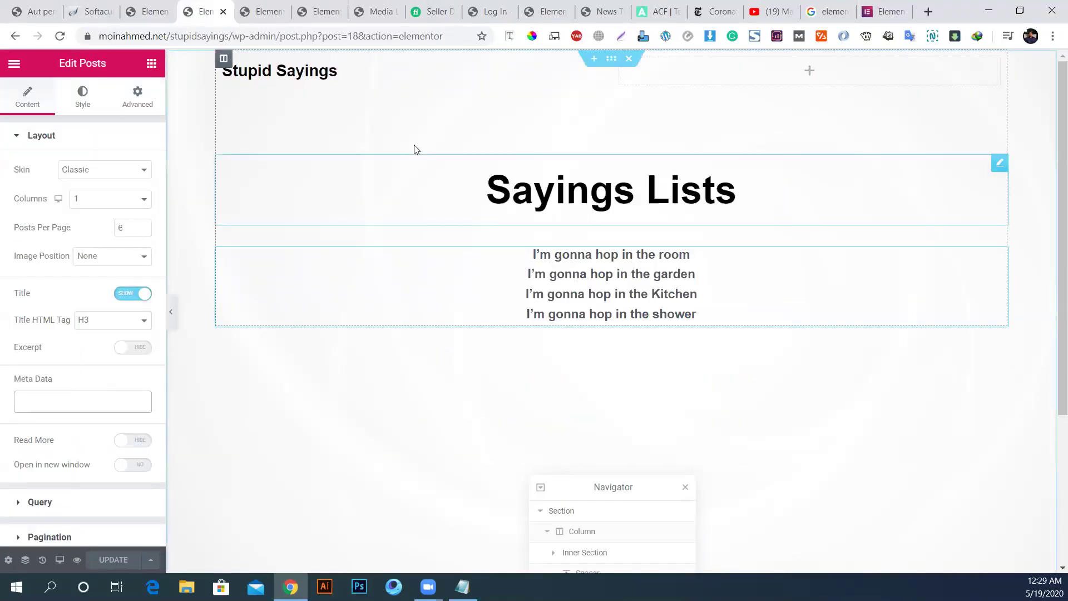
{"action": "left_click", "coordinate": [36, 6]}
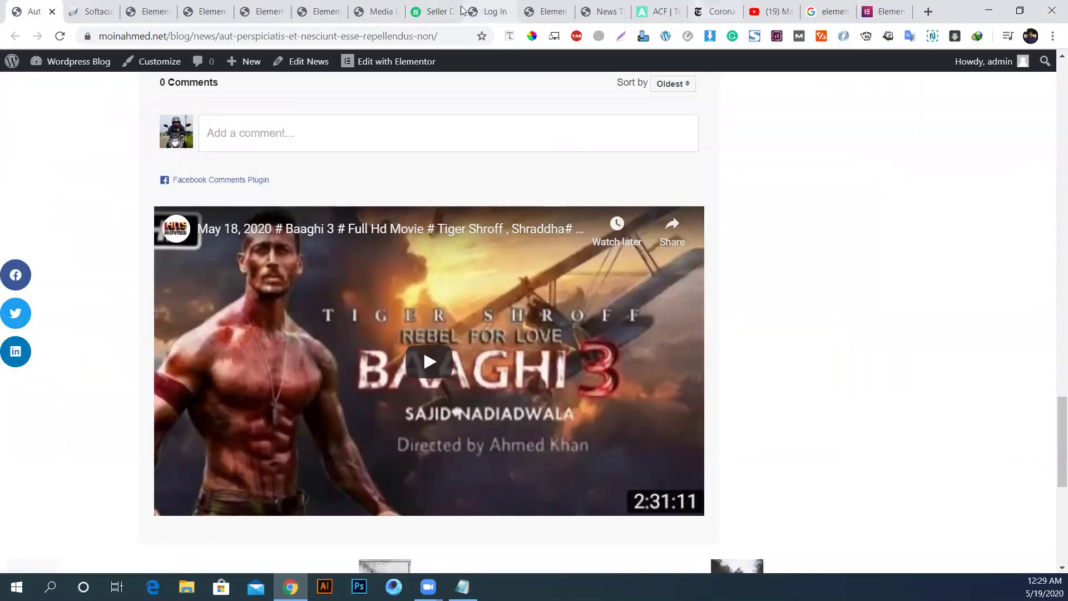
Step: In the Fiverr dashboard, check messages and notifications, then dismiss the audio download bar
{"action": "left_click", "coordinate": [435, 11]}
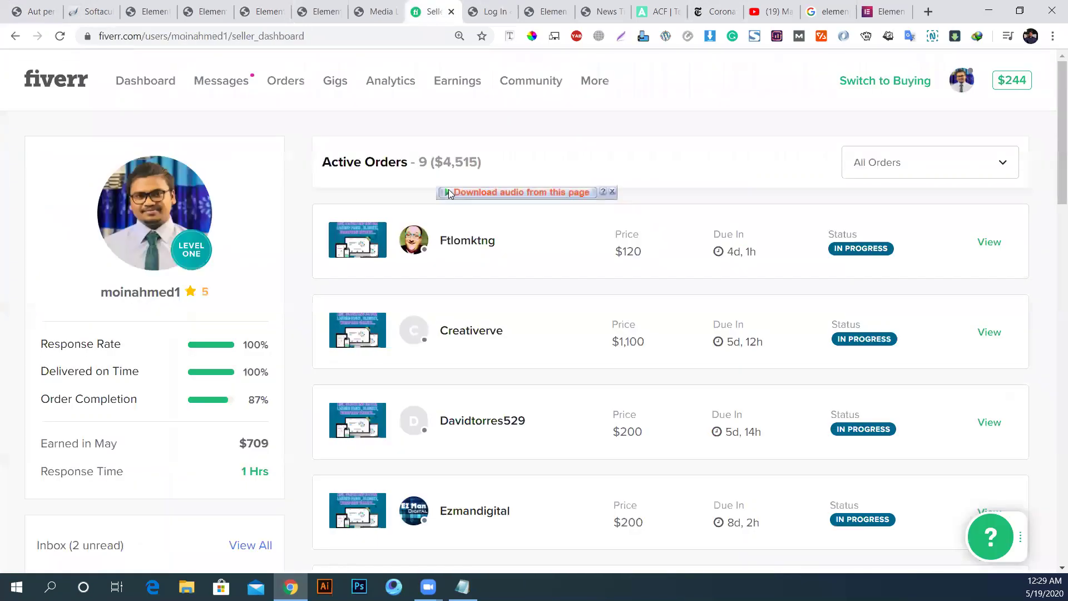
{"action": "left_click", "coordinate": [221, 82]}
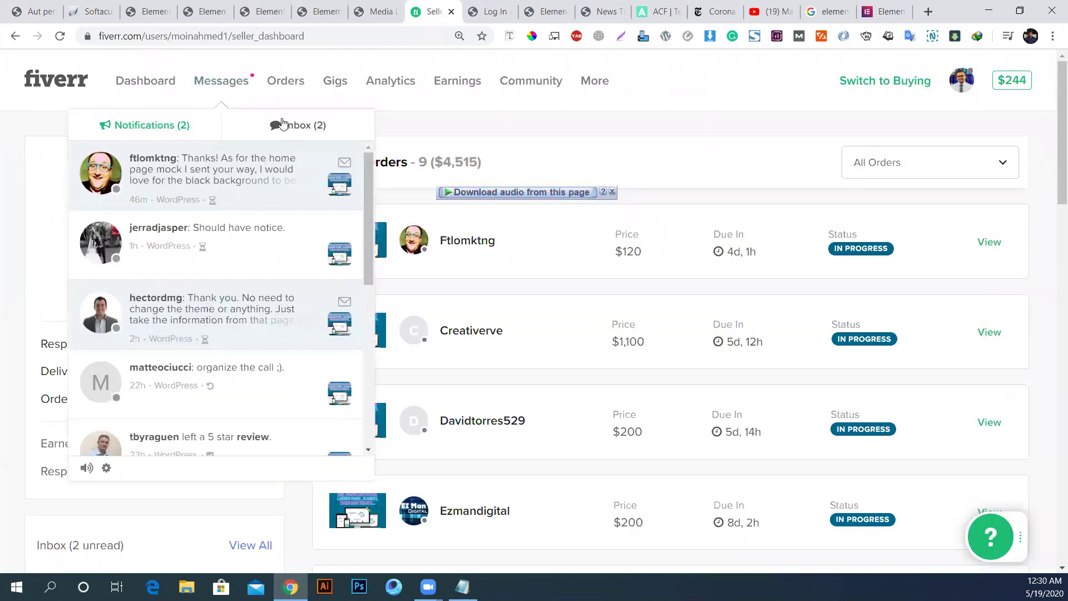
{"action": "left_click", "coordinate": [296, 128]}
{"action": "left_click", "coordinate": [173, 126]}
{"action": "scroll", "coordinate": [263, 305], "scroll_direction": "down", "scroll_amount": 6}
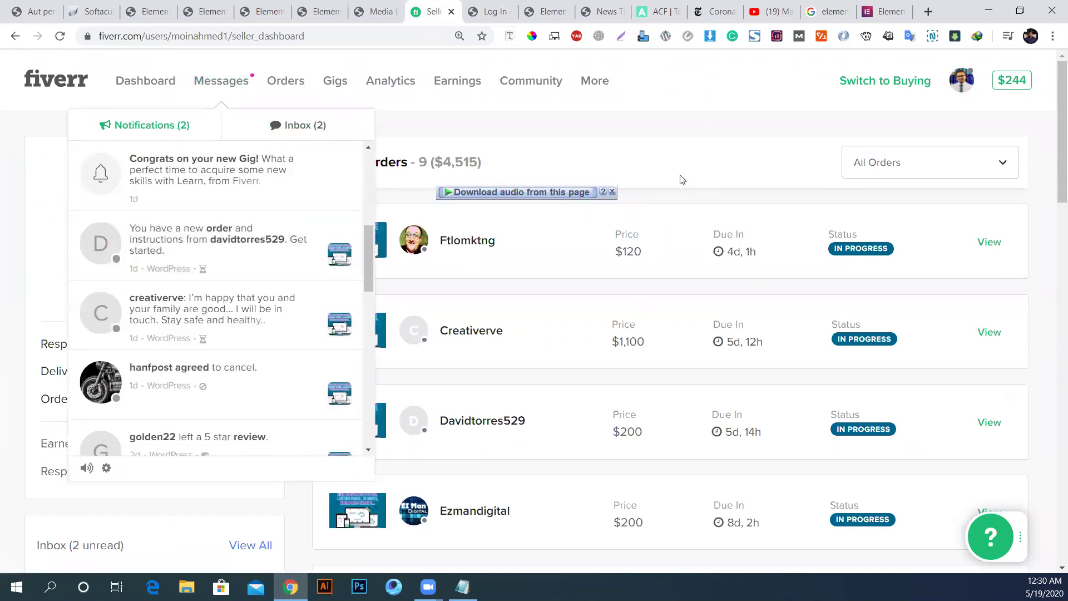
{"action": "left_click", "coordinate": [682, 192]}
{"action": "scroll", "coordinate": [684, 252], "scroll_direction": "down", "scroll_amount": 15}
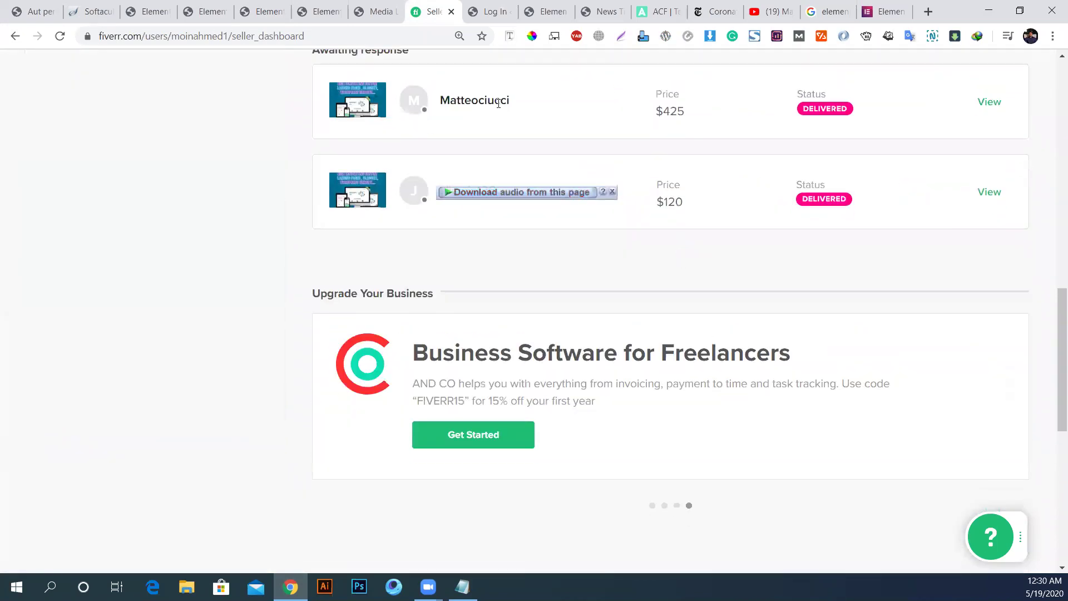
{"action": "left_click", "coordinate": [613, 191]}
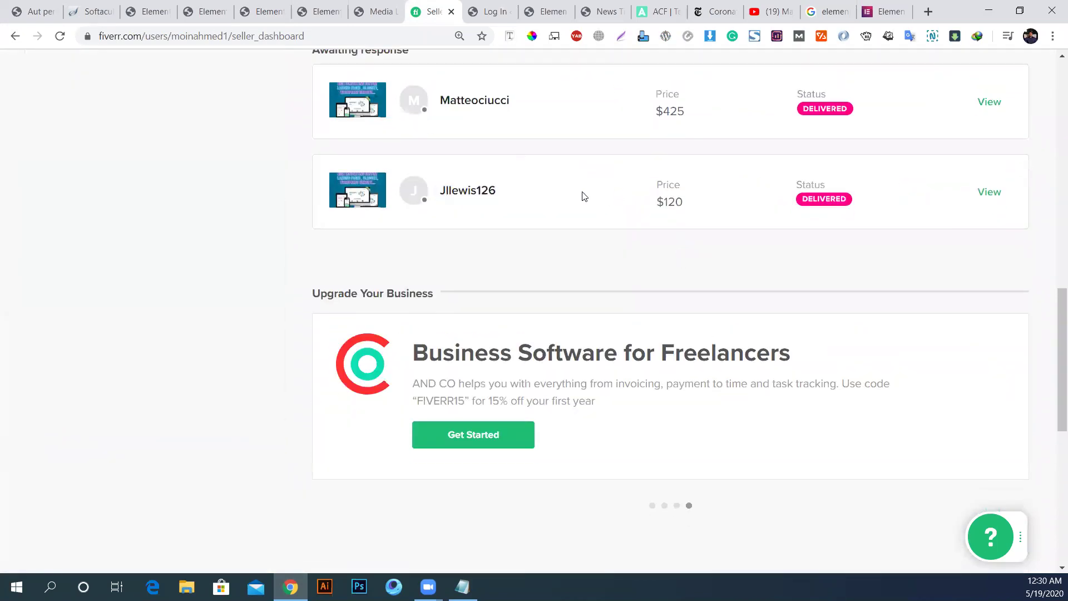
Step: Open the delivered order, show the buyer's requirements, and follow the docs.google.com mockup link
{"action": "left_click", "coordinate": [990, 192]}
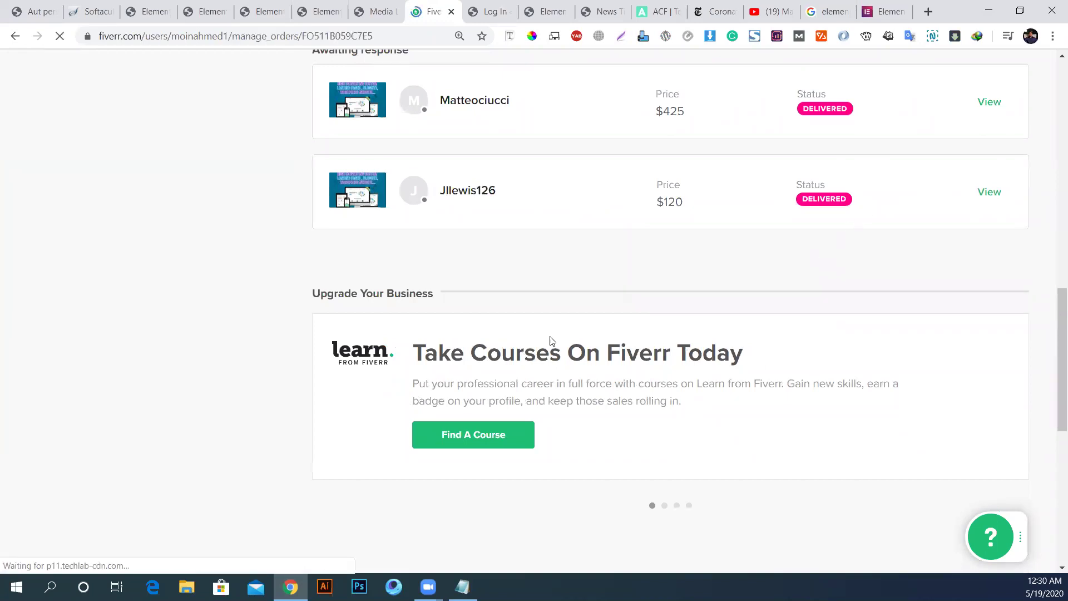
{"action": "scroll", "coordinate": [313, 360], "scroll_direction": "down", "scroll_amount": 7}
{"action": "scroll", "coordinate": [312, 360], "scroll_direction": "down", "scroll_amount": 3}
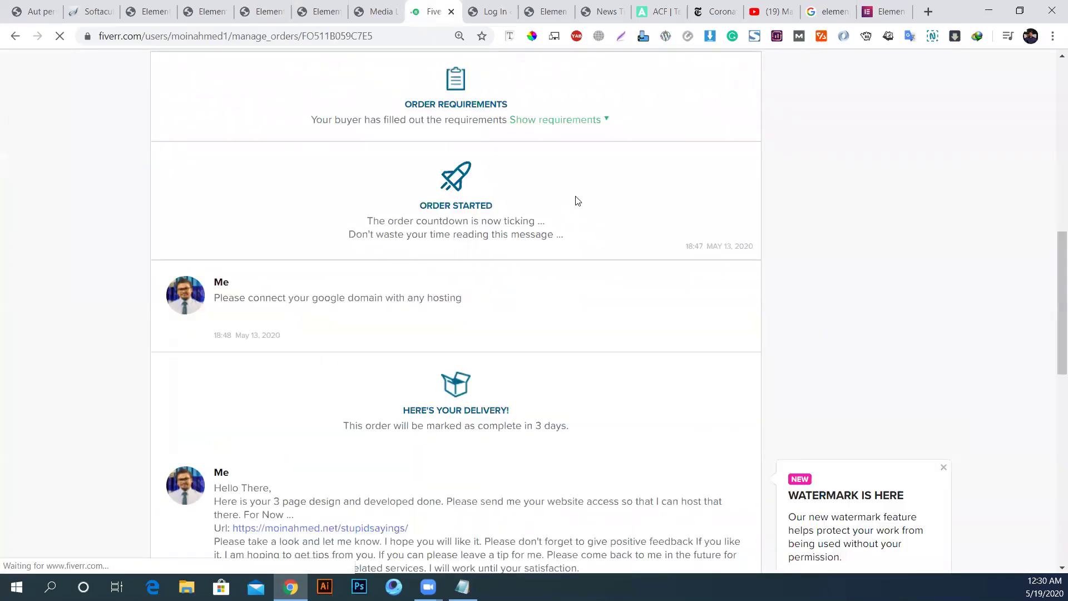
{"action": "left_click", "coordinate": [564, 123]}
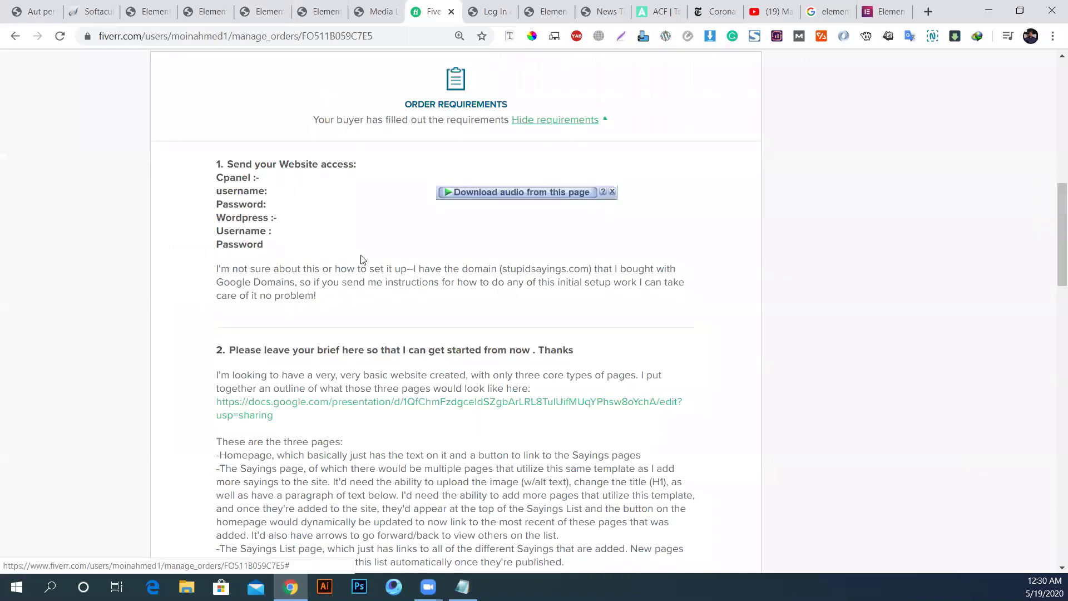
{"action": "left_click", "coordinate": [409, 404]}
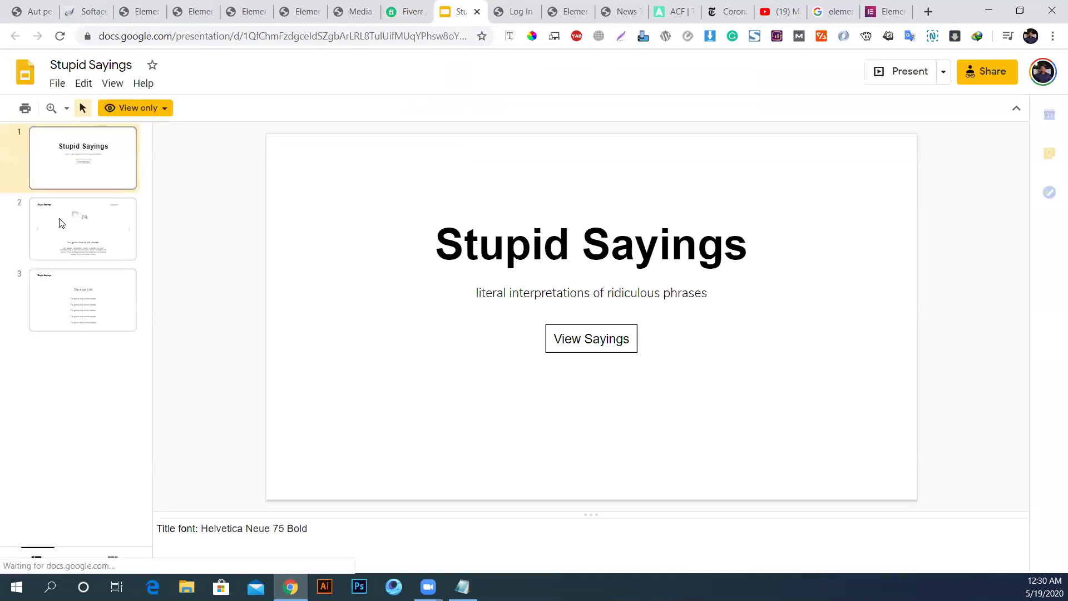
Step: Flip between the home, post template and Sayings List mockup slides, ending on Sayings List
{"action": "left_click", "coordinate": [91, 220]}
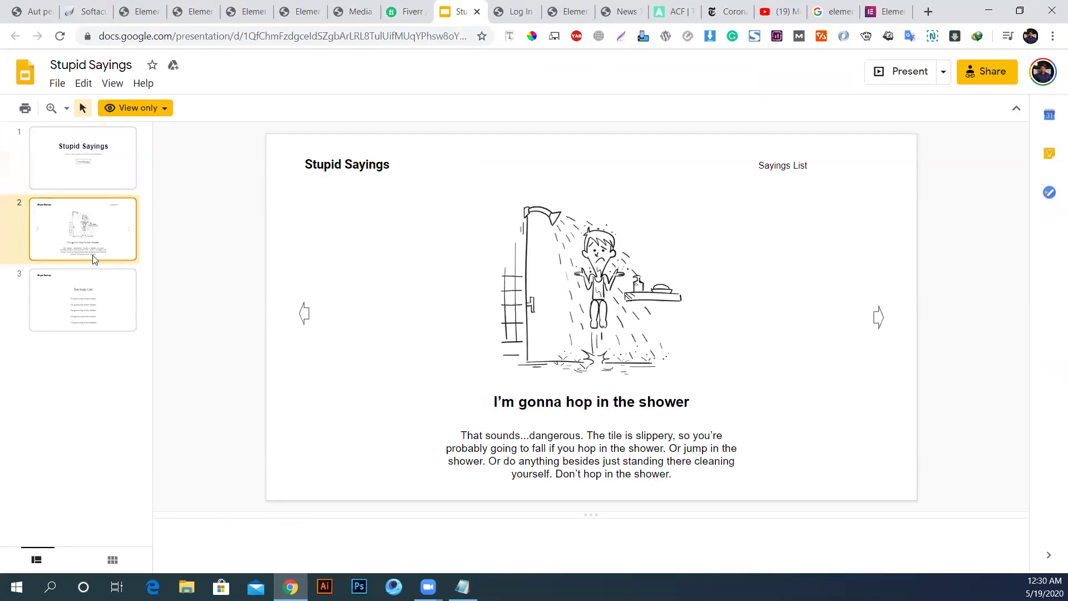
{"action": "left_click", "coordinate": [95, 313]}
{"action": "left_click", "coordinate": [110, 254]}
{"action": "left_click", "coordinate": [82, 166]}
{"action": "left_click", "coordinate": [96, 255]}
{"action": "left_click", "coordinate": [96, 301]}
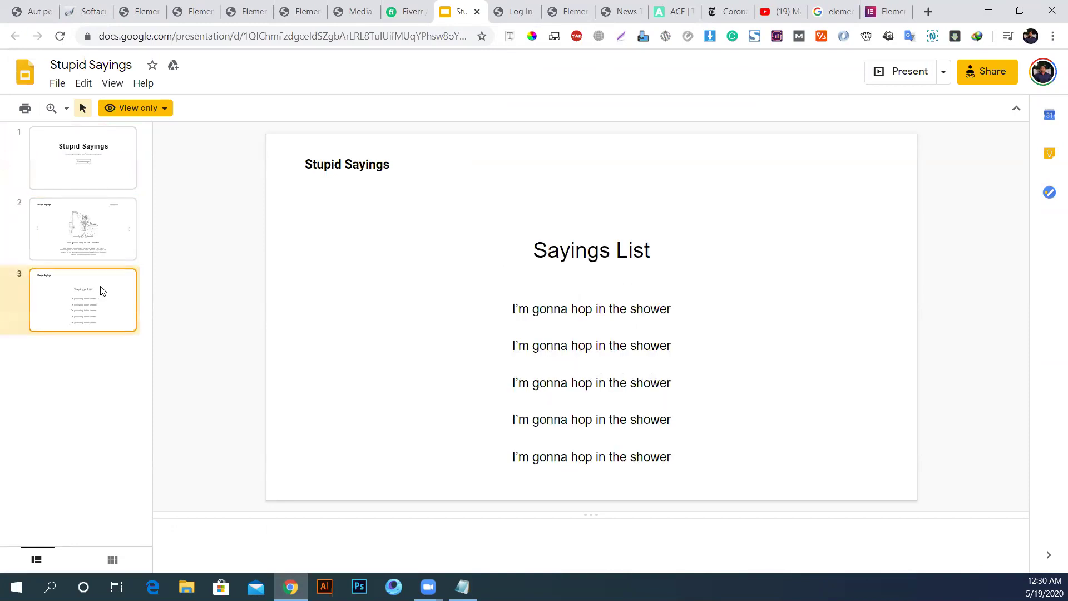